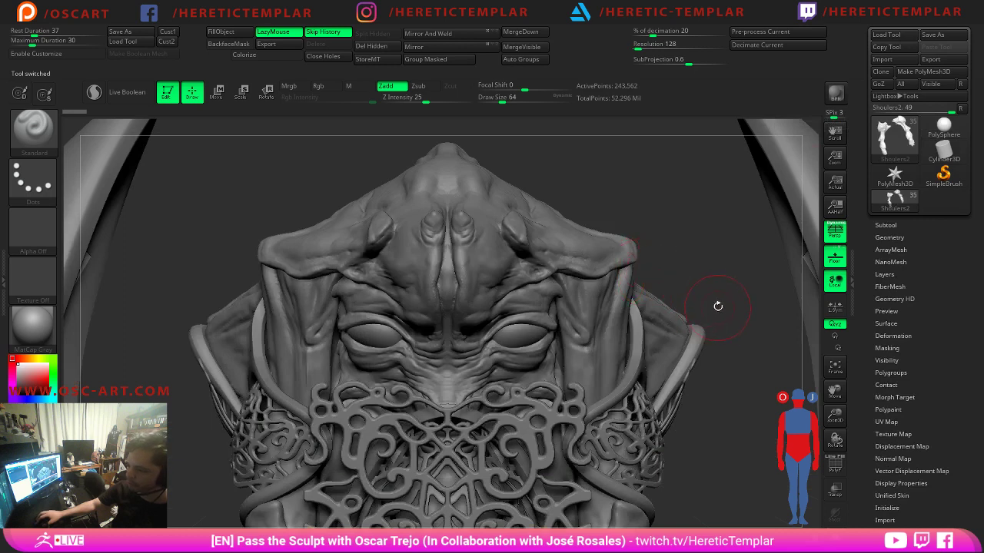
Hide the Ornament1 subtool covering the lower face and make the Ornament2_2 subtool active.
alt+drag(711, 288, 655, 245)
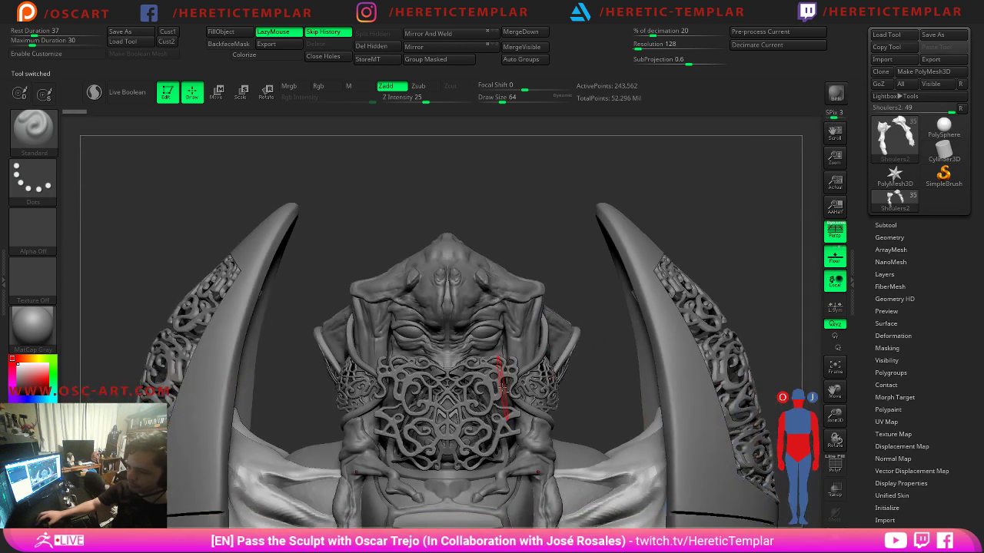
alt+click(506, 377)
alt+click(502, 374)
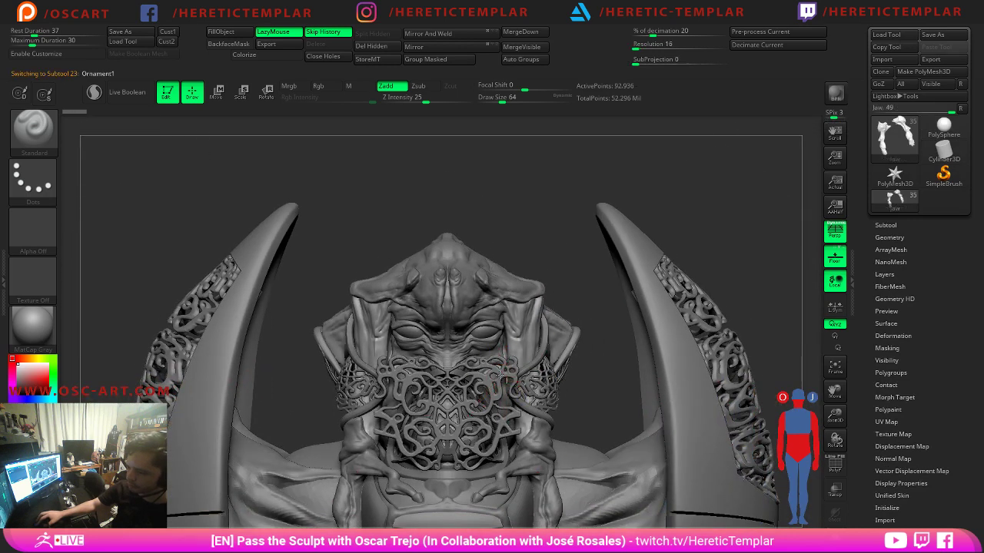
click(885, 225)
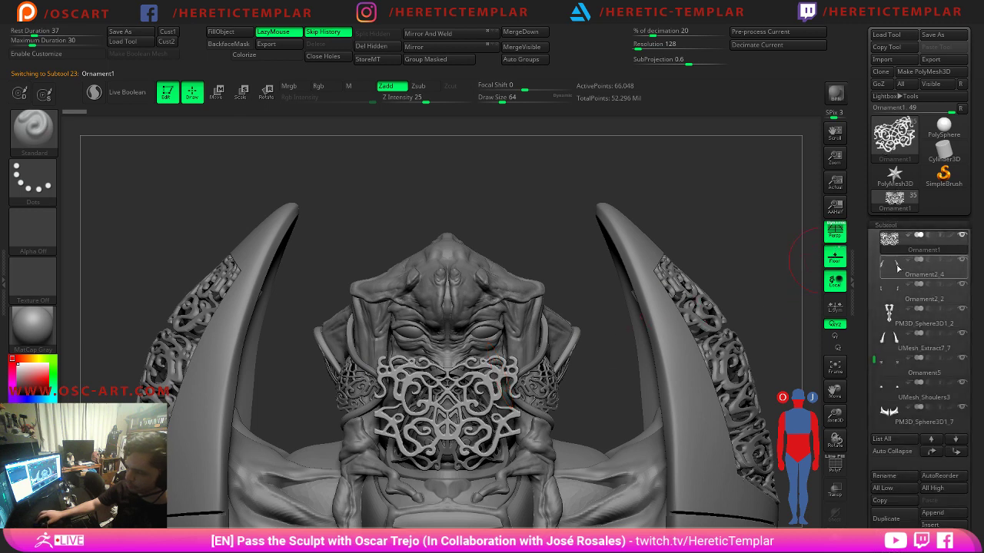
click(911, 267)
click(960, 235)
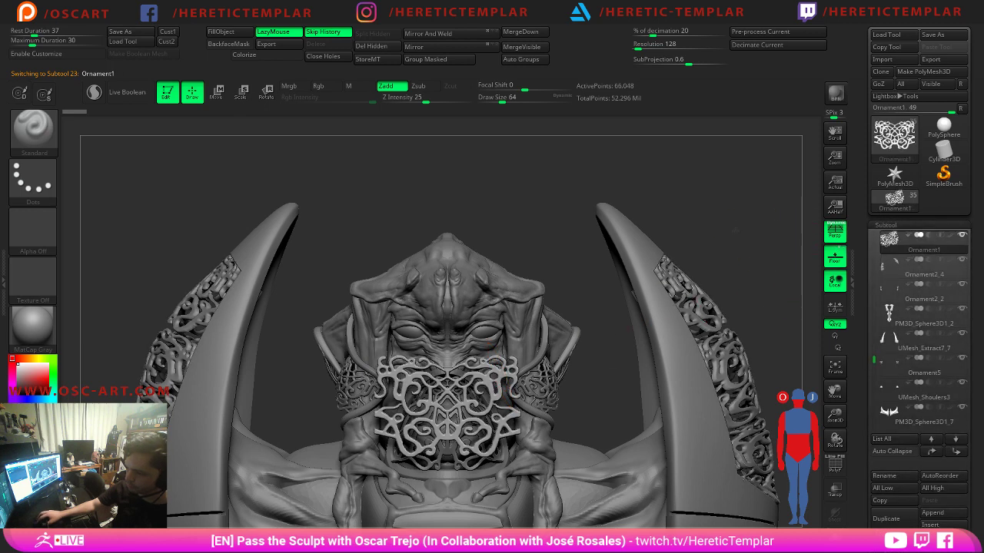
alt+drag(754, 239, 751, 226)
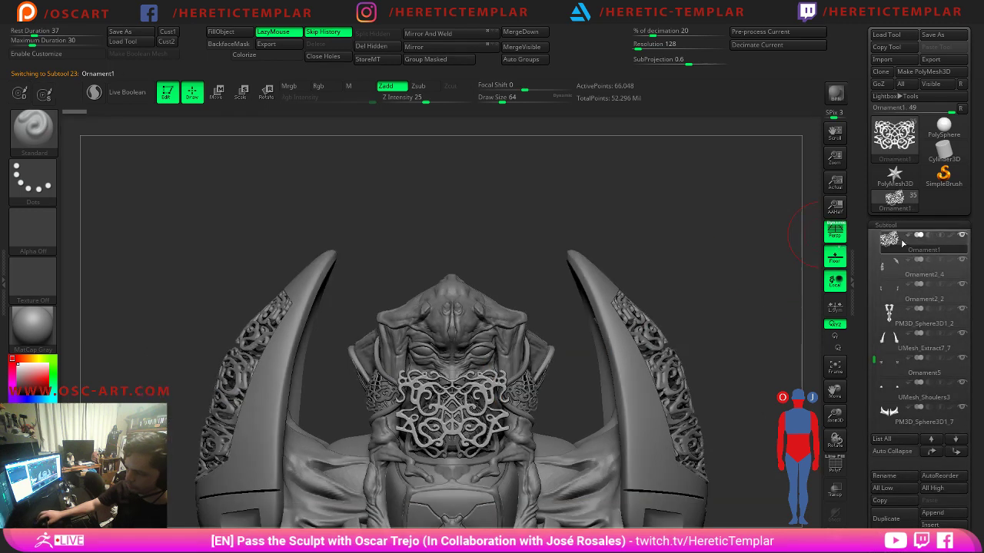
click(907, 290)
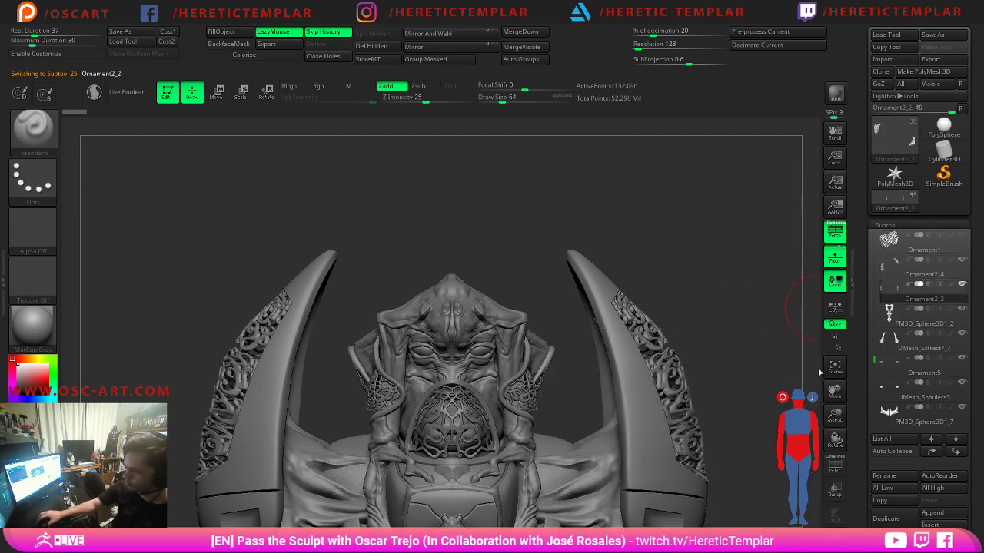
Bring the full figure into view with the surrounding interface hidden and perspective turned off.
mouse_move(669, 315)
ctrl+right_down()
mouse_move(641, 305)
mouse_move(622, 174)
ctrl+right_up()
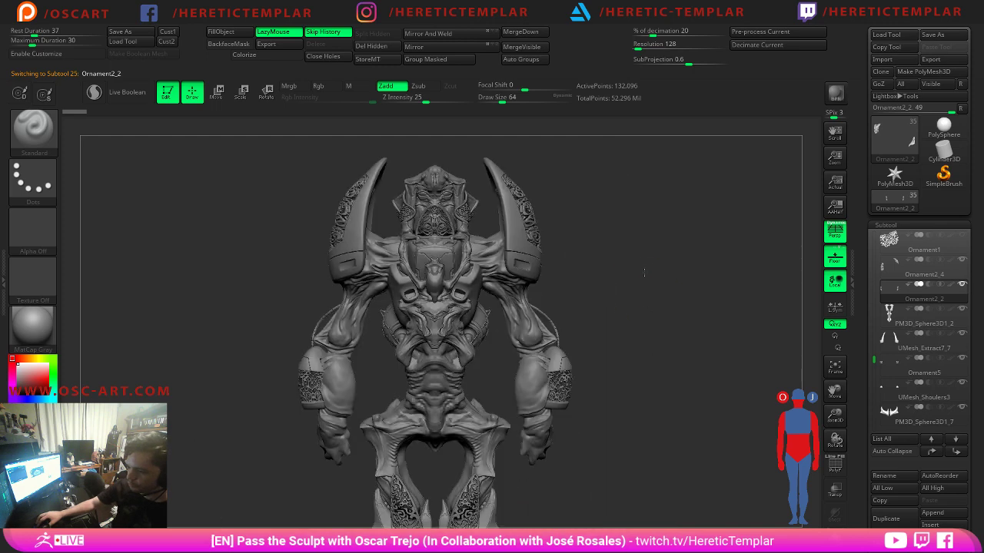
mouse_move(643, 272)
right_down()
mouse_move(557, 283)
mouse_move(638, 320)
mouse_move(580, 290)
mouse_move(523, 298)
mouse_move(557, 244)
mouse_move(585, 259)
mouse_move(674, 351)
mouse_move(650, 246)
mouse_move(545, 348)
mouse_move(684, 271)
mouse_move(709, 269)
mouse_move(721, 222)
mouse_move(714, 331)
mouse_move(726, 358)
mouse_move(718, 356)
right_up()
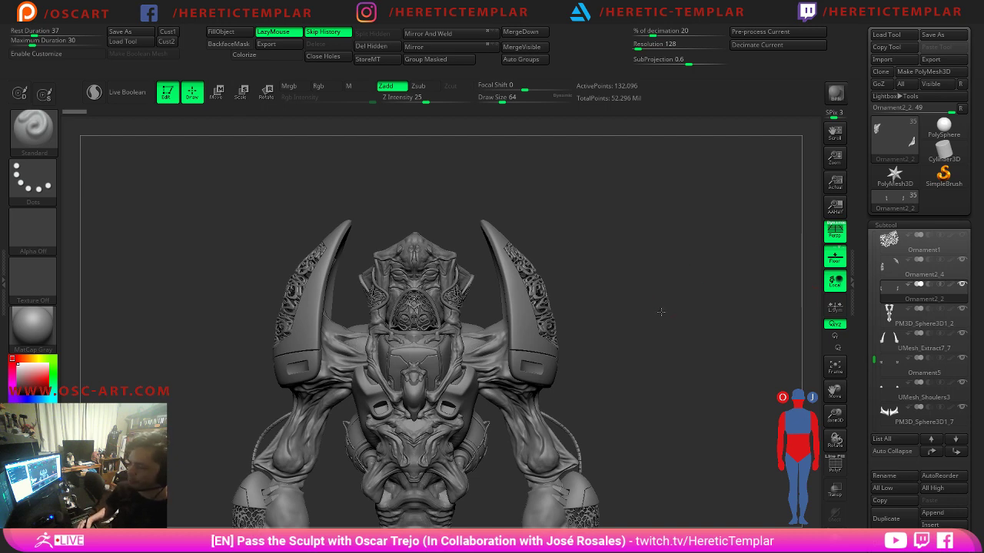
alt+drag(661, 312, 651, 283)
key(Tab)
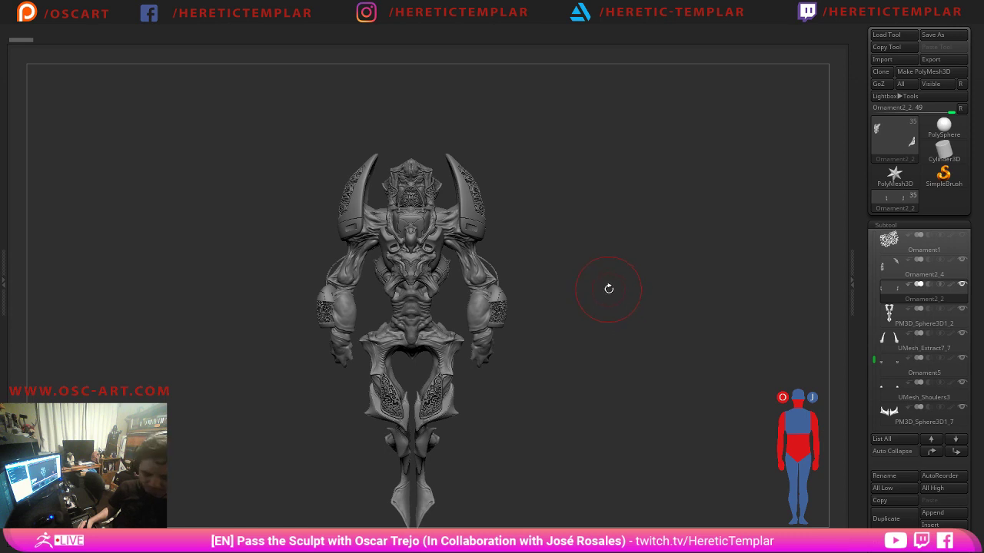
key(p)
key(p)
key(p)
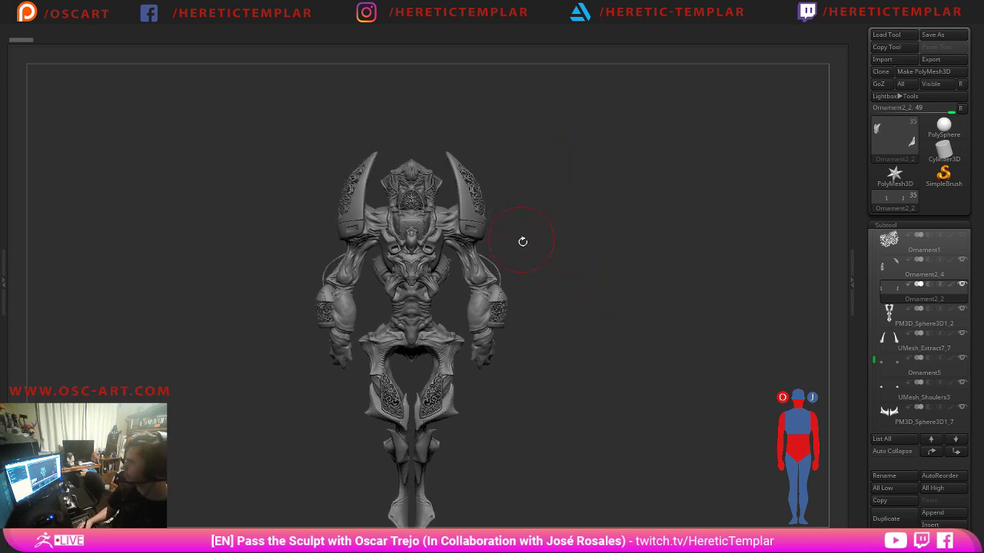
Examine the figure's arms, shoulder horns, torso, head, chest and legs by making their subtools active one after another.
mouse_move(521, 241)
alt+mouse_down()
mouse_move(542, 218)
mouse_move(539, 239)
alt+mouse_up()
alt+click(505, 234)
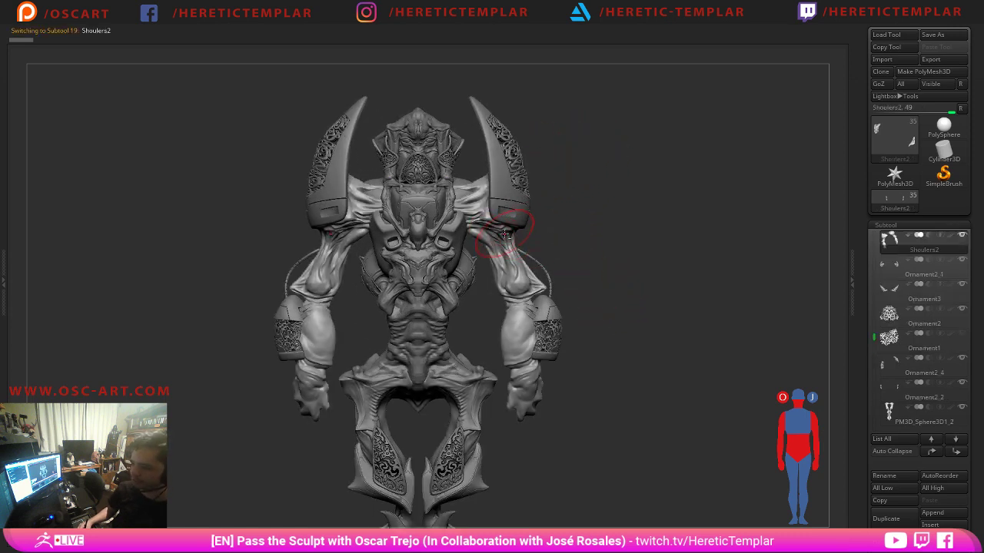
alt+click(509, 201)
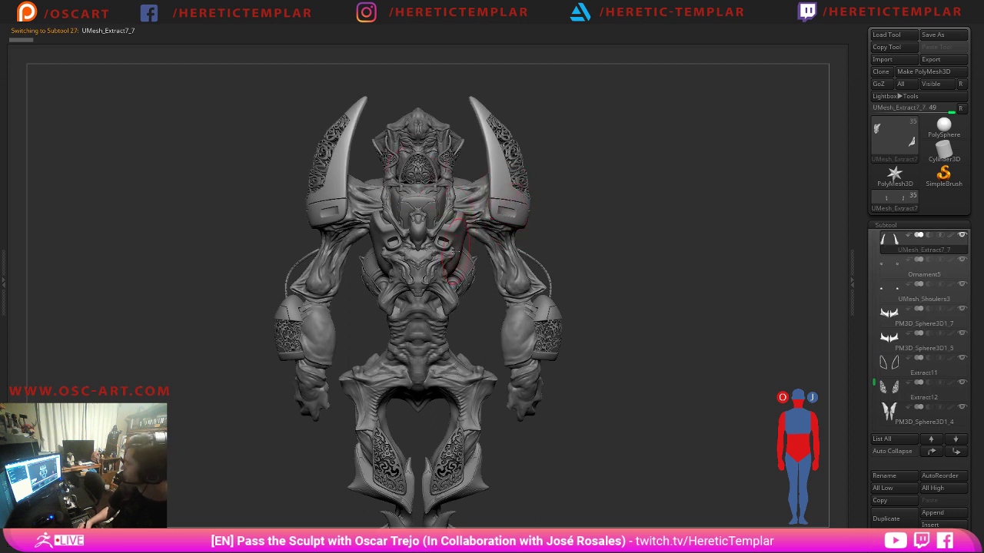
alt+click(433, 327)
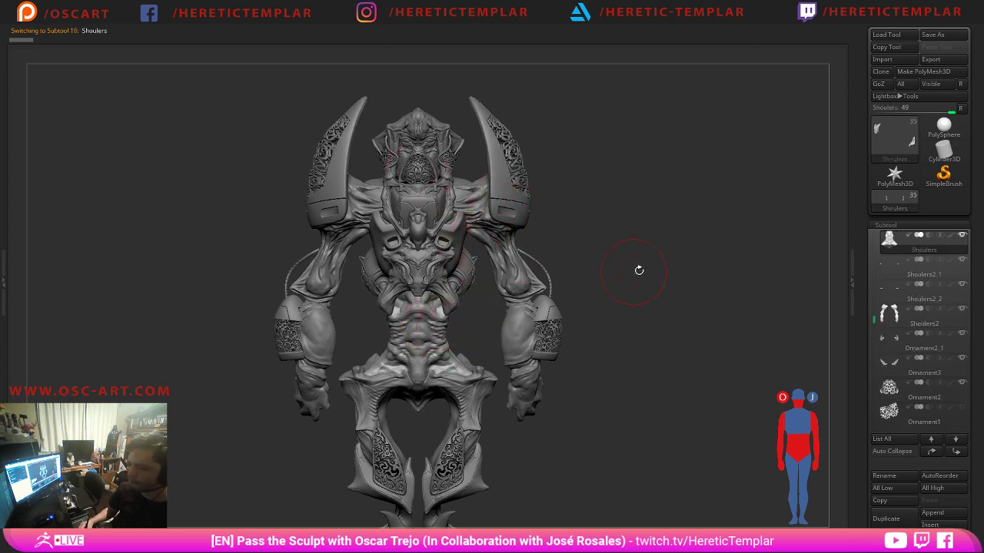
mouse_move(639, 270)
mouse_down()
mouse_move(635, 169)
mouse_move(425, 277)
mouse_up()
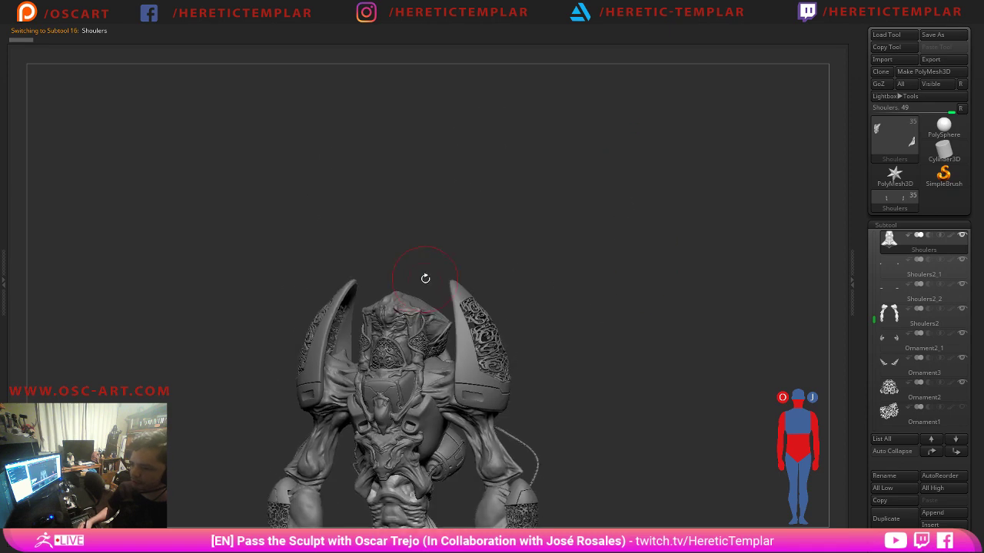
alt+click(411, 302)
drag(572, 336, 574, 221)
alt+click(428, 314)
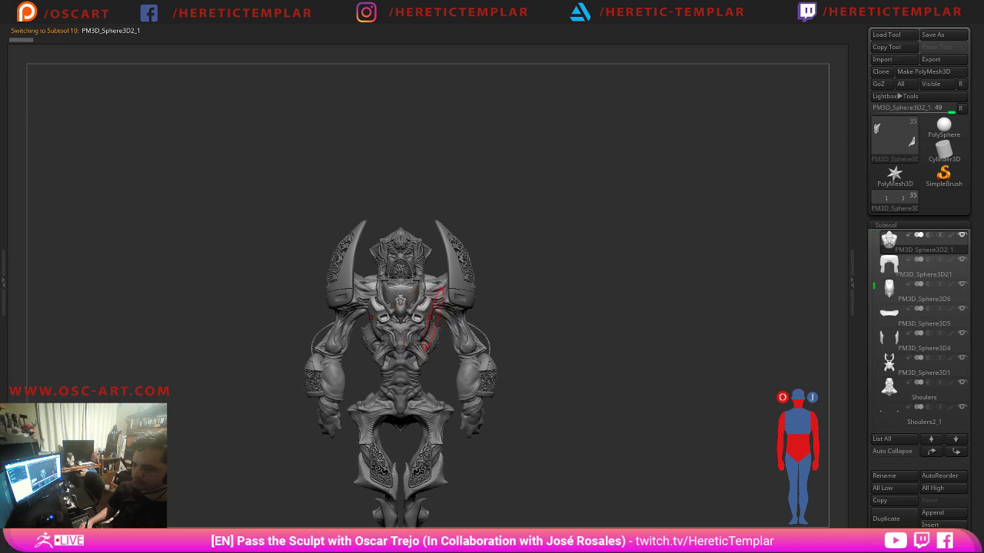
alt+click(440, 421)
alt+drag(577, 404, 604, 275)
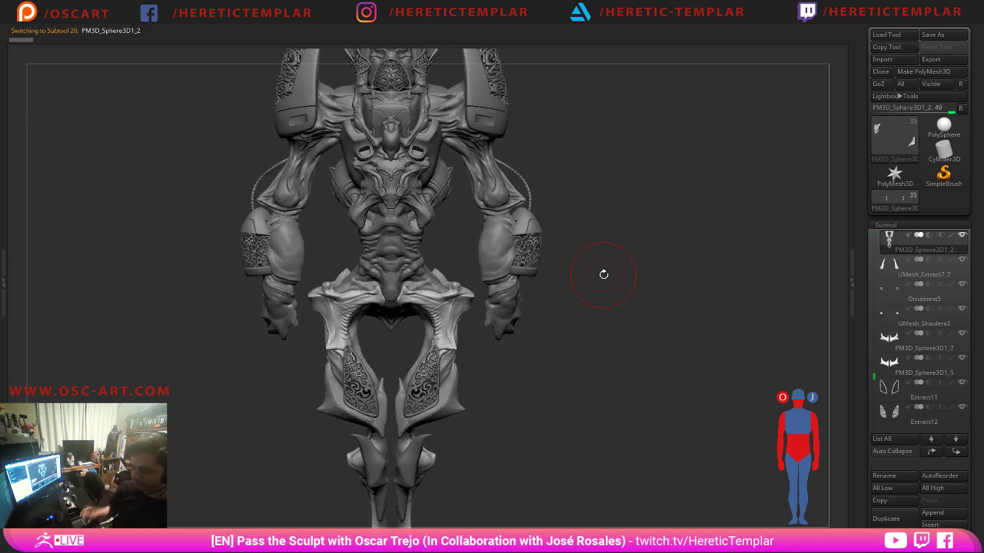
alt+drag(598, 151, 620, 244)
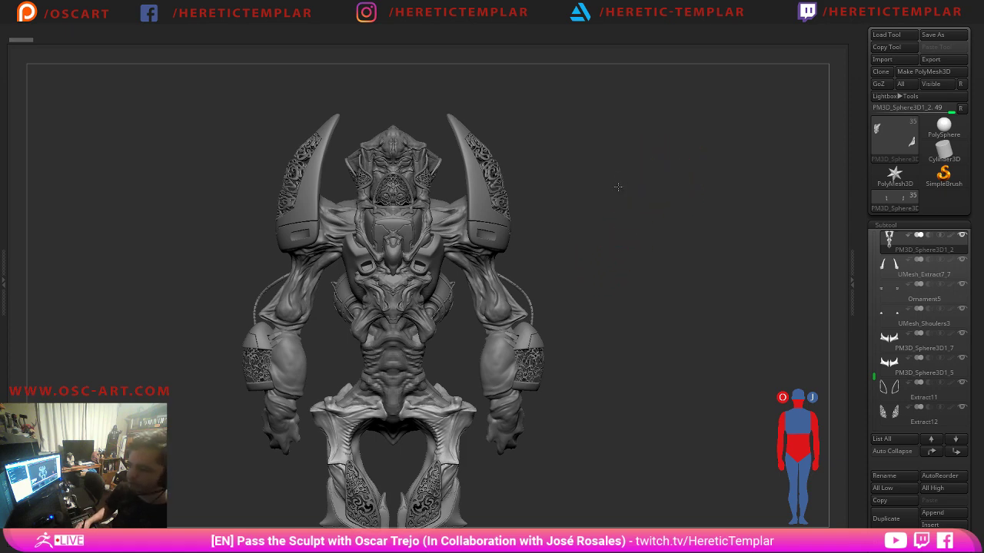
Carve creases into the back of the shoulder on the Shoulers2 subtool with DamStandard at draw size 27, and undo the last change.
alt+drag(618, 187, 603, 327)
key(s)
drag(493, 348, 509, 352)
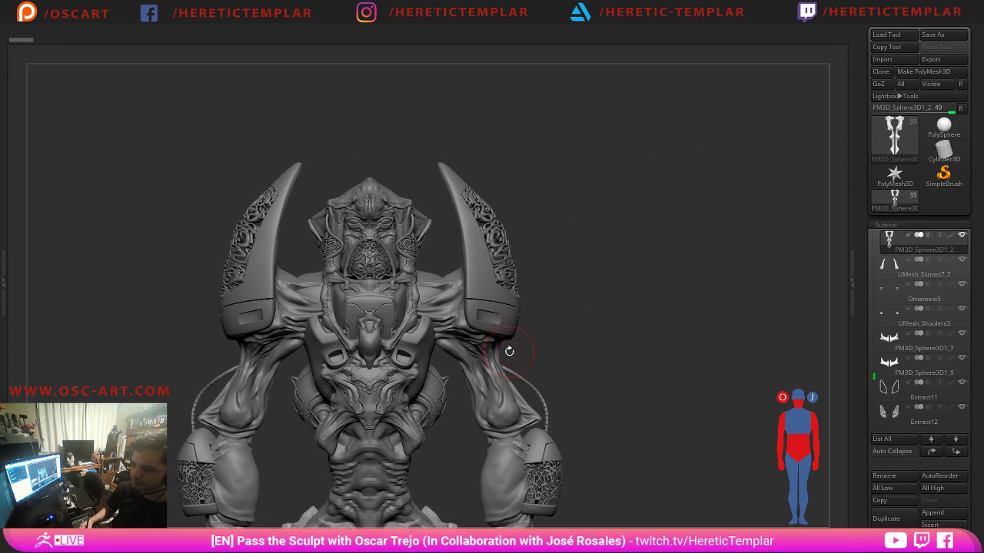
alt+click(509, 351)
drag(568, 324, 401, 327)
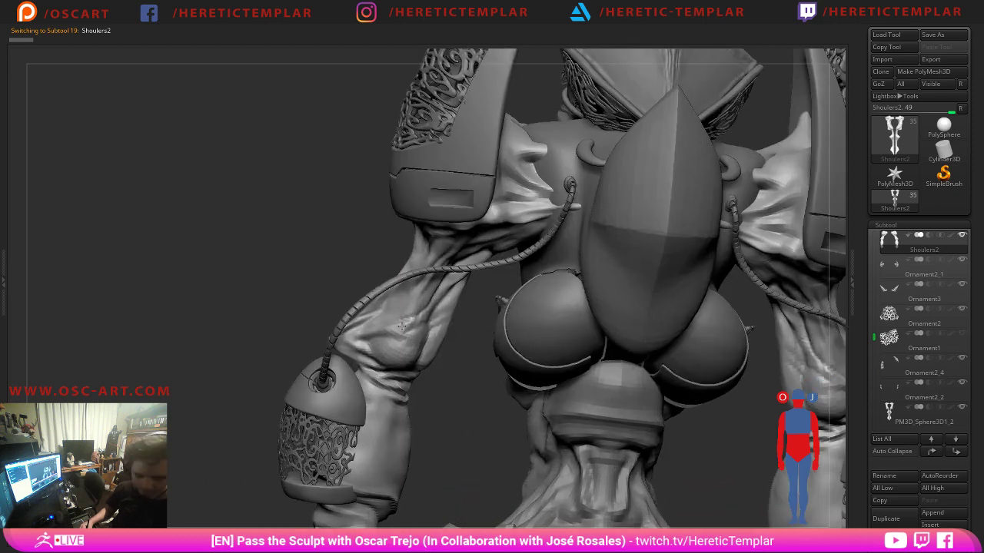
right_drag(401, 327, 472, 301)
key(s)
drag(543, 191, 534, 191)
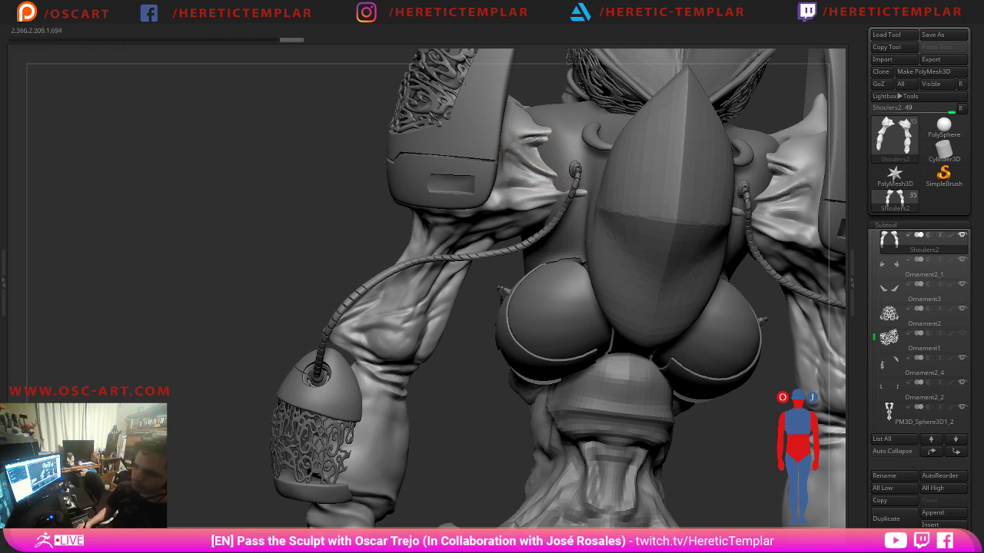
key(ctrl+z)
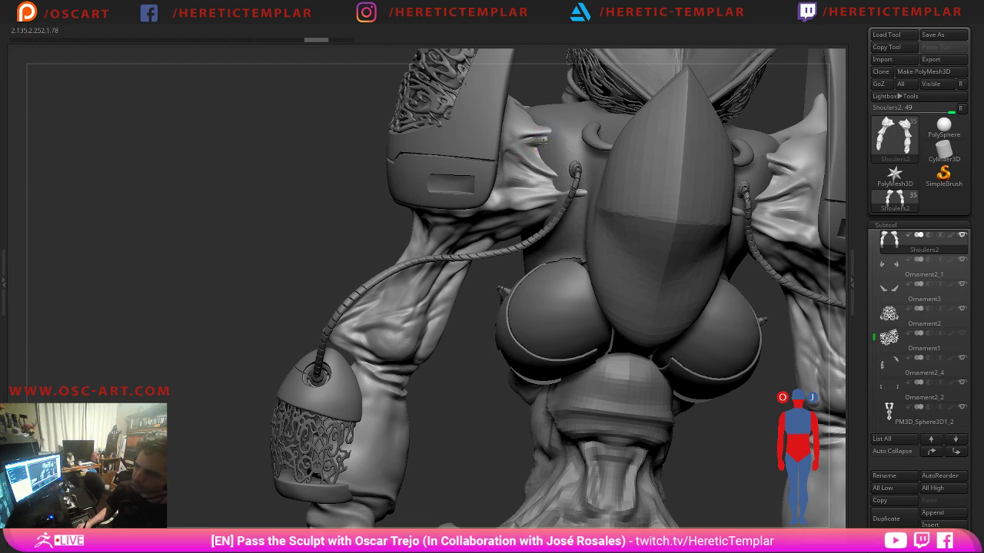
mouse_move(226, 273)
ctrl+mouse_down()
mouse_move(191, 232)
mouse_move(173, 173)
mouse_move(264, 248)
mouse_move(643, 228)
mouse_move(675, 242)
mouse_move(675, 253)
ctrl+mouse_up()
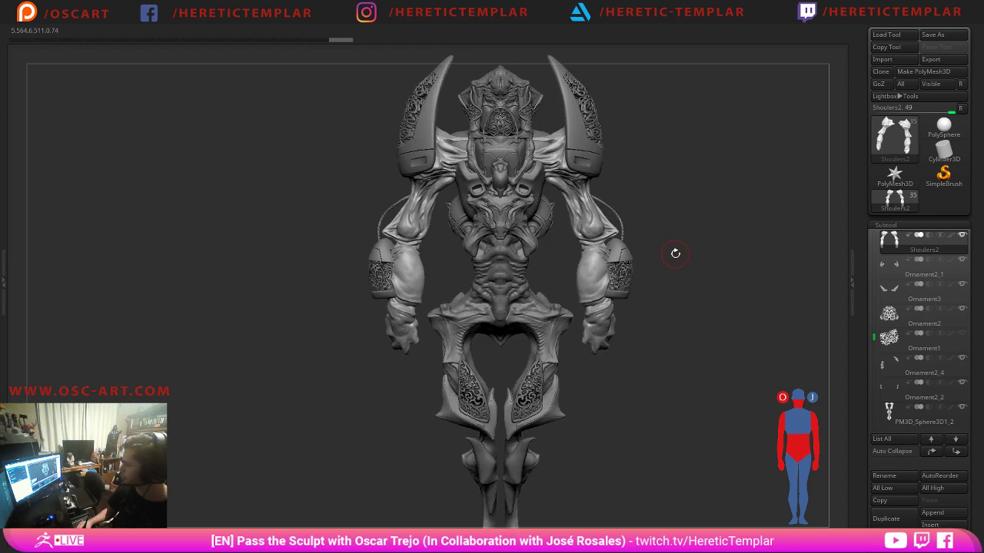
key(Tab)
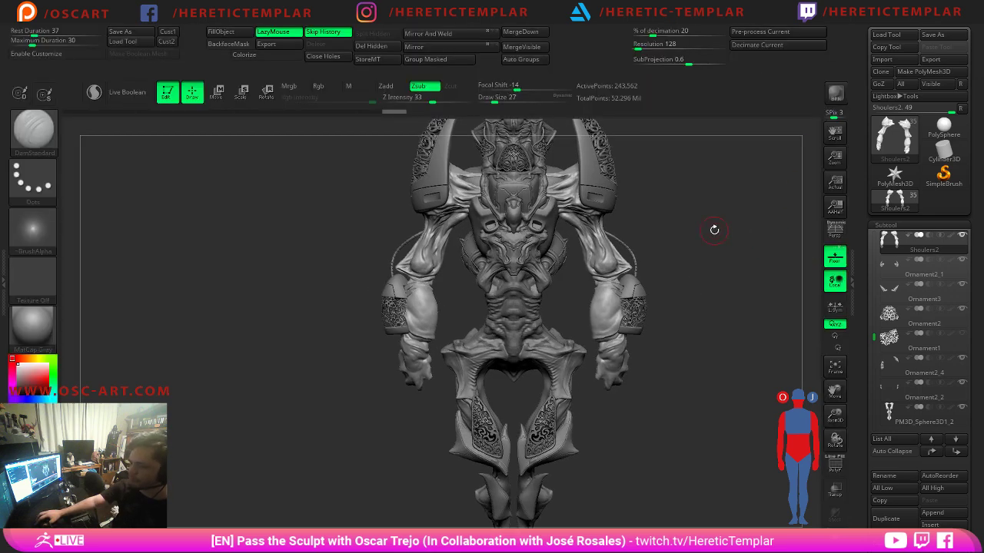
key(Tab)
mouse_move(712, 236)
alt+mouse_down()
mouse_move(630, 283)
mouse_move(626, 254)
mouse_move(635, 280)
mouse_move(651, 237)
alt+mouse_up()
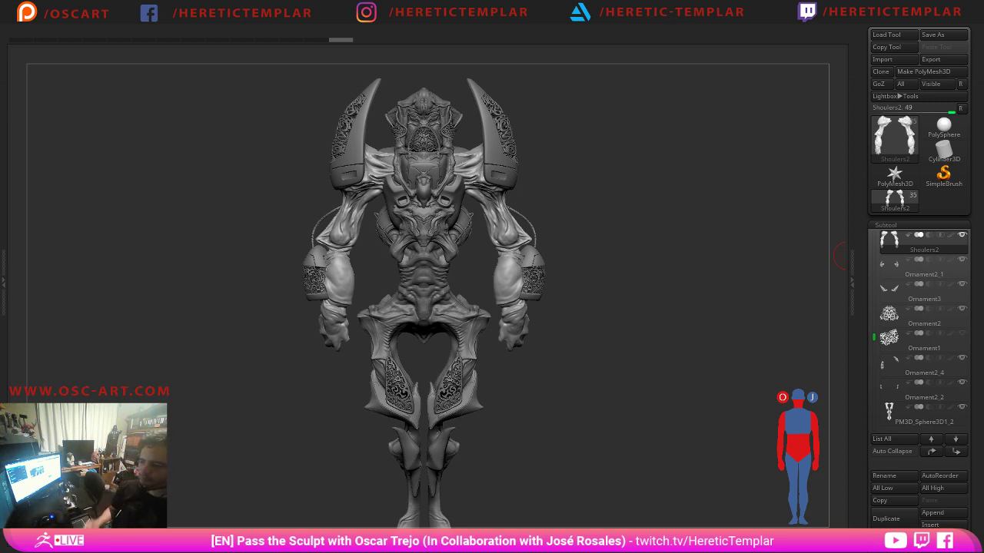
mouse_move(594, 214)
mouse_down()
mouse_move(592, 266)
mouse_move(601, 237)
mouse_move(654, 172)
mouse_move(632, 170)
mouse_move(608, 281)
mouse_move(668, 292)
mouse_move(561, 289)
mouse_move(674, 276)
mouse_move(632, 334)
mouse_move(566, 218)
mouse_move(570, 178)
mouse_up()
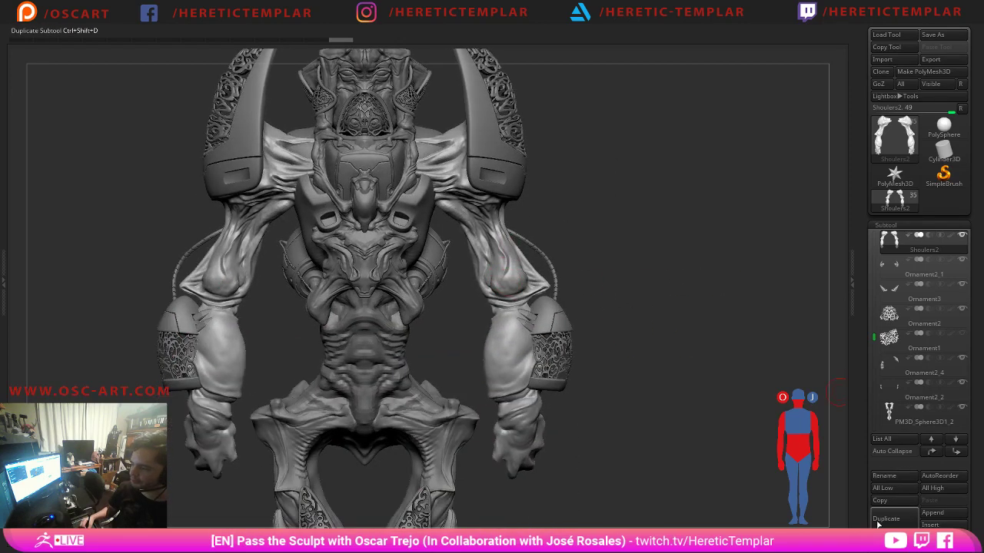
scroll(889, 421, down, 5)
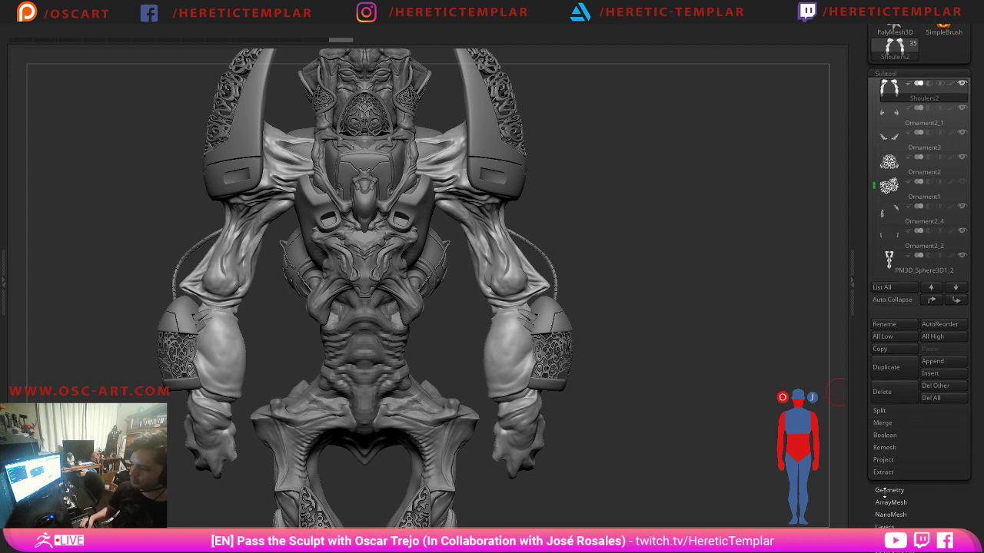
scroll(881, 490, up, 5)
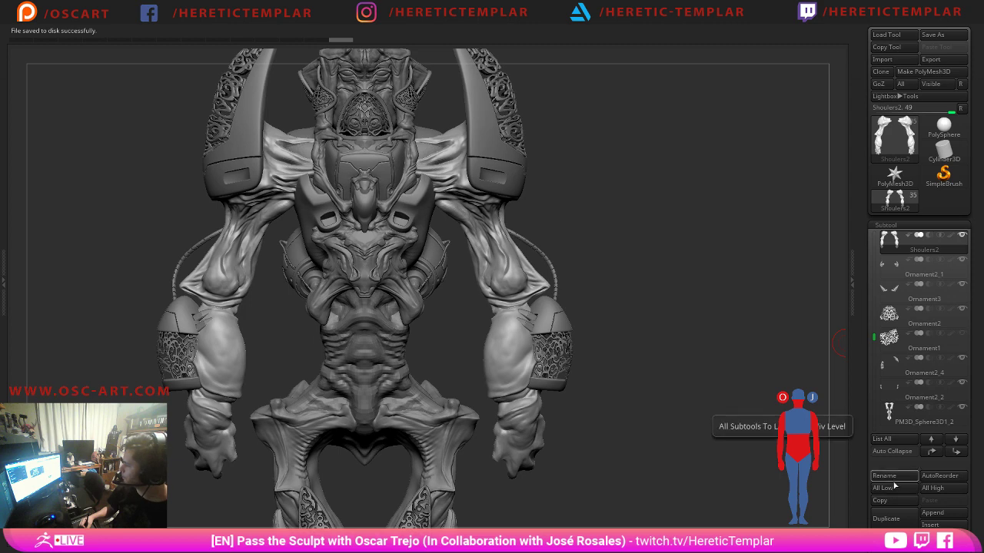
mouse_move(892, 415)
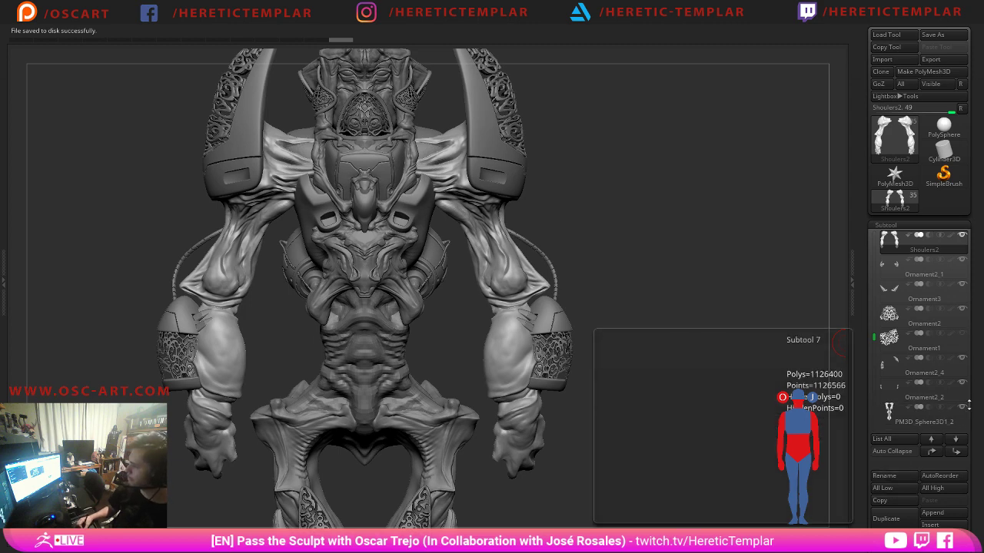
Inspect the arm's folds under the shoulder armor with Shoulers2 isolated, set the draw size to 39 and show all subtools again.
key(Tab)
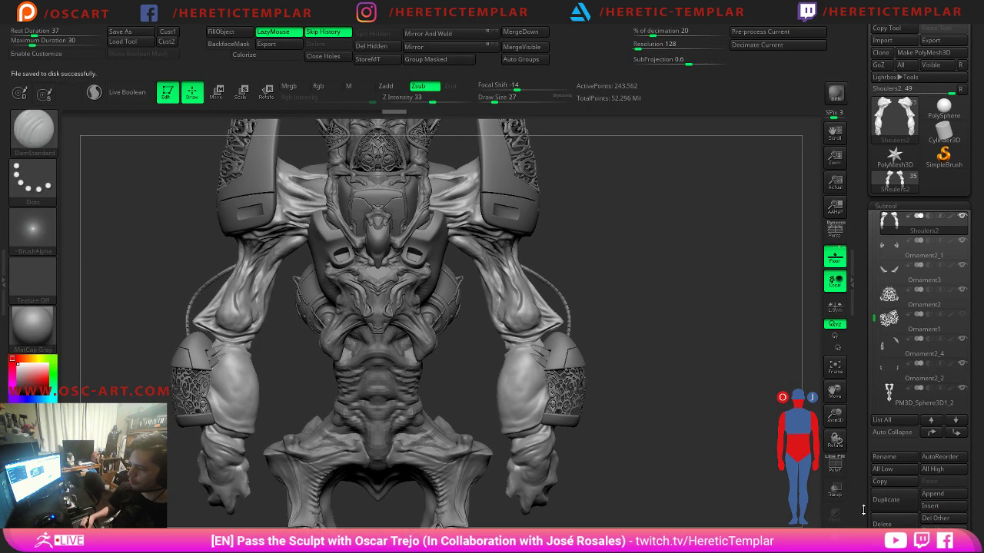
click(835, 536)
mouse_move(711, 374)
alt+mouse_down()
mouse_move(669, 342)
mouse_move(641, 369)
mouse_move(619, 232)
mouse_move(676, 477)
alt+mouse_up()
key(s)
drag(337, 285, 340, 285)
drag(573, 317, 604, 223)
click(834, 535)
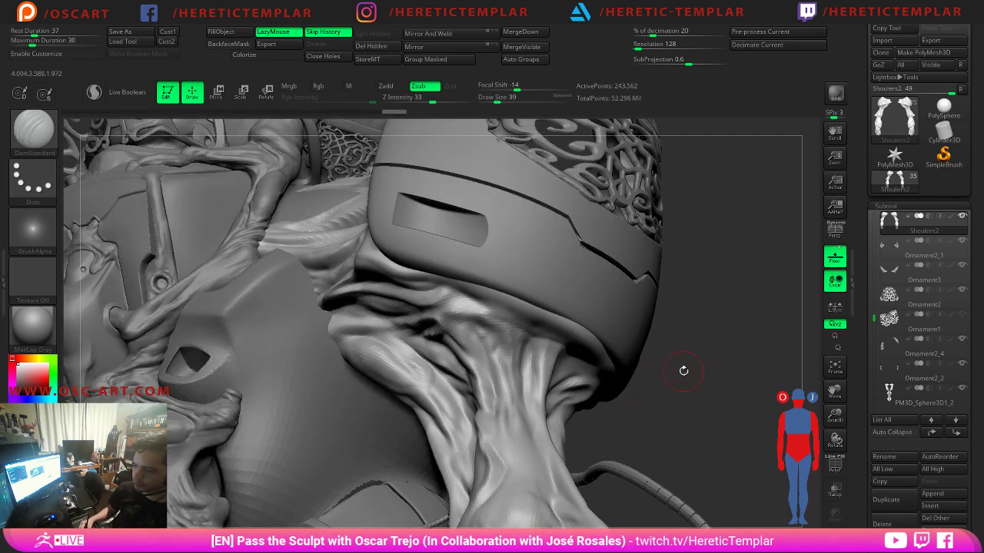
drag(670, 362, 645, 388)
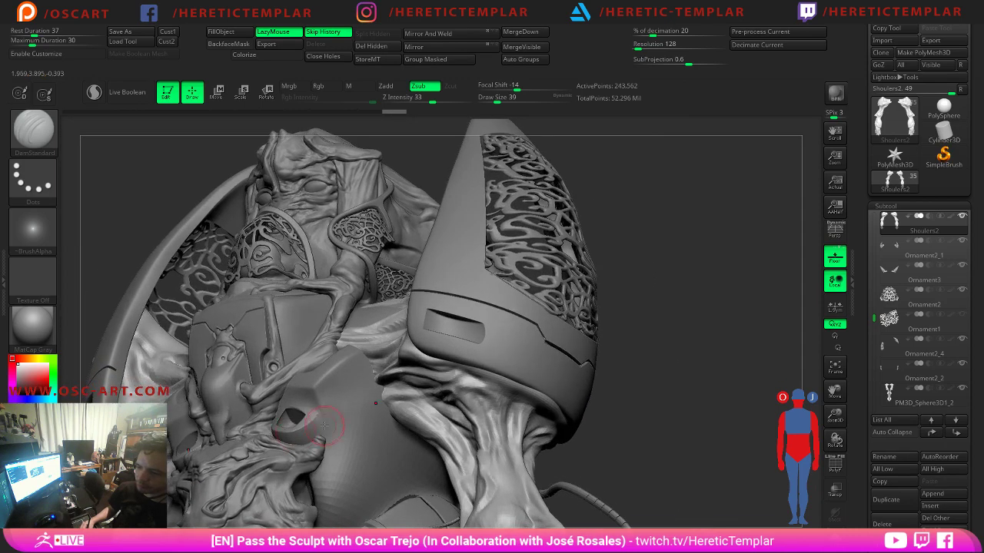
Make the Shoulers2 subtool active and carve creases across the upper arm with DamStandard at draw size 31.
alt+click(271, 466)
alt+drag(693, 429, 715, 328)
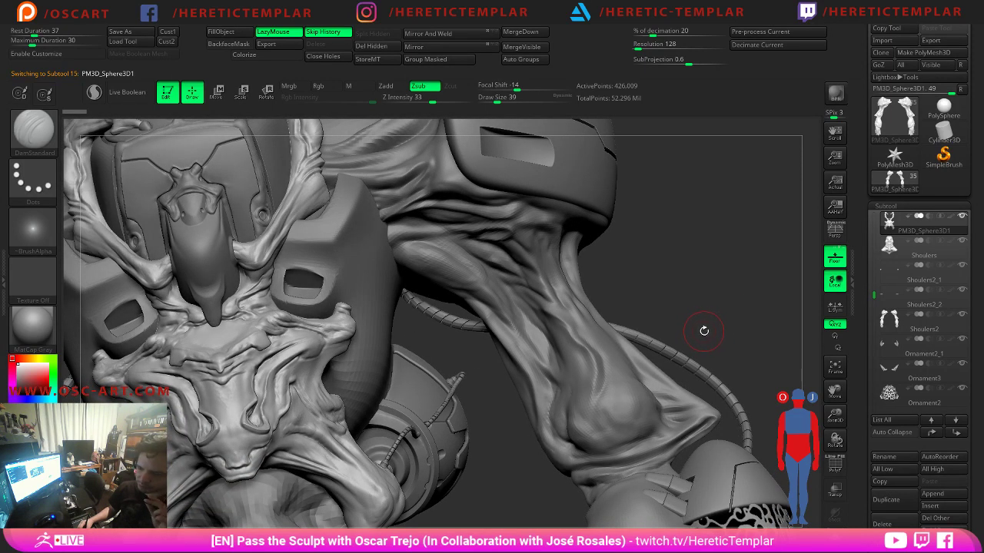
alt+click(521, 280)
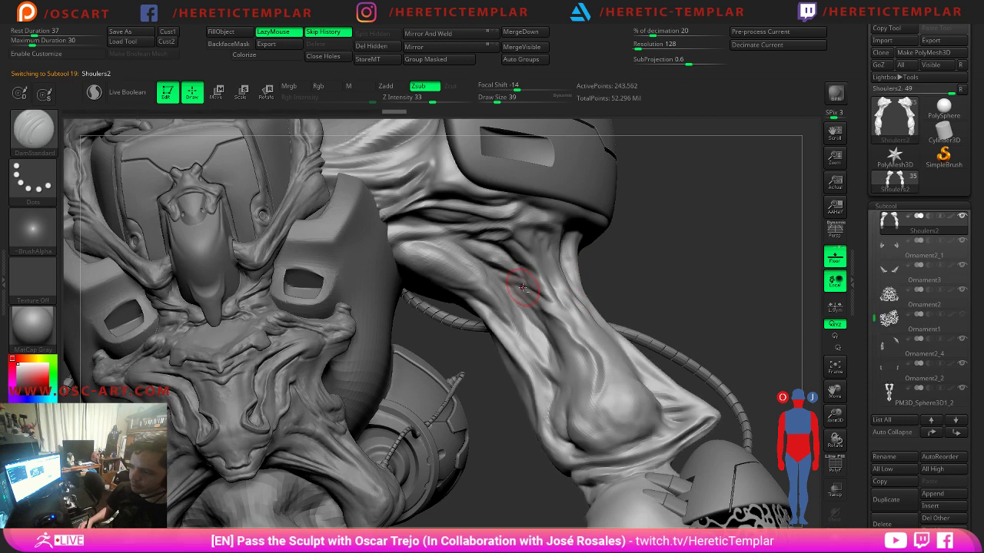
mouse_move(526, 286)
mouse_down()
mouse_move(517, 297)
mouse_move(569, 312)
mouse_up()
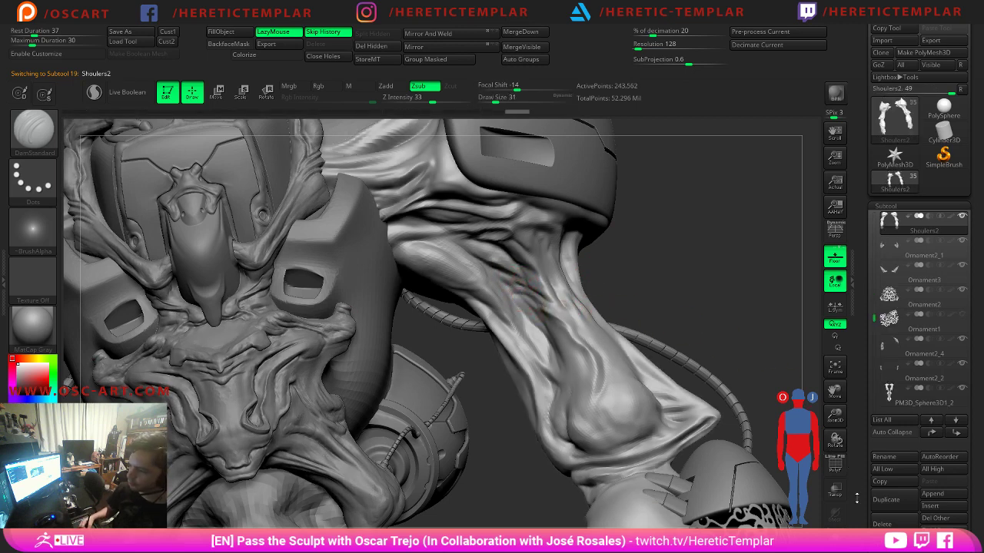
Isolate the Shoulers2 subtool and carve further muscle folds into the upper arm just below the shoulder.
click(835, 540)
mouse_move(705, 235)
mouse_down()
mouse_move(667, 269)
mouse_move(642, 324)
mouse_up()
drag(333, 305, 432, 299)
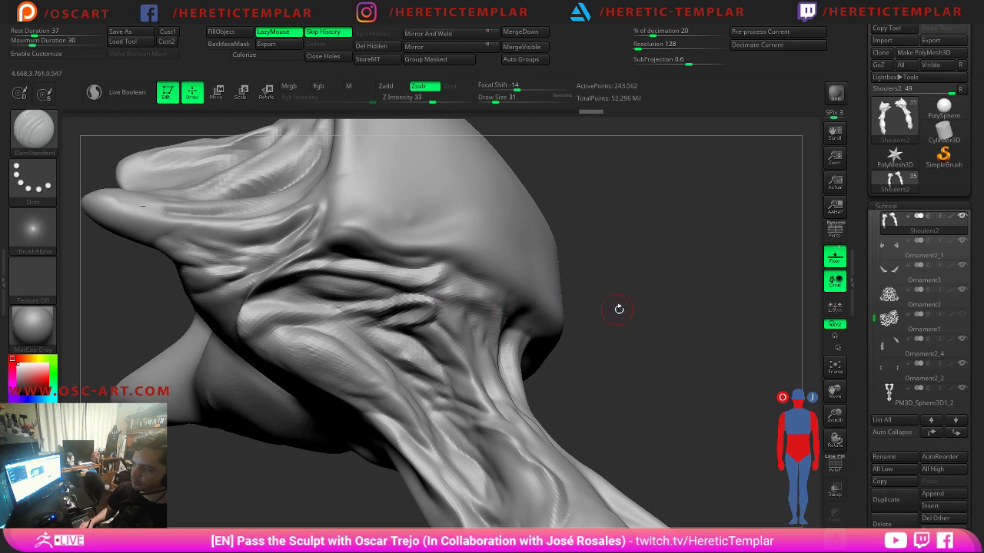
Carve another crease across the upper arm just below the shoulder cap with DamStandard, and switch to the Clay brush.
drag(617, 310, 582, 296)
mouse_move(439, 302)
mouse_down()
mouse_move(479, 311)
mouse_move(501, 346)
mouse_up()
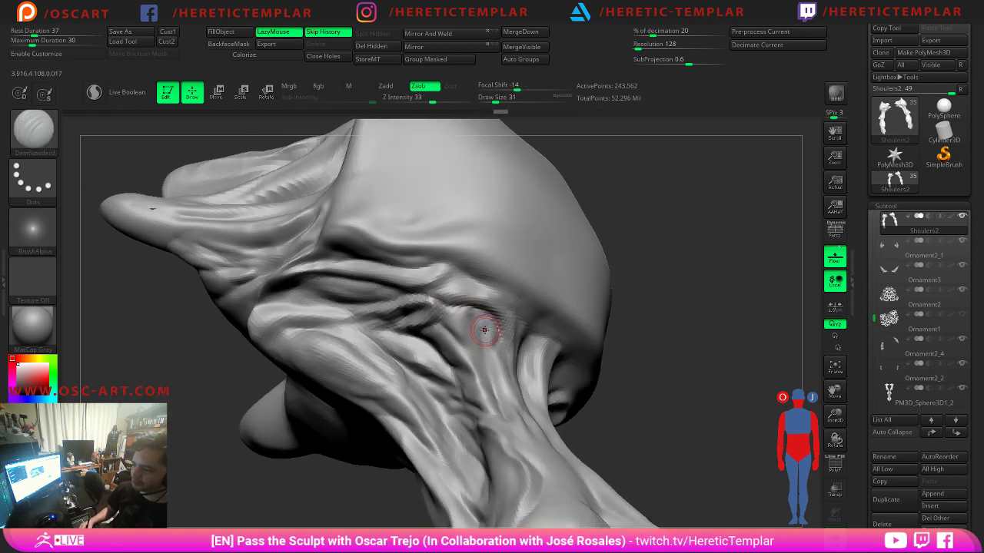
key(b)
key(c)
key(l)
Inspect the arm mesh at a lower subdivision level with polyframe shown, and return to the higher level with polyframe hidden.
key(shift+d)
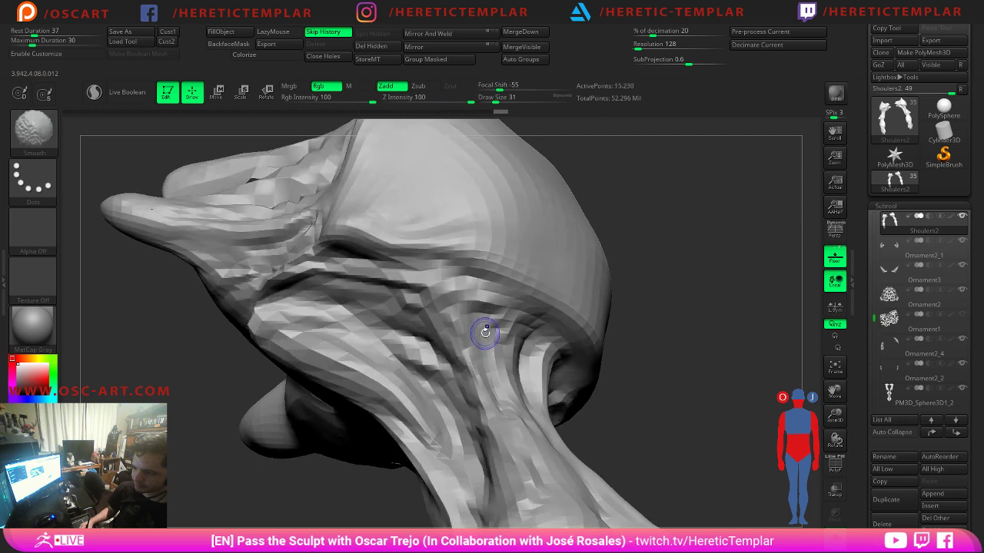
key(shift+d)
alt+drag(649, 377, 657, 307)
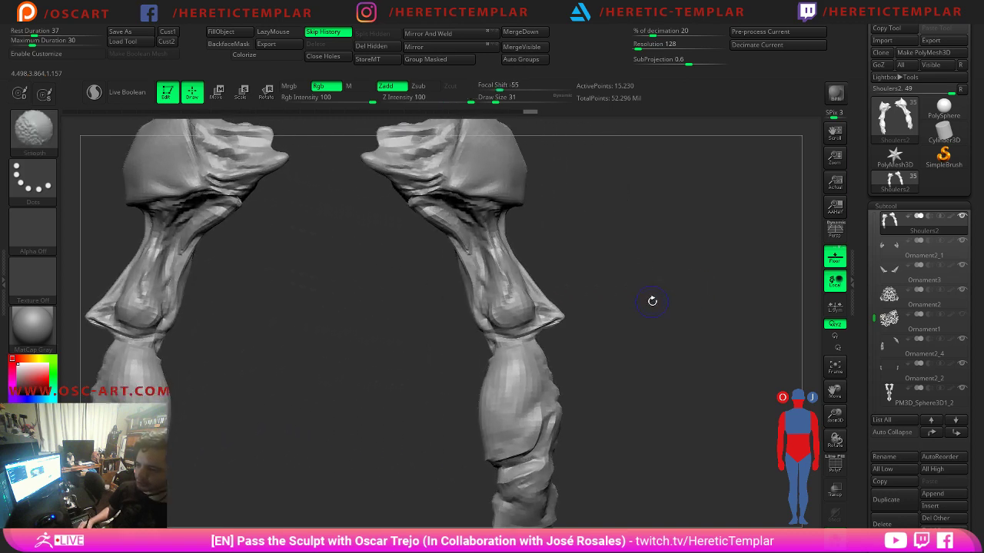
mouse_move(595, 268)
shift+mouse_down()
mouse_move(720, 307)
mouse_move(700, 317)
shift+mouse_up()
key(shift+f)
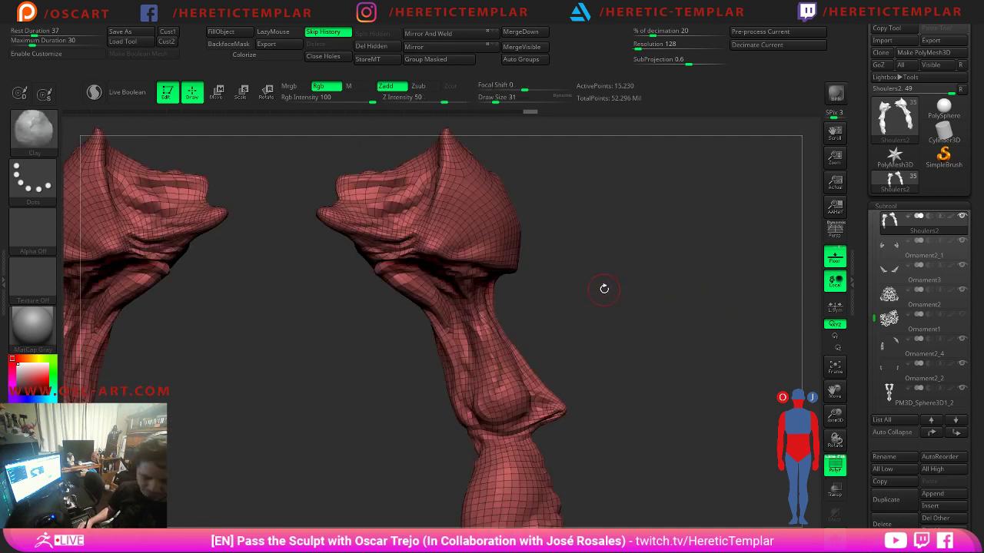
key(d)
key(d)
alt+drag(596, 254, 620, 320)
key(shift+f)
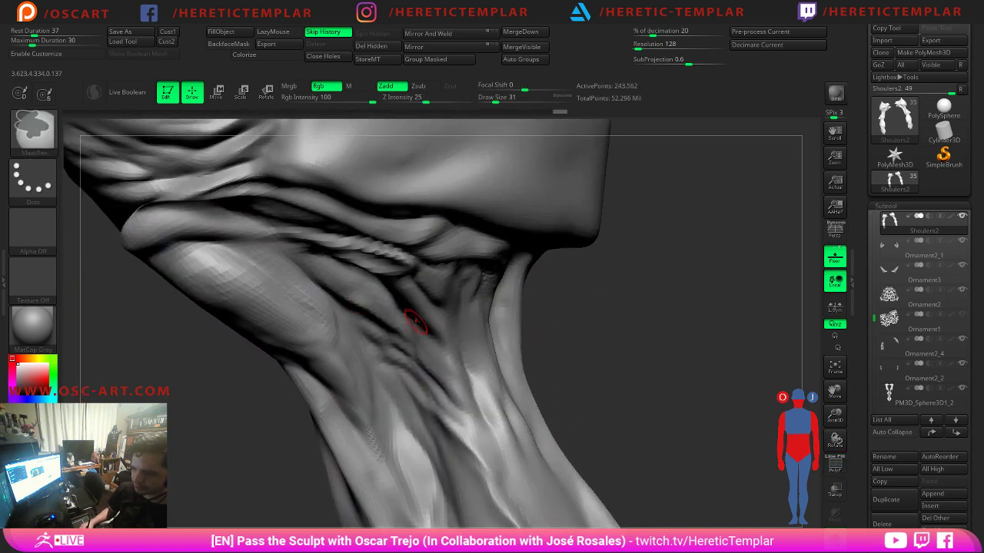
Divide the Shoulers2 mesh once more to reach subdivision level 4, and open its Geometry settings.
drag(538, 350, 610, 359)
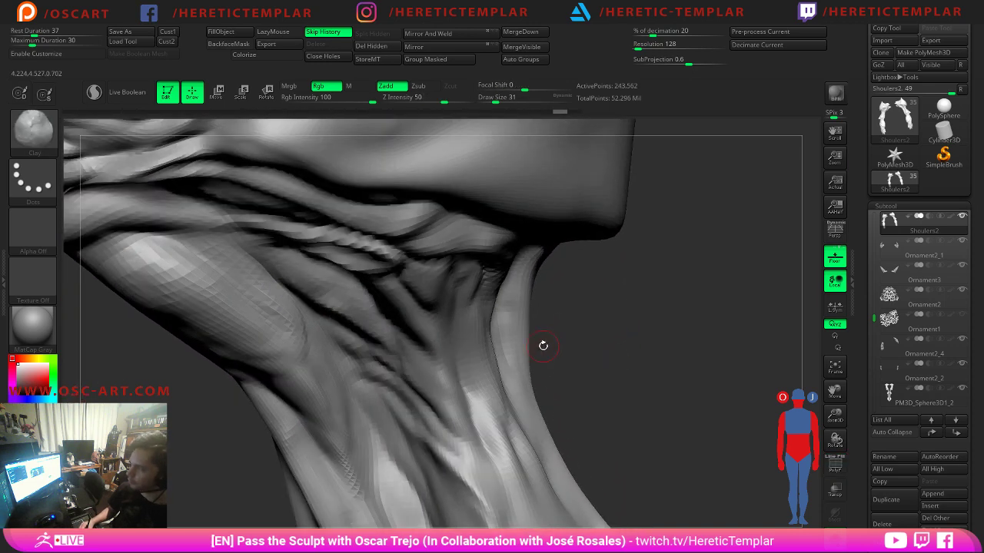
key(ctrl+d)
drag(859, 439, 882, 393)
click(889, 342)
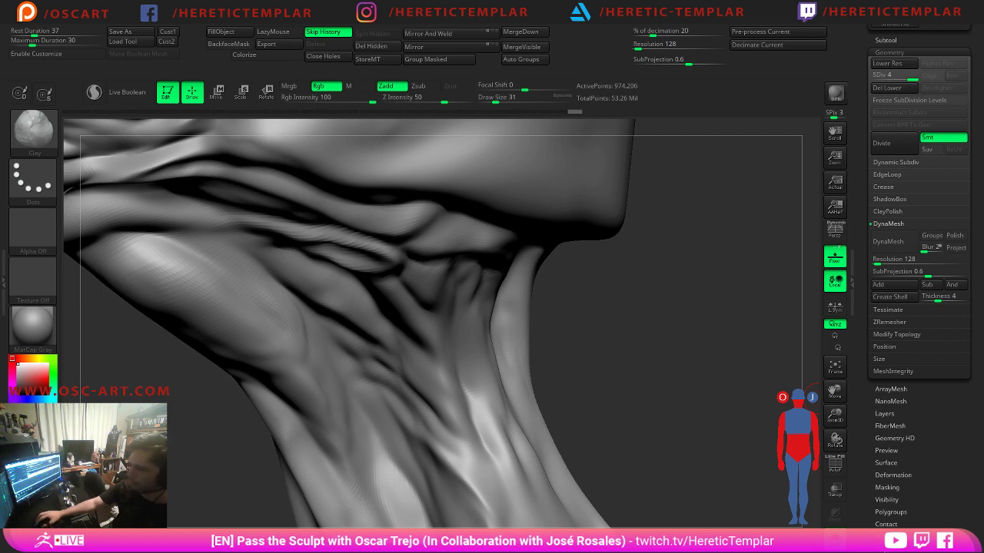
Carve a crease where the chest-side folds end against the shoulder cap, using DamStandard at draw size 37.
mouse_move(648, 309)
mouse_down()
mouse_move(640, 277)
mouse_move(709, 325)
mouse_move(711, 354)
mouse_up()
key(b)
key(d)
key(s)
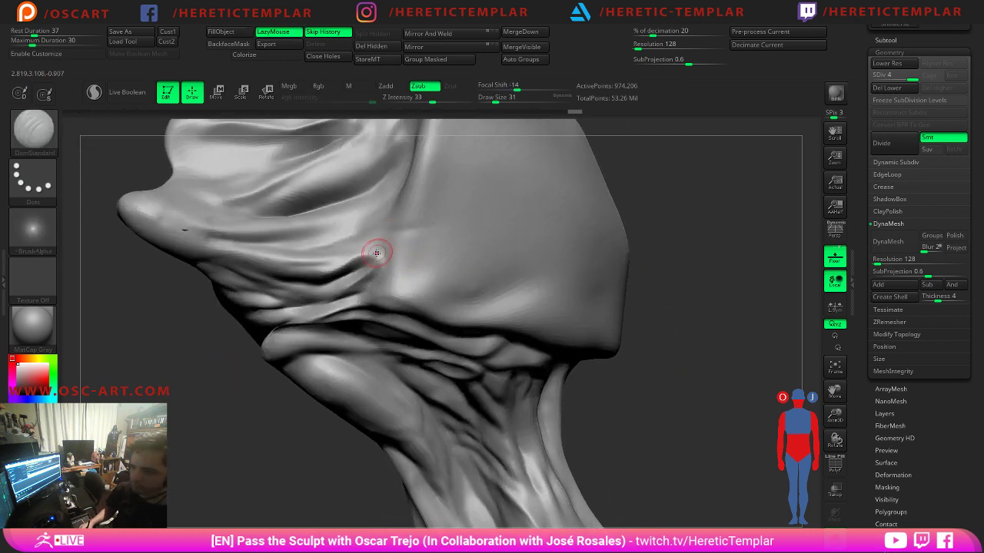
key(s)
click(378, 254)
mouse_move(375, 249)
mouse_down()
mouse_move(382, 275)
mouse_move(374, 279)
mouse_up()
key(s)
drag(372, 244, 382, 263)
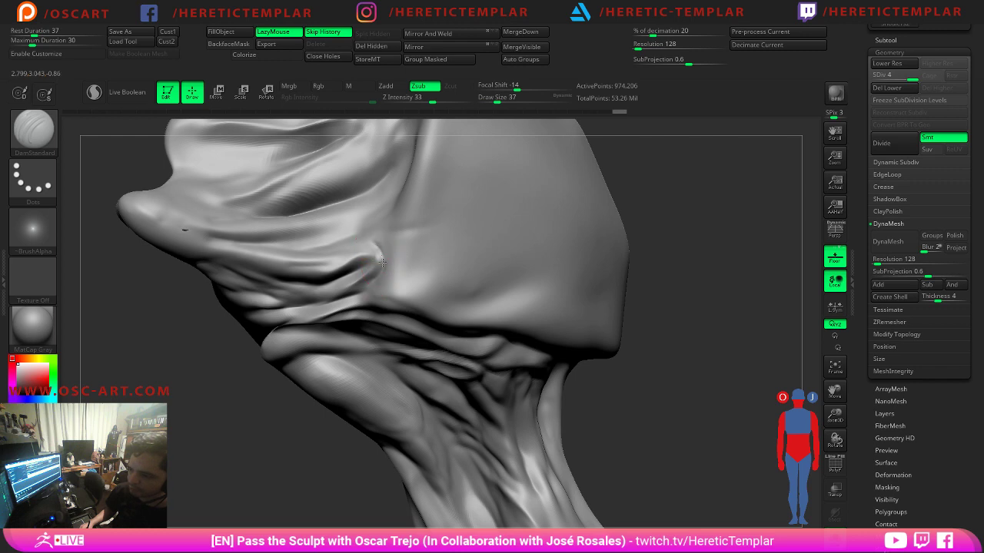
Set the draw size to 39 and carve further creases through the lower folds beside the shoulder cap.
key(s)
click(330, 269)
mouse_move(274, 260)
mouse_down()
mouse_move(294, 267)
mouse_move(381, 257)
mouse_move(381, 271)
mouse_move(348, 299)
mouse_up()
drag(343, 300, 325, 308)
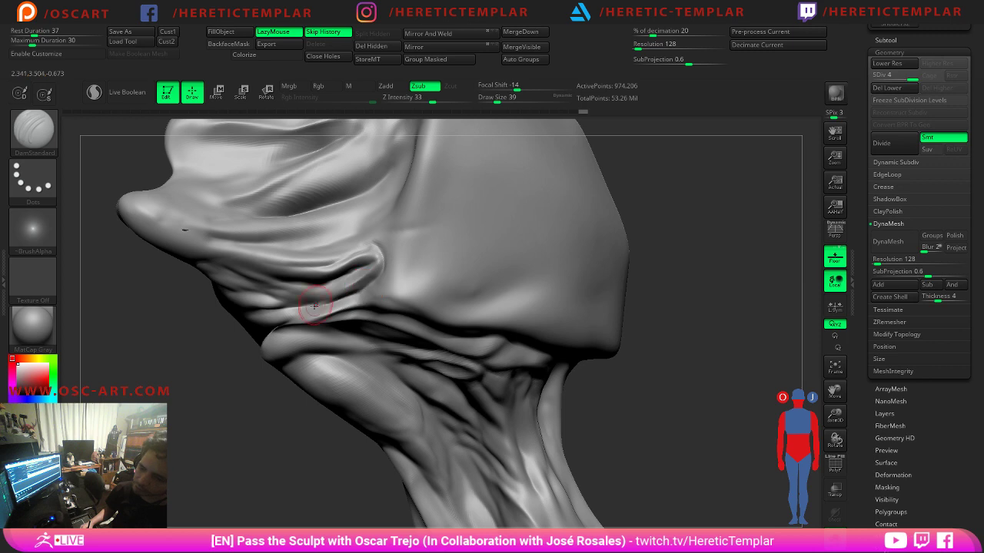
mouse_move(161, 322)
mouse_down()
mouse_move(136, 324)
mouse_move(173, 269)
mouse_move(204, 255)
mouse_move(279, 280)
mouse_move(330, 283)
mouse_up()
Carve creases along the underside edge of the shoulder cap with DamStandard at draw sizes 31 and 37.
drag(692, 332, 676, 242)
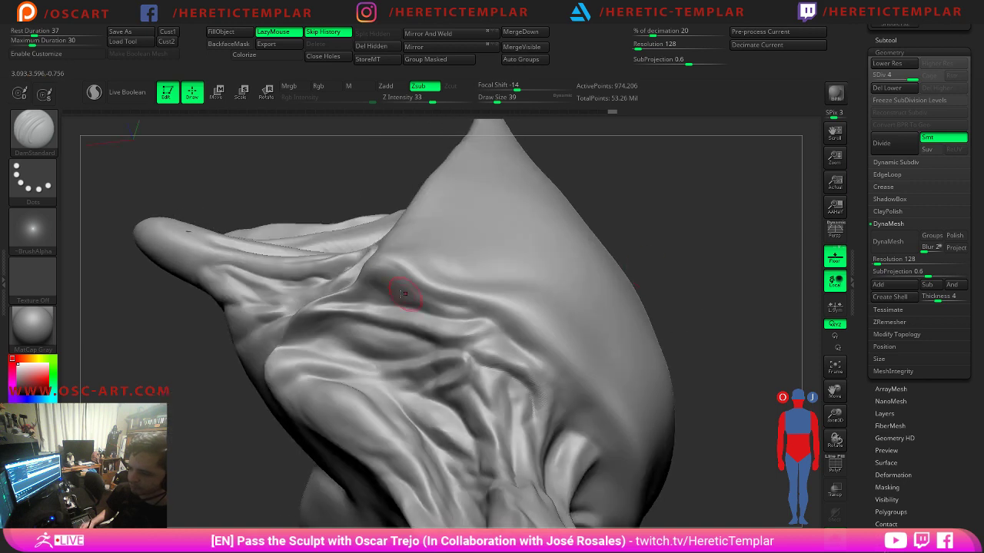
key(s)
key(s)
drag(373, 291, 378, 289)
mouse_move(470, 316)
mouse_down()
mouse_move(482, 317)
mouse_move(417, 297)
mouse_move(409, 283)
mouse_move(491, 318)
mouse_up()
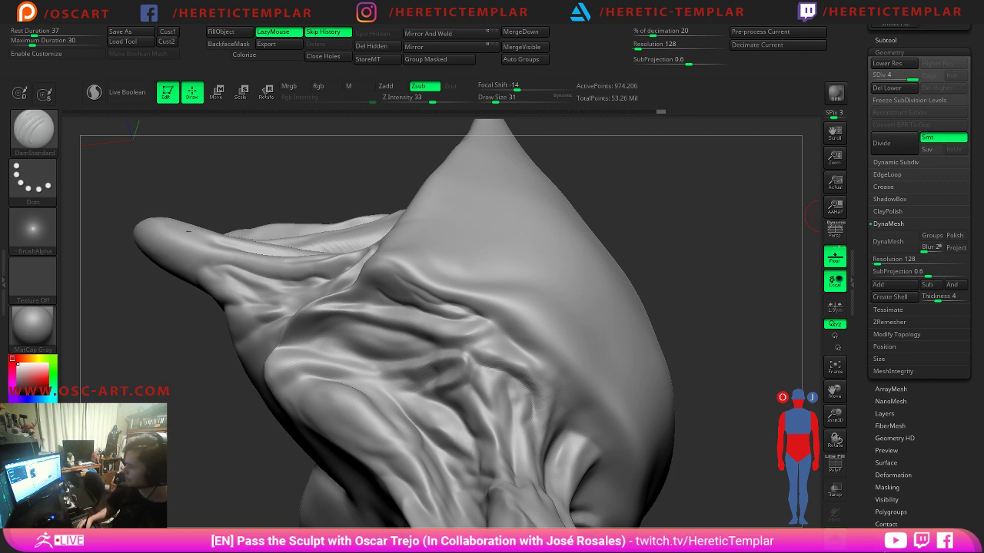
key(s)
click(489, 321)
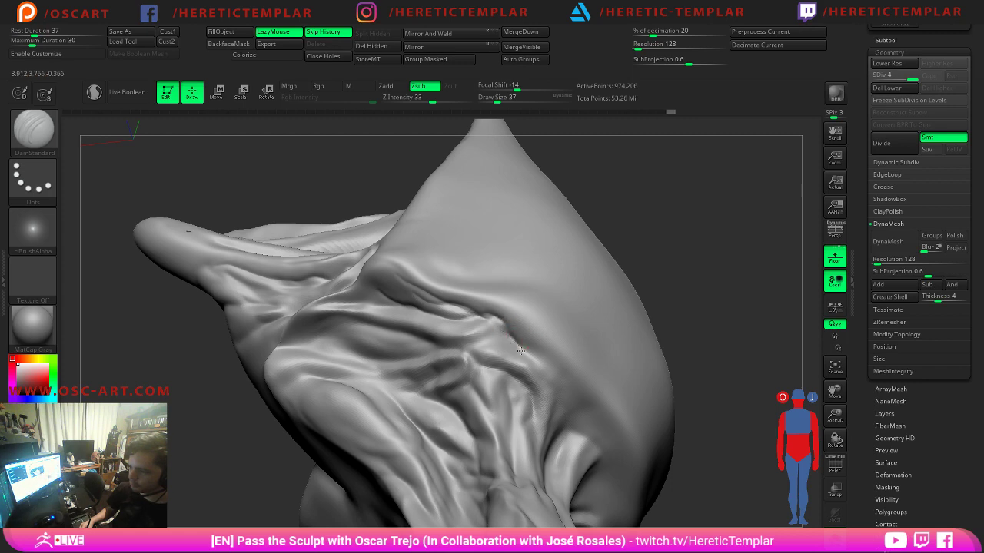
drag(521, 350, 541, 372)
Show all subtools and check the arm folds against the armor and the rest of the figure.
click(834, 539)
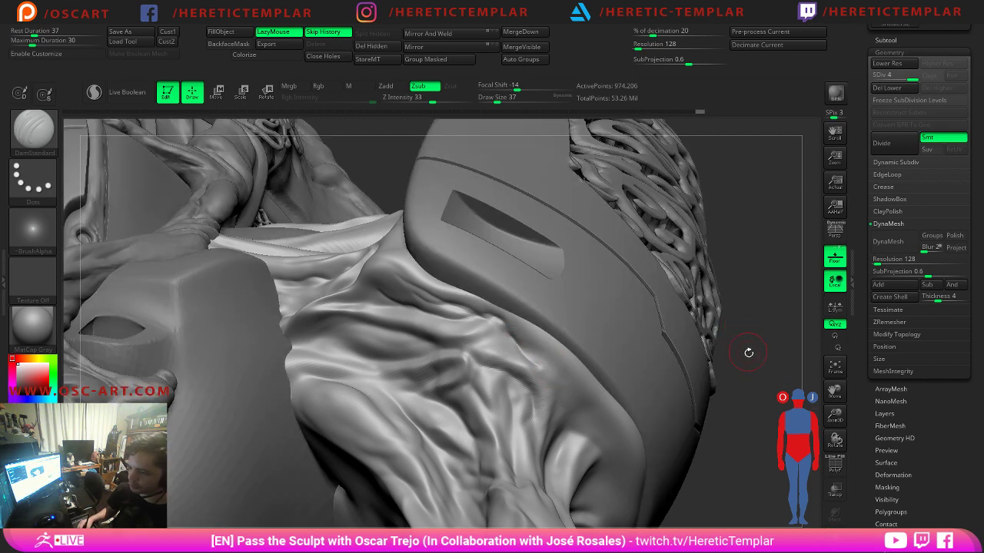
mouse_move(748, 352)
alt+mouse_down()
mouse_move(676, 281)
mouse_move(675, 304)
mouse_move(633, 237)
mouse_move(636, 307)
mouse_move(661, 361)
mouse_move(684, 382)
mouse_move(688, 253)
mouse_move(692, 274)
alt+mouse_up()
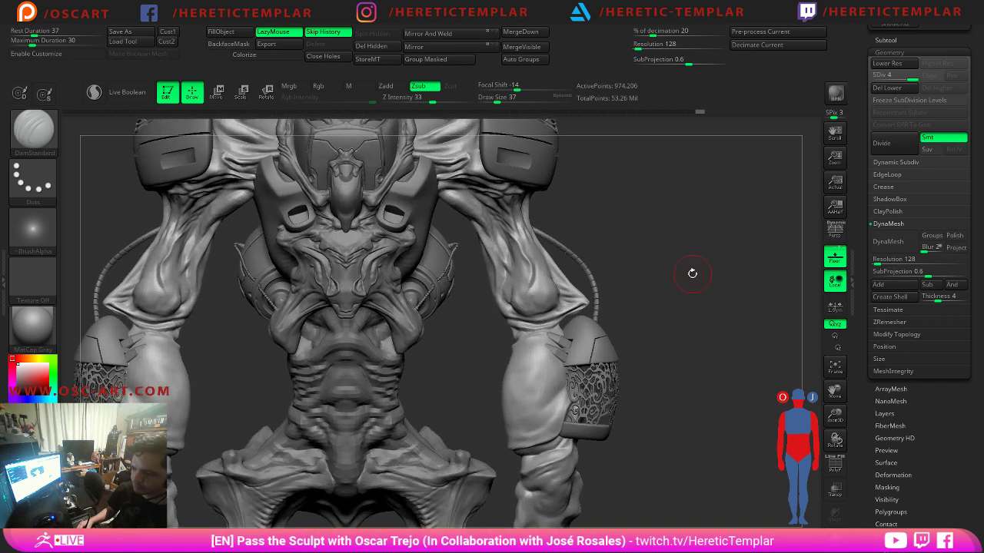
mouse_move(627, 229)
mouse_down()
mouse_move(595, 349)
mouse_move(407, 315)
mouse_up()
Isolate the Shoulers2 subtool and sharpen the lower chest-side folds with DamStandard at draw size 33.
click(835, 515)
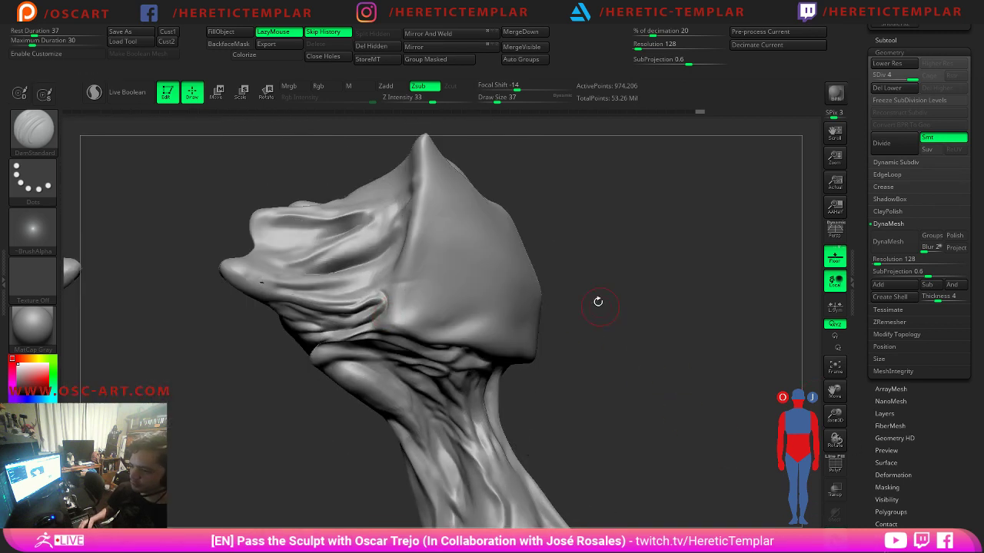
alt+drag(597, 303, 499, 299)
key(s)
mouse_move(213, 278)
mouse_down()
mouse_move(197, 276)
mouse_move(296, 289)
mouse_move(339, 282)
mouse_move(309, 298)
mouse_move(234, 303)
mouse_up()
key(s)
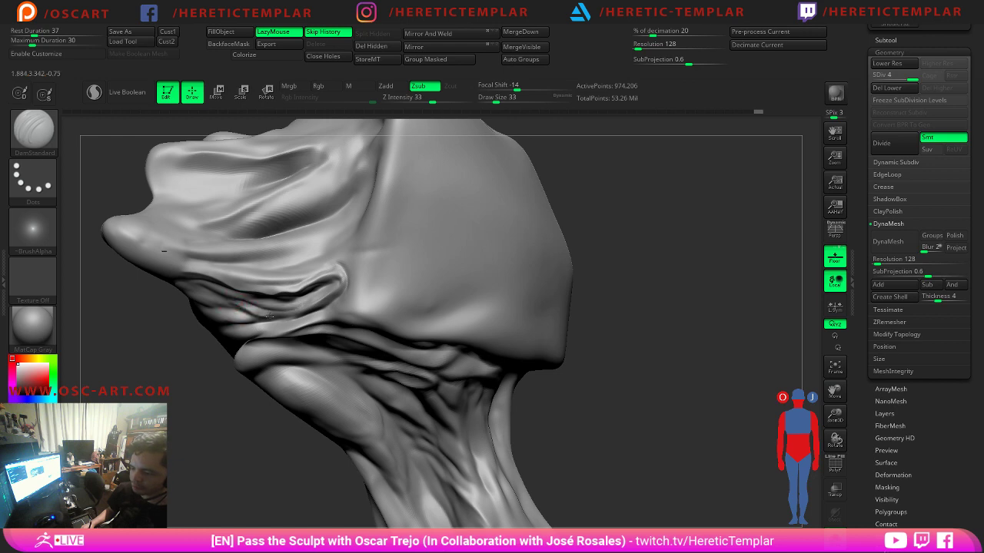
drag(302, 313, 335, 309)
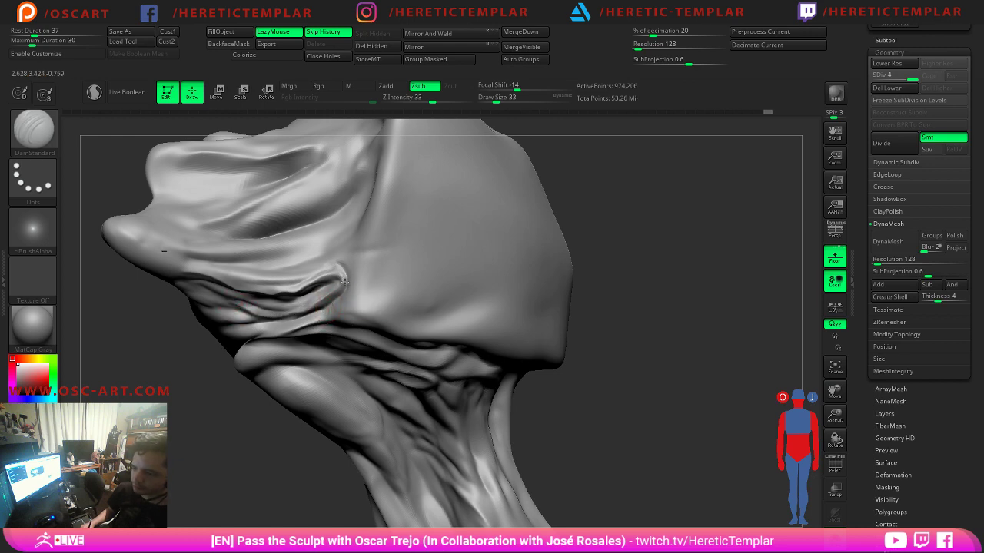
Set the Smooth brush's Z Intensity to 15 and soften the end of the fold beside the shoulder cap.
drag(322, 268, 343, 271)
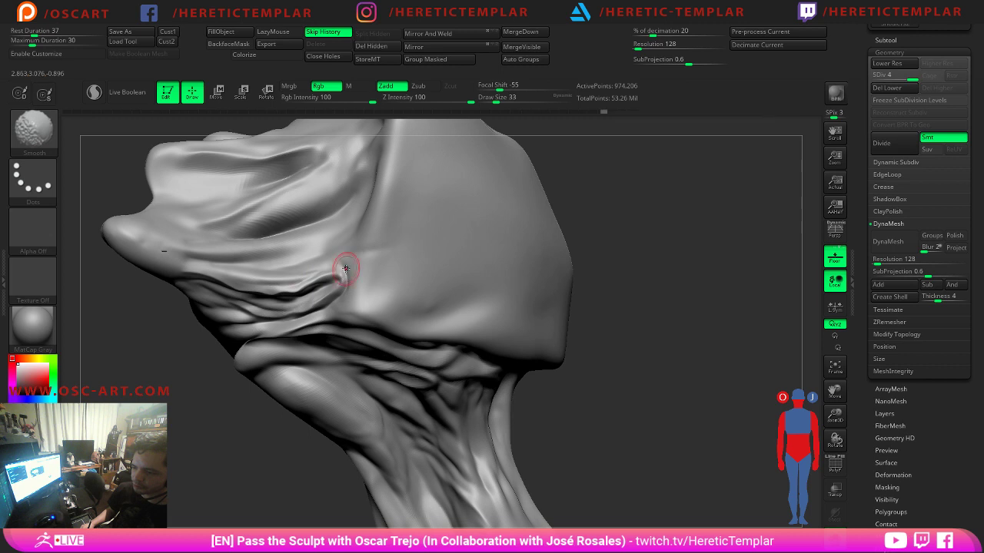
key(shift+space)
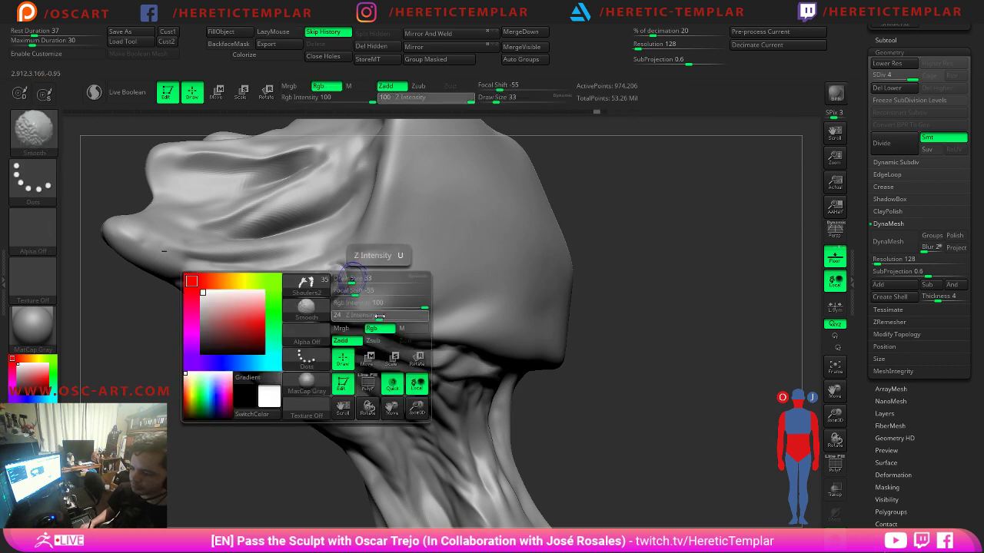
drag(378, 316, 368, 316)
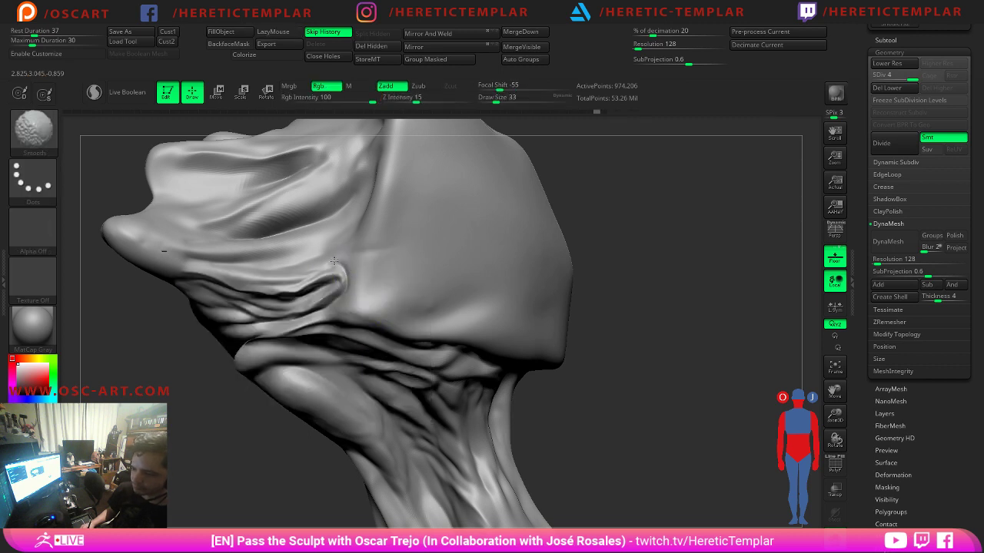
shift+drag(346, 272, 340, 285)
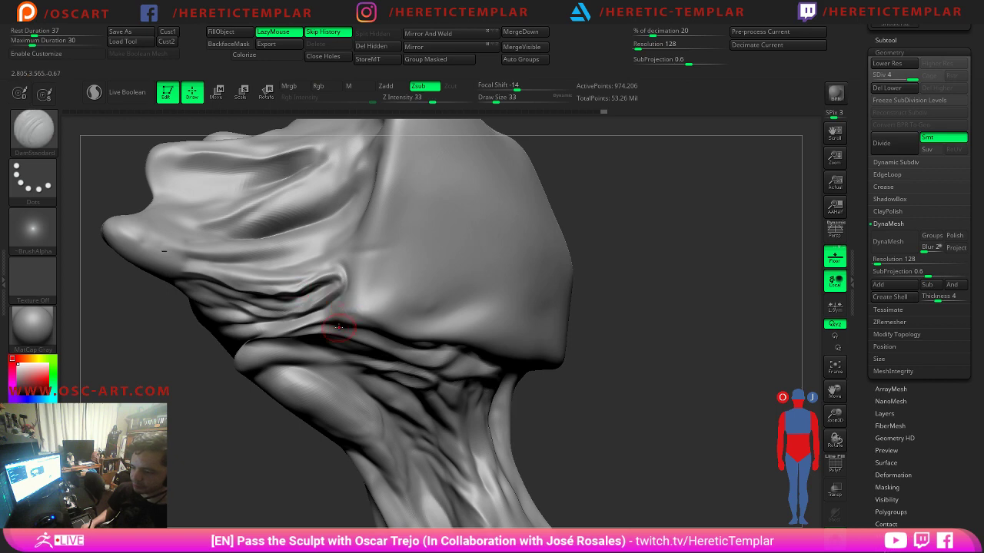
Carve the fold along the shoulder cap's underside with DamStandard at draw size 33 and smooth it lightly.
drag(585, 291, 314, 317)
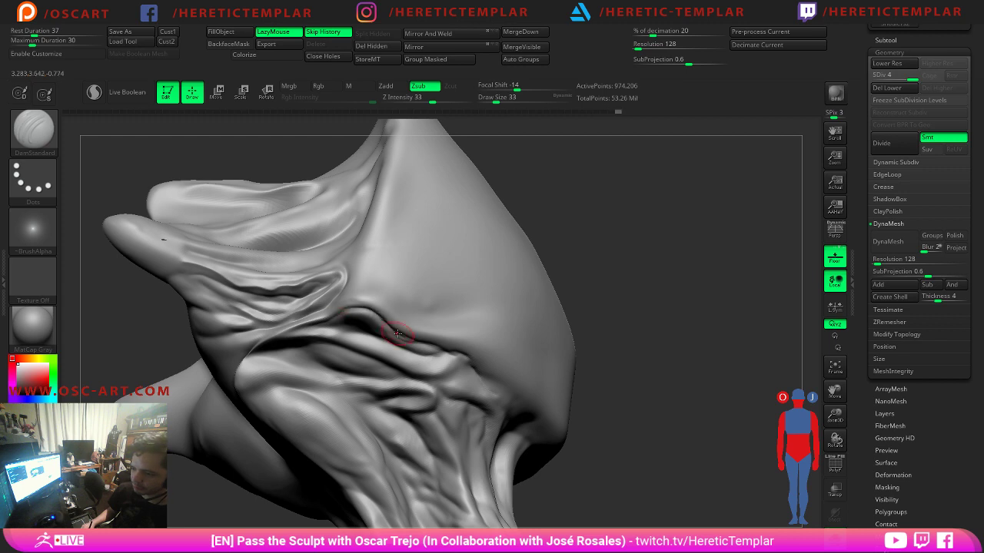
drag(586, 293, 418, 323)
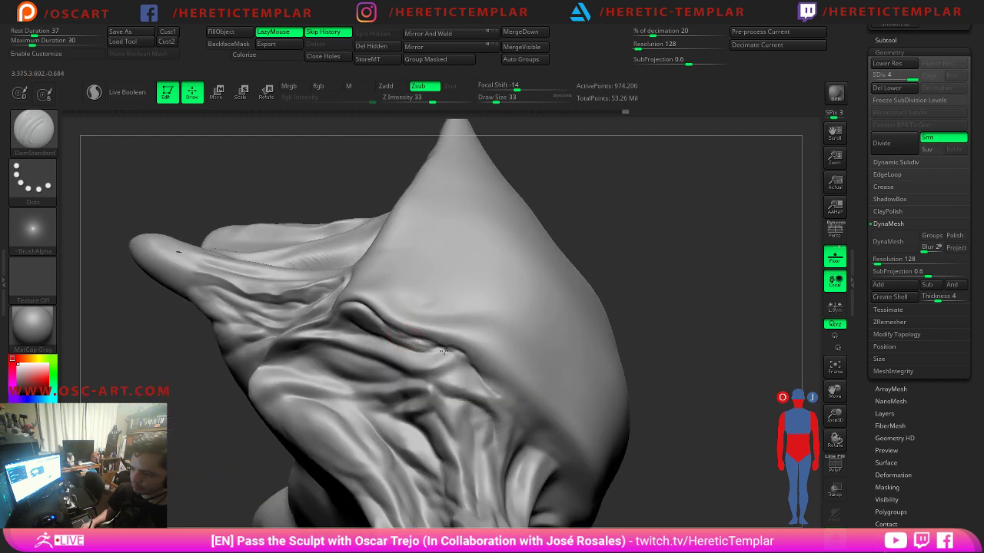
key(shift)
shift+drag(388, 332, 432, 344)
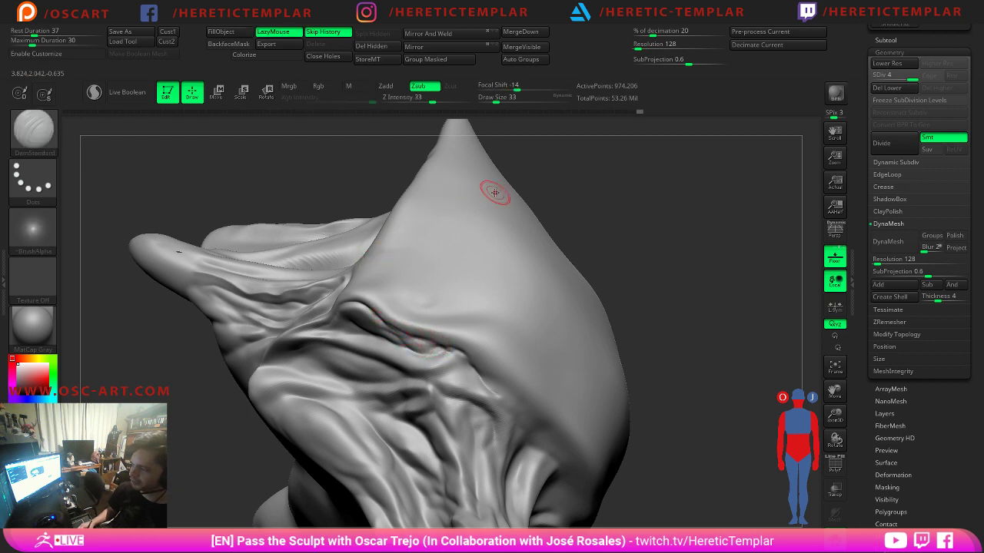
Deepen the fold under the shoulder cap at draw size 51, and extend its creases along the edge at draw size 31.
drag(609, 265, 547, 285)
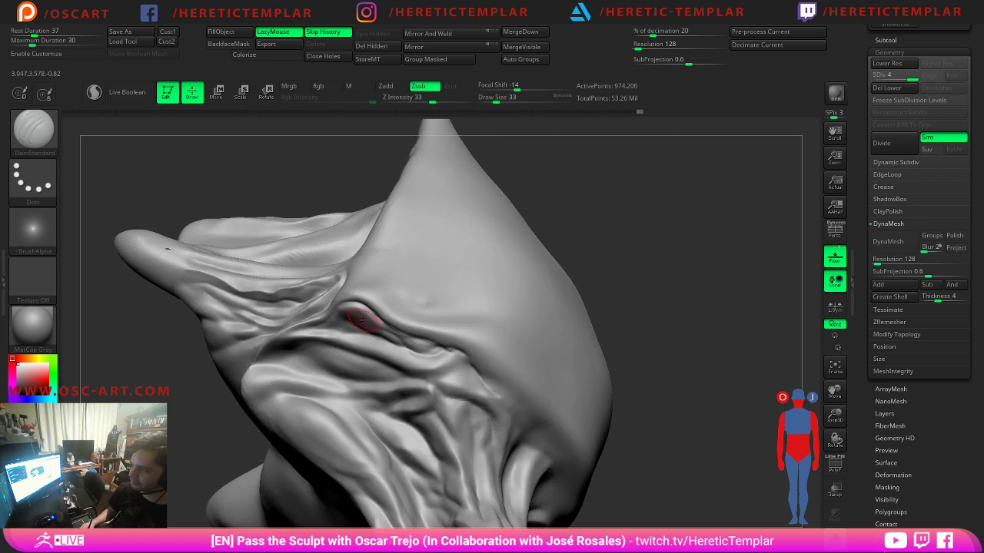
key(s)
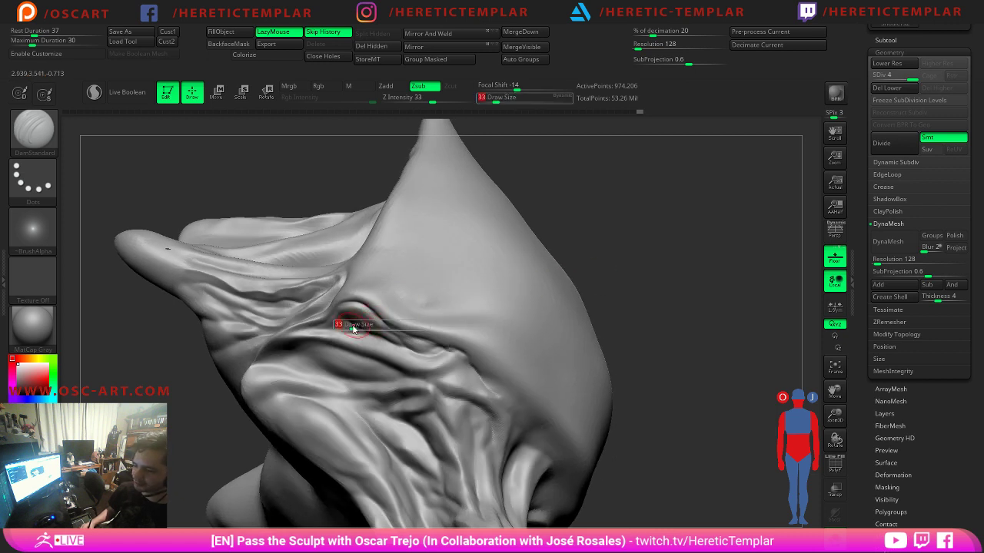
mouse_move(352, 329)
mouse_down()
mouse_move(373, 317)
mouse_move(340, 317)
mouse_up()
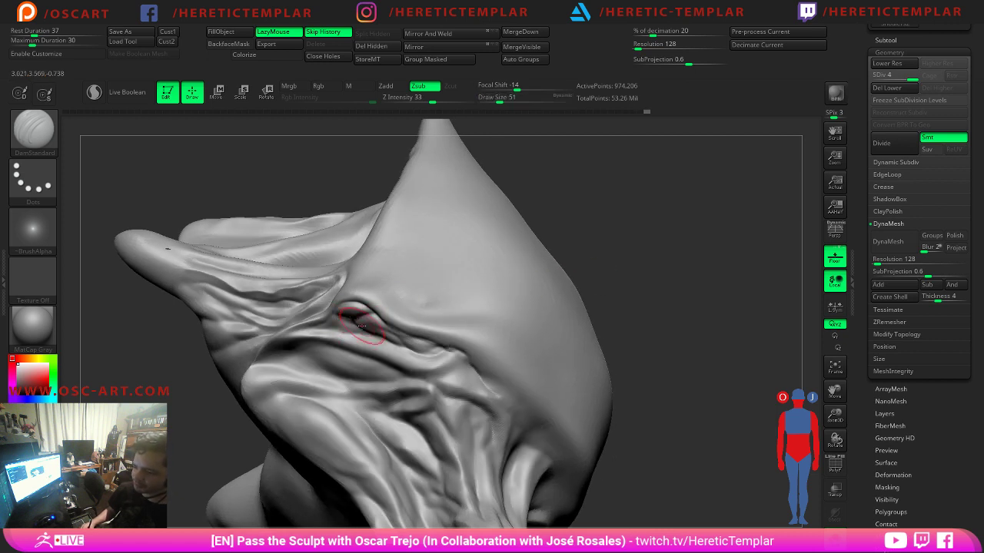
key(bracketleft)
key(bracketleft)
key(bracketleft)
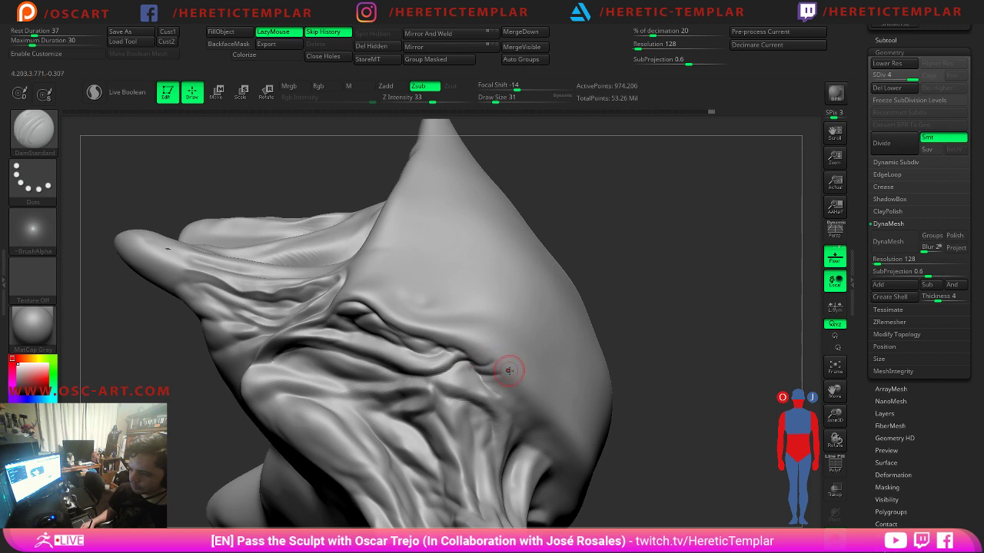
key(shift)
Set the draw size to 23 and refine the fine creases in the lower chest-side folds.
alt+drag(698, 325, 613, 364)
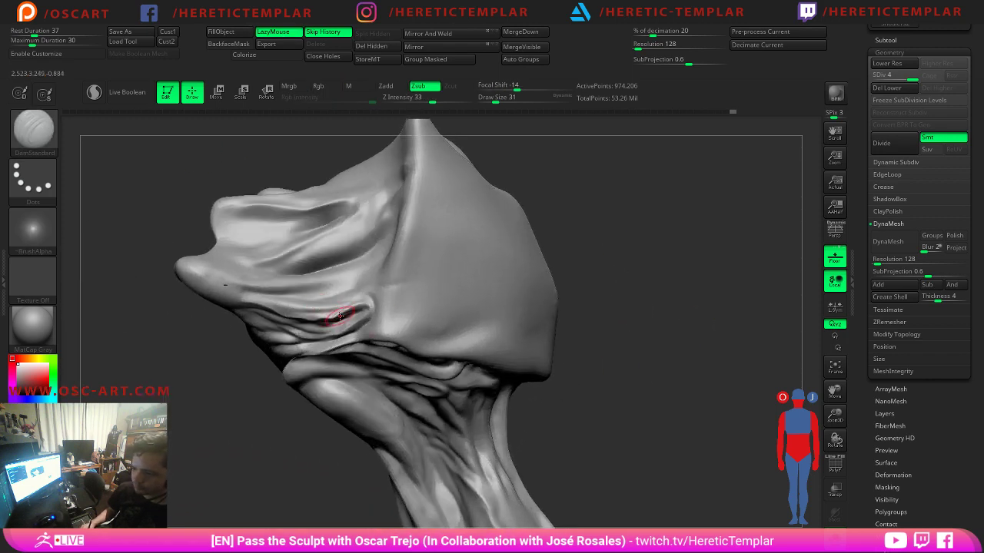
key(s)
mouse_move(331, 330)
mouse_down()
mouse_move(365, 310)
mouse_move(310, 334)
mouse_up()
key(shift)
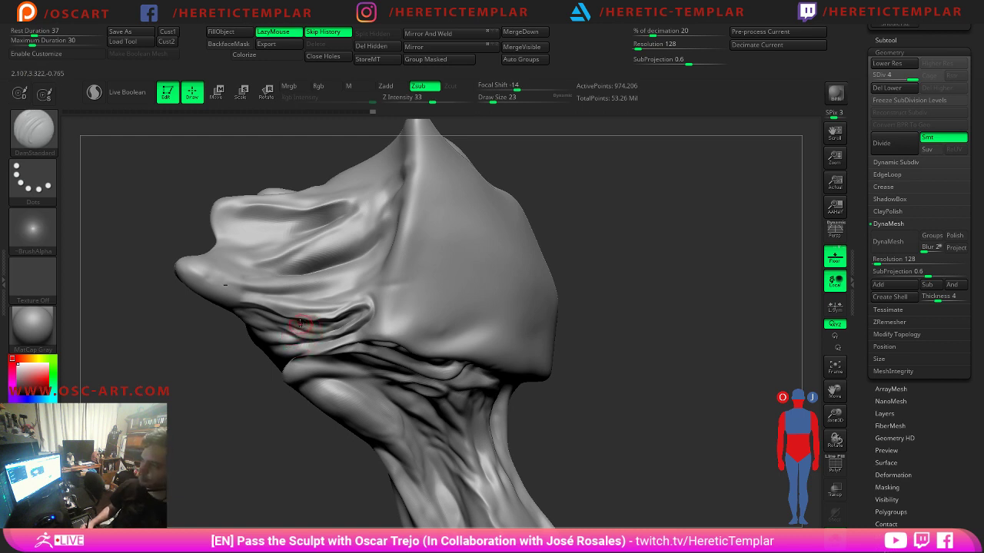
Show all subtools, hide the interface panels and review the shoulder folds on the whole figure from the front.
drag(611, 294, 654, 293)
click(834, 538)
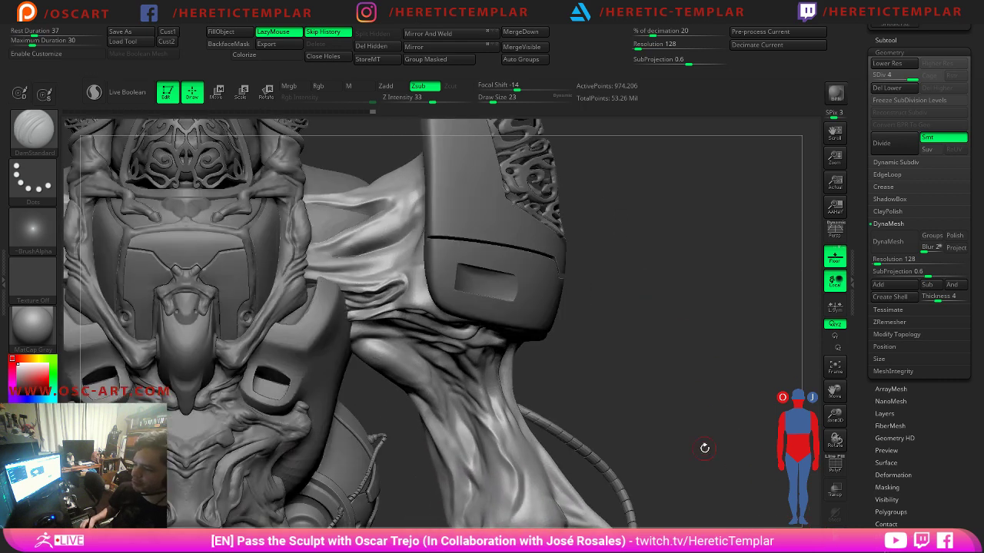
alt+drag(630, 332, 575, 247)
key(Tab)
alt+drag(544, 194, 551, 129)
mouse_move(553, 245)
alt+mouse_down()
mouse_move(533, 204)
mouse_move(570, 210)
mouse_move(495, 227)
mouse_move(507, 206)
alt+mouse_up()
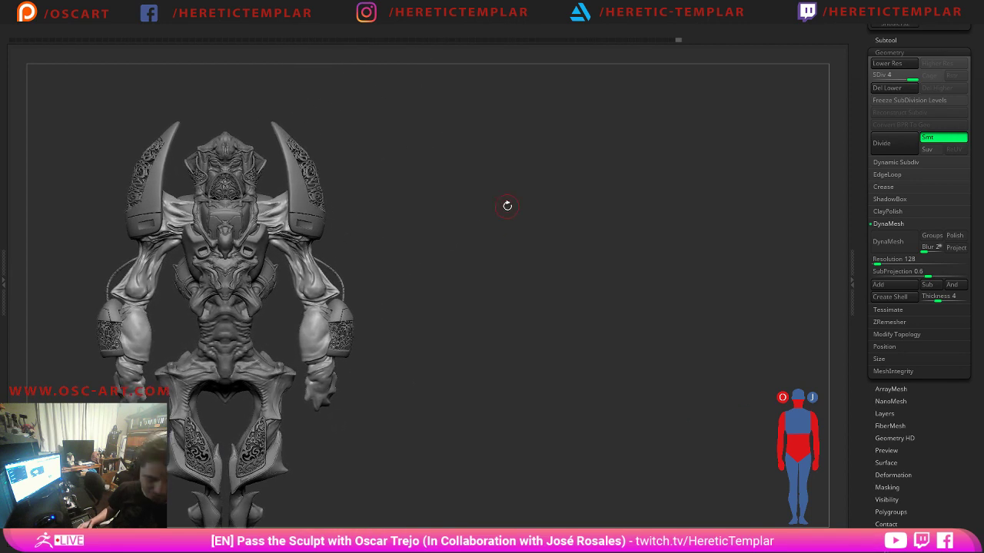
Show the interface panels and try two brownish zbro clay materials on the whole figure.
key(Tab)
key(Tab)
key(Tab)
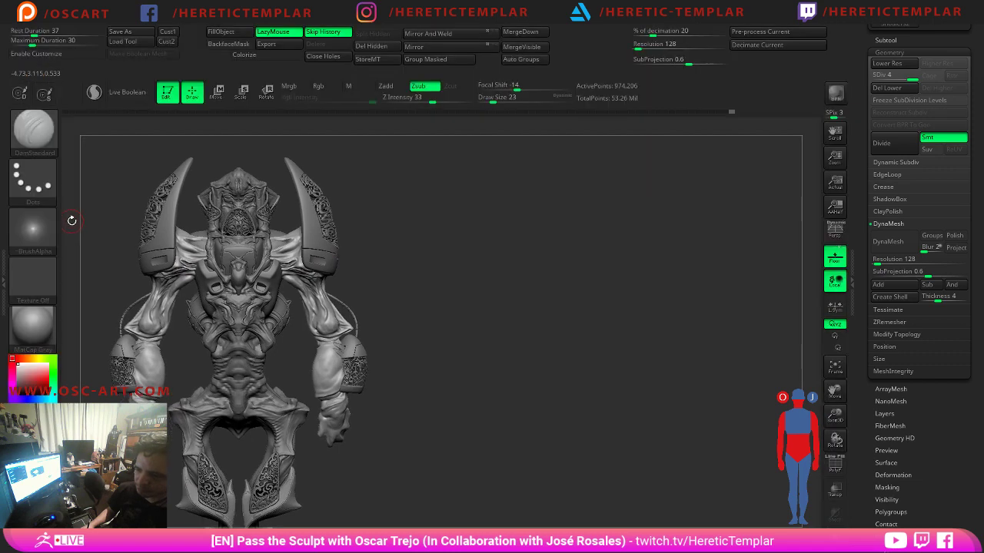
click(29, 325)
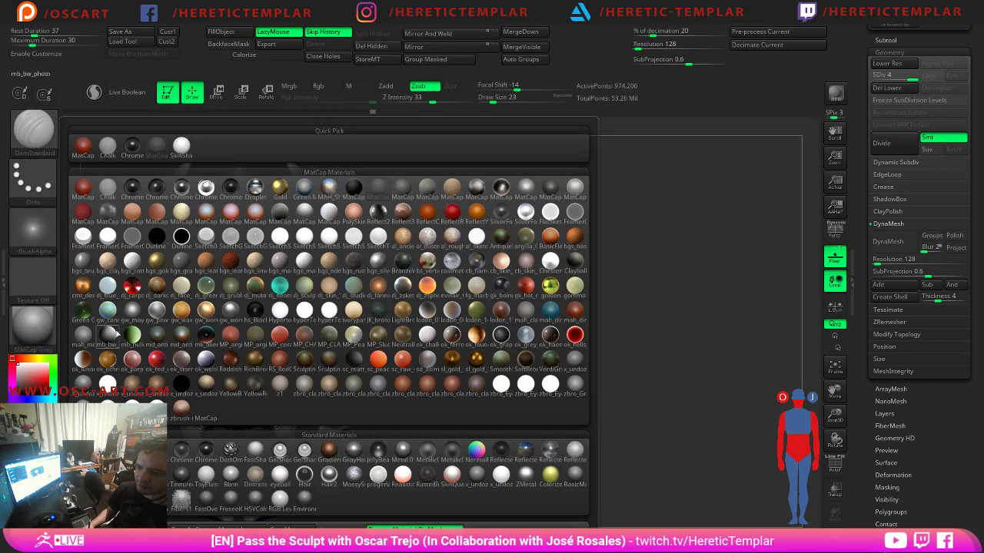
click(303, 384)
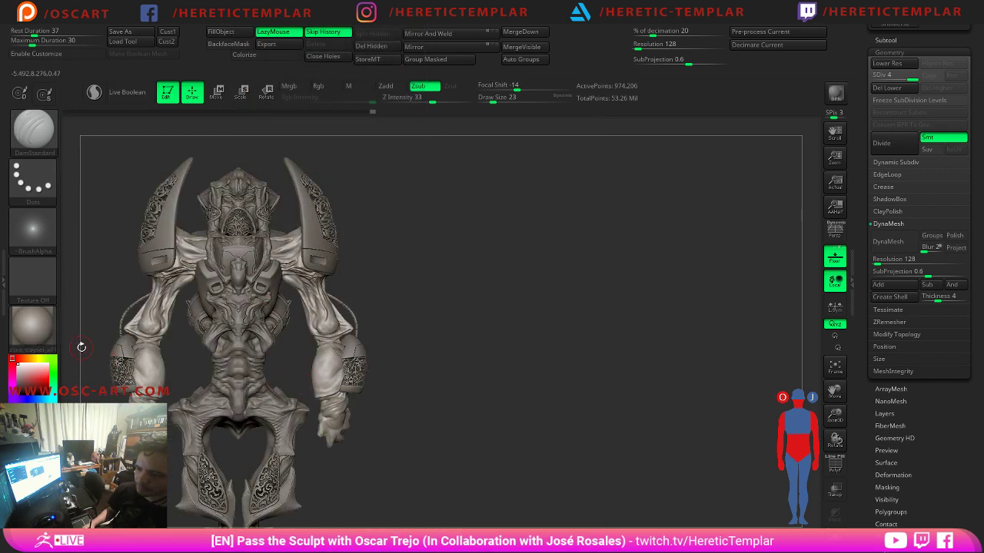
click(50, 344)
click(353, 393)
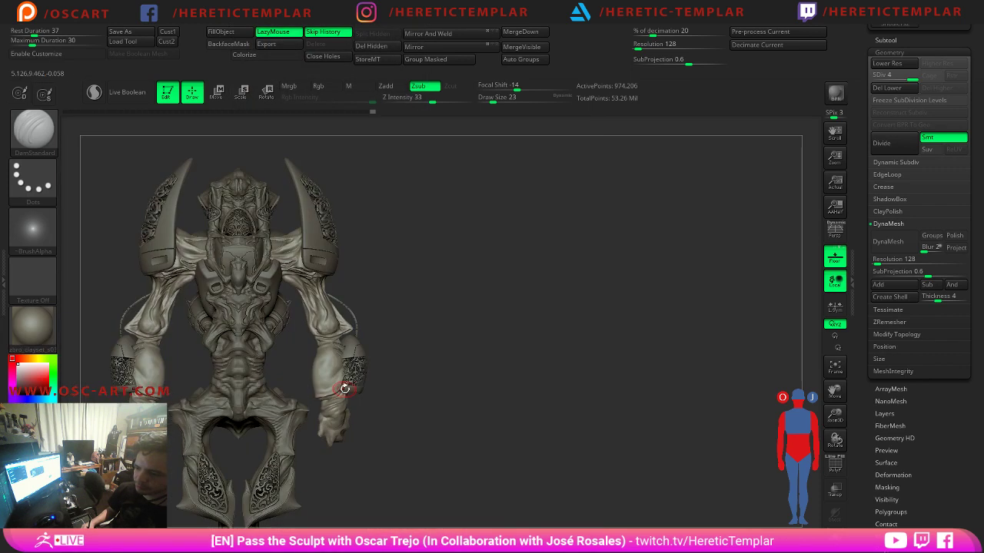
Apply the gray zbro material to the figure and position it at one side of the canvas.
click(34, 328)
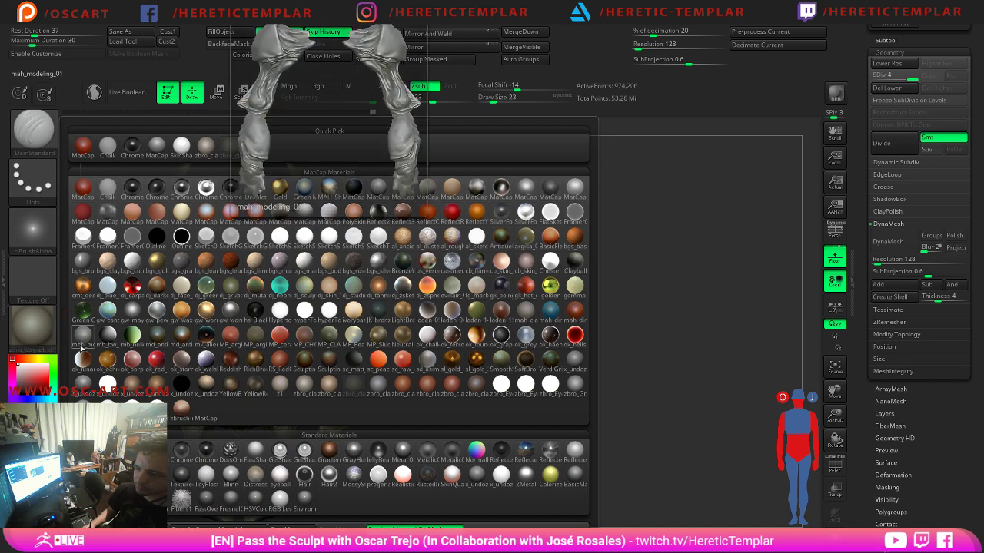
click(575, 386)
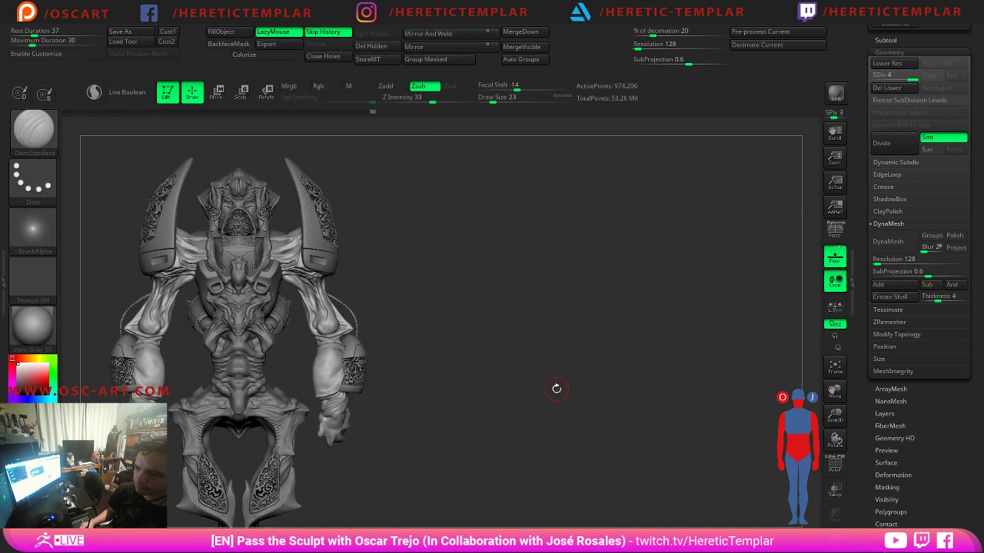
key(Tab)
alt+drag(465, 303, 368, 260)
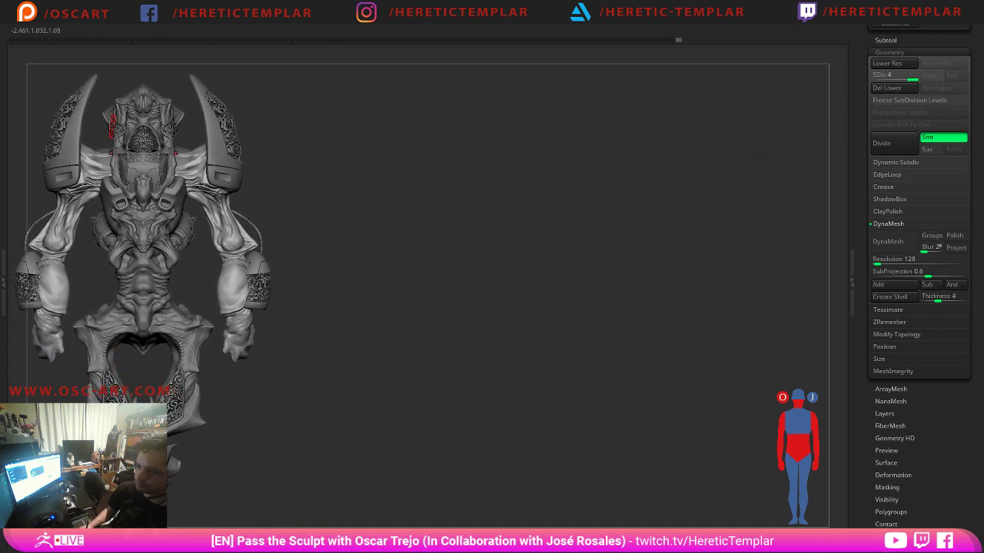
Leave a static copy of the figure on the canvas, draw an editable one beside it and activate the Shoulers2 subtool.
alt+click(157, 116)
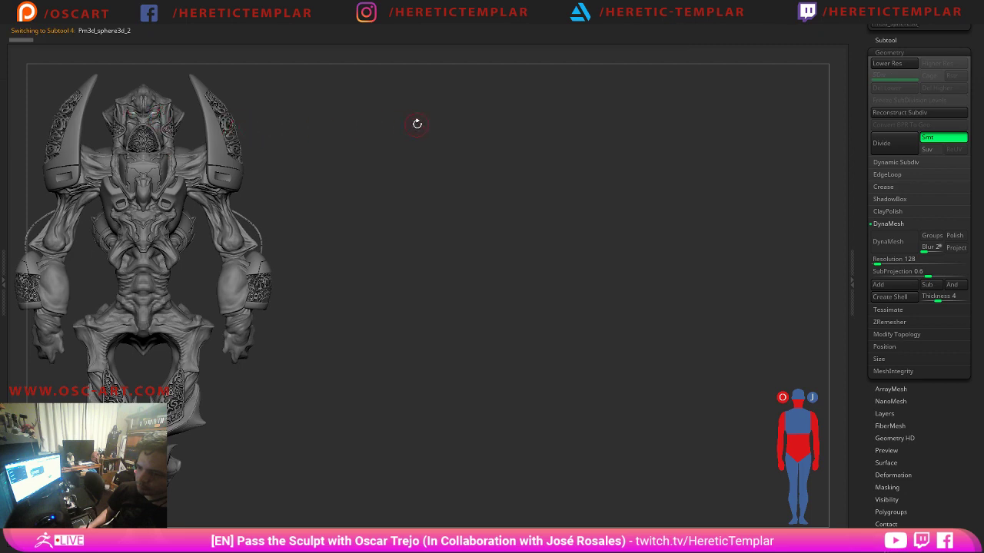
key(t)
mouse_move(359, 207)
mouse_down()
mouse_move(368, 376)
mouse_move(375, 342)
mouse_up()
drag(663, 213, 660, 194)
drag(678, 262, 509, 268)
alt+click(525, 265)
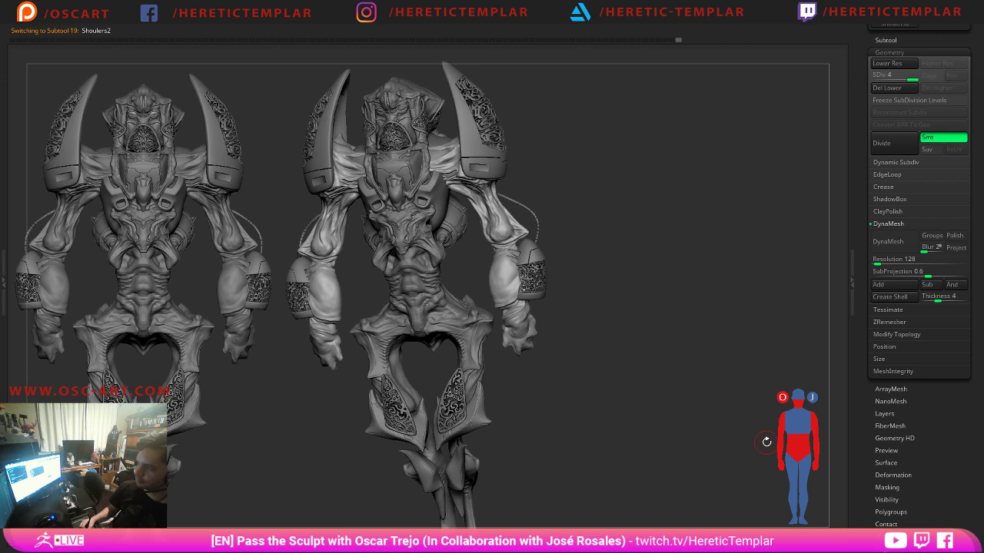
Isolate the shoulder and arm subtool and switch to the Clay brush for the folds beneath the shoulder cap.
key(Tab)
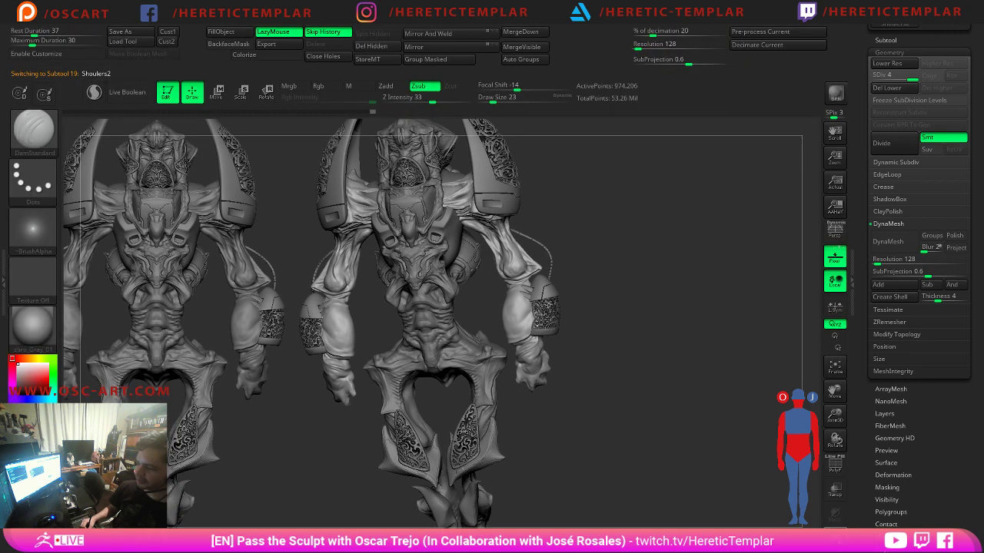
click(836, 535)
mouse_move(683, 341)
mouse_down()
mouse_move(617, 251)
mouse_move(585, 326)
mouse_move(764, 450)
mouse_move(667, 250)
mouse_move(684, 225)
mouse_move(624, 276)
mouse_up()
alt+drag(670, 366, 645, 245)
key(b)
key(c)
key(l)
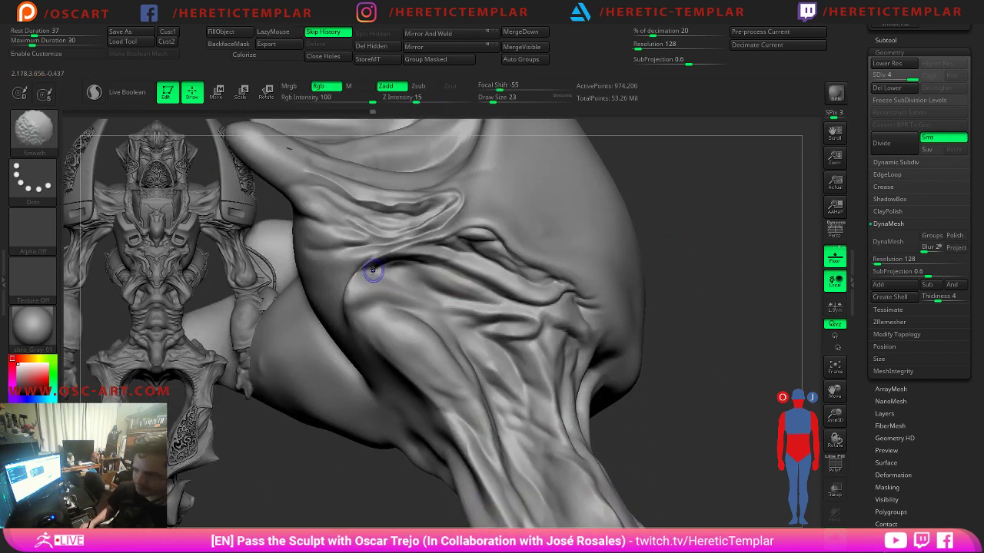
Go to subdivision level 3, enable BackfaceMask and build up the inner end of the muscle fold with Clay.
key(shift+d)
key(shift+d)
key(shift+d)
key(d)
key(d)
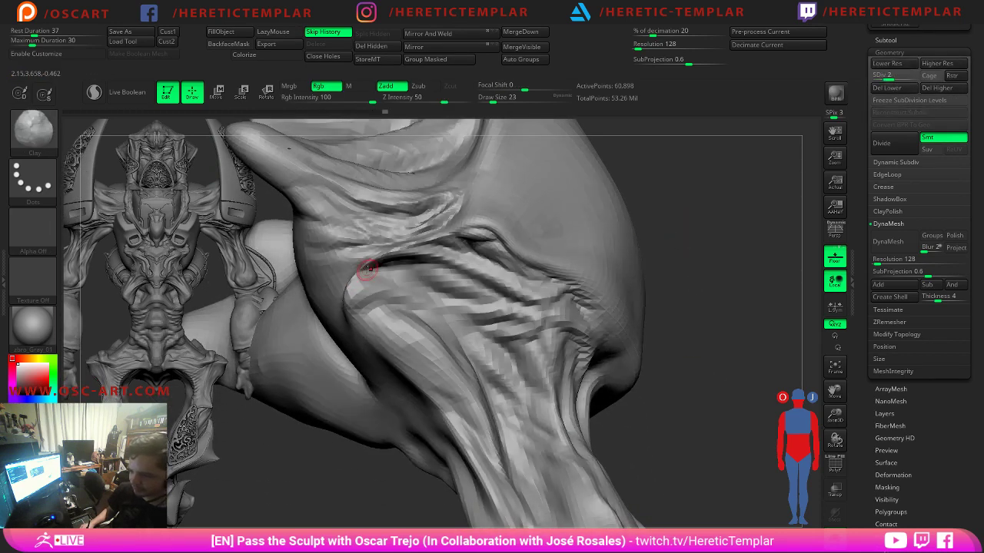
key(ctrl)
click(229, 44)
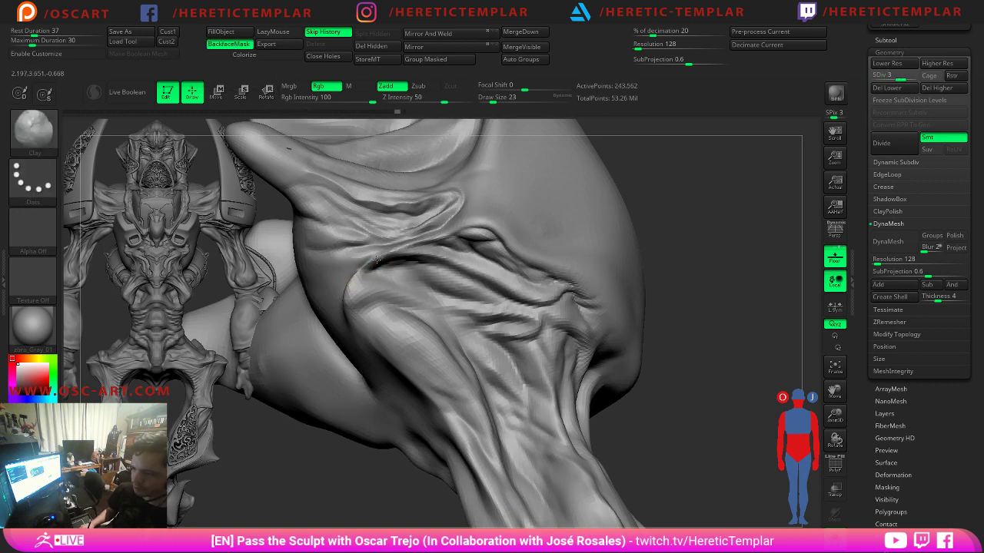
drag(359, 271, 358, 283)
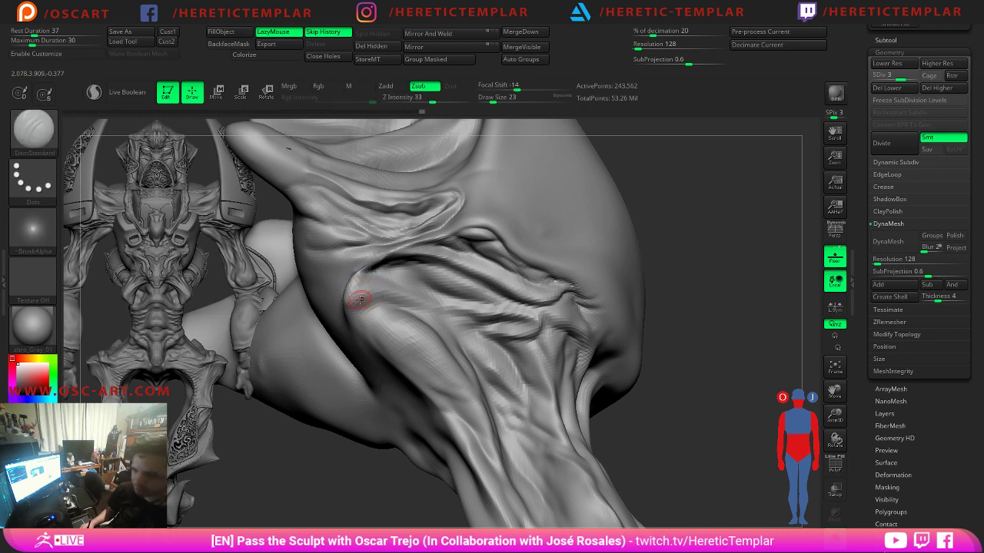
Carve the creases between the muscle folds with DamStandard at draw size 35 on subdivision level 3.
key(d)
key(shift)
key(shift+d)
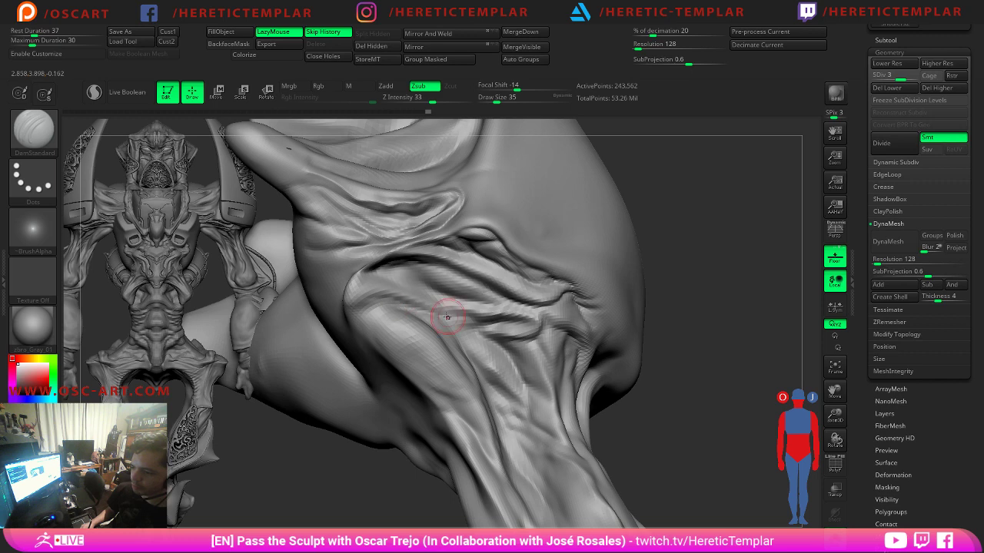
mouse_move(489, 316)
mouse_down()
mouse_move(528, 321)
mouse_move(450, 320)
mouse_move(513, 310)
mouse_move(444, 298)
mouse_up()
drag(697, 268, 694, 268)
At subdivision level 4 and draw size 29, carve a wavy crease across the muscle and around the small elongated fold.
key(d)
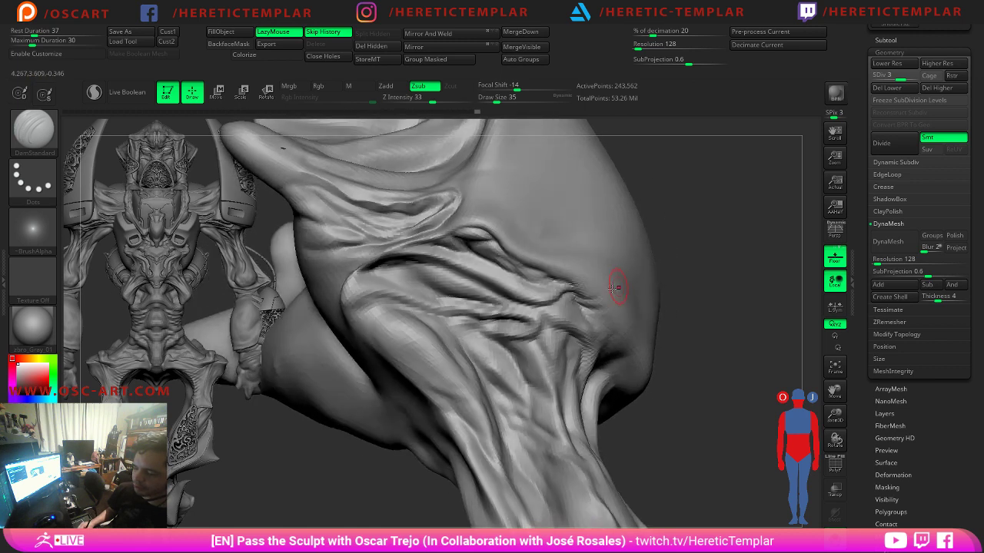
key(s)
key(s)
drag(464, 333, 472, 328)
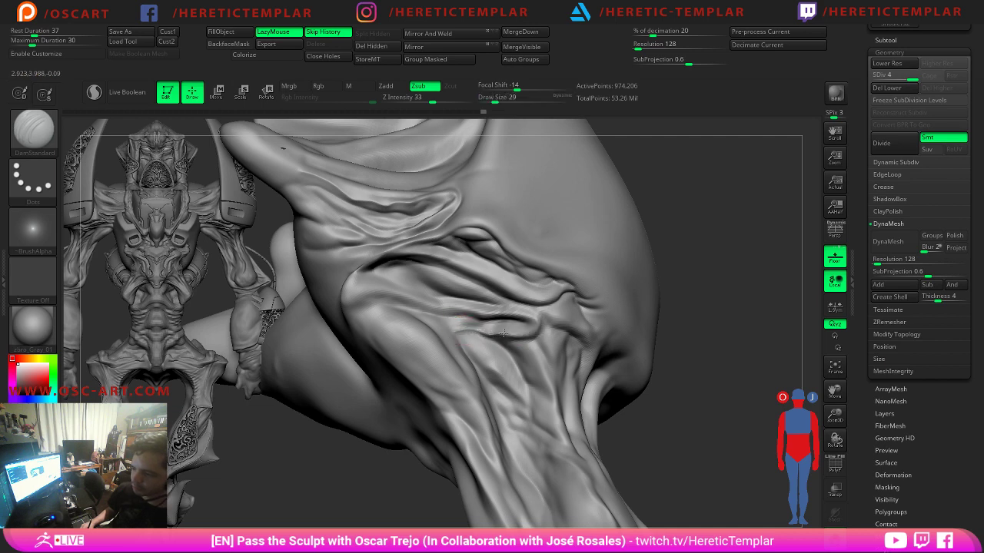
mouse_move(534, 321)
mouse_down()
mouse_move(526, 329)
mouse_move(503, 315)
mouse_up()
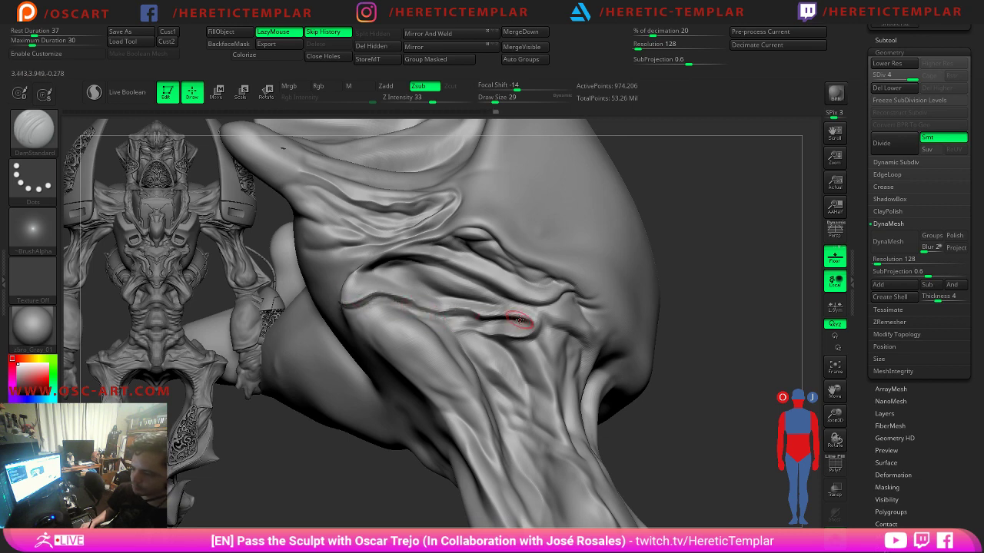
drag(522, 324, 495, 318)
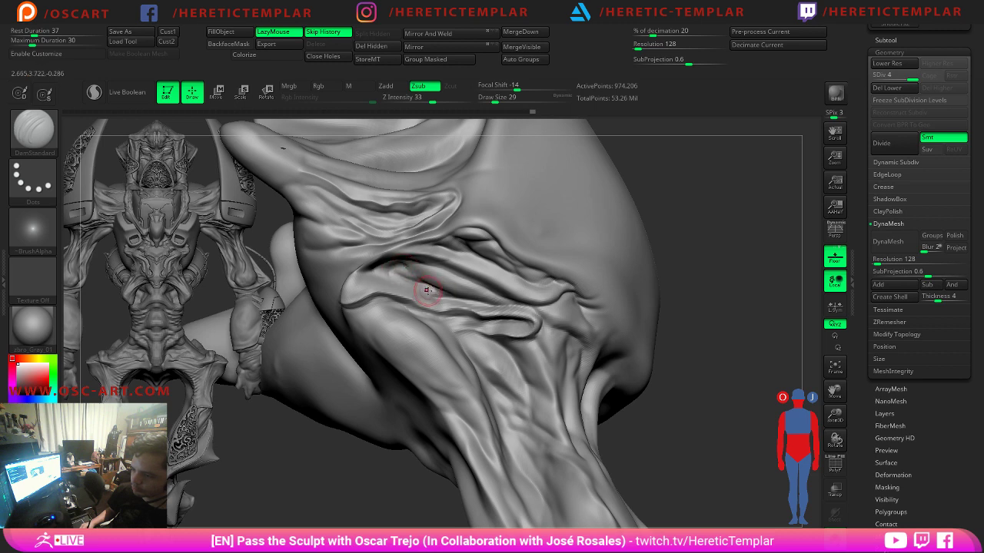
key(shift)
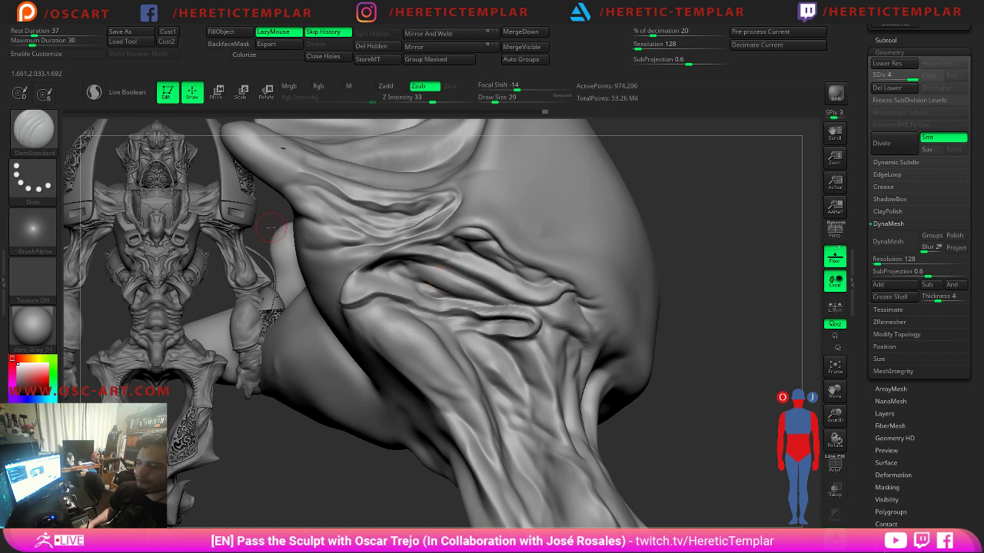
Carve the long crease in the upper chest-side fold and sharpen the fold edge below it, using draw sizes 41 and 29.
key(s)
mouse_move(331, 197)
mouse_down()
mouse_move(288, 178)
mouse_move(317, 184)
mouse_up()
key(s)
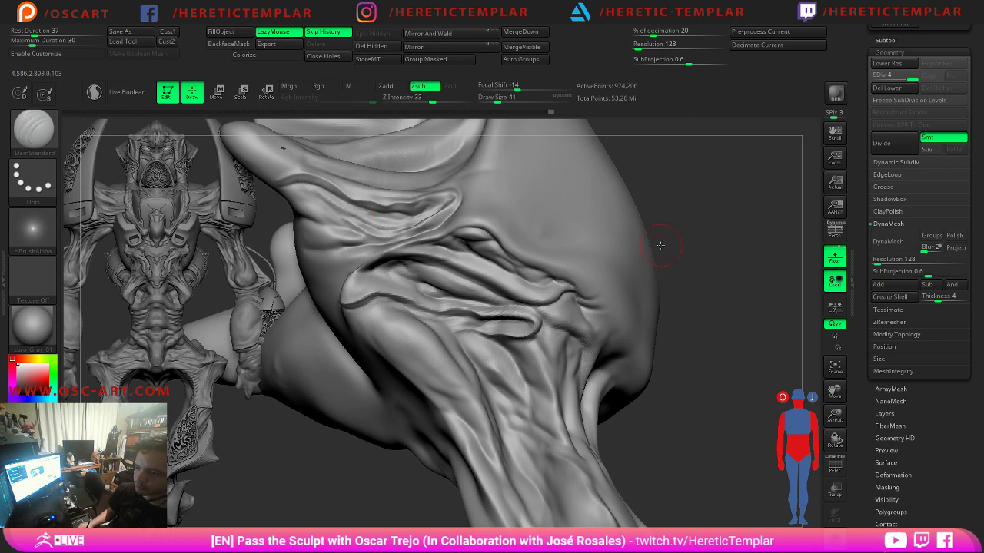
drag(681, 263, 455, 236)
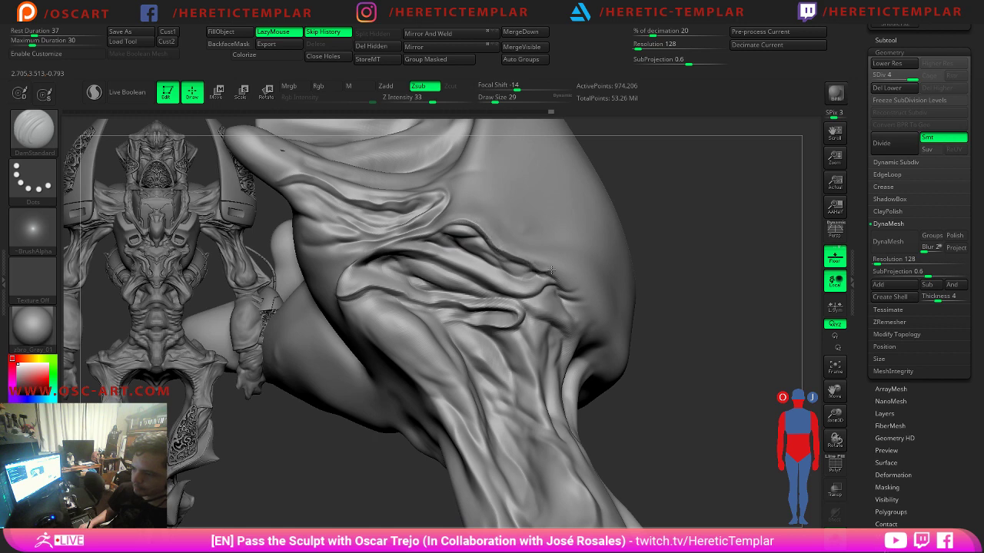
mouse_move(681, 274)
mouse_down()
mouse_move(666, 238)
mouse_move(546, 216)
mouse_move(625, 215)
mouse_move(607, 257)
mouse_move(608, 242)
mouse_move(694, 220)
mouse_move(732, 262)
mouse_move(754, 232)
mouse_move(776, 253)
mouse_up()
key(Tab)
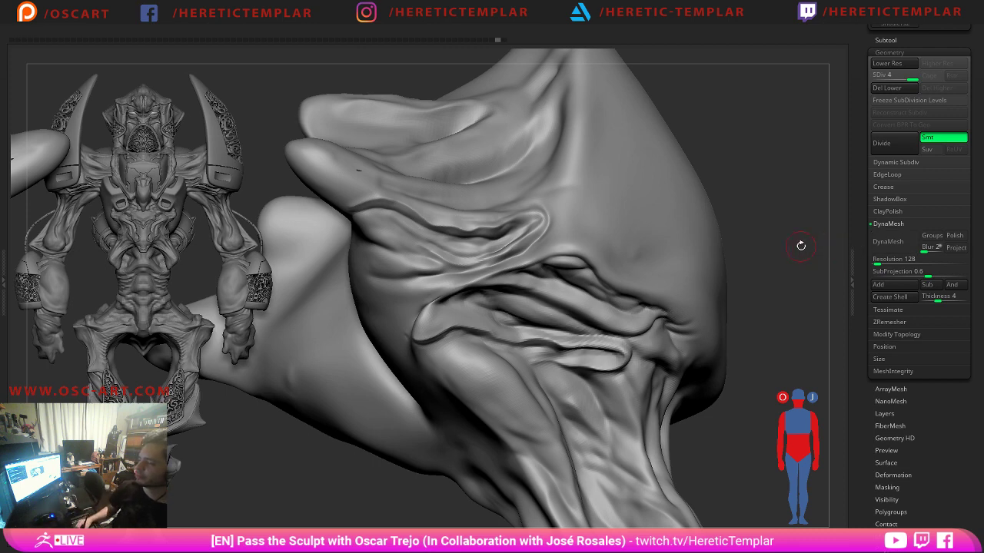
drag(773, 271, 555, 248)
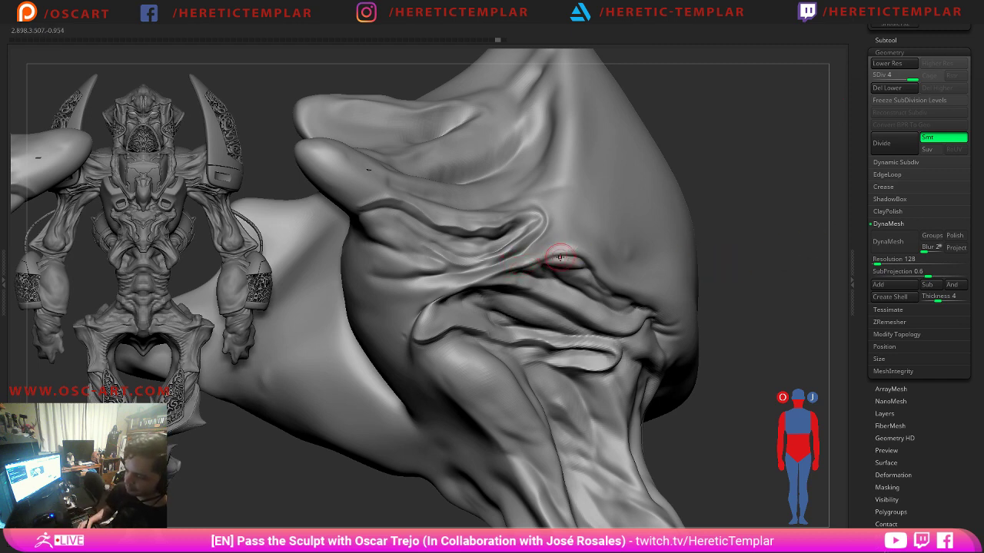
Deepen the crease around the rim of the small arched fold under the shoulder cap, adjusting the draw size to 39.
mouse_move(776, 237)
mouse_down()
mouse_move(697, 239)
mouse_move(696, 292)
mouse_up()
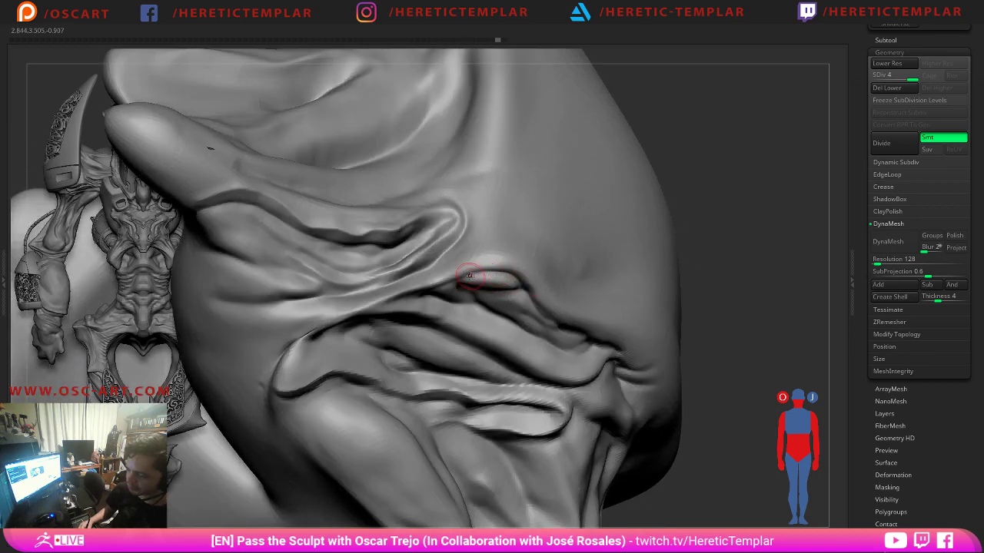
mouse_move(466, 275)
mouse_down()
mouse_move(535, 286)
mouse_move(478, 275)
mouse_up()
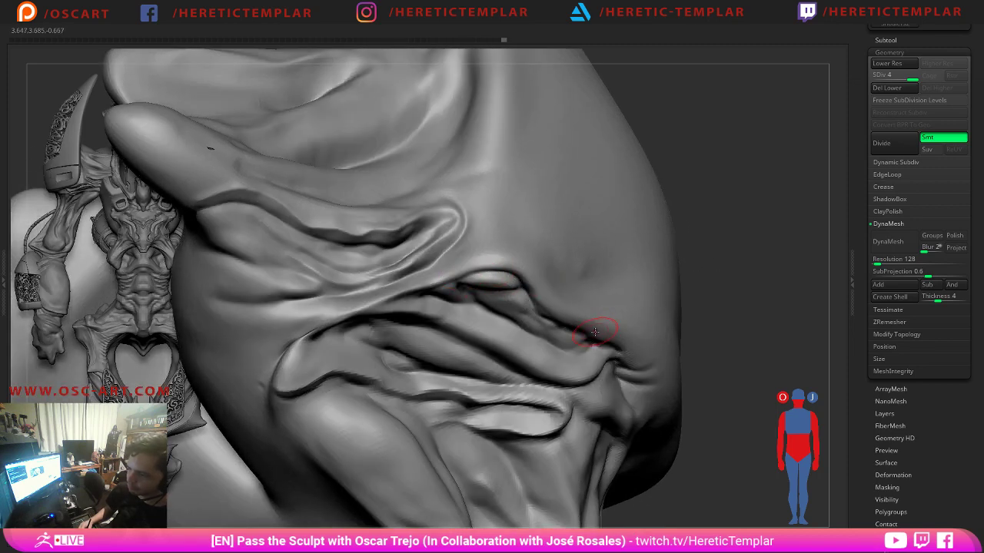
key(s)
key(s)
key(s)
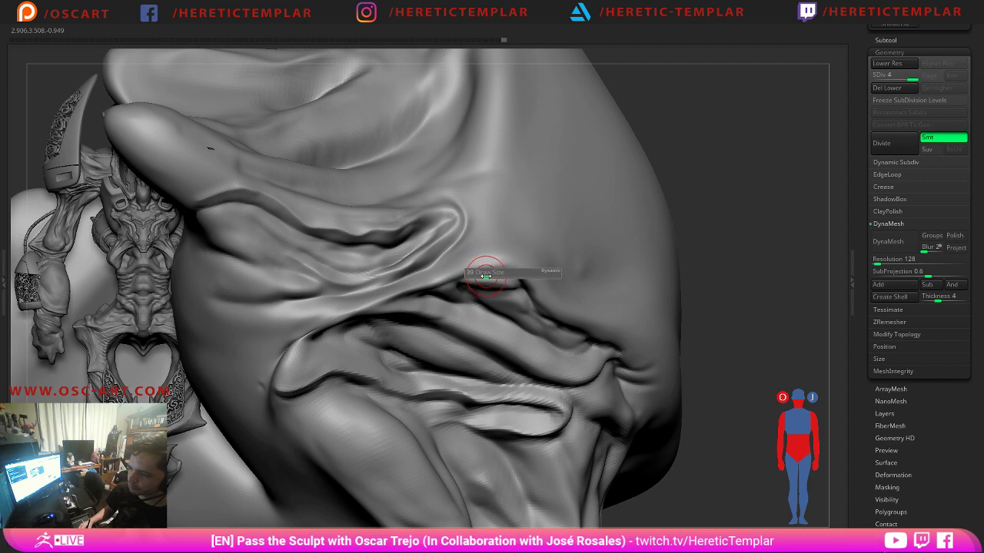
key(Tab)
key(Tab)
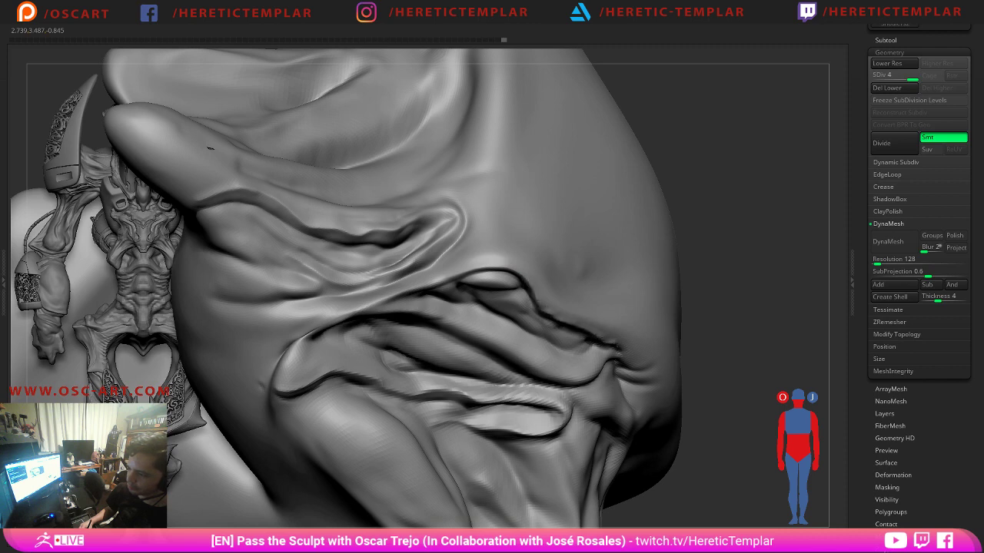
Extend the crease from the arched fold along the outer fold edge toward the wrinkles at its end.
right_drag(618, 348, 569, 338)
key(s)
drag(522, 281, 518, 281)
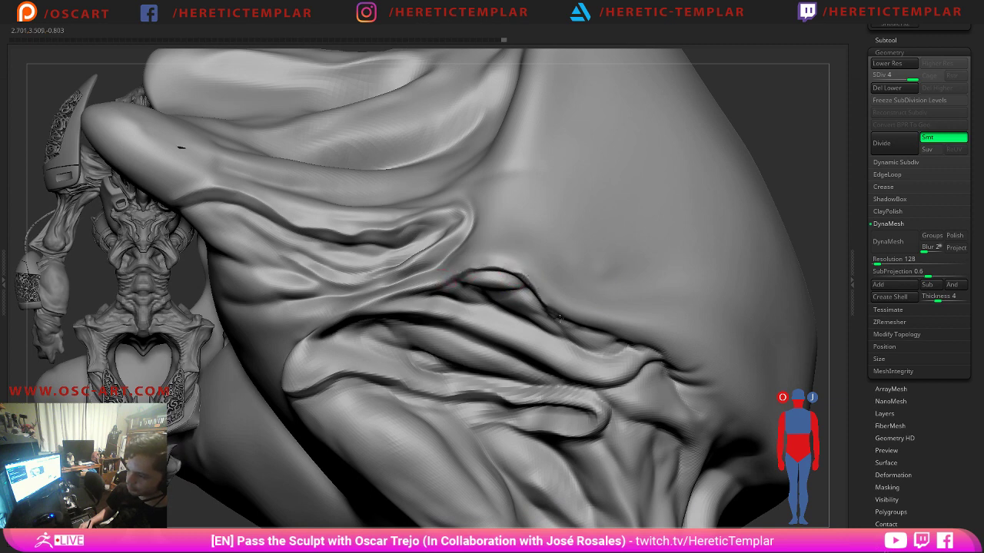
drag(586, 324, 663, 354)
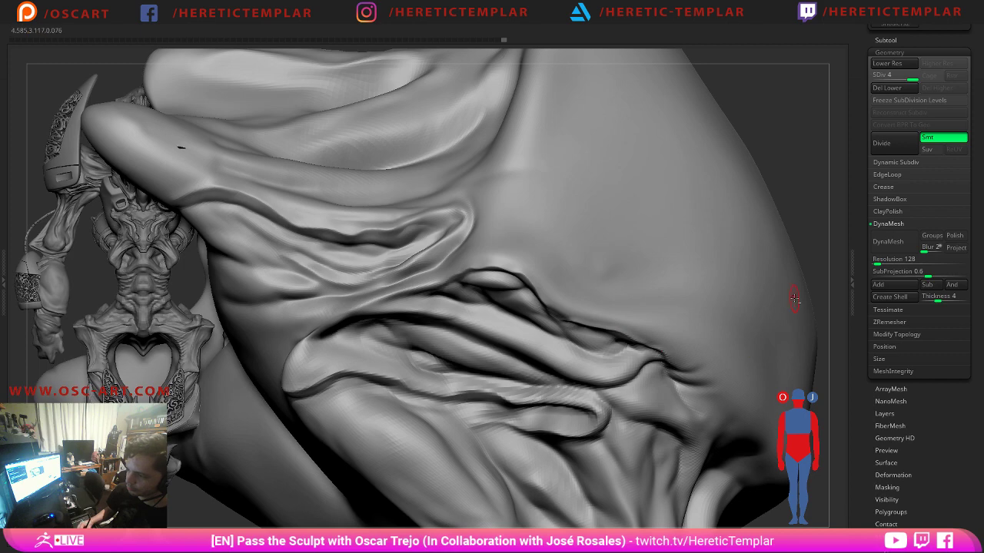
right_drag(795, 296, 781, 193)
mouse_move(685, 194)
ctrl+right_down()
mouse_move(751, 259)
mouse_move(742, 237)
ctrl+right_up()
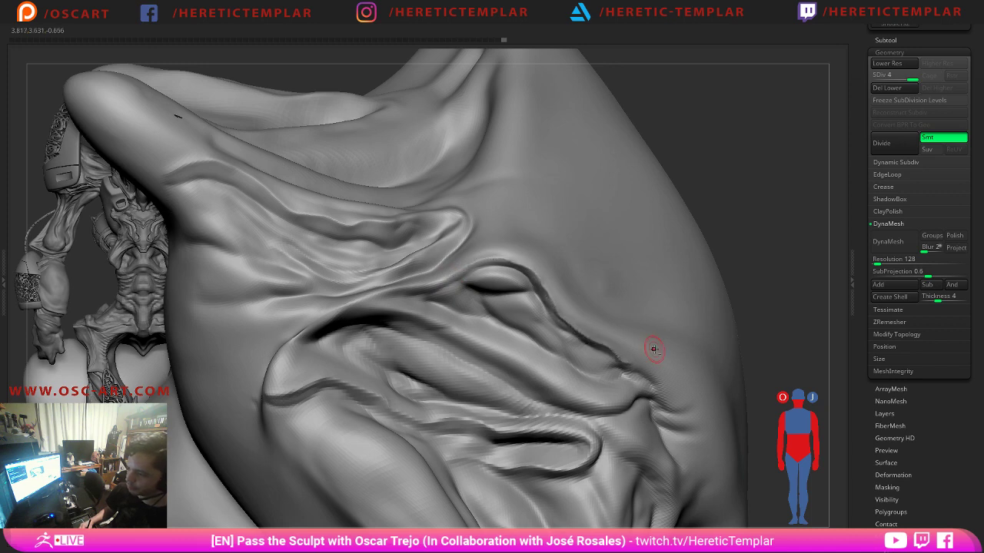
drag(775, 253, 764, 270)
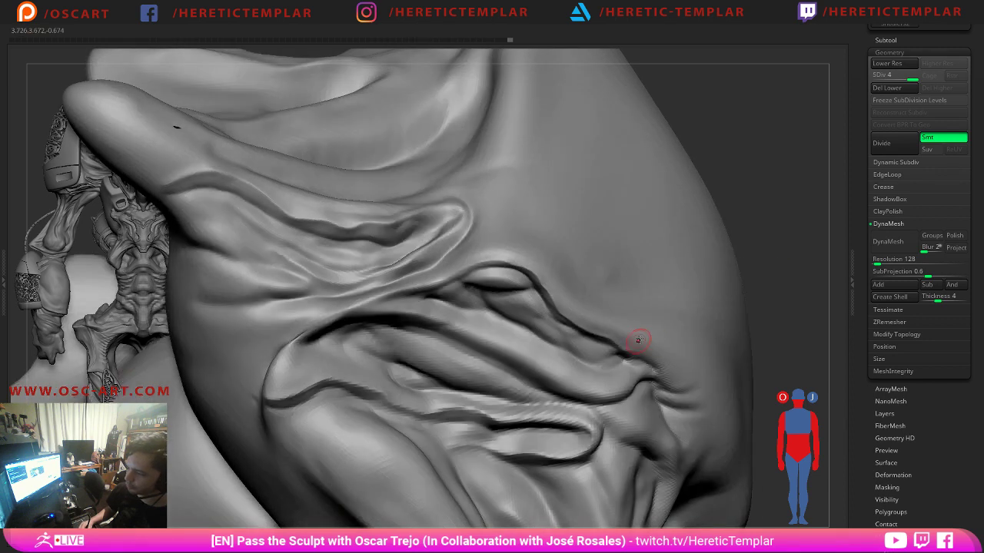
Adjust the draw size and deepen the hollow inside the small arched fold from several angles.
right_drag(758, 189, 648, 209)
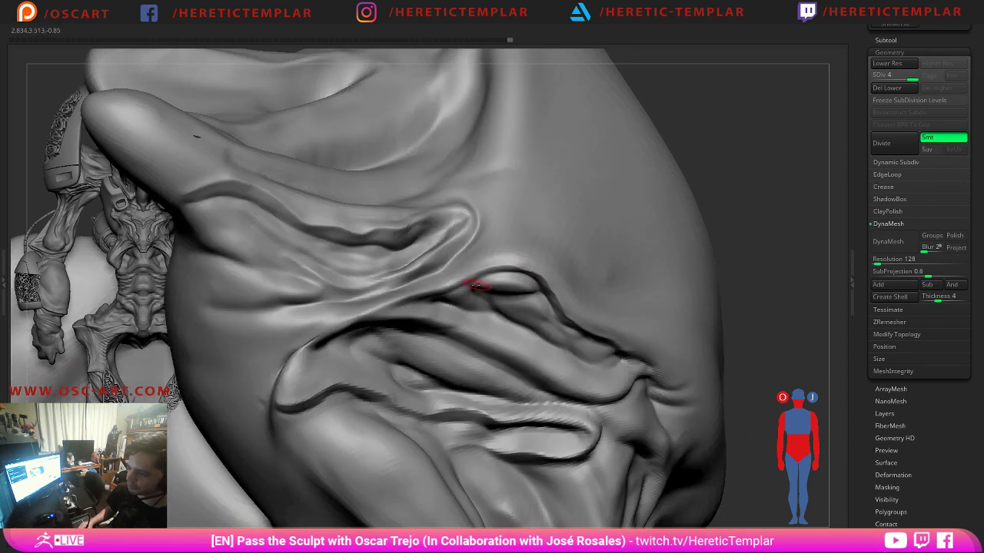
right_drag(731, 180, 611, 260)
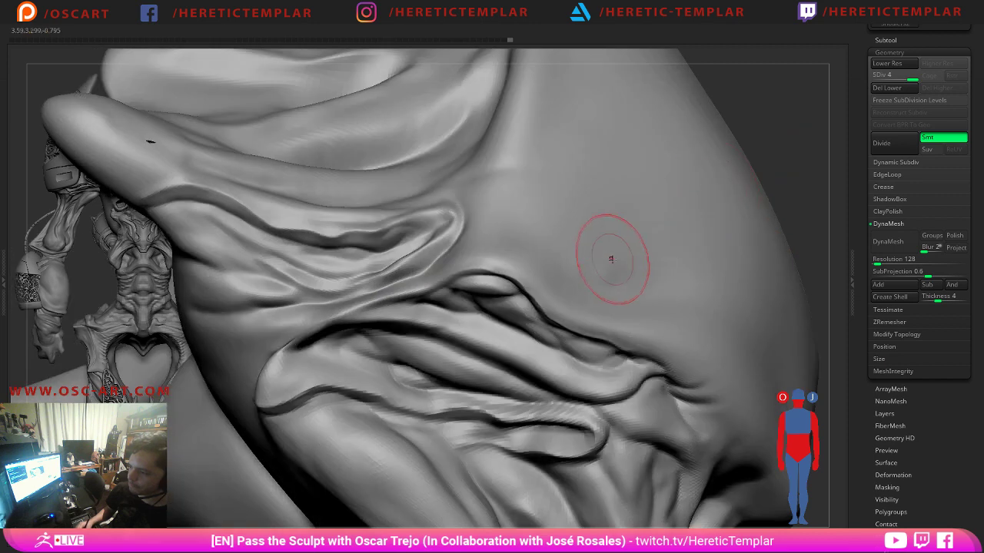
key(s)
drag(611, 268, 605, 268)
key(s)
mouse_move(490, 288)
mouse_down()
mouse_move(459, 311)
mouse_move(520, 329)
mouse_up()
key(s)
drag(795, 206, 822, 199)
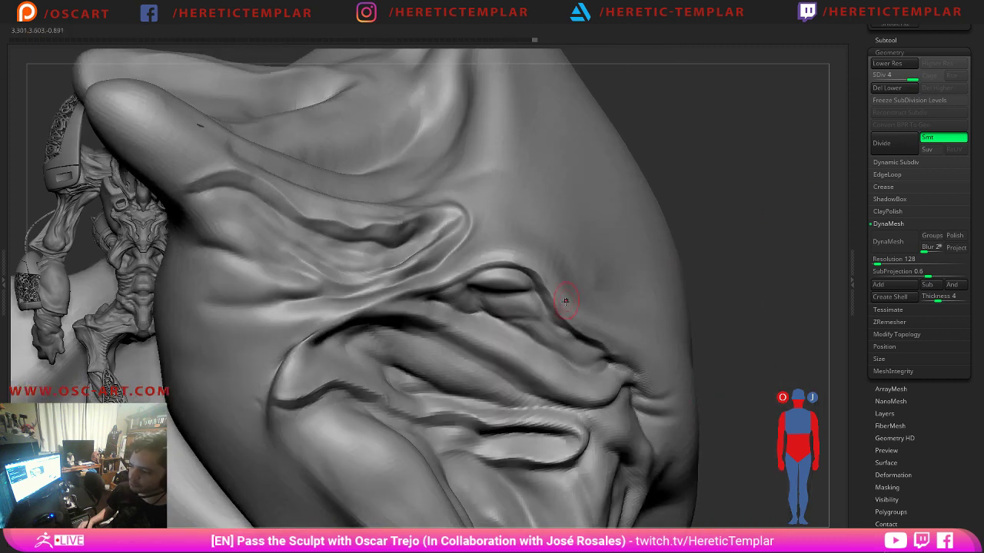
Adjust the draw size and deepen the crease from the inner end of the small arched fold toward the chest-side folds.
mouse_move(527, 322)
mouse_down()
mouse_move(507, 321)
mouse_move(535, 319)
mouse_move(509, 323)
mouse_up()
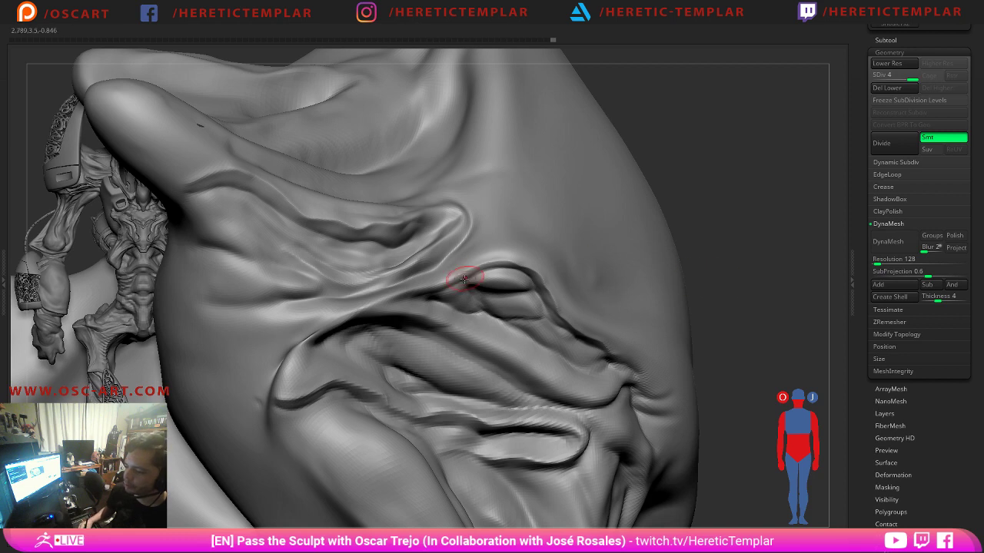
key(s)
key(s)
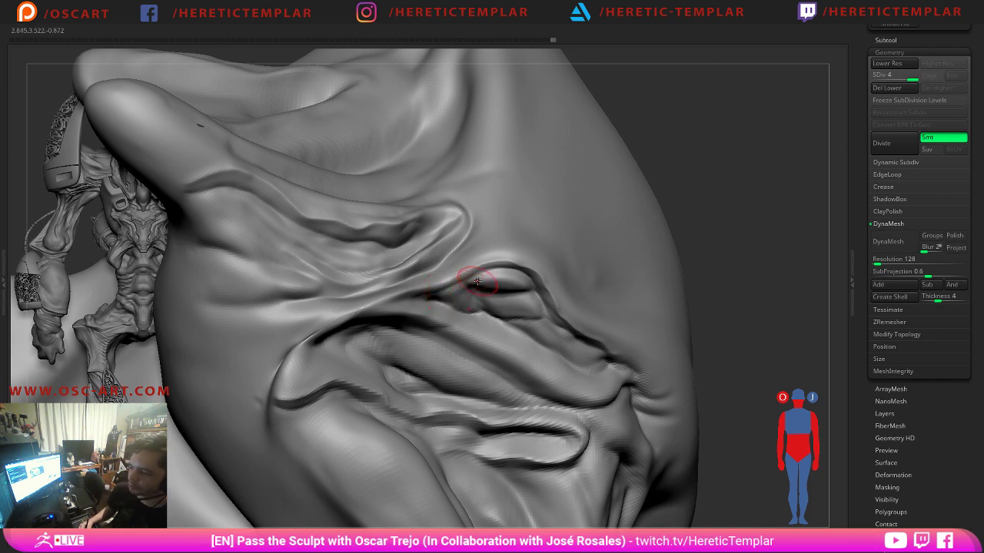
drag(467, 278, 378, 310)
Sharpen the creases around the rounded chest-side end of the long lower fold.
mouse_move(724, 246)
alt+mouse_down()
mouse_move(619, 174)
mouse_move(624, 246)
mouse_move(616, 226)
mouse_move(625, 226)
mouse_move(608, 216)
mouse_move(710, 343)
alt+mouse_up()
drag(358, 422, 370, 346)
mouse_move(419, 264)
mouse_down()
mouse_move(445, 330)
mouse_move(424, 310)
mouse_up()
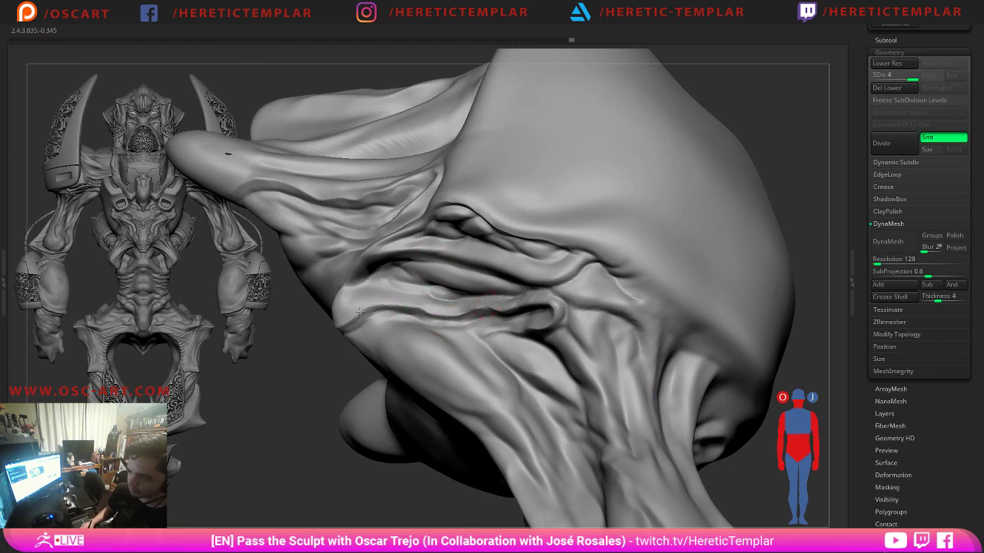
mouse_move(340, 332)
right_down()
mouse_move(320, 391)
mouse_move(338, 315)
right_up()
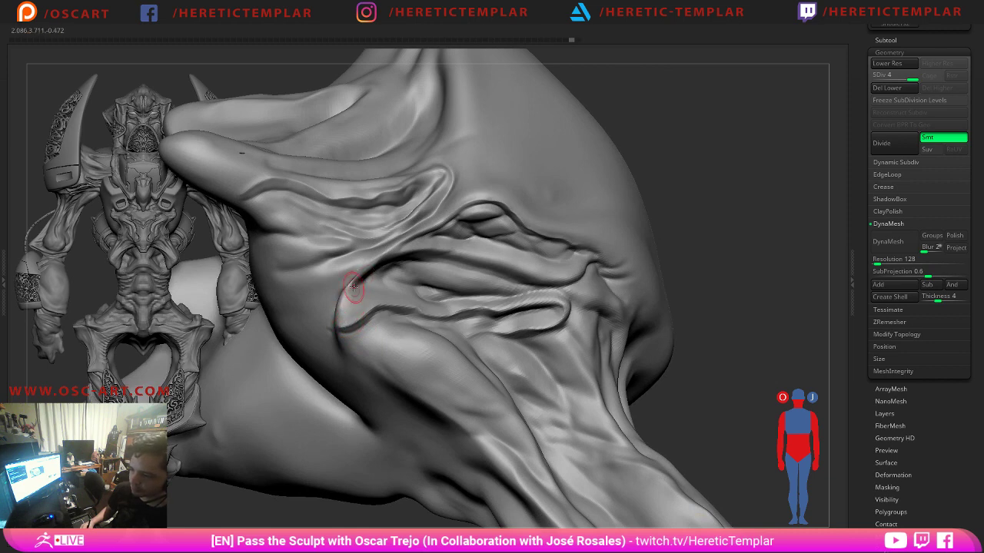
mouse_move(343, 308)
mouse_down()
mouse_move(360, 294)
mouse_move(352, 309)
mouse_up()
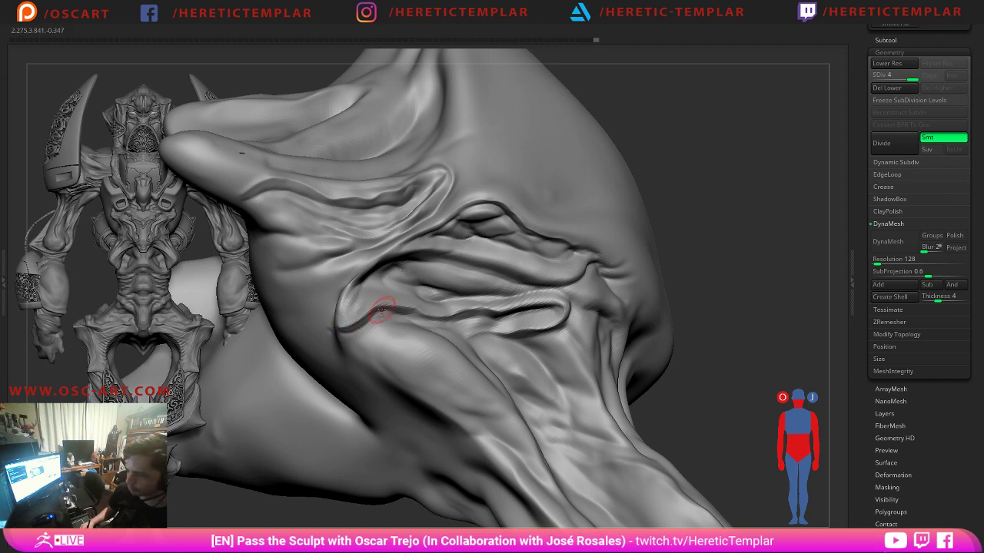
Define the hooked tip of the lower fold and the groove between the muscle strands beside it.
drag(691, 325, 626, 317)
right_drag(624, 322, 558, 340)
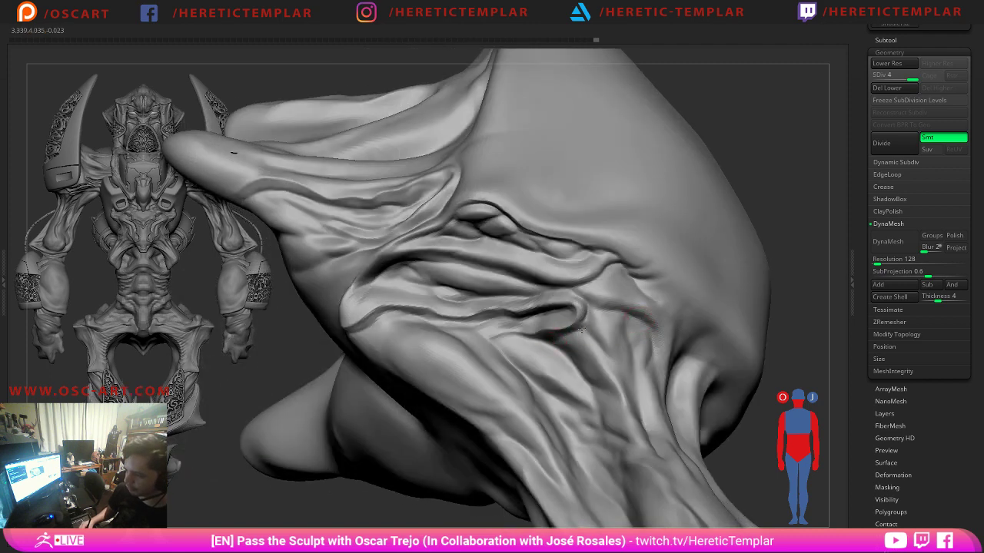
drag(584, 324, 586, 306)
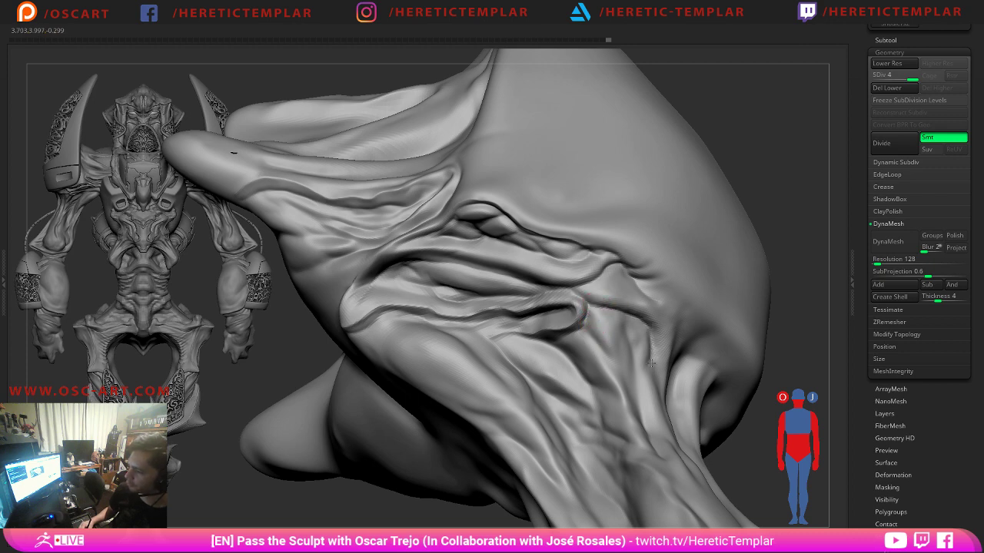
drag(652, 363, 652, 377)
Carve a small oval fold into the muscle strand below the shoulder cap, adjusting the draw size from 39.
mouse_move(777, 391)
mouse_down()
mouse_move(657, 367)
mouse_move(641, 400)
mouse_move(634, 317)
mouse_move(636, 329)
mouse_up()
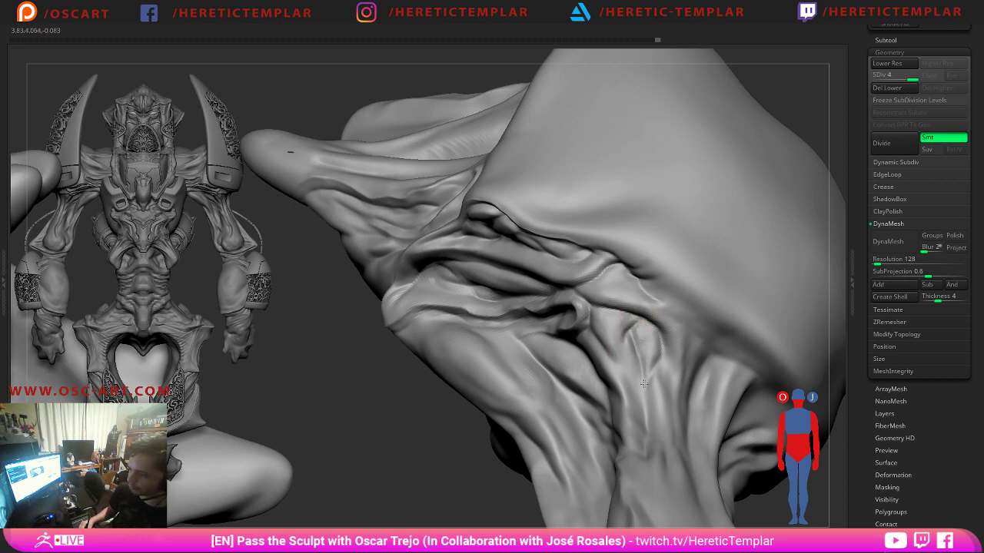
drag(644, 383, 647, 408)
key(s)
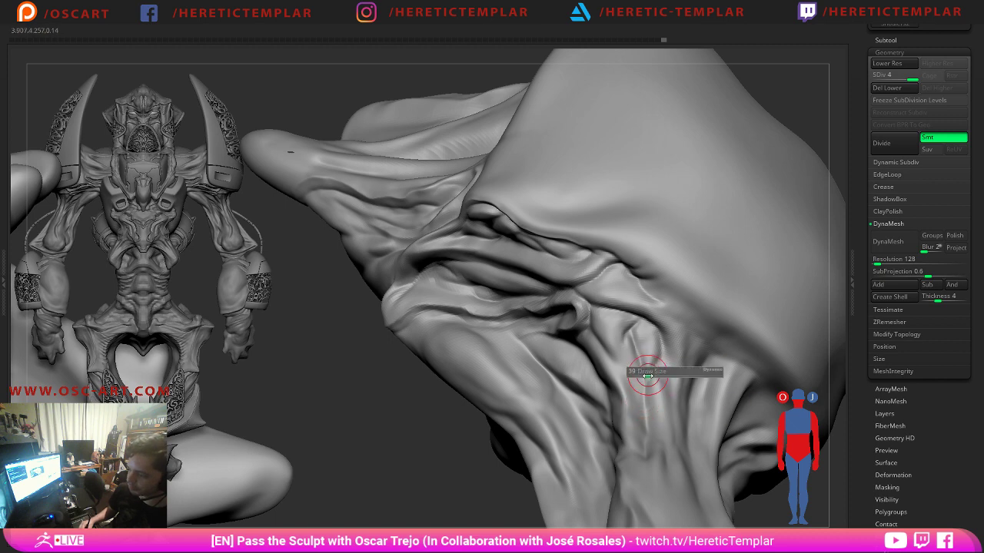
drag(647, 375, 655, 363)
key(b)
key(i)
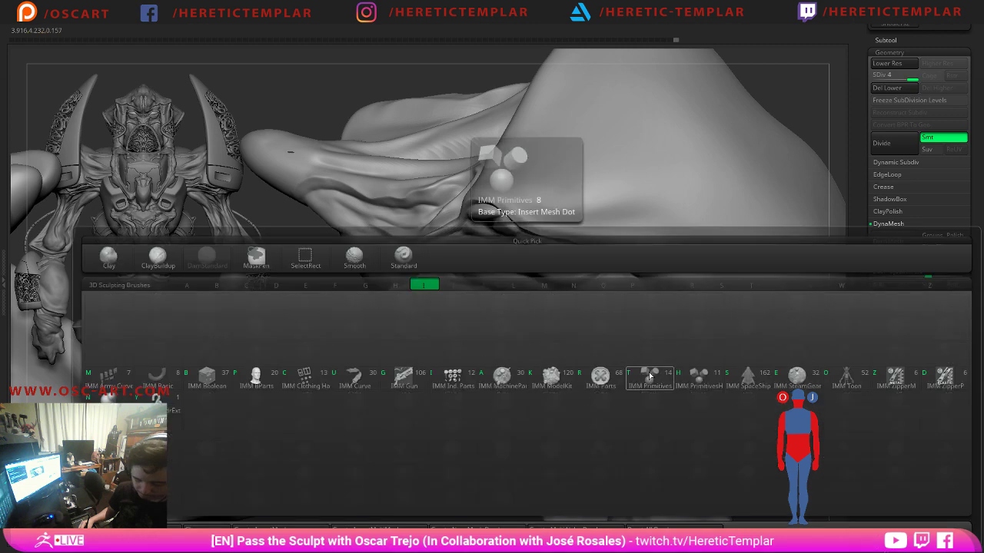
click(649, 372)
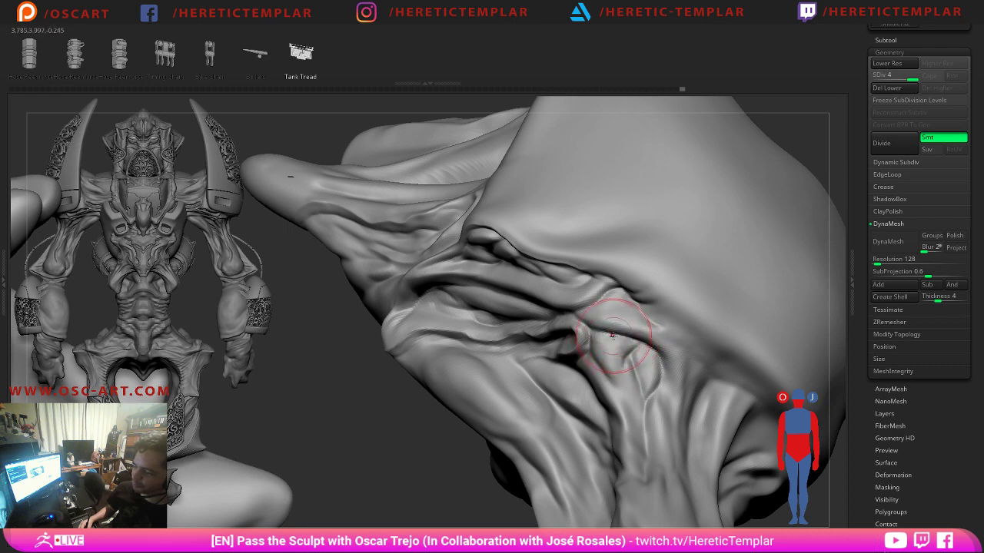
Switch to the Inflate brush and swell the muscle surface around the small oval fold, adjusting the draw size.
key(b)
key(i)
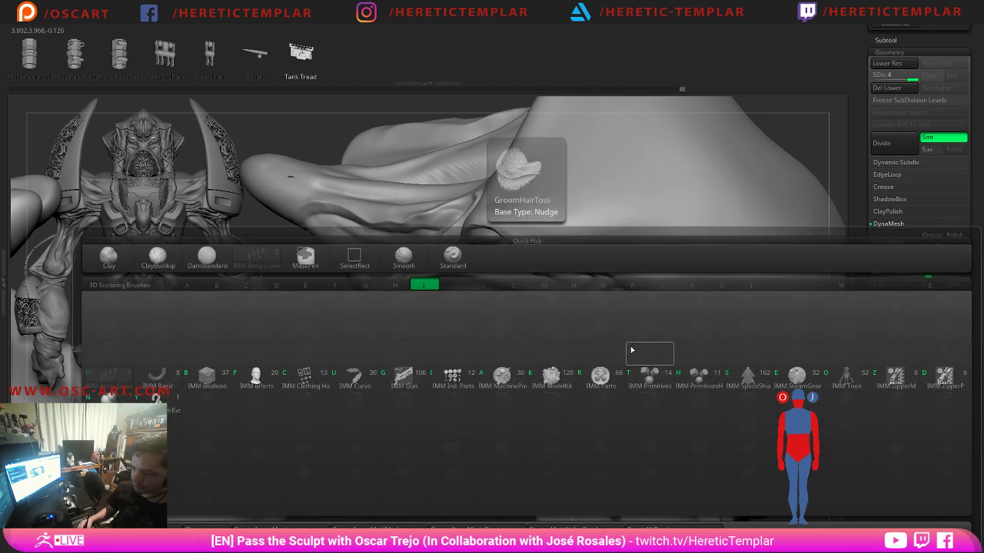
key(n)
drag(630, 337, 636, 338)
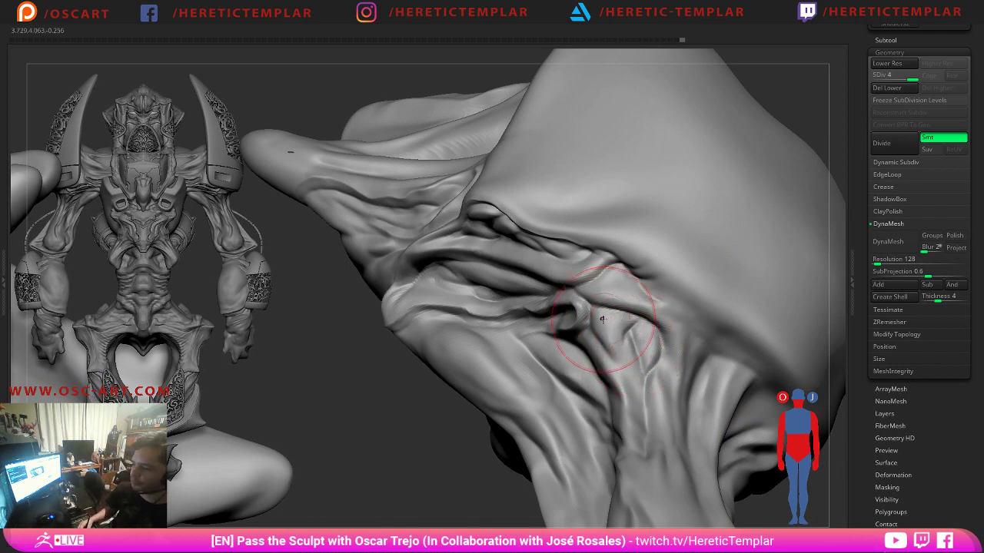
key(s)
drag(622, 326, 630, 328)
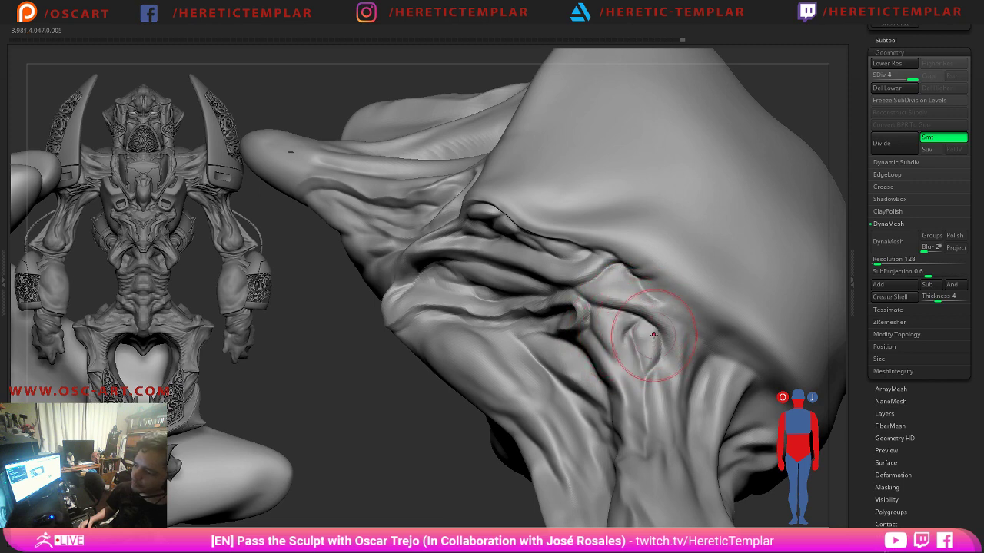
Reduce the draw size to about 30 and rework the crease from the oval fold down the muscle strand.
key(s)
drag(657, 363, 648, 368)
key(s)
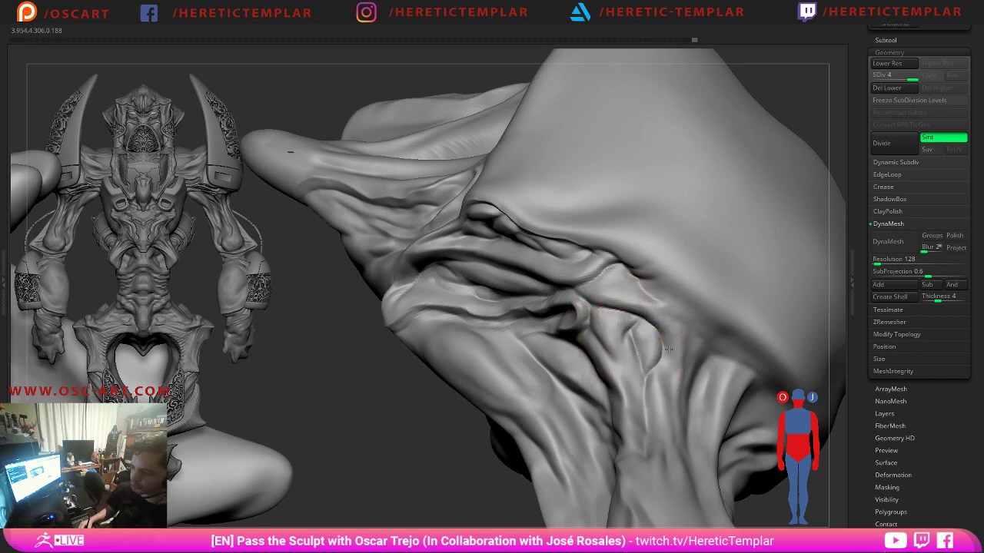
key(s)
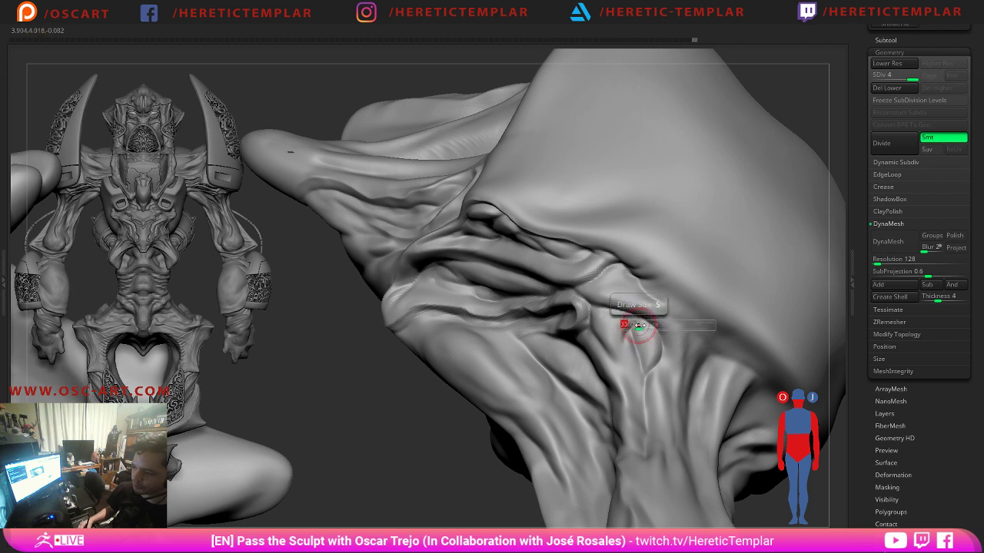
mouse_move(640, 326)
mouse_down()
mouse_move(623, 341)
mouse_move(639, 396)
mouse_up()
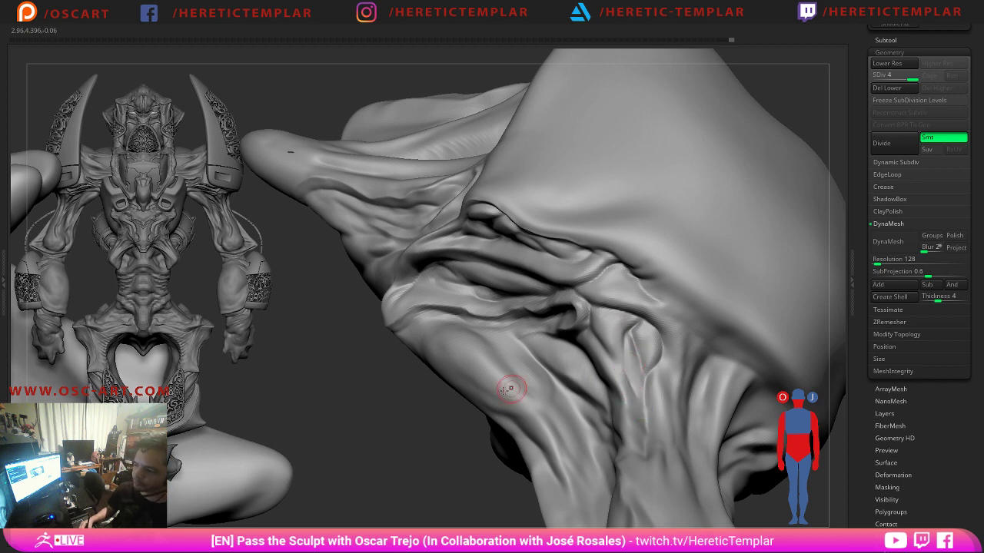
Carve the upper rim of the oval fold and refine the creases near the hooked fold, using draw size 23.
alt+drag(471, 430, 299, 173)
alt+drag(740, 299, 651, 284)
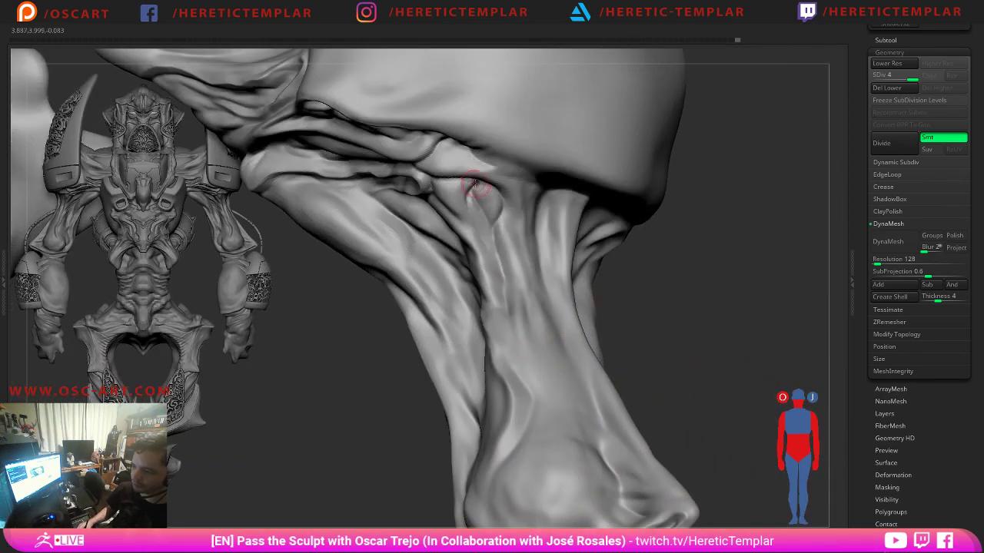
mouse_move(475, 184)
mouse_down()
mouse_move(461, 188)
mouse_move(460, 203)
mouse_move(462, 179)
mouse_move(462, 197)
mouse_move(496, 208)
mouse_move(485, 194)
mouse_move(499, 187)
mouse_up()
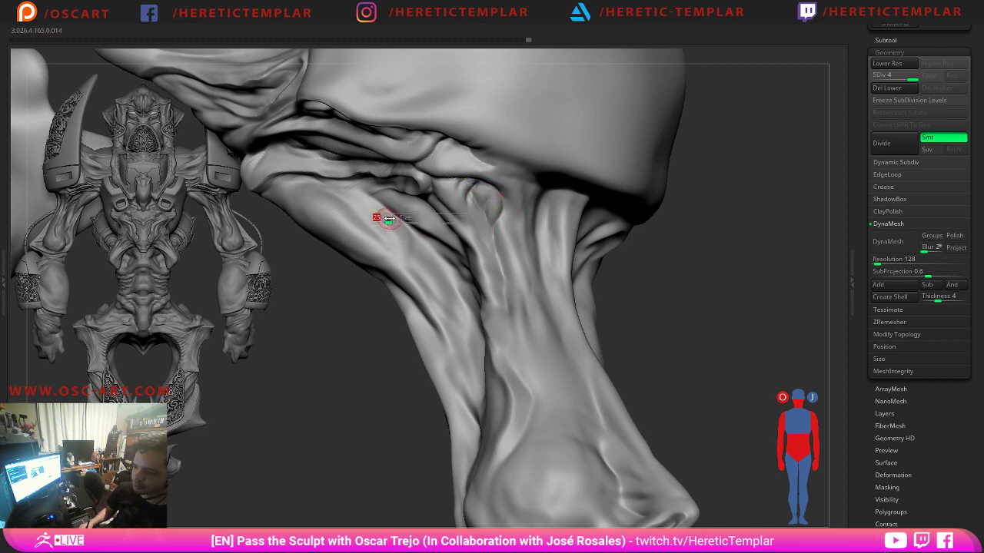
mouse_move(379, 218)
mouse_down()
mouse_move(389, 203)
mouse_move(392, 211)
mouse_move(362, 208)
mouse_move(368, 199)
mouse_move(350, 193)
mouse_move(376, 201)
mouse_move(334, 185)
mouse_move(362, 197)
mouse_move(415, 184)
mouse_up()
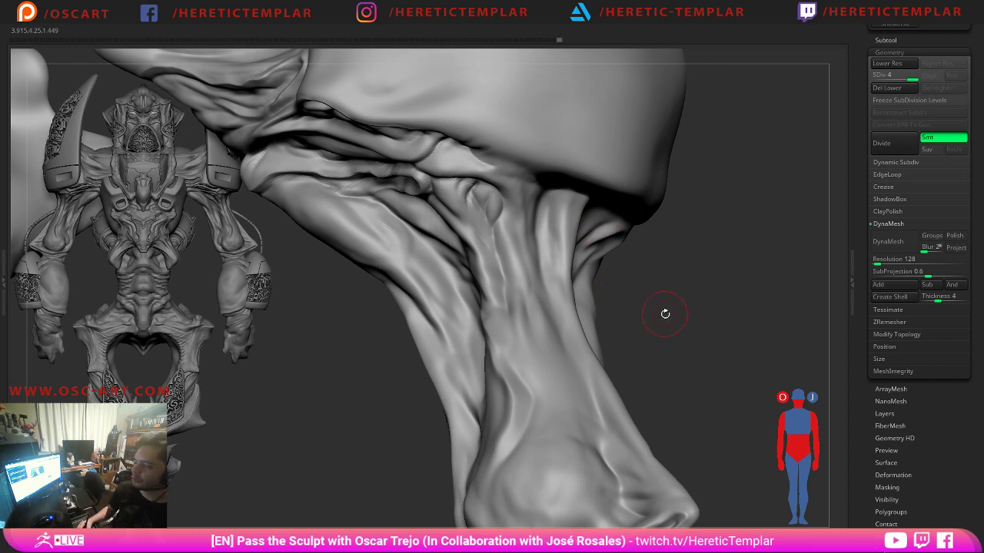
Deepen the creases beneath the long lower fold and smooth the surface at the outer end of the fold above.
mouse_move(659, 323)
alt+mouse_down()
mouse_move(602, 250)
mouse_move(624, 272)
alt+mouse_up()
mouse_move(623, 227)
alt+mouse_down()
mouse_move(639, 277)
mouse_move(687, 297)
mouse_move(677, 265)
mouse_move(697, 303)
alt+mouse_up()
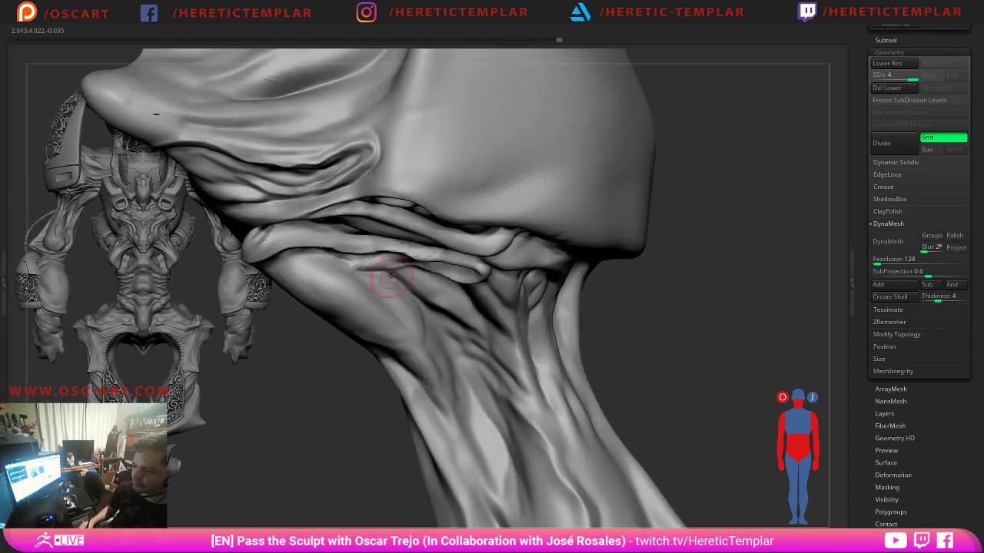
mouse_move(361, 268)
mouse_down()
mouse_move(419, 267)
mouse_move(369, 266)
mouse_move(412, 275)
mouse_move(485, 345)
mouse_move(488, 331)
mouse_move(520, 347)
mouse_up()
drag(636, 332, 659, 328)
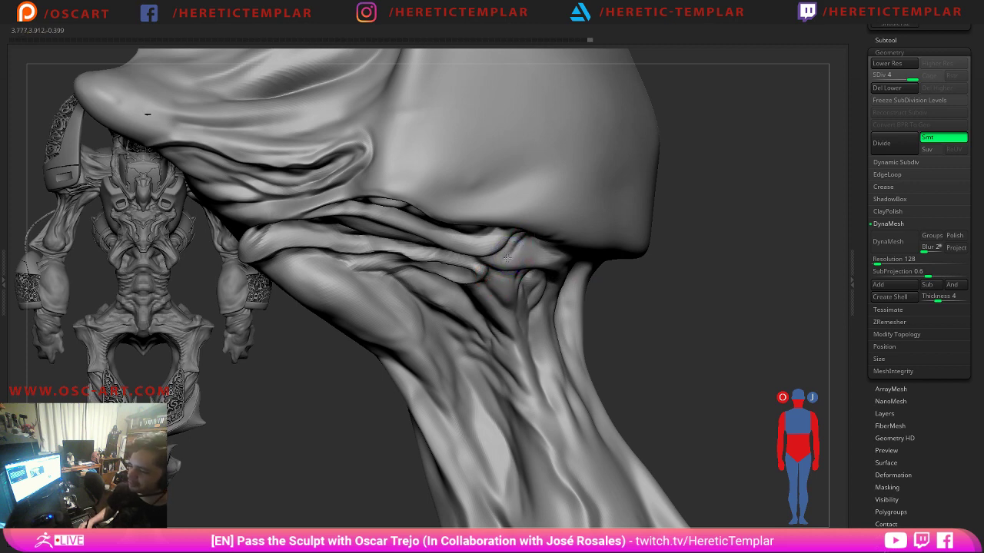
mouse_move(526, 246)
shift+mouse_down()
mouse_move(518, 243)
mouse_move(521, 257)
shift+mouse_up()
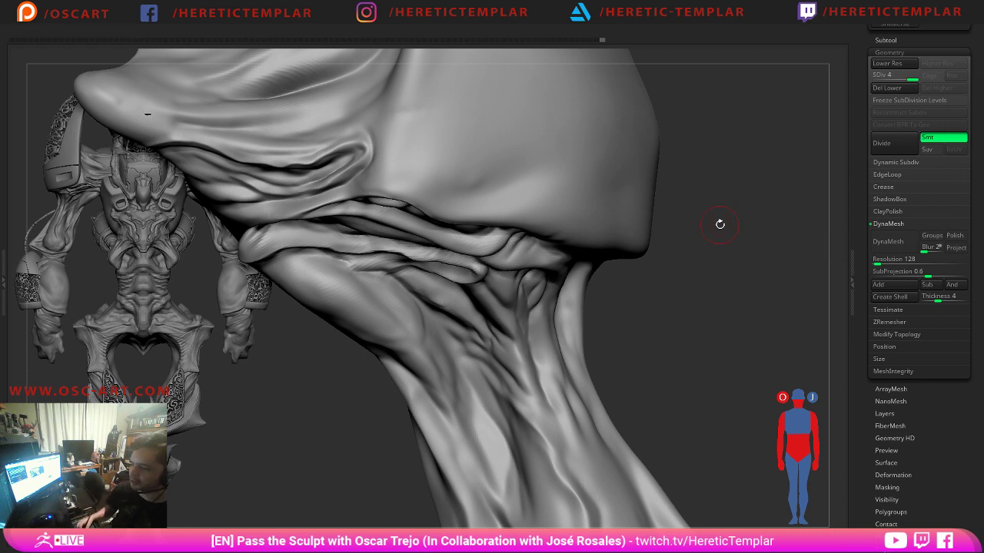
Adjust the draw size from 29 and carve fine wrinkles at the outer end of the folds under the shoulder cap.
mouse_move(720, 224)
mouse_down()
mouse_move(668, 286)
mouse_move(664, 259)
mouse_up()
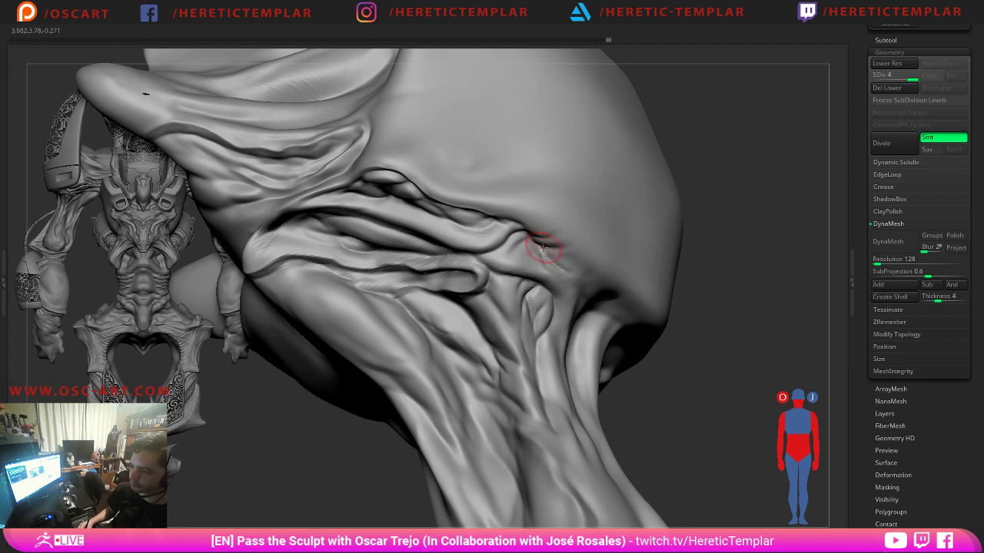
key(s)
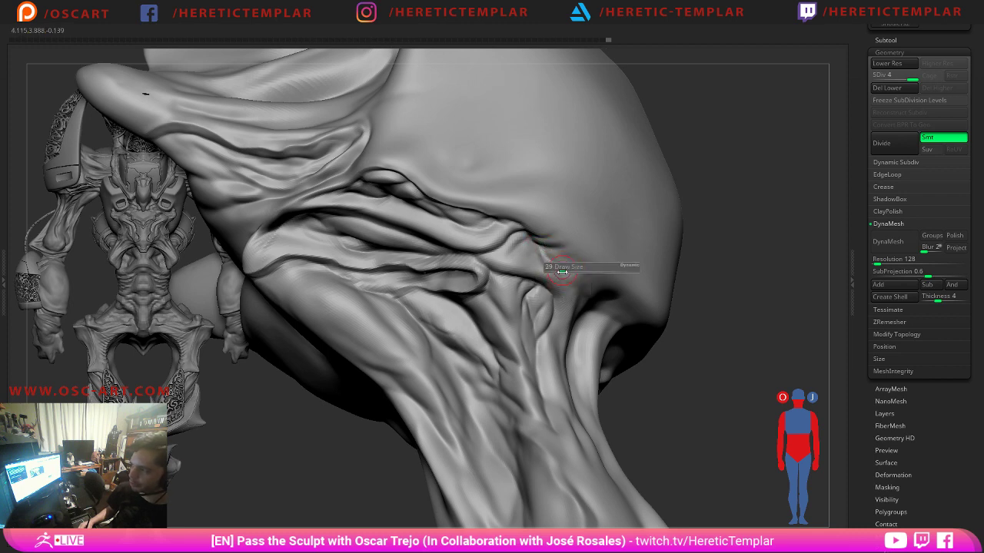
key(s)
drag(566, 272, 555, 267)
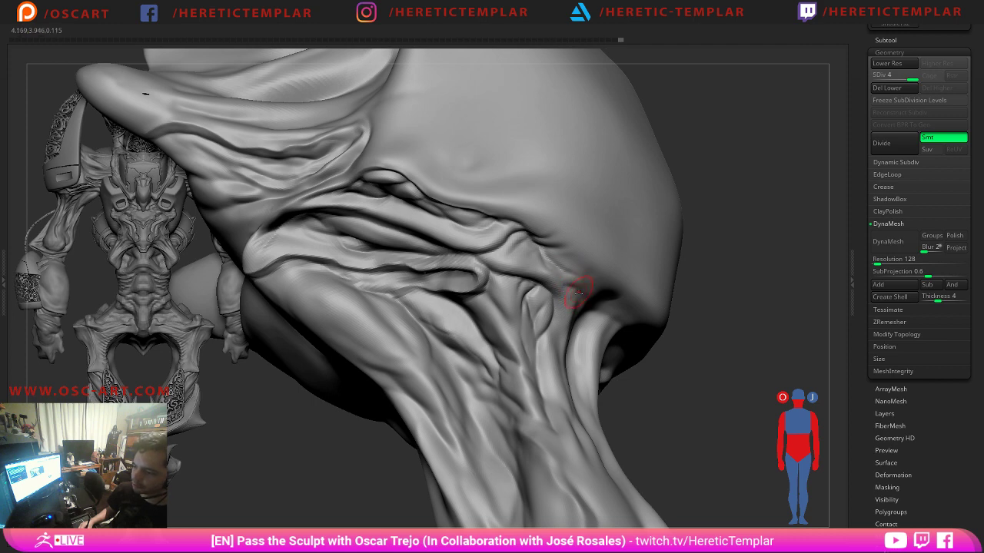
mouse_move(569, 289)
mouse_down()
mouse_move(550, 277)
mouse_move(555, 300)
mouse_up()
Deepen the crease where the upper fold's outer tip meets the shoulder cap and sharpen the adjoining wrinkles.
drag(686, 269, 715, 283)
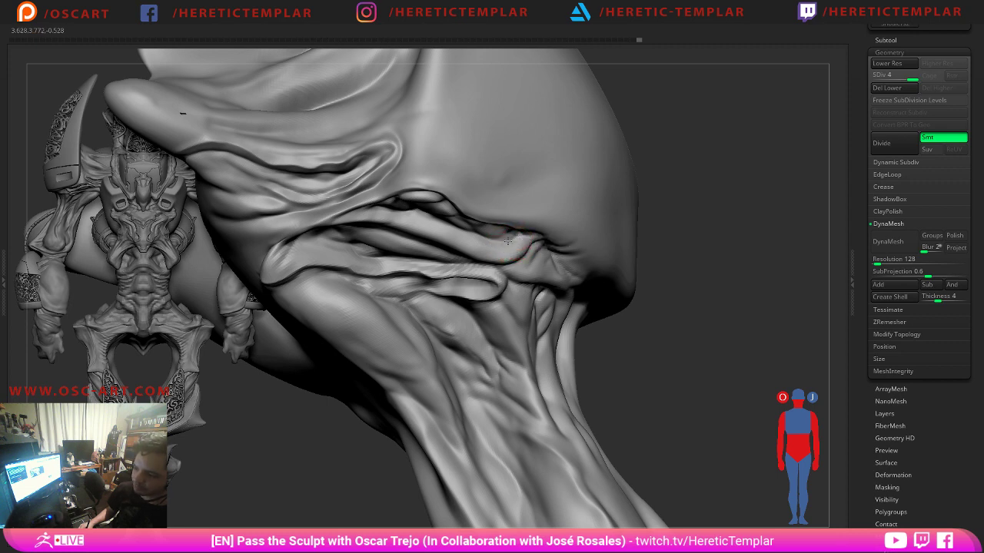
drag(511, 240, 514, 245)
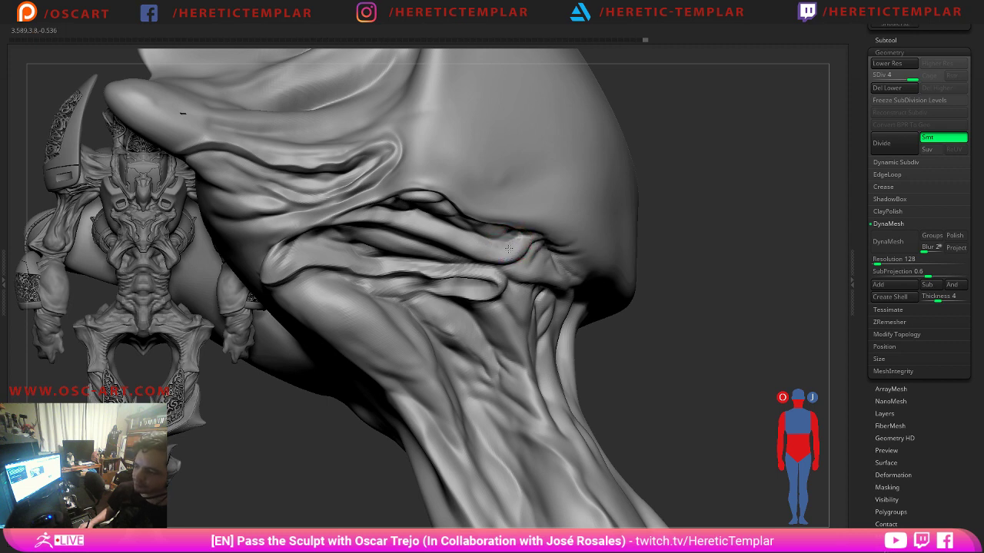
mouse_move(712, 245)
mouse_down()
mouse_move(699, 226)
mouse_move(588, 265)
mouse_move(465, 282)
mouse_move(475, 263)
mouse_move(461, 265)
mouse_up()
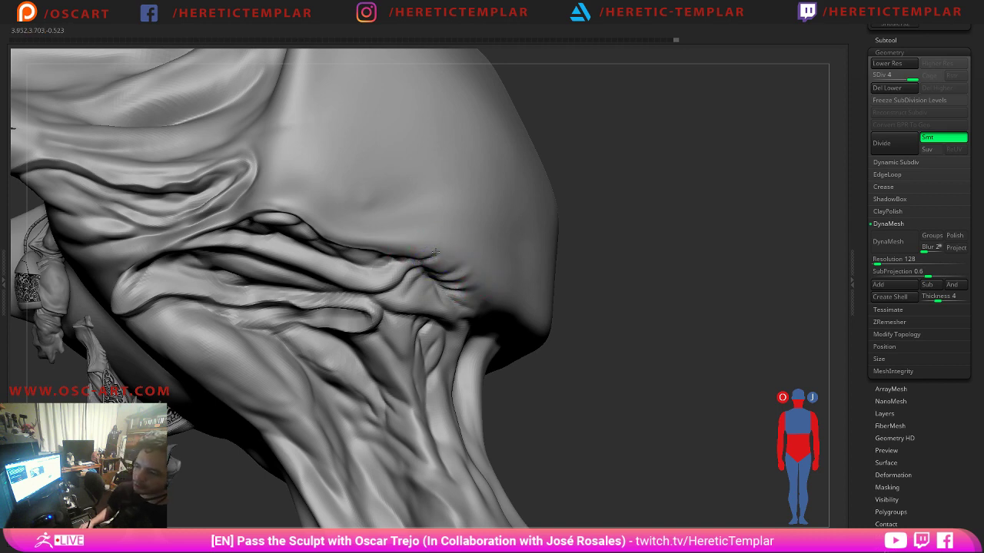
drag(432, 267, 440, 268)
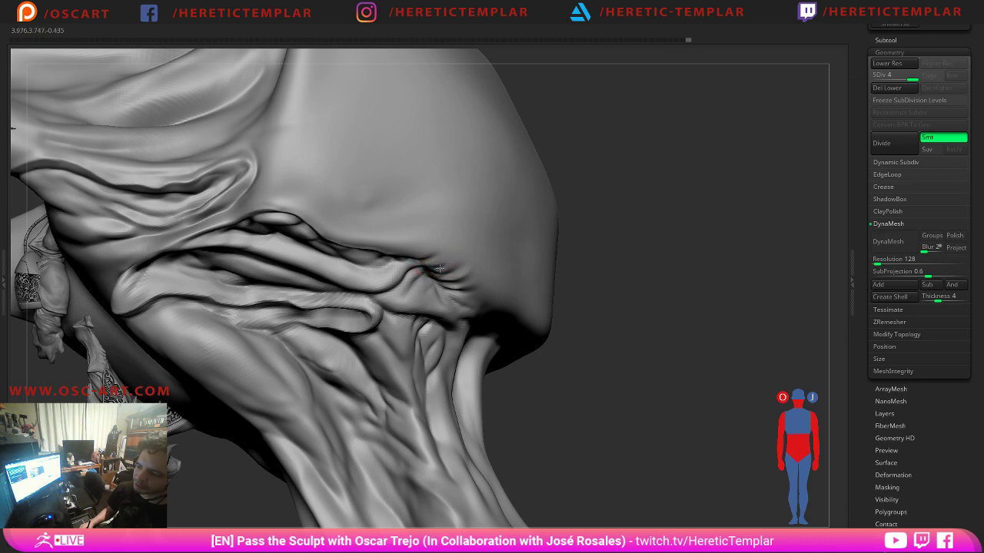
Show the wireframe, lower the arms to subdivision level 1, and examine the mesh topology around the elbow and shoulder.
mouse_move(656, 264)
alt+mouse_down()
mouse_move(587, 204)
mouse_move(643, 213)
mouse_move(604, 184)
mouse_move(663, 278)
mouse_move(538, 149)
alt+mouse_up()
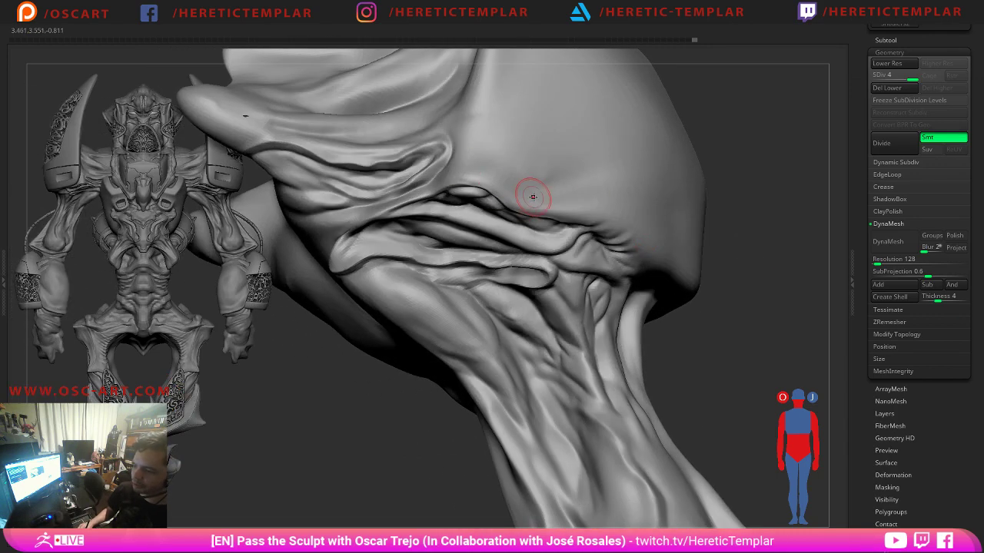
alt+drag(701, 311, 667, 239)
key(shift+f)
key(shift+d)
key(shift+d)
key(shift+d)
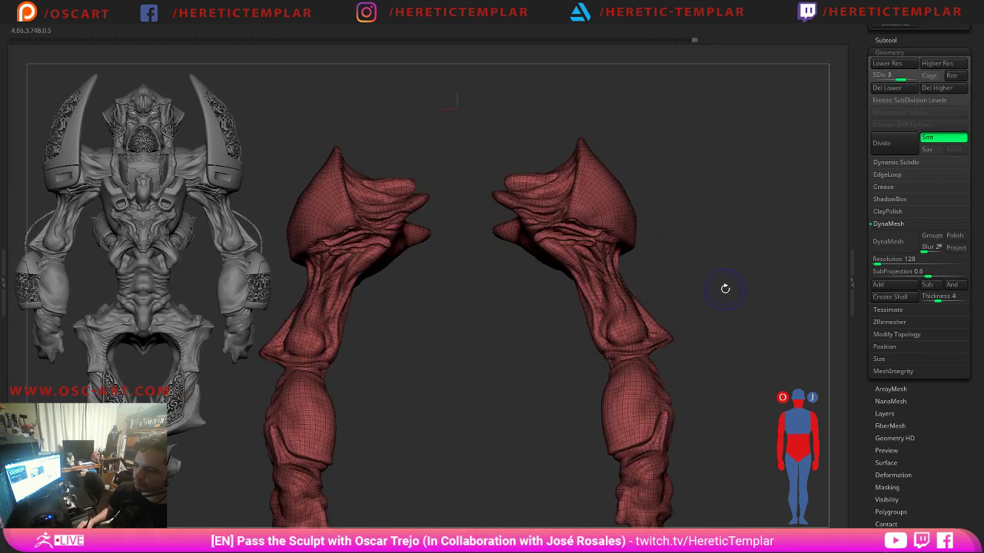
mouse_move(733, 317)
alt+mouse_down()
mouse_move(561, 259)
mouse_move(701, 372)
mouse_move(709, 277)
mouse_move(633, 293)
mouse_move(588, 333)
alt+mouse_up()
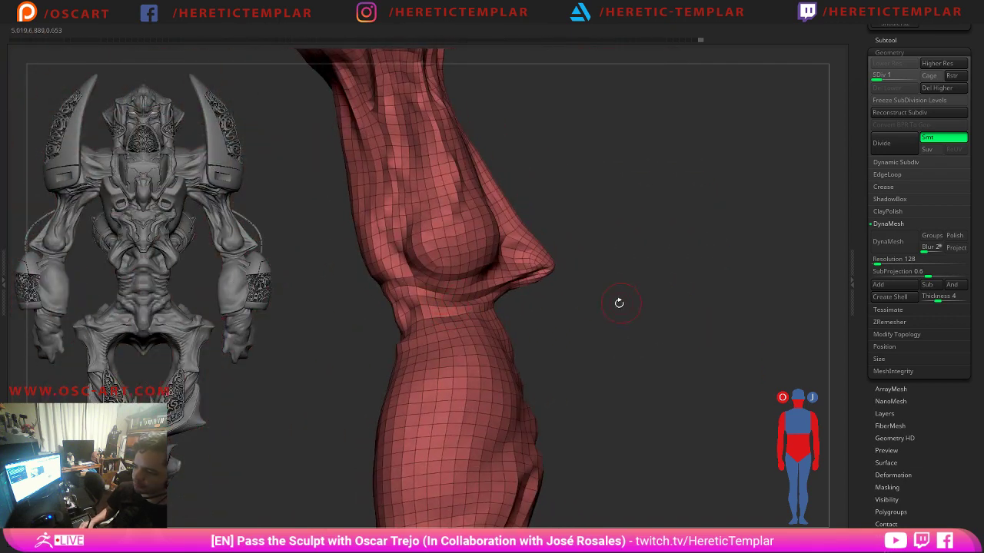
mouse_move(619, 303)
mouse_down()
mouse_move(606, 295)
mouse_move(431, 311)
mouse_up()
drag(336, 323, 419, 332)
mouse_move(685, 301)
mouse_down()
mouse_move(646, 270)
mouse_move(711, 292)
mouse_move(604, 196)
mouse_move(646, 325)
mouse_move(637, 279)
mouse_move(707, 392)
mouse_move(692, 293)
mouse_move(620, 233)
mouse_move(641, 228)
mouse_move(663, 261)
mouse_move(674, 249)
mouse_move(606, 250)
mouse_move(578, 179)
mouse_move(648, 281)
mouse_up()
Hide the wireframe, restore the arms to subdivision level 4, and continue refining the folds under the shoulder cap.
key(shift+f)
key(d)
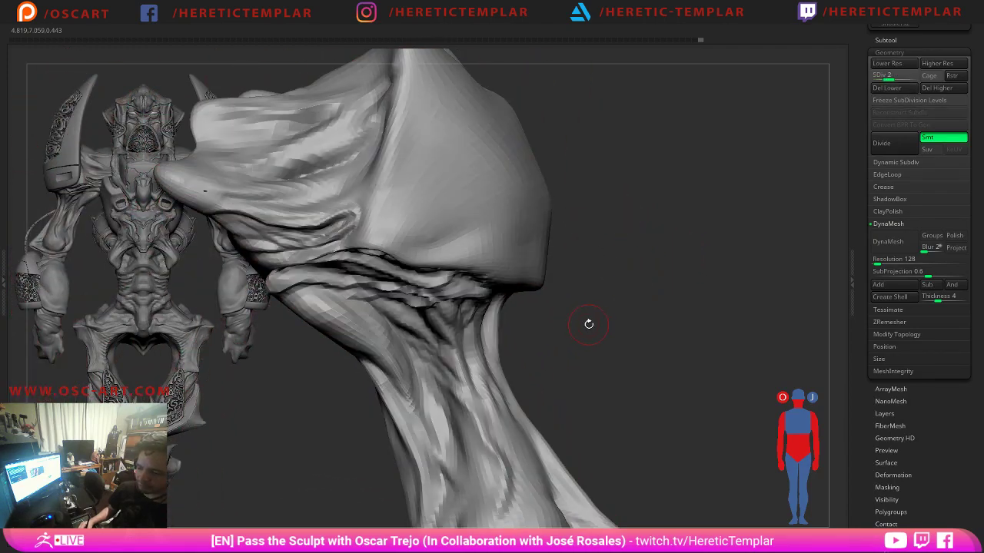
key(ctrl+d)
key(ctrl+d)
mouse_move(512, 237)
mouse_down()
mouse_move(530, 276)
mouse_move(368, 295)
mouse_up()
drag(432, 290, 413, 292)
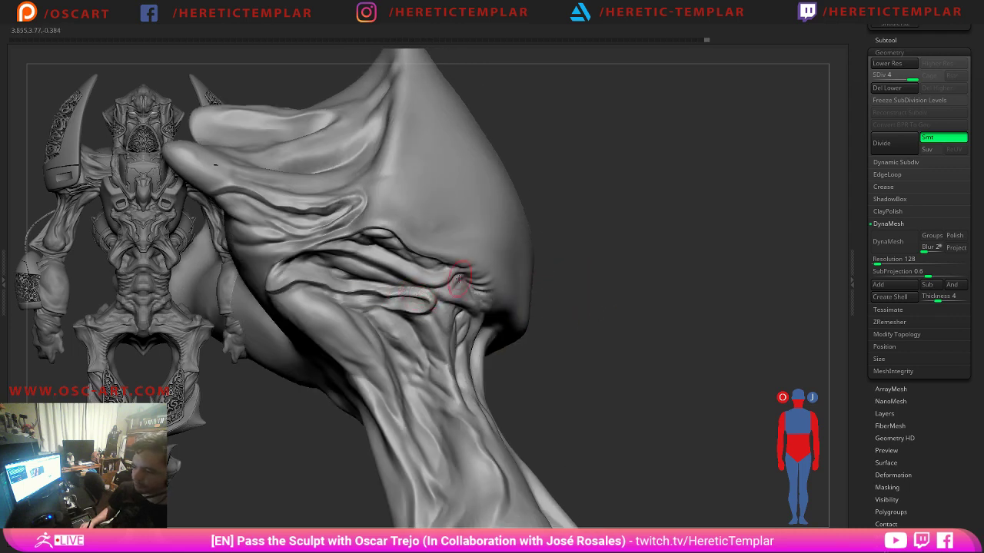
Carve curved wrinkles into the rounded inner end of the folds beneath the shoulder cap.
alt+drag(621, 230, 658, 267)
mouse_move(611, 339)
alt+mouse_down()
mouse_move(566, 257)
mouse_move(584, 309)
alt+mouse_up()
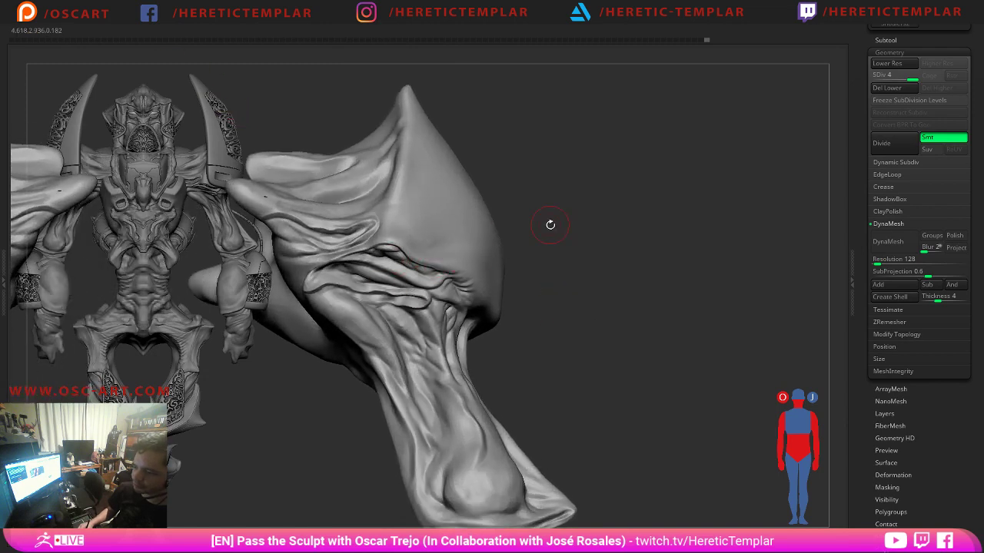
drag(551, 224, 524, 270)
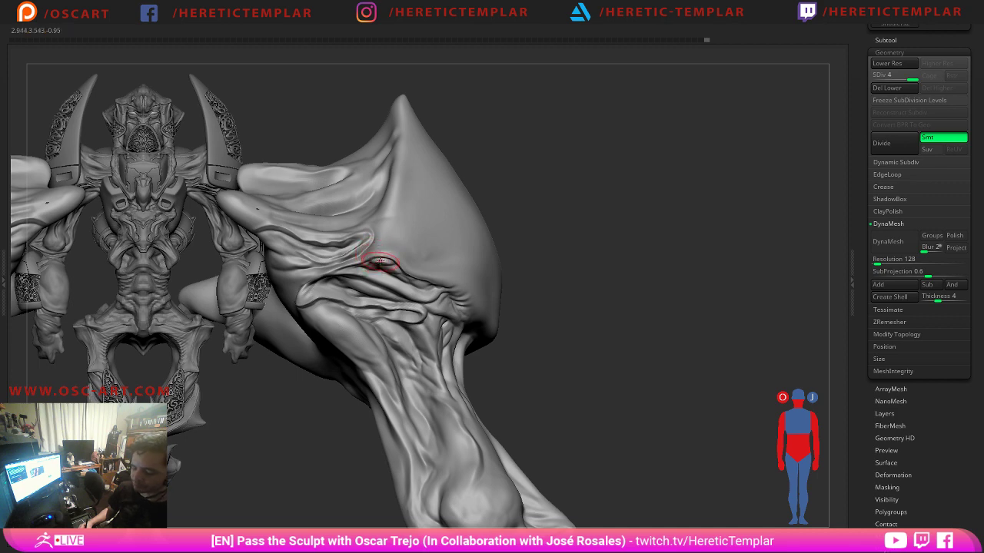
mouse_move(553, 312)
mouse_down()
mouse_move(566, 323)
mouse_move(646, 223)
mouse_move(330, 235)
mouse_up()
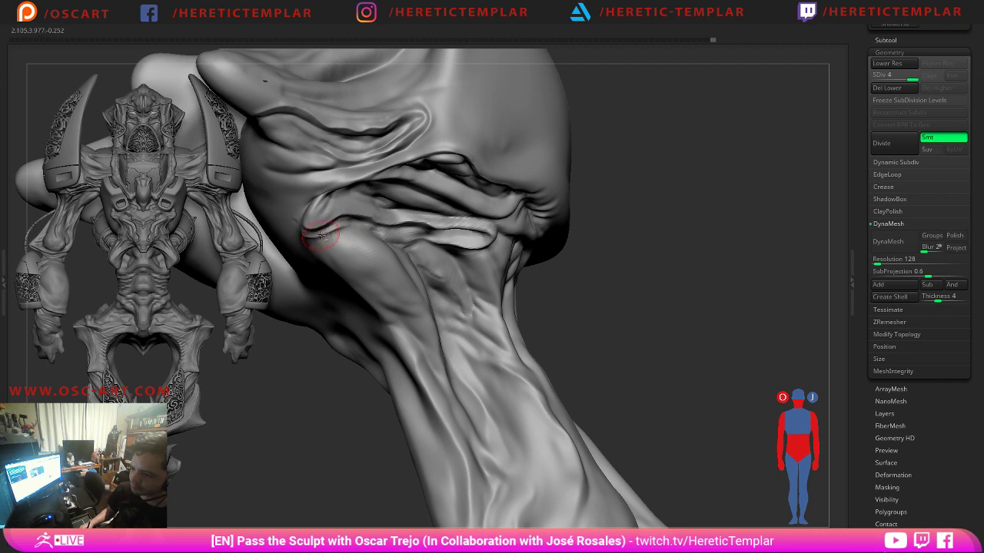
drag(614, 233, 577, 307)
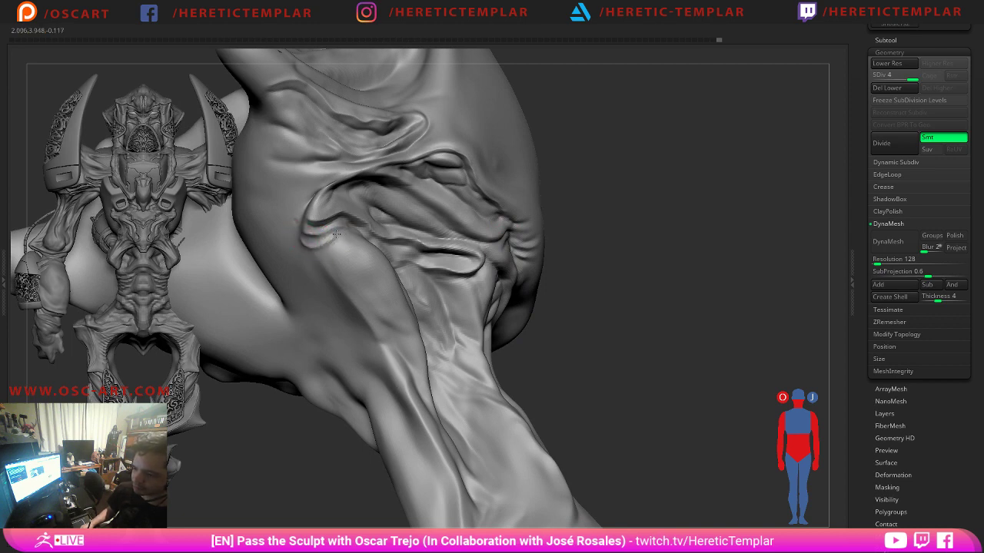
mouse_move(306, 252)
mouse_down()
mouse_move(323, 261)
mouse_move(335, 251)
mouse_up()
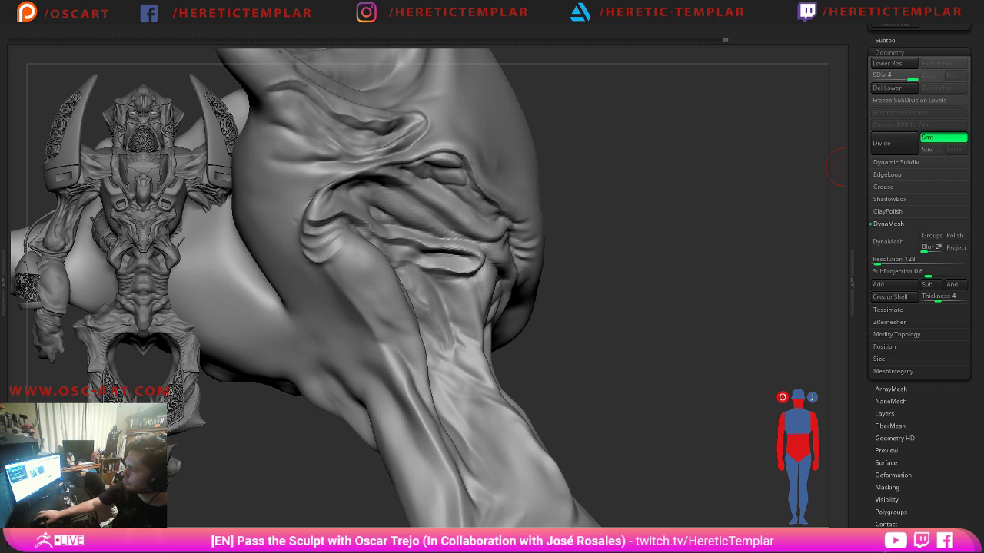
Refine the lower fold under the shoulder cap and carve a crease running down the arm from its outer tip.
right_drag(517, 269, 621, 316)
mouse_move(459, 252)
mouse_down()
mouse_move(426, 249)
mouse_move(436, 253)
mouse_up()
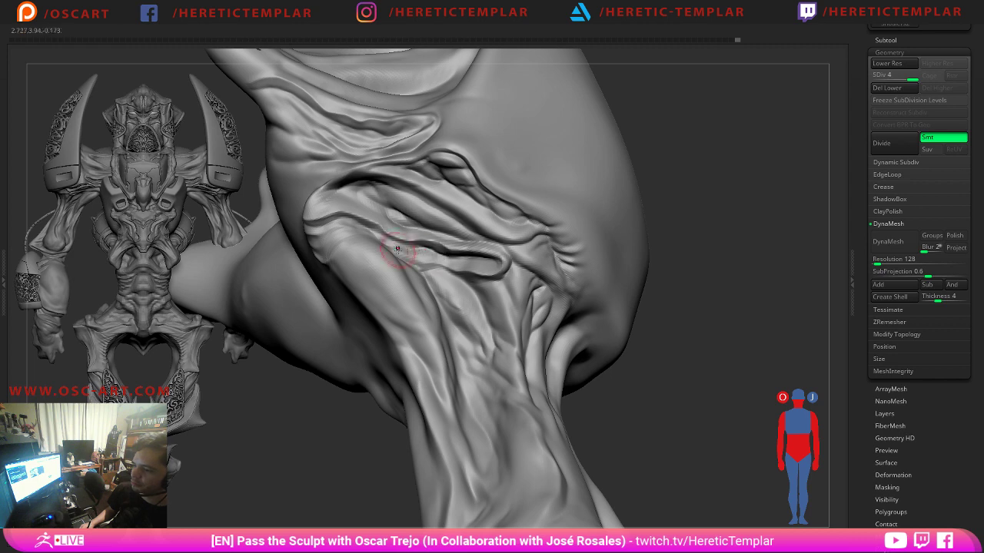
key(s)
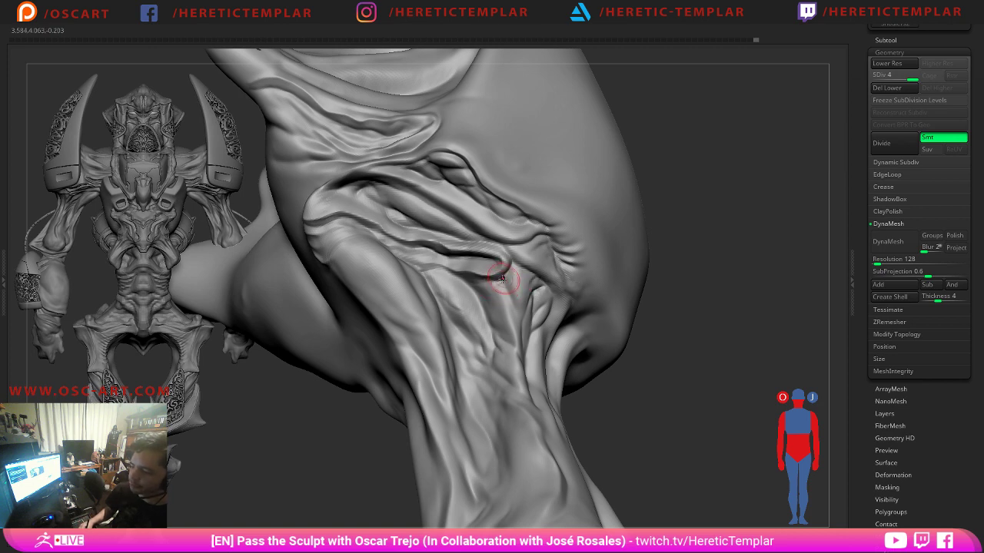
mouse_move(493, 281)
mouse_down()
mouse_move(502, 279)
mouse_move(493, 312)
mouse_move(504, 329)
mouse_up()
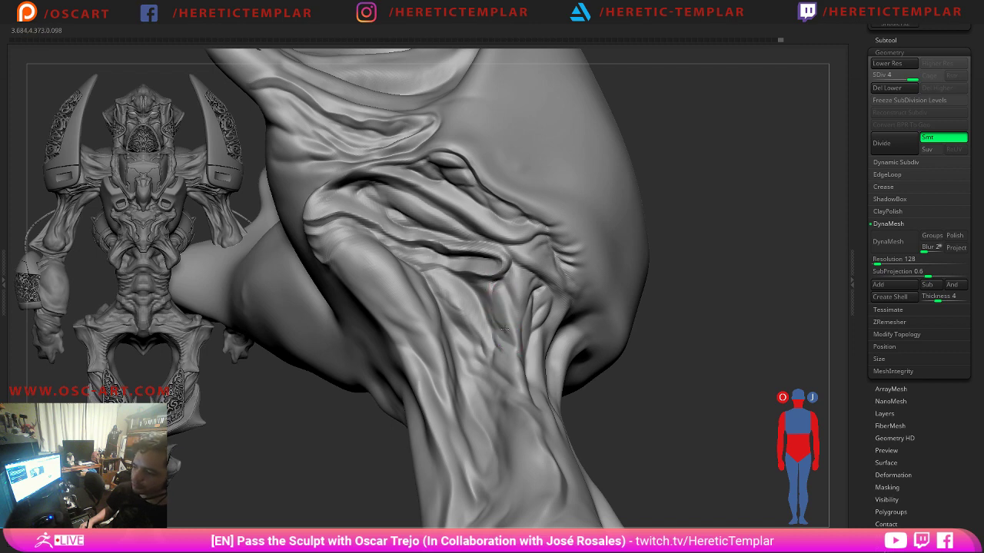
Adjust the brush size and carve the crease running from the folds' inner end down the edge of the upper-arm muscle.
mouse_move(677, 367)
mouse_down()
mouse_move(632, 312)
mouse_move(624, 254)
mouse_move(704, 349)
mouse_move(372, 246)
mouse_up()
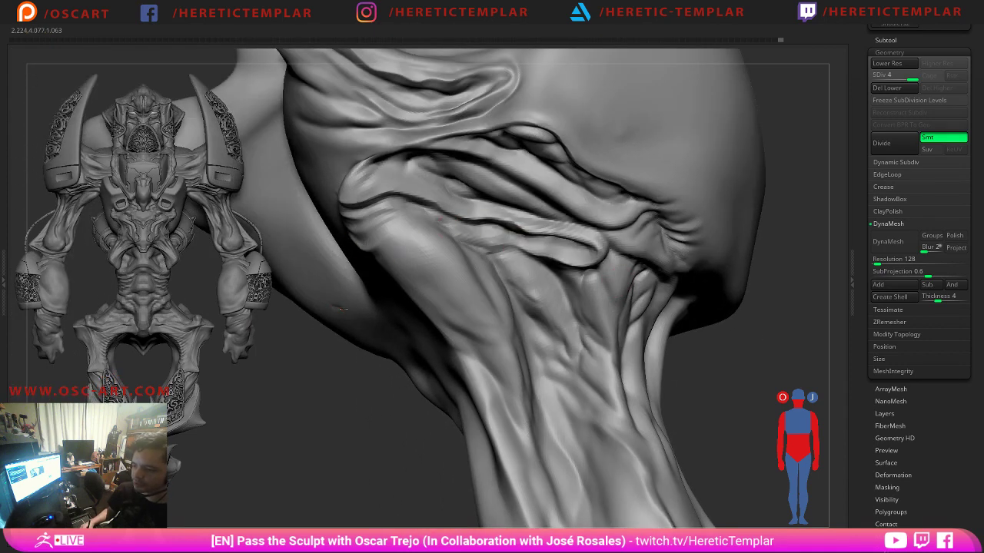
drag(300, 377, 317, 384)
mouse_move(470, 233)
mouse_down()
mouse_move(493, 218)
mouse_move(445, 231)
mouse_move(470, 236)
mouse_move(467, 249)
mouse_up()
key(s)
key(s)
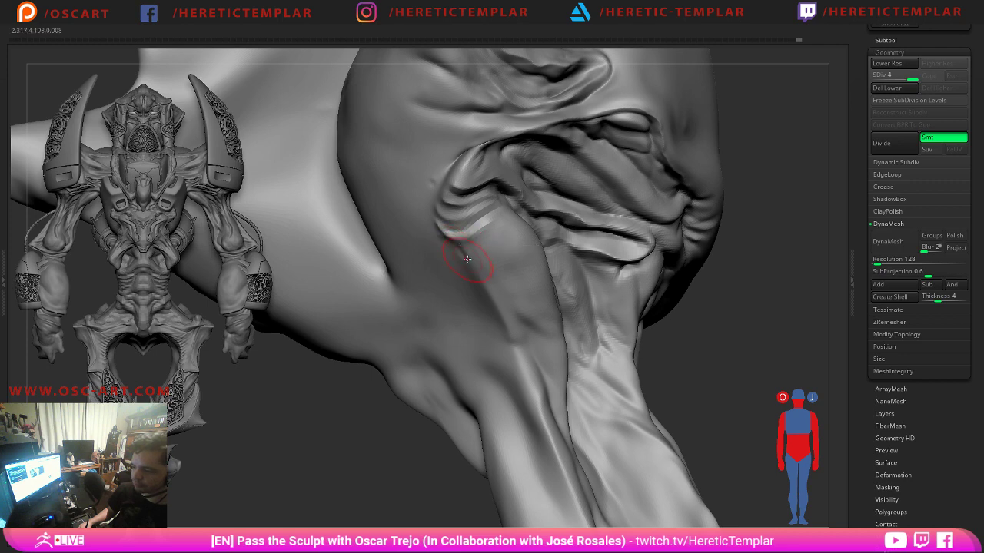
drag(469, 260, 495, 303)
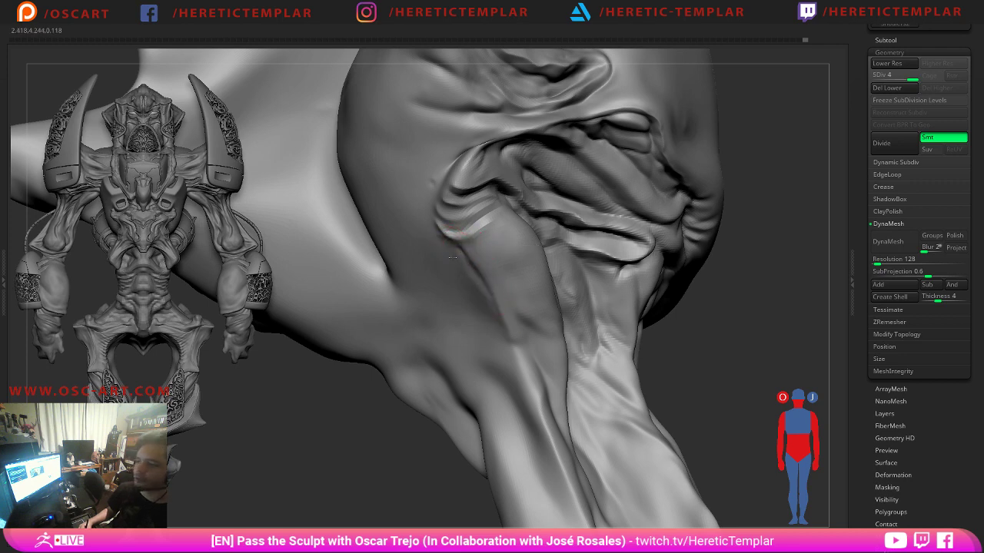
key(s)
drag(501, 319, 500, 296)
key(s)
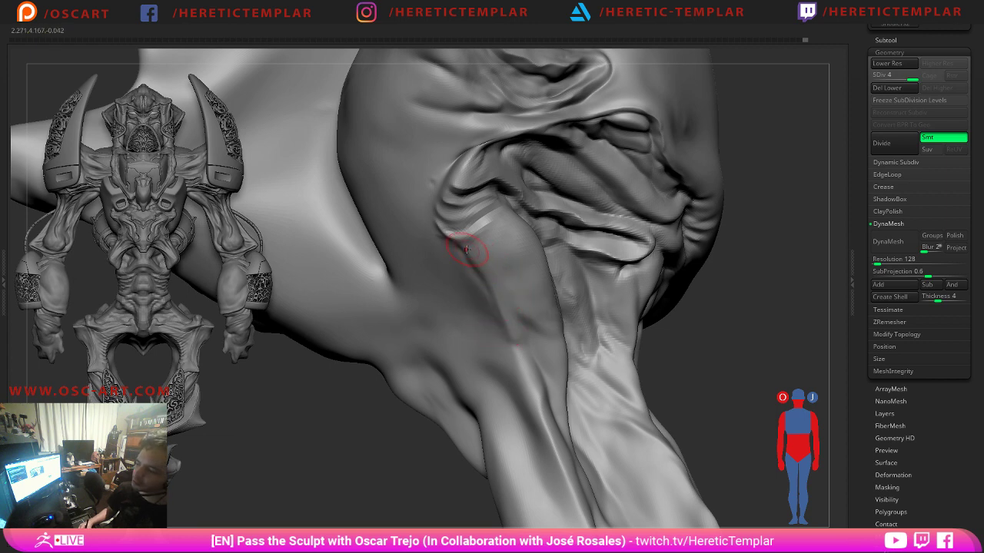
drag(513, 358, 516, 382)
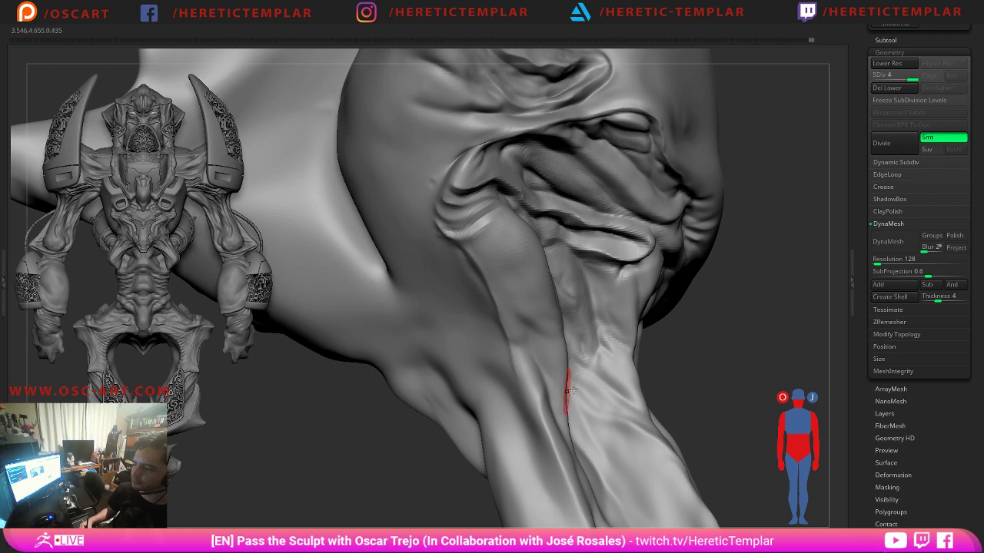
Resize the brush and carve short creases at the lower end of the inner upper-arm muscle where it narrows into strands.
mouse_move(738, 382)
alt+mouse_down()
mouse_move(685, 341)
mouse_move(696, 332)
mouse_move(697, 275)
mouse_move(740, 384)
alt+mouse_up()
key(s)
drag(521, 321, 541, 342)
key(s)
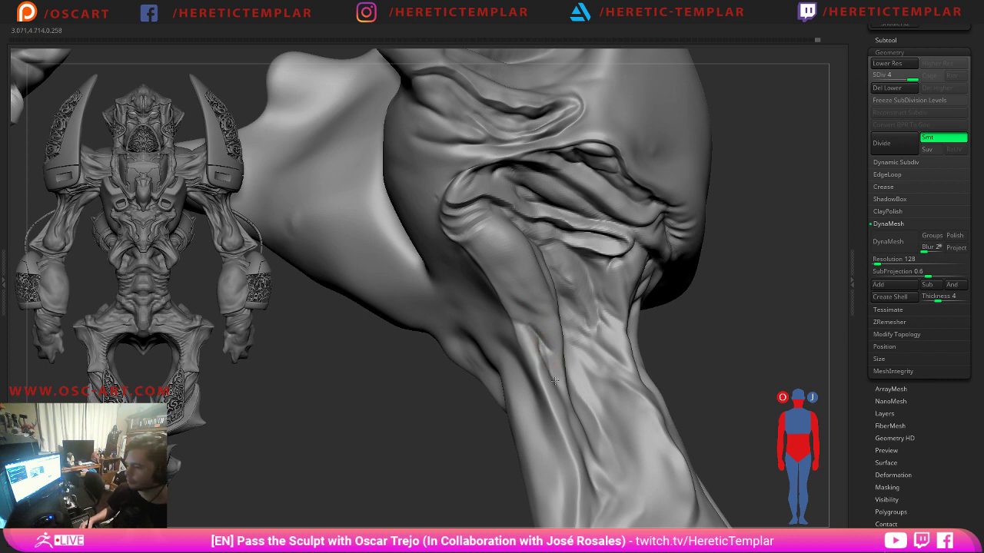
mouse_move(555, 380)
mouse_down()
mouse_move(534, 329)
mouse_move(540, 336)
mouse_up()
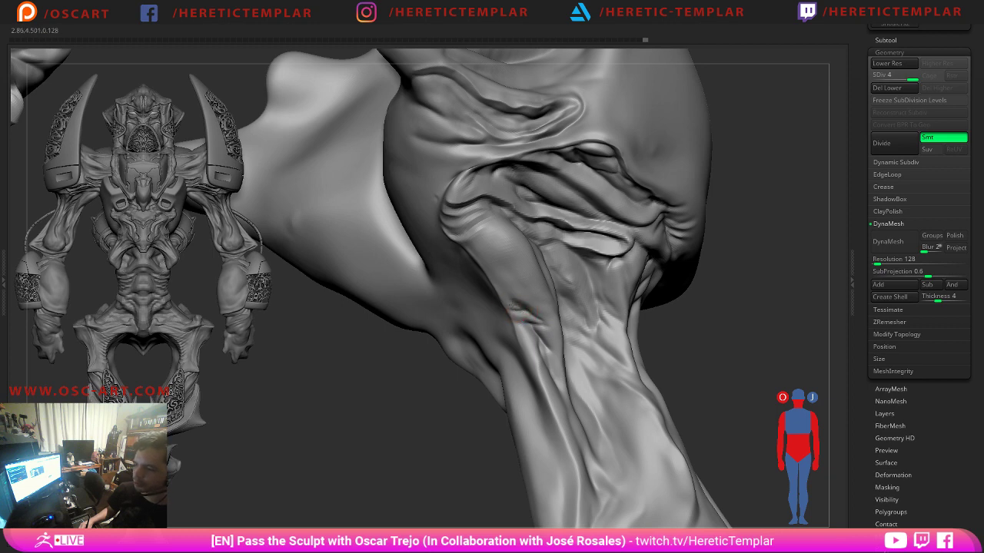
mouse_move(769, 323)
alt+mouse_down()
mouse_move(709, 303)
mouse_move(701, 285)
mouse_move(744, 362)
alt+mouse_up()
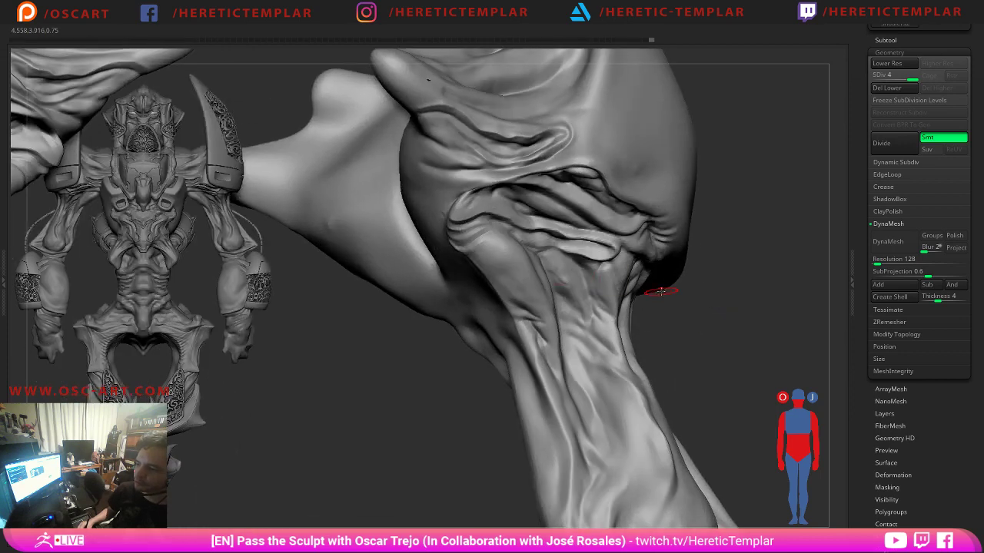
Turn off Solo mode to examine the arms against the full creature, and isolate the arms again.
mouse_move(817, 342)
alt+mouse_down()
mouse_move(734, 266)
mouse_move(745, 325)
alt+mouse_up()
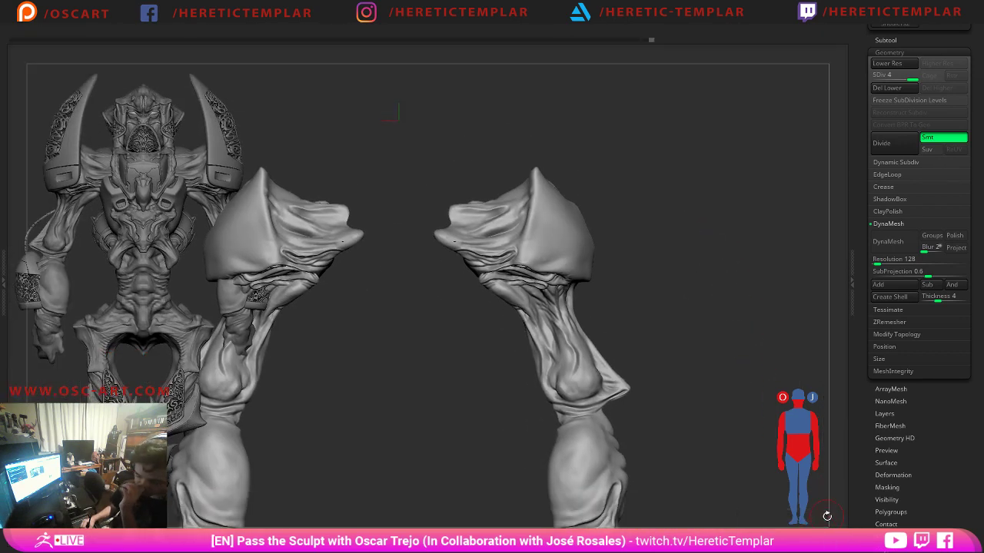
key(Tab)
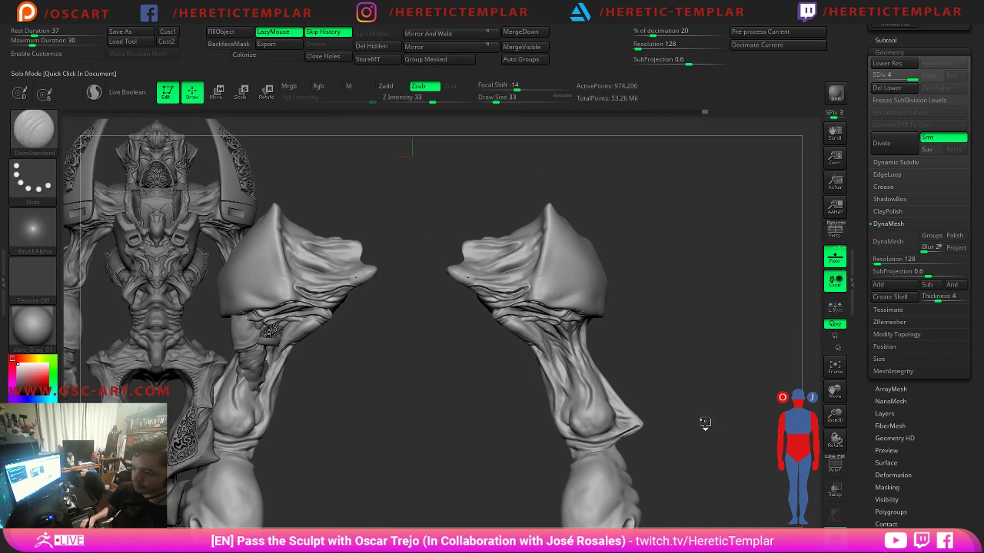
click(663, 347)
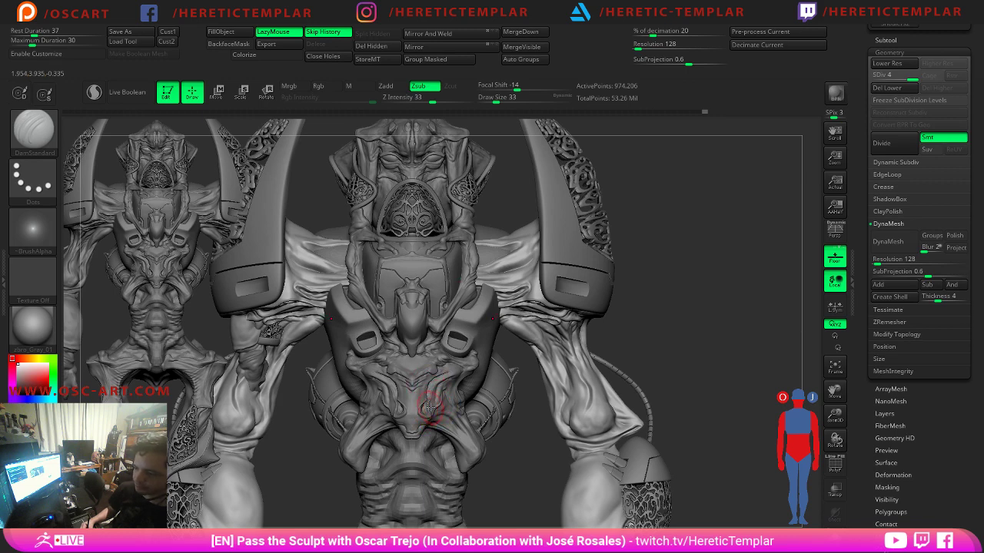
key(Tab)
key(Tab)
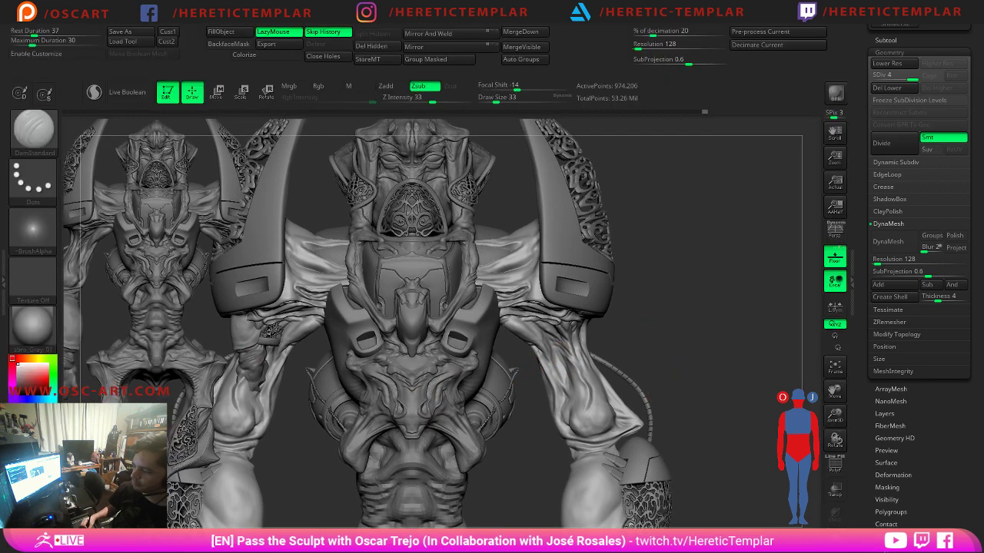
click(835, 538)
key(Tab)
Set the draw size to 37, deepen the long winding crease down the upper arm and carve muscle strands above it.
mouse_move(714, 358)
alt+mouse_down()
mouse_move(554, 296)
mouse_move(639, 392)
mouse_move(624, 274)
alt+mouse_up()
key(s)
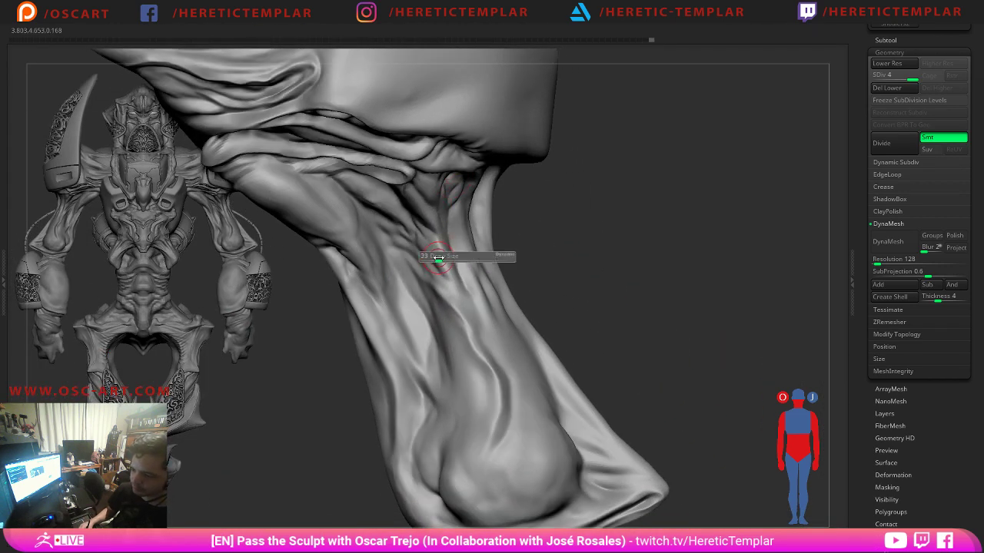
drag(435, 275, 432, 274)
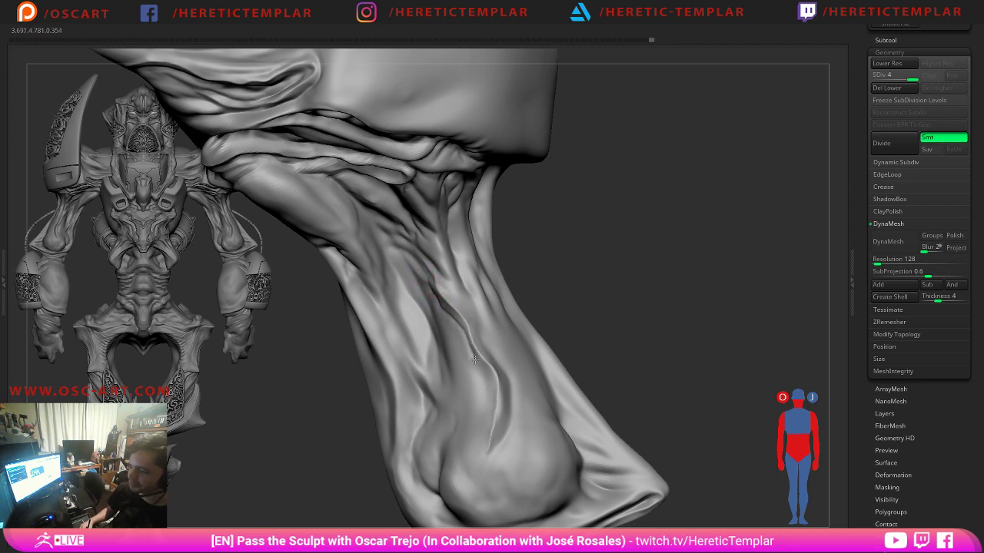
mouse_move(475, 360)
mouse_down()
mouse_move(495, 391)
mouse_move(475, 449)
mouse_up()
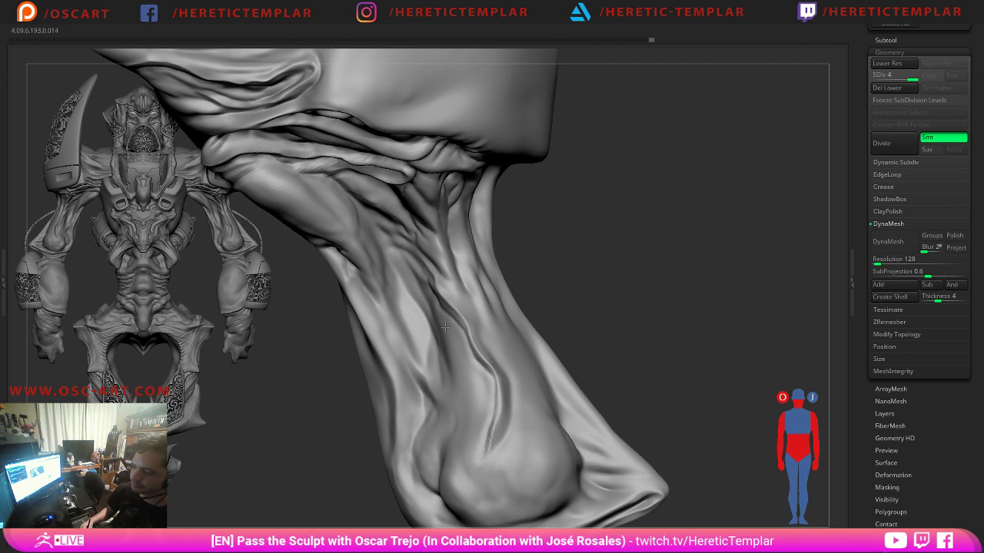
drag(501, 223, 518, 224)
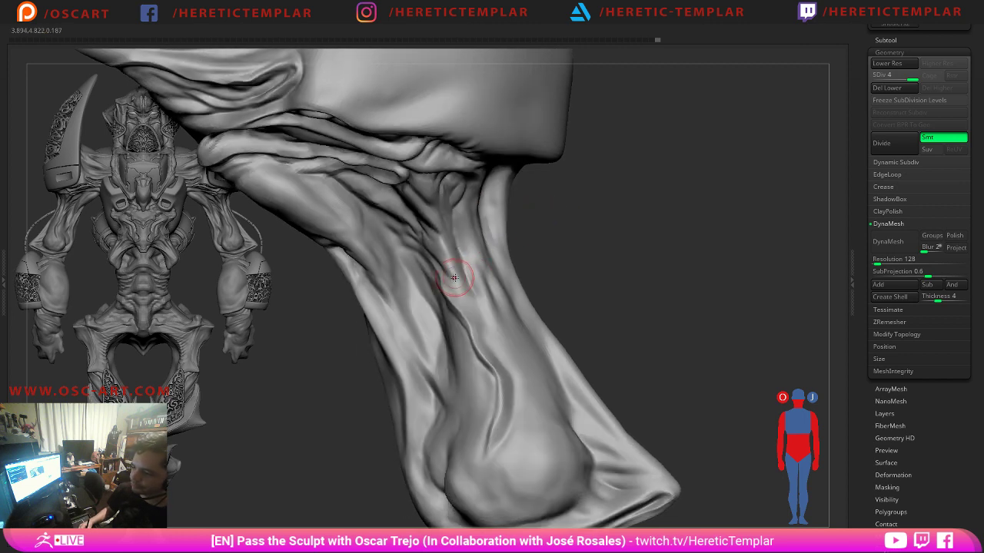
mouse_move(457, 268)
mouse_down()
mouse_move(461, 284)
mouse_move(481, 197)
mouse_move(459, 209)
mouse_move(466, 221)
mouse_up()
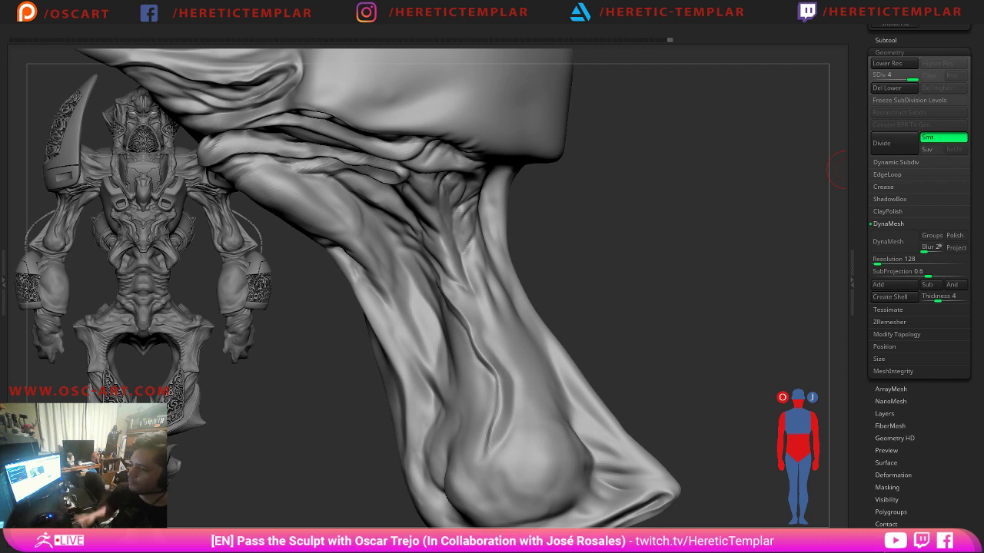
Carve fine tendon-like strands on the outer side of the upper arm directly below the shoulder cap's rim.
mouse_move(646, 209)
mouse_down()
mouse_move(639, 235)
mouse_move(534, 218)
mouse_up()
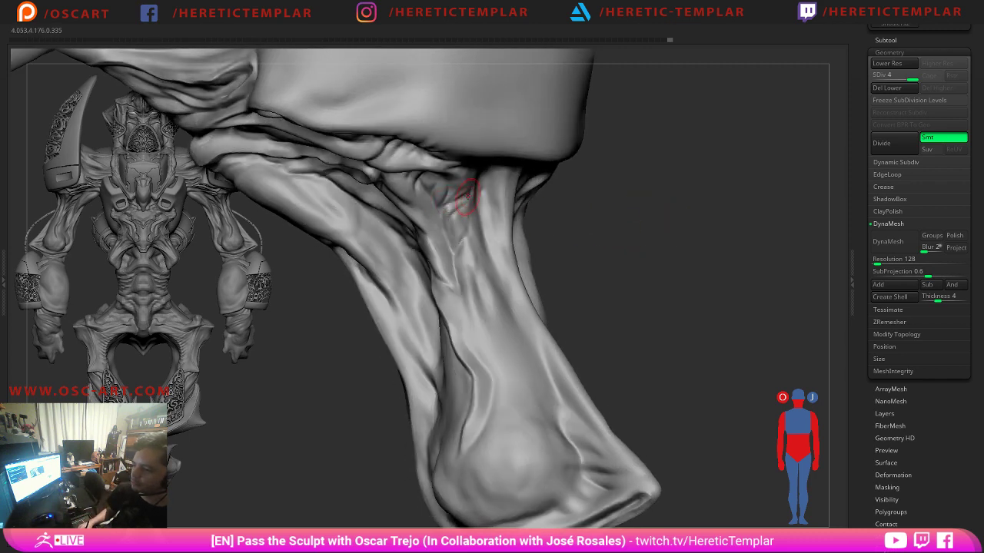
drag(595, 220, 604, 212)
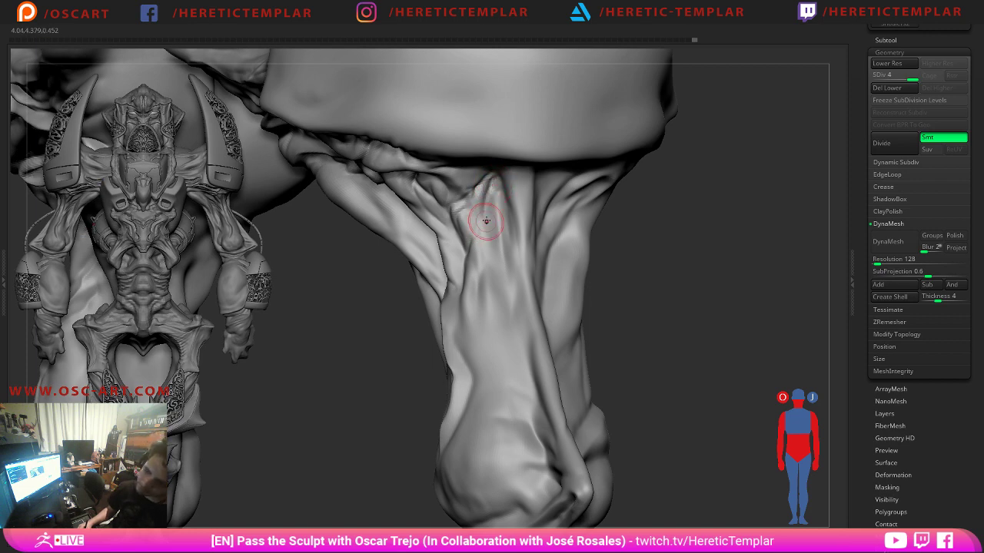
mouse_move(654, 265)
mouse_down()
mouse_move(672, 268)
mouse_move(674, 255)
mouse_move(641, 235)
mouse_move(686, 282)
mouse_move(657, 273)
mouse_up()
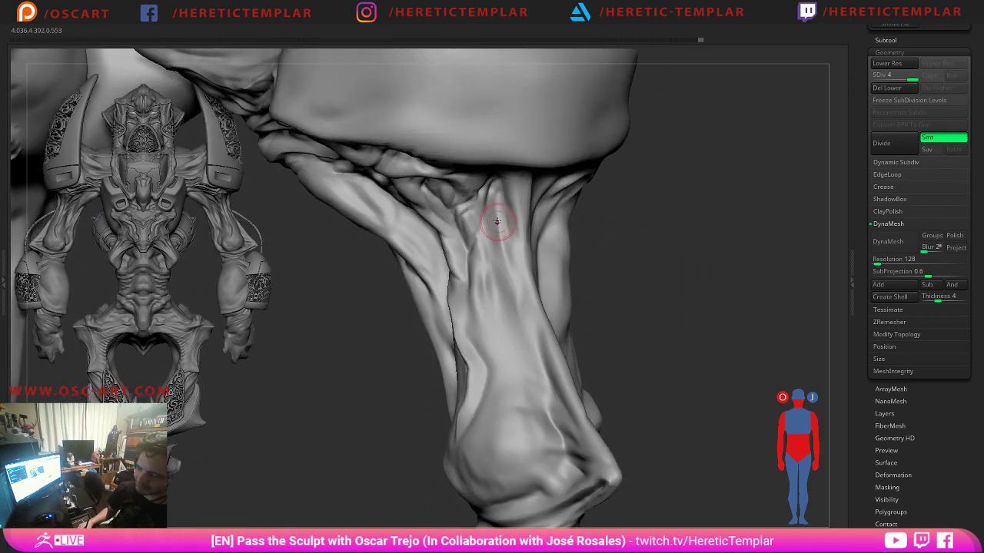
mouse_move(497, 197)
mouse_down()
mouse_move(474, 248)
mouse_move(465, 222)
mouse_up()
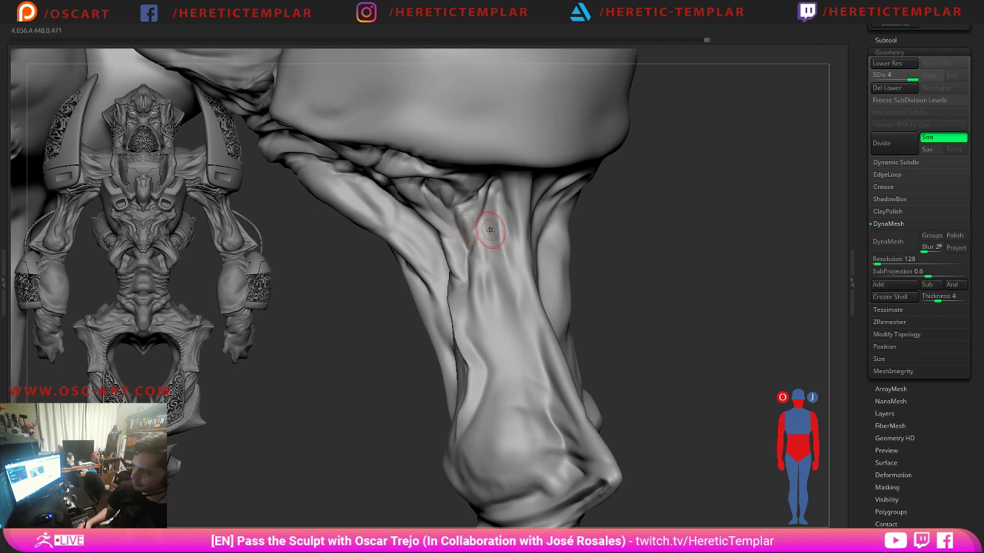
Extend the long upper-arm crease down across the rounded bulge at the elbow.
alt+drag(700, 282, 545, 217)
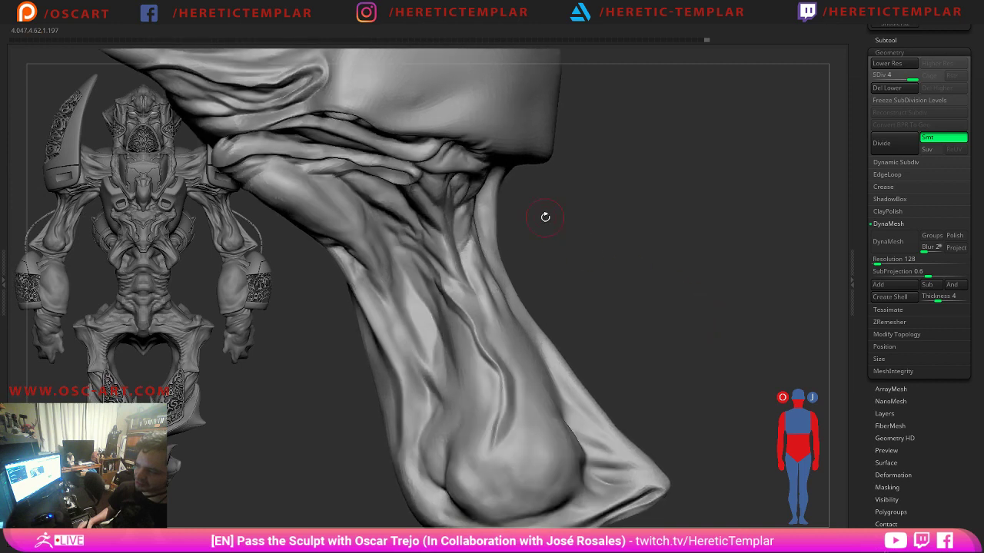
mouse_move(396, 237)
mouse_down()
mouse_move(457, 306)
mouse_move(506, 505)
mouse_up()
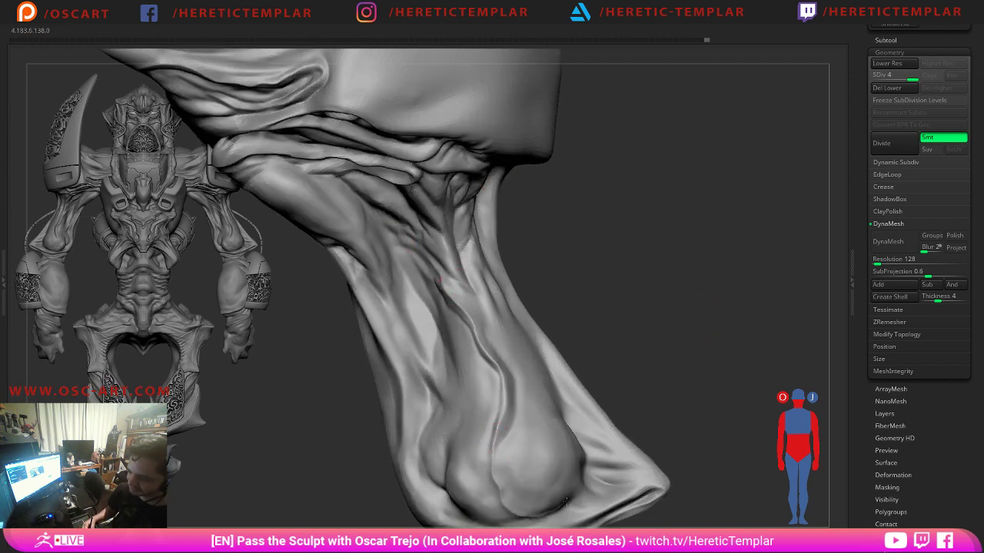
alt+drag(662, 323, 651, 242)
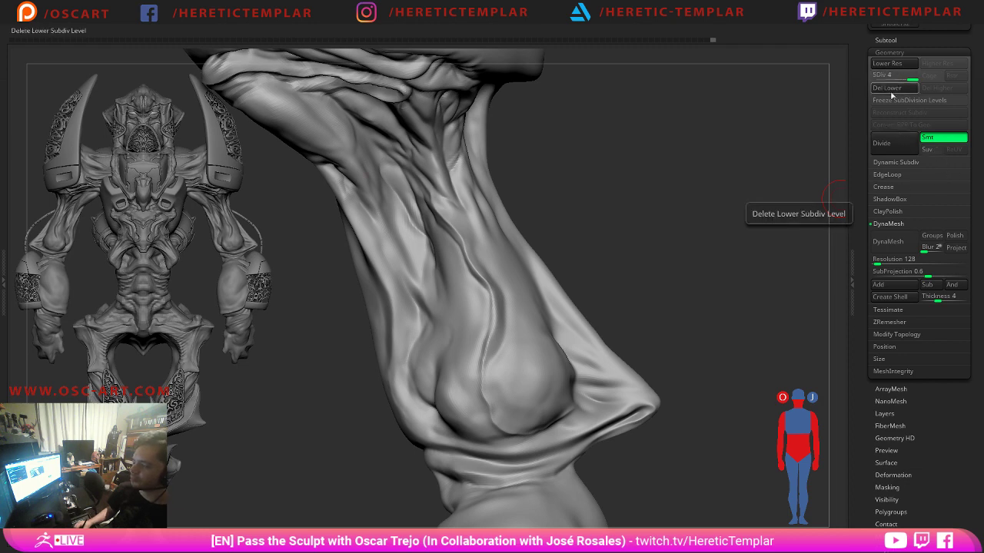
Lower the arms to subdivision level 3, rework the creases in the middle of the upper arm, and return to level 4.
key(Tab)
alt+drag(658, 237, 590, 193)
key(shift+d)
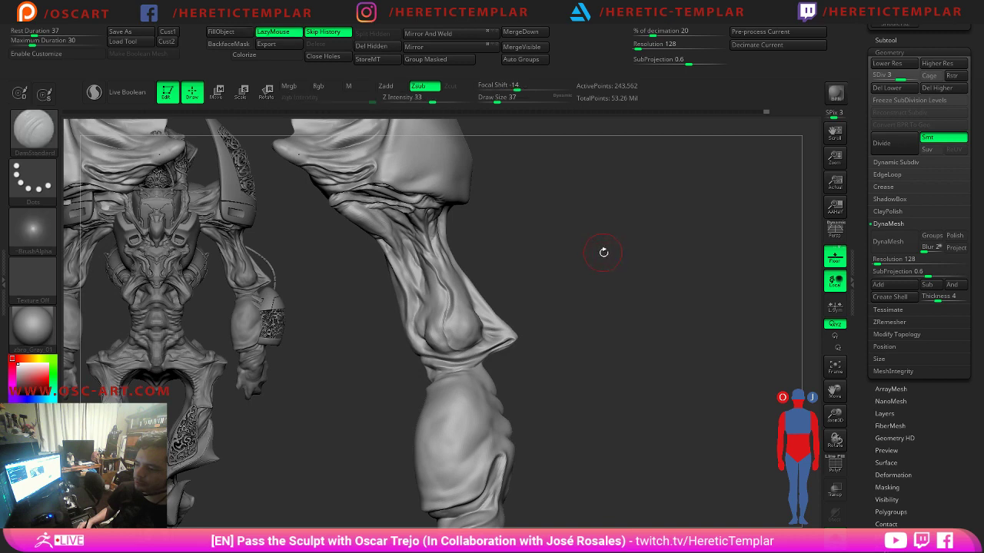
mouse_move(604, 253)
mouse_down()
mouse_move(620, 264)
mouse_move(450, 198)
mouse_up()
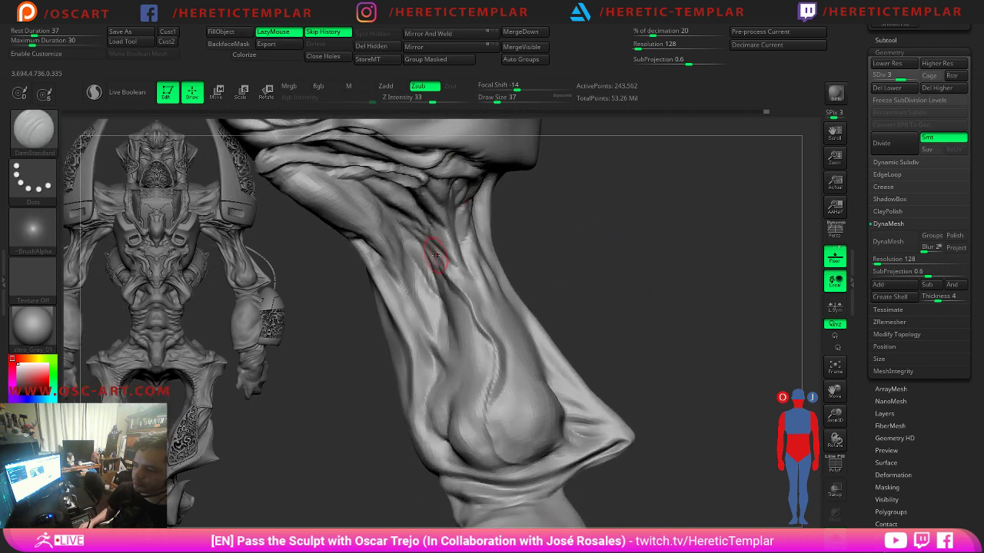
drag(587, 209, 429, 235)
drag(566, 262, 654, 234)
key(d)
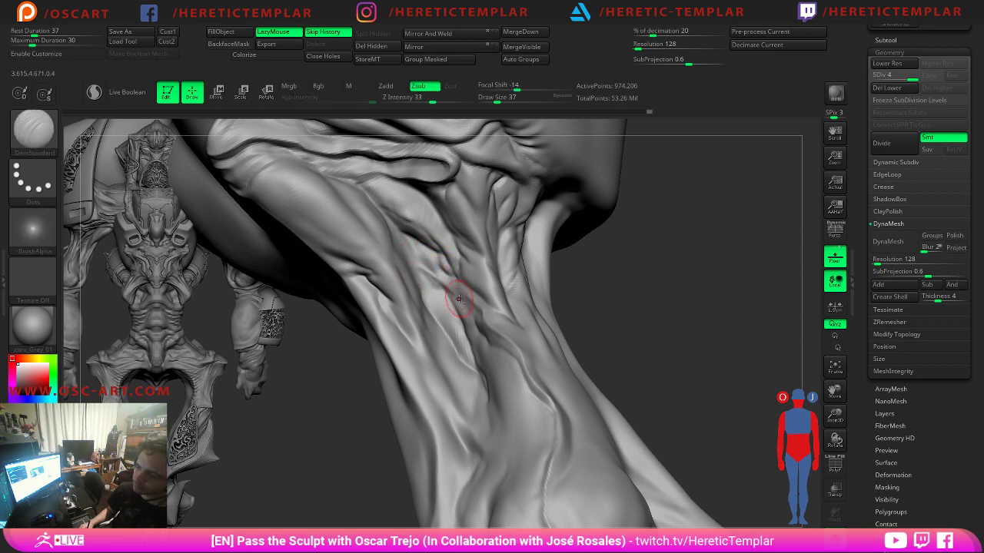
Carve a short diagonal crease among the muscle strands in the middle of the upper arm.
drag(489, 309, 513, 327)
mouse_move(666, 361)
alt+mouse_down()
mouse_move(655, 283)
mouse_move(590, 214)
mouse_move(549, 221)
alt+mouse_up()
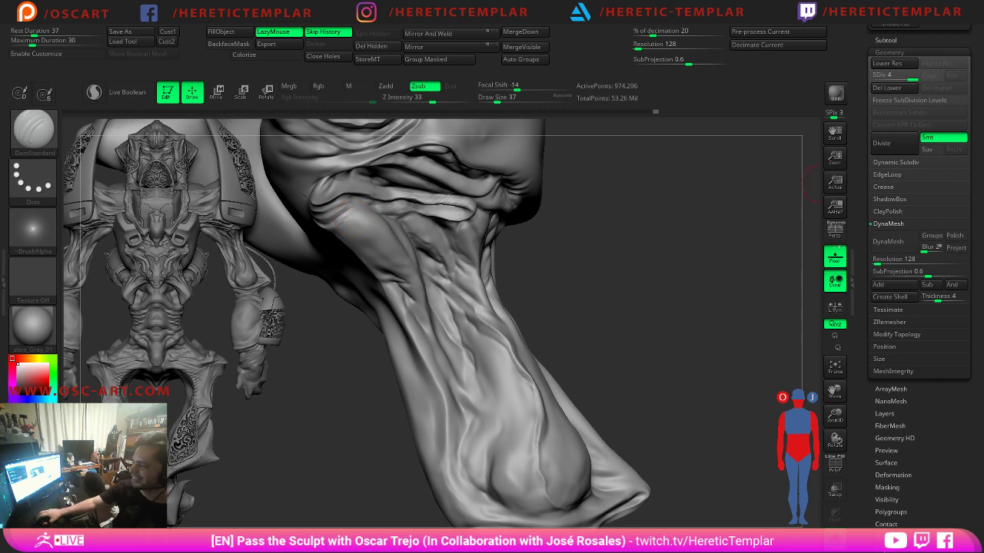
drag(709, 235, 756, 281)
Apply the MatCap RedClay material to the arms and review the forms under the shoulder cap.
click(55, 327)
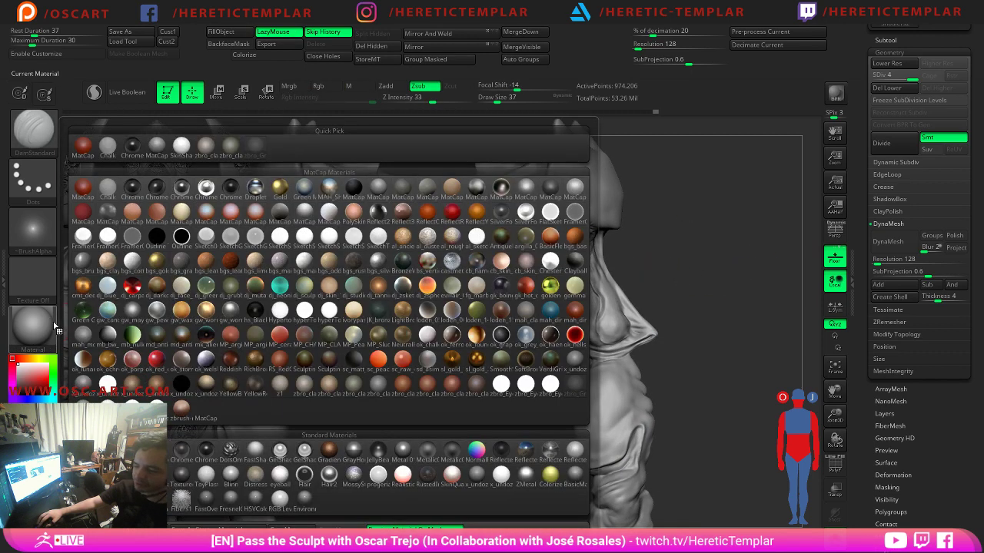
click(89, 213)
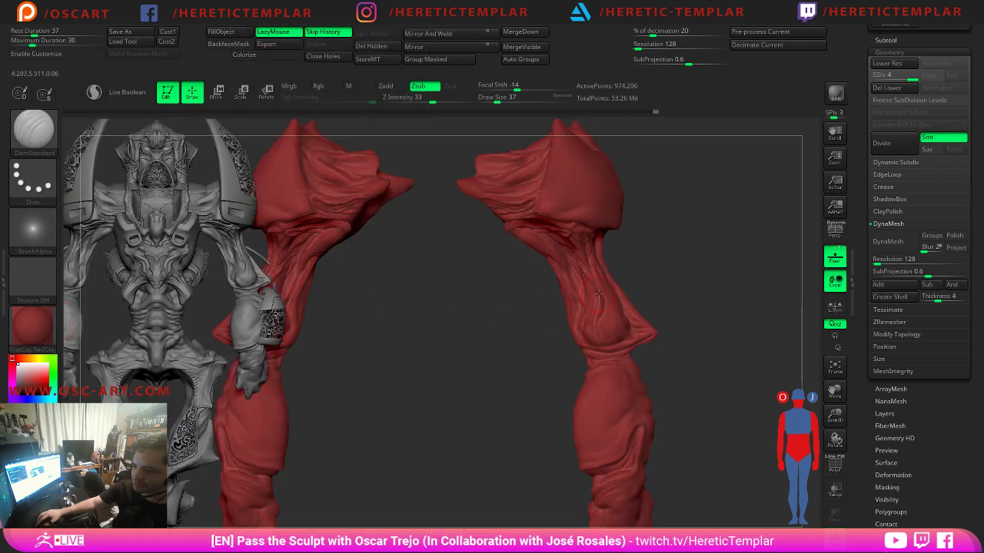
mouse_move(710, 270)
mouse_down()
mouse_move(677, 287)
mouse_move(694, 242)
mouse_move(718, 279)
mouse_move(769, 253)
mouse_move(679, 284)
mouse_move(703, 296)
mouse_move(710, 314)
mouse_move(698, 323)
mouse_move(692, 306)
mouse_up()
key(Tab)
key(Tab)
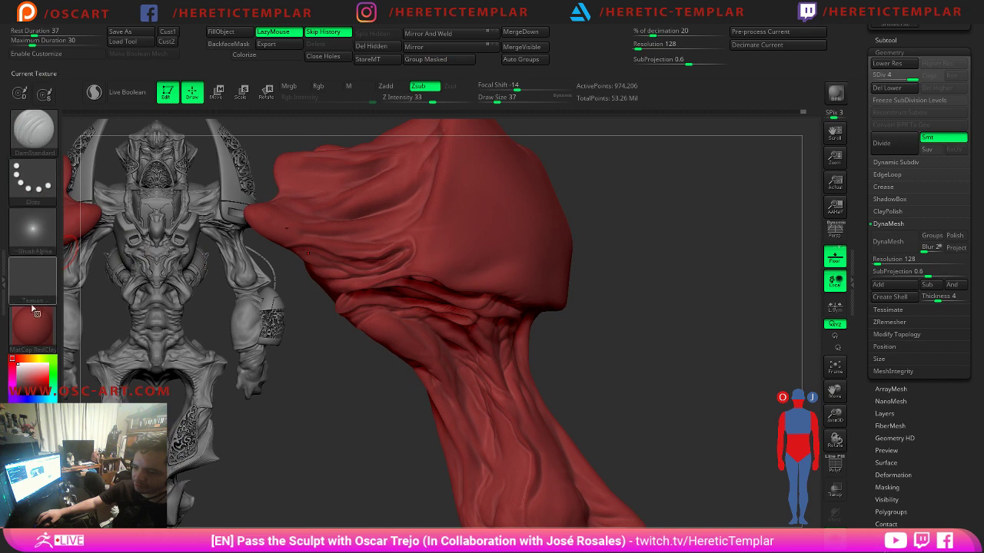
Switch the arms' material to MatCap Red Wax and view the folds beneath the shoulder cap.
click(33, 326)
click(33, 327)
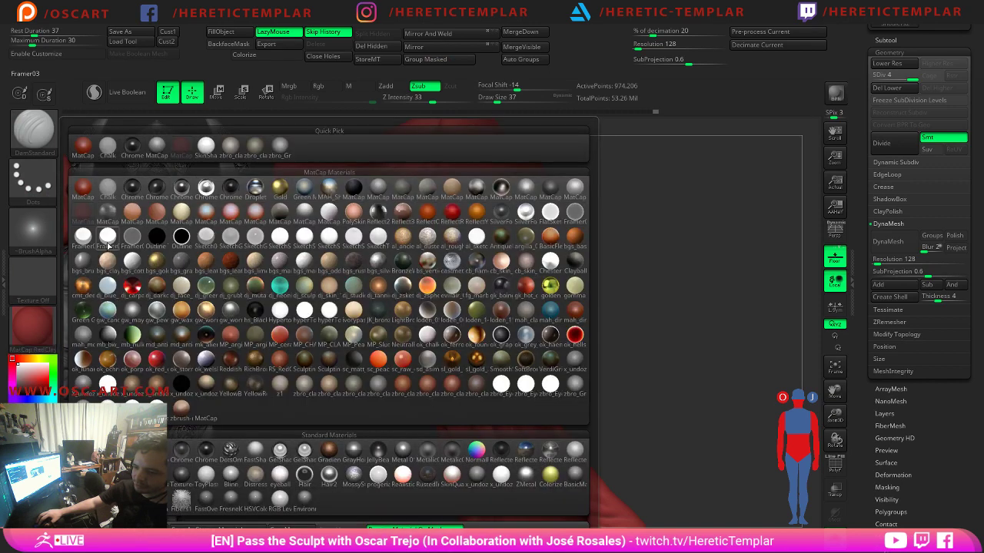
click(90, 196)
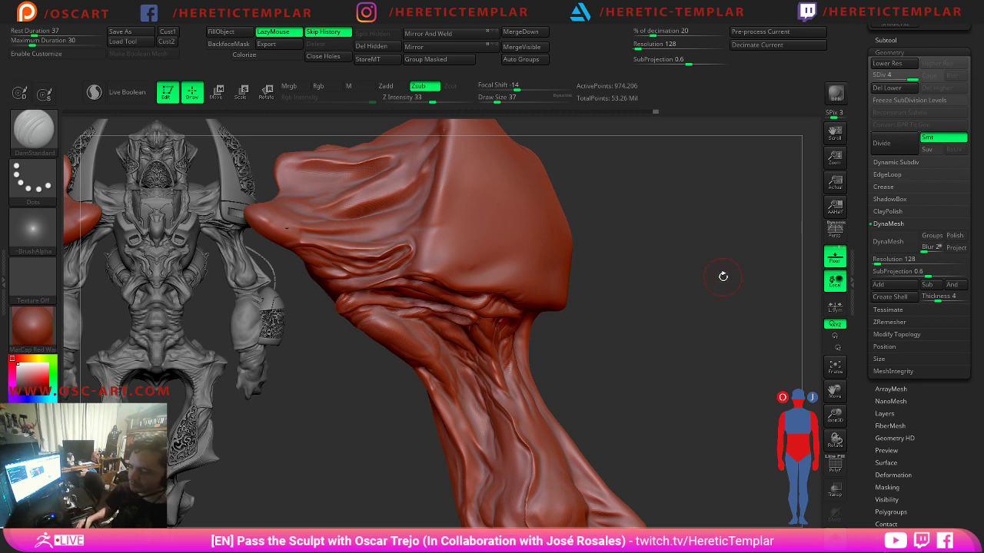
mouse_move(723, 277)
mouse_down()
mouse_move(652, 279)
mouse_move(697, 287)
mouse_move(654, 297)
mouse_up()
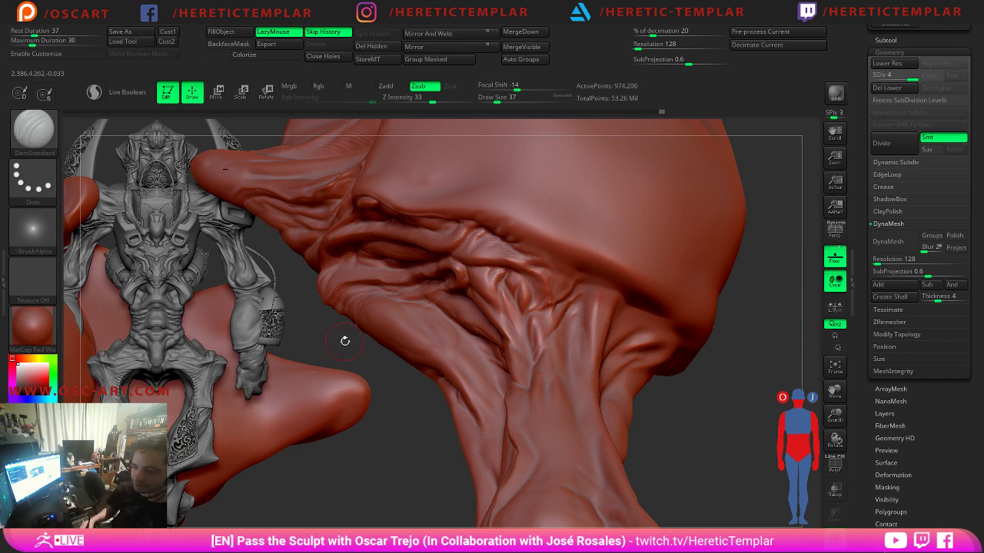
Switch the arms back to MatCap RedClay and view the whole upper arm with the interface hidden.
click(33, 329)
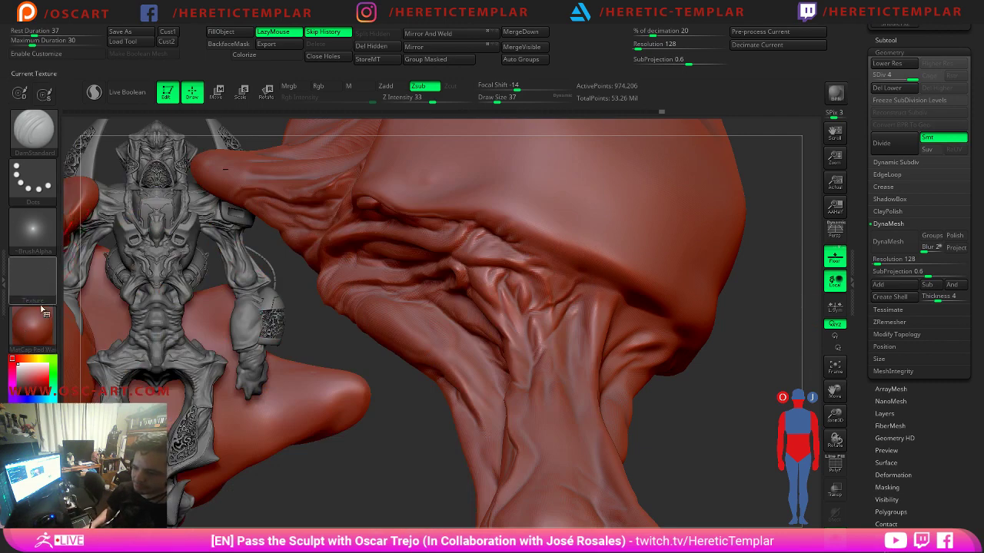
click(38, 332)
click(84, 213)
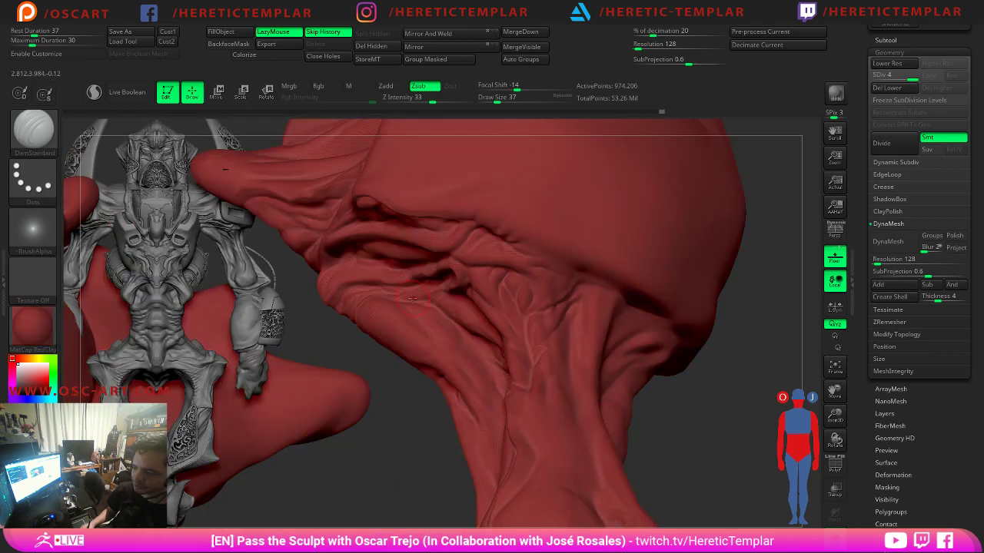
key(Tab)
mouse_move(704, 392)
mouse_down()
mouse_move(730, 418)
mouse_move(725, 379)
mouse_move(677, 321)
mouse_move(573, 254)
mouse_move(623, 303)
mouse_up()
Examine the arms' topology in wireframe at subdivision level 1, and return to level 4.
key(shift+d)
key(shift+d)
key(shift+d)
key(shift+f)
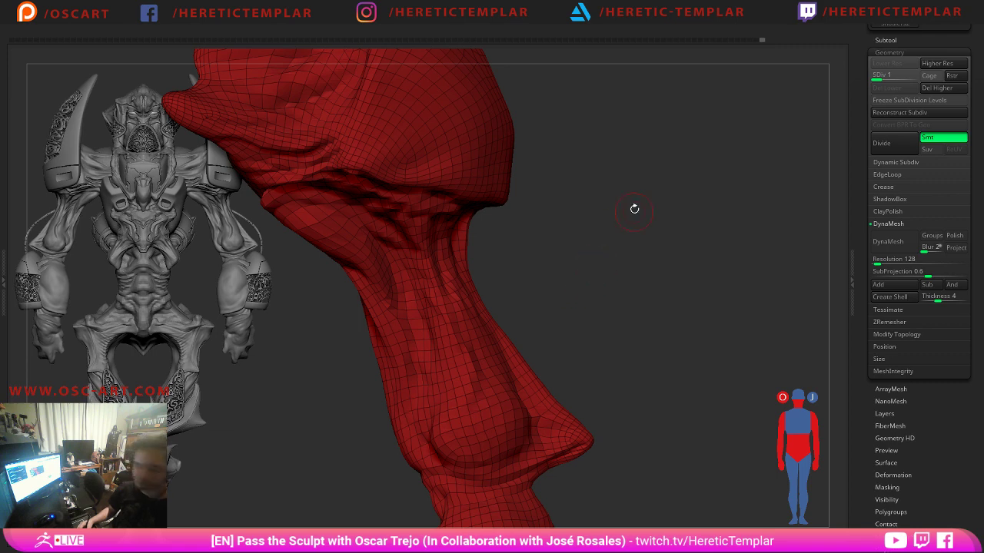
key(shift+f)
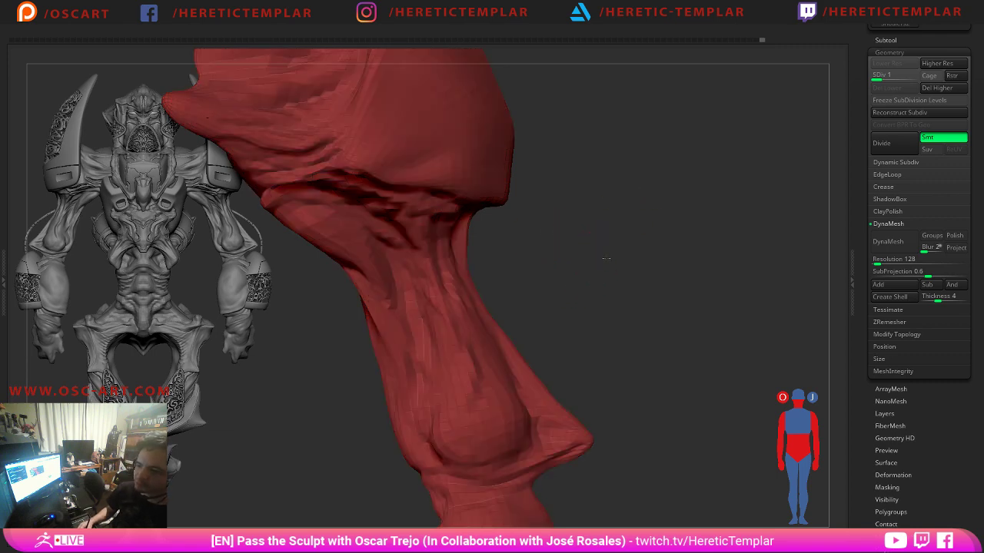
alt+drag(606, 258, 632, 253)
key(d)
key(d)
key(d)
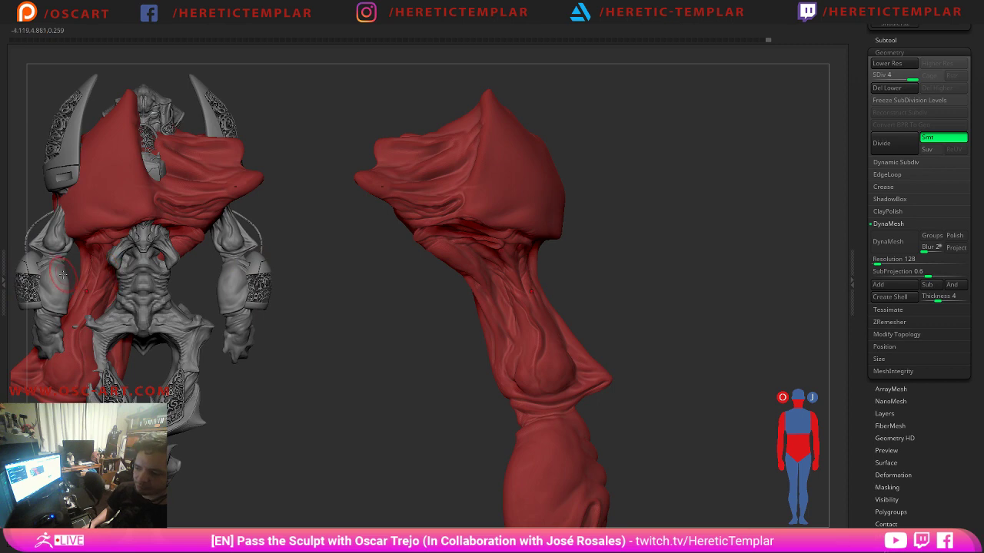
Apply the MatCap Red Wax material and review the folds beneath the shoulder cap from several angles.
key(Tab)
click(35, 329)
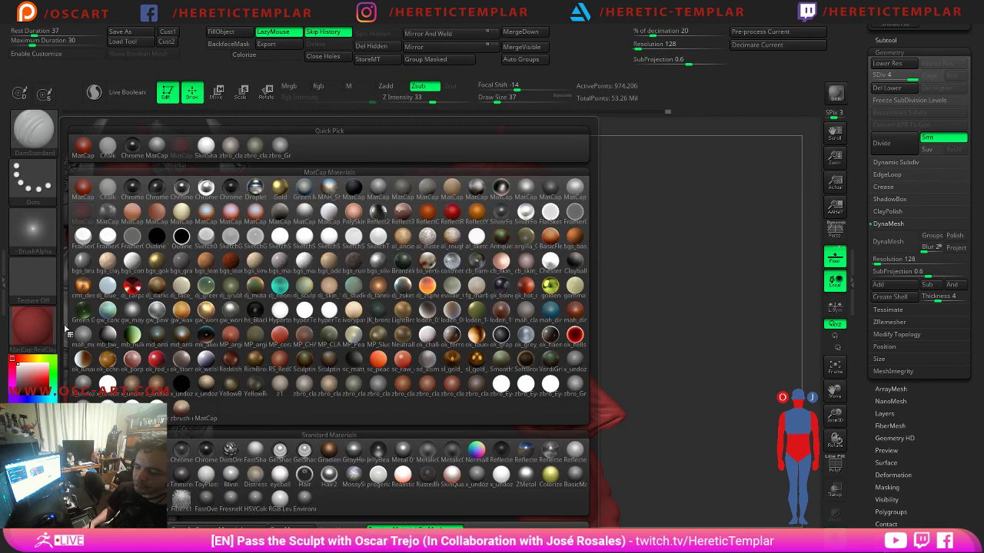
click(80, 195)
drag(597, 322, 414, 280)
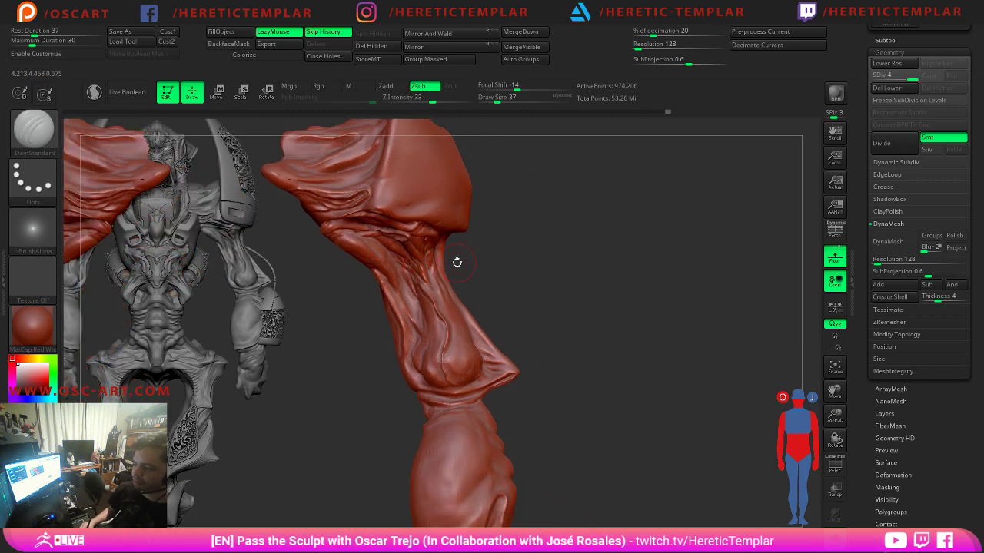
alt+drag(558, 251, 520, 293)
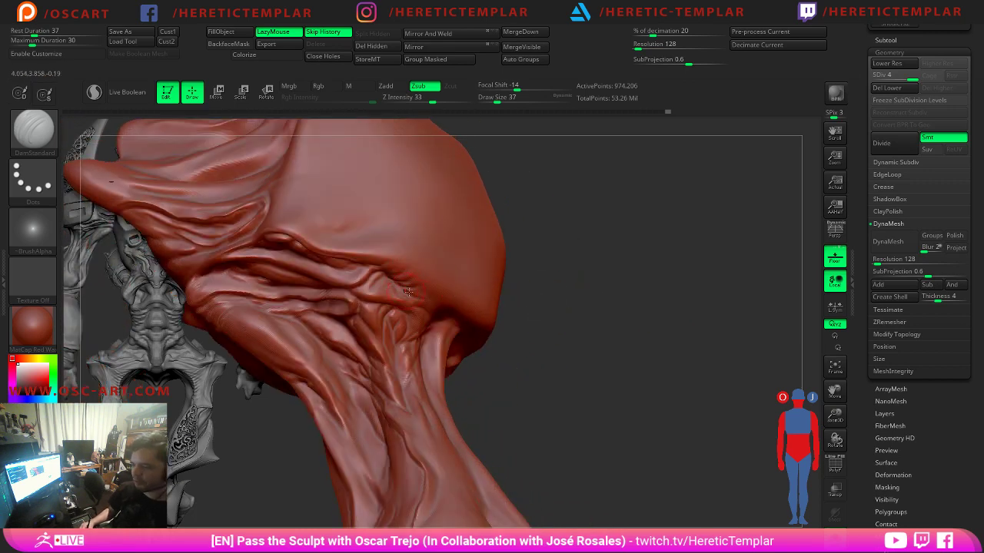
drag(516, 320, 574, 332)
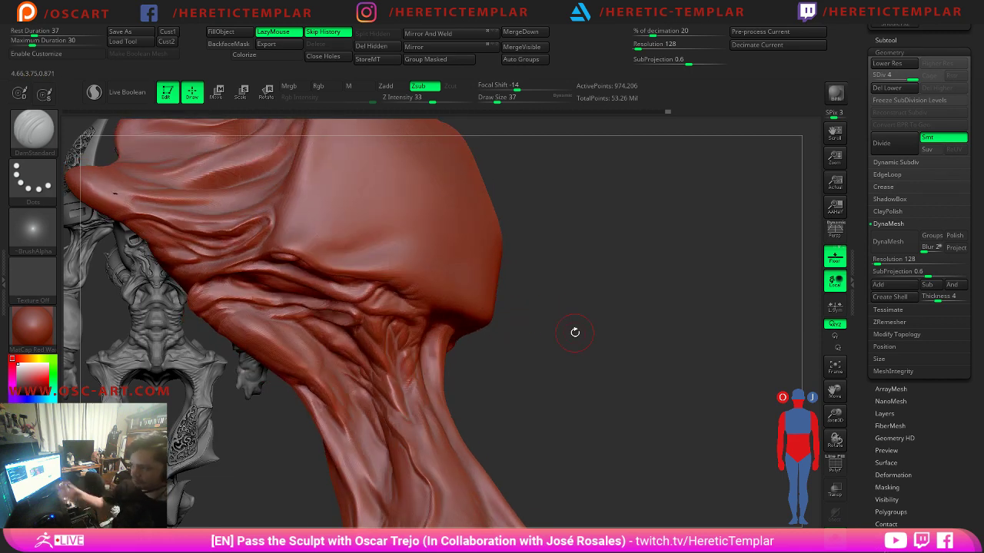
mouse_move(566, 356)
mouse_down()
mouse_move(643, 308)
mouse_move(610, 290)
mouse_move(617, 307)
mouse_move(590, 299)
mouse_up()
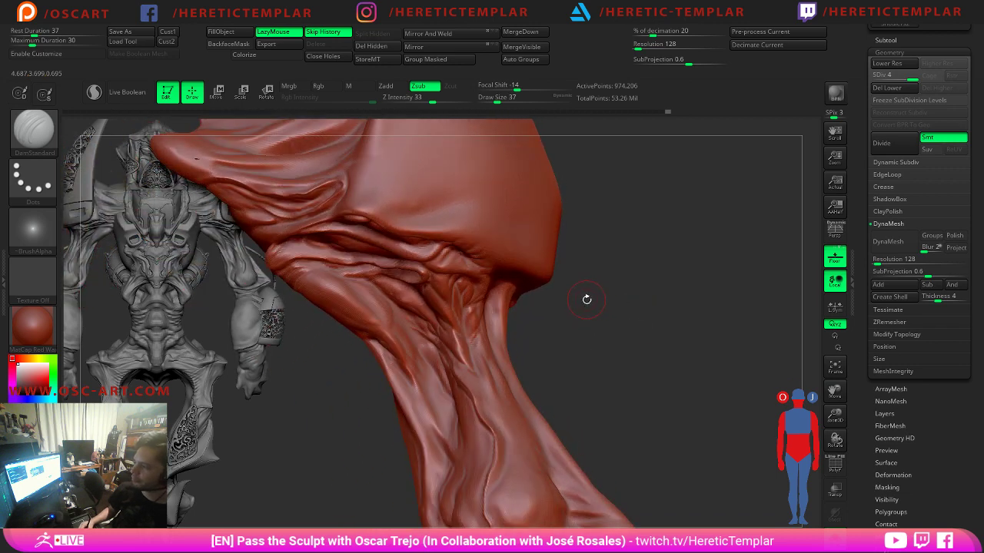
At draw size 37, deepen the creases in the middle of the upper arm and along the fold beneath the shoulder cap.
mouse_move(579, 237)
mouse_down()
mouse_move(604, 315)
mouse_move(476, 300)
mouse_move(428, 282)
mouse_up()
key(s)
key(s)
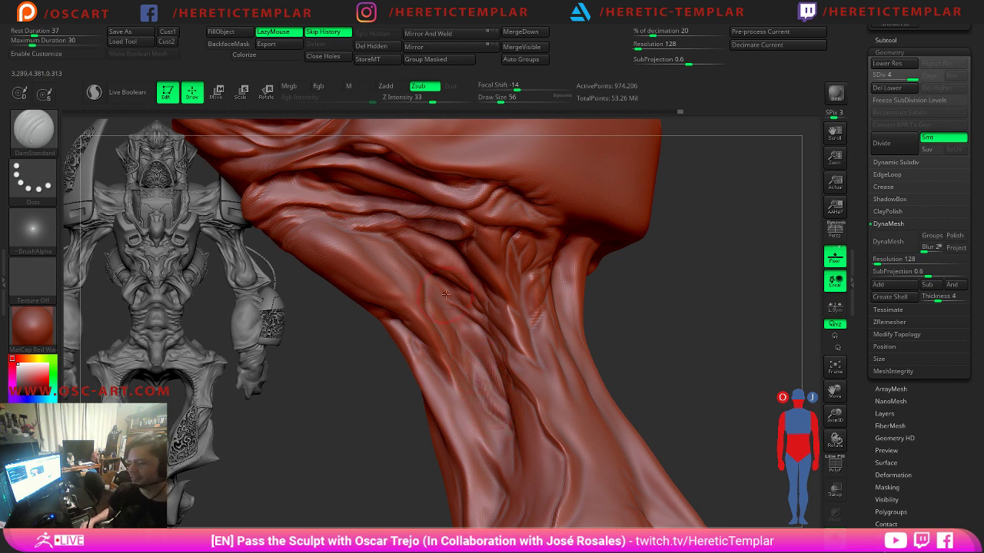
key(s)
drag(454, 318, 450, 317)
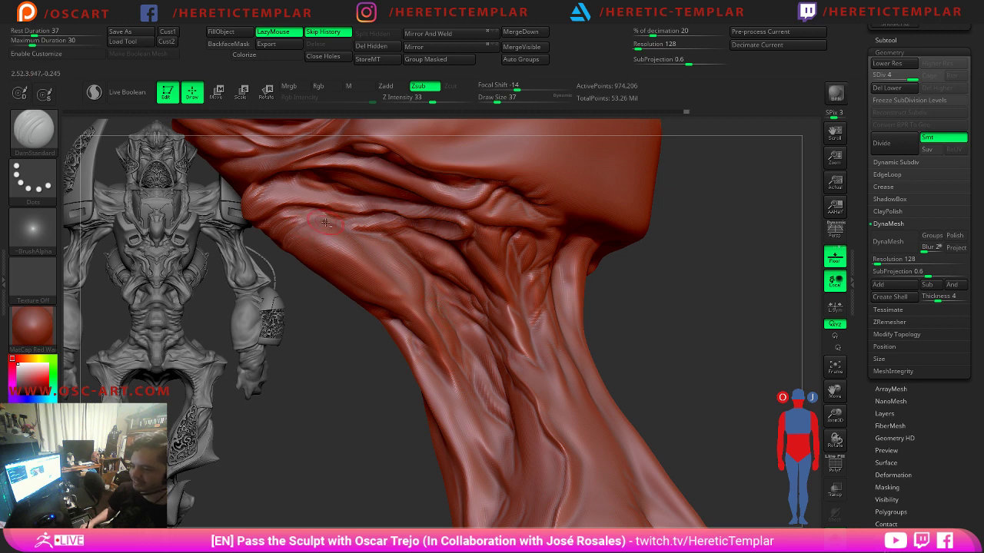
drag(326, 224, 404, 237)
Smooth the lower outer edge of the rounded bulge at the elbow.
mouse_move(667, 310)
mouse_down()
mouse_move(657, 311)
mouse_move(664, 279)
mouse_move(681, 254)
mouse_move(651, 231)
mouse_move(797, 347)
mouse_move(593, 197)
mouse_move(648, 266)
mouse_up()
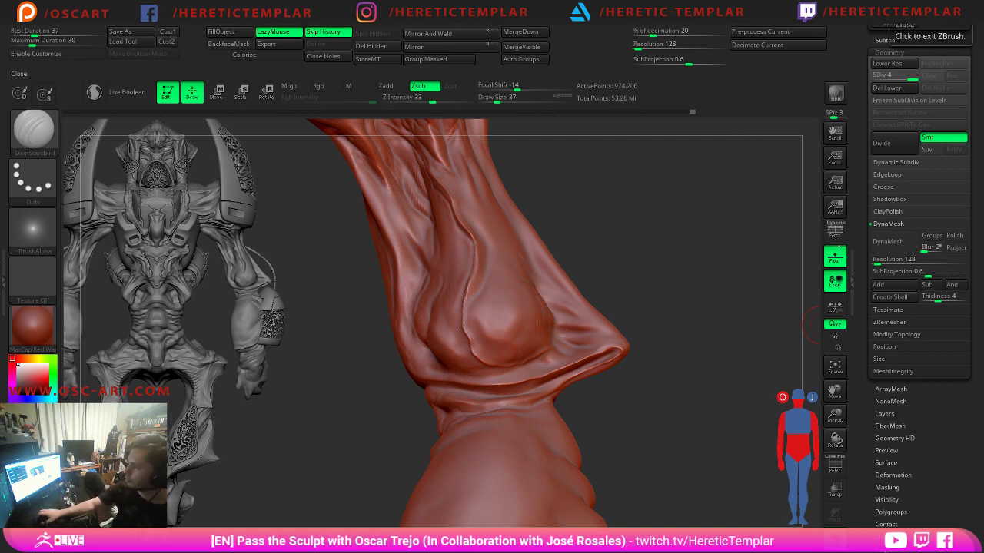
mouse_move(628, 252)
mouse_down()
mouse_move(637, 223)
mouse_move(632, 285)
mouse_up()
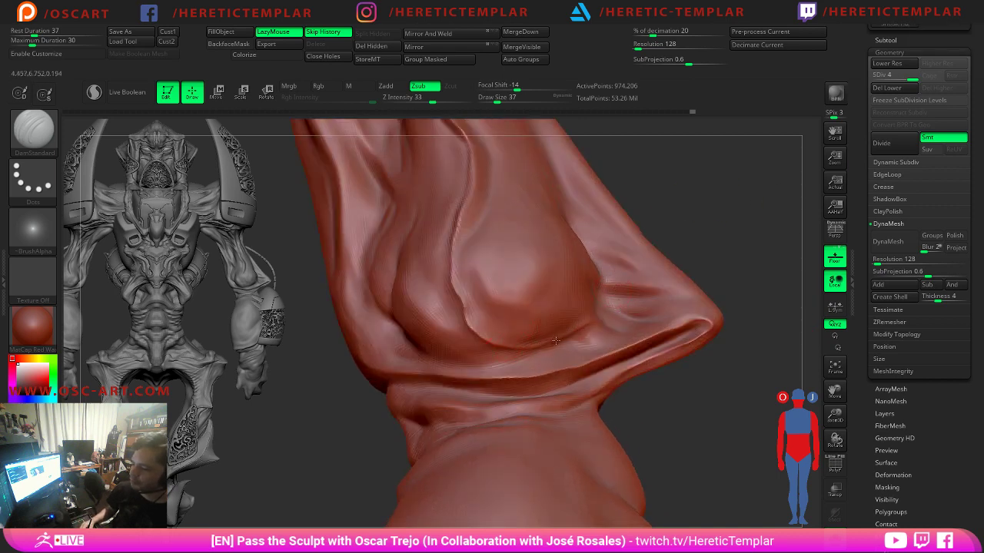
mouse_move(727, 245)
shift+mouse_down()
mouse_move(684, 241)
mouse_move(568, 315)
shift+mouse_up()
drag(652, 289, 679, 298)
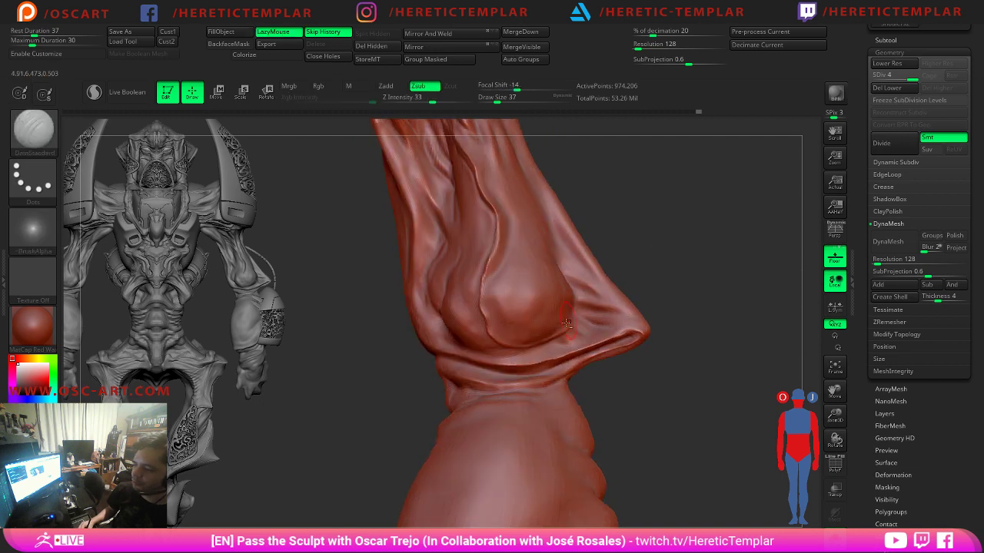
shift+drag(558, 324, 538, 336)
drag(637, 298, 676, 308)
Set the draw size to 49 and carve a crease from the elbow bulge toward the pointed elbow tip.
key(s)
mouse_move(562, 352)
mouse_down()
mouse_move(595, 323)
mouse_move(576, 331)
mouse_move(618, 333)
mouse_up()
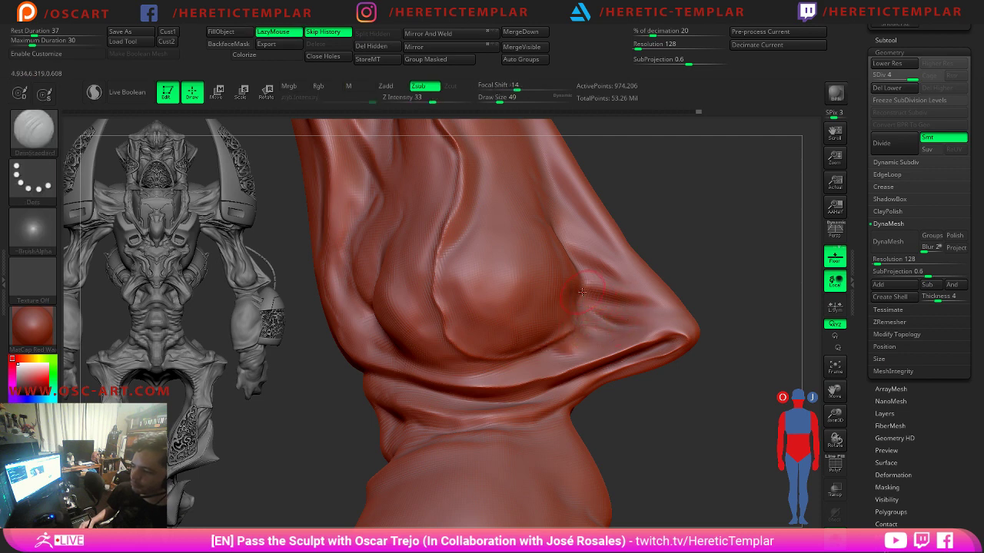
drag(585, 294, 689, 316)
Set the draw size to 33, carve creases along the skin folds beneath the elbow bulge, and smooth the surface above them.
key(s)
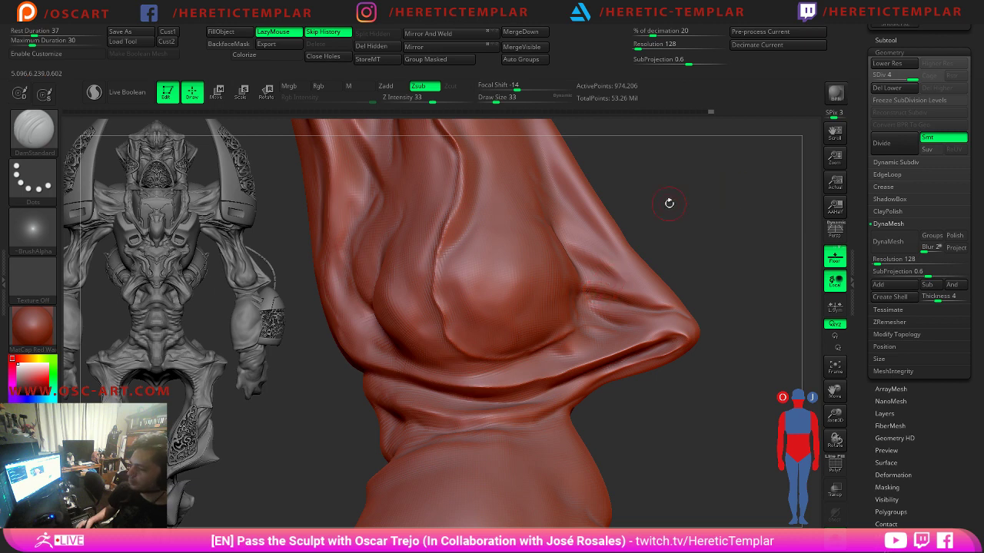
mouse_move(678, 371)
mouse_down()
mouse_move(690, 378)
mouse_move(652, 350)
mouse_up()
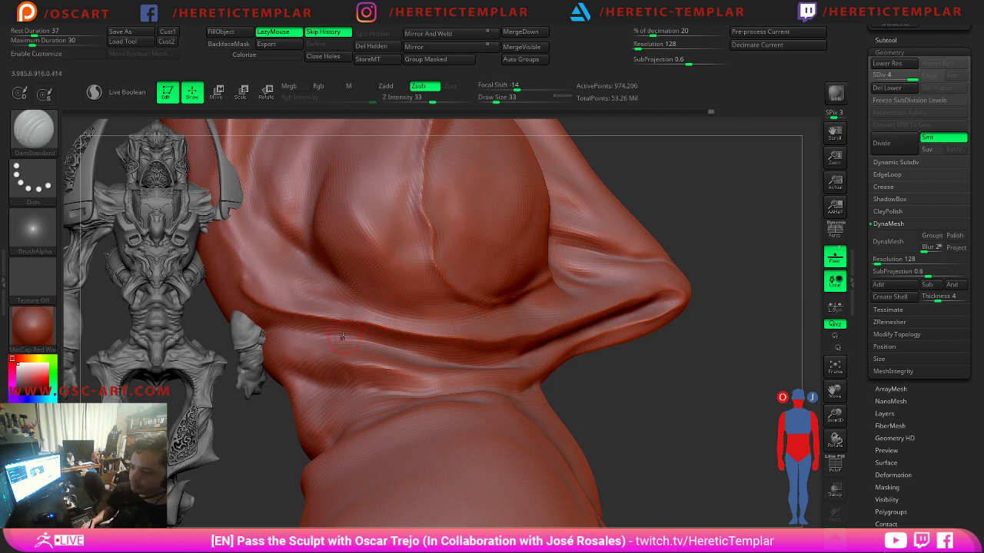
mouse_move(276, 331)
mouse_down()
mouse_move(462, 361)
mouse_move(444, 366)
mouse_move(425, 354)
mouse_up()
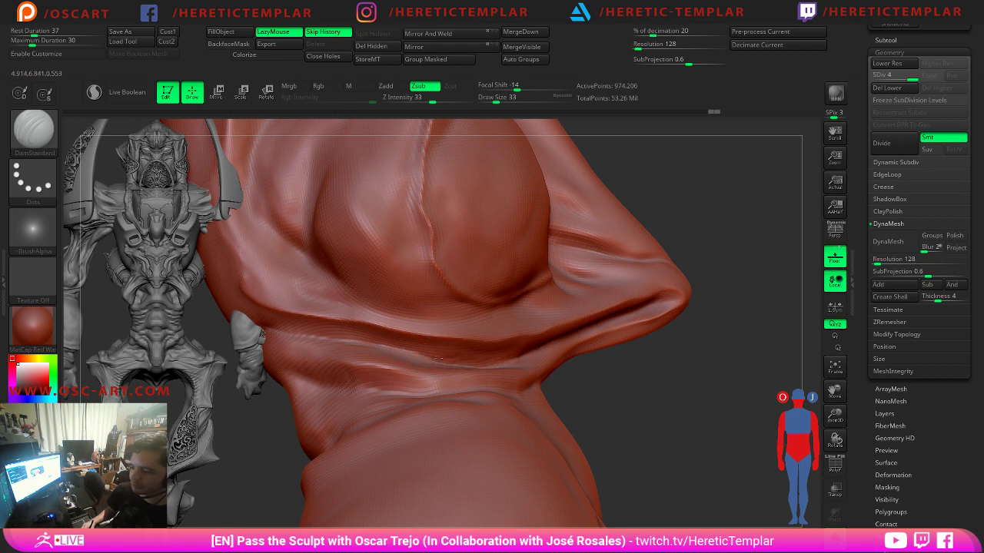
drag(392, 346, 277, 327)
mouse_move(658, 361)
mouse_down()
mouse_move(649, 370)
mouse_move(595, 325)
mouse_move(630, 328)
mouse_up()
shift+drag(378, 306, 380, 311)
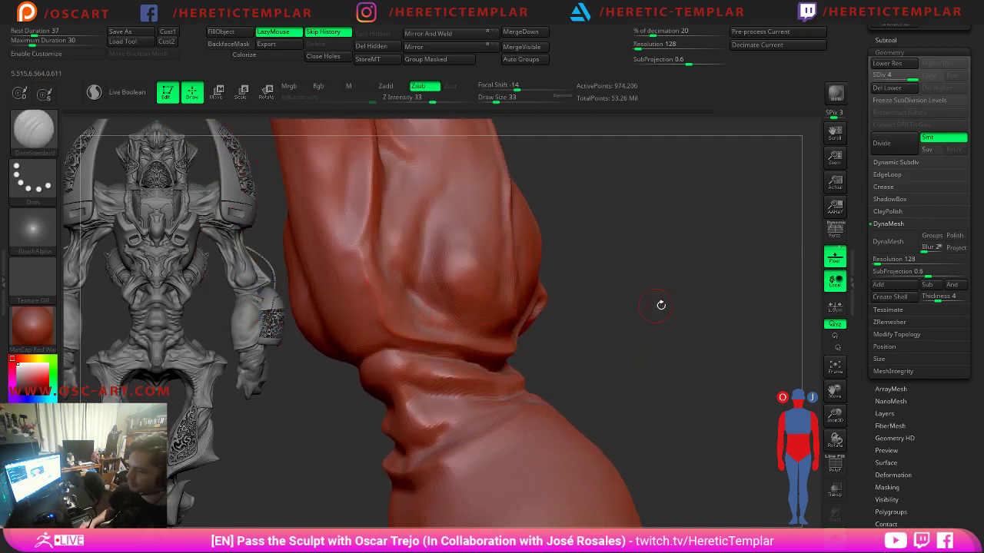
drag(661, 305, 461, 284)
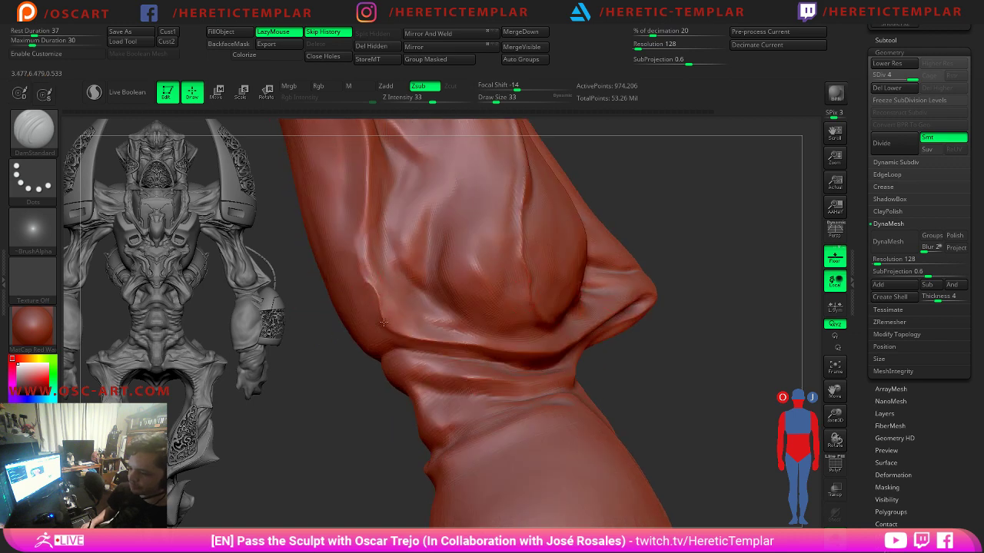
drag(384, 323, 417, 335)
Compare the arms' wireframe and forms at subdivision levels 1 and 4, ending at level 4 without the wireframe.
key(Tab)
mouse_move(683, 369)
alt+mouse_down()
mouse_move(592, 264)
mouse_move(608, 254)
mouse_move(583, 230)
mouse_move(655, 294)
alt+mouse_up()
key(shift+f)
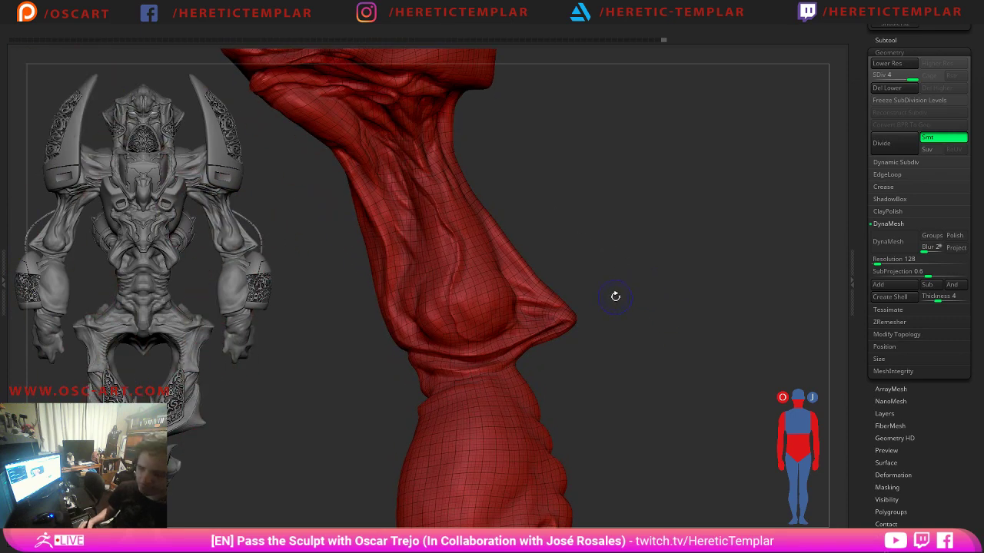
key(shift+d)
key(shift+d)
key(shift+d)
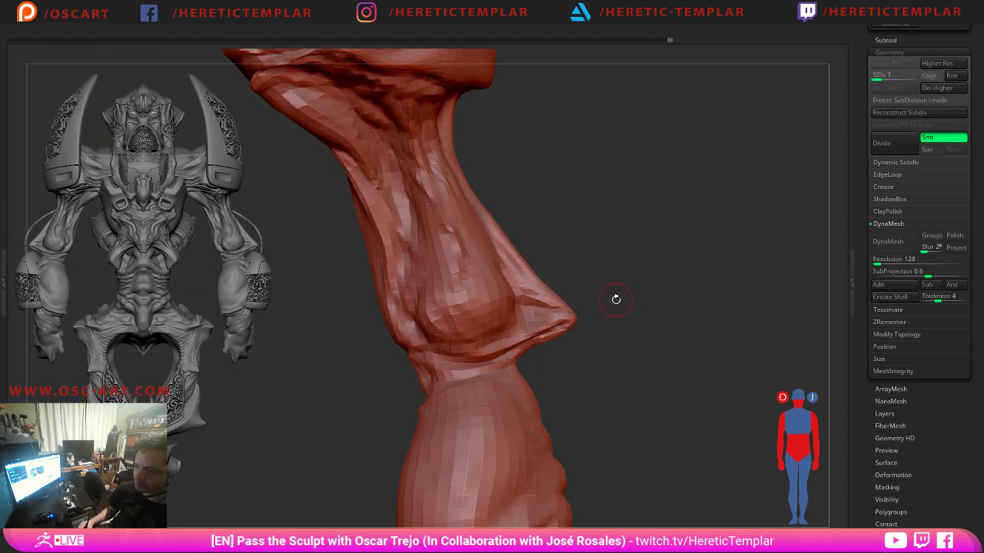
key(d)
key(d)
key(d)
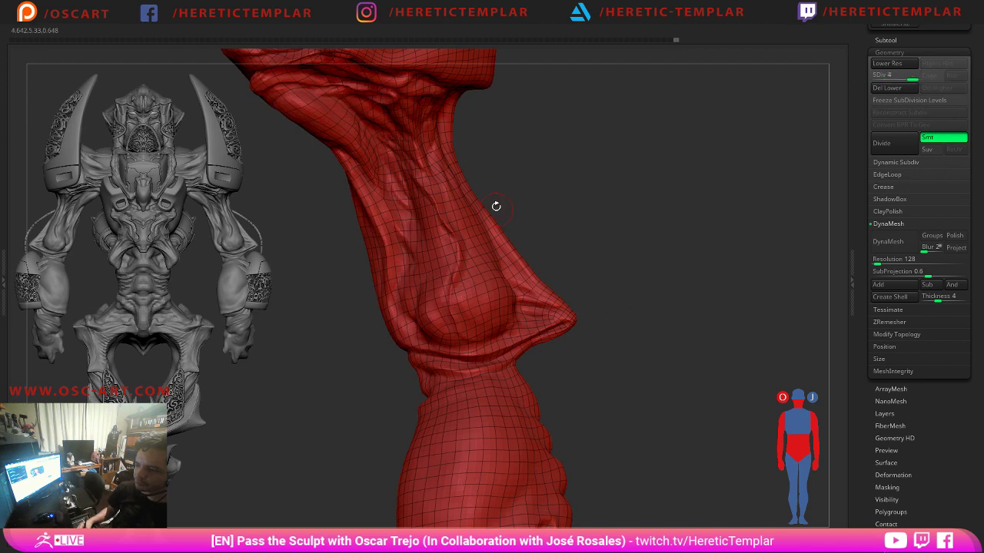
drag(579, 149, 618, 275)
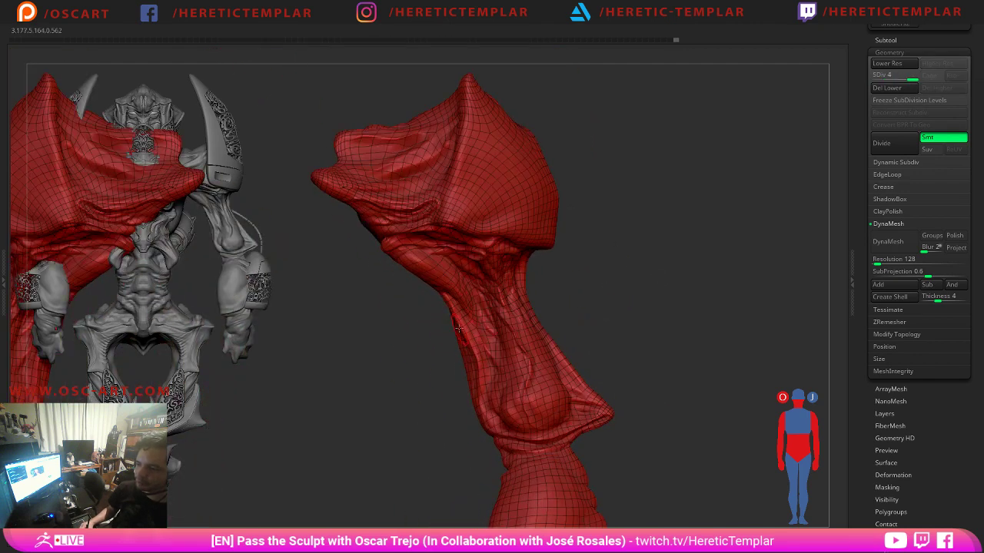
key(shift+f)
Carve the crease along the lower edge of the rounded elbow bulge and set the draw size to 46.
drag(613, 217, 641, 377)
drag(337, 307, 358, 300)
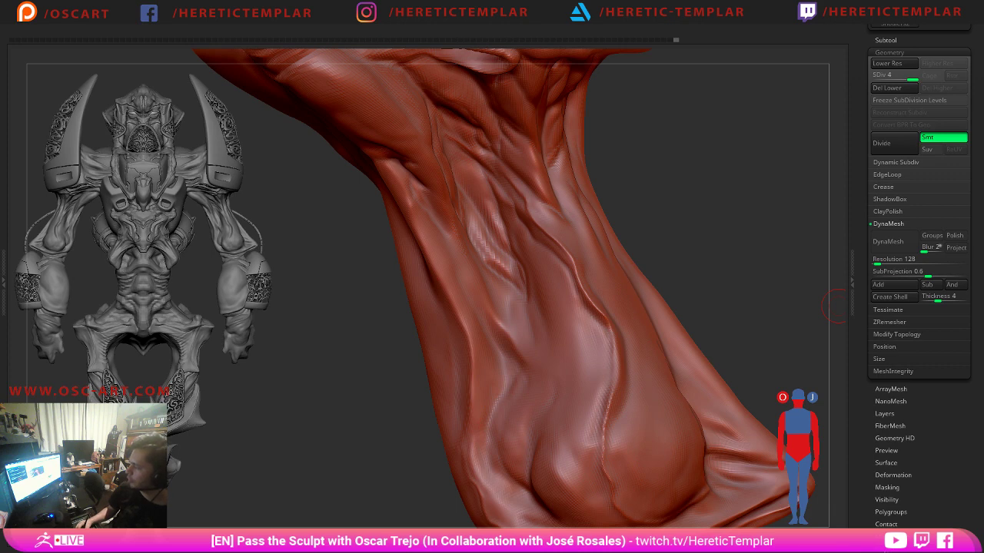
drag(736, 239, 749, 278)
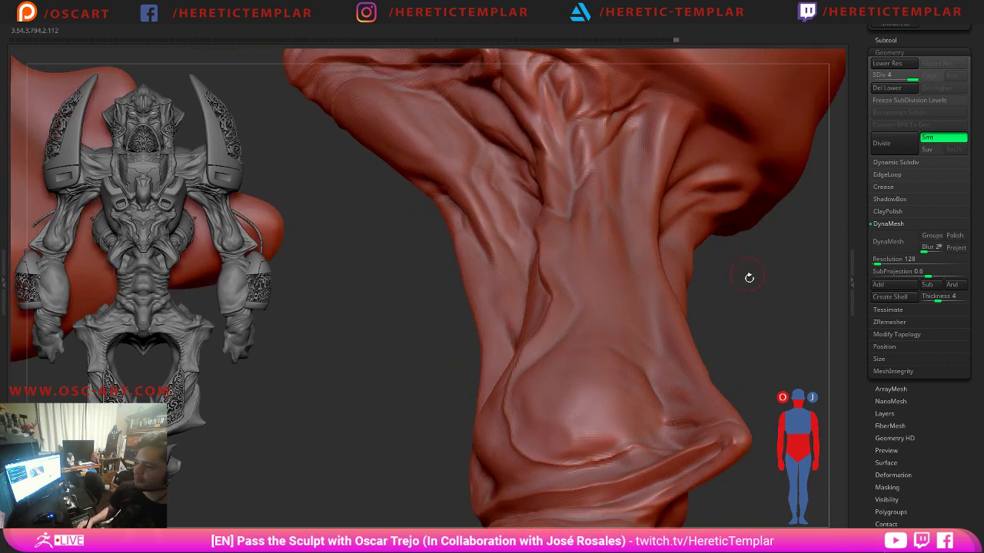
mouse_move(777, 365)
alt+mouse_down()
mouse_move(710, 268)
mouse_move(683, 301)
mouse_move(687, 324)
mouse_move(709, 274)
mouse_move(650, 235)
mouse_move(721, 276)
mouse_move(663, 268)
mouse_move(583, 315)
mouse_move(568, 288)
alt+mouse_up()
drag(520, 334, 583, 311)
key(s)
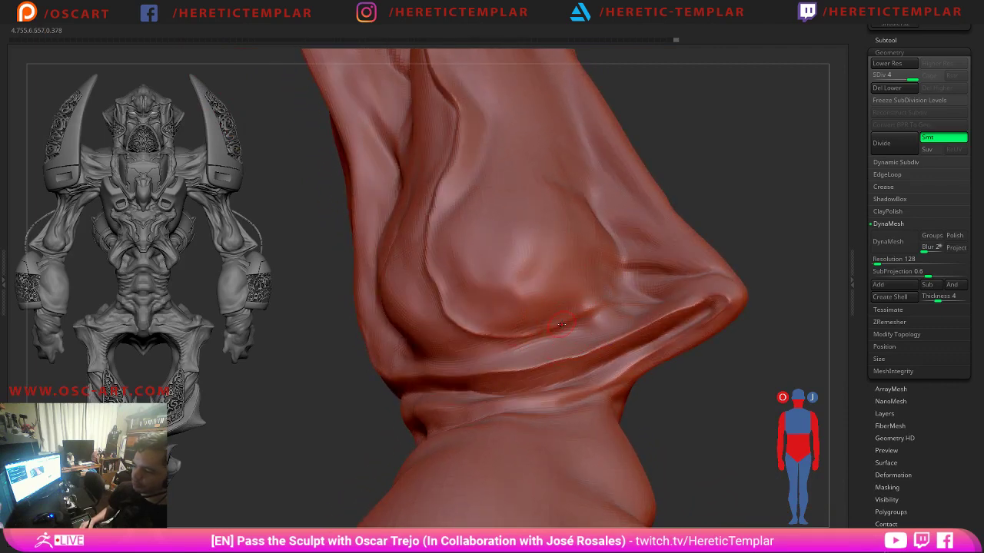
drag(572, 326, 575, 326)
key(Tab)
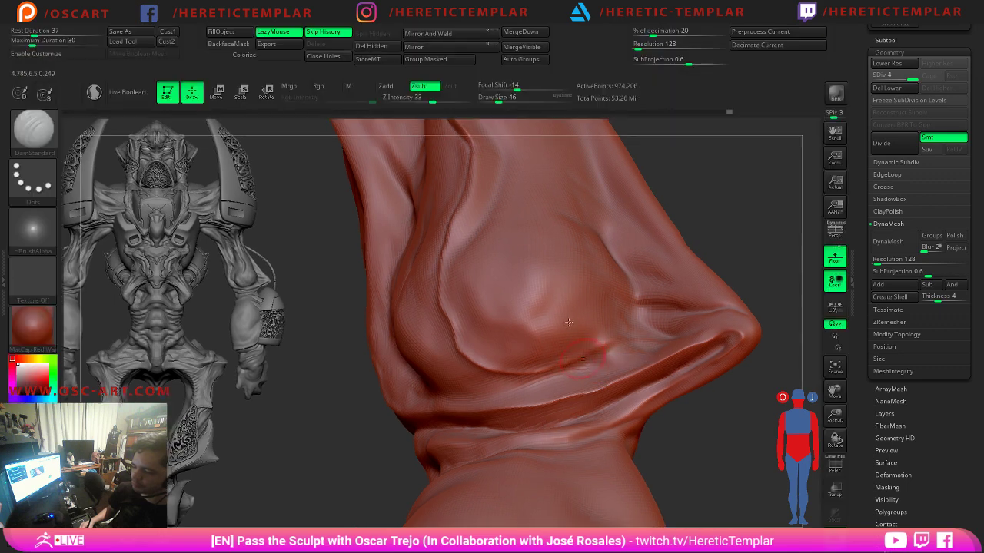
key(Tab)
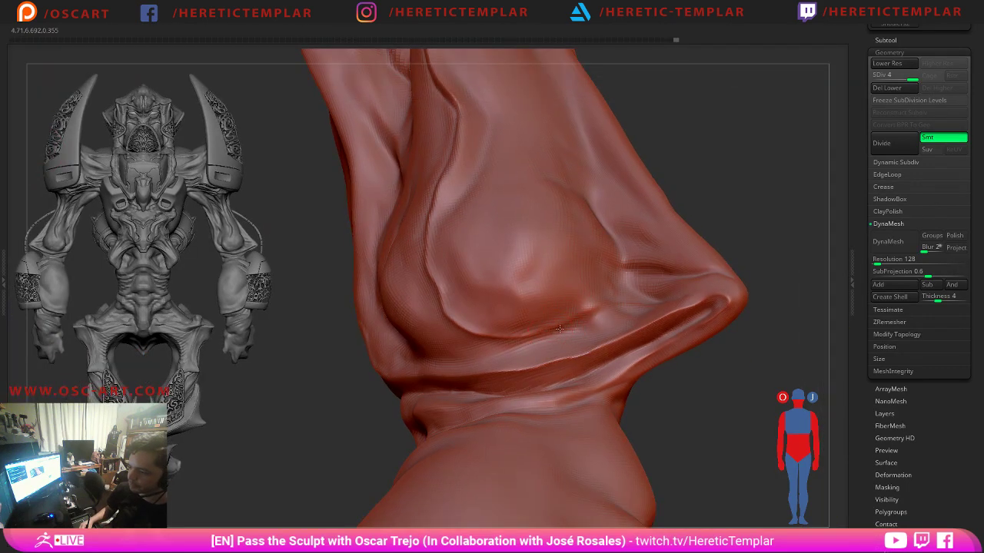
Set the draw size to 25 and sharpen the crease around the elbow bulge's lower edge and outer corner.
drag(587, 315, 620, 292)
key(s)
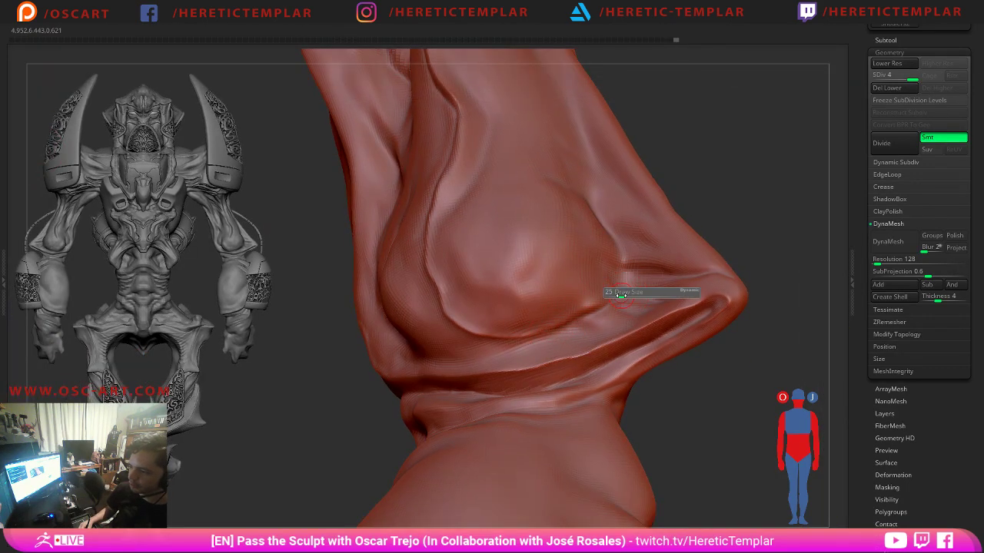
alt+drag(753, 227, 585, 269)
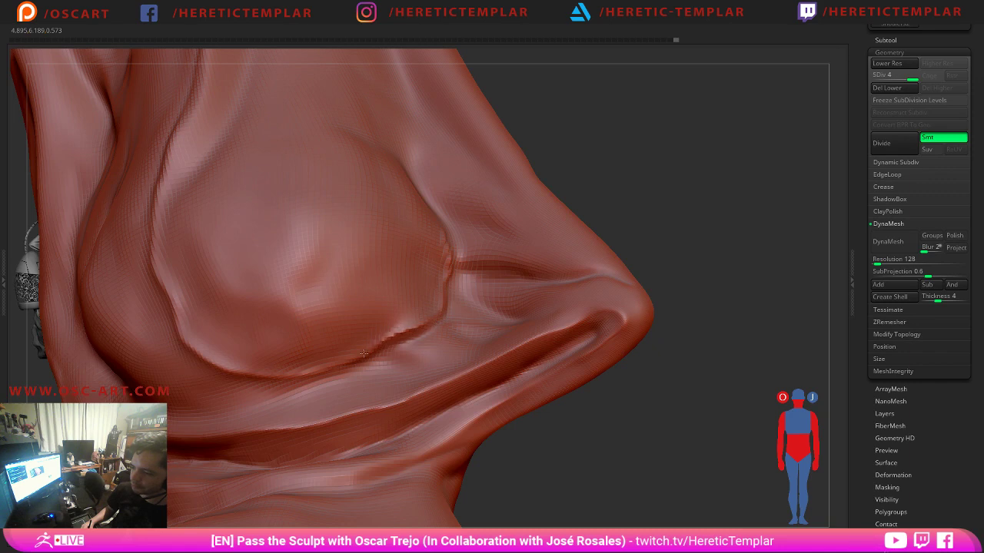
drag(322, 366, 213, 365)
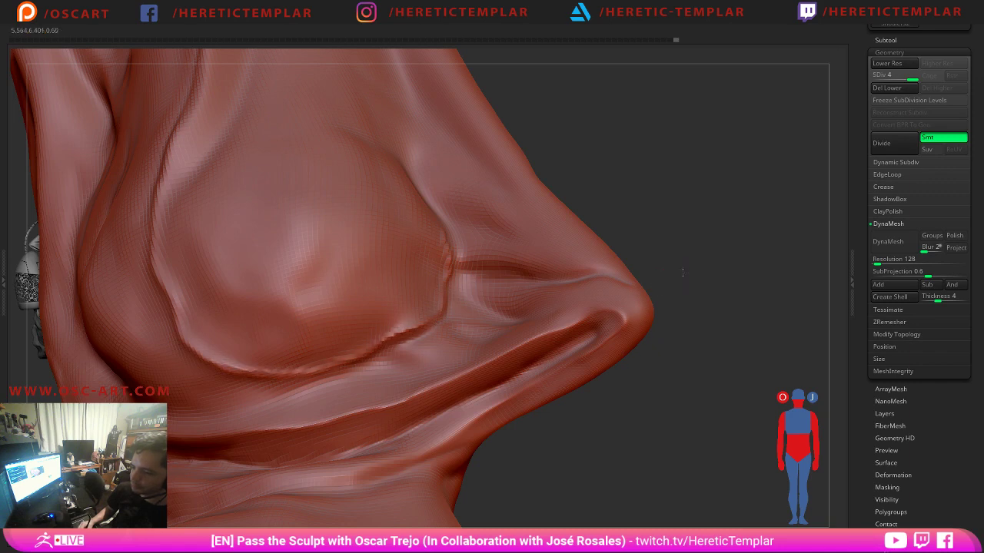
mouse_move(681, 269)
alt+mouse_down()
mouse_move(624, 256)
mouse_move(624, 212)
mouse_move(641, 189)
mouse_move(693, 321)
mouse_move(670, 319)
mouse_move(693, 367)
alt+mouse_up()
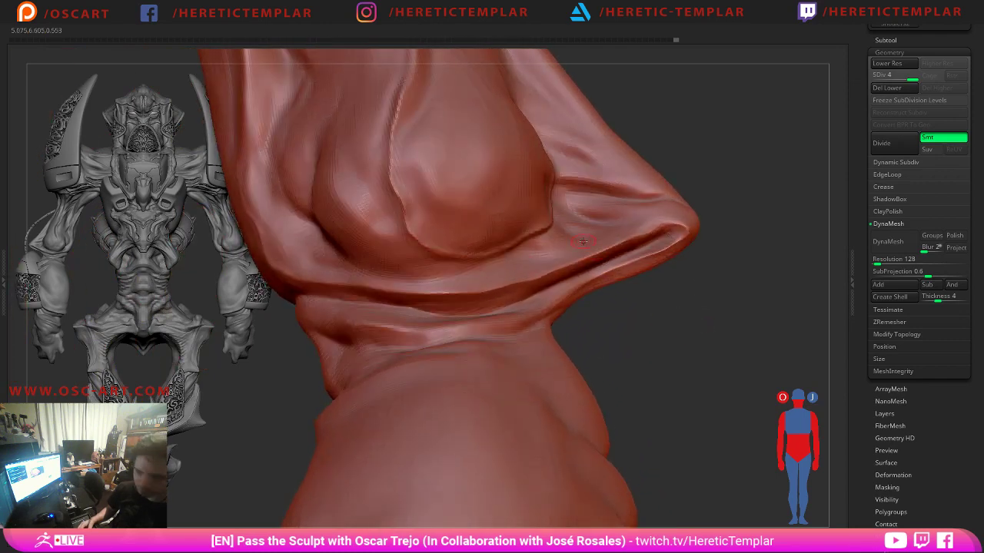
Switch to the Move brush, lower the arms to subdivision level 3, and set the draw size to 71 for the elbow fold.
key(s)
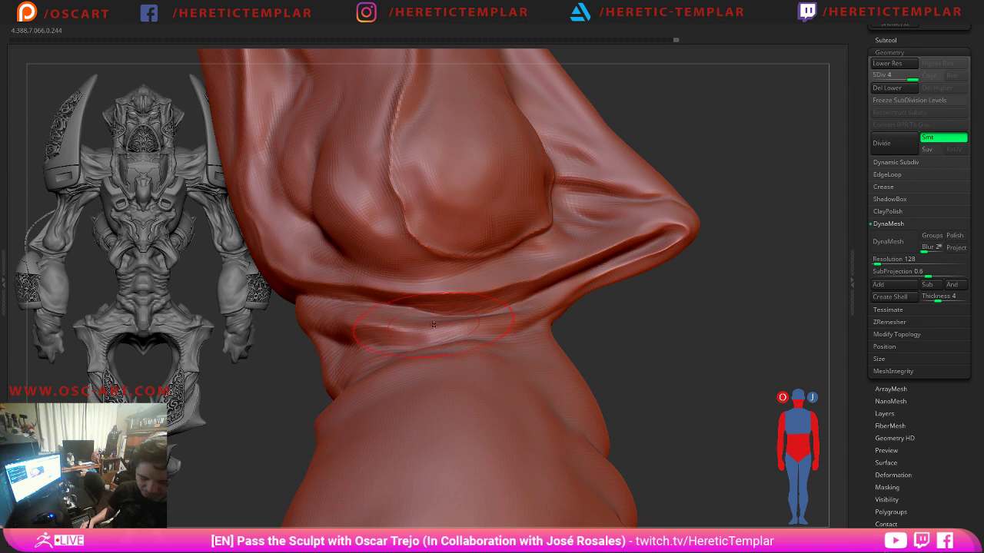
key(b)
key(m)
key(v)
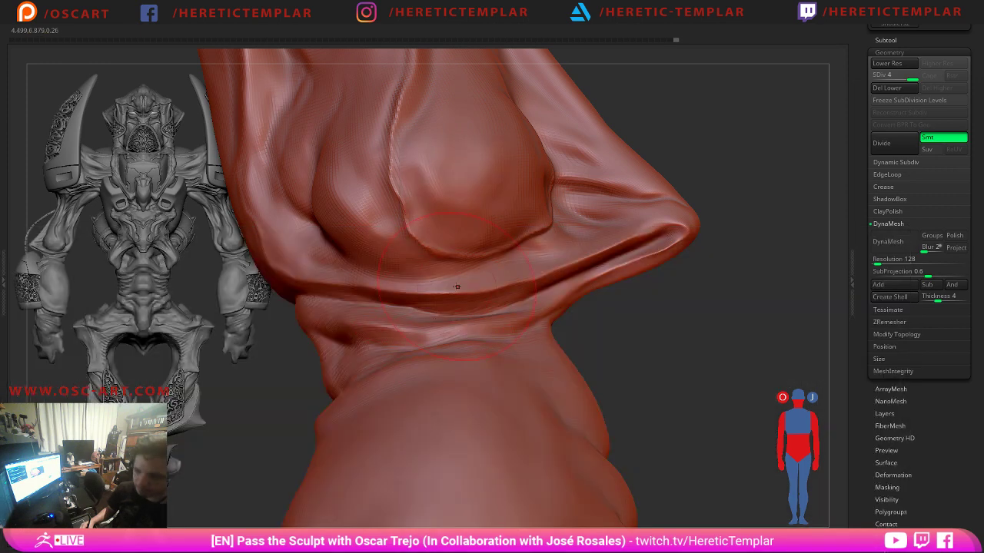
key(Tab)
key(s)
mouse_move(427, 340)
mouse_down()
mouse_move(359, 339)
mouse_move(375, 332)
mouse_up()
key(shift+d)
key(s)
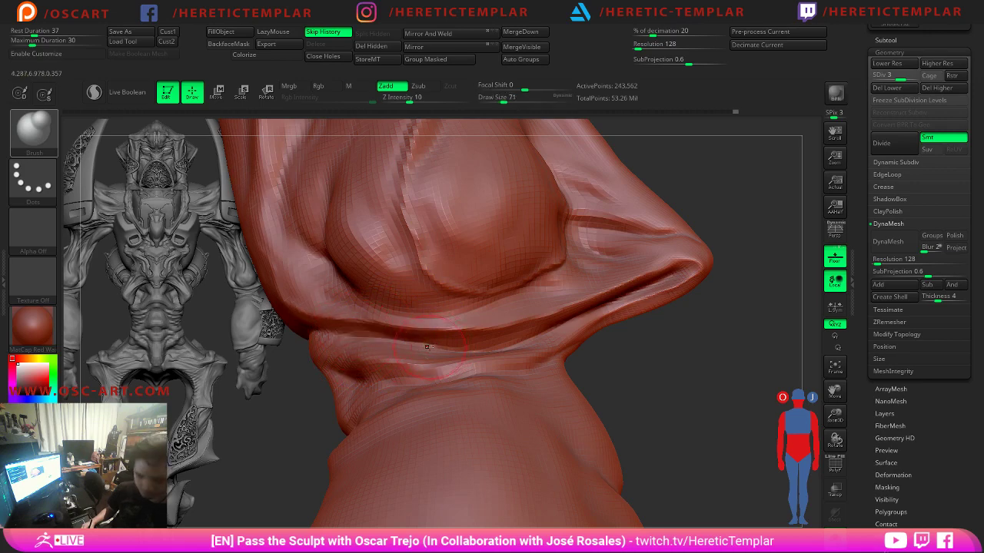
Tighten the crease under the elbow's skin fold with the Pinch brush and set the draw size to 80.
key(b)
key(p)
key(i)
key(s)
drag(371, 335, 398, 337)
mouse_move(459, 345)
mouse_down()
mouse_move(461, 332)
mouse_move(529, 338)
mouse_up()
key(s)
key(s)
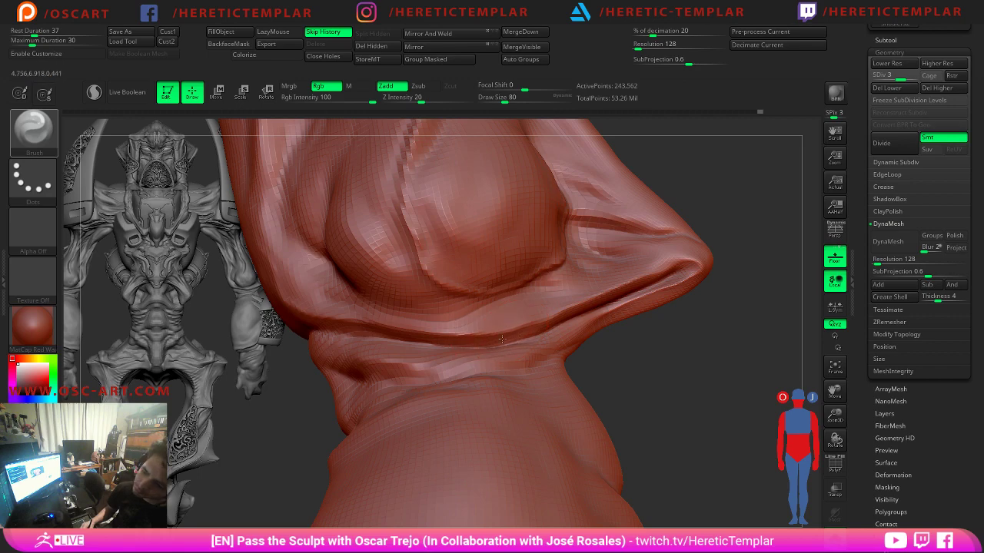
Set the draw size to 94, reshape the fold beneath the elbow, and return to subdivision level 4.
key(b)
key(c)
key(t)
key(s)
click(375, 341)
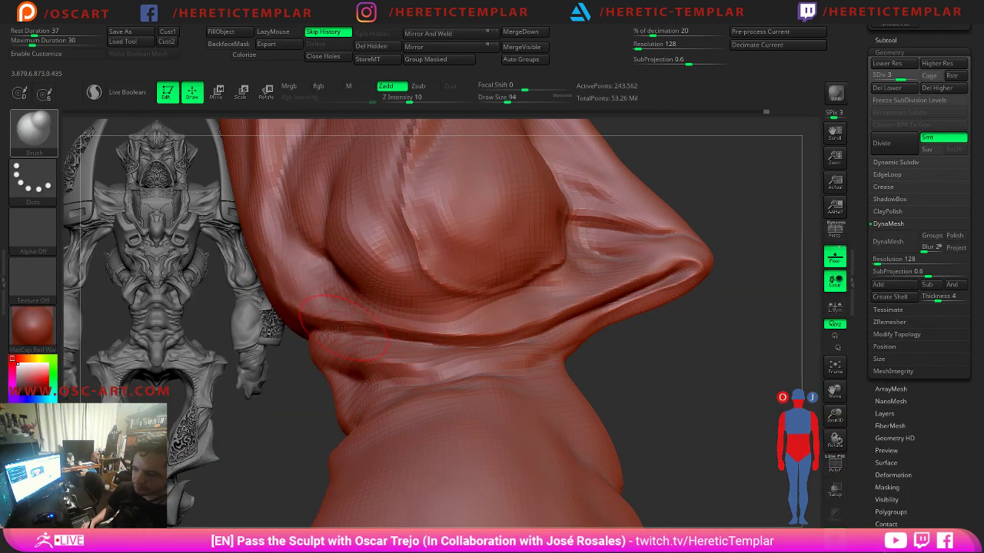
drag(304, 324, 458, 345)
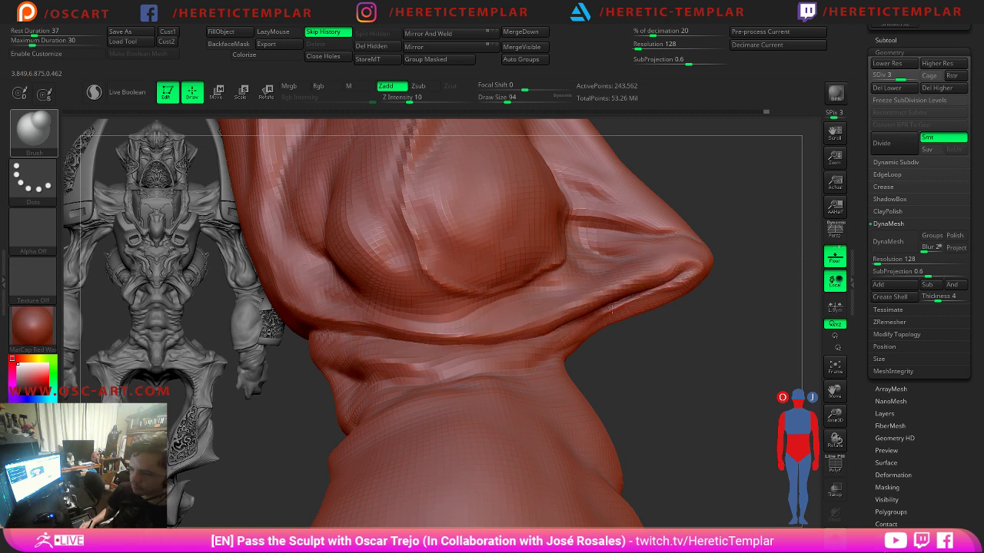
key(d)
shift+drag(625, 292, 681, 271)
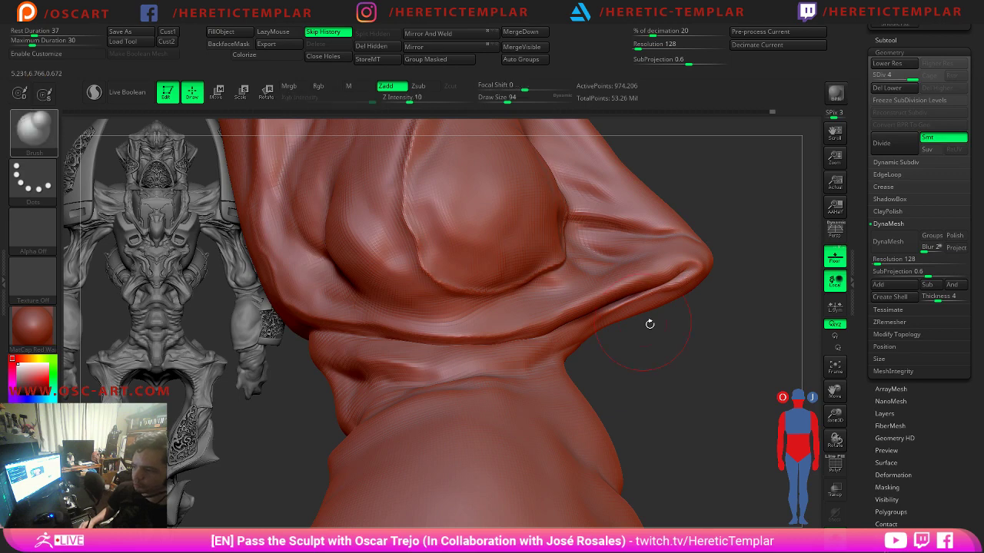
Set the draw size to 83 and adjust the lower edge of the skin fold beneath the elbow bulge.
alt+drag(650, 325, 646, 302)
alt+drag(739, 309, 671, 414)
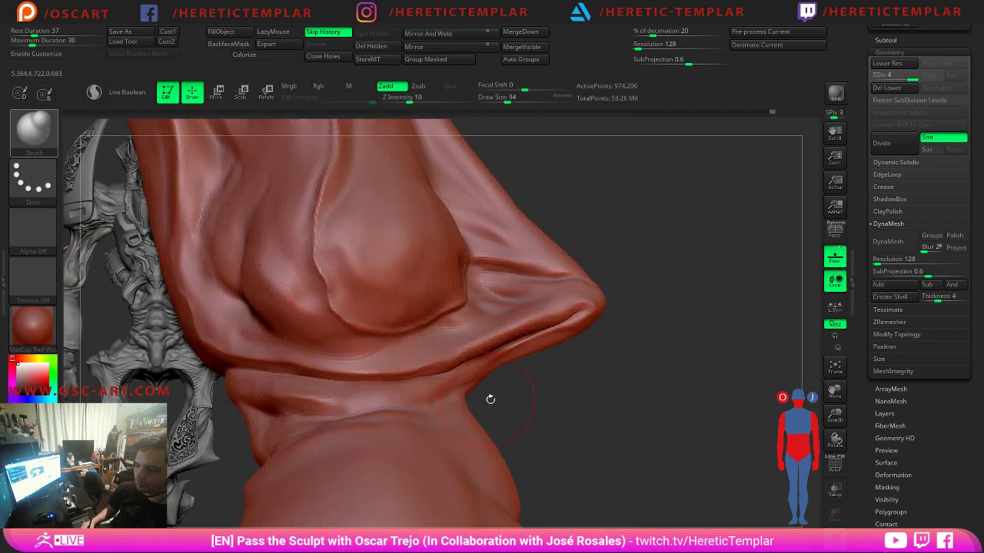
drag(489, 399, 615, 392)
drag(475, 452, 528, 396)
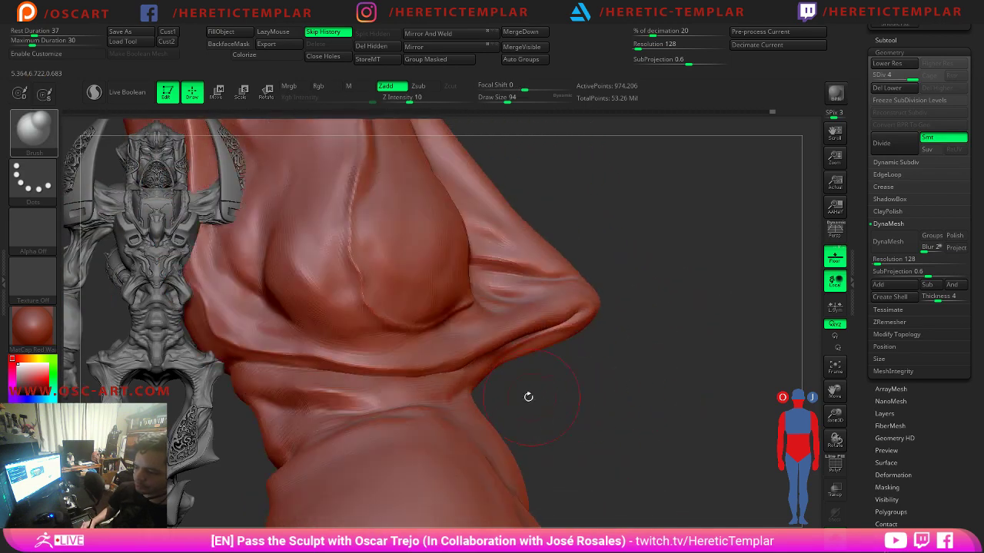
key(s)
click(384, 384)
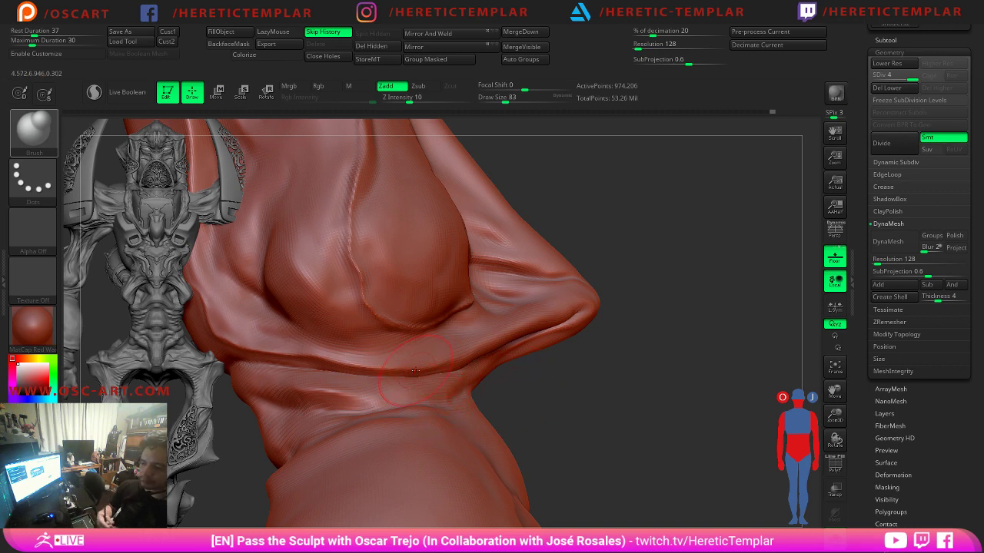
Switch back to the crease-carving brush, set the draw size to 41, and deepen the crease under the inner elbow bulge.
key(s)
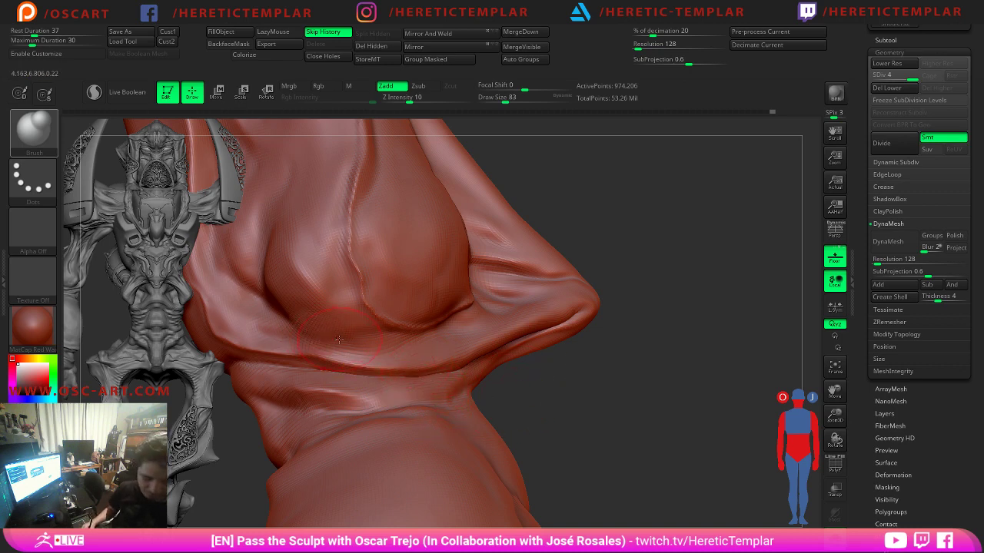
key(1)
key(s)
drag(346, 335, 327, 336)
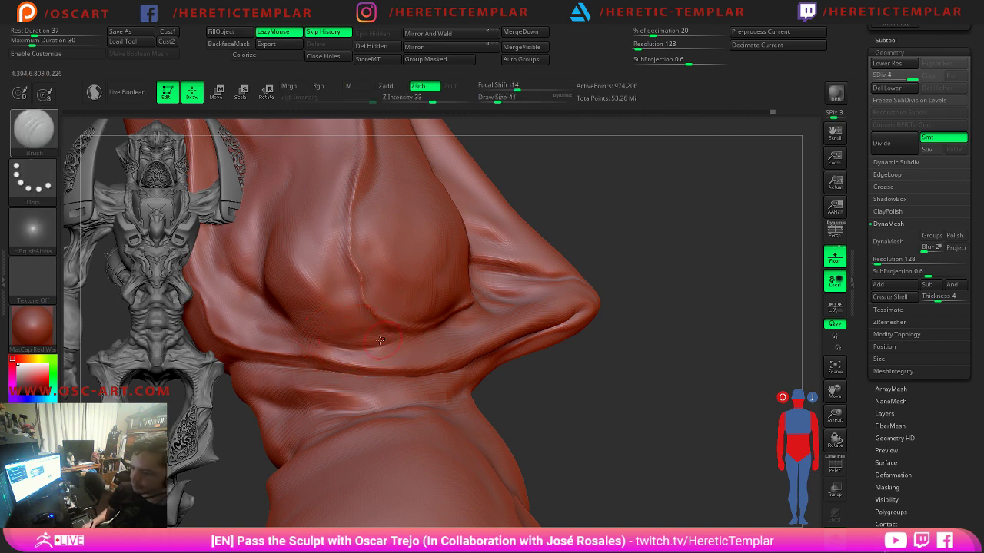
Set the draw size to 39 and carve a crease from the elbow bulge's outer corner toward the pointed elbow tip.
key(ctrl)
drag(490, 394, 445, 390)
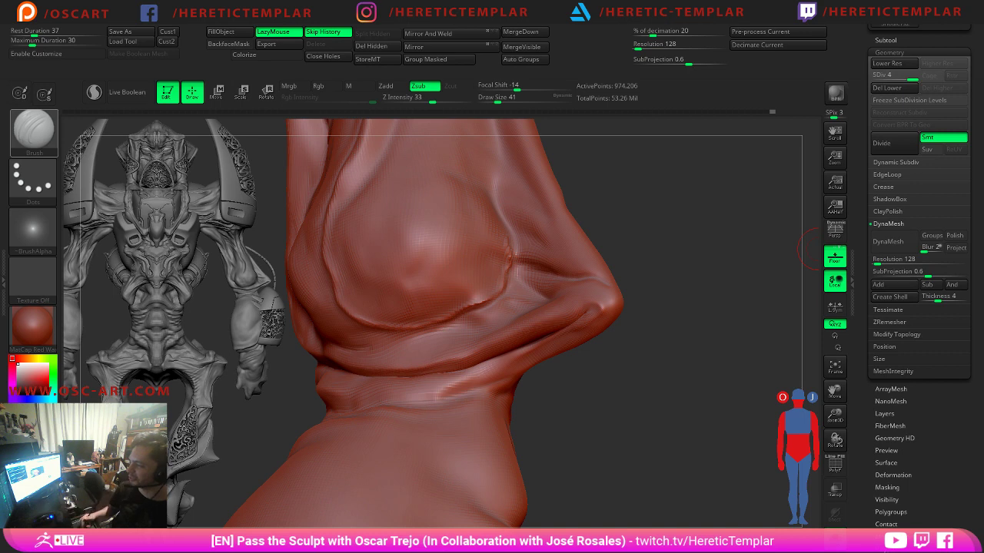
drag(644, 391, 774, 403)
mouse_move(709, 277)
alt+mouse_down()
mouse_move(635, 370)
mouse_move(696, 329)
alt+mouse_up()
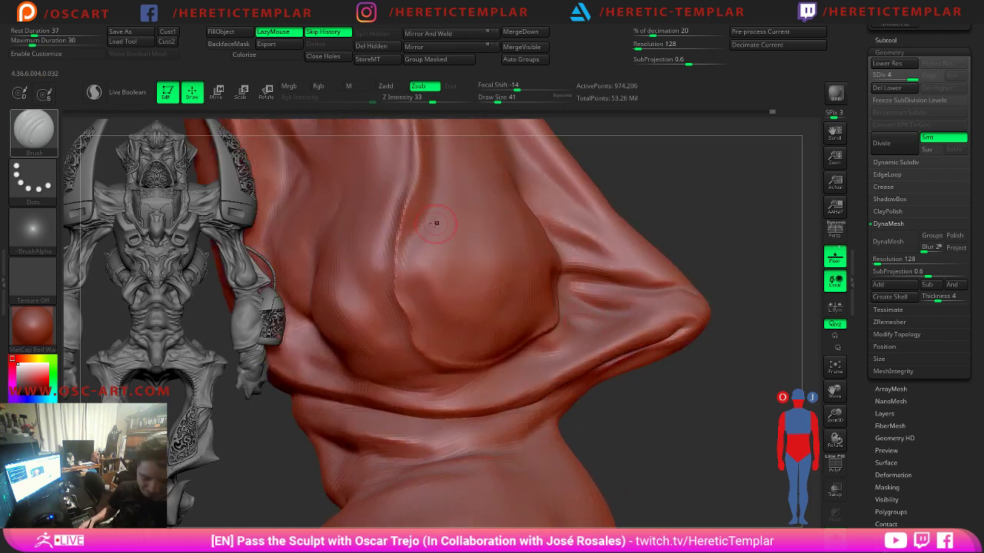
key(s)
drag(556, 341, 553, 340)
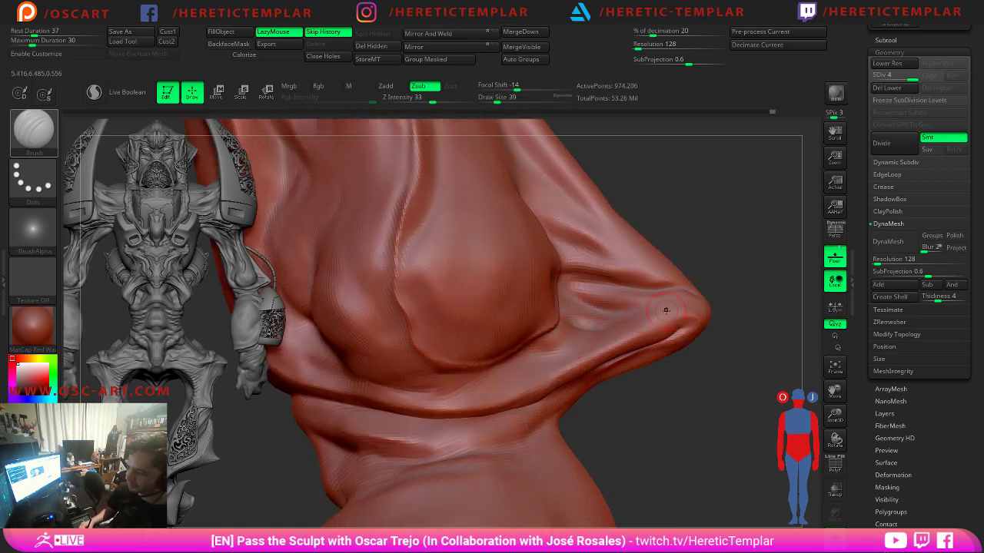
Set the draw size to 62 and smooth the fold near the elbow tip and along its inner end.
key(s)
shift+drag(663, 345, 665, 339)
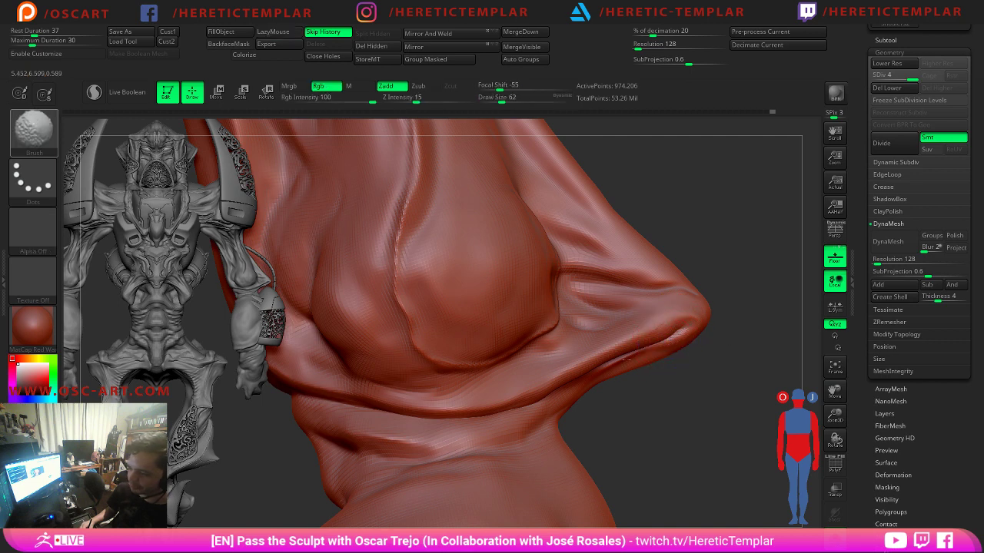
shift+drag(353, 408, 336, 406)
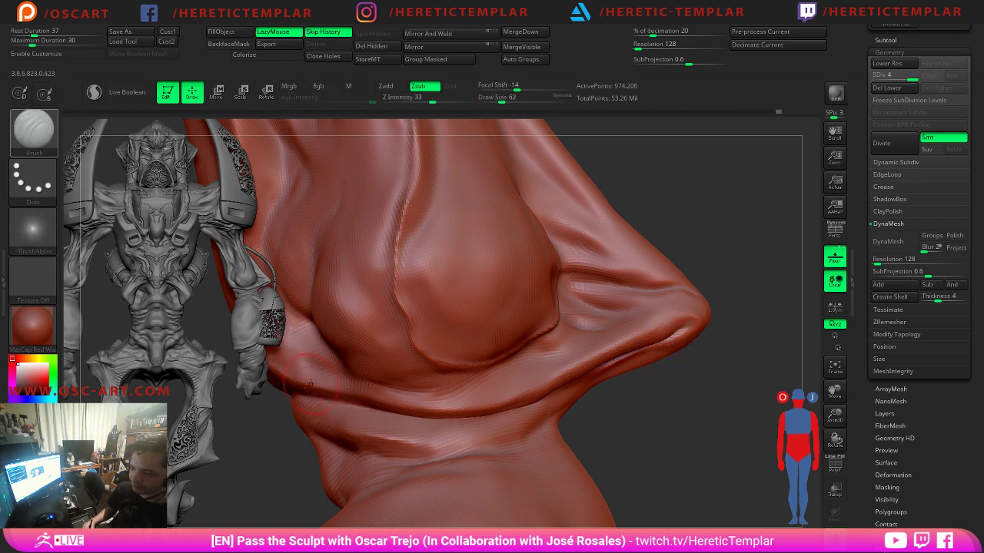
mouse_move(675, 446)
alt+mouse_down()
mouse_move(599, 383)
mouse_move(713, 377)
mouse_move(659, 382)
mouse_move(661, 415)
mouse_move(675, 407)
mouse_move(635, 397)
alt+mouse_up()
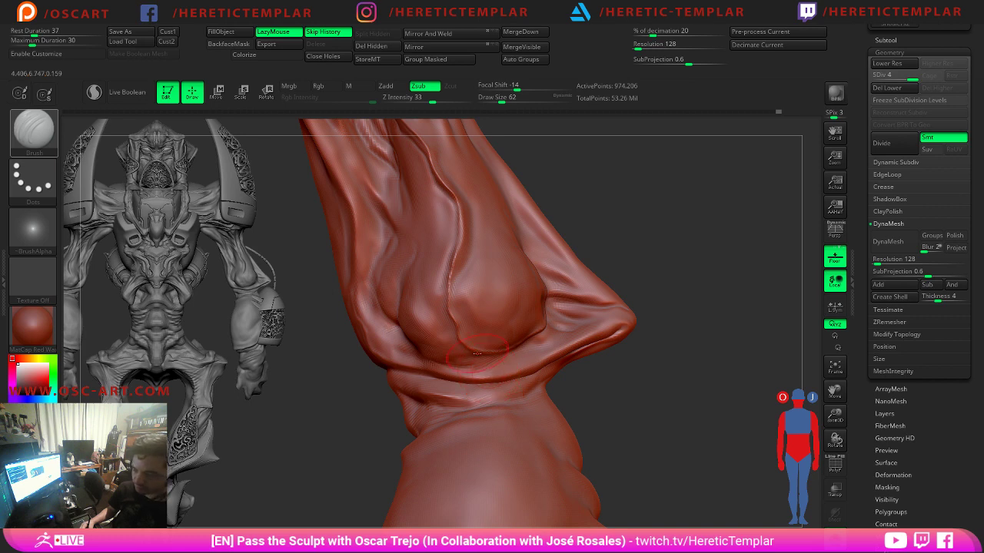
Set the draw size to 46, undo the last crease stroke beneath the elbow bulge, and smooth the surface there.
key(b)
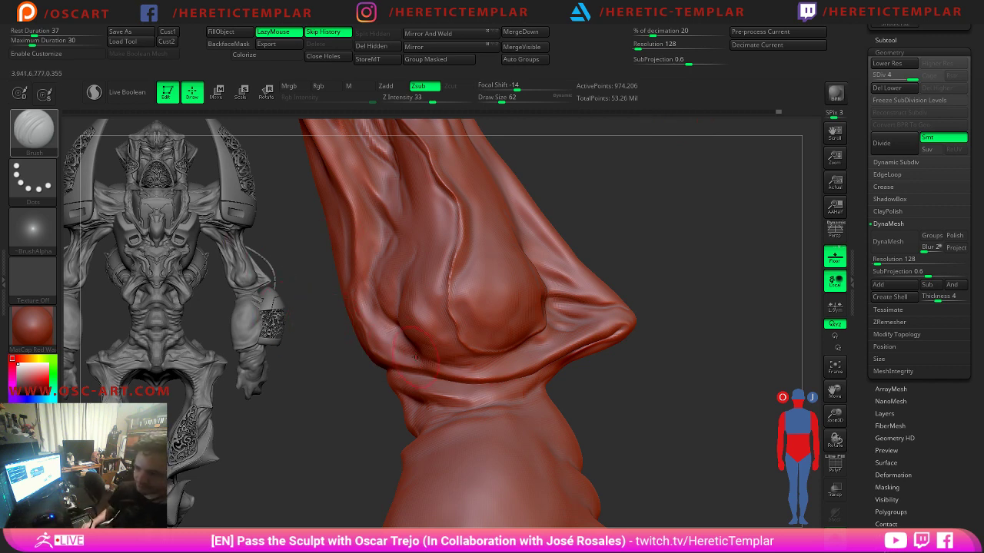
key(s)
drag(419, 364, 413, 365)
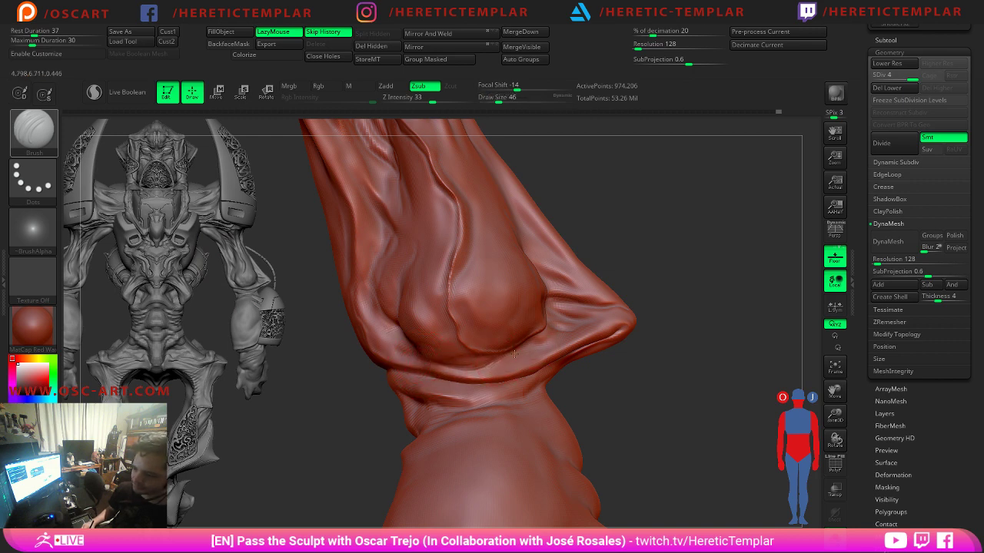
key(ctrl+z)
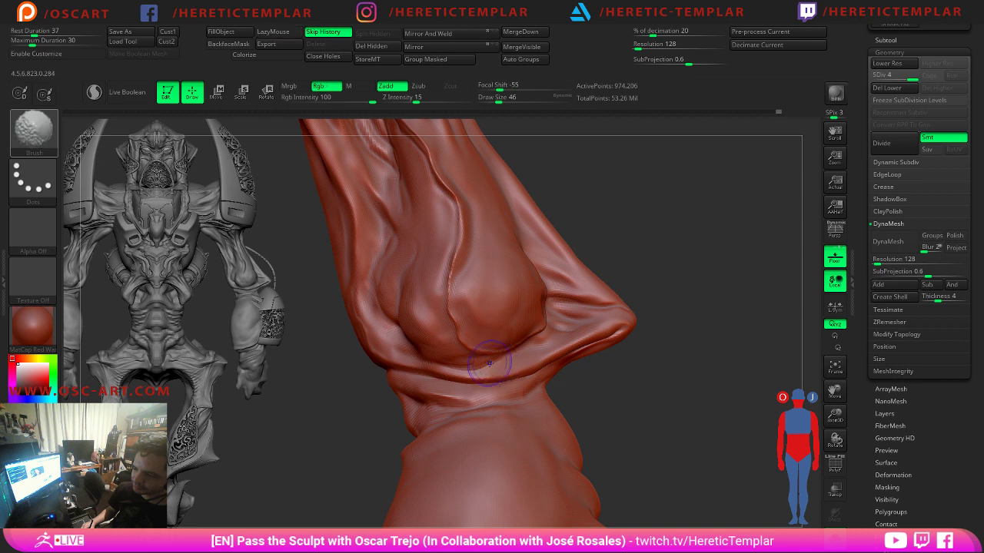
shift+drag(496, 362, 484, 366)
Refine the crease directly beneath the elbow bulge with the DamStandard brush and set the draw size to 41.
key(b)
key(d)
key(s)
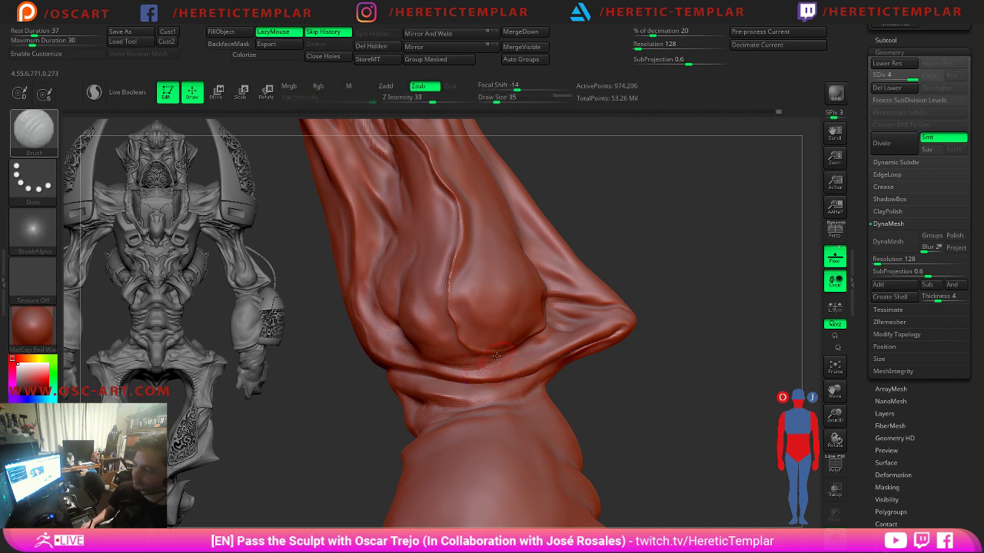
key(s)
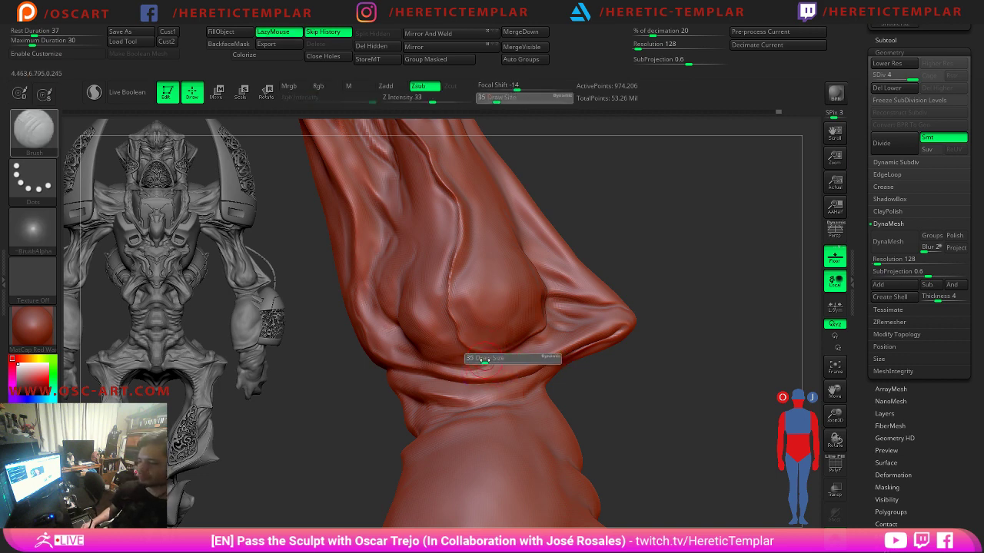
drag(484, 362, 504, 367)
key(s)
click(502, 367)
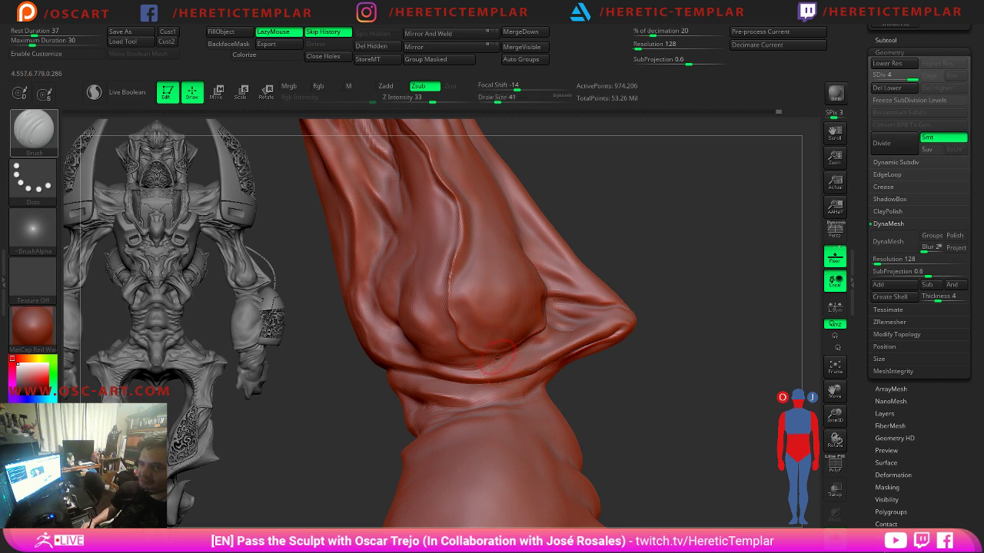
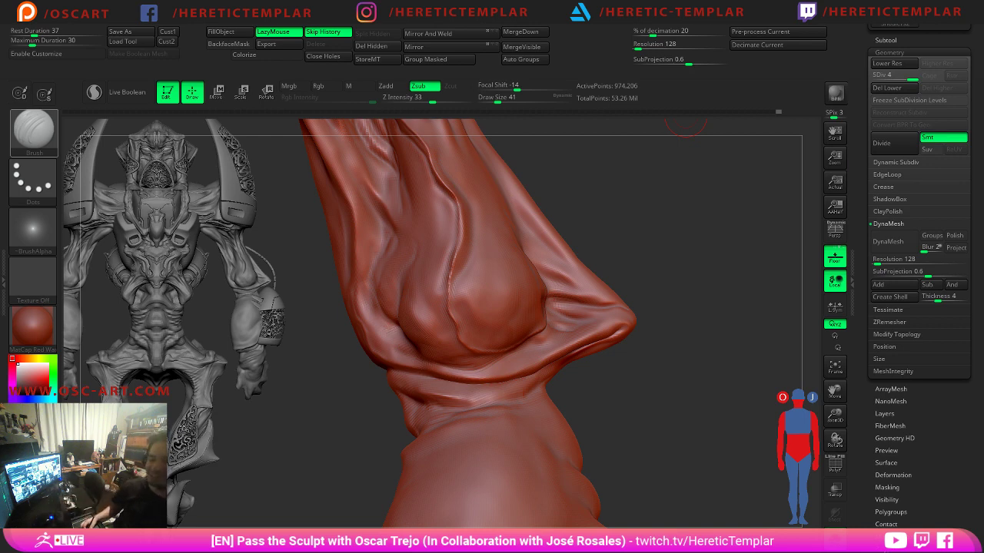
Refine the crease beneath the elbow bulge using draw sizes 27, 46 and 33, and smooth the fold below it.
key(s)
drag(508, 380, 503, 381)
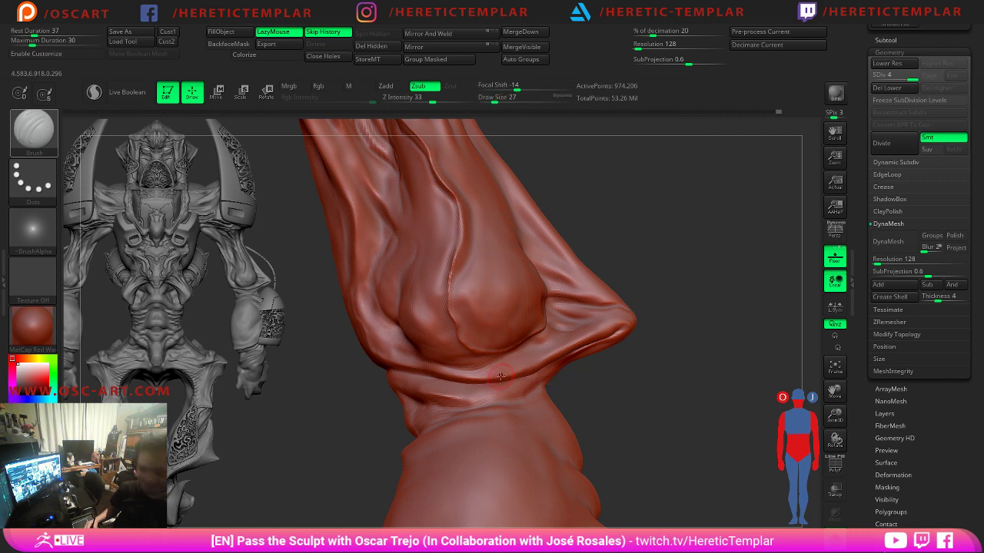
key(s)
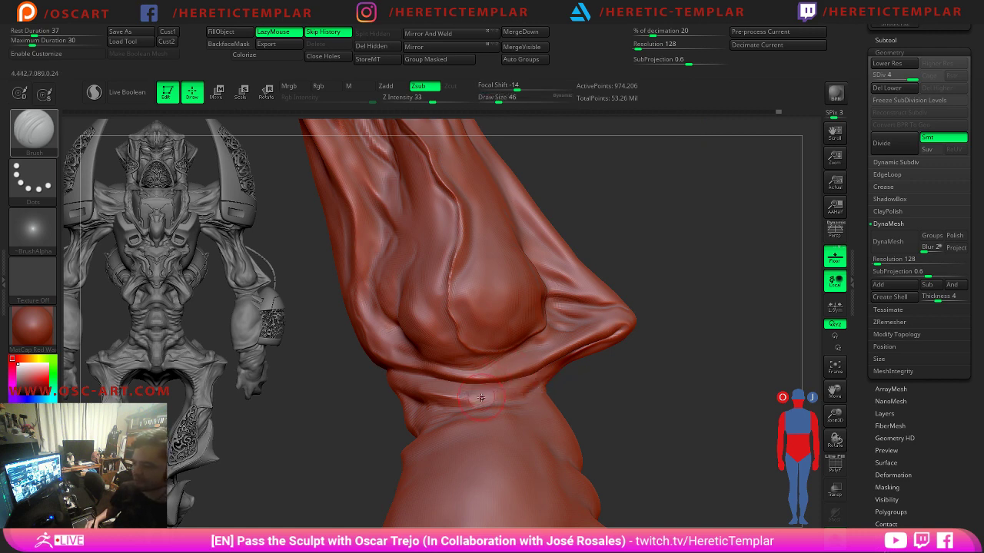
click(477, 400)
drag(600, 381, 569, 375)
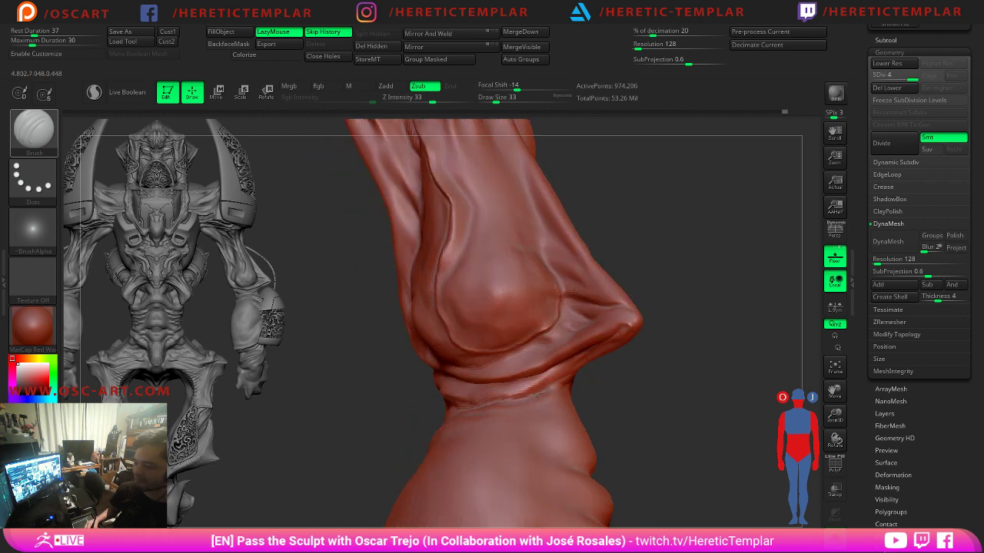
drag(632, 379, 653, 379)
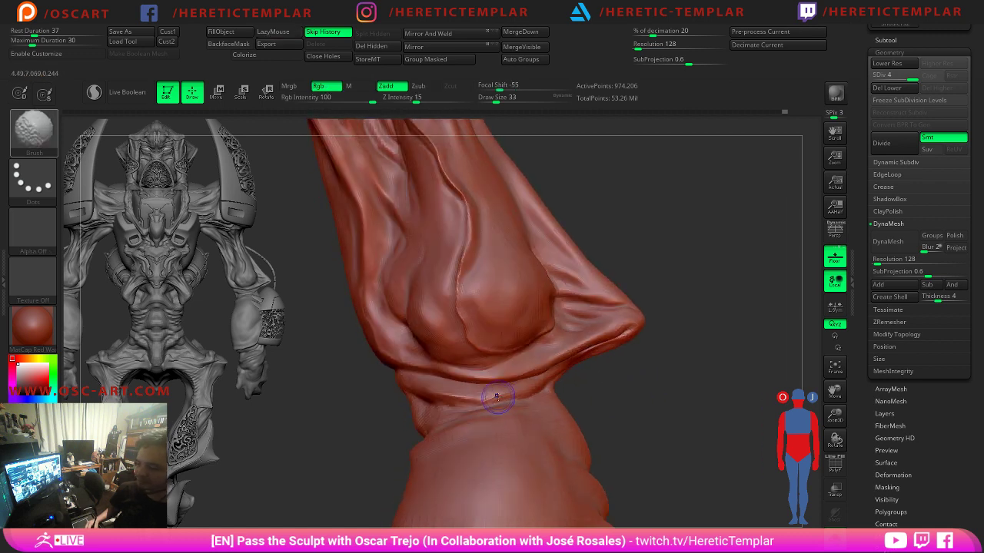
shift+drag(502, 399, 465, 403)
Deepen the skin folds between elbow and forearm with the DamStandard brush at draw size 54, and smooth them at size 41.
key(b)
key(d)
key(s)
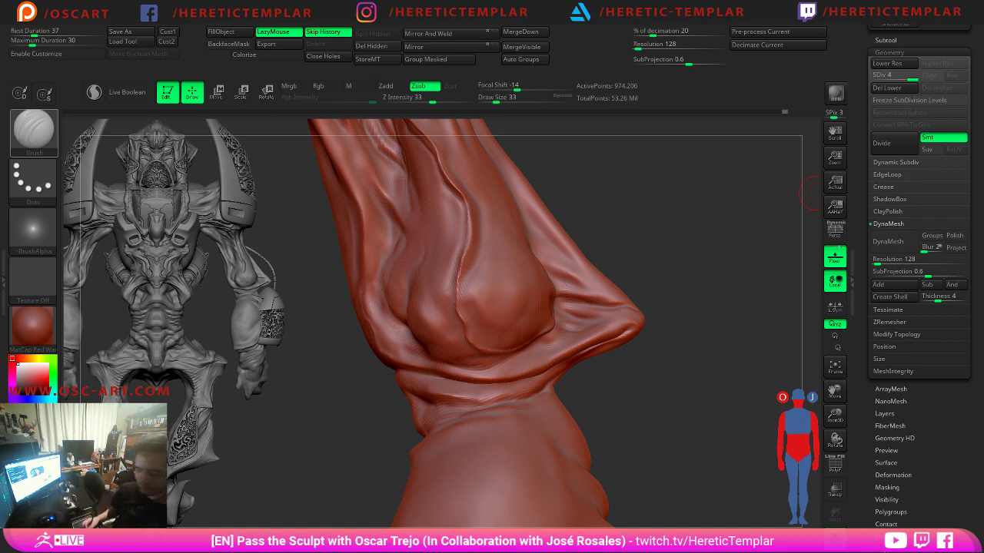
mouse_move(336, 392)
mouse_down()
mouse_move(378, 384)
mouse_move(418, 396)
mouse_up()
key(s)
key(s)
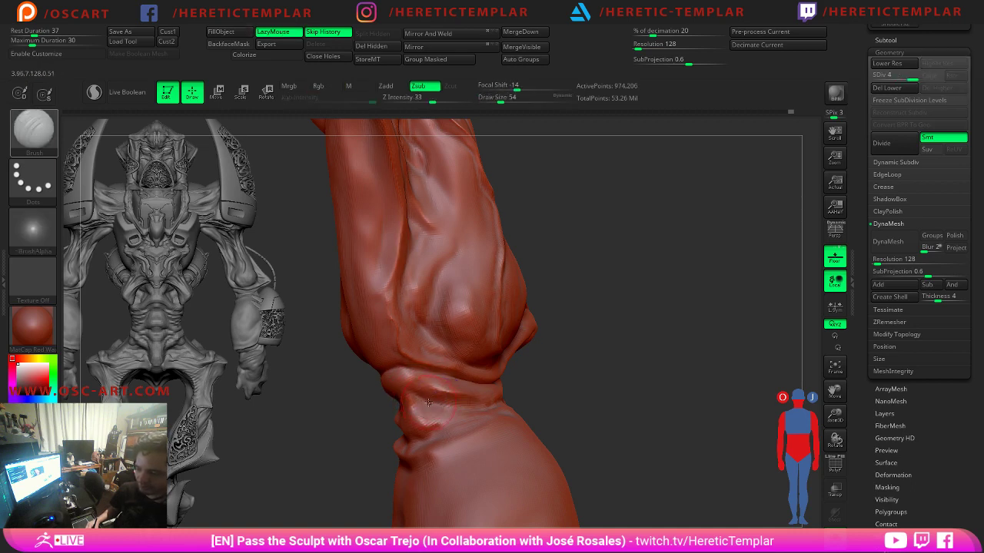
drag(613, 384, 444, 407)
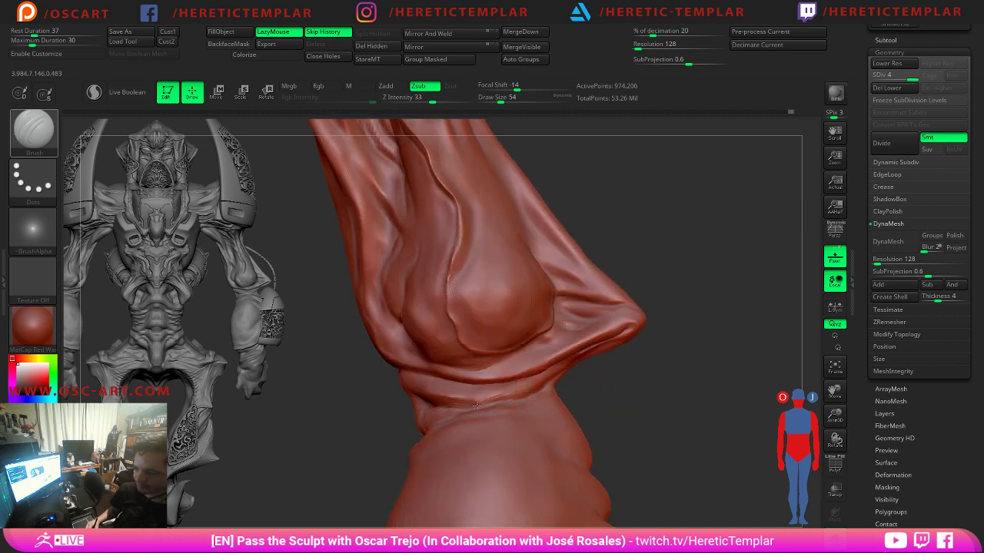
drag(640, 372, 542, 397)
key(s)
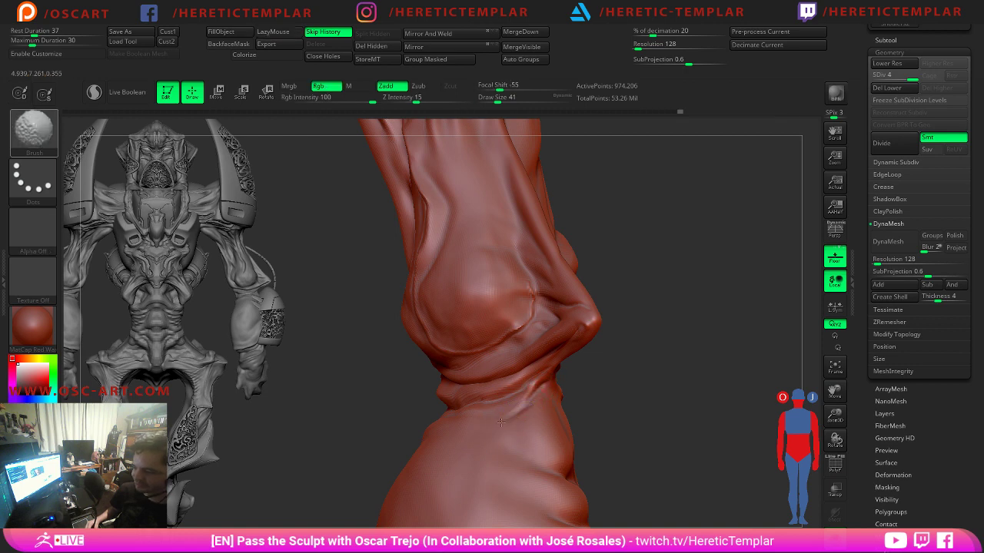
mouse_move(597, 362)
mouse_down()
mouse_move(669, 352)
mouse_move(667, 332)
mouse_move(633, 291)
mouse_move(572, 299)
mouse_up()
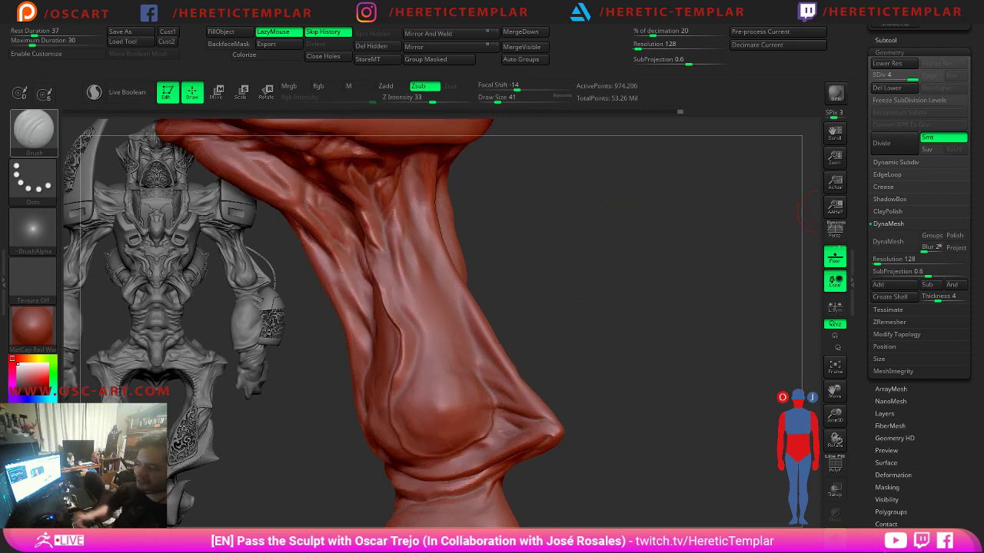
Set the draw size to 44 and carve creases into the muscle folds beneath the shoulder cap.
mouse_move(562, 229)
alt+mouse_down()
mouse_move(586, 336)
mouse_move(595, 301)
mouse_move(582, 218)
mouse_move(653, 277)
alt+mouse_up()
key(s)
drag(430, 289, 433, 289)
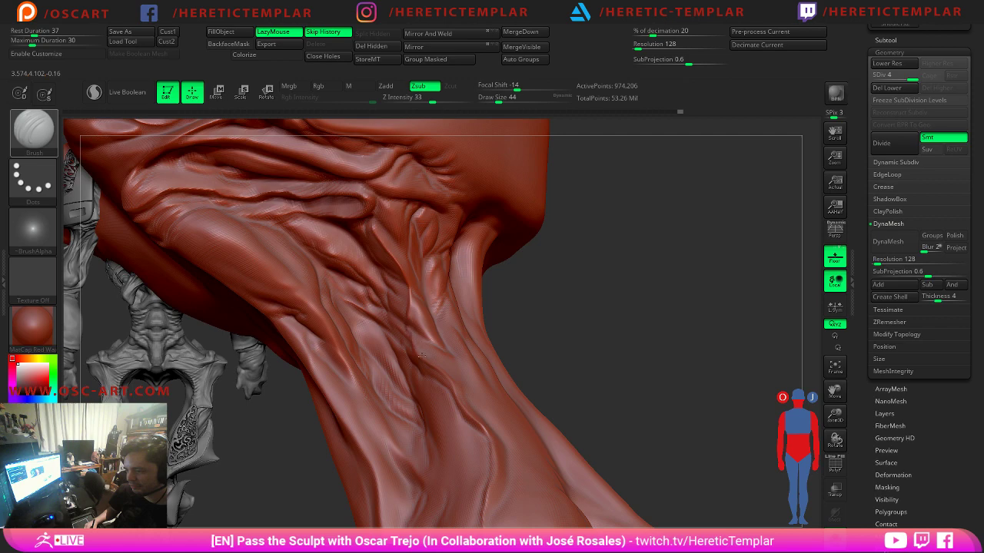
mouse_move(587, 312)
mouse_down()
mouse_move(558, 270)
mouse_move(607, 273)
mouse_move(520, 338)
mouse_up()
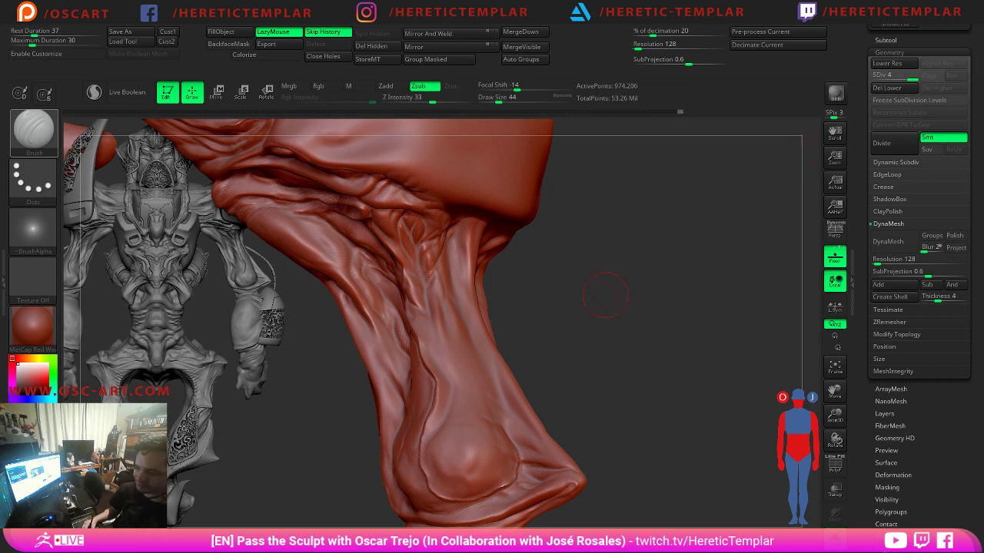
Set the draw size to 37 and carve a groove down the outer tendon beneath the shoulder cap.
drag(605, 295, 518, 268)
key(s)
click(481, 248)
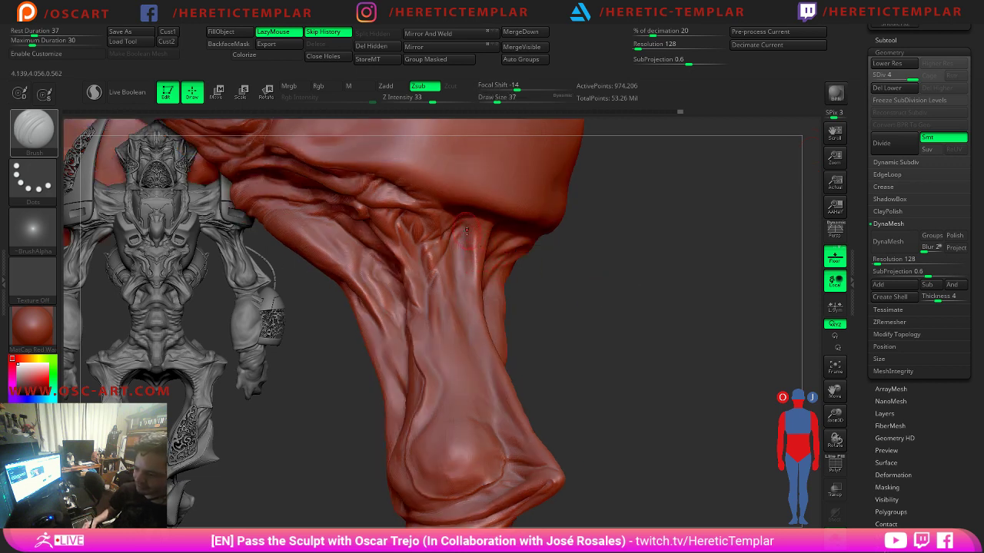
drag(467, 233, 468, 279)
Sharpen the outer tendon's upper end beneath the shoulder cap with the DamStandard brush at draw size 27.
key(b)
key(c)
key(b)
key(b)
key(d)
key(s)
key(s)
click(479, 239)
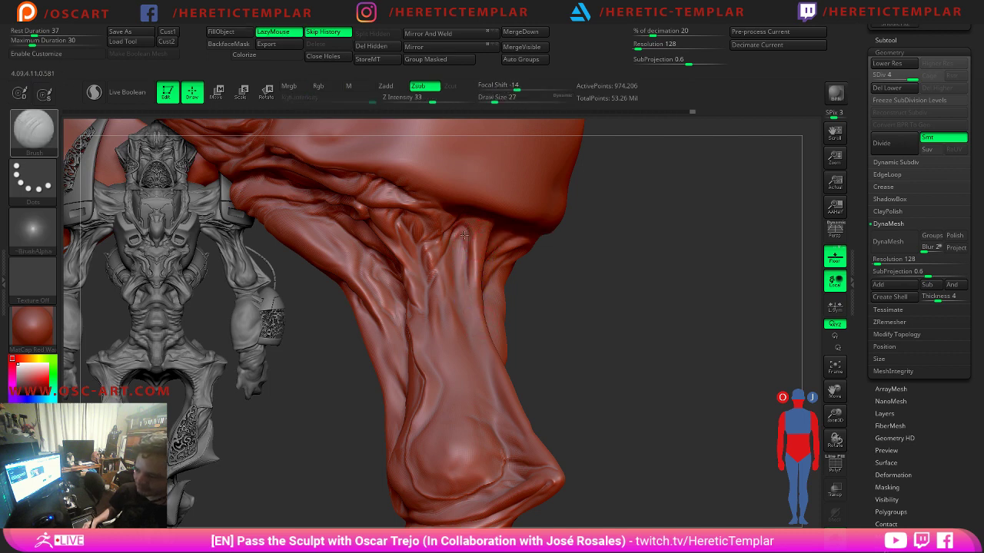
Build up the outer tendon's upper end with the ClayBuildup brush at draw size 29 and smooth it.
key(b)
key(c)
key(b)
key(s)
click(461, 239)
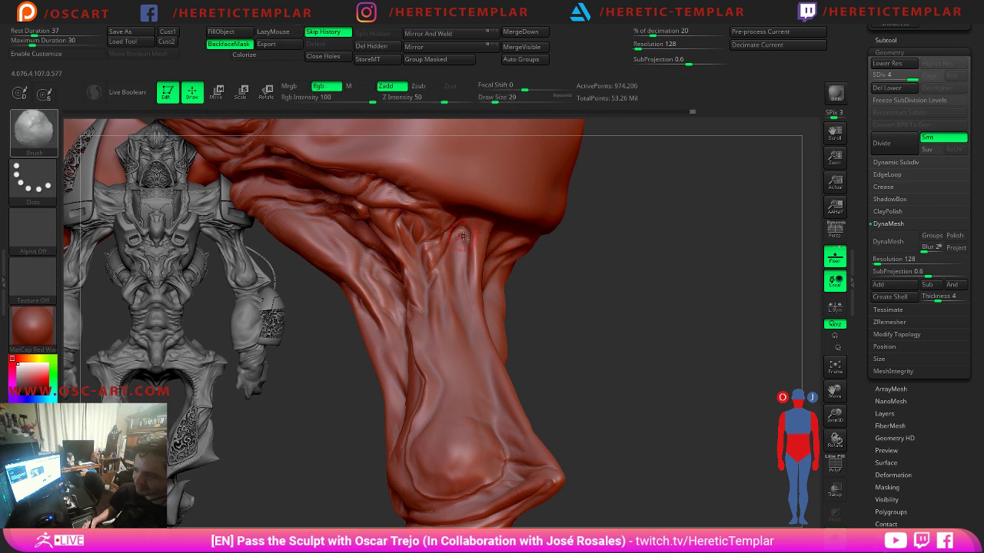
mouse_move(460, 231)
mouse_down()
mouse_move(460, 262)
mouse_move(460, 232)
mouse_up()
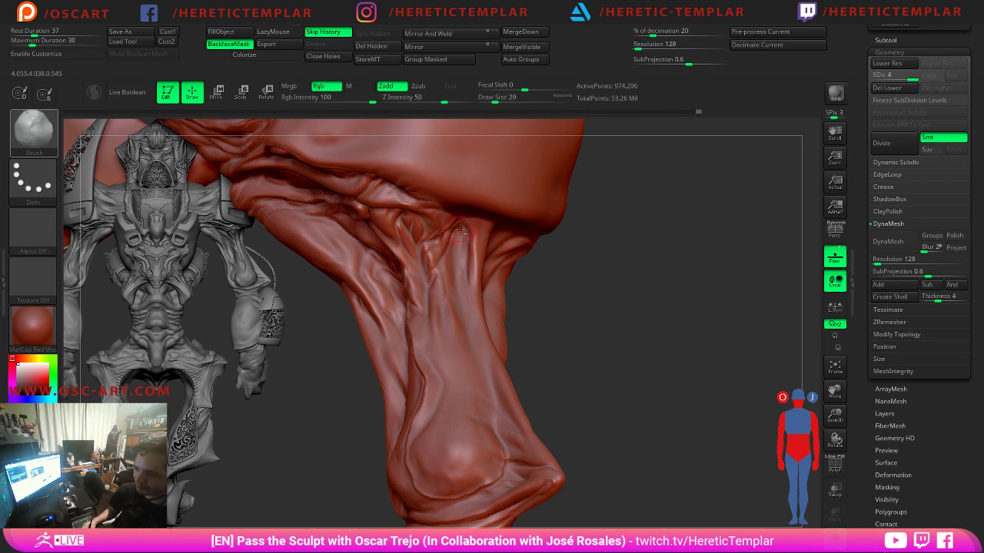
key(shift)
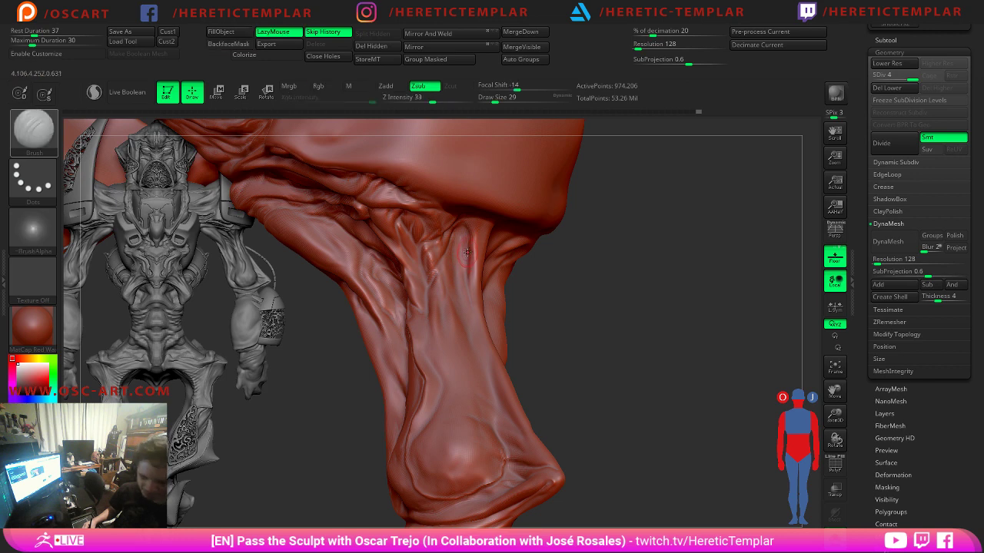
Carve a crease down the outer tendon with the DamStandard brush and smooth its lower part into the upper arm.
drag(465, 241, 461, 261)
key(shift)
key(shift)
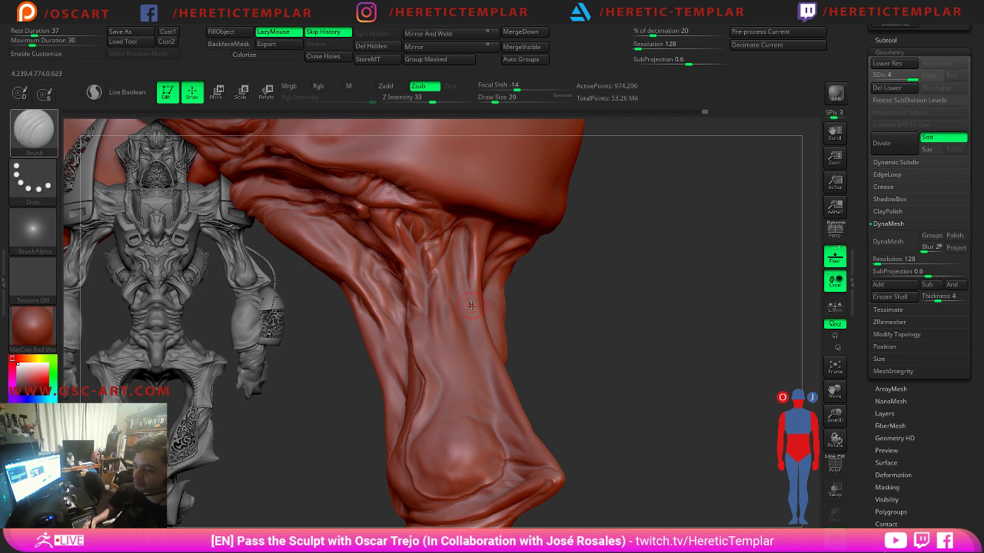
shift+drag(474, 316, 466, 299)
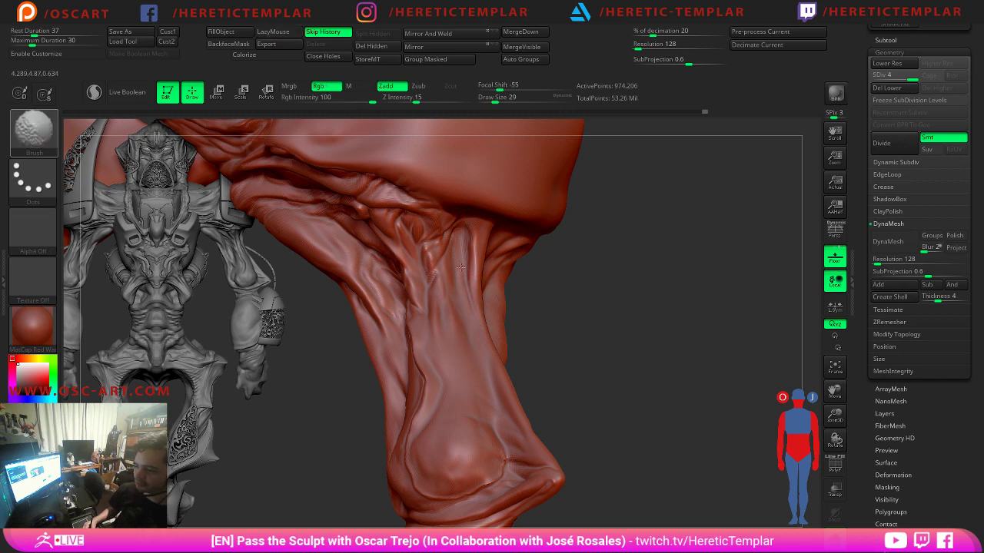
key(shift)
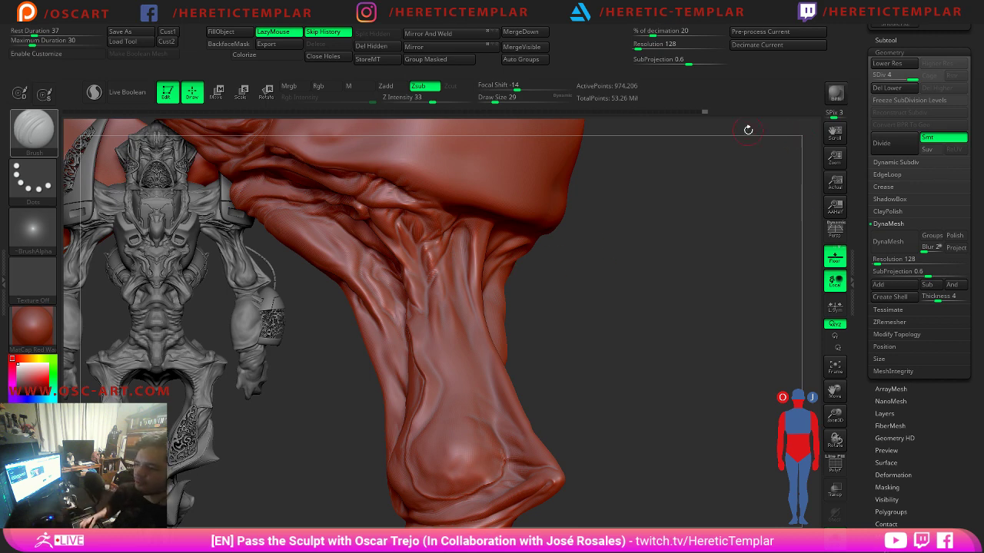
Carve creases into the inner upper-arm muscle below the shoulder folds and set the draw size to 97.
drag(597, 287, 470, 264)
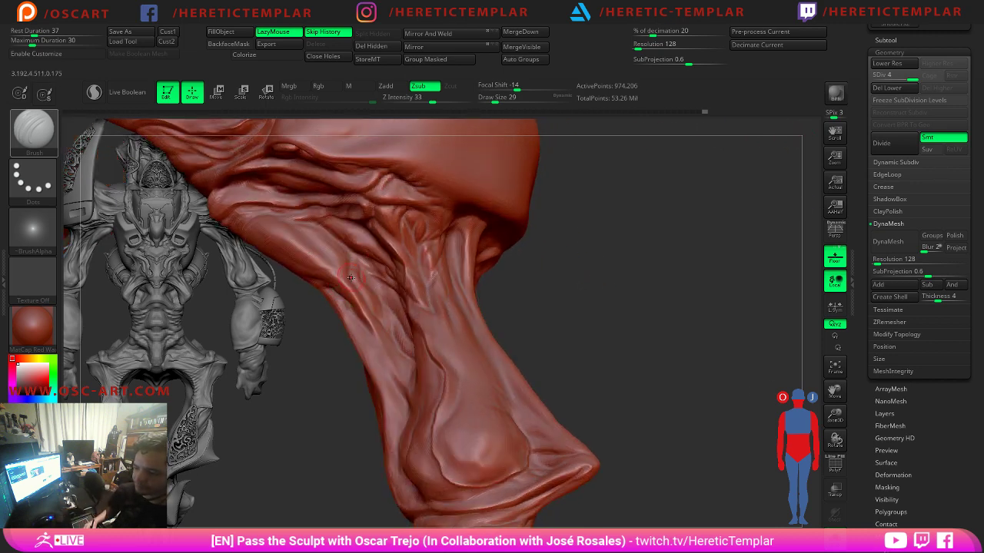
drag(360, 250, 355, 262)
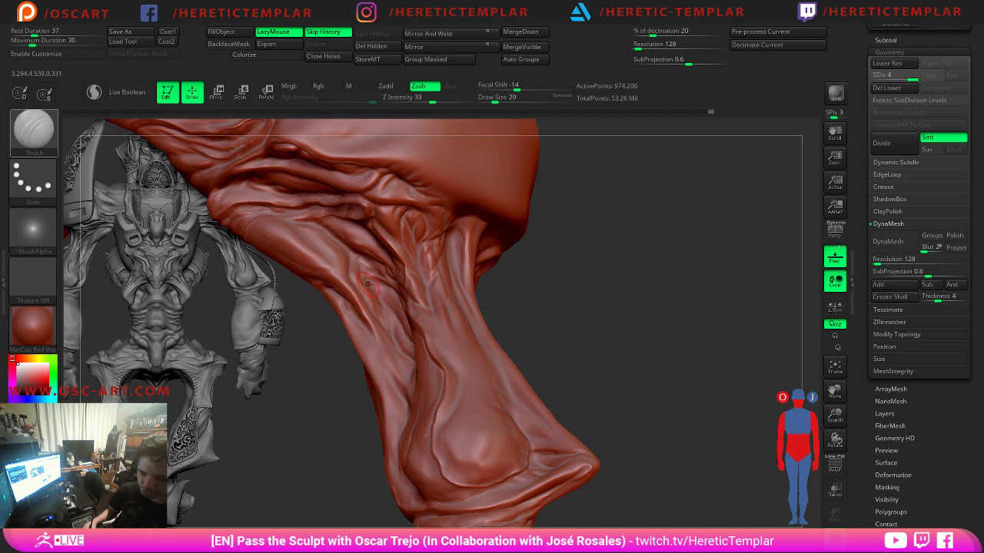
key(s)
drag(375, 281, 388, 283)
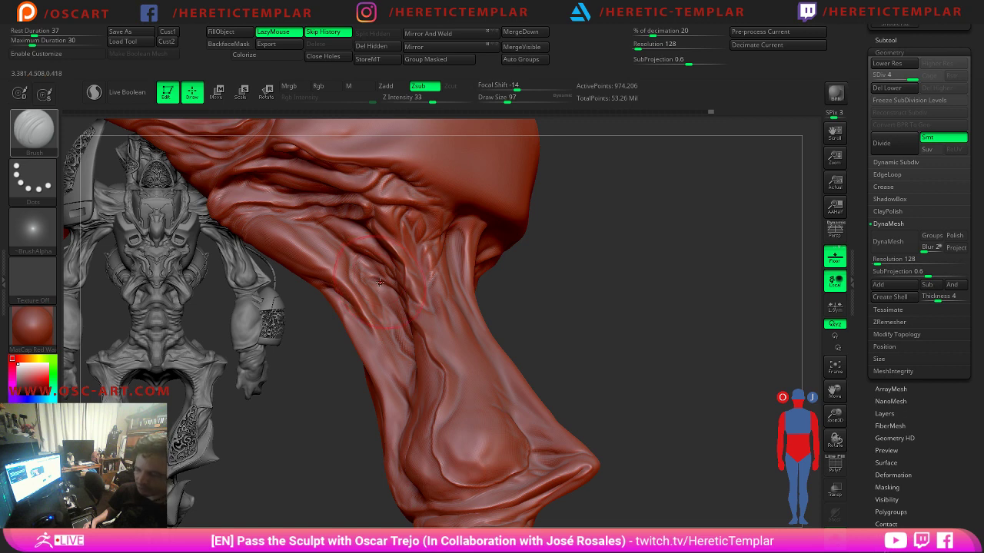
Refine the creases along the outer upper arm above the elbow bulge using draw sizes 54 and 37.
key(s)
mouse_move(492, 330)
mouse_down()
mouse_move(472, 348)
mouse_move(480, 337)
mouse_up()
key(s)
key(s)
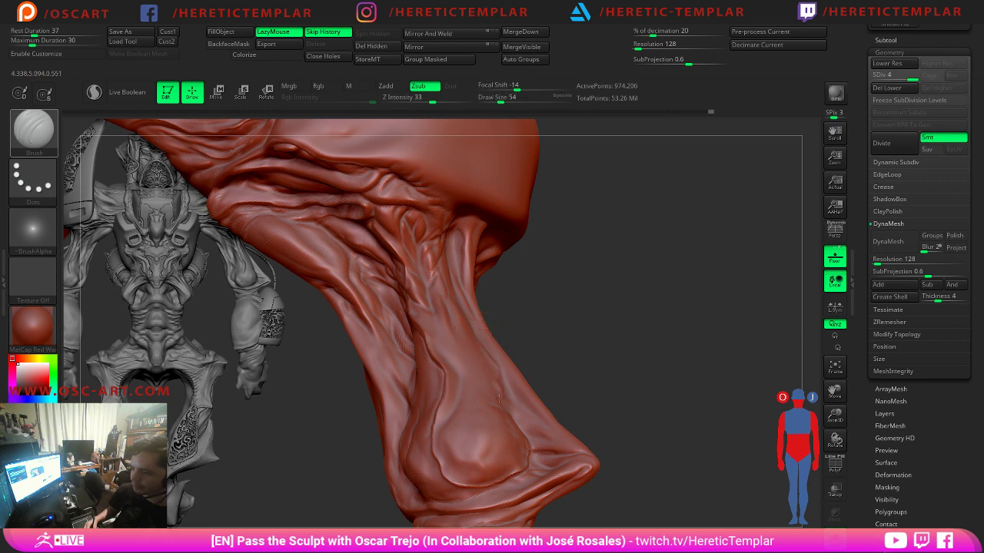
key(s)
drag(491, 389, 487, 390)
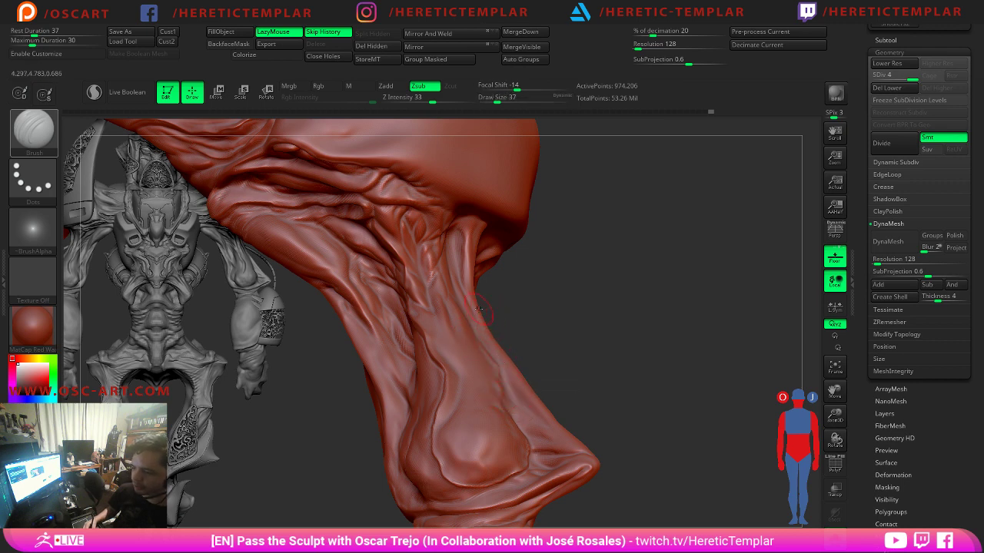
Carve creases along the inner upper-arm muscle strands with the DamStandard brush at draw size 37 and smooth them.
drag(538, 290, 544, 300)
mouse_move(544, 300)
right_down()
mouse_move(663, 287)
mouse_move(536, 289)
right_up()
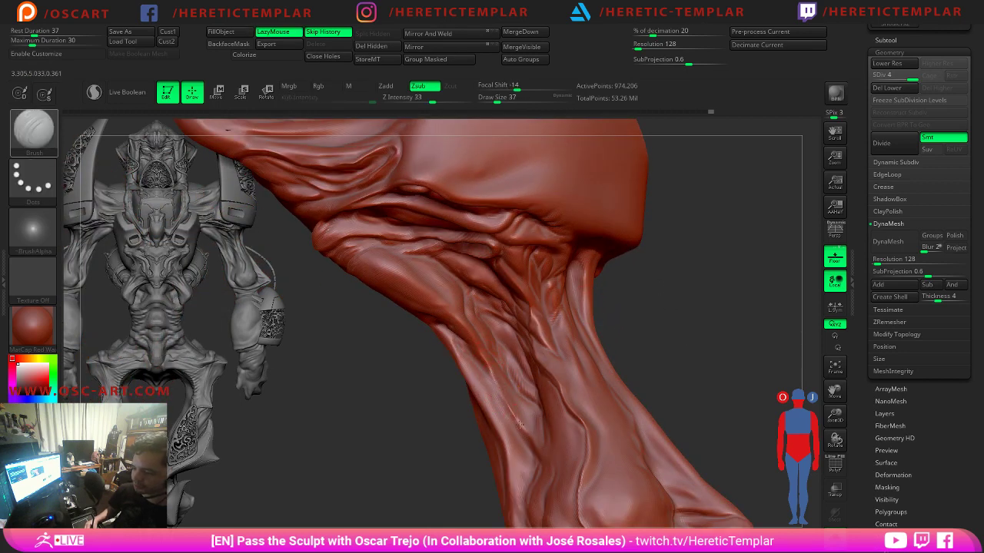
mouse_move(488, 380)
mouse_down()
mouse_move(517, 423)
mouse_move(493, 396)
mouse_up()
key(b)
key(d)
key(s)
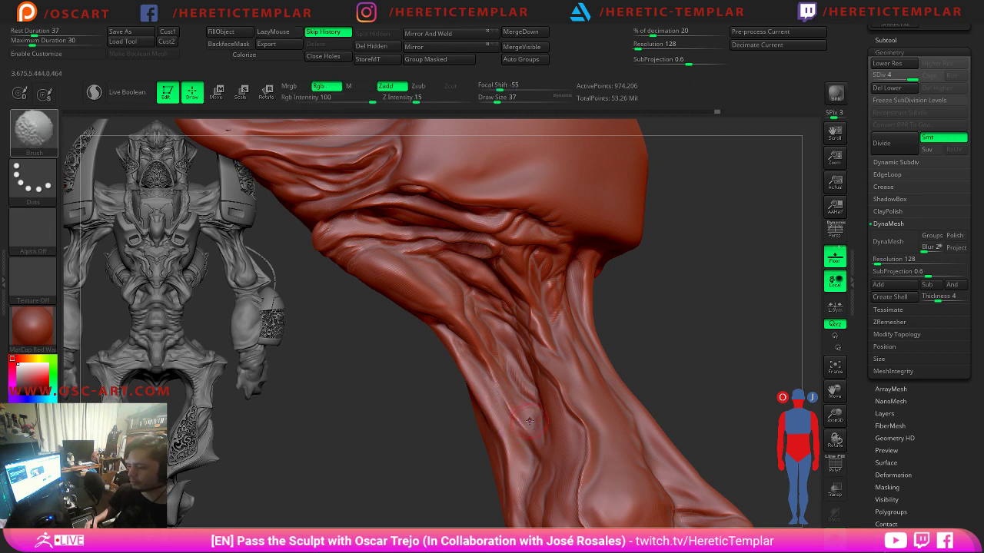
mouse_move(509, 392)
shift+mouse_down()
mouse_move(527, 414)
mouse_move(516, 410)
shift+mouse_up()
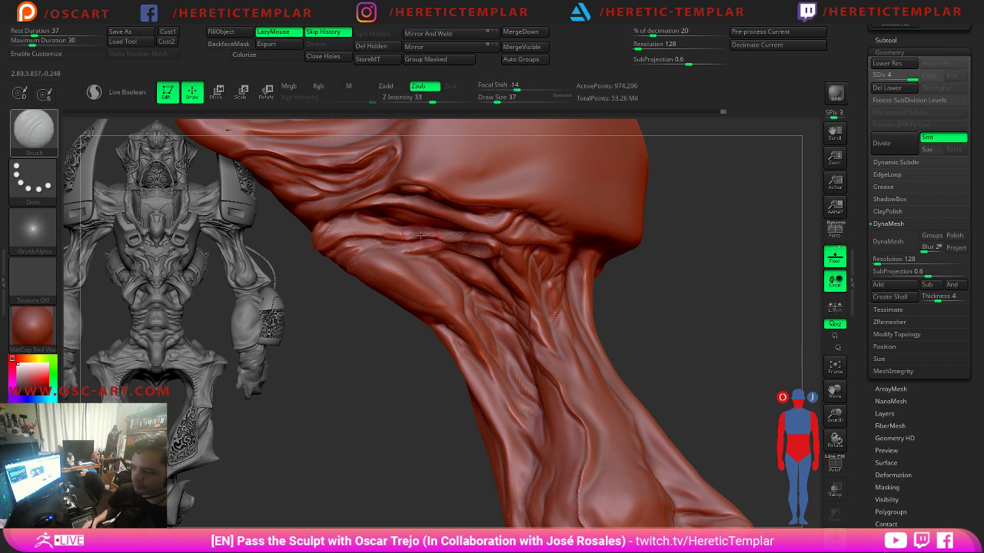
Build up the inner muscle beneath the armpit folds with the ClayBuildup brush, setting the draw size to 62 and then 37.
key(b)
key(m)
key(v)
key(bracketright)
key(bracketright)
key(bracketright)
key(bracketright)
key(bracketright)
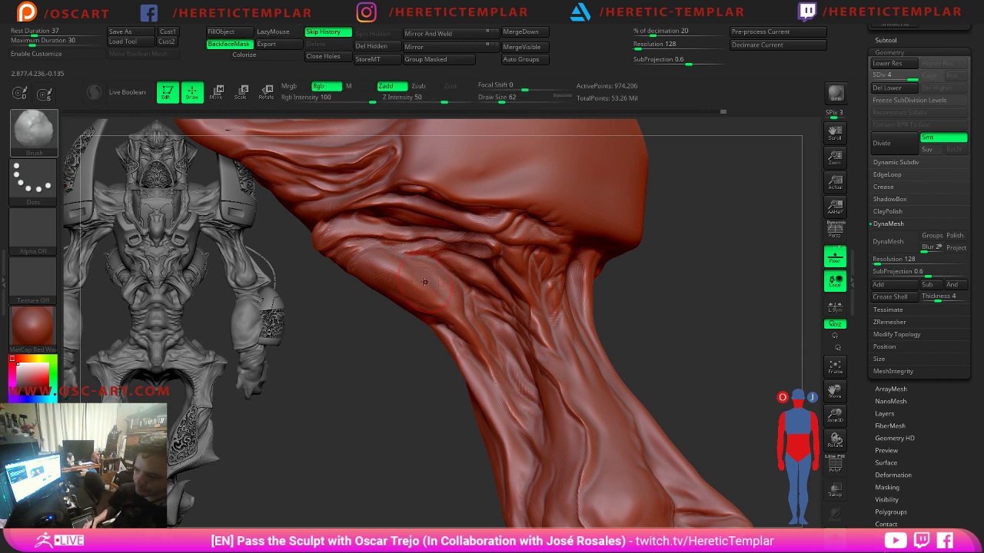
key(s)
drag(442, 301, 444, 301)
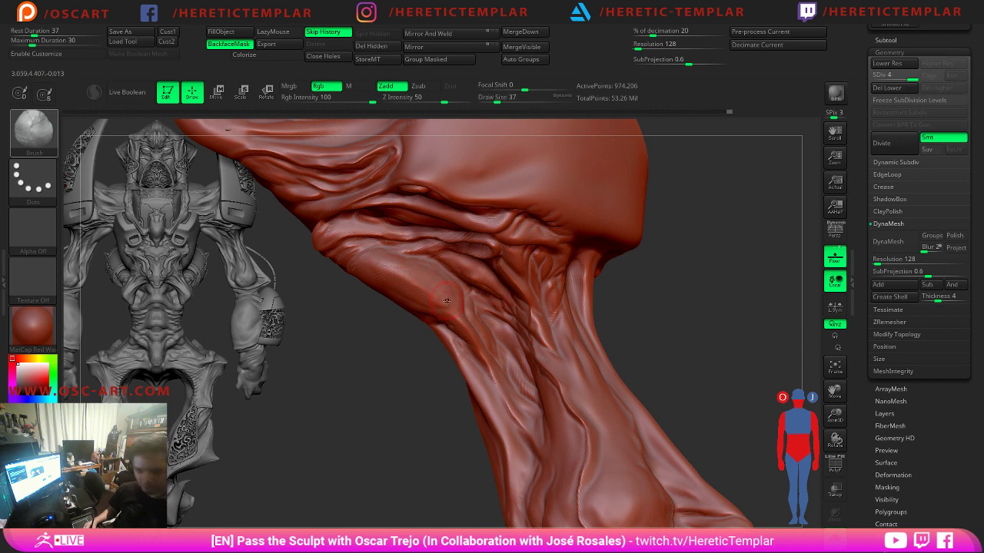
Define the rounded edge of the inner muscle beneath the armpit folds with the DamStandard brush at draw size 49.
key(b)
key(d)
key(s)
key(s)
drag(415, 301, 420, 301)
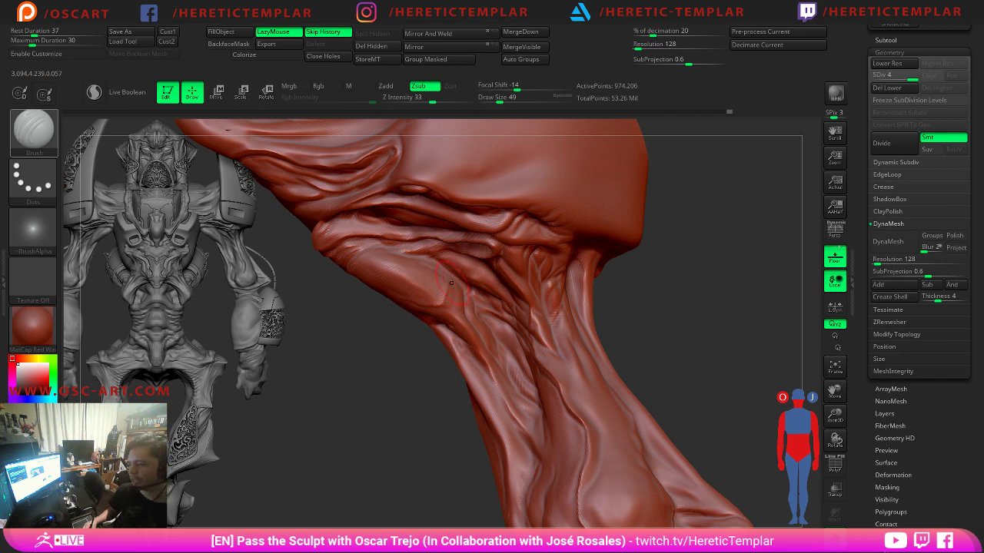
Sharpen the crease around the inner muscle's lower end with the DamStandard brush at draw size 31, and save the project.
key(s)
mouse_move(450, 297)
mouse_down()
mouse_move(431, 314)
mouse_move(443, 302)
mouse_up()
key(b)
key(d)
key(s)
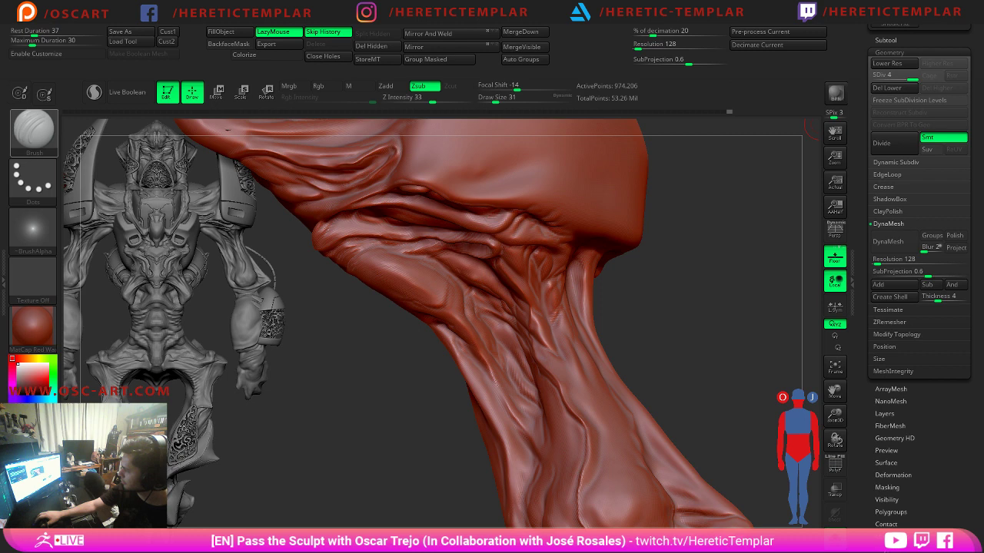
key(ctrl+s)
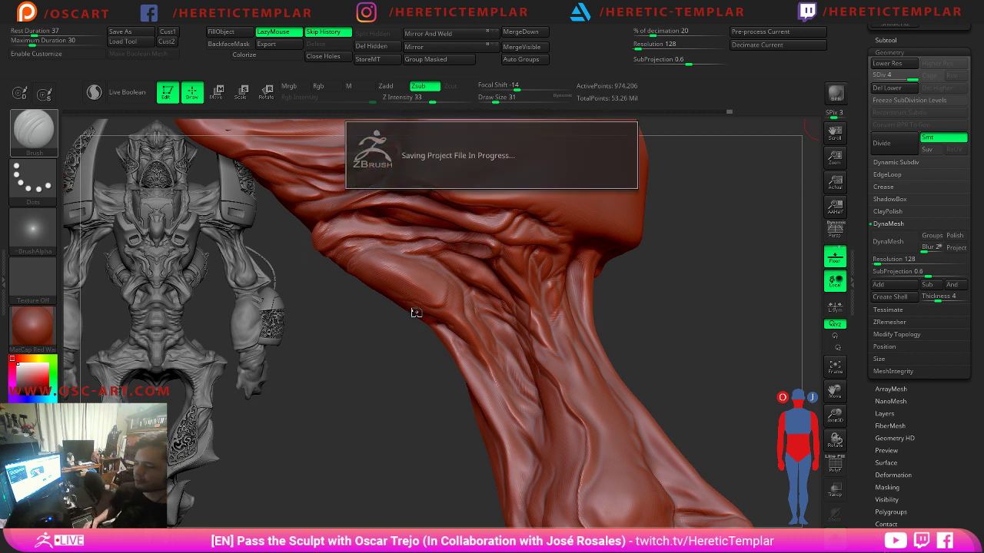
Deepen the crease along the inner muscle's lower edge with the DamStandard brush at draw size 46.
mouse_move(388, 361)
mouse_down()
mouse_move(424, 314)
mouse_move(411, 314)
mouse_up()
key(s)
key(s)
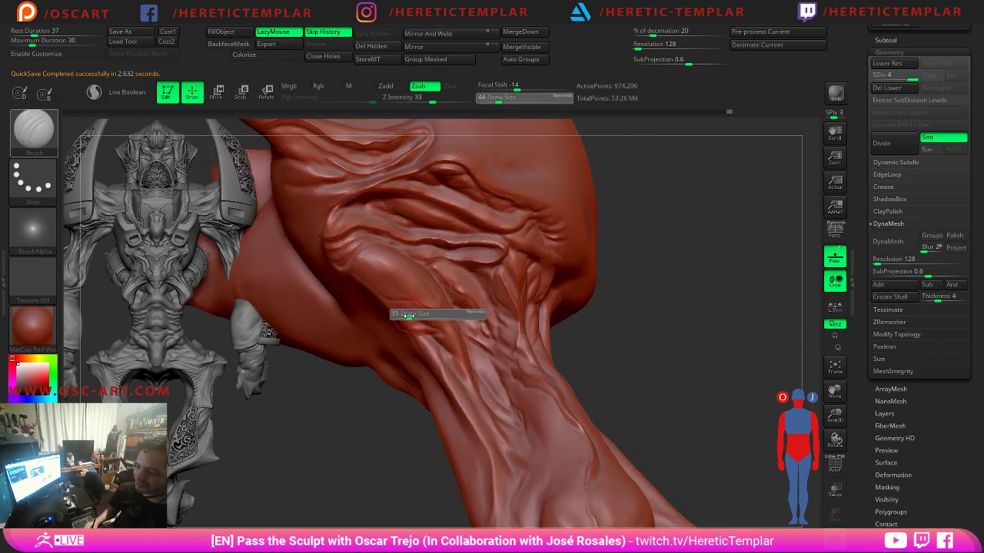
key(s)
click(401, 312)
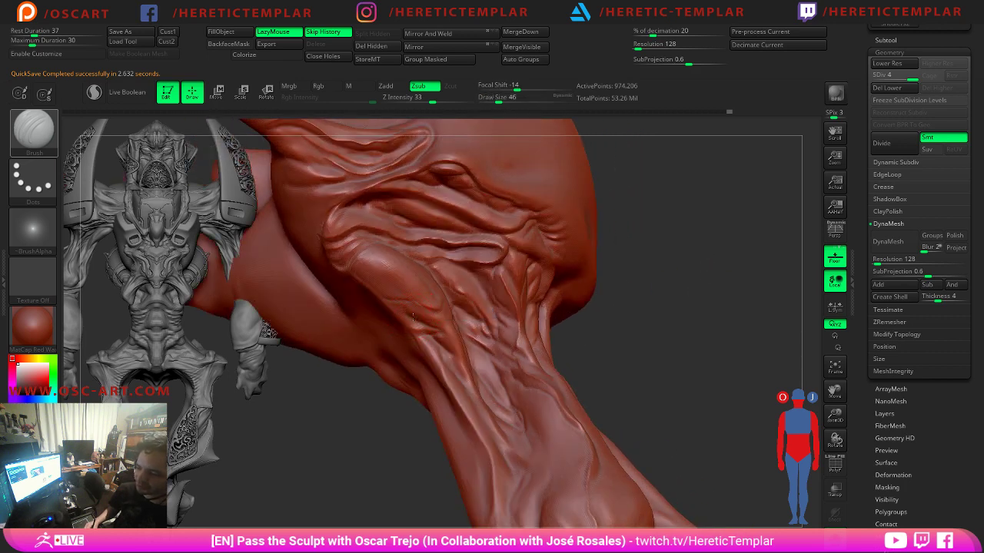
Sharpen the pointed lower tip of the inner muscle with the DamStandard brush at draw size 41 and smooth it.
key(s)
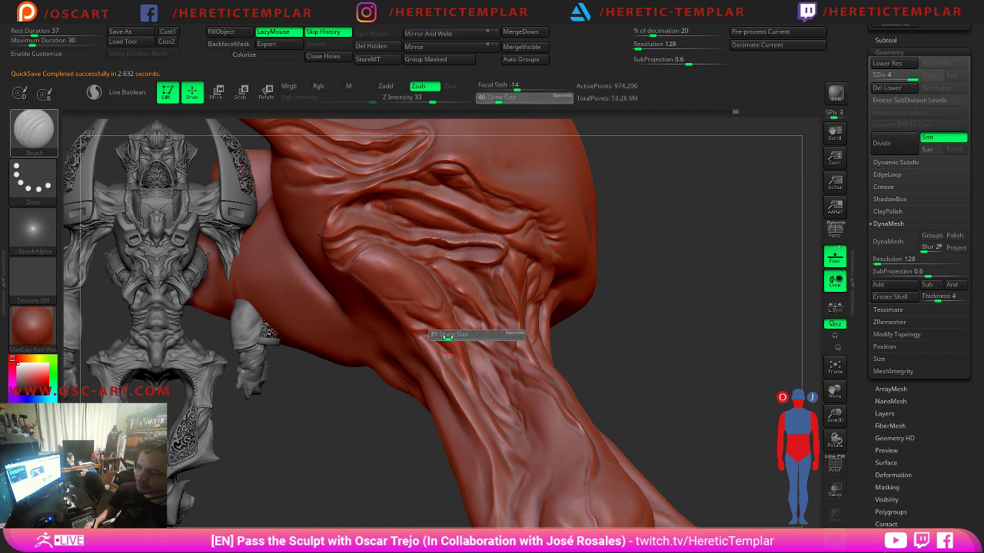
click(448, 336)
right_drag(472, 331, 452, 327)
key(s)
click(450, 328)
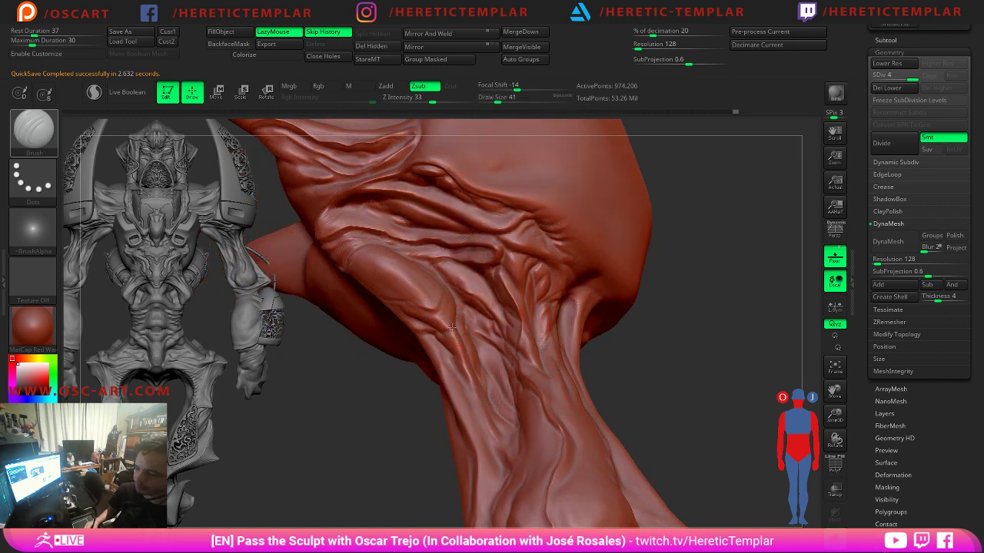
drag(452, 326, 444, 333)
key(shift)
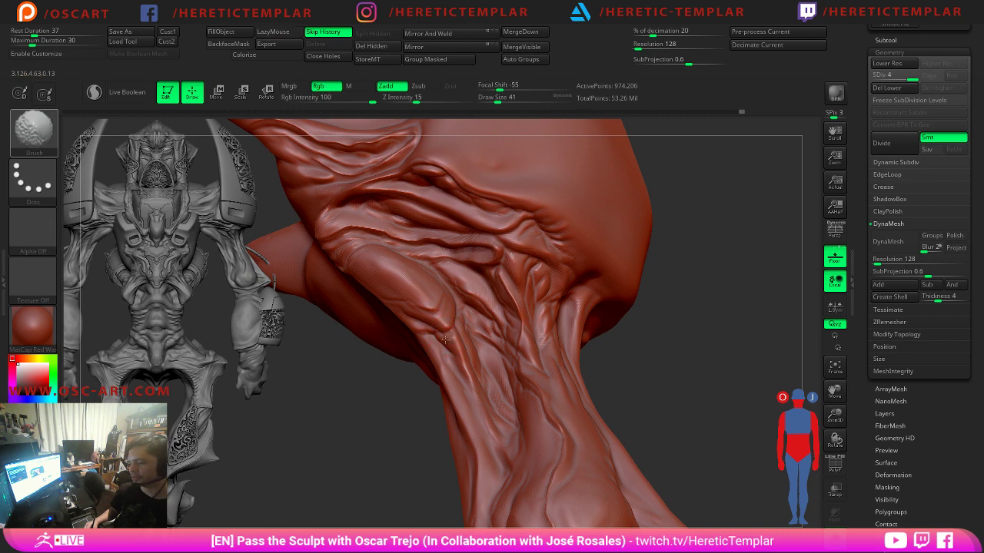
Carve a long crease between the inner upper-arm strands down towards the elbow with the DamStandard brush at draw size 33.
mouse_move(442, 338)
ctrl+right_down()
mouse_move(661, 303)
mouse_move(648, 239)
mouse_move(678, 311)
mouse_move(687, 372)
ctrl+right_up()
alt+right_drag(668, 309, 599, 246)
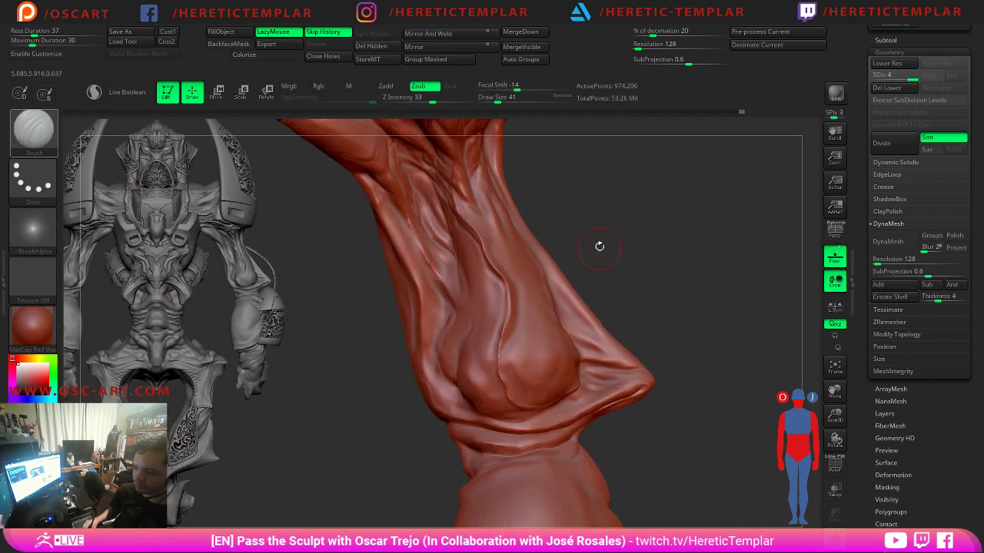
ctrl+right_drag(594, 206, 592, 226)
key(s)
drag(459, 277, 454, 278)
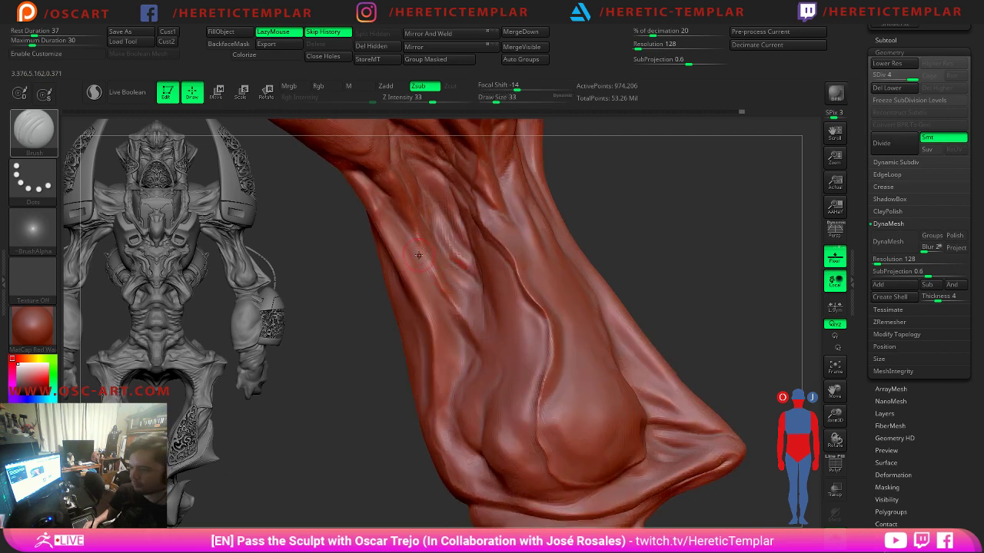
drag(417, 245, 444, 296)
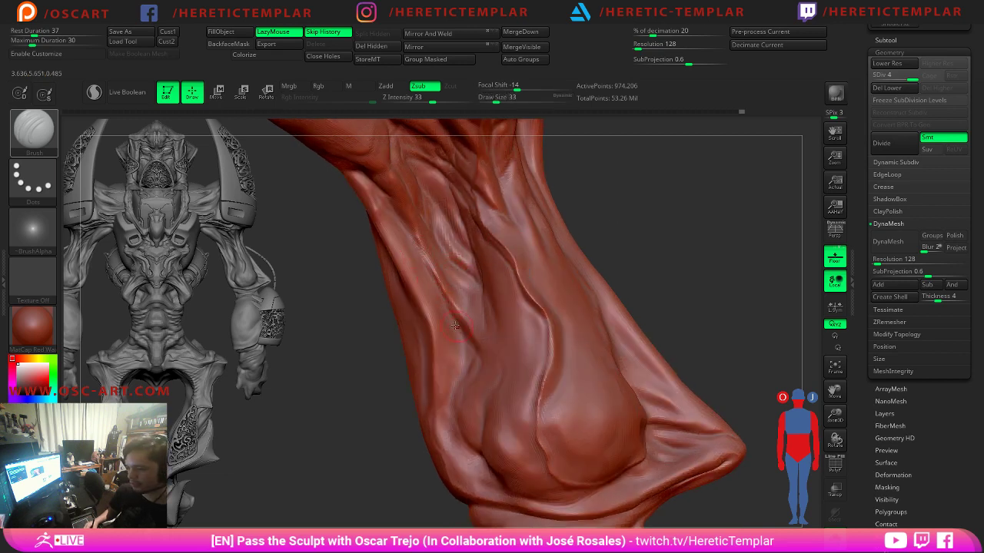
mouse_move(465, 330)
mouse_down()
mouse_move(482, 359)
mouse_move(454, 327)
mouse_move(466, 355)
mouse_move(469, 346)
mouse_up()
Extend the crease around the bulging muscle above the elbow at draw size 29 and smooth its lower end.
key(s)
key(s)
key(s)
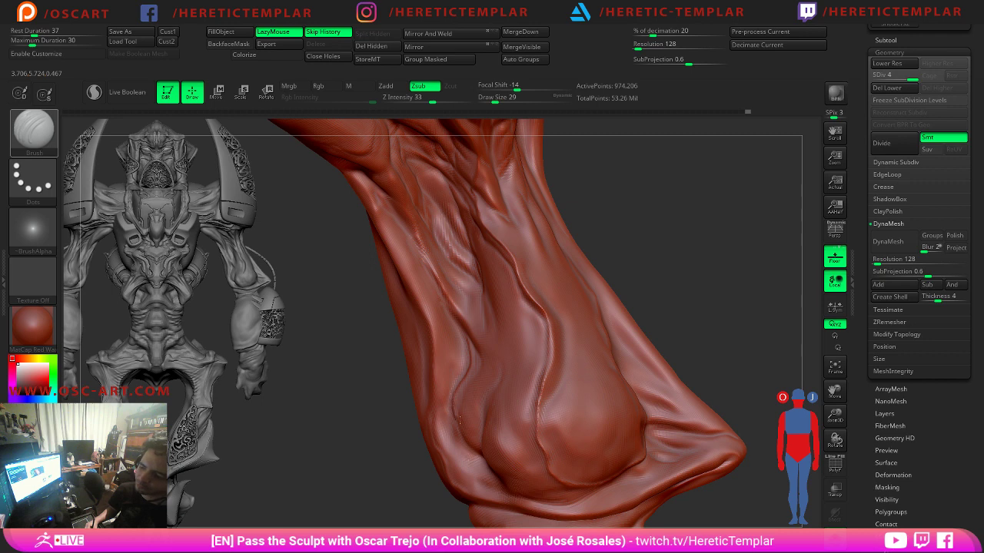
key(shift)
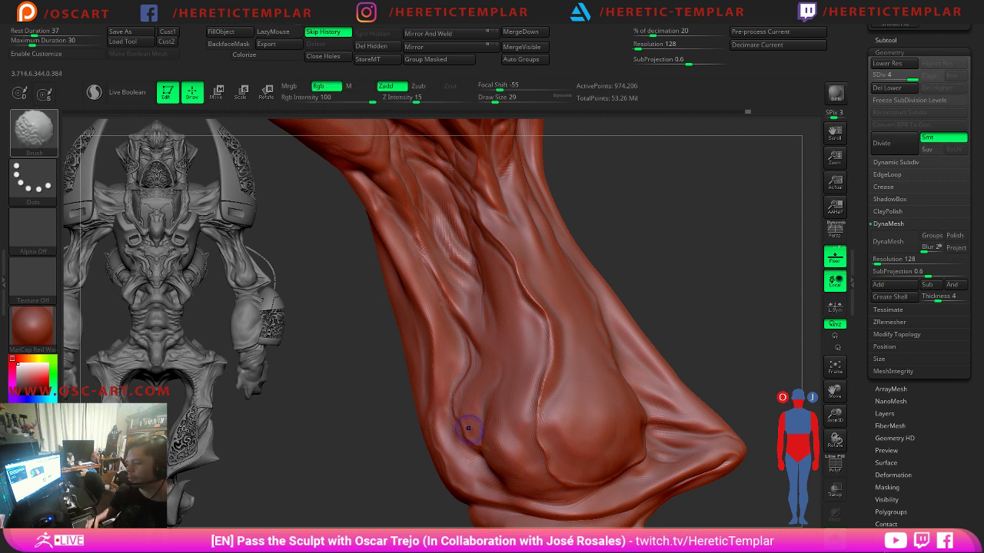
Smooth the rough inner upper-arm strands and redefine the crease beside them with the DamStandard brush at draw size 41.
key(b)
key(d)
key(s)
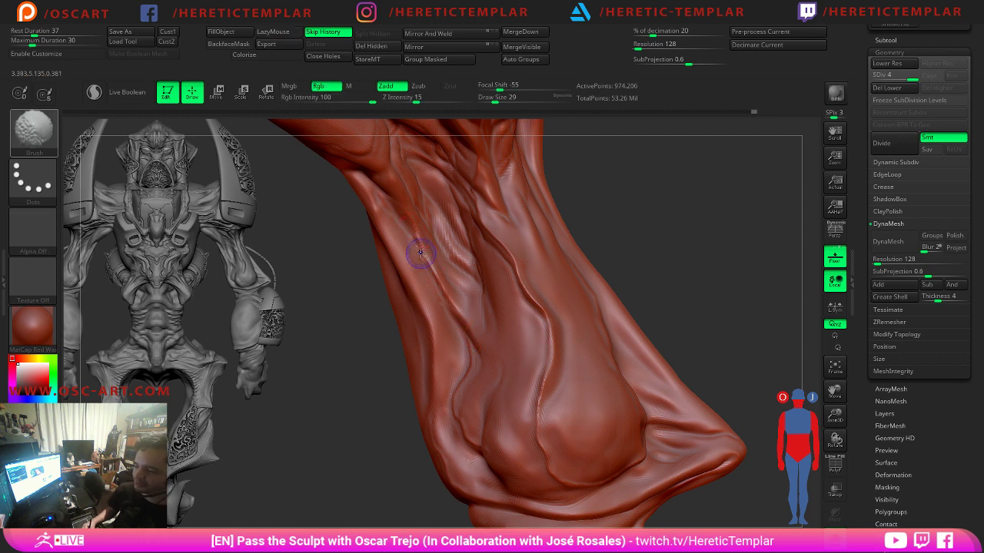
mouse_move(420, 255)
shift+mouse_down()
mouse_move(417, 246)
mouse_move(428, 281)
mouse_move(441, 226)
shift+mouse_up()
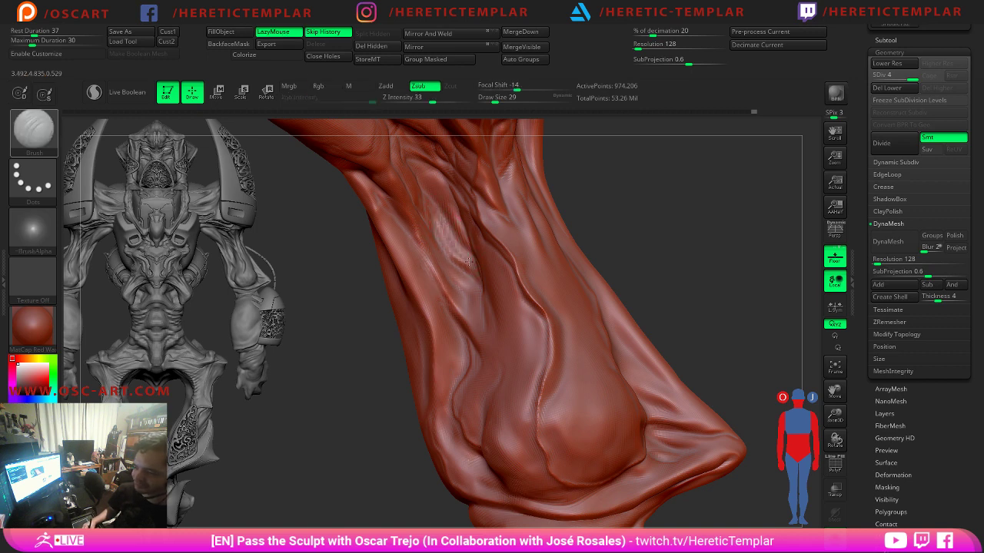
key(1)
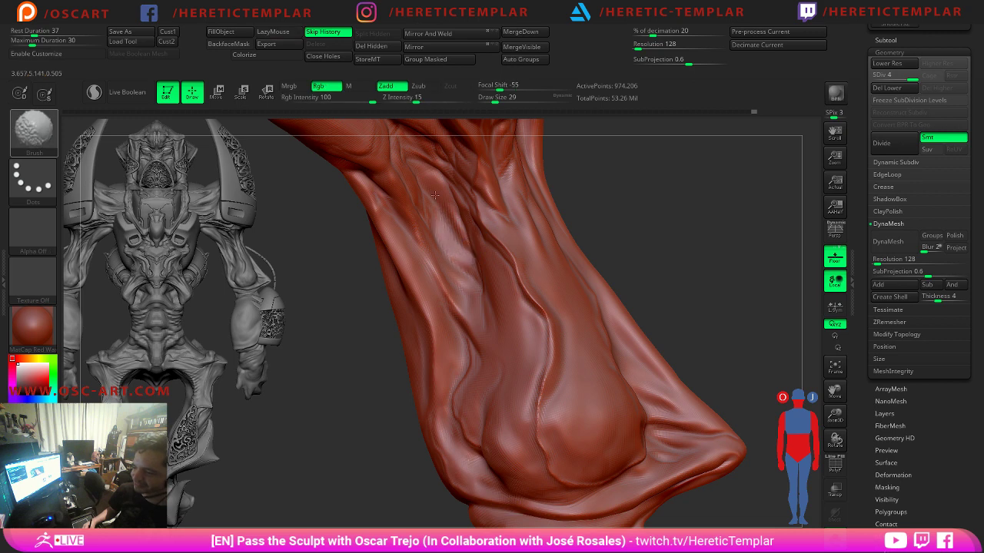
key(2)
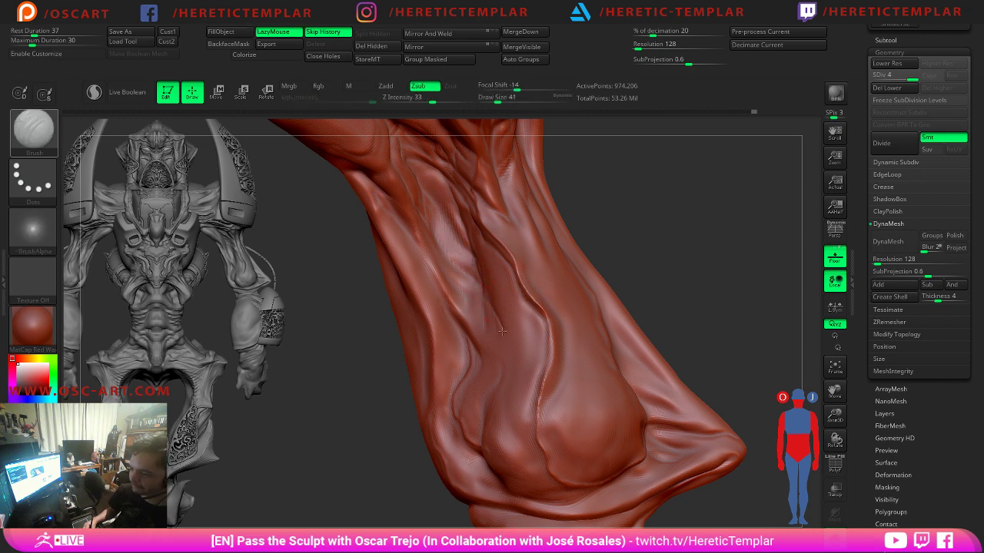
key(1)
key(shift)
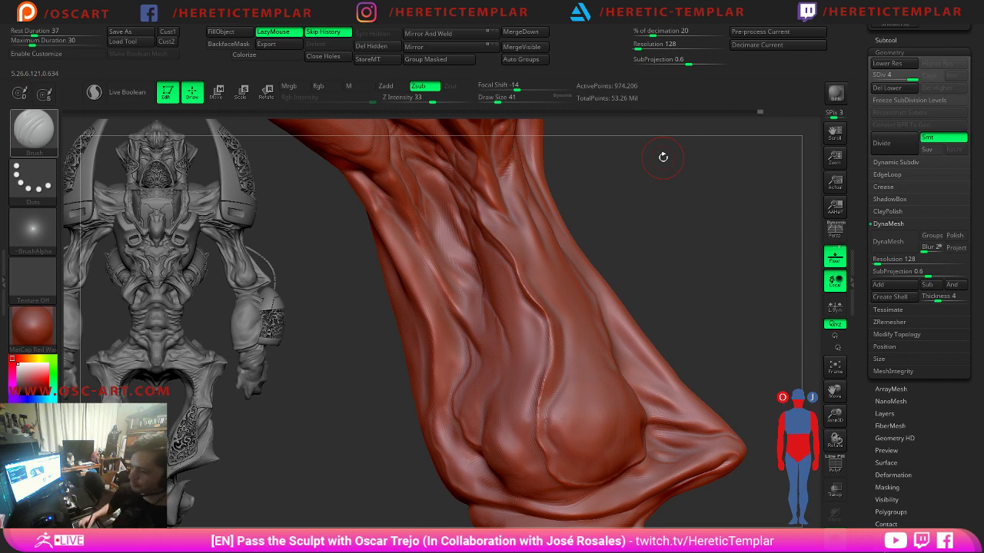
Carve the strand creases on the upper arm's opposite side at draw size 51, working from subdivision level 1 up to 2.
mouse_move(678, 242)
mouse_down()
mouse_move(658, 219)
mouse_move(722, 279)
mouse_move(694, 276)
mouse_move(698, 270)
mouse_move(750, 350)
mouse_move(714, 356)
mouse_move(768, 307)
mouse_move(724, 292)
mouse_move(645, 334)
mouse_move(679, 356)
mouse_move(454, 338)
mouse_move(449, 351)
mouse_up()
key(shift+d)
key(shift+d)
key(shift+d)
key(s)
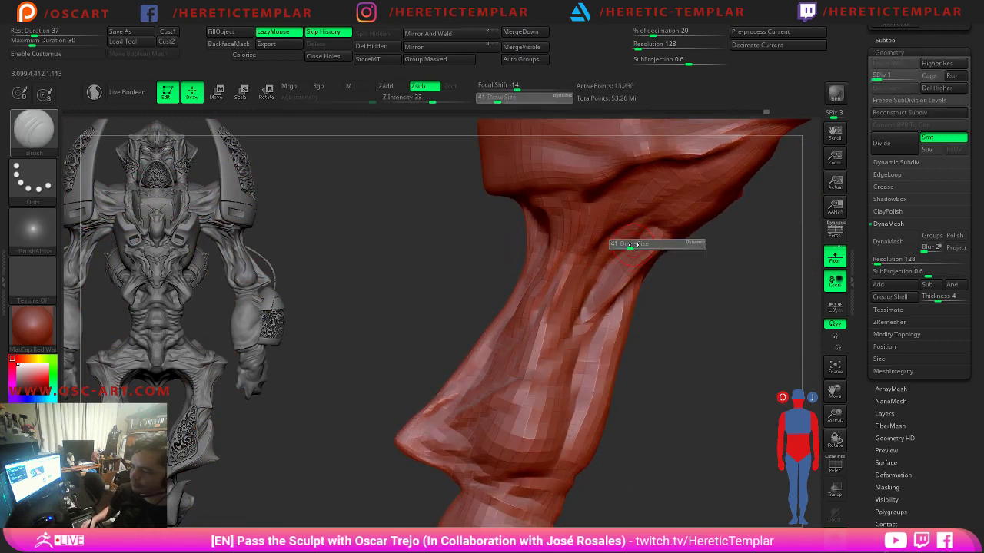
drag(632, 245, 635, 243)
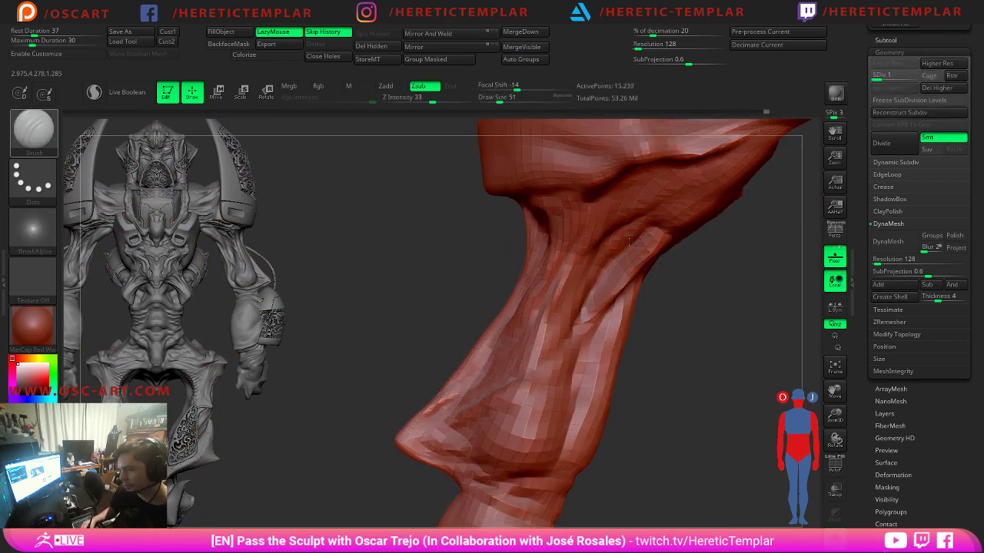
key(d)
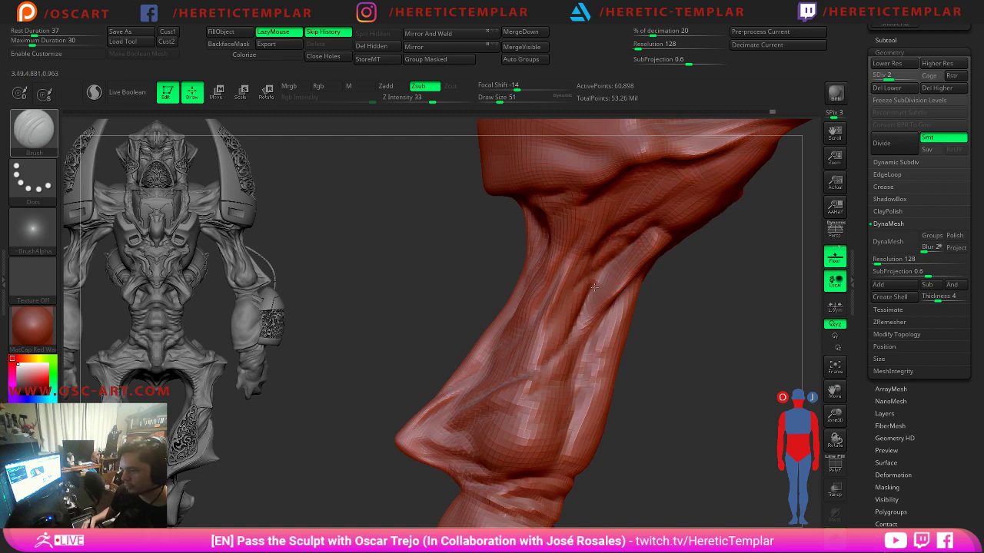
Define the upper end of the diagonal muscle strand at subdivision level 2 with the DamStandard brush at draw size 37.
mouse_move(407, 315)
mouse_down()
mouse_move(361, 320)
mouse_move(426, 299)
mouse_up()
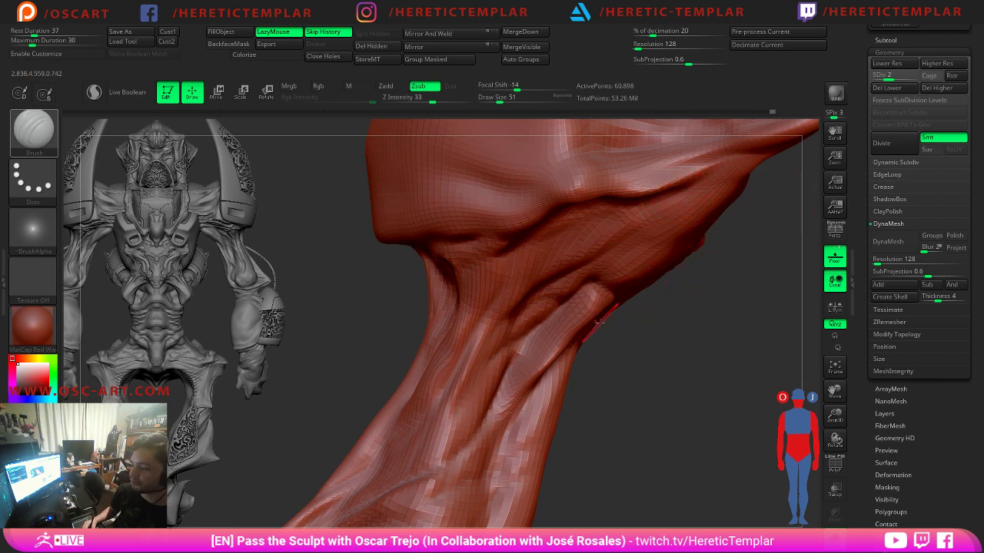
key(d)
key(d)
key(shift+d)
key(shift+d)
key(s)
click(531, 333)
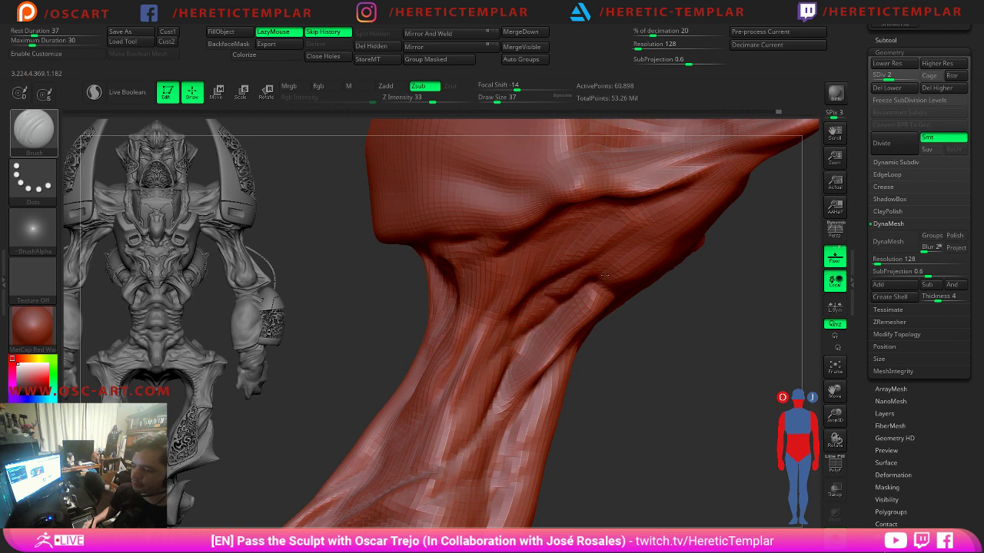
Carve the folds between the shoulder cap and the diagonal strand at draw size 51 and smooth them.
key(s)
click(621, 255)
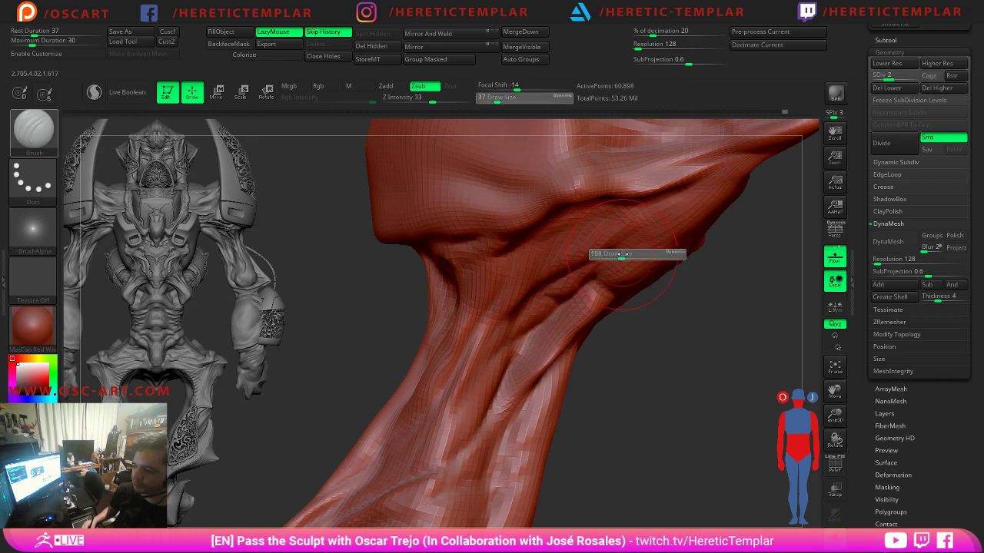
key(s)
click(646, 247)
mouse_move(644, 238)
mouse_down()
mouse_move(680, 240)
mouse_move(575, 243)
mouse_move(555, 257)
mouse_up()
key(s)
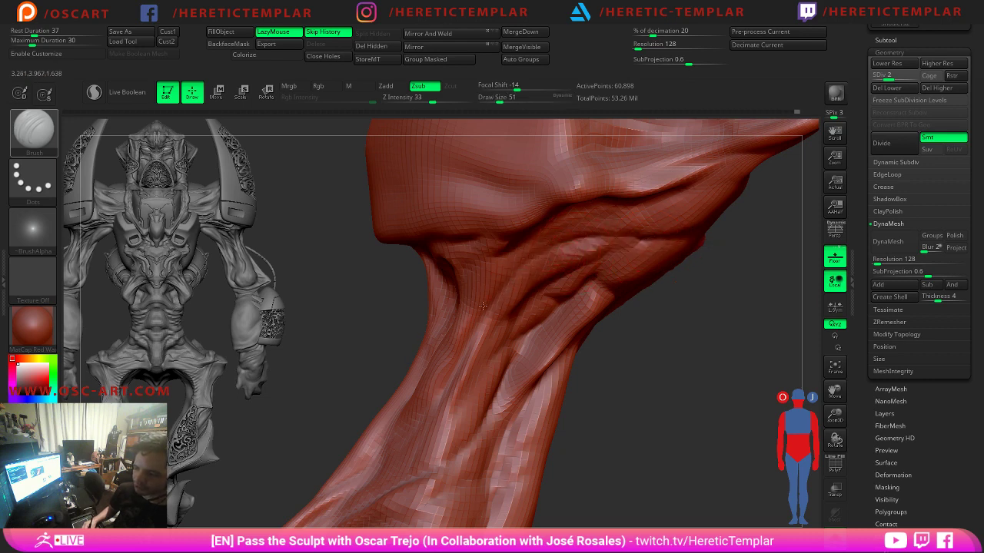
right_drag(482, 306, 514, 299)
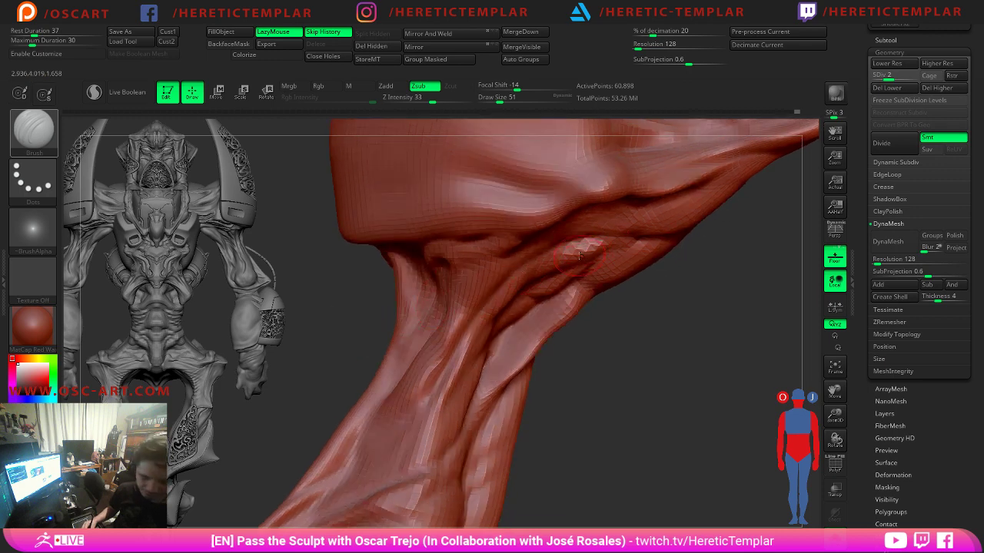
mouse_move(579, 255)
shift+mouse_down()
mouse_move(571, 253)
mouse_move(600, 248)
mouse_move(566, 255)
shift+mouse_up()
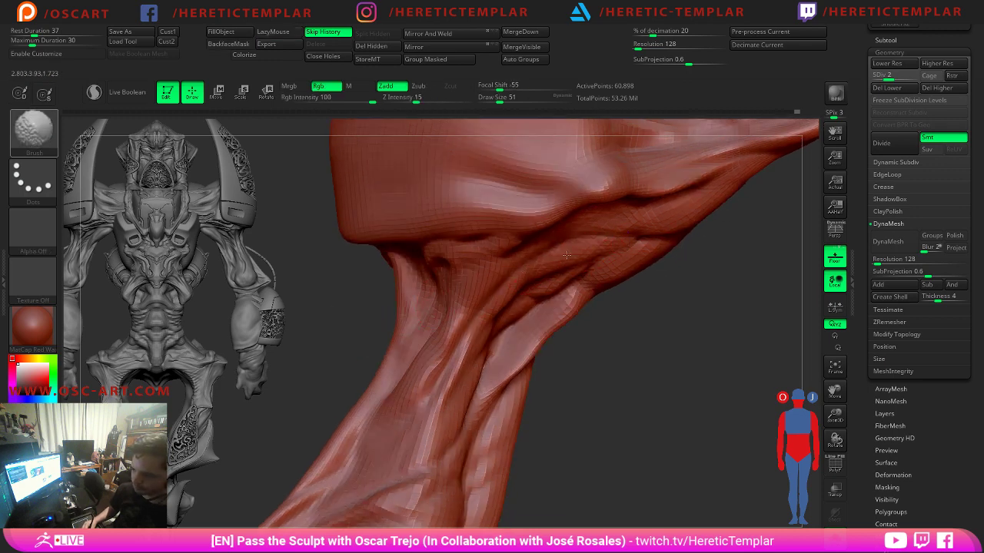
key(b)
key(s)
key(t)
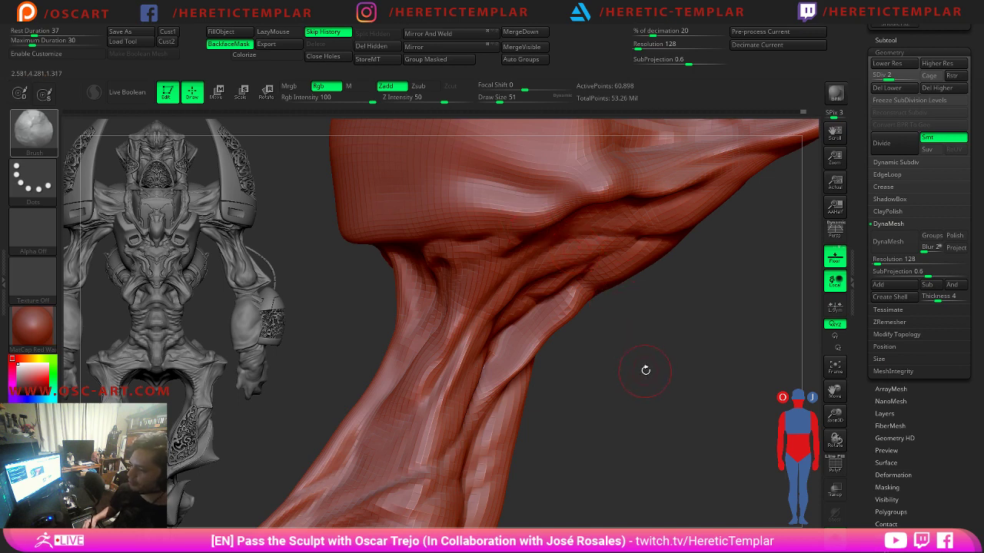
drag(644, 367, 633, 349)
Carve the fold above the diagonal strand's upper end with the DamStandard brush at draw size 46.
key(b)
key(d)
key(s)
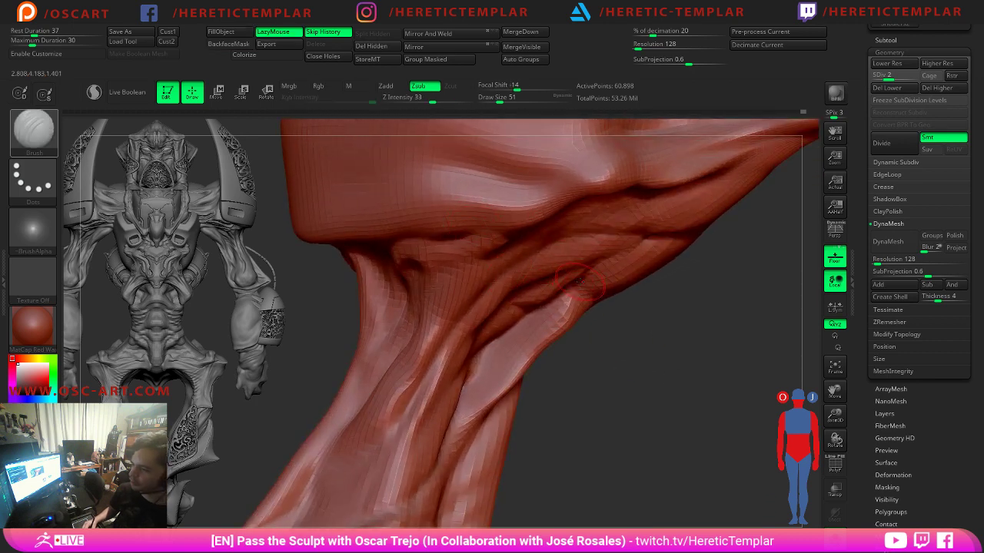
key(s)
drag(582, 282, 580, 283)
click(579, 283)
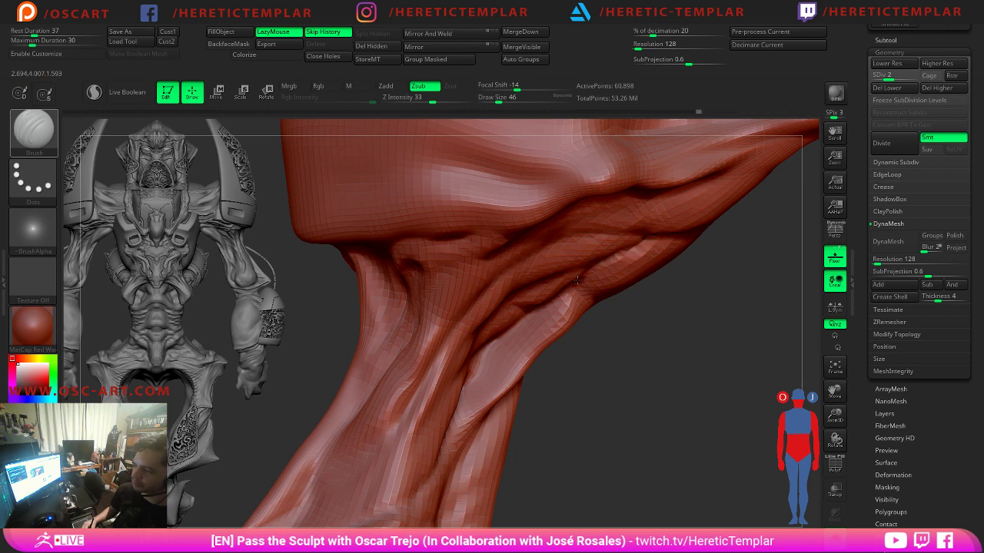
Deepen the crease along the diagonal strand's inner edge with the DamStandard brush at draw size 49.
mouse_move(607, 300)
mouse_down()
mouse_move(582, 300)
mouse_move(603, 316)
mouse_up()
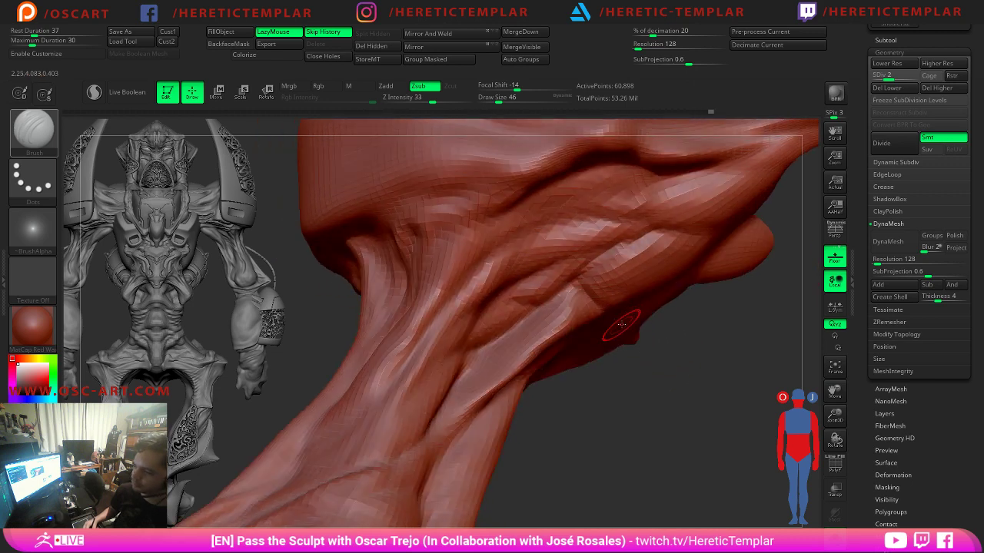
key(s)
click(566, 303)
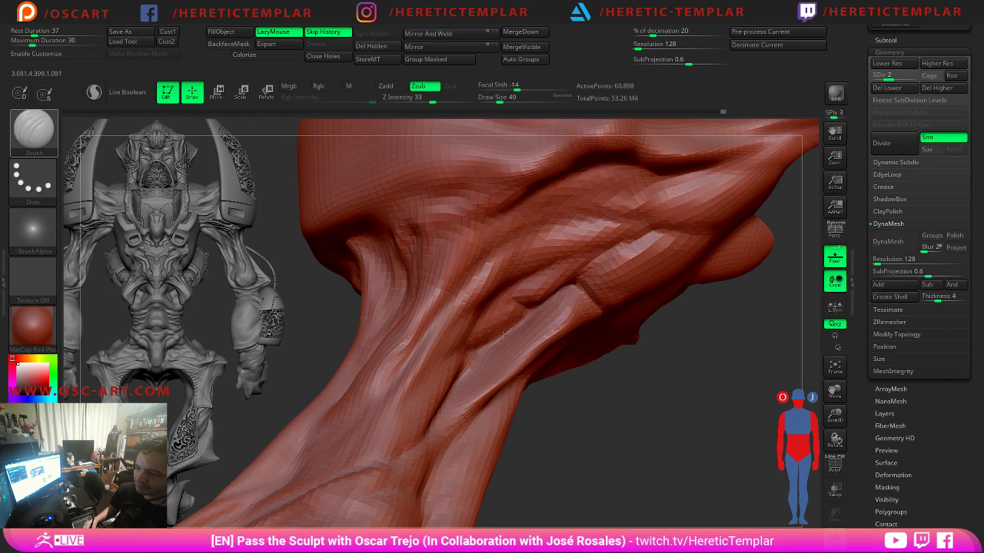
drag(503, 336, 468, 364)
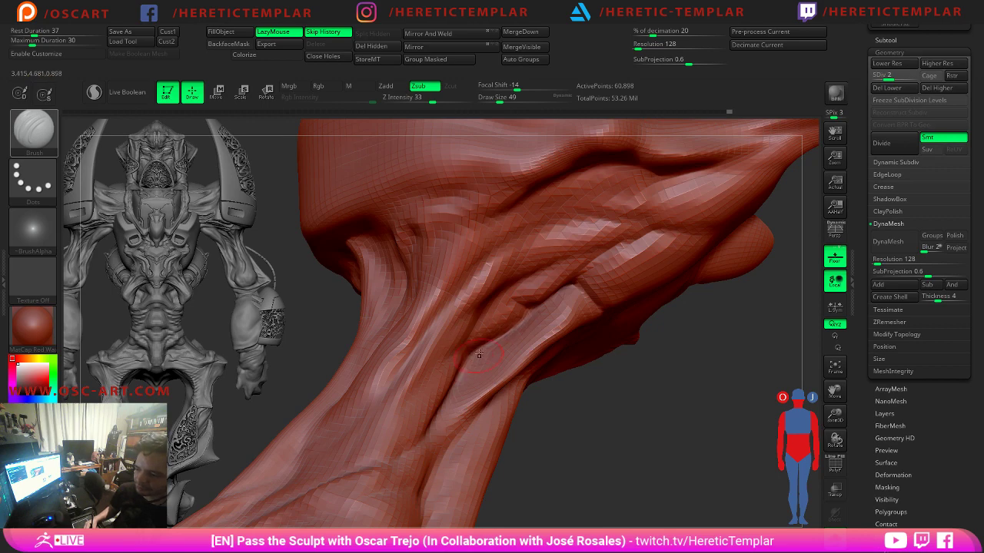
Inflate the diagonal muscle strand with the Inflat brush at draw size 140, then compare its shape at neighbouring subdivision levels.
key(b)
key(i)
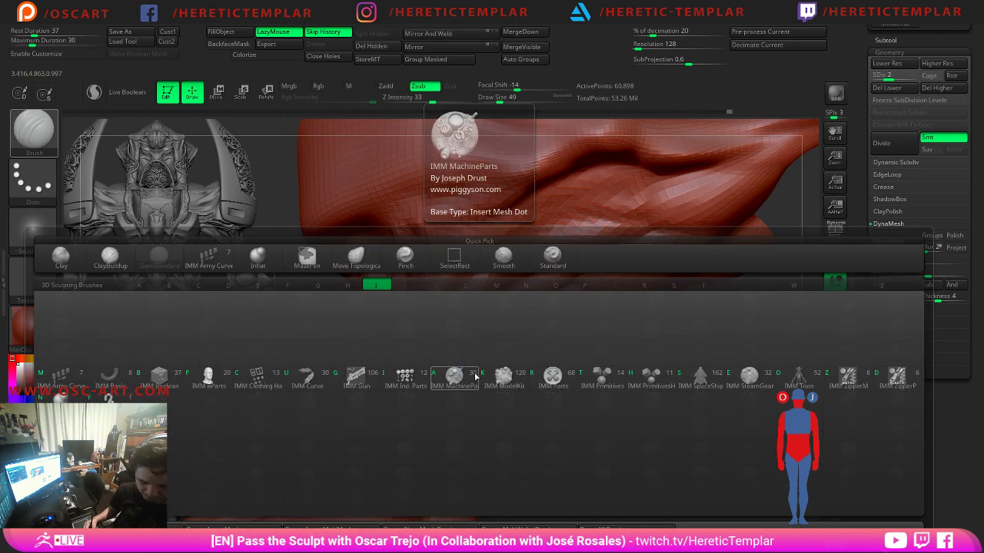
key(n)
mouse_move(614, 405)
alt+mouse_down()
mouse_move(575, 378)
mouse_move(598, 429)
alt+mouse_up()
key(s)
click(501, 370)
drag(501, 369, 519, 366)
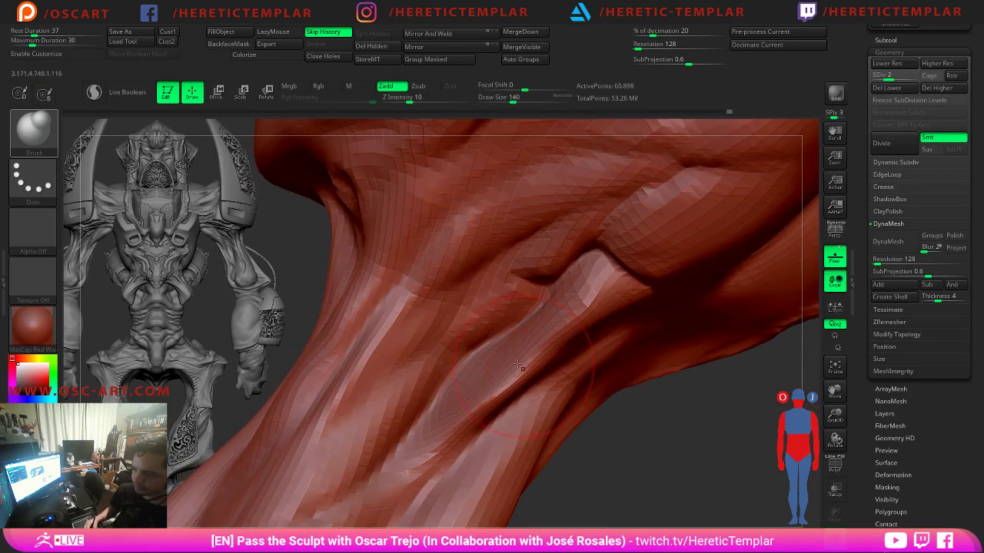
key(shift+d)
key(d)
key(d)
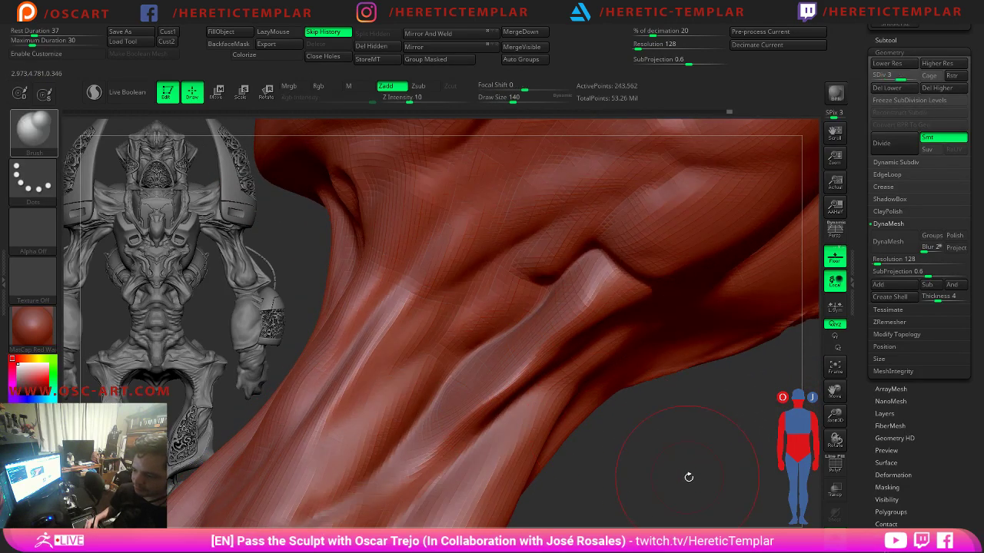
Add more volume along the diagonal strand and its neighbouring muscle with the Inflat brush at subdivision level 2.
drag(688, 476, 686, 471)
key(shift+d)
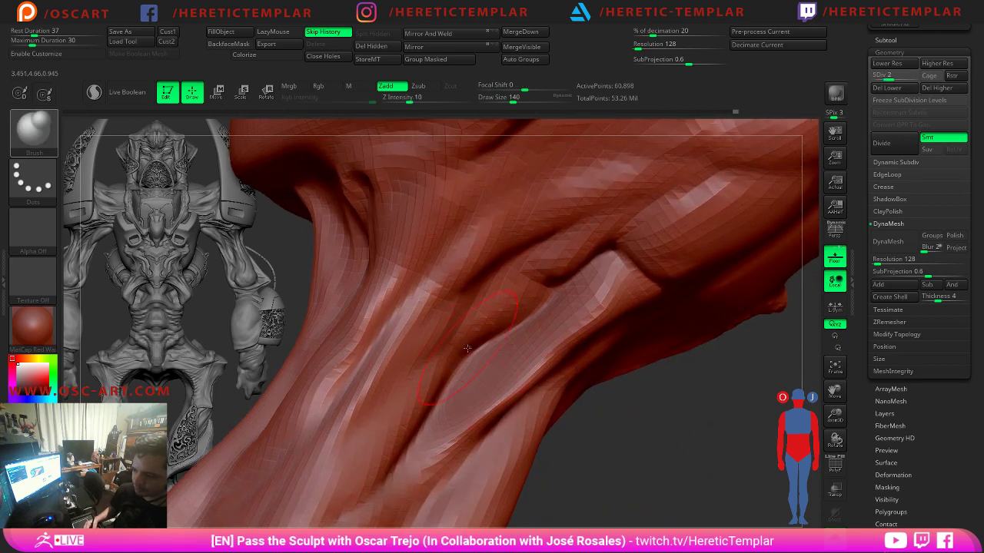
key(shift+d)
key(d)
mouse_move(459, 377)
mouse_down()
mouse_move(485, 343)
mouse_move(532, 314)
mouse_up()
key(d)
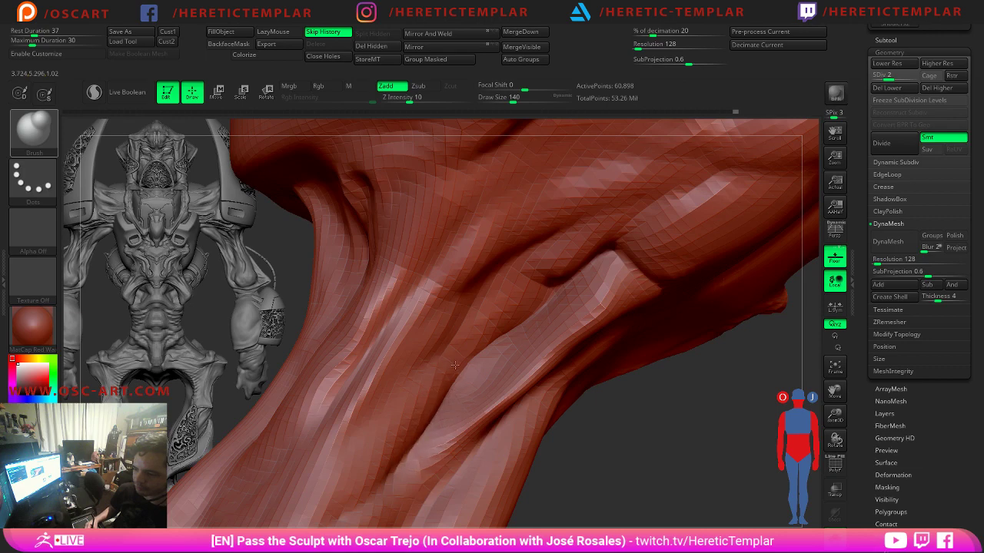
Smooth the middle of the diagonal muscle strand at subdivision level 4 with draw size 140.
key(d)
mouse_move(494, 367)
shift+mouse_down()
mouse_move(477, 376)
mouse_move(513, 363)
shift+mouse_up()
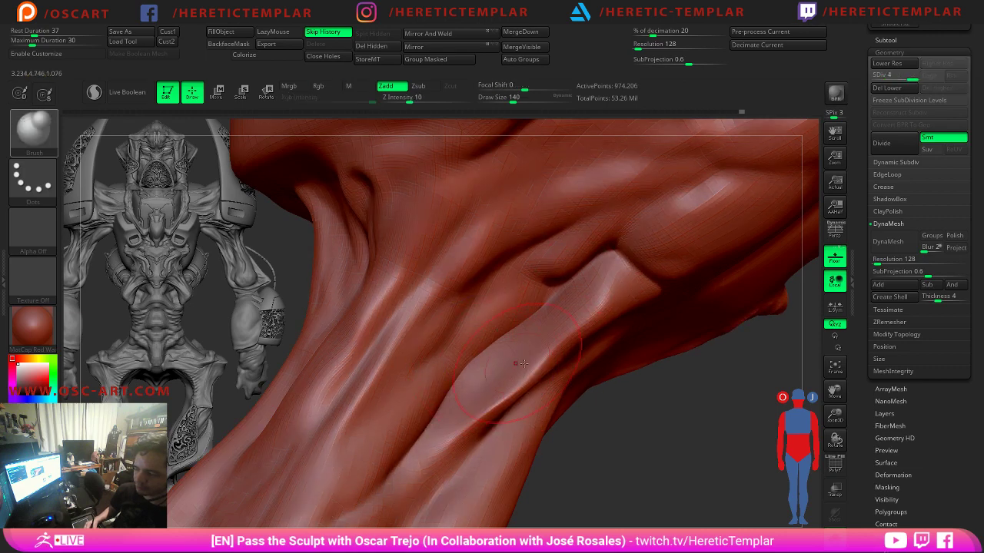
alt+drag(733, 471, 643, 428)
right_drag(643, 427, 622, 432)
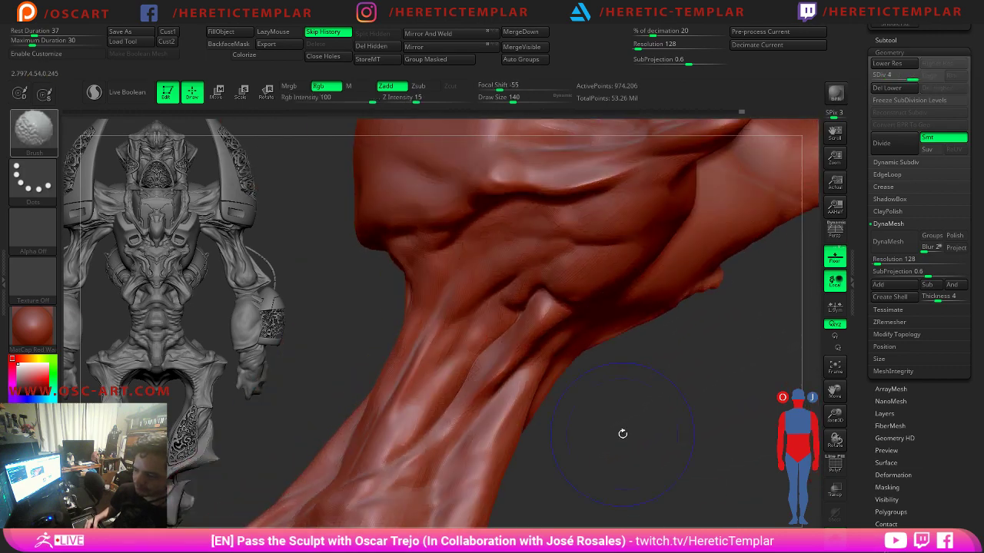
Try a stroke on the muscle beside the diagonal strand at a lower subdivision level, then undo it.
key(shift+d)
key(shift+d)
key(s)
drag(478, 367, 478, 368)
ctrl+right_drag(478, 367, 492, 392)
key(d)
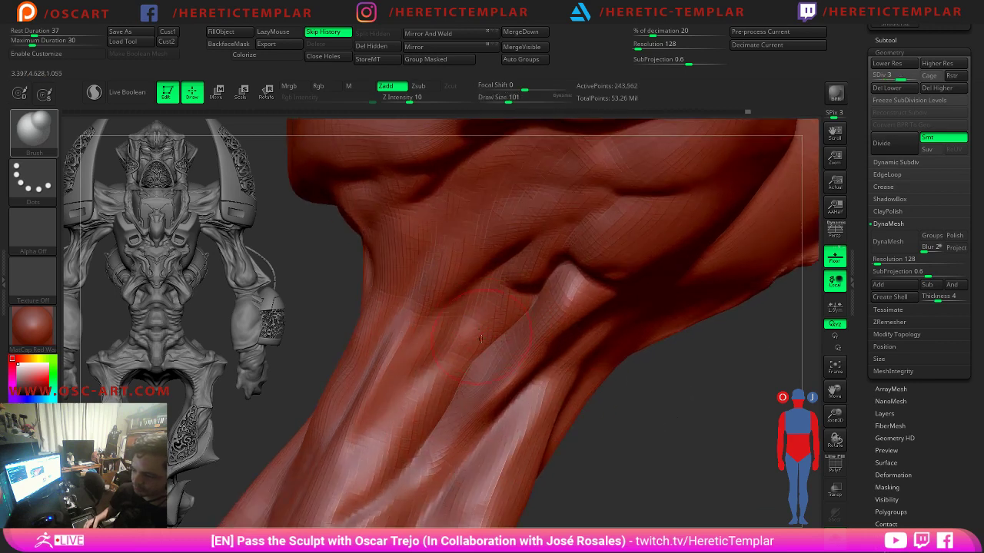
key(s)
mouse_move(498, 367)
mouse_down()
mouse_move(481, 367)
mouse_move(485, 359)
mouse_move(466, 379)
mouse_up()
key(ctrl+z)
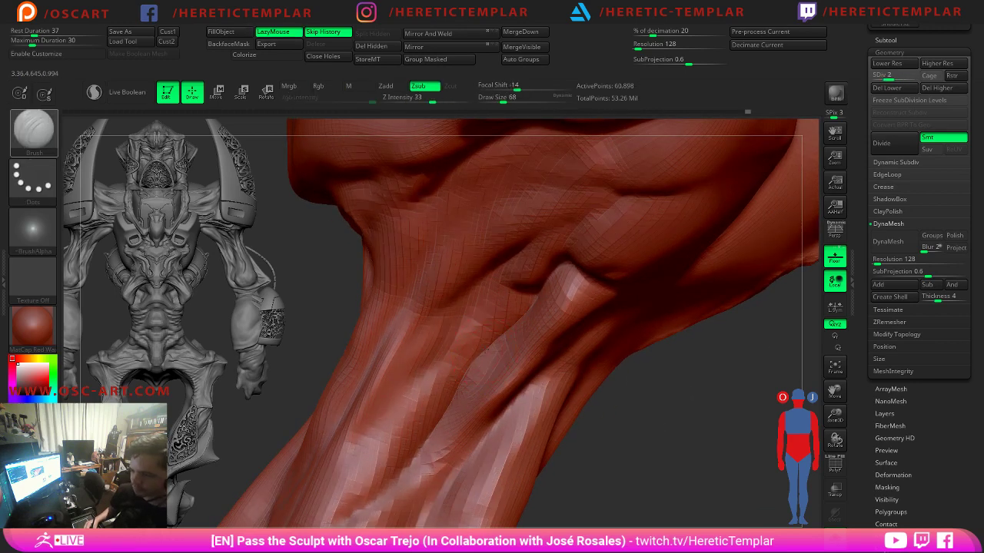
Carve a short crease beside the diagonal strand with the DamStandard brush, reducing the draw size to 59, and soften it.
key(d)
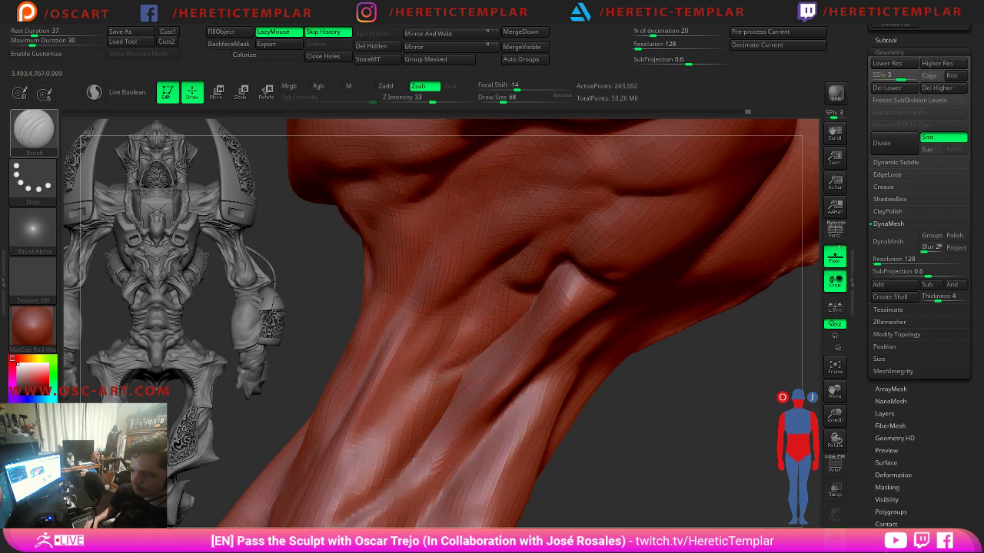
key(d)
key(s)
click(470, 369)
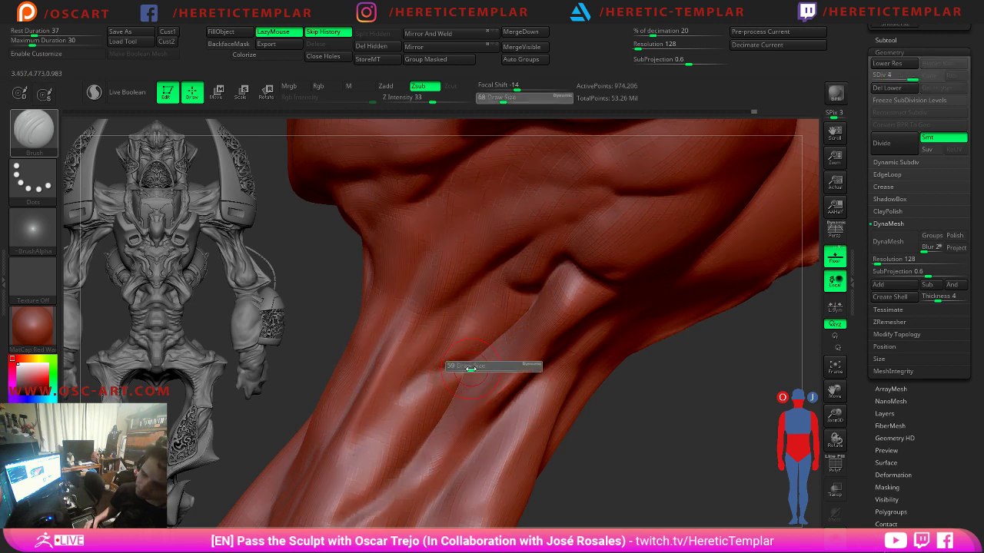
key(shift)
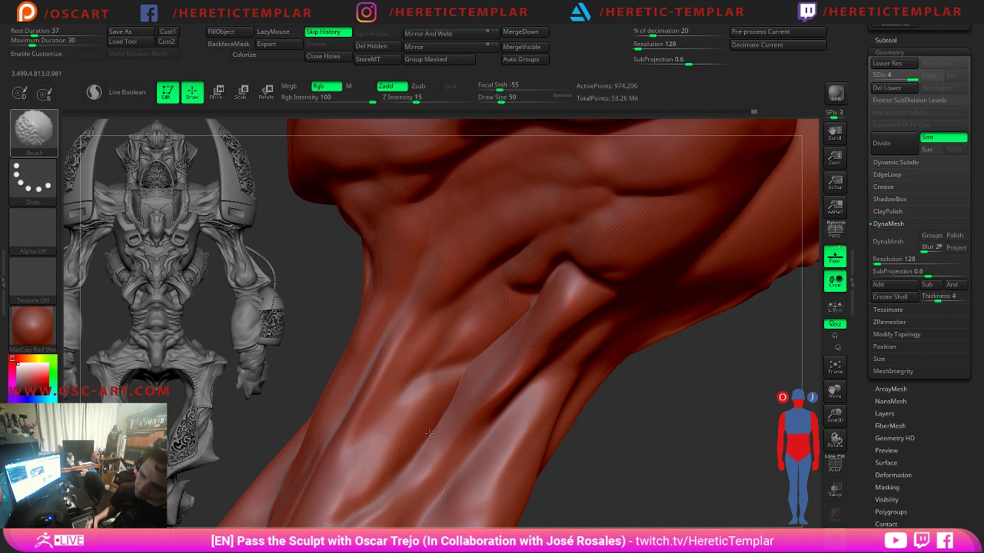
key(shift+d)
key(2)
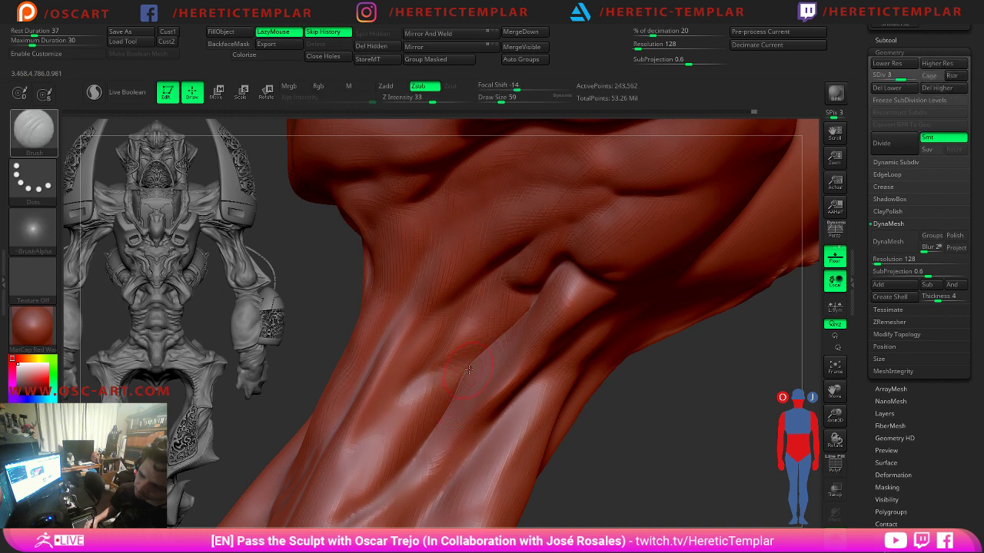
Carve an oval fold beside the diagonal strand and deepen the crease around its upper end with DamStandard at draw size 44, subdivision level 3.
key(s)
click(467, 370)
drag(480, 363, 449, 373)
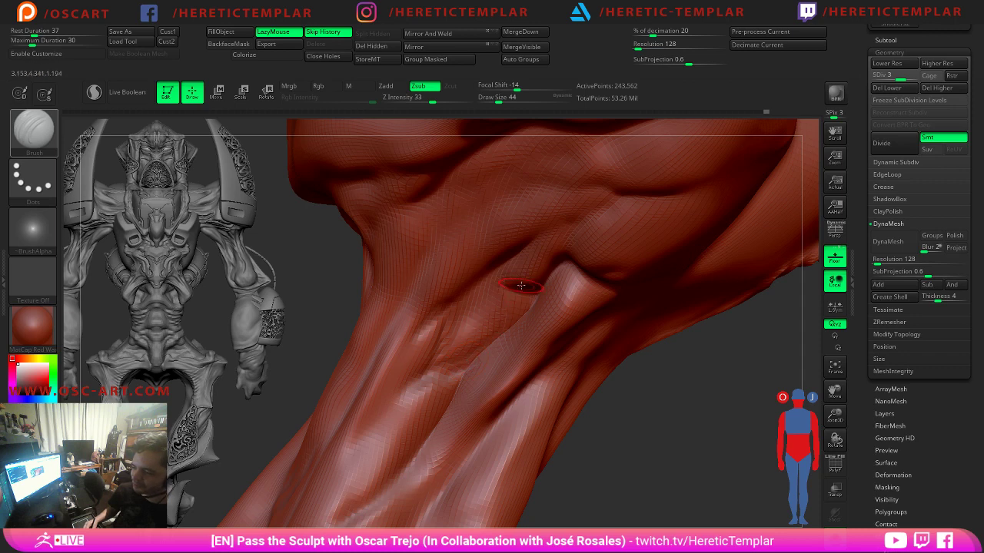
mouse_move(457, 326)
mouse_down()
mouse_move(573, 246)
mouse_move(631, 282)
mouse_up()
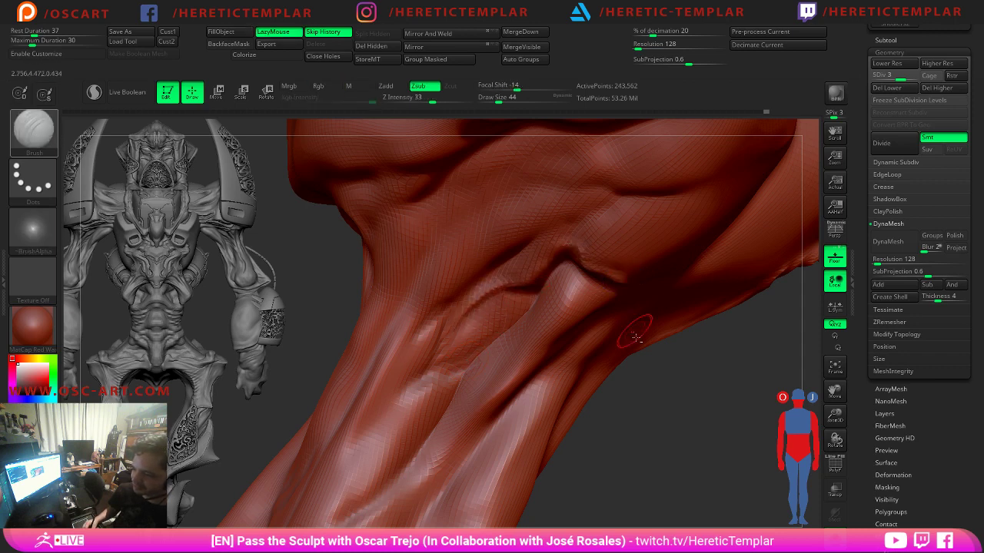
Refine the oval fold's creases with the brush at draw size 29 on subdivision level 4.
ctrl+right_drag(635, 336, 630, 408)
key(d)
drag(664, 412, 670, 458)
key(s)
mouse_move(465, 319)
mouse_down()
mouse_move(437, 367)
mouse_move(467, 335)
mouse_move(513, 313)
mouse_up()
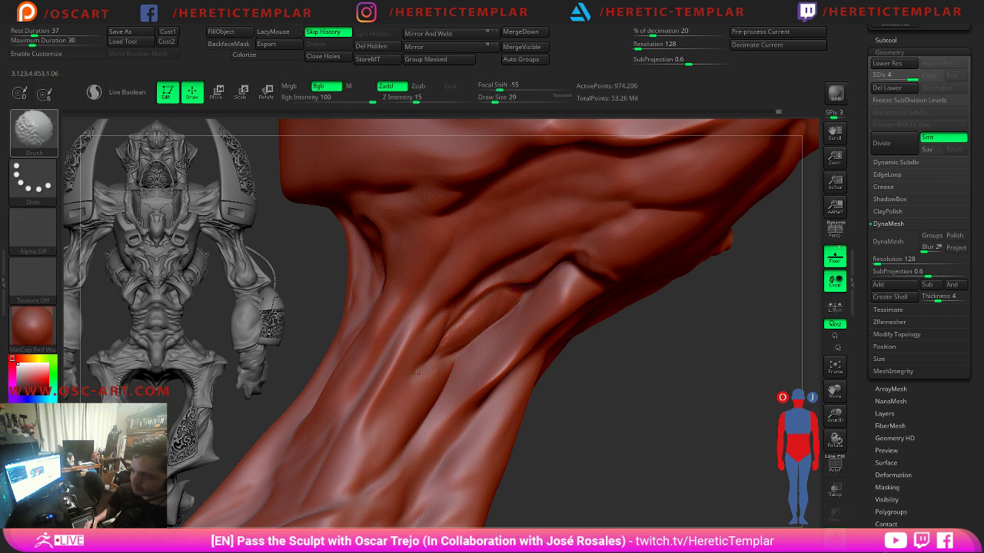
Drop the arms to subdivision level 1 and smooth the diagonal strand's upper part with draw size 41.
mouse_move(658, 416)
alt+mouse_down()
mouse_move(656, 382)
mouse_move(663, 408)
alt+mouse_up()
key(shift+d)
key(shift+d)
key(shift+d)
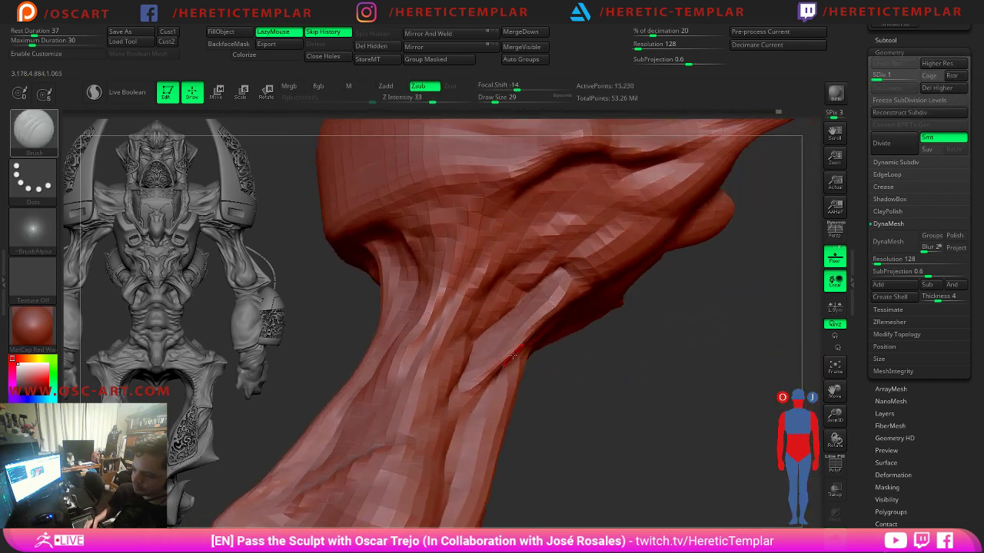
key(bracketright)
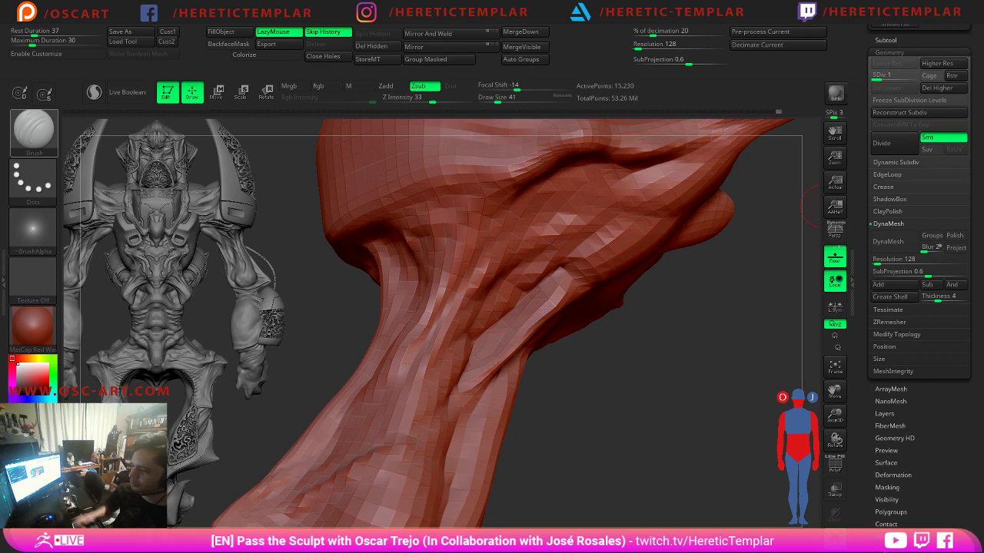
key(shift)
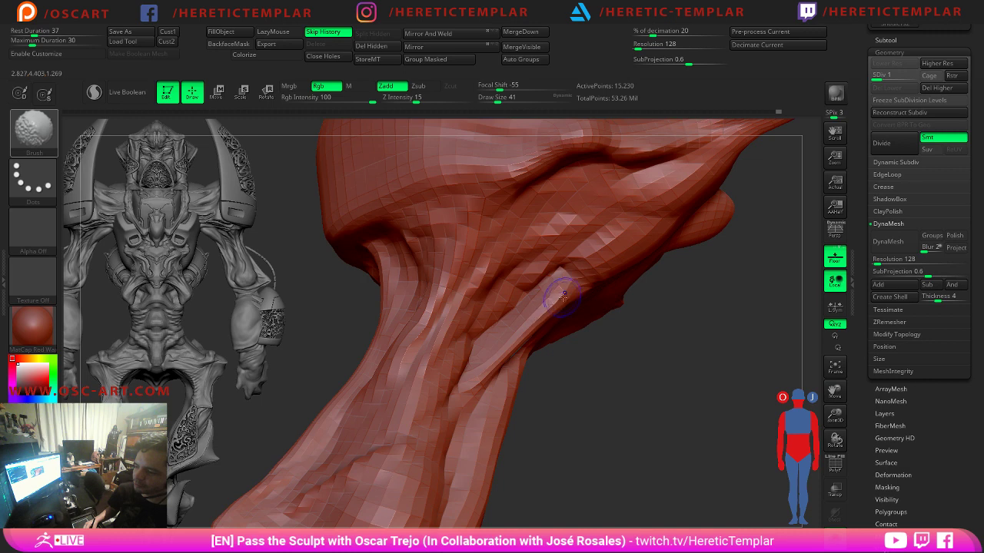
Define the diagonal strand's outer edge with the DamStandard brush at draw sizes 77 and 65 on subdivision level 1.
key(b)
key(d)
key(s)
key(s)
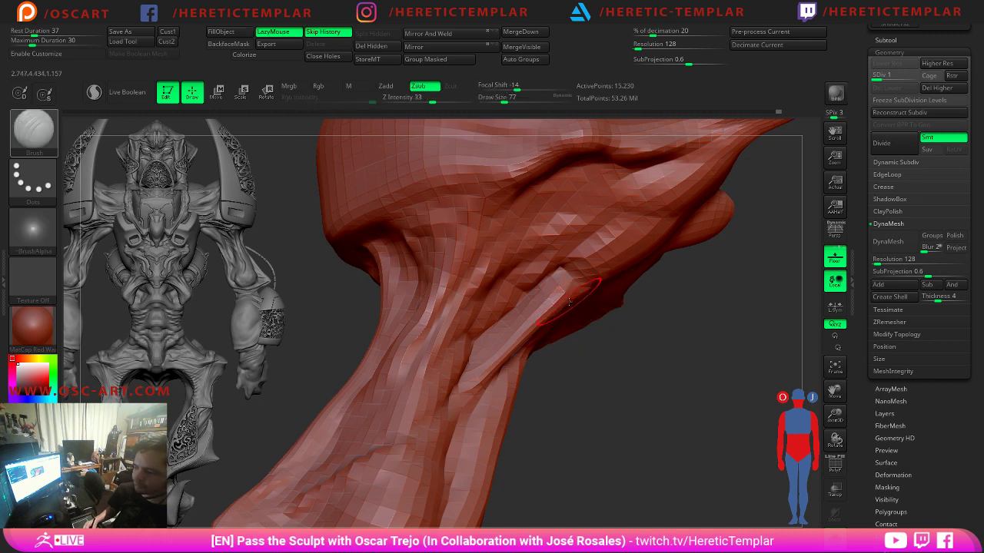
key(b)
key(c)
key(b)
key(b)
key(d)
key(s)
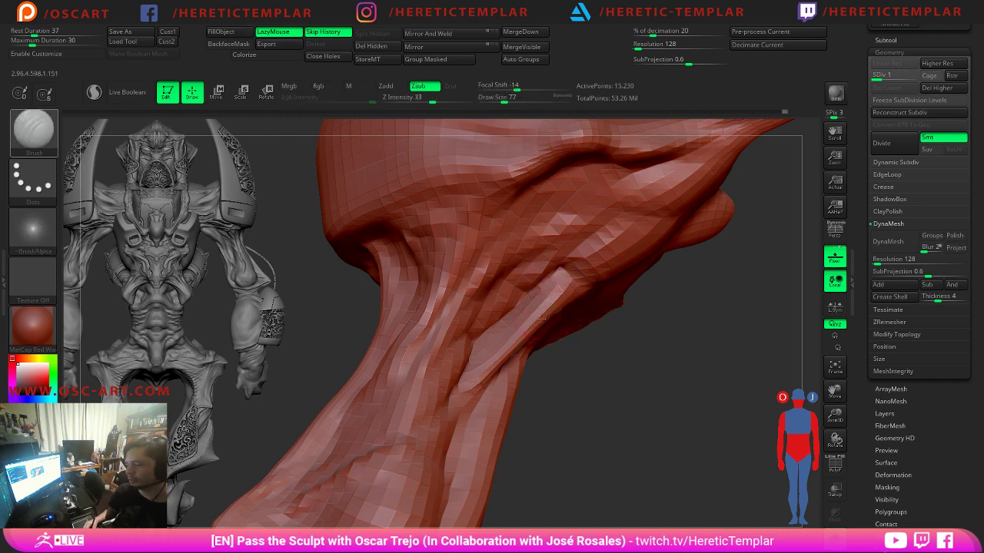
key(s)
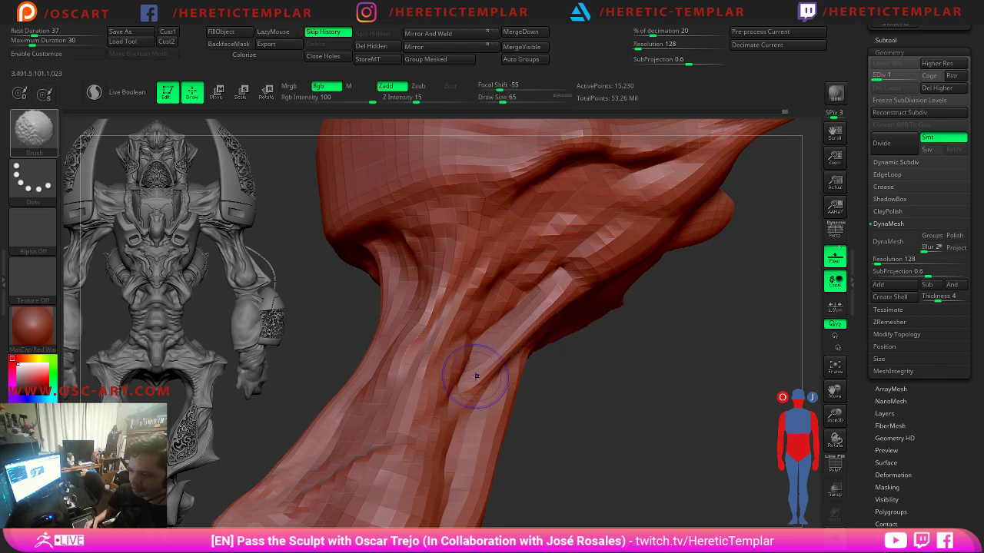
Build up the area around the diagonal strand with the ClayBuildup brush at draw size 65, moving up to subdivision level 2.
key(b)
key(c)
key(b)
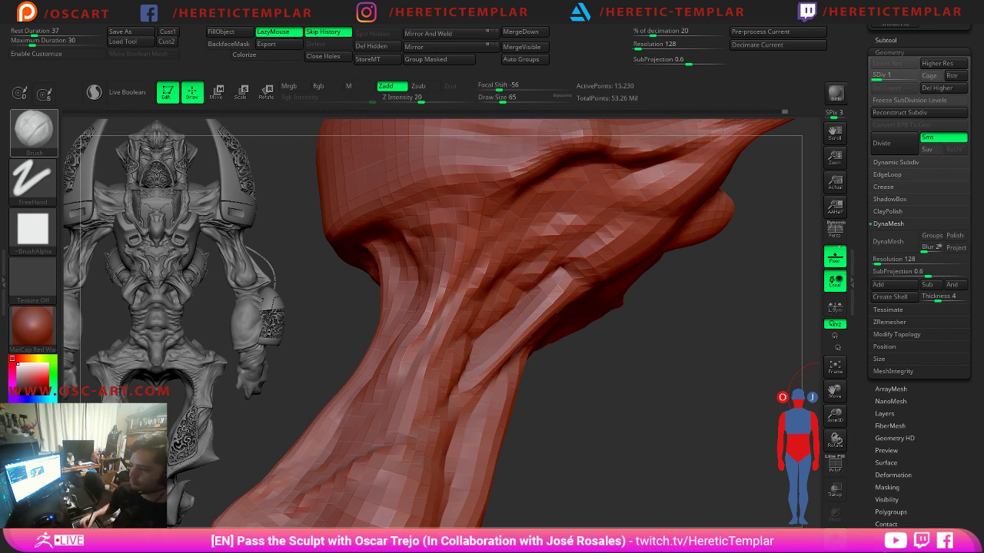
key(d)
drag(674, 398, 612, 307)
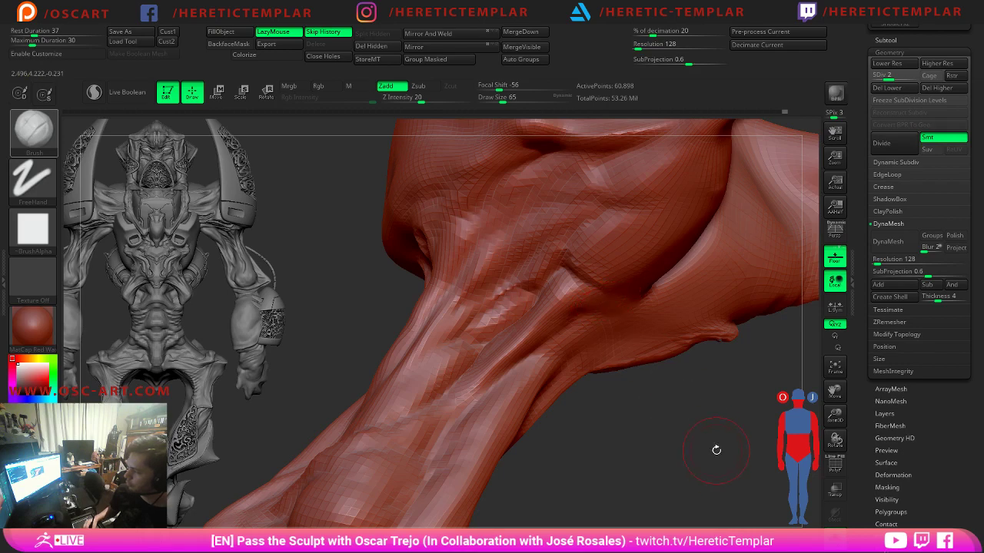
drag(714, 451, 615, 439)
drag(384, 301, 592, 290)
Fill out the lower rim of the rounded muscle above the diagonal strand with the ClayBuildup brush at draw size 71.
key(s)
drag(678, 444, 646, 438)
key(s)
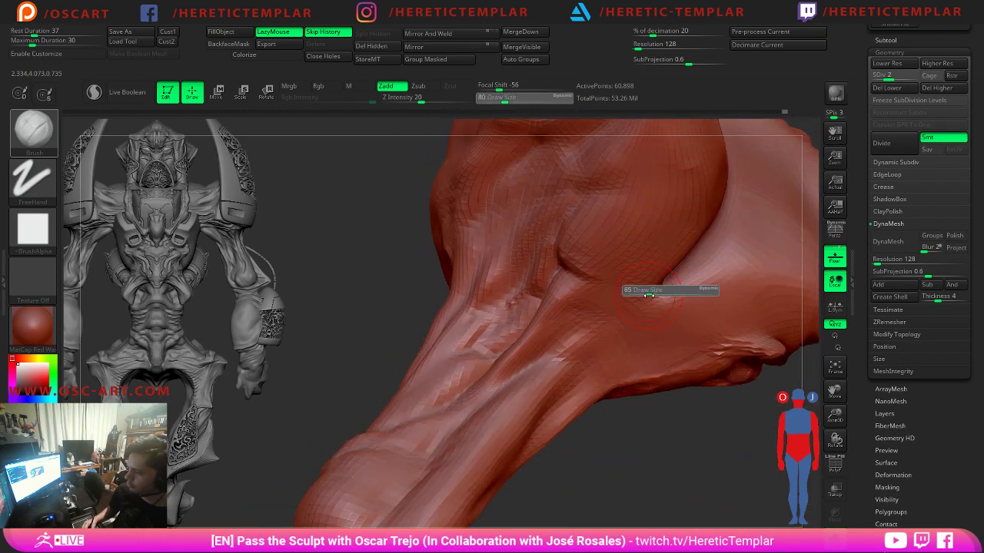
mouse_move(651, 290)
mouse_down()
mouse_move(588, 289)
mouse_move(651, 266)
mouse_move(632, 270)
mouse_move(634, 252)
mouse_move(658, 240)
mouse_move(642, 243)
mouse_move(634, 270)
mouse_move(644, 245)
mouse_move(624, 244)
mouse_move(658, 221)
mouse_move(619, 244)
mouse_up()
key(s)
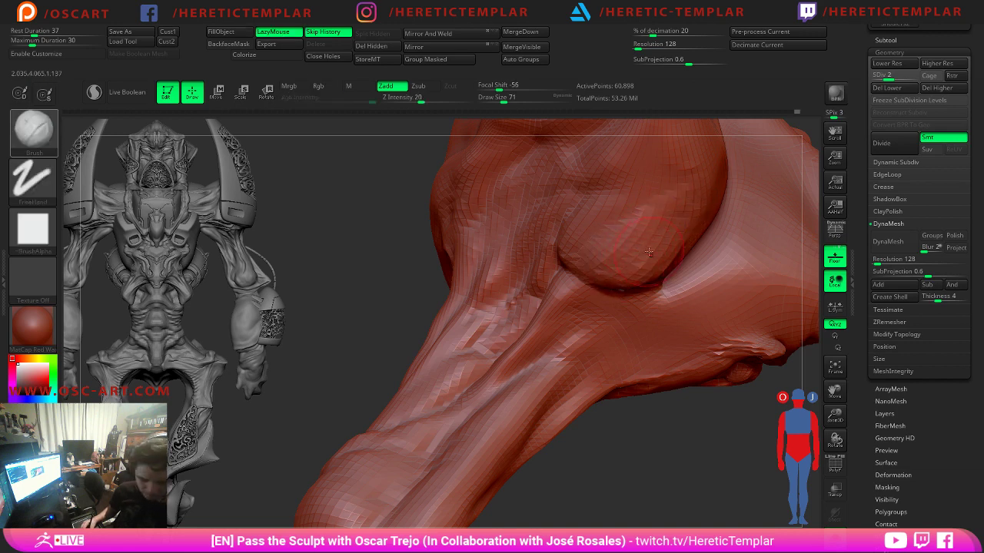
Carve the crease beneath the rounded muscle and along the strand's upper end with the DamStandard brush at draw size 94.
key(b)
key(d)
key(s)
key(s)
drag(638, 290, 577, 276)
key(s)
drag(571, 309, 583, 306)
drag(600, 298, 546, 331)
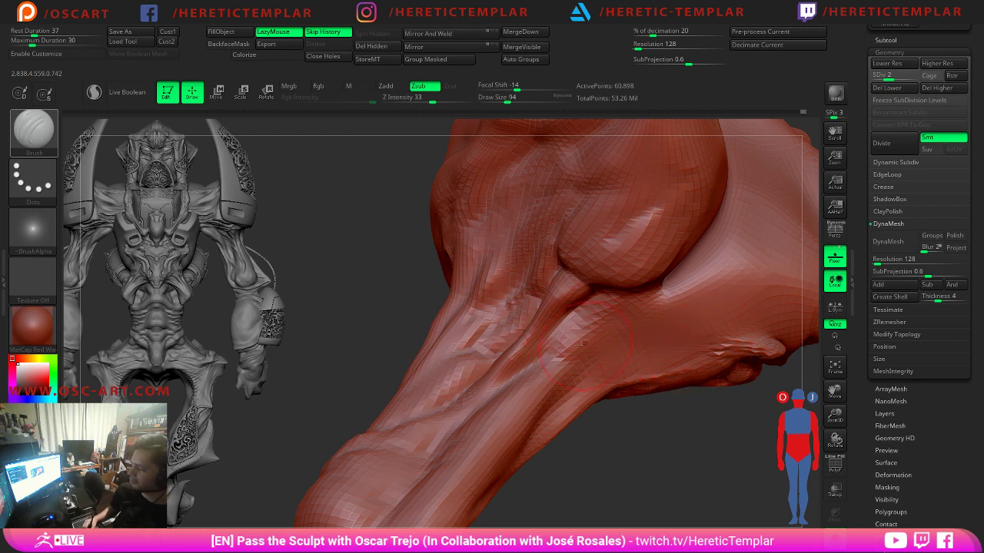
Refine the area below the rounded muscle with the DamStandard brush at draw size 62 on subdivision level 4.
key(s)
drag(555, 347, 553, 347)
key(d)
key(d)
key(s)
drag(612, 347, 609, 347)
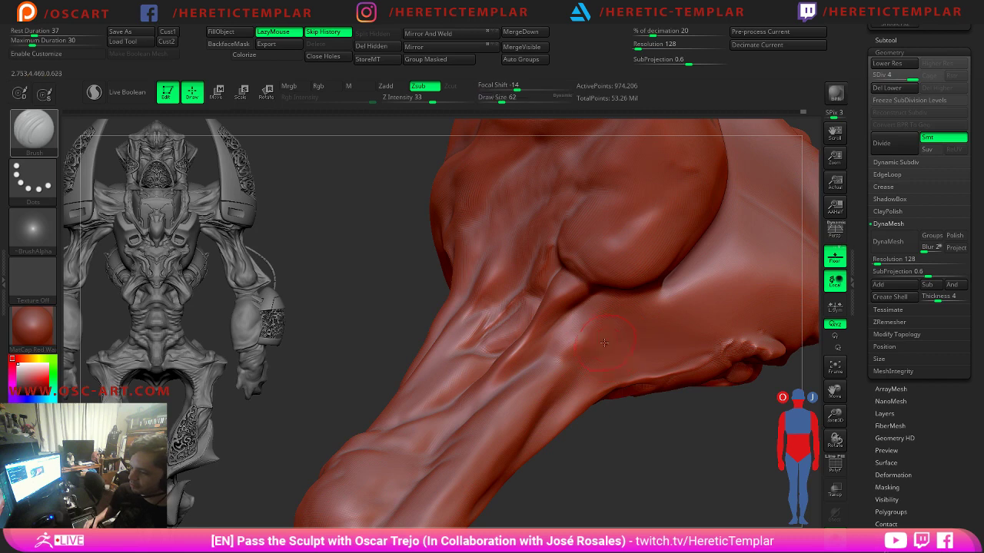
Examine both arms from a distance, alone and together with the whole creature, toggling Solo mode and the interface display.
drag(382, 295, 499, 307)
mouse_move(706, 388)
alt+mouse_down()
mouse_move(643, 332)
mouse_move(669, 374)
mouse_move(527, 386)
mouse_move(754, 391)
mouse_move(773, 430)
alt+mouse_up()
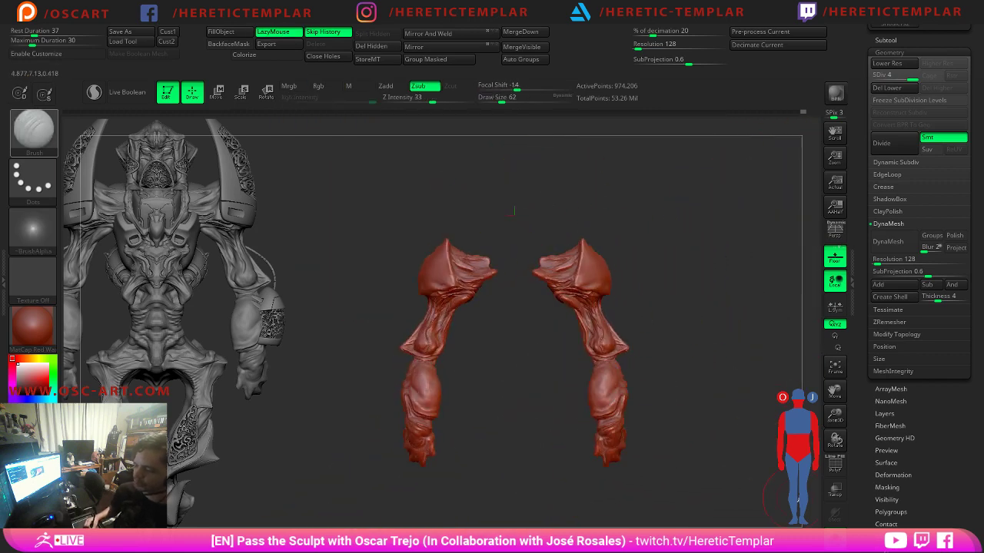
click(835, 514)
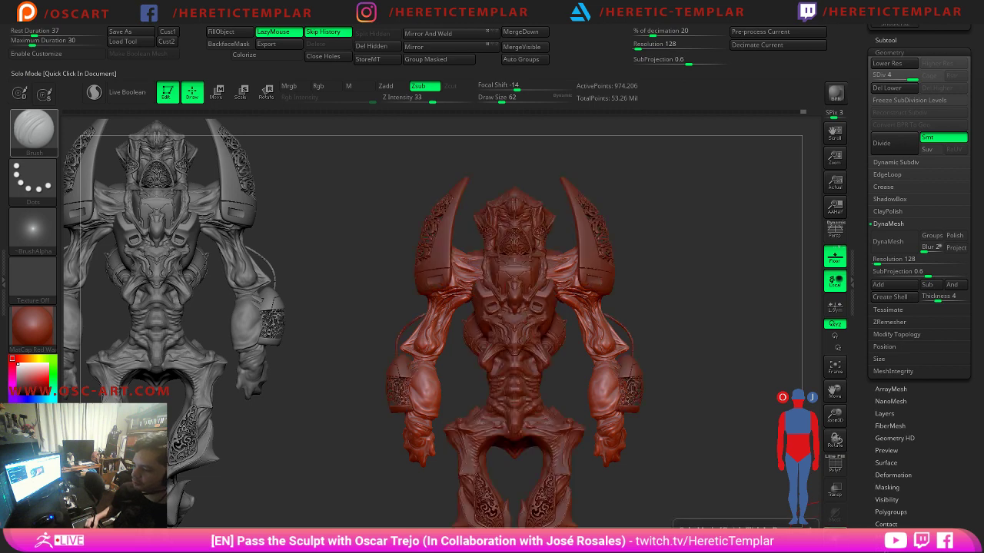
click(835, 513)
key(Tab)
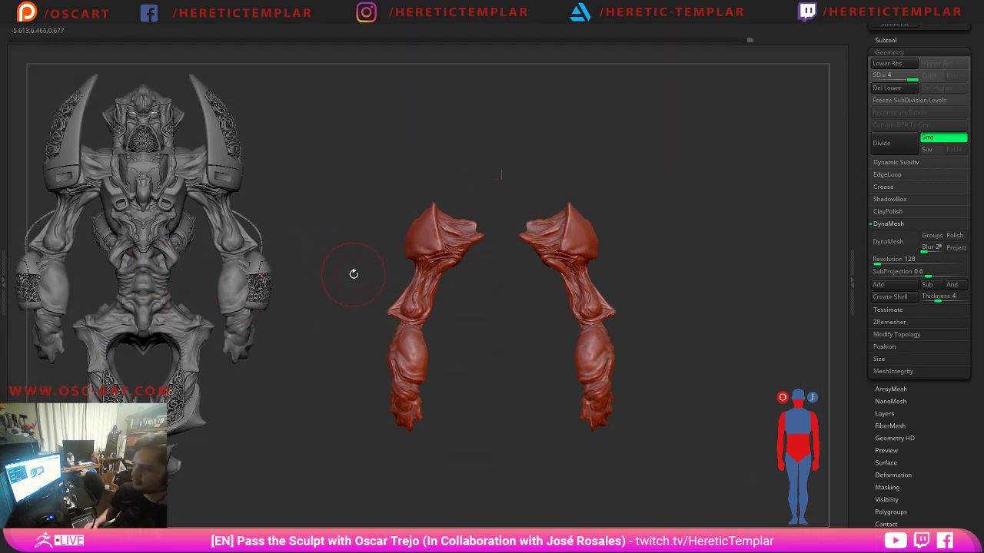
drag(373, 313, 483, 449)
alt+drag(668, 279, 638, 324)
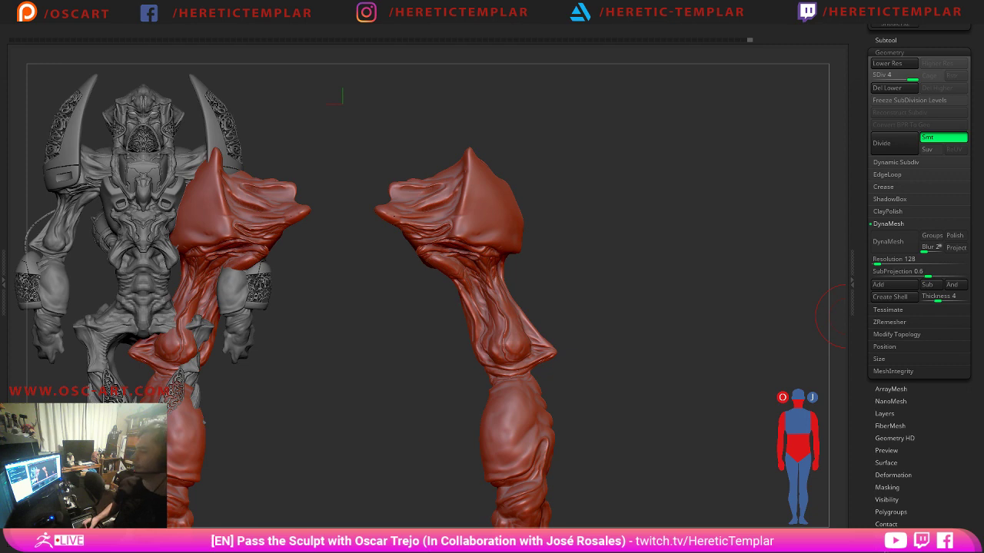
drag(565, 308, 636, 300)
key(Tab)
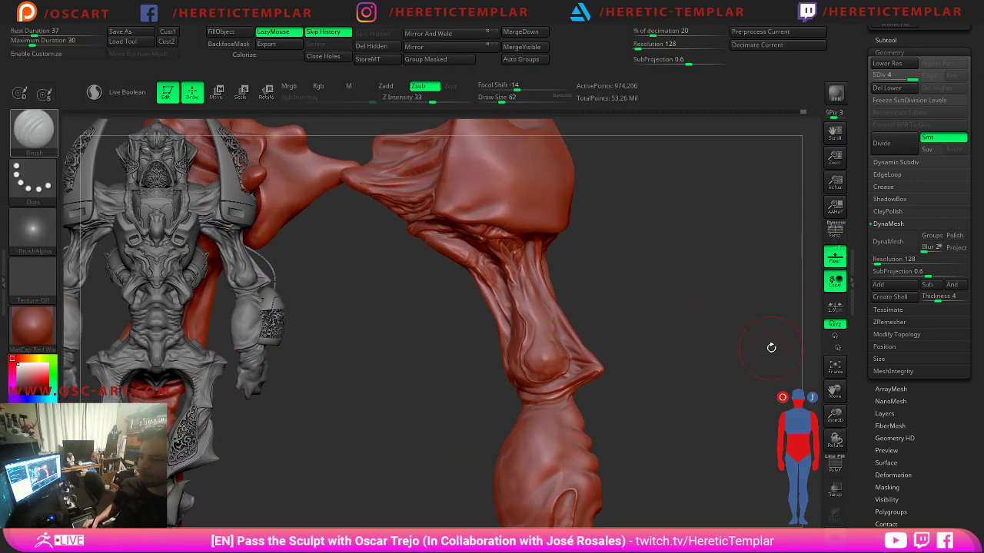
key(Tab)
Refine the folds around the bulging muscle under the shoulder cap and the strands just below it.
mouse_move(721, 377)
mouse_down()
mouse_move(672, 341)
mouse_move(639, 293)
mouse_move(754, 330)
mouse_move(589, 281)
mouse_move(608, 273)
mouse_move(396, 309)
mouse_up()
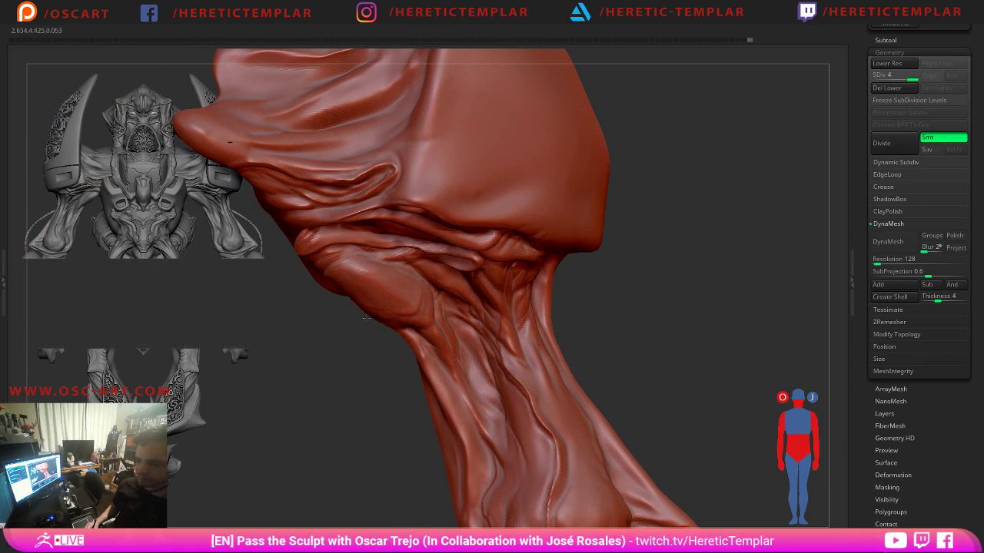
drag(353, 348, 334, 335)
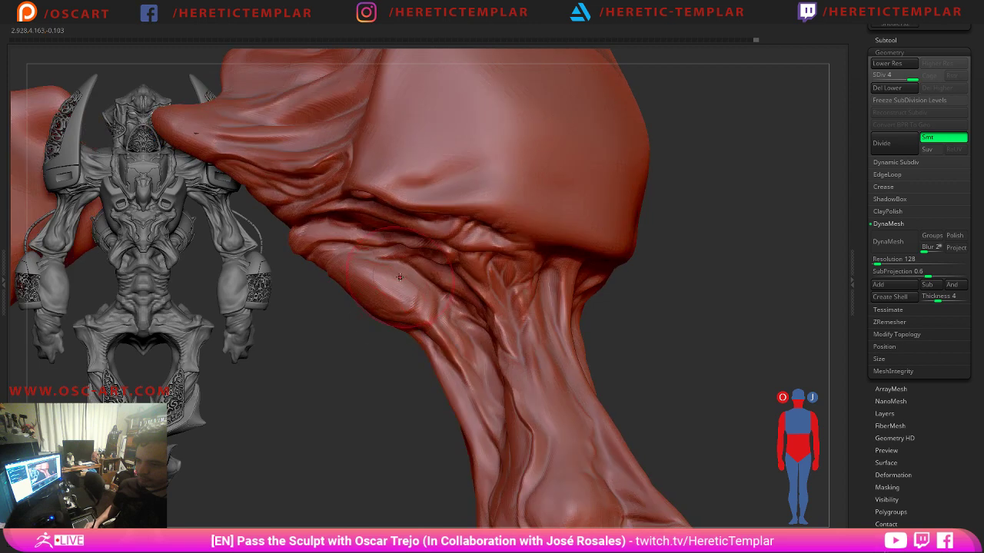
drag(390, 259, 415, 269)
drag(612, 272, 648, 301)
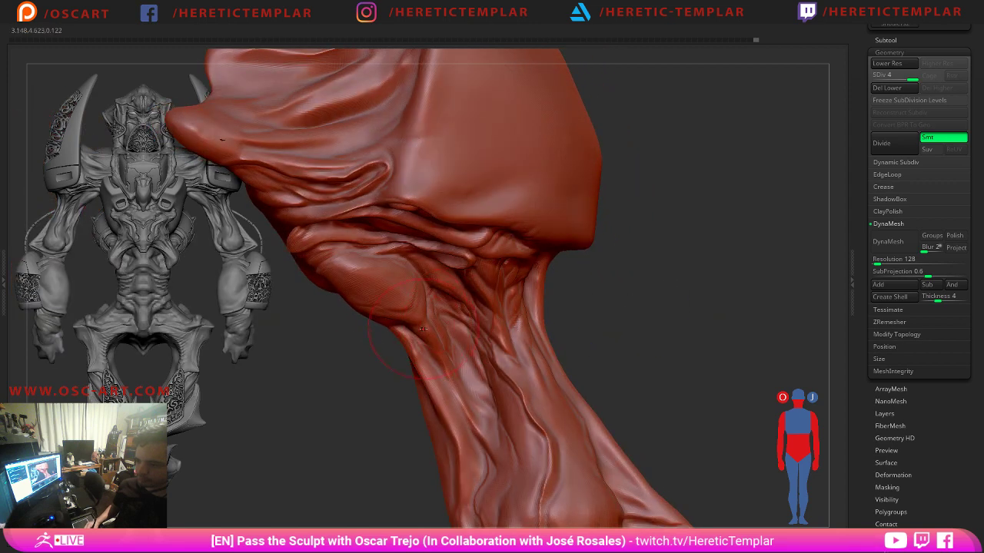
drag(408, 329, 447, 354)
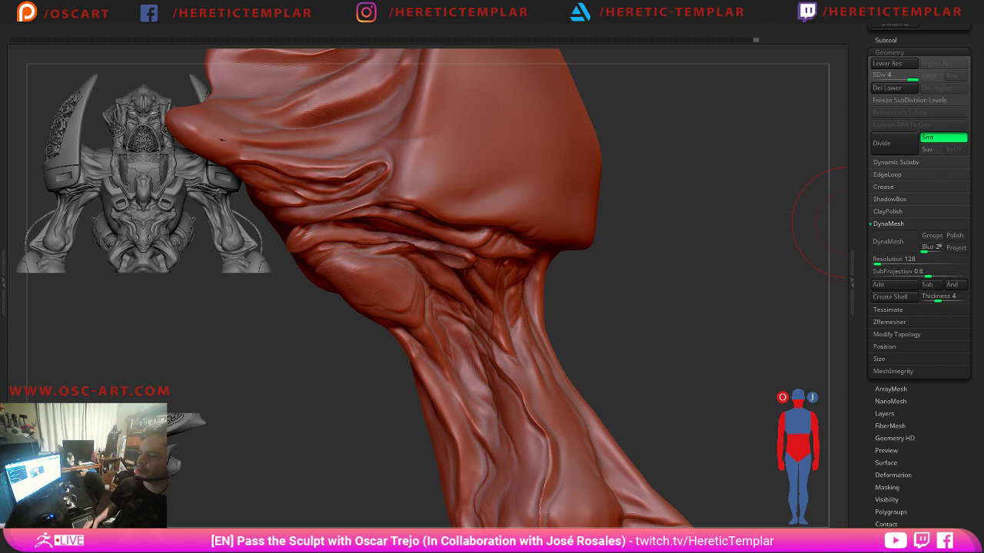
Deepen the creases along the narrow central strands from beneath the shoulder cap down the upper arm, using a smaller brush.
key(s)
drag(617, 287, 580, 300)
click(548, 310)
right_drag(581, 300, 542, 294)
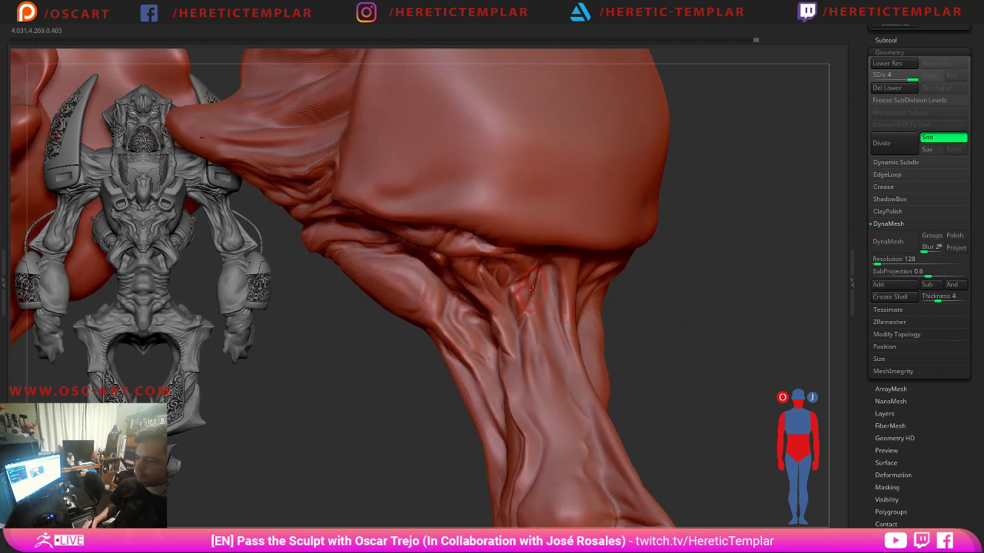
key(s)
drag(529, 305, 522, 317)
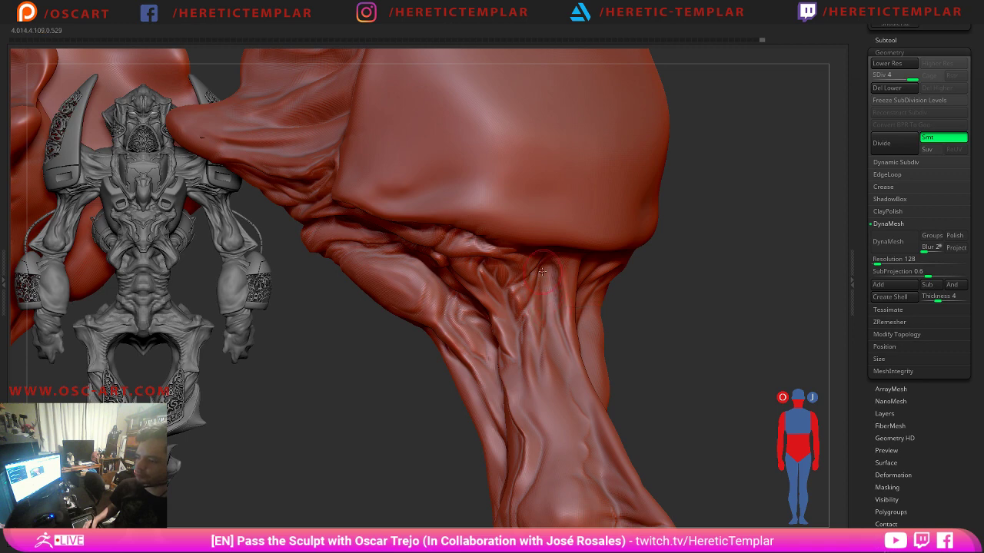
drag(543, 253, 545, 338)
mouse_move(543, 379)
mouse_down()
mouse_move(552, 408)
mouse_move(544, 381)
mouse_up()
drag(554, 415, 555, 404)
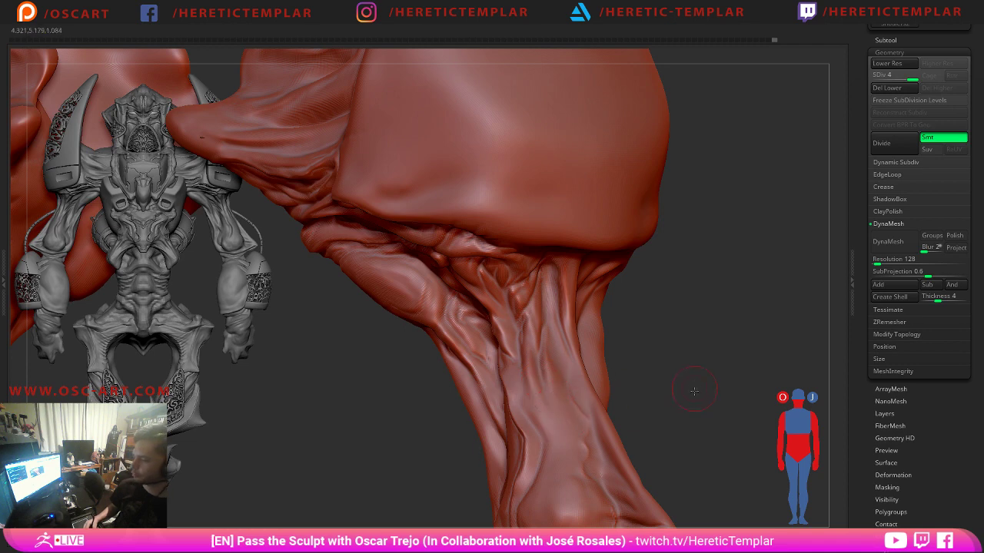
Carve fine grooves along the narrow outer strand running down from beneath the shoulder cap.
mouse_move(694, 391)
mouse_down()
mouse_move(705, 380)
mouse_move(638, 333)
mouse_move(505, 272)
mouse_up()
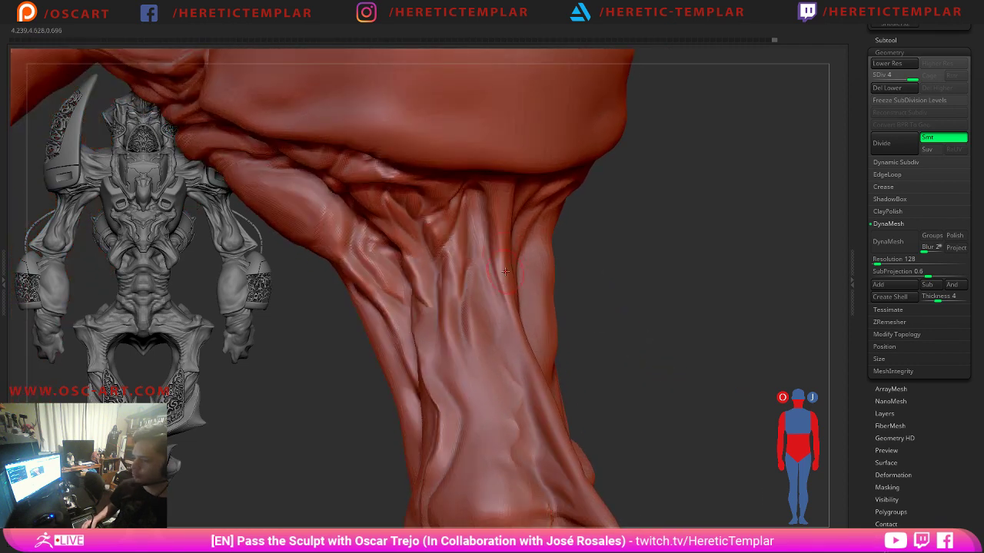
drag(476, 219, 499, 308)
mouse_move(671, 310)
mouse_down()
mouse_move(610, 279)
mouse_move(427, 385)
mouse_move(422, 301)
mouse_up()
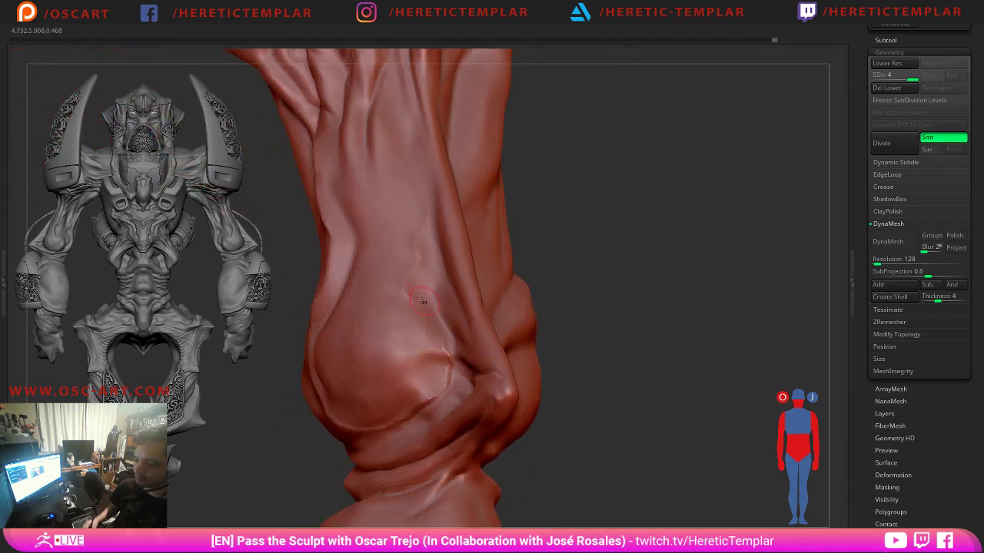
drag(669, 372, 614, 386)
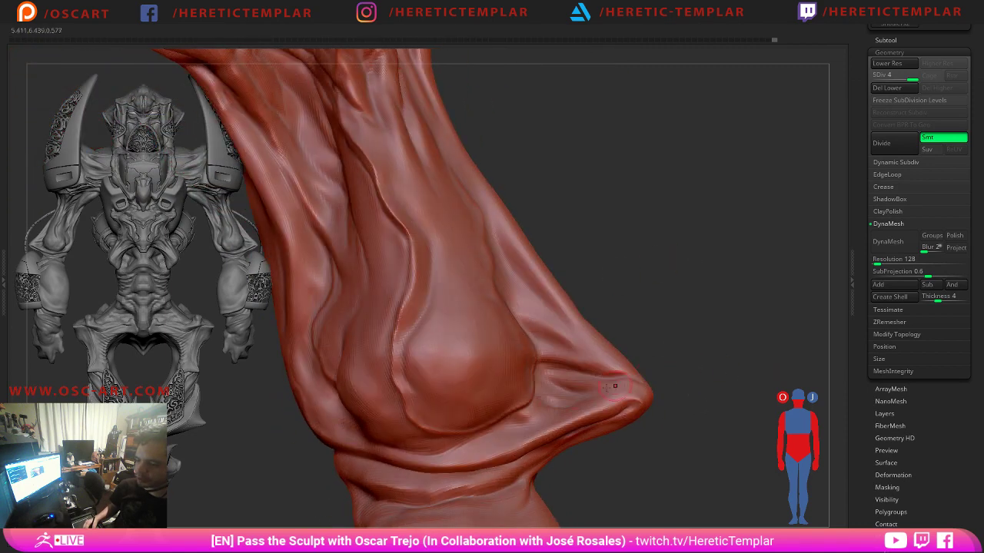
mouse_move(622, 156)
mouse_down()
mouse_move(643, 305)
mouse_move(418, 200)
mouse_up()
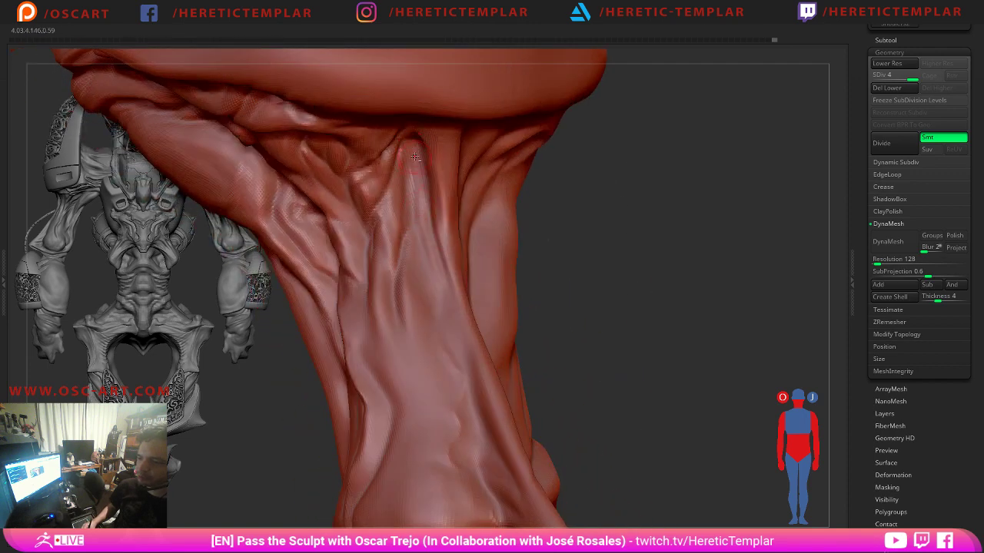
drag(414, 157, 420, 222)
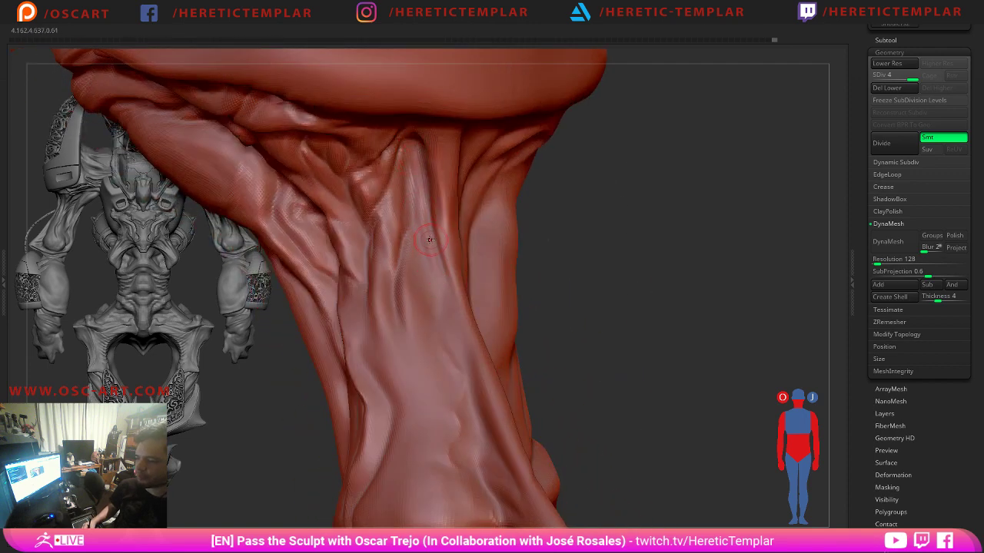
drag(416, 173, 439, 276)
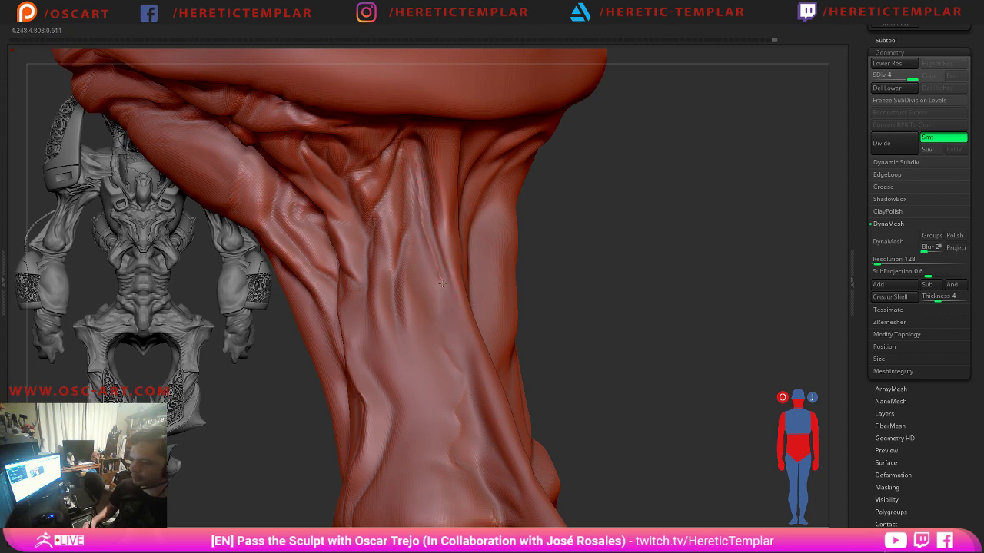
Extend the strand's groove down the upper arm and sharpen the wavy crease above the large elbow bulge.
drag(442, 283, 441, 321)
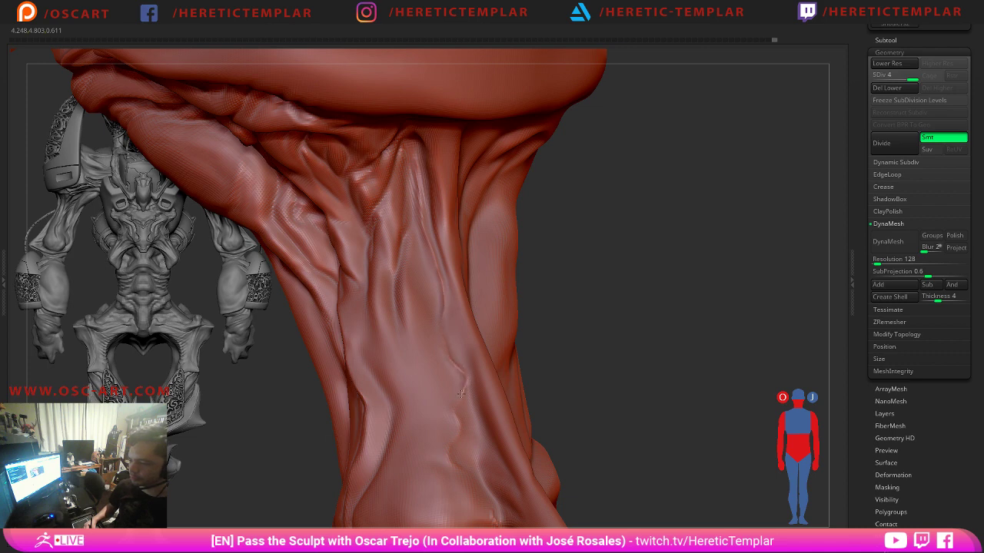
drag(452, 440, 462, 464)
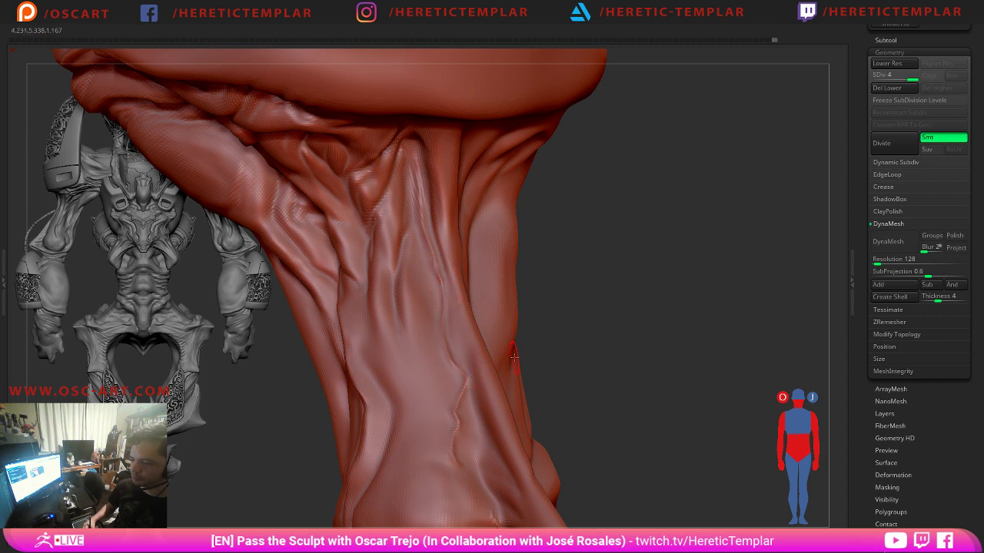
mouse_move(675, 376)
alt+mouse_down()
mouse_move(621, 312)
mouse_move(634, 320)
mouse_move(600, 239)
mouse_move(511, 184)
alt+mouse_up()
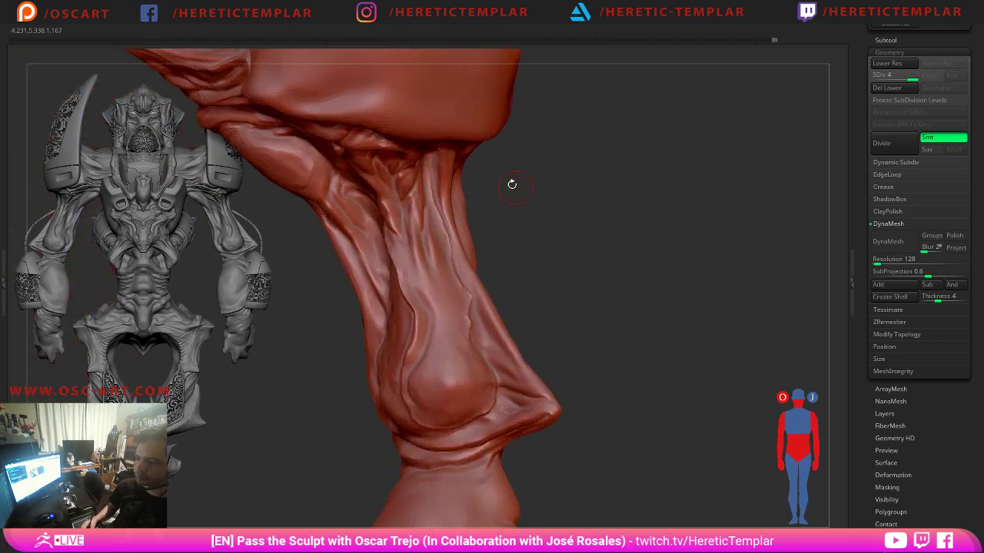
drag(535, 221, 553, 229)
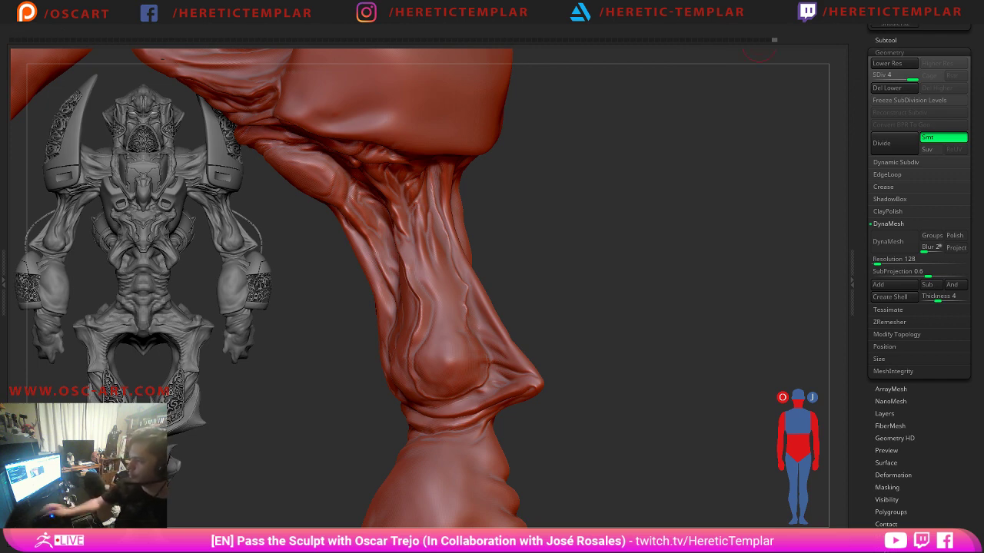
mouse_move(544, 290)
mouse_down()
mouse_move(521, 289)
mouse_move(534, 297)
mouse_up()
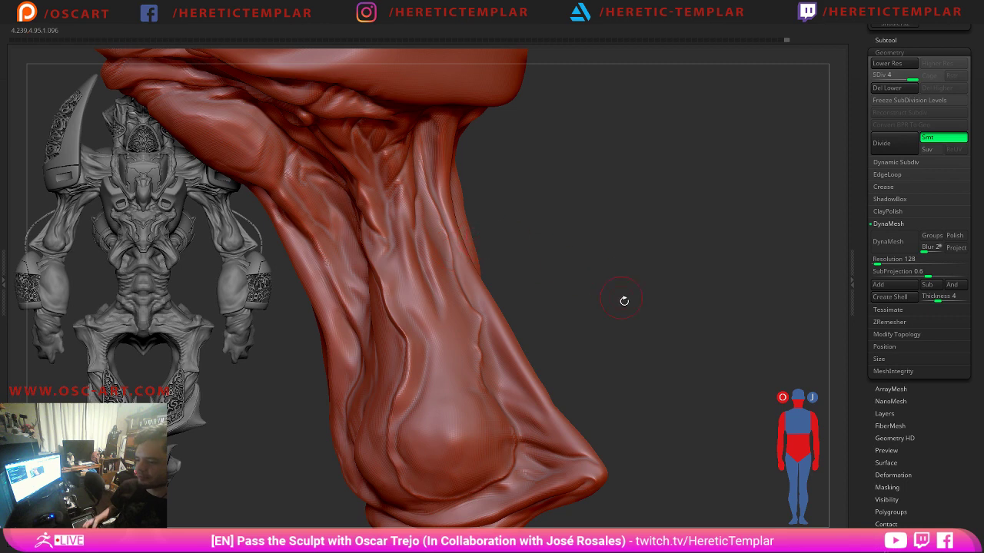
Carve a hooked crease around the small inner bulge just above the elbow and define its edge.
mouse_move(623, 301)
mouse_down()
mouse_move(654, 237)
mouse_move(514, 268)
mouse_up()
key(s)
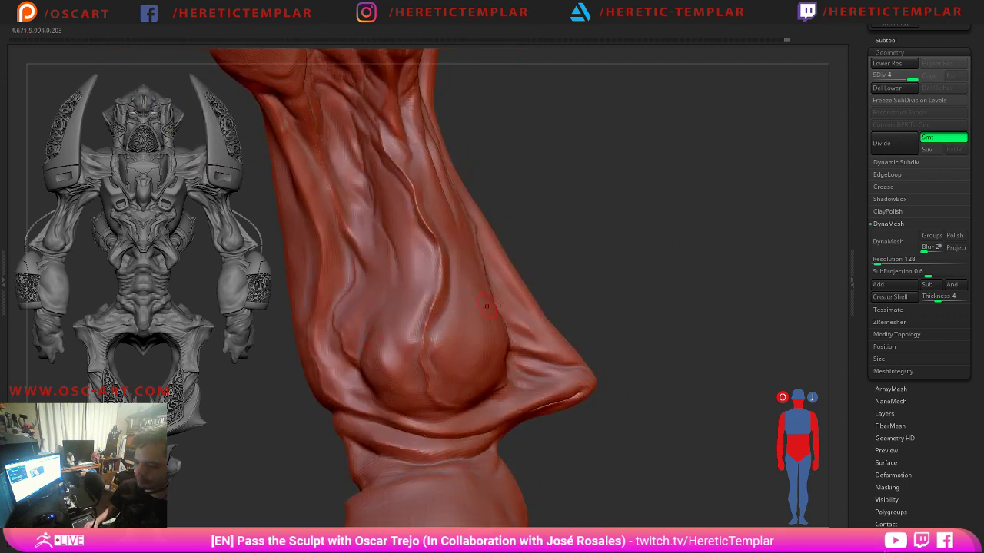
drag(611, 286, 652, 292)
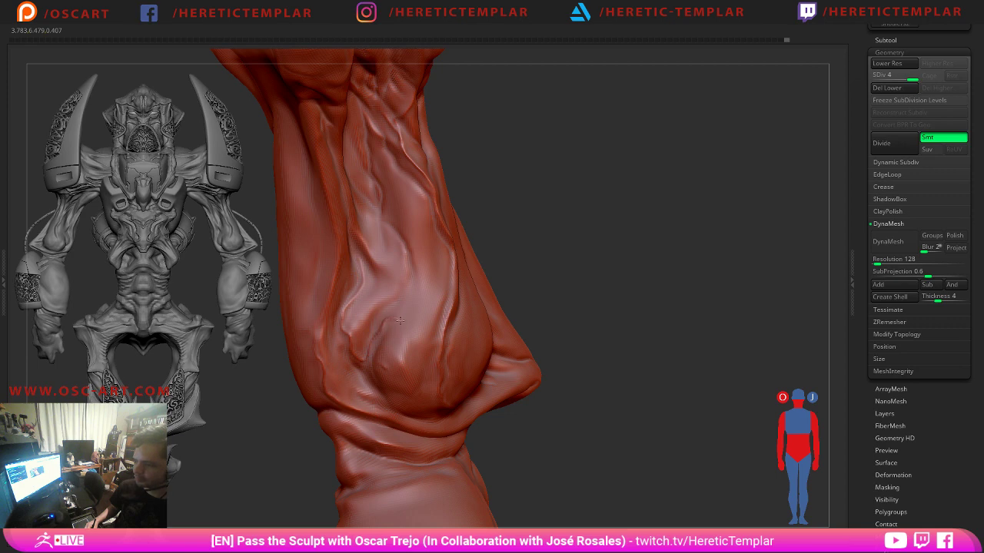
drag(394, 331, 381, 352)
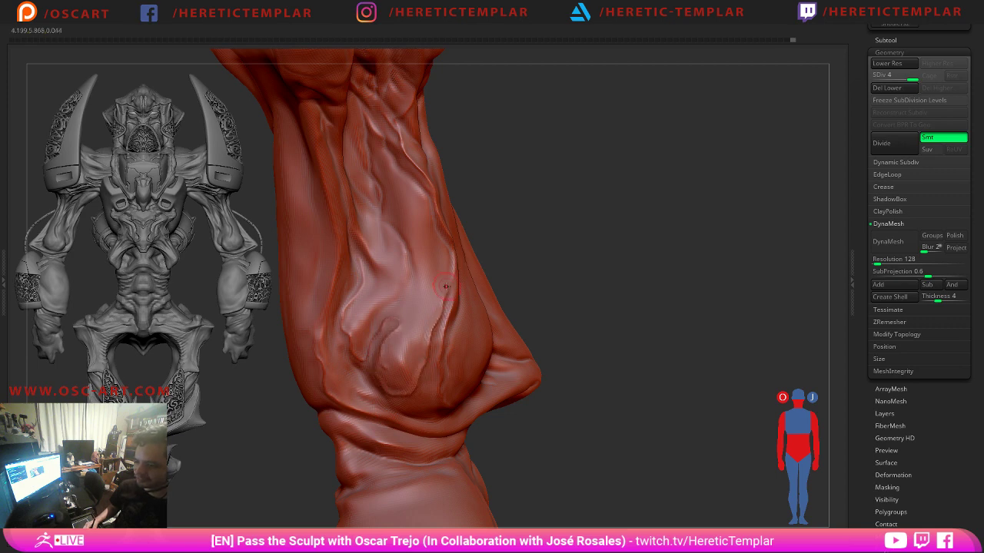
drag(425, 321, 396, 364)
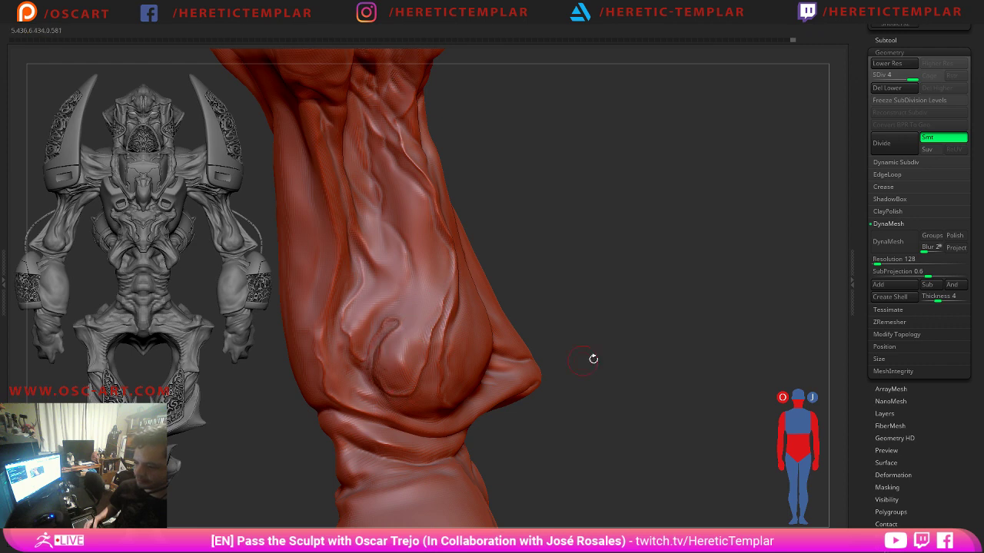
drag(593, 358, 538, 358)
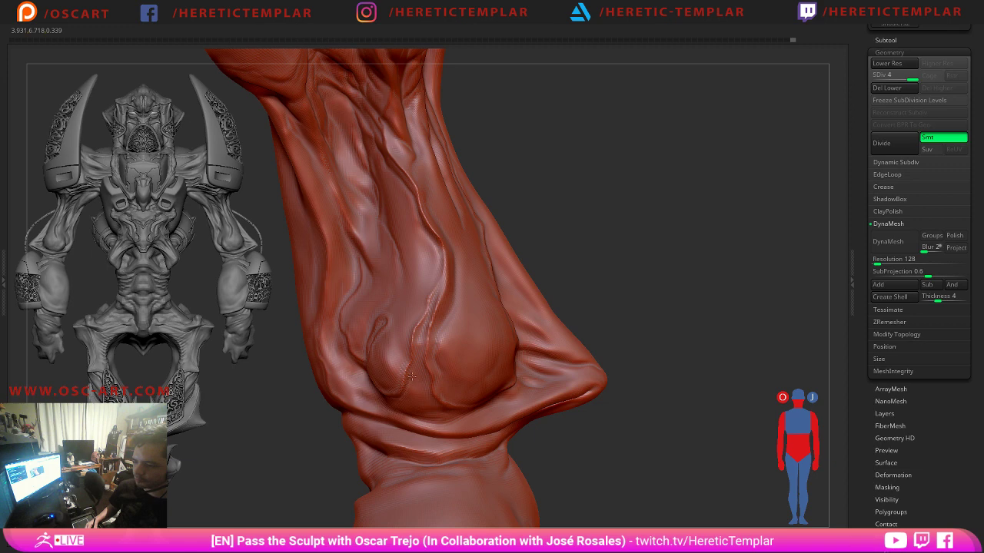
Deepen the creases between the two elbow bulges and refine the strands leading up from them.
mouse_move(624, 285)
mouse_down()
mouse_move(607, 256)
mouse_move(624, 260)
mouse_up()
mouse_move(702, 246)
alt+mouse_down()
mouse_move(648, 192)
mouse_move(662, 315)
alt+mouse_up()
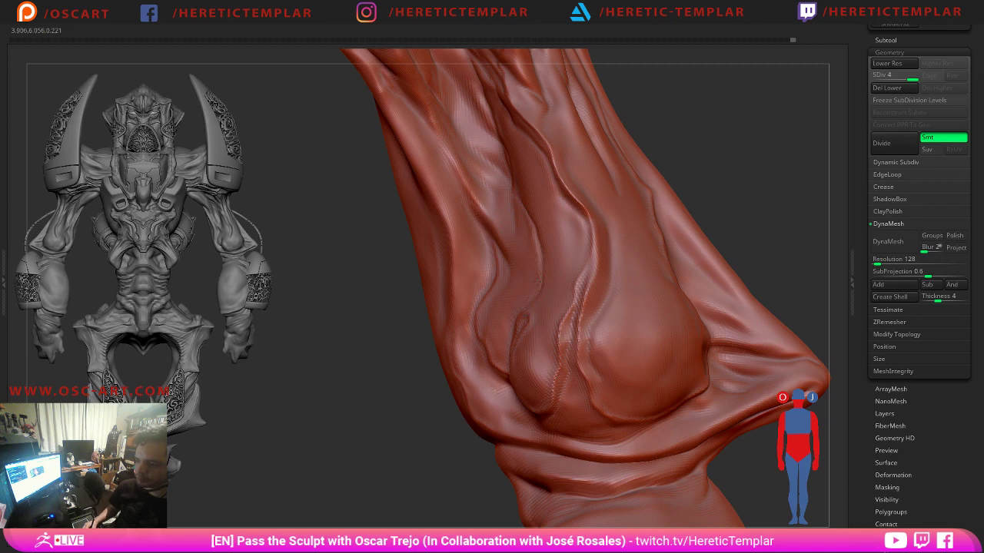
alt+drag(687, 141, 668, 209)
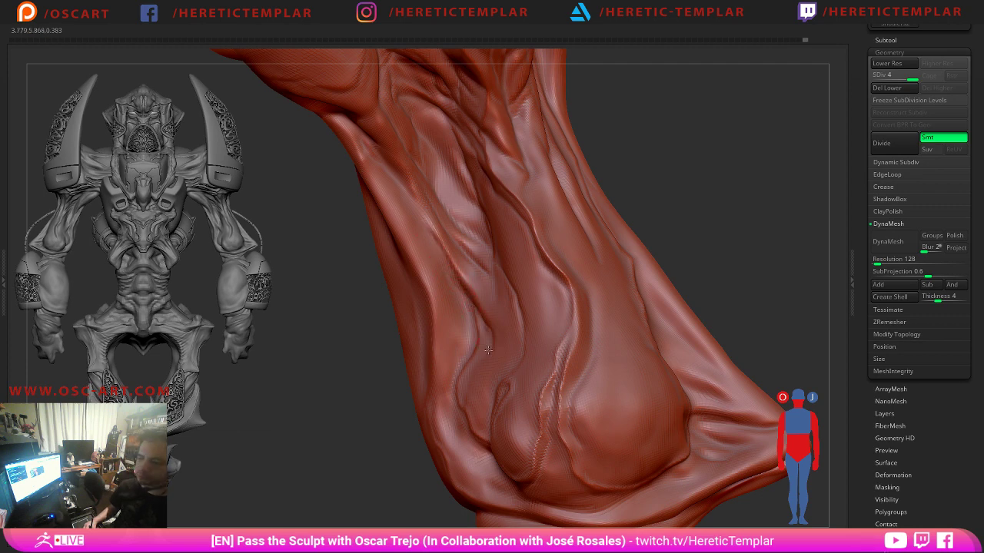
alt+drag(774, 292, 694, 205)
Examine the elbow and upper arm from several sides, and the whole creature from the front with Solo mode off.
mouse_move(710, 330)
mouse_down()
mouse_move(654, 228)
mouse_move(707, 226)
mouse_move(565, 312)
mouse_move(582, 316)
mouse_up()
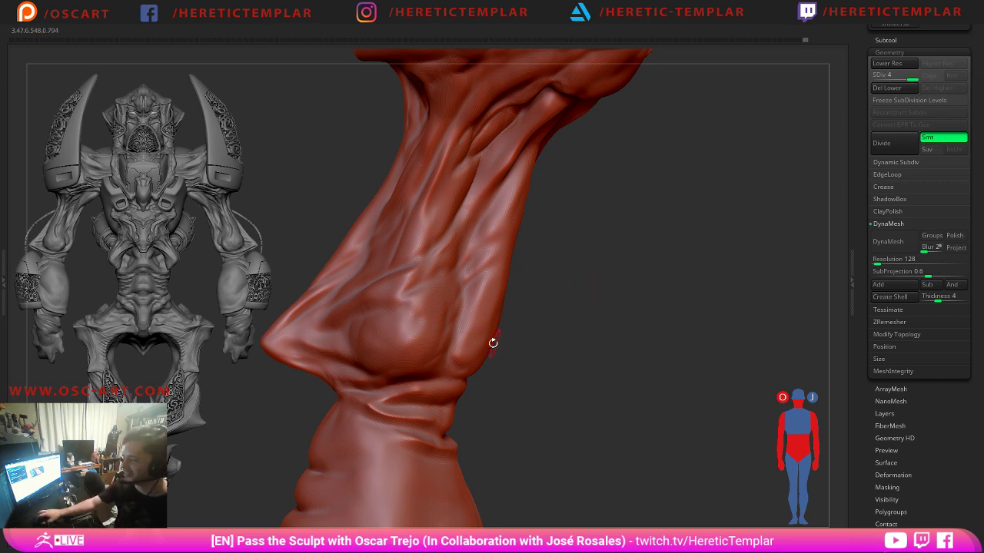
drag(275, 189, 157, 306)
drag(684, 477, 707, 509)
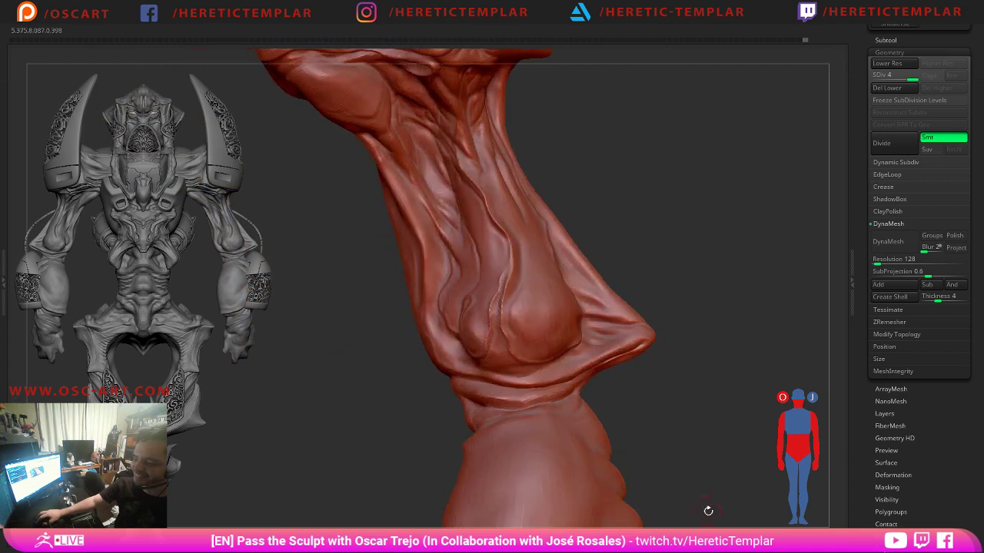
key(Tab)
click(834, 539)
key(Tab)
mouse_move(735, 471)
shift+mouse_down()
mouse_move(553, 267)
mouse_move(653, 341)
mouse_move(676, 374)
mouse_move(745, 334)
shift+mouse_up()
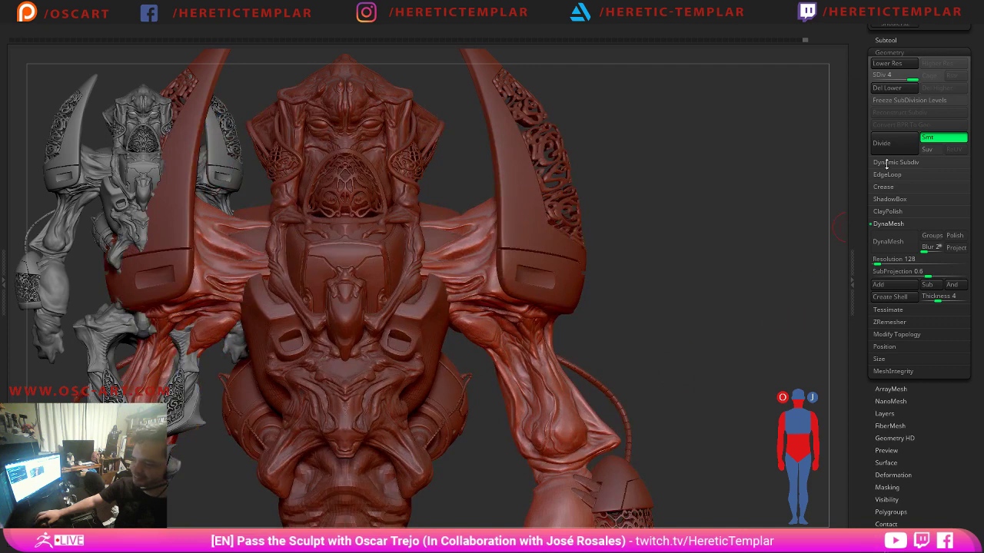
Select the PM3D_Sphere3D1_2 subtool, isolate it with Solo mode and examine its upper ends from several angles.
drag(859, 153, 853, 237)
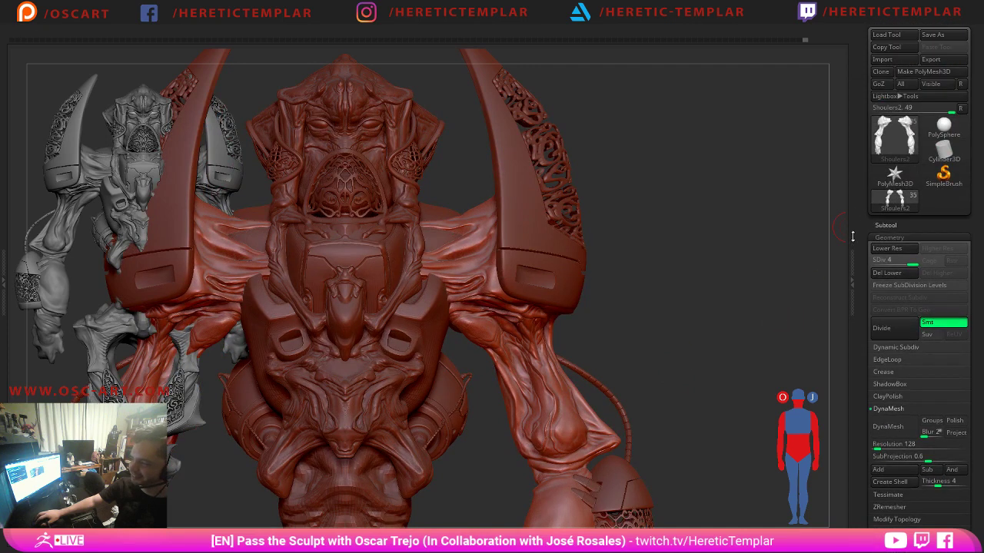
click(891, 224)
mouse_move(890, 343)
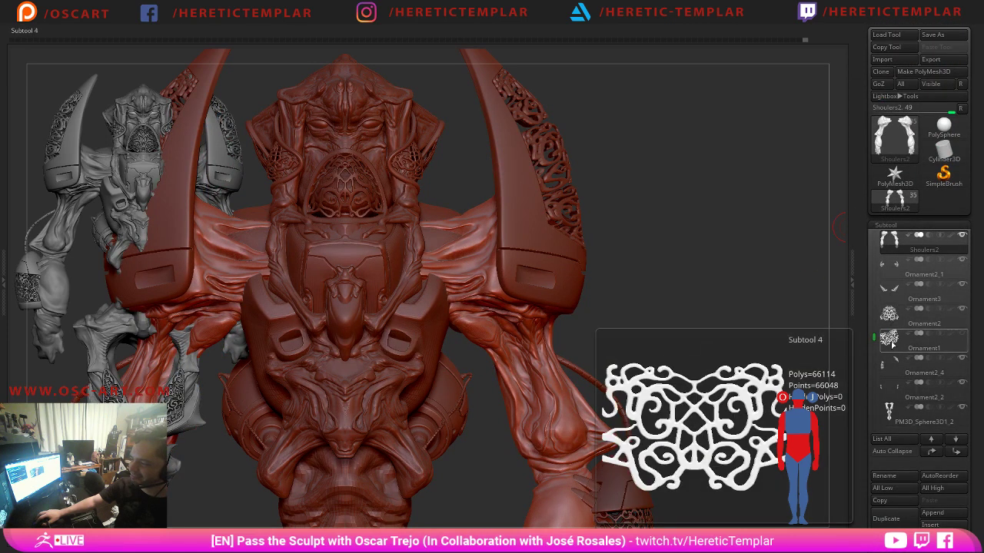
mouse_move(894, 412)
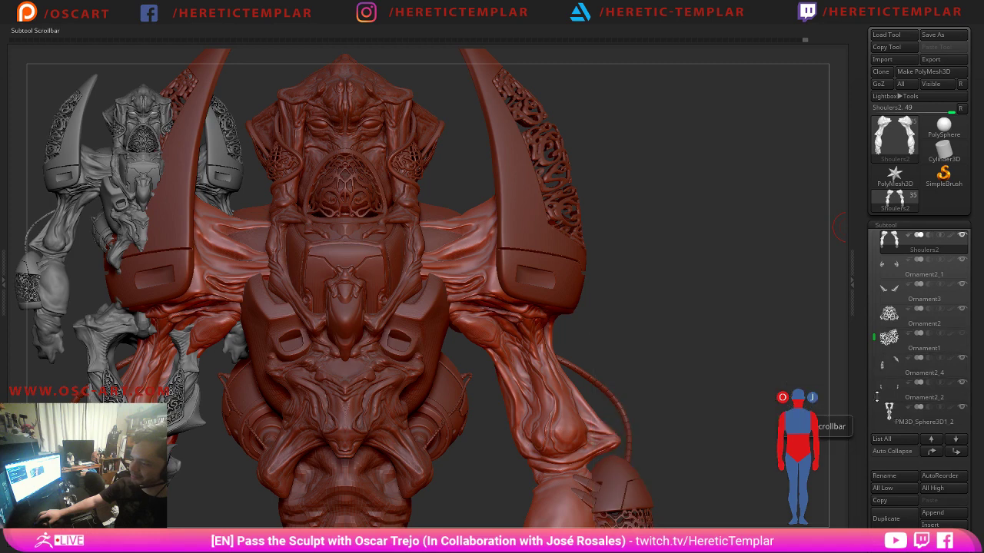
click(890, 413)
click(834, 538)
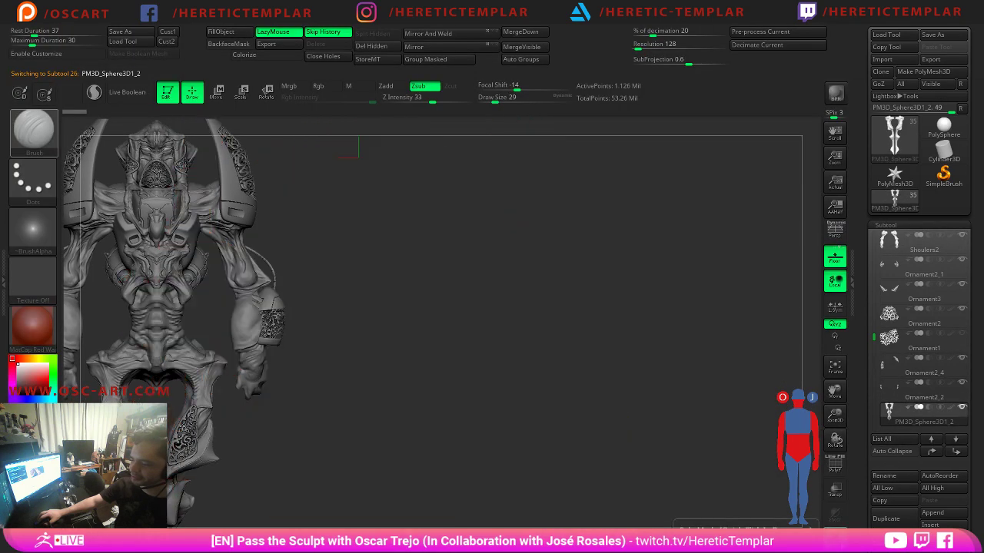
key(f)
drag(655, 374, 709, 112)
drag(768, 354, 701, 364)
alt+drag(775, 378, 496, 42)
drag(583, 271, 558, 294)
alt+drag(634, 265, 724, 439)
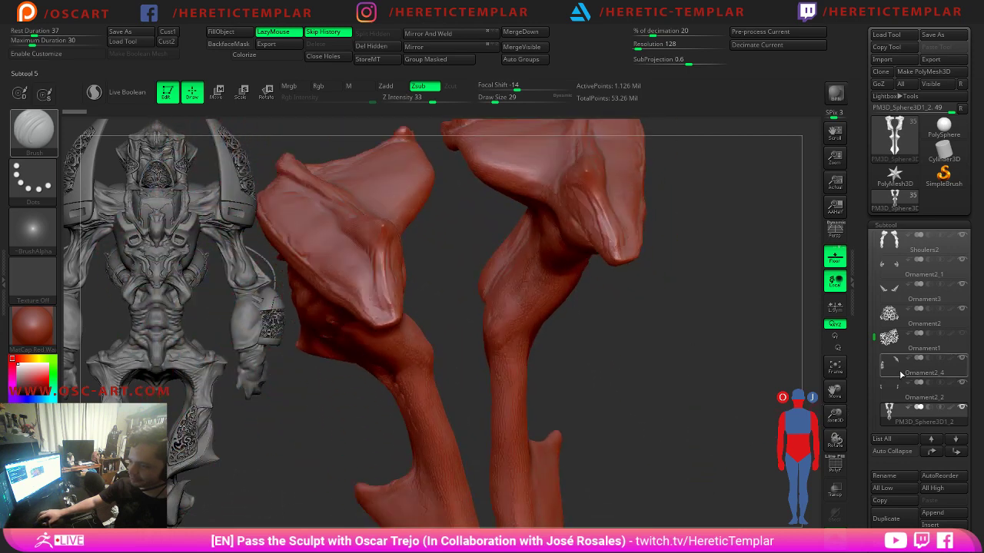
Examine the isolated blade-shaped subtools PM3D_Sphere3D1_6 and PM3D_Sphere3D1_4.
drag(874, 336, 874, 393)
key(f)
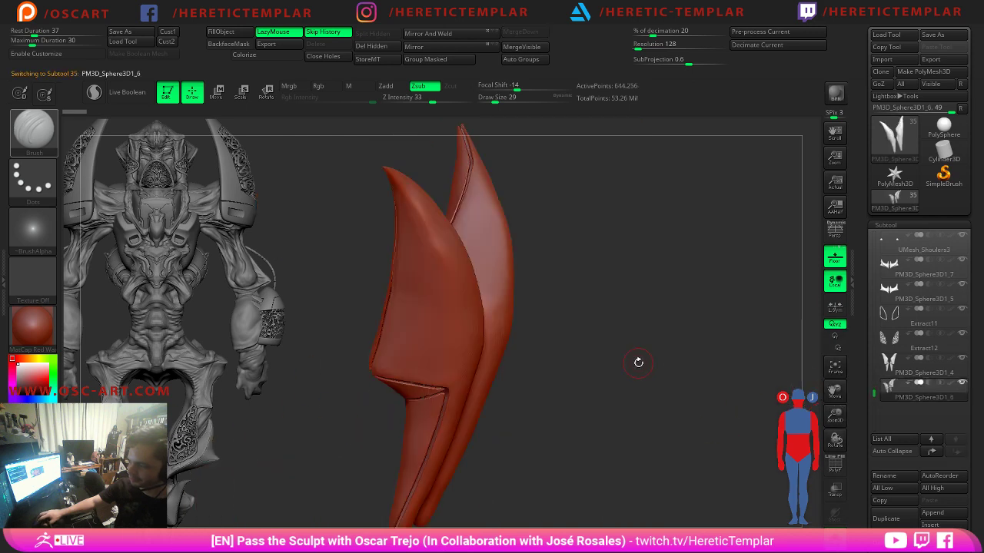
drag(620, 384, 512, 371)
click(897, 374)
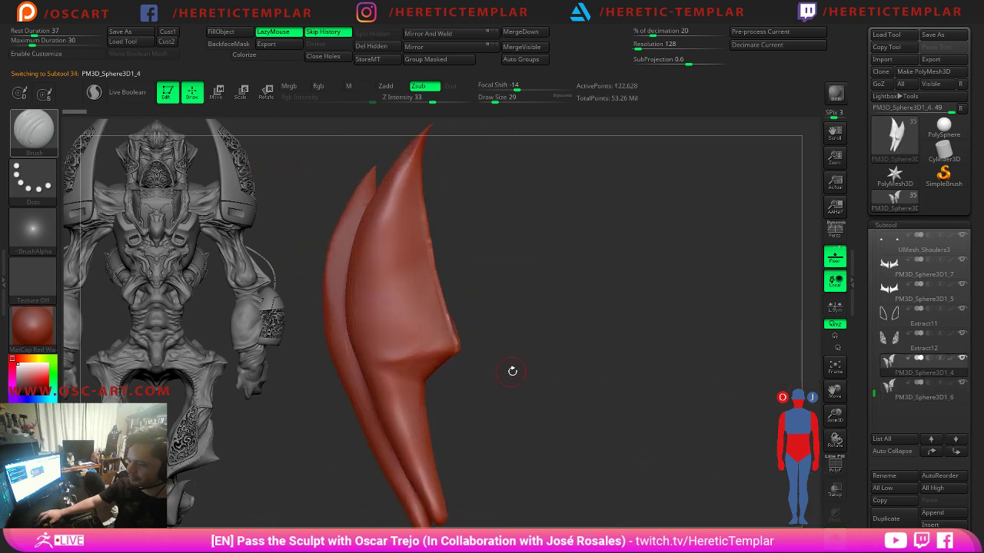
Inspect the isolated Extract12 ornament pattern and the thin Extract11 frame from the front and up close.
click(889, 342)
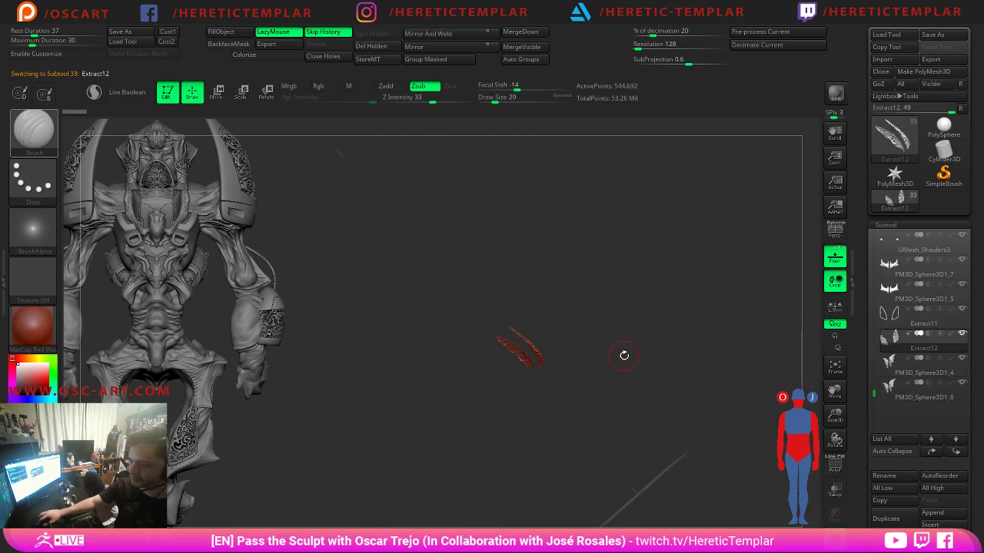
drag(572, 266, 754, 395)
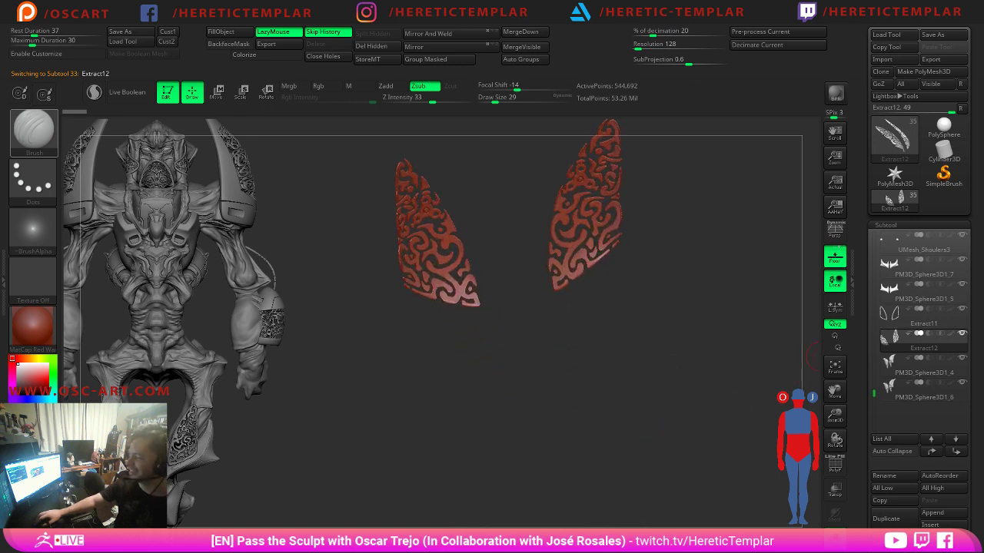
mouse_move(952, 315)
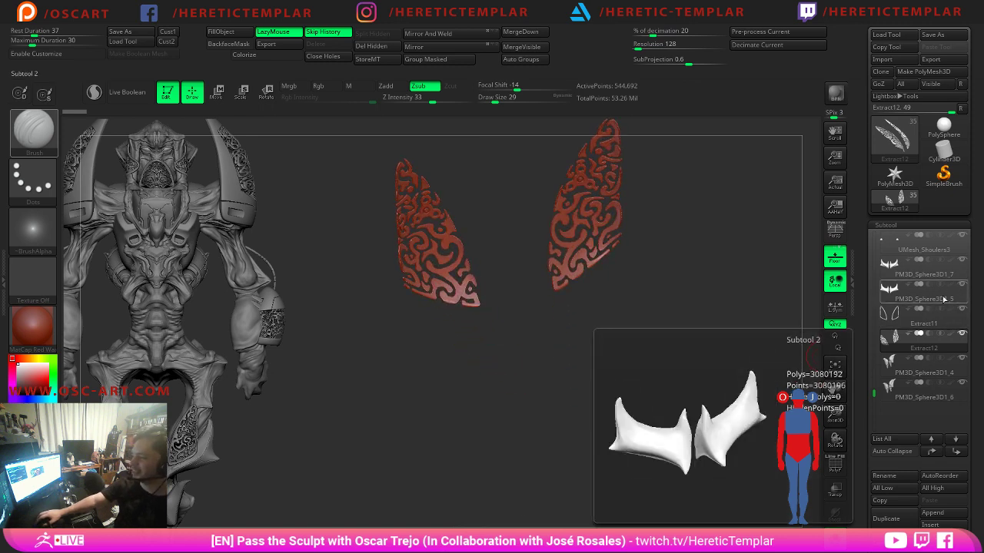
click(892, 314)
drag(676, 337, 654, 448)
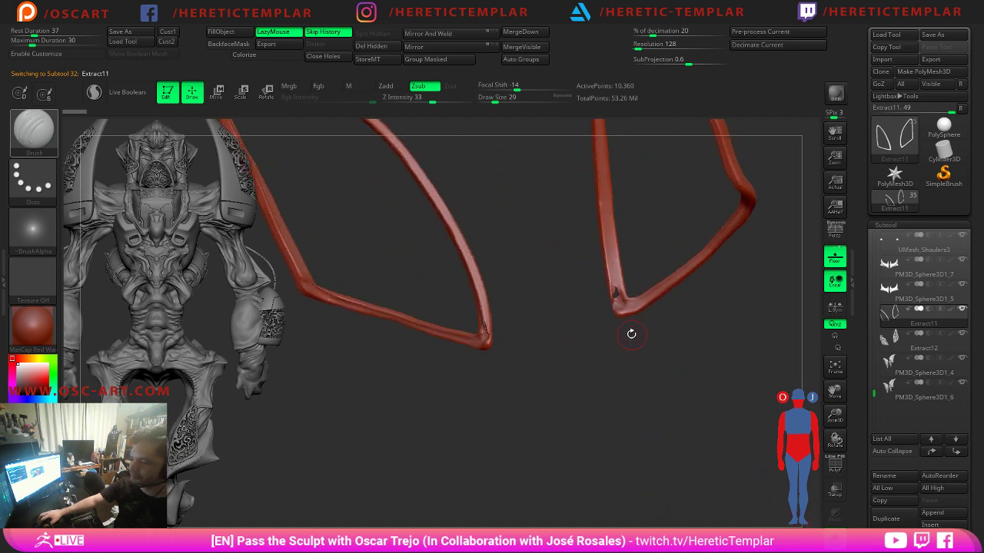
alt+drag(630, 320, 554, 239)
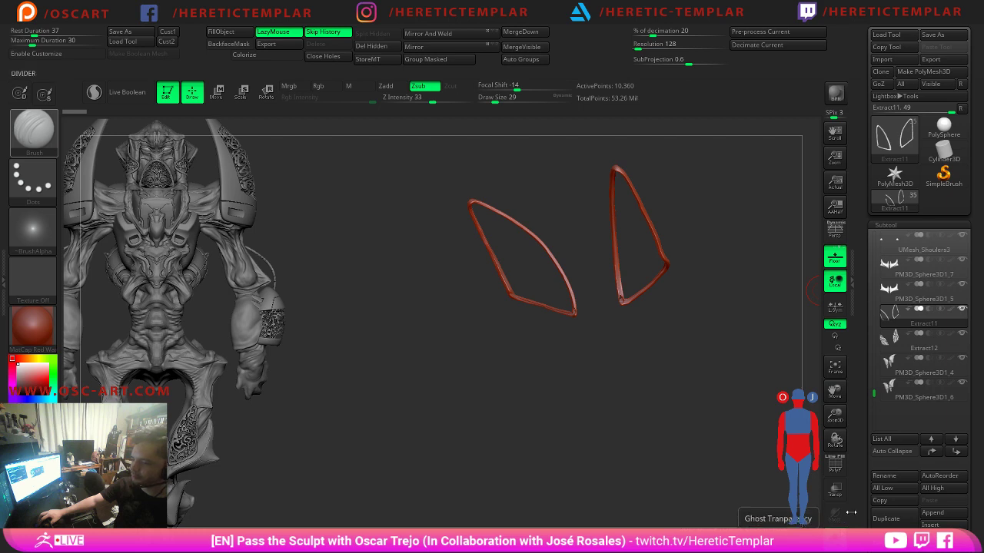
Return to the Extract12 subtool and examine its cut-out ornament pattern and edges up close.
mouse_move(894, 315)
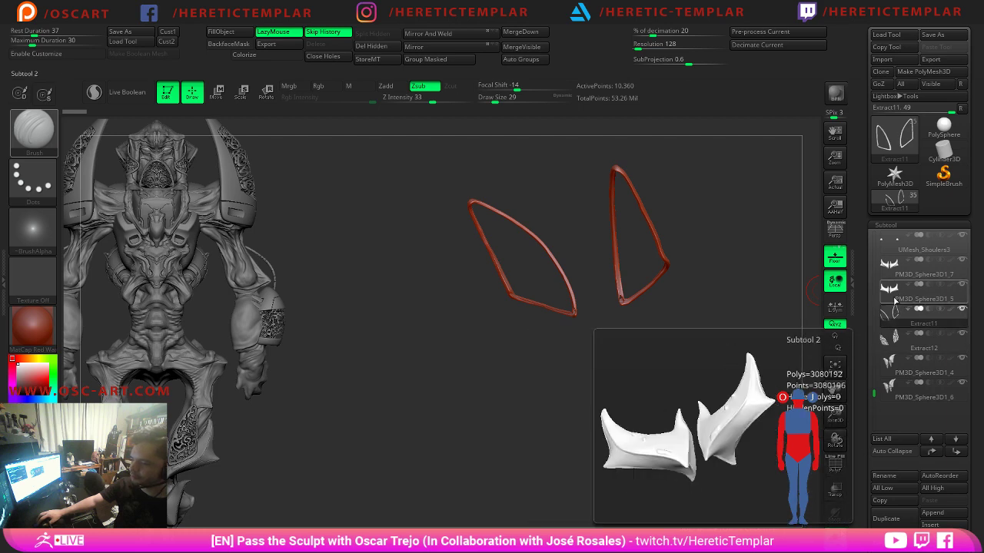
click(890, 336)
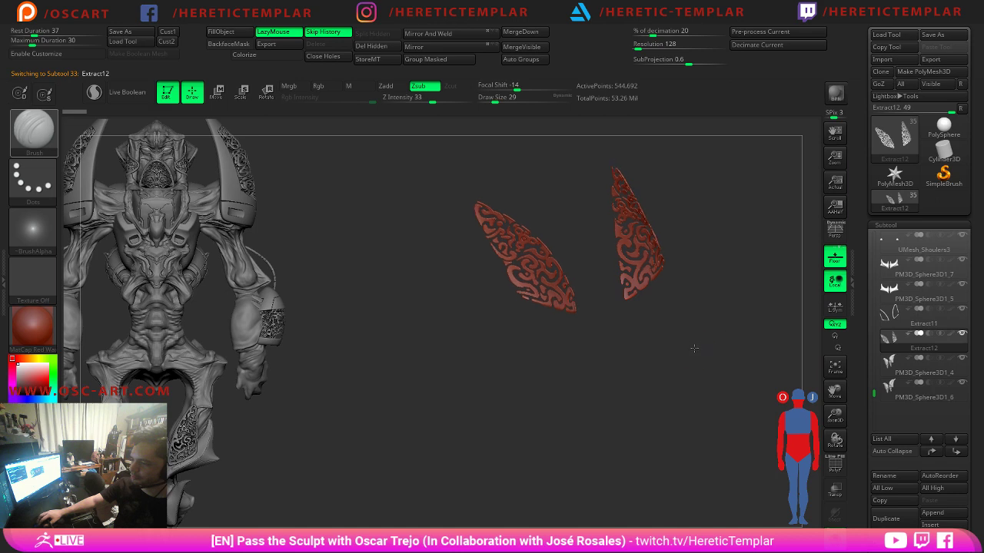
drag(694, 348, 761, 411)
drag(785, 253, 723, 379)
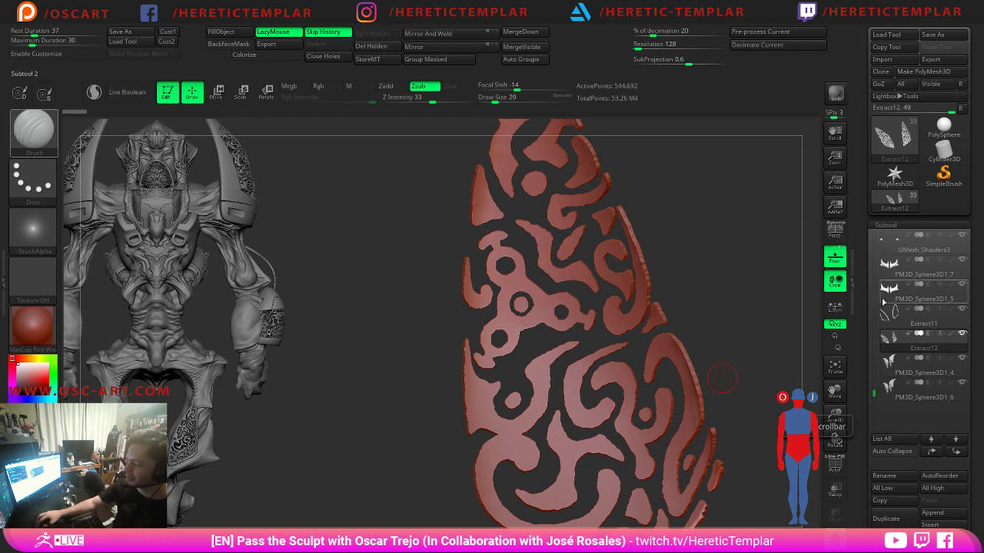
Bring back the hidden subtools and examine the whole character from the front, down to the ornamented thigh armour.
click(835, 537)
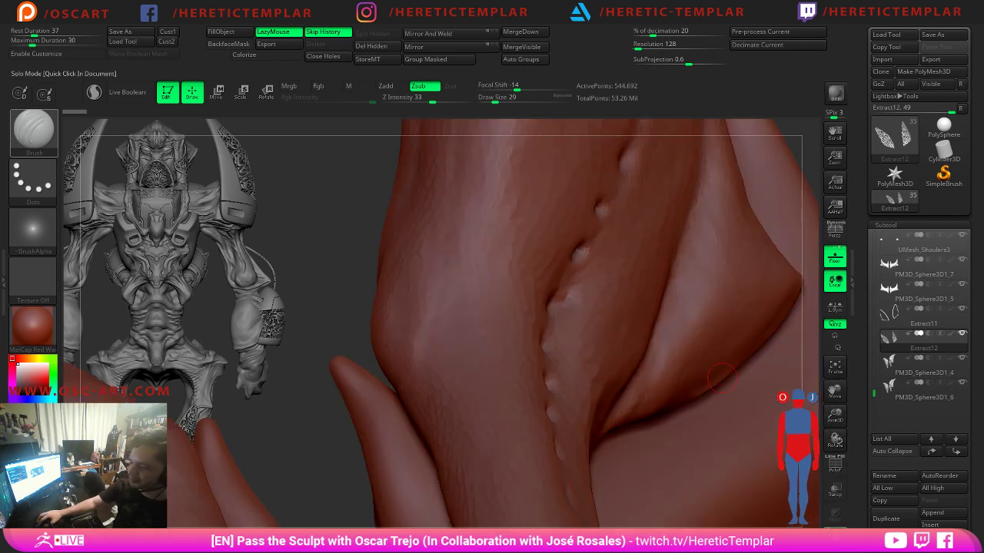
alt+drag(360, 297, 285, 216)
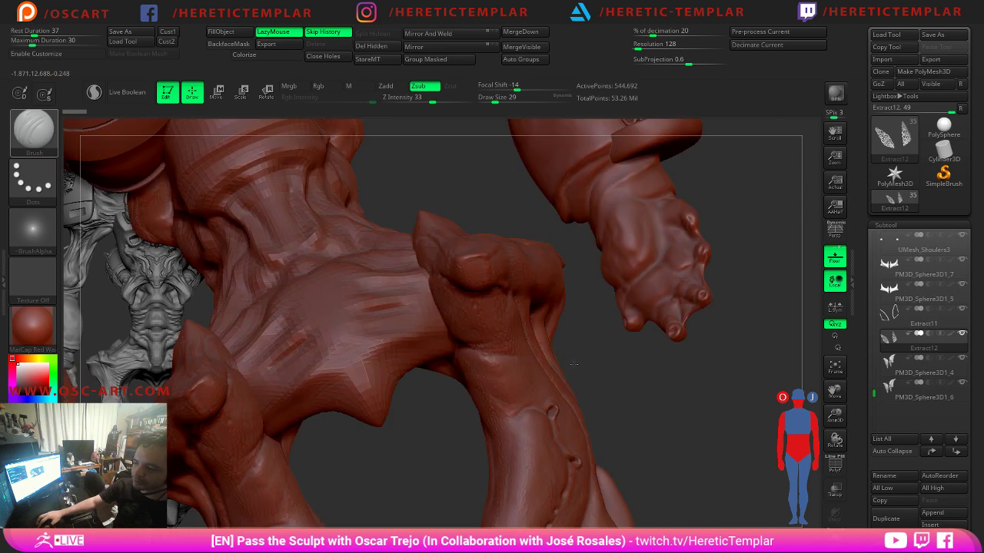
key(f)
key(f)
shift+drag(714, 399, 730, 453)
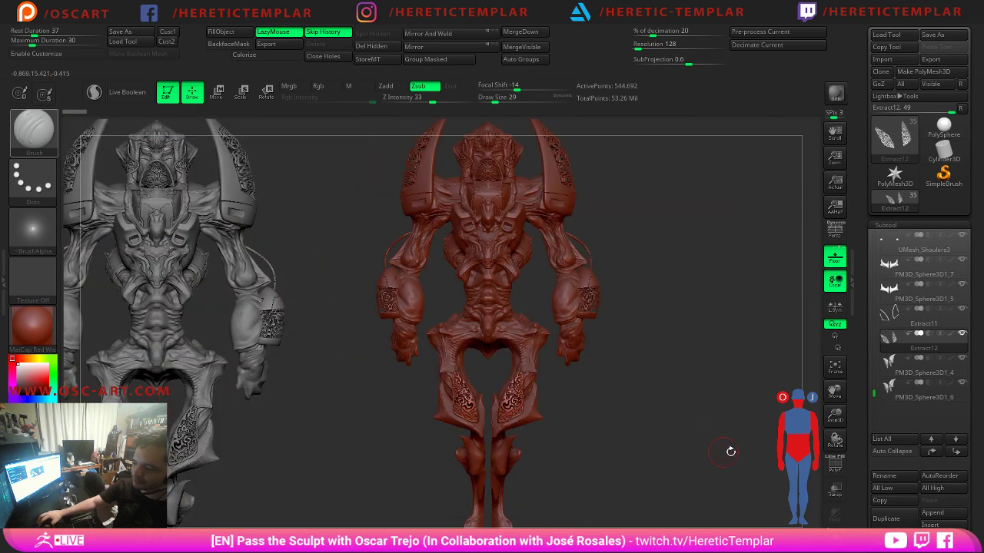
click(836, 514)
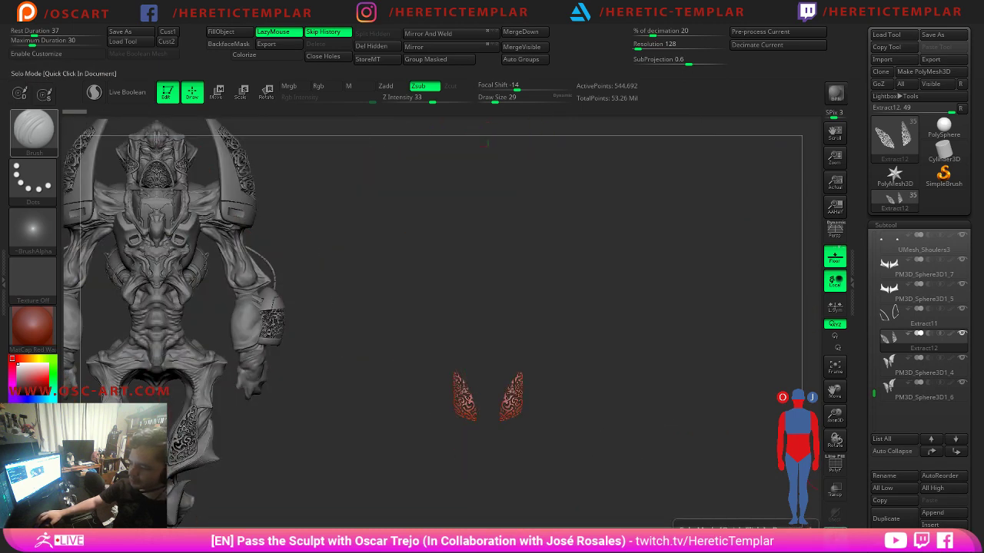
click(836, 514)
drag(875, 252, 875, 336)
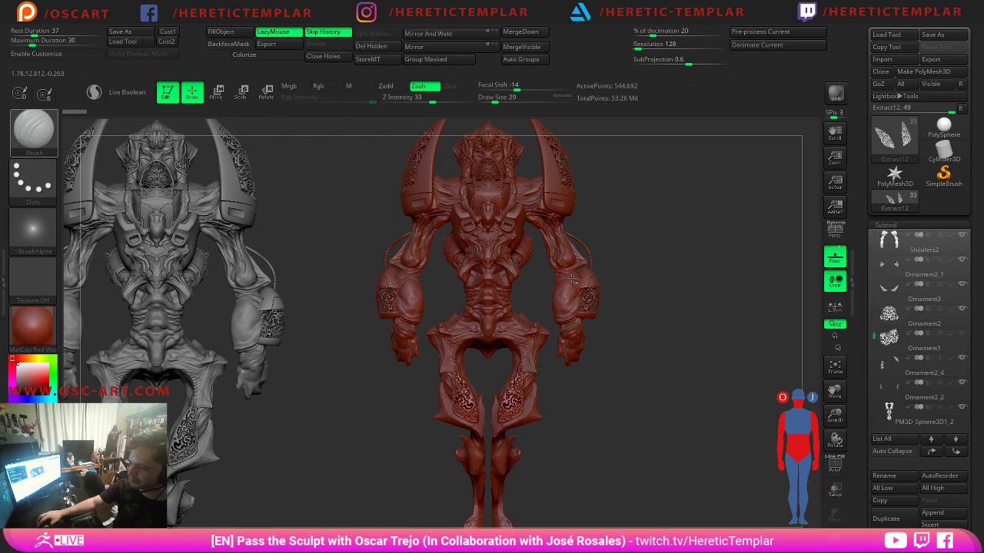
alt+click(571, 278)
alt+drag(648, 256, 643, 325)
key(Tab)
key(Tab)
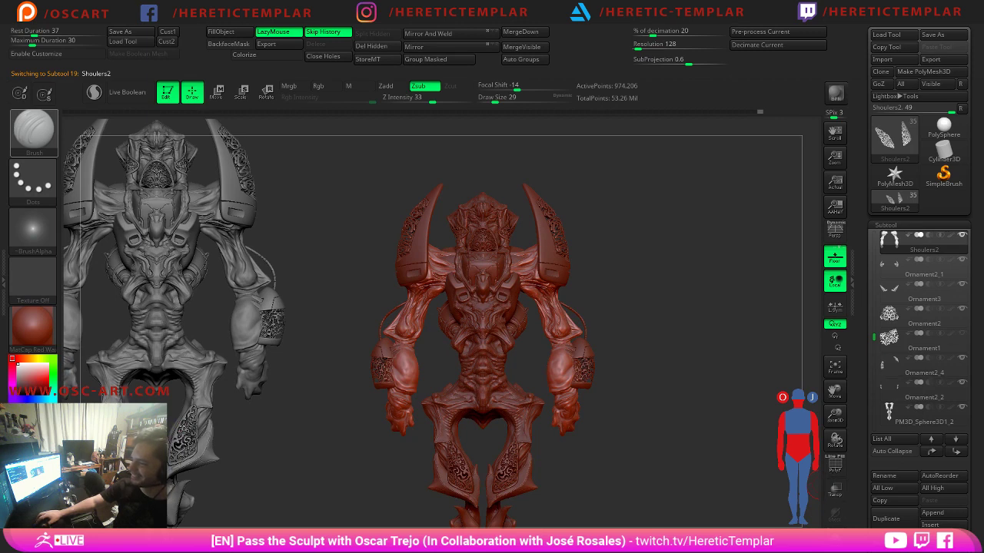
alt+drag(757, 292, 736, 100)
alt+drag(677, 346, 740, 466)
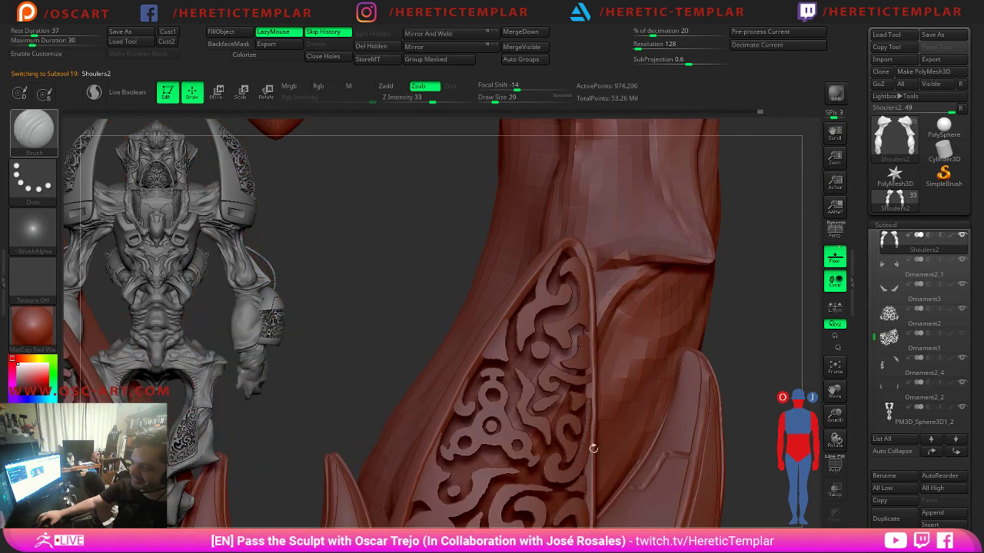
Select the thigh ornament subtool Extract12 and show only the polygroup of its front faces.
alt+click(508, 440)
key(shift+f)
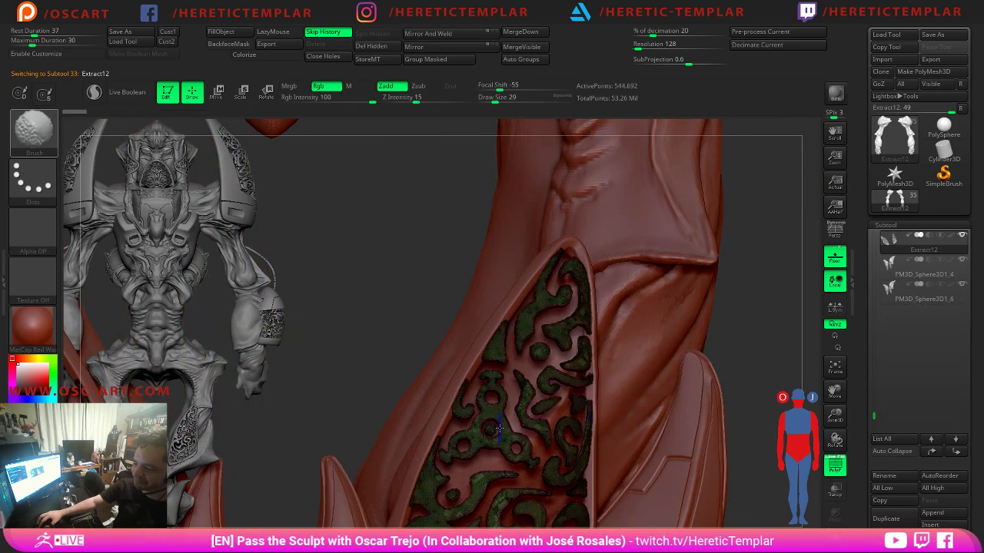
key(shift+f)
alt+drag(753, 466, 714, 291)
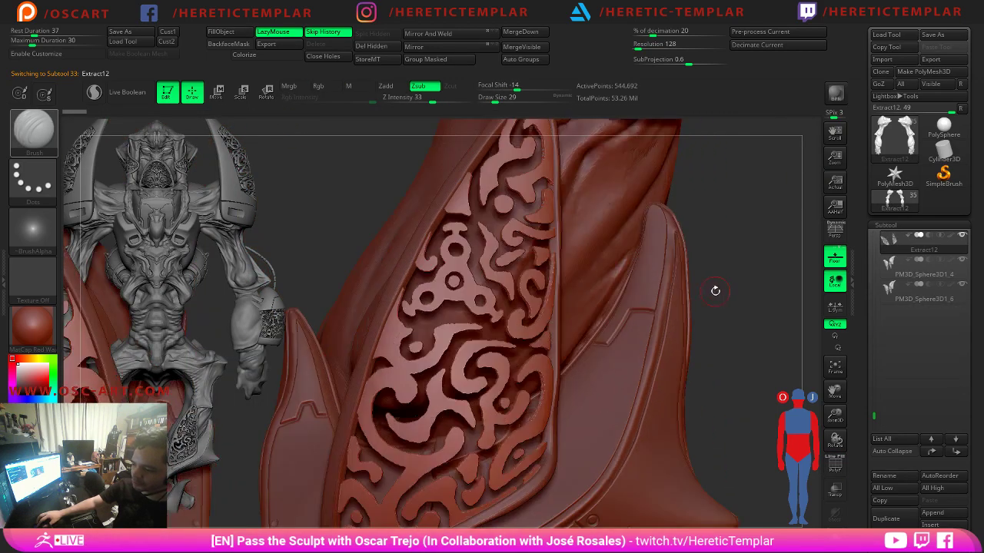
alt+drag(740, 323, 736, 388)
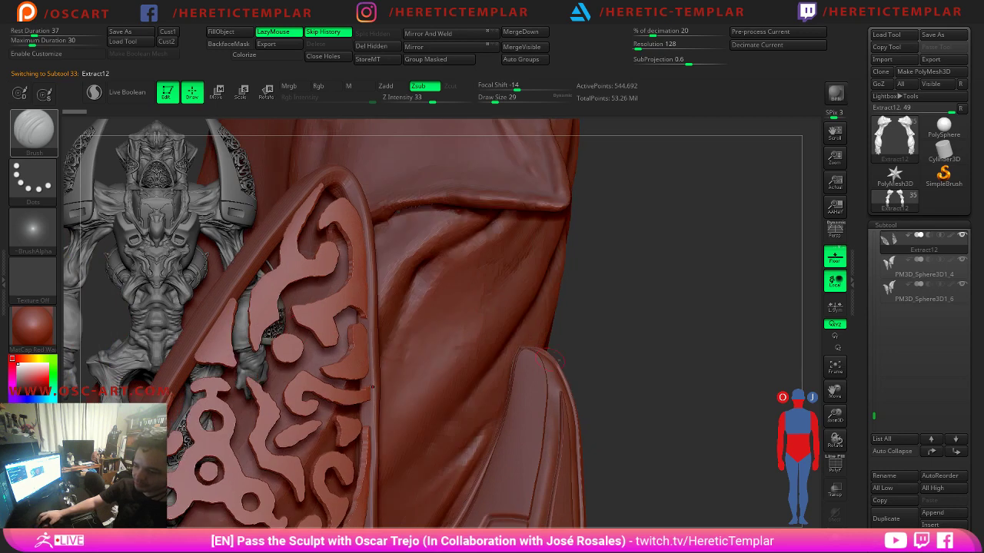
alt+drag(740, 235, 859, 129)
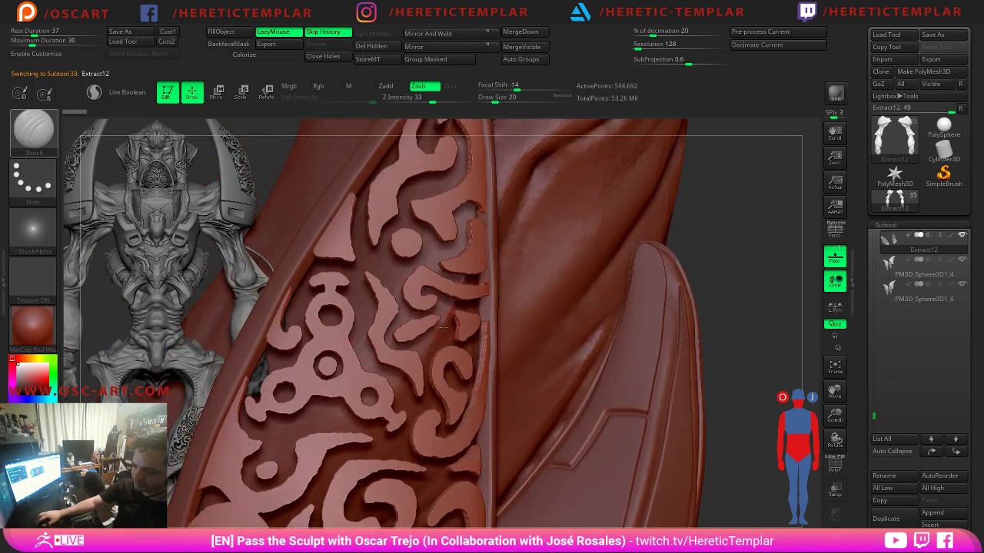
ctrl+shift+click(331, 345)
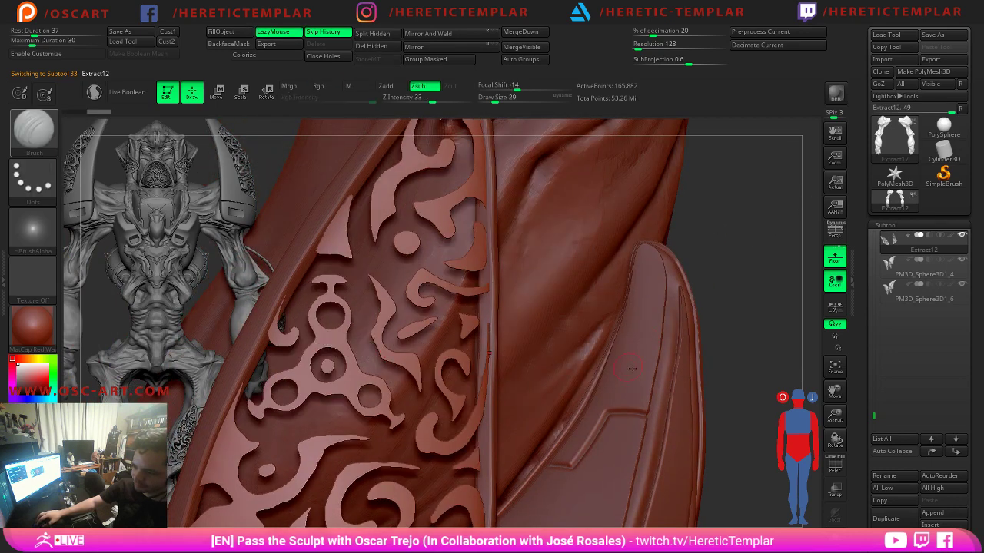
Isolate the thigh ornament in Solo mode and set the brush draw size to 7.
click(834, 538)
drag(567, 435, 527, 410)
key(s)
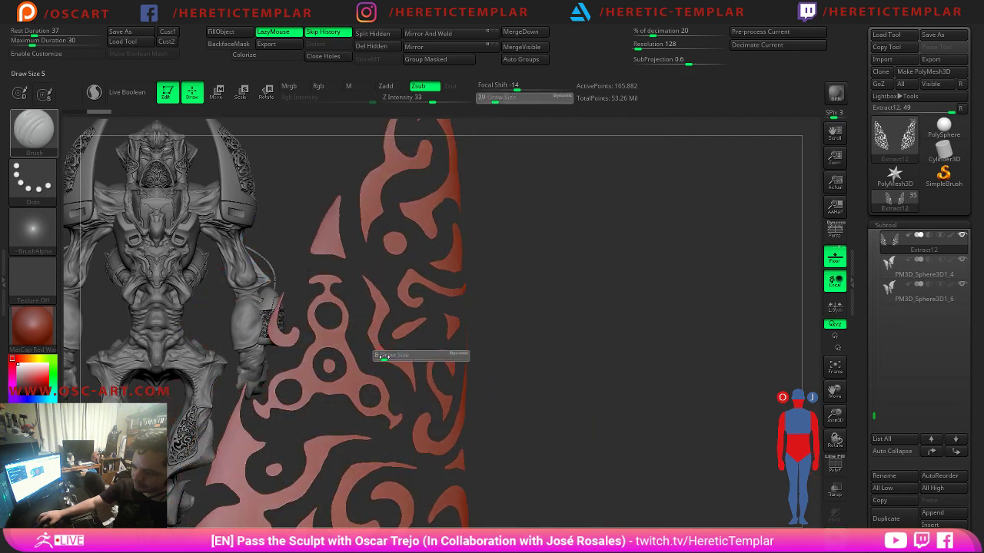
drag(391, 357, 383, 356)
mouse_move(522, 350)
shift+mouse_down()
mouse_move(720, 336)
mouse_move(757, 322)
shift+mouse_up()
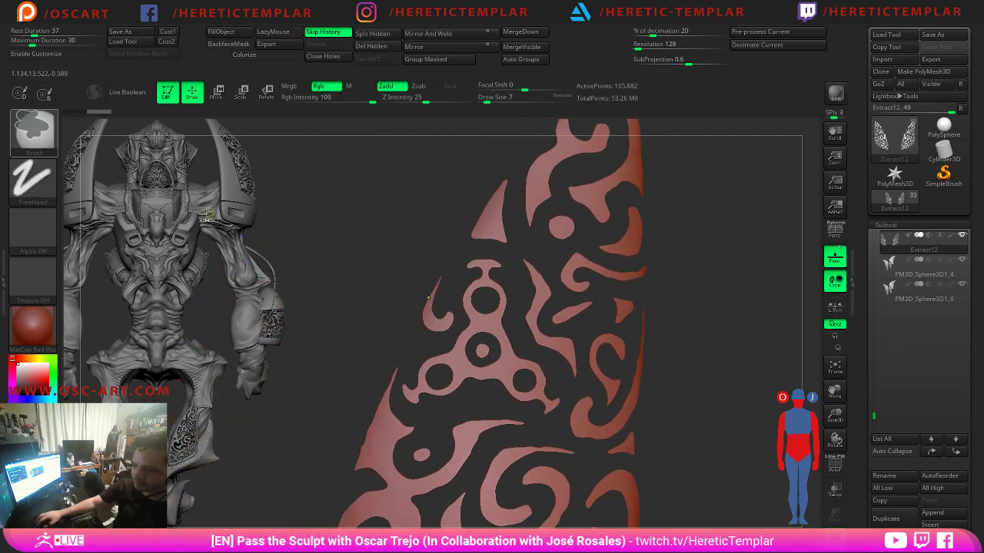
Mask the three-armed ringed emblem inside the ornament using the MaskLasso brush.
ctrl+click(34, 132)
click(235, 188)
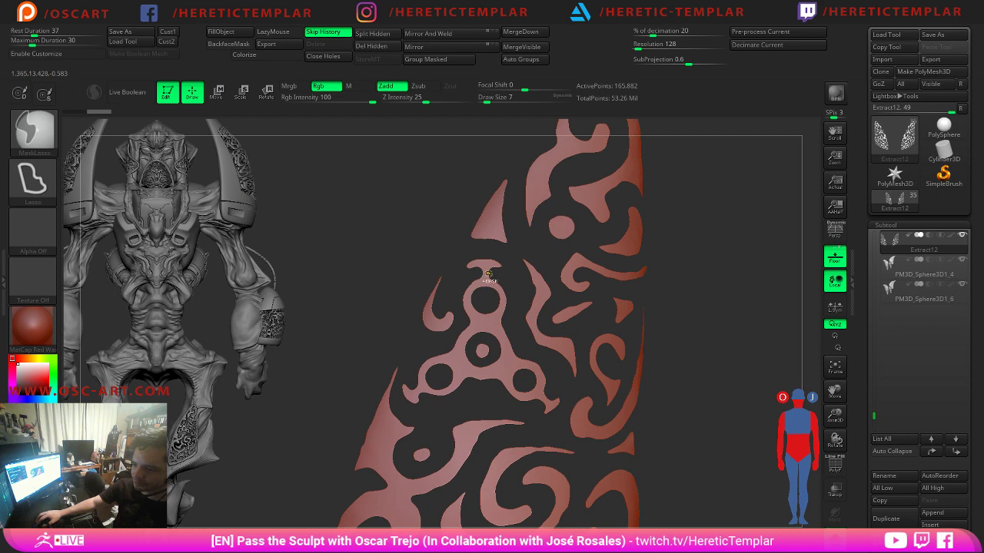
mouse_move(468, 251)
ctrl+mouse_down()
mouse_move(492, 278)
mouse_move(458, 309)
mouse_move(402, 405)
mouse_move(434, 413)
mouse_move(495, 403)
mouse_move(530, 415)
mouse_move(564, 411)
mouse_move(561, 394)
ctrl+mouse_up()
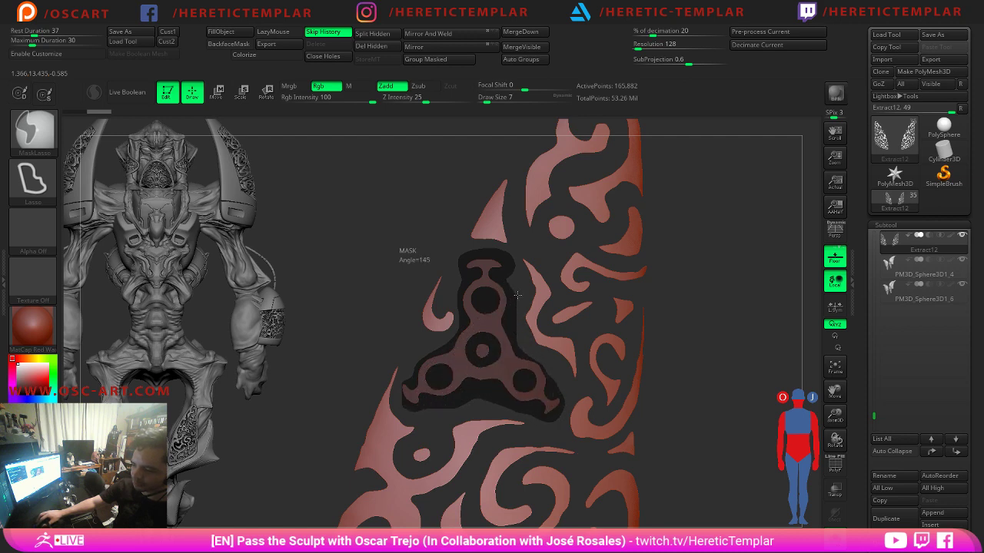
ctrl+drag(517, 295, 519, 294)
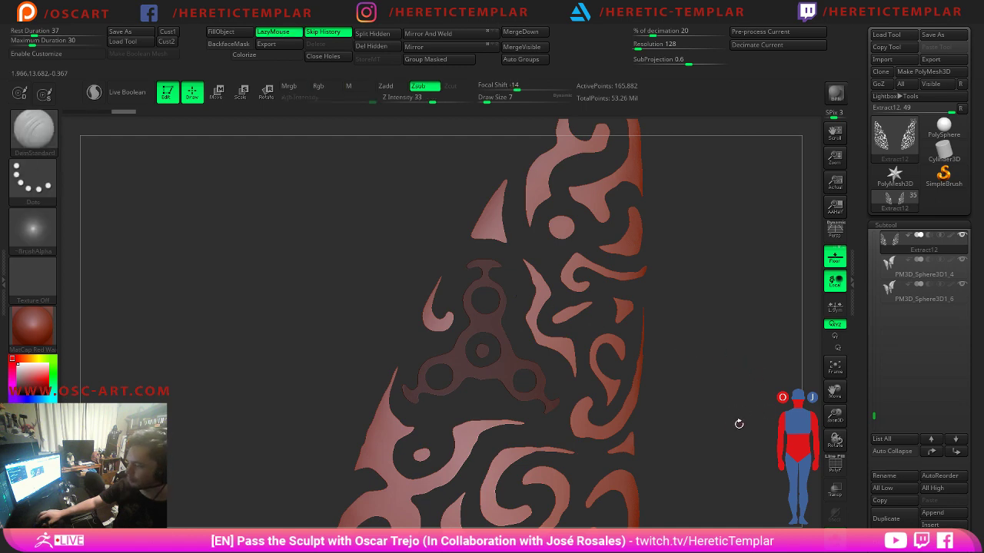
alt+drag(739, 424, 675, 410)
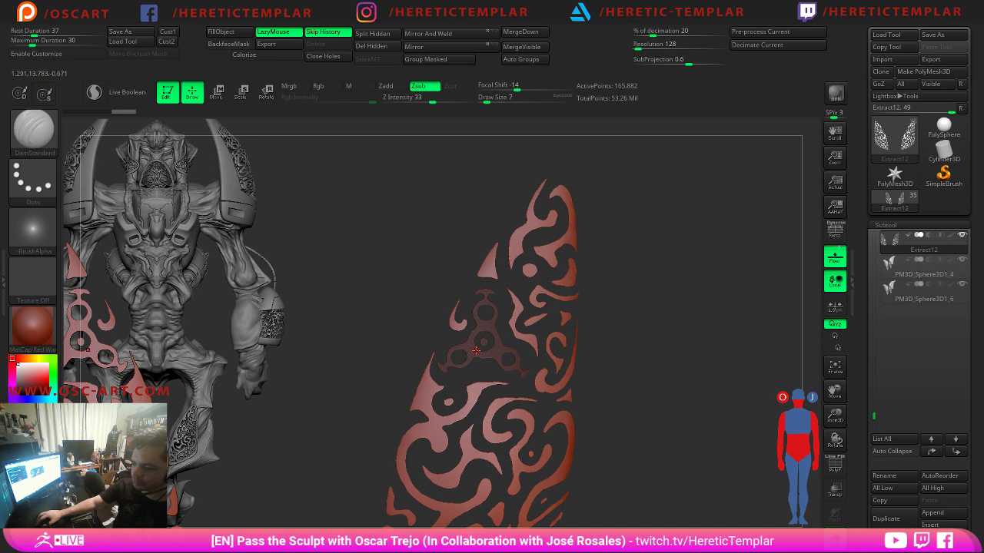
alt+drag(619, 325, 656, 364)
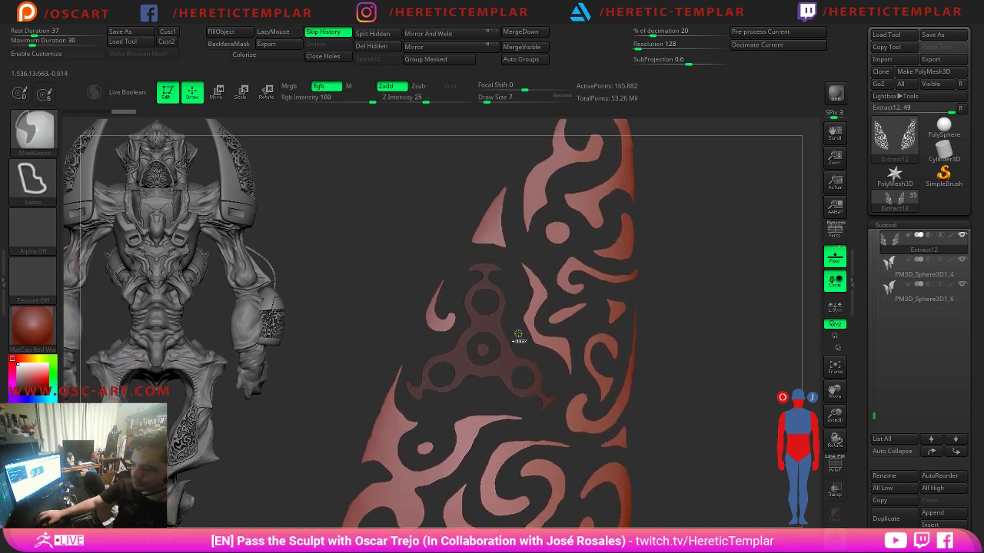
mouse_move(512, 288)
ctrl+mouse_down()
mouse_move(500, 258)
mouse_move(471, 262)
mouse_move(461, 330)
mouse_move(403, 376)
mouse_move(415, 401)
mouse_move(558, 409)
ctrl+mouse_up()
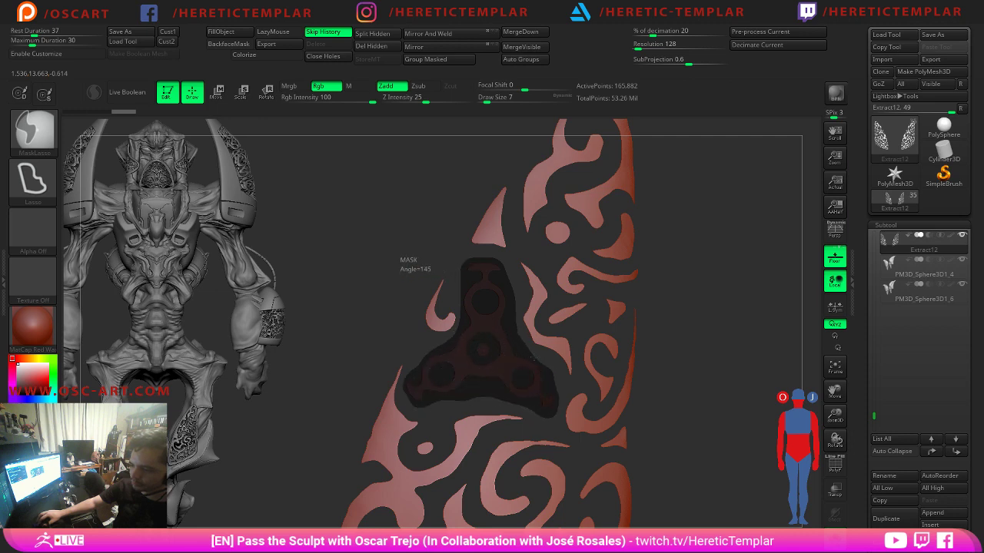
ctrl+drag(519, 324, 517, 319)
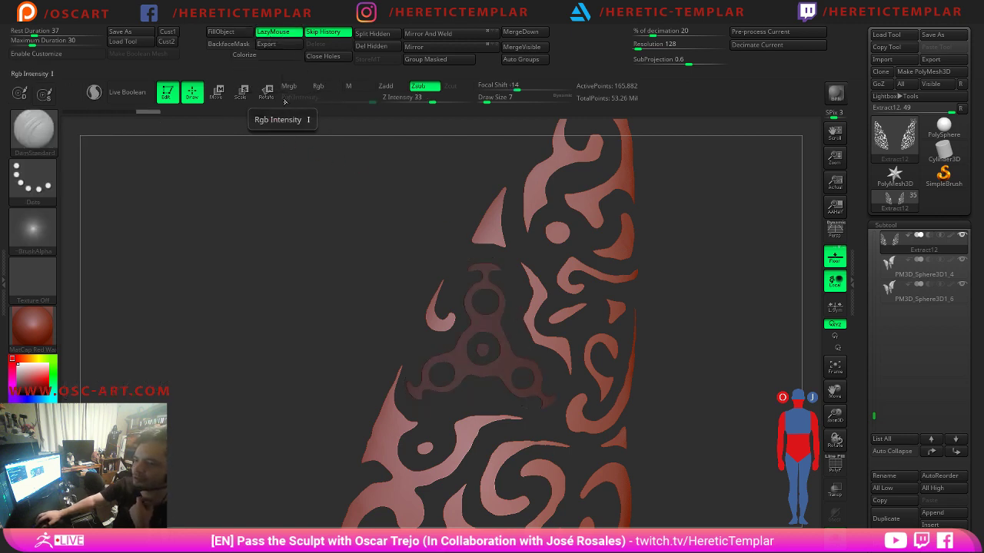
Invert the mask and fill the unmasked emblem with the current red material, using the material channel only.
click(351, 86)
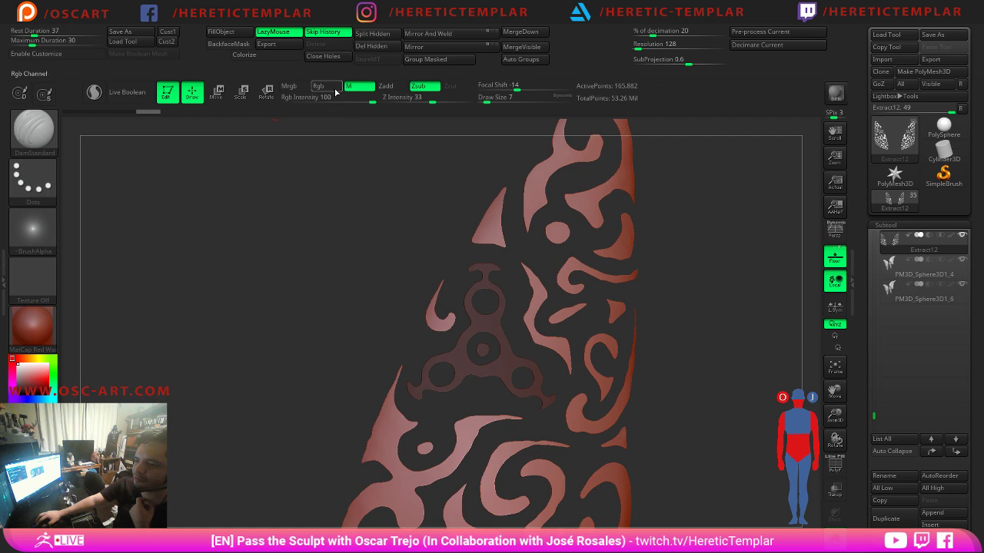
ctrl+click(293, 204)
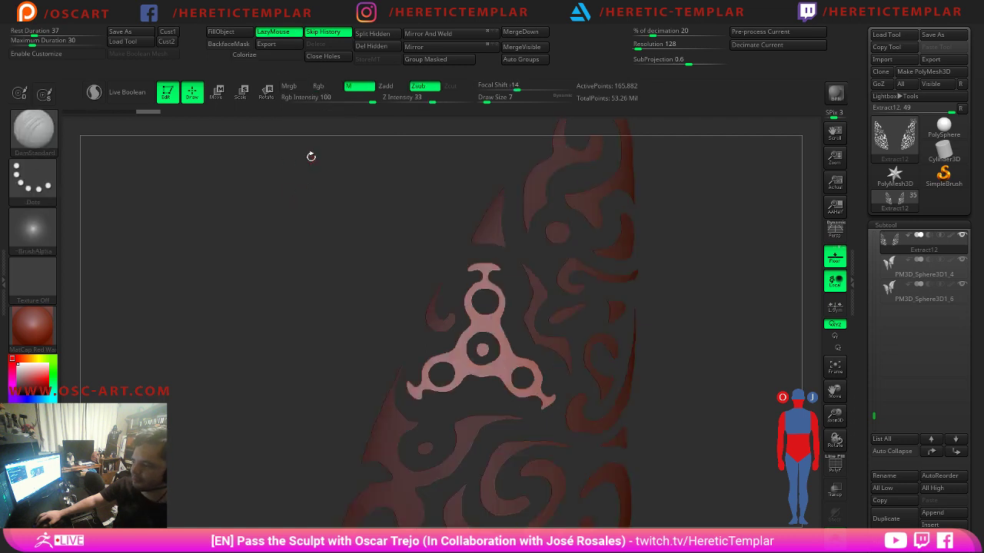
click(233, 35)
alt+drag(362, 249, 362, 184)
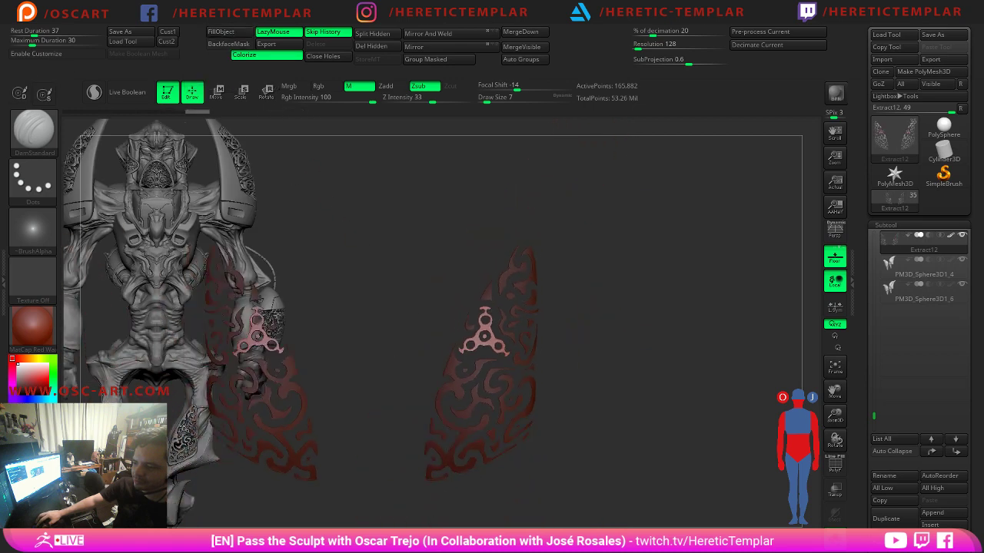
Clear the mask and switch the current material to the gray zbro MatCap for everything except the filled emblem.
ctrl+drag(555, 316, 574, 334)
key(alt)
click(34, 326)
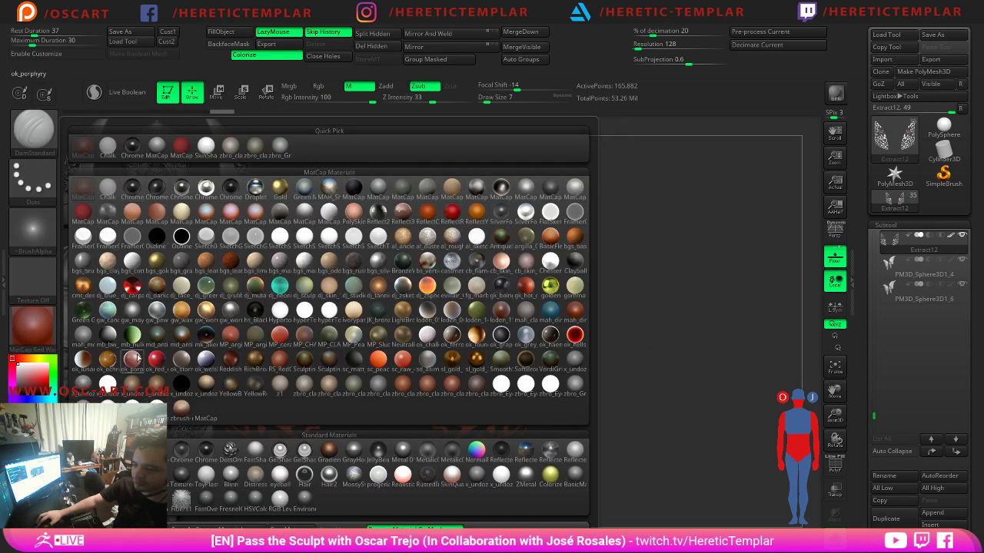
click(280, 145)
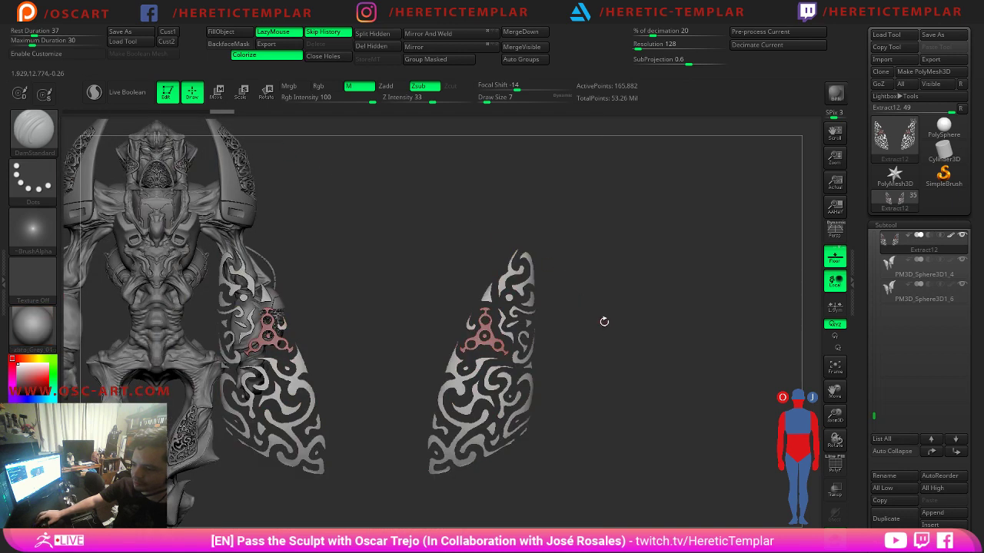
mouse_move(604, 322)
alt+mouse_down()
mouse_move(593, 257)
mouse_move(601, 292)
alt+mouse_up()
Leave Solo mode and examine the emblem's contrasting material on the thigh armour and the full character.
click(834, 538)
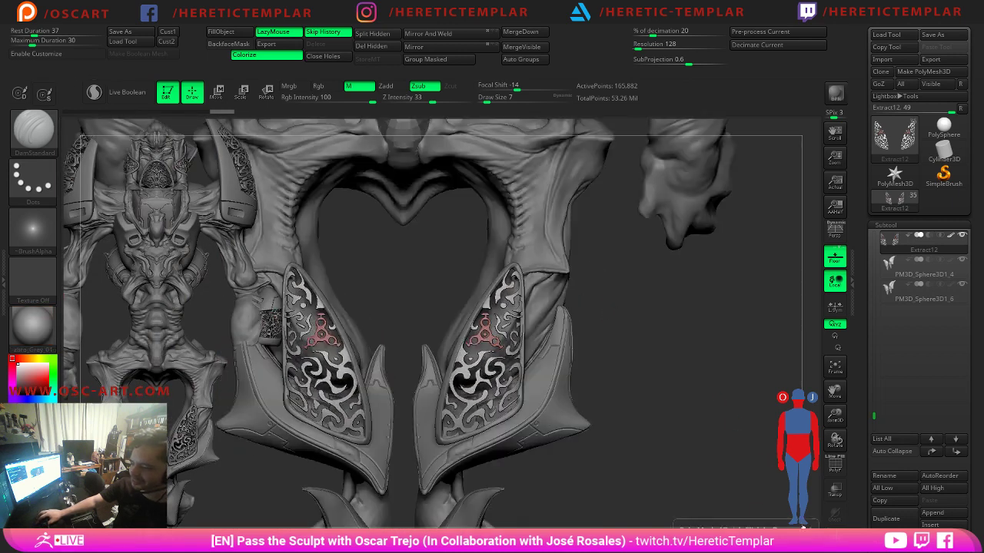
mouse_move(704, 447)
alt+mouse_down()
mouse_move(615, 370)
mouse_move(716, 489)
mouse_move(763, 498)
alt+mouse_up()
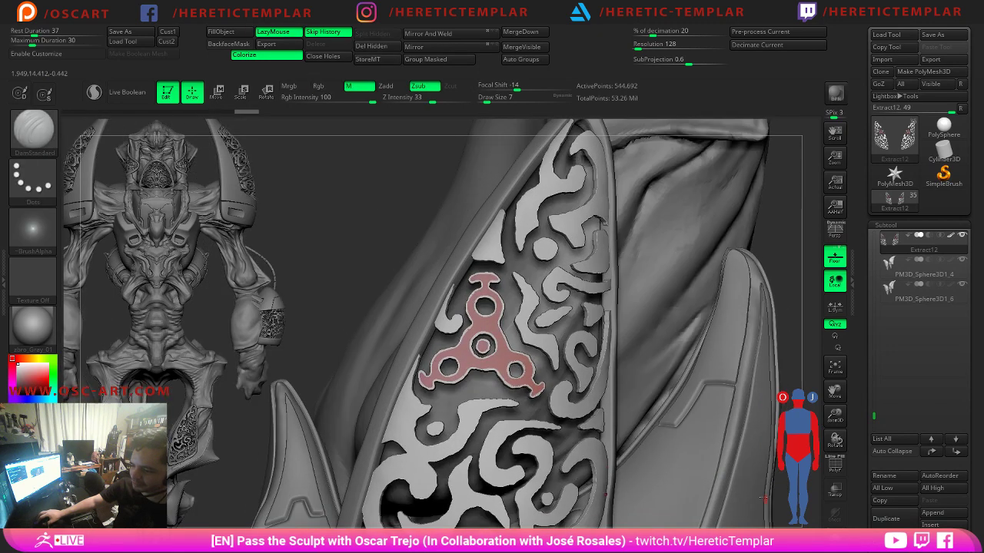
drag(790, 386, 641, 307)
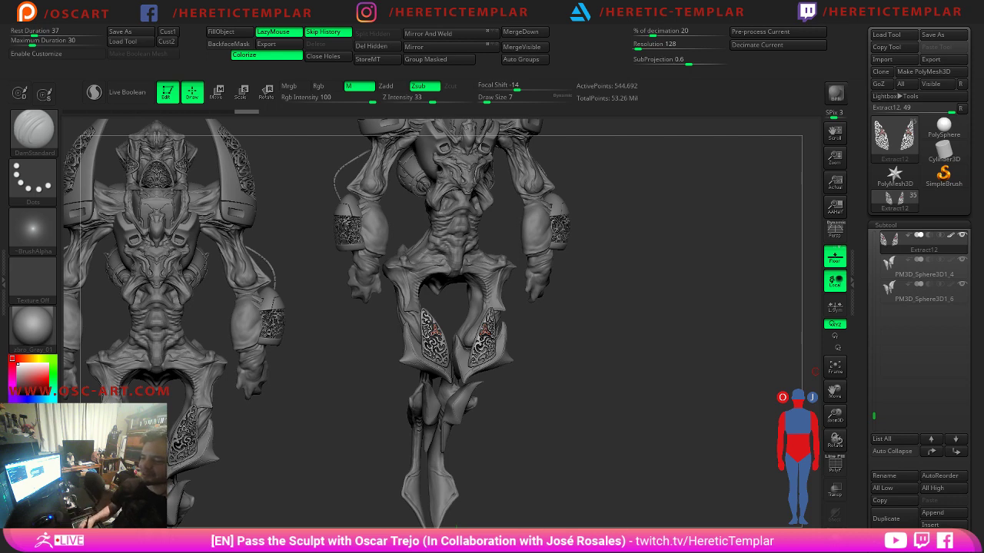
Select the arm subtool Shoulers2, isolate it in Solo mode and frame the folds below the shoulder.
alt+click(533, 184)
mouse_move(611, 168)
shift+mouse_down()
mouse_move(664, 159)
mouse_move(555, 286)
mouse_move(496, 428)
mouse_move(868, 464)
shift+mouse_up()
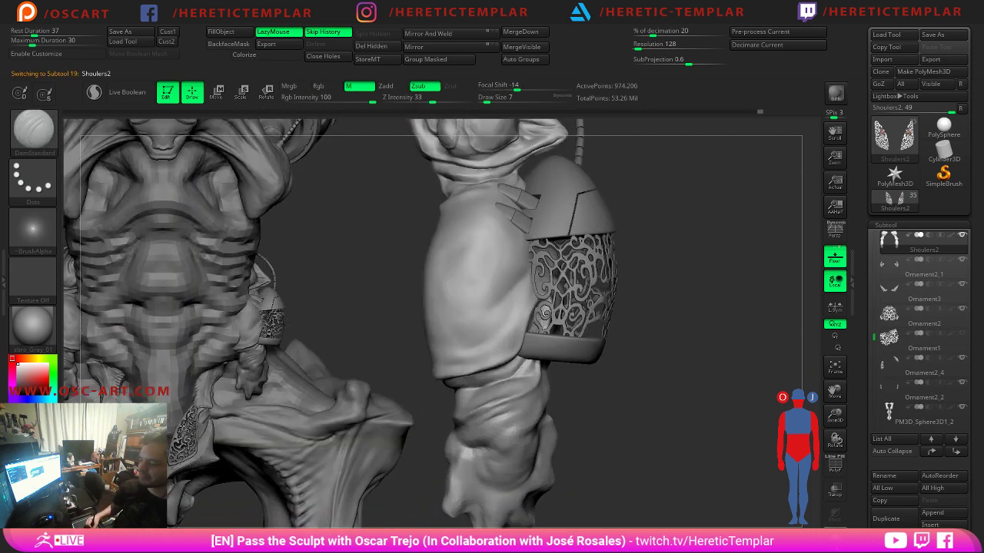
click(835, 539)
key(f)
alt+drag(675, 236, 707, 407)
mouse_move(758, 186)
alt+mouse_down()
mouse_move(461, 293)
mouse_move(512, 307)
mouse_move(470, 342)
alt+mouse_up()
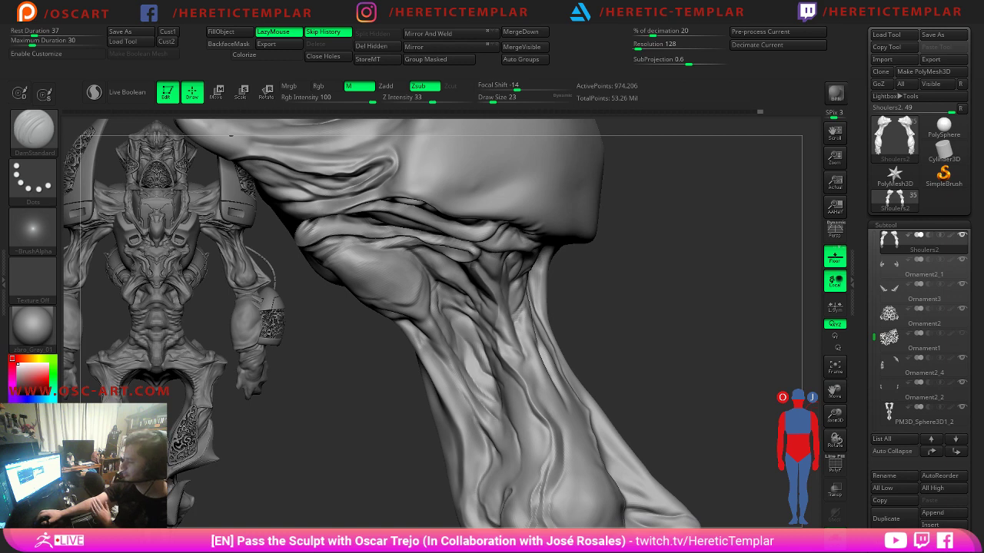
right_click(483, 288)
key(b)
key(m)
key(v)
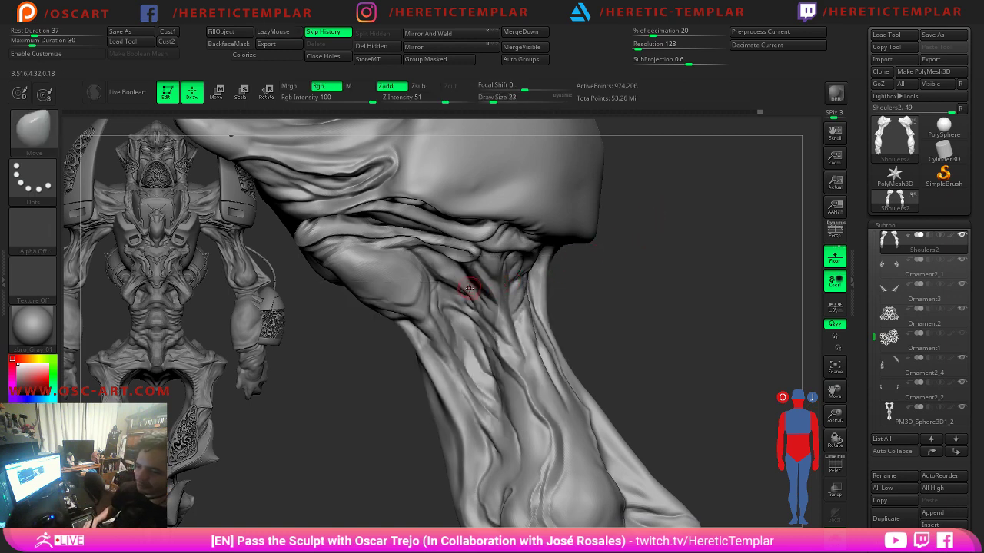
key(s)
drag(465, 295, 476, 295)
Switch to the DamStandard brush at draw size 51 and change the current material to the red wax MatCap.
key(b)
key(d)
key(s)
key(s)
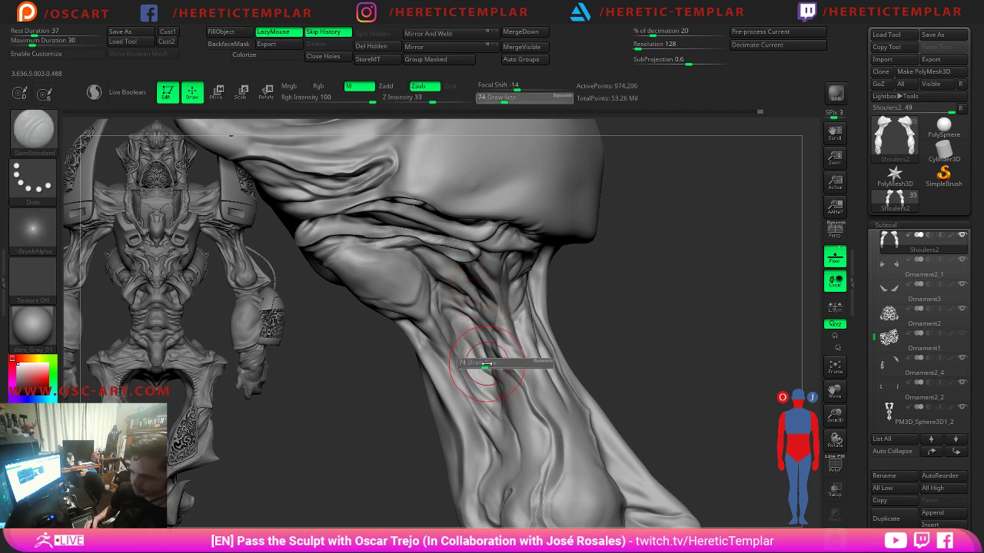
drag(488, 365, 482, 366)
click(33, 324)
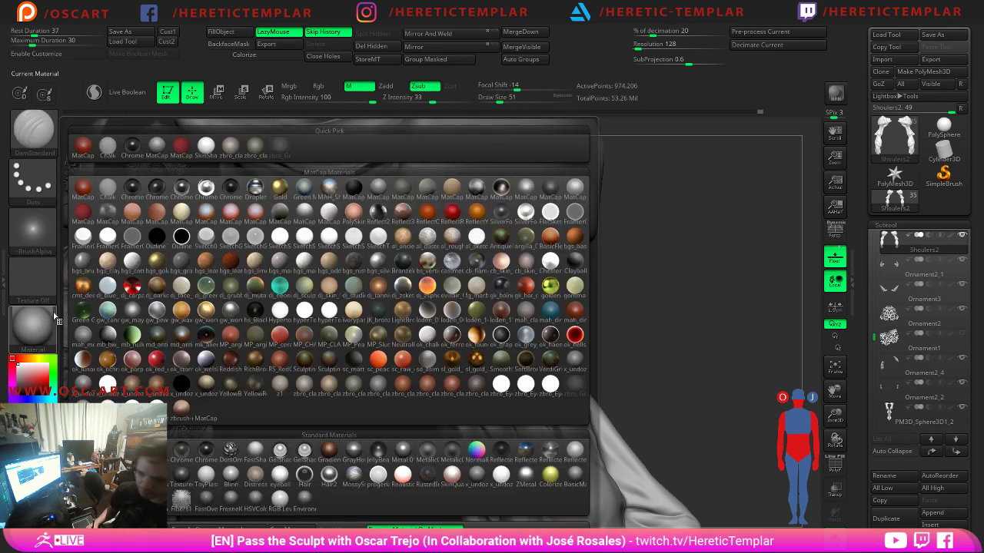
click(85, 210)
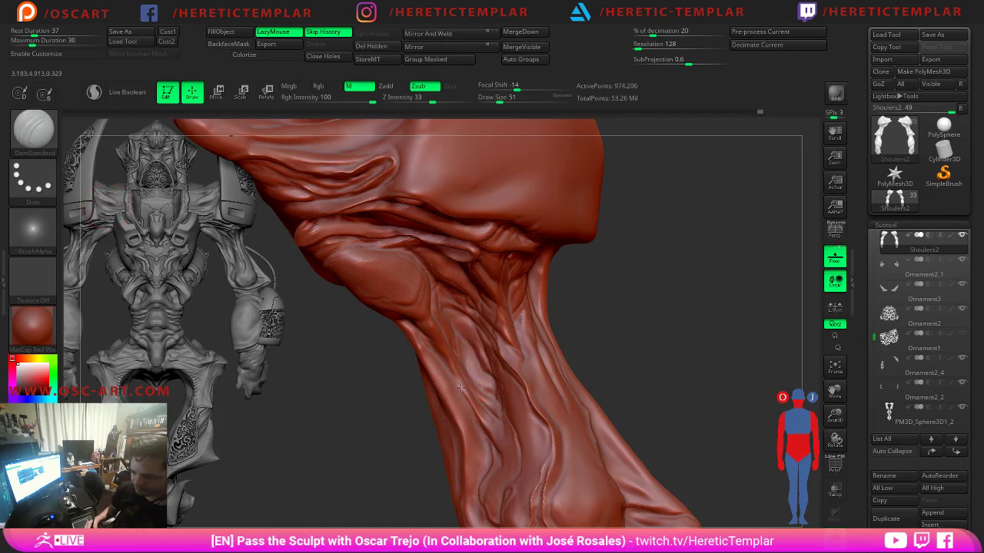
Drop the arm mesh one subdivision level, set the draw size to 35 and carve the crease beneath the shoulder's overhanging rim.
mouse_move(721, 337)
mouse_down()
mouse_move(692, 323)
mouse_move(669, 208)
mouse_move(669, 292)
mouse_move(385, 317)
mouse_move(394, 307)
mouse_move(417, 316)
mouse_move(411, 302)
mouse_move(421, 306)
mouse_up()
key(s)
click(405, 315)
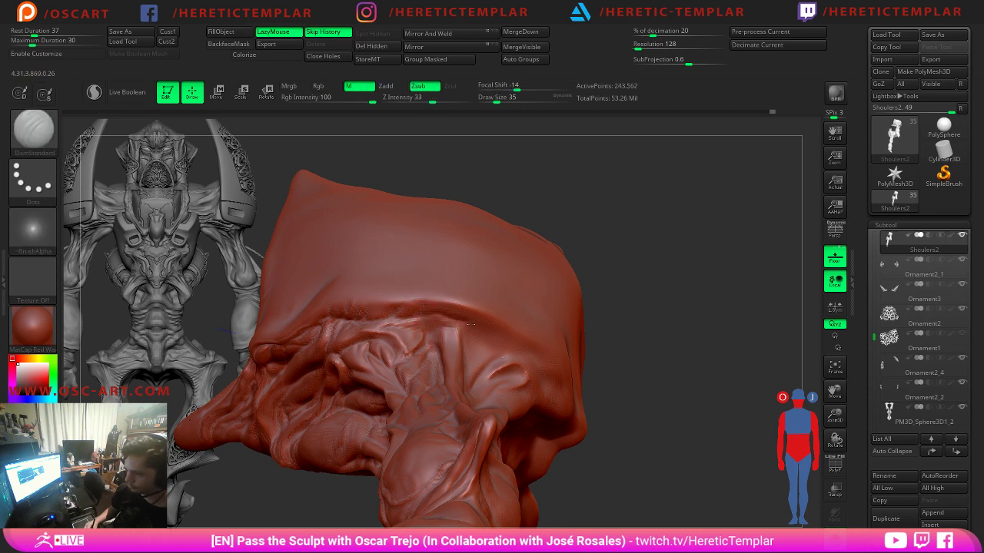
shift+drag(472, 330, 467, 330)
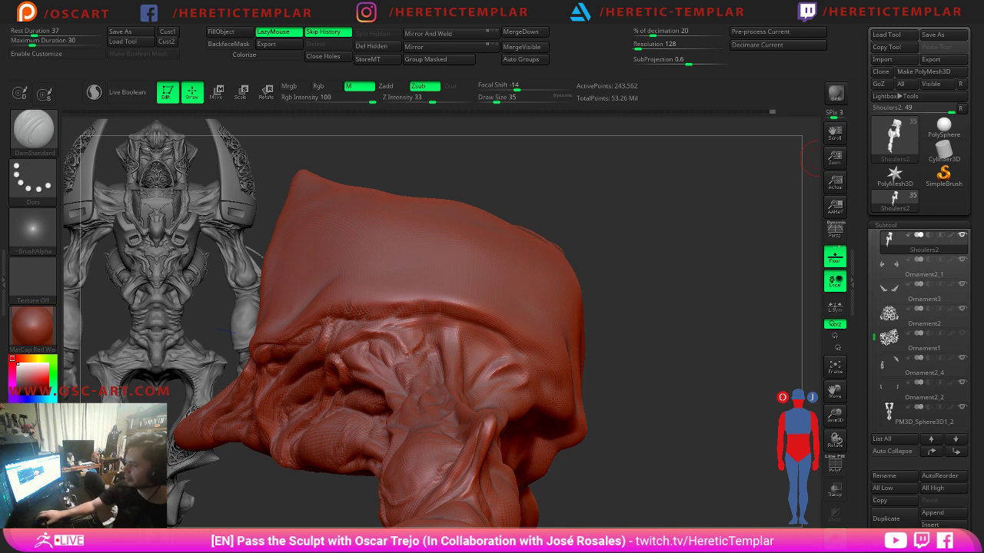
drag(633, 206, 621, 279)
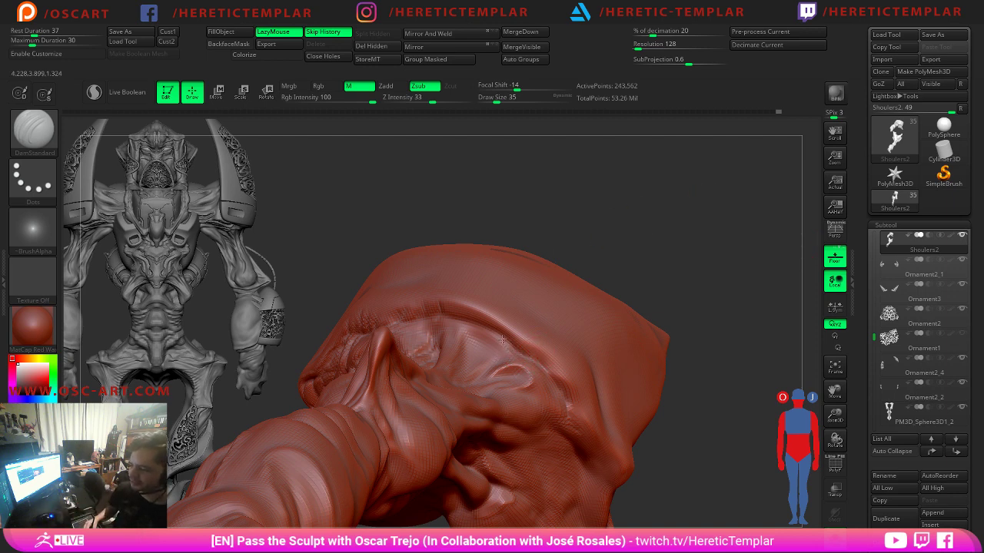
drag(496, 336, 478, 326)
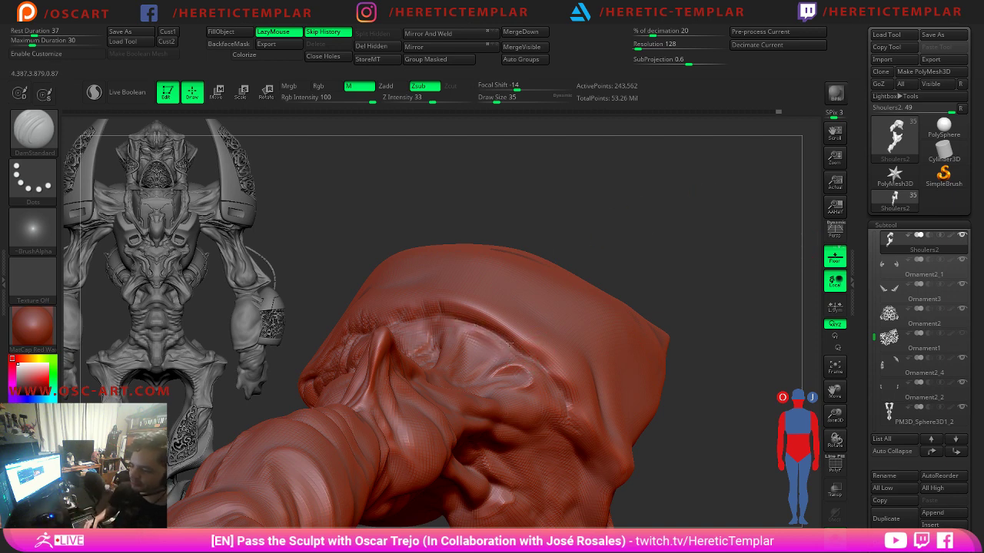
Extend the groove along the rim's underside and smooth its edge, keeping the lower subdivision level.
drag(671, 436, 586, 416)
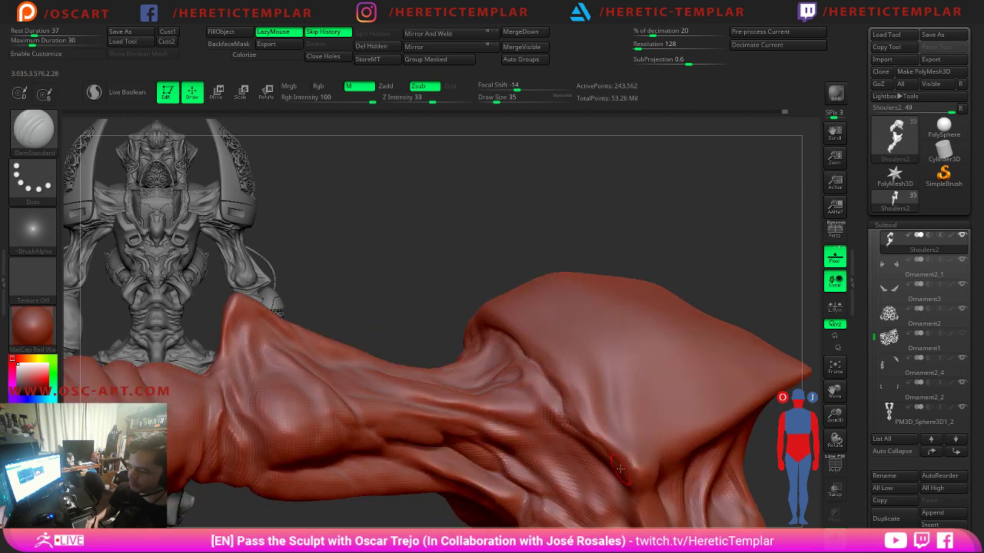
mouse_move(488, 282)
mouse_down()
mouse_move(464, 281)
mouse_move(554, 321)
mouse_move(640, 276)
mouse_move(494, 299)
mouse_up()
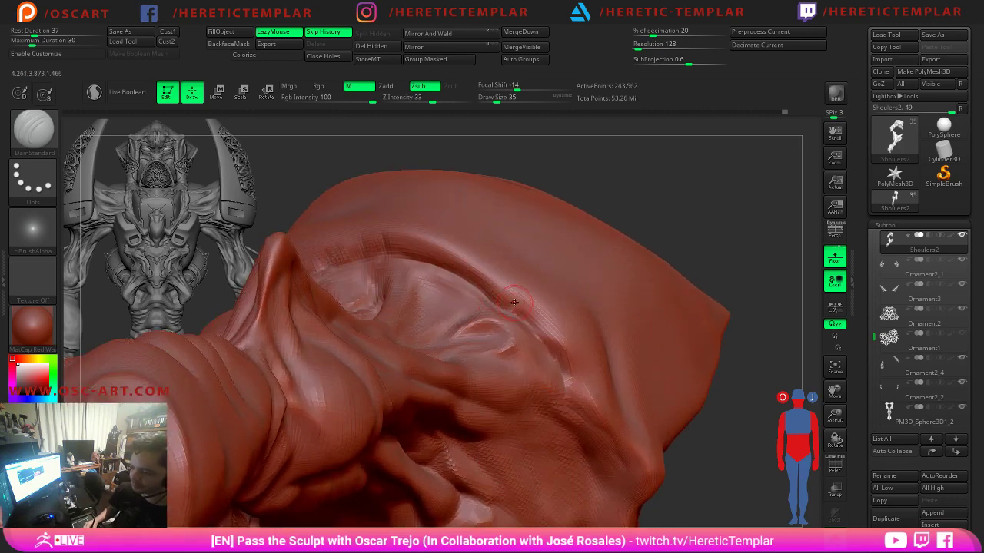
key(shift)
key(shift)
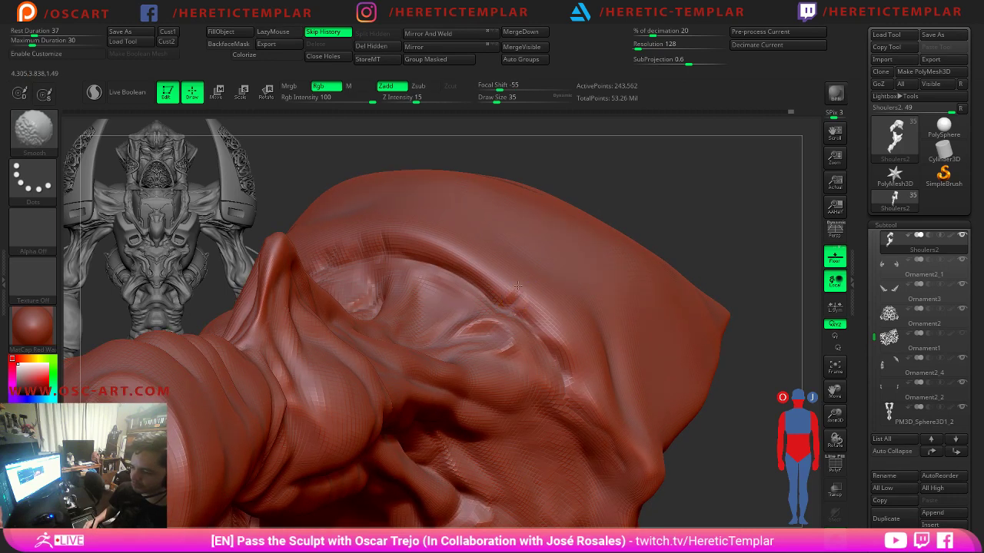
right_drag(518, 292, 450, 341)
key(d)
key(shift+d)
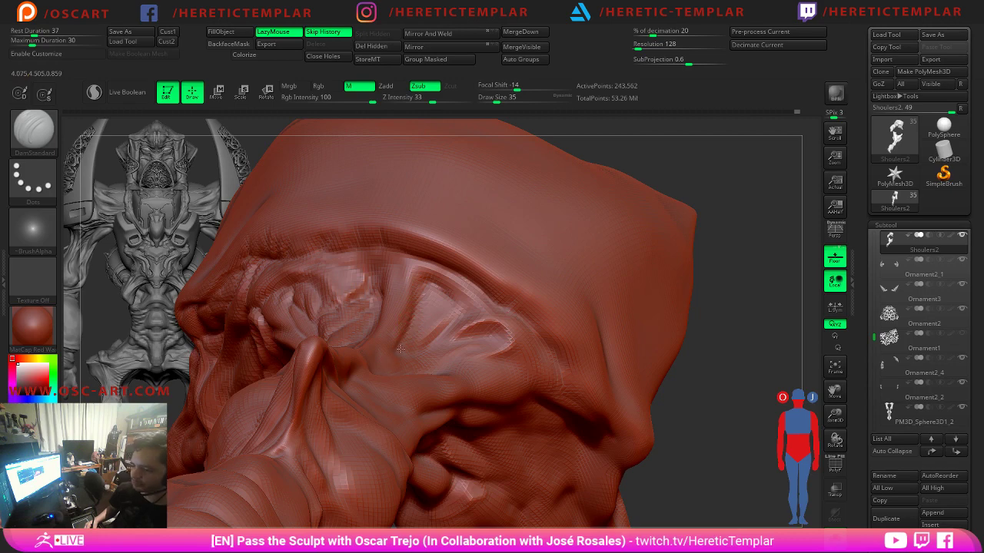
Set the draw size to 39 and carve diagonal creases into the folds under the shoulder rim.
mouse_move(702, 279)
alt+mouse_down()
mouse_move(684, 231)
mouse_move(678, 289)
mouse_move(569, 292)
alt+mouse_up()
key(s)
key(s)
drag(469, 216, 472, 215)
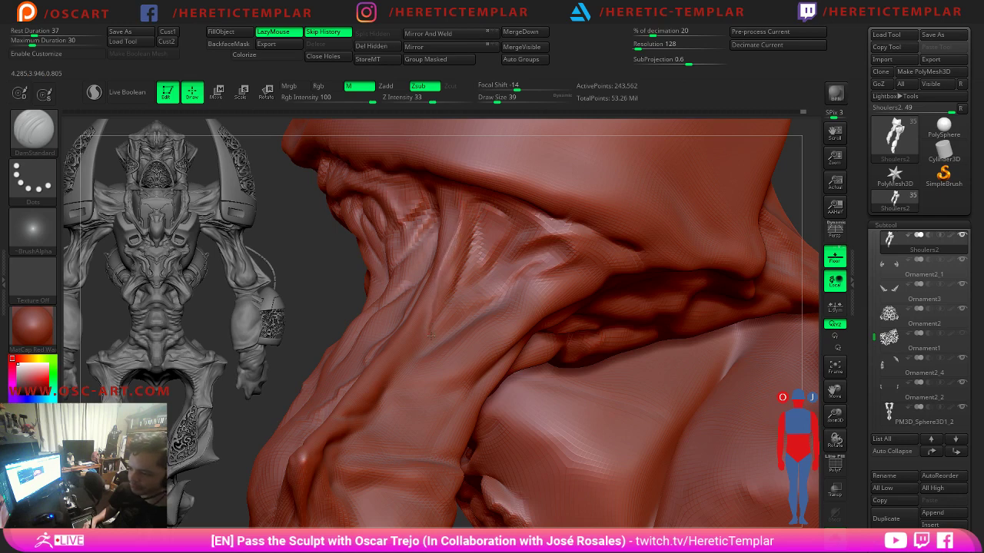
drag(485, 303, 547, 256)
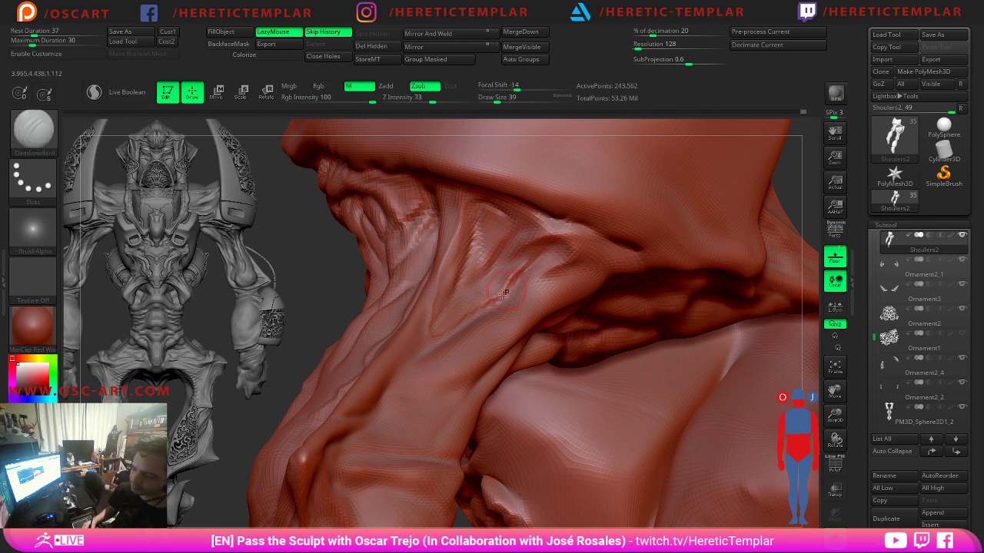
Adjust the draw size to 46 and deepen the curved fold running towards the armpit.
key(s)
drag(527, 280, 541, 279)
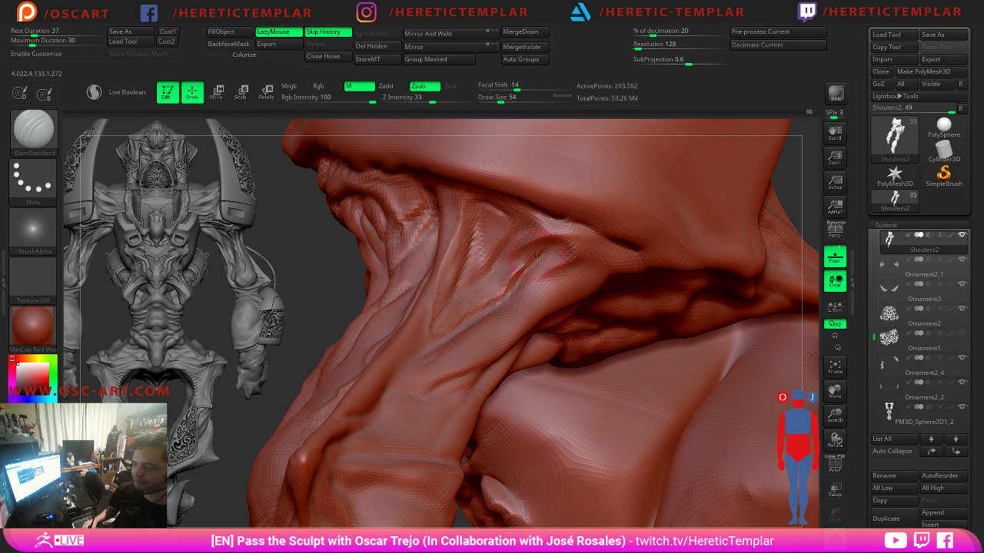
key(s)
drag(546, 264, 542, 265)
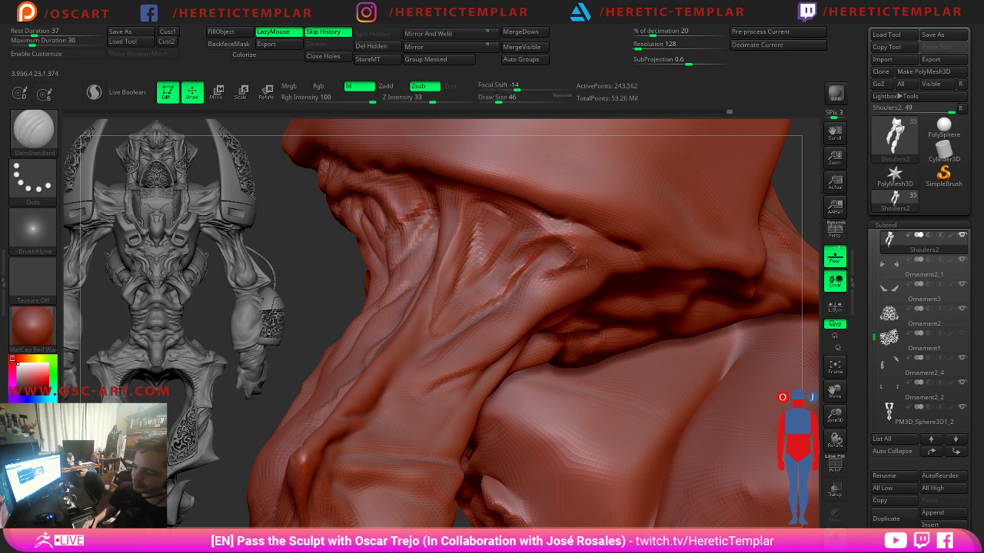
drag(608, 258, 548, 279)
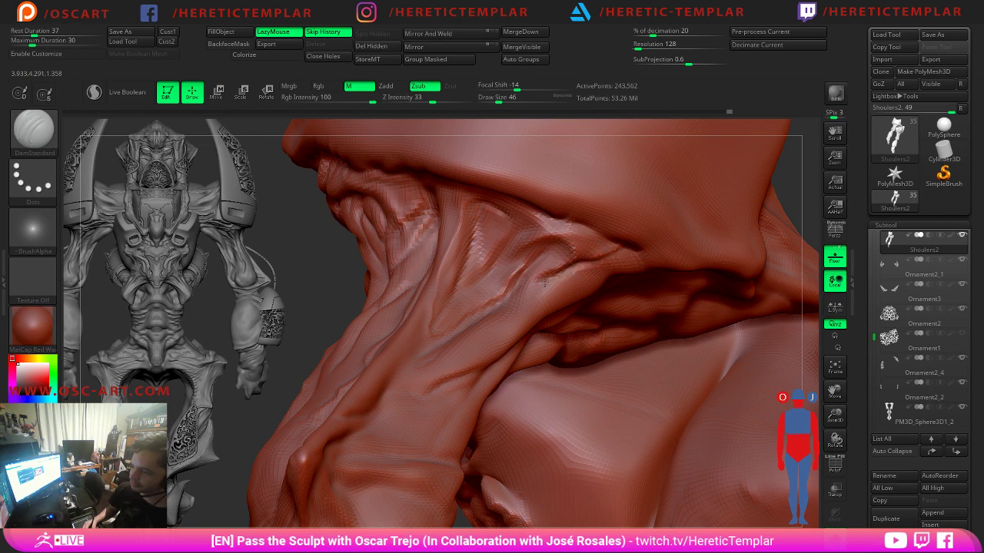
key(shift)
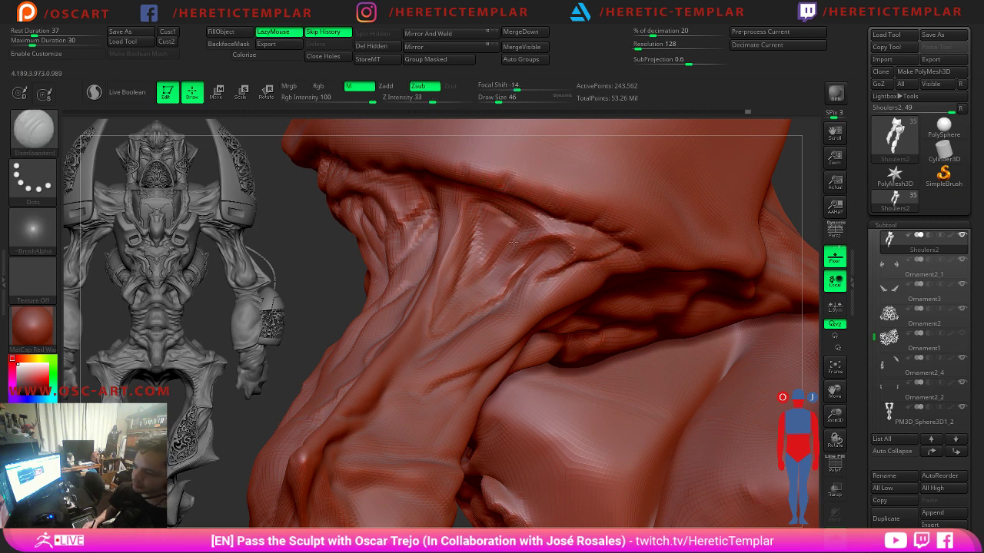
Fill the hollow between the folds under the rim using the Clay brush at draw size 46.
key(b)
key(c)
key(l)
mouse_move(489, 216)
mouse_down()
mouse_move(497, 239)
mouse_move(476, 244)
mouse_move(484, 266)
mouse_move(479, 227)
mouse_move(478, 255)
mouse_up()
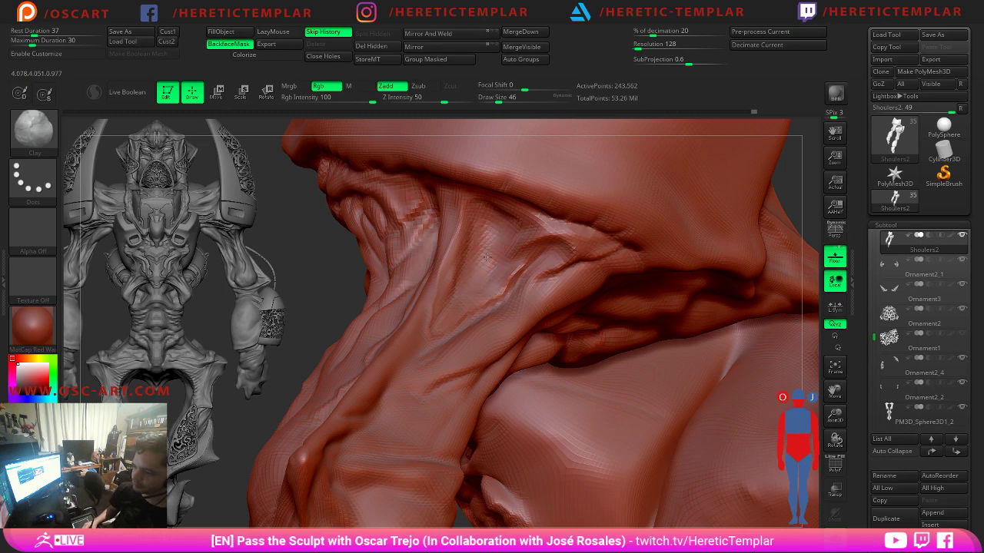
Return to the DamStandard brush, frame the upper arm and set the draw size to 65.
key(b)
key(d)
key(s)
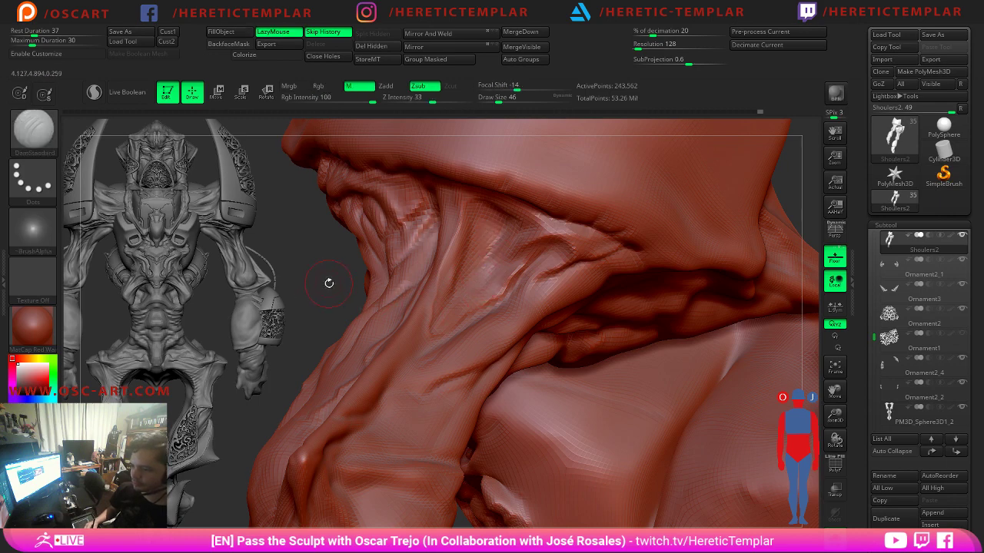
mouse_move(329, 283)
mouse_down()
mouse_move(279, 225)
mouse_move(384, 284)
mouse_move(584, 346)
mouse_move(377, 331)
mouse_move(426, 334)
mouse_up()
key(s)
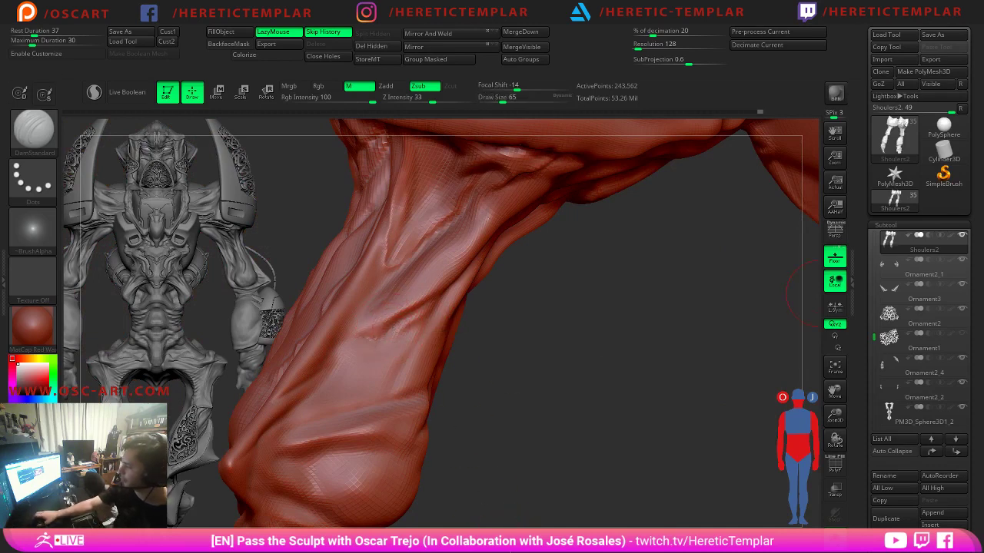
Try a stroke along the diagonal fold in the middle of the upper arm and undo it.
key(s)
mouse_move(387, 343)
mouse_down()
mouse_move(367, 346)
mouse_move(384, 338)
mouse_up()
key(ctrl+z)
key(s)
key(ctrl)
key(ctrl+z)
Carve the diagonal fold in the middle of the upper arm at draw size 59 and smooth below it.
key(s)
key(s)
drag(406, 315, 394, 326)
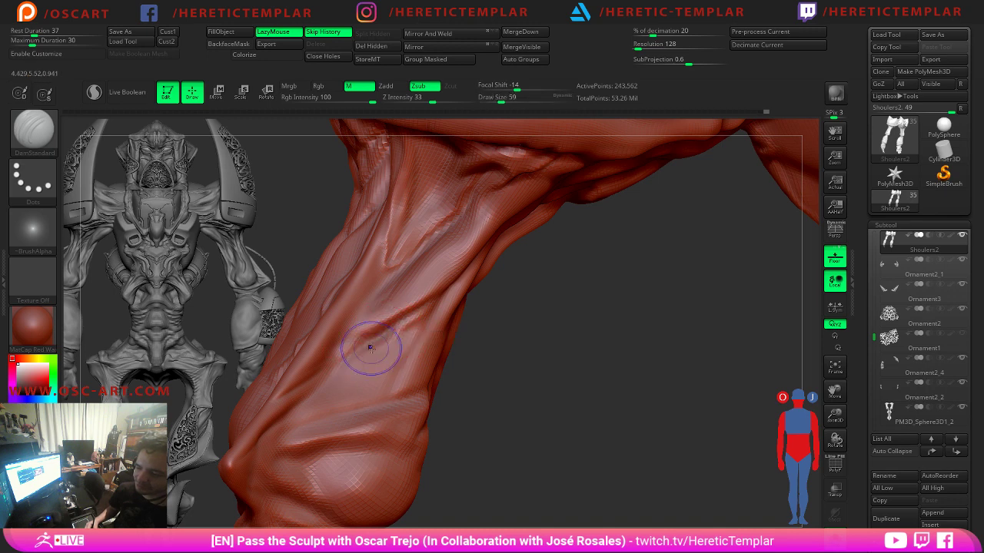
key(shift)
key(shift)
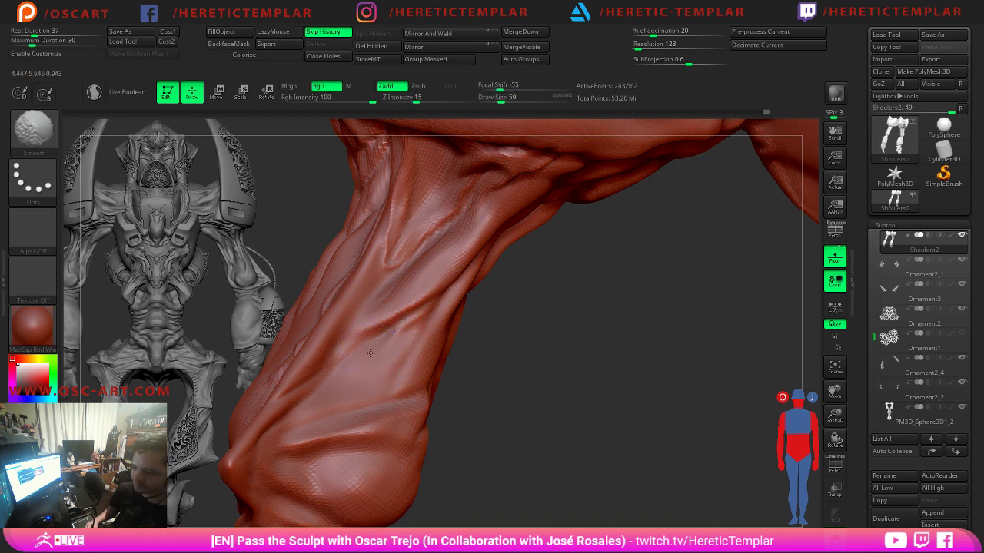
Set the draw size to 39 and carve a long crease down the side of the upper arm above the elbow.
key(s)
mouse_move(489, 339)
mouse_down()
mouse_move(436, 337)
mouse_move(410, 378)
mouse_up()
key(s)
drag(439, 335, 393, 393)
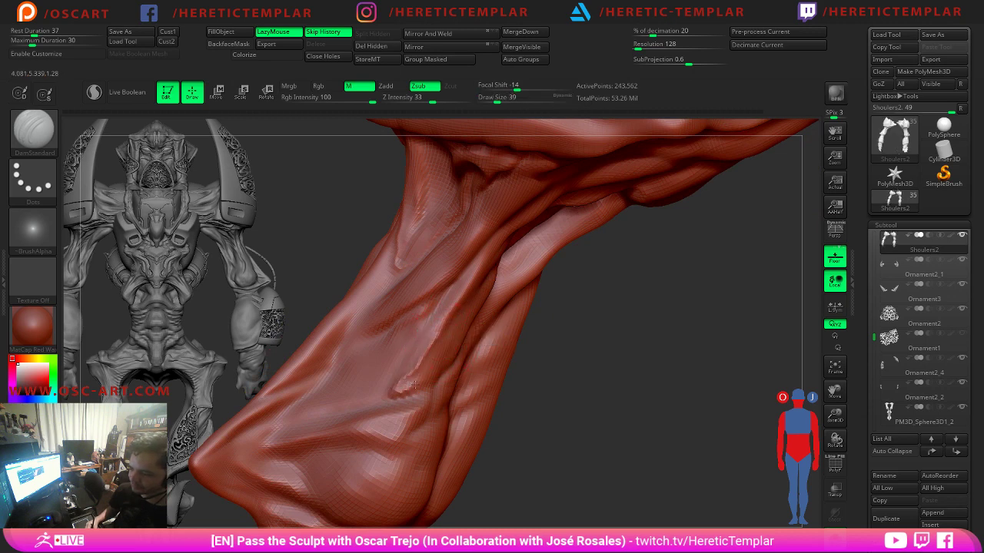
right_drag(413, 386, 436, 378)
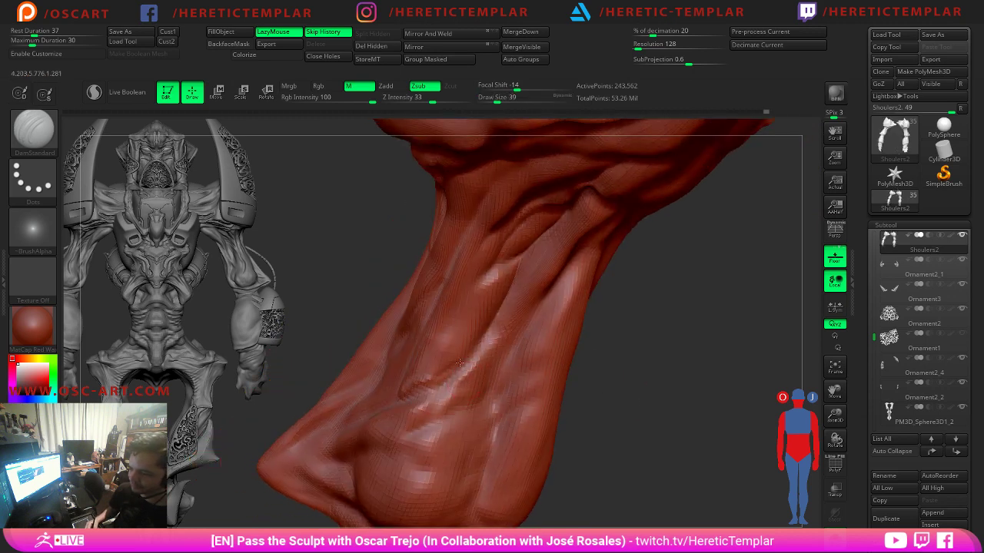
mouse_move(460, 363)
mouse_down()
mouse_move(475, 354)
mouse_move(447, 377)
mouse_move(486, 335)
mouse_up()
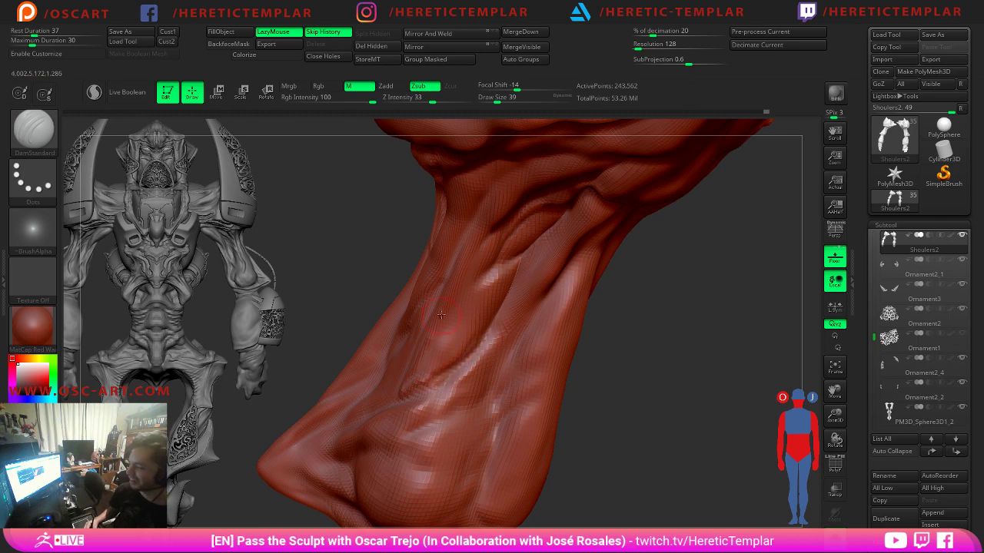
mouse_move(362, 275)
right_down()
mouse_move(597, 426)
mouse_move(530, 233)
right_up()
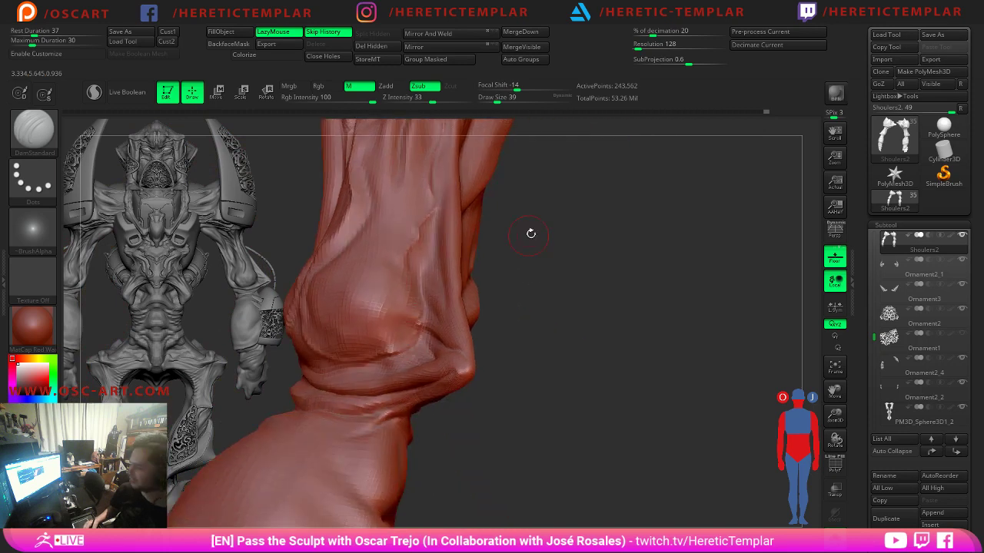
Raise the mesh one subdivision level, set the draw size to 35, then sharpen and smooth the fine folds along the upper arm.
mouse_move(891, 338)
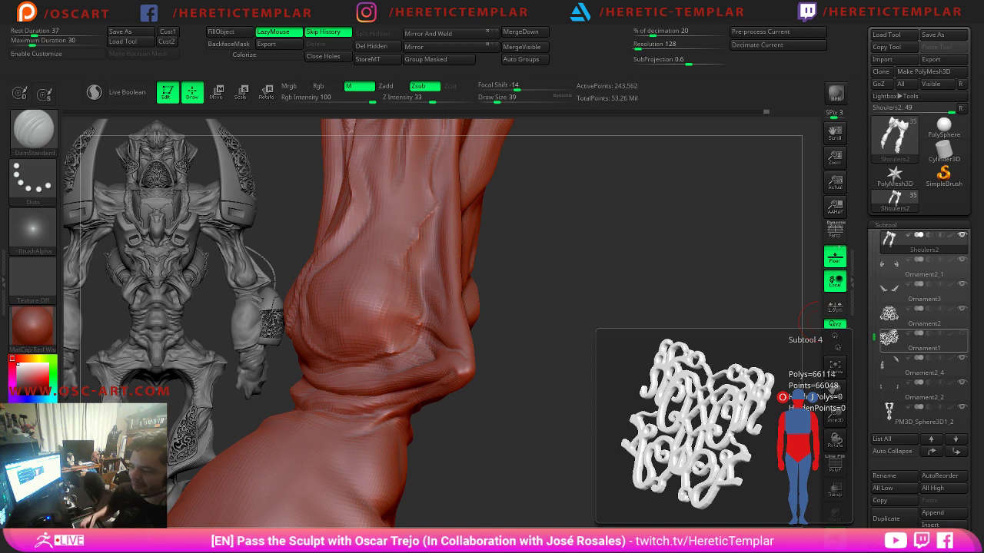
key(d)
mouse_move(486, 291)
alt+mouse_down()
mouse_move(478, 239)
mouse_move(551, 264)
mouse_move(610, 389)
mouse_move(622, 345)
mouse_move(624, 385)
alt+mouse_up()
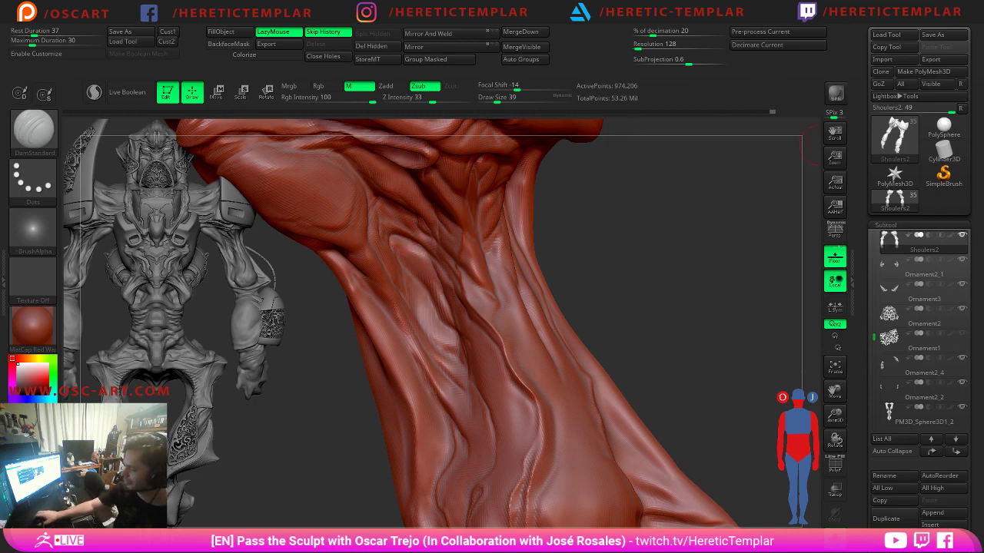
key(s)
mouse_move(434, 297)
mouse_down()
mouse_move(441, 292)
mouse_move(426, 301)
mouse_up()
key(shift)
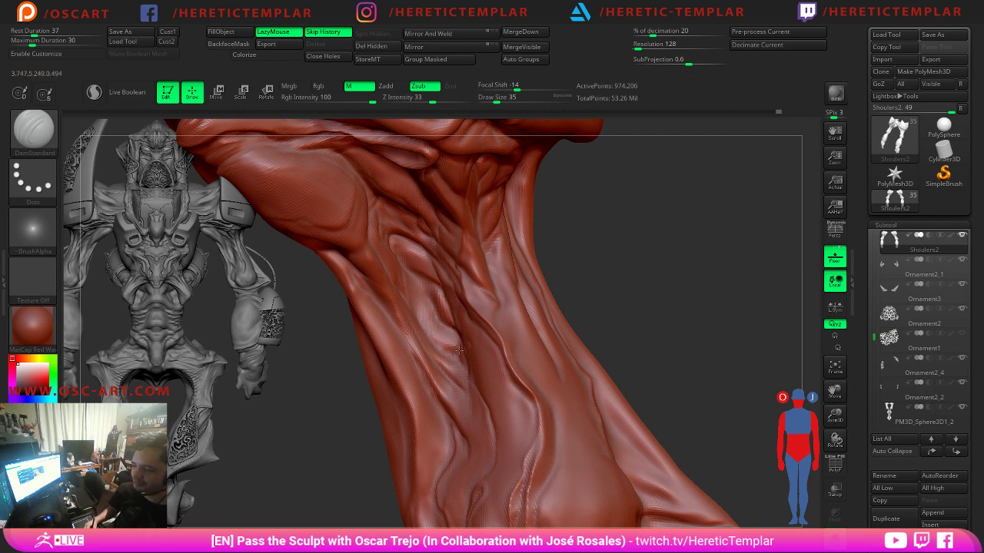
key(shift)
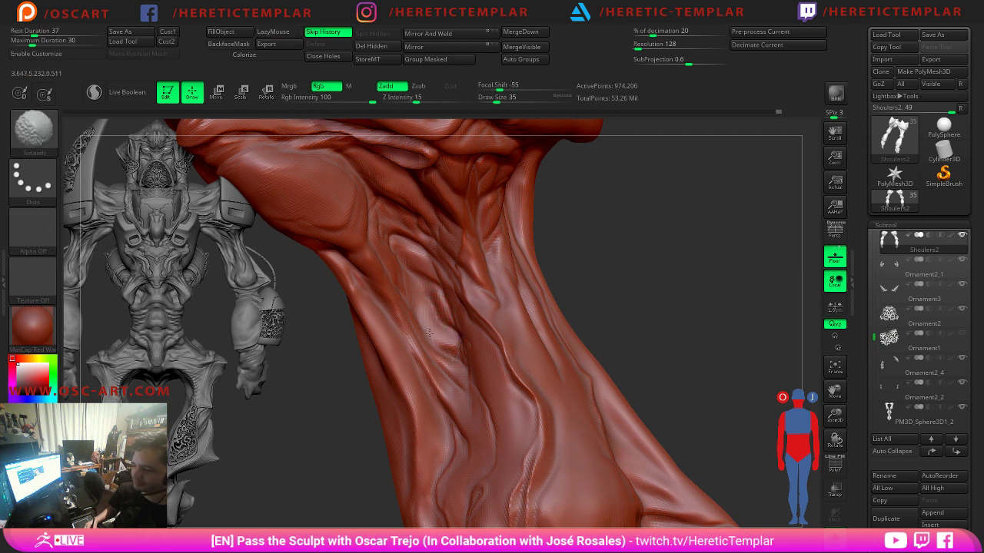
Carve a crease along the skin band below the elbow bulge and smooth its end.
alt+drag(684, 324, 650, 269)
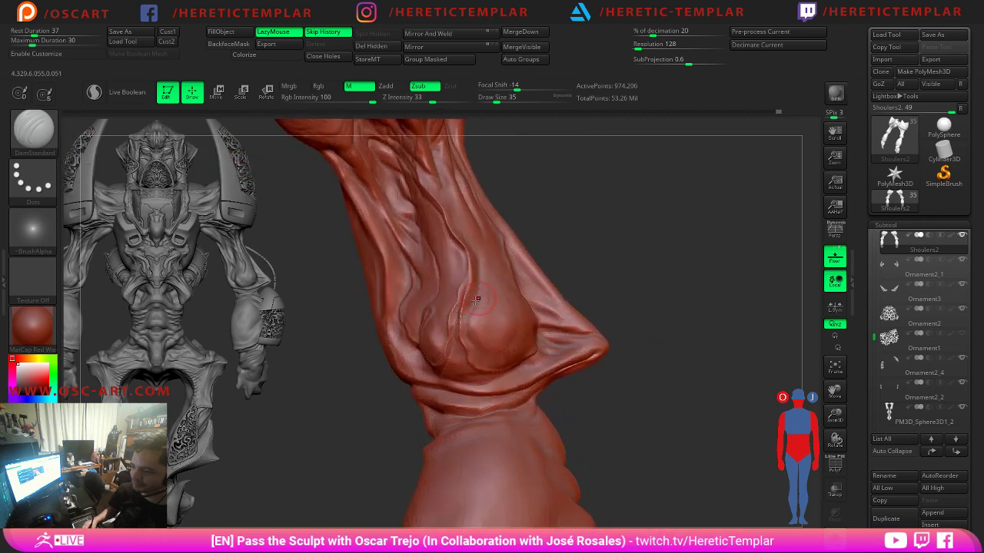
drag(451, 374, 517, 381)
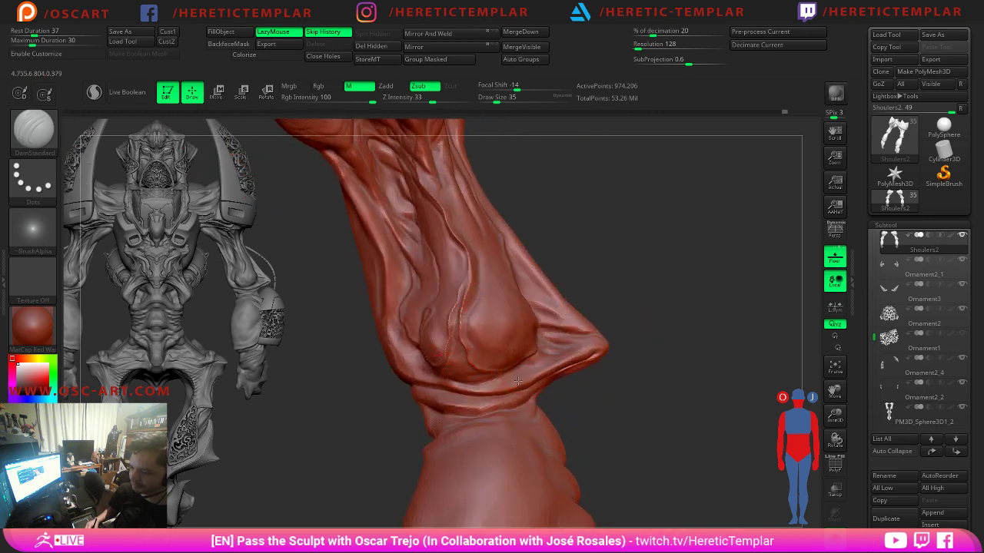
key(shift)
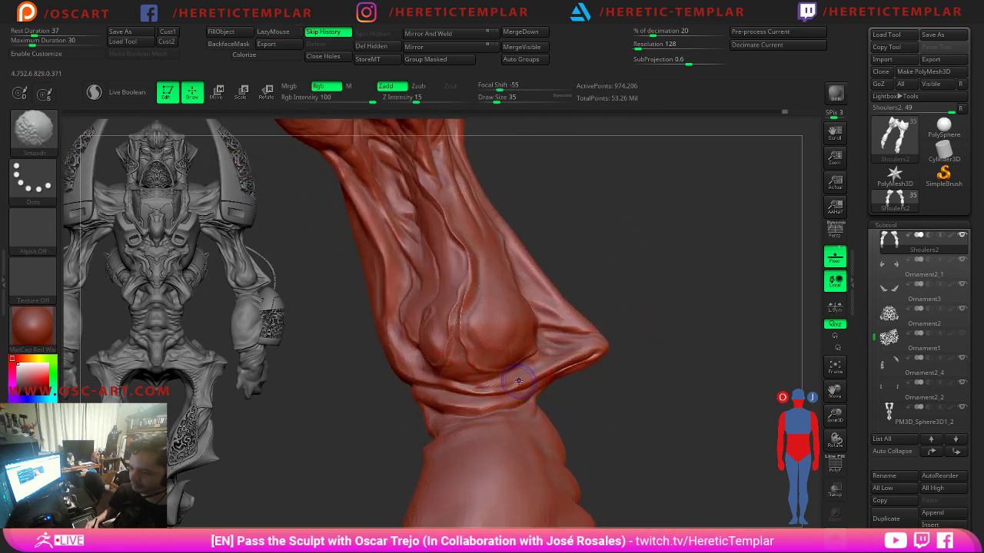
shift+drag(526, 380, 547, 369)
Set the draw size to 49 and deepen the diagonal fold on the upper arm below the armpit.
mouse_move(667, 355)
alt+mouse_down()
mouse_move(637, 250)
mouse_move(392, 276)
alt+mouse_up()
mouse_move(374, 232)
mouse_down()
mouse_move(377, 202)
mouse_move(396, 180)
mouse_move(374, 272)
mouse_up()
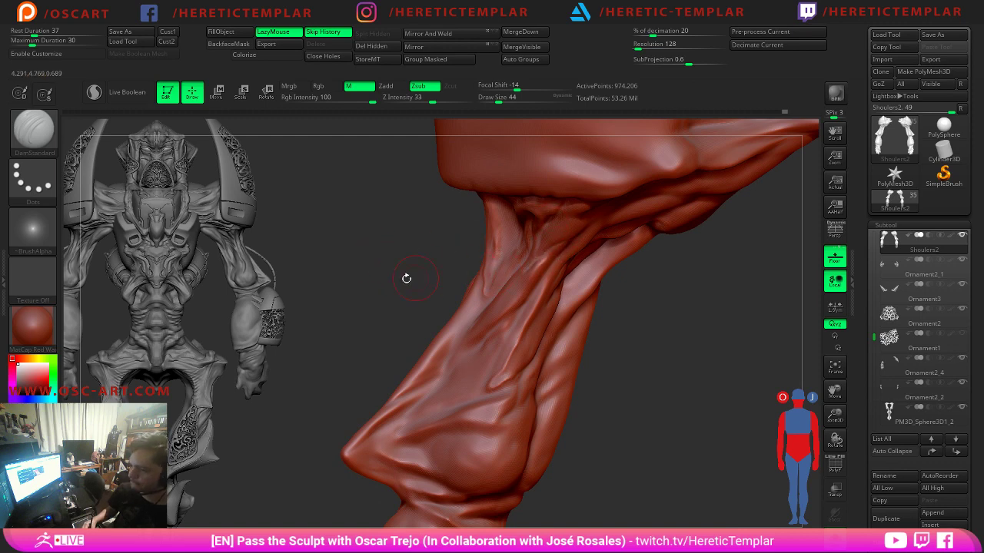
drag(407, 279, 519, 275)
key(s)
click(534, 271)
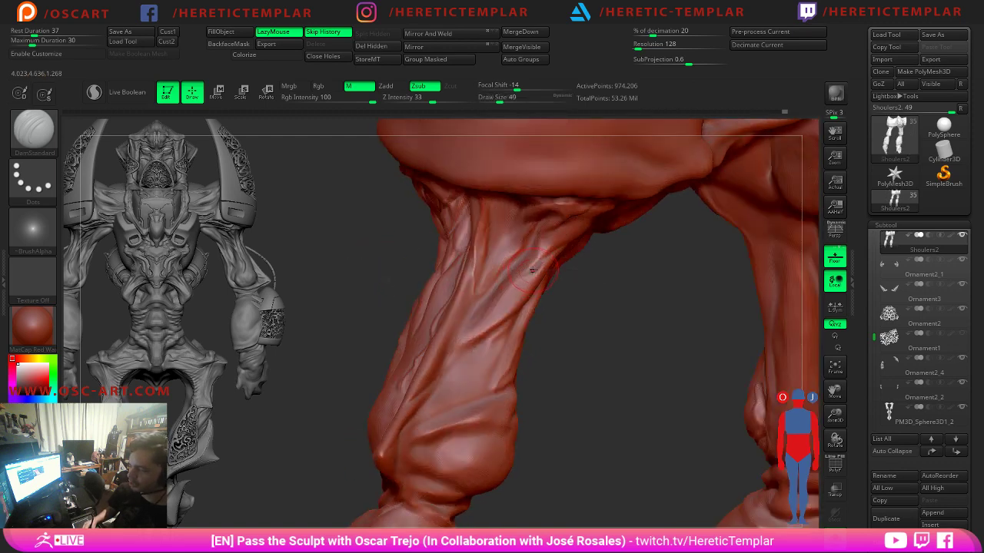
drag(548, 261, 559, 255)
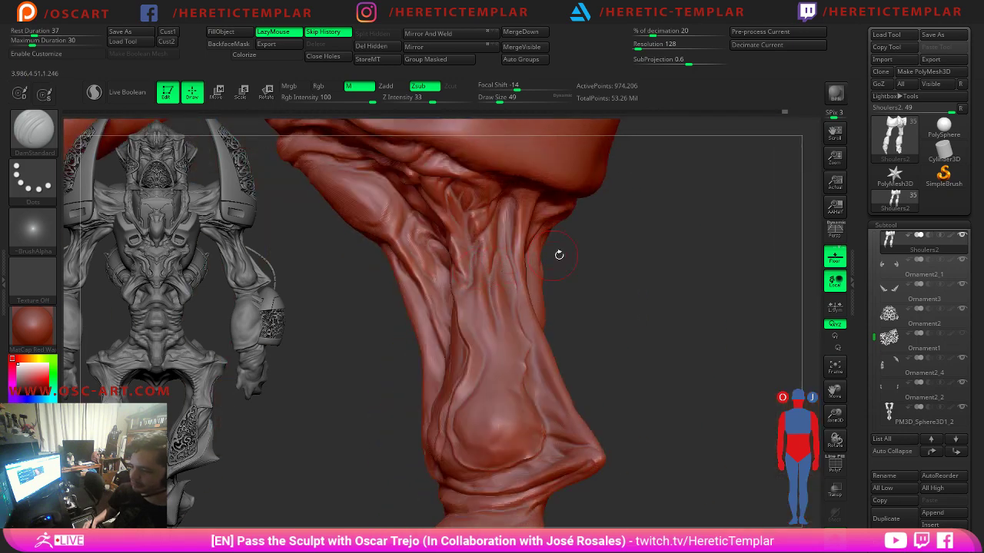
drag(650, 292, 537, 268)
drag(373, 259, 444, 257)
Set the draw size to 37, then carve and smooth a short diagonal crease on the upper arm below the armpit.
key(s)
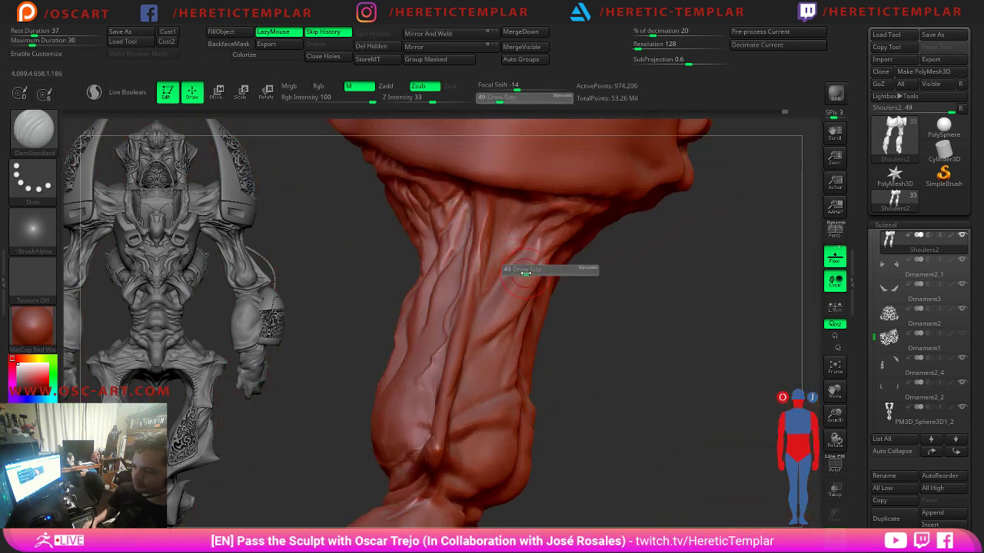
click(526, 270)
key(s)
click(531, 272)
key(s)
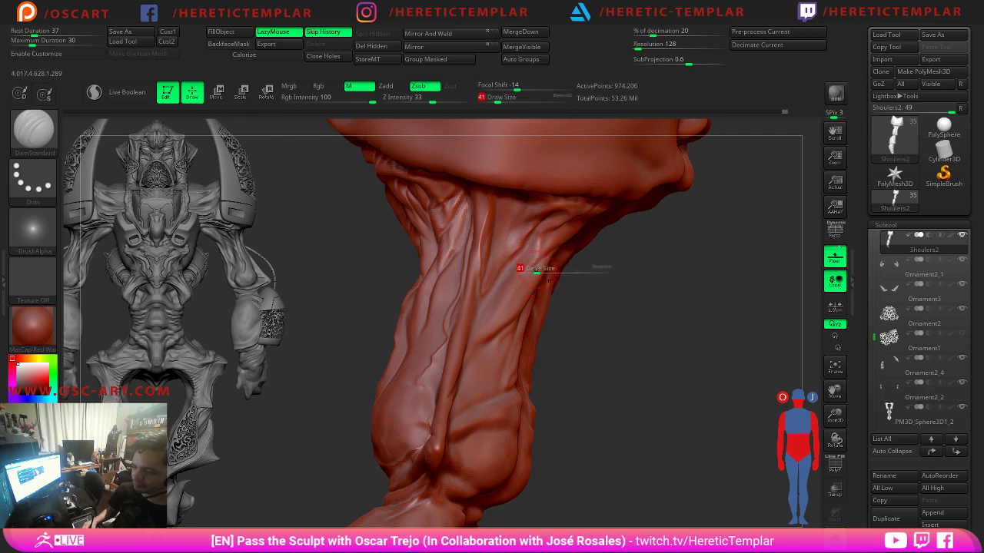
click(536, 273)
click(536, 272)
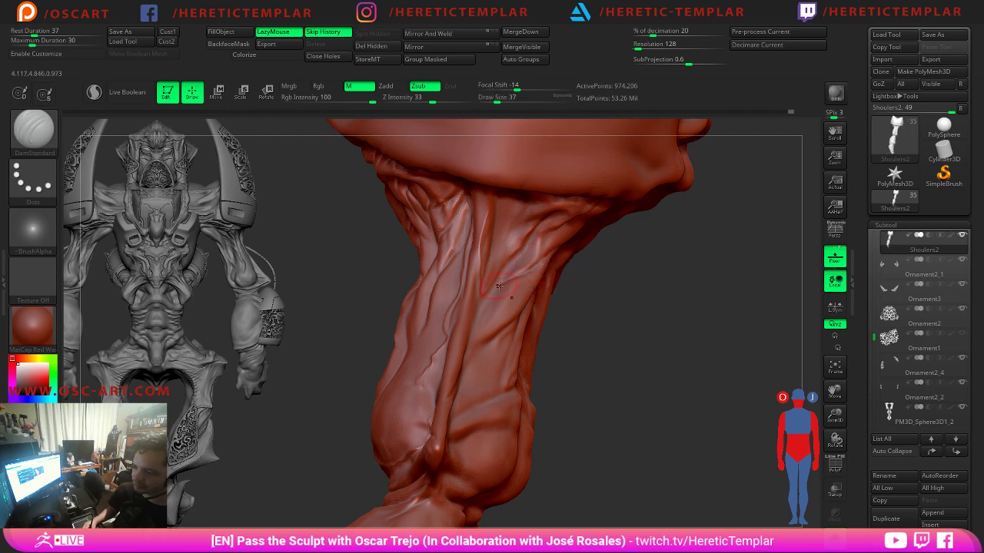
key(shift)
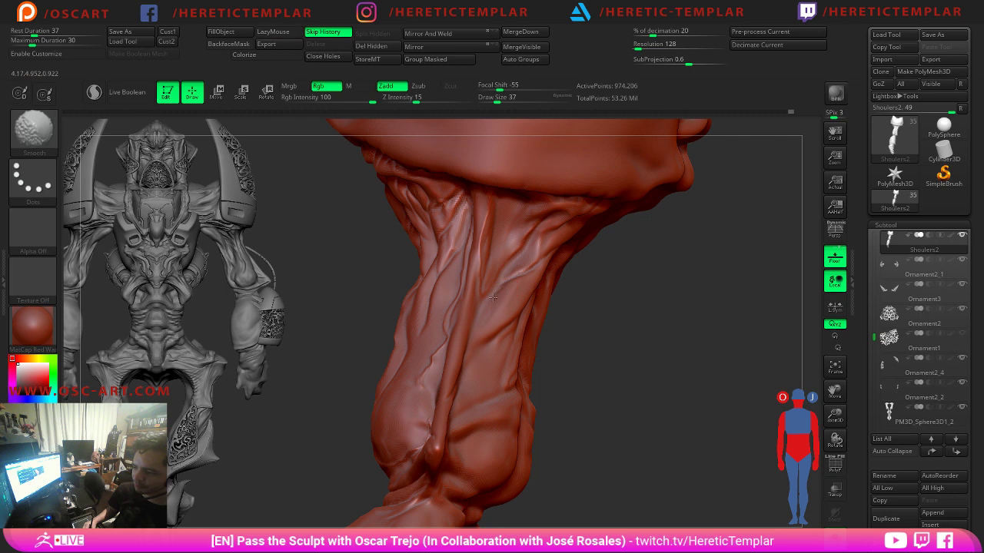
mouse_move(592, 265)
mouse_down()
mouse_move(622, 292)
mouse_move(597, 289)
mouse_move(622, 316)
mouse_move(513, 314)
mouse_up()
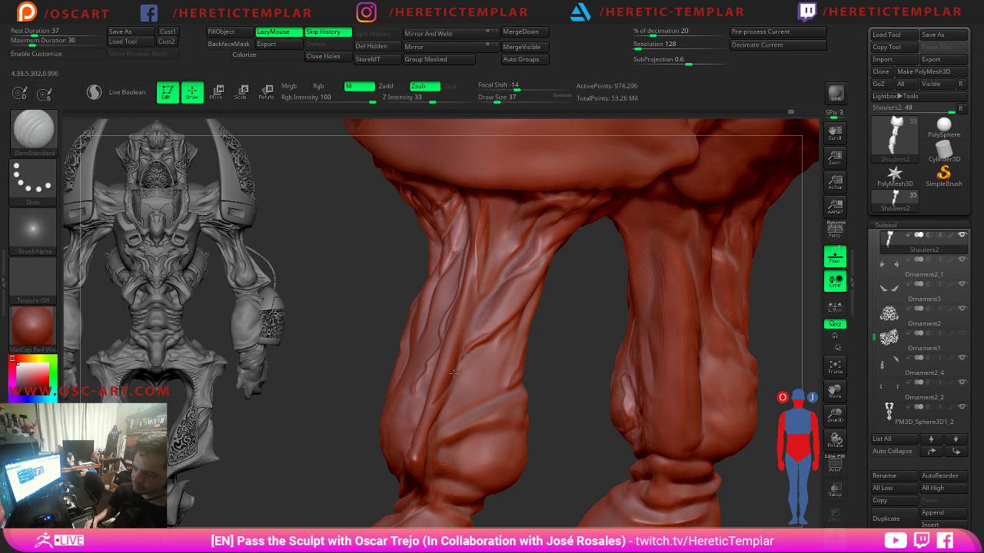
Carve and smooth a cluster of fine diagonal wrinkles above the elbow, working up to a draw size of 39.
key(shift)
drag(519, 321, 457, 361)
mouse_move(524, 320)
mouse_down()
mouse_move(469, 374)
mouse_move(526, 335)
mouse_move(556, 341)
mouse_move(516, 339)
mouse_move(531, 334)
mouse_move(437, 405)
mouse_up()
key(s)
key(s)
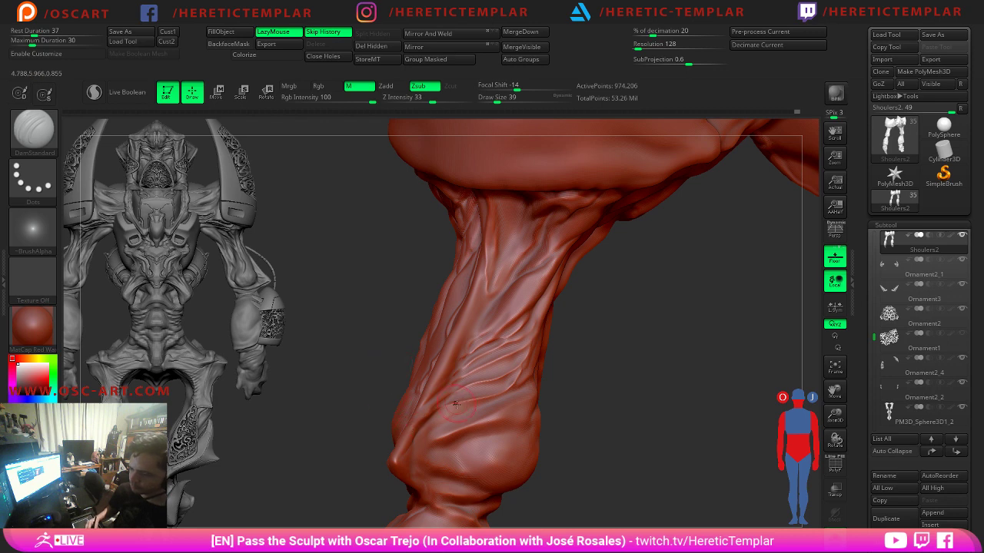
mouse_move(480, 393)
mouse_down()
mouse_move(516, 377)
mouse_move(526, 351)
mouse_move(474, 373)
mouse_up()
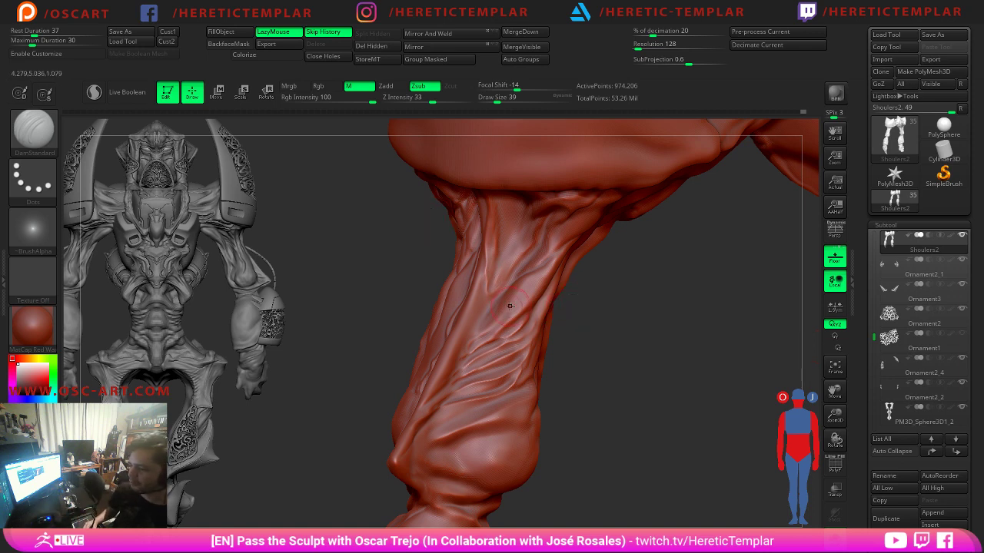
Set the draw size to 49 and deepen the diagonal wrinkles midway along the upper arm.
key(s)
drag(515, 311, 510, 312)
mouse_move(353, 309)
mouse_down()
mouse_move(611, 310)
mouse_move(651, 319)
mouse_up()
alt+drag(389, 249, 399, 303)
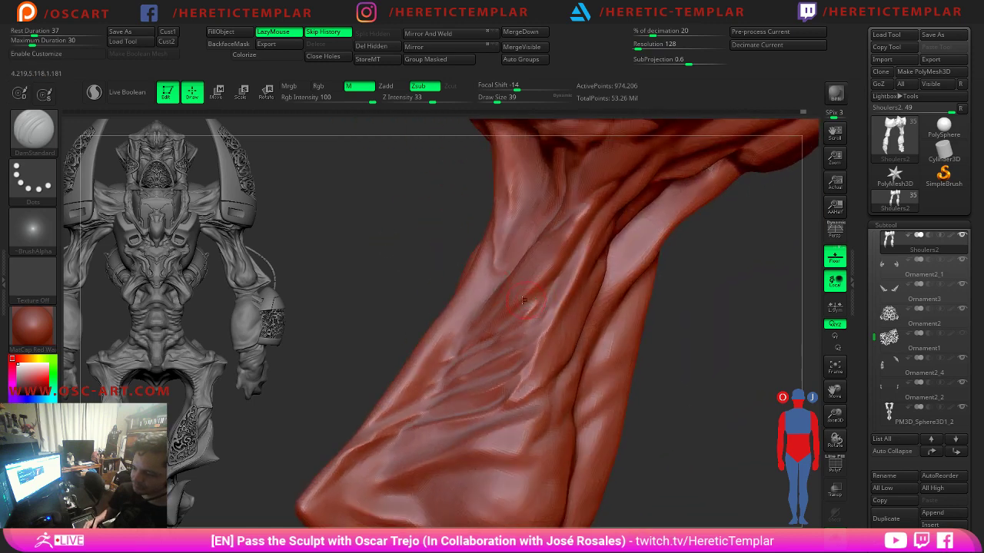
drag(398, 261, 477, 265)
key(s)
drag(528, 316, 531, 315)
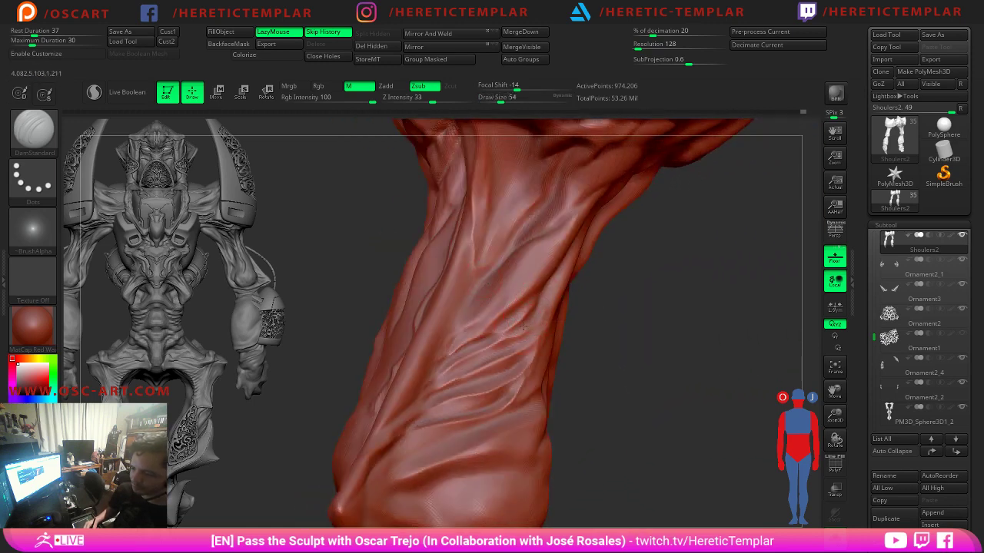
key(s)
click(525, 330)
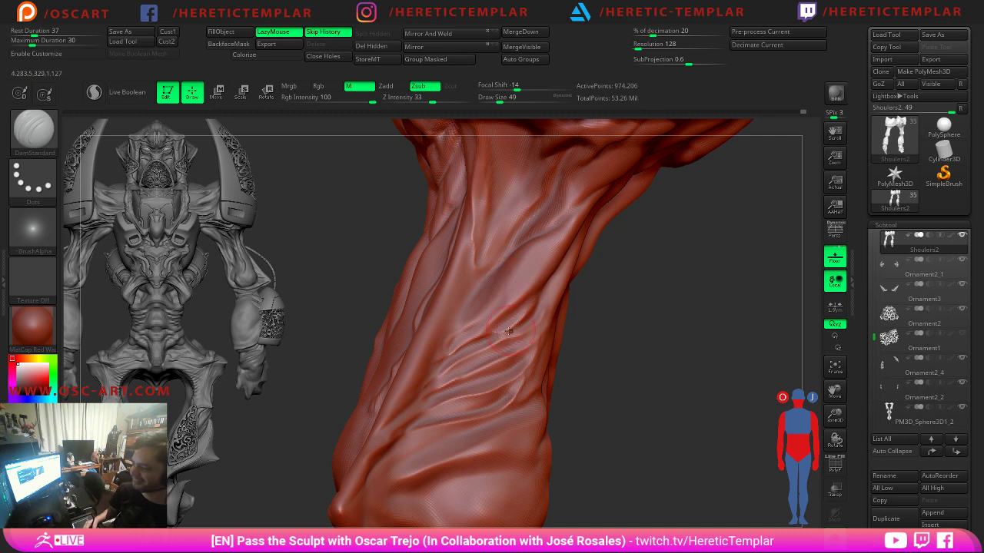
Set the draw size to 31 and carve a fine crease at the lower end of the wrinkle cluster.
key(s)
mouse_move(504, 353)
mouse_down()
mouse_move(491, 354)
mouse_move(513, 351)
mouse_up()
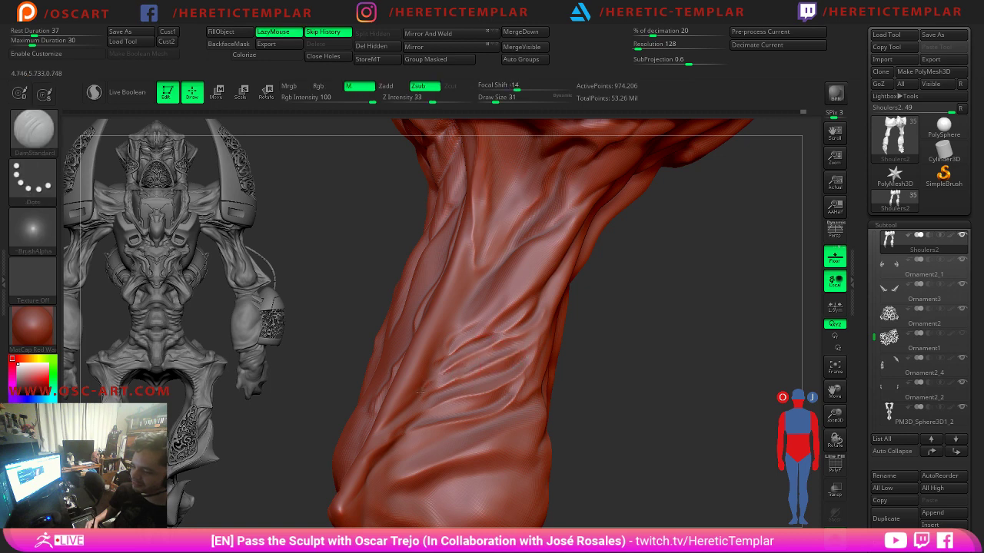
mouse_move(421, 392)
mouse_down()
mouse_move(459, 367)
mouse_move(440, 384)
mouse_up()
Set the draw size to 56 and carve a diagonal fold above the wrinkle cluster on the upper arm.
mouse_move(365, 326)
mouse_down()
mouse_move(358, 318)
mouse_move(417, 319)
mouse_up()
key(s)
drag(649, 329, 599, 332)
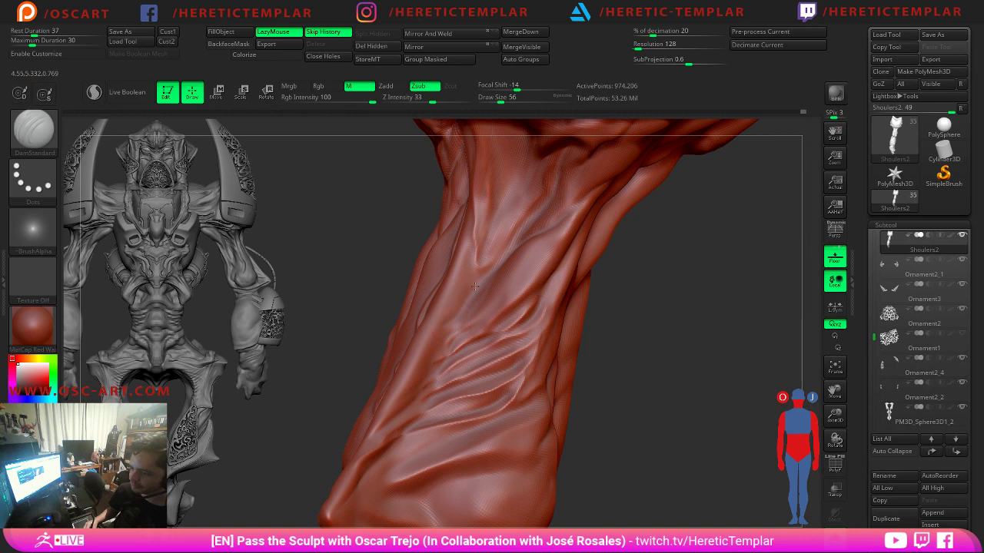
drag(475, 286, 505, 252)
Lower the arm mesh one subdivision level with the draw size at 68, and save the tool to disk.
mouse_move(707, 326)
mouse_down()
mouse_move(630, 301)
mouse_move(630, 315)
mouse_move(672, 359)
mouse_move(658, 271)
mouse_up()
key(s)
key(shift+d)
drag(602, 187, 557, 179)
key(s)
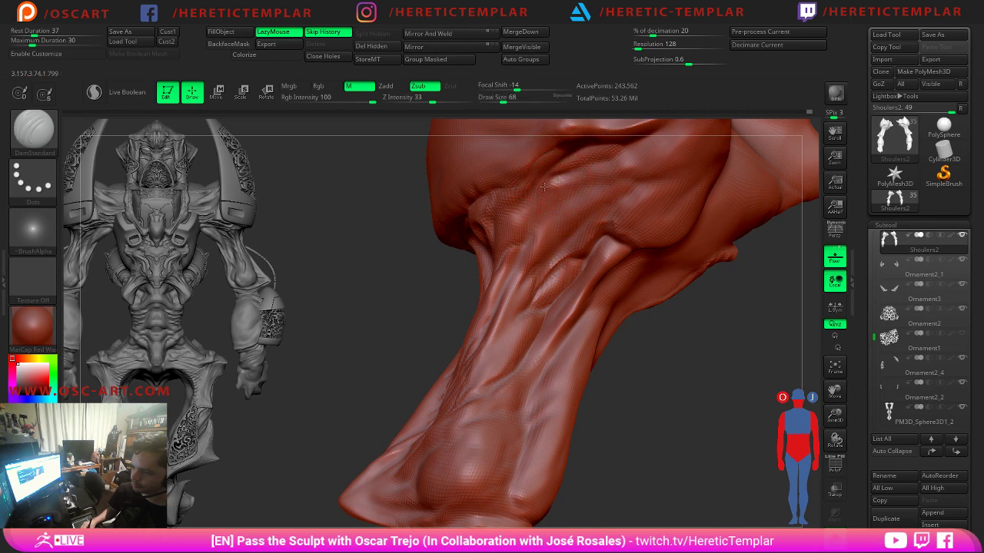
click(935, 38)
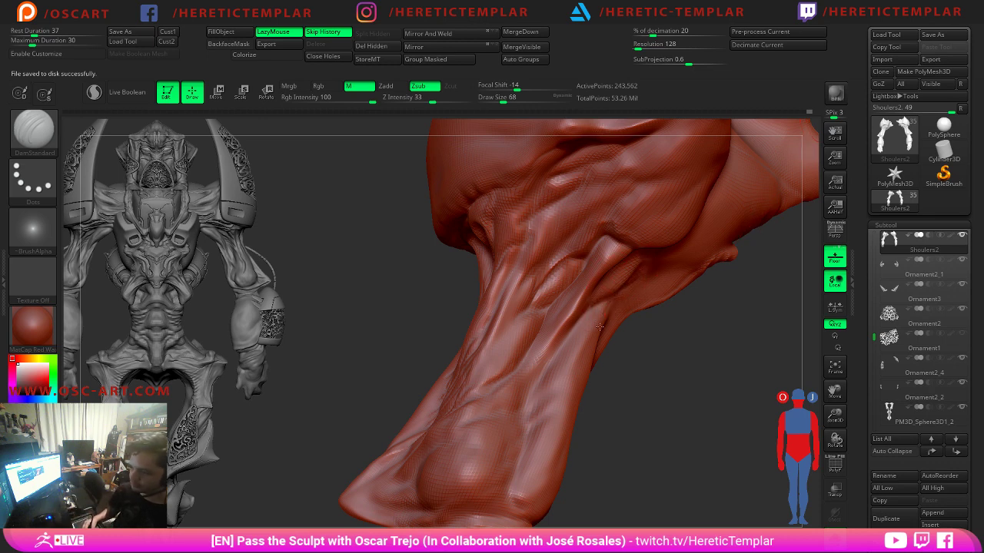
Carve a crease down the upper arm, then smooth the wrinkles above the elbow with a draw size of 46.
drag(576, 345, 552, 412)
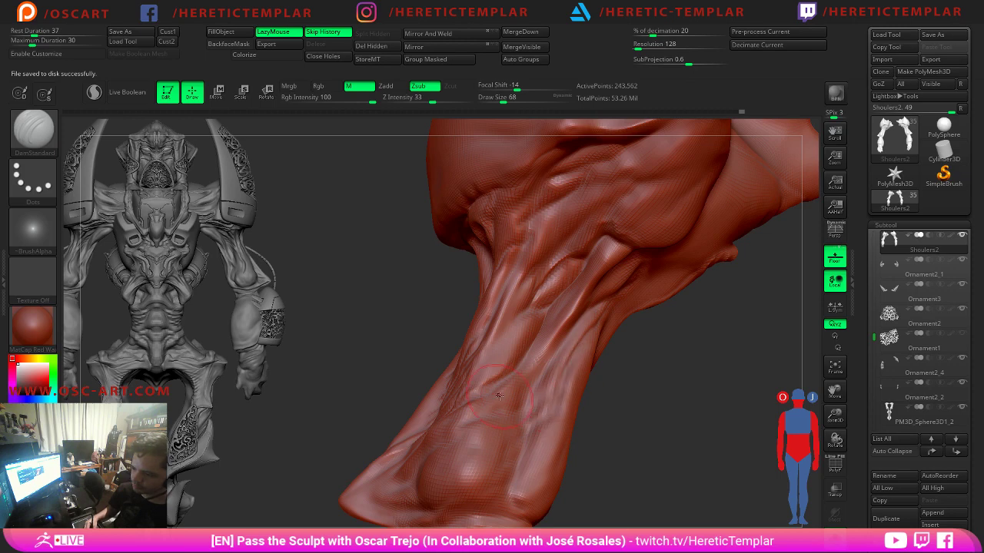
drag(342, 325, 407, 332)
key(s)
drag(522, 367, 518, 367)
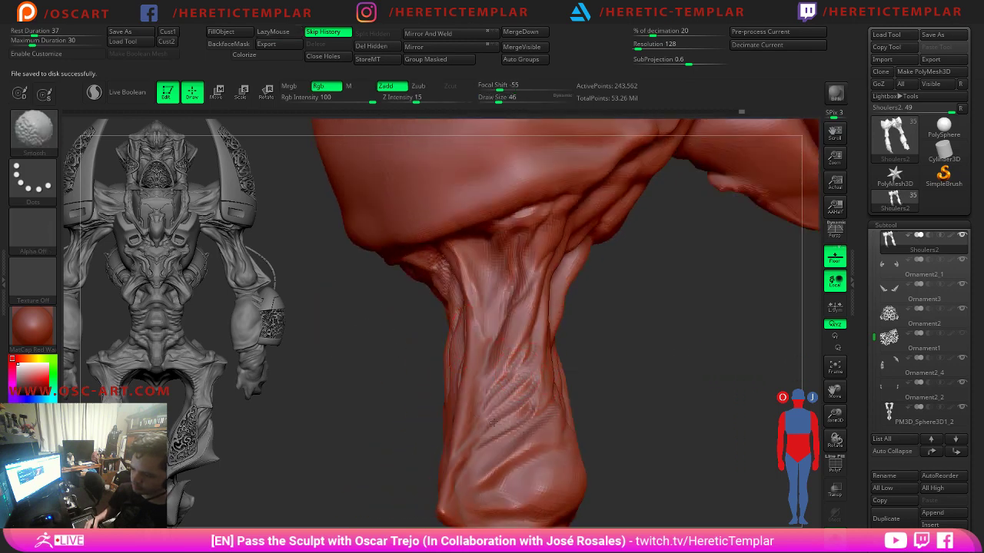
Set the draw size to 35 and carve a crease running below the elbow bulge toward the pointed elbow tip.
drag(646, 389, 656, 397)
mouse_move(654, 397)
right_down()
mouse_move(669, 389)
mouse_move(632, 358)
mouse_move(557, 382)
mouse_move(439, 355)
right_up()
key(s)
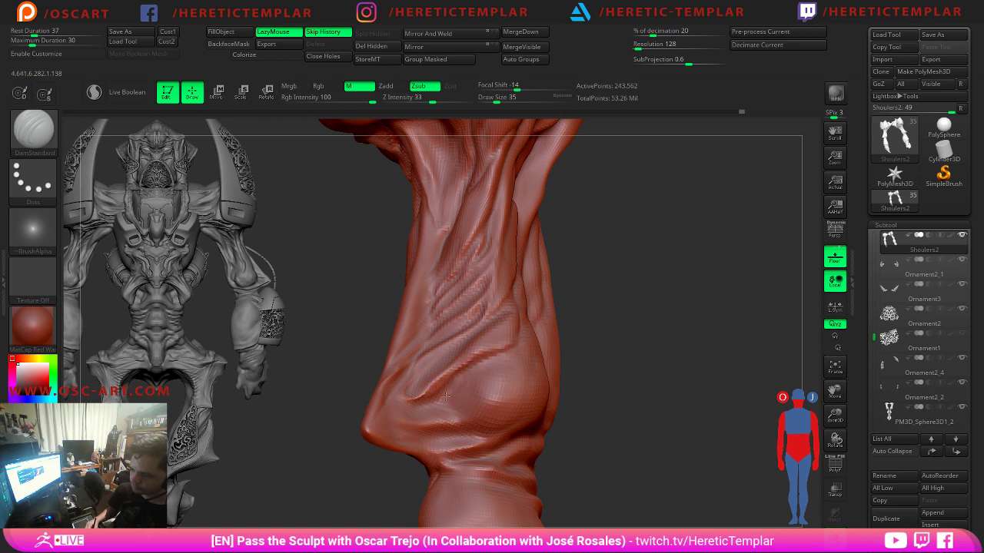
drag(465, 400, 390, 420)
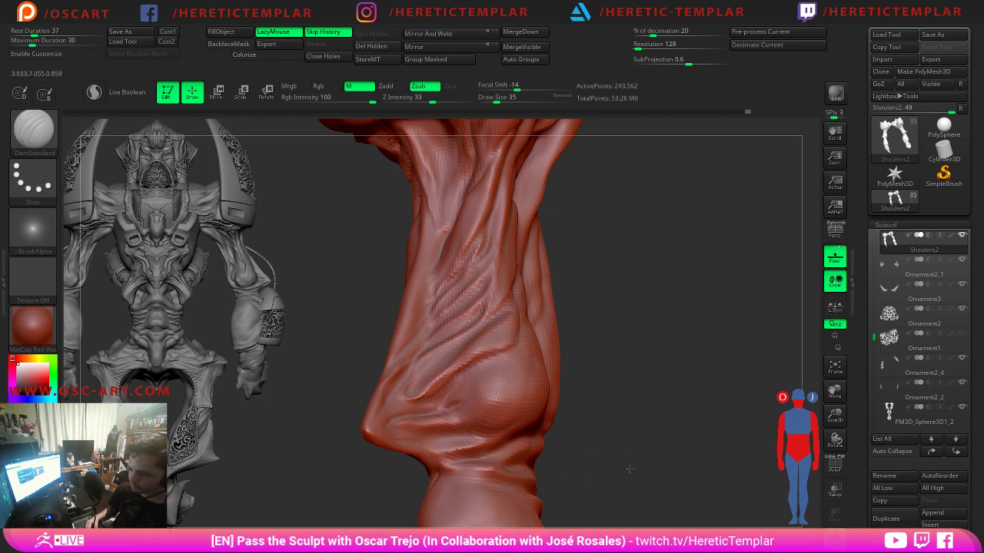
Raise the mesh one subdivision level, then carve and smooth the crease between the elbow bulges with a draw size of 65.
alt+drag(596, 458, 563, 295)
mouse_move(550, 334)
right_down()
mouse_move(318, 384)
mouse_move(474, 391)
mouse_move(531, 272)
mouse_move(558, 249)
mouse_move(610, 352)
right_up()
alt+right_drag(511, 232, 534, 341)
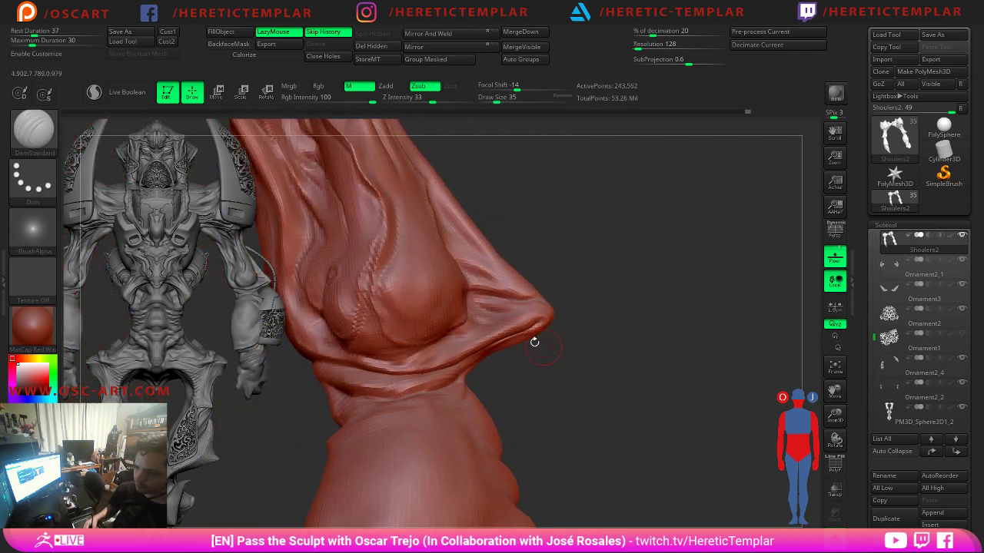
right_drag(577, 293, 636, 342)
key(s)
drag(419, 385, 450, 322)
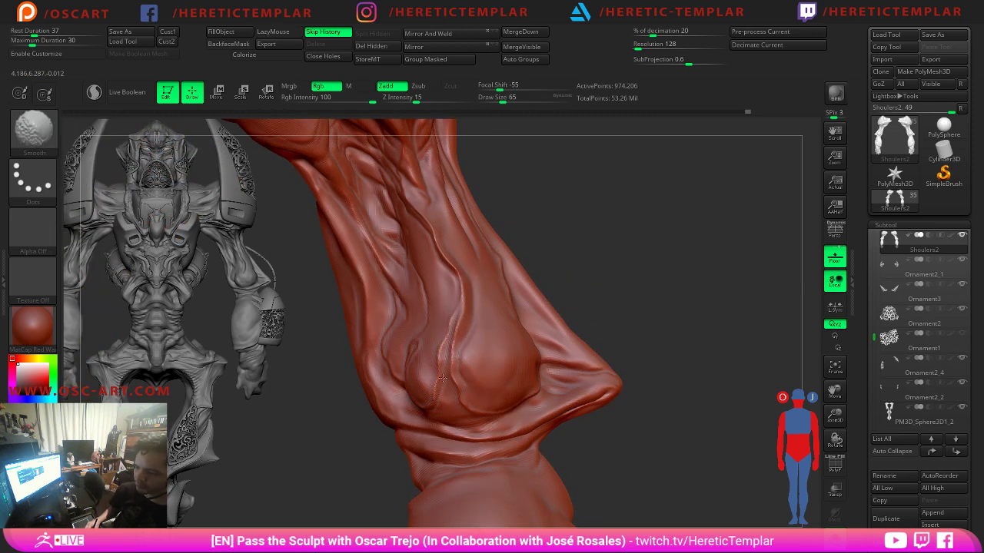
mouse_move(674, 402)
ctrl+right_down()
mouse_move(612, 356)
mouse_move(683, 292)
mouse_move(650, 265)
mouse_move(614, 289)
ctrl+right_up()
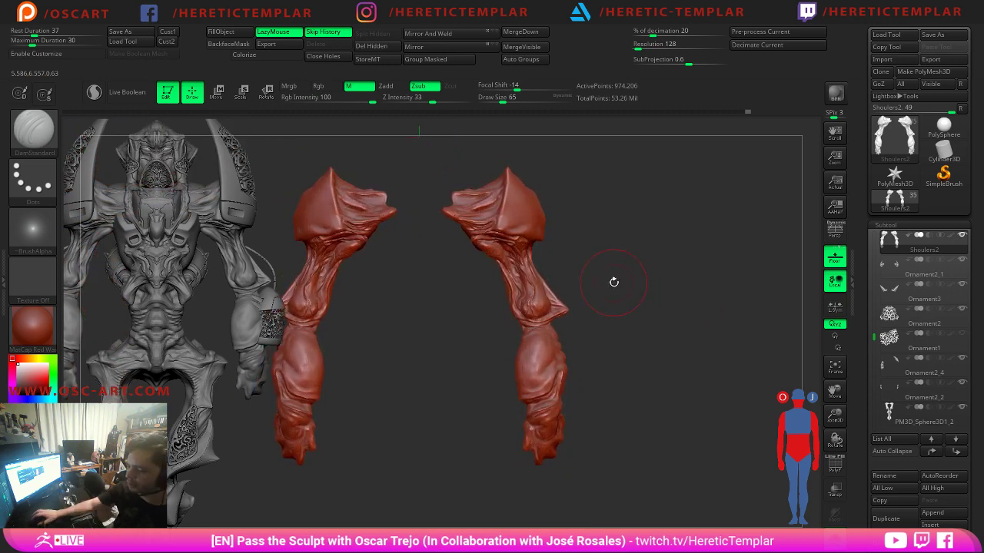
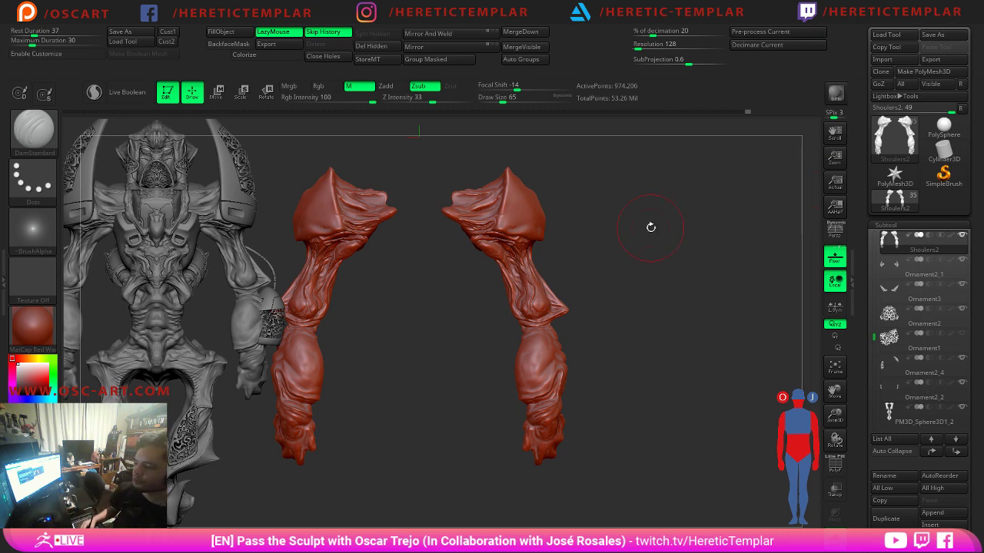
Switch the active tool from the arms to the PolySphere.
alt+drag(651, 228, 611, 256)
alt+drag(595, 146, 577, 286)
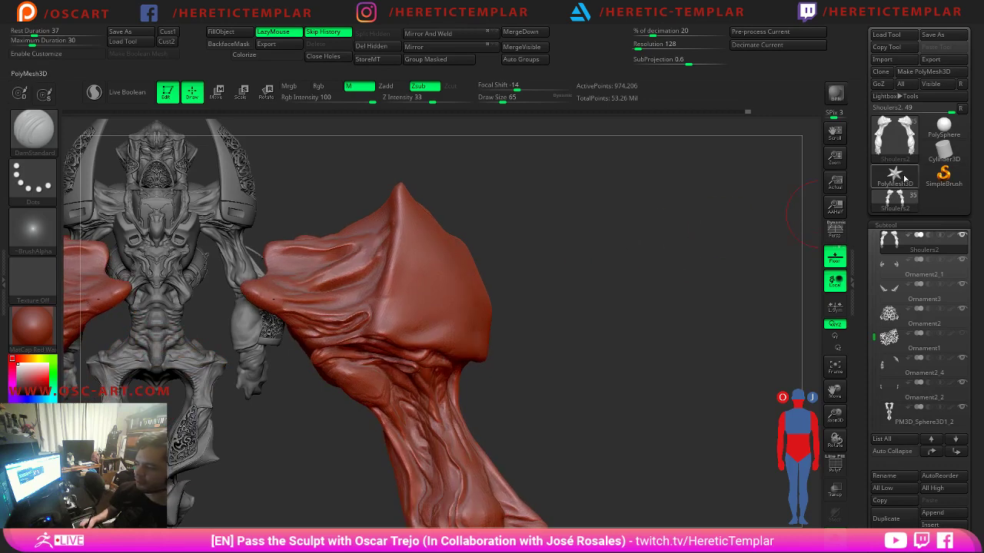
click(944, 134)
alt+drag(603, 245, 687, 248)
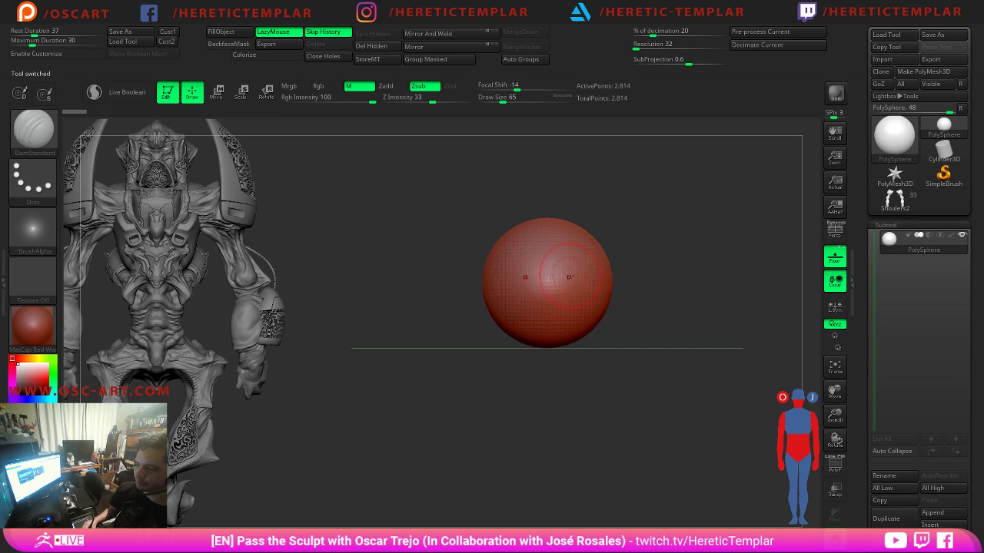
Choose the Move brush with a draw size of 145 and convert the sphere to a PolyMesh3D.
key(s)
mouse_move(571, 277)
mouse_down()
mouse_move(619, 284)
mouse_move(619, 270)
mouse_up()
key(b)
key(m)
key(v)
key(s)
key(ctrl+z)
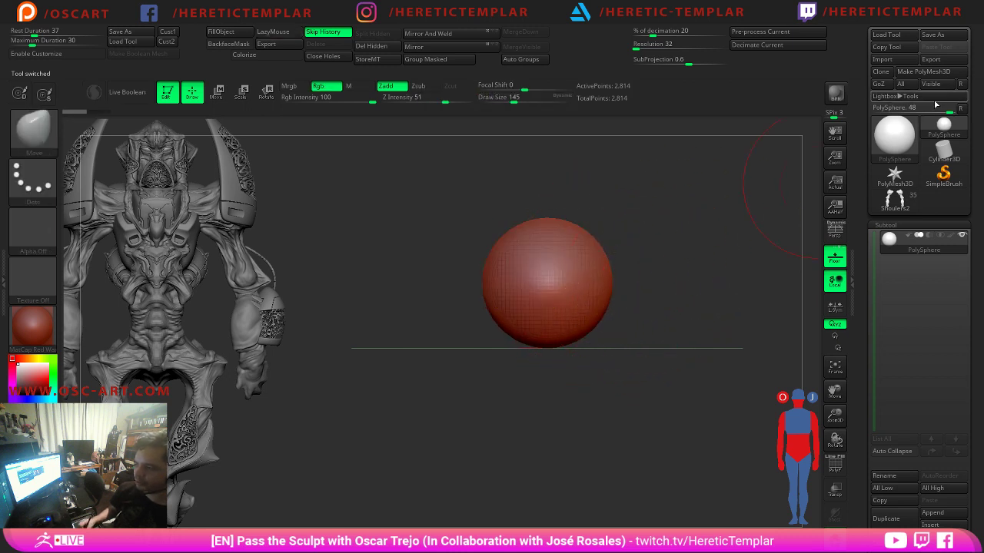
click(950, 74)
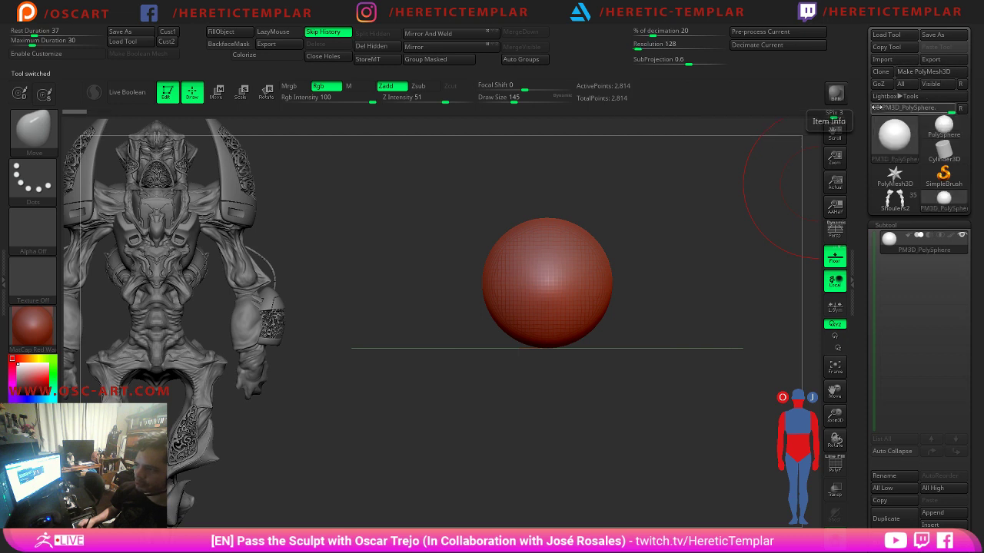
Set the Move brush's draw size to 202 and pull the sphere's underside down into a tapered teardrop.
key(s)
drag(608, 262, 613, 249)
drag(560, 304, 564, 385)
drag(586, 333, 611, 346)
shift+drag(676, 349, 606, 357)
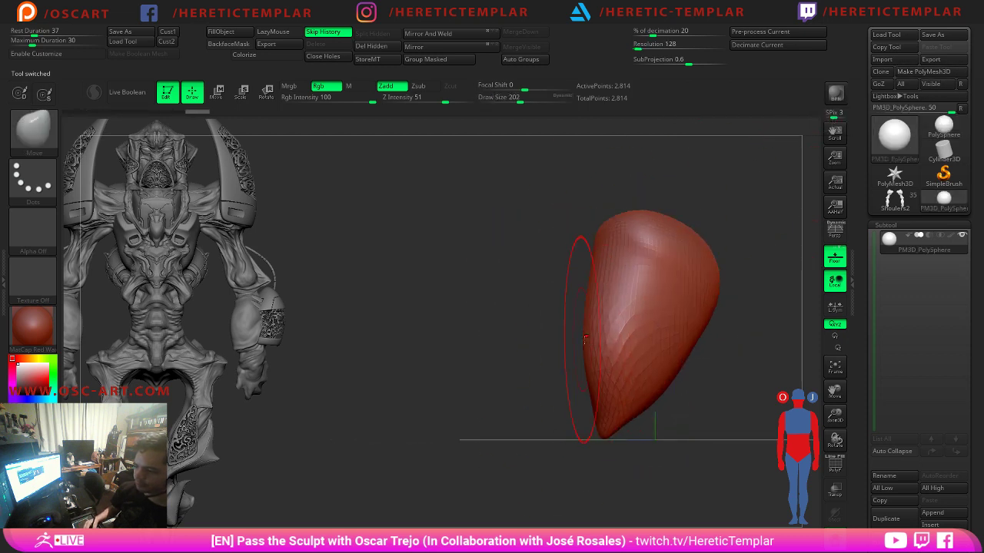
Set the draw size to 305, then pull the lower end of the form into a fuller shape and smooth it.
key(s)
drag(647, 388, 656, 388)
drag(629, 346, 652, 407)
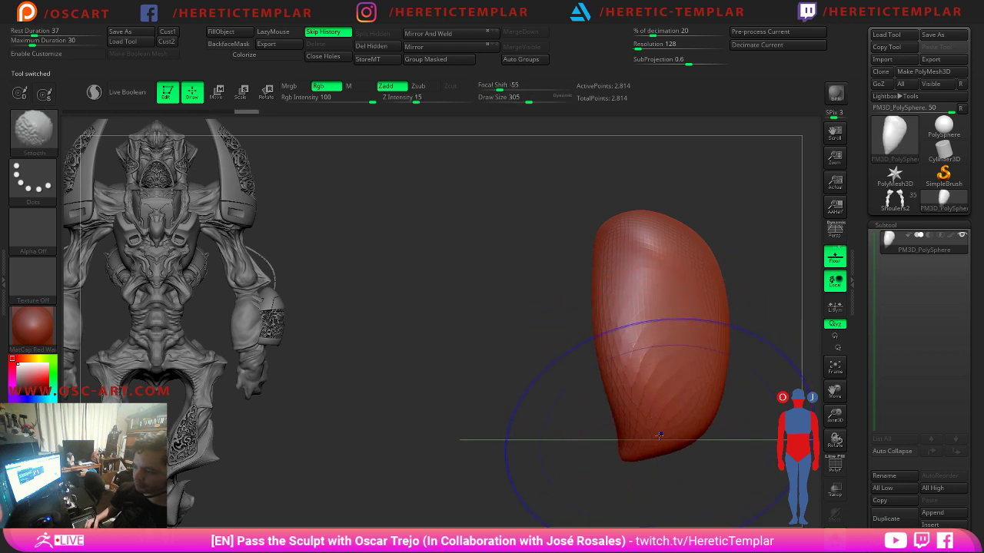
shift+drag(660, 451, 609, 402)
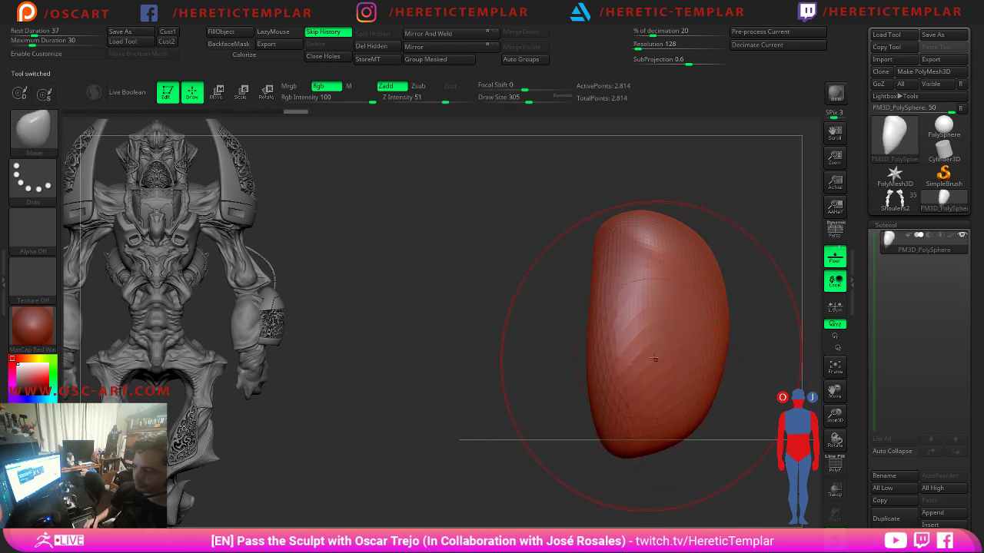
drag(710, 399, 703, 394)
Pull the upper sides outward into shoulder stubs with progressively smaller Move brushes, and undo the last adjustment.
key(s)
drag(717, 283, 707, 283)
mouse_move(754, 308)
mouse_down()
mouse_move(696, 295)
mouse_move(671, 276)
mouse_move(700, 276)
mouse_up()
key(s)
drag(759, 251, 726, 247)
key(s)
mouse_move(692, 322)
mouse_down()
mouse_move(688, 294)
mouse_move(689, 305)
mouse_move(700, 266)
mouse_move(688, 259)
mouse_move(686, 346)
mouse_up()
key(ctrl+z)
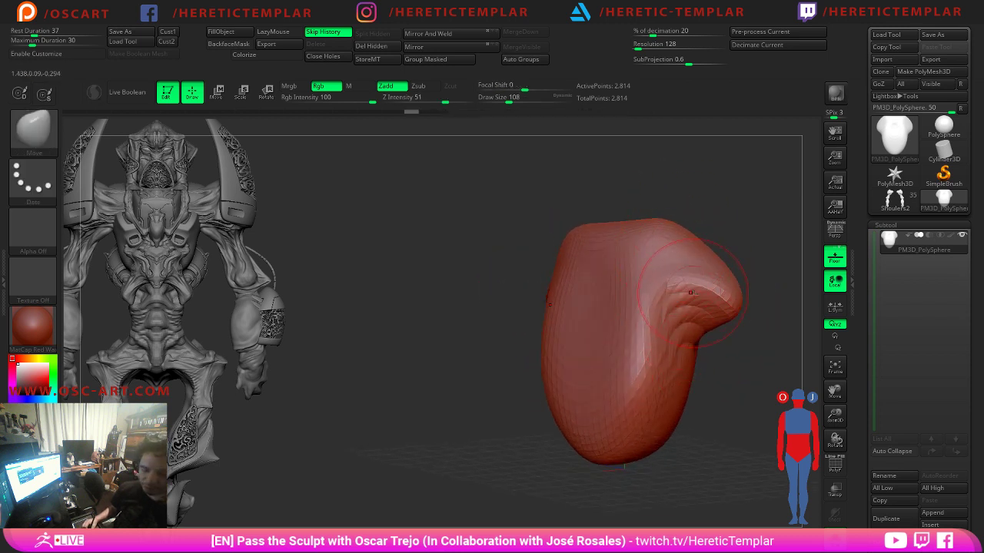
Build up the shoulder stub with the Clay brush at draw size 74 and smooth the added volume.
key(b)
key(c)
key(l)
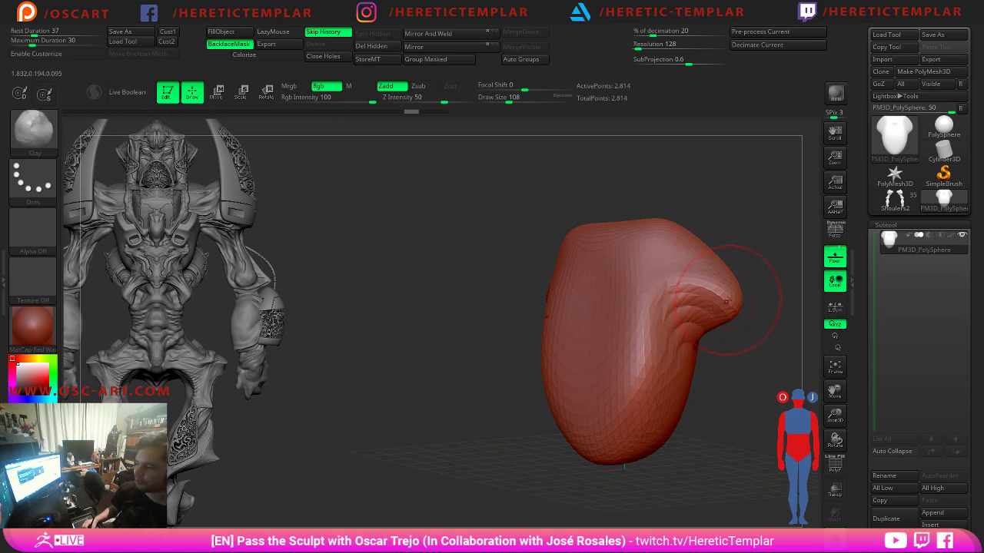
key(s)
drag(730, 296, 721, 309)
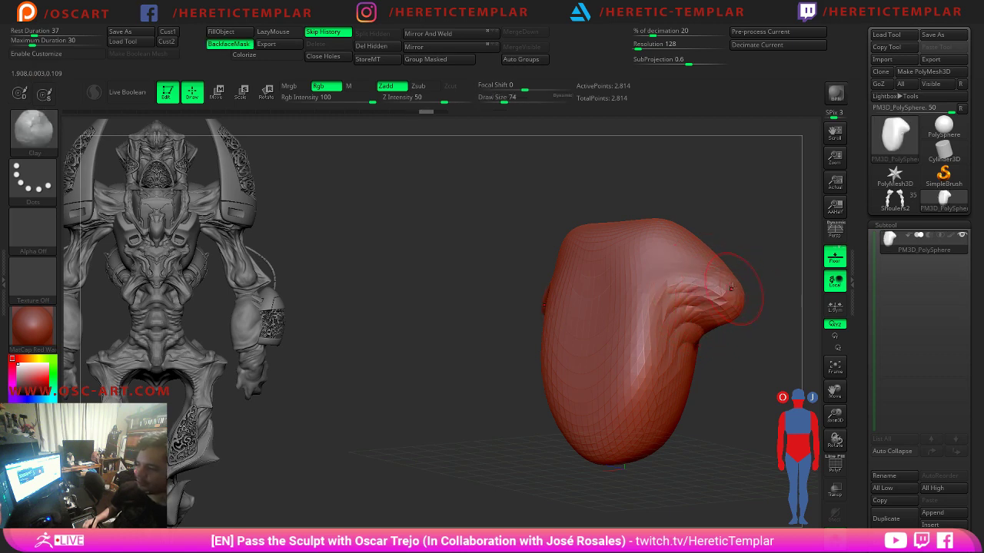
key(shift)
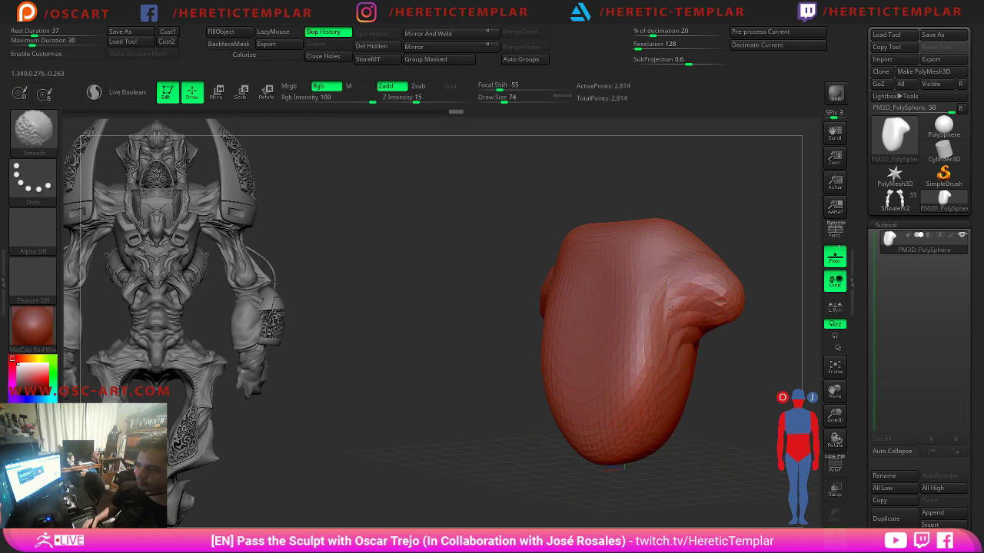
Carve a crease under the shoulder stub with the DamStandard brush, then smooth the underside.
key(b)
key(d)
key(s)
key(s)
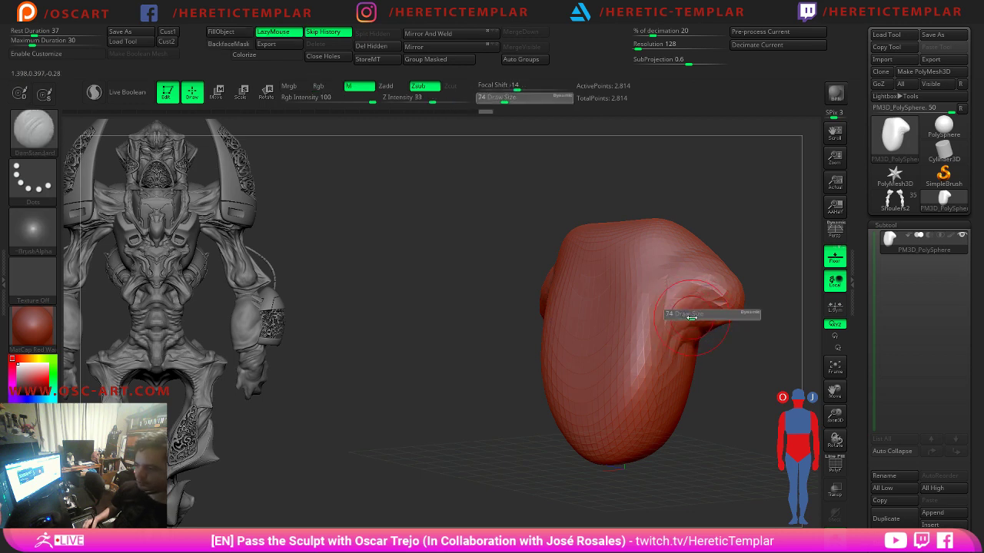
drag(698, 314, 633, 330)
mouse_move(719, 354)
shift+mouse_down()
mouse_move(741, 375)
mouse_move(724, 327)
mouse_move(705, 356)
shift+mouse_up()
mouse_move(642, 304)
shift+mouse_down()
mouse_move(656, 326)
mouse_move(686, 333)
mouse_move(700, 302)
shift+mouse_up()
Reshape the shoulder stubs and armpits into rounder forms with the Move brush, ending at a draw size of 124.
key(b)
key(m)
key(v)
key(s)
mouse_move(694, 258)
mouse_down()
mouse_move(704, 249)
mouse_move(707, 262)
mouse_up()
key(s)
key(s)
mouse_move(706, 260)
mouse_down()
mouse_move(700, 250)
mouse_move(724, 208)
mouse_move(726, 260)
mouse_up()
key(s)
mouse_move(685, 320)
mouse_down()
mouse_move(696, 314)
mouse_move(717, 335)
mouse_move(710, 329)
mouse_up()
drag(666, 305, 682, 300)
mouse_move(708, 335)
alt+mouse_down()
mouse_move(652, 336)
mouse_move(686, 338)
alt+mouse_up()
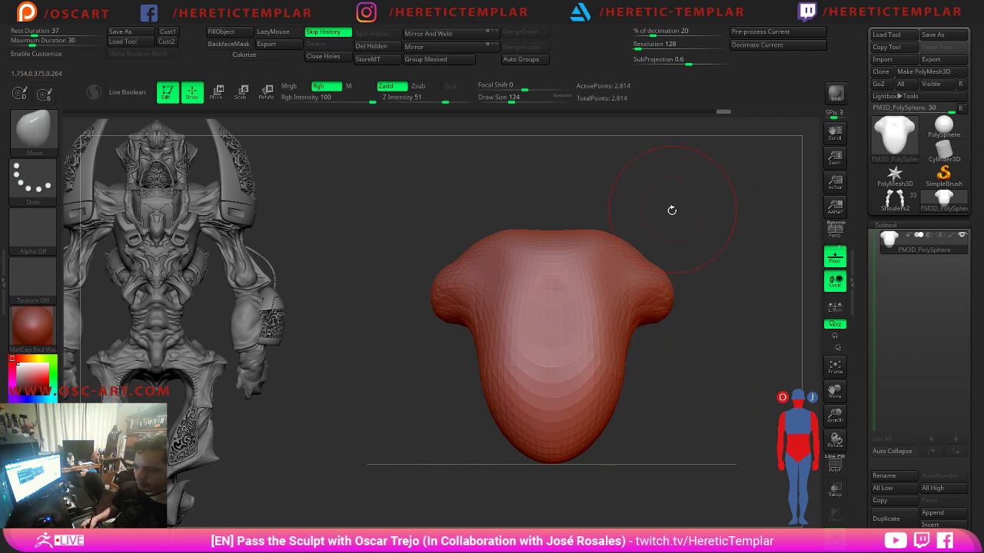
Build up the chest side below the shoulder stub with the Clay brush at draw size 116.
scroll(859, 316, down, 3)
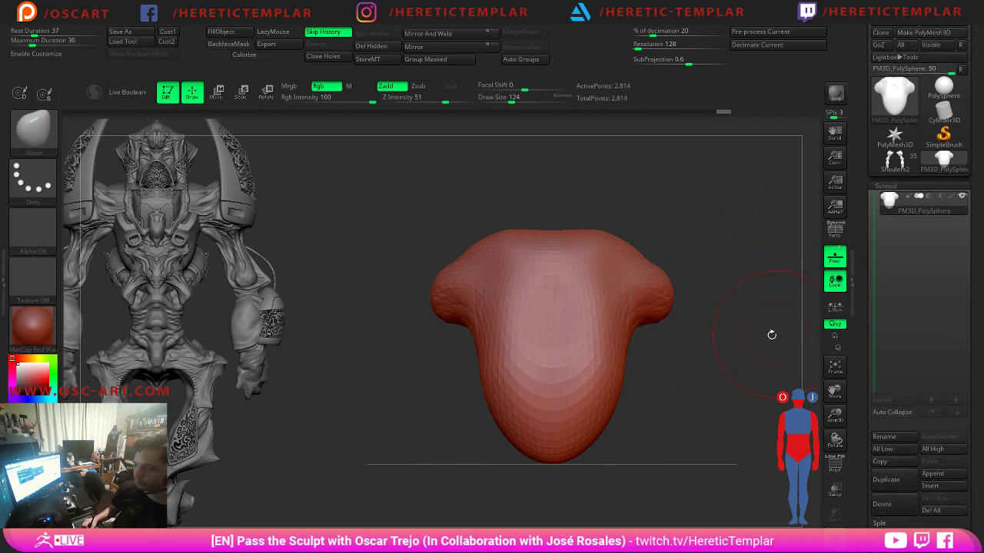
scroll(861, 382, down, 2)
scroll(861, 382, down, 2)
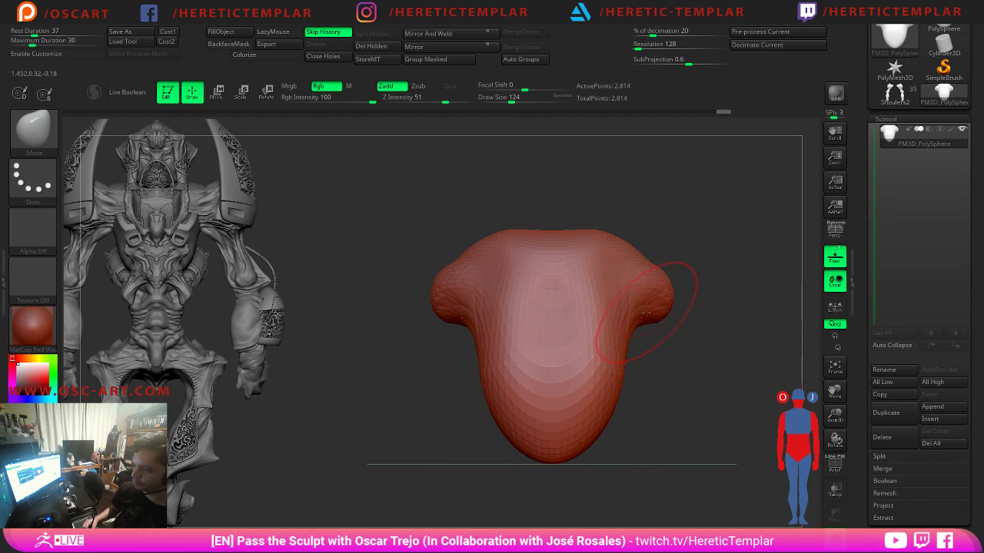
key(s)
key(s)
key(b)
key(c)
key(l)
key(s)
drag(634, 313, 643, 346)
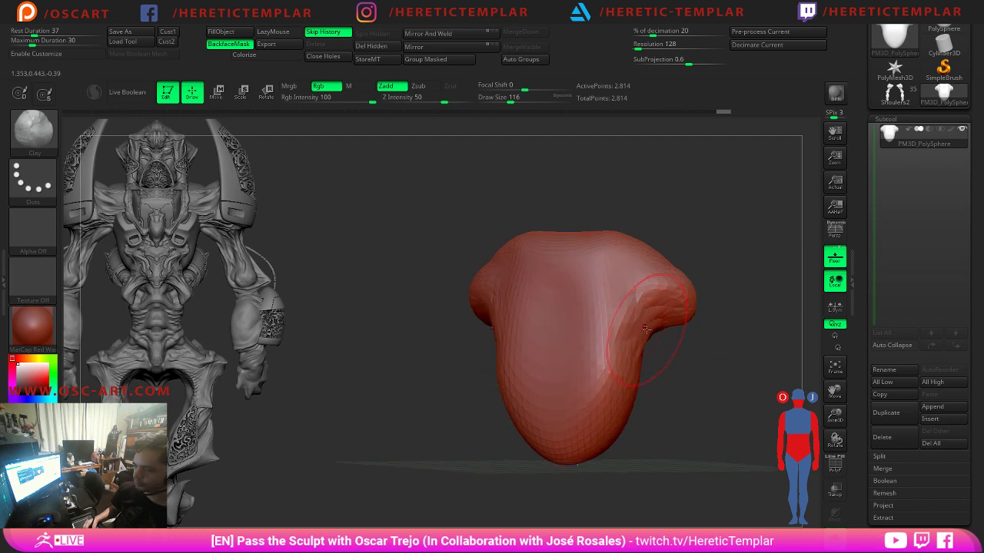
Smooth the built-up area beside the armpits and add more Clay volume where the shoulder stubs meet the chest.
key(b)
key(s)
key(m)
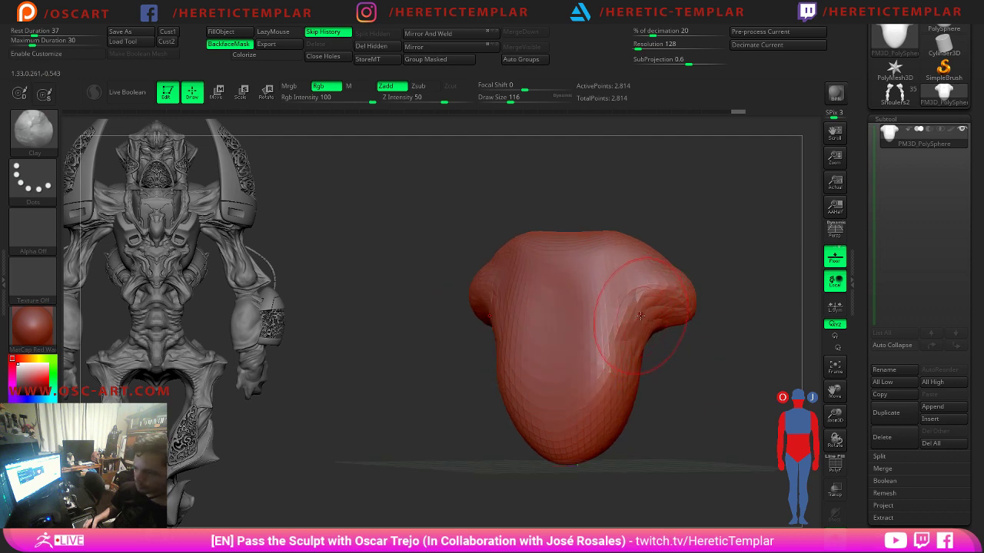
drag(676, 364, 694, 364)
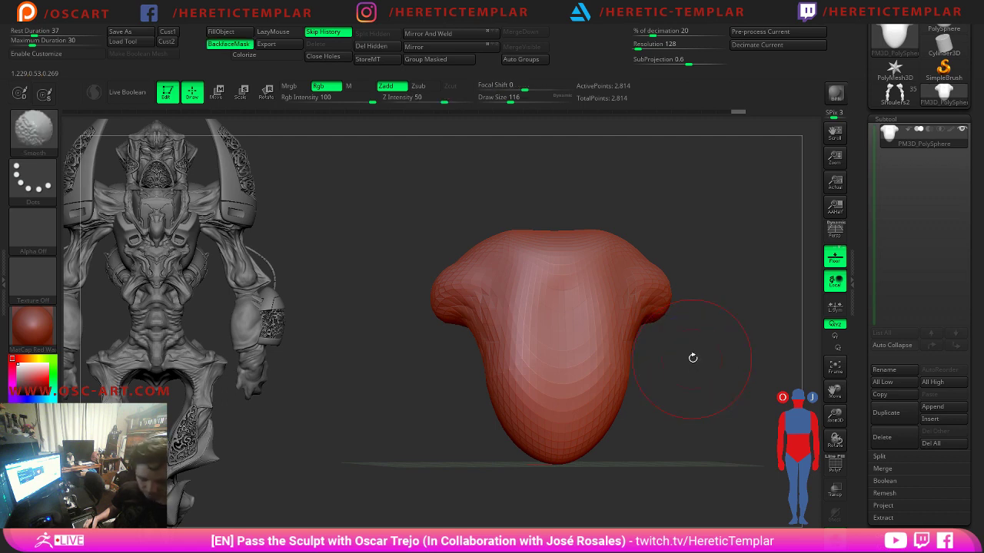
key(e)
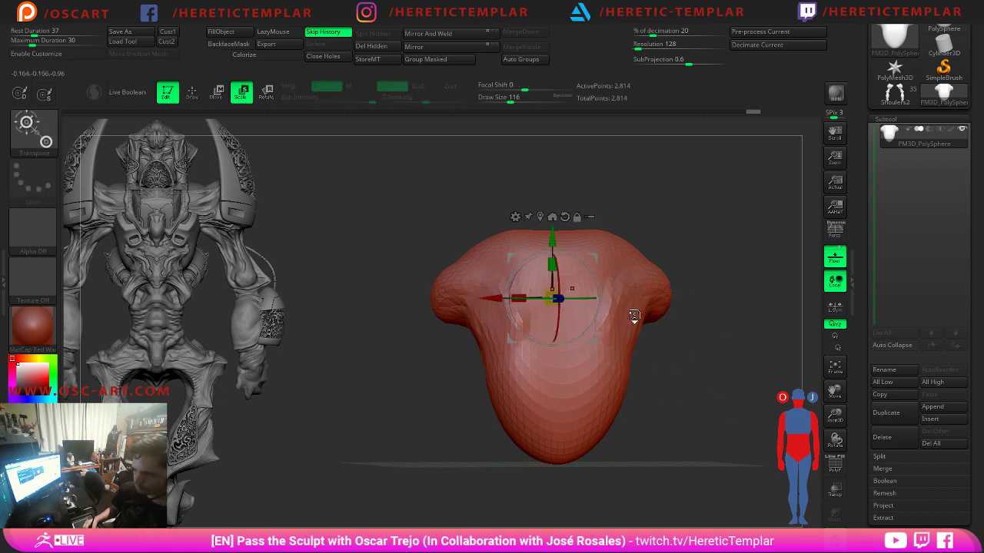
key(q)
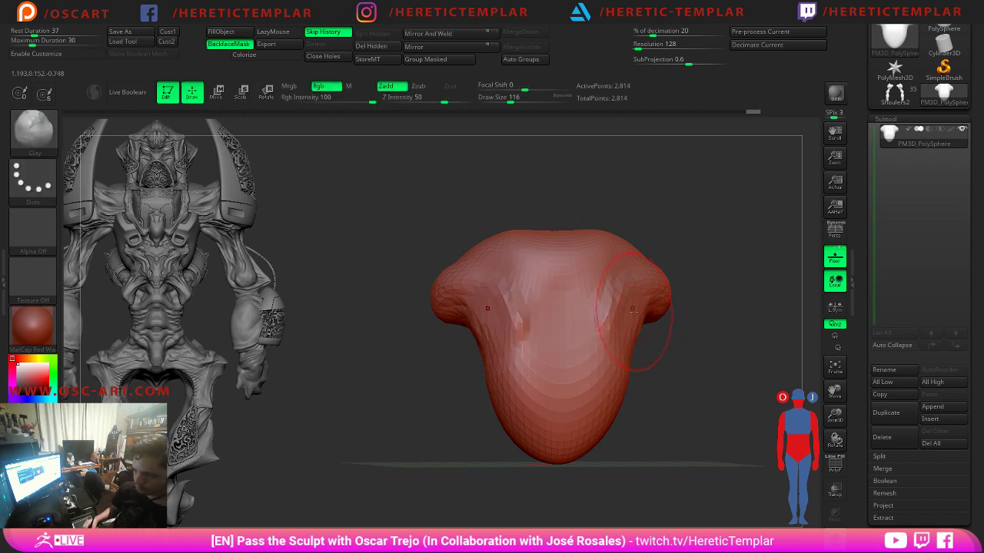
drag(696, 320, 655, 325)
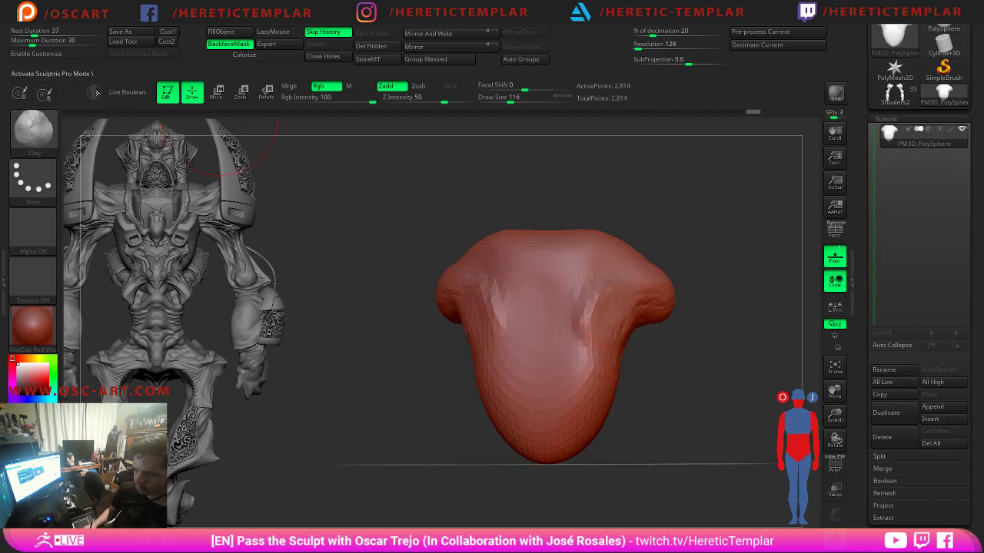
Turn off BackfaceMask, enable Sculptris Pro mode, and sculpt a Clay stroke down the chest beside the armpit.
click(223, 48)
key(backslash)
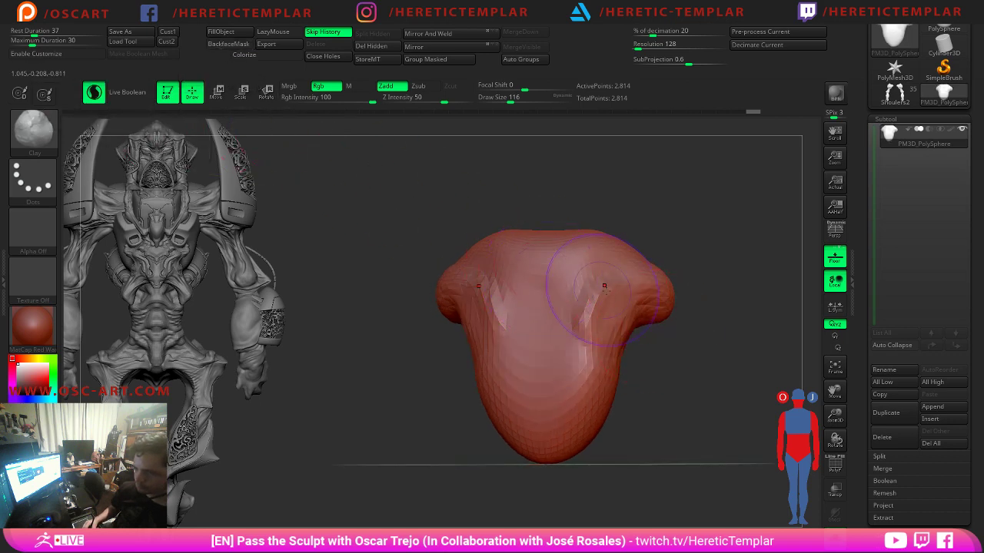
mouse_move(604, 286)
mouse_down()
mouse_move(615, 335)
mouse_move(632, 317)
mouse_move(630, 331)
mouse_move(604, 326)
mouse_move(581, 344)
mouse_up()
Carve diagonal creases from the armpits into the chest with the DamStandard brush, ending at a draw size of 54.
key(b)
key(d)
key(s)
mouse_move(631, 315)
mouse_down()
mouse_move(607, 367)
mouse_move(583, 344)
mouse_move(645, 322)
mouse_move(623, 297)
mouse_move(632, 303)
mouse_move(585, 334)
mouse_up()
key(s)
click(618, 348)
key(s)
click(642, 320)
drag(637, 357, 674, 337)
shift+drag(682, 254, 621, 199)
key(f)
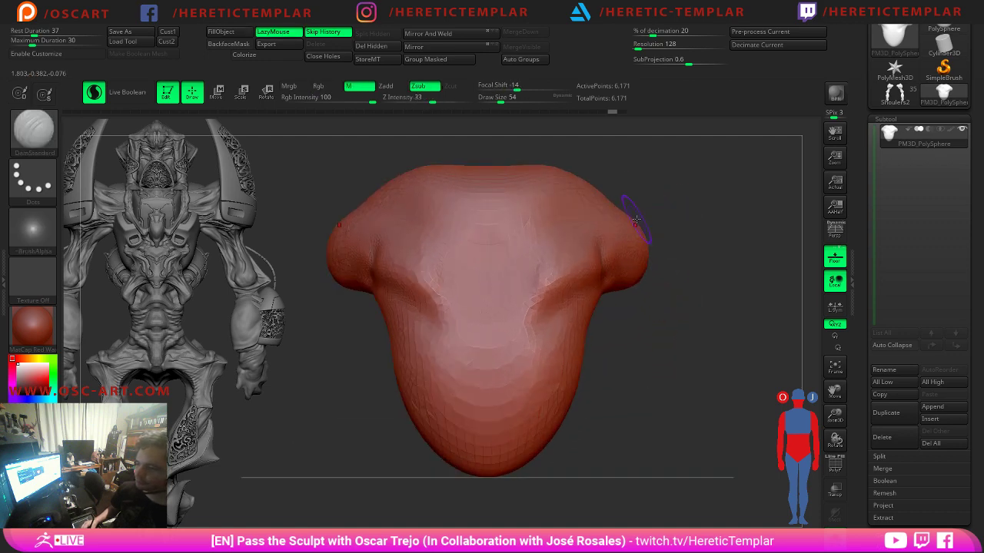
Pull the shoulder stubs outward and down into long tapering arms with the SnakeHook brush.
key(b)
key(s)
key(h)
key(s)
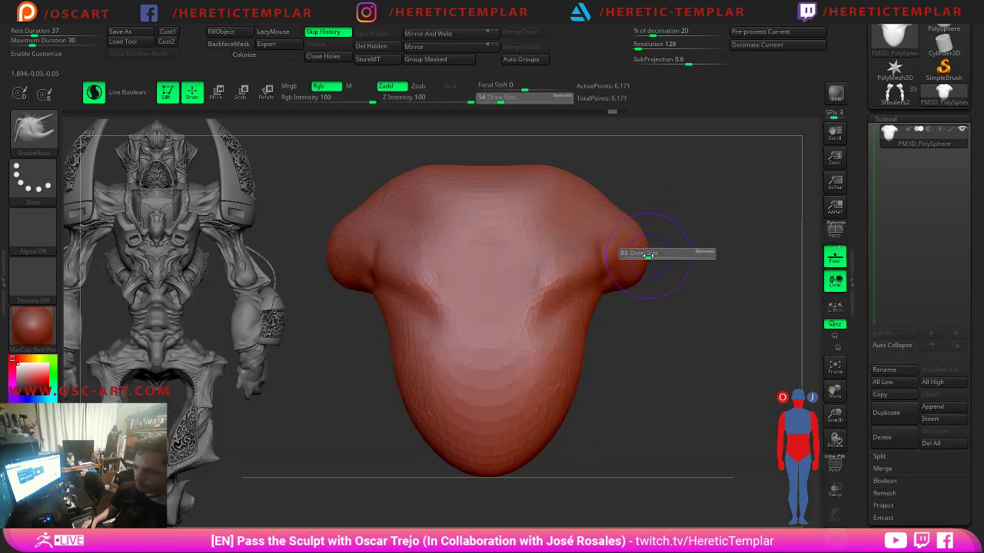
mouse_move(645, 258)
mouse_down()
mouse_move(656, 257)
mouse_move(650, 271)
mouse_move(785, 411)
mouse_up()
Thicken the tapering arms with the Inflate brush, reducing the draw size from 223 to 97.
key(s)
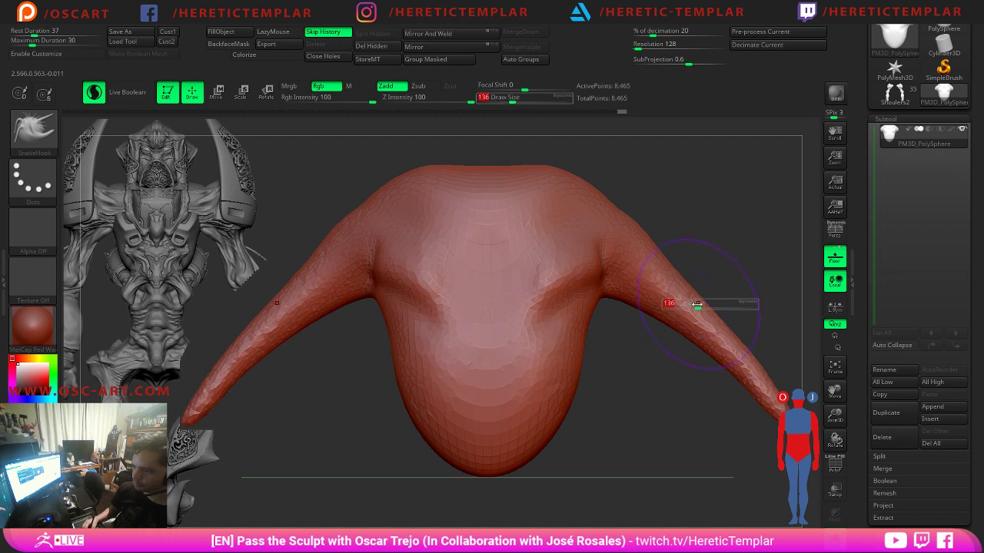
drag(698, 304, 707, 305)
key(b)
key(i)
key(n)
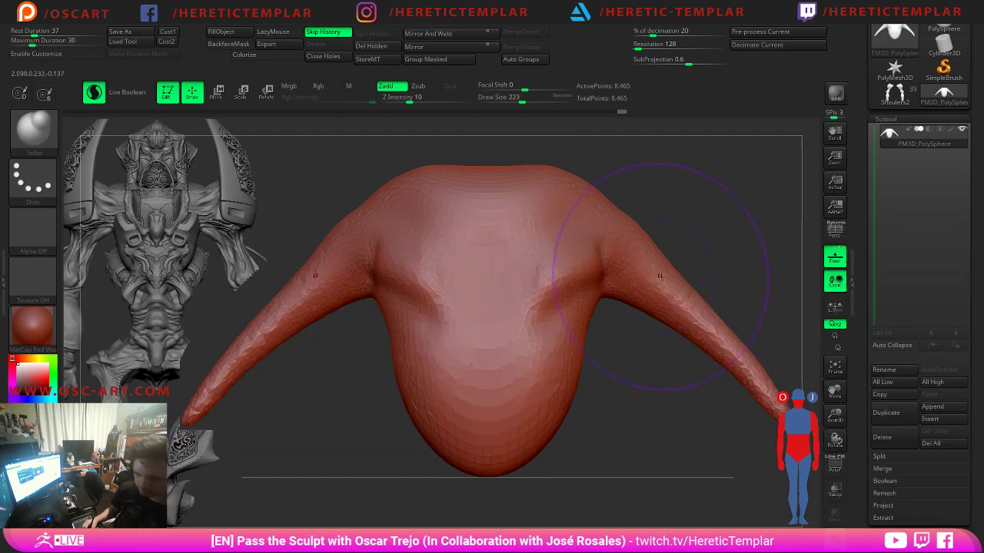
key(s)
mouse_move(757, 364)
mouse_down()
mouse_move(736, 364)
mouse_move(723, 332)
mouse_up()
key(s)
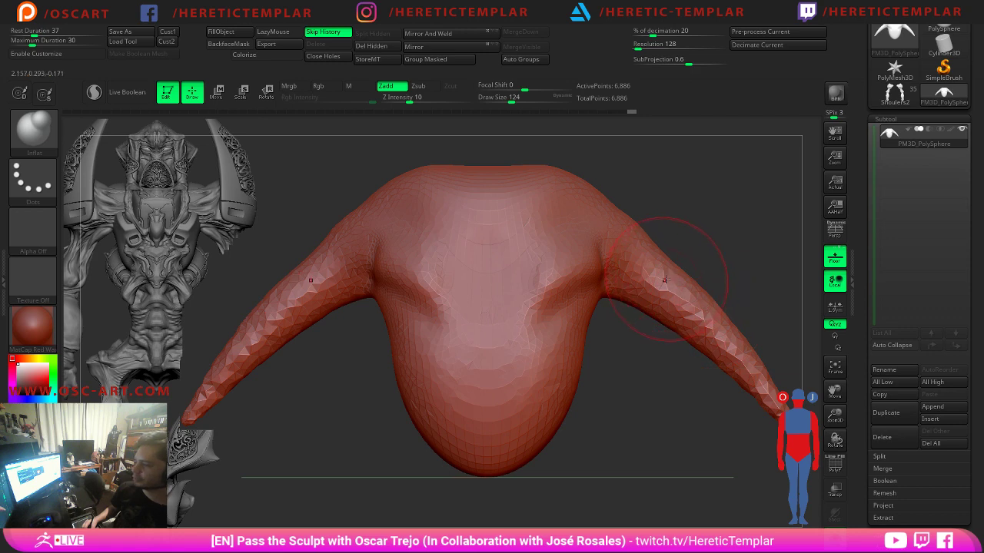
key(s)
drag(666, 280, 657, 279)
mouse_move(699, 413)
mouse_down()
mouse_move(669, 390)
mouse_move(697, 362)
mouse_up()
Lasso-mask both arms and a scooped neckline area, then invert the mask to cover a sleeveless vest shape.
key(ctrl)
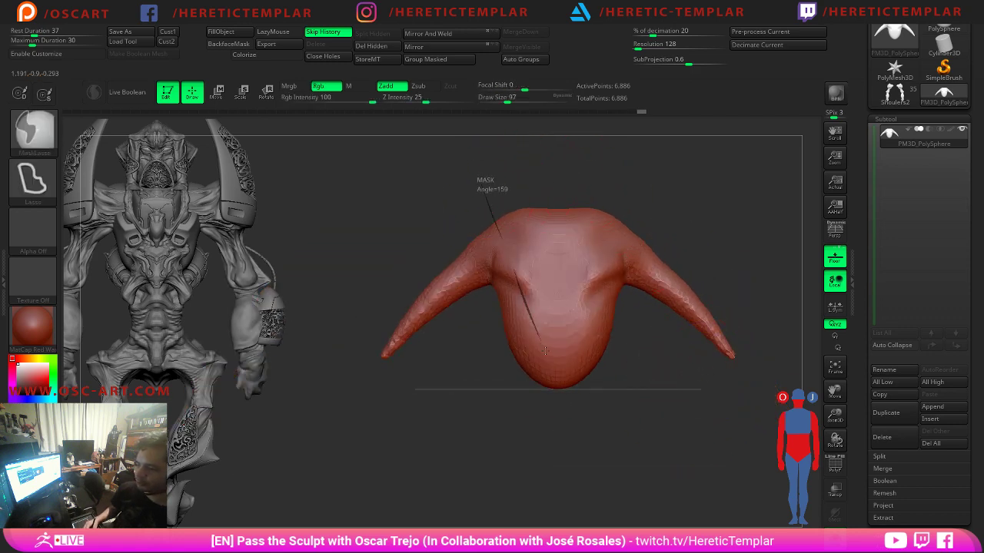
ctrl+drag(545, 352, 546, 354)
mouse_move(483, 204)
ctrl+mouse_down()
mouse_move(581, 450)
mouse_move(643, 275)
mouse_move(593, 183)
mouse_move(584, 184)
mouse_move(639, 255)
mouse_move(609, 266)
mouse_move(658, 385)
mouse_move(650, 377)
mouse_move(615, 413)
mouse_move(719, 422)
ctrl+mouse_up()
ctrl+click(650, 237)
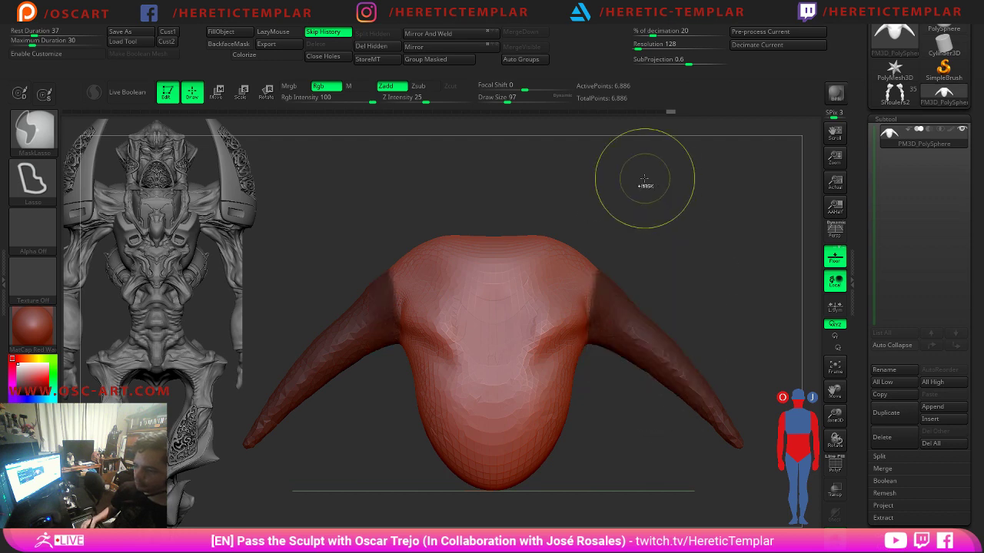
mouse_move(574, 217)
ctrl+mouse_down()
mouse_move(568, 269)
mouse_move(444, 293)
mouse_move(427, 248)
ctrl+mouse_up()
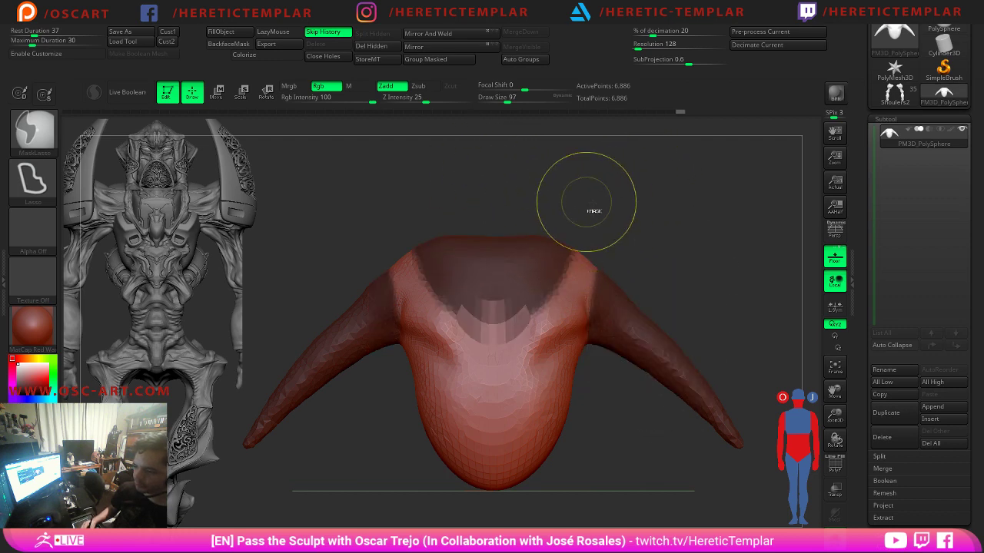
ctrl+click(714, 229)
mouse_move(718, 235)
mouse_down()
mouse_move(700, 219)
mouse_move(632, 213)
mouse_move(632, 222)
mouse_move(633, 204)
mouse_move(611, 211)
mouse_up()
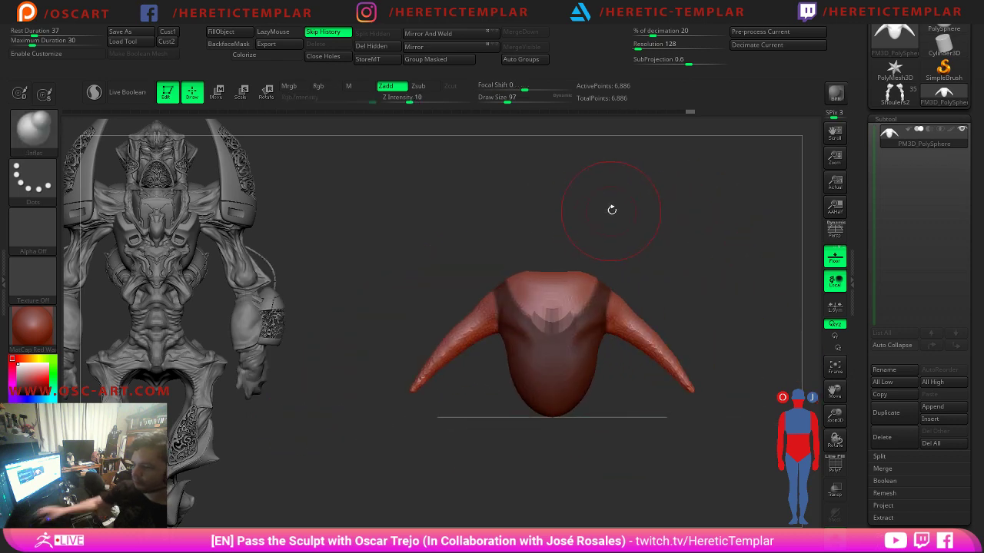
Try extracting the masked vest area at a thickness of 0.00178 and inspect the preview.
drag(864, 488, 869, 430)
click(886, 471)
click(951, 463)
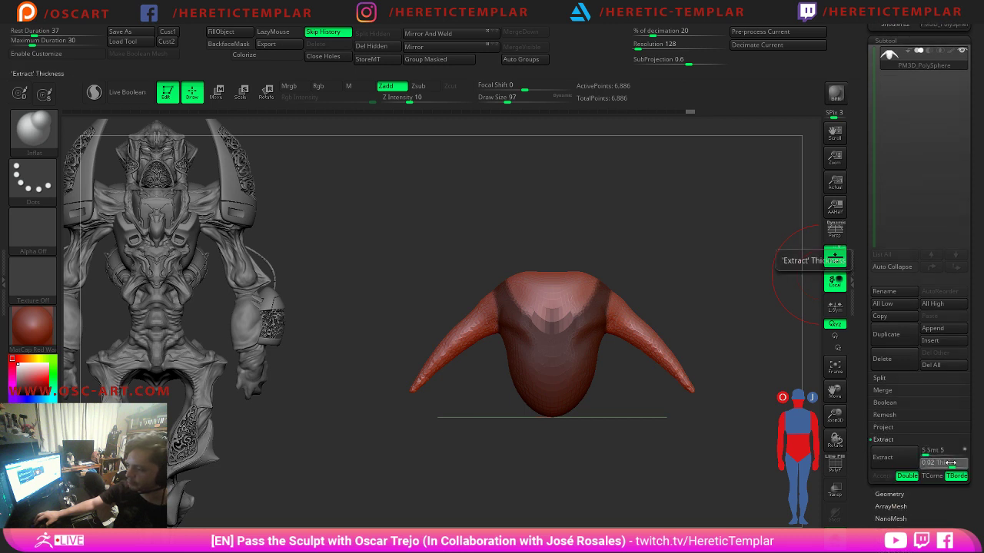
drag(951, 463, 948, 463)
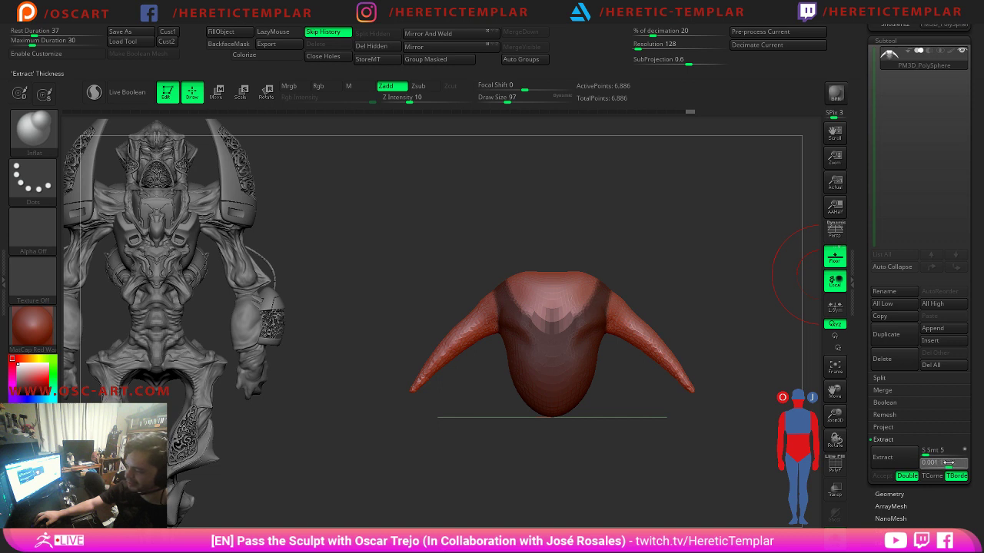
key(Return)
click(884, 457)
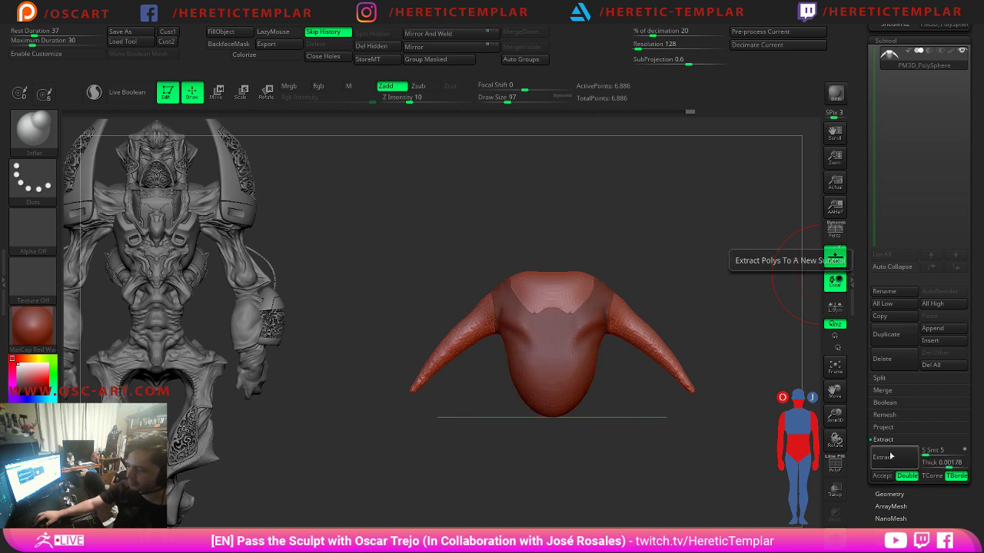
alt+drag(696, 369, 697, 403)
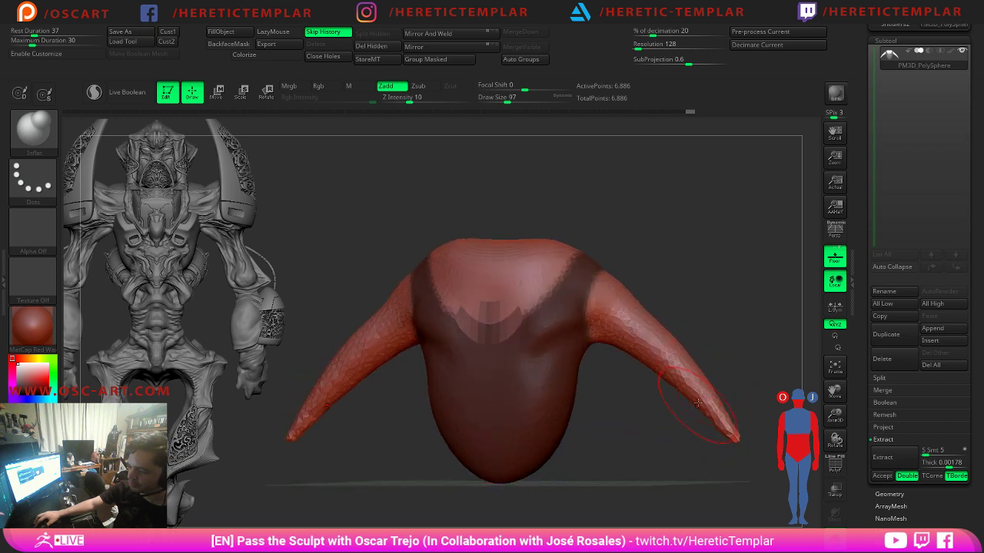
alt+drag(701, 300, 704, 325)
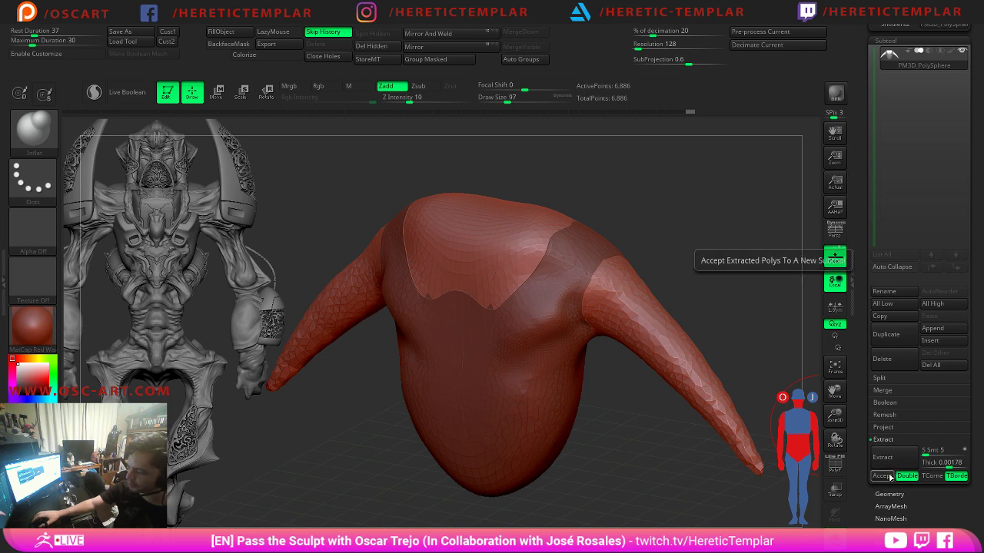
drag(681, 295, 719, 276)
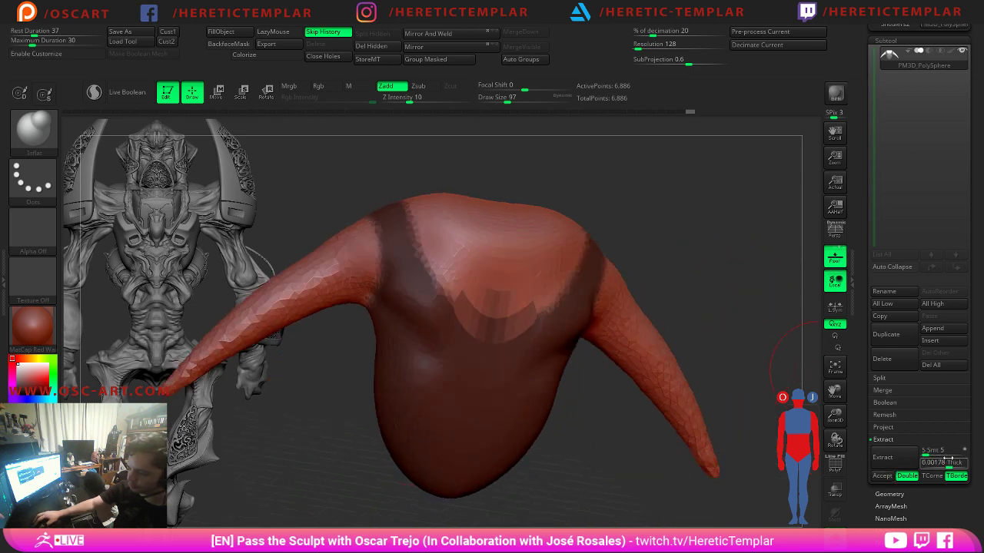
Extract the masked vest area at a thickness of 0.0249 and accept it as a new subtool.
drag(948, 462, 954, 463)
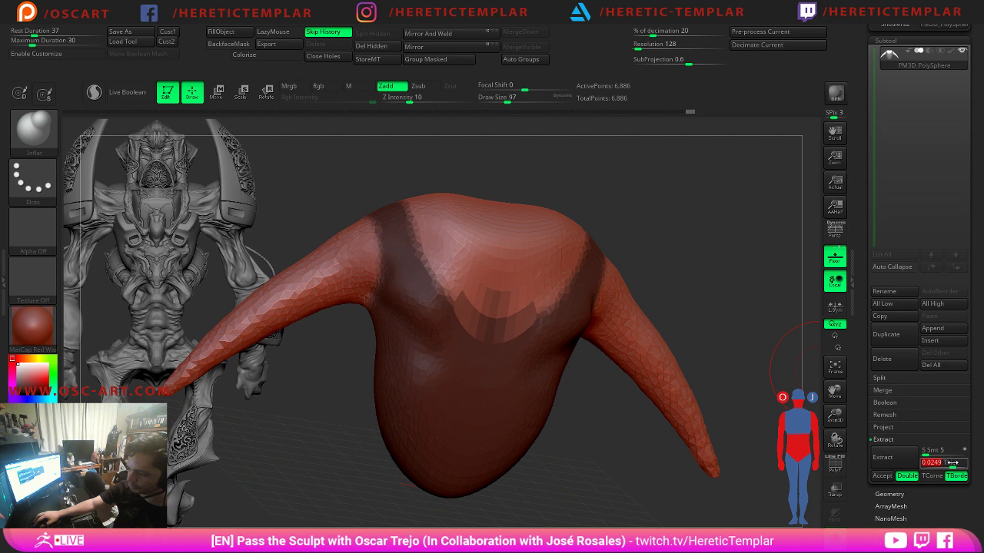
click(903, 461)
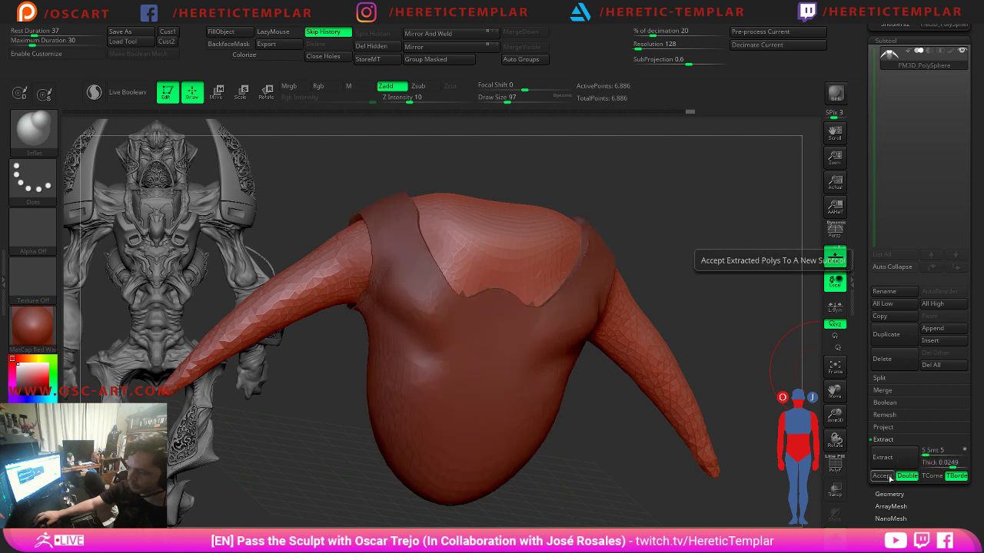
click(882, 477)
Smooth the rim around the extracted vest's armhole.
mouse_move(723, 434)
mouse_down()
mouse_move(680, 432)
mouse_move(681, 384)
mouse_move(654, 400)
mouse_move(678, 395)
mouse_move(711, 445)
mouse_move(718, 367)
mouse_move(738, 345)
mouse_move(569, 361)
mouse_move(547, 377)
mouse_up()
key(shift)
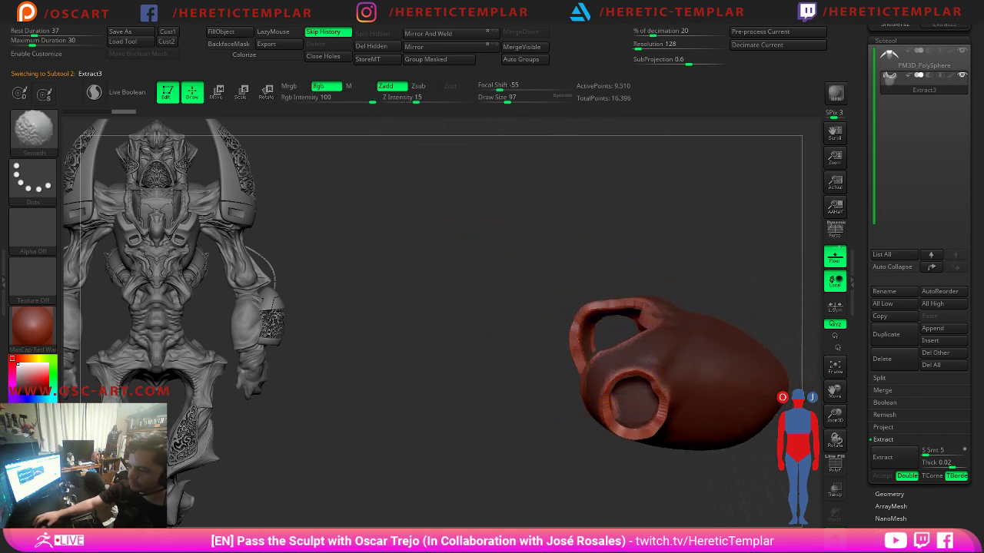
shift+drag(649, 429, 654, 418)
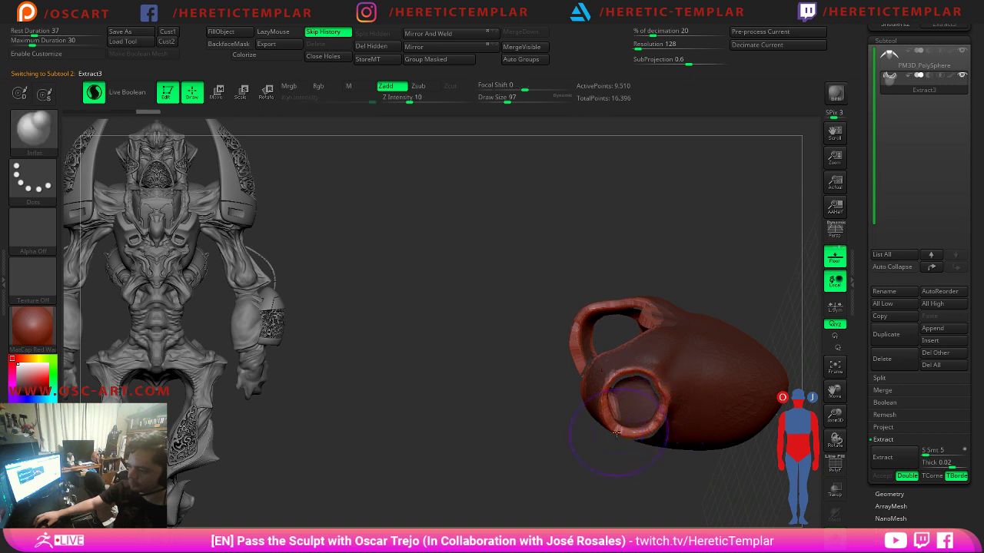
Fill in and smooth the notched front neckline of the vest with the Clay brush, ending at a draw size of 51.
key(b)
key(c)
key(l)
mouse_move(663, 457)
mouse_down()
mouse_move(578, 472)
mouse_move(586, 497)
mouse_up()
key(backslash)
click(833, 538)
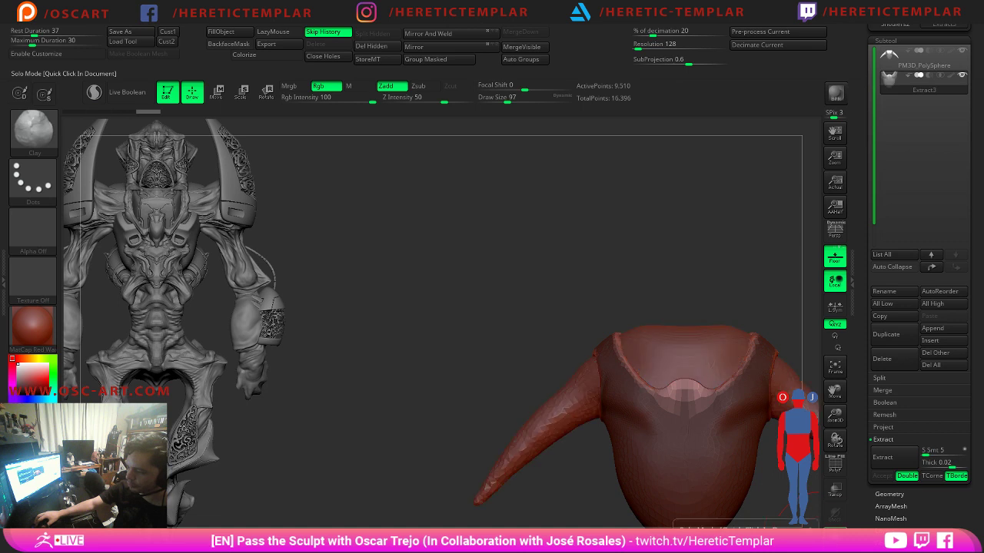
key(s)
drag(727, 424, 714, 425)
key(backslash)
key(s)
drag(685, 388, 690, 387)
key(s)
key(backslash)
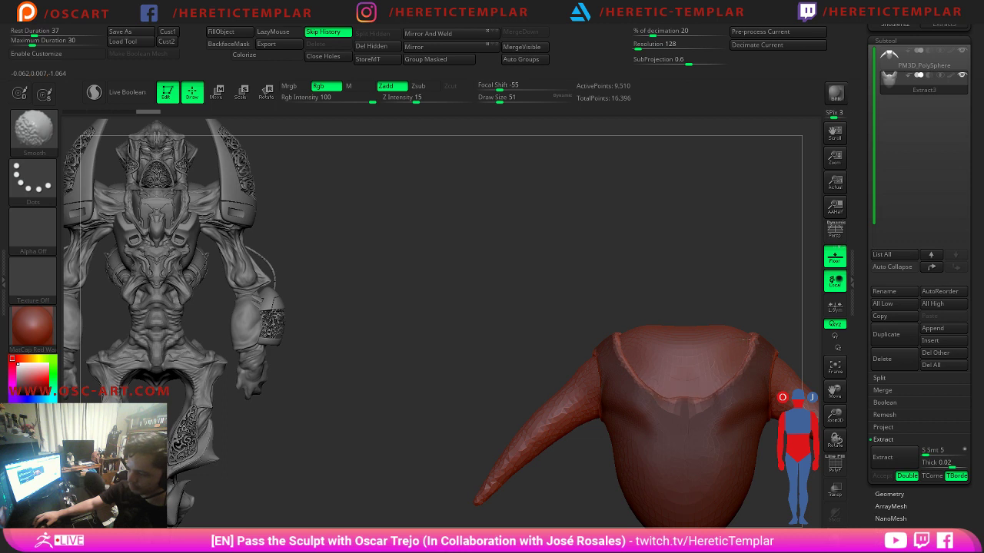
Clear the mask from the vest and check the garment on the body from the front.
ctrl+drag(774, 297, 772, 308)
alt+drag(769, 308, 712, 299)
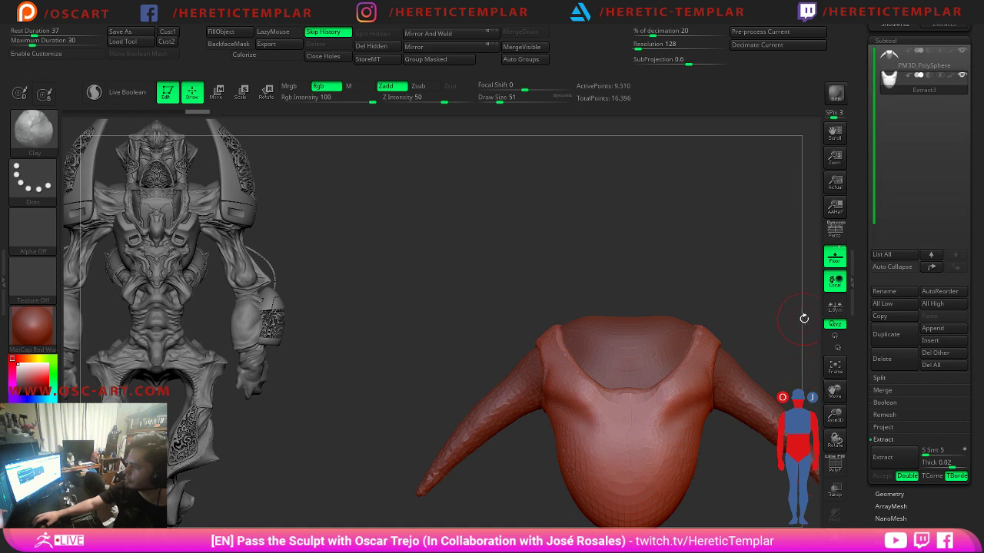
alt+drag(797, 301, 672, 274)
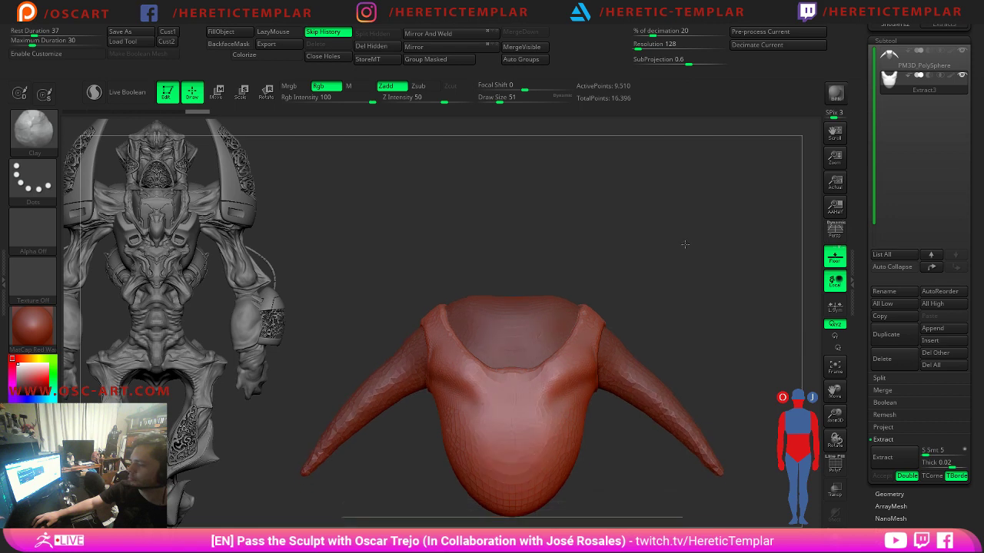
alt+drag(683, 235, 641, 286)
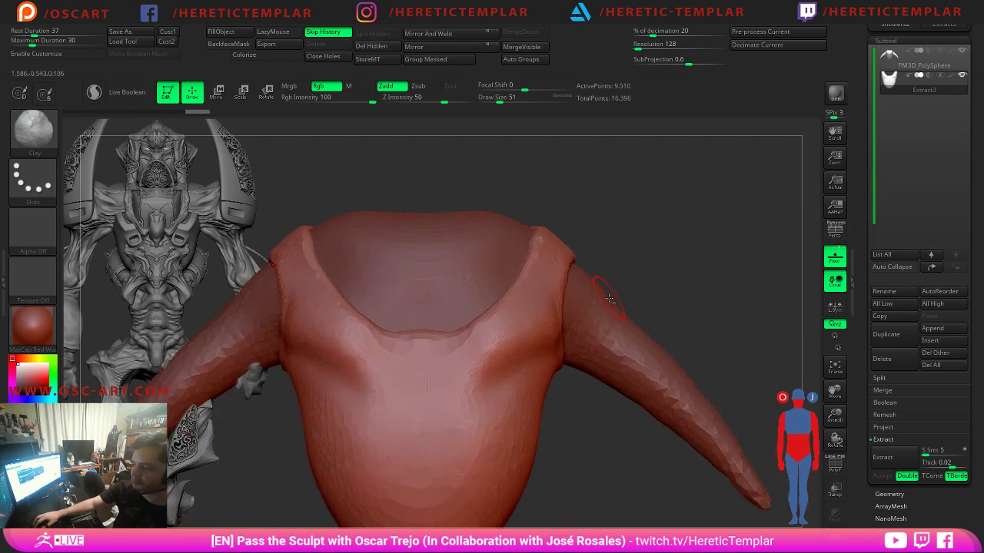
Select the body subtool, undo the first lasso mask at the shoulders, and mask a longer area along the upper arms.
alt+click(609, 298)
mouse_move(622, 239)
ctrl+mouse_down()
mouse_move(575, 271)
mouse_move(571, 366)
ctrl+mouse_up()
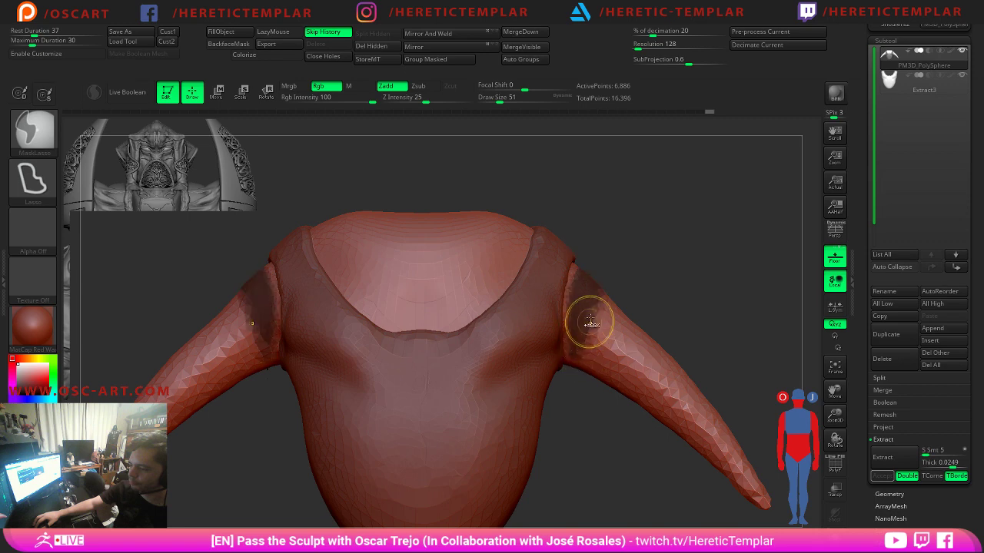
key(ctrl+z)
mouse_move(603, 253)
ctrl+mouse_down()
mouse_move(586, 323)
mouse_move(649, 367)
mouse_move(695, 296)
mouse_move(680, 261)
ctrl+mouse_up()
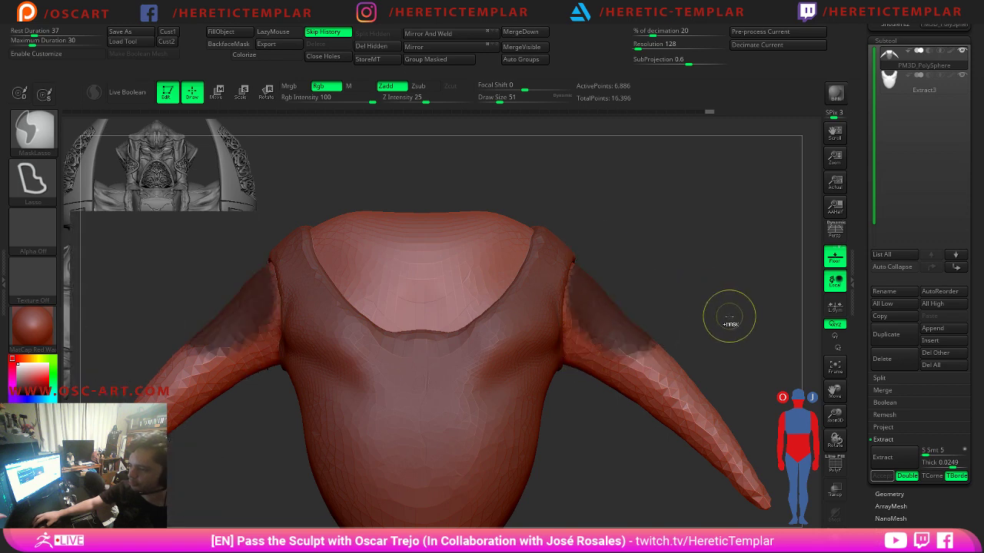
Extract the masked upper arms as a separate sleeve subtool with a thickness of 0.03252 and accept it.
click(901, 462)
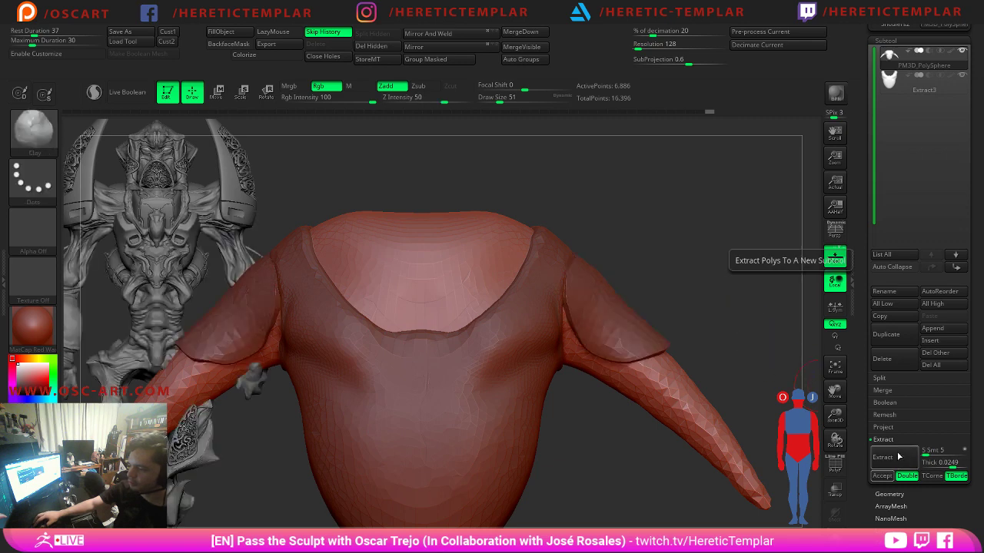
click(952, 464)
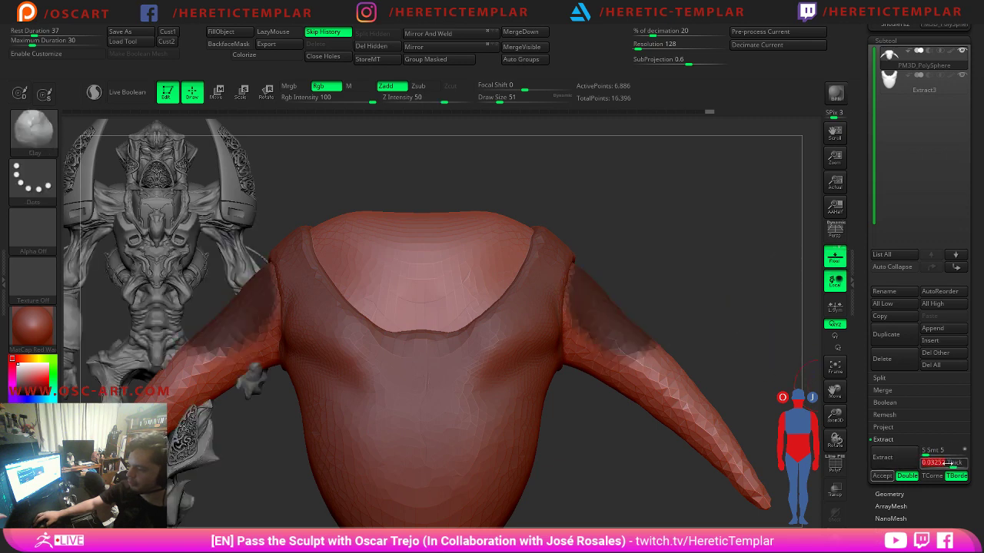
click(902, 463)
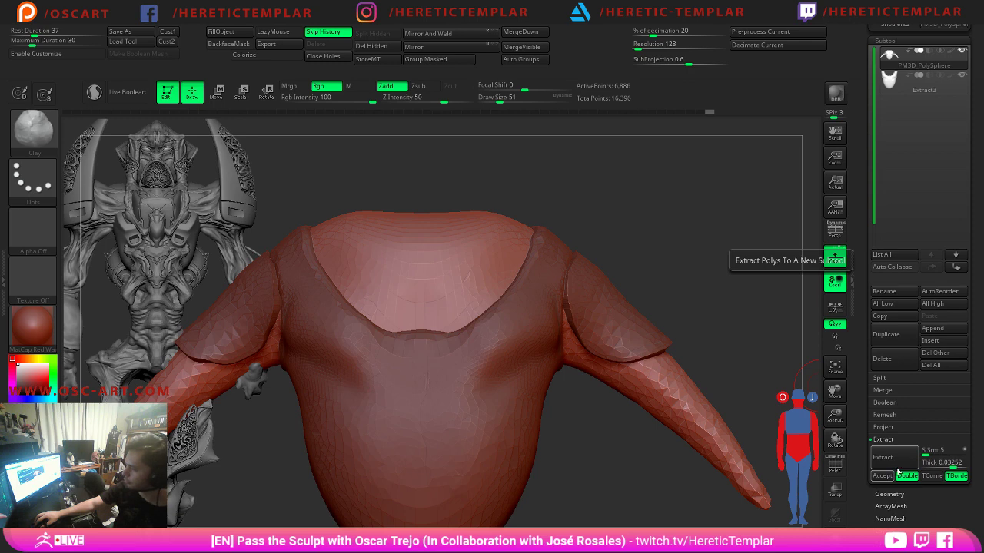
click(882, 476)
Centre the transform gizmo on the extracted sleeves, adjust their placement, and preview them smoothed on the torso.
key(w)
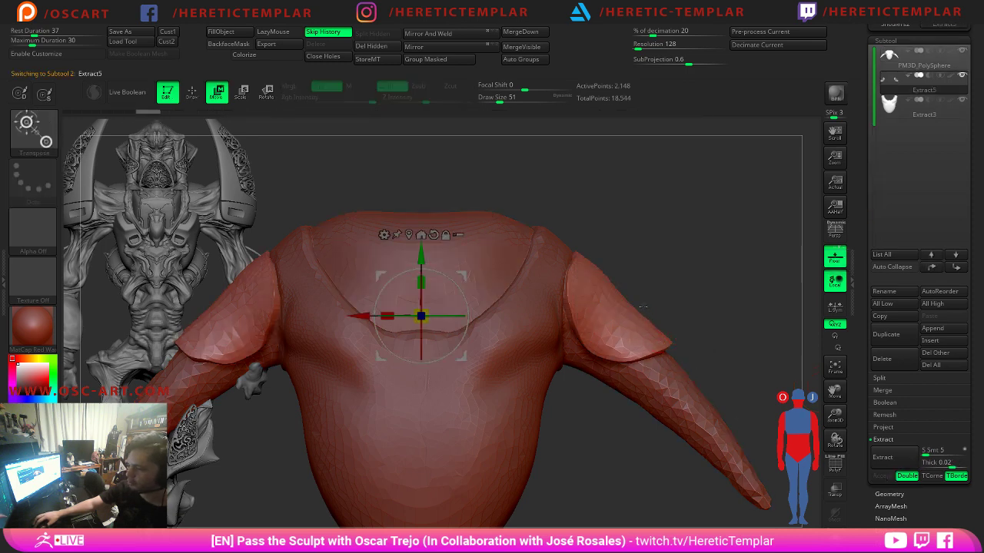
click(613, 309)
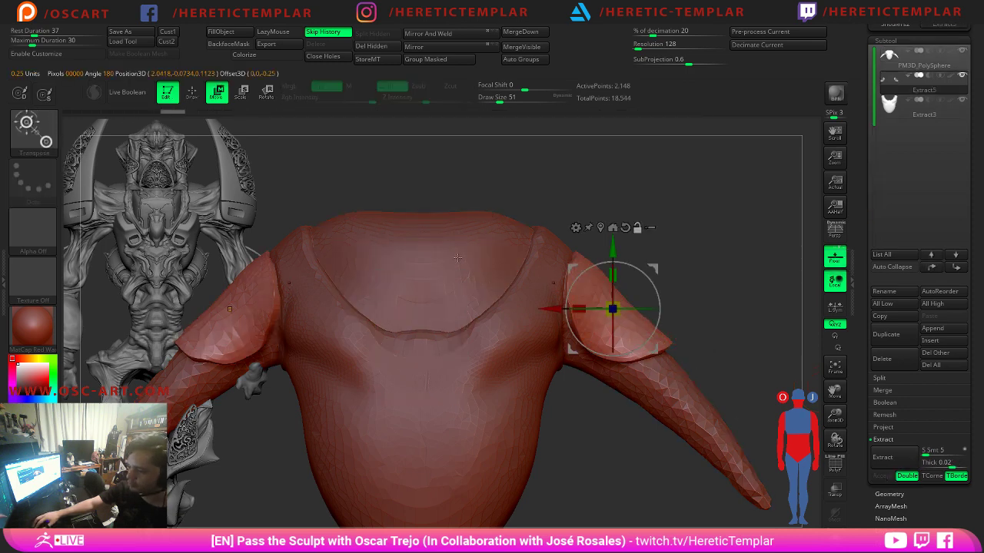
mouse_move(654, 269)
mouse_down()
mouse_move(653, 229)
mouse_move(657, 260)
mouse_move(652, 249)
mouse_up()
key(q)
mouse_move(715, 259)
alt+mouse_down()
mouse_move(663, 213)
mouse_move(652, 264)
mouse_move(609, 285)
mouse_move(611, 306)
alt+mouse_up()
key(e)
key(q)
mouse_move(696, 322)
shift+mouse_down()
mouse_move(722, 274)
mouse_move(698, 237)
mouse_move(705, 303)
mouse_move(717, 283)
mouse_move(728, 295)
mouse_move(738, 244)
mouse_move(712, 281)
mouse_move(709, 192)
mouse_move(717, 338)
shift+mouse_up()
key(d)
click(489, 182)
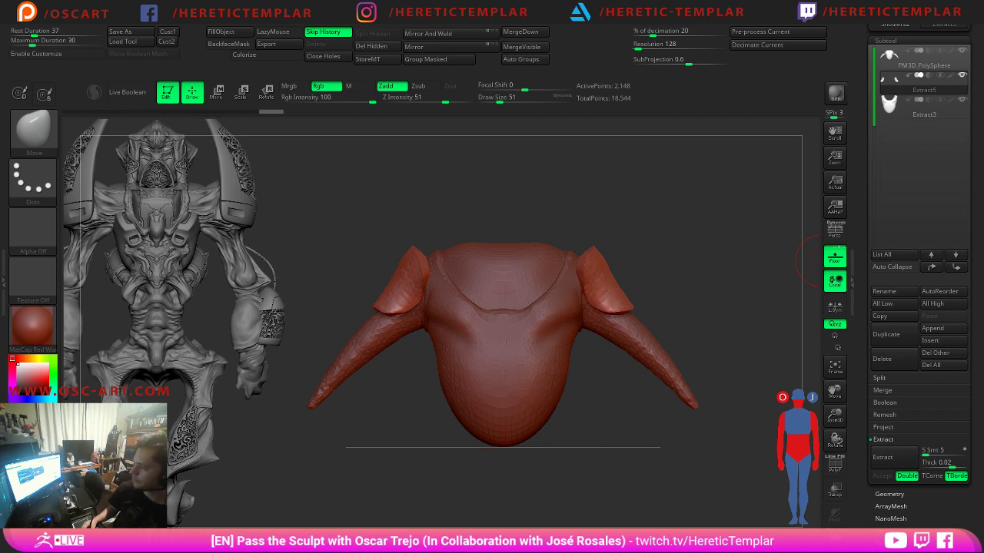
mouse_move(816, 261)
mouse_down()
mouse_move(653, 256)
mouse_move(714, 264)
mouse_move(767, 289)
mouse_up()
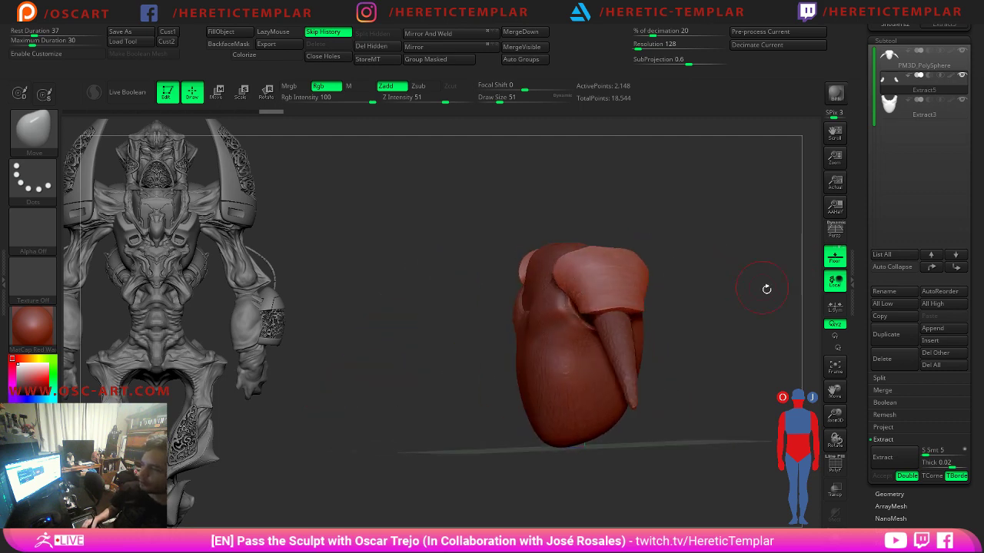
Delete the extracted sleeves and vest subtools, leaving only the body.
click(888, 359)
click(884, 388)
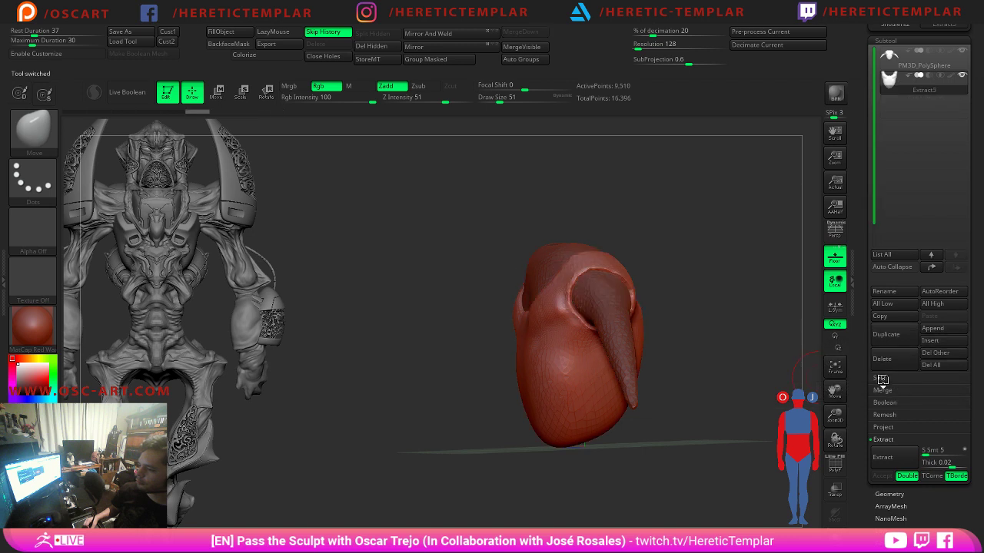
mouse_move(714, 293)
shift+mouse_down()
mouse_move(746, 296)
mouse_move(704, 248)
mouse_move(718, 261)
mouse_move(716, 293)
shift+mouse_up()
Duplicate the body subtool.
key(w)
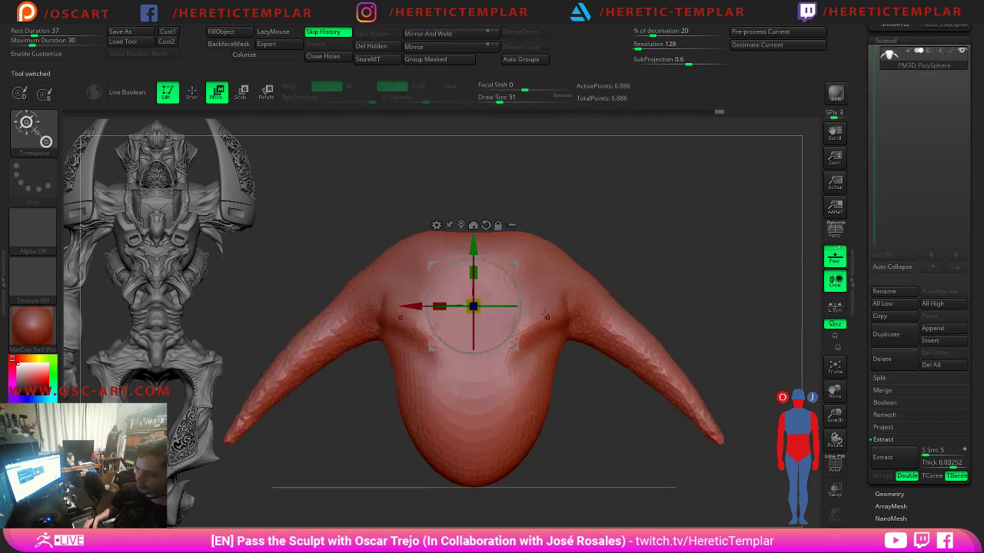
click(435, 222)
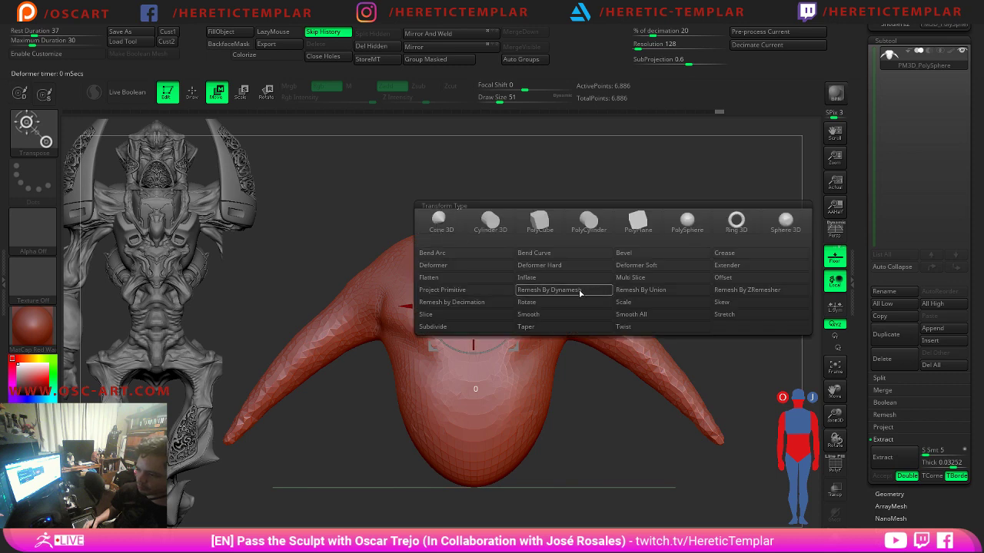
click(899, 335)
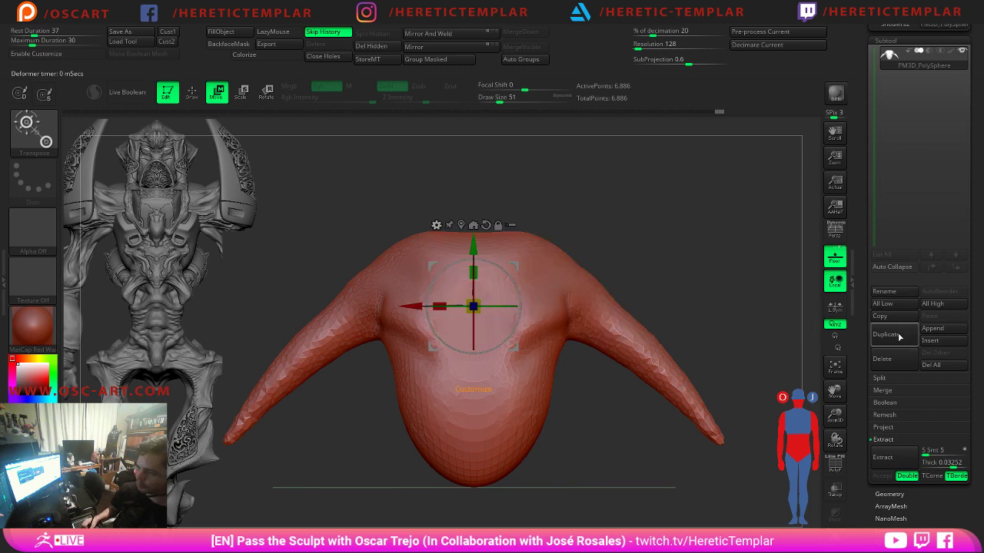
key(q)
mouse_move(654, 226)
mouse_down()
mouse_move(703, 184)
mouse_move(709, 201)
mouse_move(723, 191)
mouse_move(733, 209)
mouse_up()
key(w)
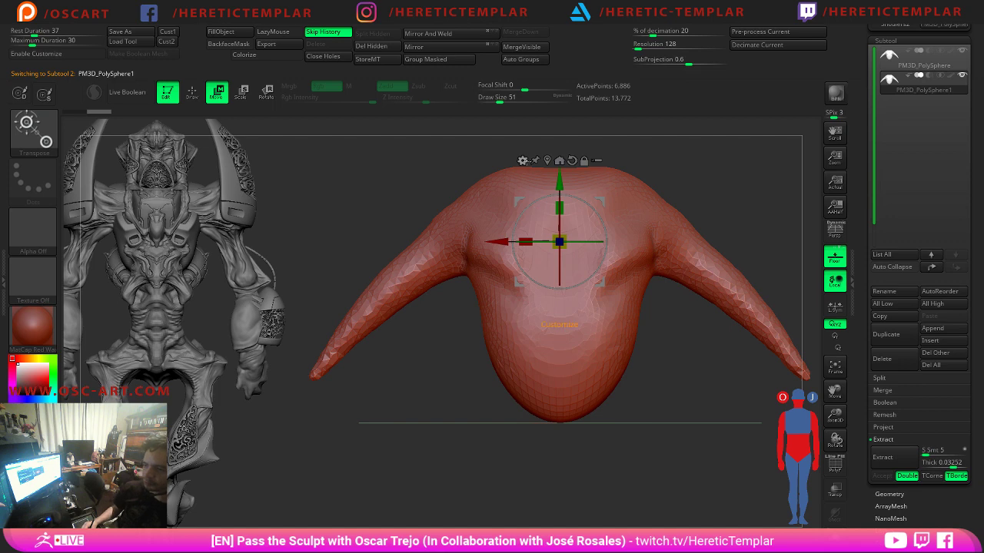
Remesh the duplicated body with Remesh By Dynamesh, raise the mesh density with its resolution handle, and accept the result.
click(523, 161)
click(648, 228)
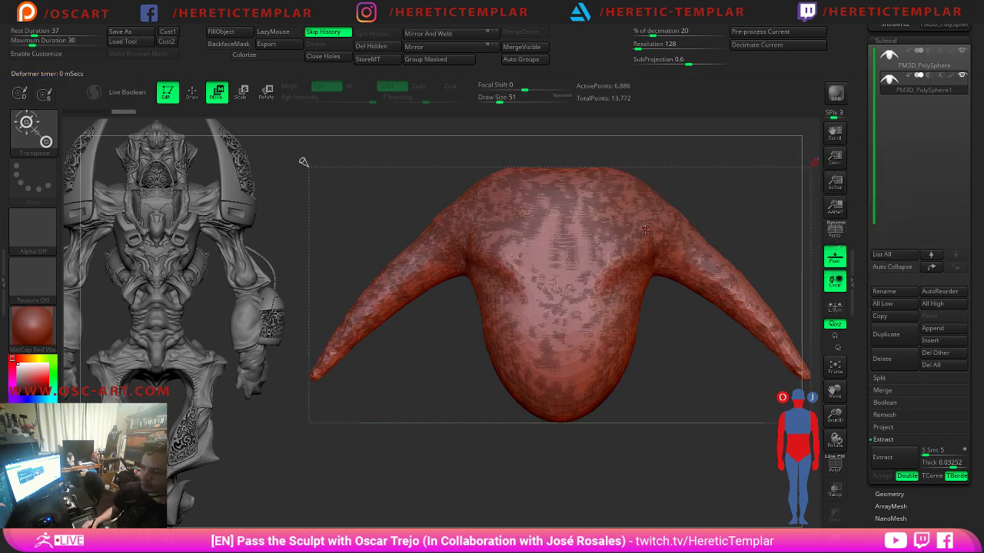
drag(304, 162, 298, 157)
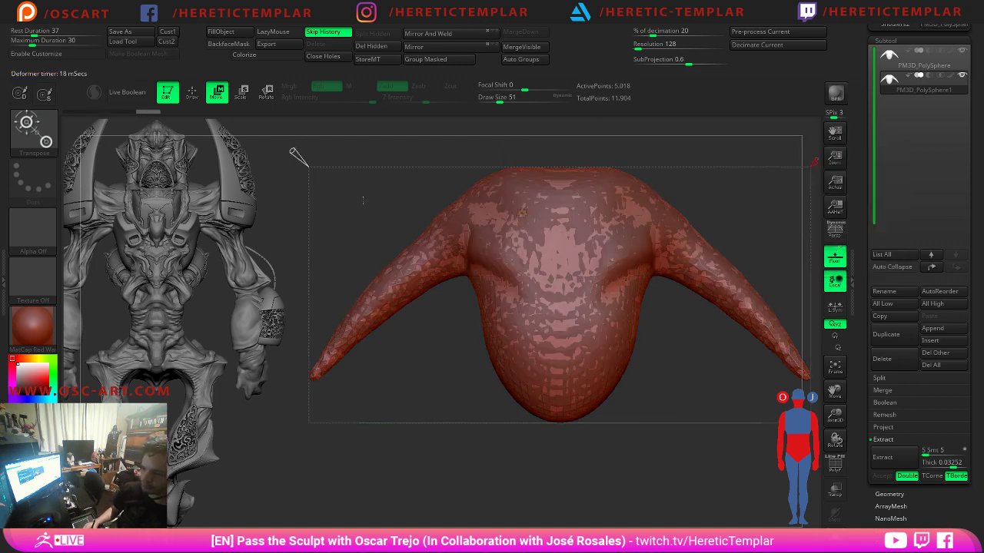
alt+drag(363, 200, 362, 278)
key(shift+f)
drag(294, 231, 267, 204)
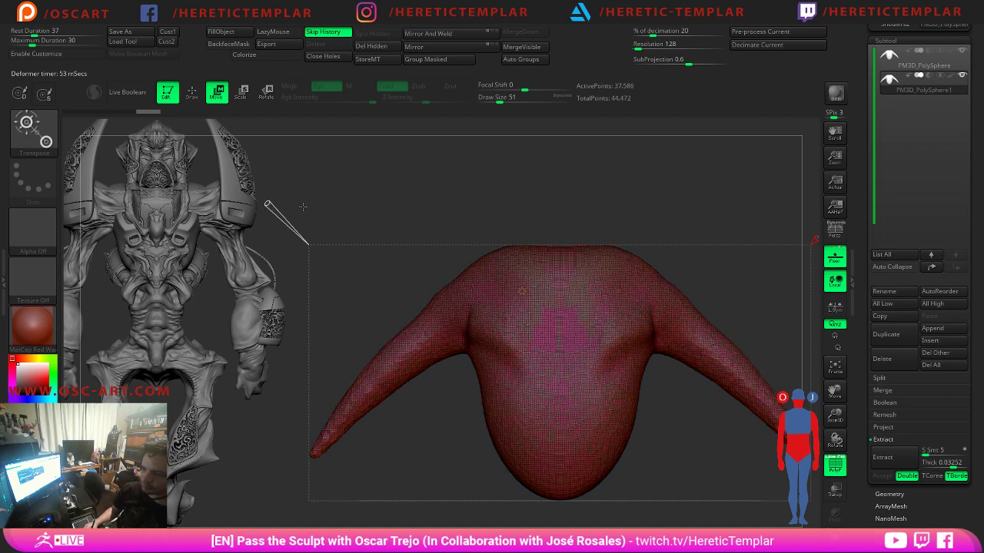
alt+drag(500, 176, 392, 183)
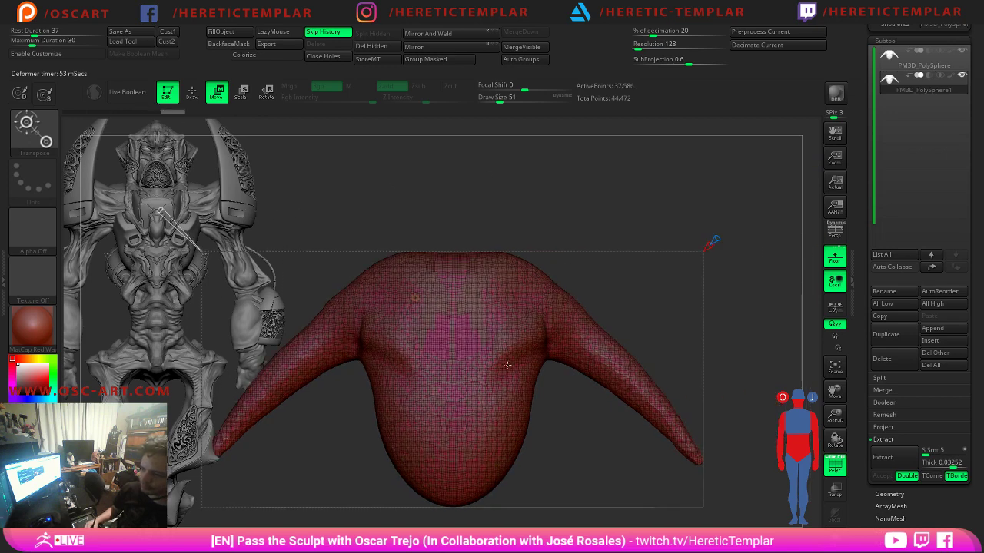
key(w)
click(414, 298)
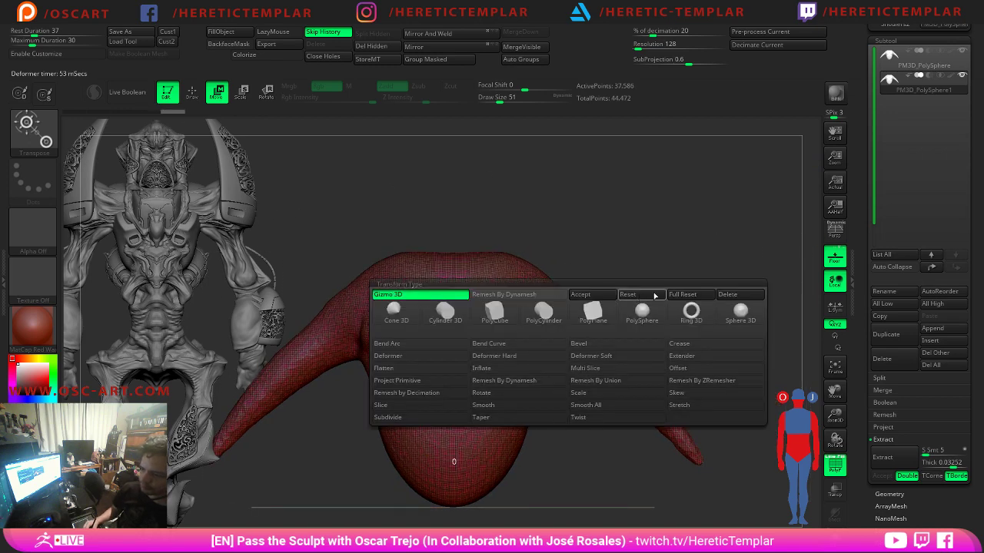
click(593, 299)
mouse_move(600, 248)
alt+mouse_down()
mouse_move(654, 238)
mouse_move(637, 242)
alt+mouse_up()
Build up a symmetrical pair of vertical straps on the front of the chest with the ClayBuildup brush.
key(q)
key(b)
key(c)
key(b)
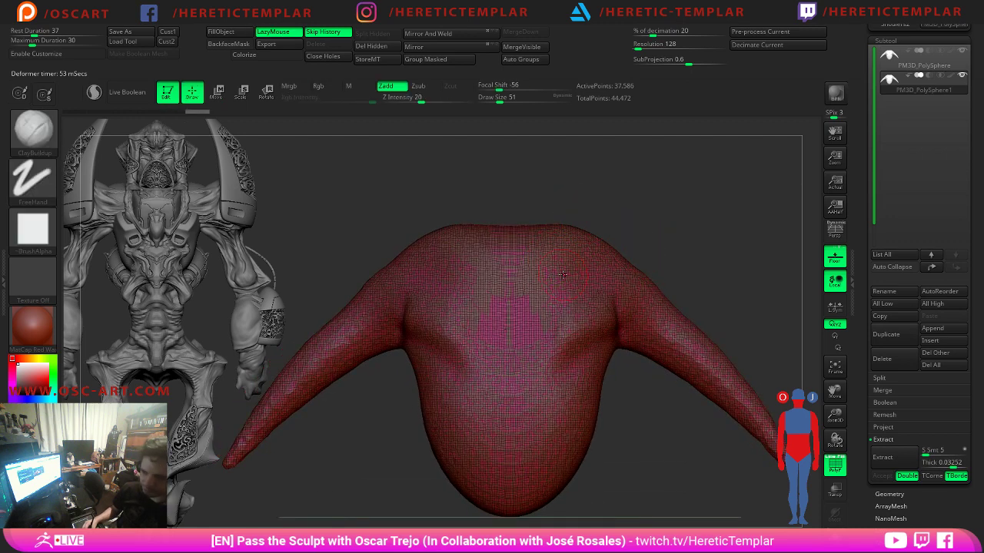
key(s)
mouse_move(554, 284)
mouse_down()
mouse_move(561, 295)
mouse_move(564, 265)
mouse_move(565, 305)
mouse_up()
key(shift+f)
key(s)
key(s)
key(ctrl+z)
mouse_move(565, 245)
mouse_down()
mouse_move(564, 305)
mouse_move(560, 297)
mouse_move(542, 343)
mouse_up()
Build up a wide raised band across the chest below the straps with ClayBuildup at draw size 90.
key(s)
mouse_move(544, 330)
mouse_down()
mouse_move(555, 330)
mouse_move(524, 338)
mouse_move(539, 333)
mouse_move(578, 363)
mouse_move(513, 359)
mouse_move(582, 386)
mouse_move(572, 363)
mouse_up()
key(s)
key(s)
key(s)
right_drag(566, 366, 602, 377)
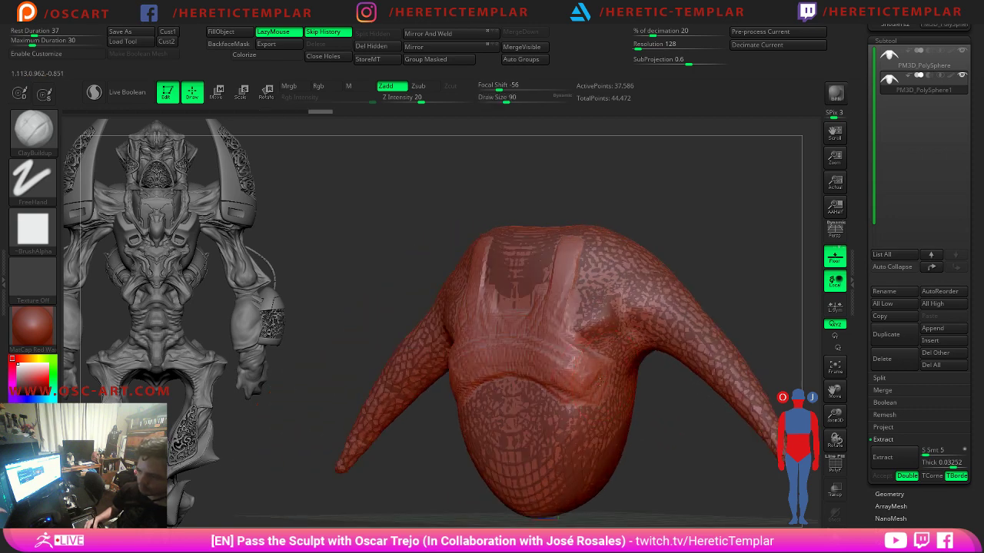
Smooth the shoulder and armpit surfaces beside the straps, and refine the area inside the neckline at draw size 71.
drag(602, 377, 609, 353)
mouse_move(590, 304)
shift+mouse_down()
mouse_move(703, 351)
mouse_move(746, 398)
shift+mouse_up()
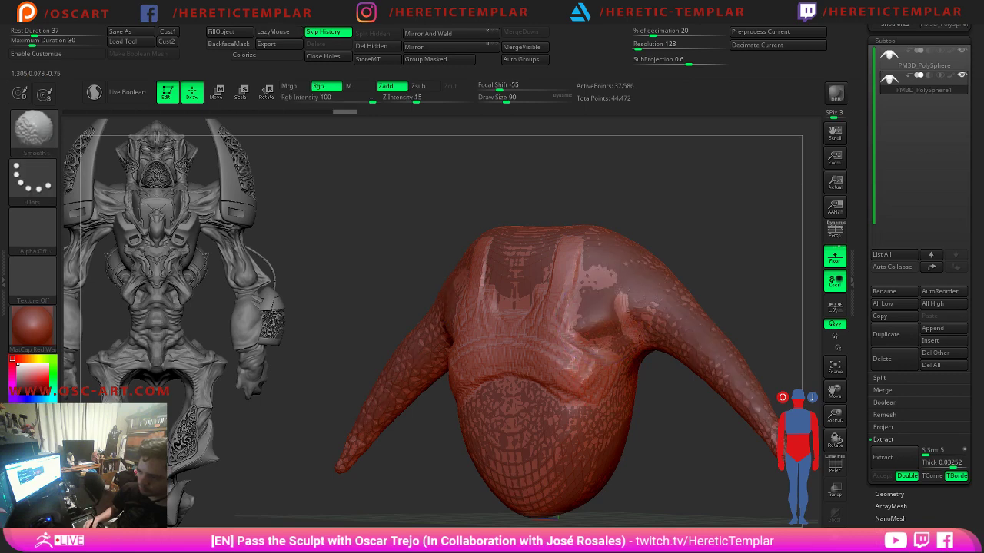
mouse_move(623, 302)
mouse_down()
mouse_move(631, 322)
mouse_move(609, 283)
mouse_move(590, 338)
mouse_up()
shift+right_drag(672, 242, 688, 244)
key(s)
drag(528, 303, 540, 251)
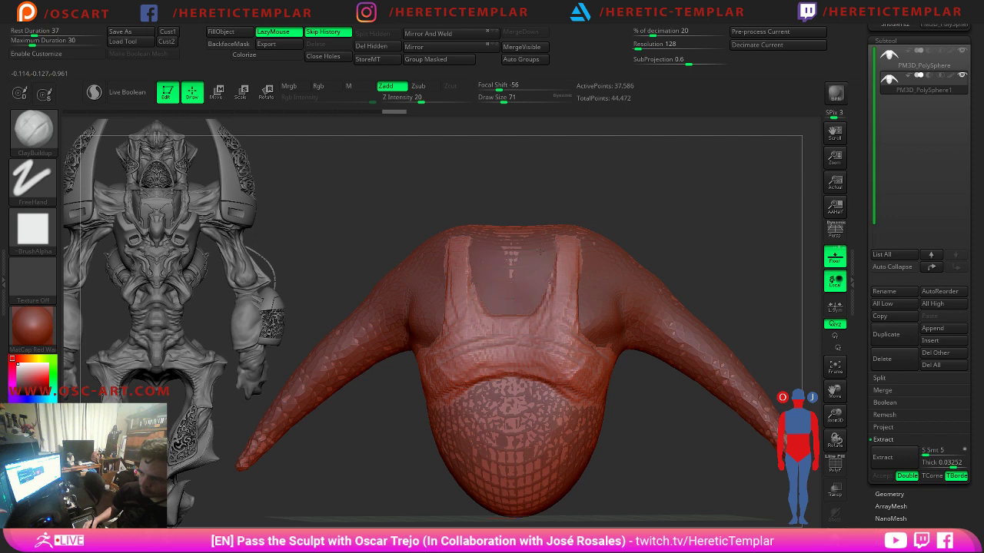
Carve crisp edges along the neckline, straps and upper side of the chest band with DamStandard at draw size 41.
key(b)
key(d)
key(s)
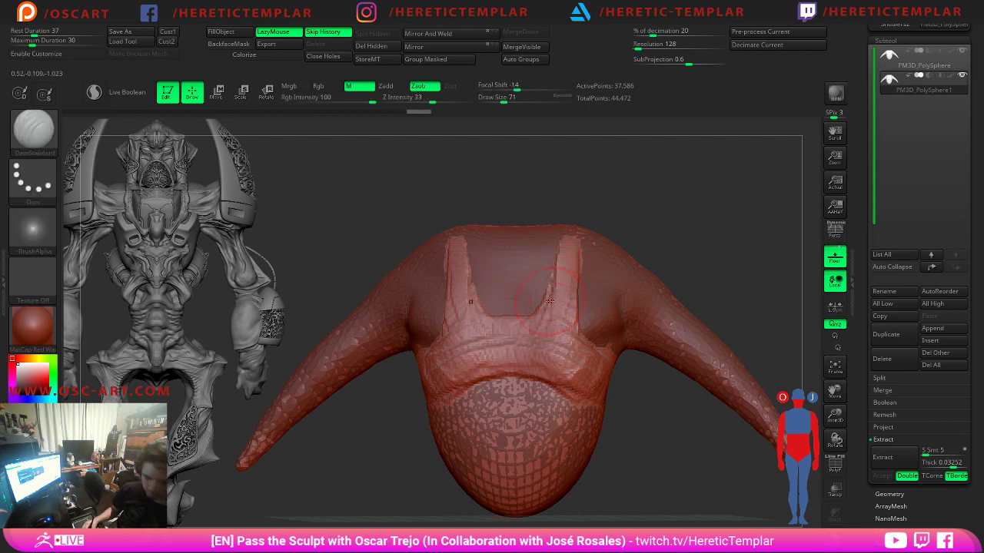
key(s)
mouse_move(535, 331)
mouse_down()
mouse_move(550, 278)
mouse_move(578, 242)
mouse_move(576, 332)
mouse_move(598, 345)
mouse_up()
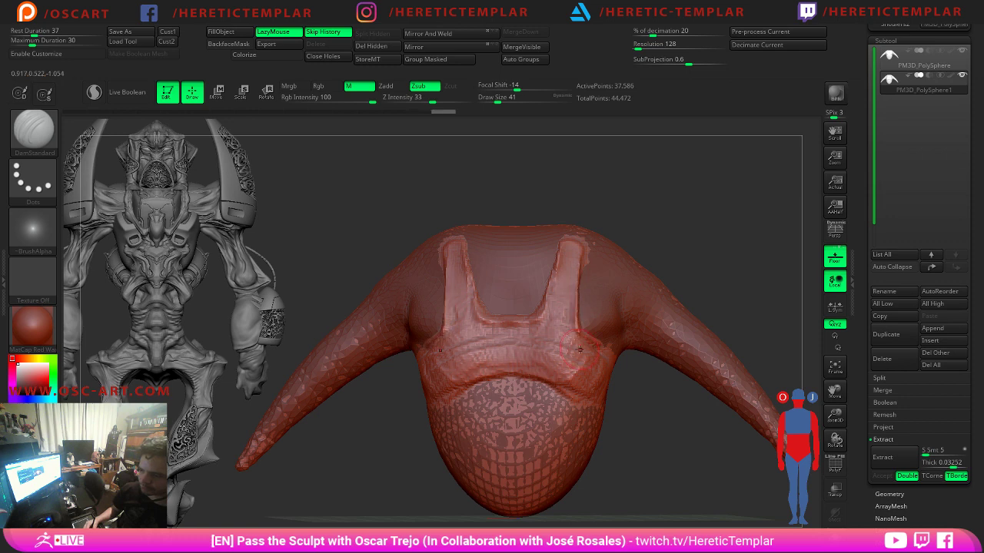
Carve the lower edge of the chest band into a clean border around the belly with DamStandard.
right_drag(652, 386, 481, 406)
mouse_move(470, 373)
mouse_down()
mouse_move(524, 372)
mouse_move(578, 404)
mouse_up()
right_drag(585, 407, 531, 398)
drag(524, 390, 572, 412)
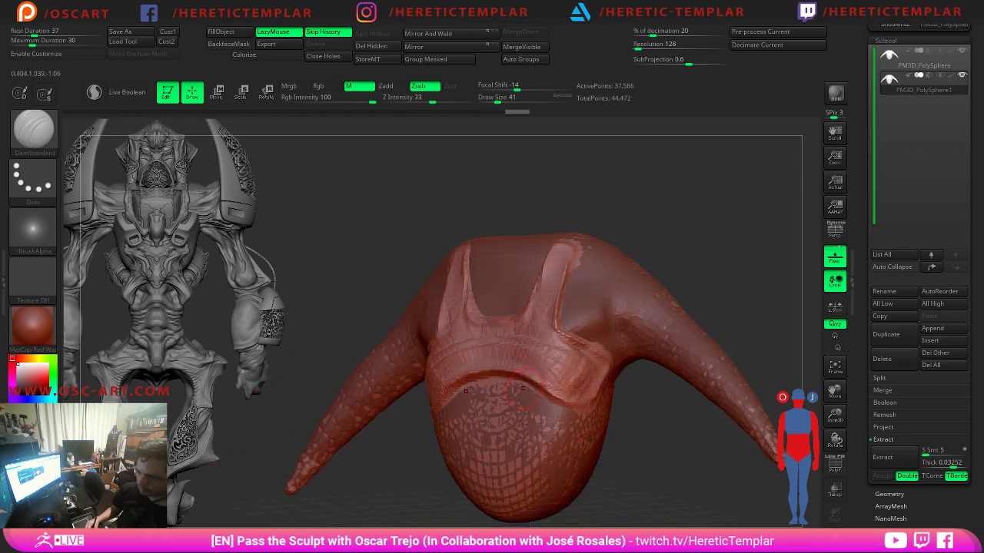
drag(483, 380, 577, 413)
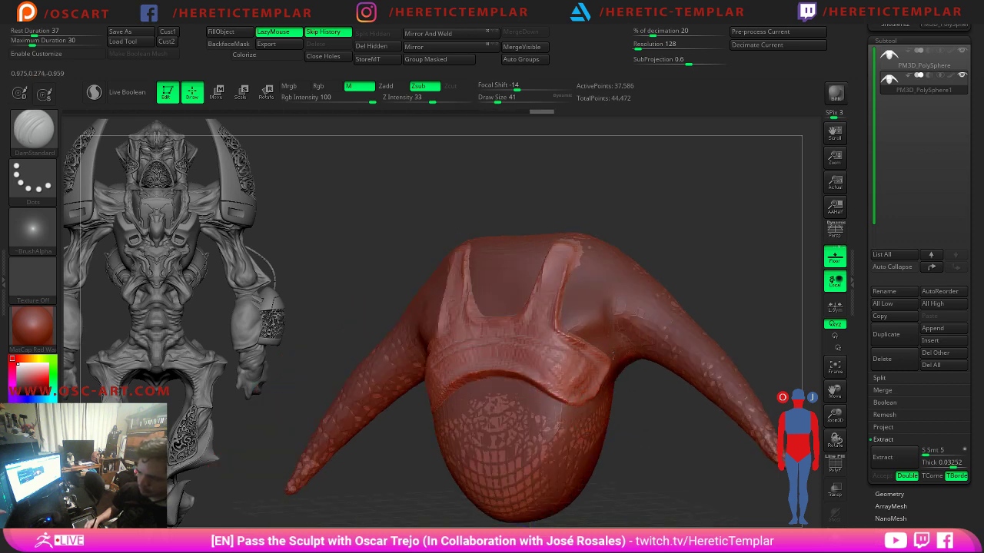
Build up rounded shoulder pads on both upper arms with ClayBuildup at draw size 116.
right_drag(585, 282, 540, 233)
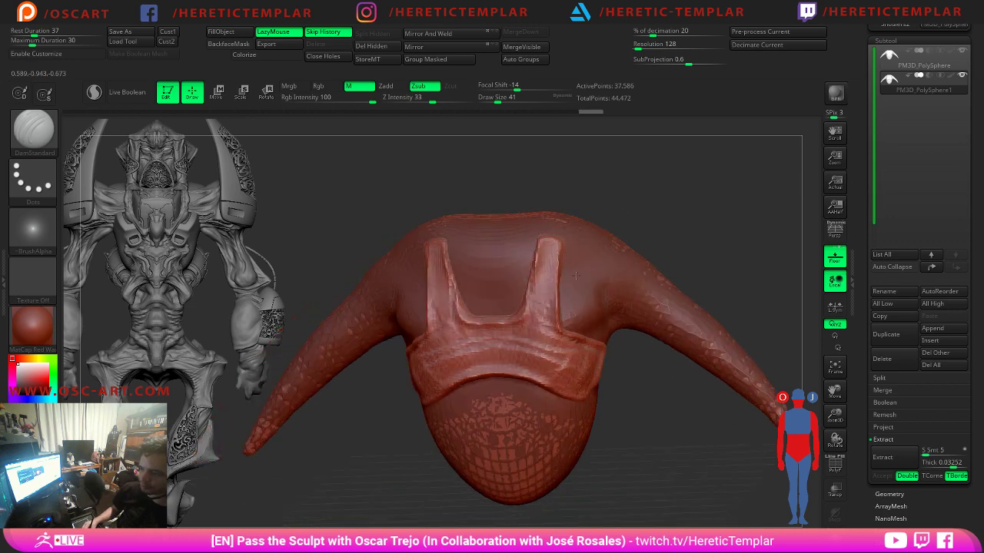
right_drag(637, 270, 693, 252)
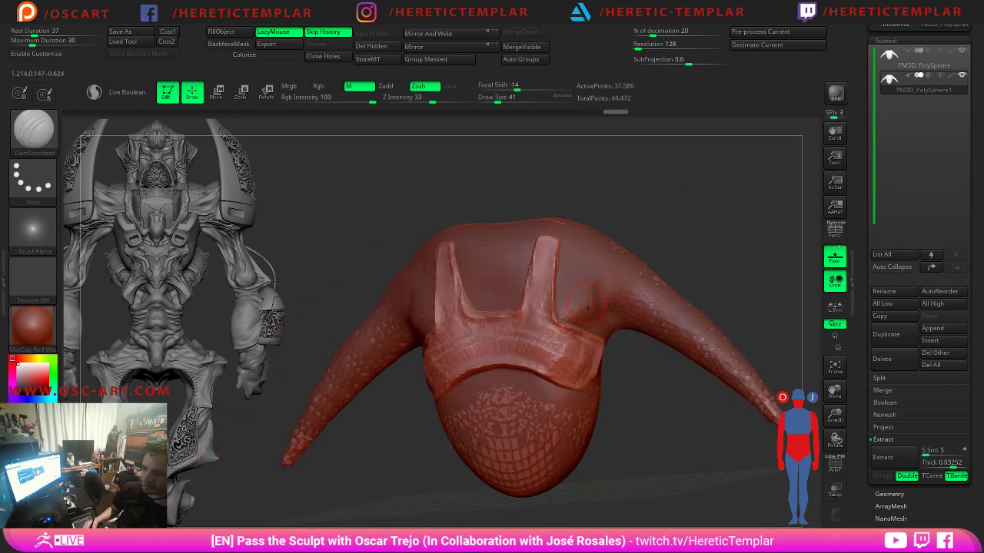
mouse_move(544, 339)
right_down()
mouse_move(683, 224)
mouse_move(588, 257)
mouse_move(584, 269)
right_up()
key(b)
key(c)
key(b)
key(s)
click(627, 241)
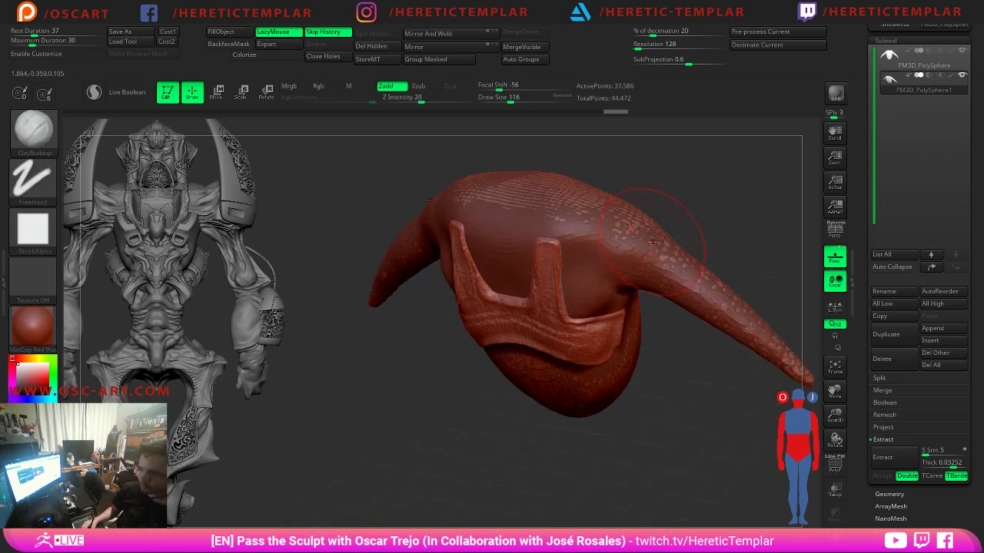
mouse_move(650, 248)
mouse_down()
mouse_move(641, 229)
mouse_move(648, 260)
mouse_move(662, 252)
mouse_up()
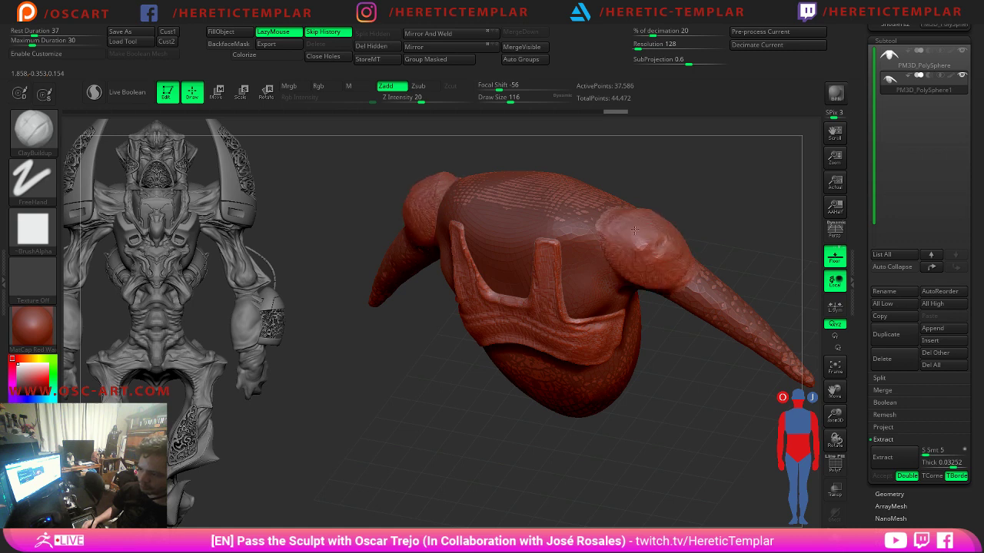
Carve the front edges of both shoulder pads with DamStandard at draw size 59.
shift+right_drag(667, 245, 681, 222)
key(b)
key(d)
key(s)
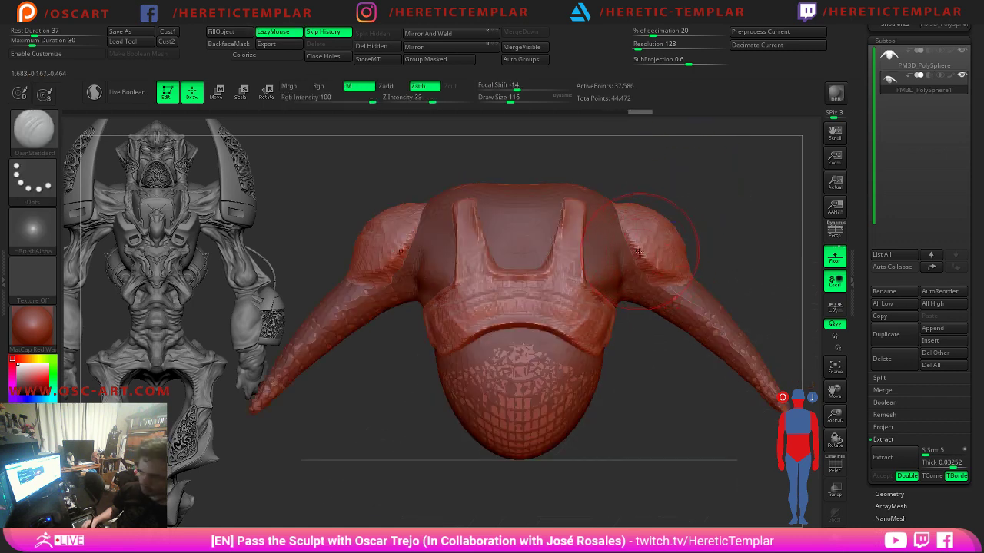
key(s)
click(641, 262)
mouse_move(625, 229)
mouse_down()
mouse_move(643, 263)
mouse_move(669, 278)
mouse_up()
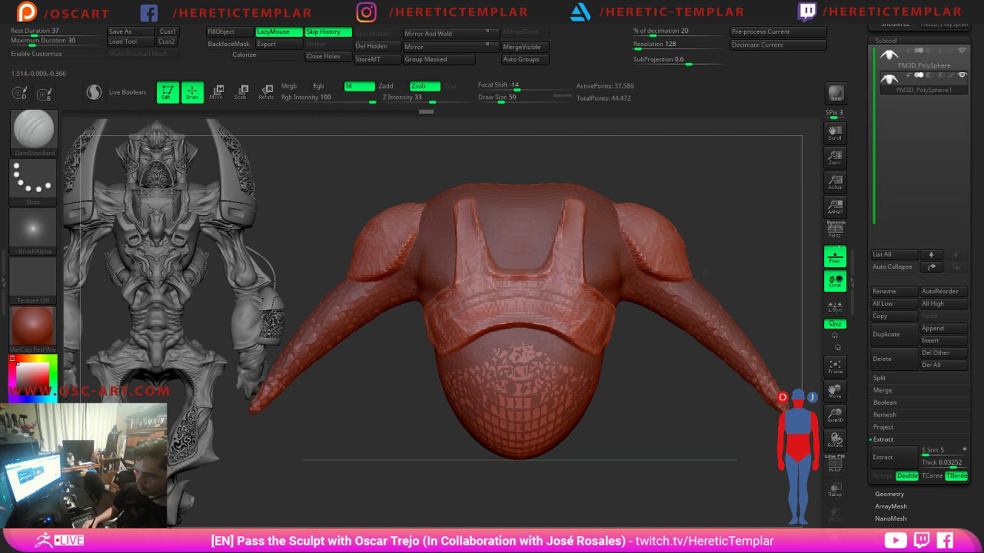
Continue carving the shoulder pads' rims around the outer arm and back, and check them from the front.
right_drag(724, 260, 652, 263)
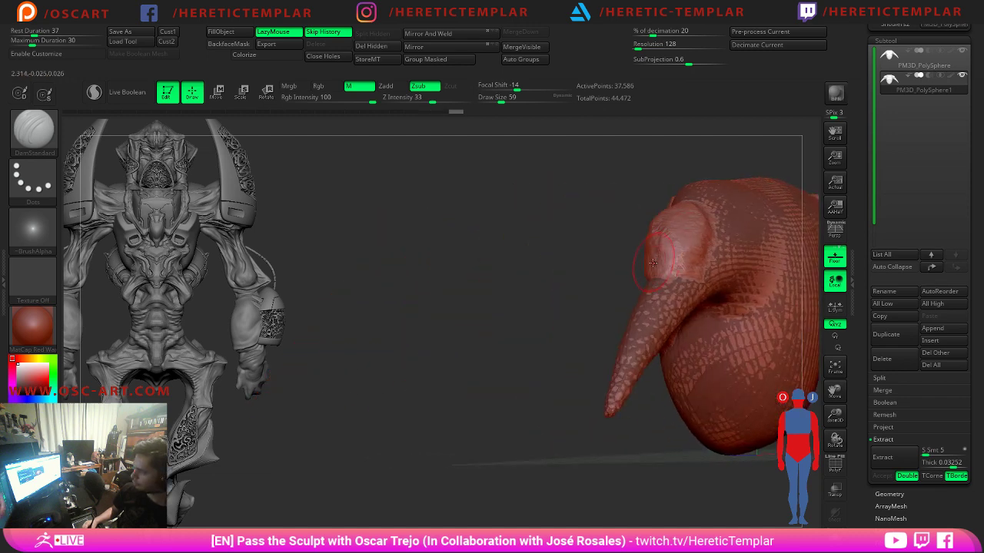
right_drag(553, 251, 604, 280)
drag(567, 287, 625, 273)
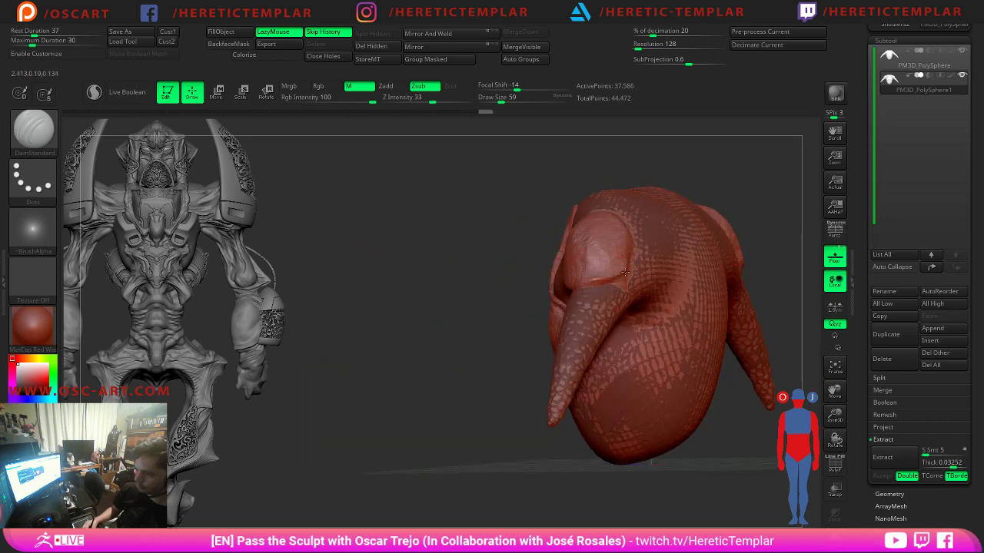
drag(485, 272, 402, 308)
mouse_move(621, 269)
mouse_down()
mouse_move(652, 208)
mouse_move(642, 203)
mouse_up()
mouse_move(538, 206)
mouse_down()
mouse_move(521, 203)
mouse_move(573, 223)
mouse_up()
drag(639, 210, 664, 218)
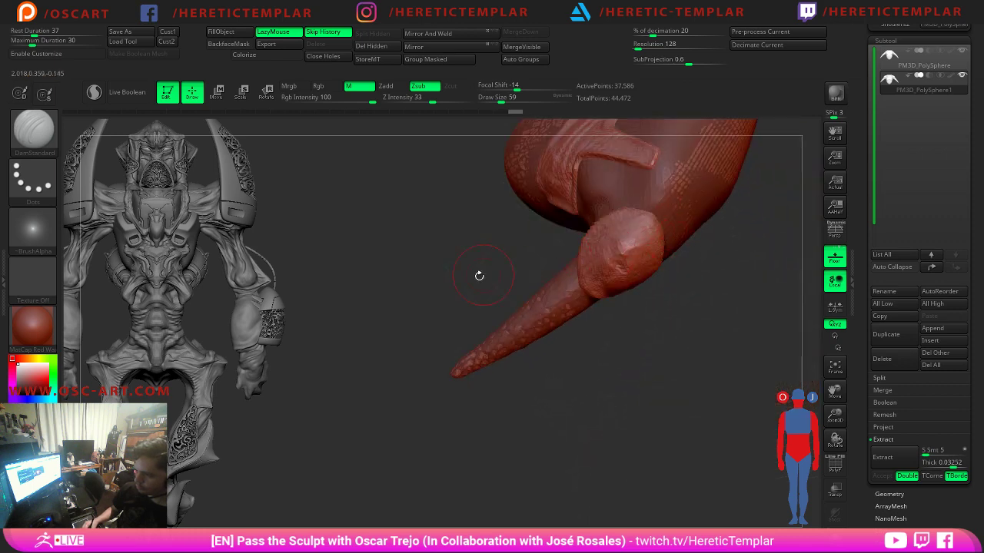
mouse_move(478, 274)
alt+mouse_down()
mouse_move(404, 195)
mouse_move(555, 251)
alt+mouse_up()
mouse_move(723, 182)
mouse_down()
mouse_move(689, 176)
mouse_move(705, 229)
mouse_move(744, 270)
mouse_move(759, 231)
mouse_up()
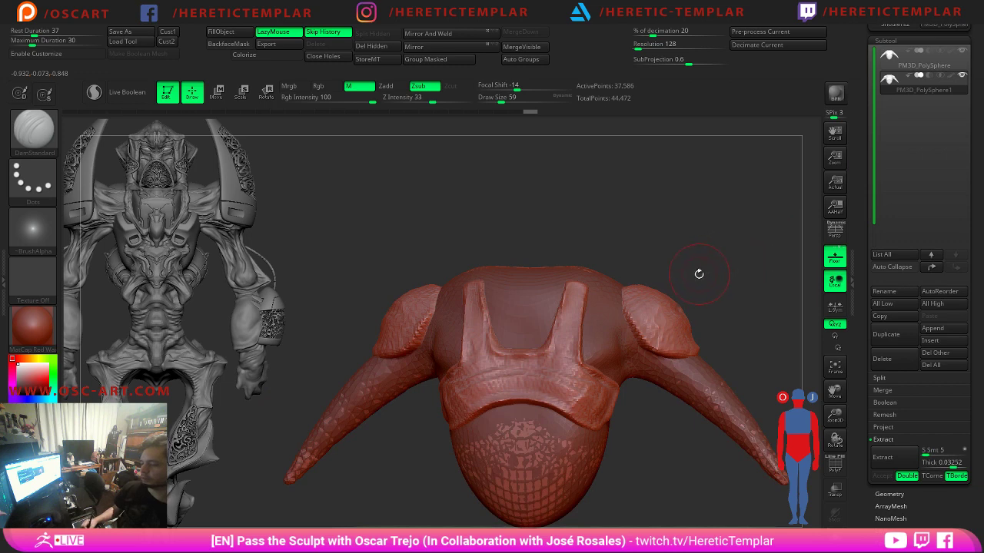
Pull both shoulder pads upward and outward into larger, boxier shapes with the Move brush at draw size 116.
mouse_move(678, 265)
mouse_down()
mouse_move(624, 279)
mouse_move(624, 289)
mouse_move(618, 246)
mouse_up()
key(b)
key(m)
key(v)
key(s)
drag(650, 318, 637, 328)
key(s)
drag(660, 291, 680, 253)
drag(674, 310, 691, 311)
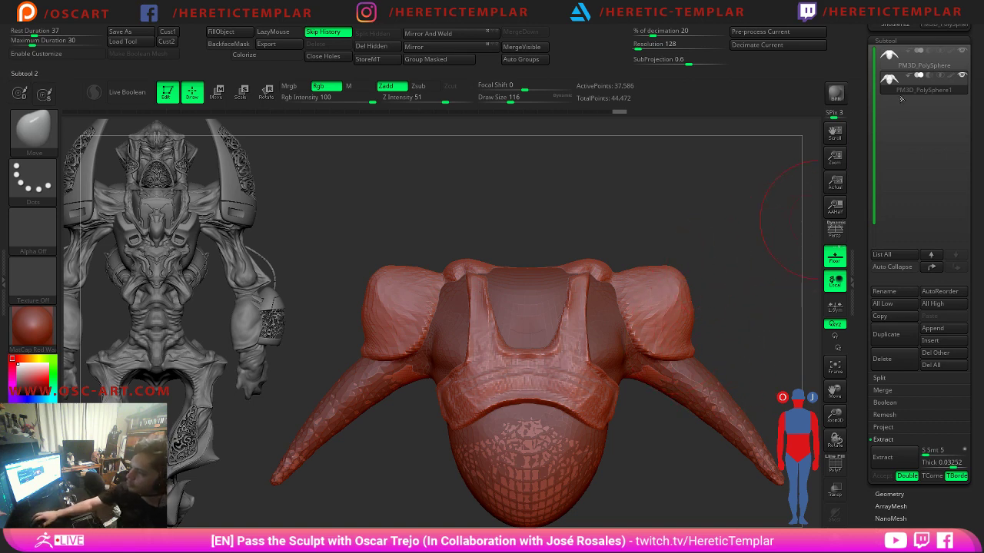
Switch to the finished armoured character and bring up its forearm where the metal claws grip the skin.
click(891, 27)
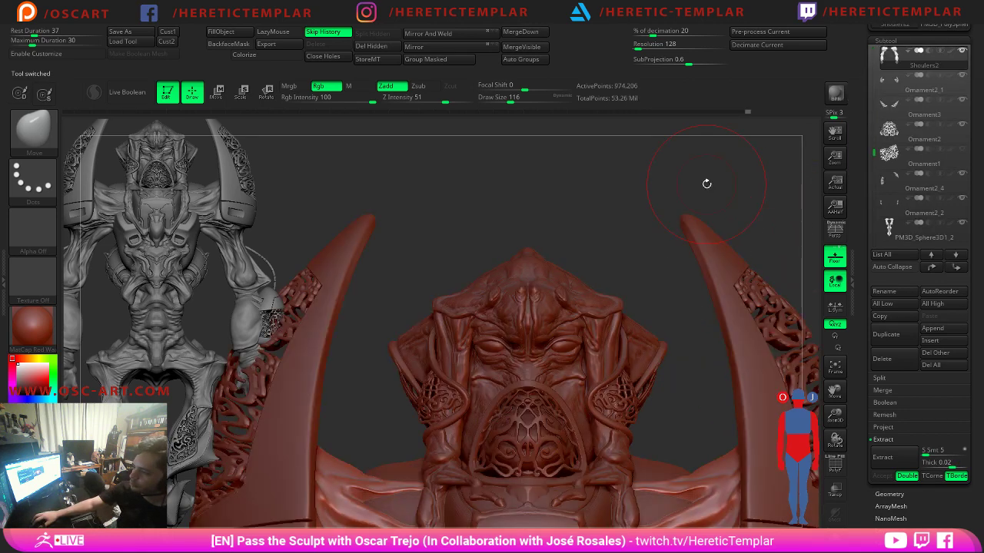
mouse_move(764, 234)
mouse_down()
mouse_move(610, 145)
mouse_move(687, 180)
mouse_up()
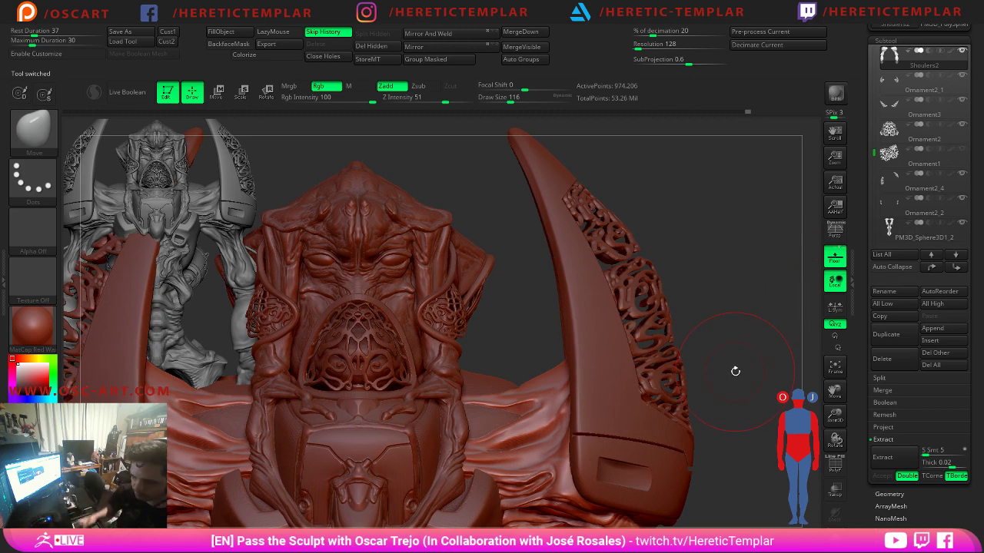
alt+drag(723, 461, 697, 257)
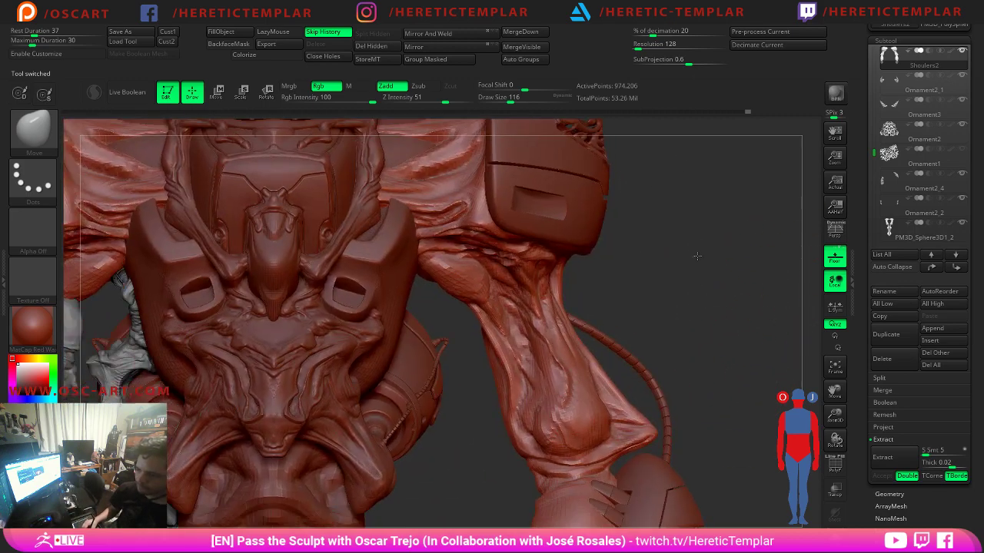
alt+drag(653, 313, 626, 277)
key(s)
mouse_move(605, 338)
mouse_down()
mouse_move(595, 339)
mouse_move(672, 338)
mouse_move(646, 289)
mouse_up()
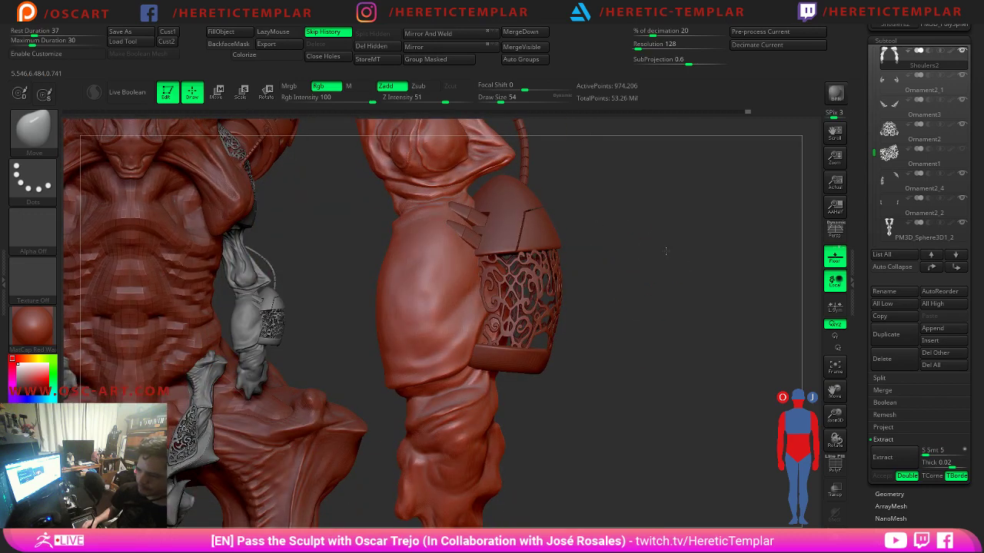
alt+drag(668, 248, 683, 309)
At a lower subdivision level, build up and smooth raised skin around the forearm's lower metal claw with Clay at draw size 46.
key(b)
key(c)
key(l)
key(s)
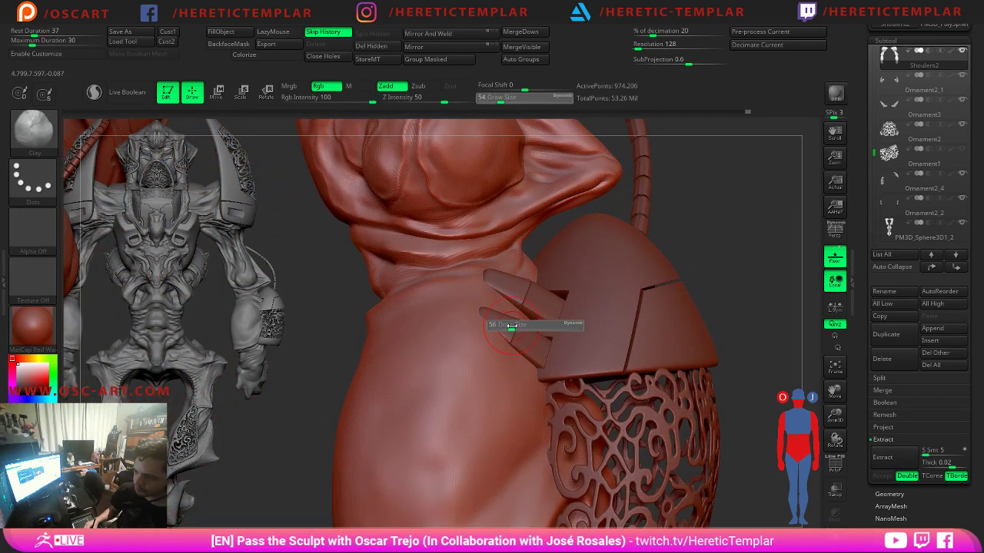
key(shift+d)
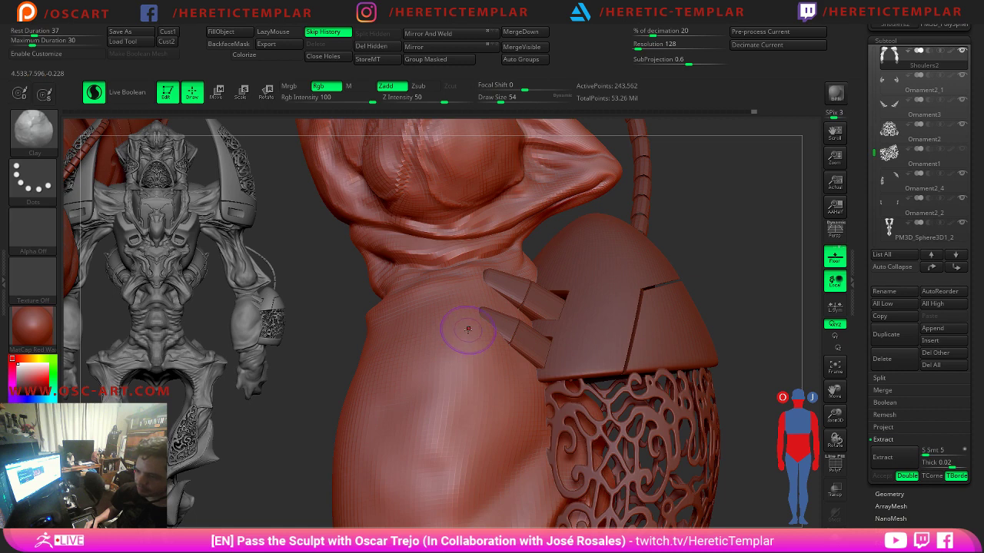
key(s)
drag(486, 329, 484, 329)
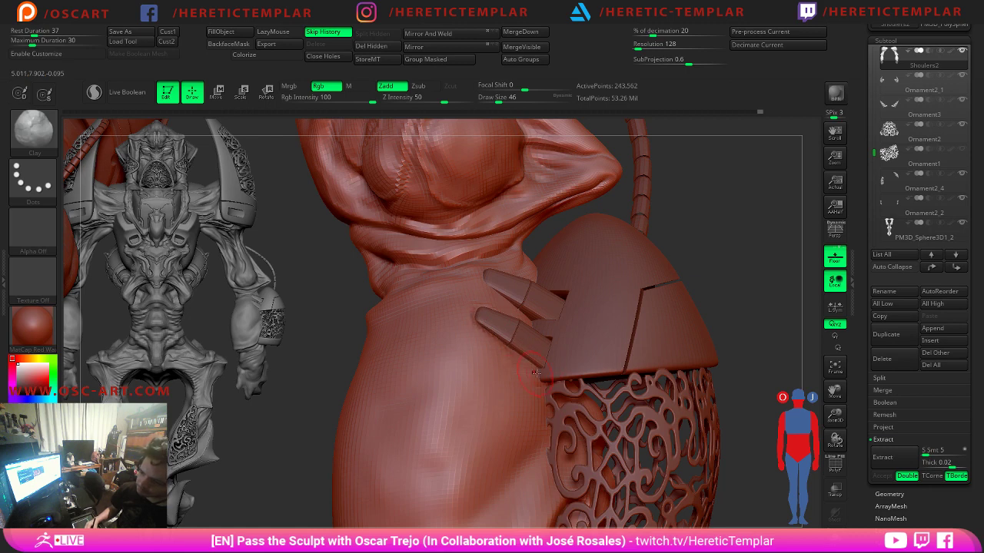
key(shift)
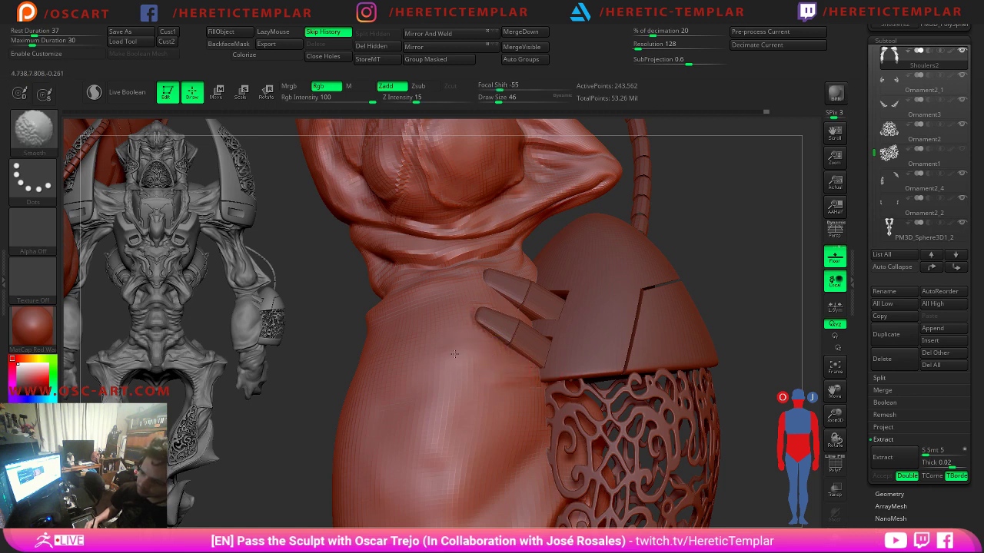
Continue building up the skin around the upper metal claw and smooth it where both claws press into the forearm.
mouse_move(757, 351)
mouse_down()
mouse_move(772, 364)
mouse_move(757, 389)
mouse_up()
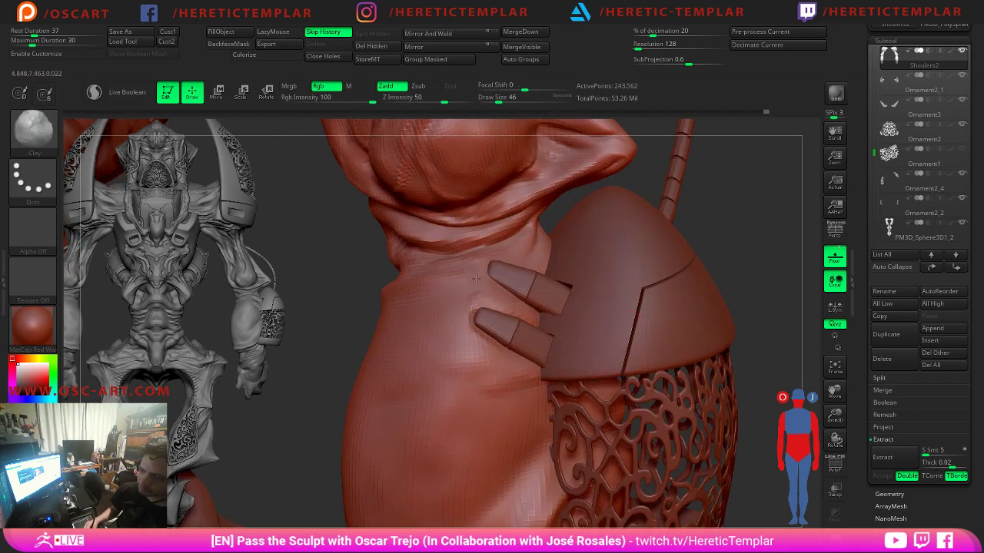
key(shift)
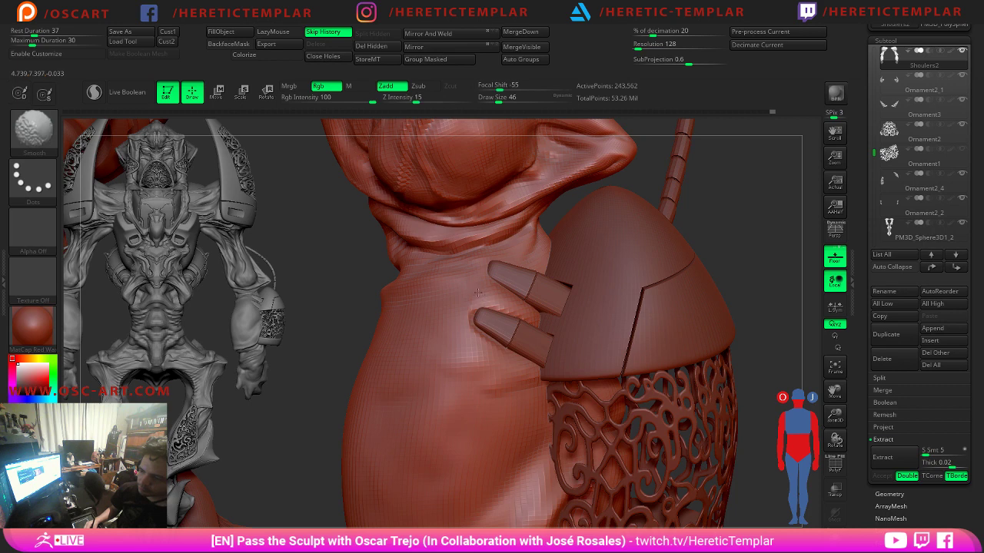
shift+drag(533, 319, 518, 300)
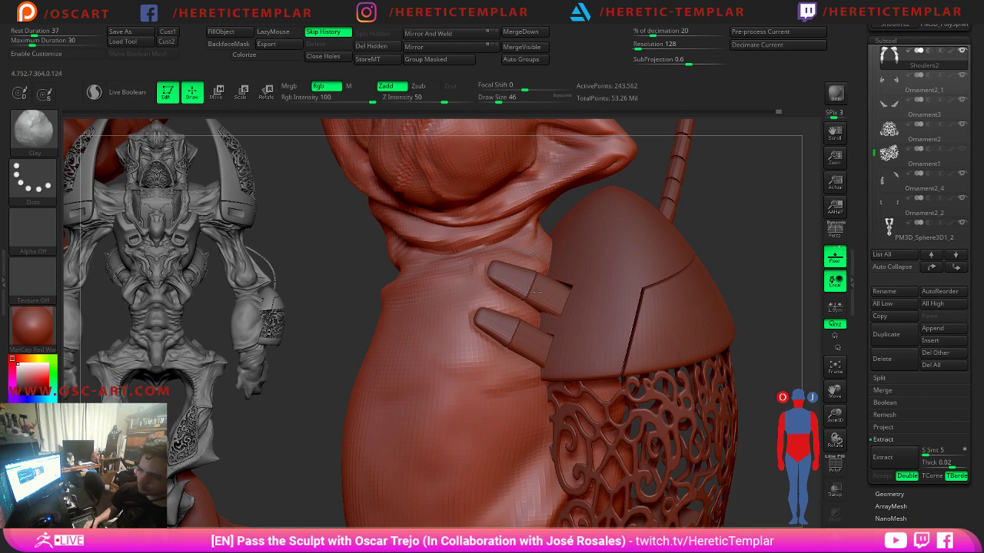
shift+drag(491, 298, 522, 333)
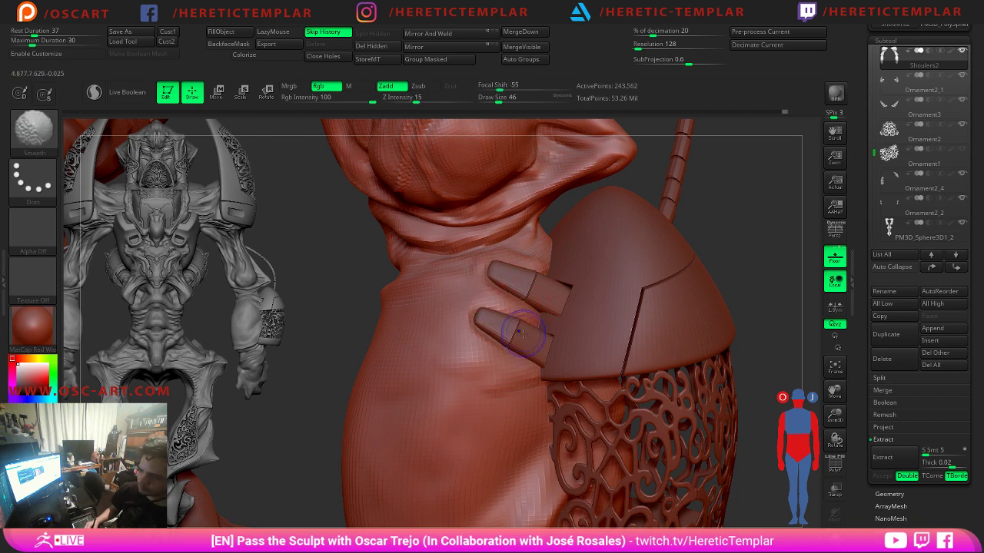
drag(298, 332, 392, 329)
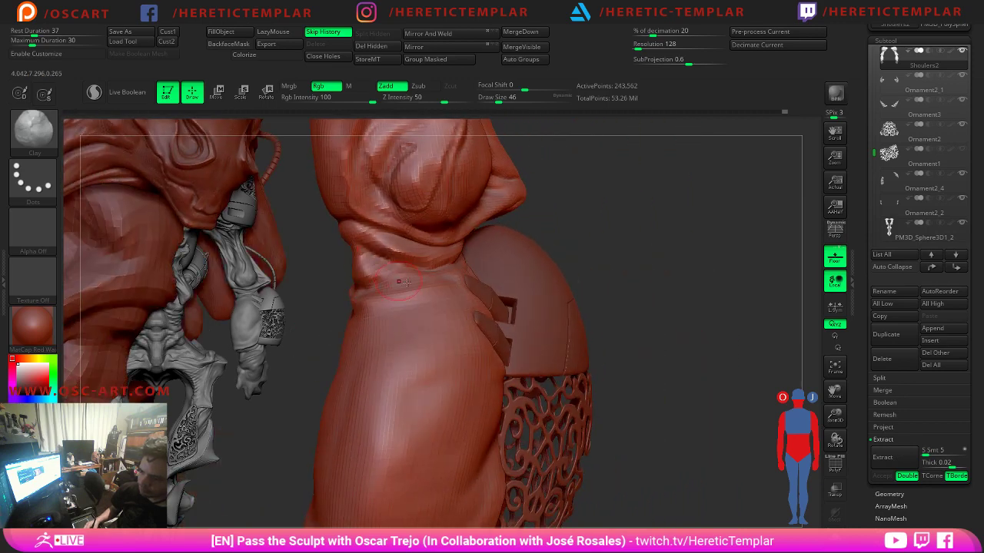
mouse_move(677, 426)
mouse_down()
mouse_move(625, 332)
mouse_move(711, 416)
mouse_up()
mouse_move(748, 452)
mouse_down()
mouse_move(668, 373)
mouse_move(665, 321)
mouse_move(599, 286)
mouse_move(595, 314)
mouse_move(581, 300)
mouse_up()
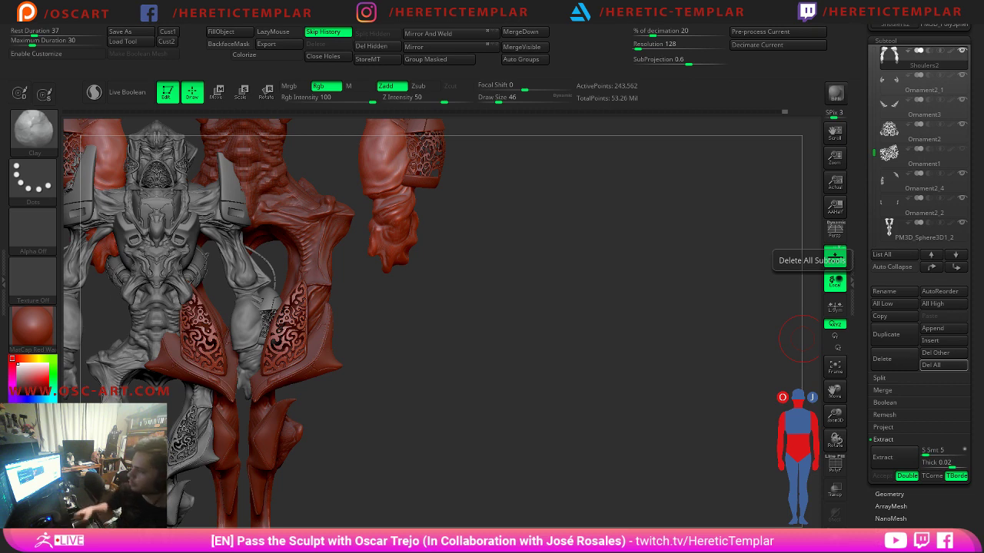
drag(613, 336, 541, 335)
key(ctrl+z)
key(ctrl+z)
key(ctrl+z)
key(ctrl+z)
key(ctrl+z)
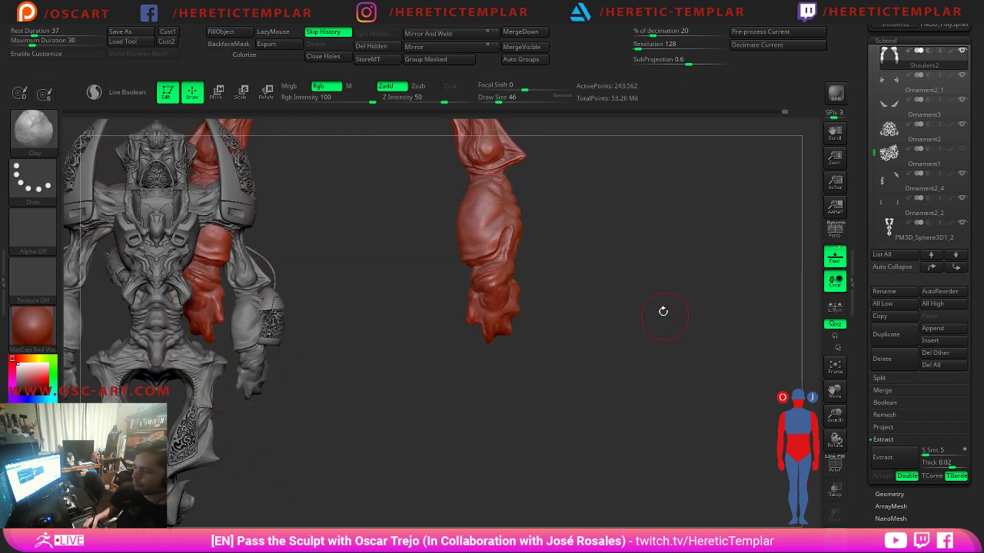
key(ctrl+z)
key(ctrl+z)
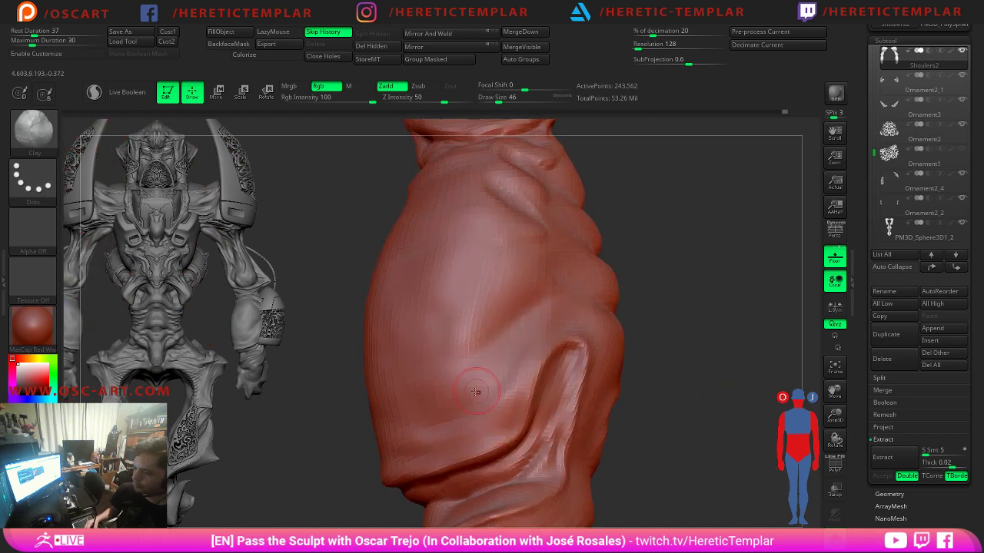
Carve a crease along the overhanging forearm fold above the wrist with DamStandard at draw size 49, and soften it.
drag(348, 393, 369, 390)
key(b)
key(d)
key(s)
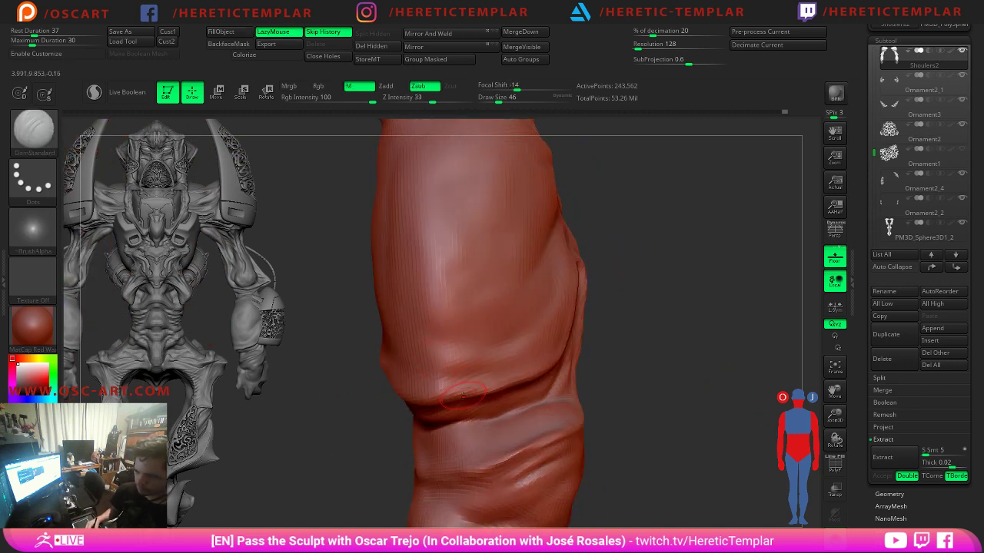
key(s)
mouse_move(465, 396)
mouse_down()
mouse_move(460, 381)
mouse_move(494, 374)
mouse_move(431, 391)
mouse_up()
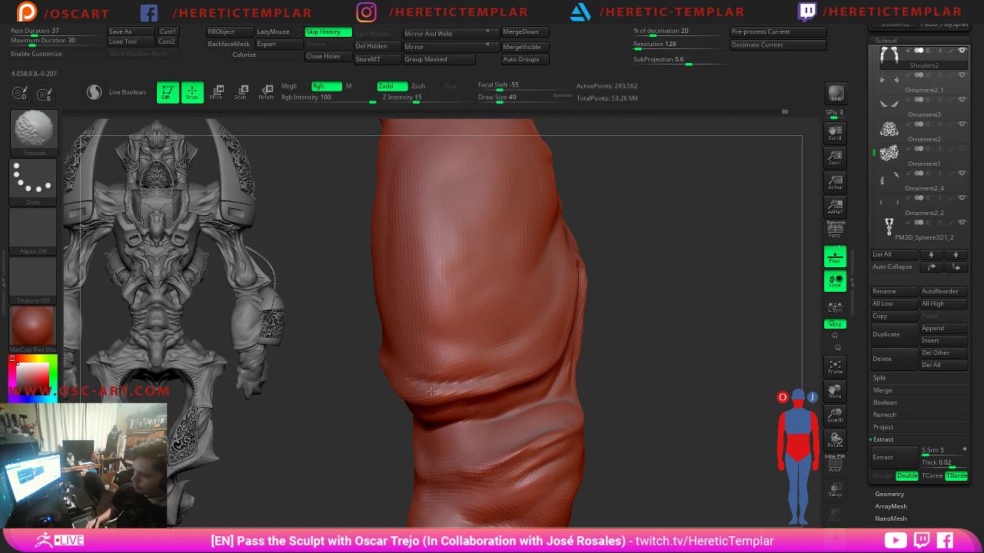
mouse_move(374, 377)
mouse_down()
mouse_move(522, 374)
mouse_move(392, 377)
mouse_up()
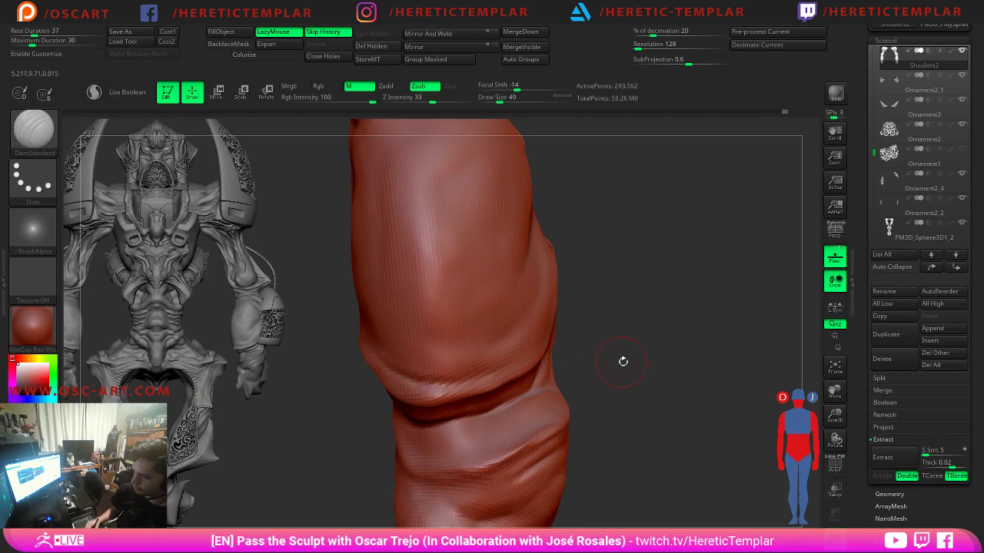
Carve the crease further up along the forearm's vertical fold with DamStandard at draw size 37, and check it at high subdivision.
drag(622, 362, 475, 377)
key(s)
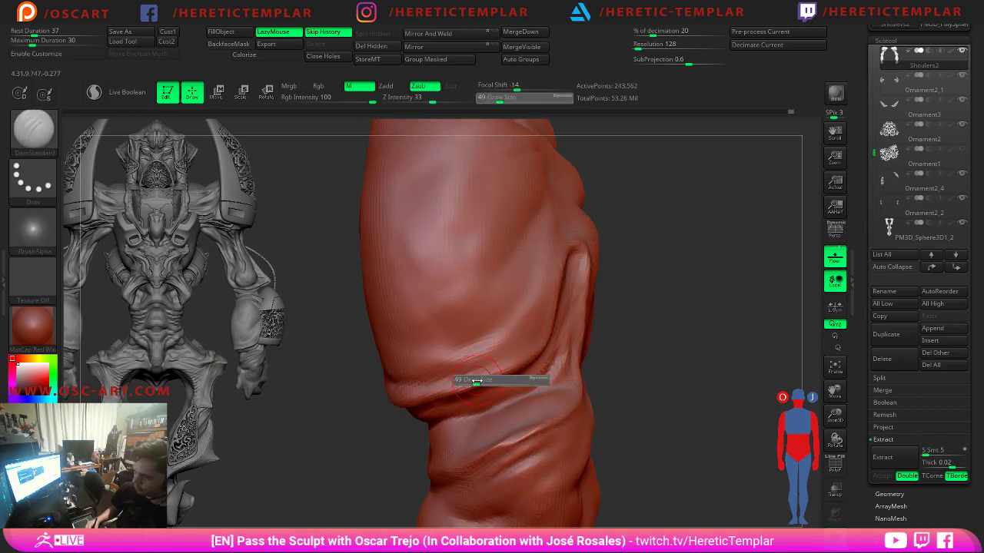
click(470, 379)
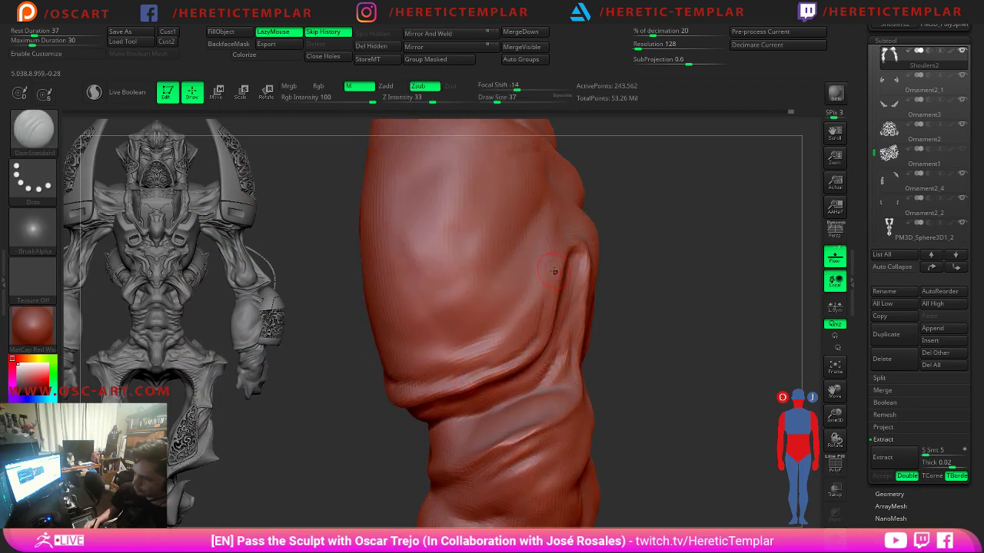
key(shift)
mouse_move(703, 351)
mouse_down()
mouse_move(696, 331)
mouse_move(690, 356)
mouse_move(623, 369)
mouse_move(639, 376)
mouse_move(643, 345)
mouse_move(615, 358)
mouse_up()
mouse_move(394, 416)
mouse_down()
mouse_move(440, 424)
mouse_move(456, 408)
mouse_up()
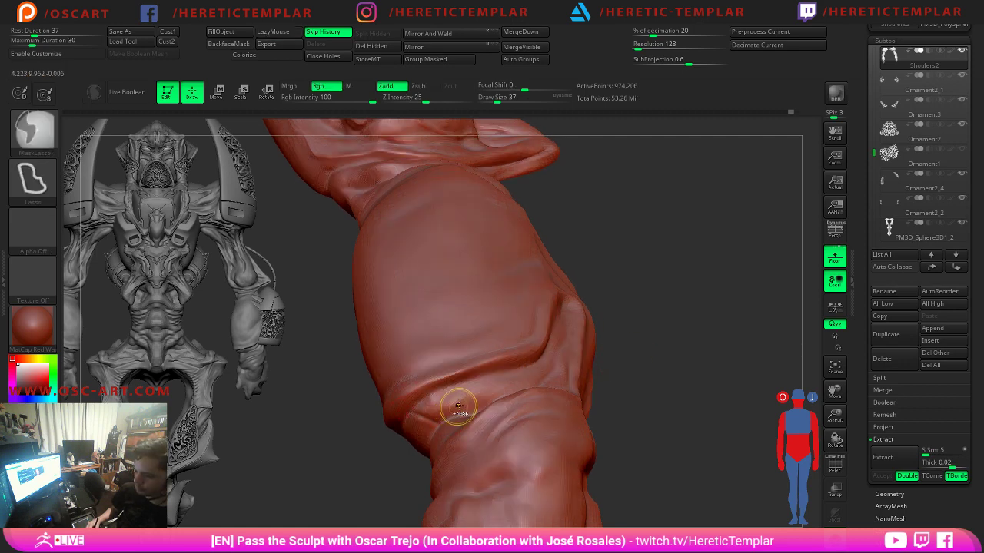
mouse_move(688, 326)
mouse_down()
mouse_move(700, 362)
mouse_move(636, 375)
mouse_move(653, 366)
mouse_move(604, 358)
mouse_move(626, 299)
mouse_move(656, 351)
mouse_up()
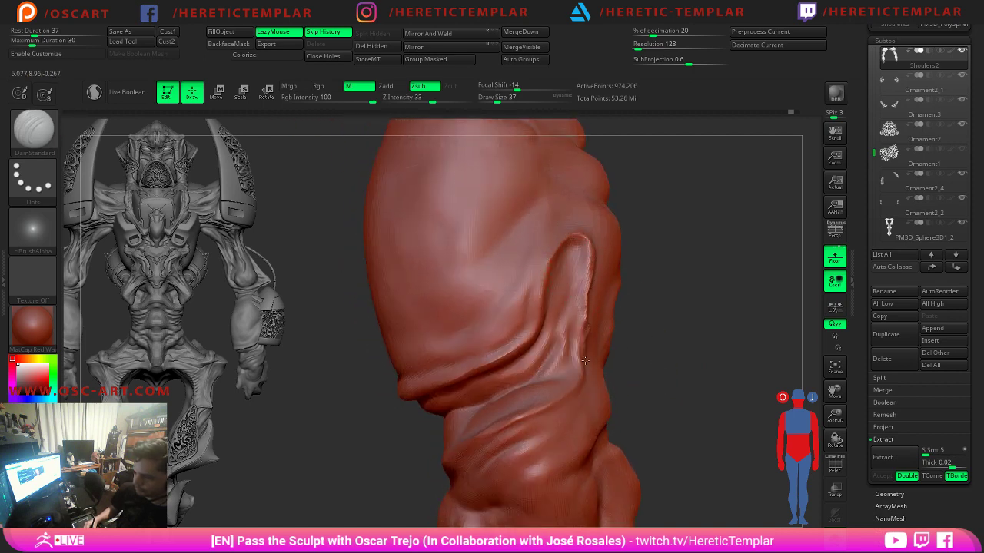
Carve wrinkles into the wrist folds below the forearm overhang with DamStandard at the lower subdivision level.
drag(583, 383, 558, 407)
key(shift+d)
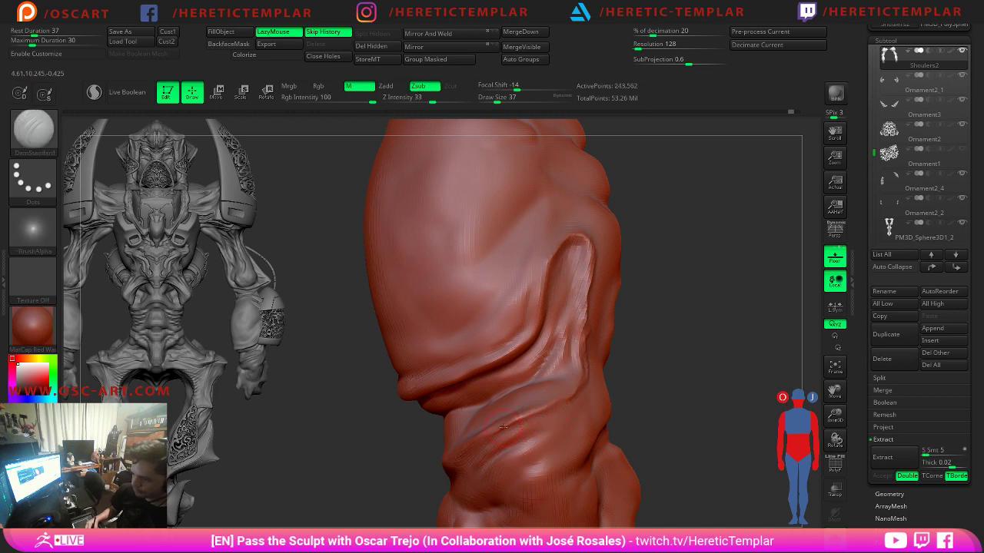
drag(496, 434, 553, 410)
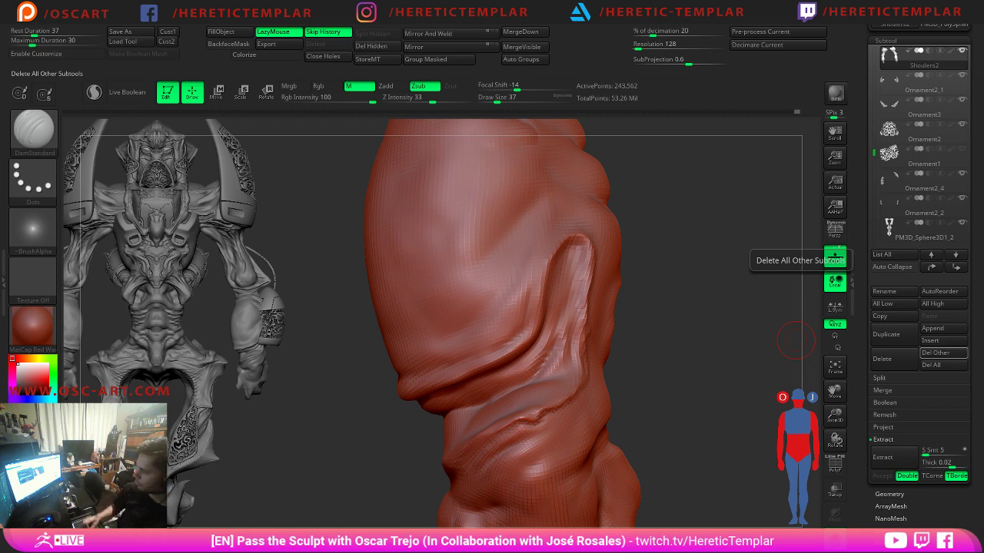
drag(796, 340, 658, 346)
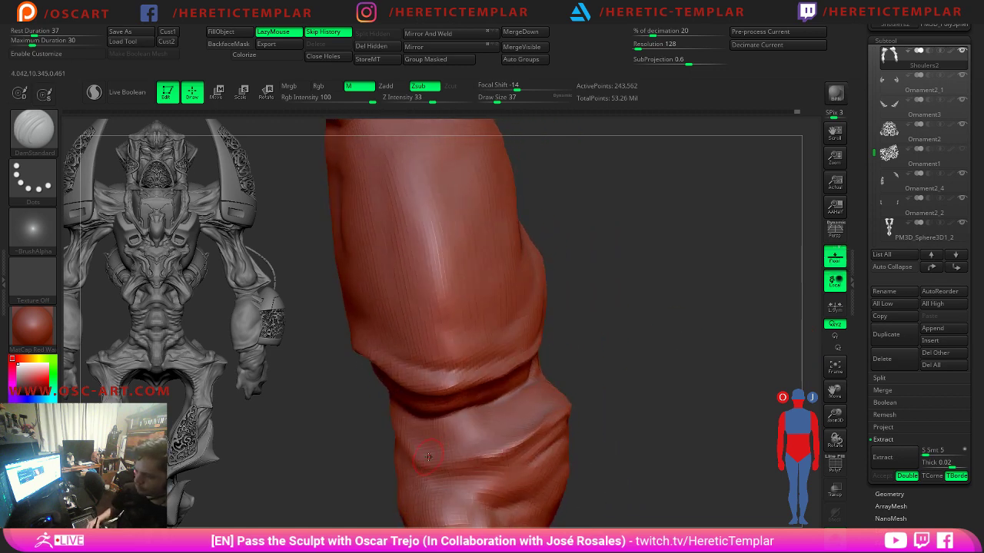
drag(439, 468, 513, 458)
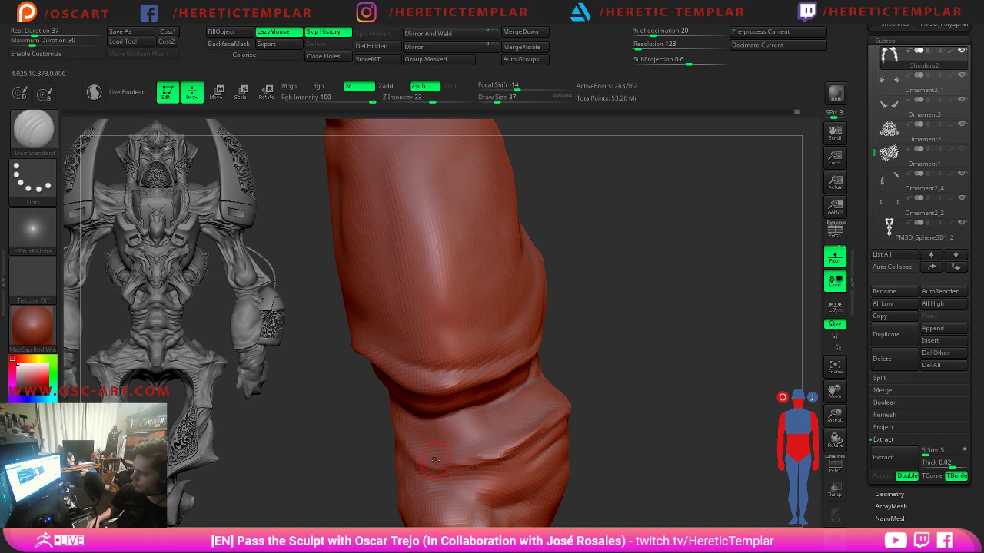
Carve the overhanging forearm fold's edge around the side and front, and check the arm against the whole character.
mouse_move(628, 381)
mouse_down()
mouse_move(654, 374)
mouse_move(582, 407)
mouse_up()
drag(485, 399, 543, 378)
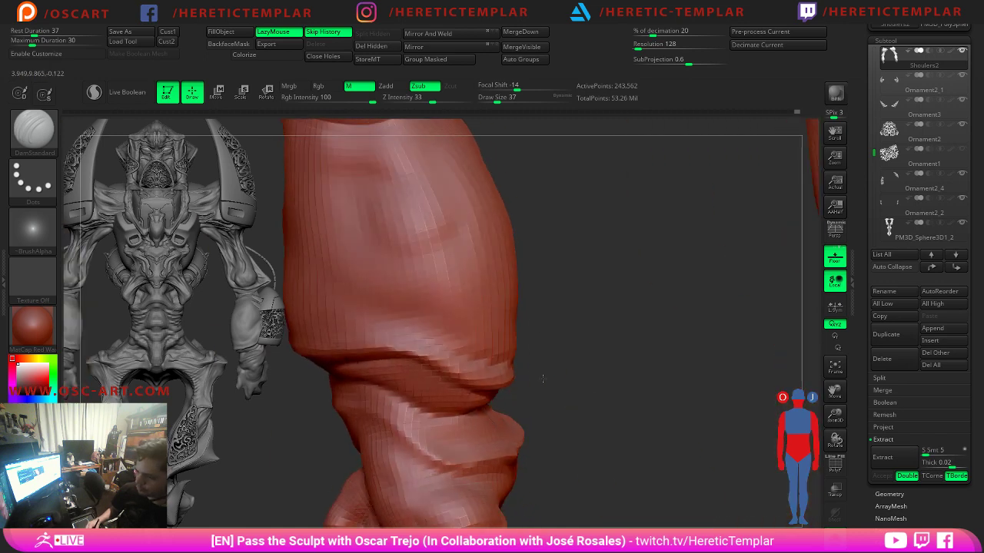
drag(323, 352, 464, 350)
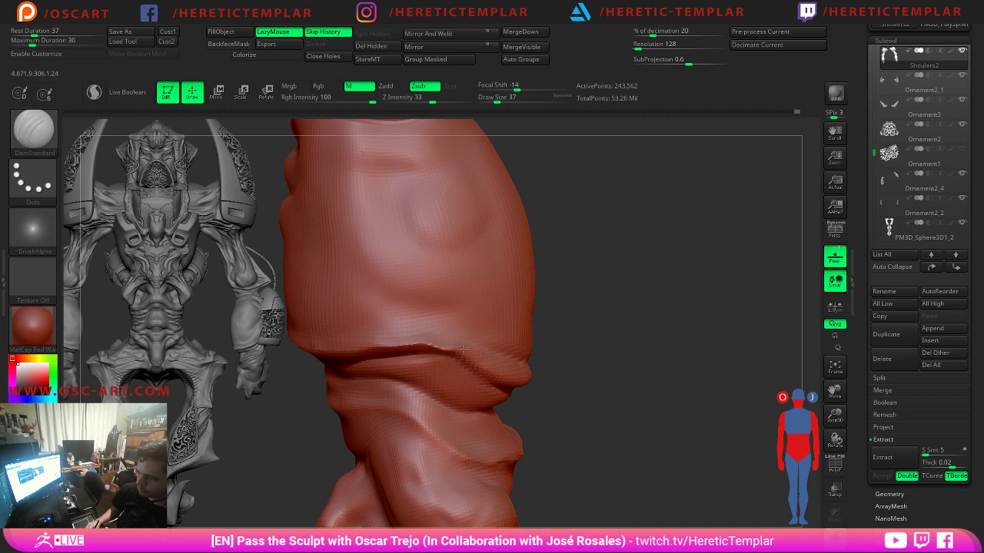
drag(607, 356, 542, 356)
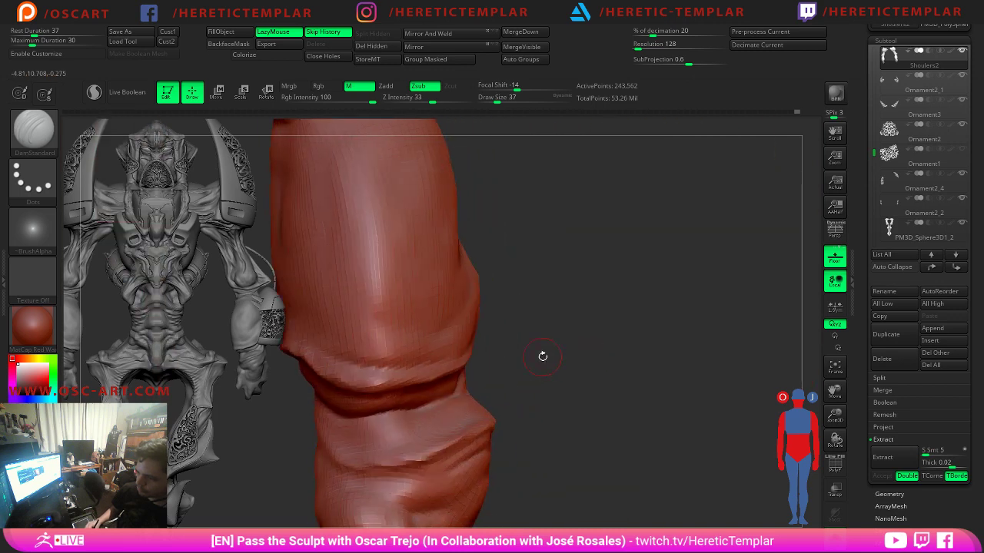
drag(326, 379, 403, 377)
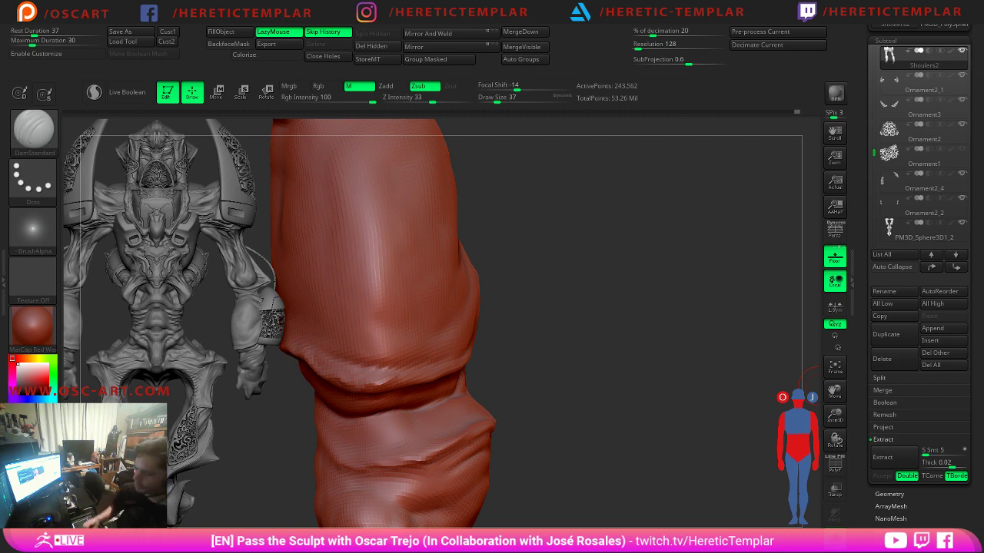
drag(581, 330, 589, 330)
drag(572, 324, 551, 325)
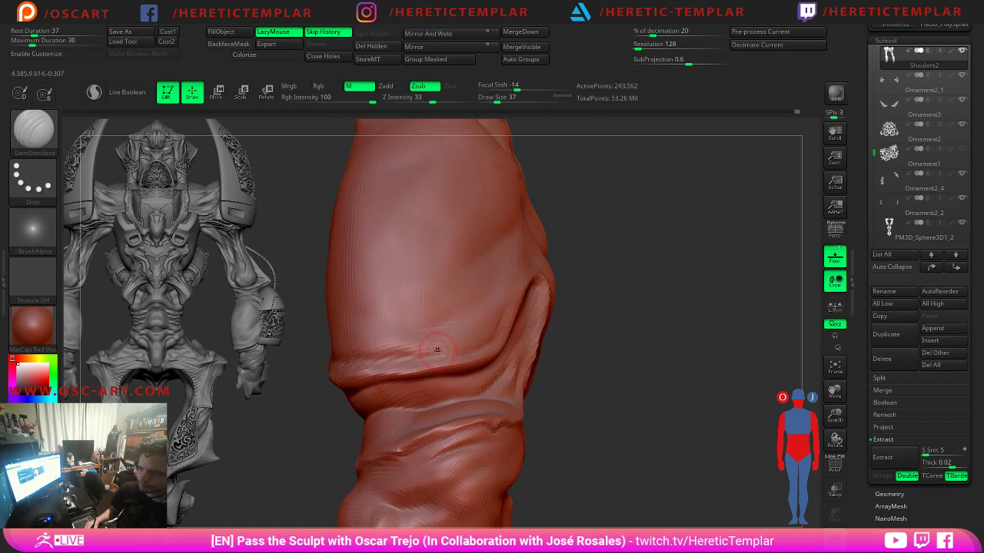
key(shift)
mouse_move(624, 320)
mouse_down()
mouse_move(655, 312)
mouse_move(600, 266)
mouse_move(680, 407)
mouse_up()
click(761, 470)
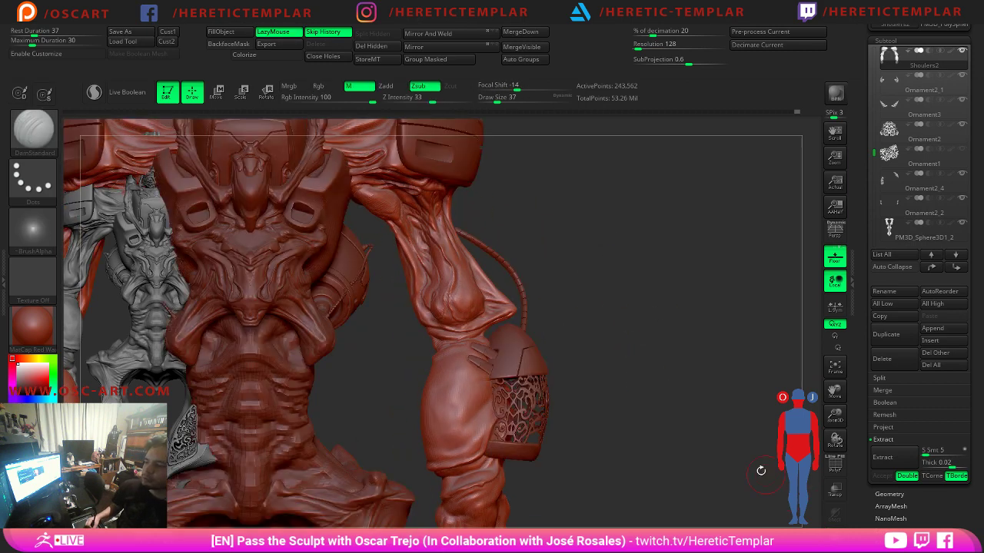
alt+drag(645, 364, 679, 439)
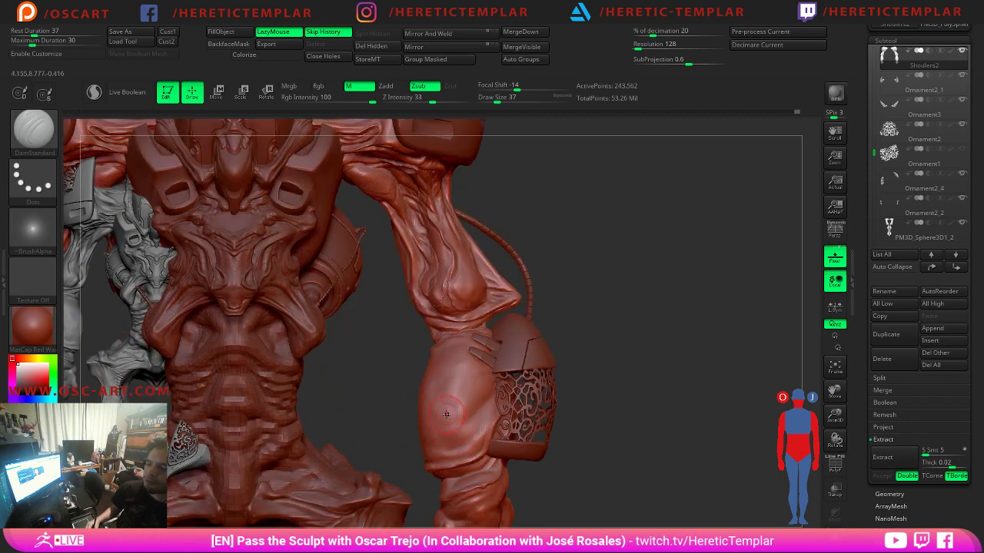
Examine the refined arm and shoulder armour from the front and back, and compare the proportions of the whole character.
mouse_move(605, 343)
mouse_down()
mouse_move(588, 287)
mouse_move(626, 256)
mouse_move(666, 462)
mouse_up()
alt+drag(620, 192, 631, 369)
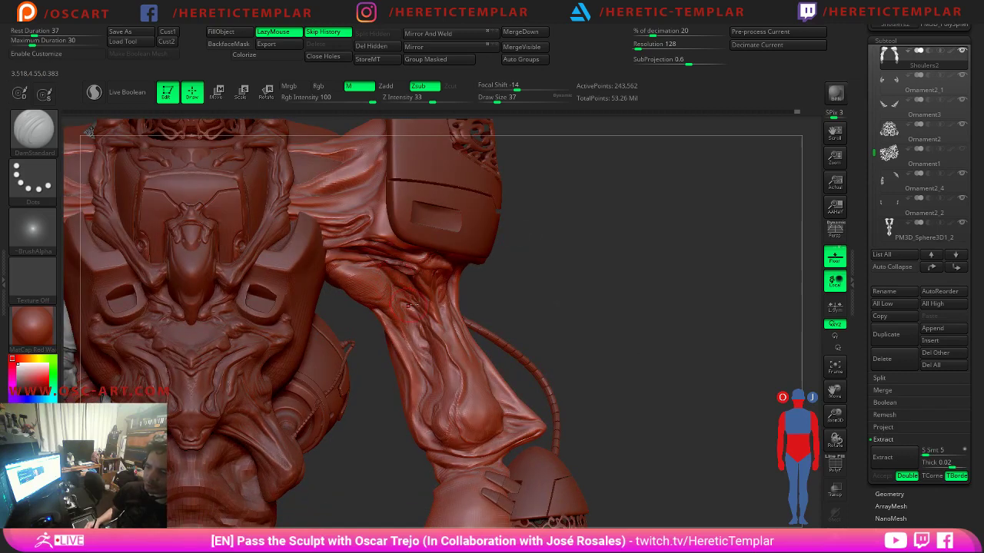
alt+drag(645, 362, 611, 411)
alt+click(446, 364)
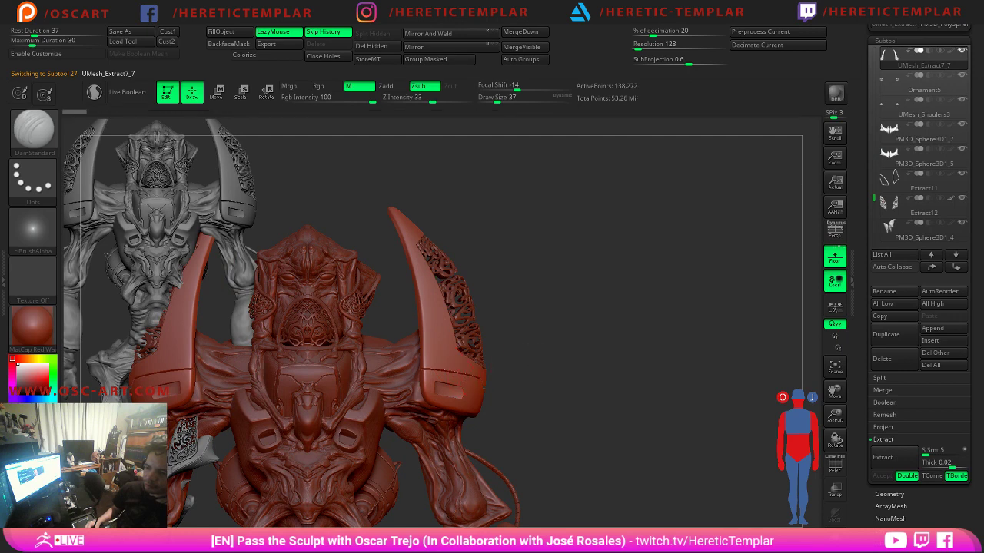
mouse_move(653, 342)
mouse_down()
mouse_move(472, 360)
mouse_move(483, 323)
mouse_up()
alt+click(507, 326)
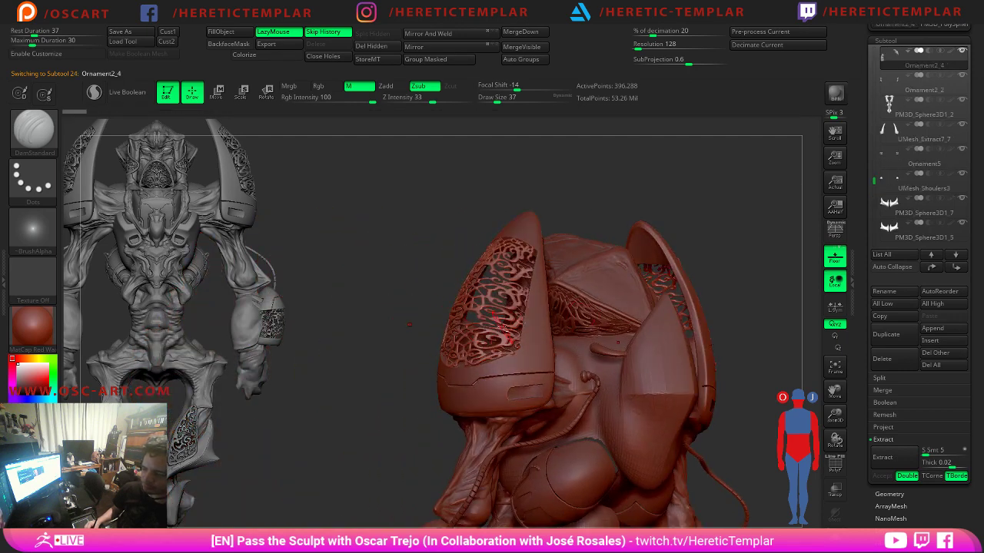
mouse_move(343, 364)
mouse_down()
mouse_move(573, 318)
mouse_move(599, 362)
mouse_move(555, 339)
mouse_move(560, 274)
mouse_move(576, 305)
mouse_up()
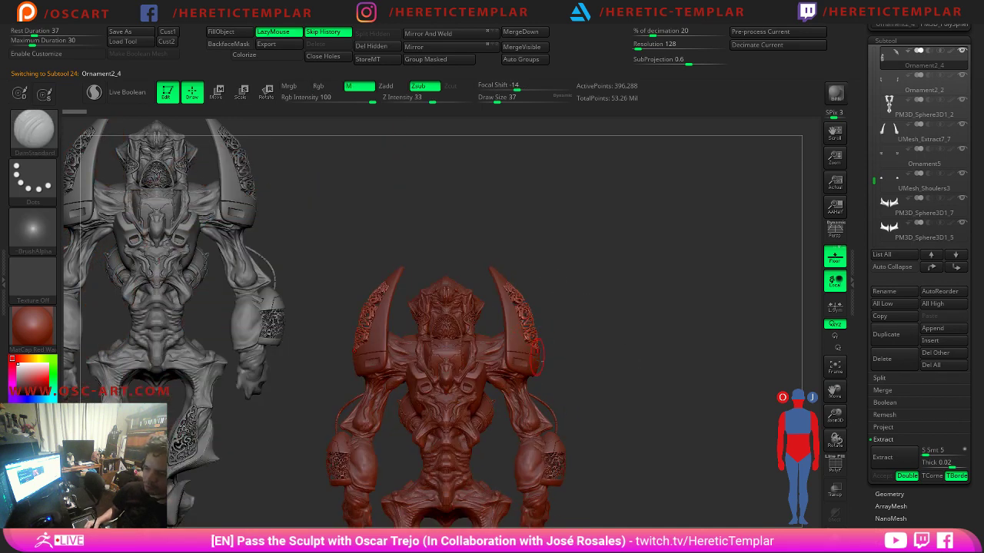
mouse_move(618, 423)
alt+mouse_down()
mouse_move(577, 354)
mouse_move(580, 213)
mouse_move(555, 173)
mouse_move(591, 342)
mouse_move(592, 330)
mouse_move(538, 255)
mouse_move(582, 331)
mouse_move(563, 356)
alt+mouse_up()
key(shift+f)
key(shift+f)
Preview the character in the Chalk material, and restore the MatCap Red Wax material.
click(33, 128)
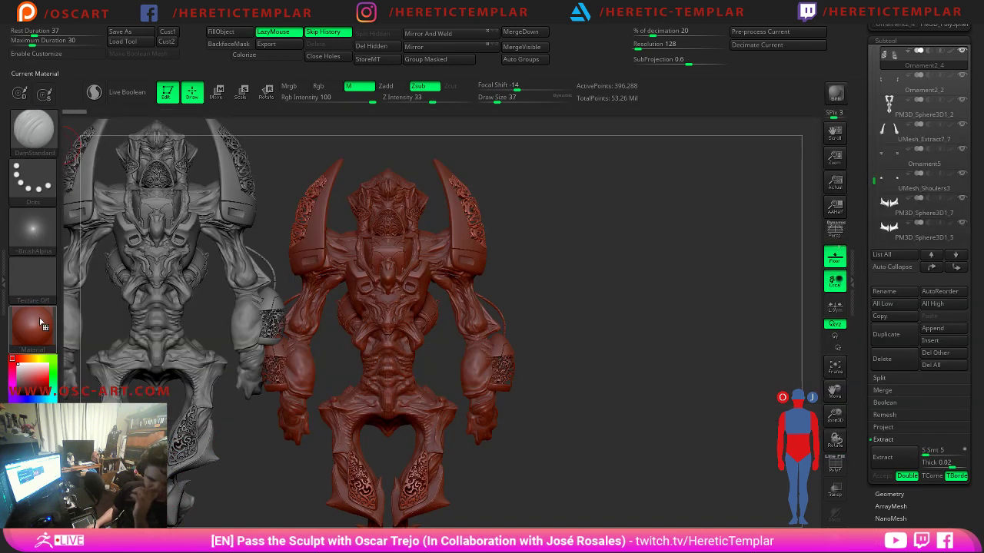
click(42, 325)
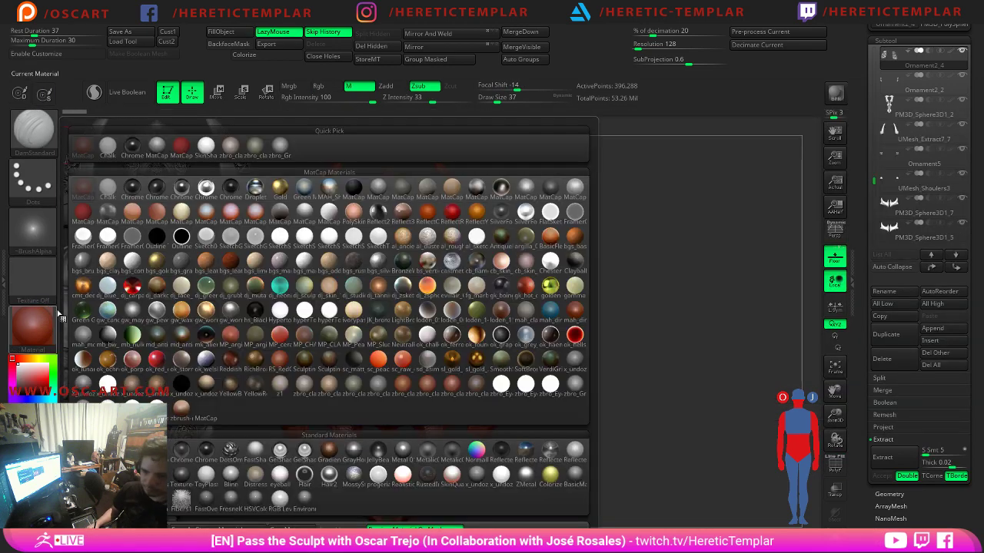
click(106, 150)
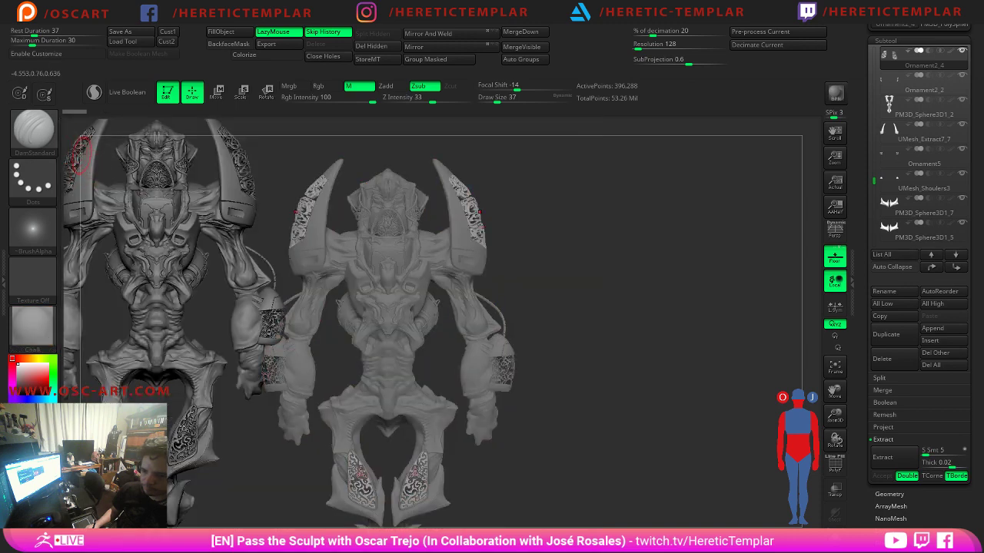
click(33, 230)
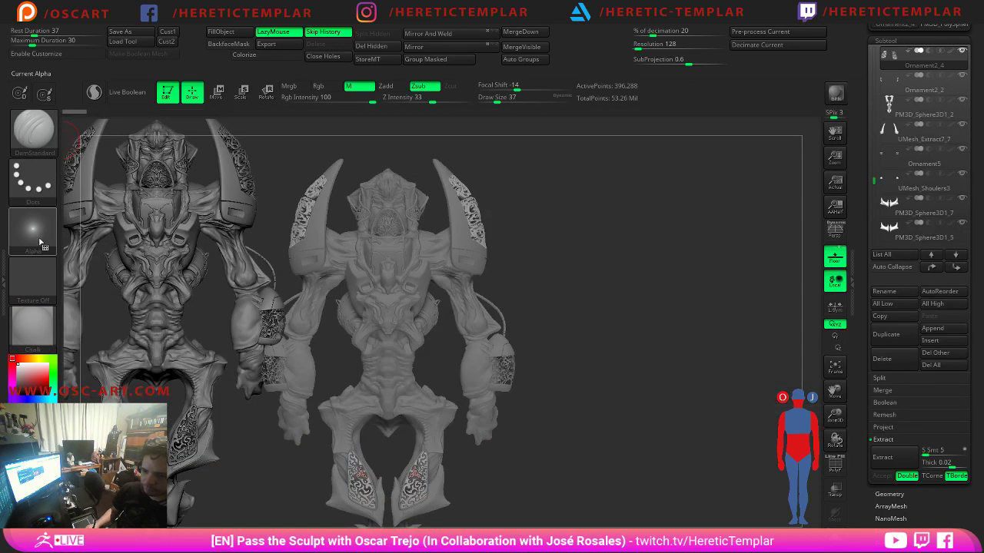
click(33, 127)
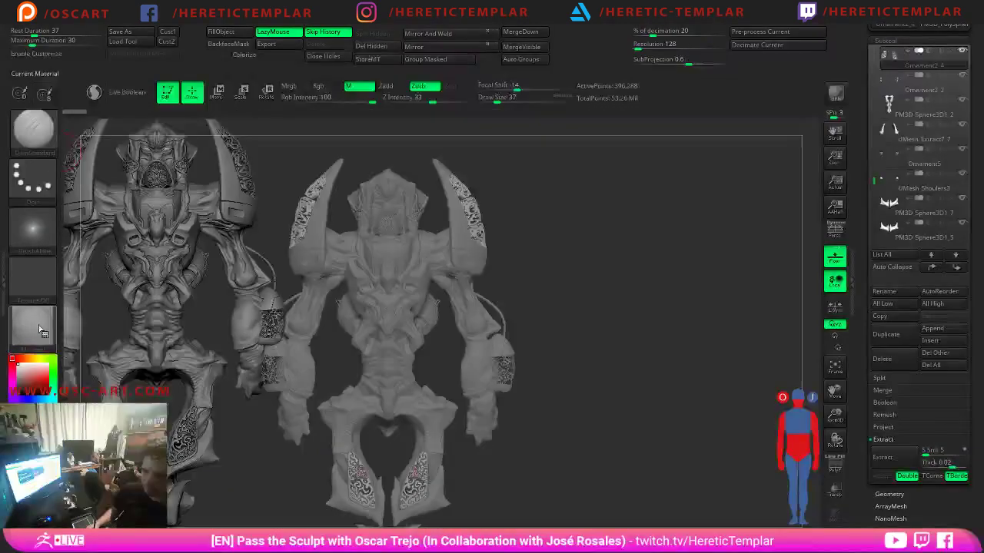
click(42, 330)
click(83, 149)
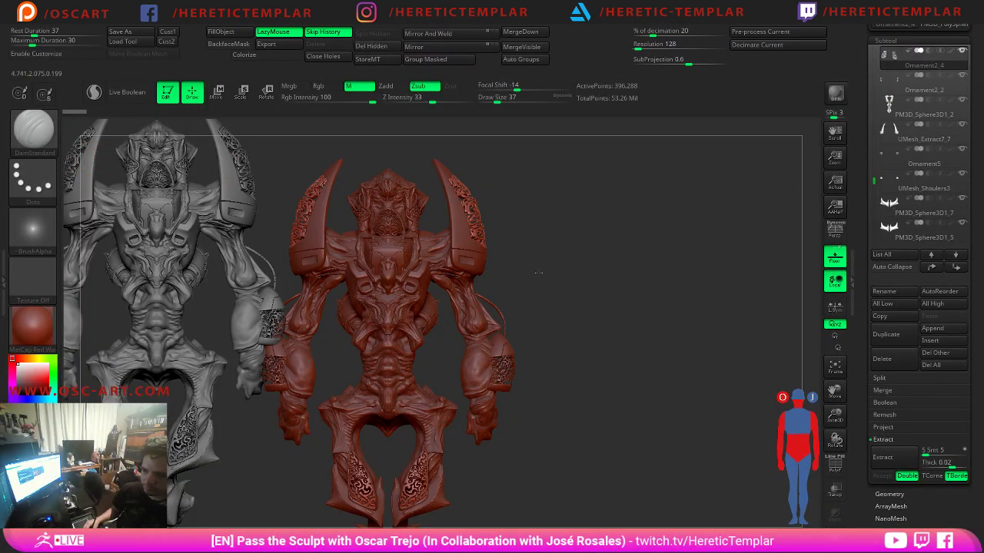
Isolate the arm subtool Shoulers2 in Solo mode and raise it one subdivision level for work on the hand.
alt+drag(539, 272, 612, 188)
alt+drag(602, 350, 614, 282)
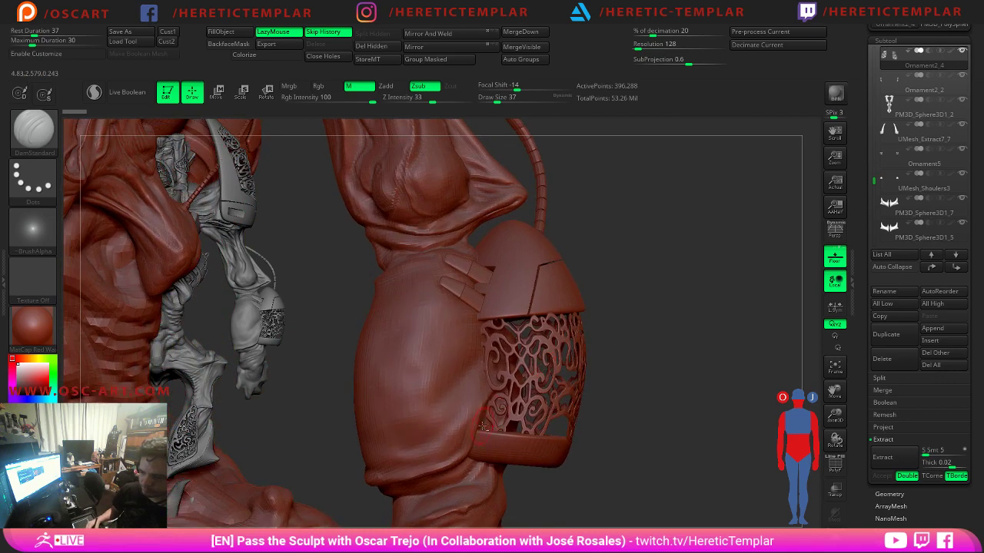
alt+click(449, 443)
click(834, 534)
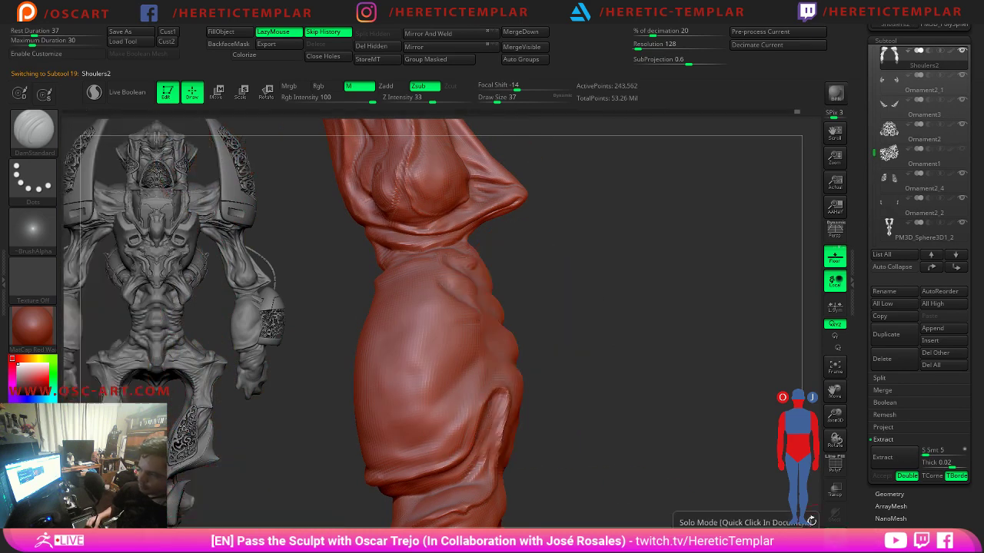
drag(623, 340, 680, 162)
key(d)
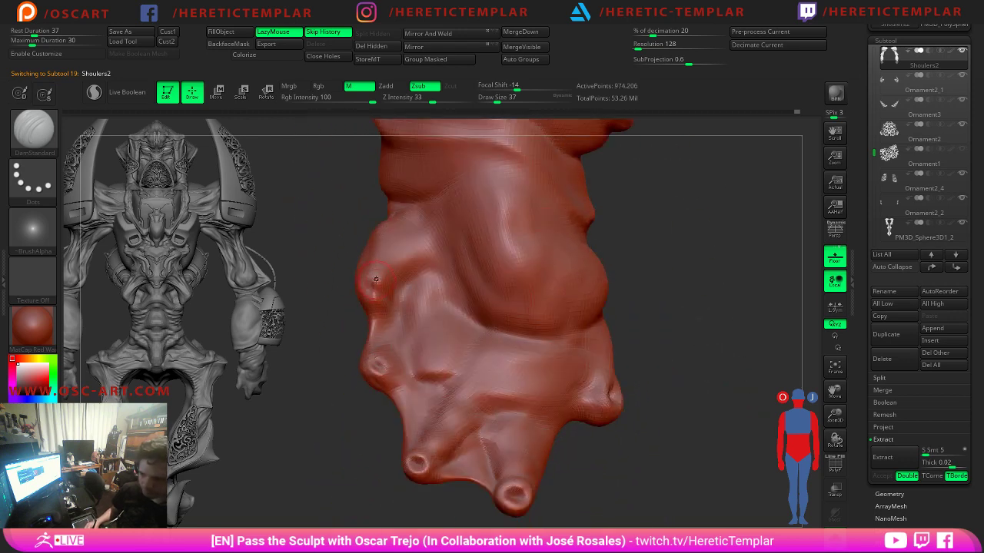
Build up volume around the two outer fingertips with the Clay brush at draw size 29, and smooth the transitions.
key(b)
key(c)
key(l)
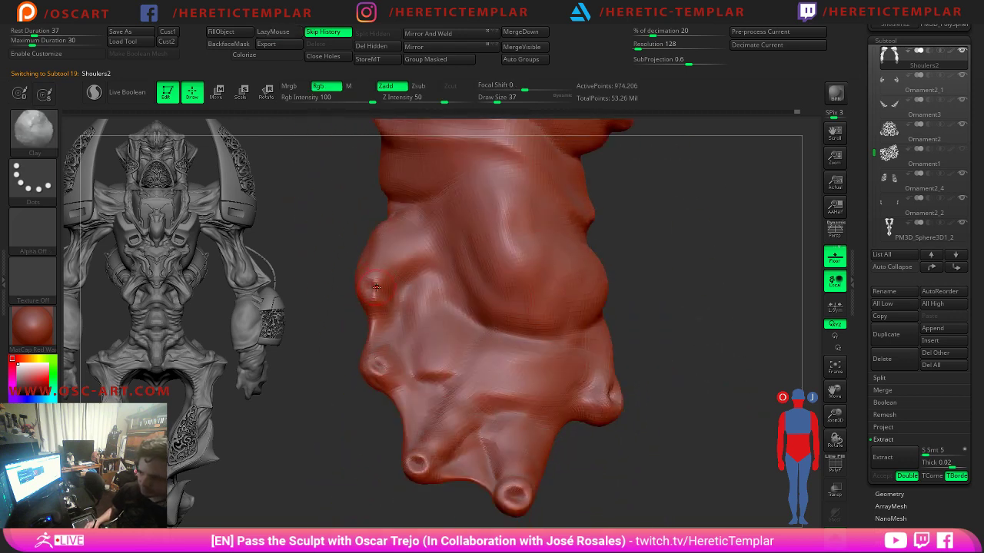
key(s)
drag(377, 283, 374, 283)
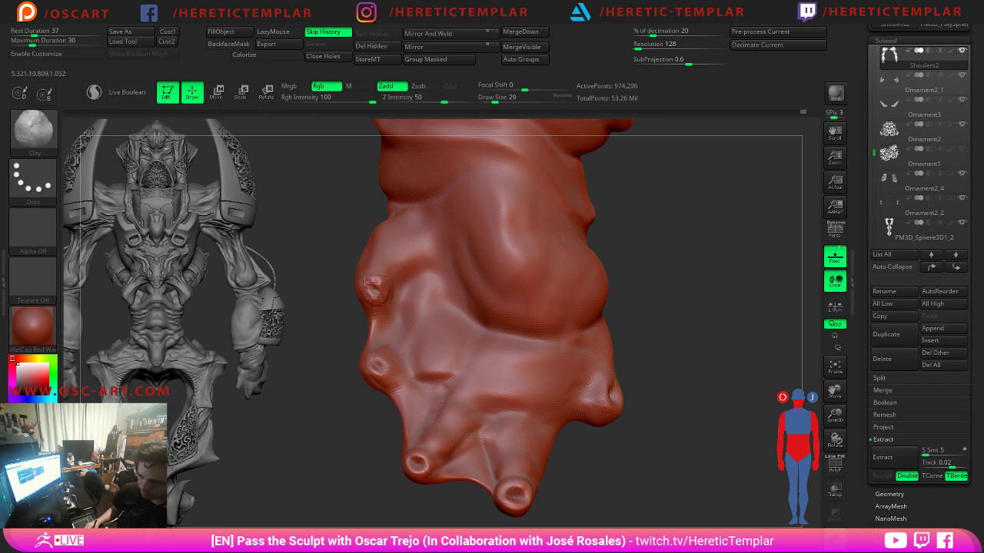
key(shift)
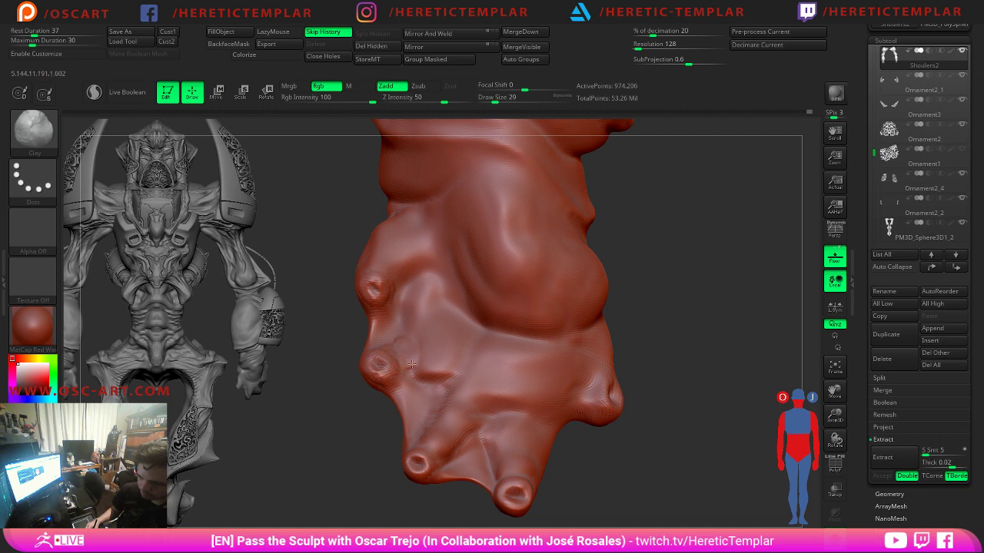
key(bracketright)
key(shift)
shift+drag(396, 350, 396, 375)
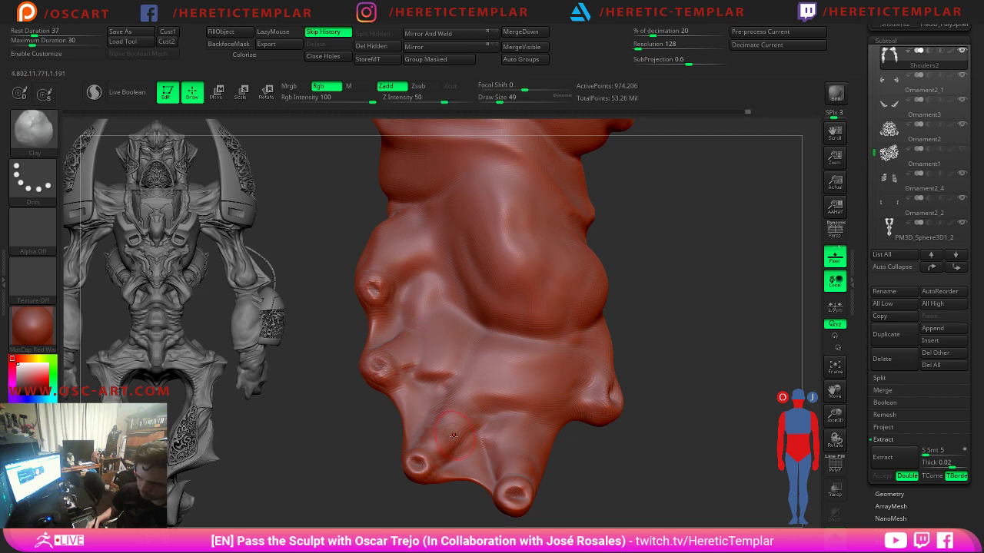
Thicken the two longest fingers toward their tips with the Clay brush, using draw sizes from 31 to 74.
key(s)
drag(438, 471, 435, 472)
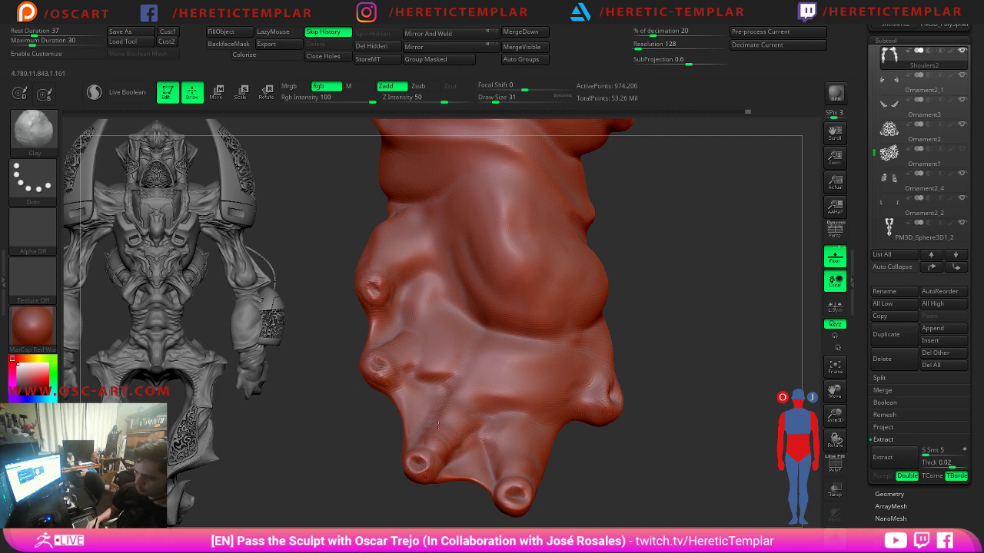
key(s)
mouse_move(445, 429)
mouse_down()
mouse_move(456, 406)
mouse_move(514, 432)
mouse_up()
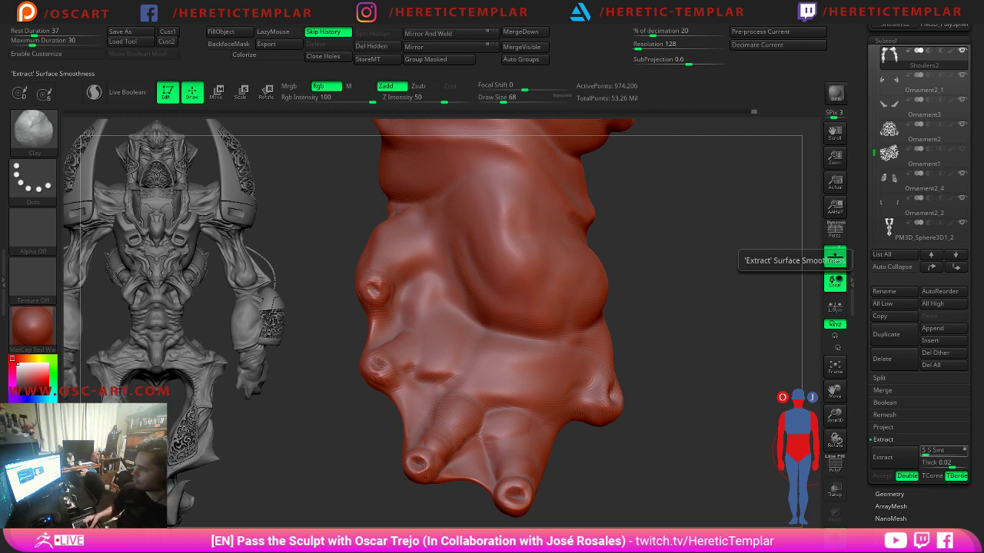
key(s)
drag(520, 441, 530, 441)
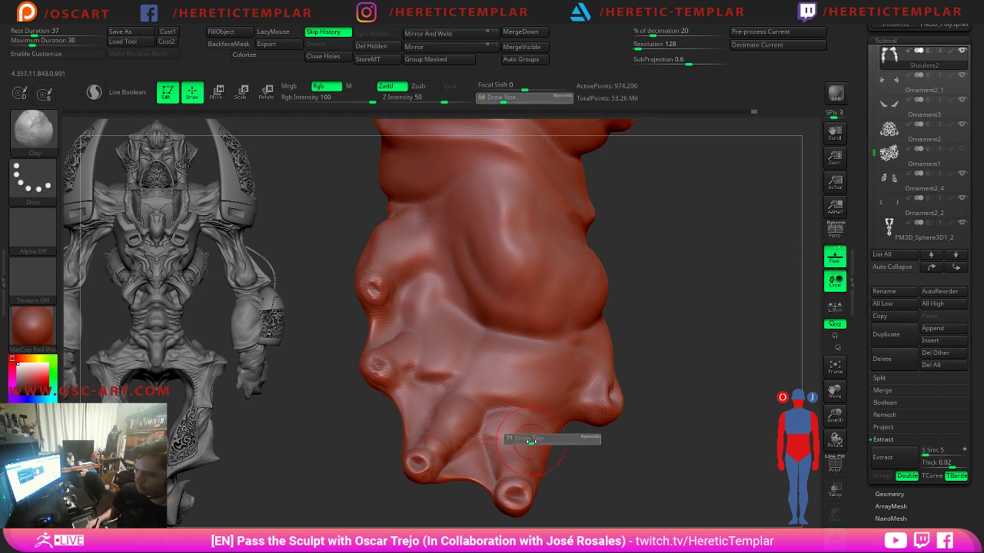
drag(615, 455, 541, 452)
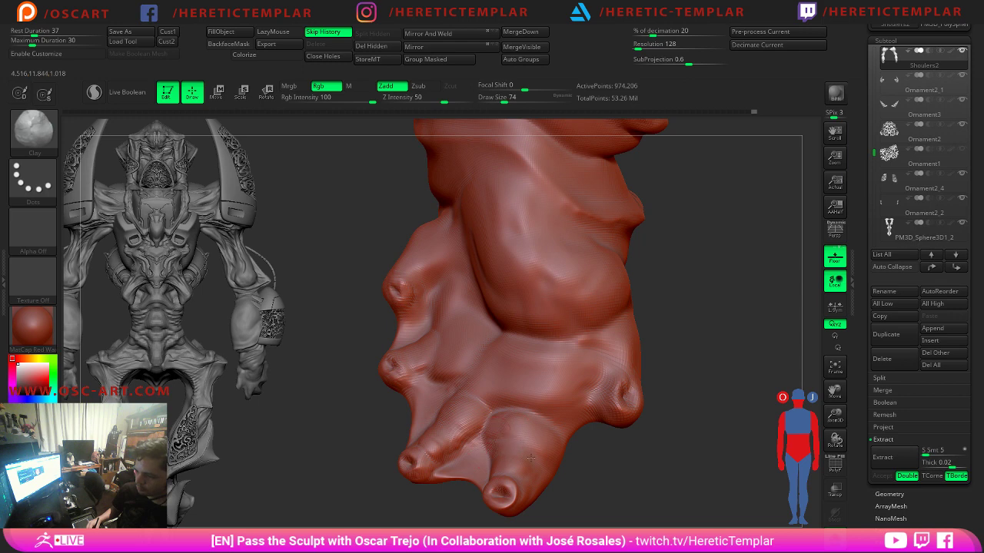
right_drag(549, 502, 532, 405)
drag(663, 383, 648, 398)
Build up the thumb stump around its tip with the Clay brush at draw sizes 29 and 35.
key(s)
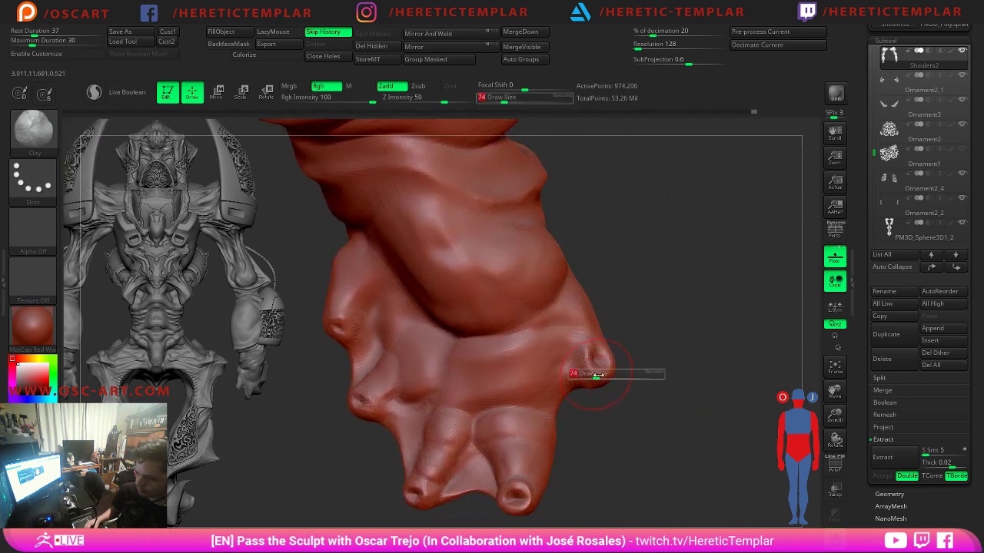
drag(596, 375, 588, 349)
key(s)
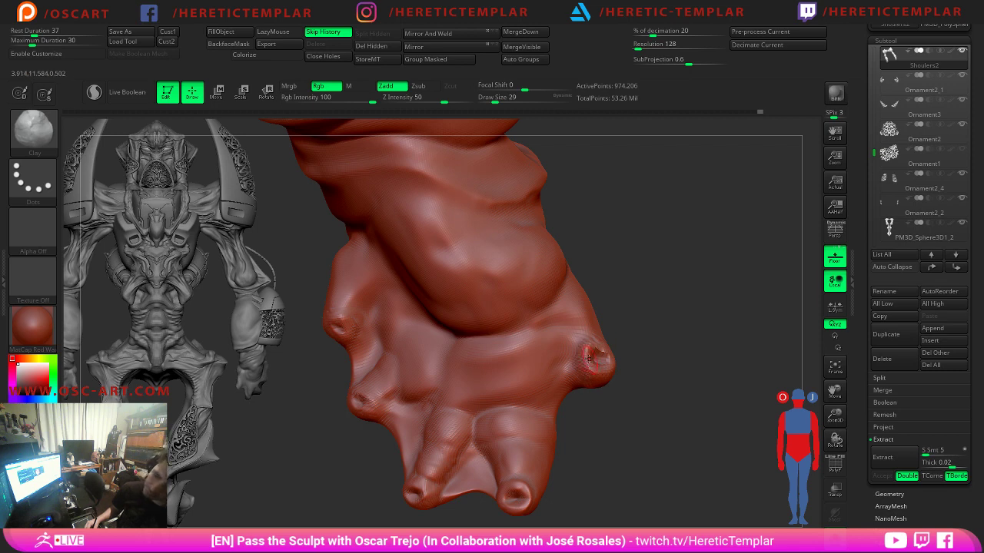
key(s)
drag(567, 370, 558, 362)
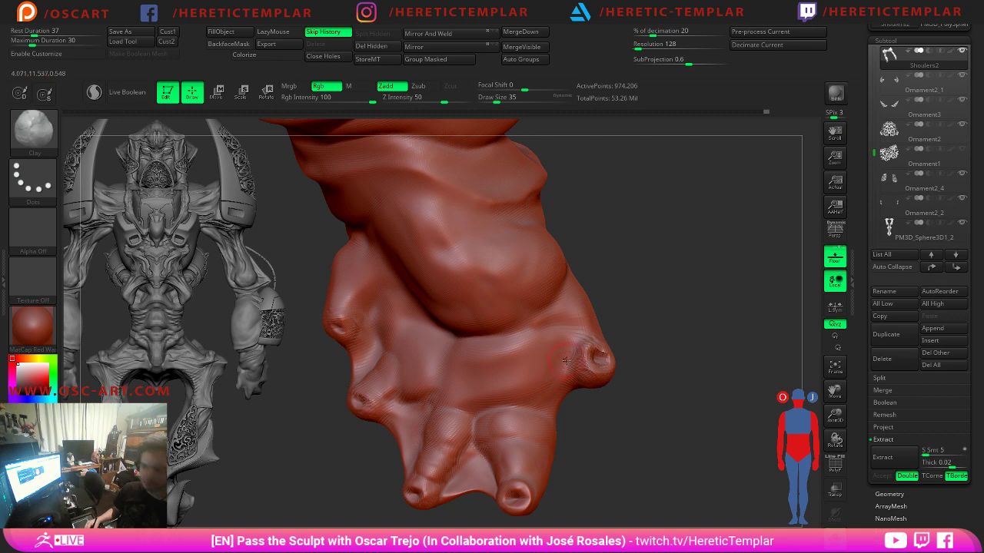
Try to carve creases around the thumb stump and below it with DamStandard at draw size 62.
key(s)
drag(567, 351, 573, 350)
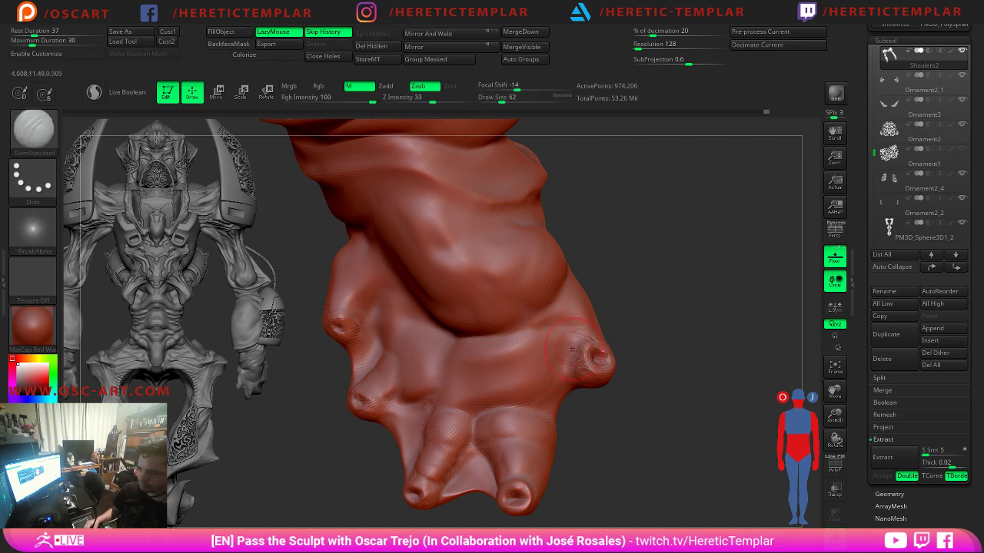
key(ctrl+z)
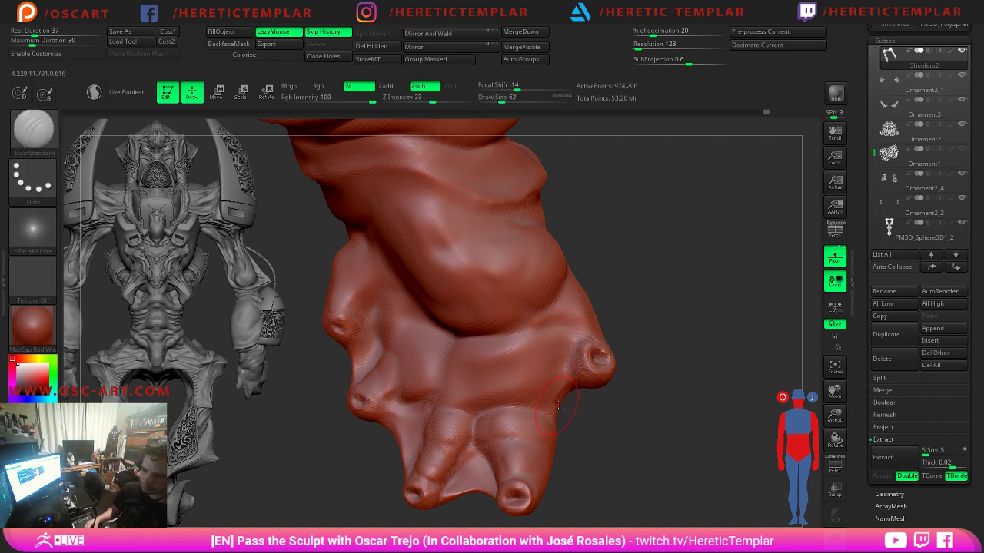
drag(558, 405, 552, 425)
key(ctrl+z)
Carve a crease from below the thumb stump down the adjoining finger with DamStandard at draw size 44, and soften it.
key(s)
mouse_move(575, 390)
mouse_down()
mouse_move(554, 429)
mouse_move(538, 401)
mouse_move(476, 382)
mouse_up()
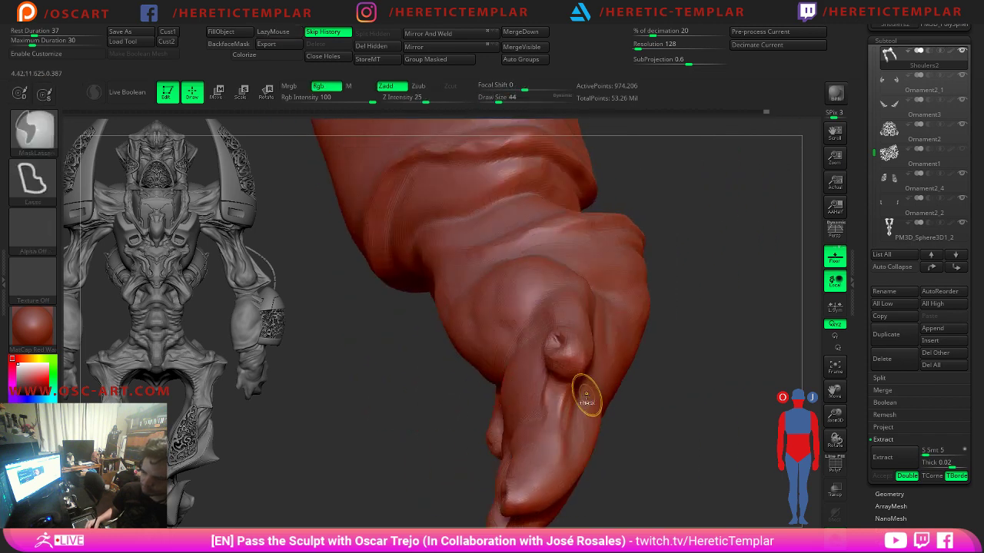
key(ctrl+z)
right_drag(402, 399, 675, 371)
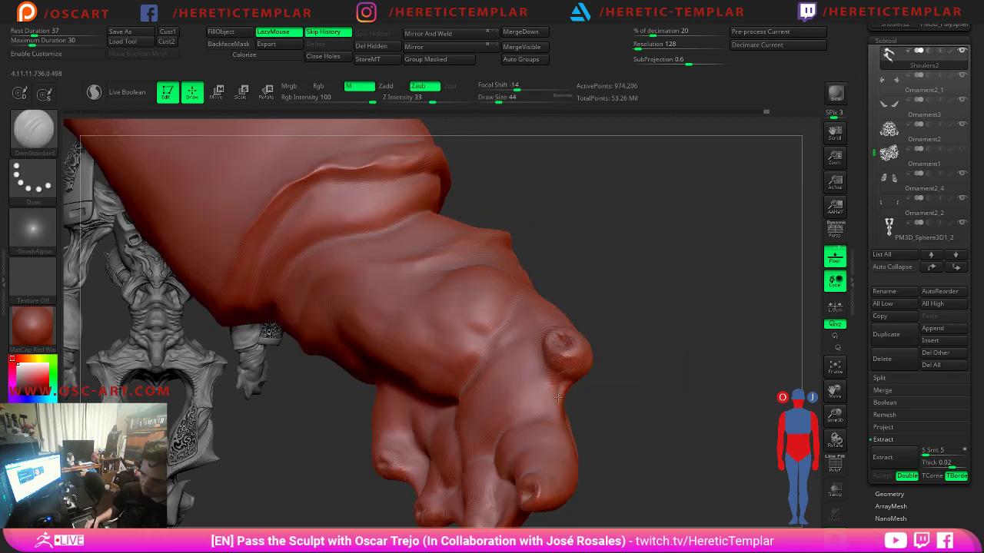
drag(588, 421, 646, 401)
shift+drag(552, 407, 555, 393)
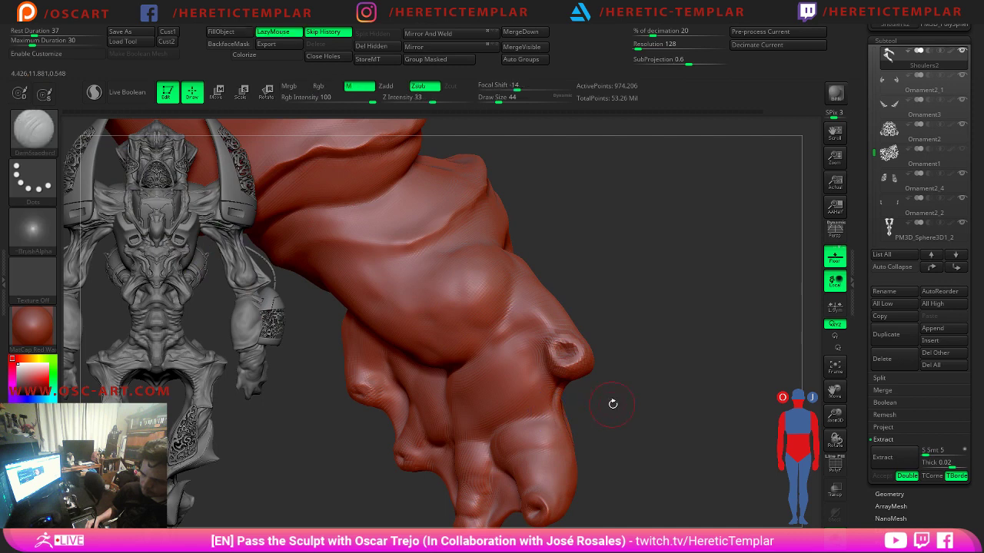
drag(613, 404, 560, 396)
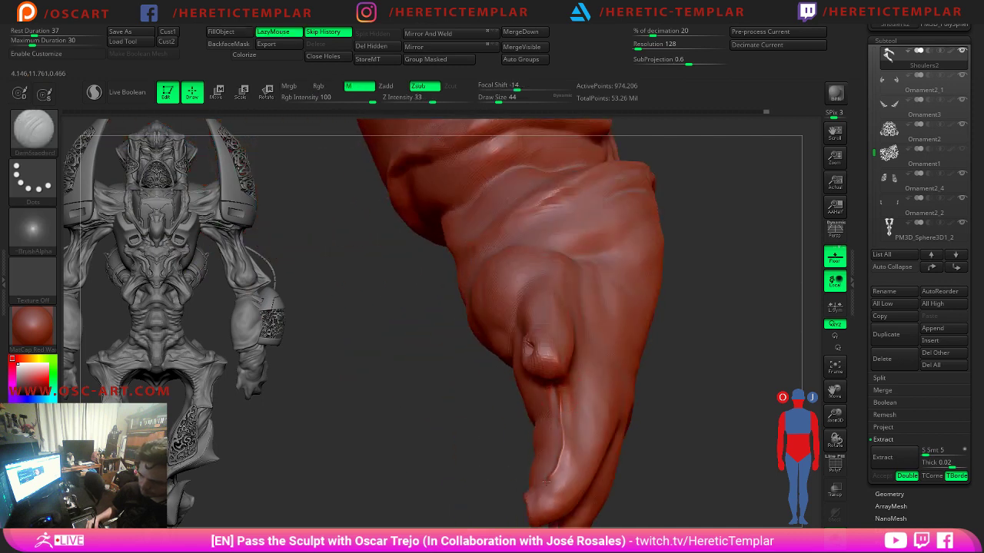
mouse_move(470, 484)
mouse_down()
mouse_move(567, 491)
mouse_move(458, 480)
mouse_up()
Drop to the lower subdivision level and recarve the crease between the thumb stump and fingertip with DamStandard.
key(shift+d)
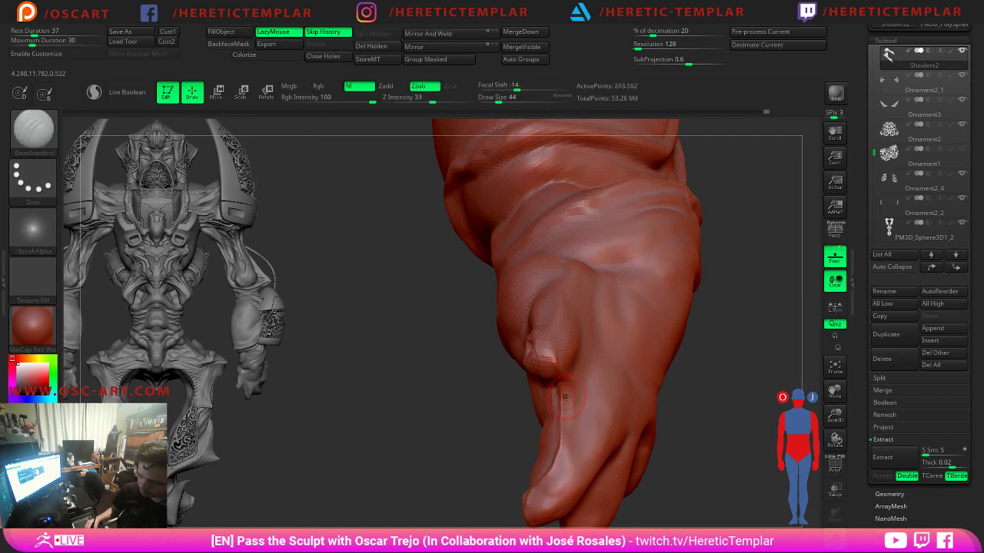
drag(559, 465, 542, 492)
drag(572, 400, 572, 427)
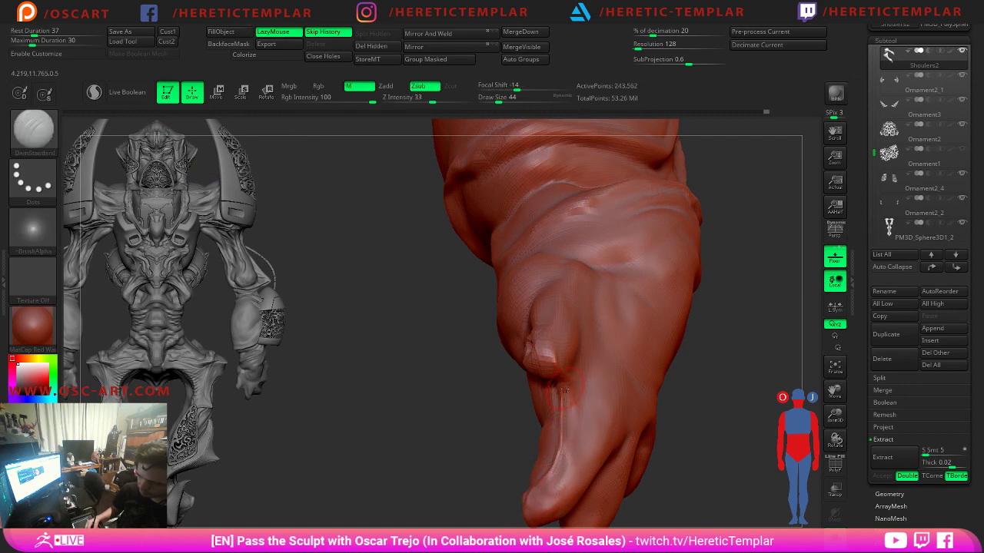
drag(474, 442, 475, 421)
Check the fingertips from below and quick-save the project.
mouse_move(476, 420)
right_down()
mouse_move(523, 415)
mouse_move(392, 400)
mouse_move(697, 433)
mouse_move(661, 340)
mouse_move(607, 309)
right_up()
drag(356, 402, 417, 343)
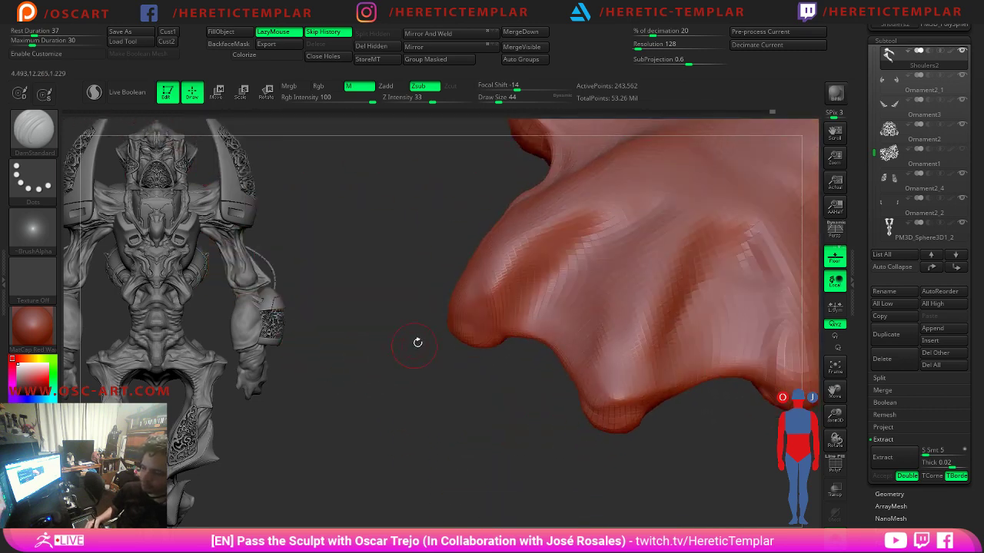
mouse_move(484, 360)
right_down()
mouse_move(441, 292)
mouse_move(433, 313)
mouse_move(450, 345)
right_up()
key(ctrl+s)
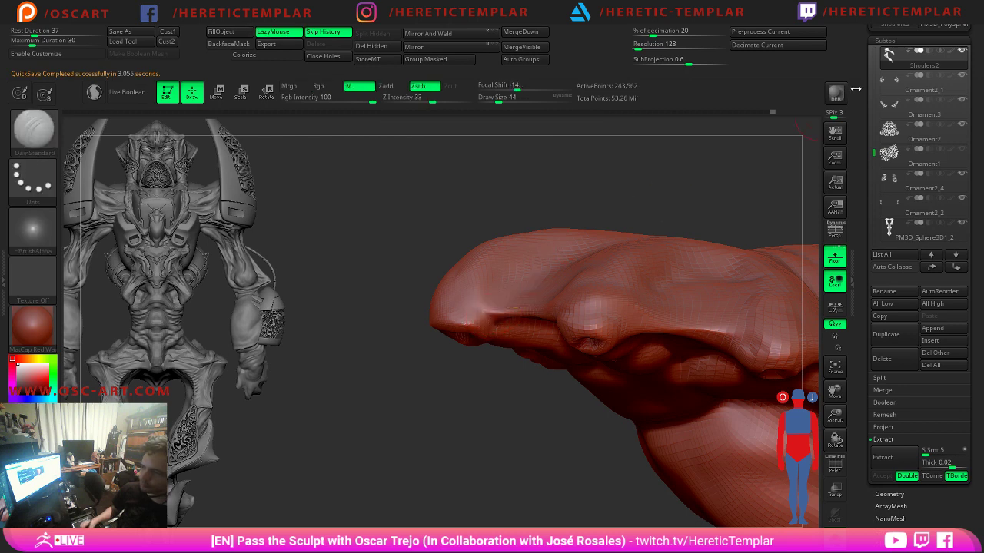
drag(864, 33, 864, 223)
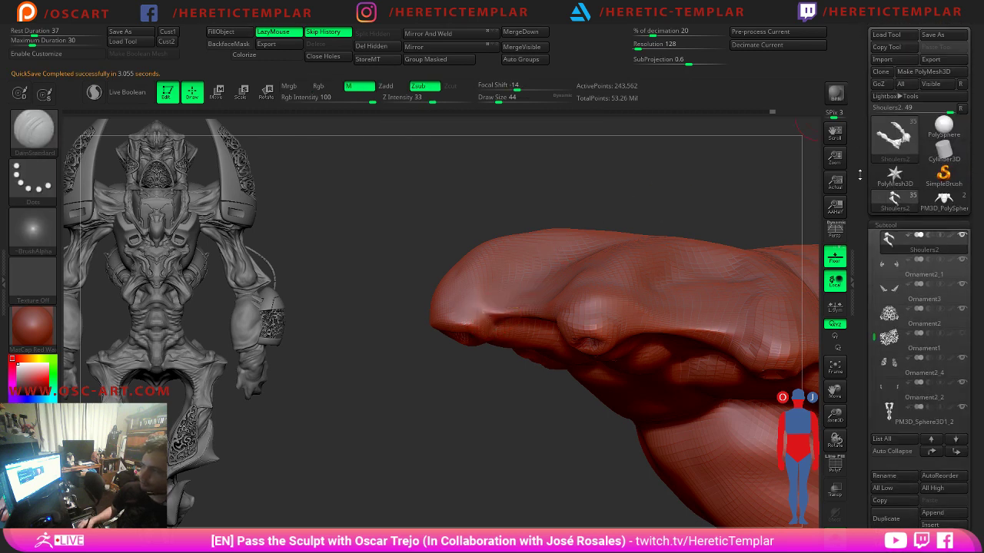
Save the current sculpt to disk.
click(942, 37)
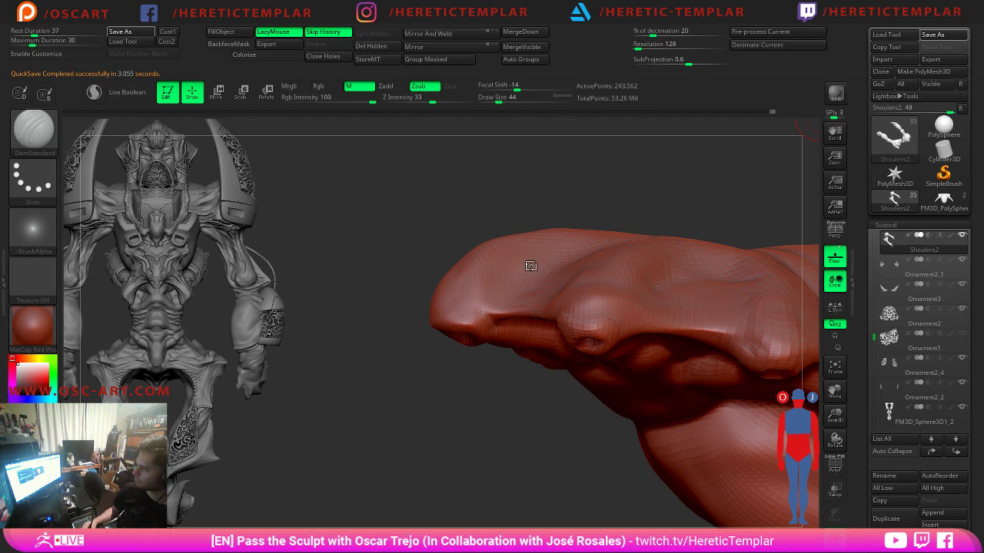
key(ctrl+s)
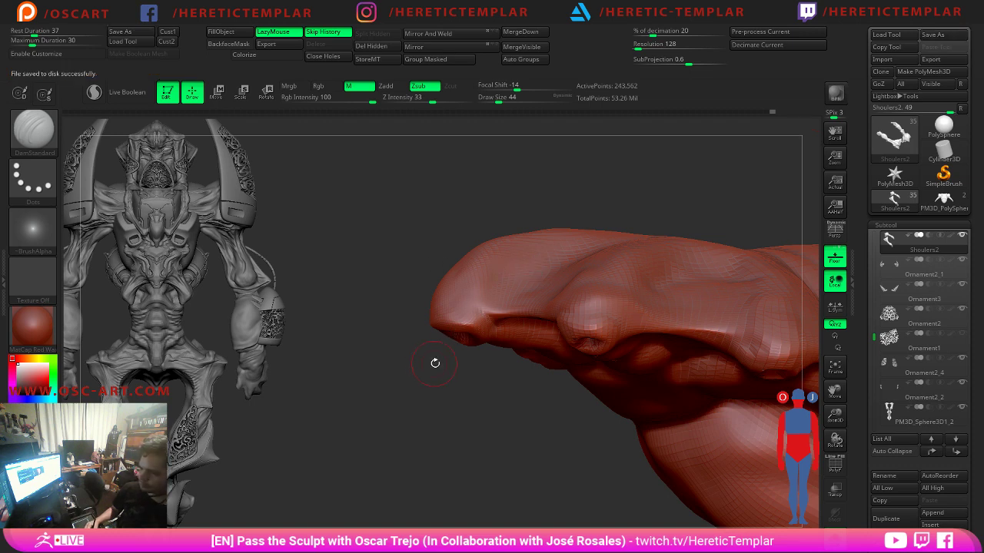
Carve the crease between the undersides of two neighbouring finger stumps with DamStandard at draw size 35.
mouse_move(432, 362)
mouse_down()
mouse_move(469, 329)
mouse_move(493, 322)
mouse_up()
key(s)
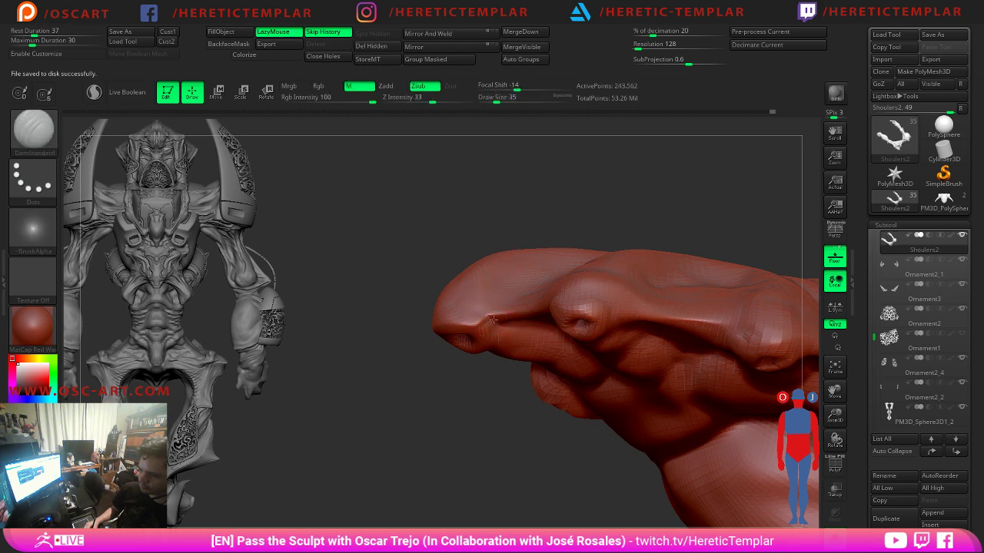
drag(411, 349, 477, 341)
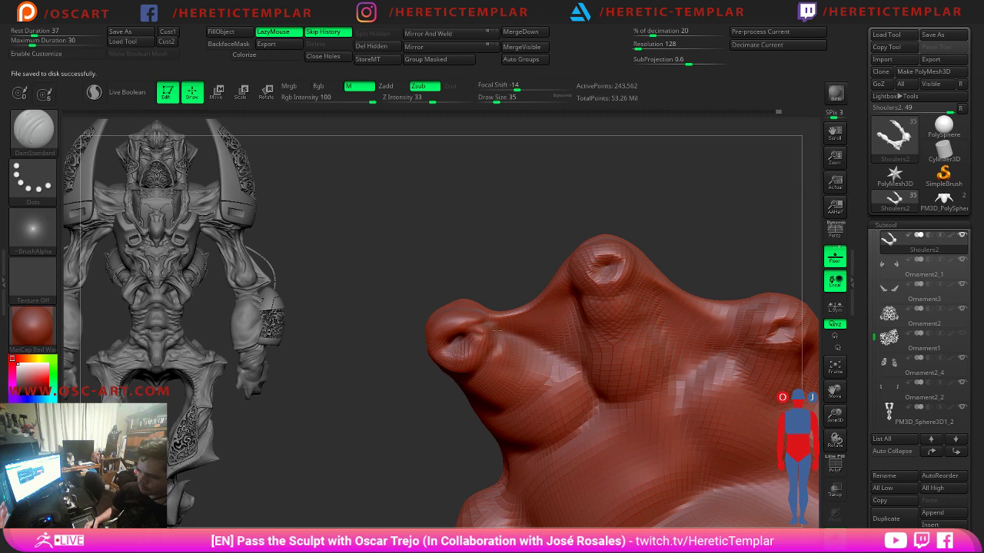
drag(539, 357, 545, 382)
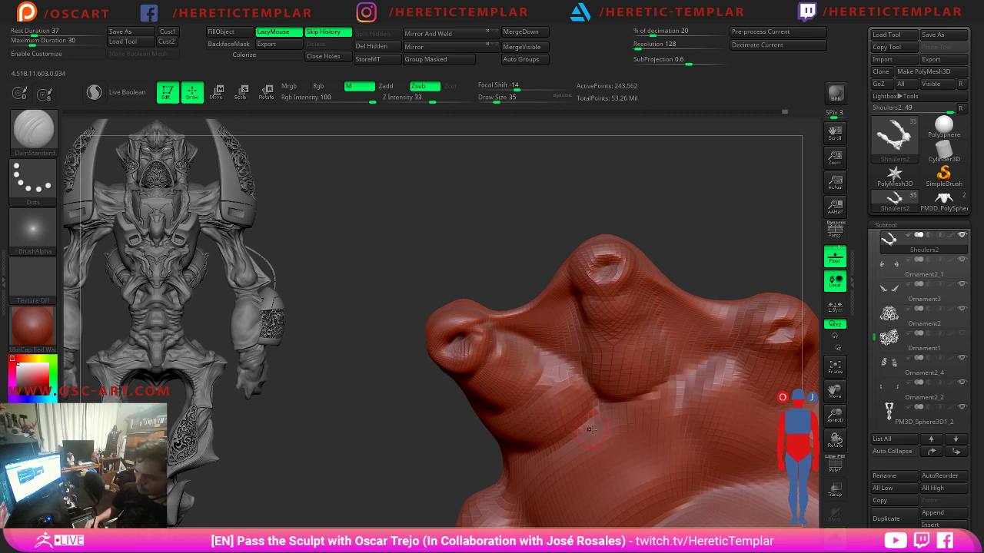
Return to the higher subdivision level and build up the palm below the finger bases with Clay, enlarging the brush to draw size 94.
key(s)
key(d)
key(b)
key(c)
key(l)
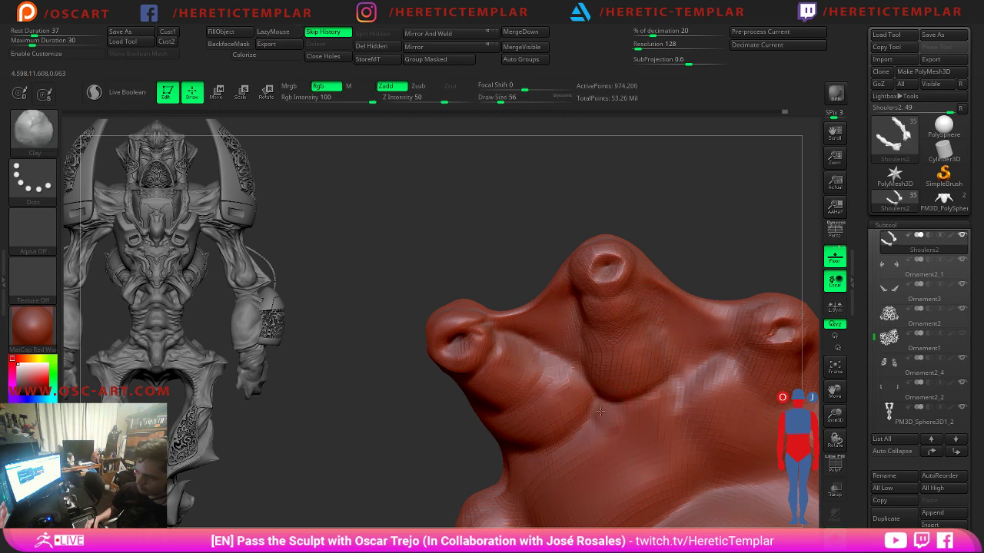
drag(601, 411, 573, 449)
mouse_move(607, 418)
mouse_down()
mouse_move(641, 417)
mouse_move(626, 427)
mouse_move(584, 422)
mouse_move(555, 444)
mouse_move(601, 424)
mouse_move(633, 436)
mouse_up()
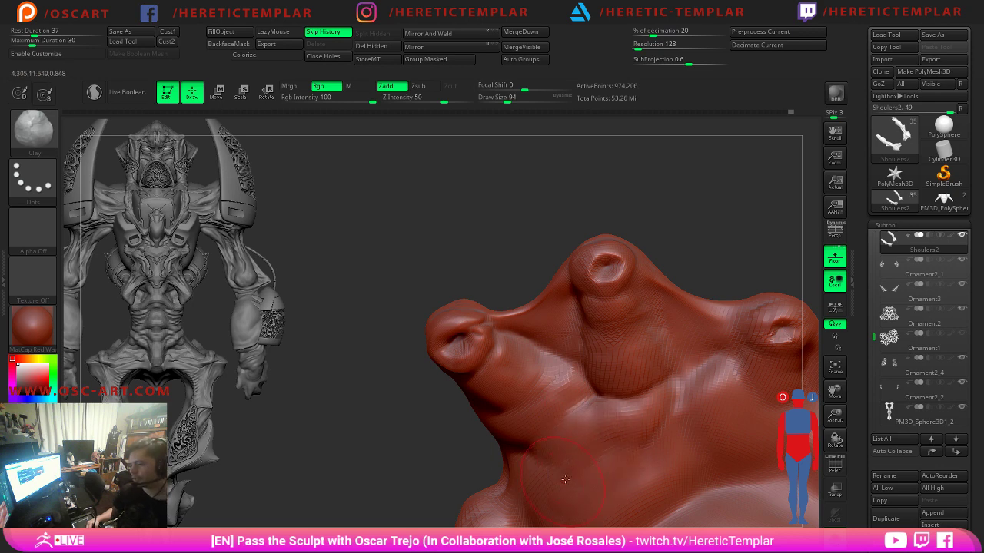
drag(587, 468, 538, 502)
Fill out the palm between the finger bases and the lower stump with Clay up to draw size 112, and smooth the new volume.
drag(349, 435, 537, 302)
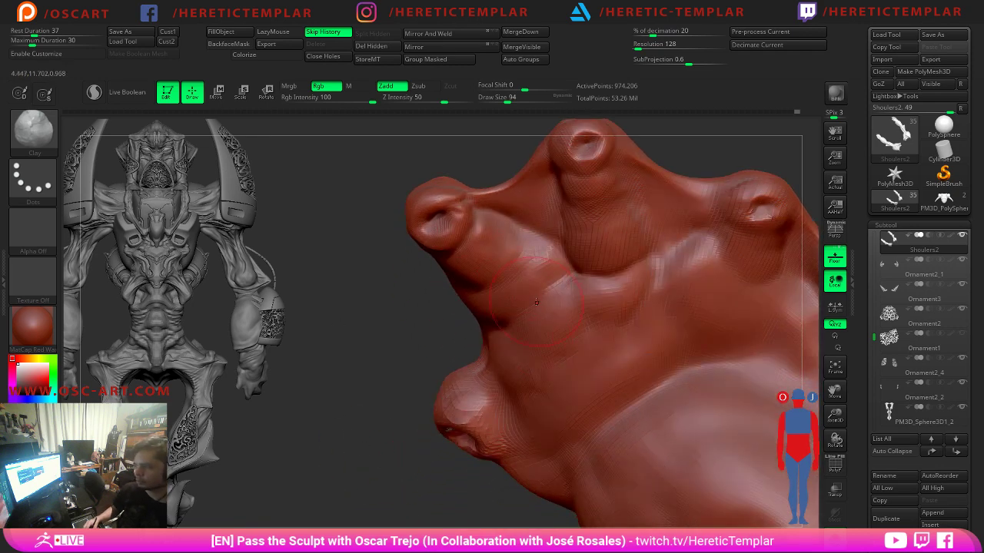
drag(574, 356, 539, 388)
mouse_move(577, 324)
mouse_down()
mouse_move(536, 355)
mouse_move(549, 365)
mouse_move(537, 392)
mouse_up()
key(s)
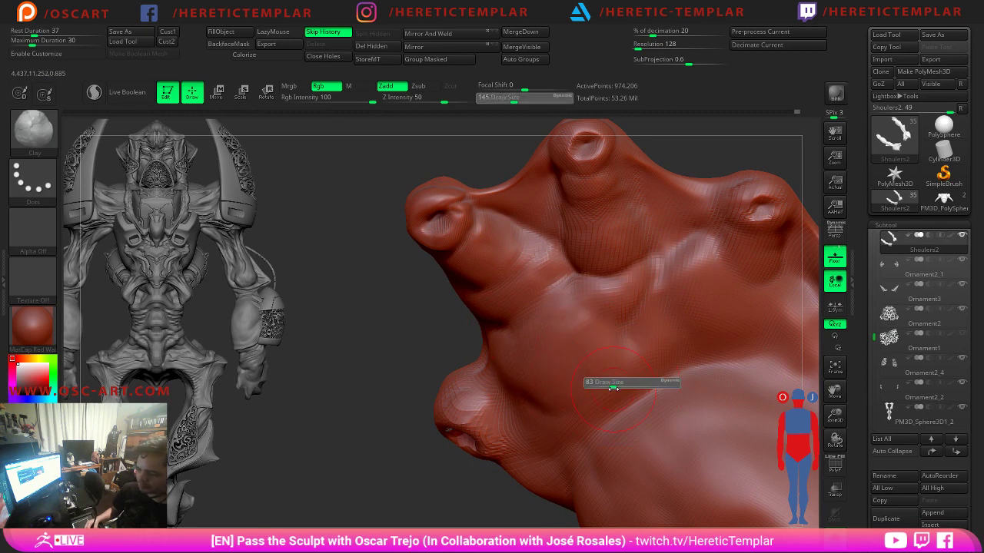
drag(620, 387, 562, 416)
drag(591, 310, 549, 353)
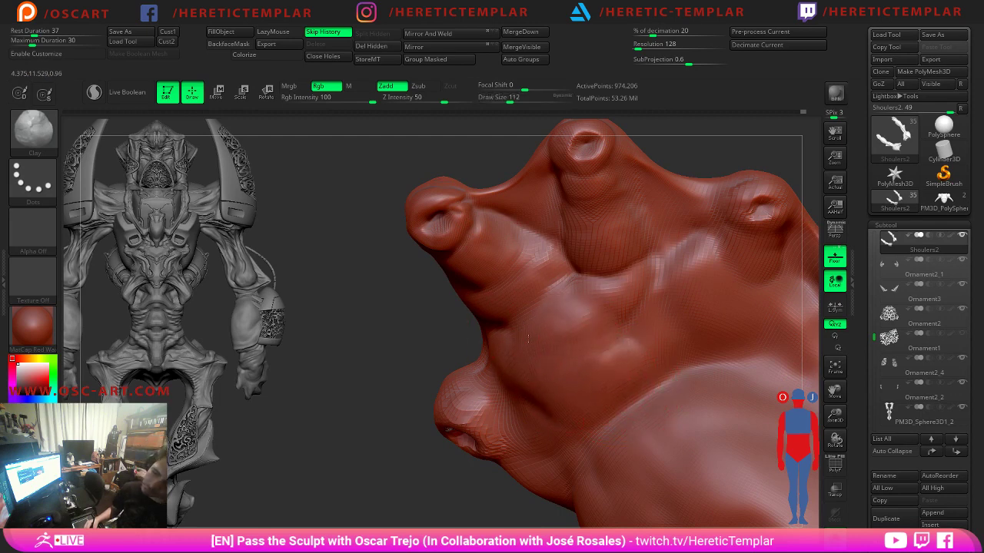
mouse_move(545, 313)
mouse_down()
mouse_move(567, 307)
mouse_move(611, 350)
mouse_move(608, 411)
mouse_move(549, 423)
mouse_up()
key(shift)
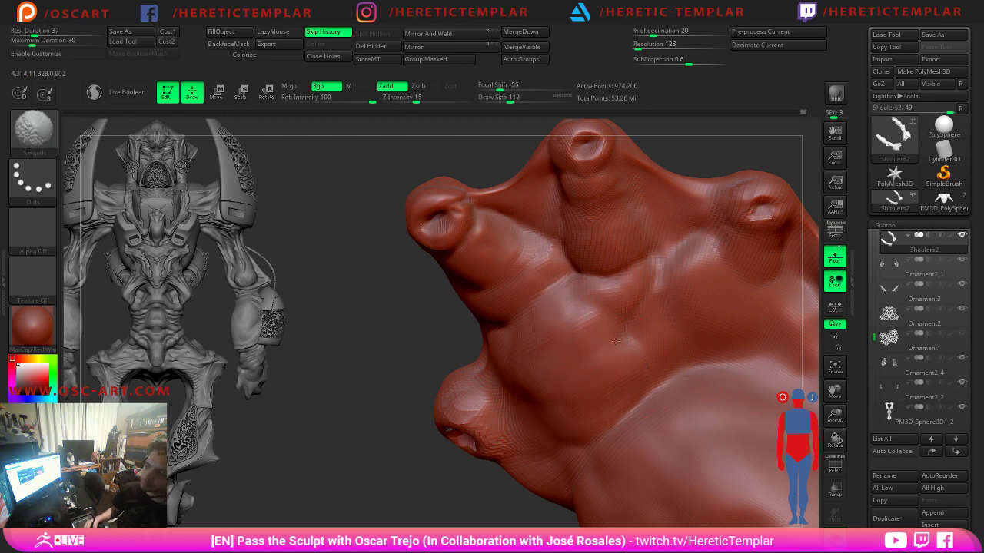
shift+drag(626, 327, 636, 320)
Try a Clay stroke across the finger base beside the palm pad, undo it, and rework the area with a smaller brush.
alt+drag(408, 327, 778, 397)
mouse_move(779, 398)
right_down()
mouse_move(661, 366)
mouse_move(619, 381)
mouse_move(626, 476)
mouse_move(676, 377)
right_up()
alt+drag(681, 382, 734, 437)
mouse_move(659, 428)
alt+mouse_down()
mouse_move(617, 365)
mouse_move(666, 420)
alt+mouse_up()
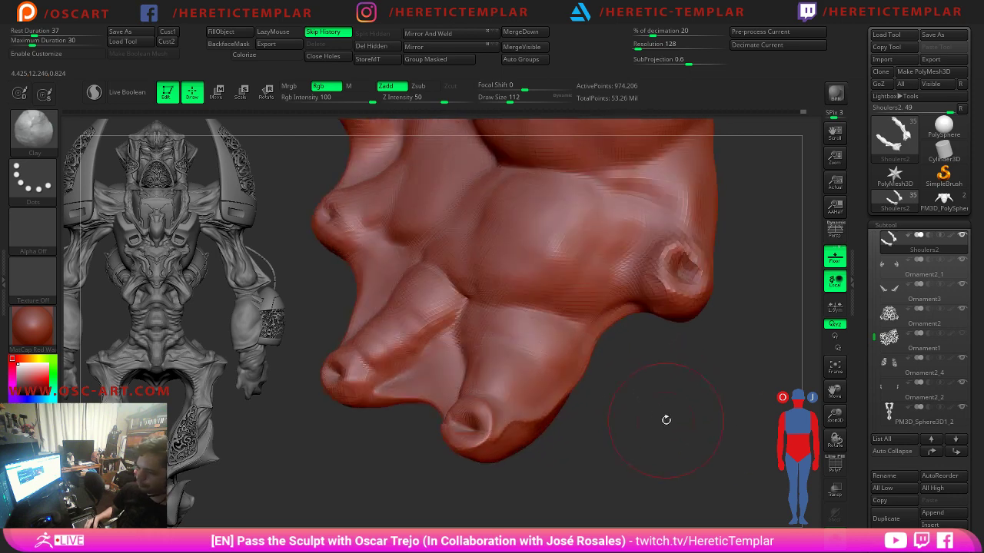
mouse_move(537, 302)
mouse_down()
mouse_move(542, 324)
mouse_move(565, 311)
mouse_up()
key(ctrl+z)
key(s)
drag(504, 298, 575, 309)
Carve a crease along the outer side of the lowest finger with DamStandard at draw size 39, and soften it.
key(b)
key(d)
key(s)
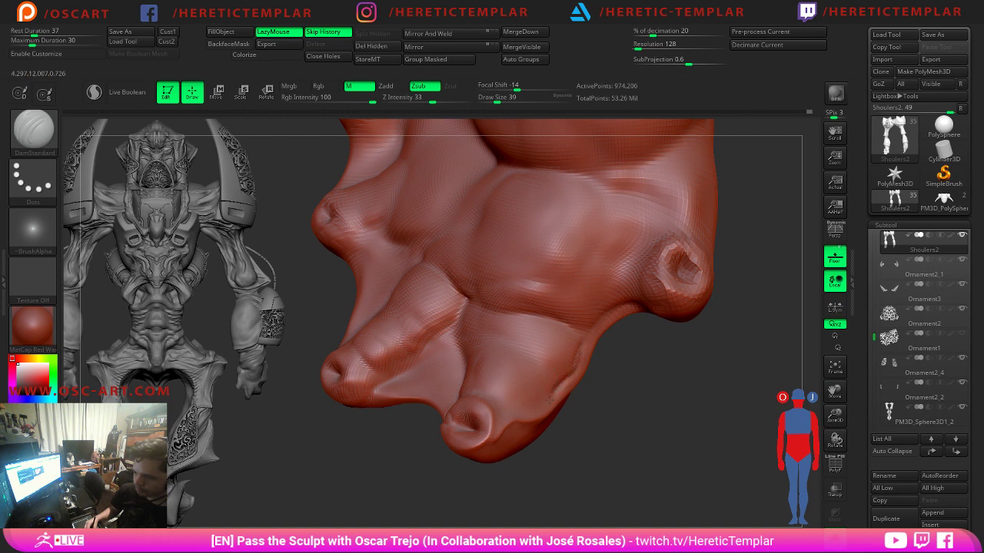
key(b)
key(s)
key(t)
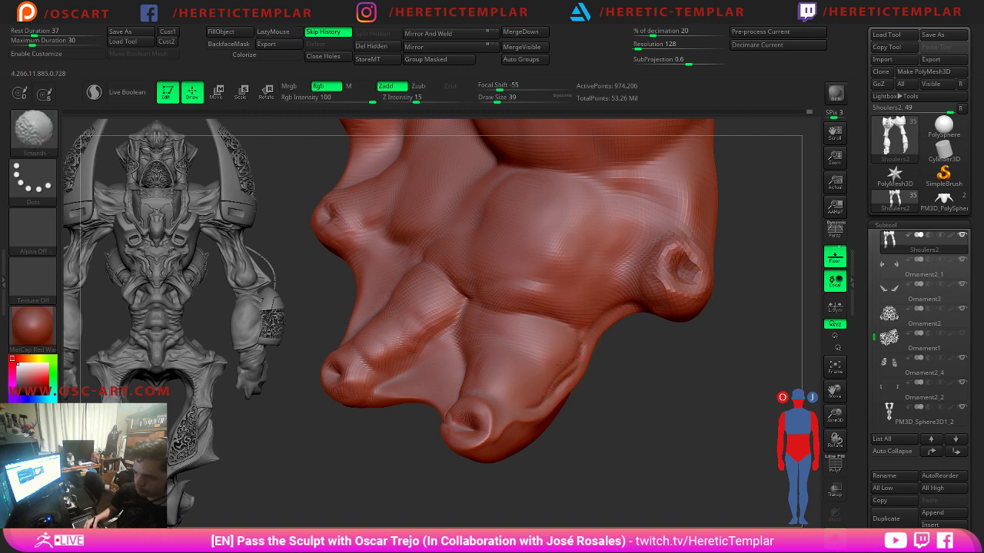
key(b)
key(d)
key(s)
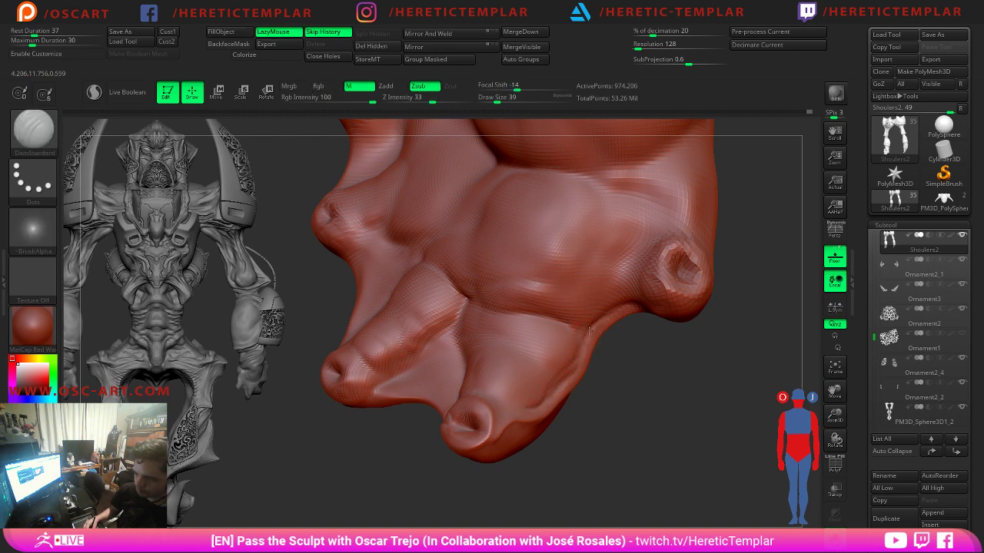
key(shift)
shift+drag(593, 334, 544, 404)
mouse_move(580, 434)
mouse_down()
mouse_move(580, 342)
mouse_move(554, 390)
mouse_up()
Smooth the web edge between the fingertips on the back of the hand.
alt+drag(482, 429, 454, 271)
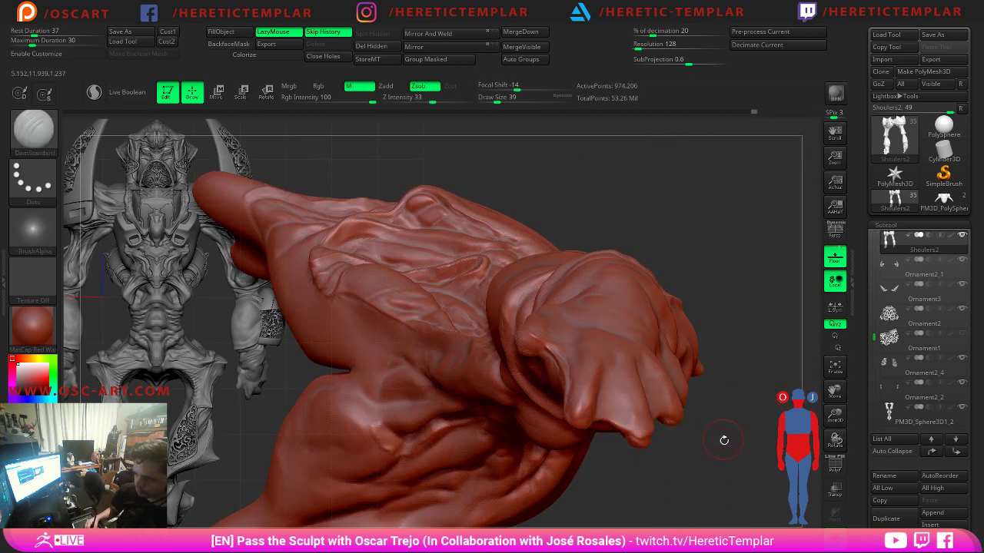
alt+drag(724, 439, 573, 281)
mouse_move(626, 296)
mouse_down()
mouse_move(639, 414)
mouse_move(582, 334)
mouse_move(652, 431)
mouse_up()
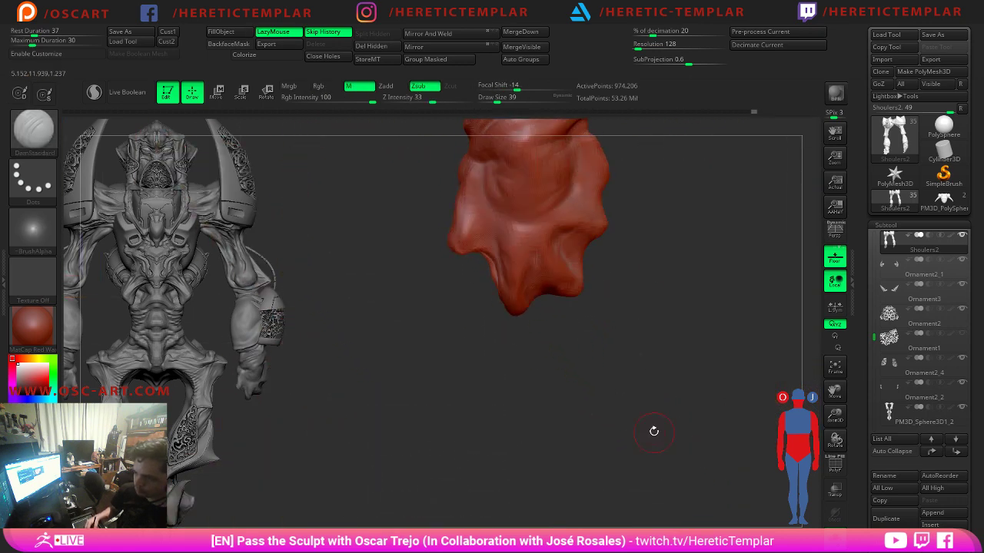
key(shift+d)
shift+drag(494, 284, 489, 247)
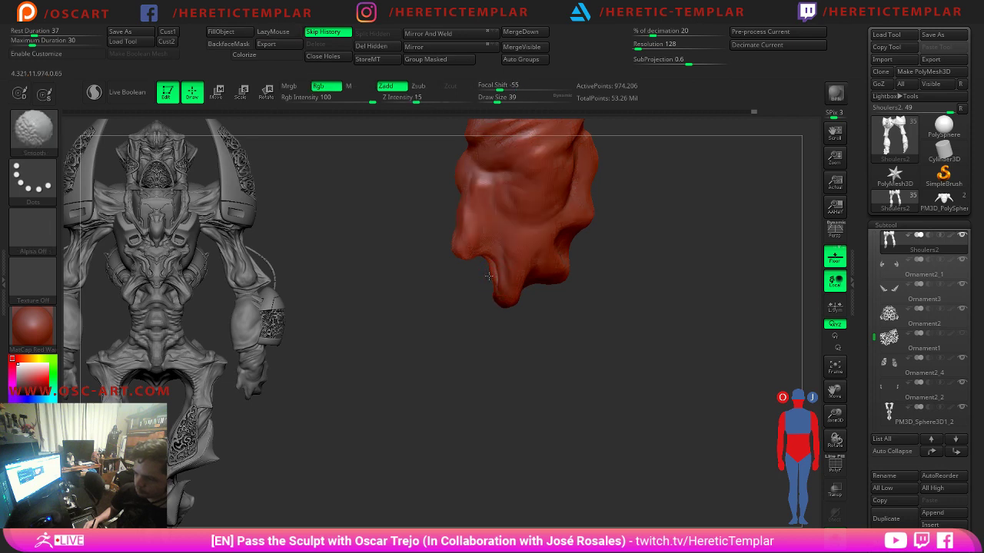
drag(521, 351, 496, 330)
mouse_move(496, 330)
alt+mouse_down()
mouse_move(528, 396)
mouse_move(667, 393)
alt+mouse_up()
Refine the web edges between the fingertips with DamStandard and smoothing at the lower subdivision level, and return to the higher level.
key(shift+d)
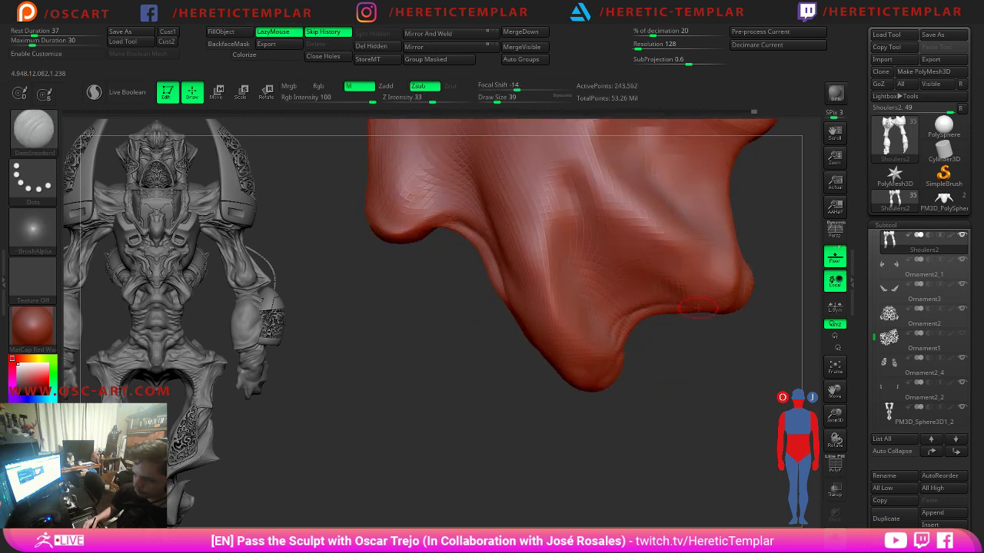
key(shift)
key(shift)
mouse_move(621, 343)
shift+mouse_down()
mouse_move(605, 366)
mouse_move(715, 369)
shift+mouse_up()
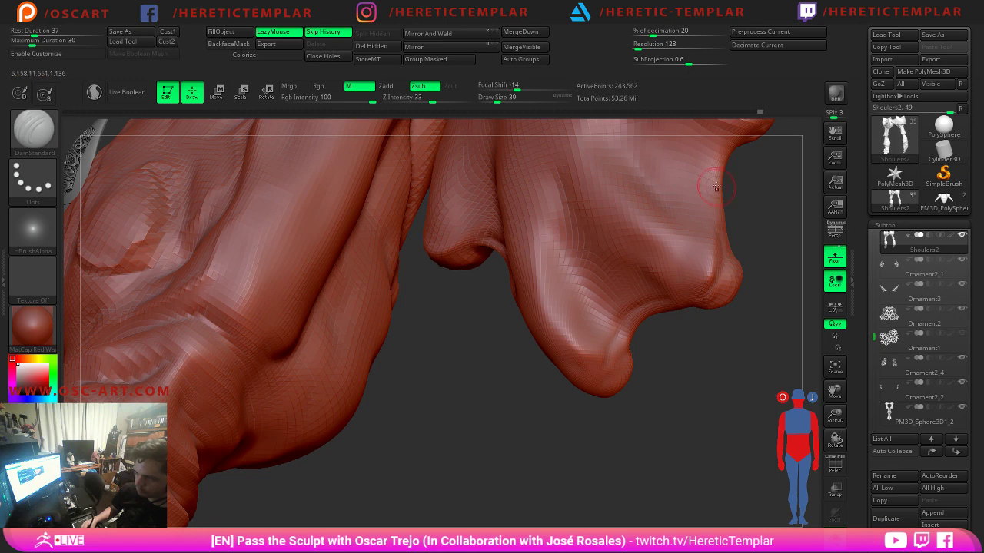
drag(716, 187, 676, 329)
mouse_move(635, 296)
mouse_down()
mouse_move(625, 384)
mouse_move(623, 372)
mouse_up()
key(shift)
key(d)
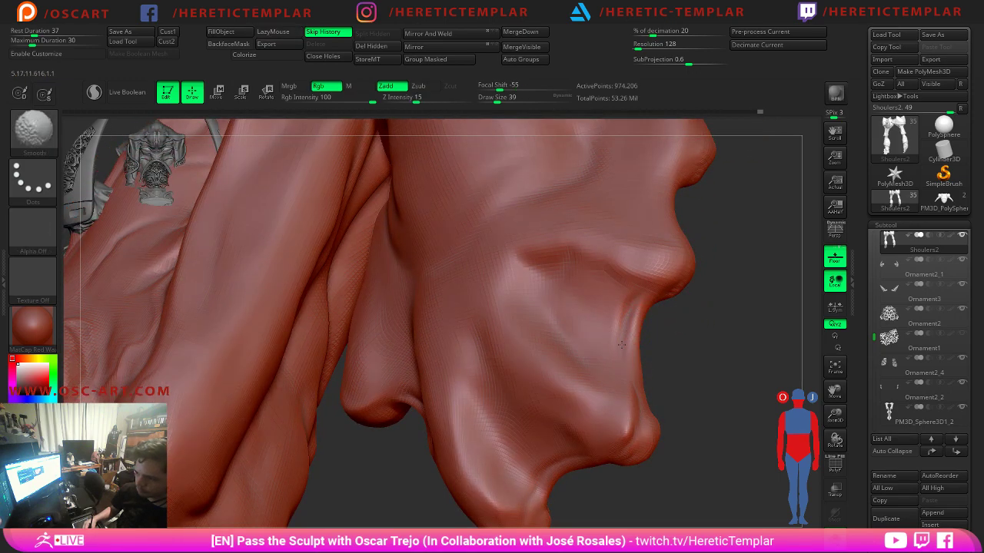
Carve and soften creases between the finger stumps on the palm side with DamStandard at draw size 51, including the web edge.
key(1)
key(s)
click(584, 270)
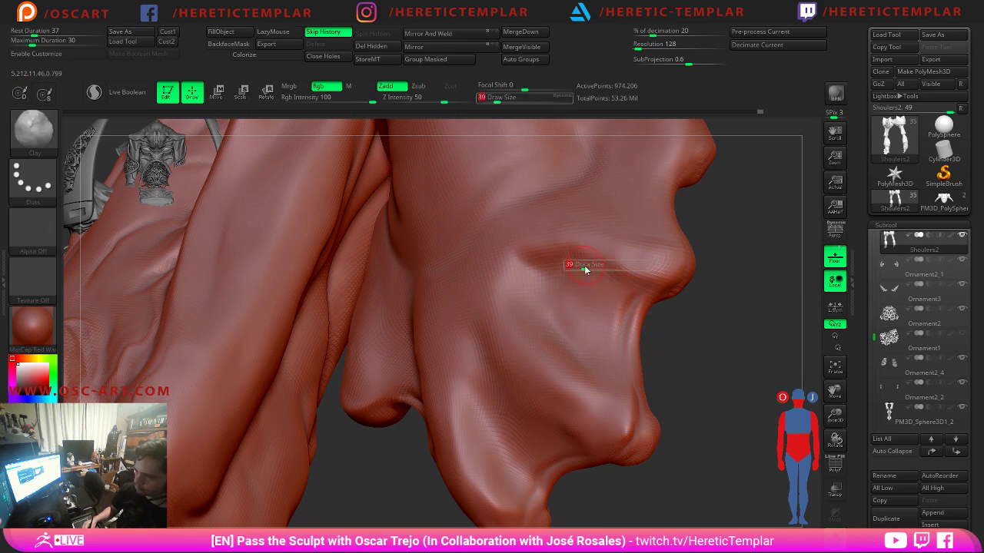
mouse_move(723, 342)
mouse_down()
mouse_move(534, 315)
mouse_move(553, 297)
mouse_up()
key(2)
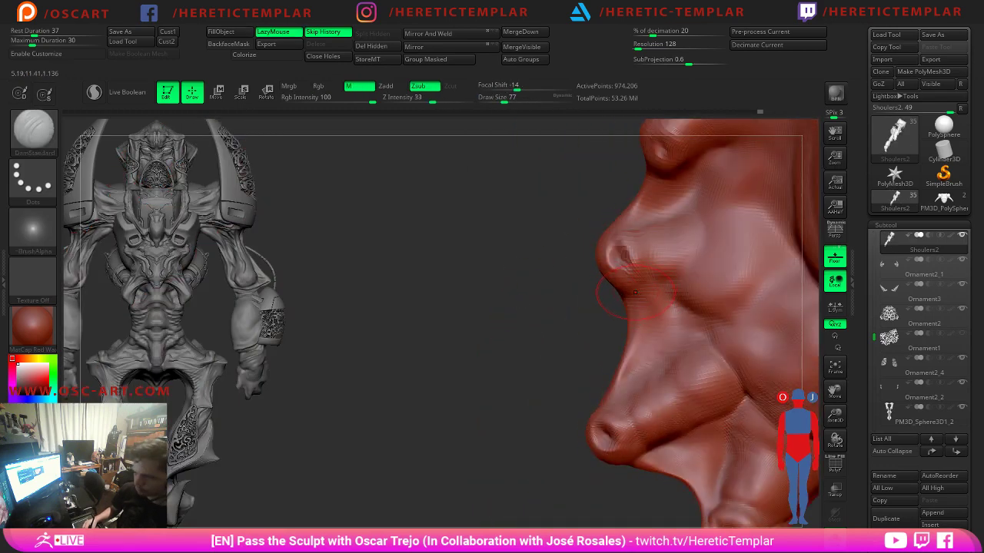
key(s)
click(634, 293)
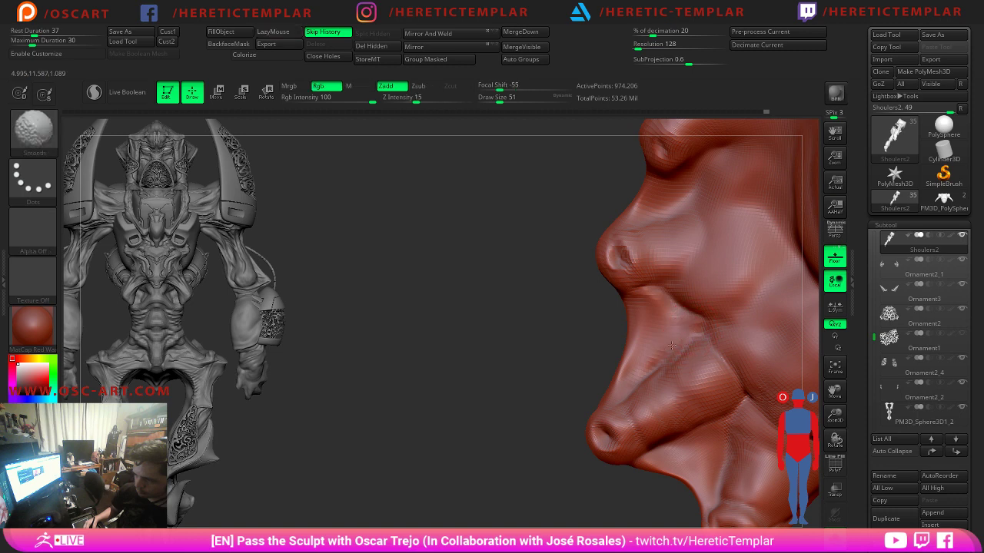
drag(599, 377, 607, 354)
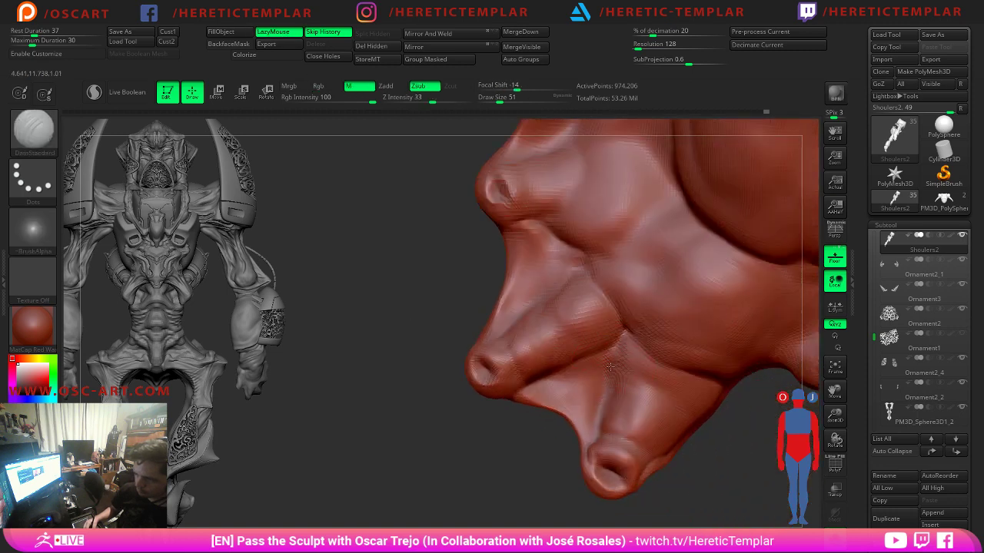
key(shift)
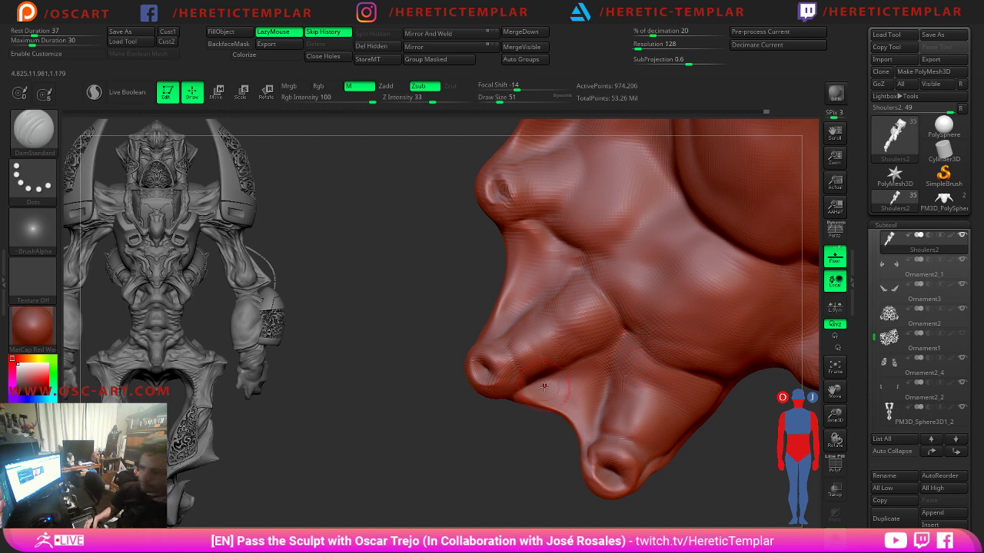
mouse_move(533, 393)
mouse_down()
mouse_move(595, 435)
mouse_move(576, 418)
mouse_up()
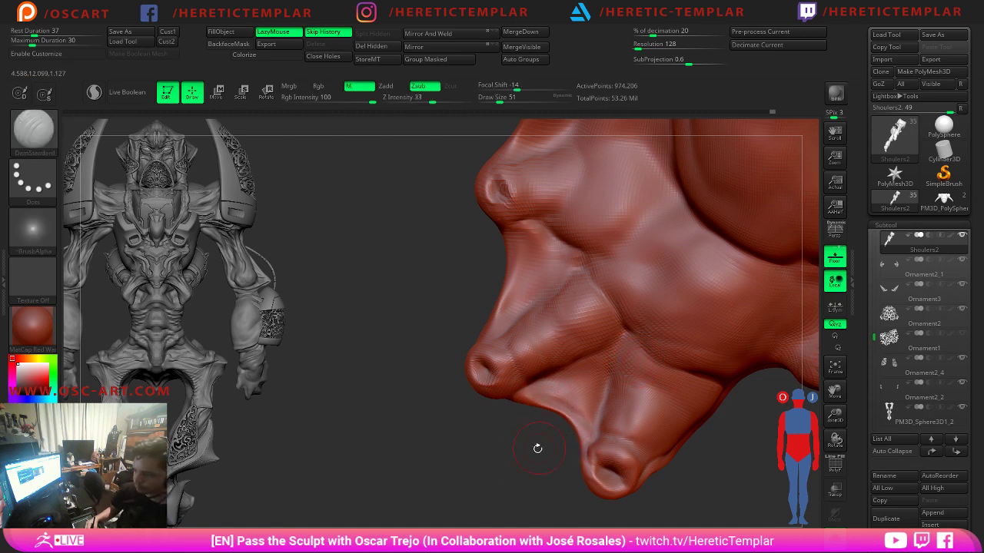
Carve a groove down the web between the next two finger stumps with DamStandard at draw size 68.
mouse_move(537, 448)
mouse_down()
mouse_move(450, 391)
mouse_move(416, 279)
mouse_move(633, 314)
mouse_move(430, 338)
mouse_move(467, 356)
mouse_up()
drag(397, 202, 253, 361)
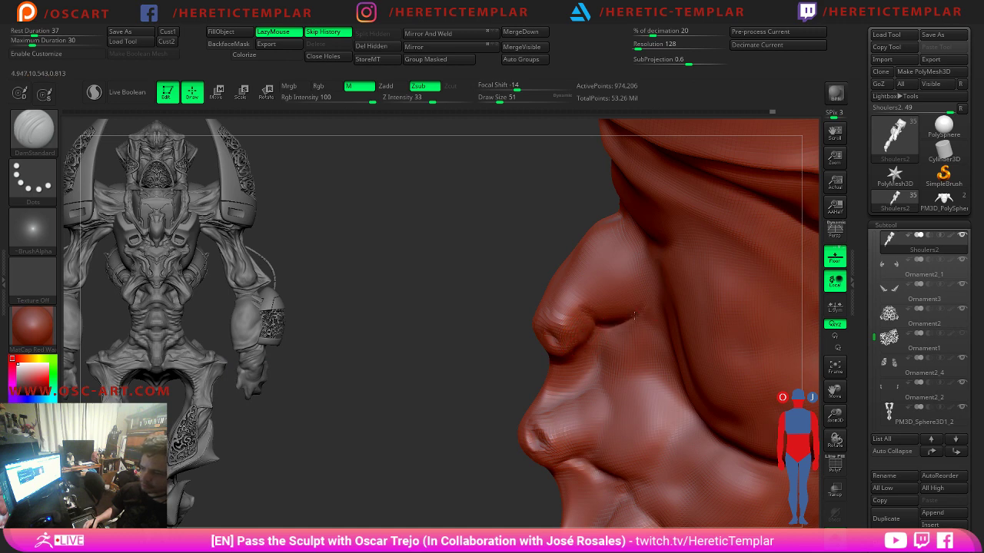
key(s)
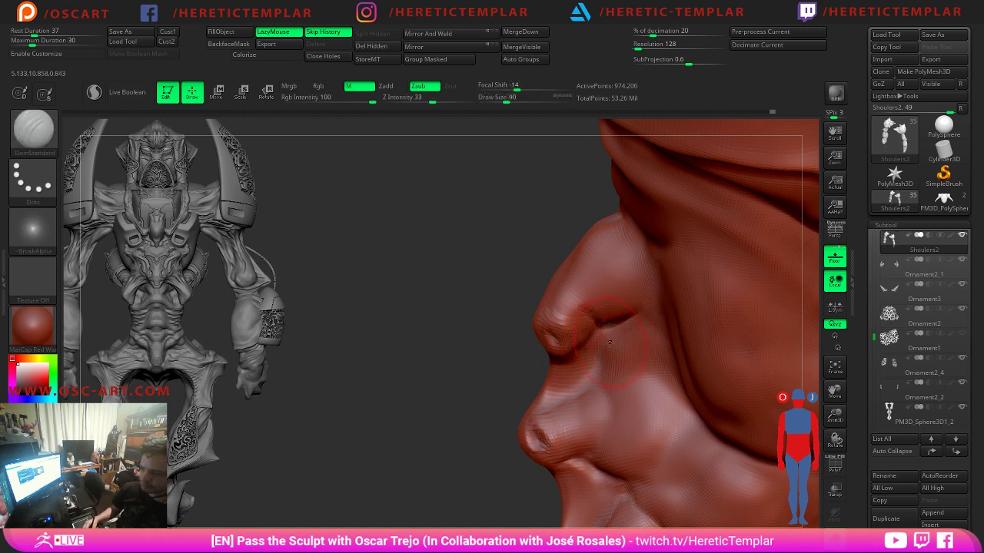
drag(600, 343, 607, 343)
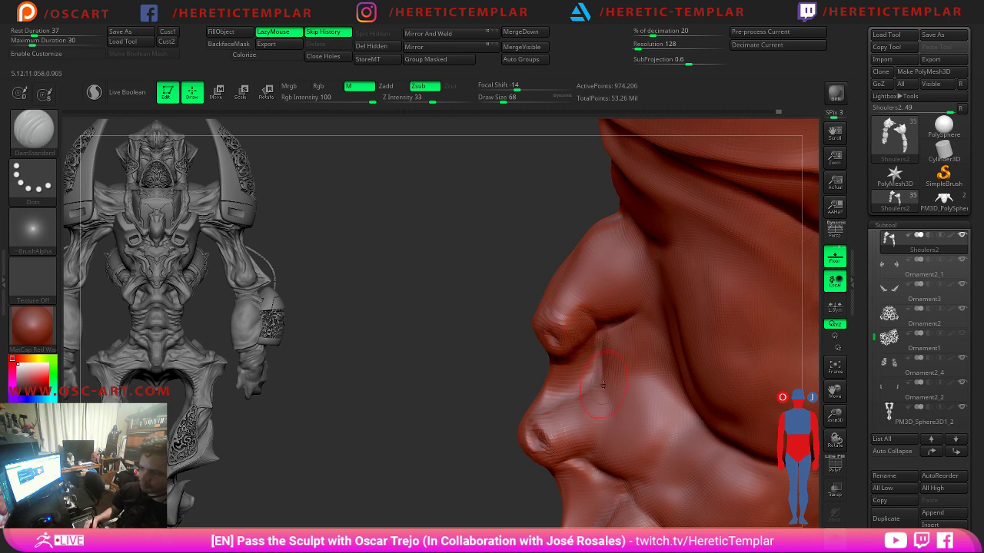
Sharpen the folds around the wrist with DamStandard at draw size 62 on the lower subdivision level.
drag(494, 373, 507, 231)
mouse_move(470, 309)
mouse_down()
mouse_move(453, 317)
mouse_move(472, 286)
mouse_move(504, 273)
mouse_move(569, 262)
mouse_move(653, 277)
mouse_up()
key(s)
click(539, 270)
drag(738, 282, 688, 280)
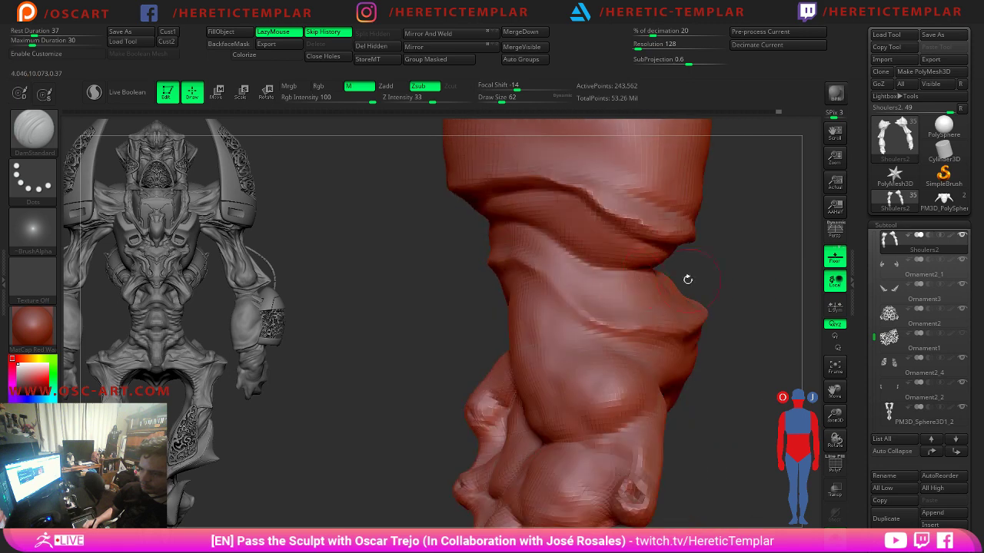
mouse_move(533, 271)
mouse_down()
mouse_move(568, 296)
mouse_move(645, 323)
mouse_up()
drag(713, 275, 640, 287)
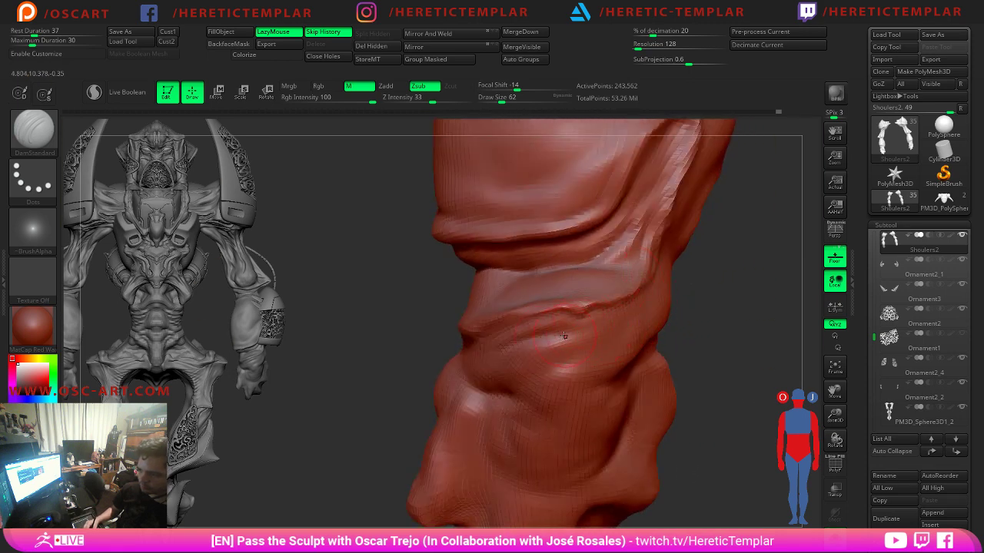
drag(564, 336, 599, 326)
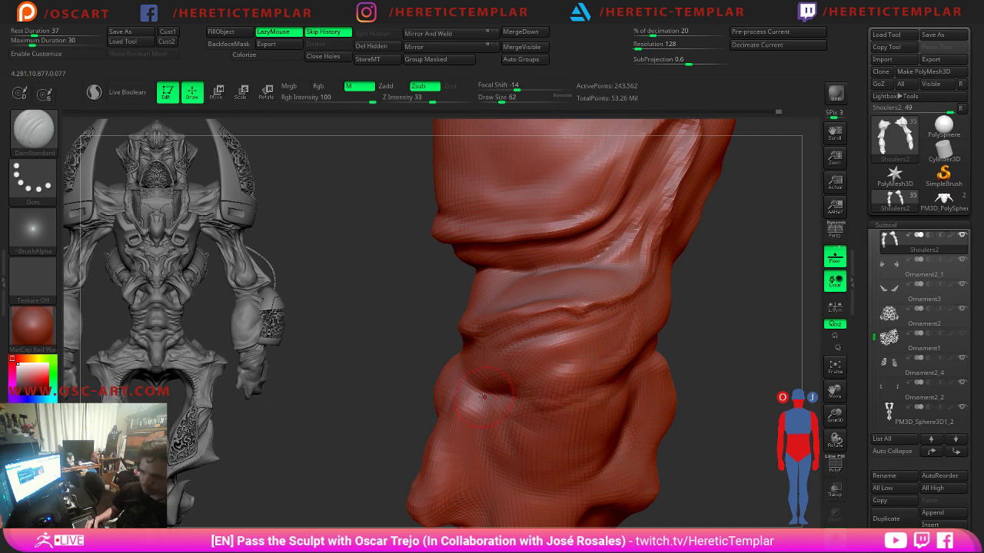
Smooth the surface of the hand just below the wrist and refine its volume with the Clay brush at draw size 62.
shift+drag(541, 459, 513, 459)
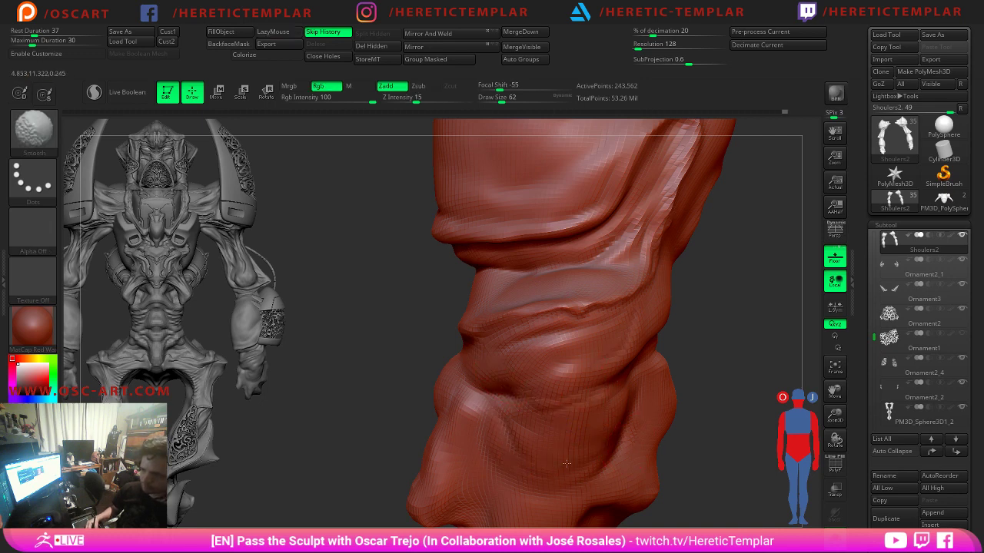
mouse_move(689, 421)
alt+mouse_down()
mouse_move(643, 382)
mouse_move(657, 312)
mouse_move(676, 361)
alt+mouse_up()
key(b)
key(c)
key(l)
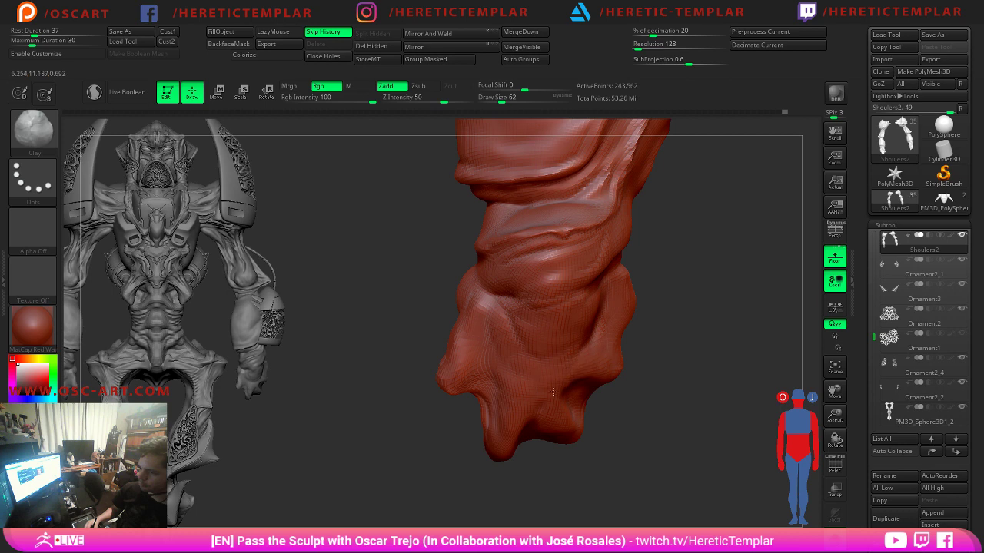
drag(673, 375, 663, 367)
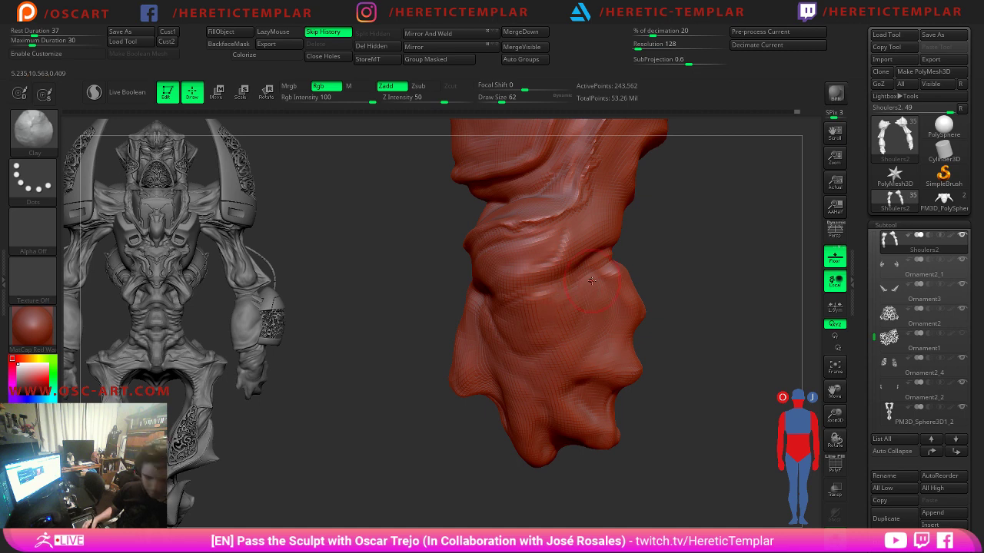
Carve the crease where the wrist meets the hand with DamStandard at draw size 33 on the higher subdivision level.
key(b)
key(d)
key(s)
drag(669, 243, 635, 244)
key(s)
mouse_move(592, 267)
mouse_down()
mouse_move(524, 285)
mouse_move(607, 267)
mouse_move(592, 290)
mouse_up()
mouse_move(689, 285)
alt+mouse_down()
mouse_move(694, 264)
mouse_move(687, 285)
mouse_move(681, 259)
mouse_move(692, 274)
alt+mouse_up()
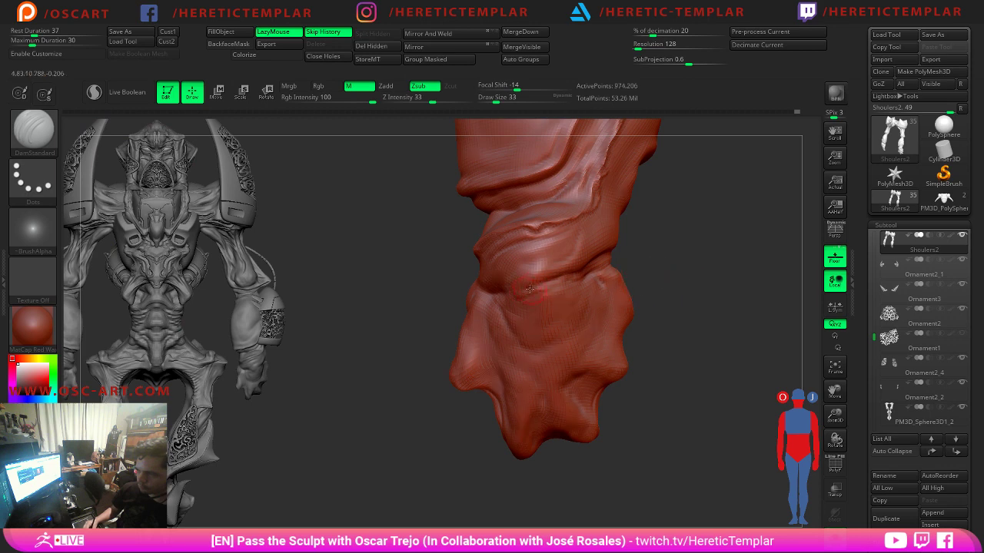
Soften the wrist folds with smoothing at draw size 33 while working on the lower subdivision levels.
shift+drag(540, 236, 529, 231)
key(shift+d)
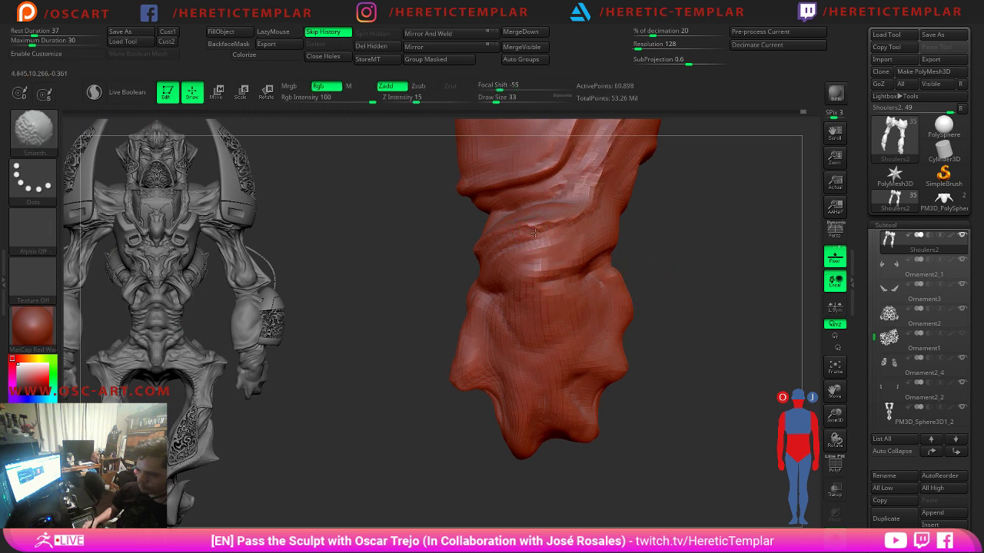
key(d)
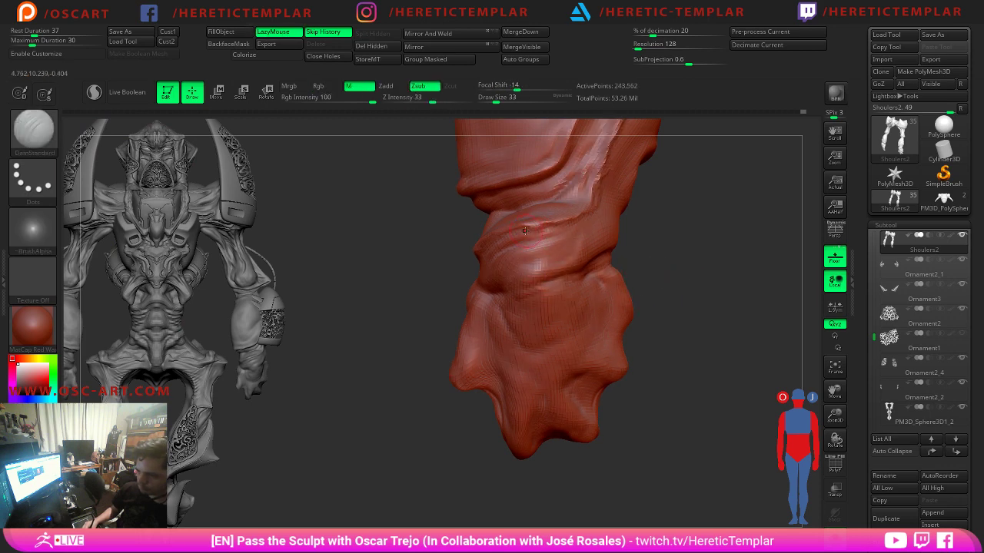
drag(732, 235, 698, 208)
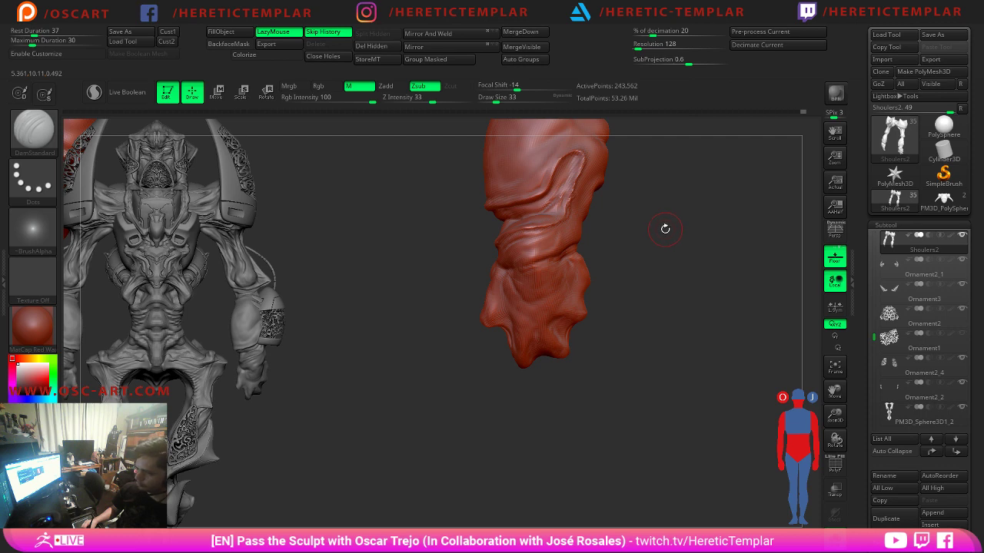
Deepen and extend the curved folds across the front of the forearm with DamStandard at draw size 33, smoothing their ends.
mouse_move(670, 207)
mouse_down()
mouse_move(604, 398)
mouse_move(615, 362)
mouse_move(663, 376)
mouse_move(683, 340)
mouse_move(648, 220)
mouse_move(608, 254)
mouse_move(580, 261)
mouse_up()
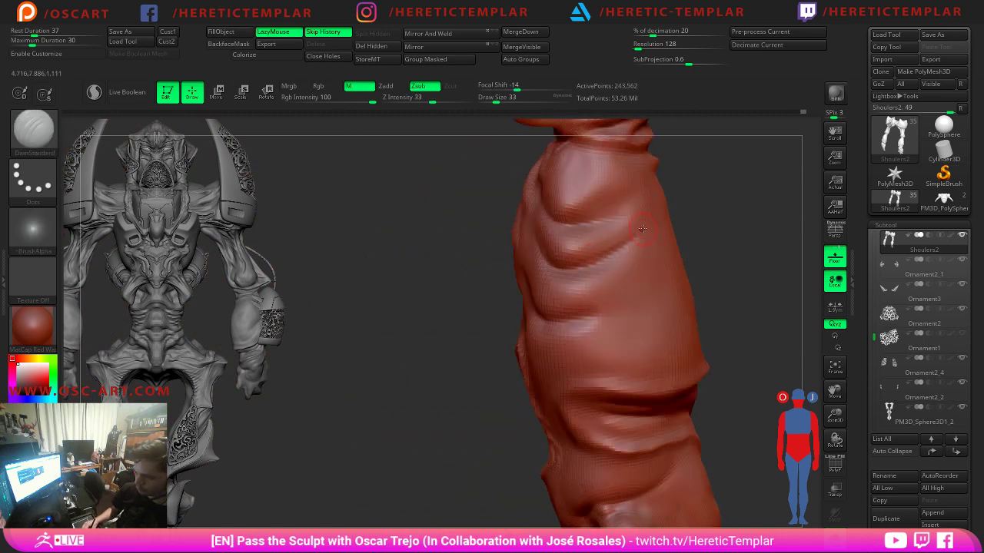
drag(639, 228, 639, 213)
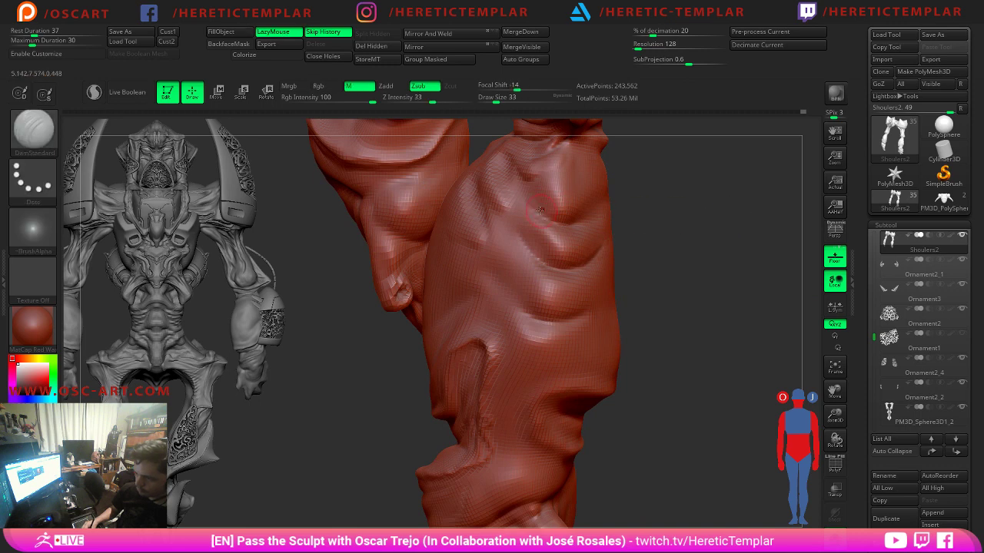
drag(539, 209, 589, 215)
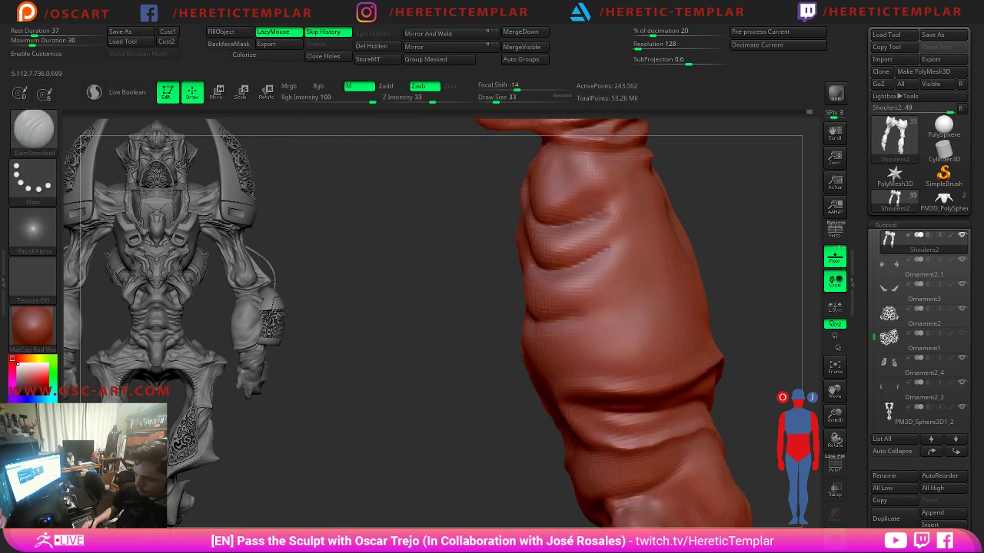
key(shift)
key(shift)
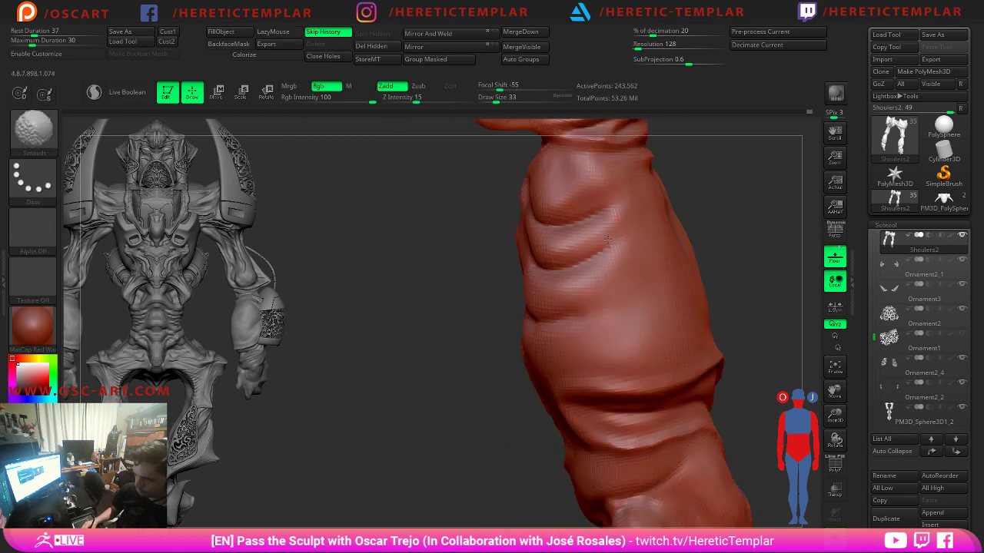
shift+drag(607, 240, 592, 258)
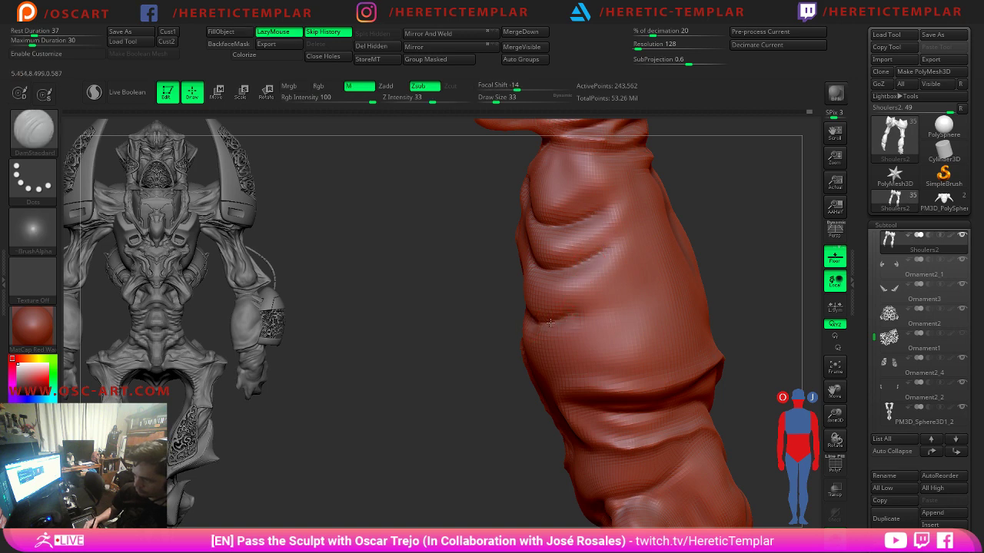
mouse_move(550, 322)
mouse_down()
mouse_move(613, 289)
mouse_move(540, 326)
mouse_up()
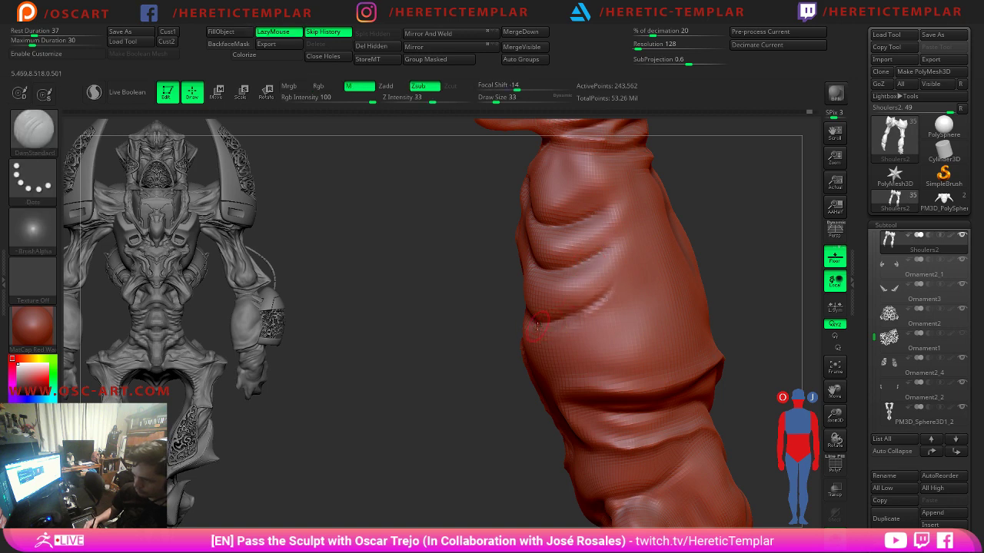
key(shift)
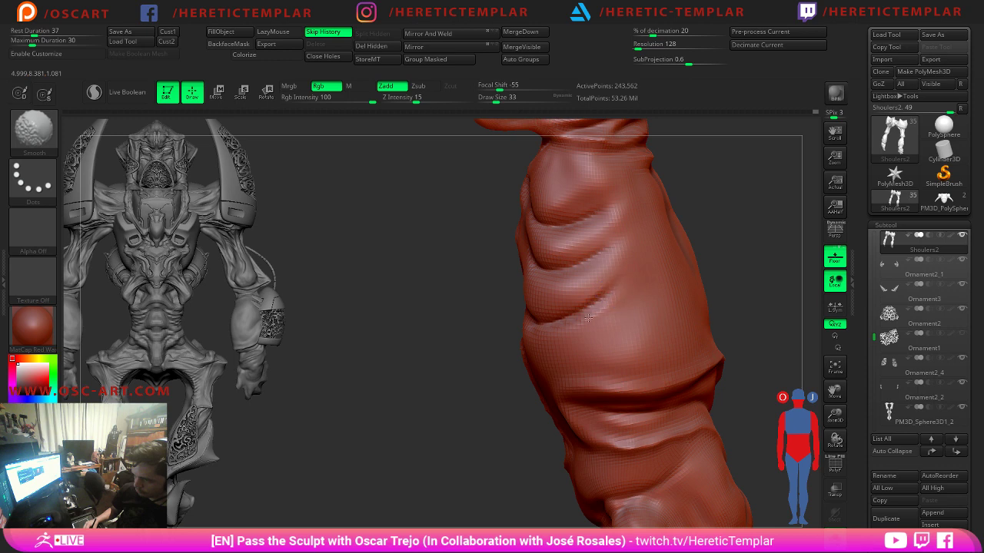
Carry the forearm folds around to the side of the forearm with DamStandard, softening the transitions.
drag(431, 344, 657, 211)
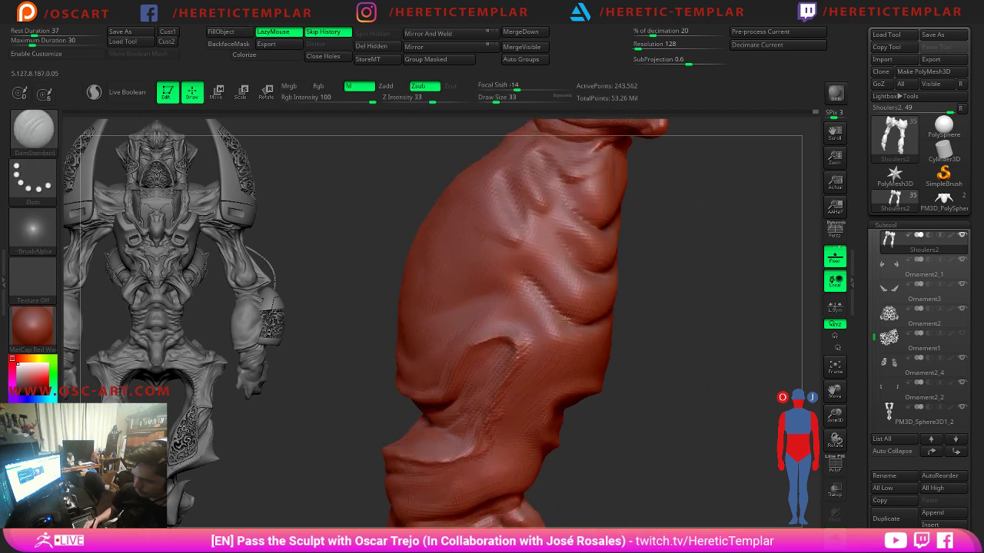
key(shift)
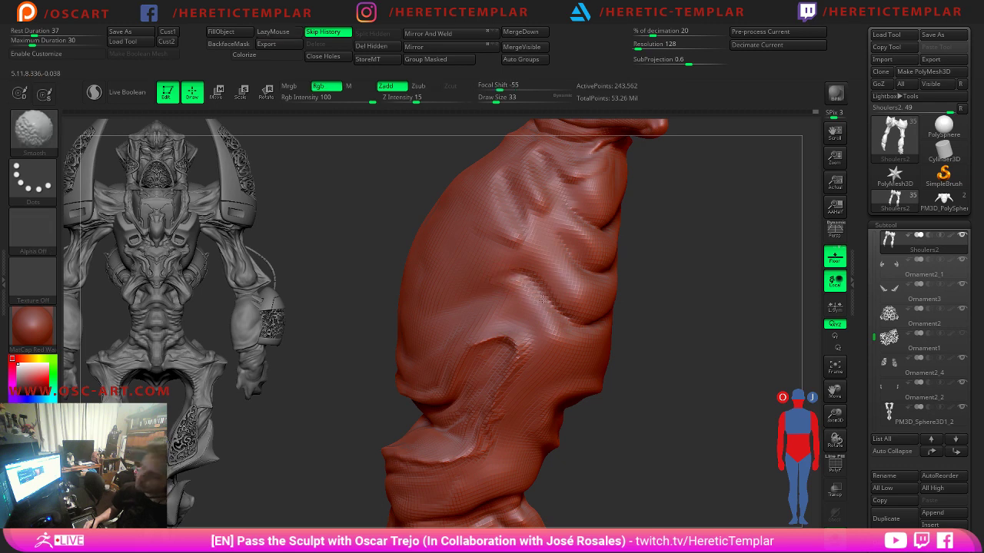
key(shift)
mouse_move(632, 302)
mouse_down()
mouse_move(637, 279)
mouse_move(575, 280)
mouse_move(659, 246)
mouse_move(638, 279)
mouse_move(521, 207)
mouse_move(488, 220)
mouse_move(508, 229)
mouse_up()
key(shift)
drag(626, 258, 567, 279)
mouse_move(469, 278)
mouse_down()
mouse_move(516, 275)
mouse_move(506, 298)
mouse_move(514, 308)
mouse_up()
Build up the folds just below the elbow with the Clay brush at draw size 54 and smooth them.
key(shift+d)
key(b)
key(c)
key(l)
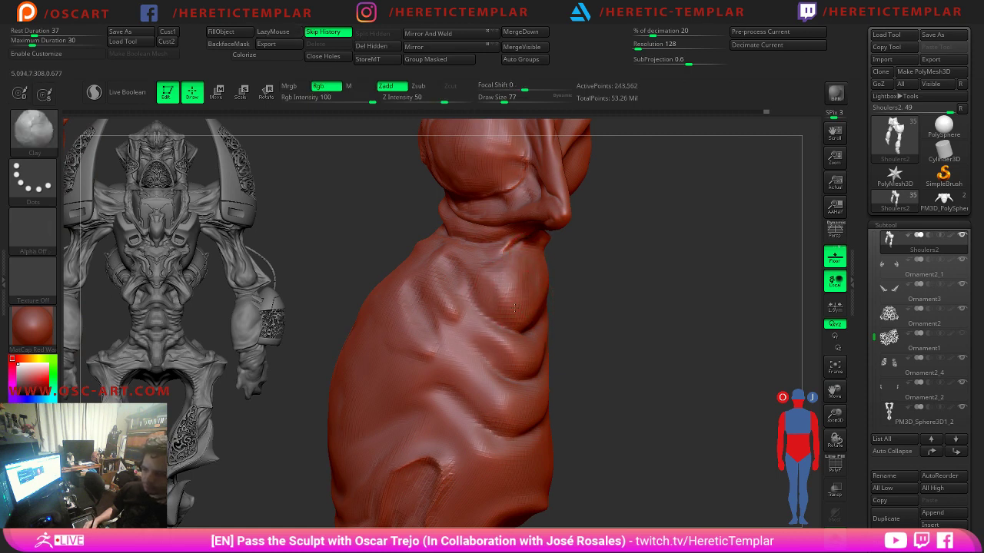
key(s)
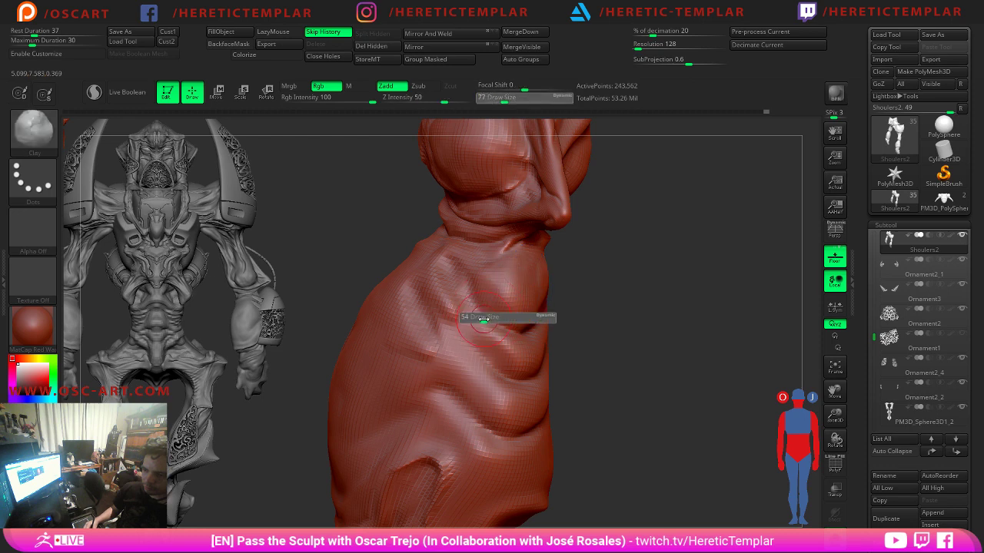
click(466, 321)
mouse_move(467, 321)
mouse_down()
mouse_move(455, 327)
mouse_move(475, 328)
mouse_up()
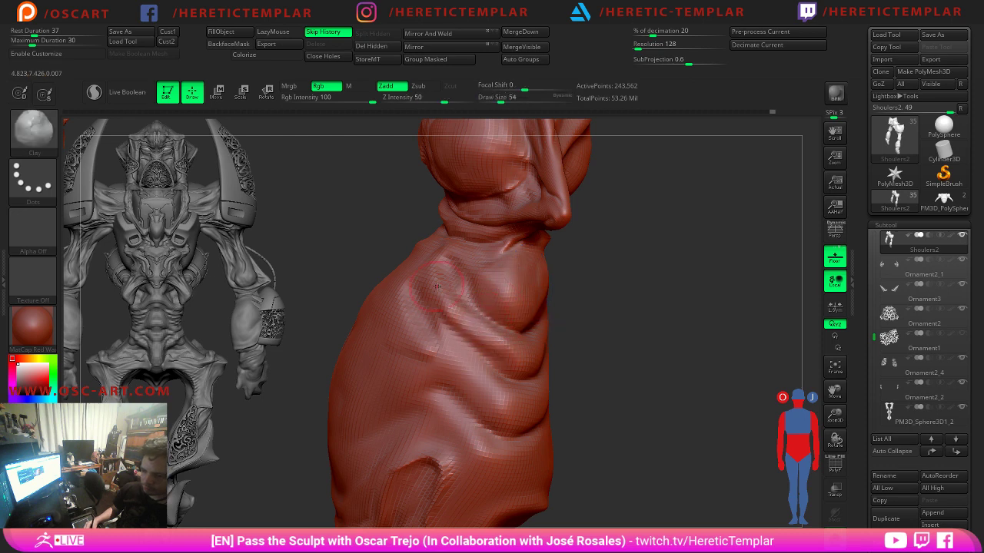
drag(436, 286, 512, 344)
drag(647, 331, 516, 344)
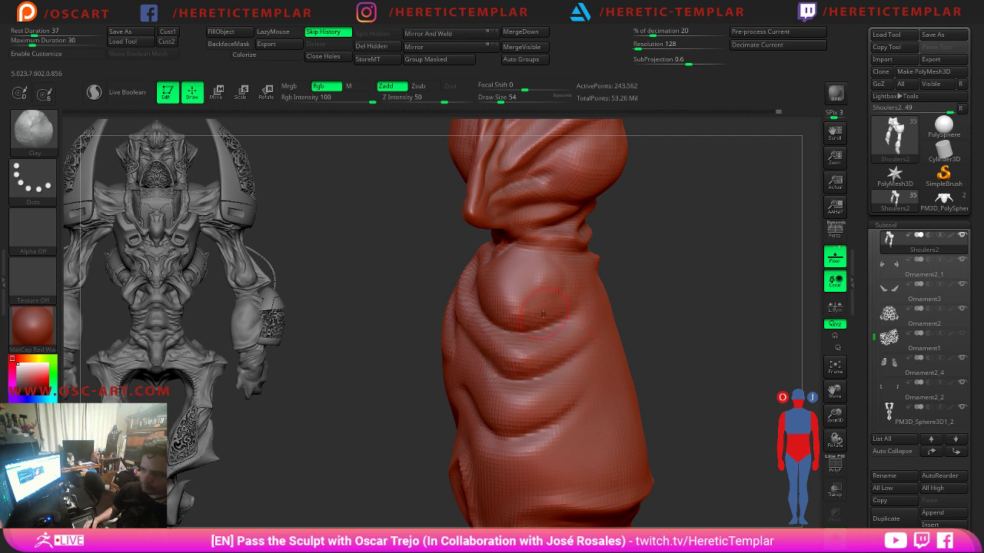
key(shift)
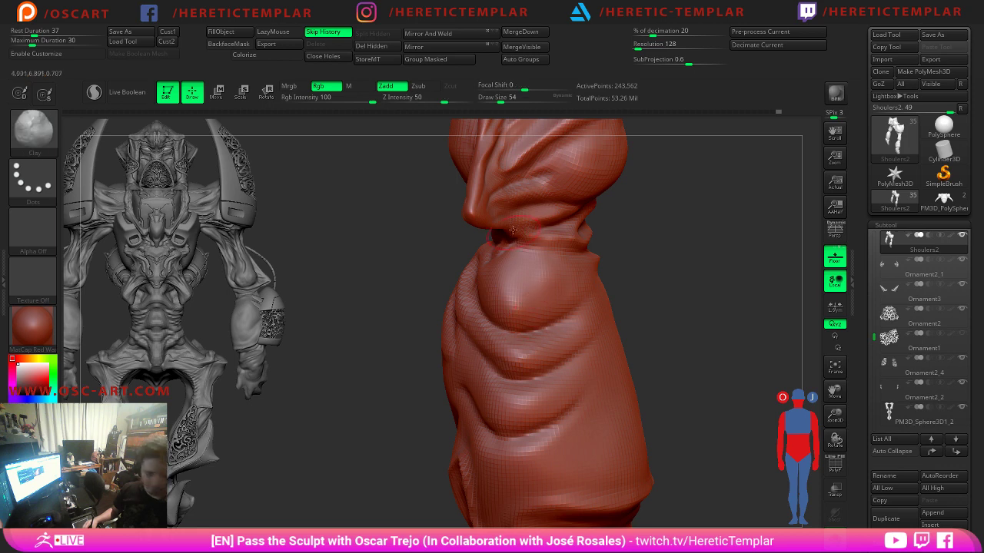
Carve the crease under the uppermost forearm bulge from the side with DamStandard at draw size 33 on the higher subdivision level.
key(b)
key(d)
key(s)
key(s)
mouse_move(538, 324)
mouse_down()
mouse_move(584, 302)
mouse_move(577, 322)
mouse_move(507, 338)
mouse_up()
key(d)
drag(338, 339, 480, 309)
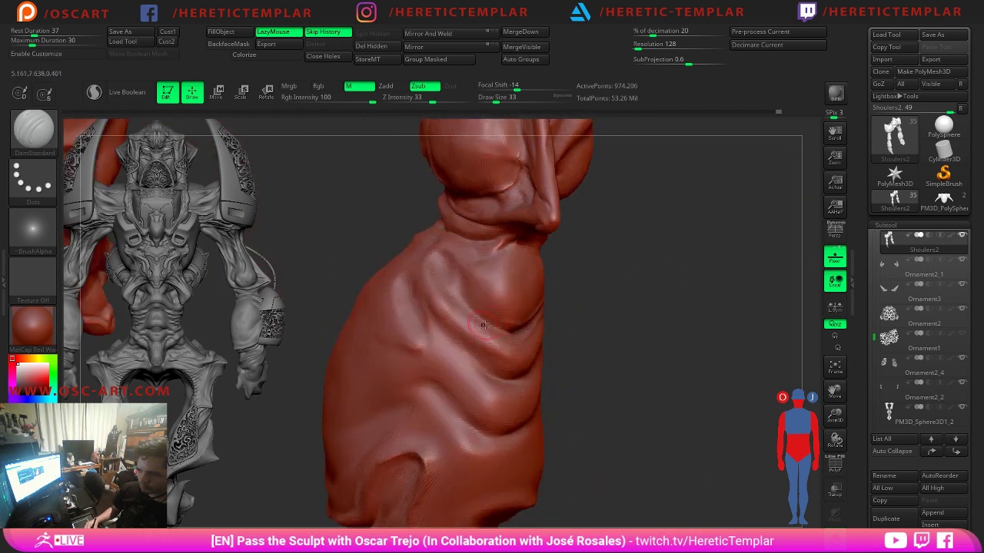
mouse_move(622, 264)
mouse_down()
mouse_move(456, 279)
mouse_move(439, 247)
mouse_move(430, 263)
mouse_move(436, 287)
mouse_move(483, 327)
mouse_up()
mouse_move(575, 321)
mouse_down()
mouse_move(501, 329)
mouse_move(512, 344)
mouse_move(547, 330)
mouse_up()
drag(598, 271, 645, 266)
drag(457, 278, 500, 319)
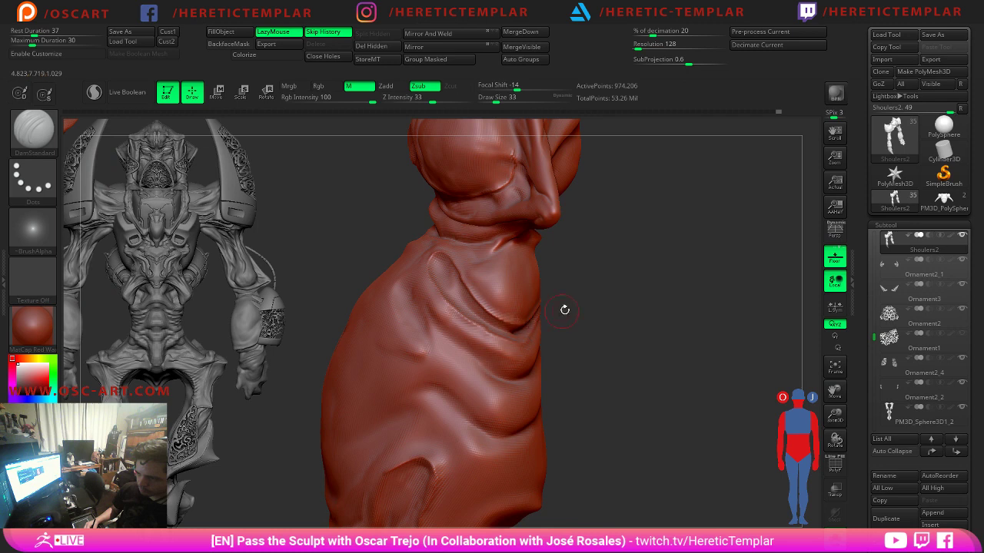
Extend the crease under the uppermost bulge across the front of the forearm with DamStandard.
drag(565, 309, 504, 302)
right_drag(493, 321, 574, 310)
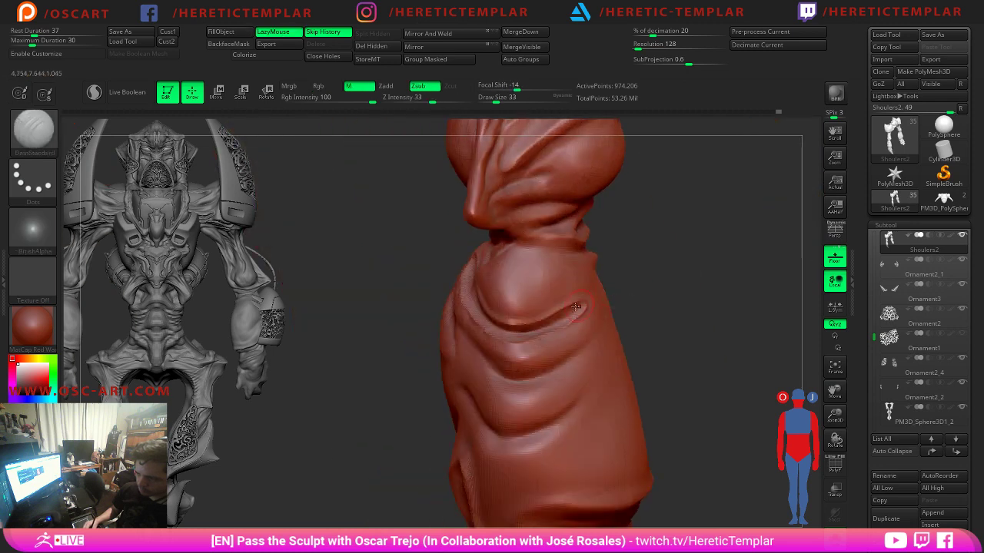
mouse_move(516, 334)
mouse_down()
mouse_move(583, 309)
mouse_move(549, 325)
mouse_up()
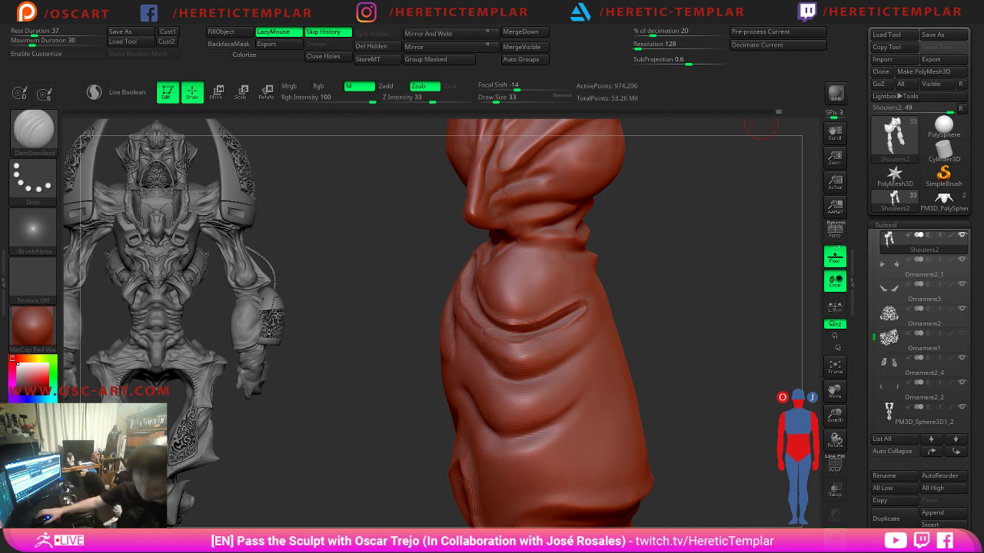
Review both arms alone and on the full character by turning Solo mode off, and isolate the arms again.
drag(694, 366, 569, 453)
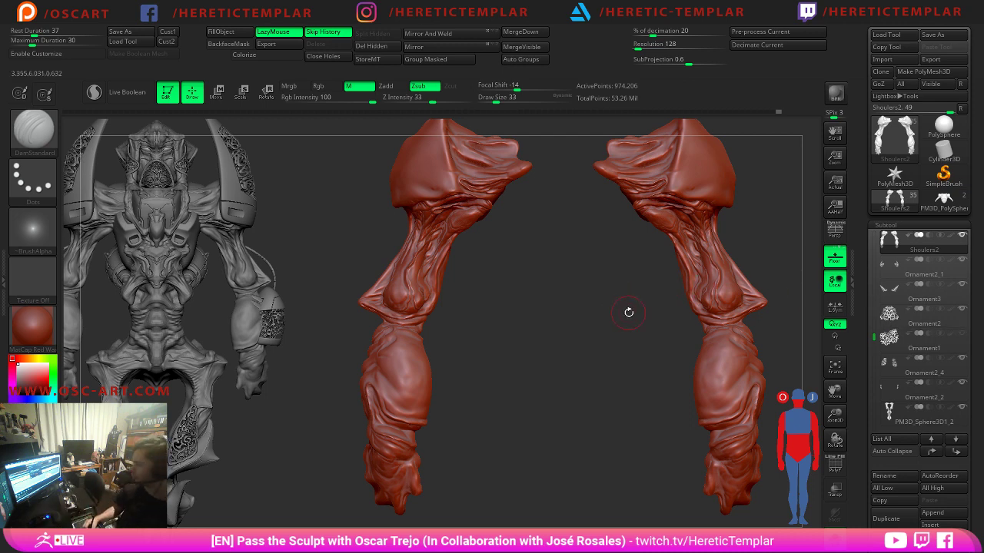
alt+drag(636, 294, 489, 323)
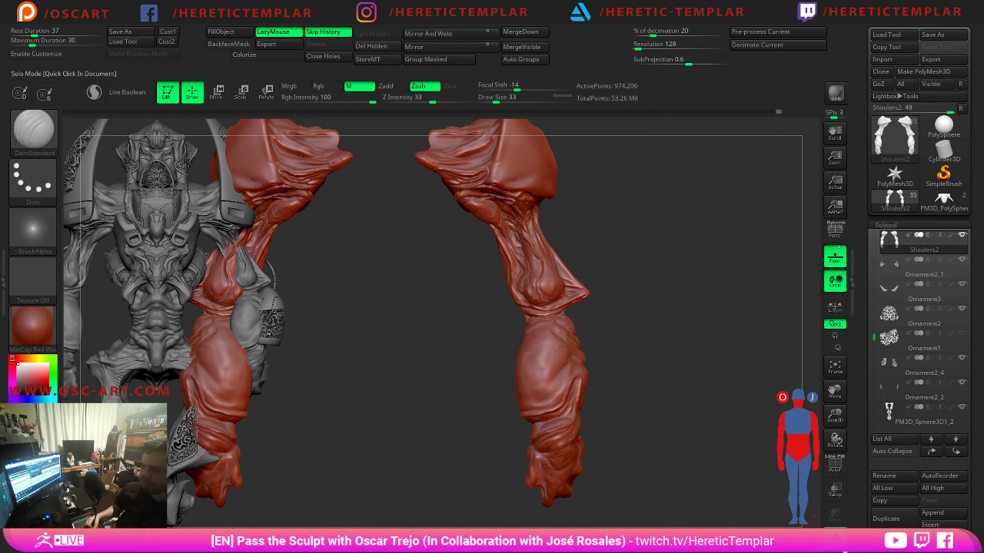
click(835, 536)
alt+drag(624, 350, 727, 275)
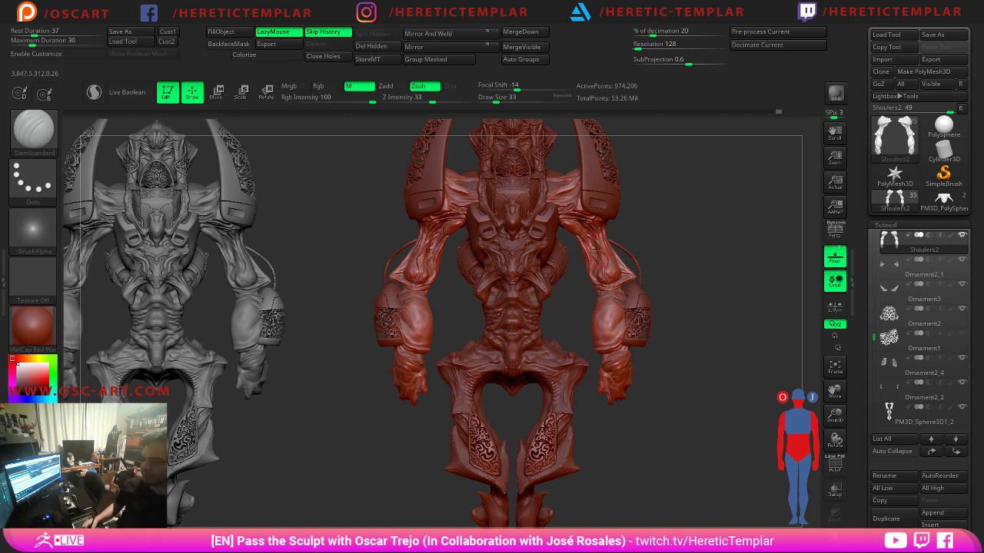
alt+drag(708, 207, 618, 240)
key(f)
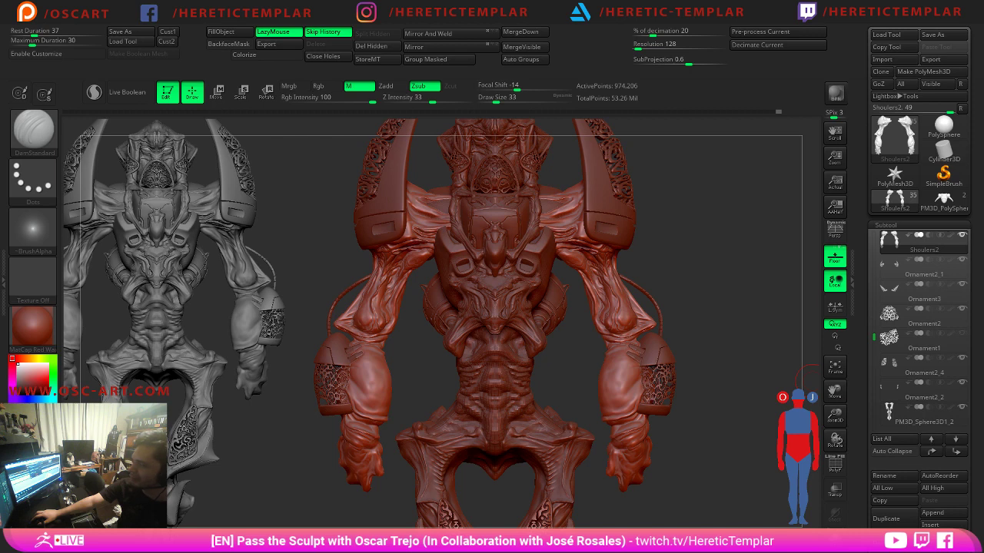
click(834, 514)
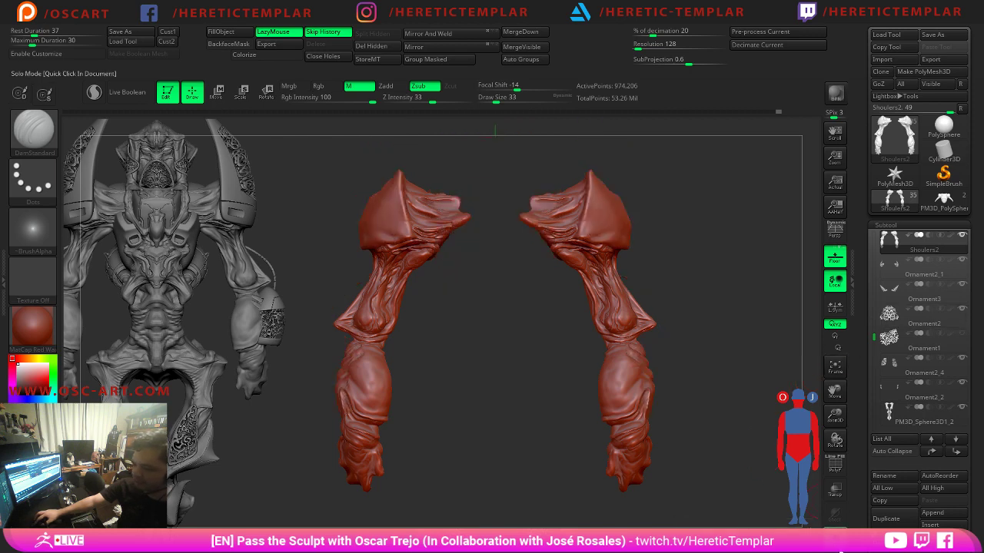
Build up the outermost finger stump and the adjoining hand surface with the Clay brush at draw sizes 29 and 44.
mouse_move(731, 453)
mouse_down()
mouse_move(558, 439)
mouse_move(654, 302)
mouse_move(736, 489)
mouse_move(726, 455)
mouse_move(737, 463)
mouse_up()
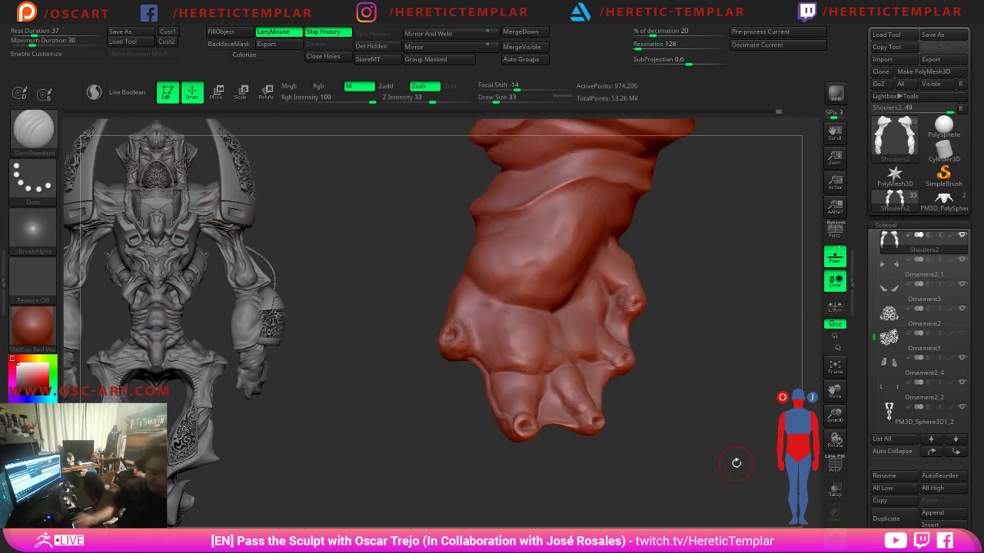
key(s)
drag(455, 338, 451, 338)
drag(435, 339, 420, 339)
text(2s)
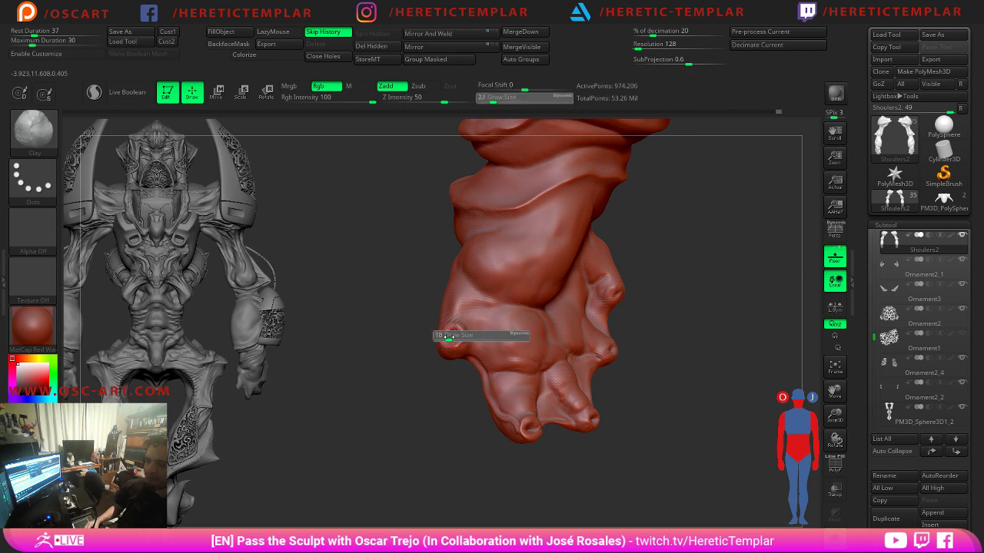
text(29)
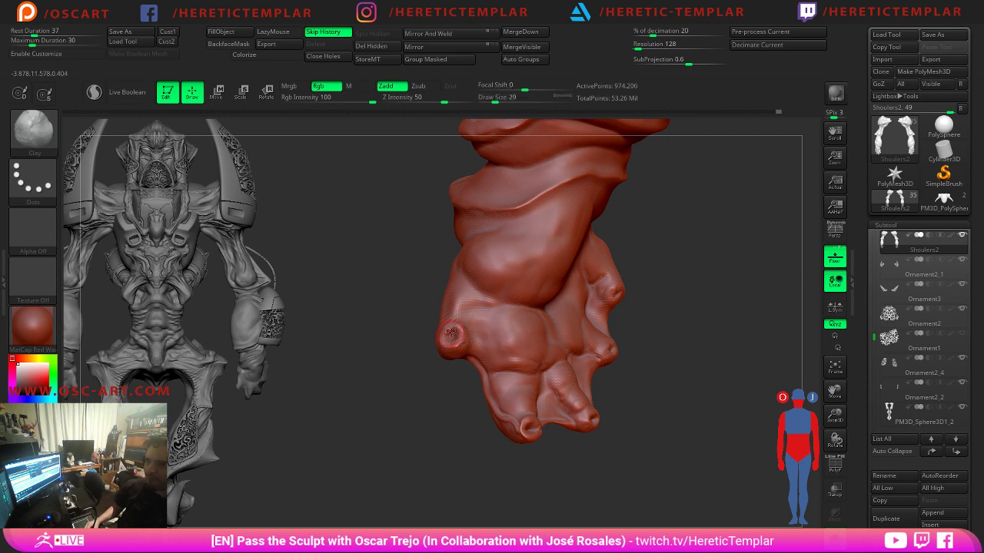
text(s)
drag(450, 332, 503, 330)
drag(670, 311, 621, 306)
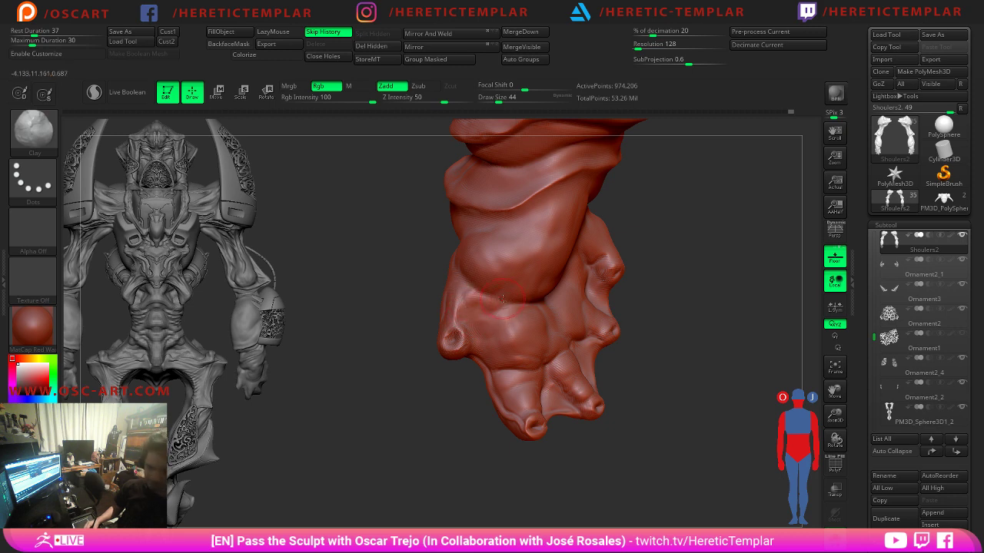
Carve a crease below the wrist bulge on the hand with DamStandard at draw size 37, and smooth the adjoining surface.
key(b)
key(d)
key(s)
drag(659, 277, 627, 285)
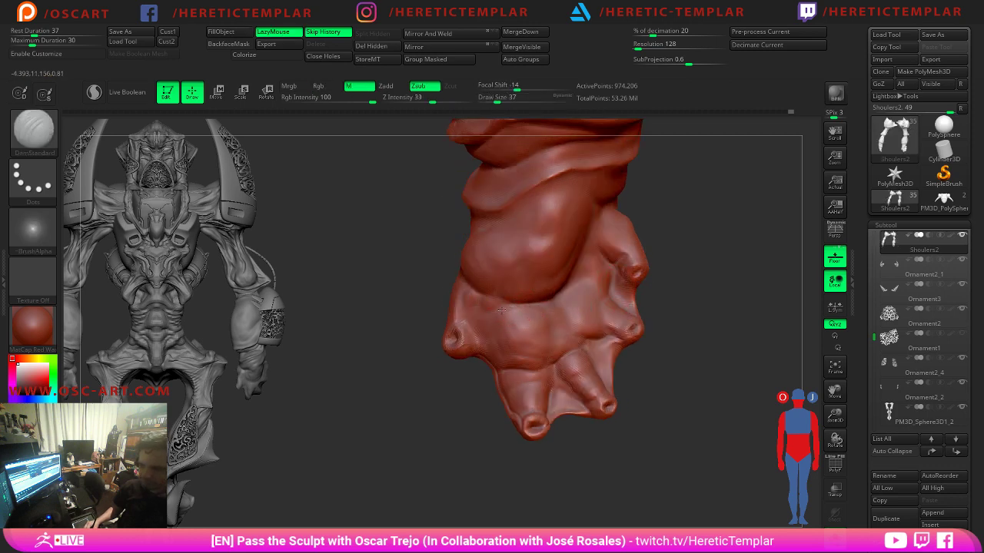
key(shift)
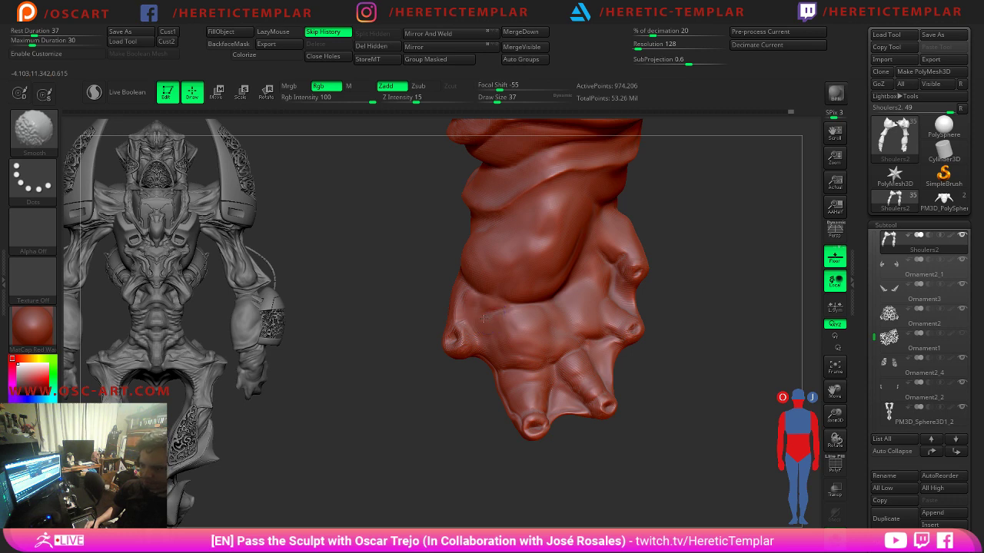
shift+drag(483, 319, 484, 313)
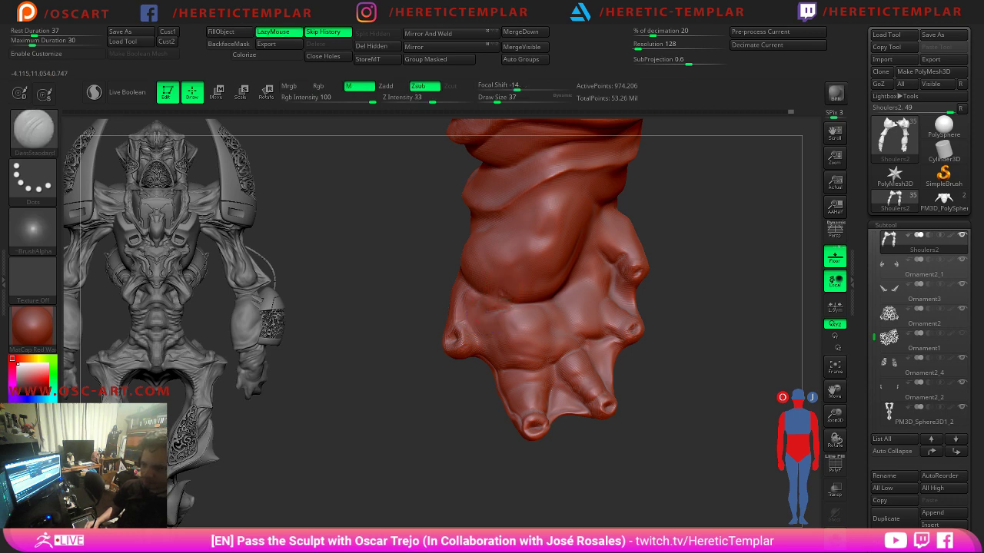
key(shift)
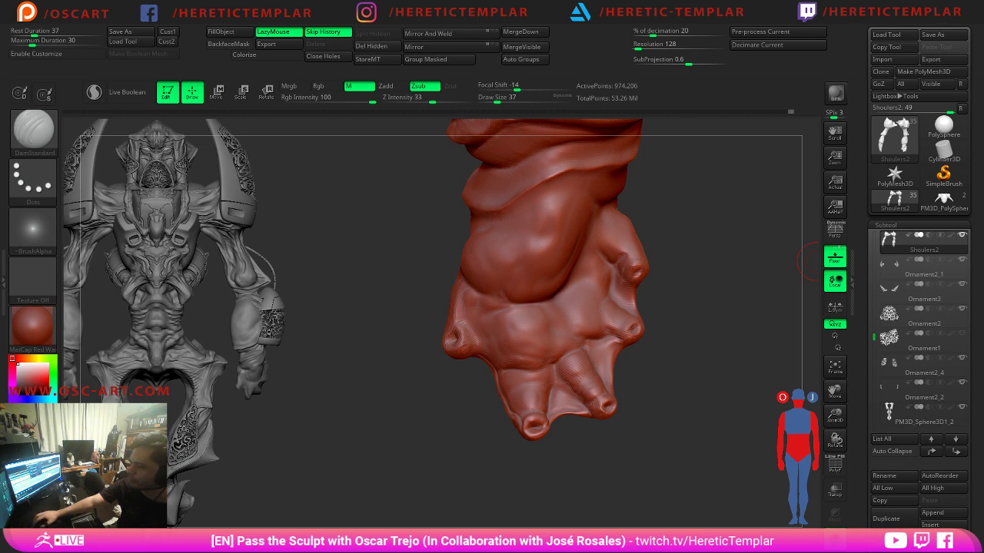
Switch to the blocked-out PolySphere torso and mask a curved band across it just below the arms with MaskLasso.
click(944, 199)
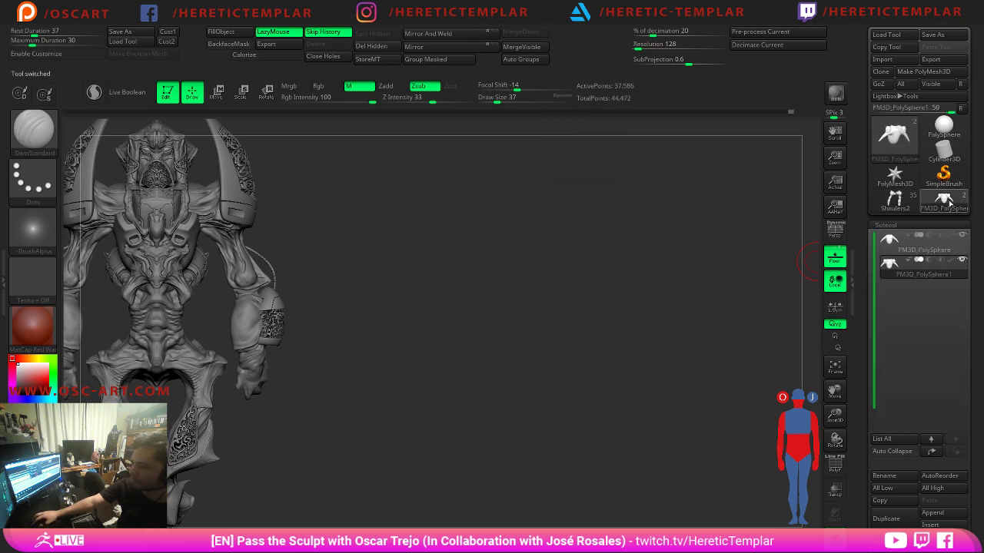
key(f)
mouse_move(628, 414)
shift+mouse_down()
mouse_move(612, 370)
mouse_move(623, 425)
mouse_move(559, 456)
shift+mouse_up()
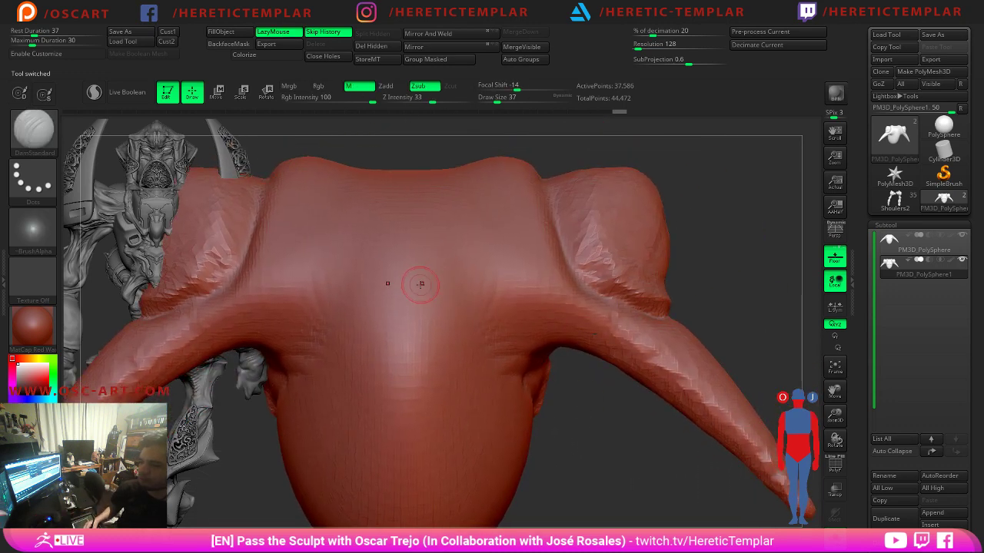
key(s)
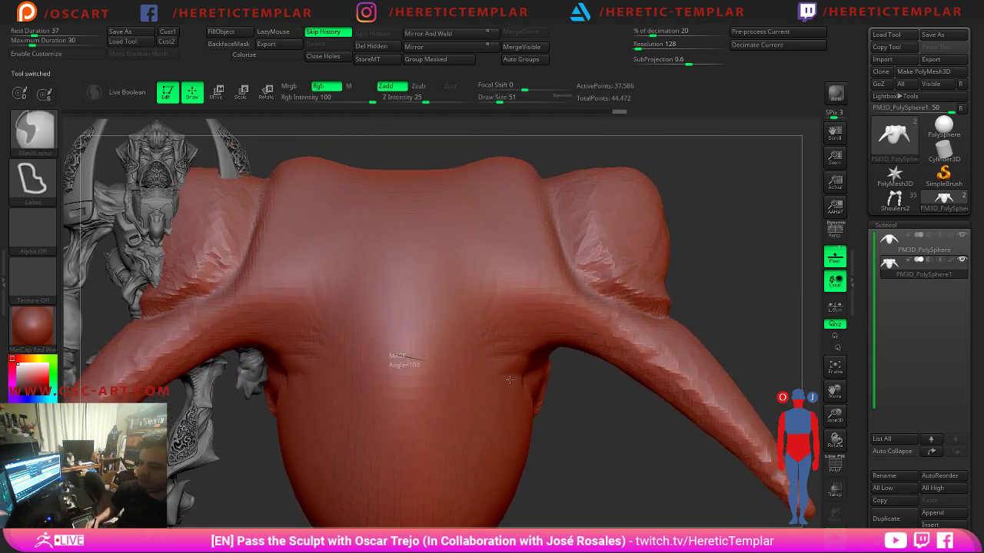
mouse_move(509, 380)
ctrl+mouse_down()
mouse_move(538, 406)
mouse_move(538, 391)
mouse_move(470, 368)
ctrl+mouse_up()
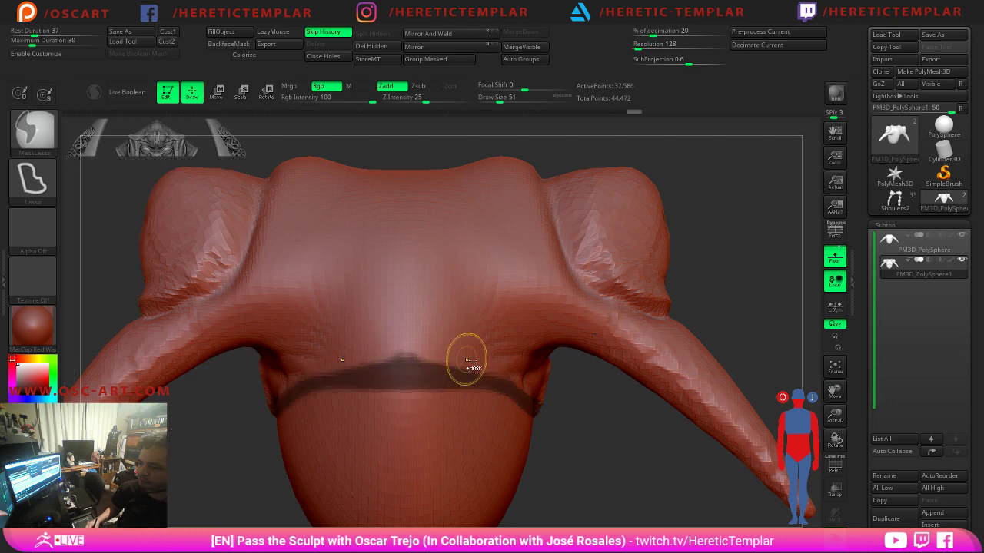
Preview an extraction of the masked band, set its thickness to 0.00178 and preview it again.
drag(865, 362, 864, 307)
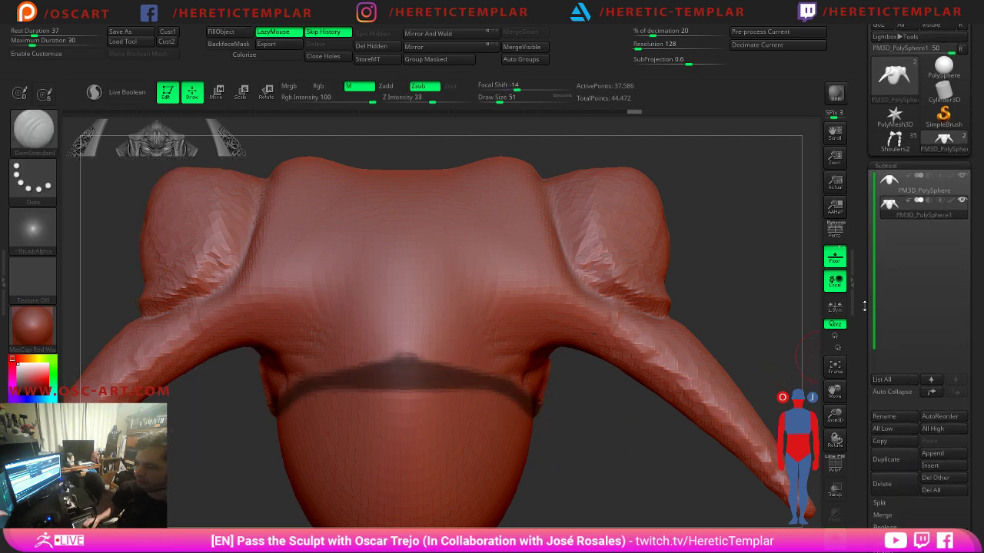
scroll(864, 306, down, 5)
click(882, 195)
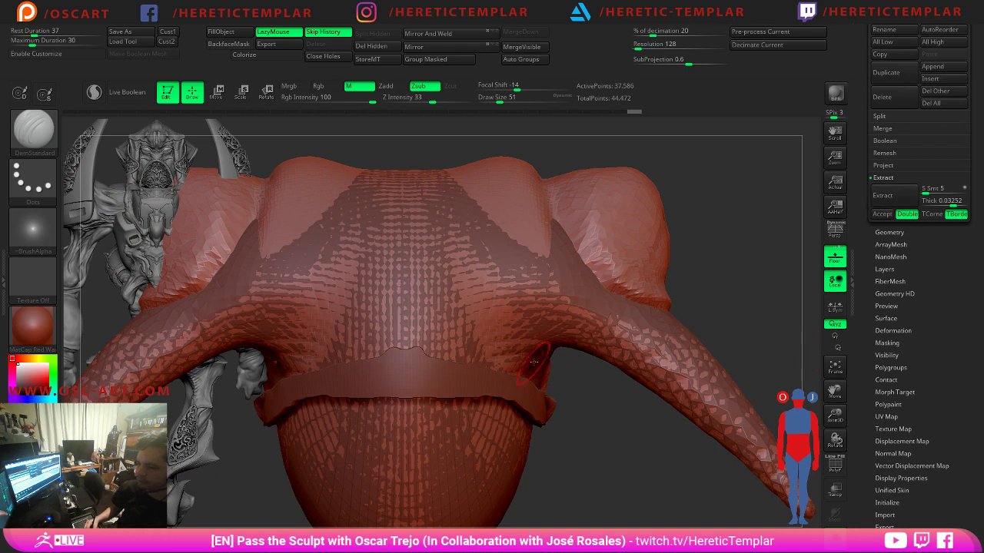
drag(534, 362, 605, 418)
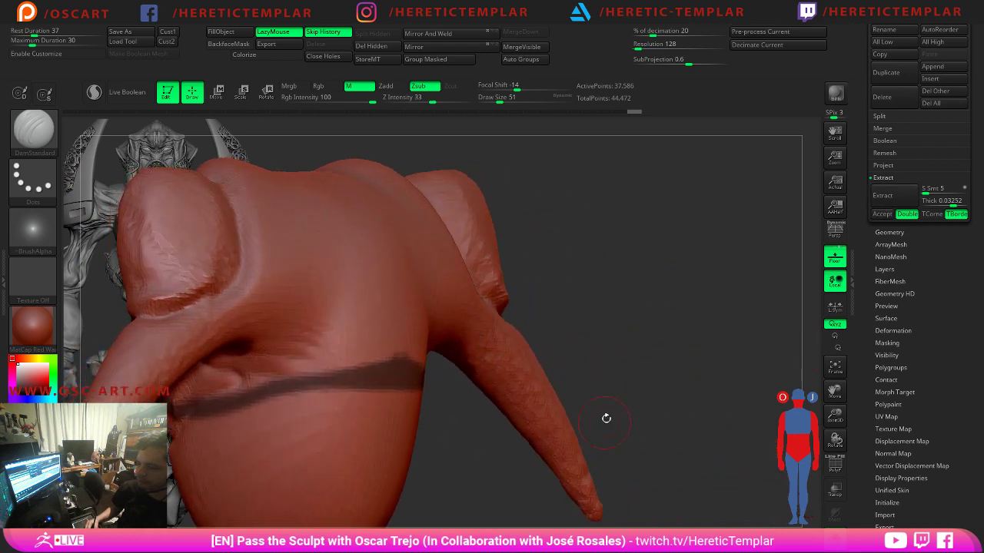
click(945, 201)
drag(947, 203, 950, 203)
click(897, 194)
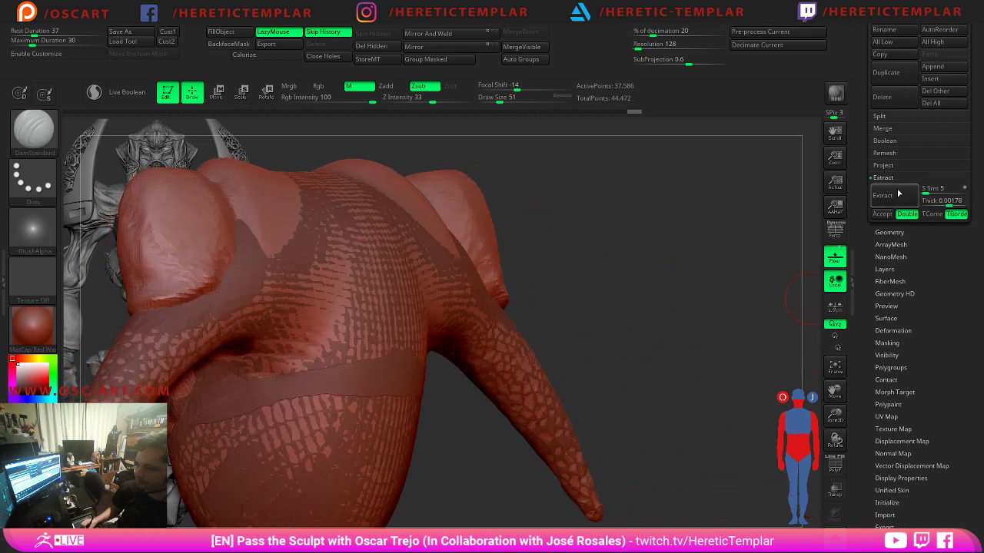
Replace the band with a mask of two oval eyes and a curved smile, and preview its extraction.
mouse_move(681, 257)
mouse_down()
mouse_move(670, 281)
mouse_move(659, 263)
mouse_move(676, 264)
mouse_move(646, 286)
mouse_move(638, 276)
mouse_move(500, 287)
mouse_up()
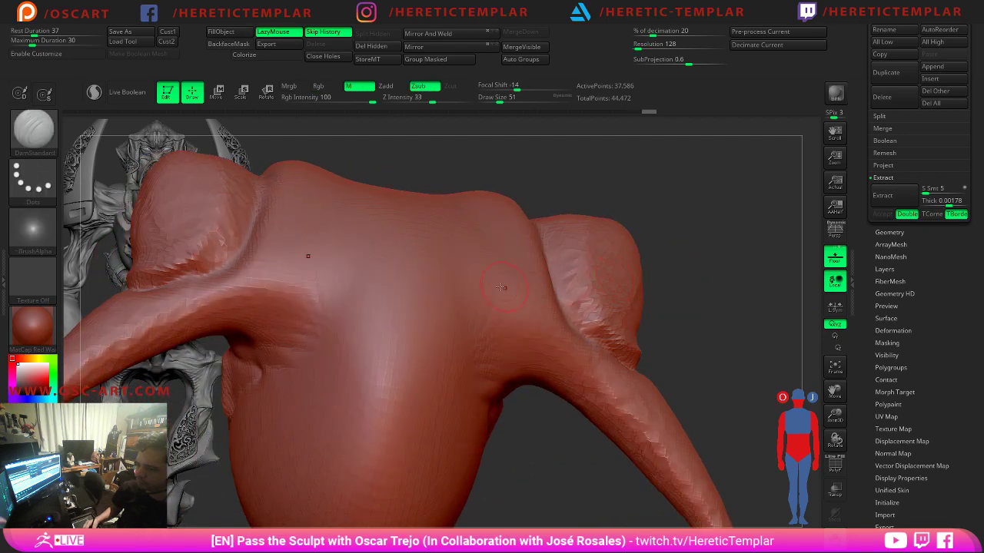
key(ctrl)
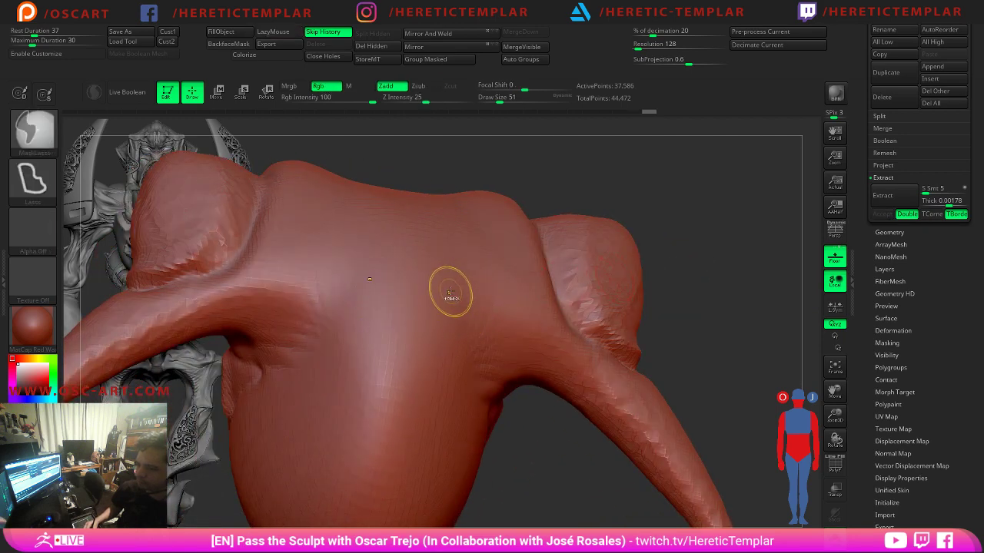
ctrl+drag(452, 284, 458, 280)
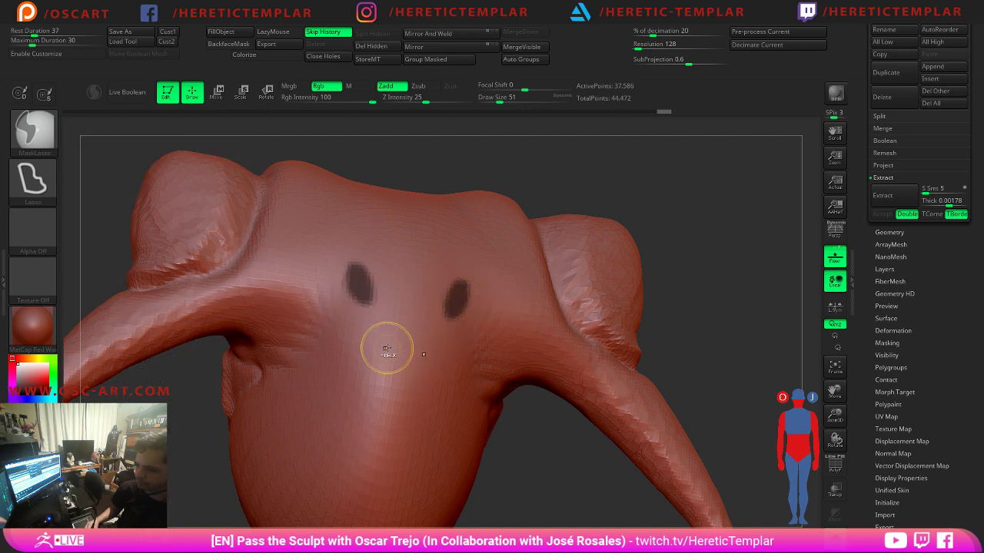
mouse_move(394, 352)
ctrl+mouse_down()
mouse_move(499, 342)
mouse_move(399, 381)
mouse_move(300, 311)
ctrl+mouse_up()
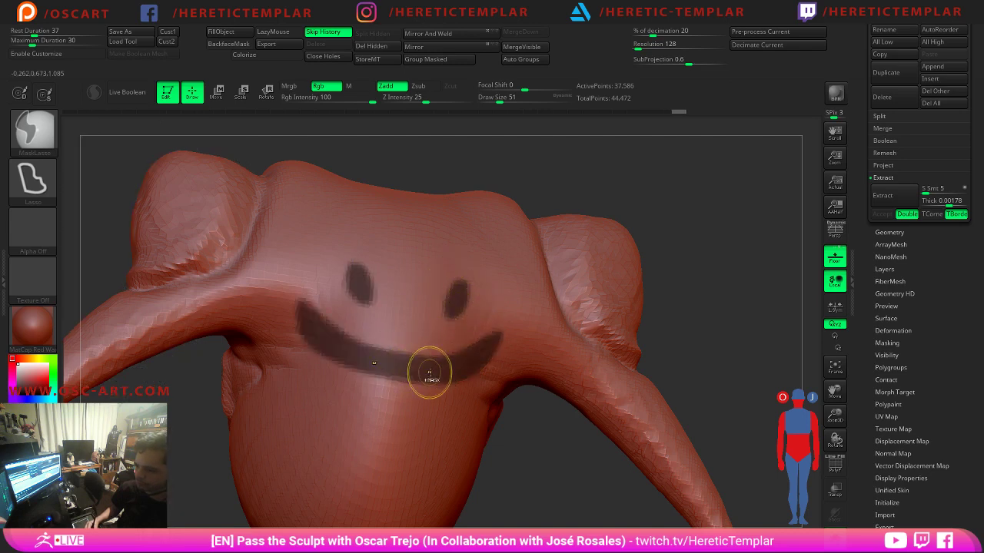
click(882, 195)
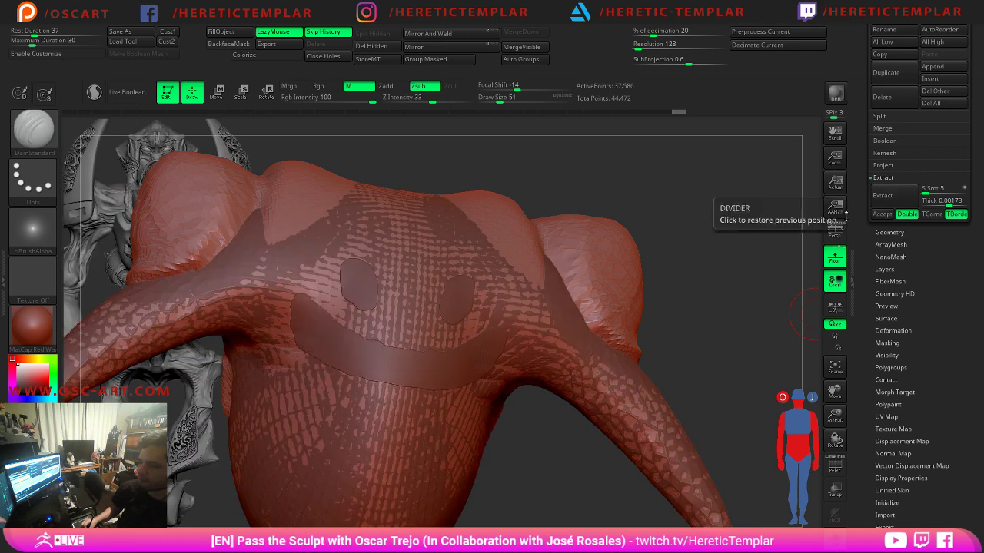
drag(753, 281, 761, 290)
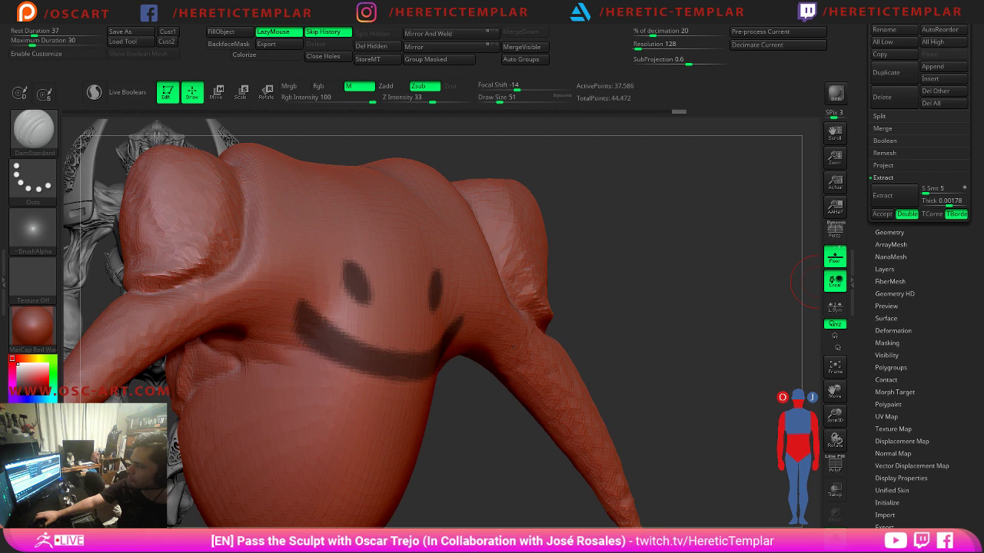
Face the torso straight on and turn on radial symmetry.
shift+drag(672, 218, 644, 213)
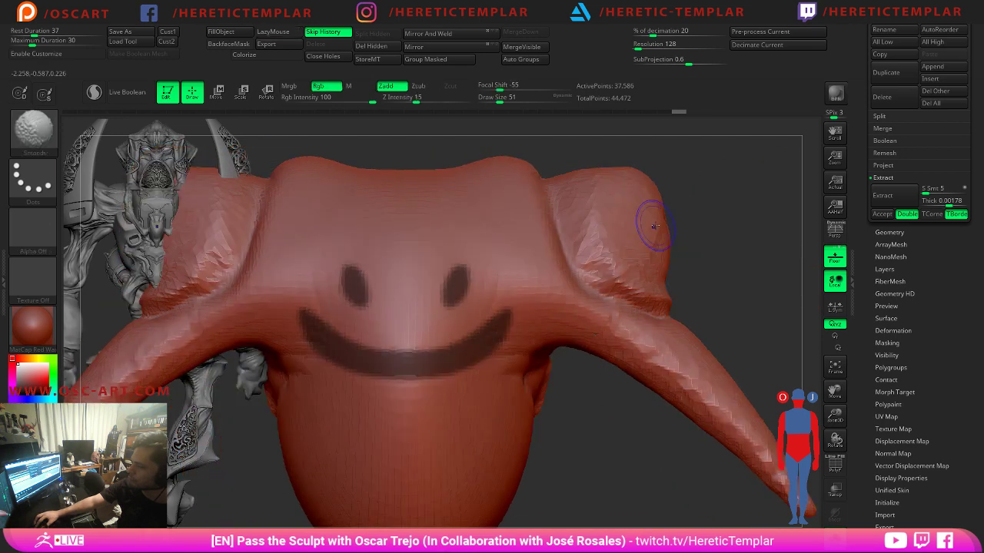
alt+drag(740, 346, 684, 287)
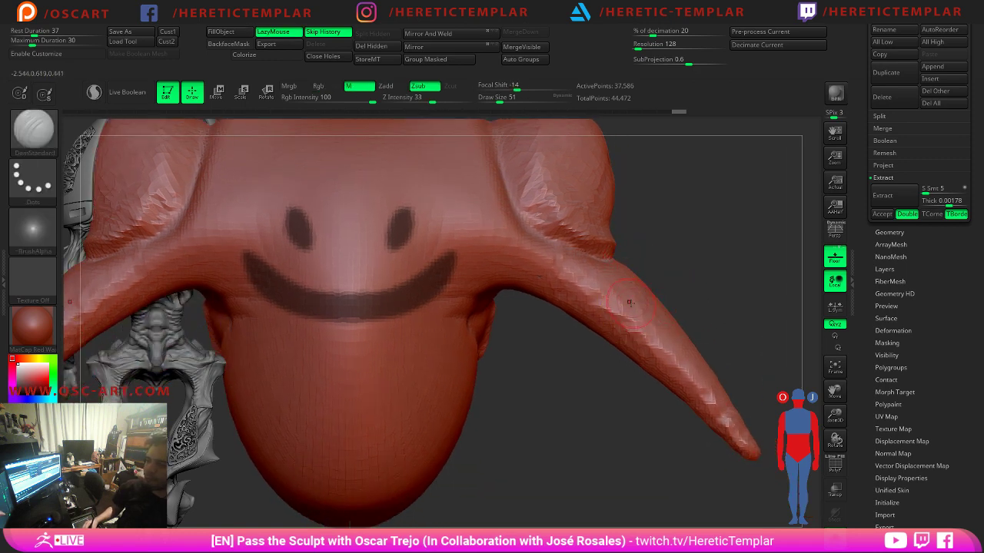
click(578, 27)
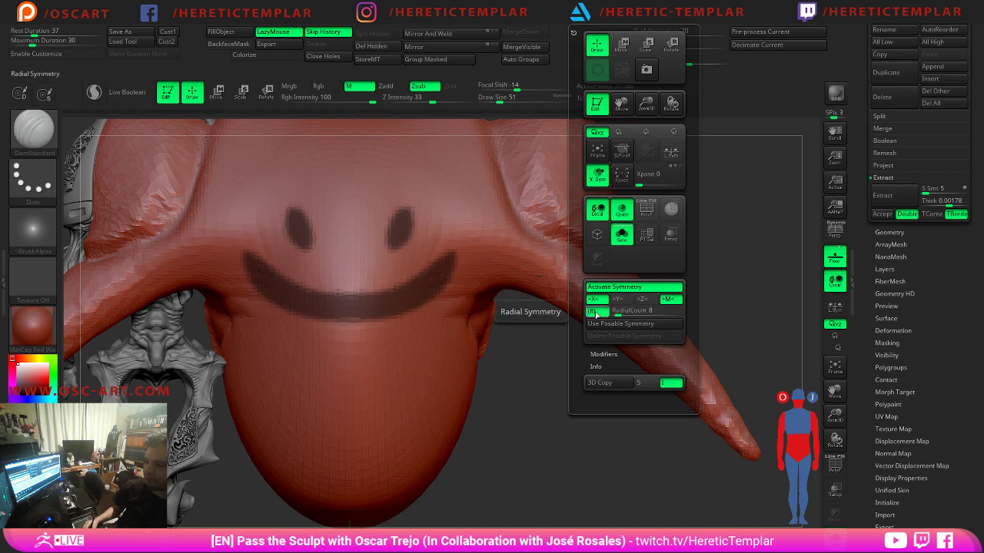
drag(720, 215, 487, 311)
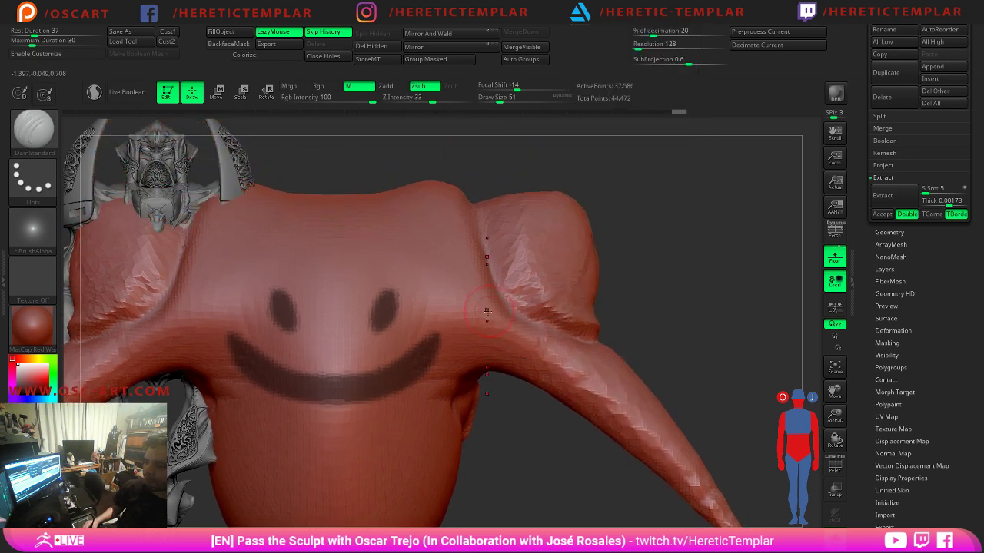
Select the MaskPen brush and paint a radial mask band around the base of the arm, undoing the first stroke.
ctrl+click(20, 132)
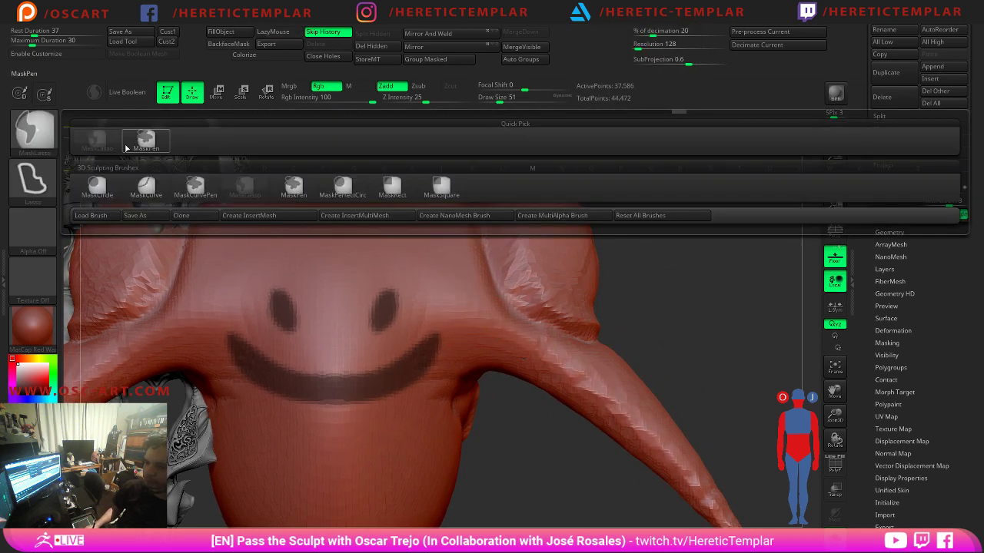
ctrl+click(156, 145)
mouse_move(454, 231)
ctrl+mouse_down()
mouse_move(432, 385)
mouse_move(446, 369)
mouse_move(449, 201)
mouse_move(467, 238)
mouse_move(466, 411)
ctrl+mouse_up()
key(ctrl+z)
mouse_move(533, 336)
ctrl+mouse_down()
mouse_move(524, 369)
mouse_move(517, 322)
ctrl+mouse_up()
Invert the mask, trim the arm band's outer edge at draw size 31, and check the masked areas around the torso.
drag(677, 323, 665, 257)
ctrl+click(664, 296)
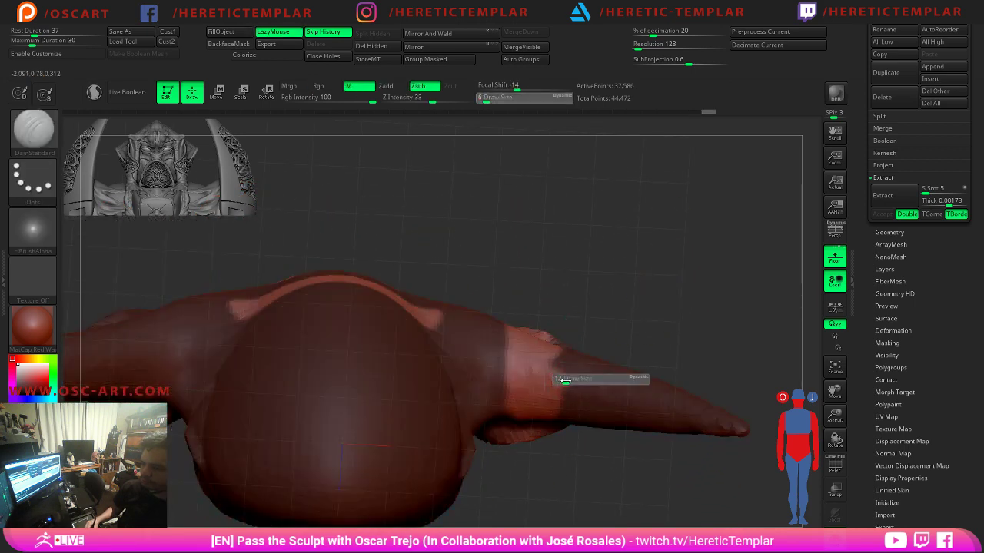
mouse_move(563, 374)
ctrl+mouse_down()
mouse_move(559, 384)
mouse_move(556, 358)
mouse_move(550, 408)
ctrl+mouse_up()
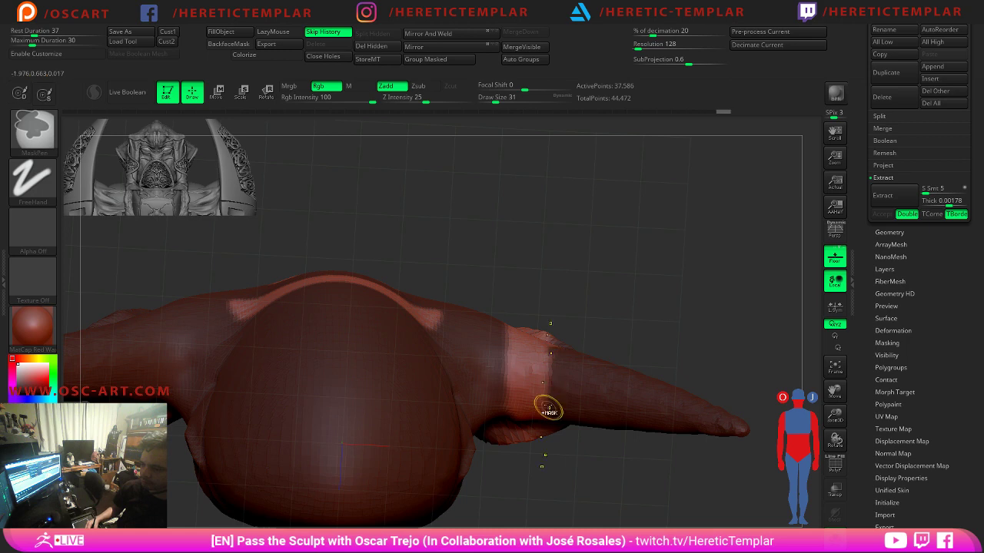
ctrl+click(531, 367)
mouse_move(649, 261)
mouse_down()
mouse_move(650, 346)
mouse_move(649, 294)
mouse_move(555, 219)
mouse_move(540, 415)
mouse_move(444, 405)
mouse_move(452, 403)
mouse_up()
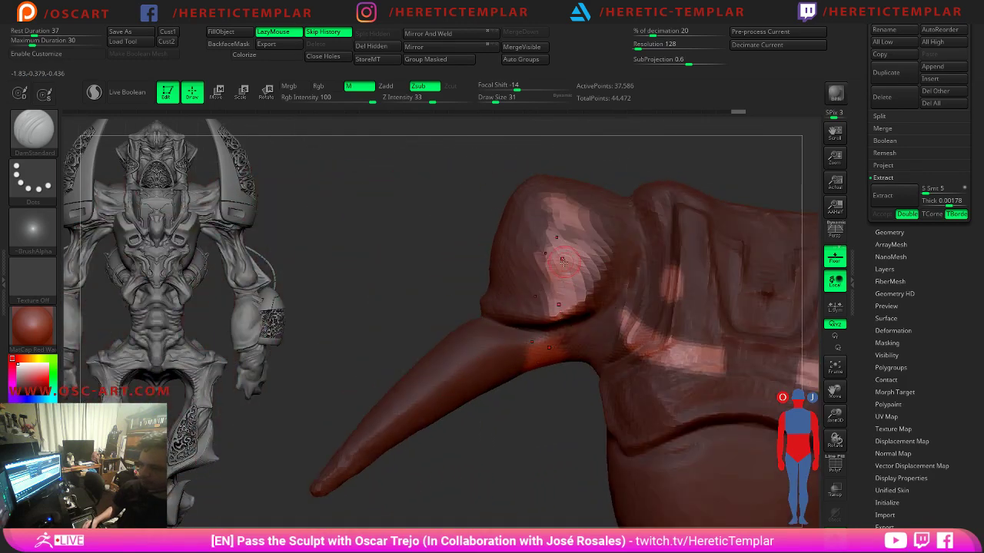
drag(358, 415, 492, 406)
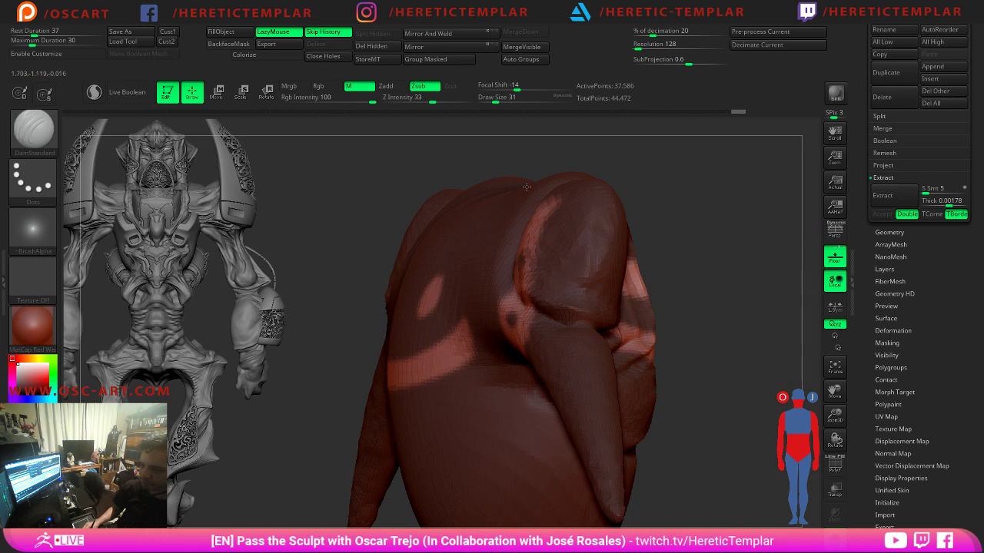
Replace the mask with a vertical strip down the torso's centre line, invert it and turn on local symmetry.
drag(399, 267, 578, 261)
mouse_move(599, 160)
ctrl+mouse_down()
mouse_move(610, 169)
mouse_move(576, 150)
mouse_move(518, 202)
mouse_move(536, 484)
ctrl+mouse_up()
ctrl+click(561, 461)
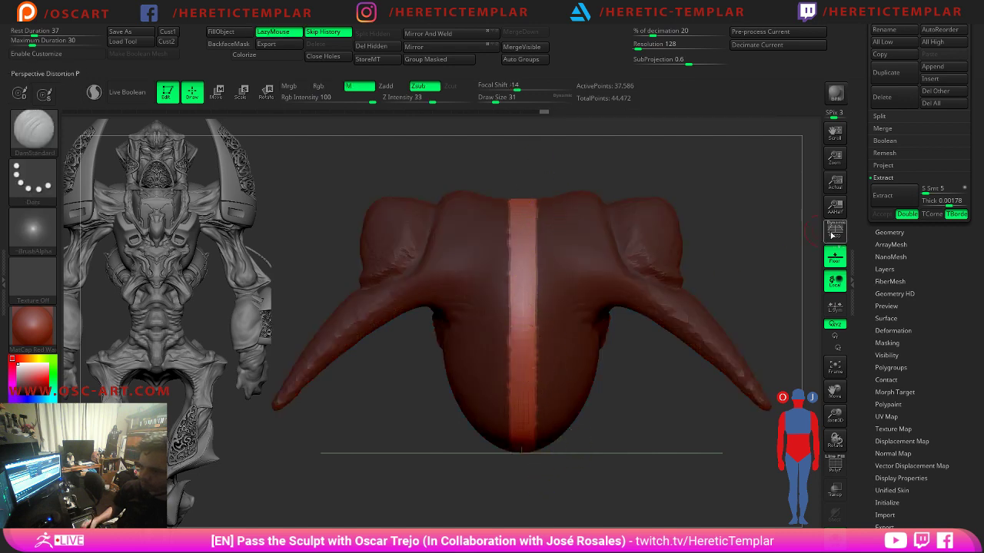
click(834, 308)
Soften the strip's edges, paint alternating rows of round MaskPen dabs along both sides, and invert the mask.
key(ctrl)
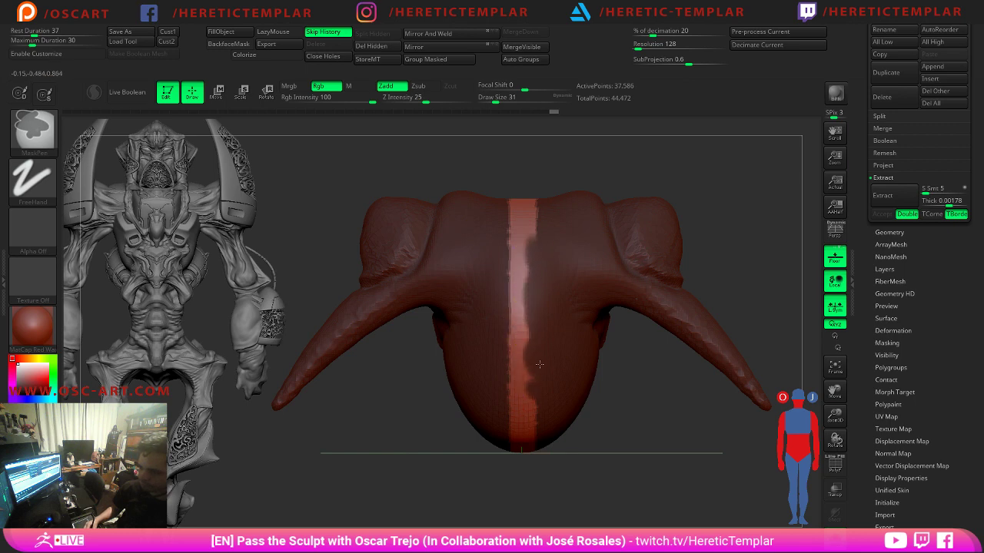
ctrl+click(524, 277)
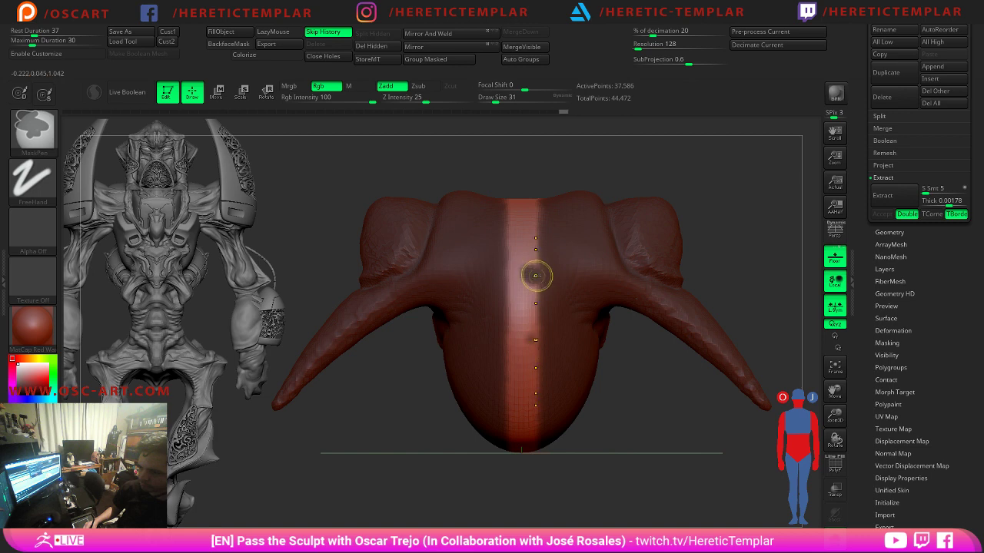
ctrl+click(535, 275)
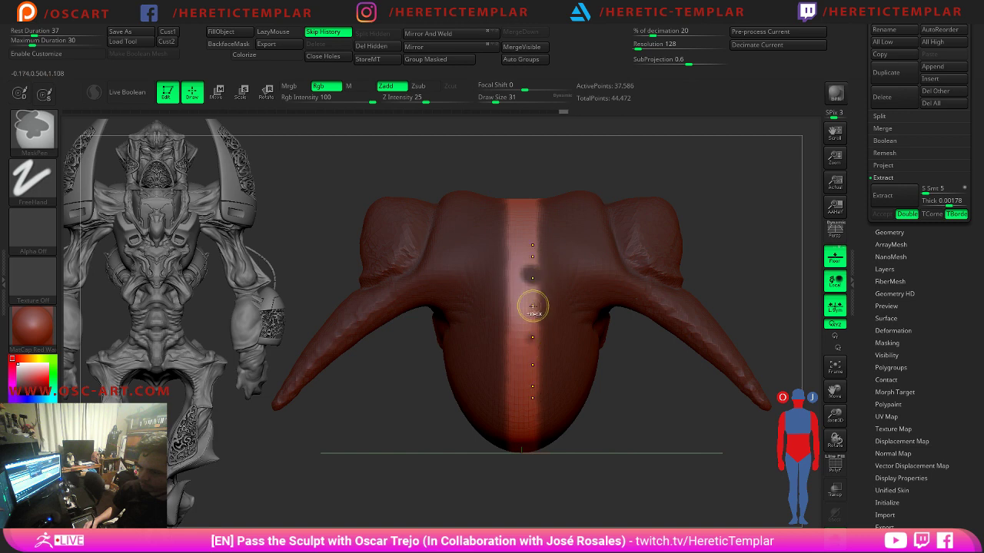
ctrl+click(536, 422)
ctrl+click(511, 244)
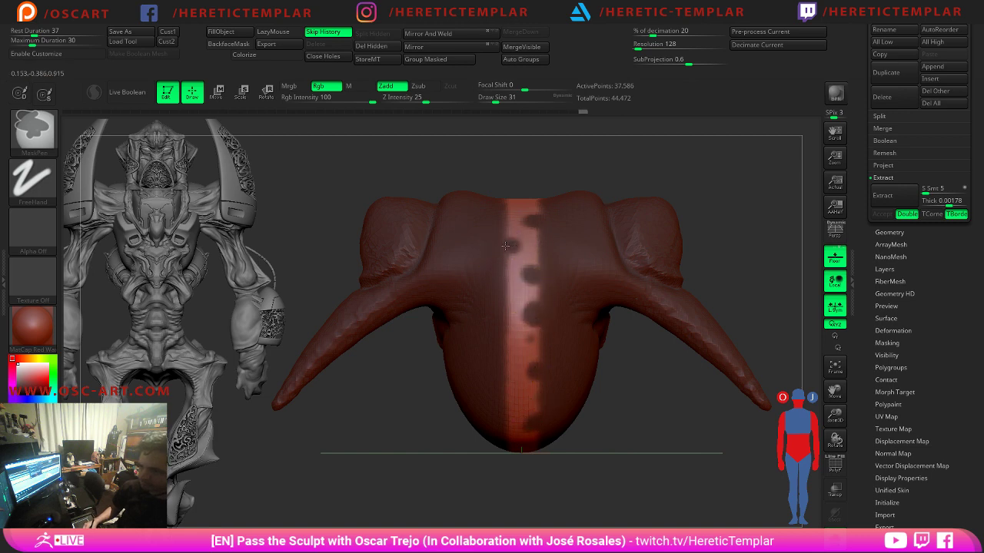
ctrl+click(507, 300)
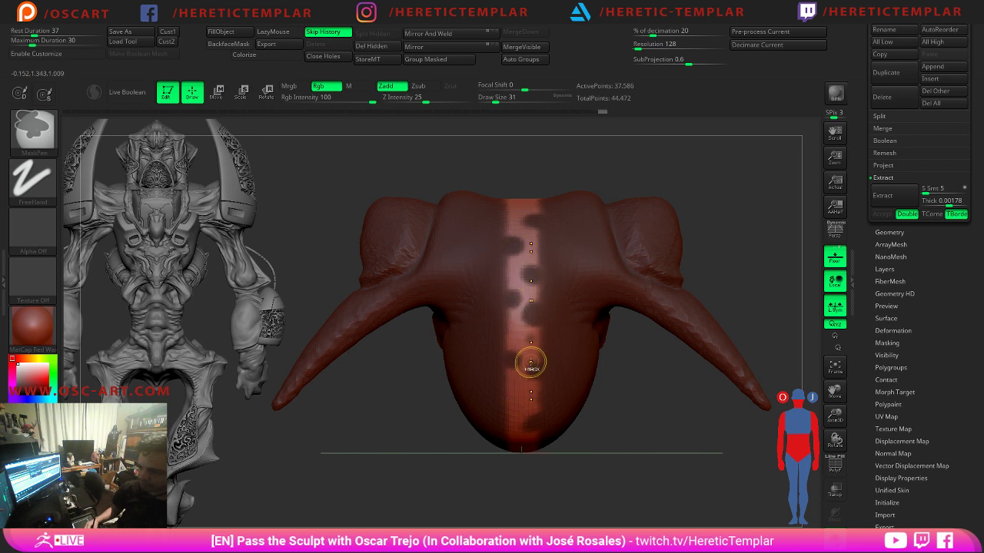
ctrl+click(502, 402)
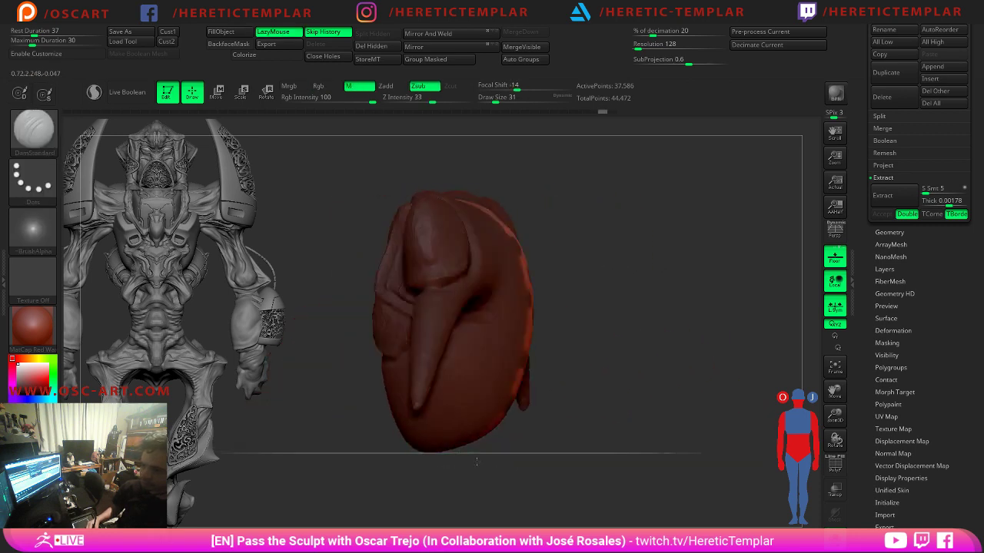
drag(615, 469, 745, 471)
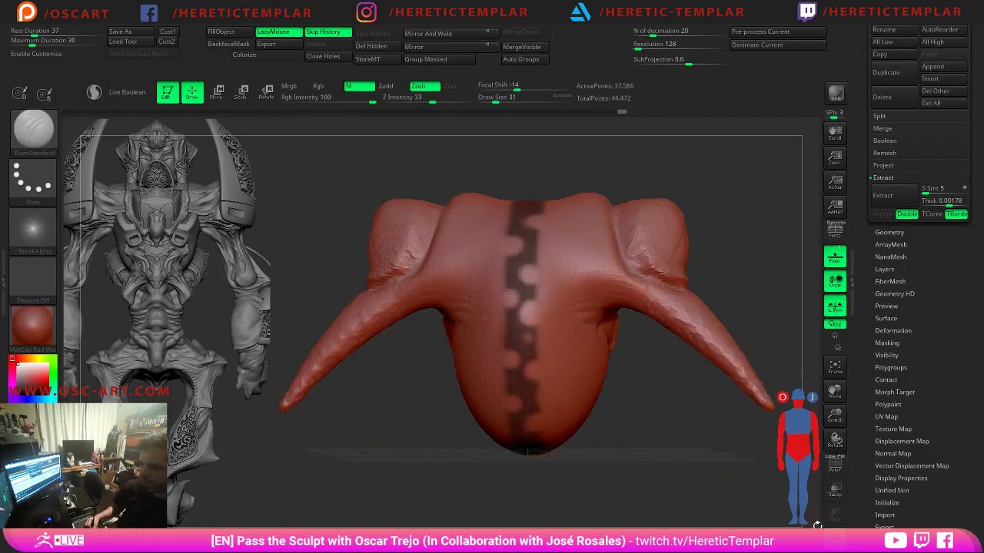
Extract the masked torso strip at thickness 0.00178, accept it as a new mesh and check it from the side and front.
click(884, 195)
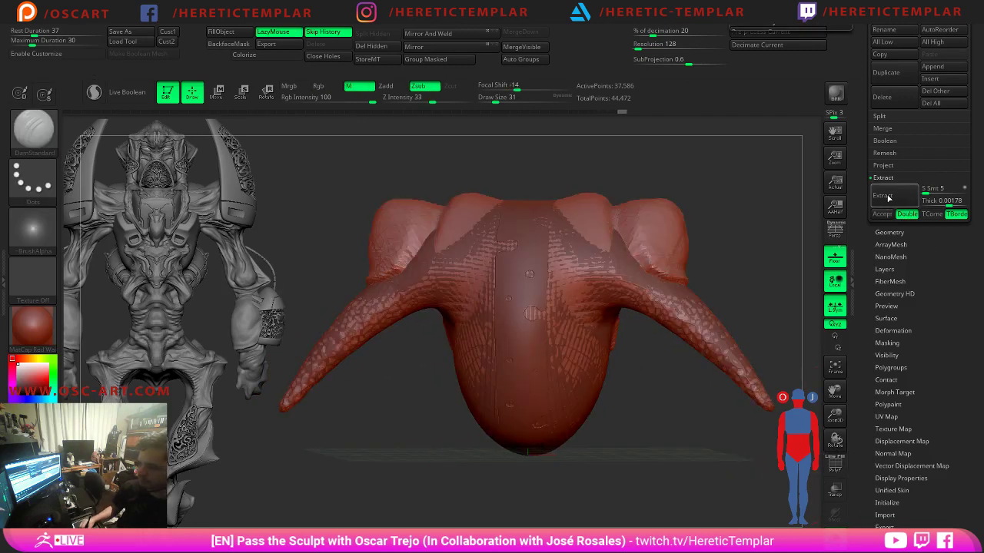
click(881, 214)
drag(707, 224, 764, 233)
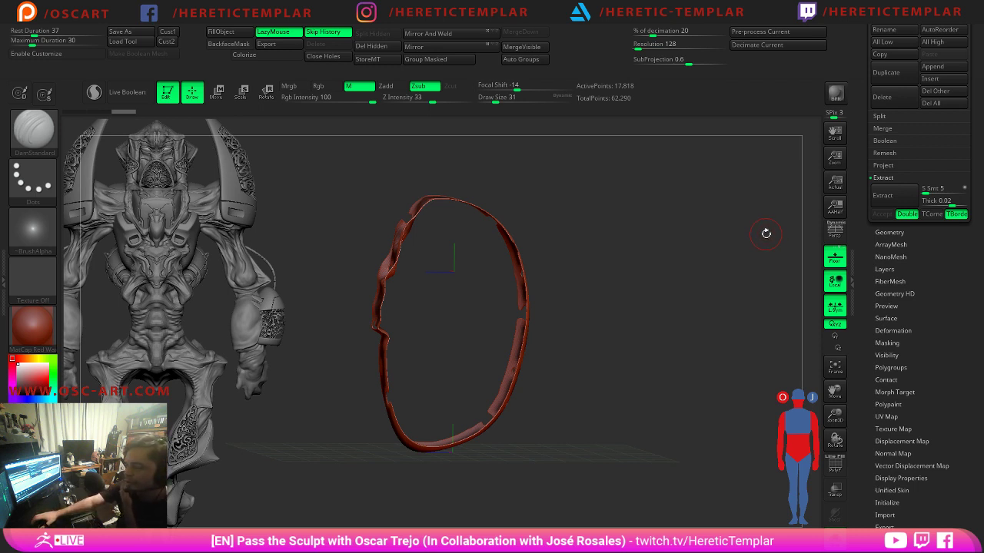
drag(556, 309, 641, 307)
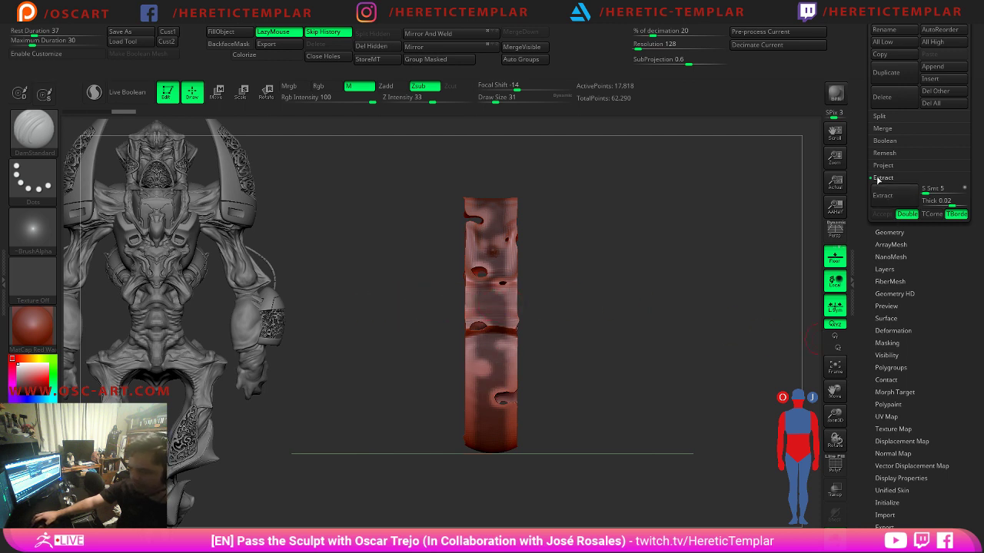
scroll(863, 155, up, 5)
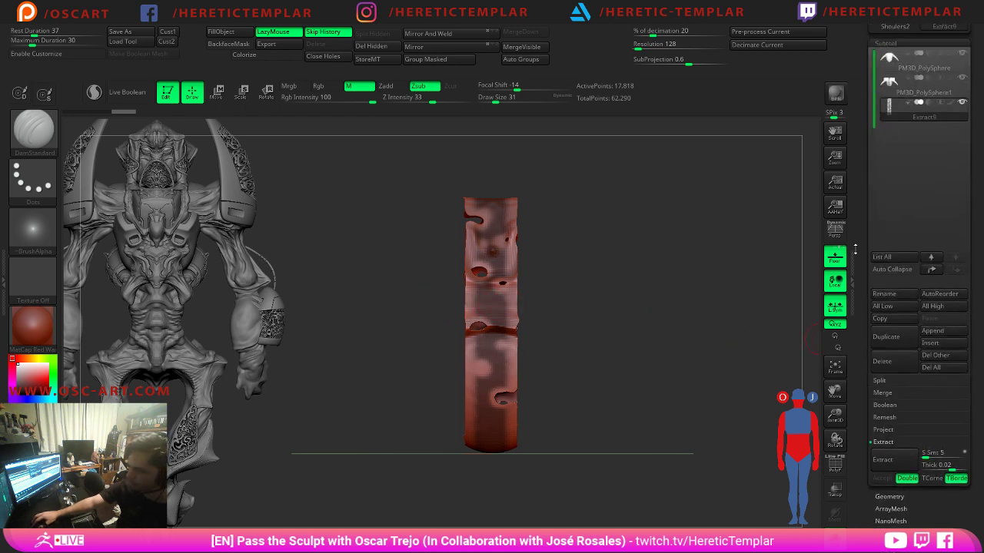
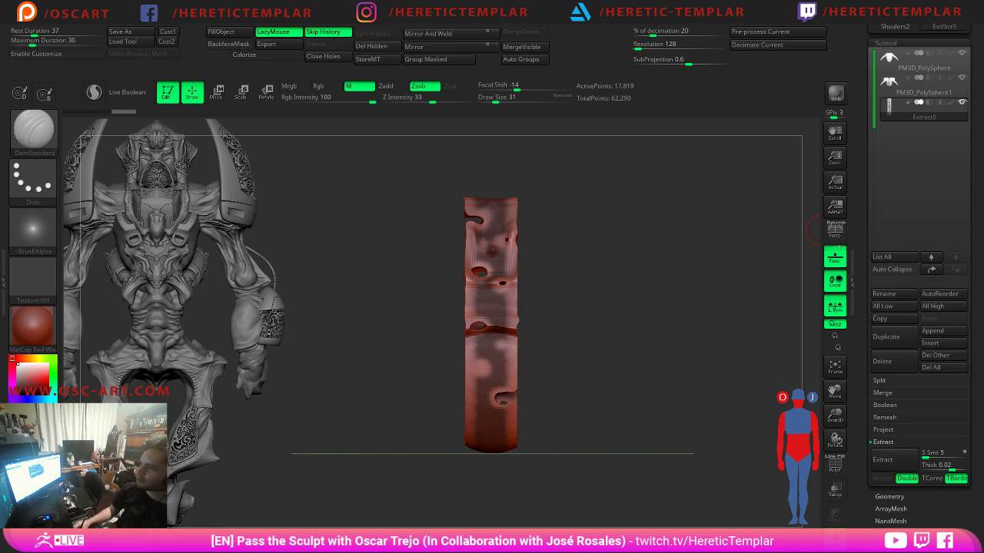
Switch back to the character tool containing the Shoulers2 arms and frame the hand up close.
drag(863, 230, 863, 281)
click(894, 69)
alt+drag(587, 290, 615, 255)
mouse_move(723, 362)
alt+mouse_down()
mouse_move(705, 222)
mouse_move(677, 246)
mouse_move(619, 264)
mouse_move(784, 369)
mouse_move(604, 345)
mouse_move(598, 302)
mouse_move(653, 365)
mouse_move(586, 341)
alt+mouse_up()
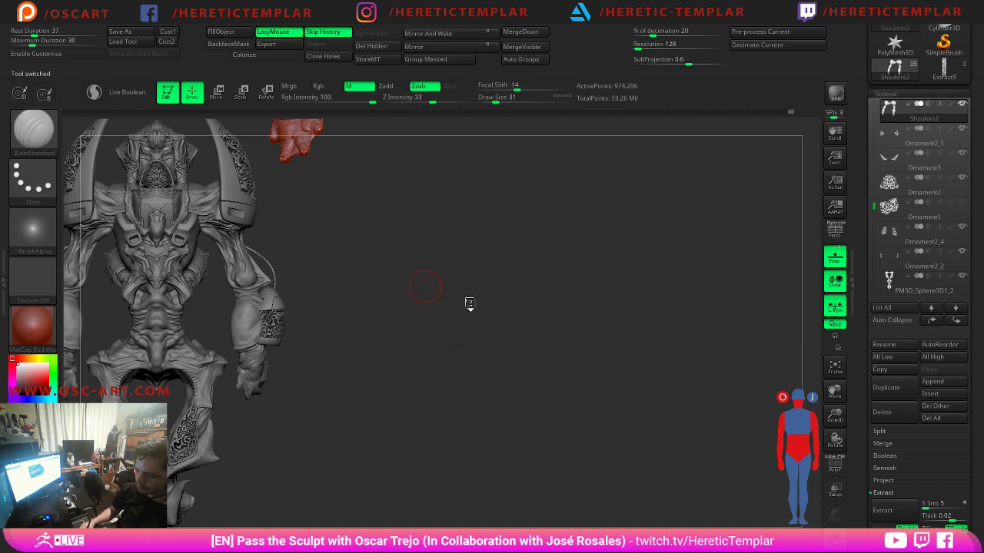
key(f)
key(f)
key(f)
alt+drag(628, 398, 578, 331)
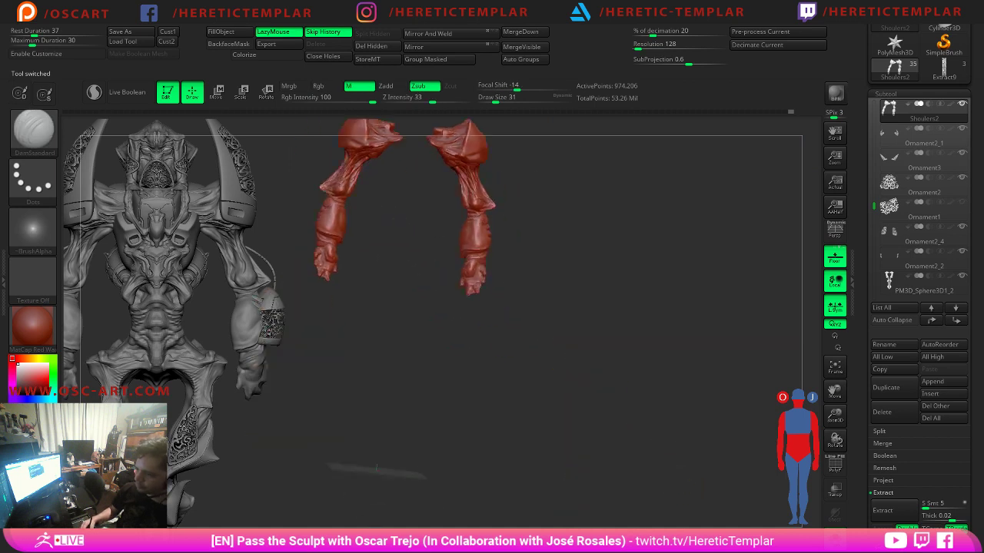
alt+drag(377, 468, 479, 234)
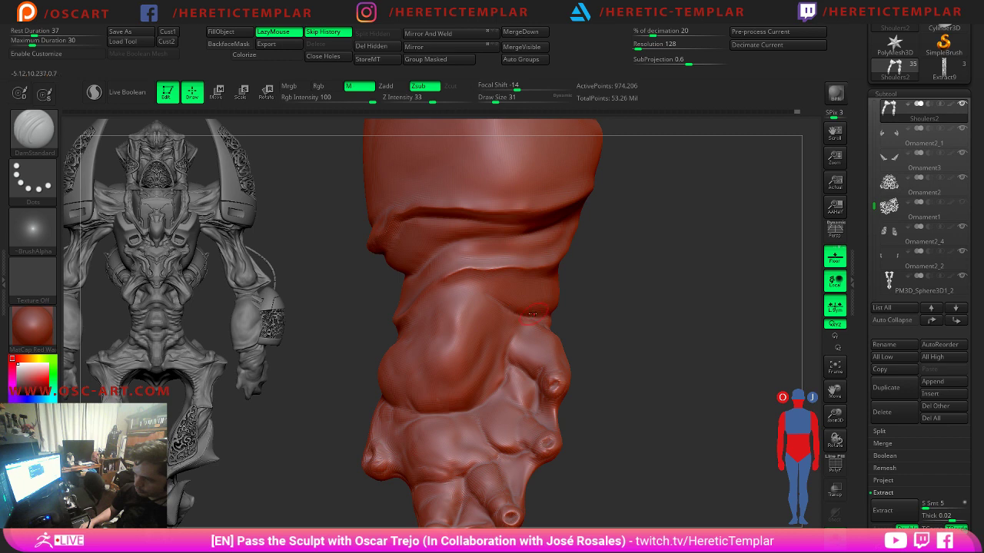
Try carving long, thin lines down the back of the hand with DamStandard at draw size 29.
key(b)
key(s)
key(t)
drag(340, 284, 380, 273)
alt+drag(574, 304, 576, 269)
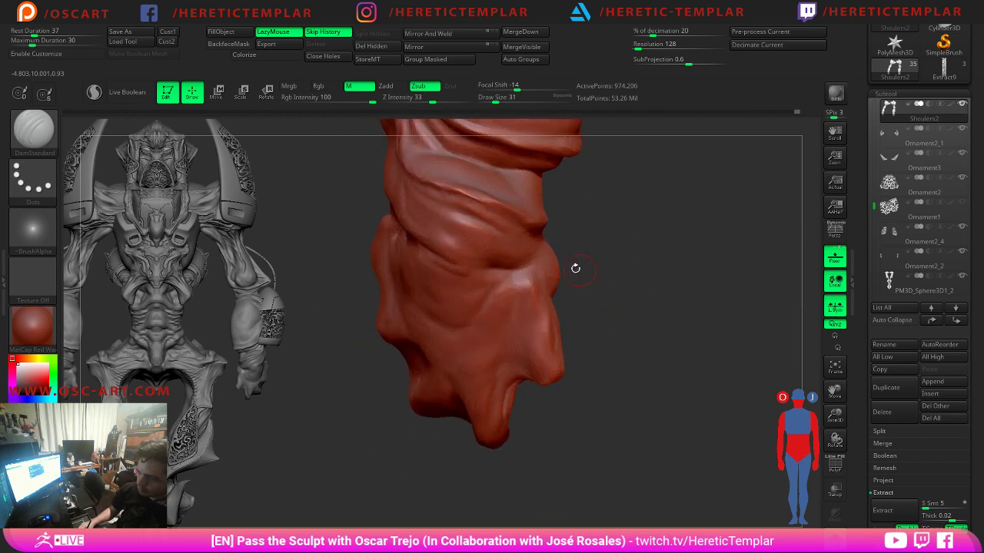
mouse_move(602, 303)
mouse_down()
mouse_move(521, 259)
mouse_move(505, 233)
mouse_up()
key(s)
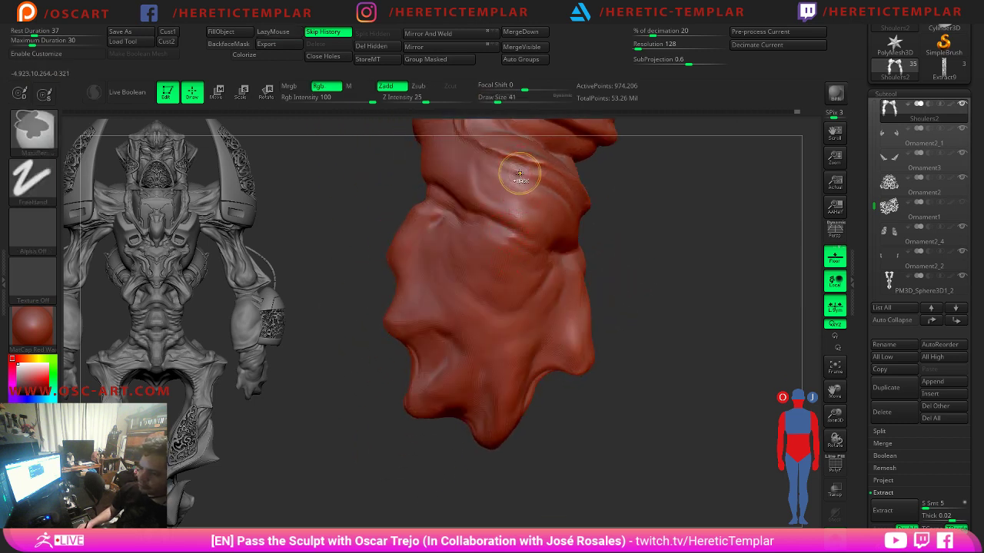
key(s)
drag(455, 227, 454, 219)
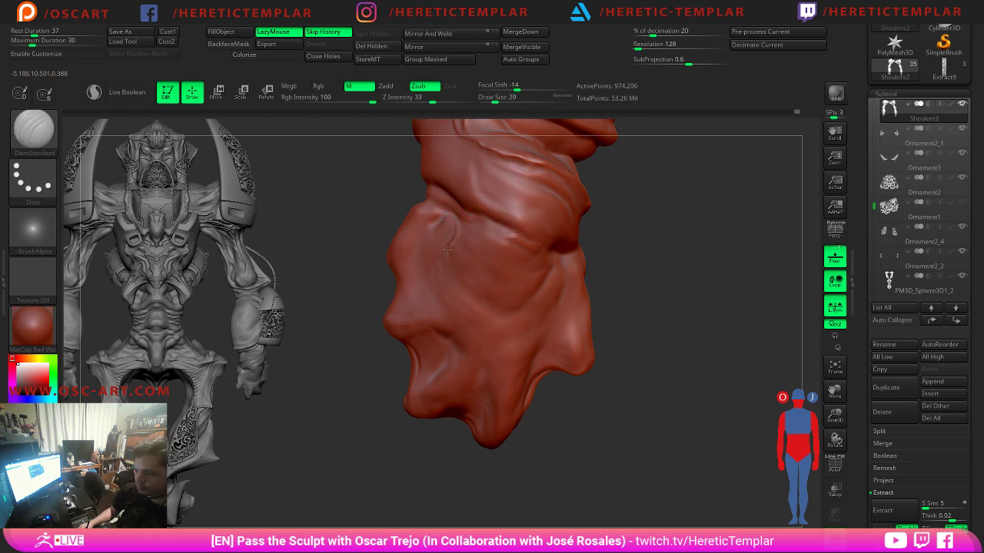
drag(455, 274, 463, 306)
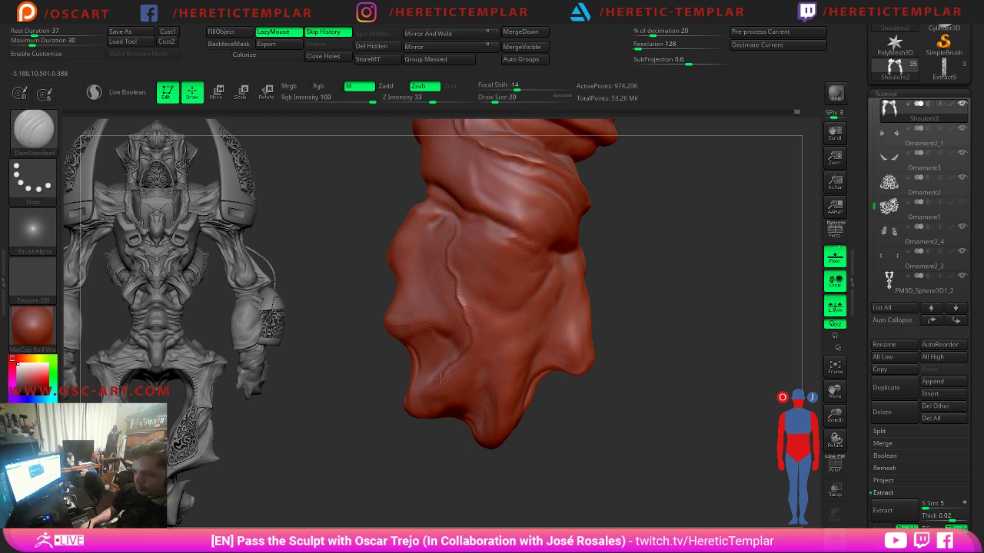
mouse_move(390, 403)
mouse_down()
mouse_move(439, 456)
mouse_move(470, 409)
mouse_up()
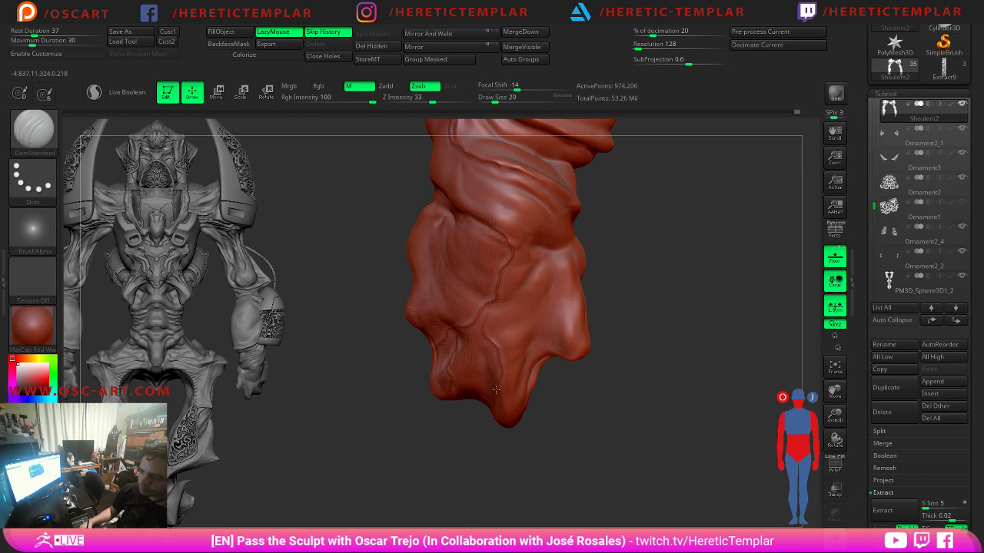
Undo the lines carved down the back of the hand and return to a close view of the wrist.
drag(597, 438, 576, 377)
key(ctrl)
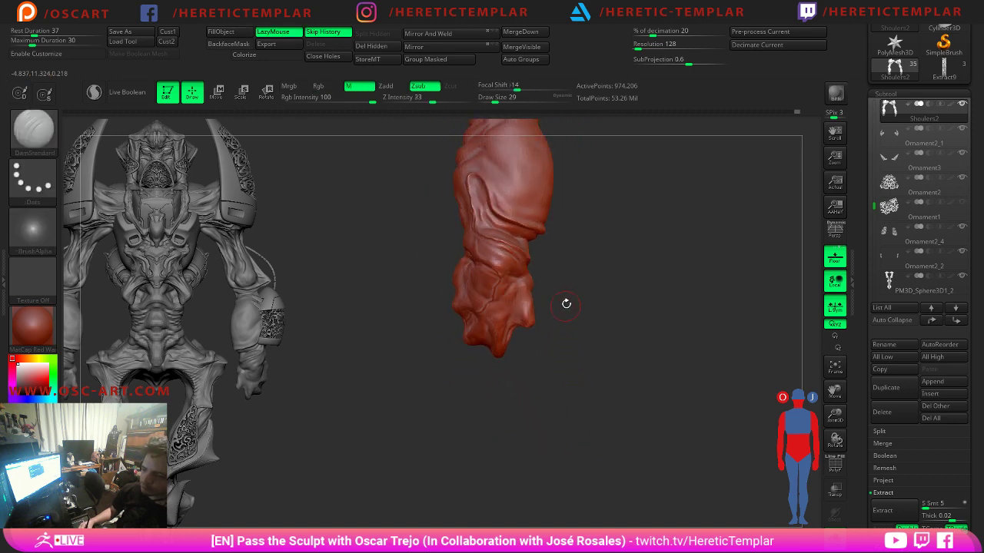
key(ctrl)
ctrl+right_drag(583, 261, 654, 358)
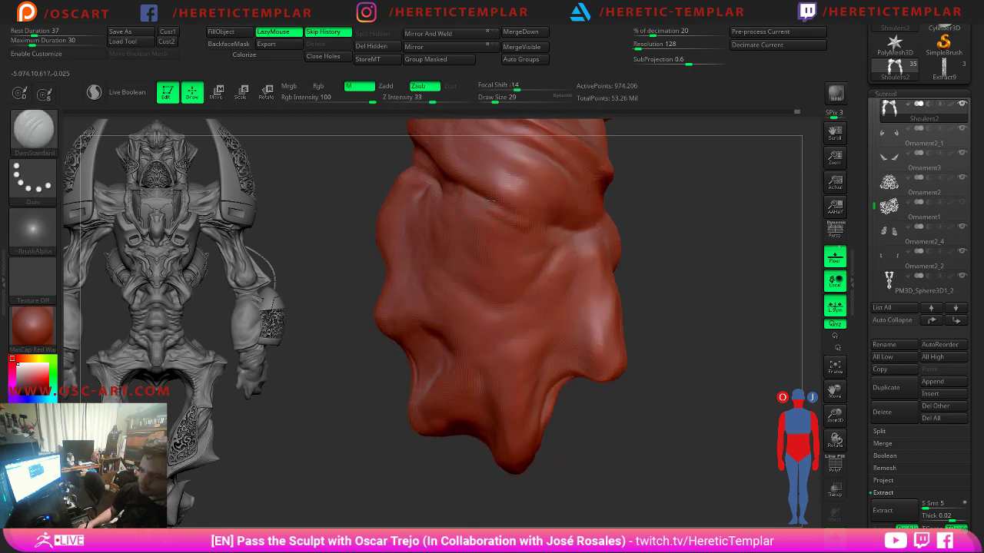
Carve short skin creases where the wrist meets the back of the hand at draw size 25, and start softening them.
mouse_move(514, 217)
mouse_down()
mouse_move(461, 189)
mouse_move(511, 223)
mouse_move(525, 209)
mouse_move(550, 226)
mouse_move(518, 234)
mouse_move(461, 207)
mouse_move(502, 234)
mouse_up()
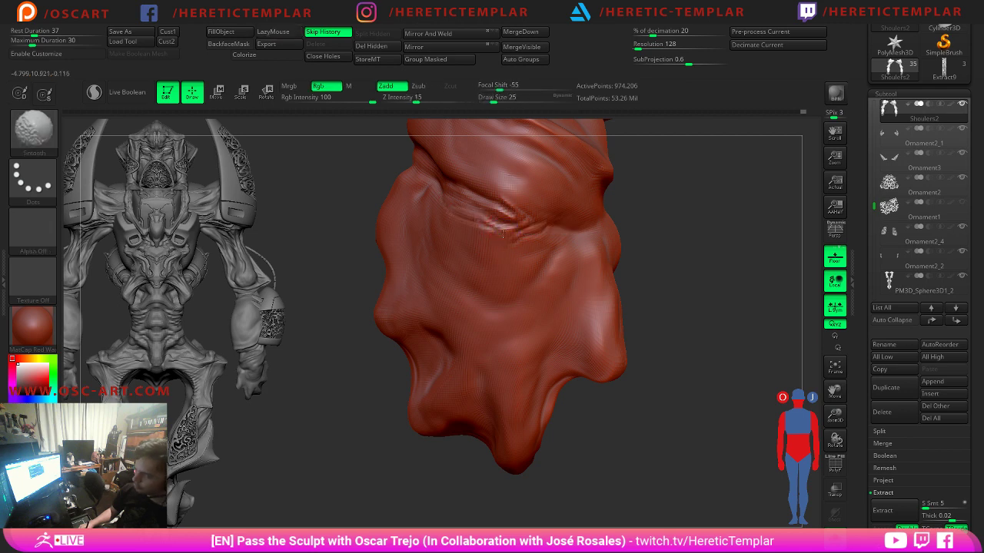
key(s)
key(s)
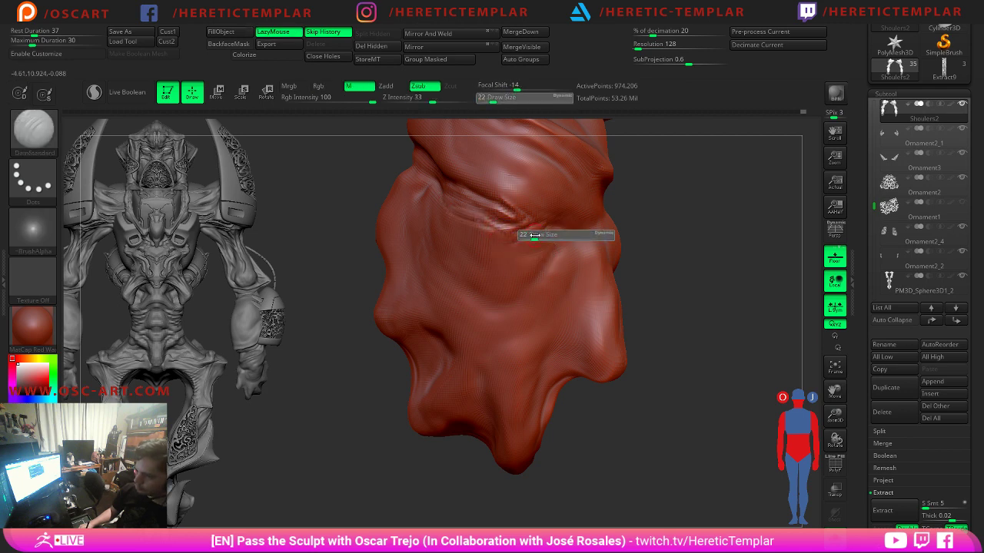
drag(534, 213, 505, 191)
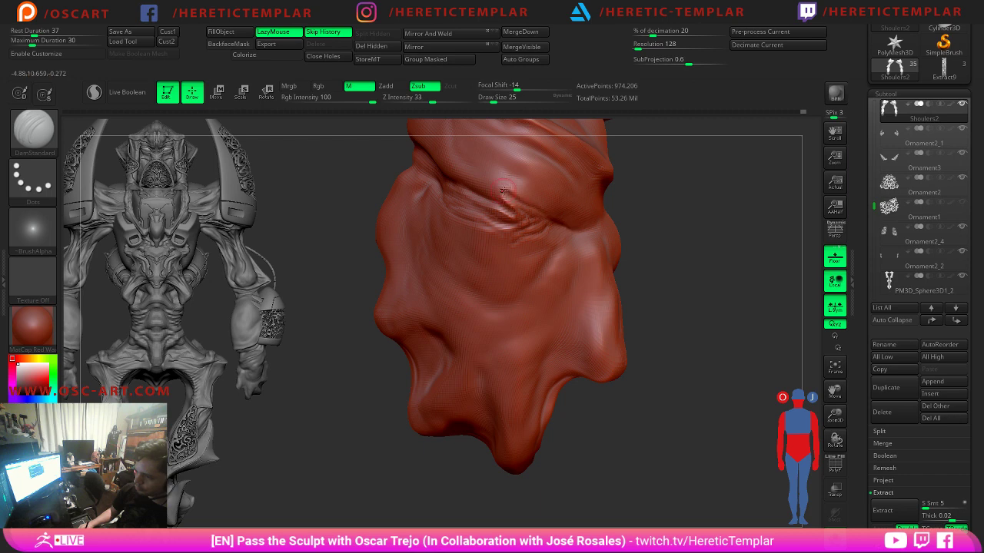
drag(542, 218, 509, 195)
key(shift)
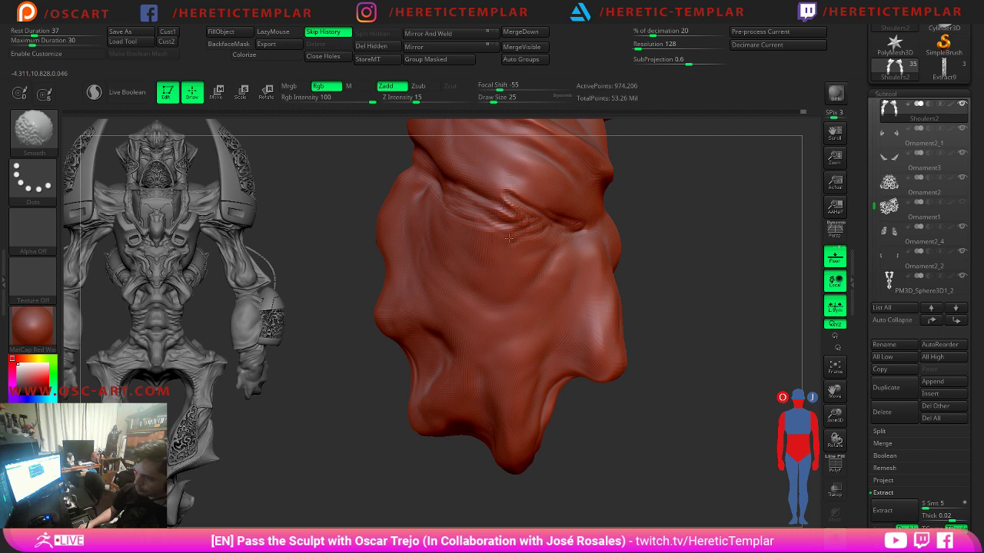
Raise the draw size to 31 and carve further fanned wrinkles across the wrist, smoothing between strokes.
mouse_move(650, 253)
alt+mouse_down()
mouse_move(628, 213)
mouse_move(607, 216)
alt+mouse_up()
key(s)
drag(519, 229, 521, 227)
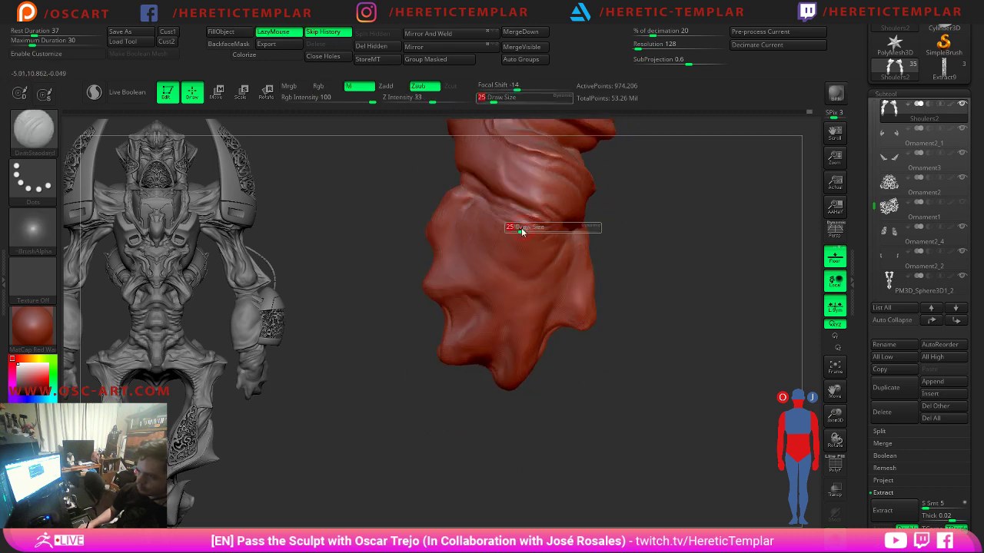
key(shift)
mouse_move(641, 235)
alt+mouse_down()
mouse_move(641, 213)
mouse_move(697, 268)
mouse_move(659, 240)
alt+mouse_up()
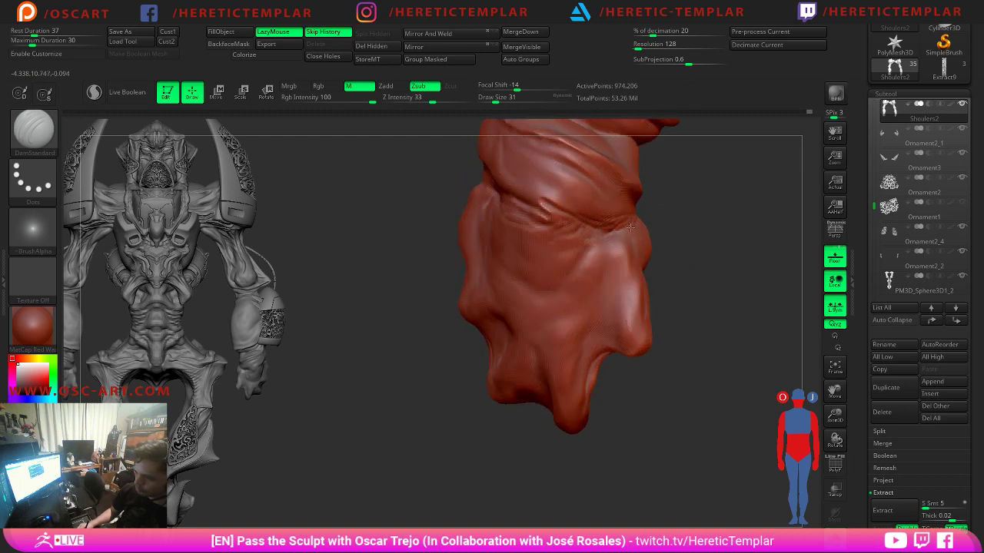
key(shift)
mouse_move(630, 227)
mouse_down()
mouse_move(539, 253)
mouse_move(526, 242)
mouse_move(534, 231)
mouse_up()
shift+drag(534, 229, 520, 222)
drag(556, 253, 512, 258)
drag(567, 236, 538, 248)
right_drag(544, 242, 580, 227)
Smooth the wrist wrinkles, add curved creases on their outer side and soften them at draw size 49.
key(ctrl)
key(shift)
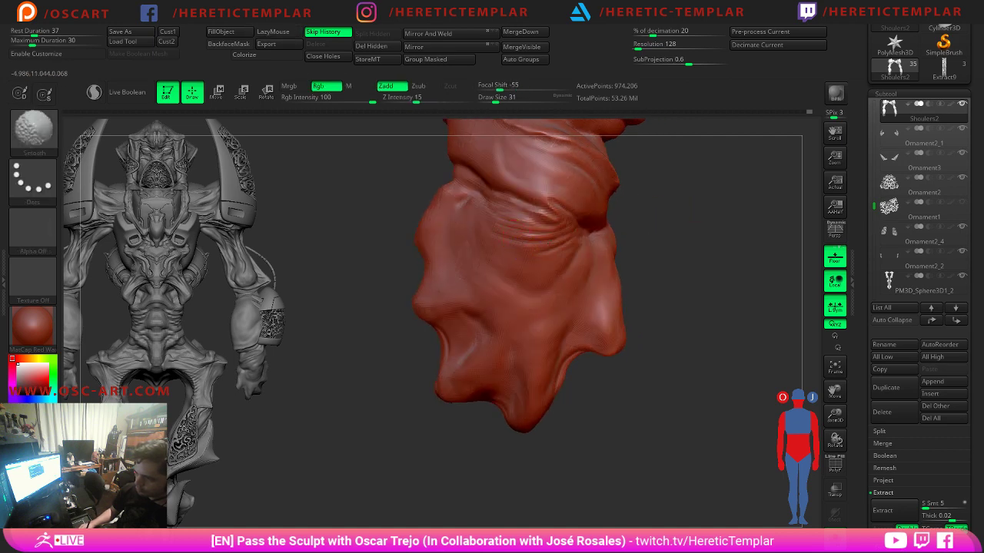
mouse_move(512, 223)
shift+mouse_down()
mouse_move(494, 224)
mouse_move(523, 231)
mouse_move(513, 233)
shift+mouse_up()
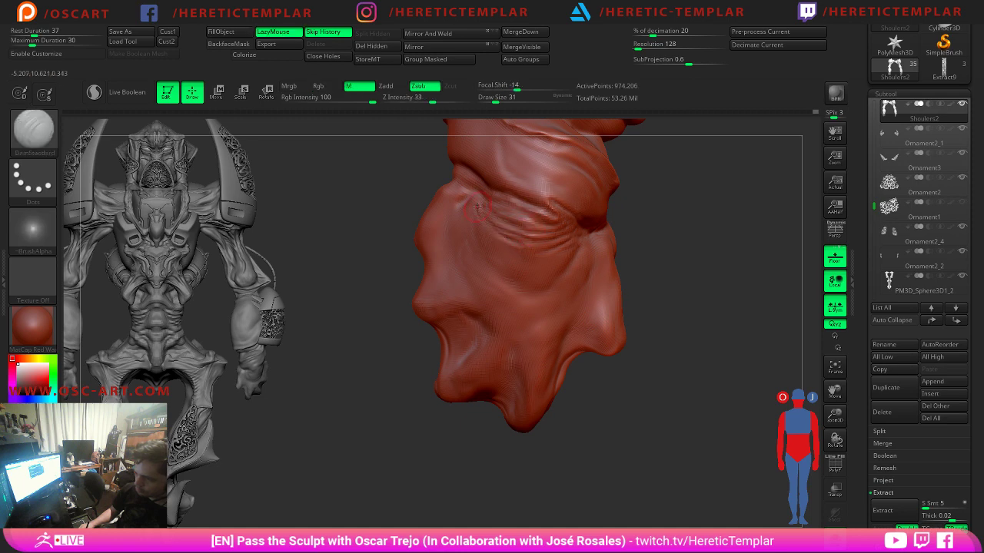
mouse_move(478, 208)
mouse_down()
mouse_move(530, 255)
mouse_move(492, 271)
mouse_move(482, 251)
mouse_up()
key(shift)
key(s)
shift+drag(496, 260, 507, 266)
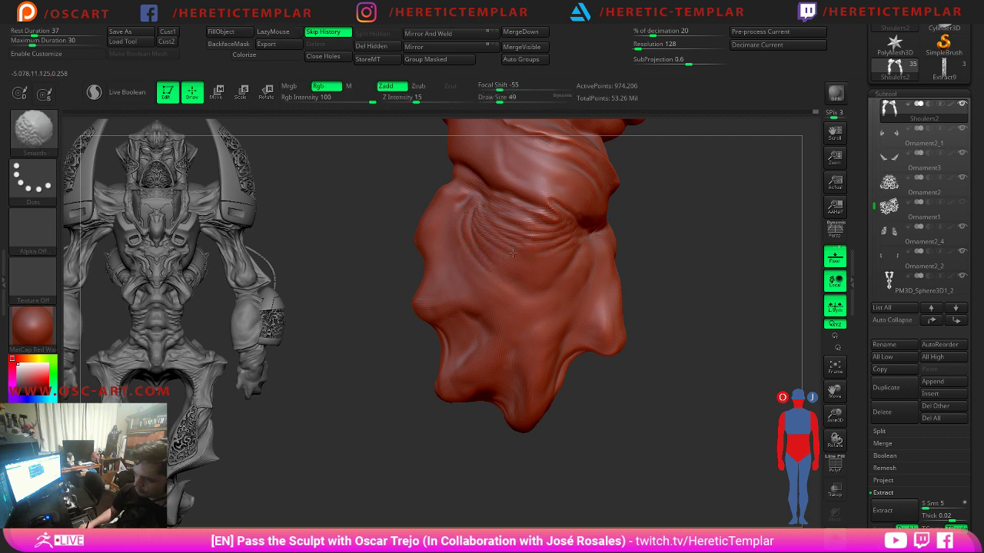
Show the whole character again, then select the Shoulers abdomen subtool and isolate it in Solo mode.
mouse_move(684, 230)
mouse_down()
mouse_move(658, 235)
mouse_move(642, 303)
mouse_move(635, 275)
mouse_up()
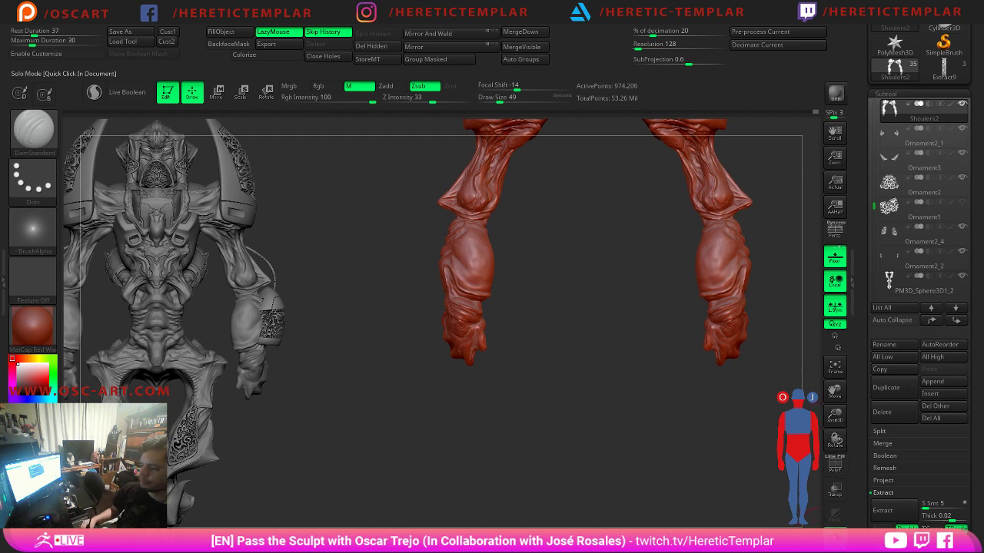
click(771, 428)
mouse_move(760, 456)
mouse_down()
mouse_move(666, 332)
mouse_move(711, 342)
mouse_move(662, 329)
mouse_move(646, 337)
mouse_move(608, 293)
mouse_move(675, 296)
mouse_move(508, 327)
mouse_up()
alt+click(652, 309)
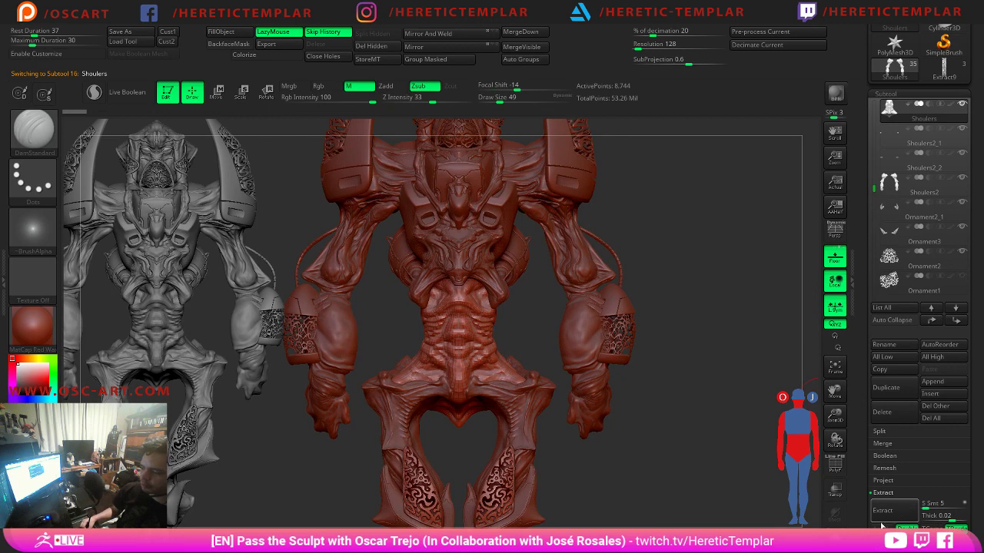
click(835, 536)
alt+drag(579, 352, 610, 403)
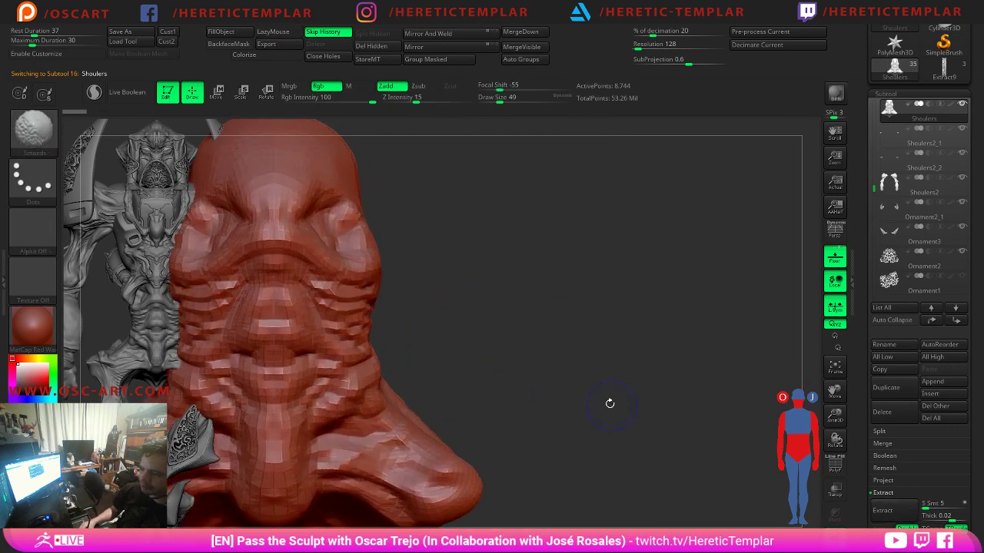
Check the abdomen's polygon frame and raise its mesh two subdivision levels for a close look at the folds.
key(shift+f)
key(shift+f)
key(d)
key(d)
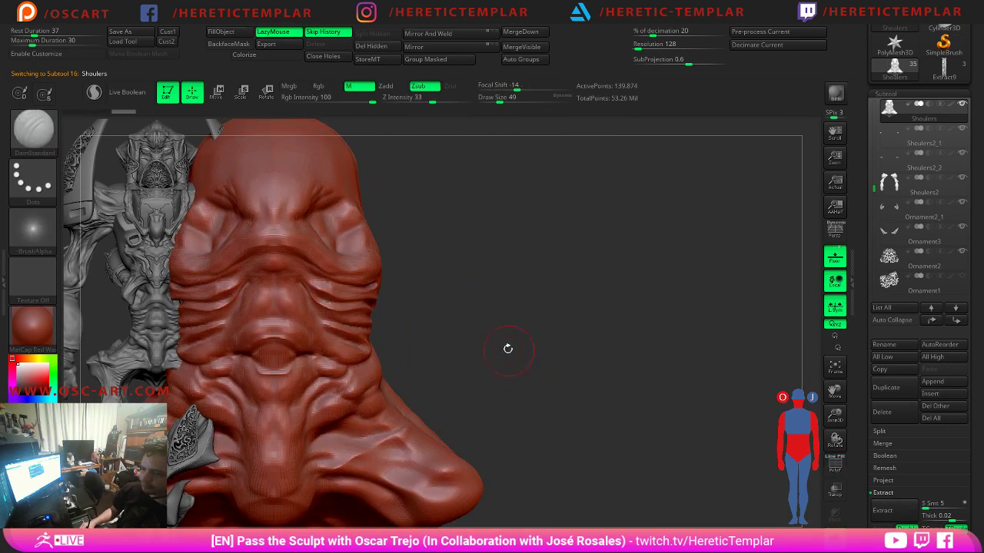
alt+drag(465, 329, 708, 296)
mouse_move(768, 311)
alt+mouse_down()
mouse_move(675, 357)
mouse_move(630, 361)
mouse_move(792, 358)
alt+mouse_up()
Set the draw size to 39, carve mirrored creases beside the upper abdomen folds and undo the last stroke.
key(s)
drag(583, 339, 578, 339)
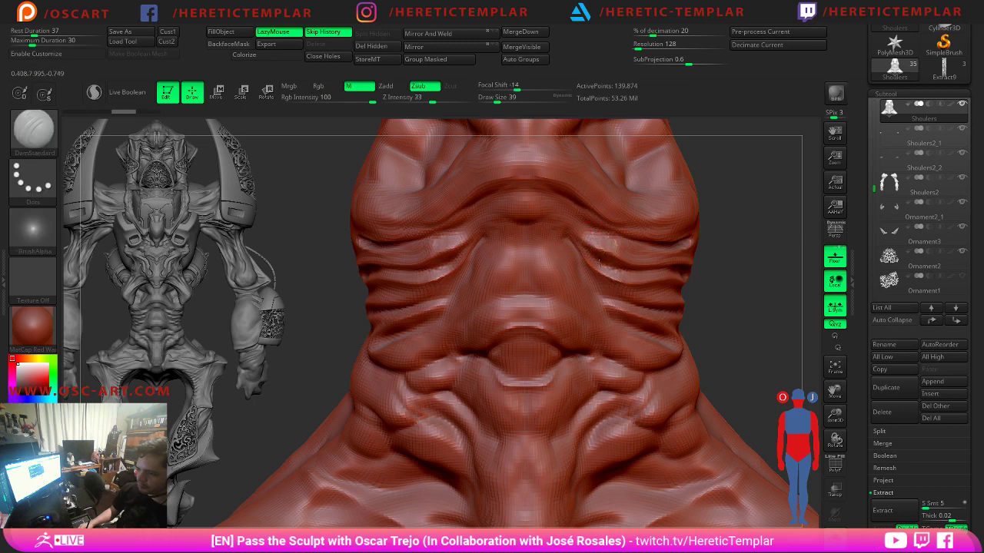
mouse_move(599, 263)
mouse_down()
mouse_move(619, 268)
mouse_move(568, 234)
mouse_up()
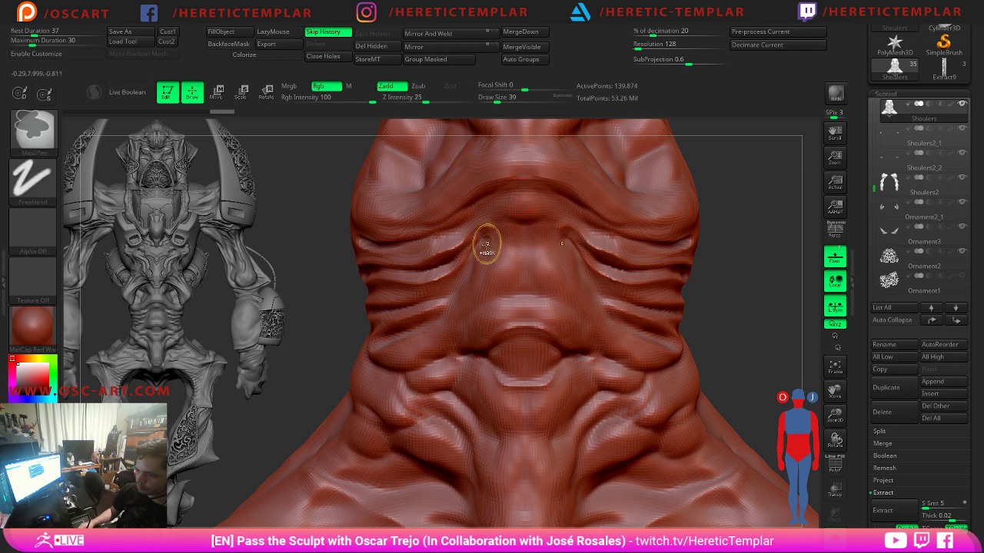
shift+drag(487, 245, 465, 247)
key(ctrl+z)
Compare the abdomen's lower subdivision levels, return to the highest and divide the mesh once more.
key(shift+d)
key(shift+d)
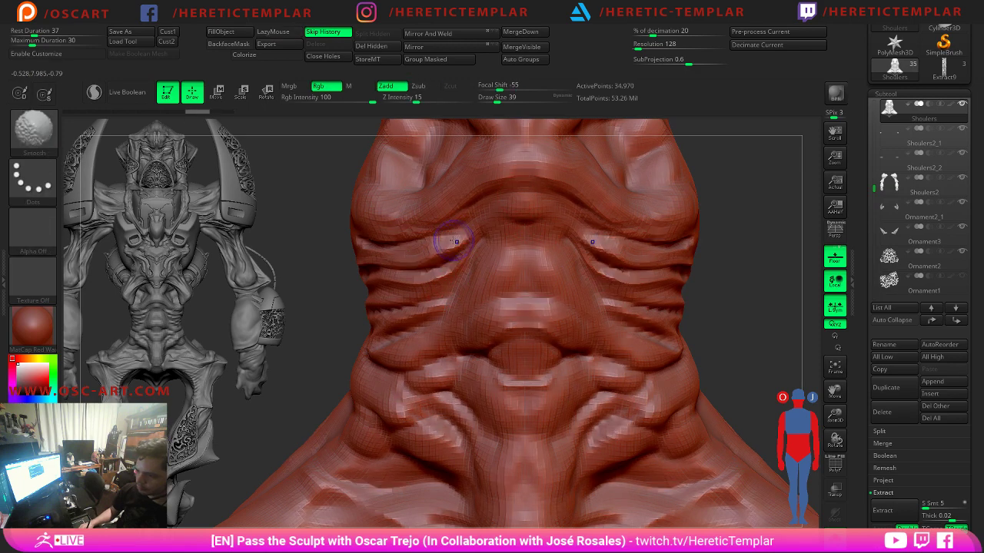
key(d)
key(d)
key(ctrl+d)
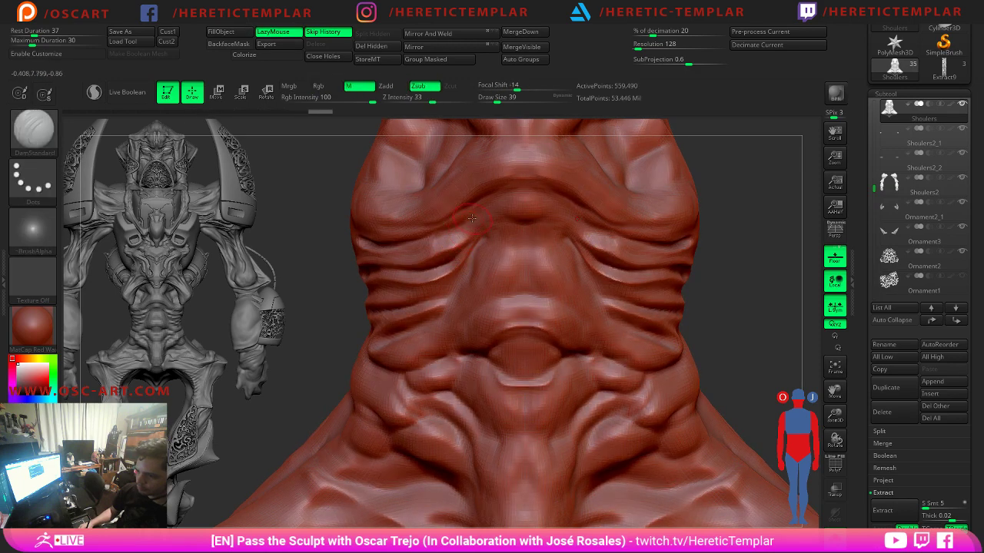
Carve the creases where the upper side folds meet the central abdominal bulge, using DamStandard at draw size 31.
key(s)
drag(458, 230, 490, 211)
mouse_move(451, 252)
mouse_down()
mouse_move(471, 232)
mouse_move(459, 269)
mouse_move(435, 282)
mouse_up()
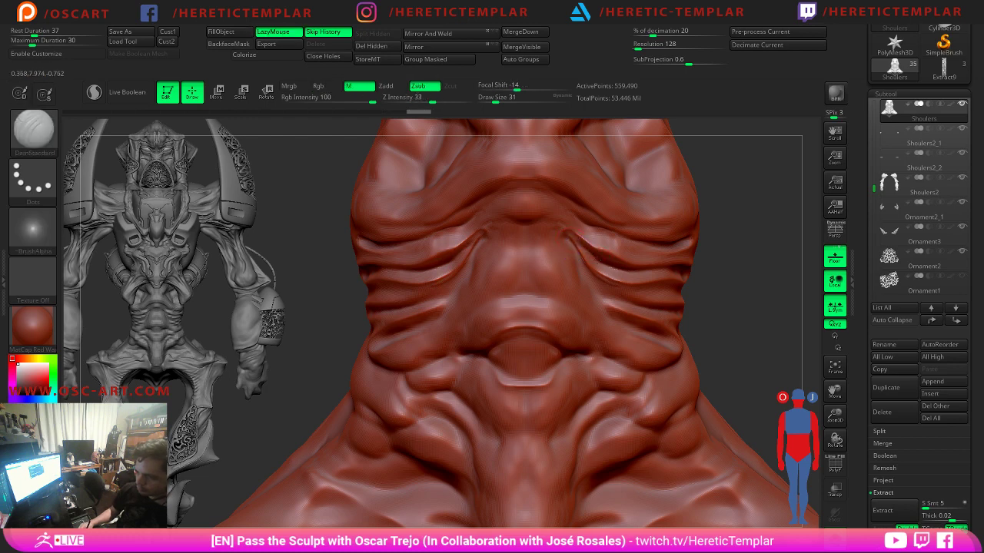
Deepen the grooves between the side folds of the abdomen at draw size 44.
drag(640, 269, 646, 269)
mouse_move(739, 281)
mouse_down()
mouse_move(612, 281)
mouse_move(650, 294)
mouse_move(705, 291)
mouse_move(657, 299)
mouse_up()
key(s)
click(631, 306)
drag(599, 281, 654, 300)
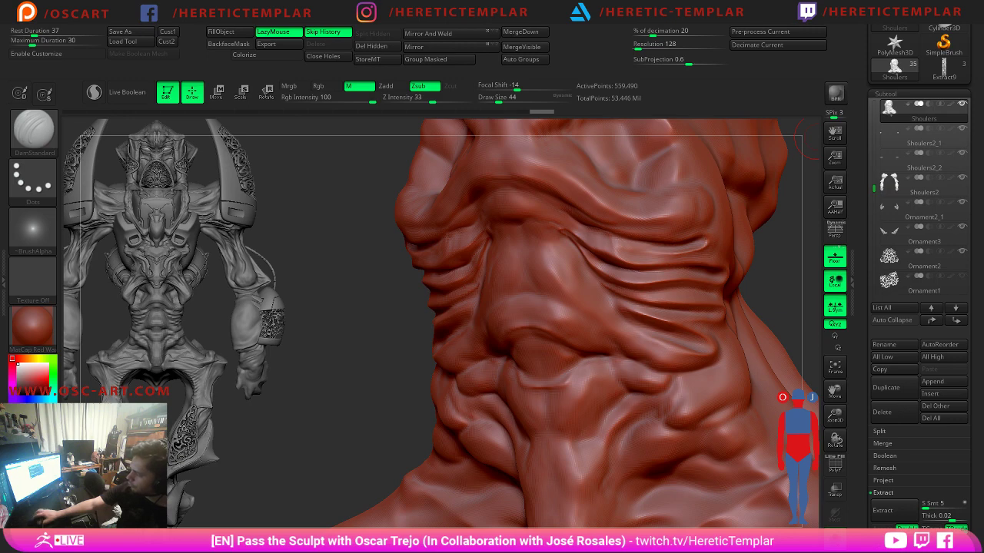
Sharpen the inner ends of the lower side folds and smooth their transitions, reducing the draw size to 31.
drag(348, 323, 405, 289)
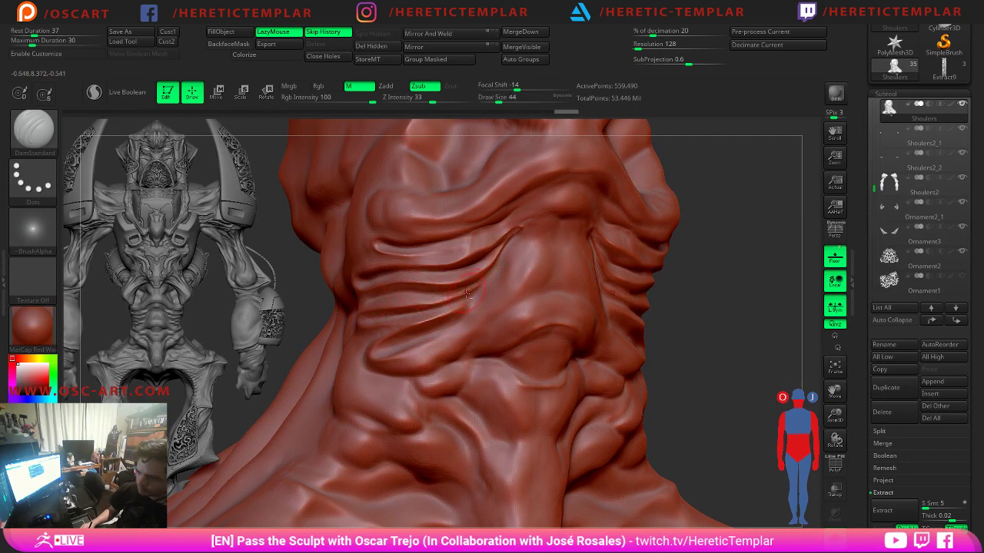
mouse_move(480, 286)
mouse_down()
mouse_move(466, 311)
mouse_move(453, 312)
mouse_up()
key(s)
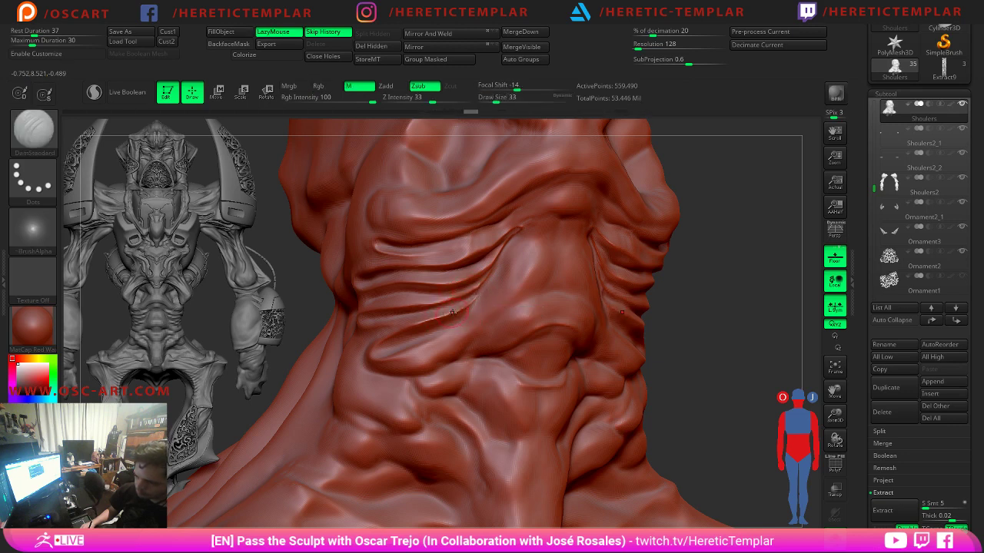
mouse_move(382, 345)
shift+mouse_down()
mouse_move(435, 333)
mouse_move(472, 309)
shift+mouse_up()
key(s)
key(s)
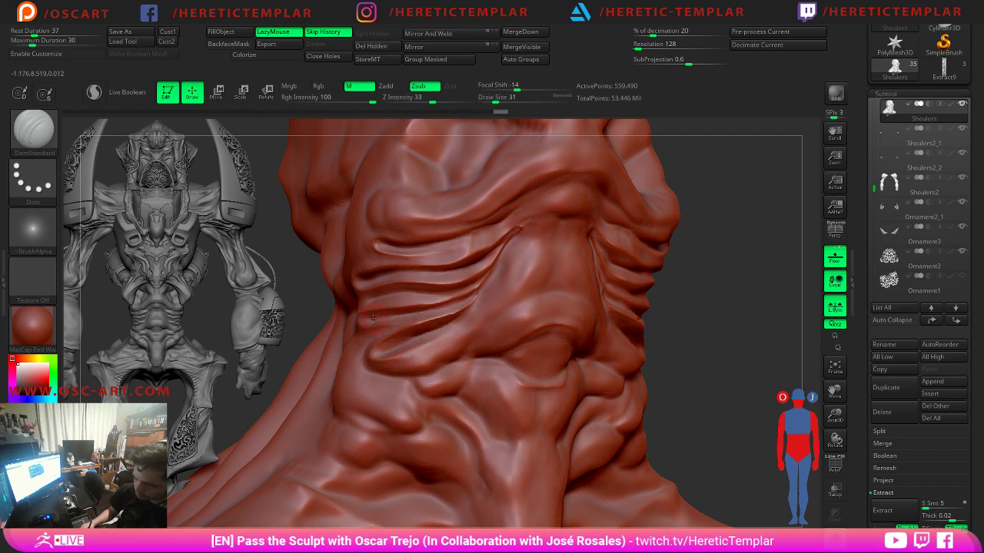
drag(397, 318, 469, 295)
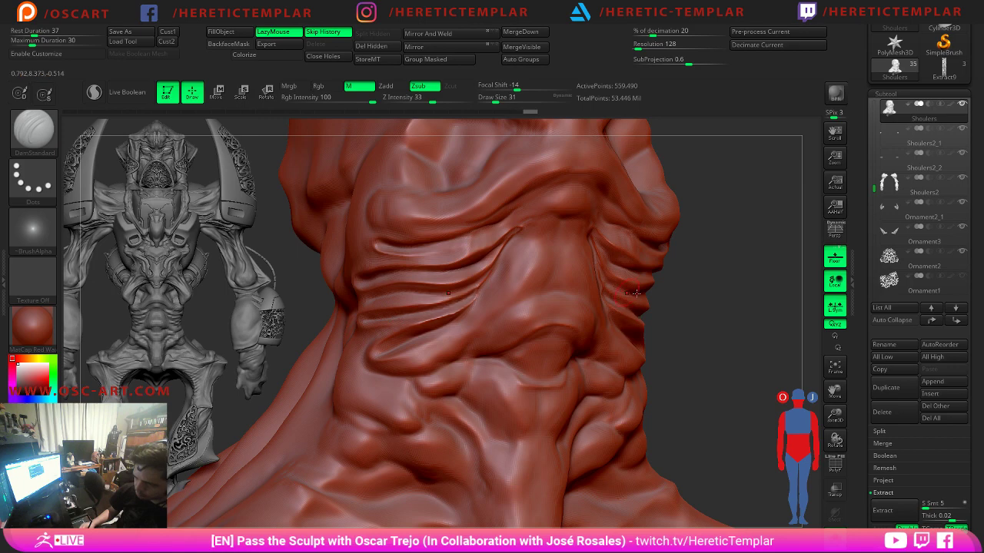
Carve a crease across the upper end of the central abdominal bulge at draw size 54 and smooth it.
mouse_move(688, 317)
alt+mouse_down()
mouse_move(692, 276)
mouse_move(641, 250)
mouse_move(678, 277)
alt+mouse_up()
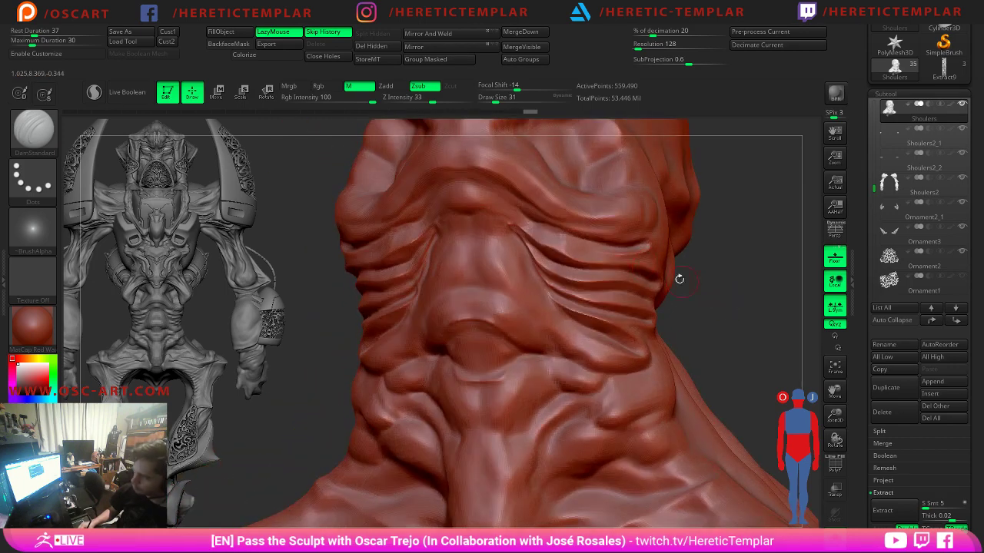
key(s)
drag(514, 236, 521, 234)
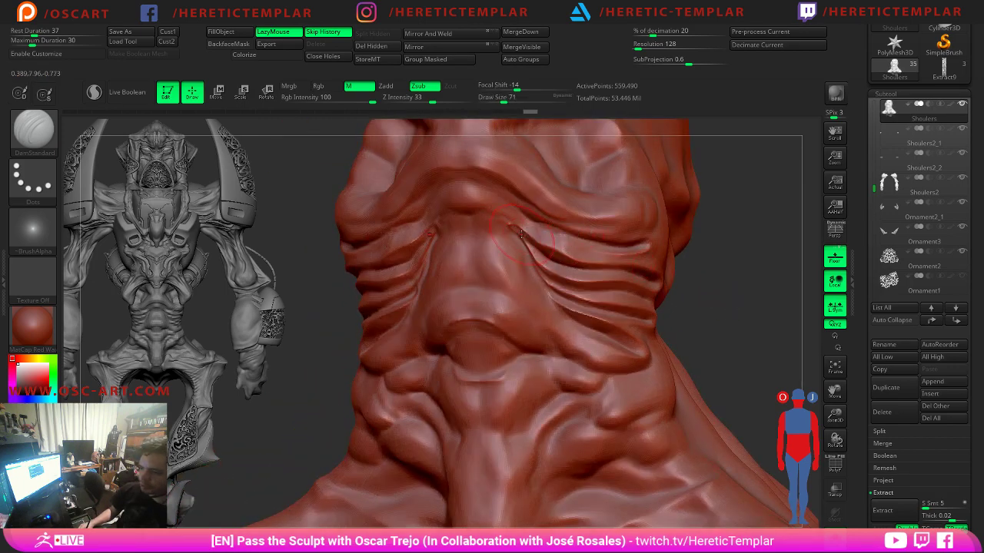
key(bracketleft)
key(bracketleft)
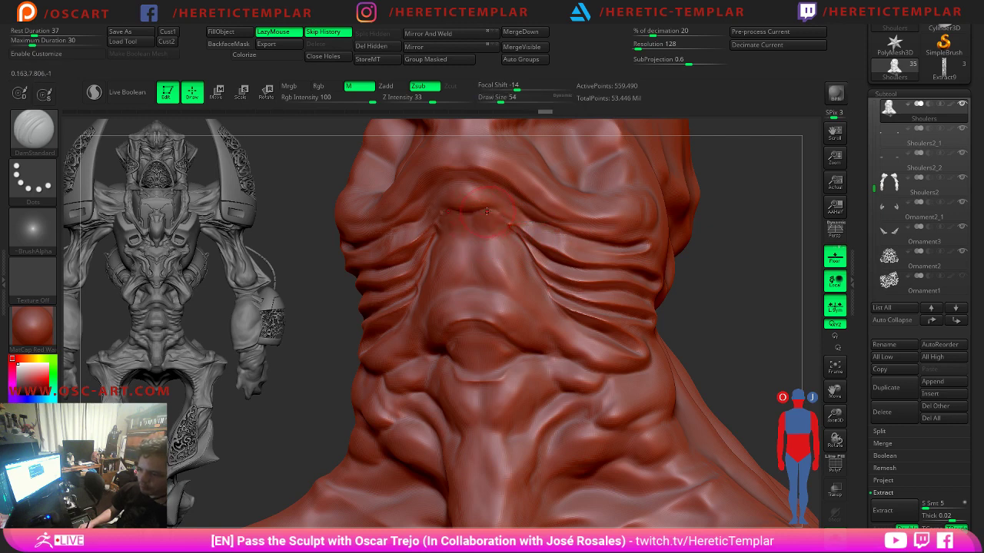
mouse_move(504, 229)
mouse_down()
mouse_move(512, 236)
mouse_move(482, 233)
mouse_up()
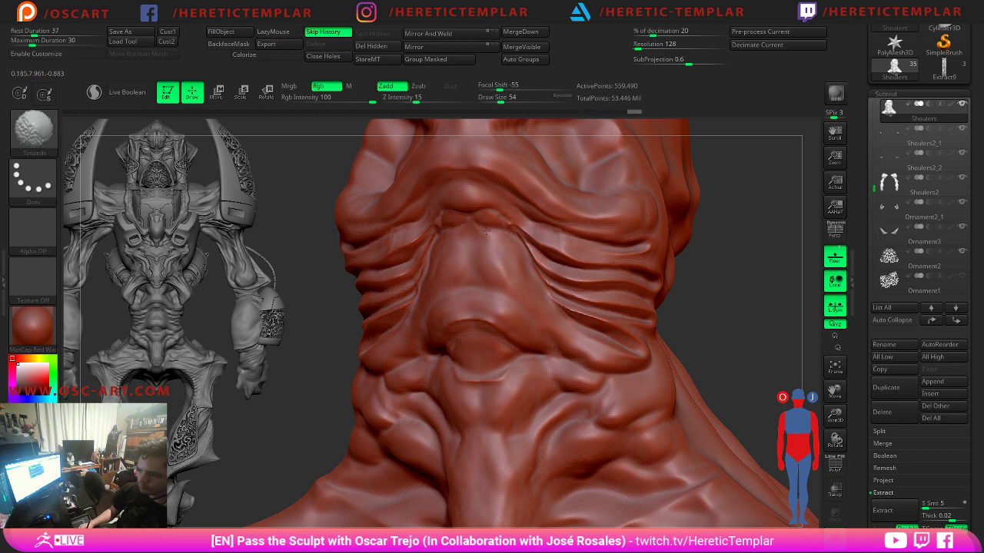
Turn Solo mode off to examine the abdomen within the full figure, and isolate the torso piece again.
mouse_move(718, 246)
mouse_down()
mouse_move(688, 215)
mouse_move(620, 211)
mouse_move(687, 335)
mouse_up()
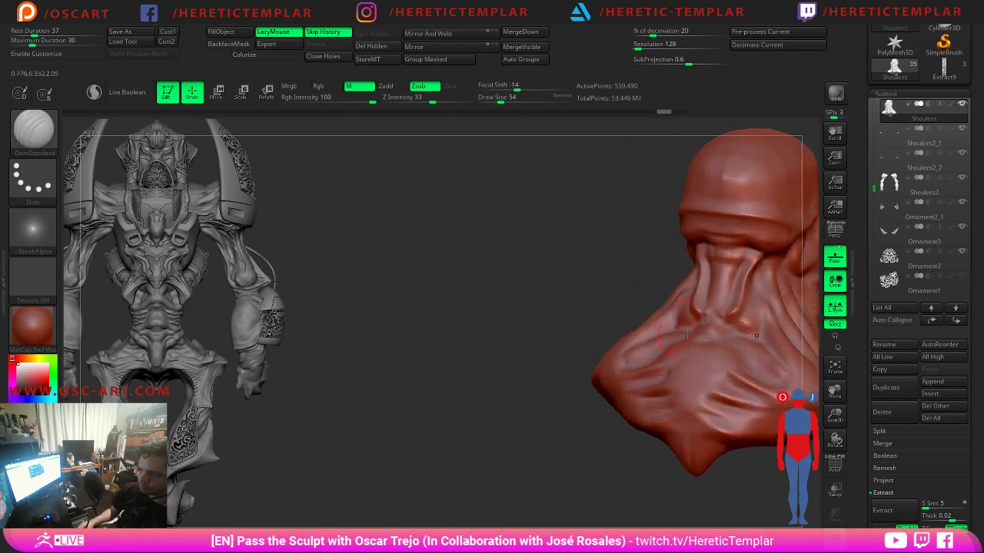
click(835, 539)
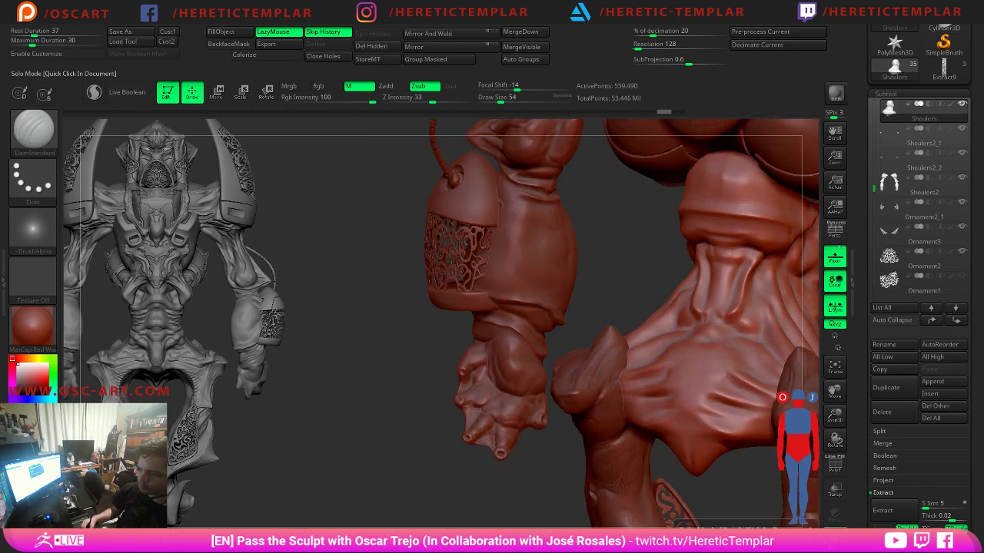
mouse_move(341, 400)
mouse_down()
mouse_move(461, 397)
mouse_move(402, 386)
mouse_move(450, 391)
mouse_up()
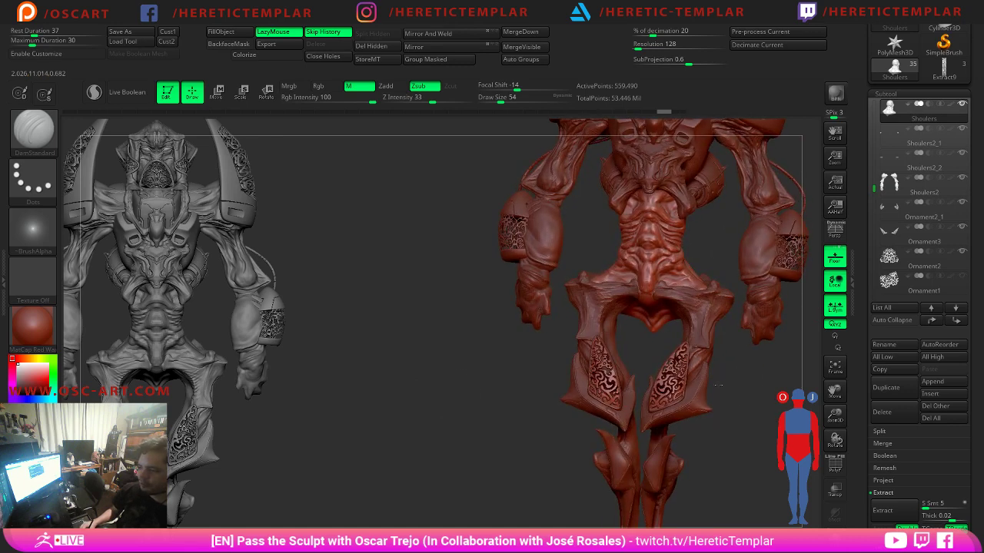
alt+drag(719, 385, 499, 415)
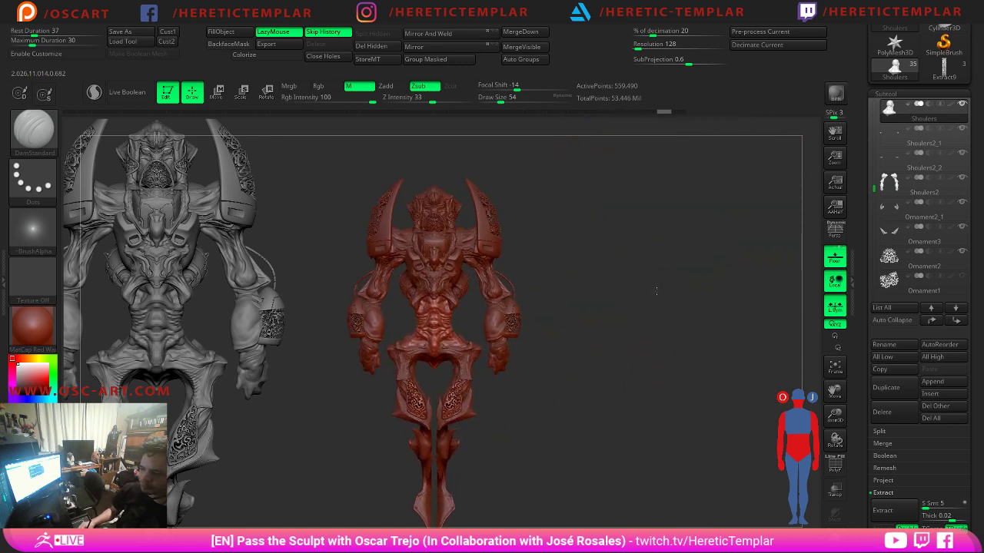
alt+drag(657, 291, 742, 446)
click(835, 537)
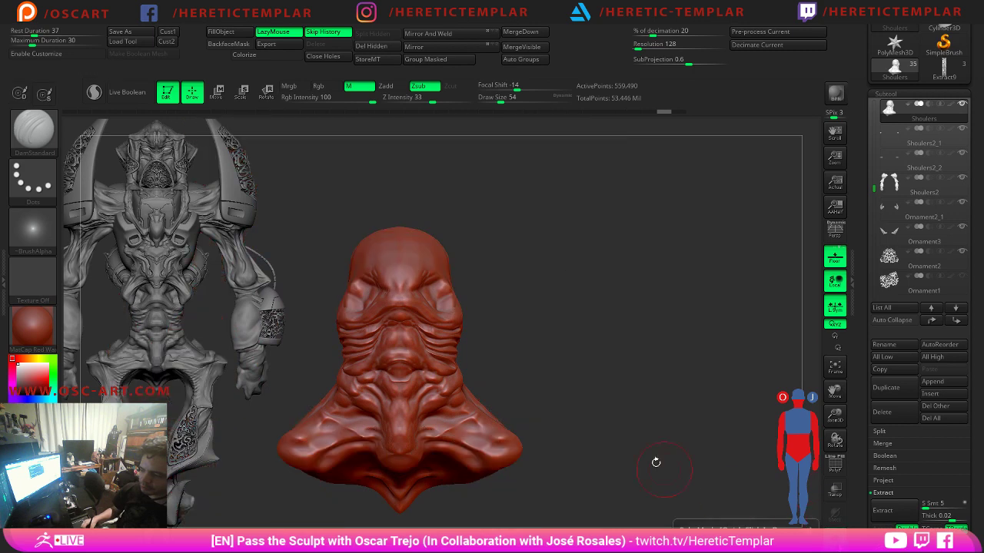
Carve the arched crease over the navel bulge at draw size 33.
alt+drag(656, 462, 657, 354)
key(s)
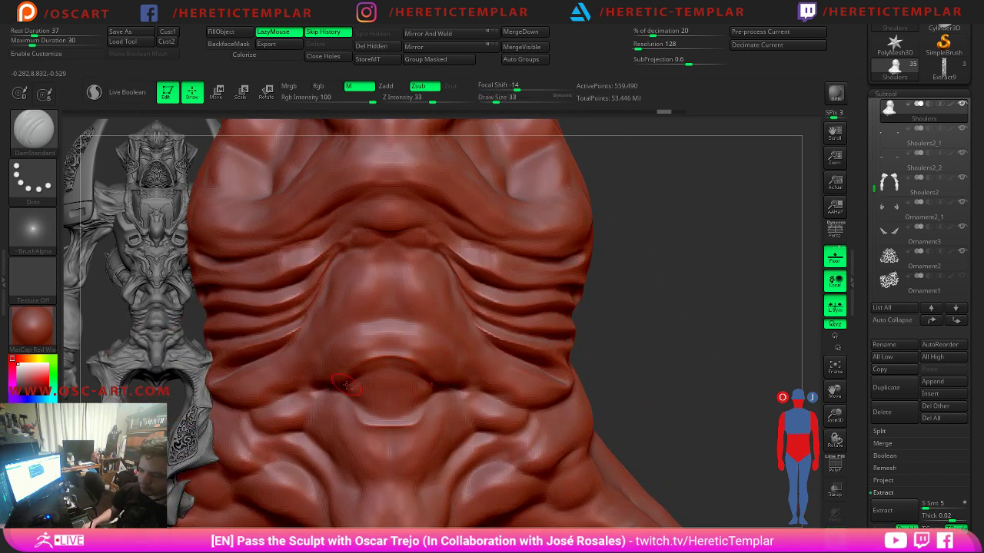
drag(346, 385, 406, 368)
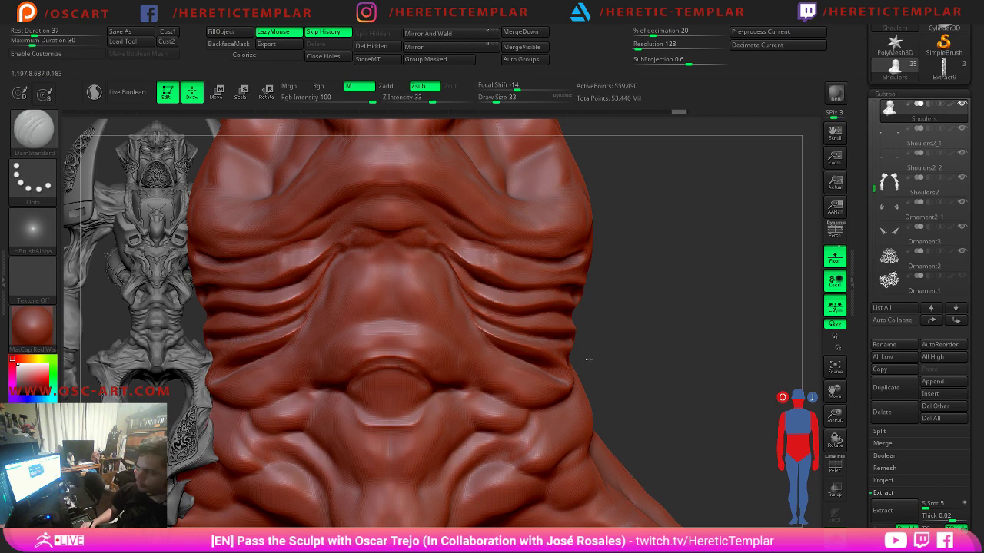
Extend the navel crease toward the lowest side fold, soften it, and switch back to the DamStandard brush.
drag(588, 358, 532, 364)
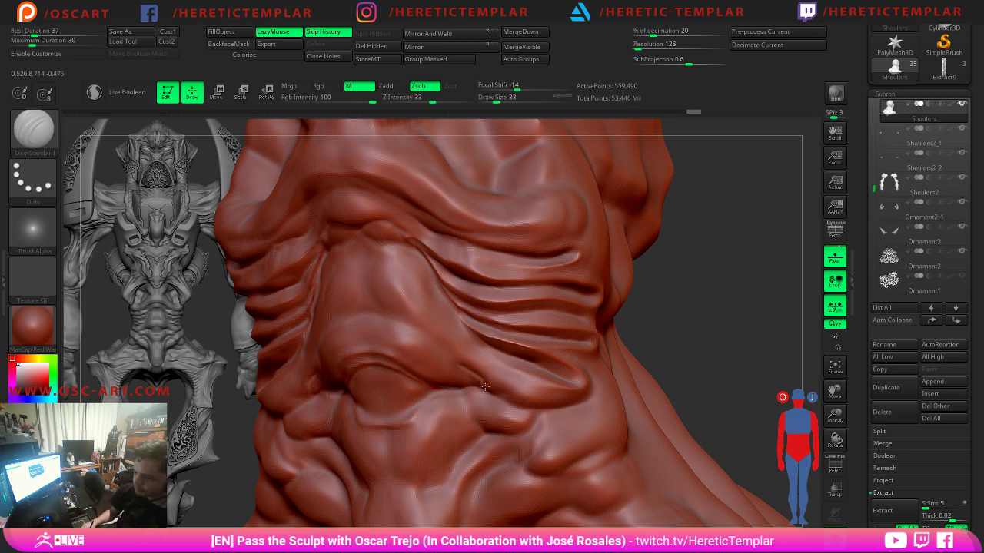
key(b)
key(s)
key(t)
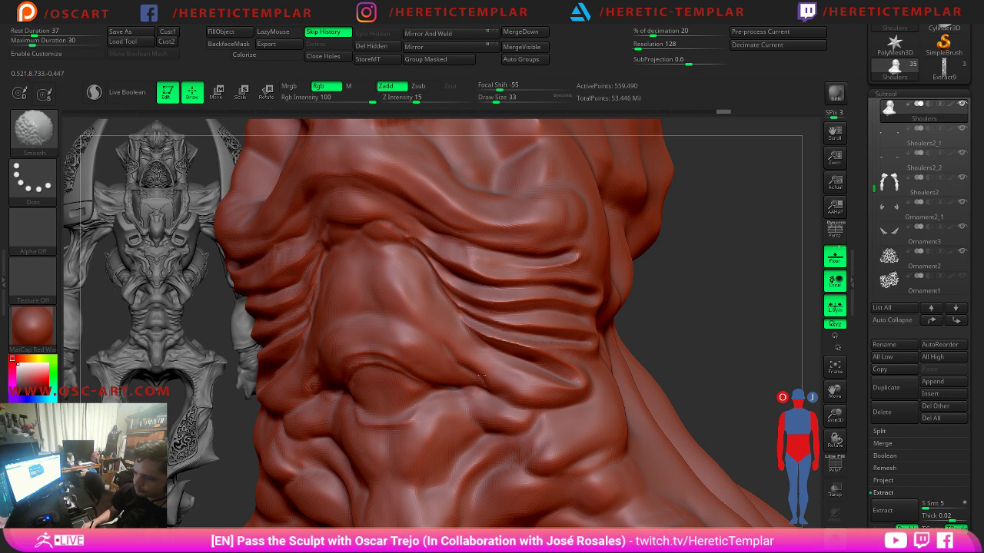
key(b)
key(d)
key(s)
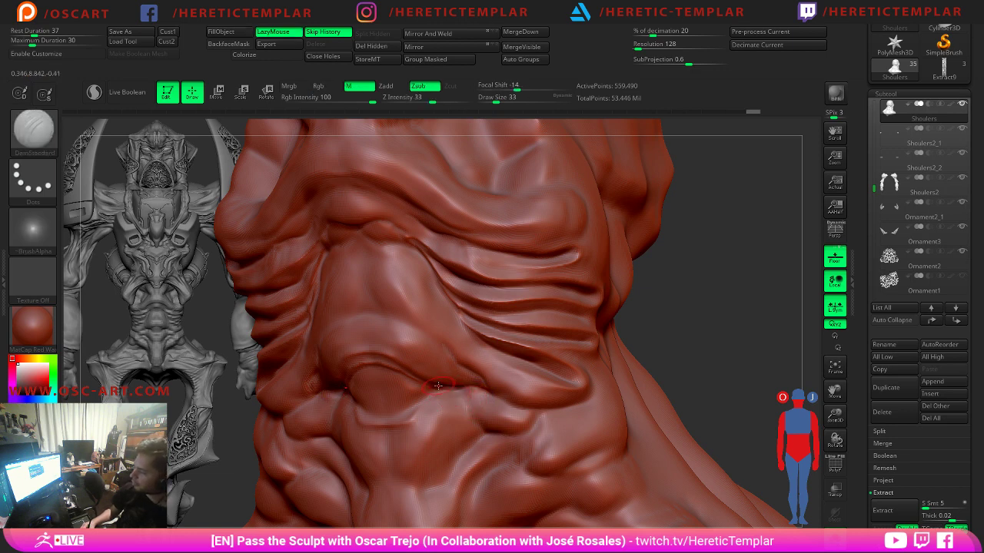
Carve a crease over the fold above the navel and define the lowest side fold's edge at draw size 49.
key(s)
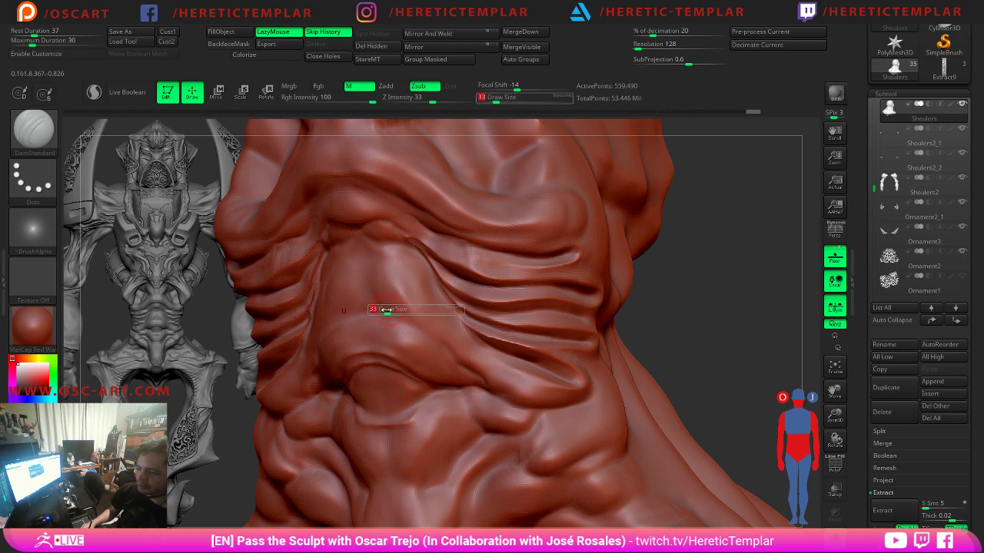
mouse_move(386, 311)
mouse_down()
mouse_move(378, 304)
mouse_move(434, 348)
mouse_up()
key(s)
key(s)
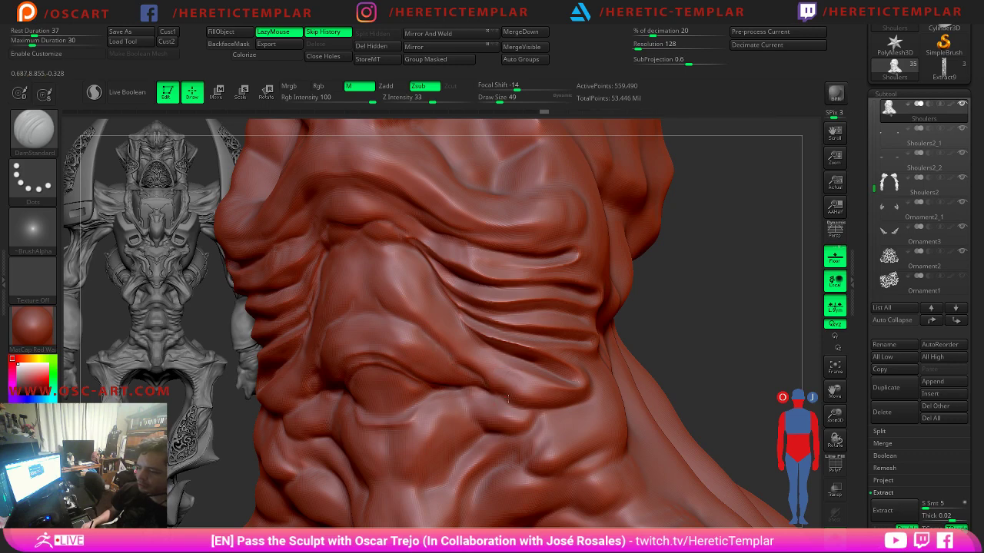
drag(552, 405, 570, 404)
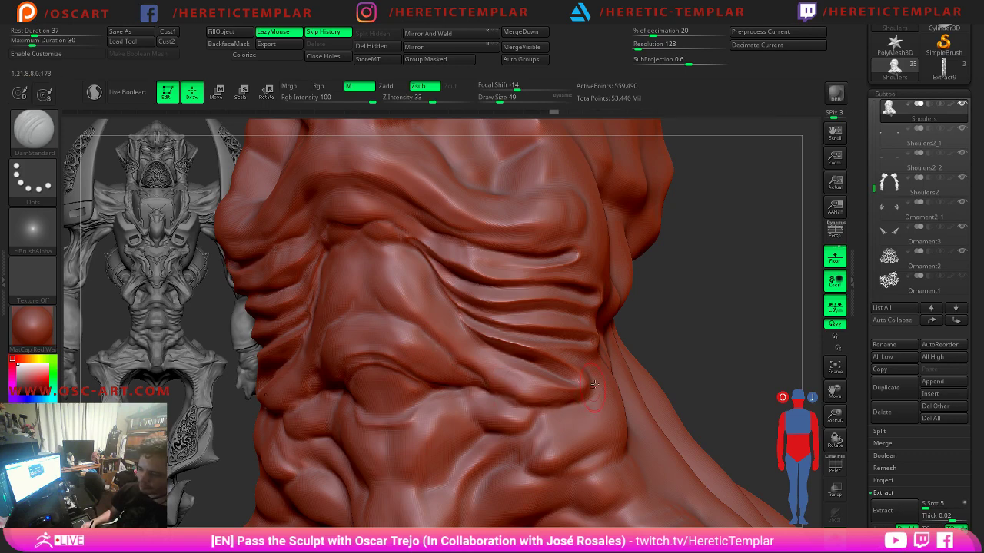
mouse_move(636, 337)
mouse_down()
mouse_move(650, 349)
mouse_move(615, 351)
mouse_up()
drag(549, 370, 578, 377)
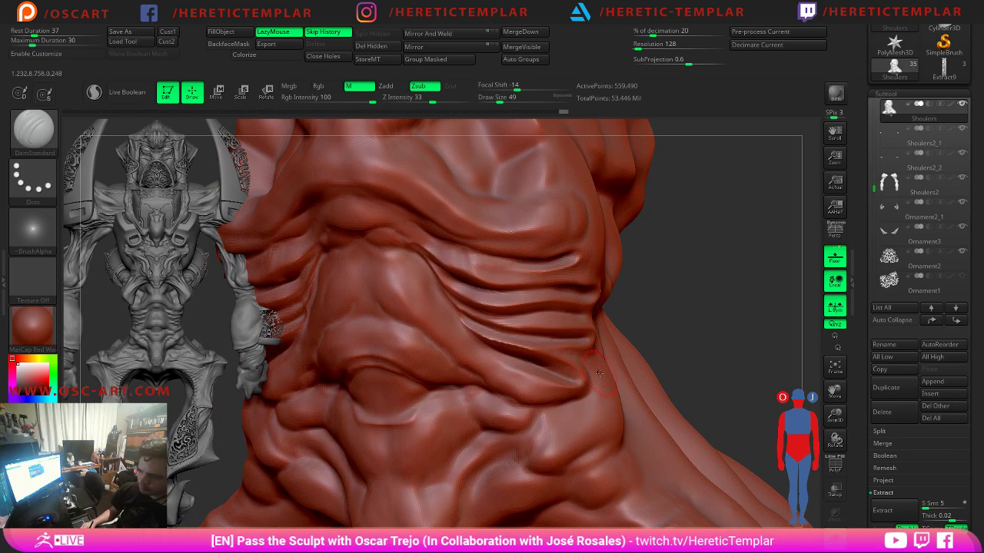
Deepen the groove inside the lowest side fold and enlarge the brush to draw size 104.
right_drag(599, 373, 563, 369)
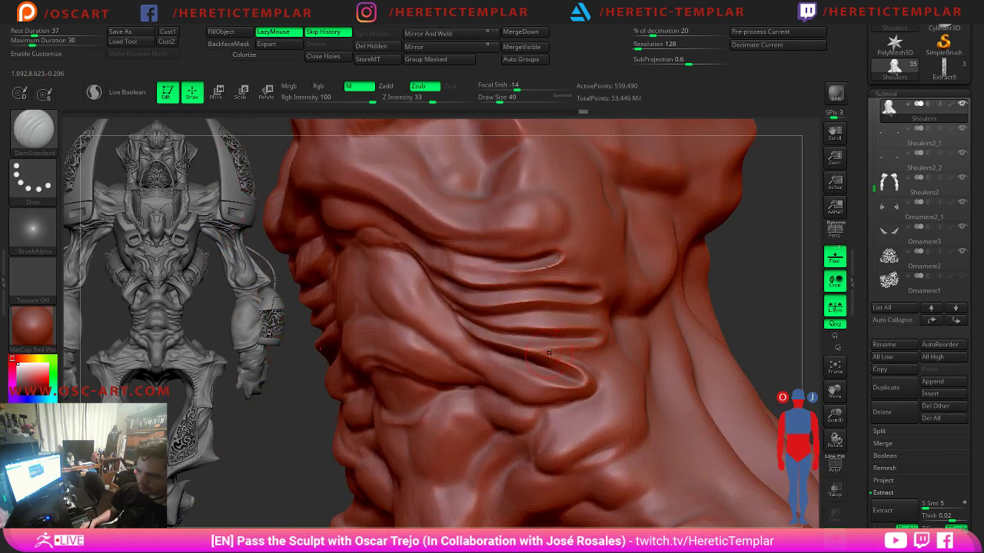
drag(548, 354, 543, 361)
key(s)
click(523, 354)
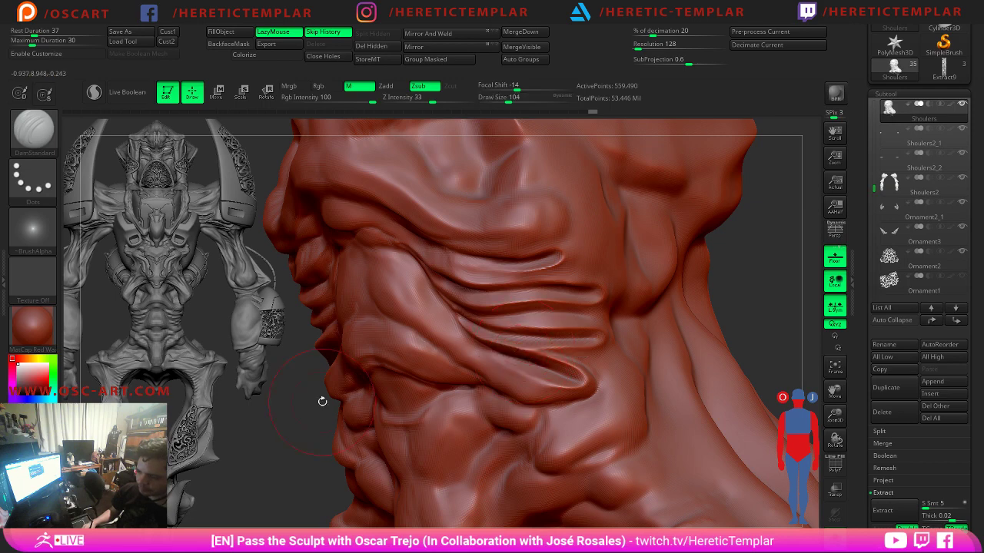
Outline the arched fold above the navel with a crease at draw size 39 and smooth its edges.
mouse_move(322, 401)
mouse_down()
mouse_move(415, 316)
mouse_move(396, 317)
mouse_move(440, 328)
mouse_up()
key(s)
key(s)
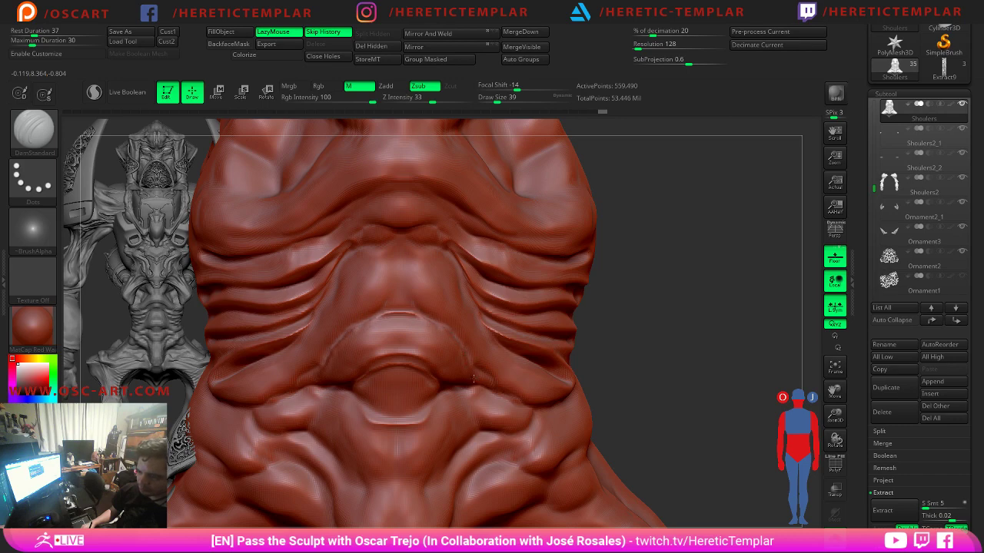
drag(648, 354, 487, 369)
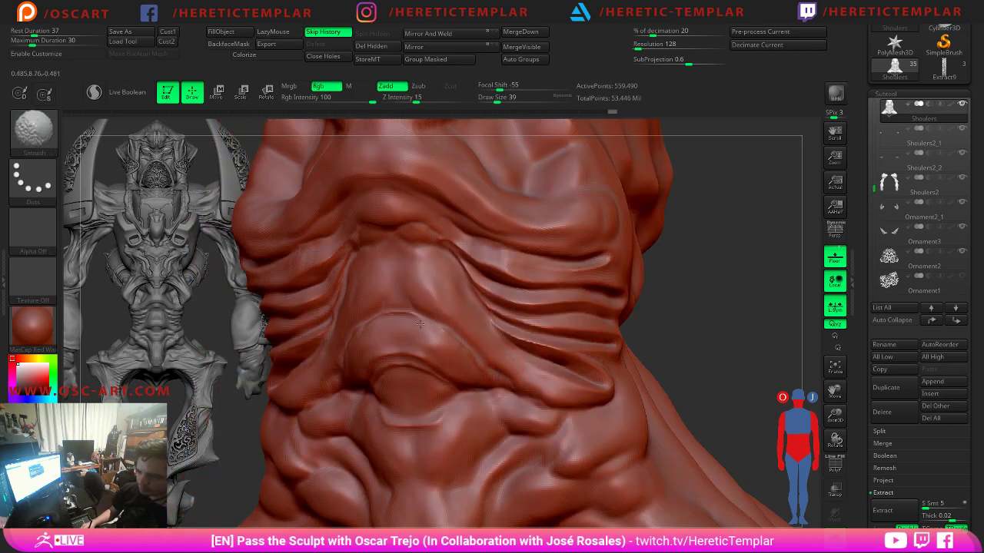
drag(698, 292, 419, 323)
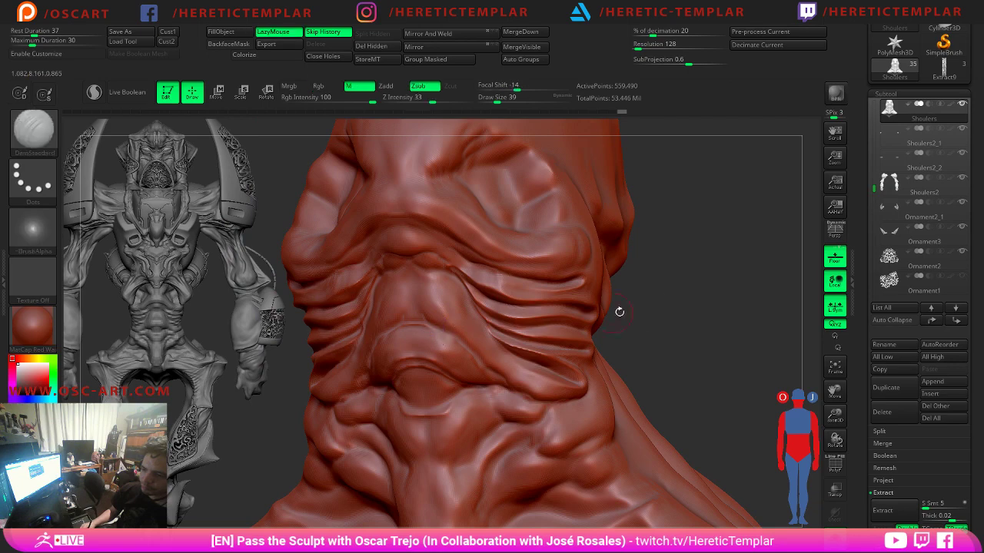
Refine the creases at the inner ends of the upper side folds and across the central bulge's upper end.
mouse_move(619, 312)
mouse_down()
mouse_move(673, 289)
mouse_move(670, 384)
mouse_up()
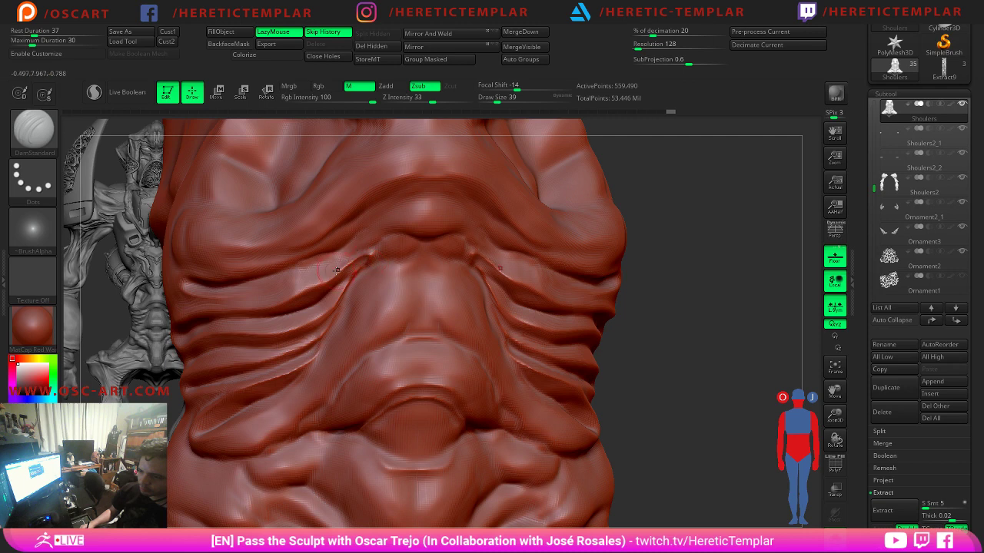
key(shift)
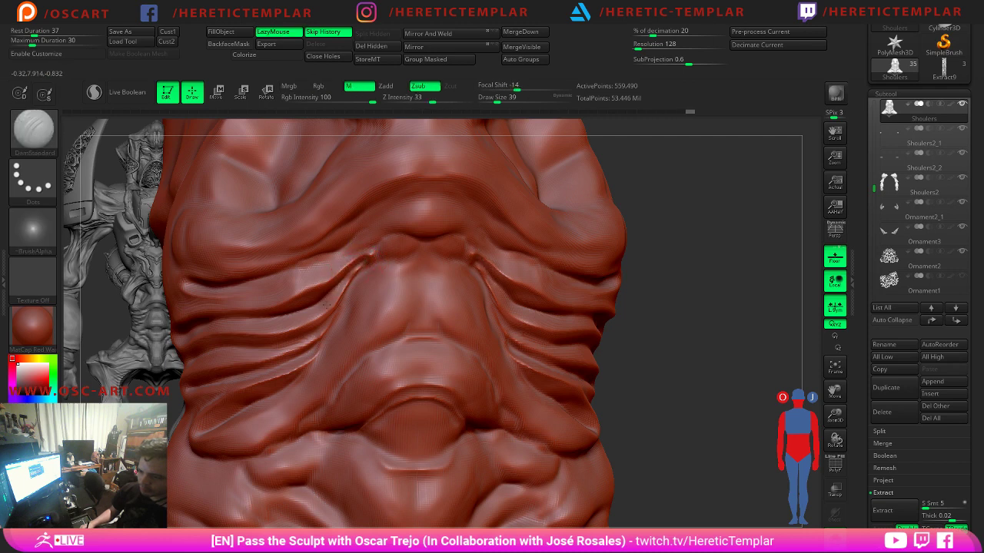
key(shift)
drag(366, 264, 457, 261)
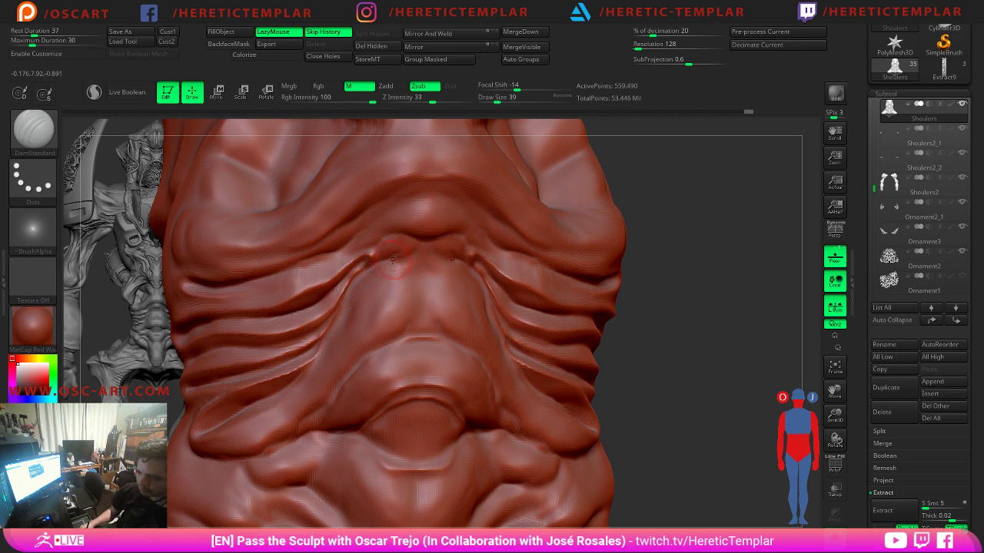
Carve small curved creases around the bulge beneath the chest arch and smooth them.
mouse_move(392, 259)
mouse_down()
mouse_move(427, 249)
mouse_move(387, 261)
mouse_move(421, 255)
mouse_move(386, 234)
mouse_move(366, 235)
mouse_move(272, 273)
mouse_move(327, 263)
mouse_move(301, 273)
mouse_move(343, 230)
mouse_move(375, 226)
mouse_move(346, 232)
mouse_up()
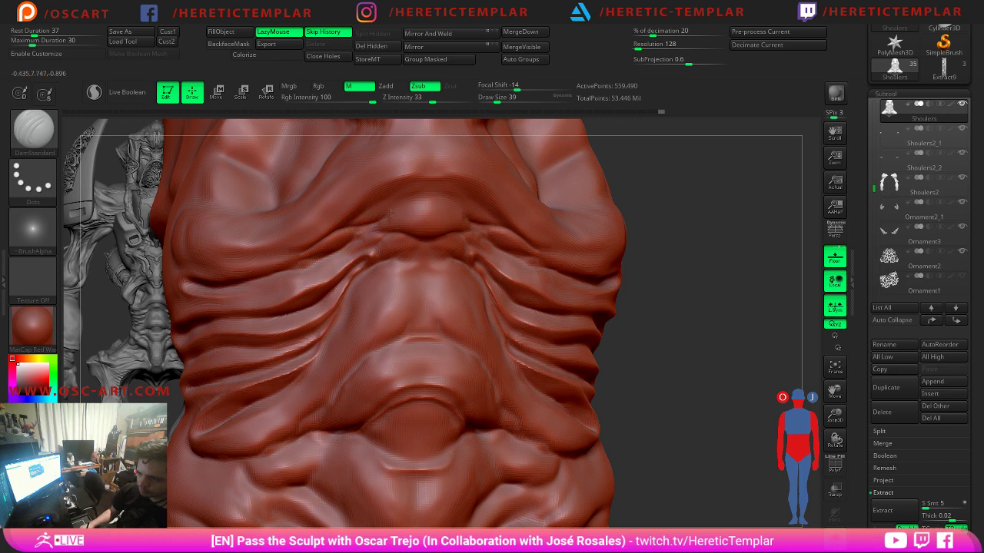
key(shift)
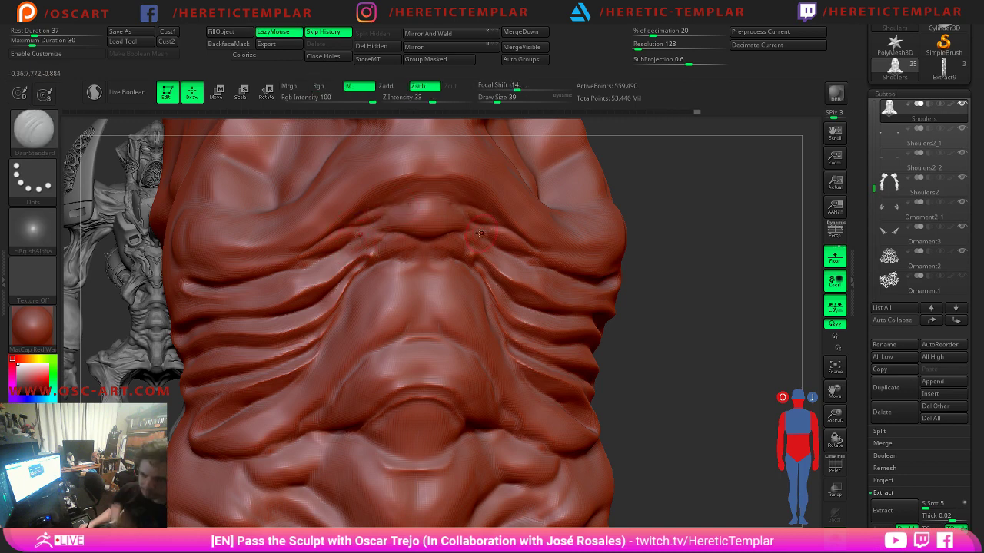
key(shift)
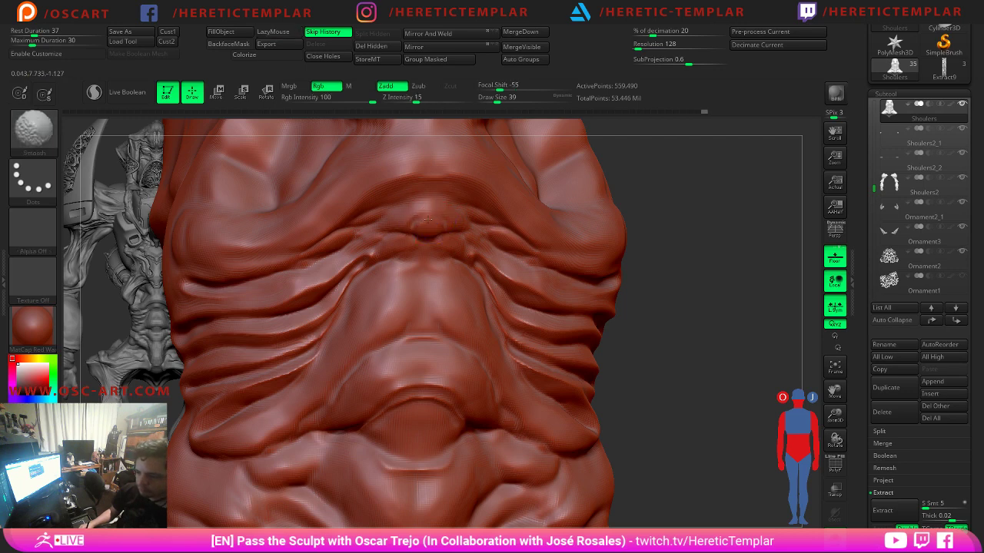
Refine the small bulge beneath the chest arch and the creases across the upper end of the central bulge with DamStandard.
drag(438, 222, 470, 194)
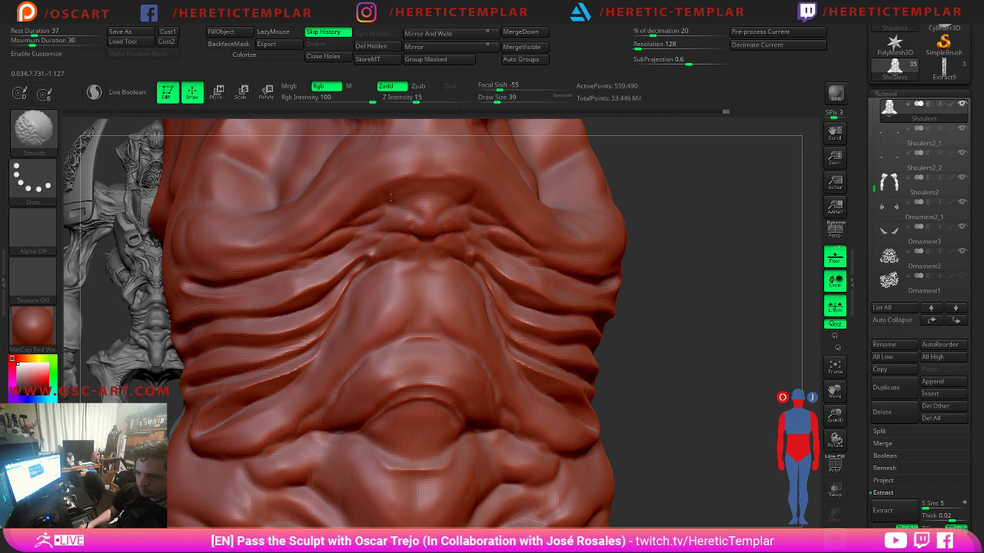
mouse_move(672, 232)
alt+mouse_down()
mouse_move(653, 192)
mouse_move(654, 234)
alt+mouse_up()
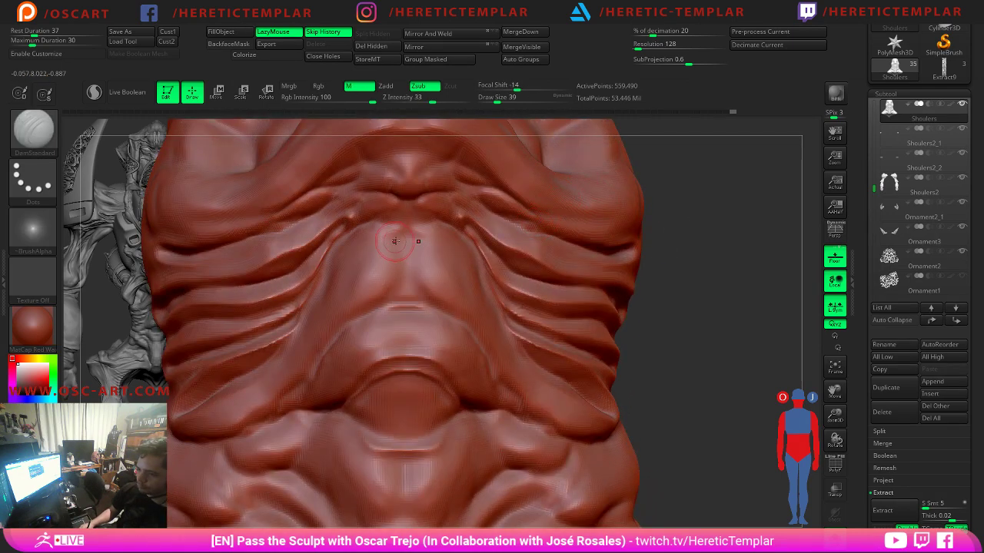
mouse_move(408, 226)
mouse_down()
mouse_move(443, 222)
mouse_move(408, 223)
mouse_move(429, 200)
mouse_move(529, 209)
mouse_move(542, 233)
mouse_move(567, 242)
mouse_up()
Crease and smooth the uppermost side fold, and groove the fold beneath it at draw size 29.
drag(681, 241, 612, 234)
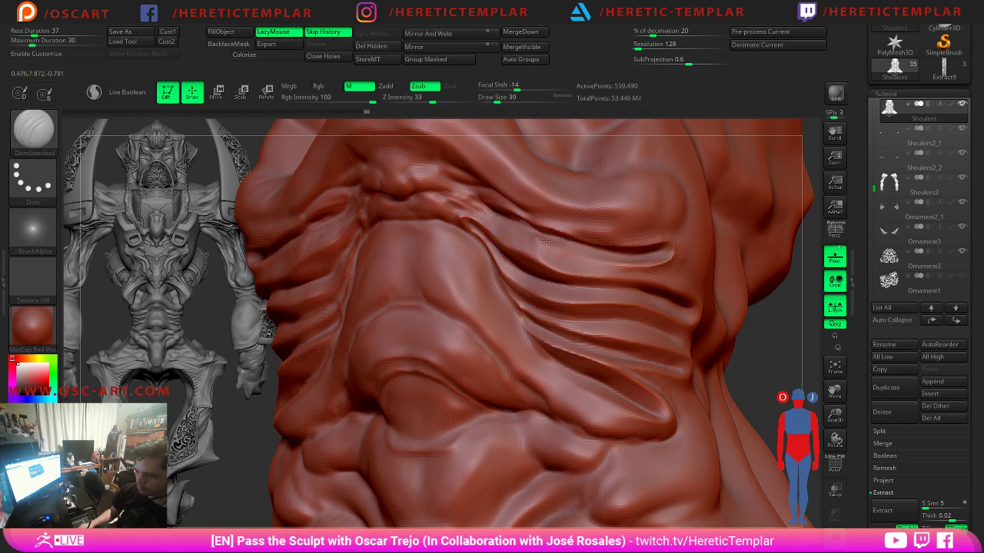
drag(543, 242, 653, 265)
shift+drag(568, 254, 543, 247)
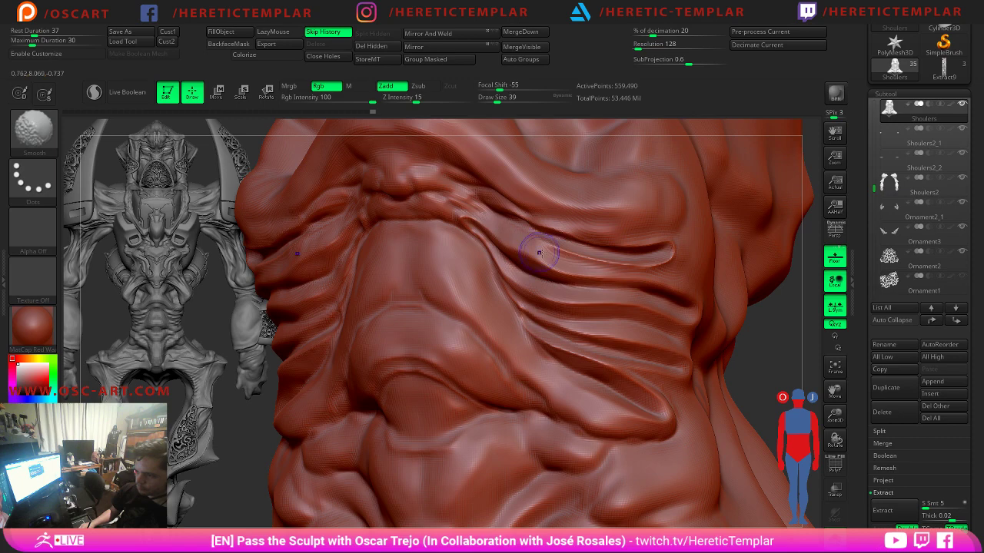
key(s)
drag(579, 282, 671, 289)
alt+drag(750, 313, 675, 229)
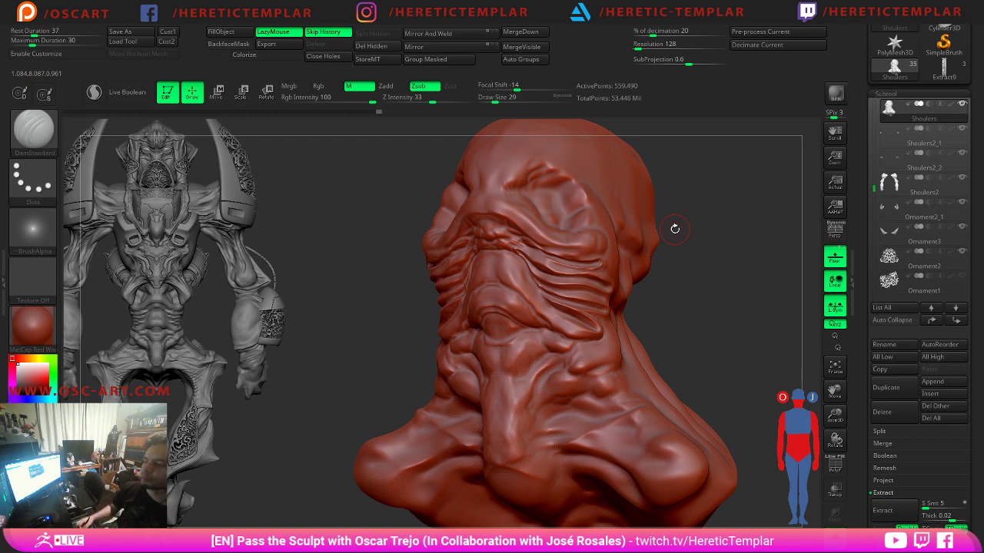
mouse_move(710, 307)
shift+mouse_down()
mouse_move(718, 299)
mouse_move(663, 223)
mouse_move(656, 274)
mouse_move(703, 305)
mouse_move(686, 296)
shift+mouse_up()
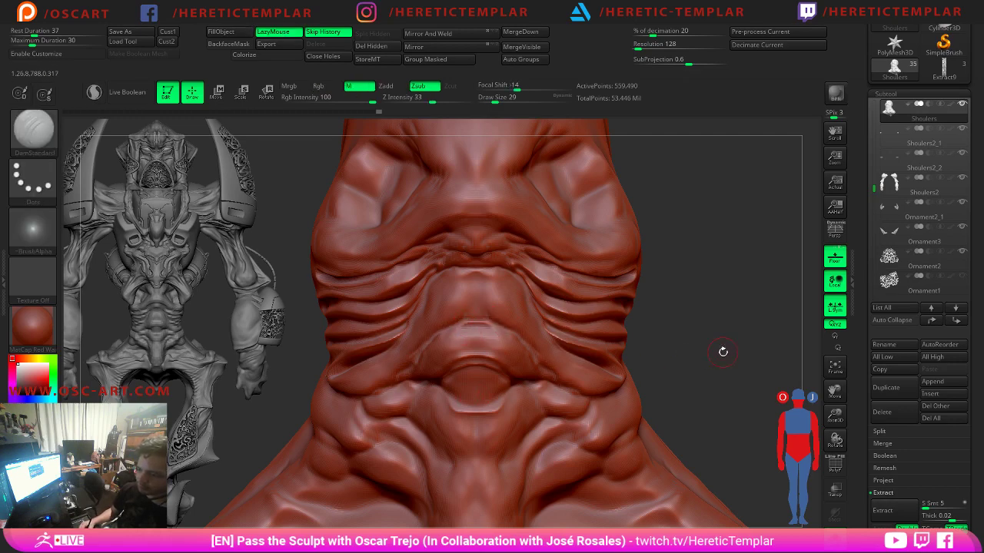
Carve short diagonal wrinkles and a curved crease below and beside the navel at draw size 29, and smooth them.
mouse_move(722, 351)
alt+mouse_down()
mouse_move(690, 253)
mouse_move(674, 269)
mouse_move(646, 263)
alt+mouse_up()
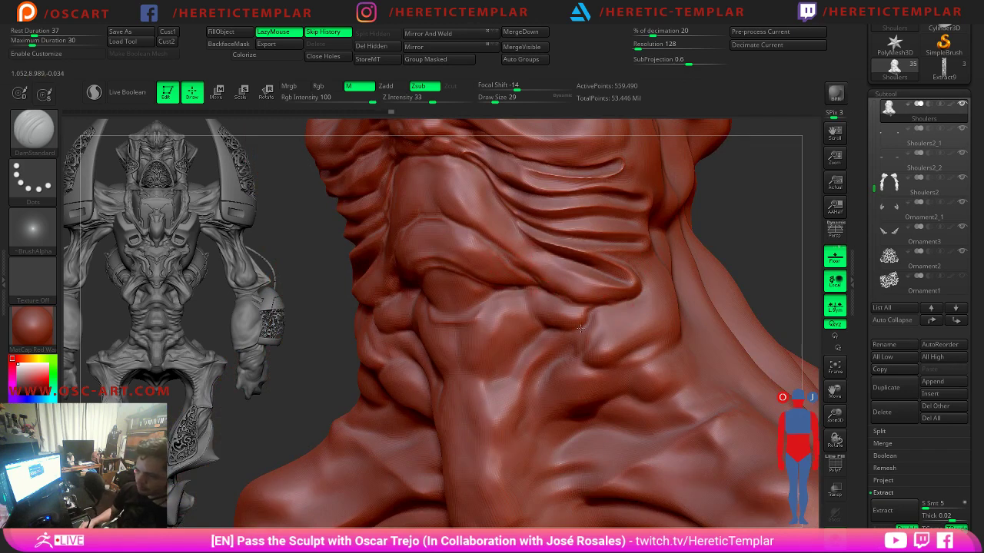
key(shift)
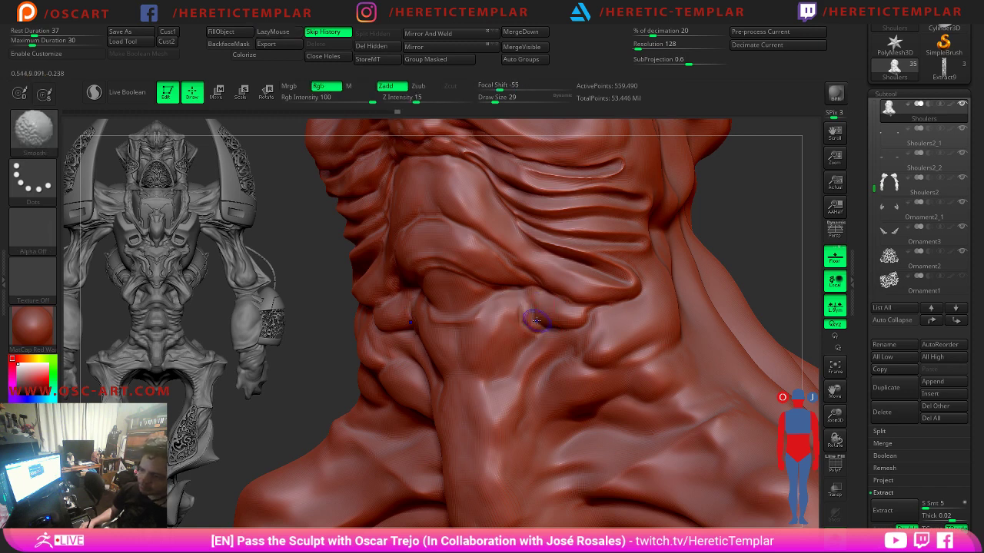
shift+drag(538, 321, 518, 306)
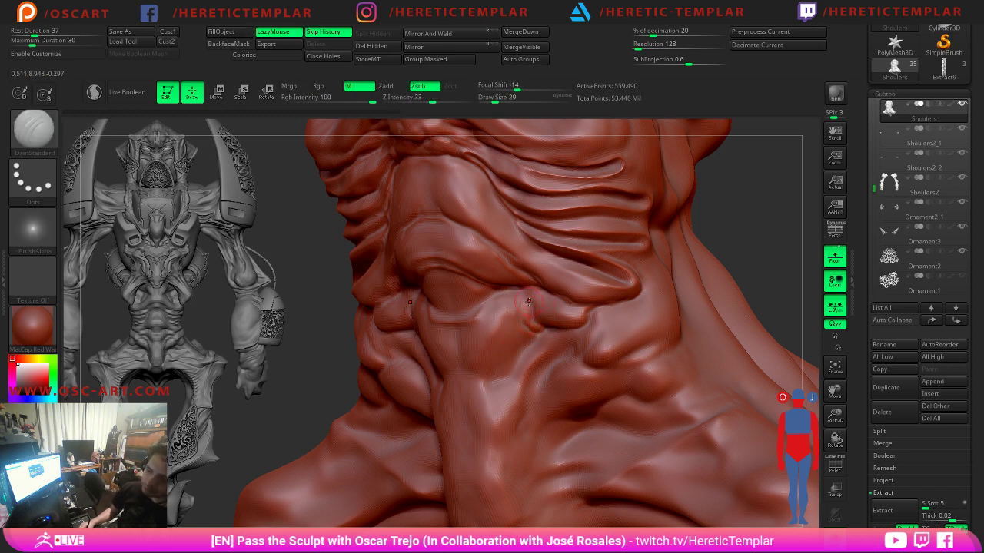
mouse_move(525, 337)
mouse_down()
mouse_move(505, 335)
mouse_move(492, 367)
mouse_move(532, 343)
mouse_move(493, 400)
mouse_up()
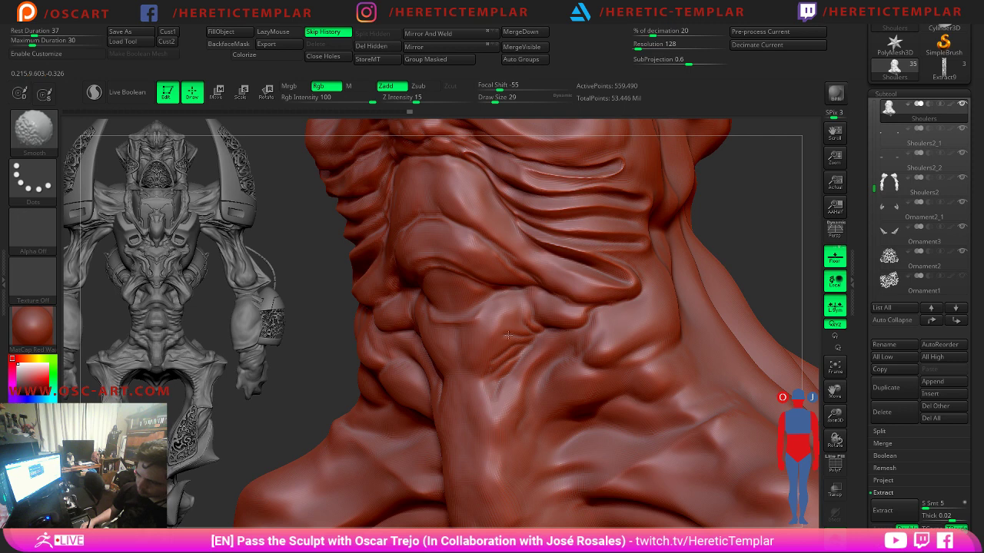
mouse_move(528, 287)
mouse_down()
mouse_move(536, 319)
mouse_move(535, 309)
mouse_move(487, 311)
mouse_move(460, 326)
mouse_up()
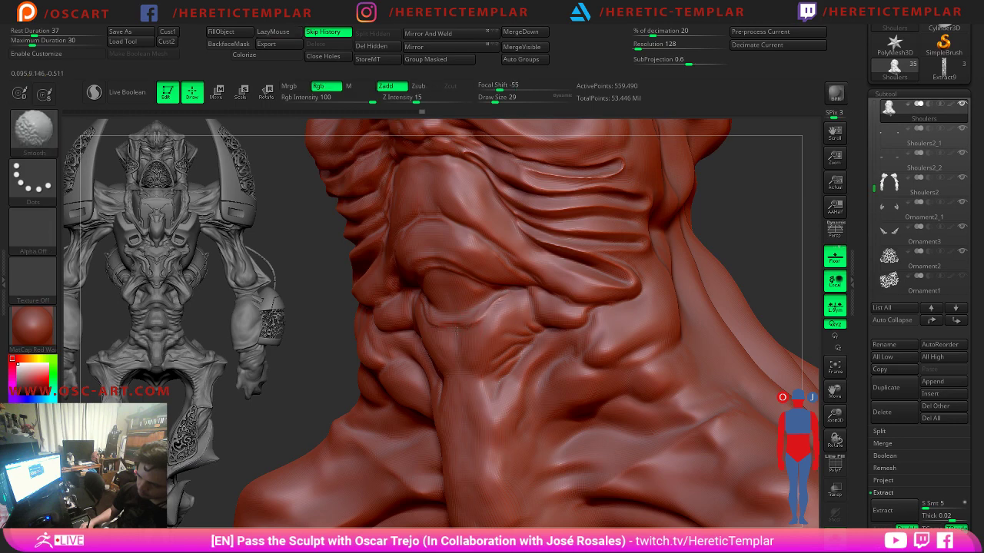
drag(737, 200, 721, 215)
Build up two small mirrored bulges inside the navel with the Clay brush at draw size 33 and smooth them.
key(f)
mouse_move(669, 254)
mouse_down()
mouse_move(667, 223)
mouse_move(622, 150)
mouse_move(615, 200)
mouse_up()
key(2)
key(s)
drag(457, 316, 459, 316)
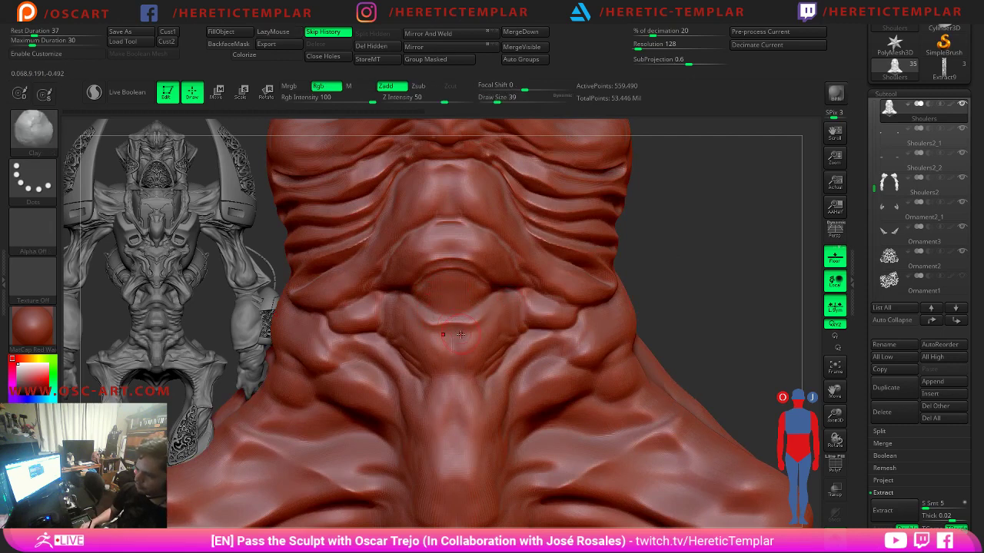
key(s)
drag(457, 335, 459, 333)
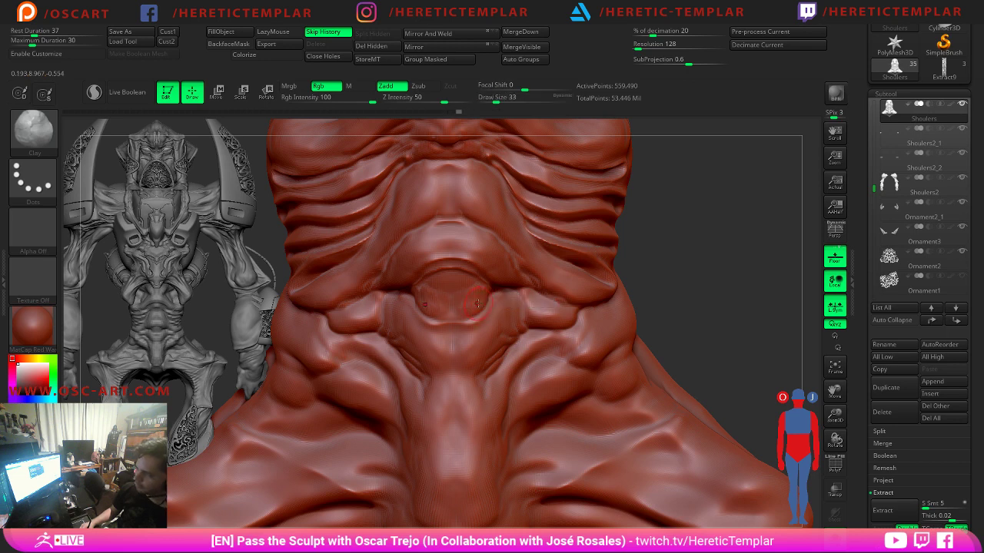
key(shift)
mouse_move(477, 299)
shift+mouse_down()
mouse_move(488, 294)
mouse_move(462, 307)
shift+mouse_up()
Define the outline of the navel's twin bulges with the DamStandard brush, enlarging it to draw size 54.
key(b)
key(d)
key(s)
key(s)
alt+drag(764, 289, 708, 211)
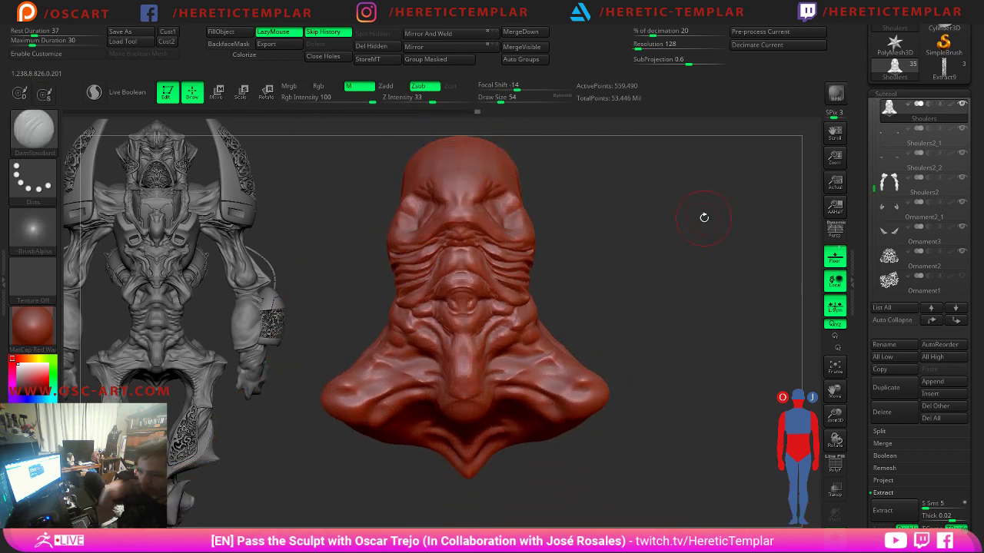
alt+drag(653, 216, 659, 245)
Check the torso's subdivision levels and inspect the Shoulers2 subtool with its polyframe, returning to the Shoulers subtool.
key(shift+d)
key(shift+d)
key(d)
key(d)
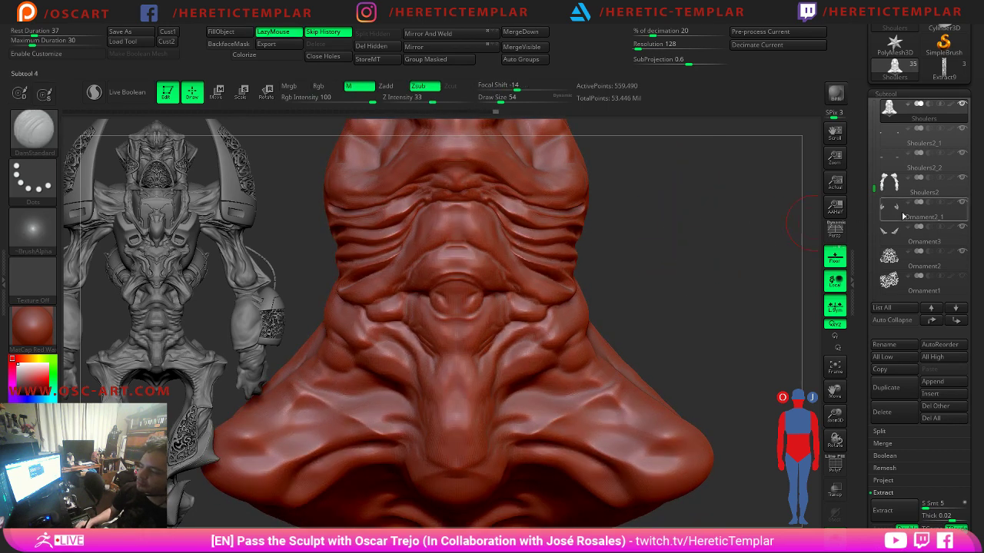
click(922, 184)
key(f)
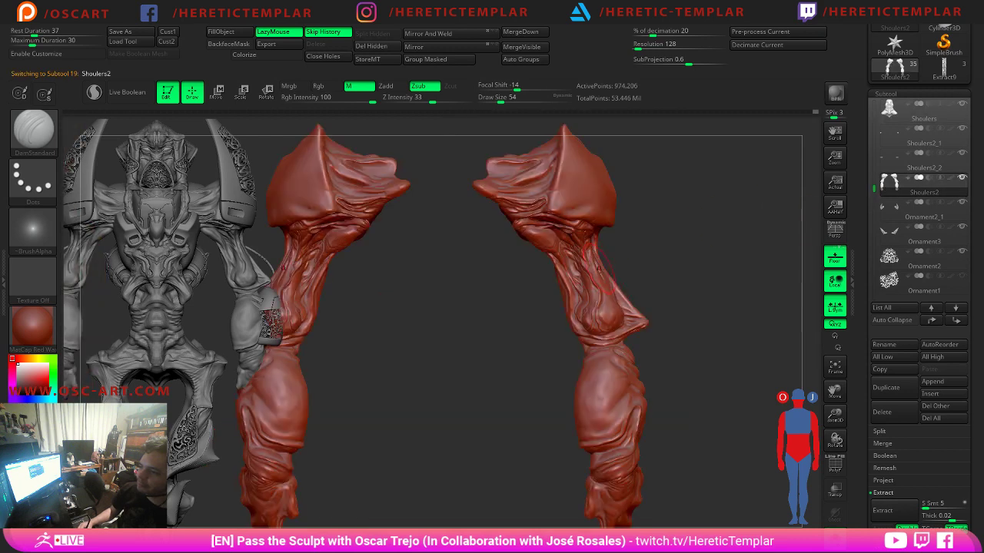
alt+drag(713, 259, 722, 259)
key(shift+f)
key(shift+f)
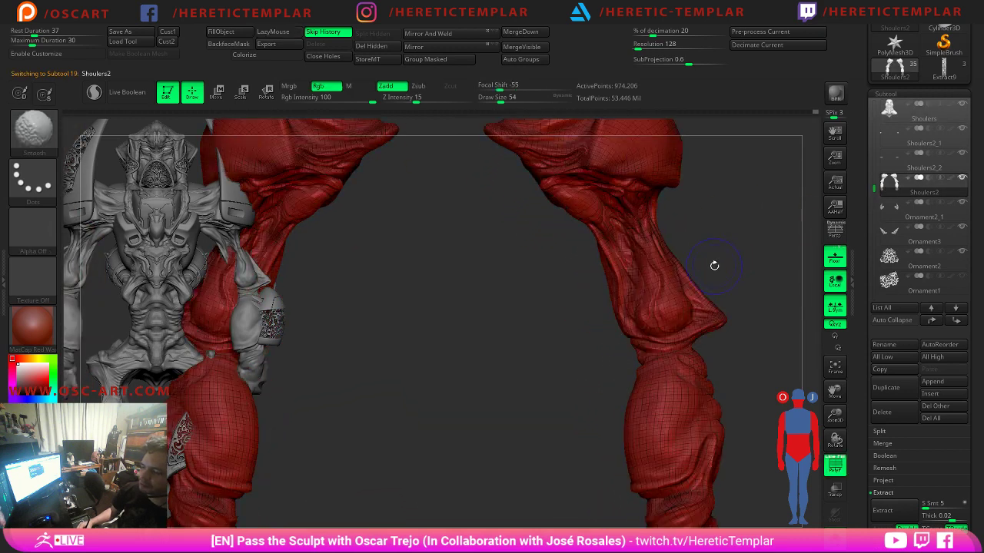
key(ctrl+z)
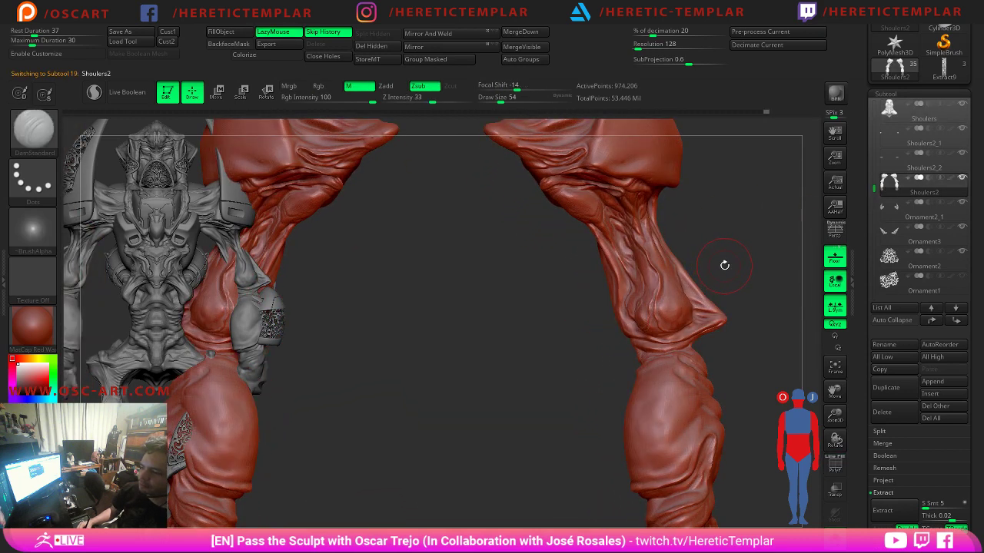
click(888, 109)
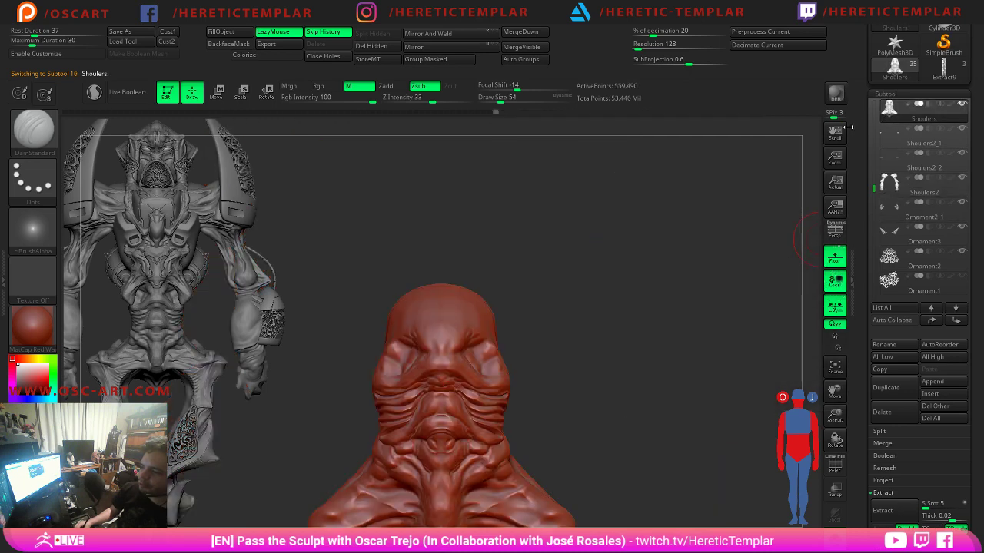
Carve a crease across the upper edge of the central bulge at draw size 33, and save the tool to disk.
scroll(650, 283, up, 5)
alt+drag(748, 229, 766, 177)
key(s)
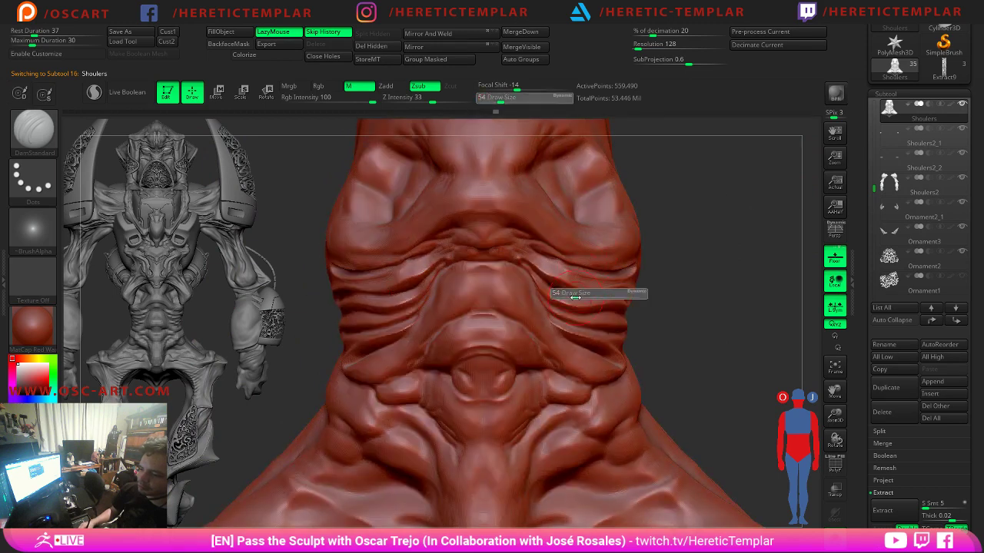
drag(576, 295, 571, 295)
key(s)
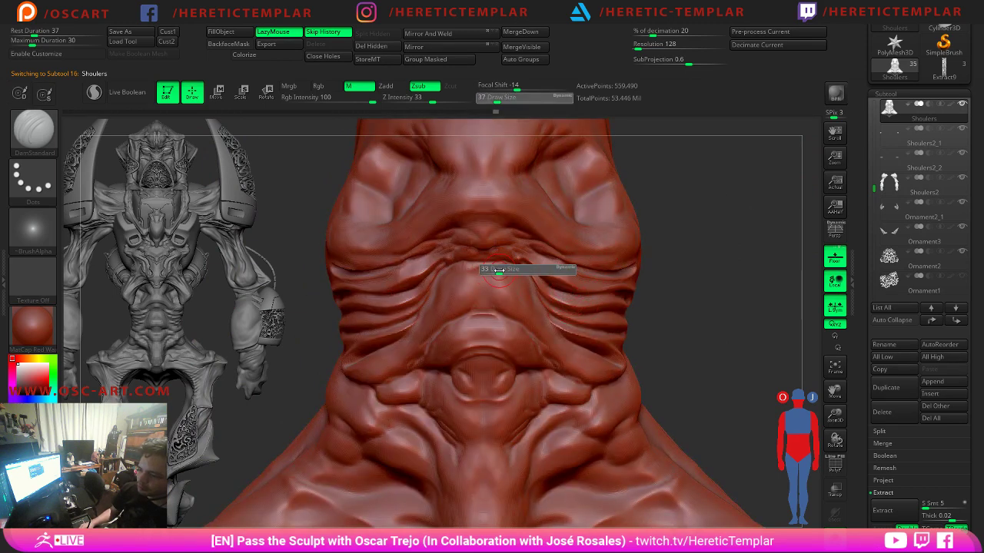
click(501, 272)
key(shift)
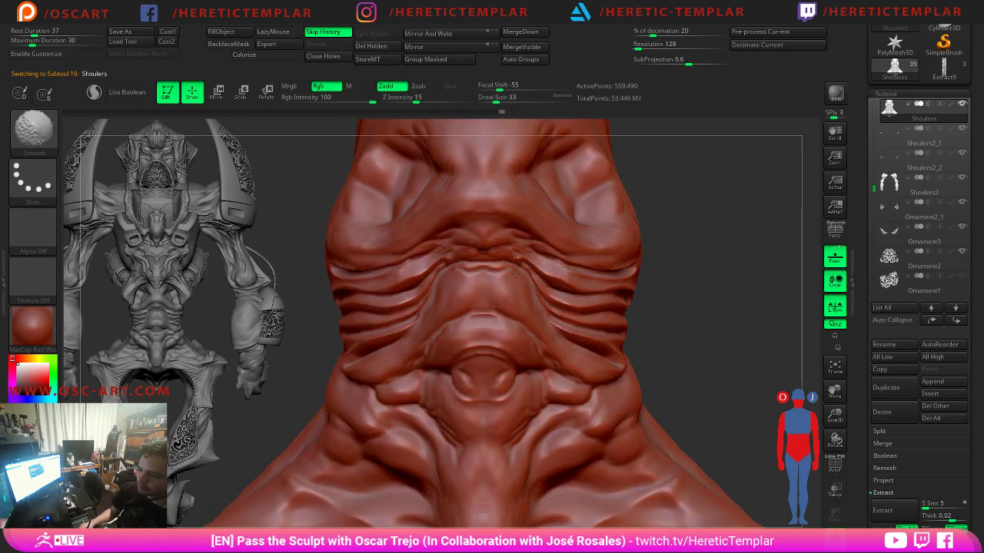
drag(654, 287, 687, 185)
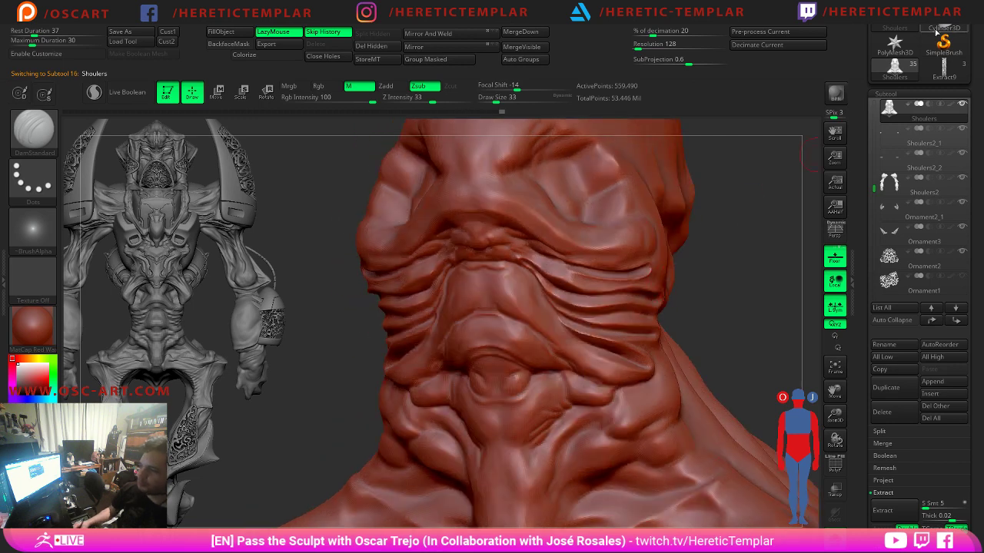
scroll(938, 34, up, 3)
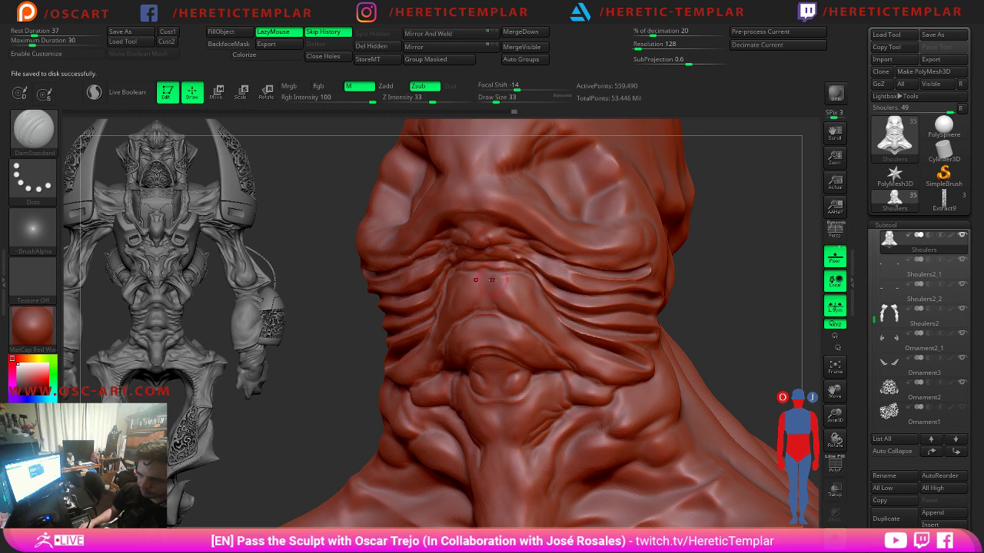
Carve thin lengthwise grooves along the uppermost side fold, and smooth them with the brush reduced to draw size 27.
key(shift)
key(shift)
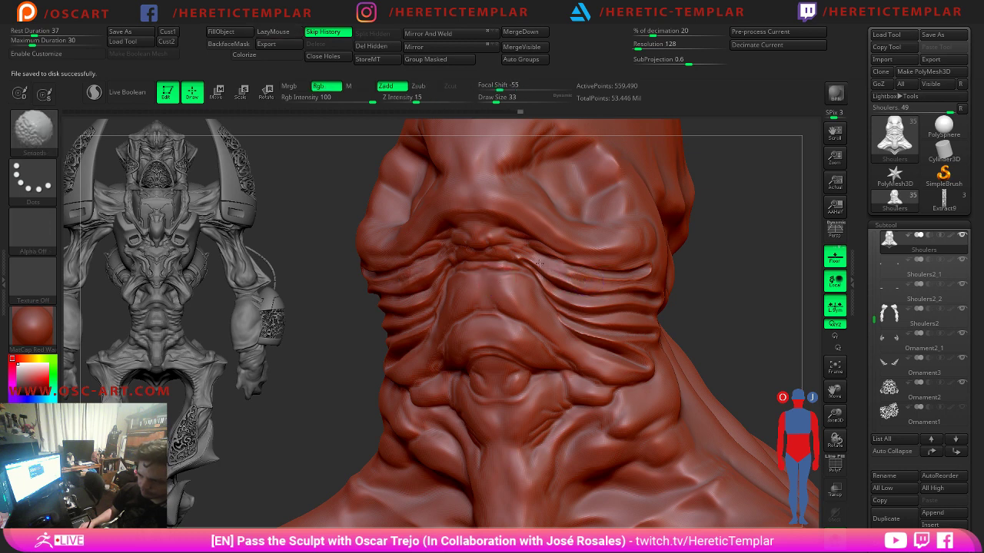
key(s)
drag(579, 274, 575, 274)
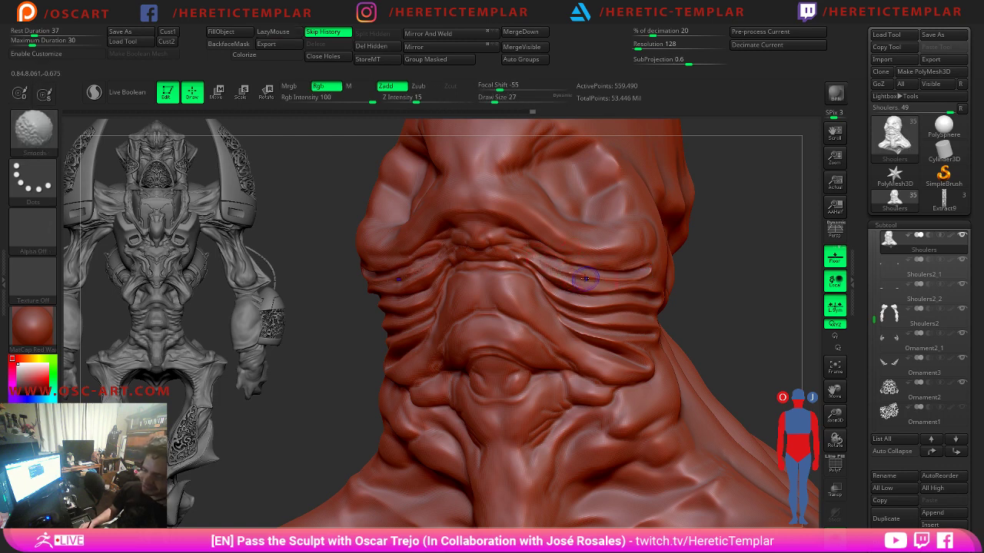
shift+drag(590, 279, 524, 251)
Sharpen and smooth the fine creases where the upper side folds meet the chest arch at draw size 27.
mouse_move(711, 284)
alt+mouse_down()
mouse_move(692, 238)
mouse_move(715, 251)
mouse_move(667, 195)
mouse_move(728, 279)
mouse_move(703, 274)
alt+mouse_up()
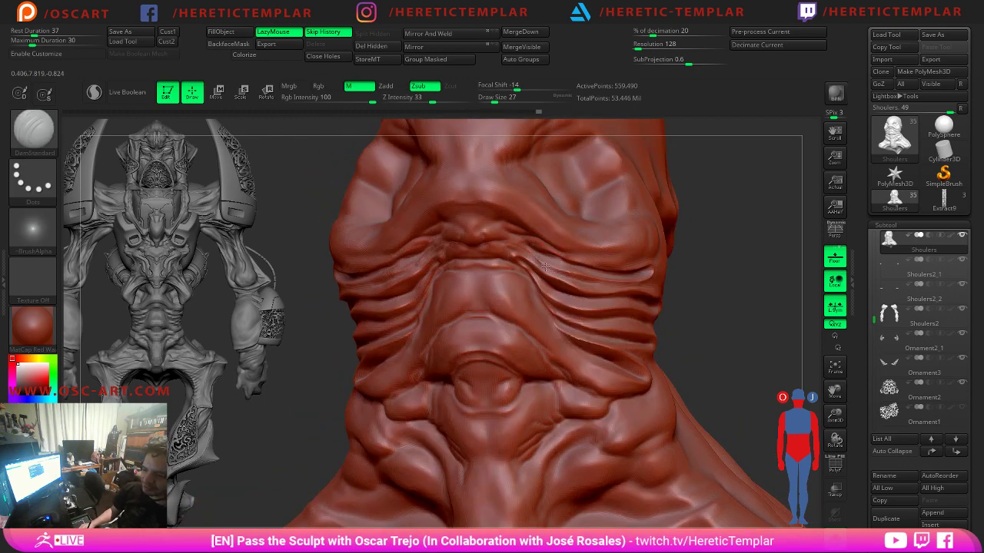
shift+drag(554, 252, 556, 257)
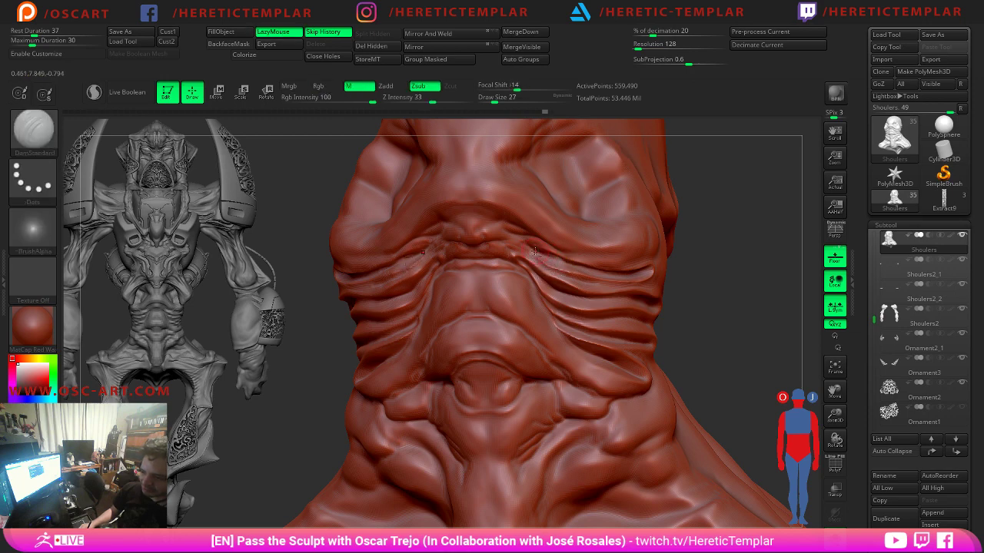
key(shift)
right_drag(576, 282, 690, 287)
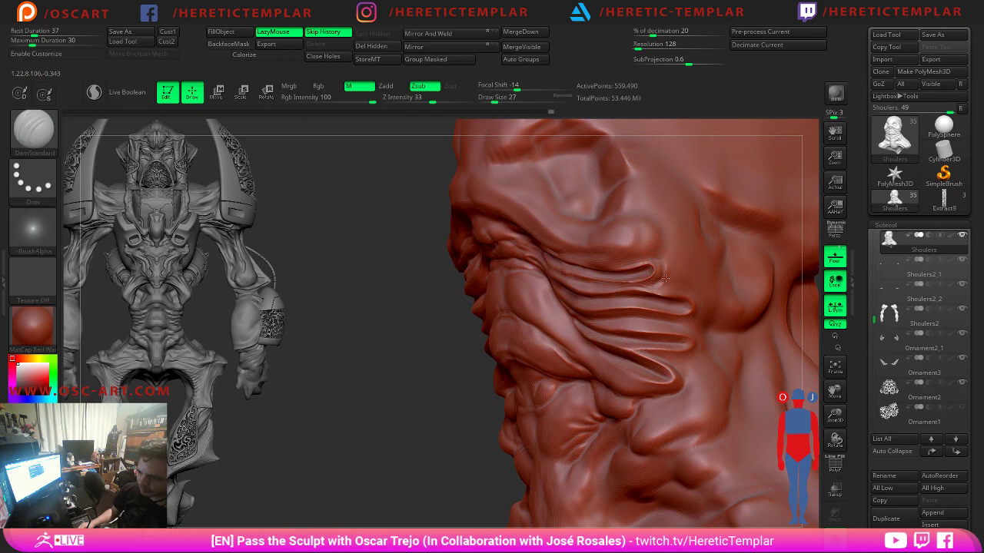
key(shift)
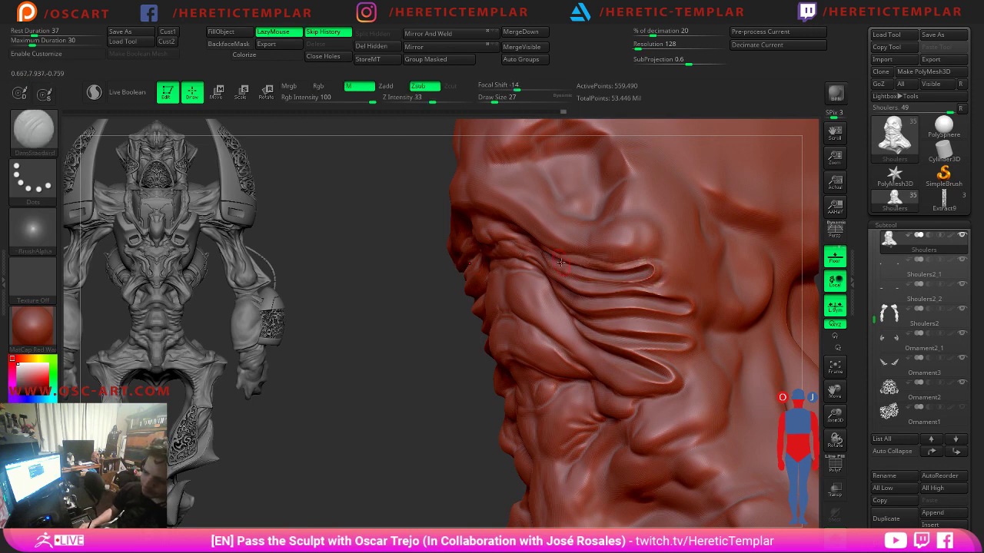
key(shift)
Carve a curved crease along the upper rim of the arched fold above the navel at draw size 25 and smooth it.
mouse_move(415, 276)
alt+mouse_down()
mouse_move(395, 310)
mouse_move(658, 230)
alt+mouse_up()
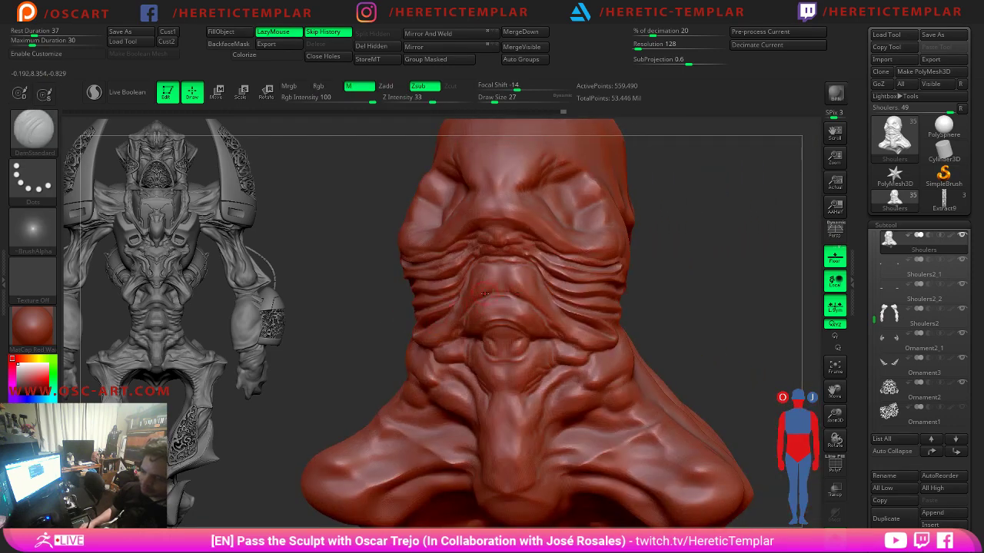
mouse_move(682, 276)
shift+mouse_down()
mouse_move(694, 343)
mouse_move(676, 363)
shift+mouse_up()
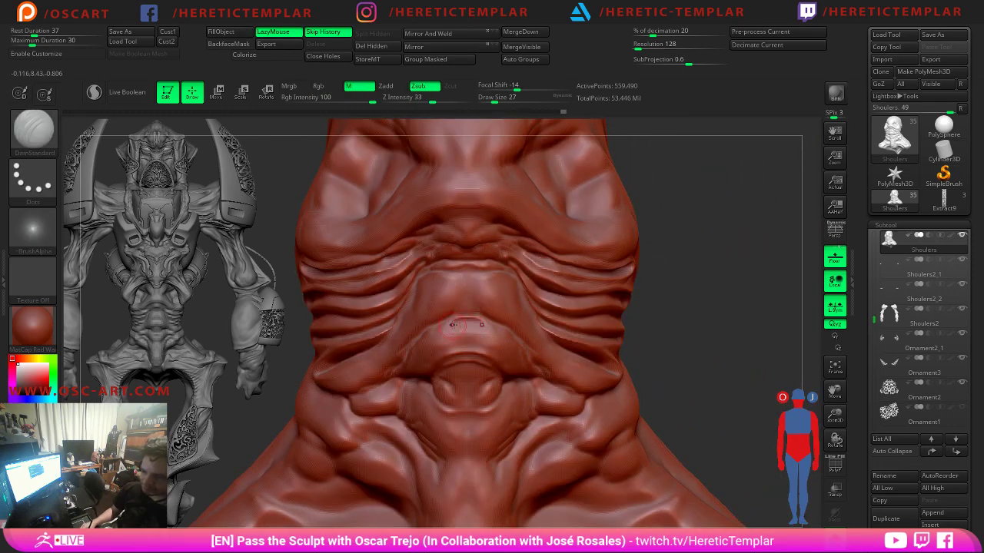
key(s)
drag(456, 323, 478, 324)
key(s)
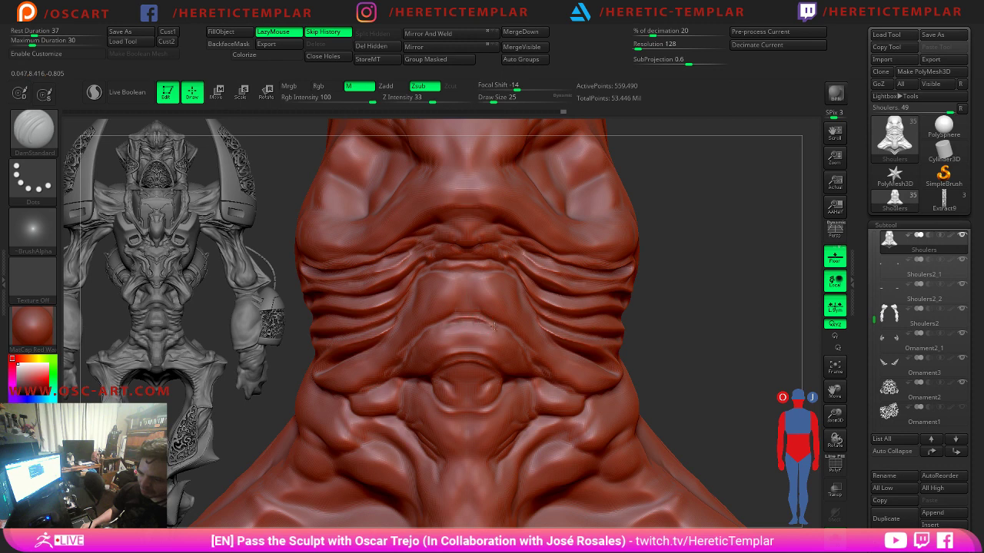
key(shift)
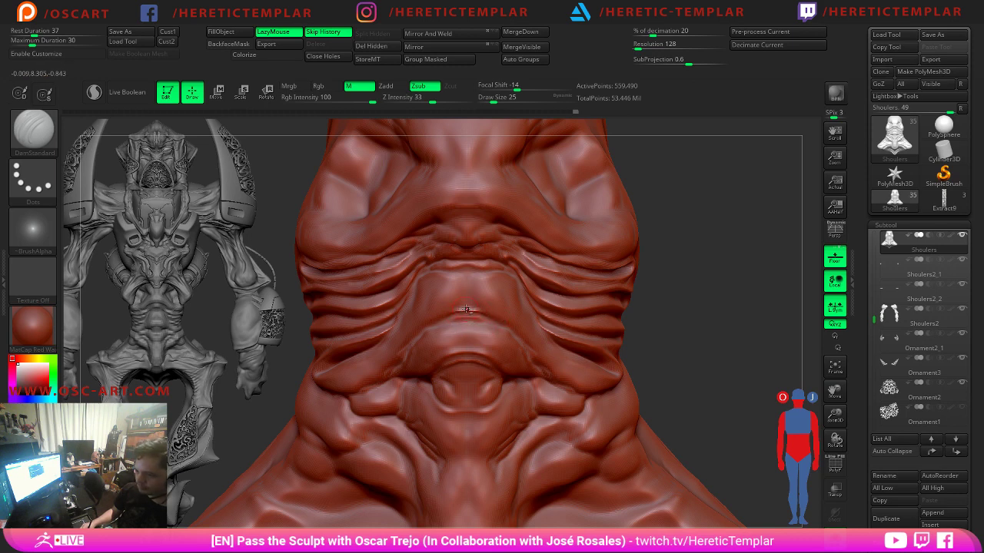
drag(465, 309, 438, 322)
key(shift)
Reshape the navel into a lidded, eye-like form and carve fine wrinkles beneath it, setting the draw size to 31.
mouse_move(668, 331)
alt+mouse_down()
mouse_move(674, 197)
mouse_move(661, 202)
mouse_move(663, 346)
alt+mouse_up()
key(shift)
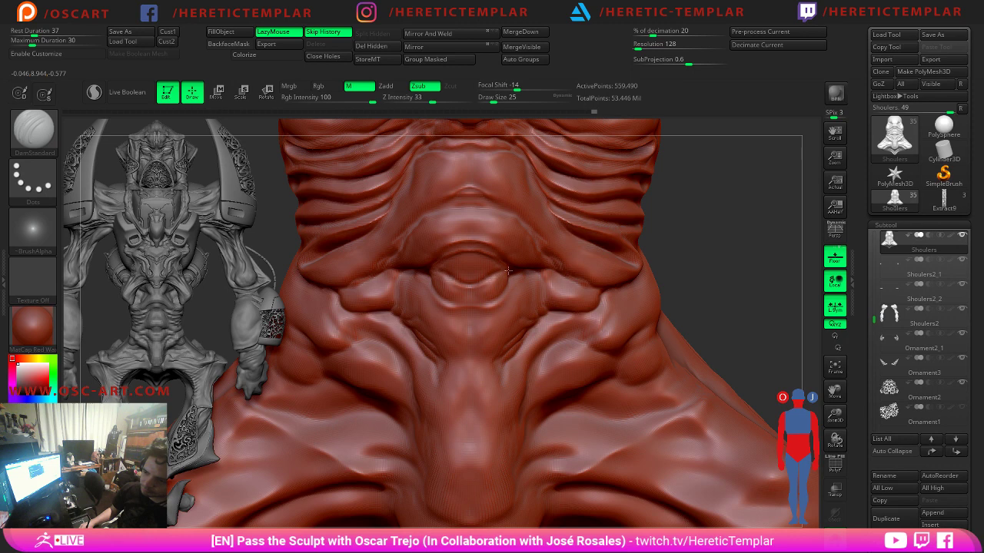
key(shift)
key(s)
mouse_move(470, 297)
mouse_down()
mouse_move(500, 289)
mouse_move(470, 297)
mouse_move(498, 309)
mouse_move(505, 330)
mouse_move(489, 334)
mouse_move(493, 350)
mouse_move(505, 333)
mouse_move(476, 362)
mouse_up()
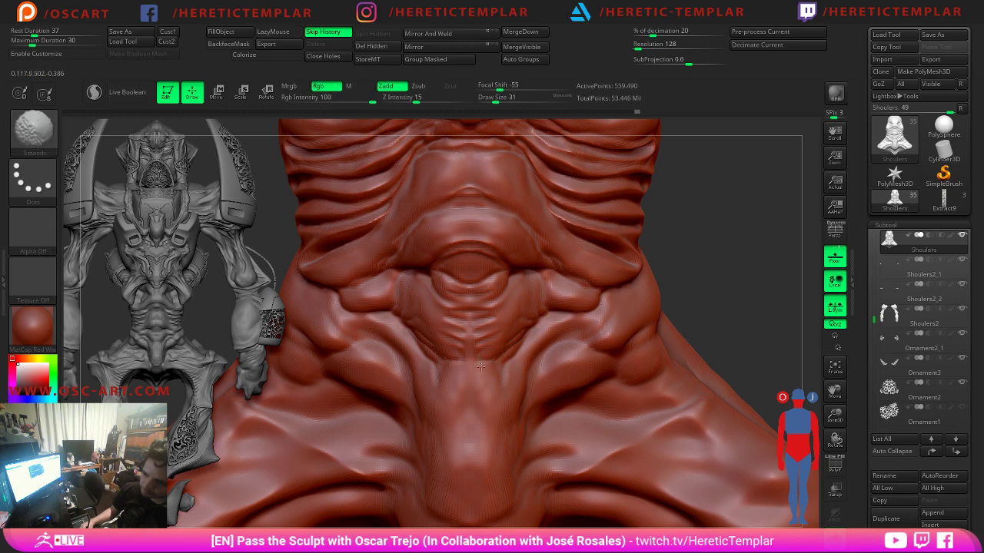
Carve outlines around the central column below the navel and creases along the adjoining side folds at draw size 35.
key(s)
mouse_move(556, 340)
mouse_down()
mouse_move(543, 343)
mouse_move(581, 327)
mouse_move(607, 349)
mouse_move(541, 355)
mouse_move(529, 372)
mouse_up()
key(s)
key(s)
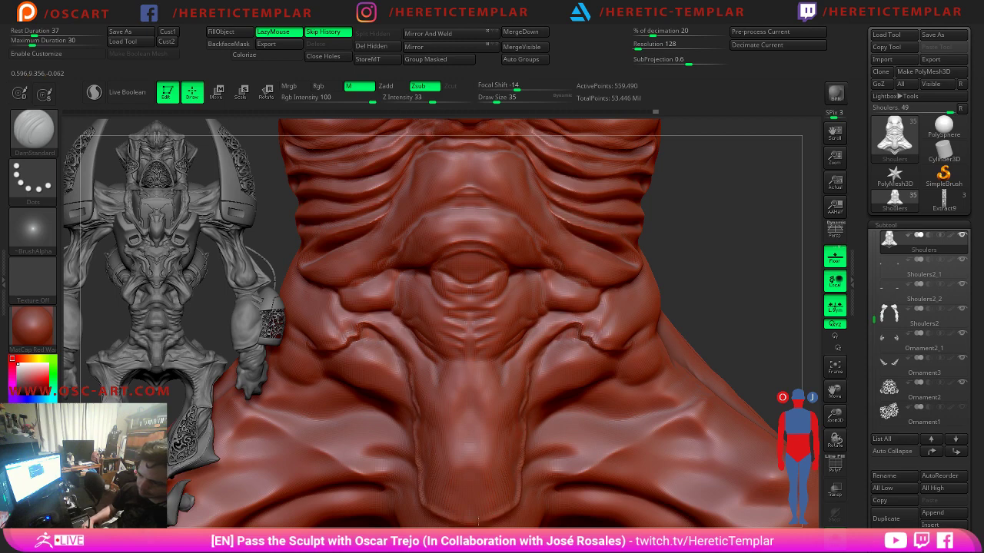
Deepen the crease across the top of the arched fold above the navel at draw size 37.
mouse_move(684, 288)
alt+mouse_down()
mouse_move(677, 239)
mouse_move(632, 304)
mouse_move(631, 346)
alt+mouse_up()
key(s)
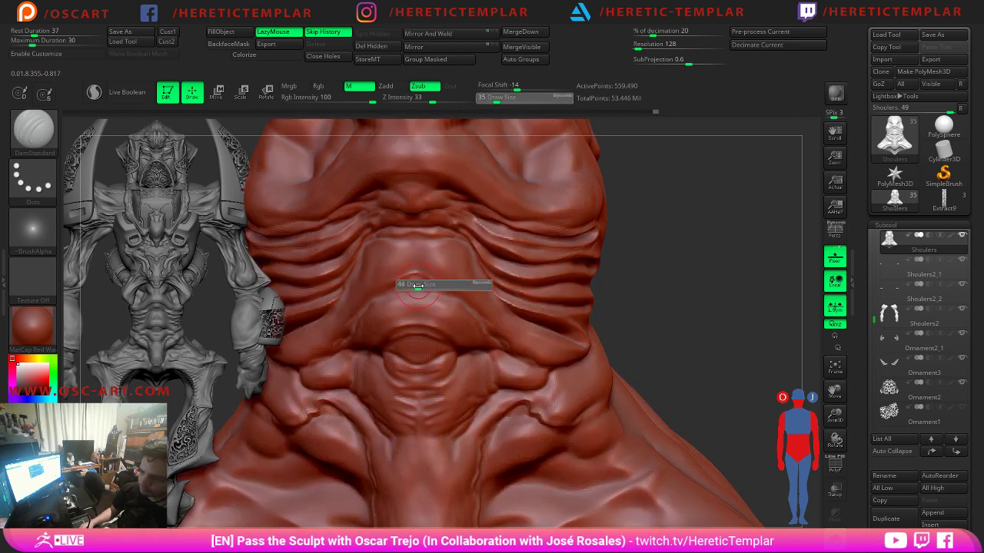
click(415, 285)
drag(411, 280, 437, 281)
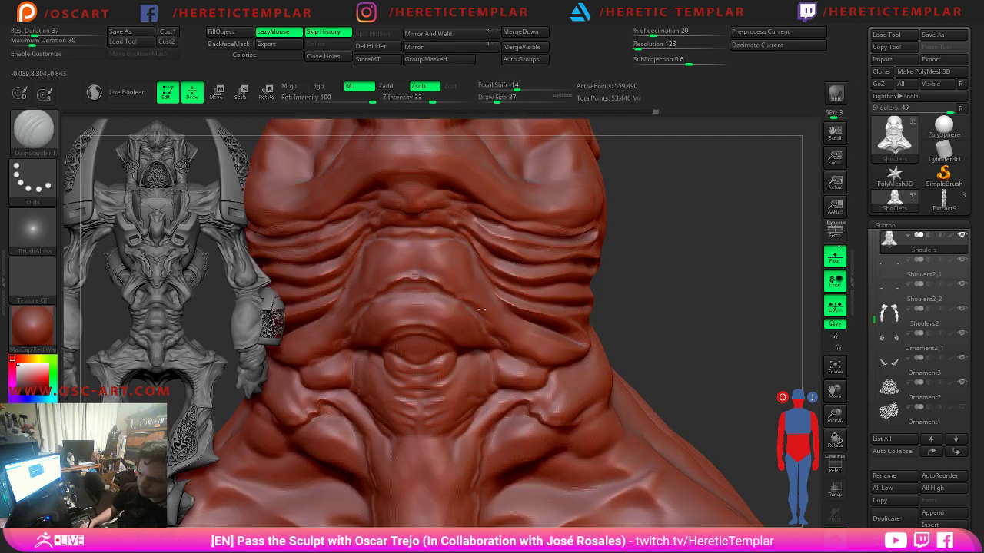
Extend the crease down the flank of the arched fold toward the lowest side fold at draw size 37.
drag(498, 329, 540, 363)
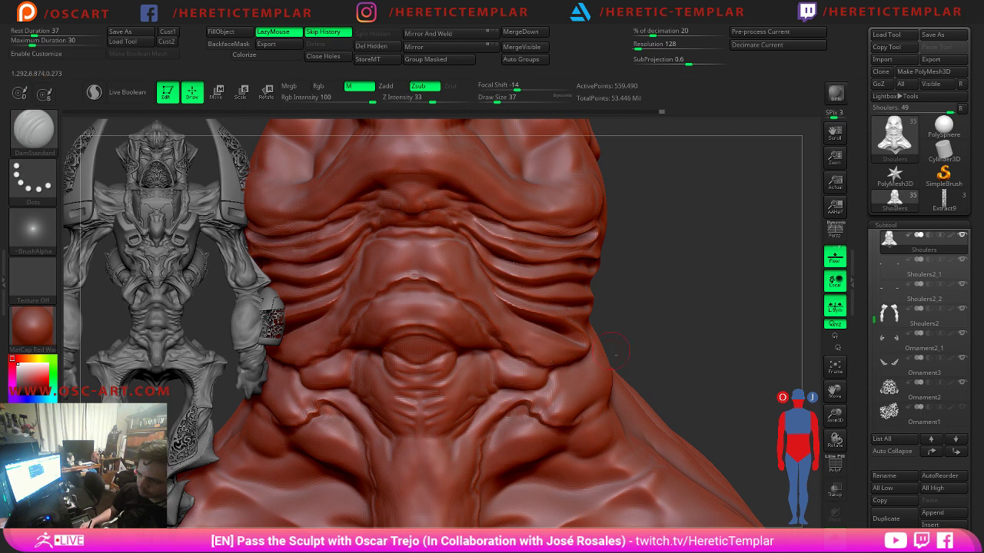
drag(731, 313, 647, 319)
mouse_move(547, 355)
mouse_down()
mouse_move(582, 345)
mouse_move(587, 331)
mouse_up()
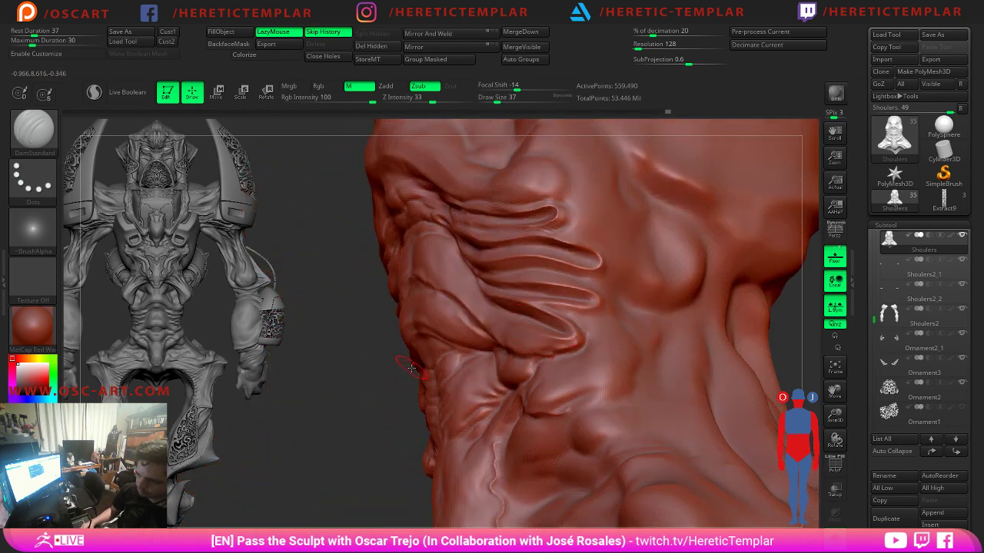
drag(398, 366, 486, 360)
Add irregular fine detail to the creases along the arched fold's rim and flanks at draw size 25.
key(bracketleft)
key(bracketleft)
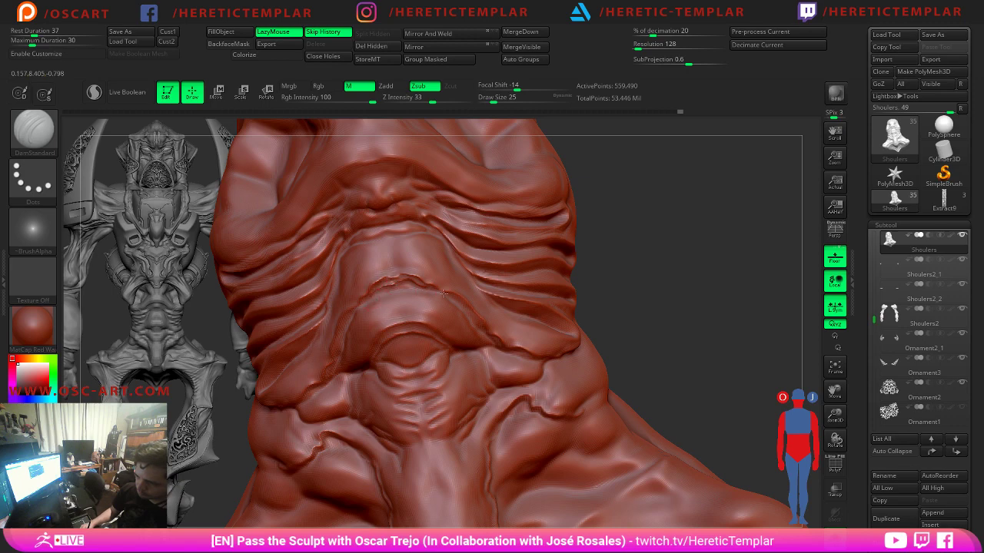
mouse_move(671, 276)
mouse_down()
mouse_move(676, 270)
mouse_move(527, 290)
mouse_up()
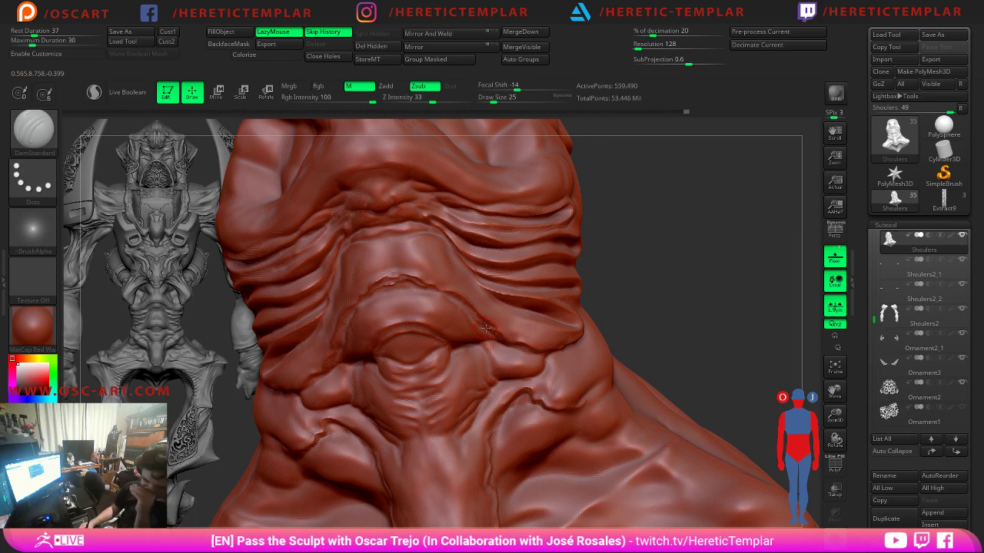
drag(612, 296, 610, 281)
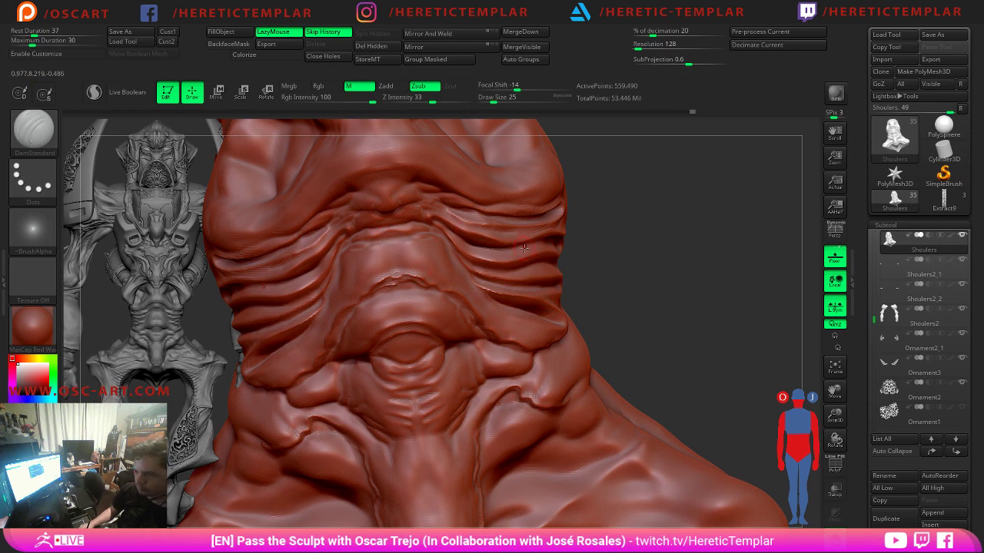
Carve an irregular edge and horizontal wrinkles into the lower central column, using draw sizes 83 and 54.
key(f)
mouse_move(585, 155)
mouse_down()
mouse_move(582, 202)
mouse_move(626, 235)
mouse_move(652, 278)
mouse_move(636, 206)
mouse_up()
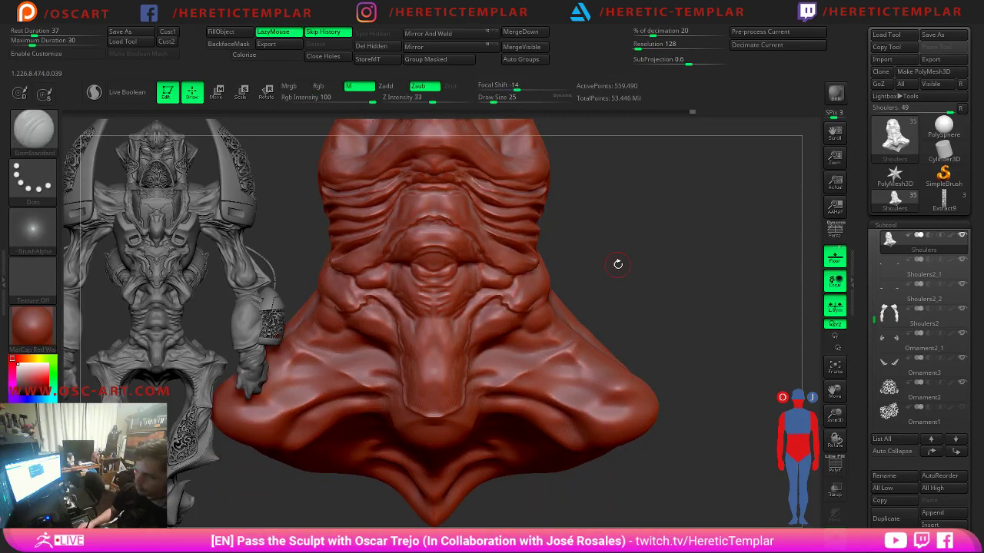
drag(617, 266, 646, 229)
key(s)
drag(498, 292, 510, 291)
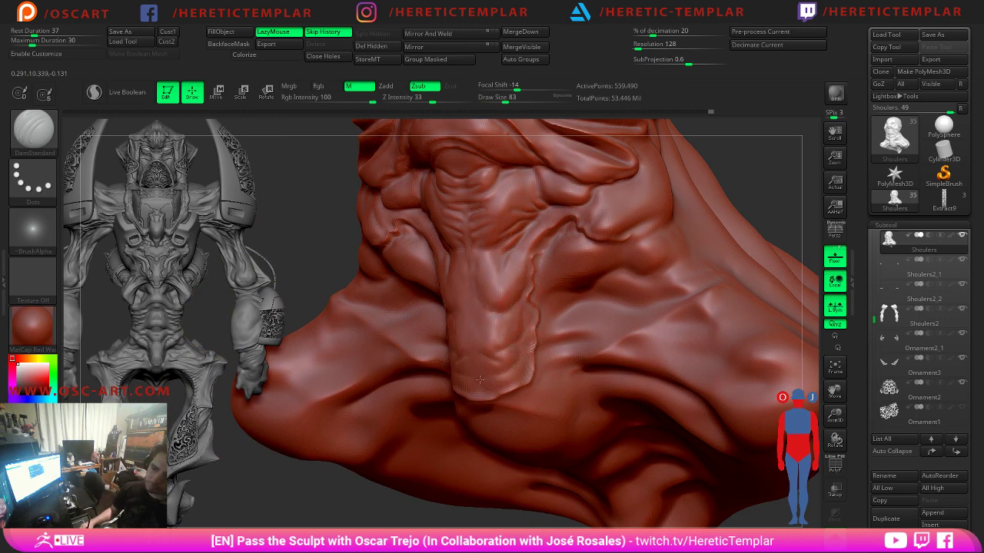
mouse_move(508, 350)
mouse_down()
mouse_move(493, 322)
mouse_move(459, 316)
mouse_move(495, 365)
mouse_up()
key(s)
click(500, 334)
drag(753, 206, 747, 181)
mouse_move(742, 193)
shift+mouse_down()
mouse_move(701, 217)
mouse_move(720, 241)
mouse_move(701, 262)
shift+mouse_up()
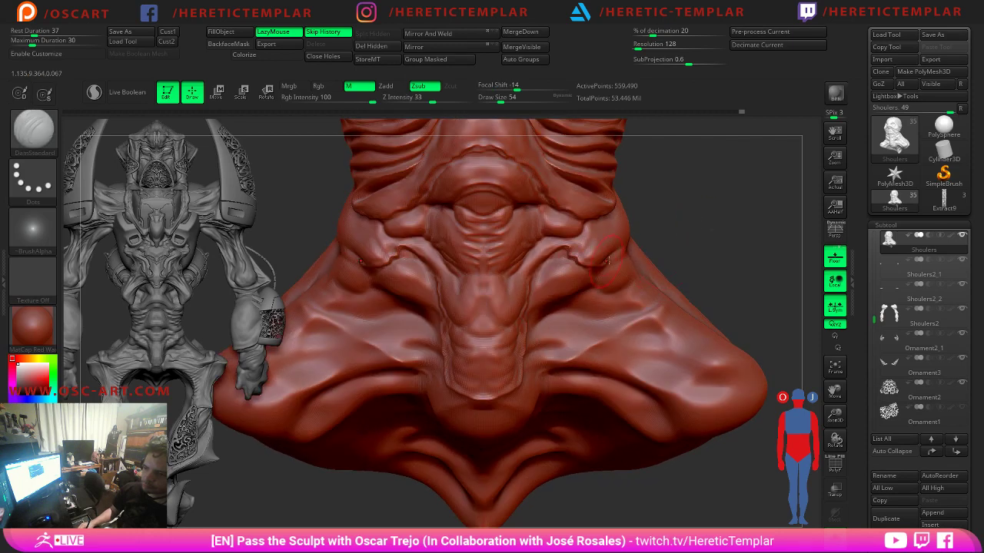
Carve the lower edge of the bulging fold beside the central column at draw size 46 and smooth its surface.
mouse_move(719, 215)
alt+mouse_down()
mouse_move(641, 281)
mouse_move(694, 281)
mouse_move(575, 298)
alt+mouse_up()
key(s)
click(587, 295)
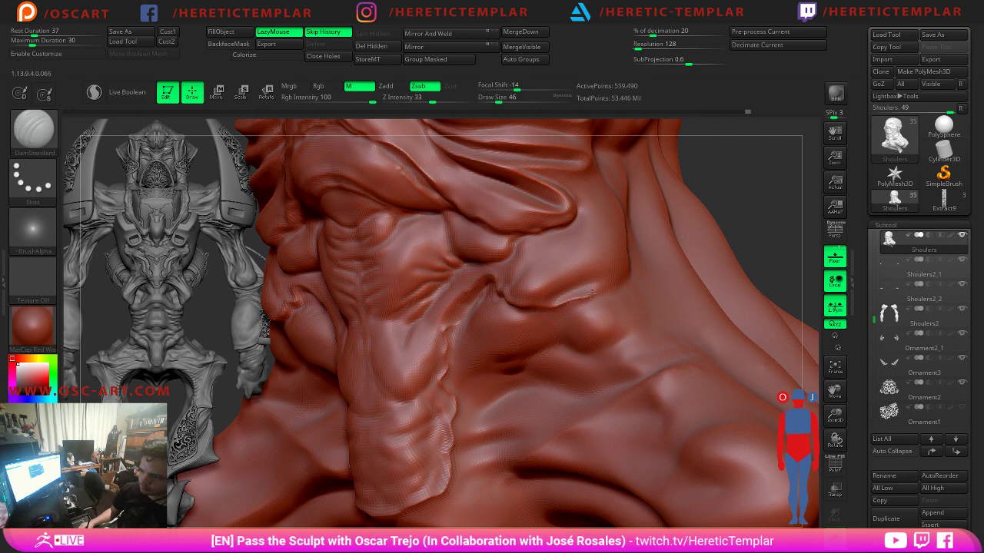
drag(619, 279, 564, 296)
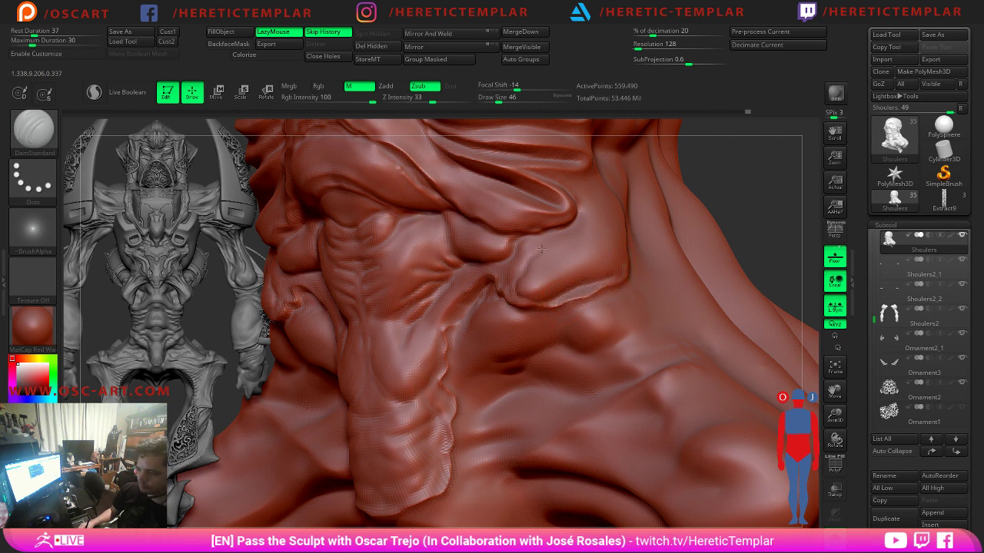
key(shift)
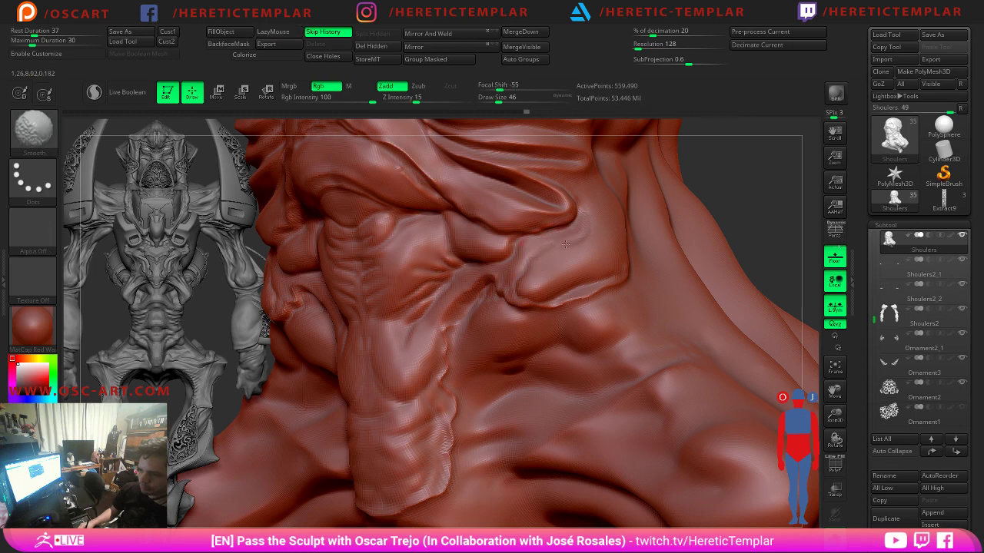
drag(750, 201, 716, 297)
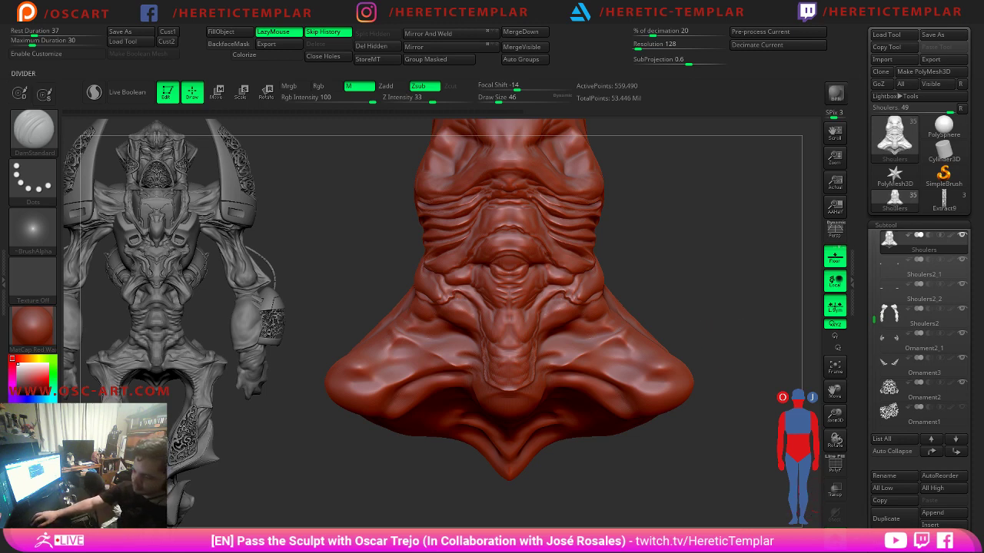
Examine the whole creature from the front and side, from head and shoulder armor down to the legs and abdomen.
scroll(694, 292, down, 2)
scroll(606, 230, down, 3)
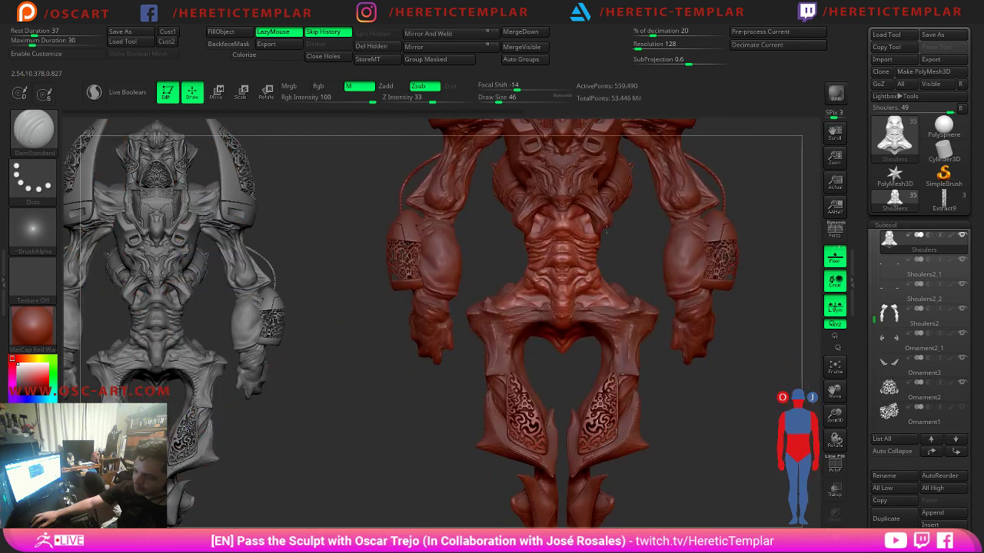
alt+drag(621, 248, 598, 343)
alt+drag(721, 211, 697, 447)
mouse_move(718, 244)
alt+mouse_down()
mouse_move(726, 323)
mouse_move(723, 296)
alt+mouse_up()
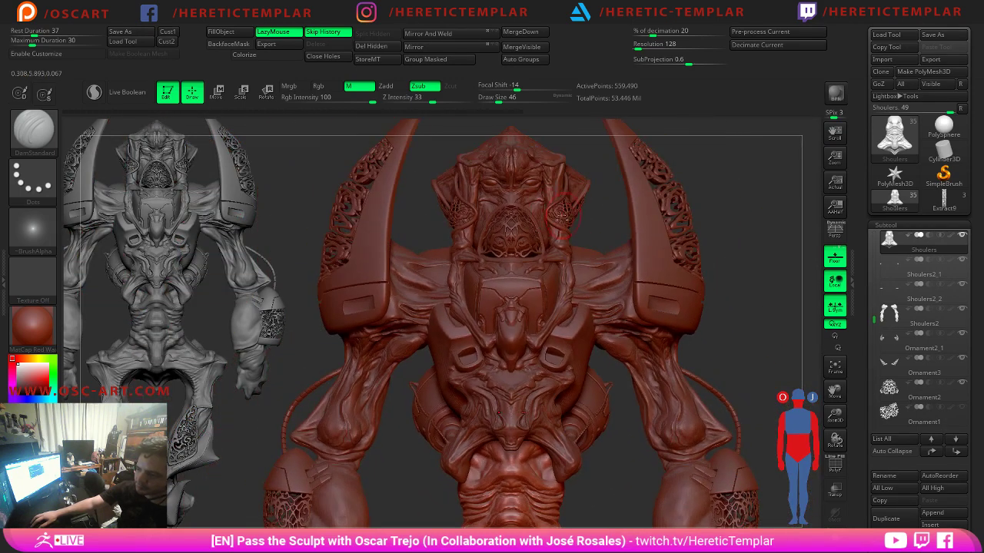
alt+click(536, 204)
mouse_move(753, 227)
mouse_down()
mouse_move(670, 219)
mouse_move(608, 265)
mouse_up()
alt+click(574, 264)
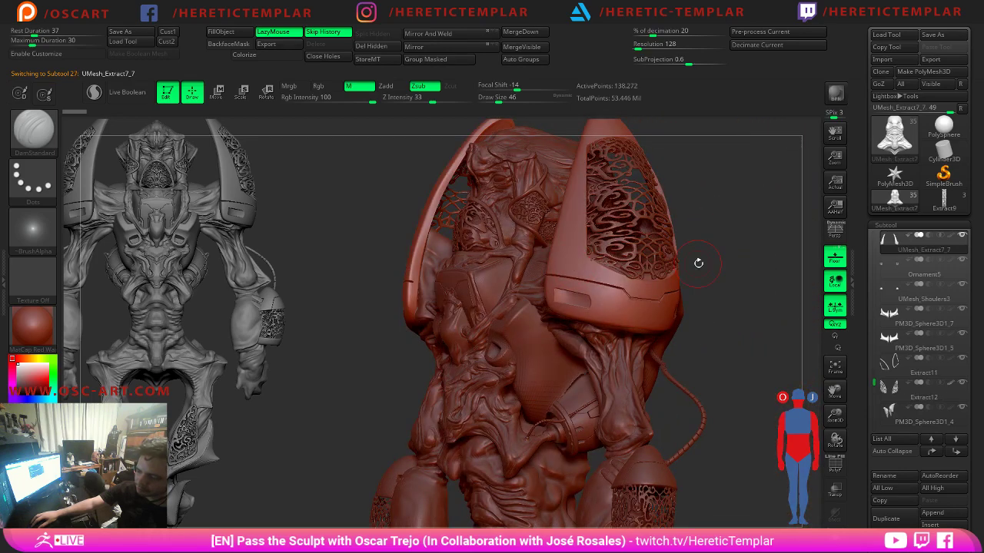
drag(697, 262, 726, 262)
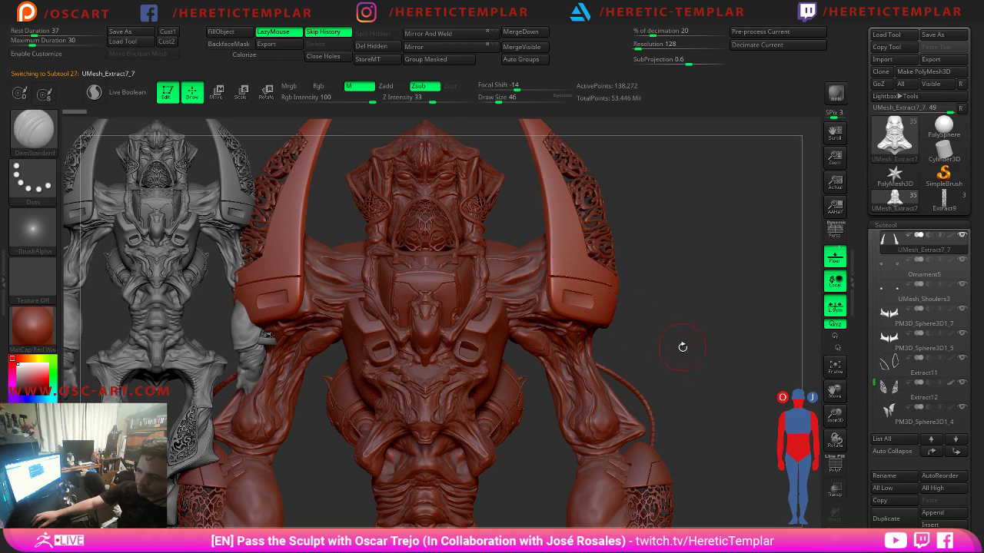
mouse_move(683, 348)
alt+mouse_down()
mouse_move(674, 385)
mouse_move(712, 260)
alt+mouse_up()
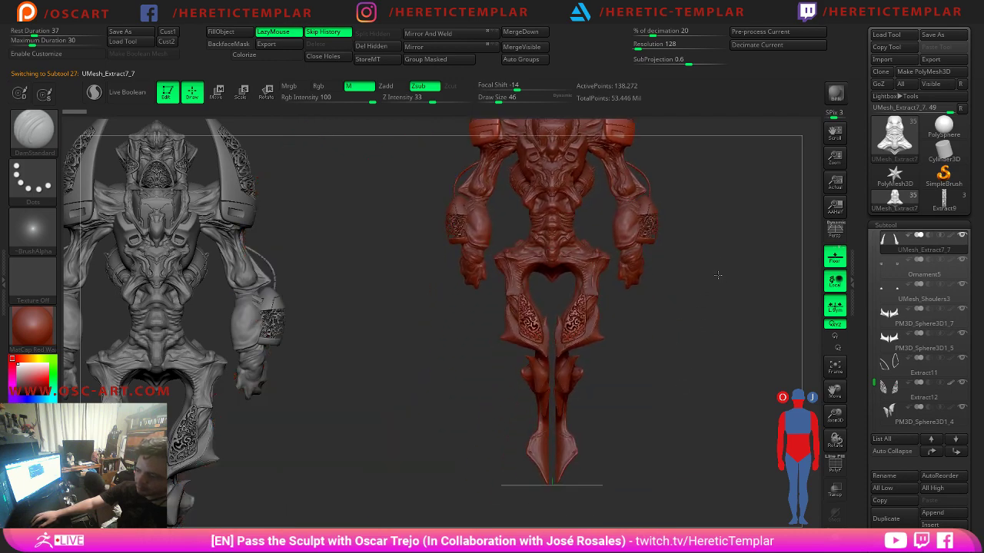
mouse_move(731, 310)
alt+mouse_down()
mouse_move(696, 403)
mouse_move(750, 346)
mouse_move(683, 425)
alt+mouse_up()
mouse_move(520, 457)
alt+mouse_down()
mouse_move(646, 331)
mouse_move(694, 367)
alt+mouse_up()
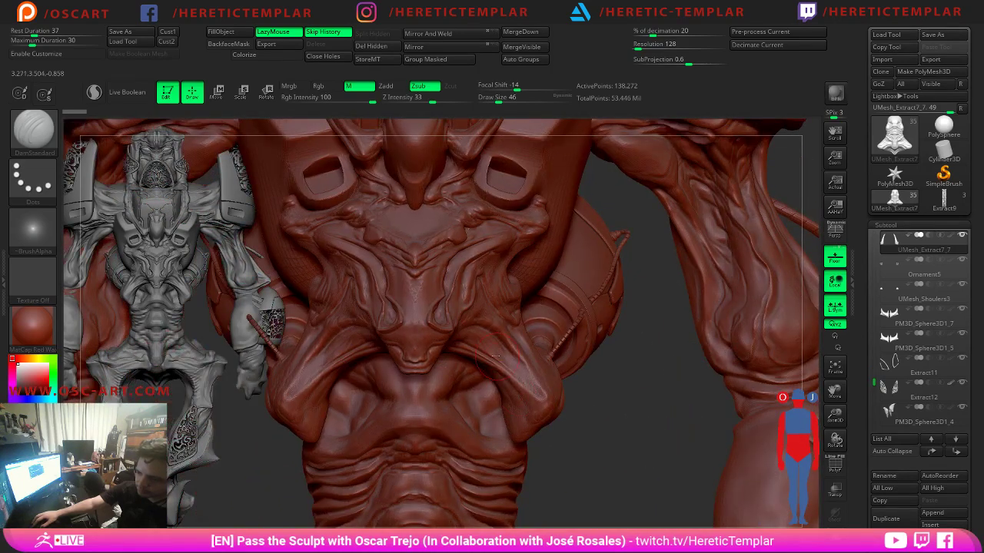
mouse_move(587, 484)
alt+mouse_down()
mouse_move(598, 322)
mouse_move(646, 159)
alt+mouse_up()
Reselect the Shoulers abdomen subtool and lower it by one subdivision level, with the brush enlarged to draw size 56.
alt+click(532, 216)
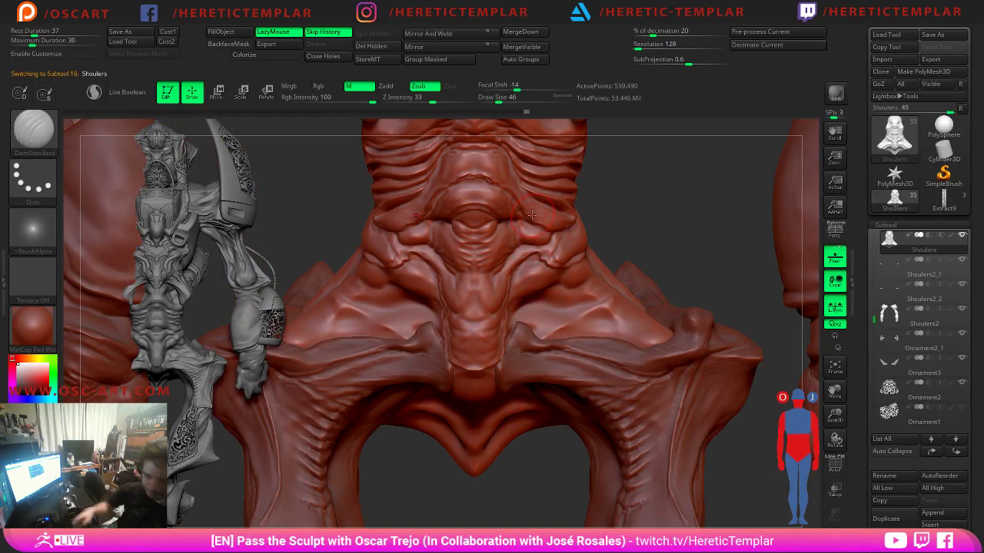
key(s)
drag(564, 283, 560, 281)
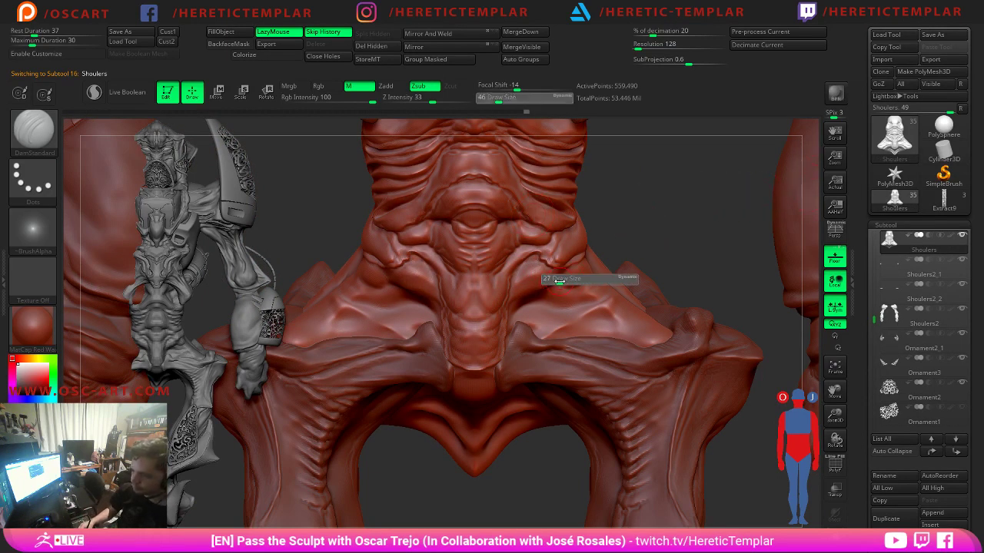
key(s)
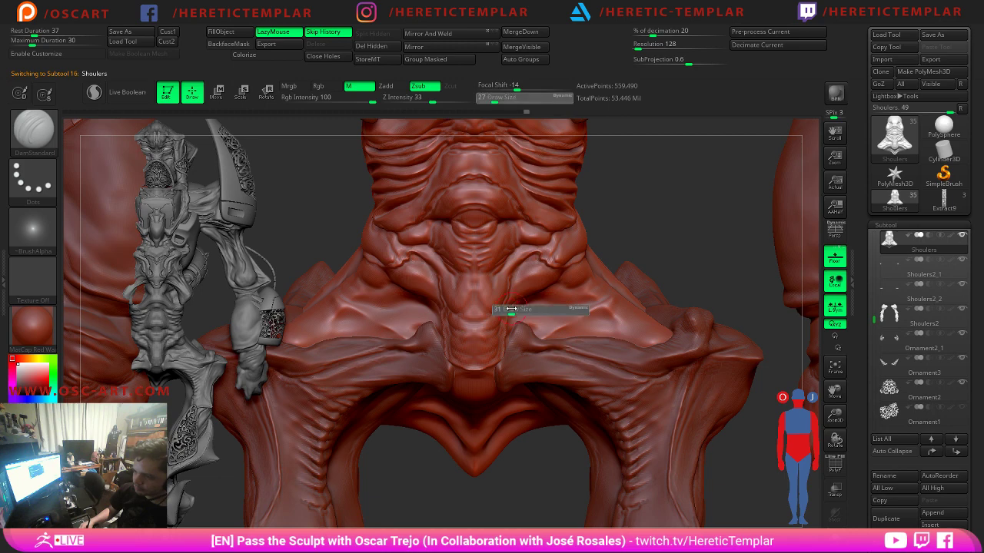
drag(509, 312, 527, 308)
key(shift+d)
key(s)
alt+drag(639, 226, 593, 265)
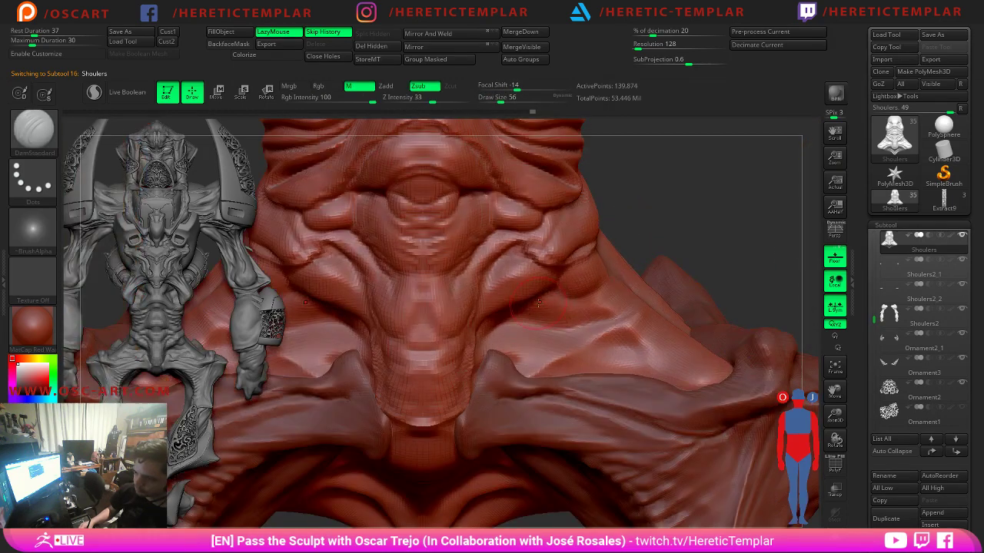
Carve a rounded fold beneath the hip bulge at draw size 37, restore the higher subdivision level and smooth the fold.
key(s)
mouse_move(532, 311)
mouse_down()
mouse_move(517, 299)
mouse_move(539, 291)
mouse_up()
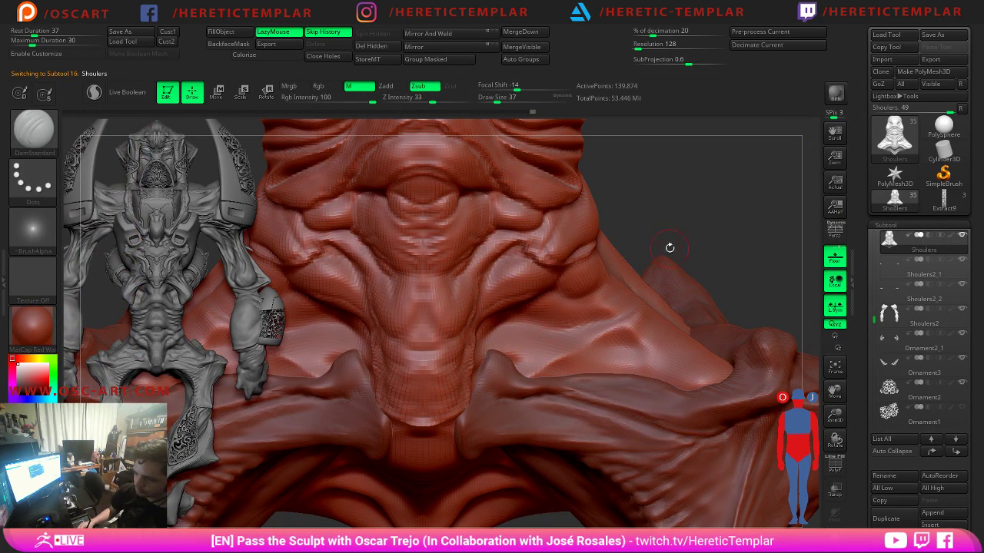
drag(670, 247, 643, 249)
drag(507, 311, 546, 295)
key(d)
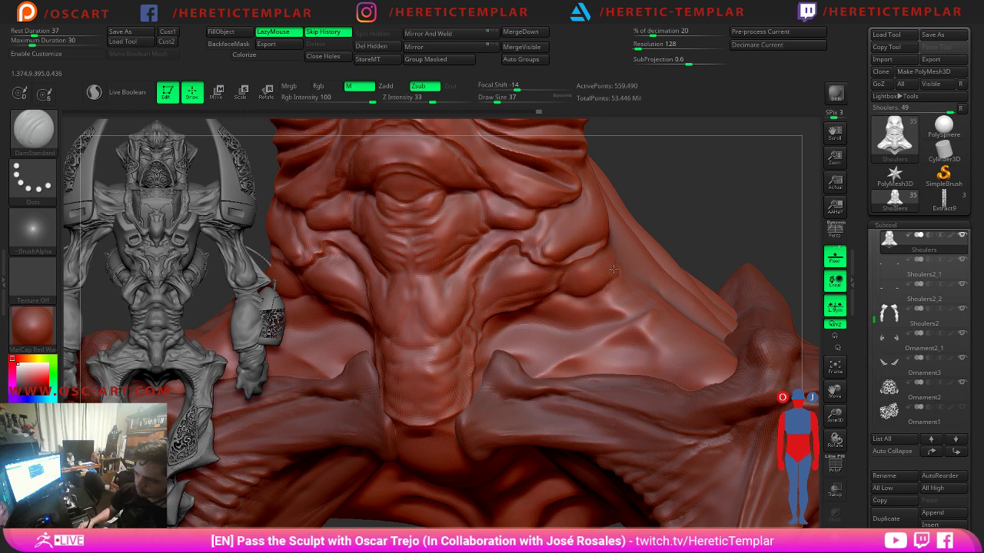
key(shift)
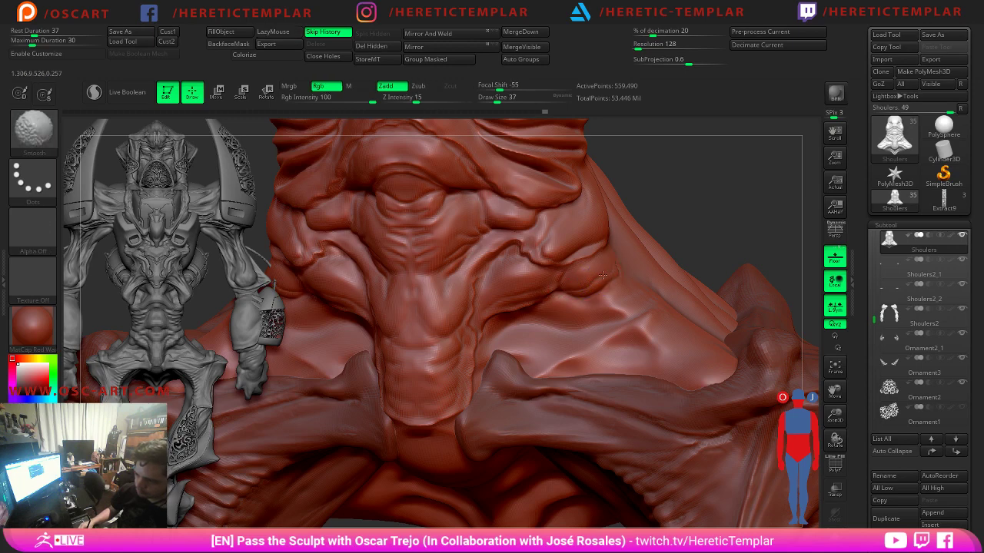
Carve a curved crease across the central column below the navel and refine it at draw size 23.
mouse_move(740, 215)
alt+mouse_down()
mouse_move(689, 169)
mouse_move(700, 215)
mouse_move(662, 188)
mouse_move(653, 158)
mouse_move(644, 223)
alt+mouse_up()
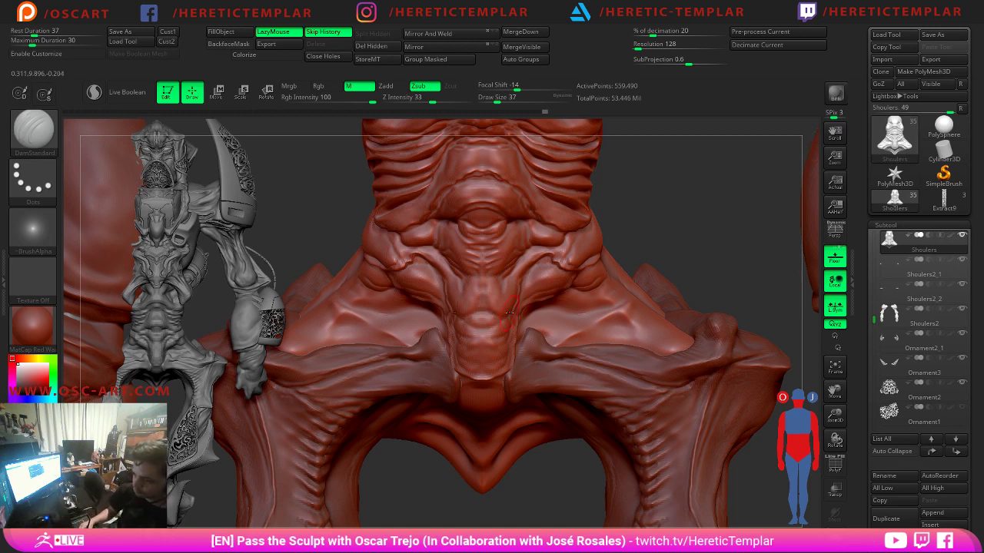
key(s)
drag(495, 312, 478, 306)
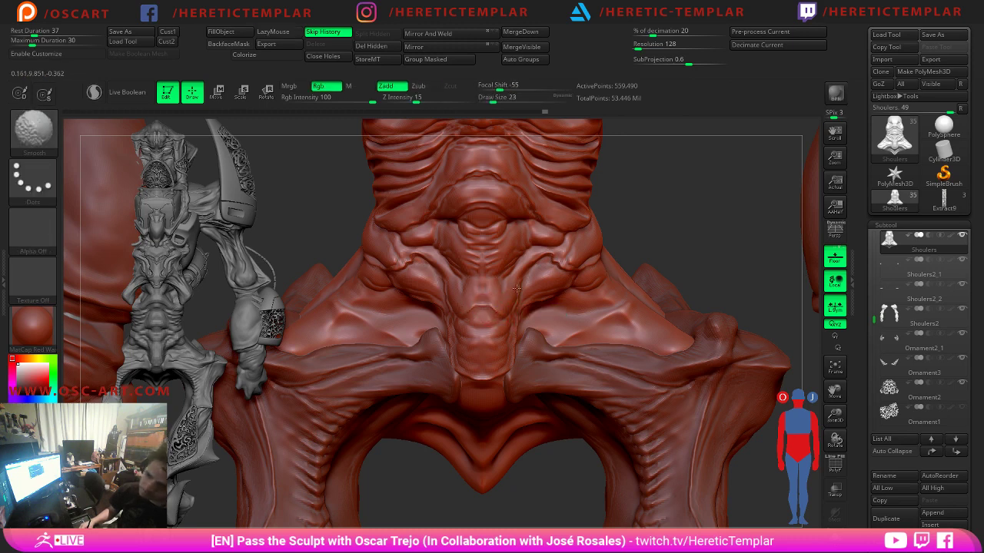
Carve small creases below the hip folds beside the central column at draw size 33 and smooth them.
key(s)
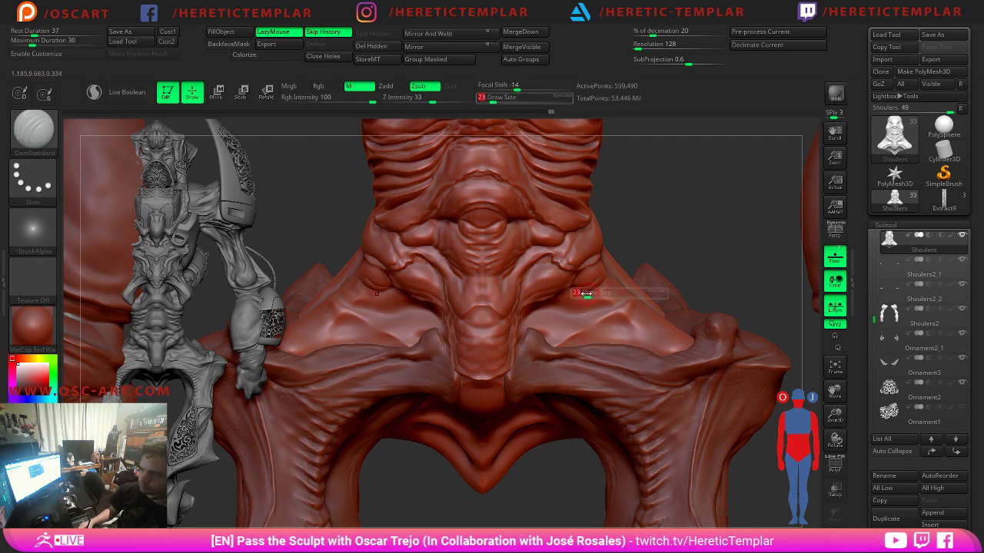
drag(565, 294, 573, 296)
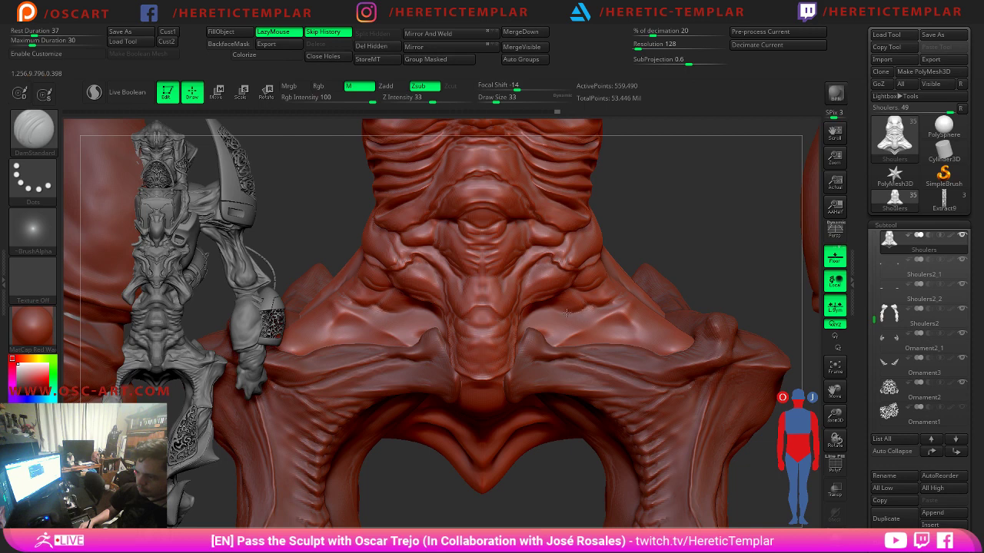
key(shift)
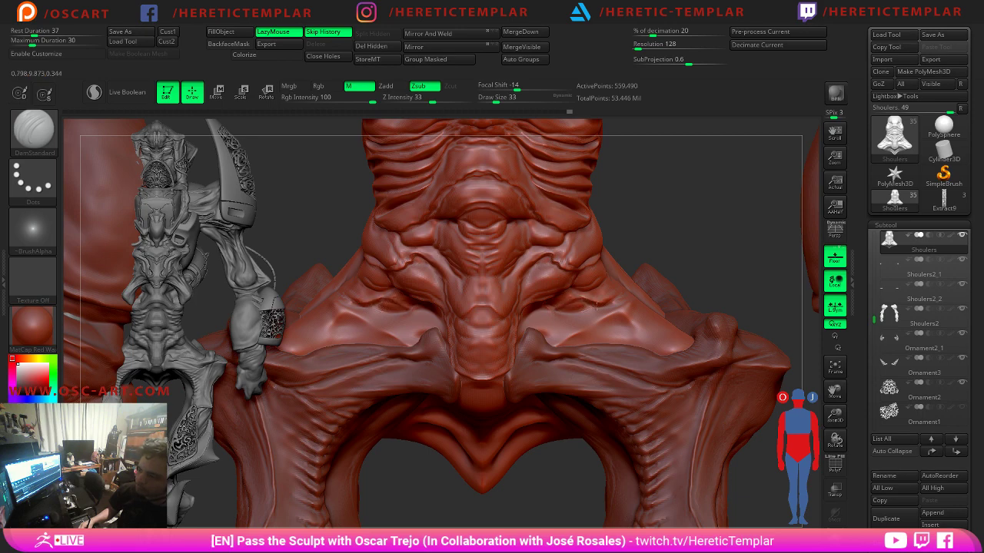
Check the lower abdomen from the side and front, frame the full creature, and save the tool to disk.
drag(672, 248, 631, 273)
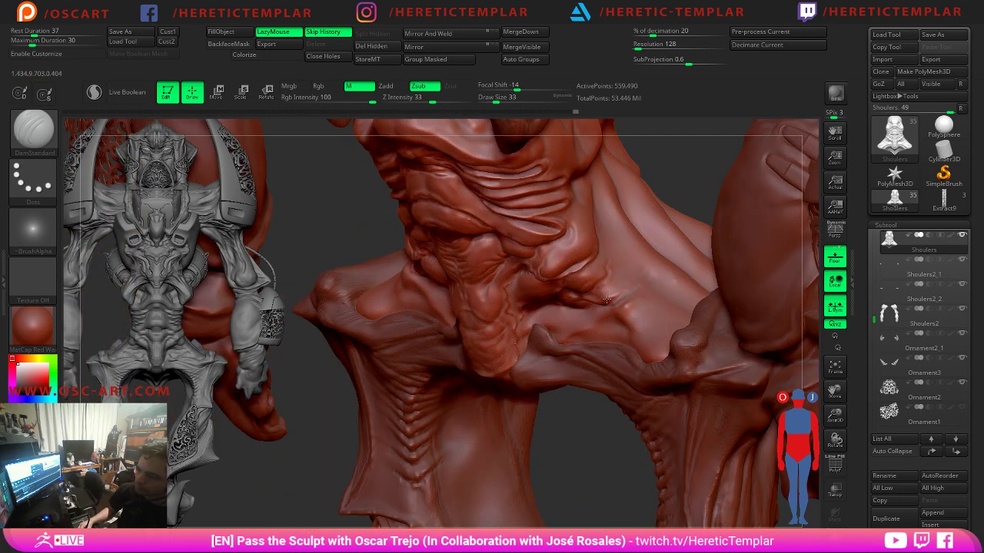
drag(680, 180, 695, 188)
shift+drag(775, 219, 749, 203)
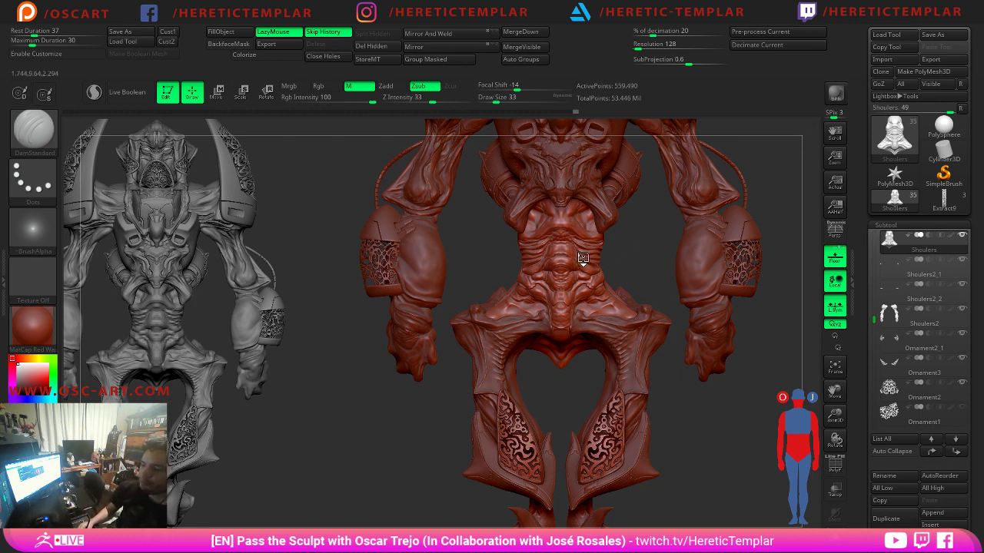
key(f)
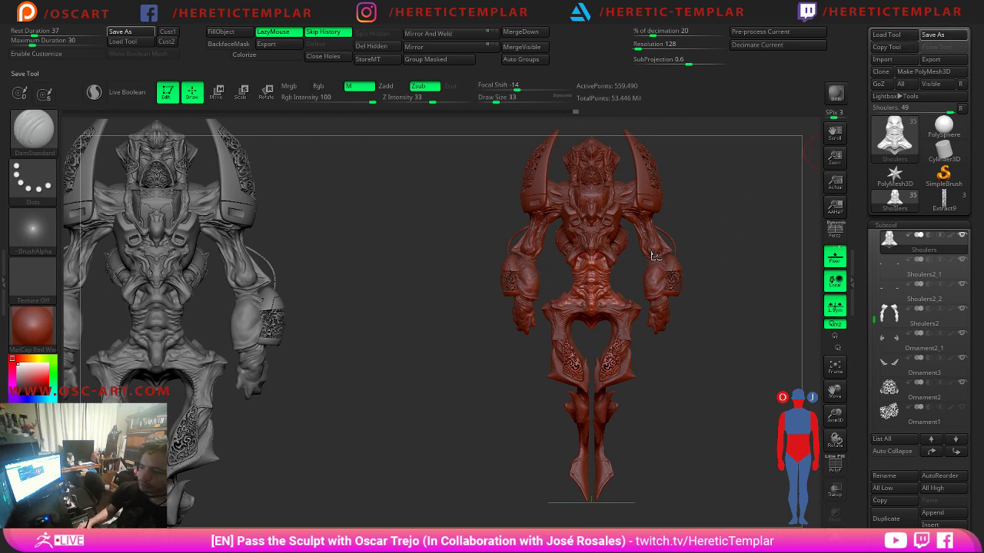
alt+drag(704, 220, 508, 277)
Carve a crease into the hip fold beside the central column at draw size 37.
alt+drag(664, 234, 604, 265)
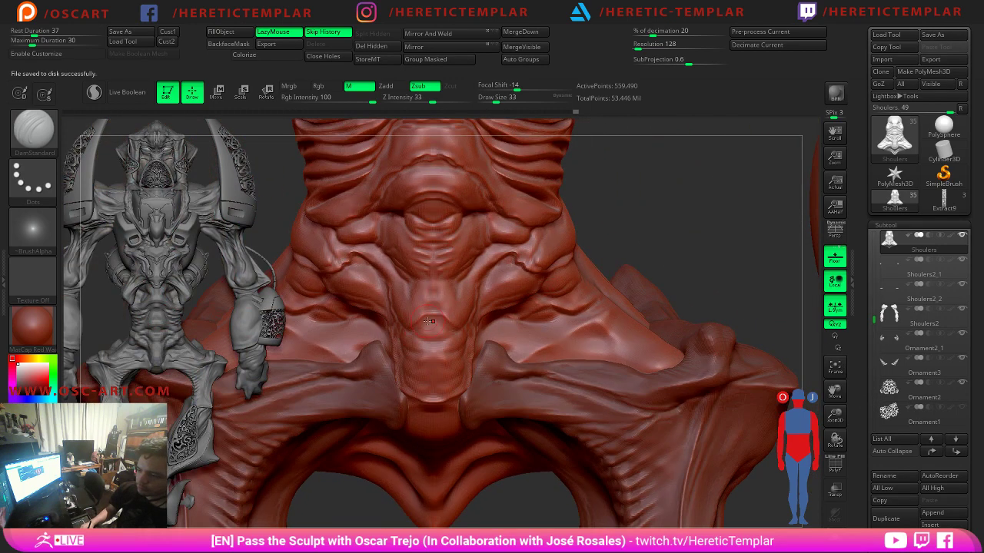
right_drag(576, 284, 544, 275)
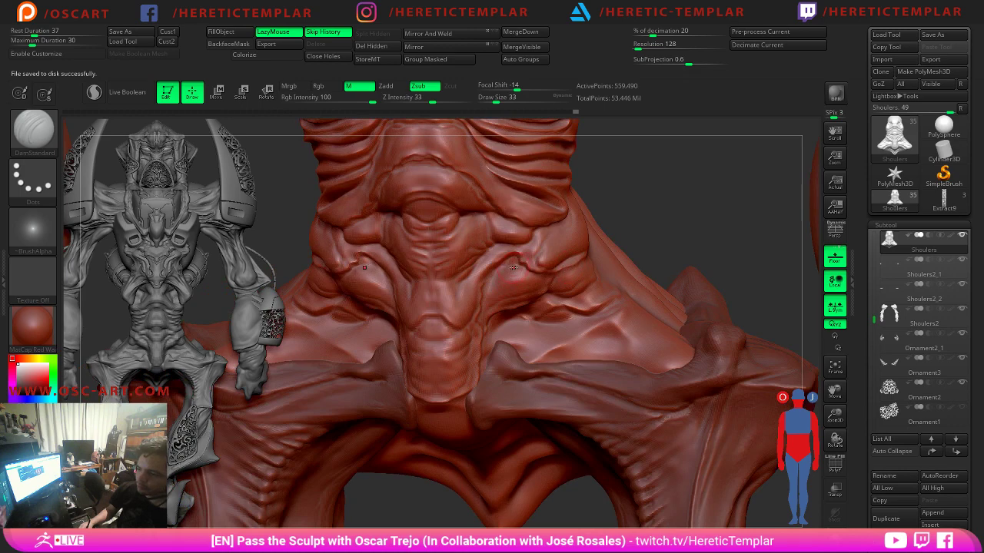
key(bracketright)
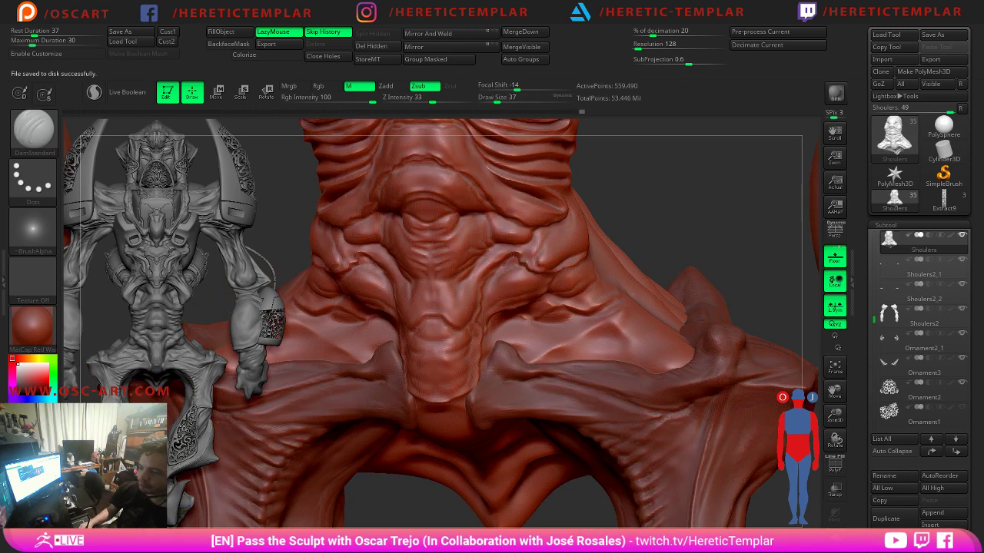
alt+drag(624, 206, 596, 142)
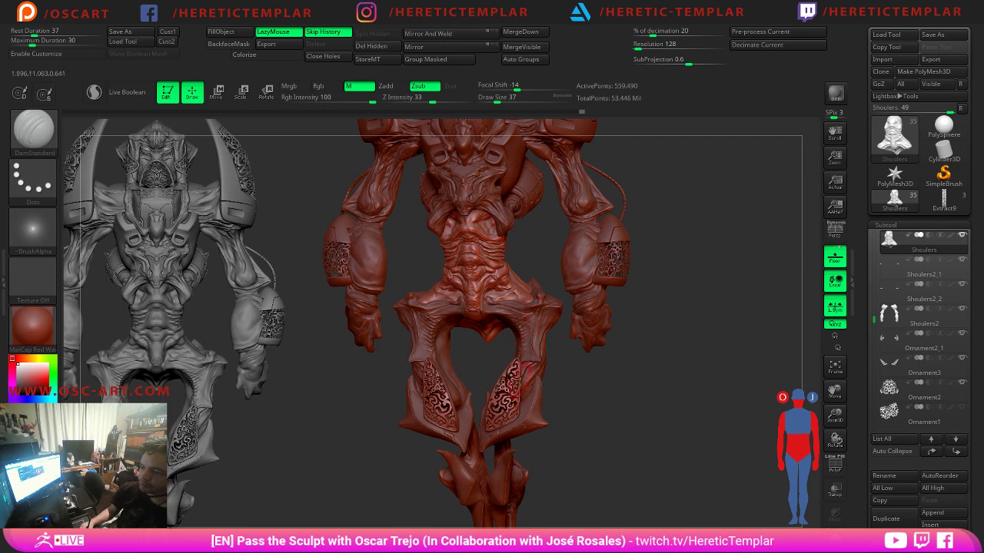
ctrl+right_drag(538, 237, 609, 355)
drag(635, 200, 604, 206)
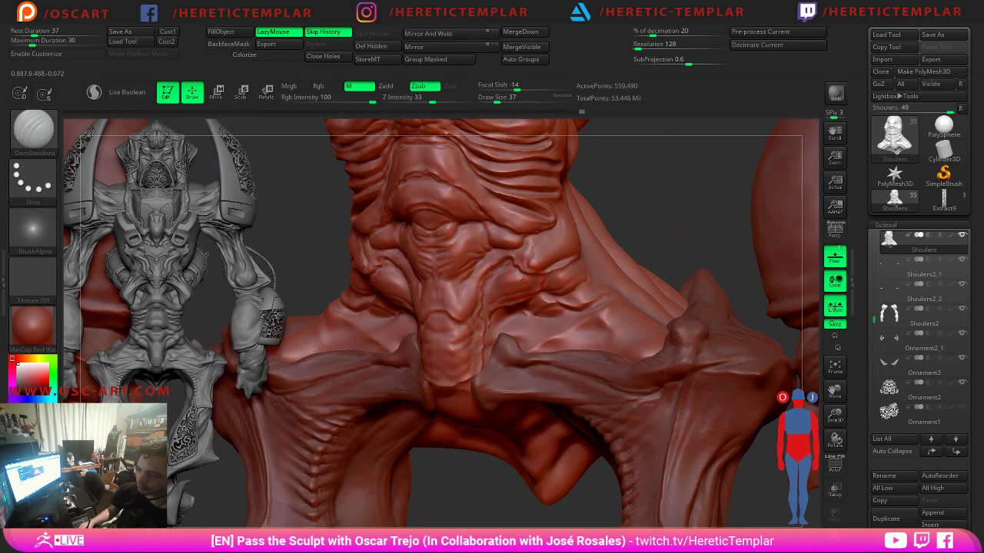
drag(499, 274, 487, 290)
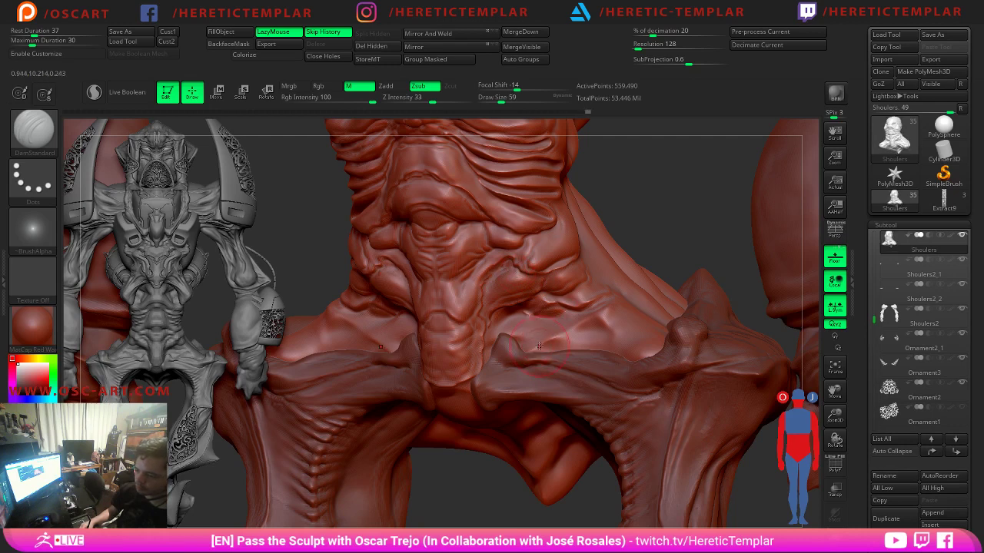
Lower the abdomen by one subdivision level and carve creases across the hip skin above the pelvis at draw sizes 41 and 25.
key(shift+d)
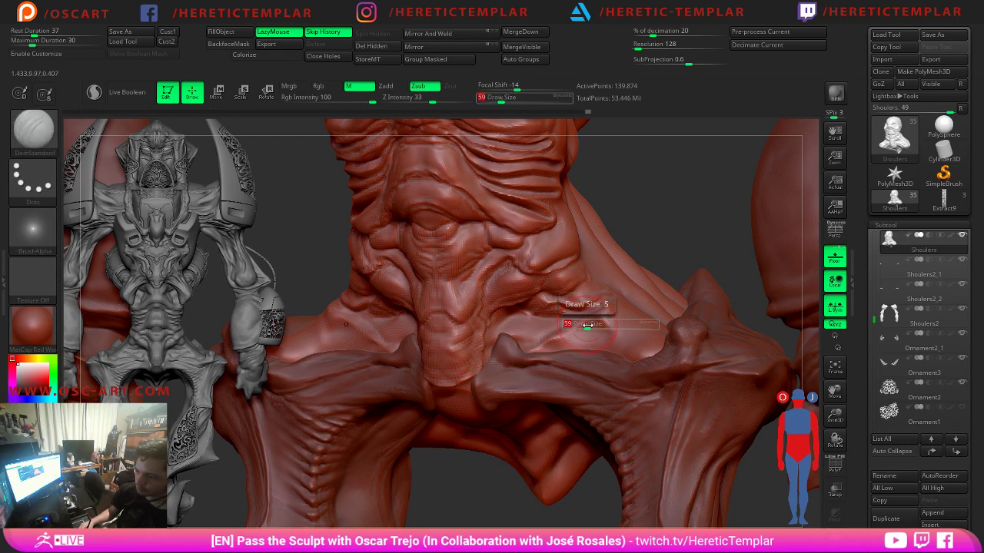
key(bracketleft)
key(bracketleft)
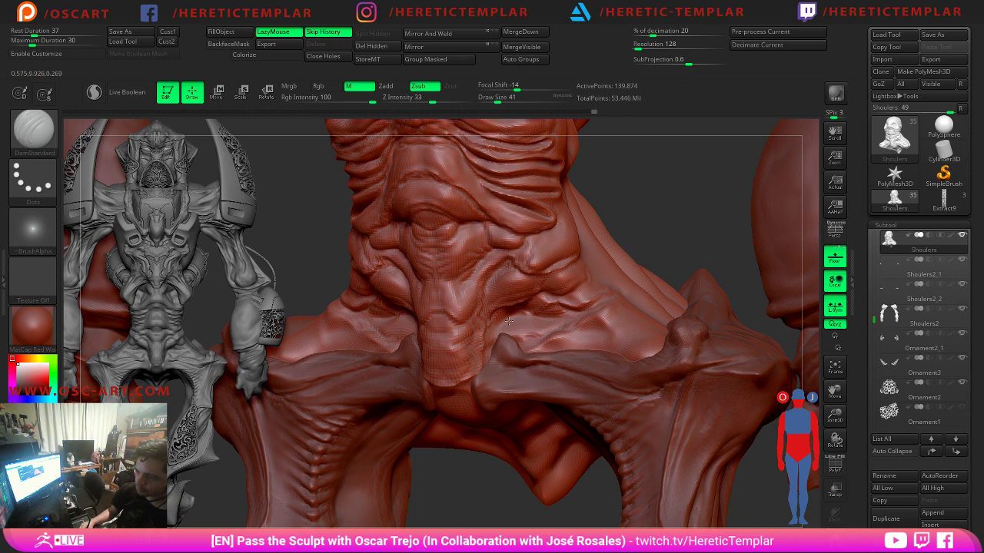
key(shift)
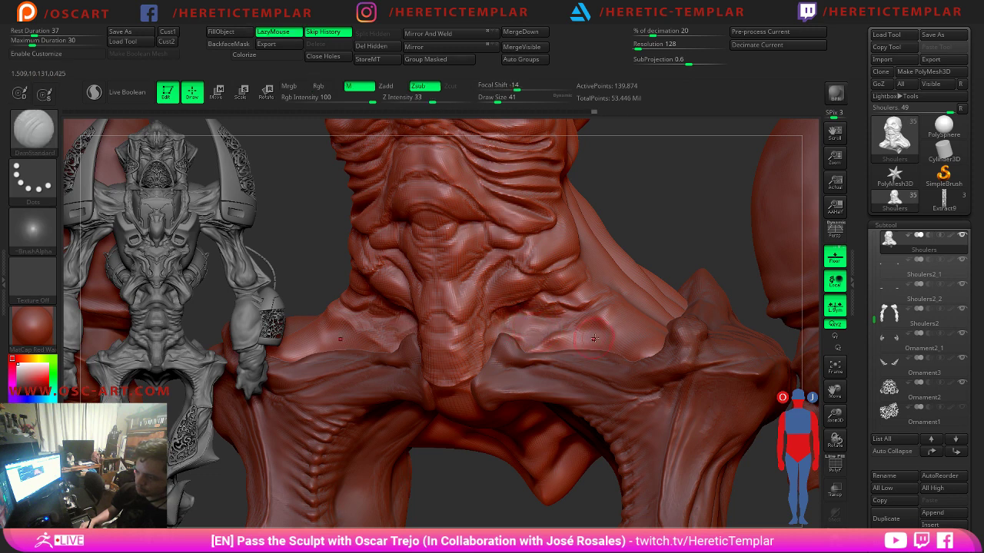
key(s)
mouse_move(587, 336)
mouse_down()
mouse_move(576, 338)
mouse_move(609, 347)
mouse_move(618, 340)
mouse_up()
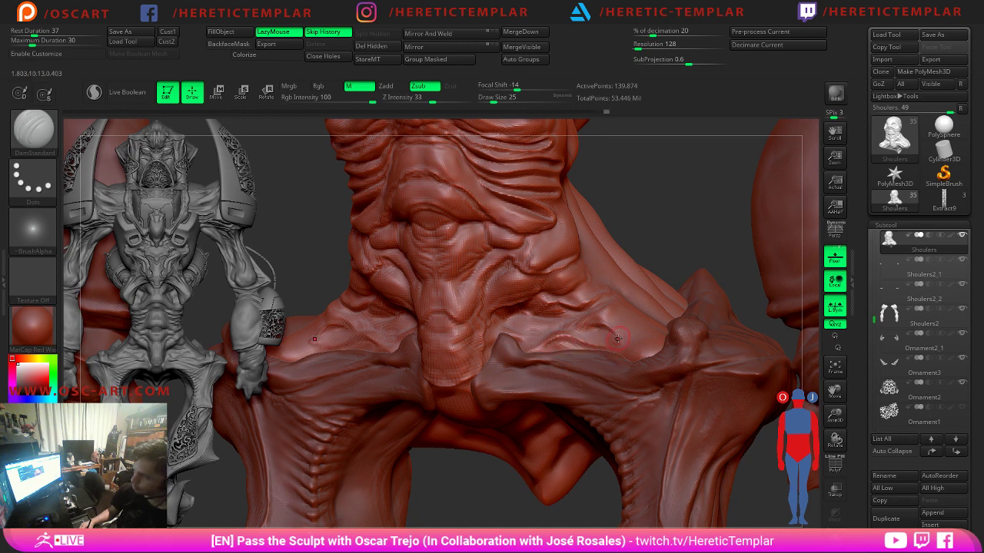
Restore the abdomen's higher subdivision level and smooth the new hip creases.
key(d)
key(shift)
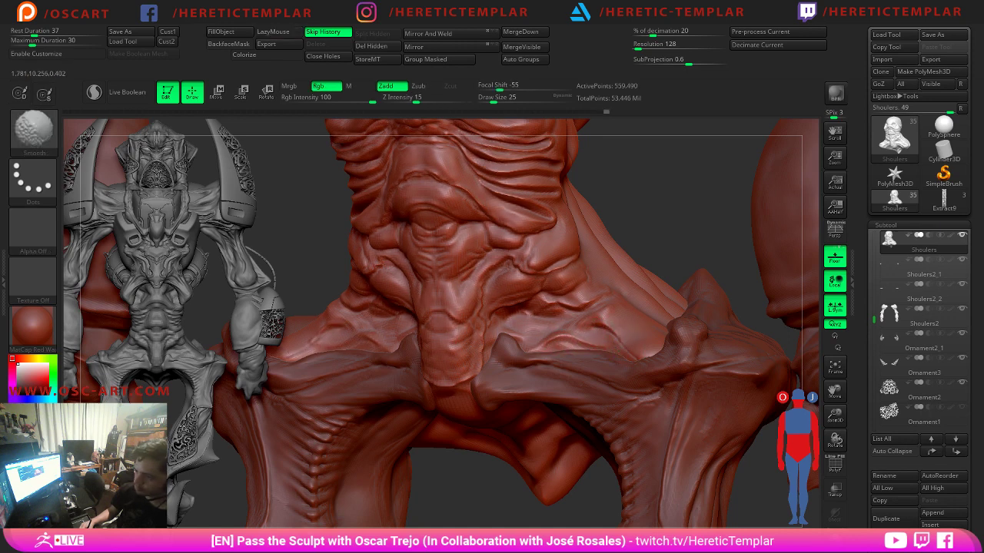
shift+drag(614, 348, 606, 343)
Refine the upper abdomen folds beneath the ribcage armor at draw size 25 on the lower subdivision level, and restore the higher level.
mouse_move(649, 239)
alt+mouse_down()
mouse_move(639, 214)
mouse_move(652, 218)
mouse_move(642, 353)
mouse_move(662, 385)
mouse_move(597, 330)
alt+mouse_up()
key(shift+d)
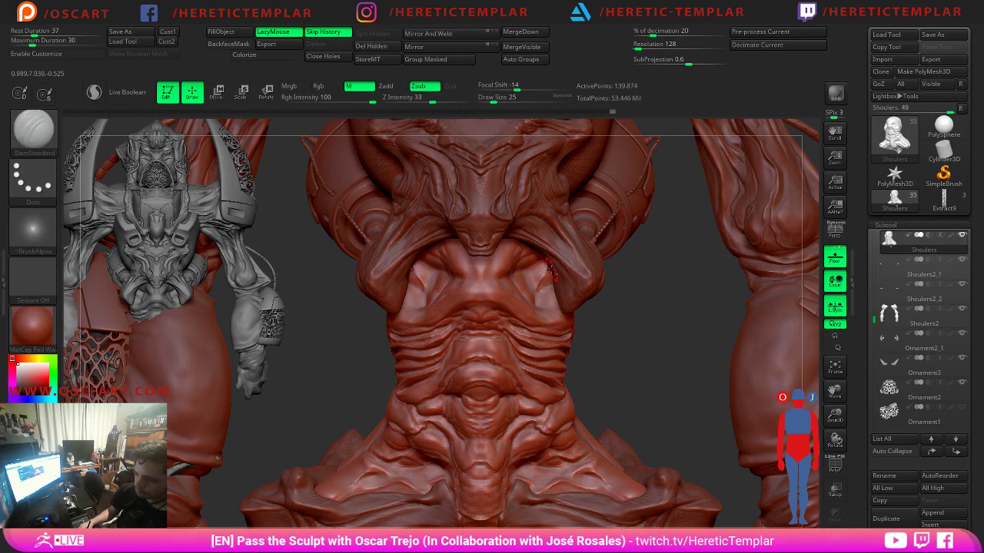
drag(548, 269, 550, 275)
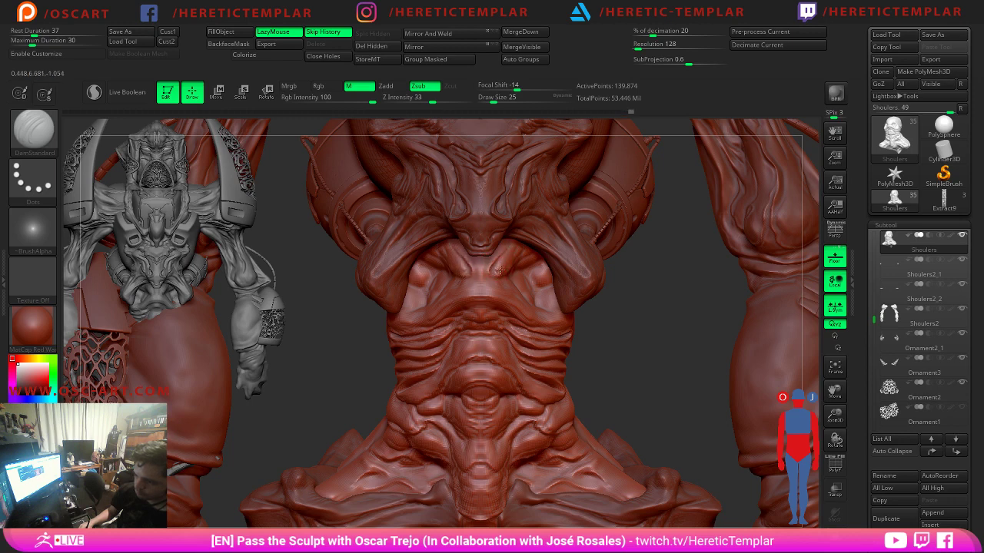
key(shift)
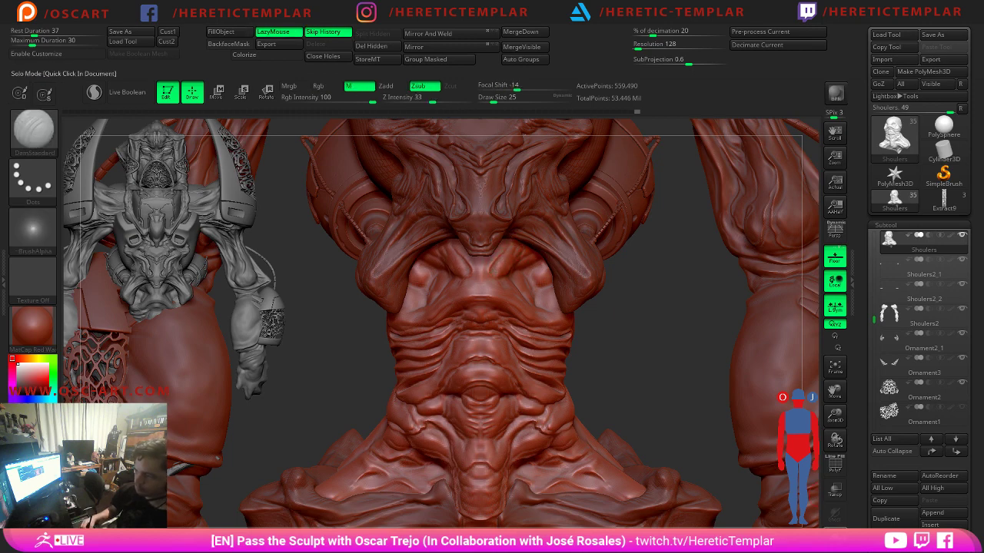
Isolate the abdomen subtool and carve creases around the paired slanted folds at its upper center at draw sizes 25 and 31.
click(834, 539)
mouse_move(630, 325)
alt+mouse_down()
mouse_move(654, 377)
mouse_move(641, 320)
alt+mouse_up()
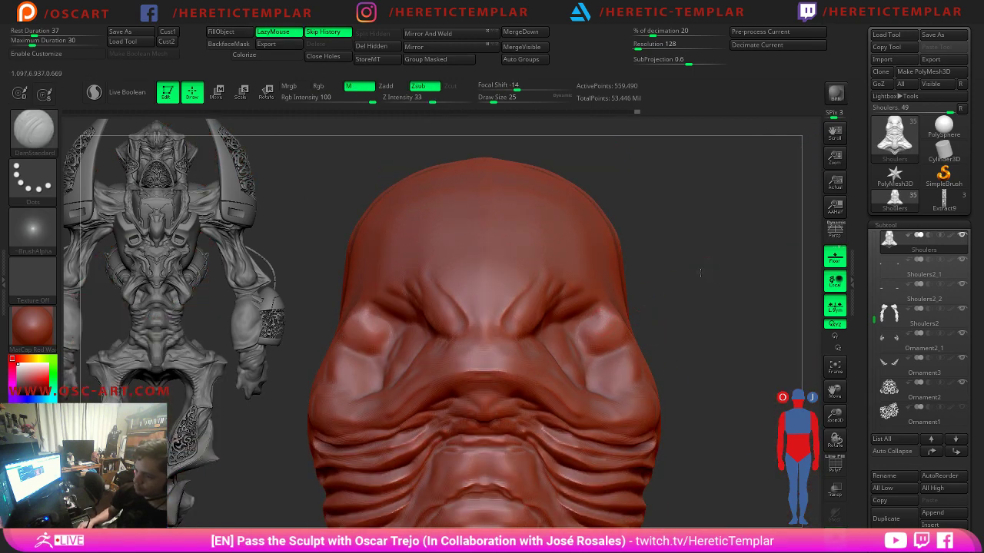
drag(700, 272, 535, 290)
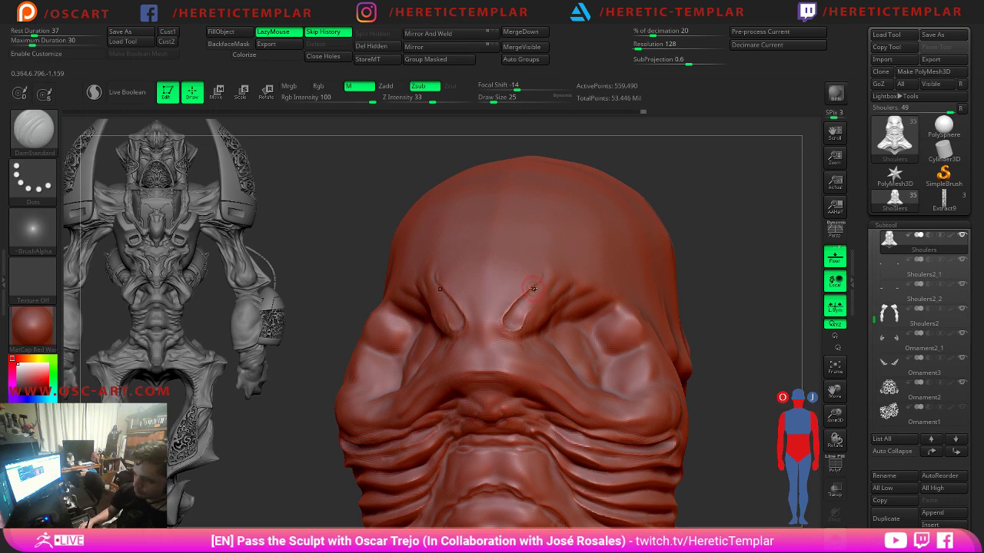
mouse_move(533, 288)
mouse_down()
mouse_move(518, 322)
mouse_move(535, 294)
mouse_up()
key(s)
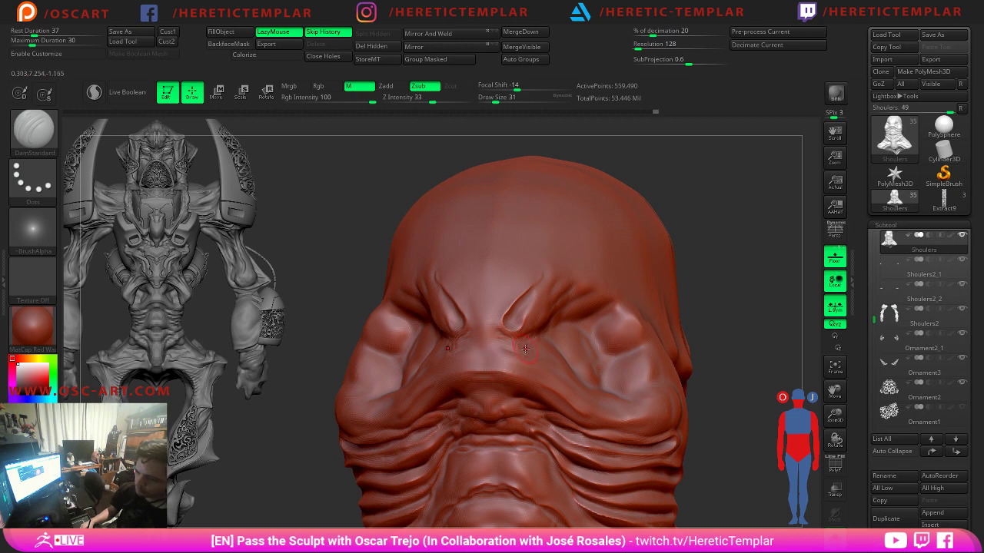
Smooth the skin folds beside the navel at draw size 31 with the whole creature shown again.
mouse_move(745, 346)
mouse_down()
mouse_move(758, 393)
mouse_move(668, 381)
mouse_move(628, 390)
mouse_up()
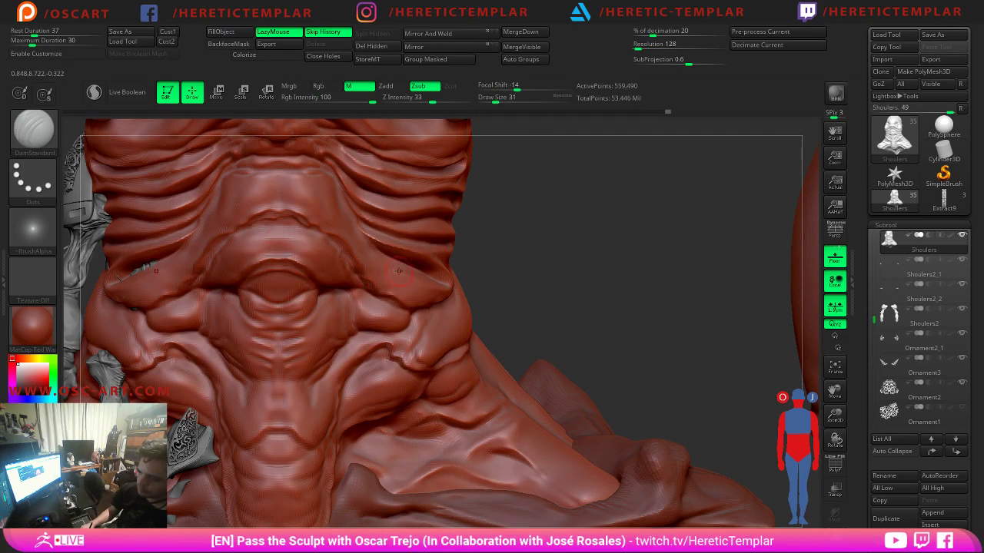
shift+drag(410, 298, 362, 257)
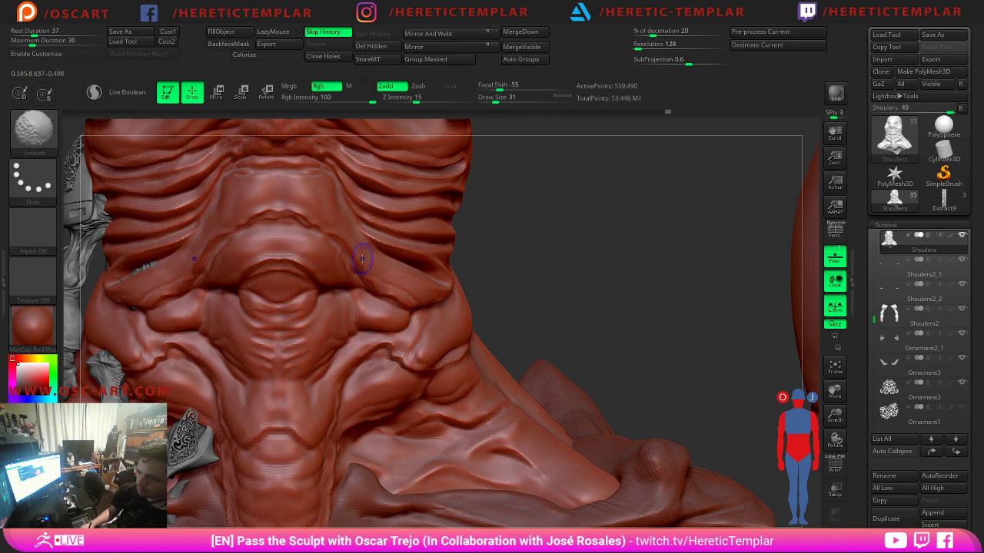
alt+drag(533, 252, 455, 158)
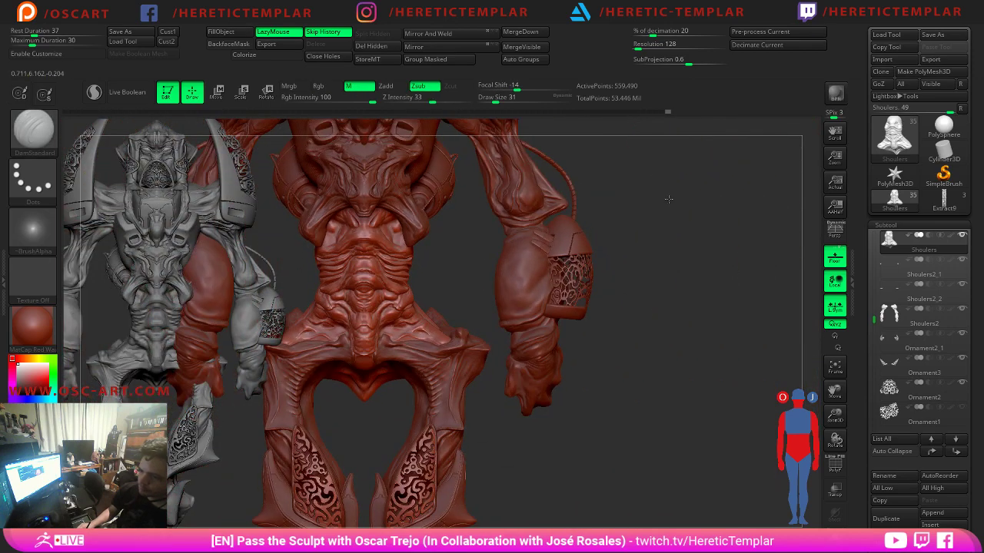
Make the Shoulers2 shoulder and arm subtool active at its higher subdivision level.
mouse_move(668, 198)
alt+mouse_down()
mouse_move(703, 241)
mouse_move(650, 184)
alt+mouse_up()
right_drag(649, 185, 686, 236)
drag(687, 237, 601, 317)
alt+drag(602, 317, 530, 478)
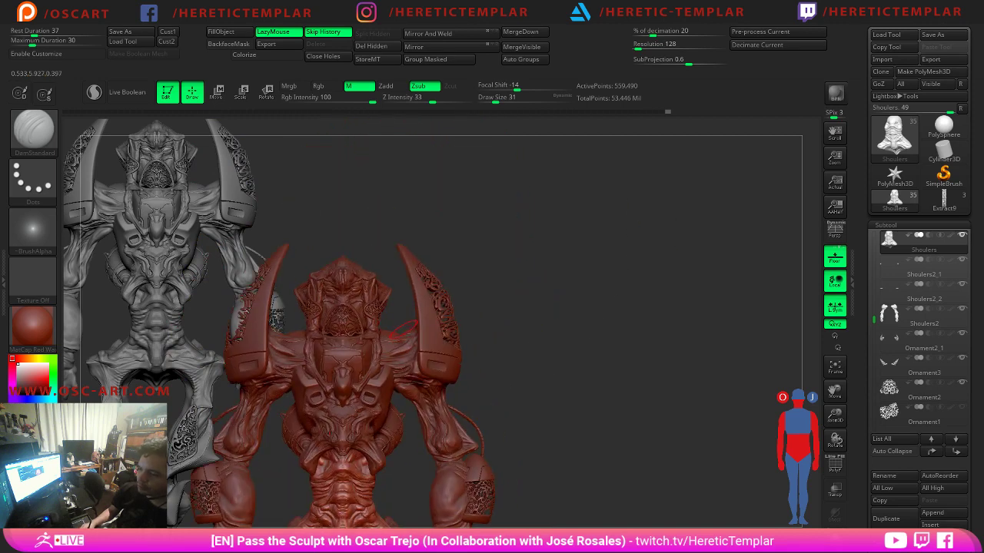
alt+click(402, 351)
alt+drag(492, 346, 475, 447)
alt+drag(523, 329, 561, 421)
key(shift+d)
key(d)
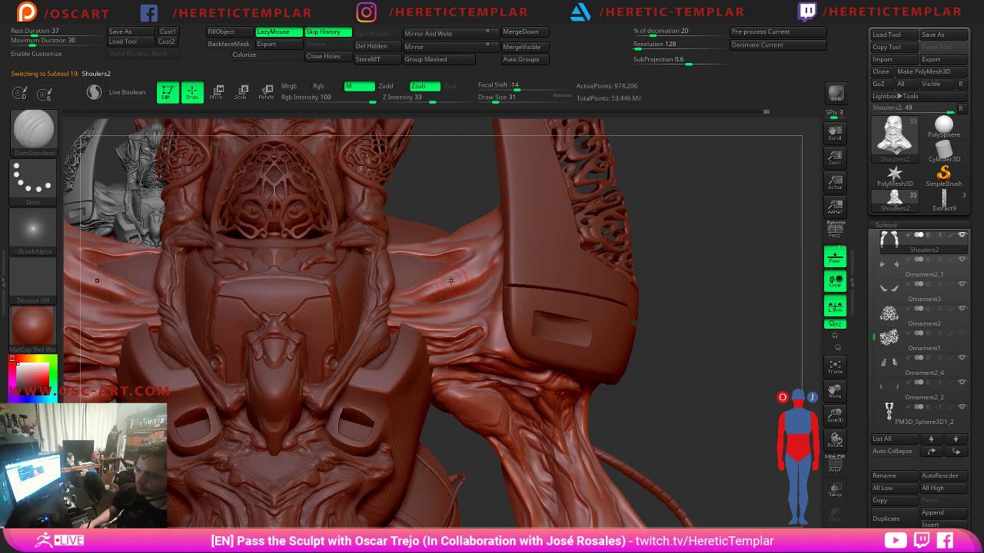
Carve fine creases into the stretched skin between the chest and shoulder armor at draw size 20.
key(s)
mouse_move(448, 281)
mouse_down()
mouse_move(406, 299)
mouse_move(435, 291)
mouse_up()
key(s)
key(s)
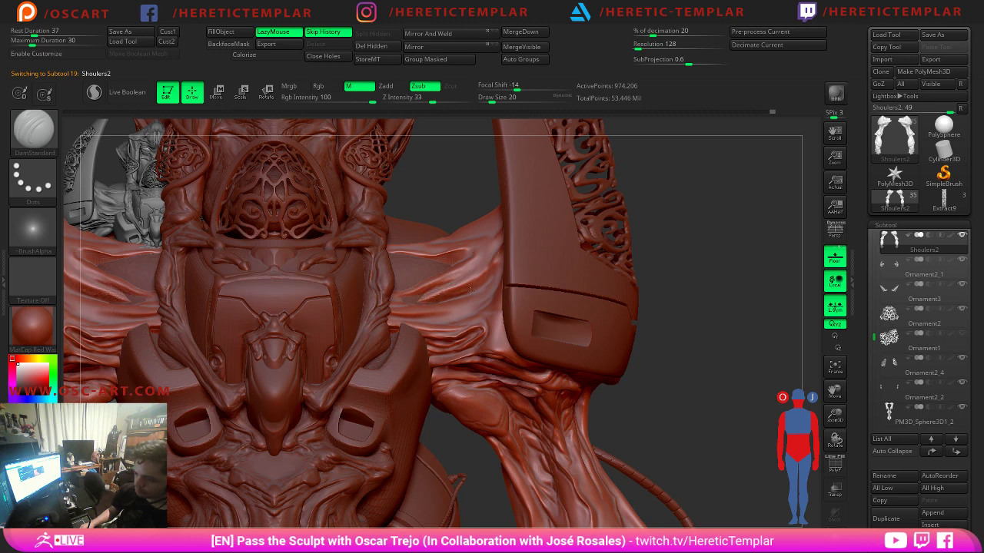
key(shift)
mouse_move(435, 287)
mouse_down()
mouse_move(478, 265)
mouse_move(481, 247)
mouse_up()
Deepen the lower skin folds between the chest and shoulder armor at draw size 29, and enlarge the brush to draw size 44.
key(bracketleft)
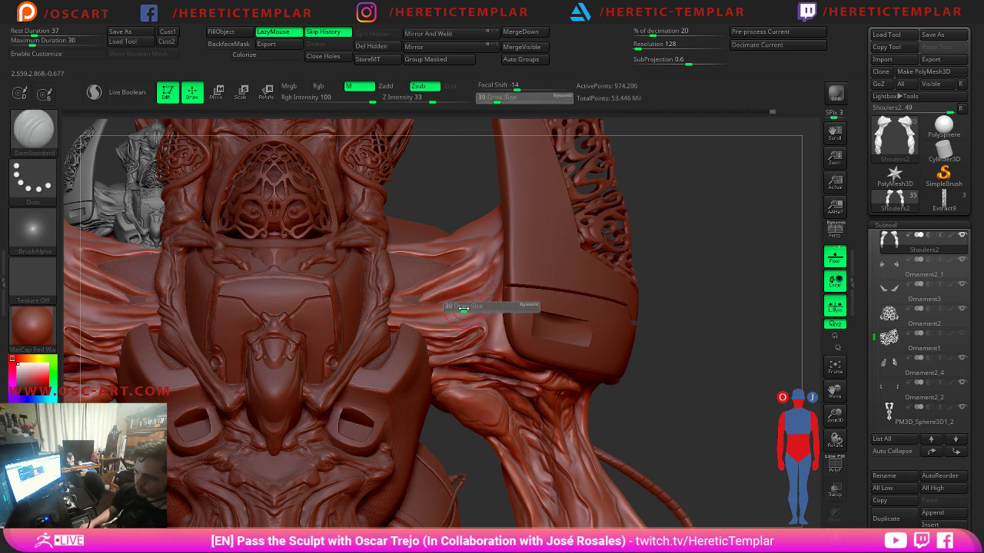
mouse_move(420, 315)
mouse_down()
mouse_move(445, 309)
mouse_move(398, 320)
mouse_move(441, 313)
mouse_up()
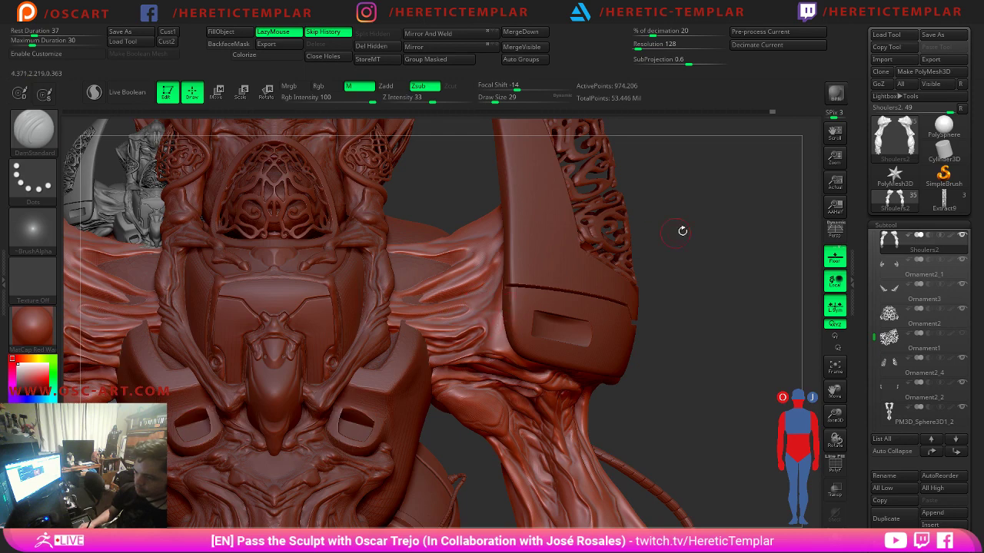
drag(681, 226, 447, 275)
key(s)
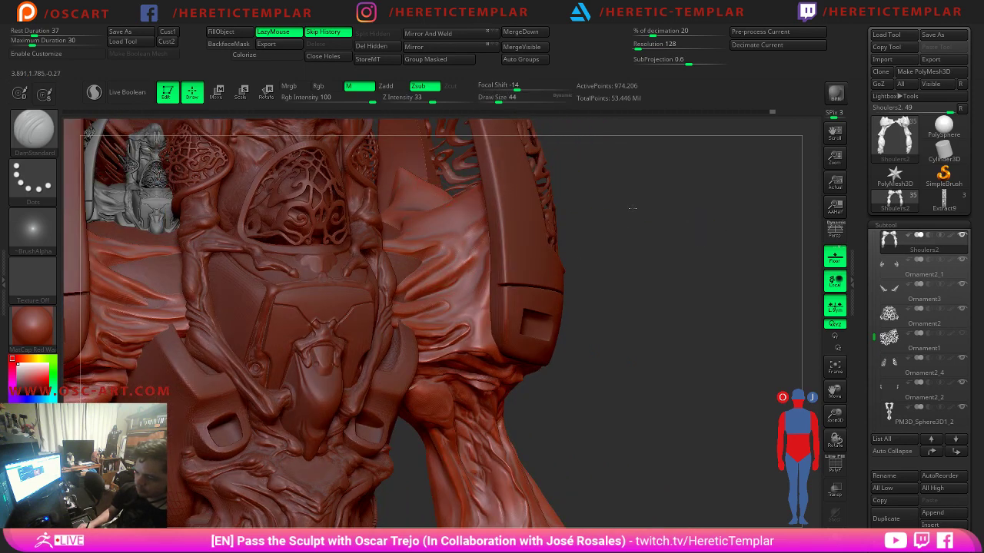
Carve the skin folds behind the shoulders at draw size 39 one subdivision level lower, and refine them at 31 on the higher level.
mouse_move(632, 208)
mouse_down()
mouse_move(694, 230)
mouse_move(674, 213)
mouse_move(573, 208)
mouse_move(646, 202)
mouse_move(684, 277)
mouse_up()
key(s)
key(shift+d)
drag(620, 269, 622, 261)
key(s)
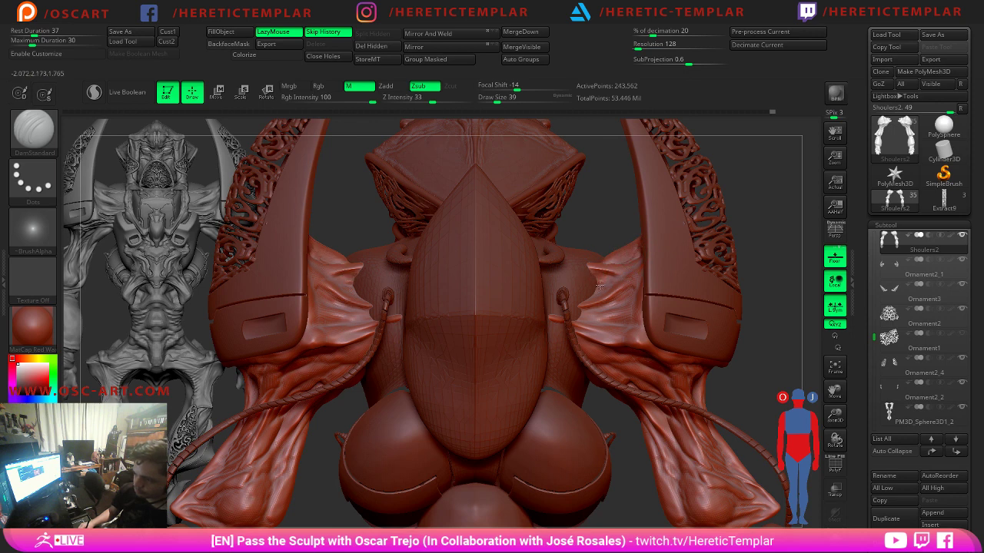
key(bracketleft)
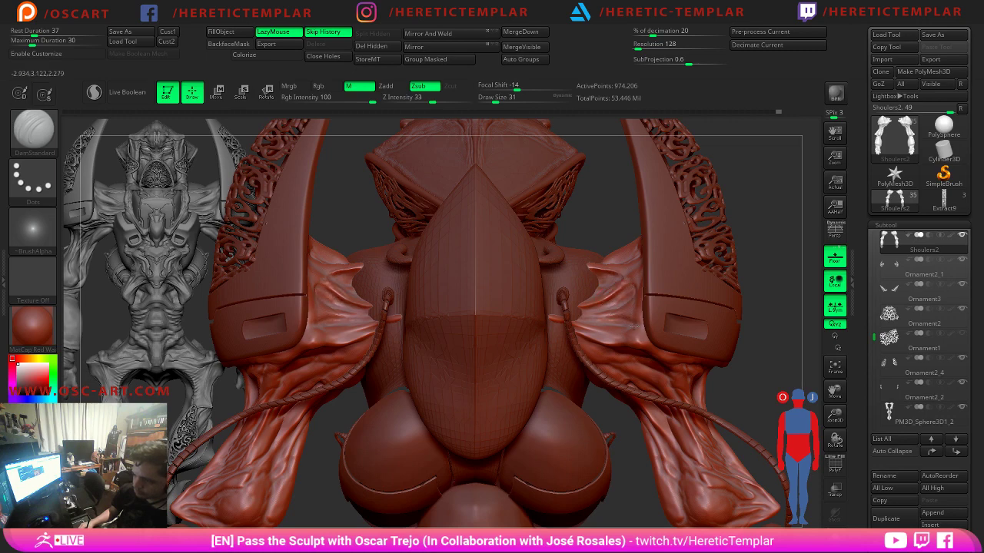
Refine the front shoulder skin beside the chest armor at draw size 59.
right_drag(638, 327, 526, 283)
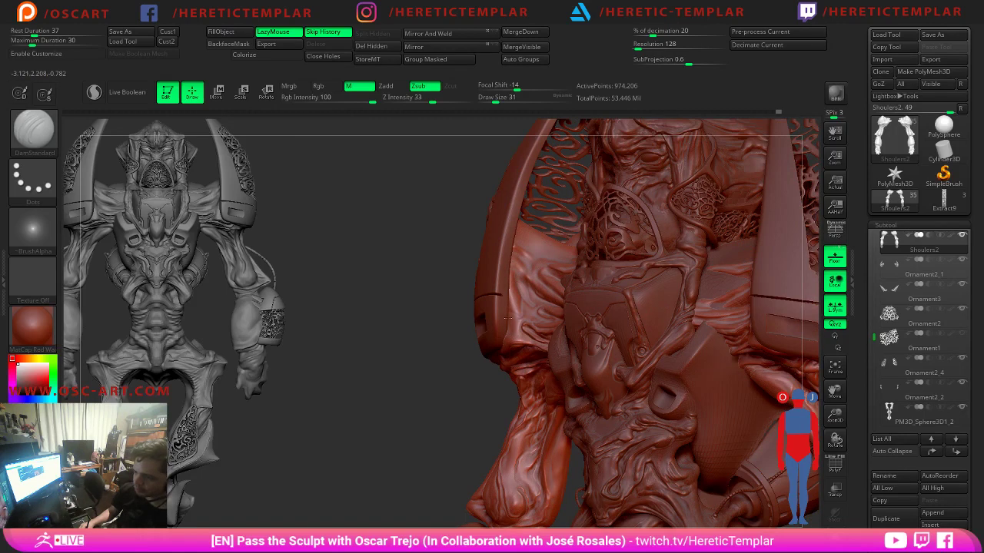
key(s)
drag(517, 232, 522, 234)
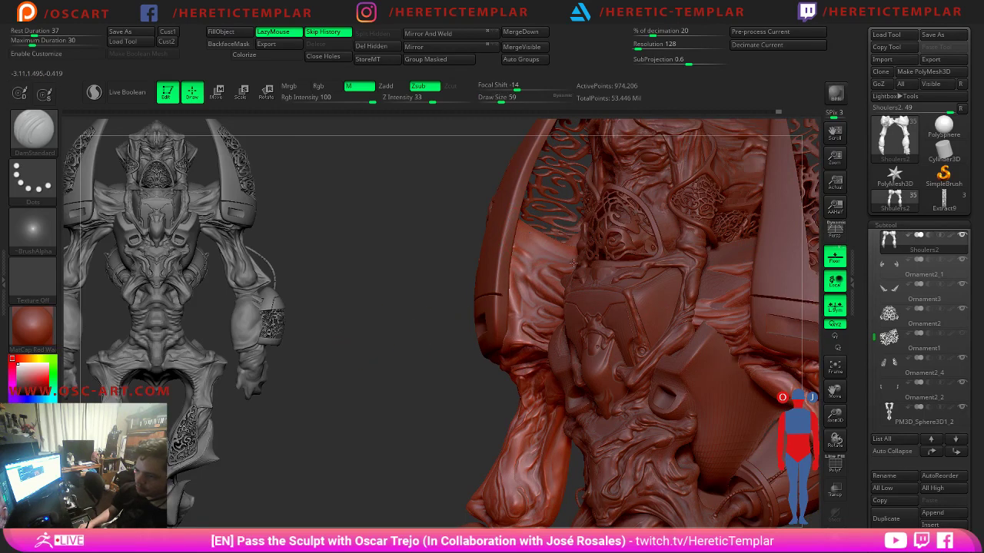
Set up the Standard brush with Alpha 58 and the Spray stroke for adding skin wrinkles.
ctrl+right_drag(378, 328, 430, 293)
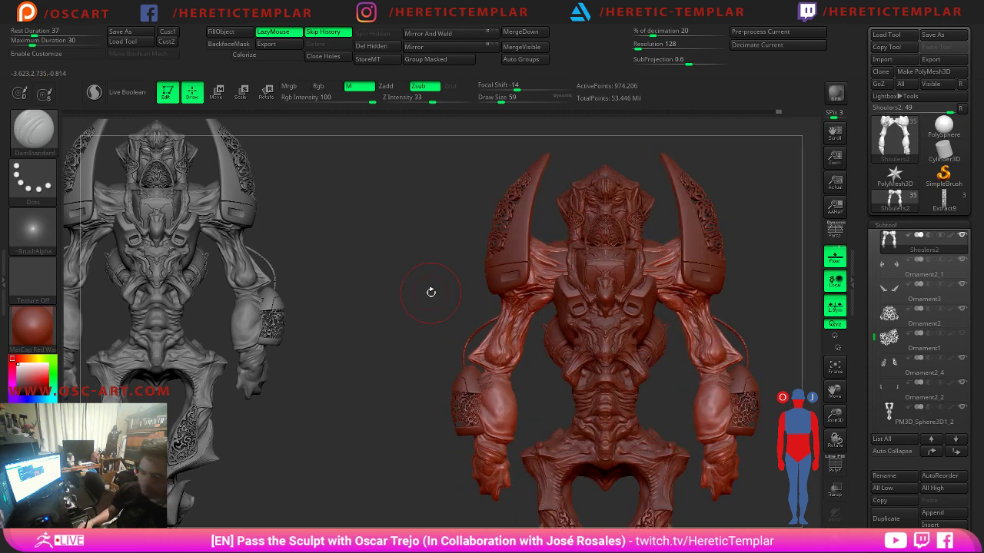
key(b)
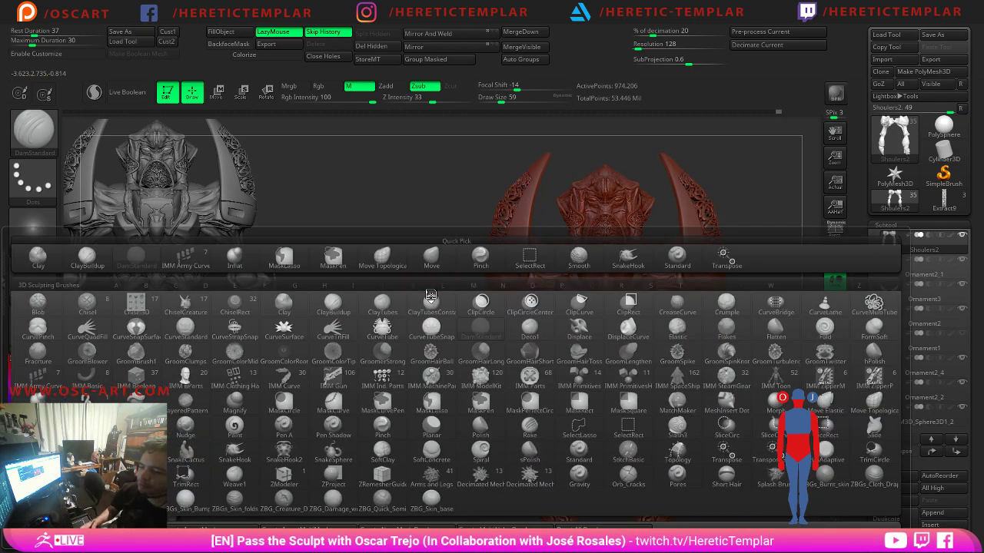
key(s)
key(t)
click(40, 237)
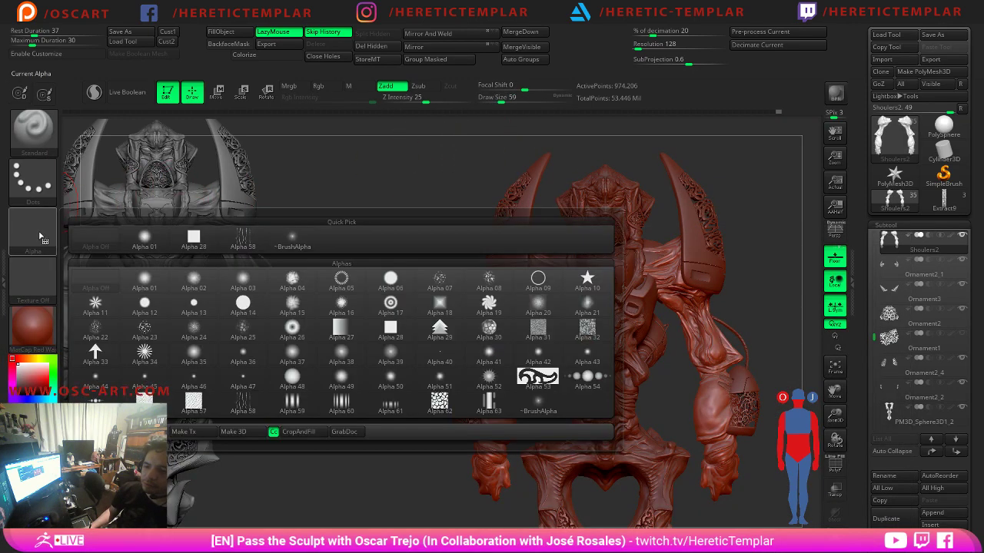
click(242, 238)
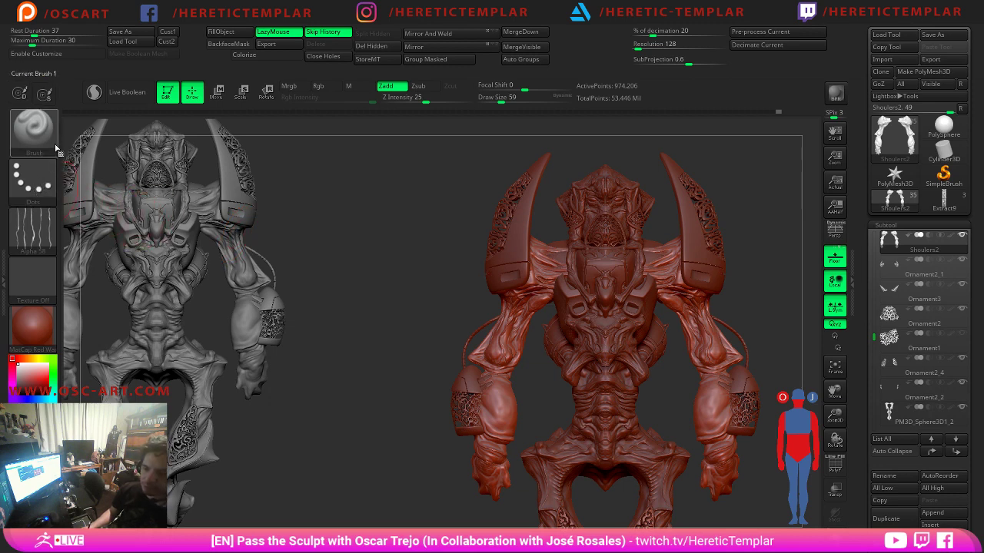
click(28, 228)
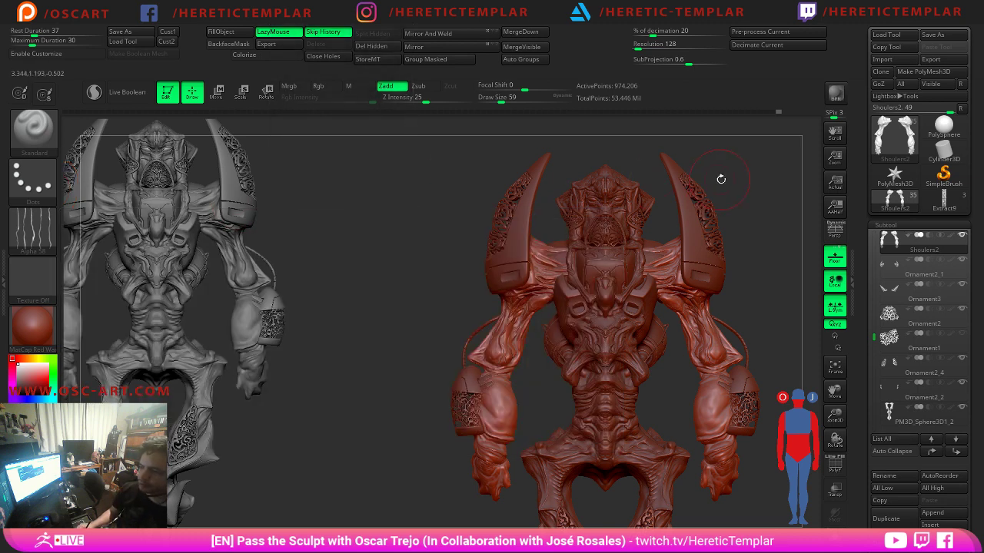
alt+drag(720, 179, 635, 312)
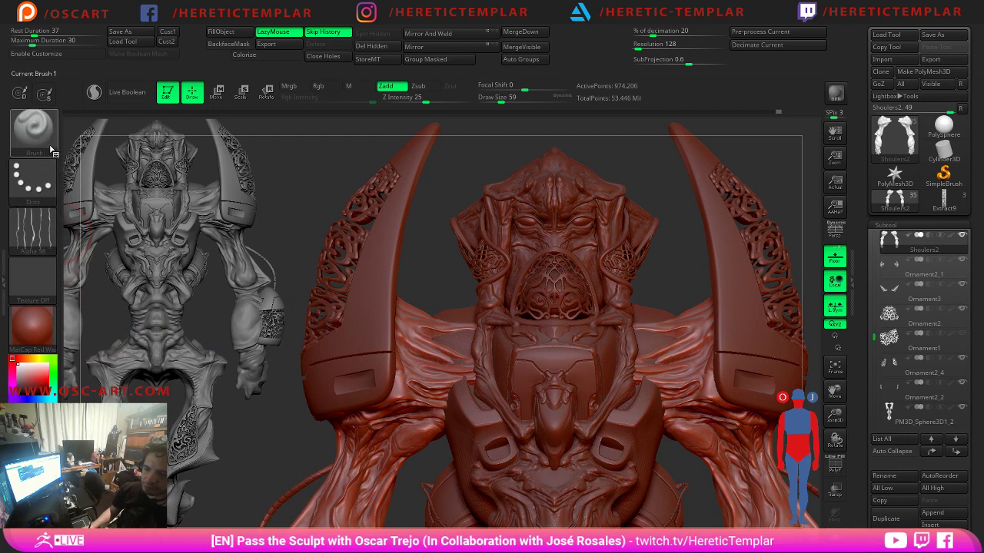
click(29, 230)
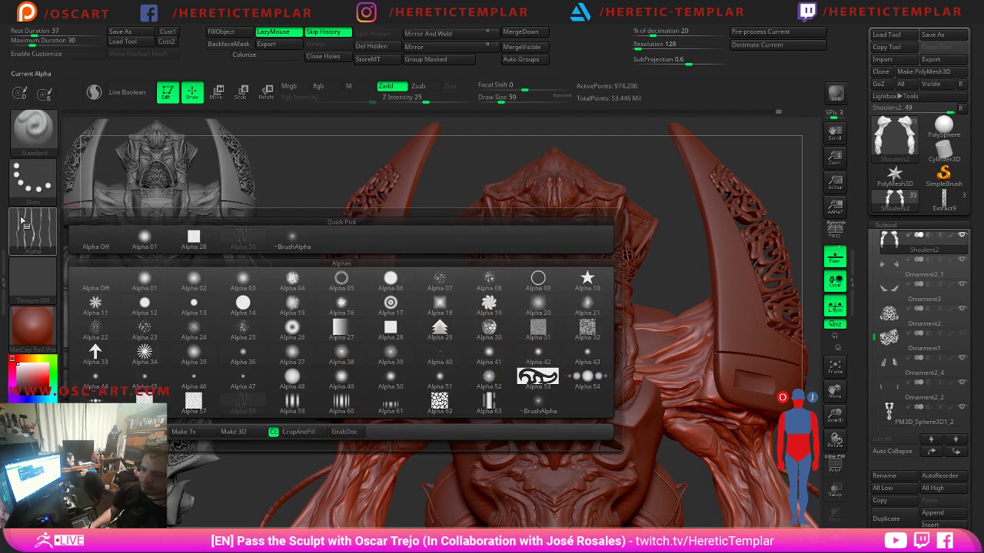
click(38, 189)
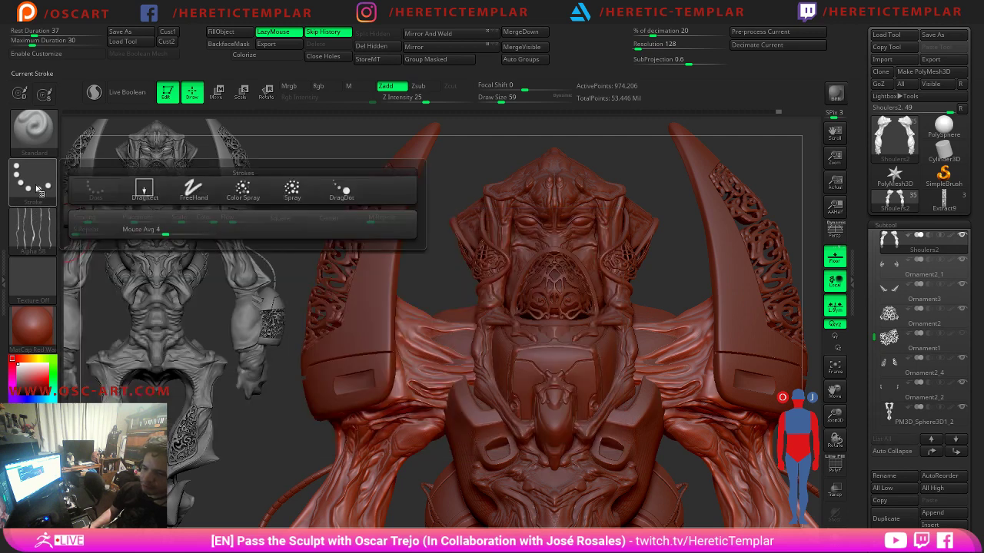
click(291, 196)
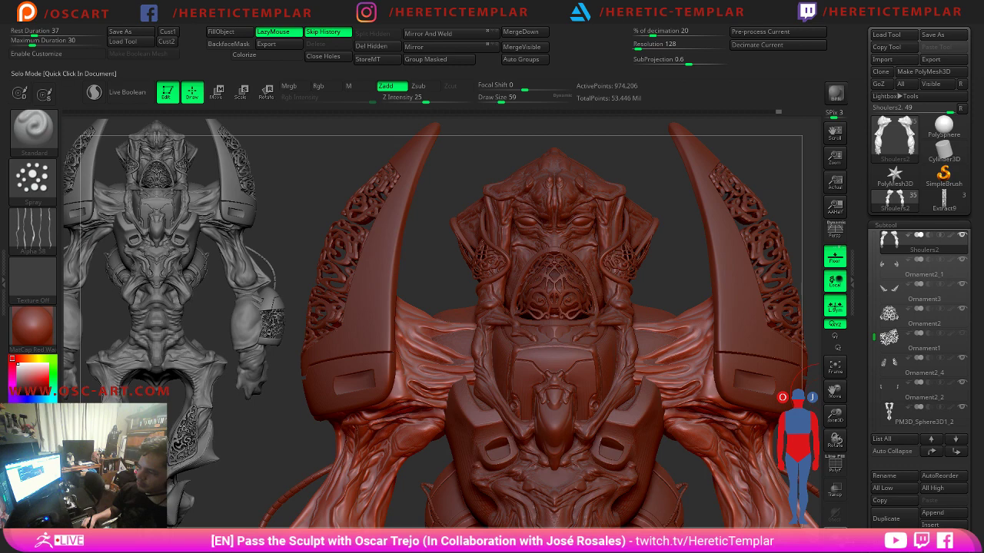
Isolate the Shoulers2 subtool and bring the outer shoulder surface up close.
click(835, 539)
mouse_move(600, 483)
mouse_down()
mouse_move(615, 369)
mouse_move(650, 334)
mouse_move(660, 303)
mouse_move(641, 338)
mouse_up()
key(s)
Try spraying wrinkles across the outer shoulder surface at draw size 217 and softening them with Smooth.
mouse_move(533, 355)
mouse_down()
mouse_move(584, 400)
mouse_move(596, 392)
mouse_move(589, 406)
mouse_move(608, 404)
mouse_up()
key(ctrl+z)
key(s)
mouse_move(607, 405)
mouse_down()
mouse_move(595, 405)
mouse_move(612, 421)
mouse_move(546, 402)
mouse_move(647, 440)
mouse_up()
key(ctrl+z)
key(ctrl+z)
key(ctrl+z)
key(s)
drag(521, 452, 538, 382)
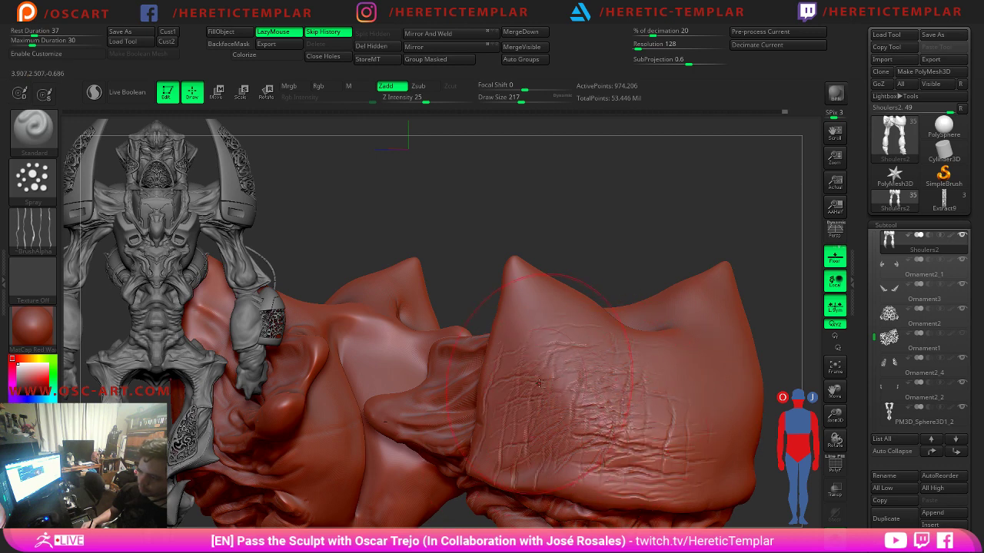
key(shift)
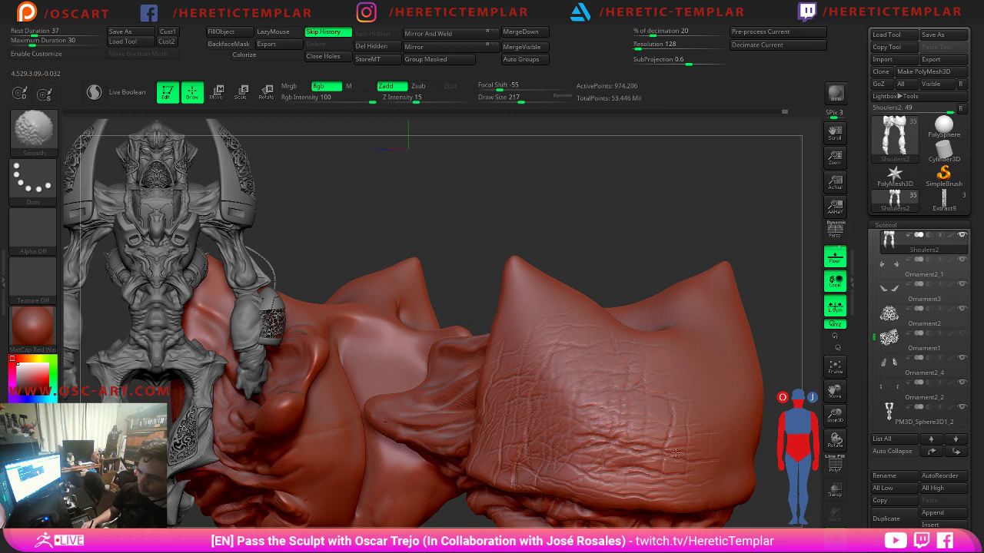
Try adding finer wrinkles to the outer shoulder surface at draw size 140, smoothing between strokes.
key(s)
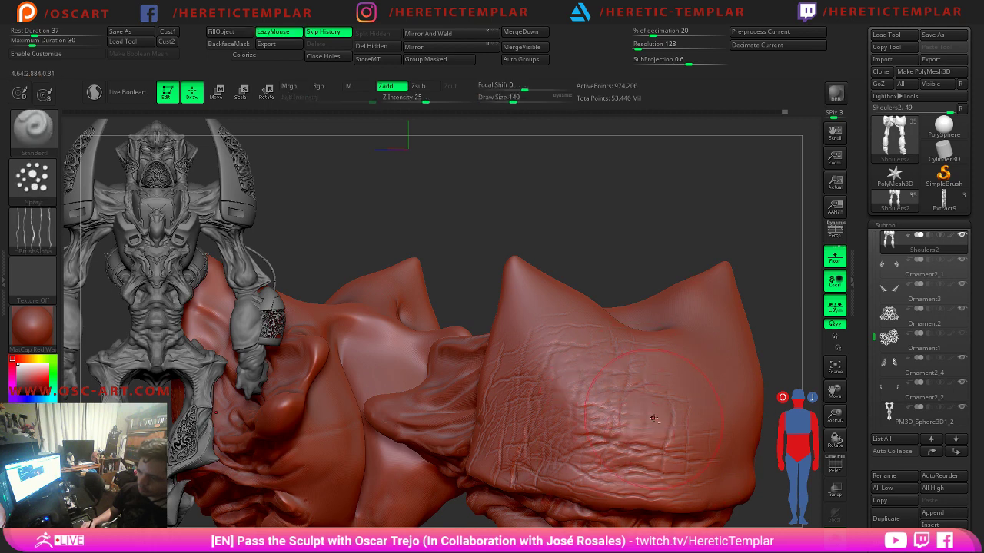
drag(624, 426, 593, 459)
key(s)
drag(641, 405, 634, 405)
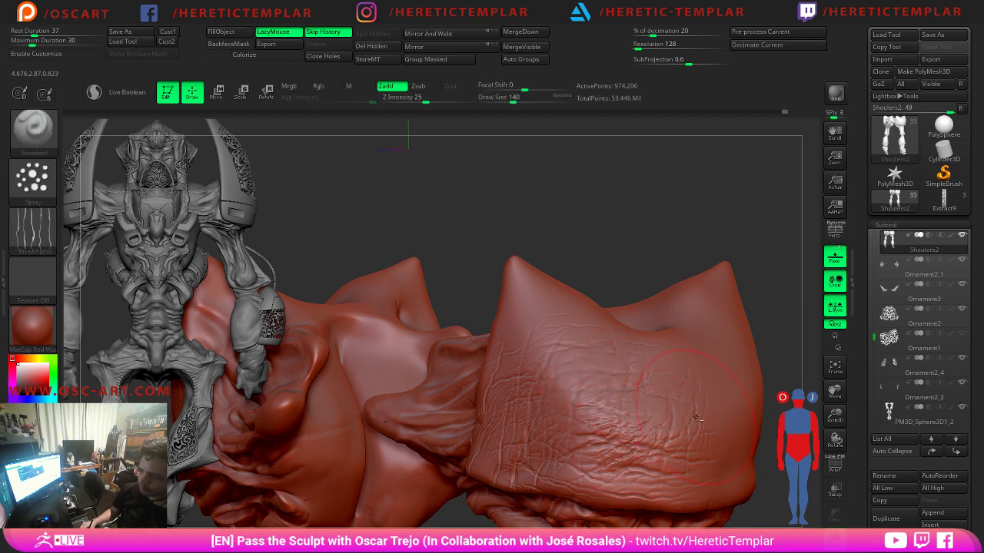
key(shift)
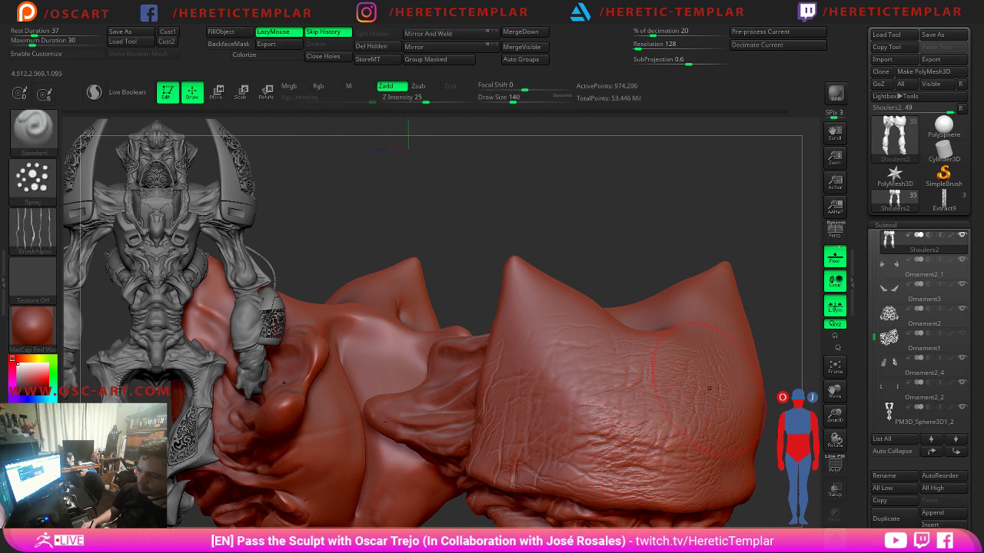
mouse_move(661, 223)
alt+mouse_down()
mouse_move(727, 321)
mouse_move(758, 343)
alt+mouse_up()
key(ctrl)
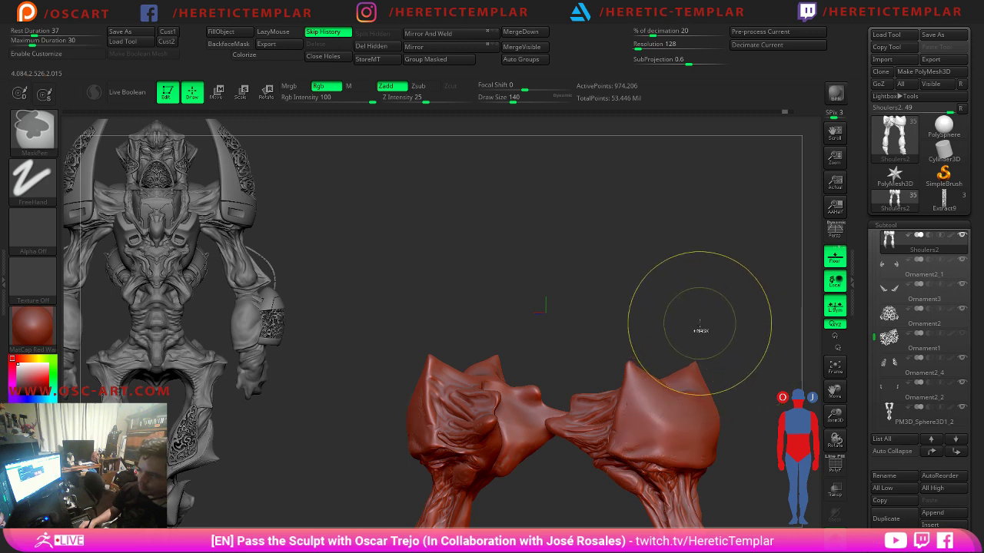
Spray fine wrinkles over the stretched skin at the front of the shoulder at draw size 140.
mouse_move(714, 319)
shift+mouse_down()
mouse_move(733, 329)
mouse_move(711, 277)
mouse_move(707, 196)
shift+mouse_up()
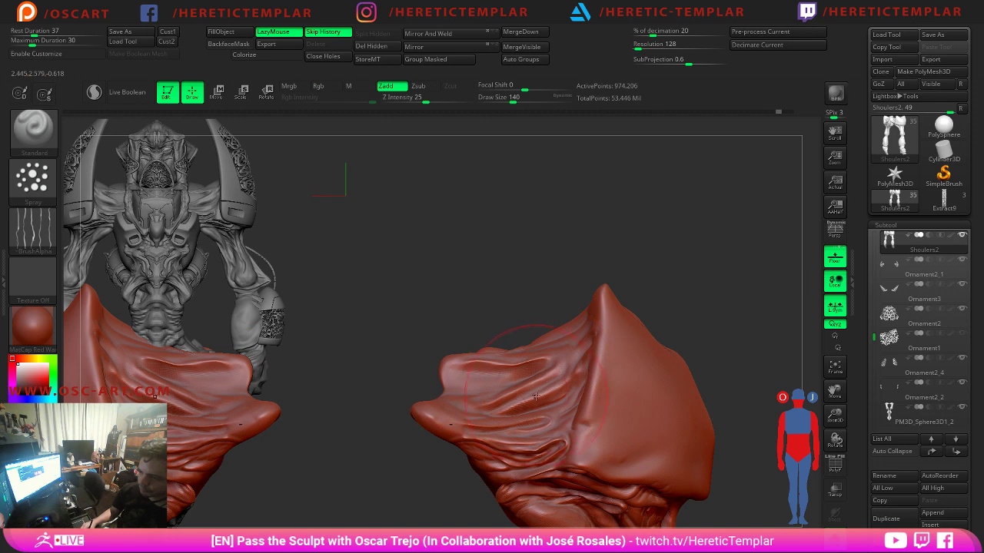
key(s)
mouse_move(531, 397)
mouse_down()
mouse_move(530, 442)
mouse_move(507, 420)
mouse_up()
key(ctrl+z)
key(s)
key([)
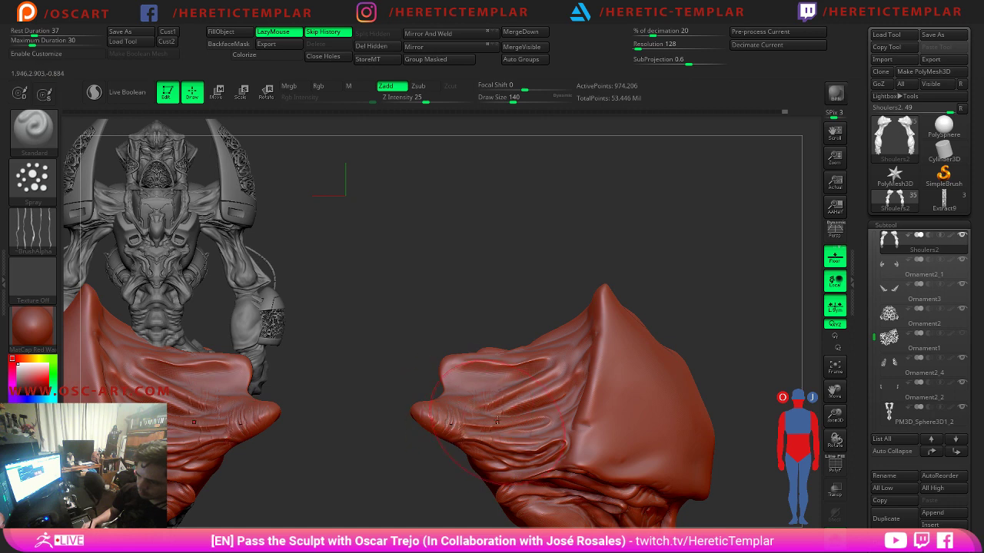
Soften the wrinkles on the stretched front shoulder skin and add smaller ones at draw size 87.
shift+drag(536, 368, 562, 351)
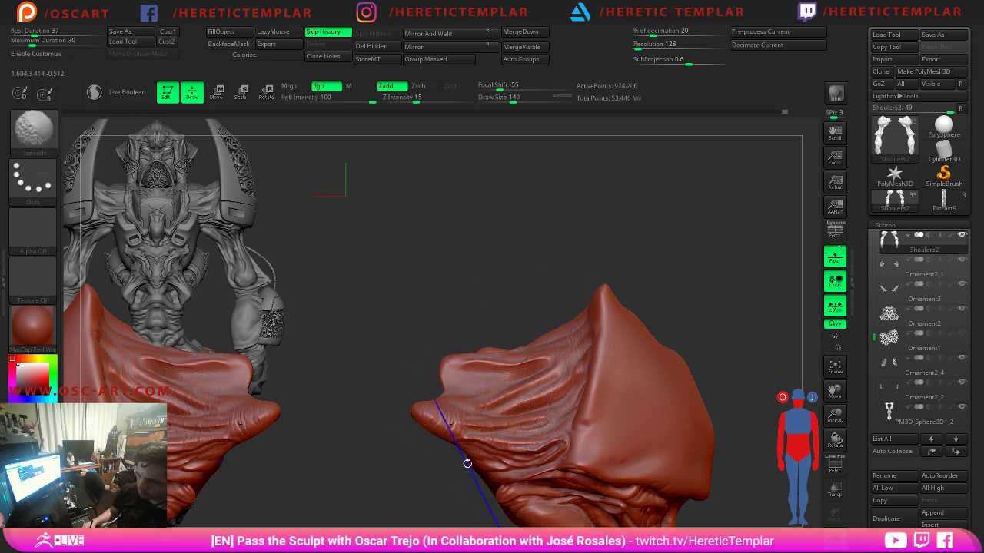
key(b)
key(s)
key(t)
key(s)
mouse_move(521, 475)
mouse_down()
mouse_move(534, 444)
mouse_move(513, 431)
mouse_up()
key(s)
drag(571, 422, 568, 421)
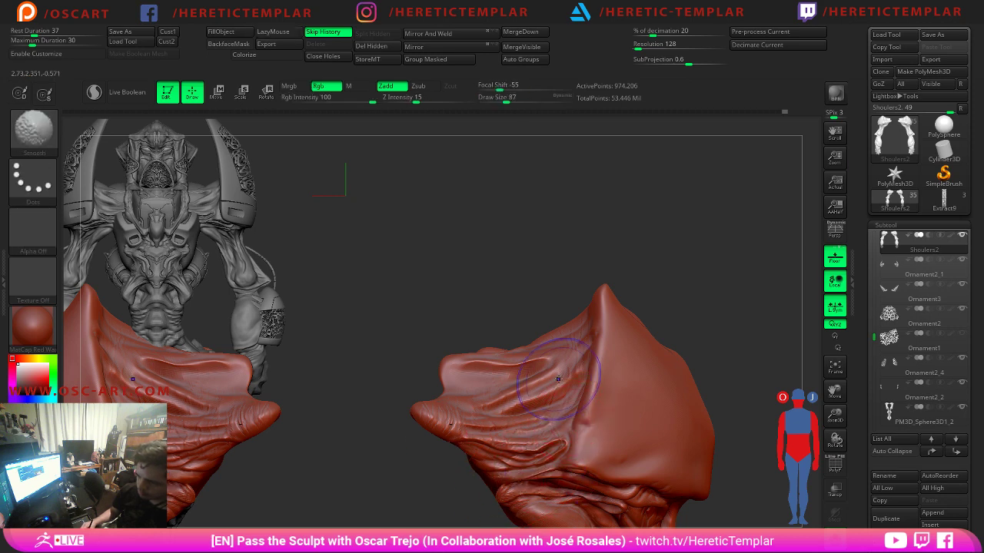
shift+drag(558, 379, 547, 367)
Spray more wrinkles along the upper front shoulder folds and bring the rest of the creature back into view.
key(s)
drag(487, 375, 498, 375)
mouse_move(469, 369)
mouse_down()
mouse_move(542, 361)
mouse_move(507, 375)
mouse_up()
key(s)
drag(761, 379, 703, 372)
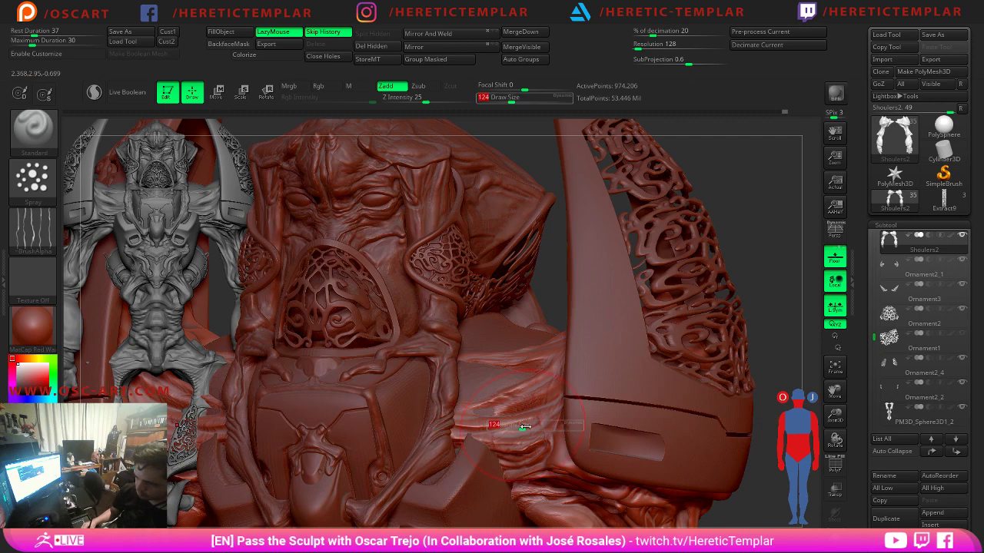
Refine the sprayed wrinkles between the chest and shoulder armor at draw size 116, softening them with Smooth.
key(bracketleft)
key(bracketleft)
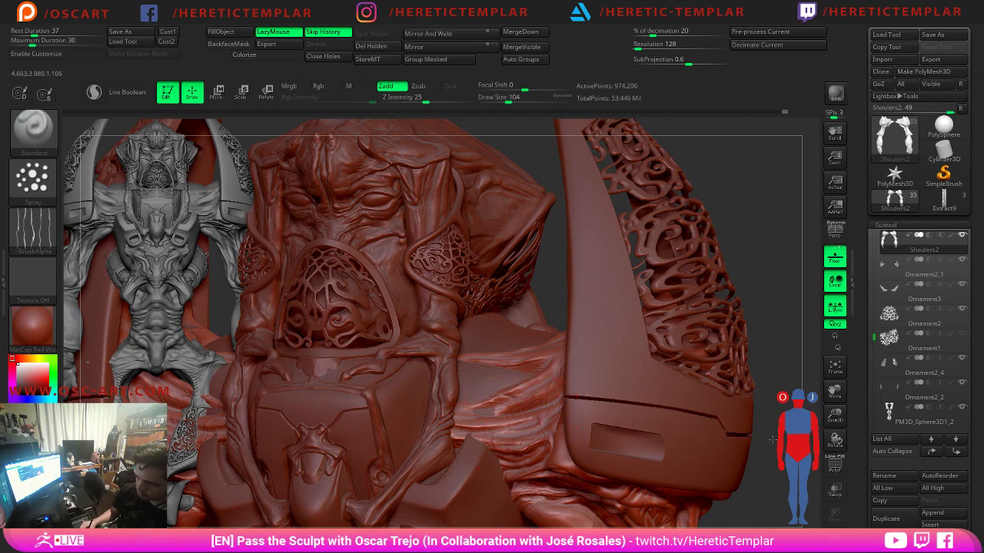
shift+drag(773, 440, 772, 445)
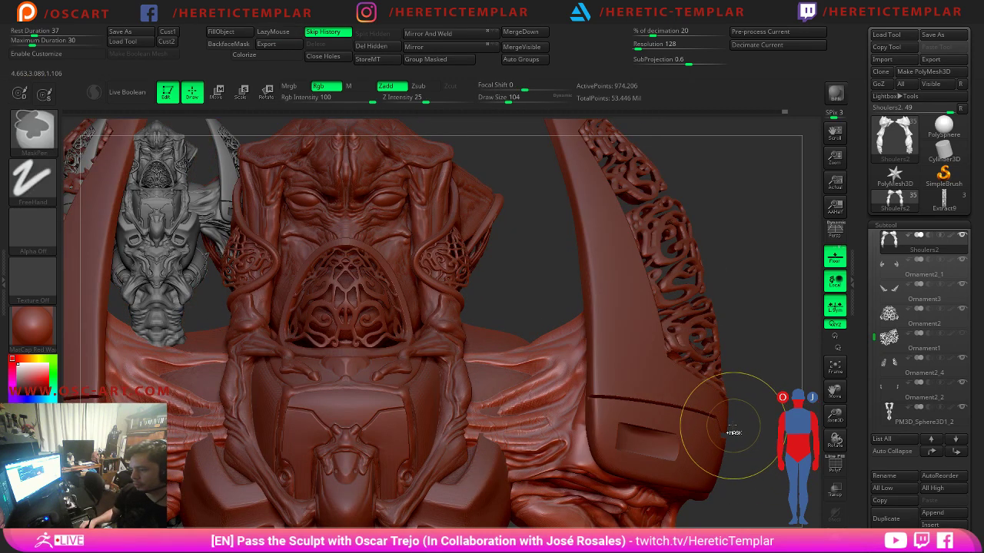
key(s)
drag(547, 404, 551, 404)
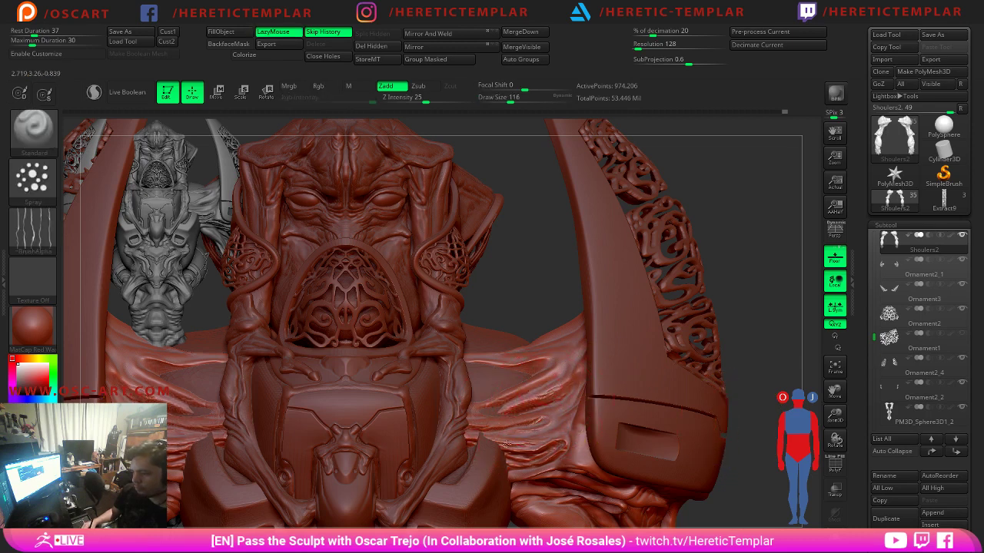
key(shift)
Move to the forearm and isolate the Shoulers2 subtool again.
mouse_move(733, 390)
alt+mouse_down()
mouse_move(698, 413)
mouse_move(618, 233)
alt+mouse_up()
mouse_move(634, 411)
alt+mouse_down()
mouse_move(606, 325)
mouse_move(532, 221)
mouse_move(442, 128)
alt+mouse_up()
key(shift)
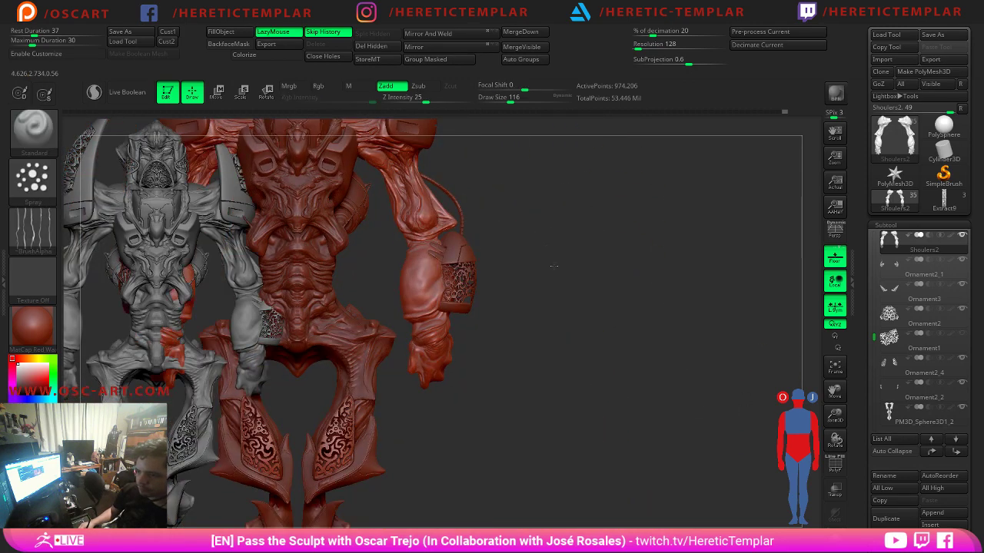
mouse_move(553, 266)
alt+mouse_down()
mouse_move(611, 326)
mouse_move(589, 280)
mouse_move(580, 123)
alt+mouse_up()
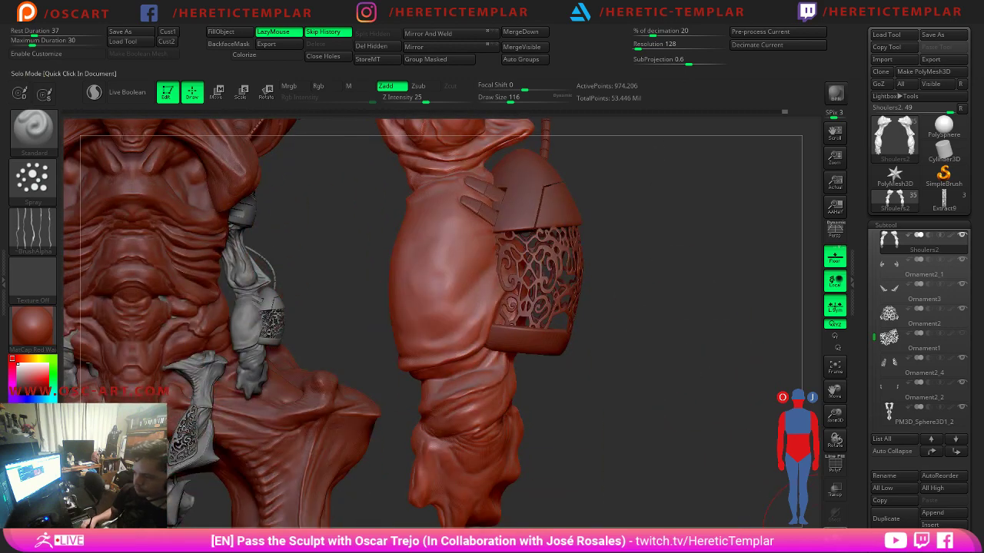
click(835, 539)
Try spraying Alpha 58 wrinkles on the upper forearm at draw size 112 and smoothing them.
mouse_move(778, 478)
right_down()
mouse_move(600, 339)
mouse_move(496, 274)
right_up()
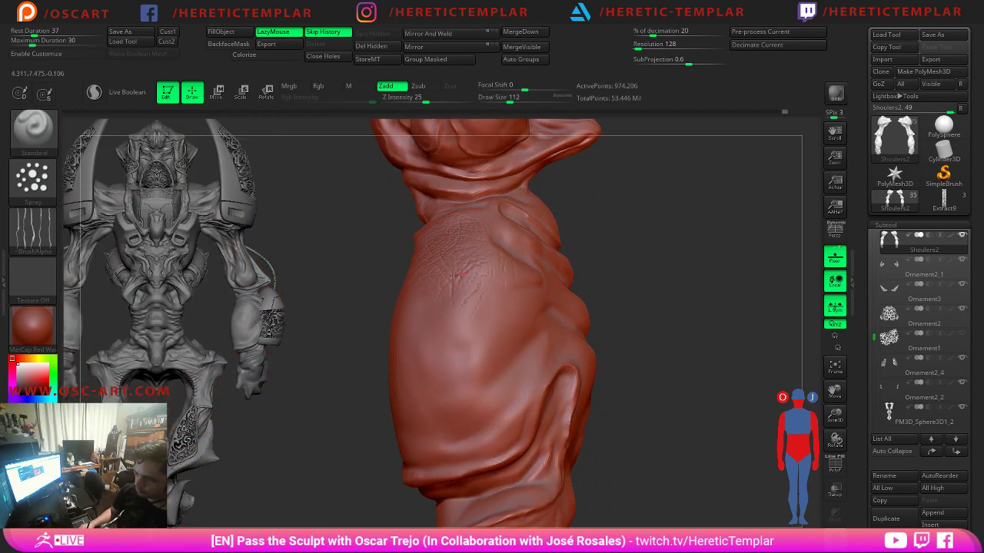
key(shift)
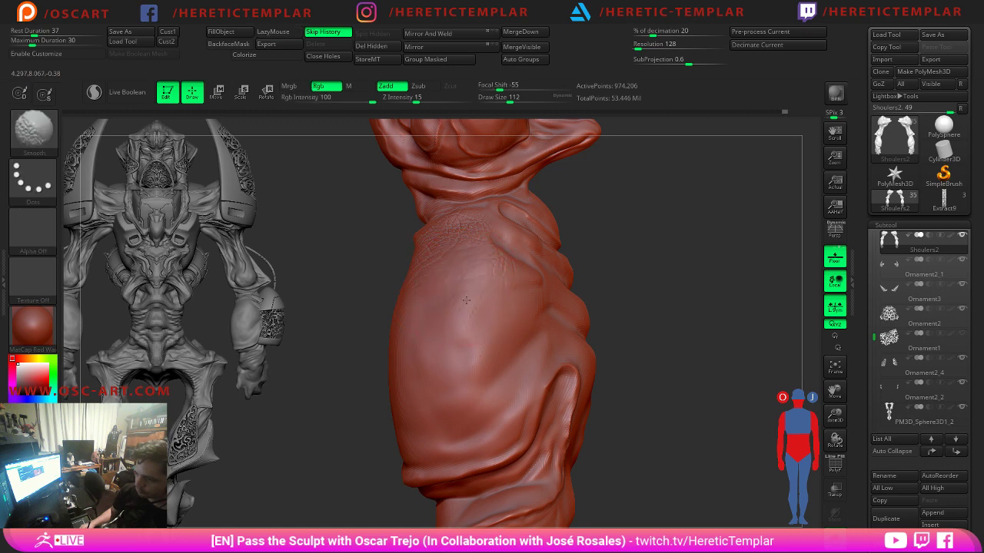
right_drag(637, 263, 615, 285)
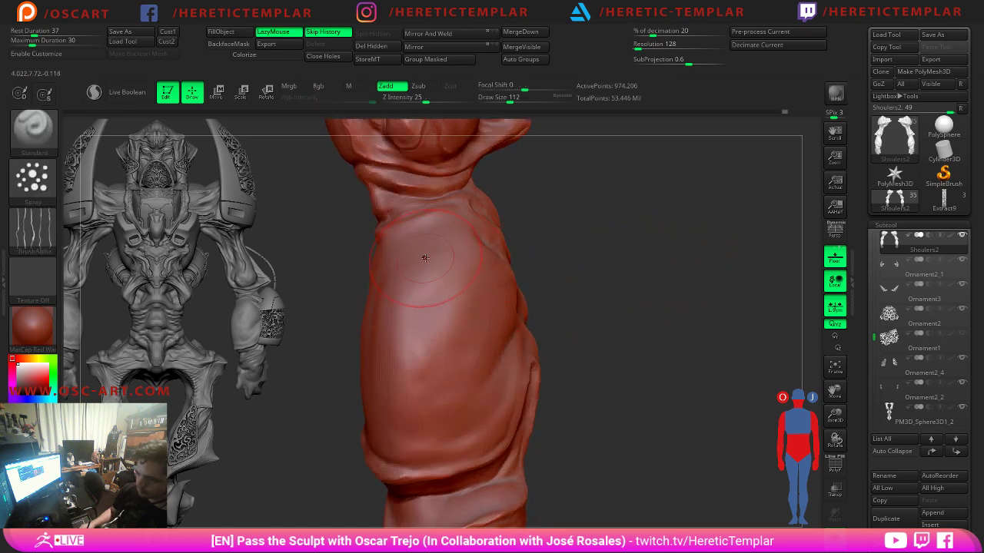
key(s)
mouse_move(438, 227)
mouse_down()
mouse_move(427, 225)
mouse_move(435, 202)
mouse_up()
Carve the creases around the top of the forearm with the DamStandard brush at draw size 44.
key(b)
key(d)
key(s)
key(s)
key(s)
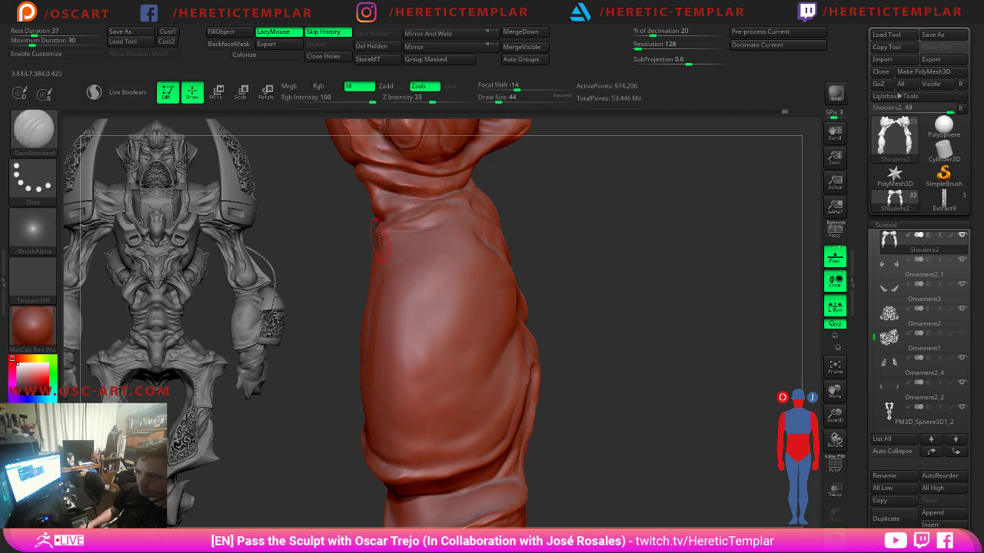
key(b)
key(s)
key(t)
key(b)
key(d)
key(s)
mouse_move(358, 238)
mouse_down()
mouse_move(520, 187)
mouse_move(591, 226)
mouse_move(607, 269)
mouse_up()
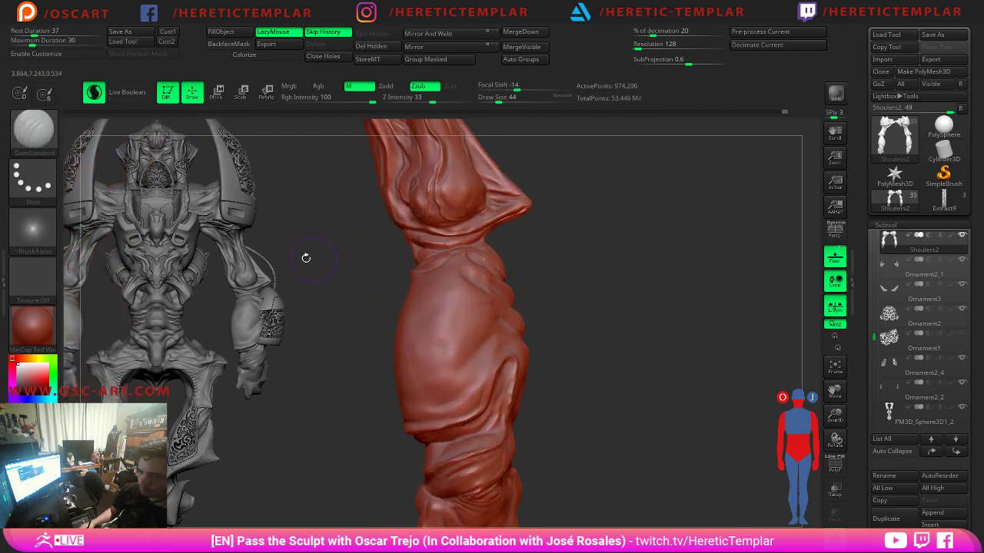
Switch to the Standard brush with the Spray stroke, set its alpha to Alpha 07 and enlarge it to draw size 97.
key(1)
click(44, 197)
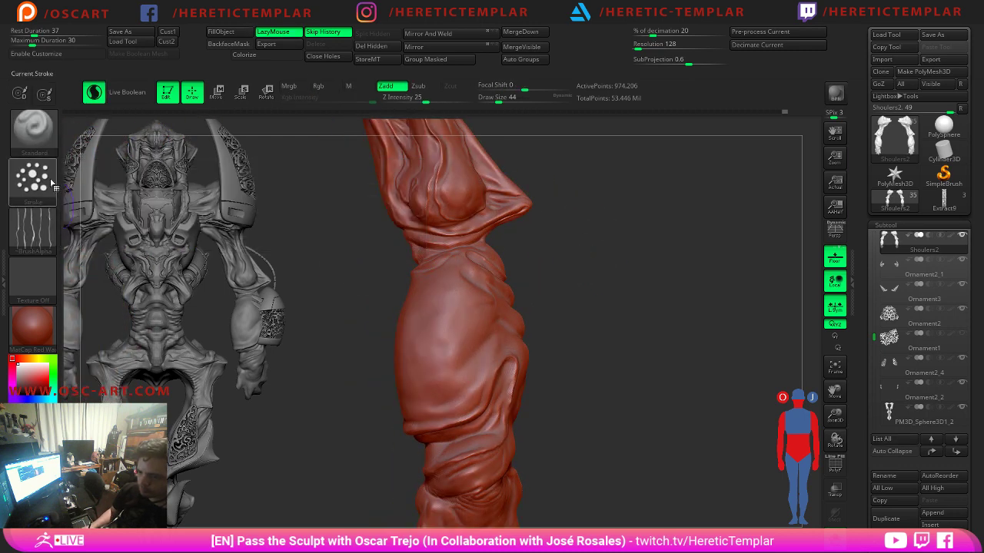
click(33, 229)
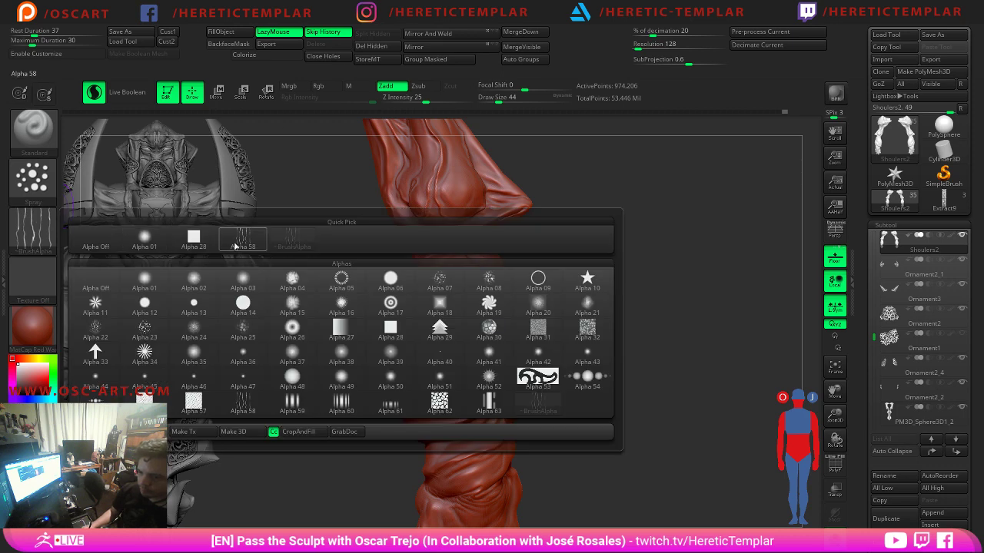
click(440, 280)
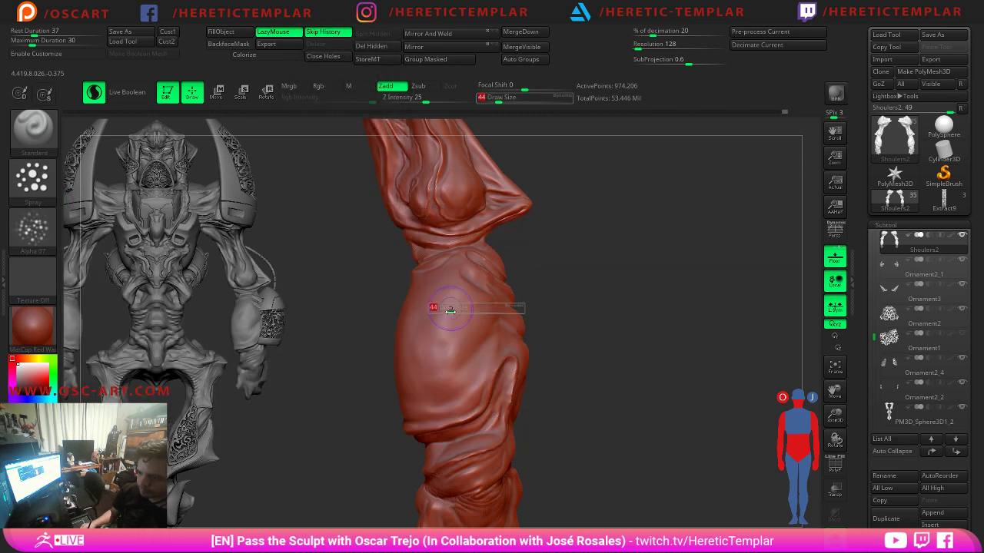
drag(450, 311, 466, 311)
Try spraying the Alpha 07 texture on the forearm, and undo the stroke.
mouse_move(438, 362)
mouse_down()
mouse_move(424, 376)
mouse_move(447, 392)
mouse_up()
key(ctrl+z)
key(s)
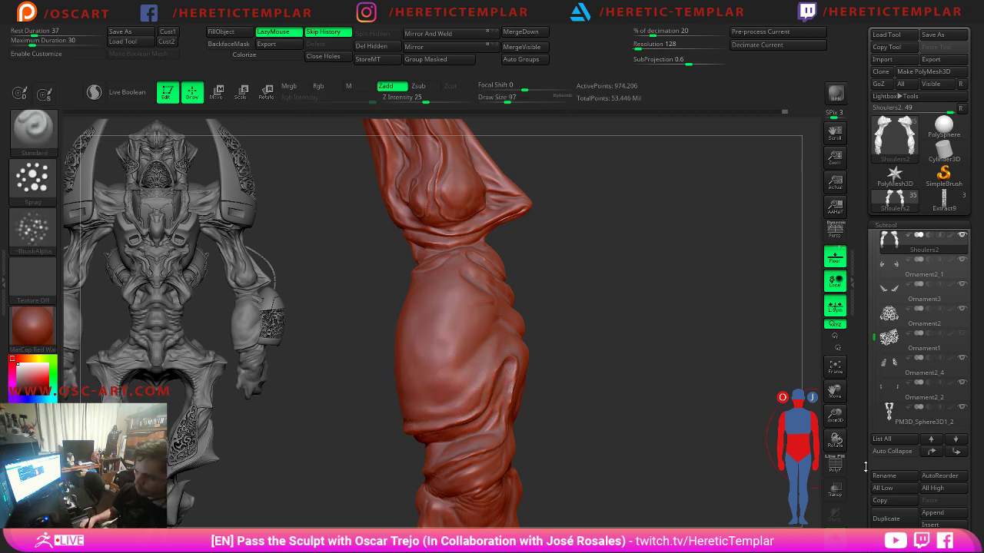
Store a morph target for the shoulder and arm subtool.
drag(868, 461, 867, 332)
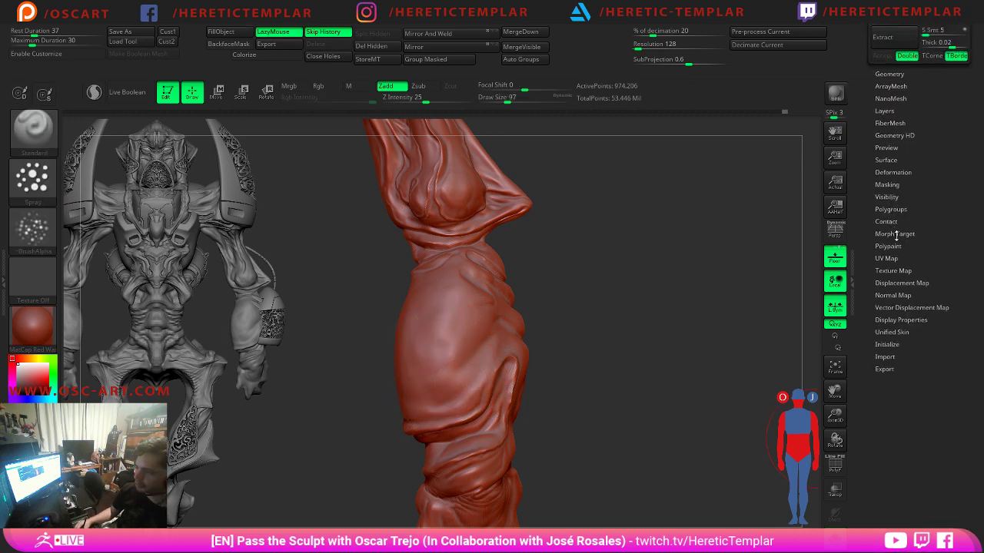
scroll(896, 236, down, 5)
scroll(885, 261, up, 8)
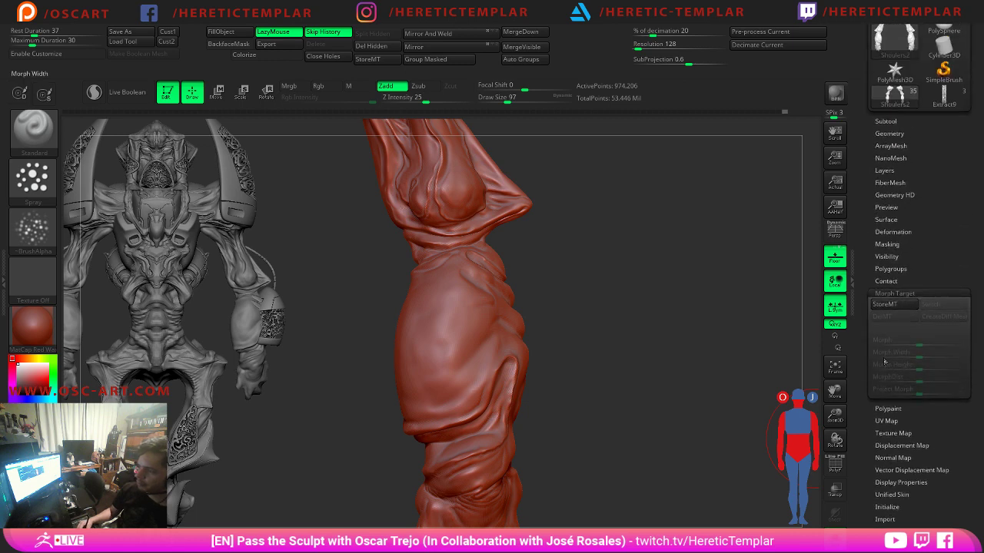
click(884, 304)
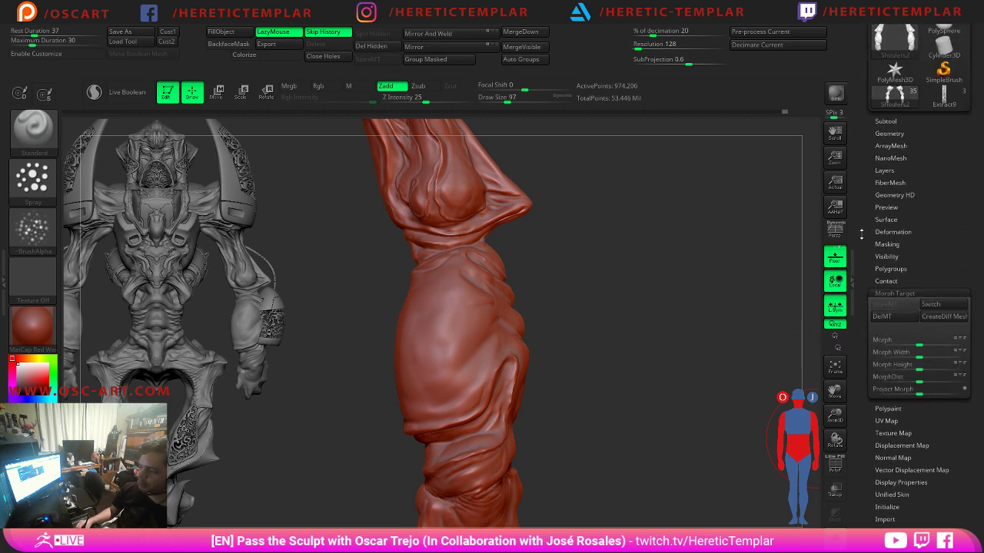
drag(866, 233, 867, 266)
Try spraying the Alpha 07 skin texture over the front of the forearm at draw size 116.
mouse_move(566, 292)
alt+mouse_down()
mouse_move(582, 285)
mouse_move(575, 228)
mouse_move(585, 285)
mouse_move(617, 266)
mouse_move(596, 263)
alt+mouse_up()
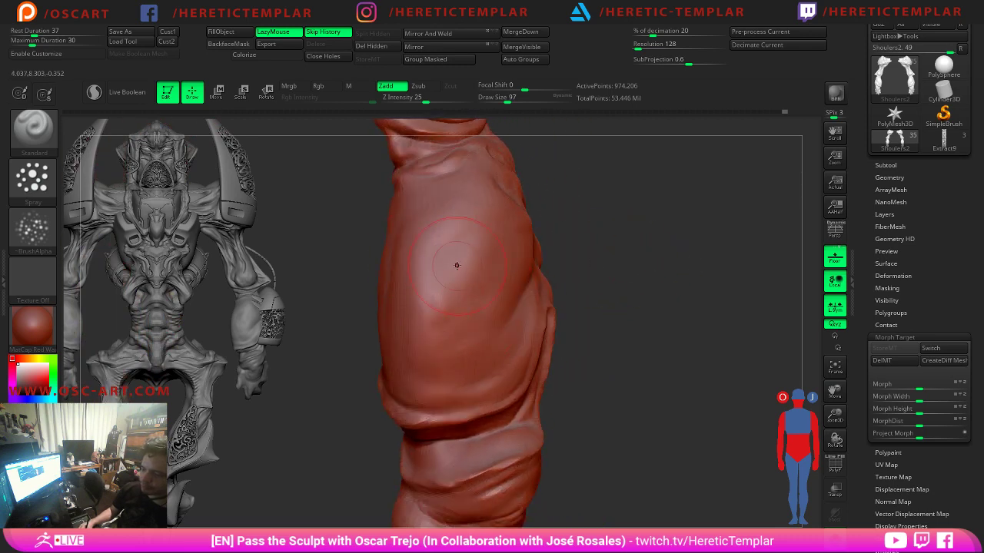
key(s)
drag(461, 305, 466, 305)
mouse_move(561, 296)
mouse_down()
mouse_move(653, 305)
mouse_move(600, 229)
mouse_move(603, 243)
mouse_move(610, 215)
mouse_move(637, 217)
mouse_move(663, 339)
mouse_move(627, 301)
mouse_move(657, 396)
mouse_move(659, 265)
mouse_up()
key(s)
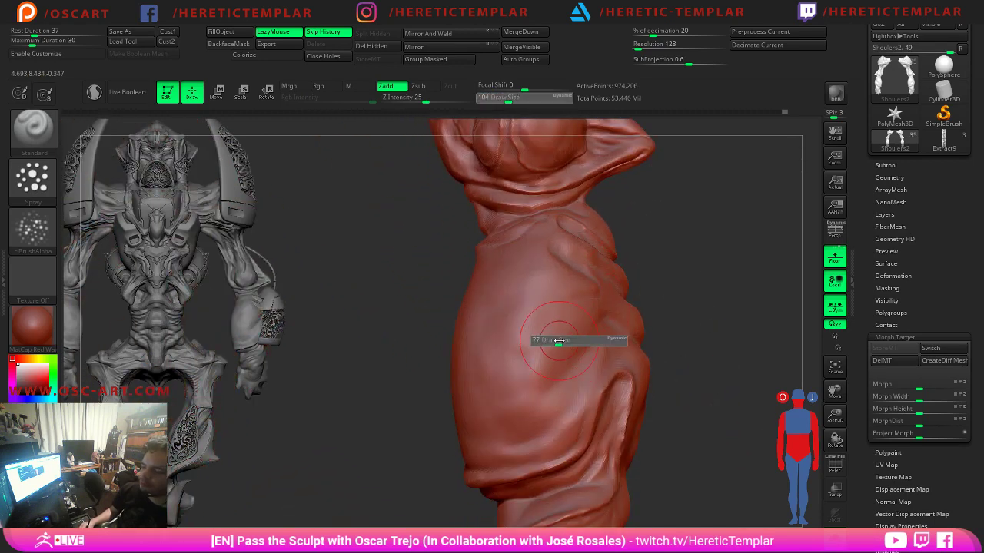
mouse_move(564, 344)
mouse_down()
mouse_move(495, 421)
mouse_move(538, 434)
mouse_move(555, 329)
mouse_up()
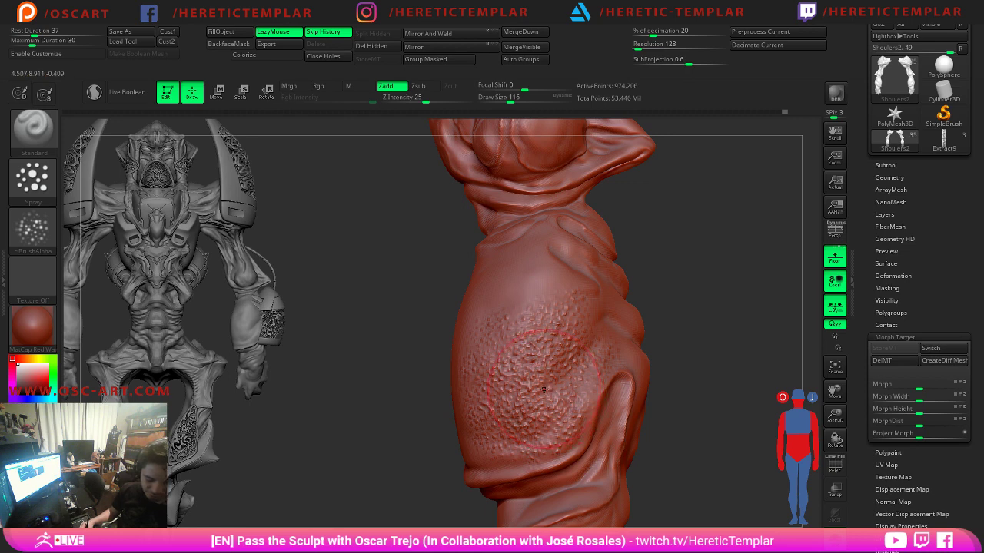
Brush the sprayed texture back off the forearm with the Morph brush.
key(b)
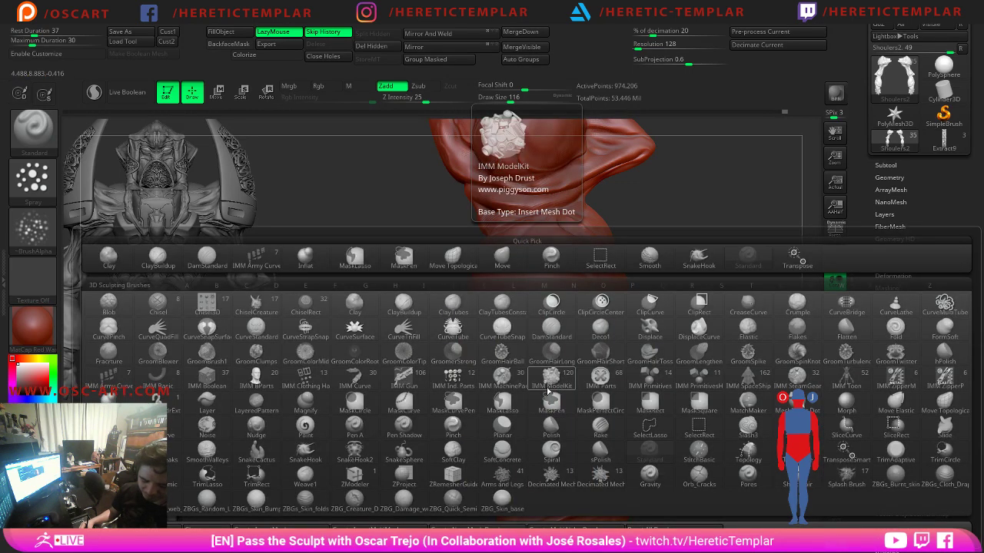
key(m)
key(o)
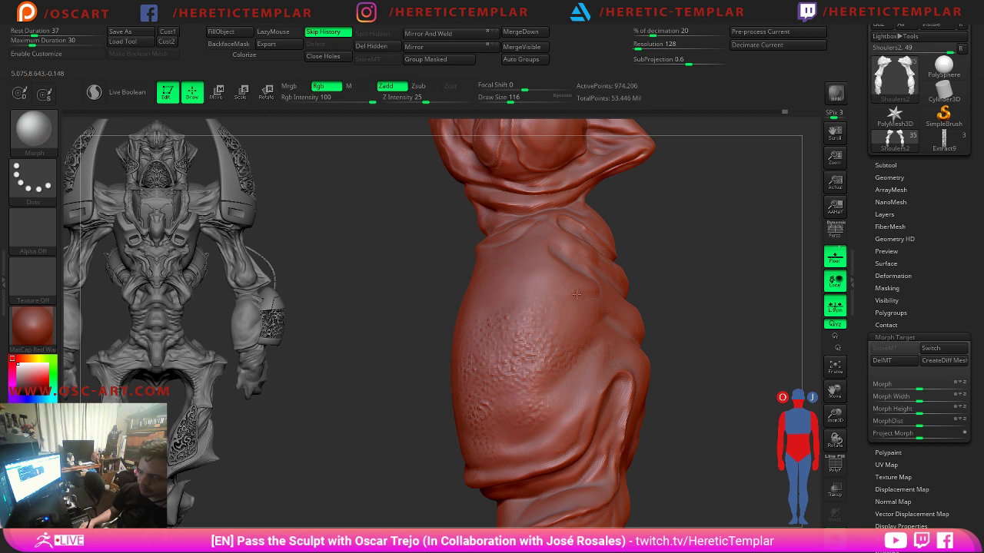
drag(475, 362, 532, 397)
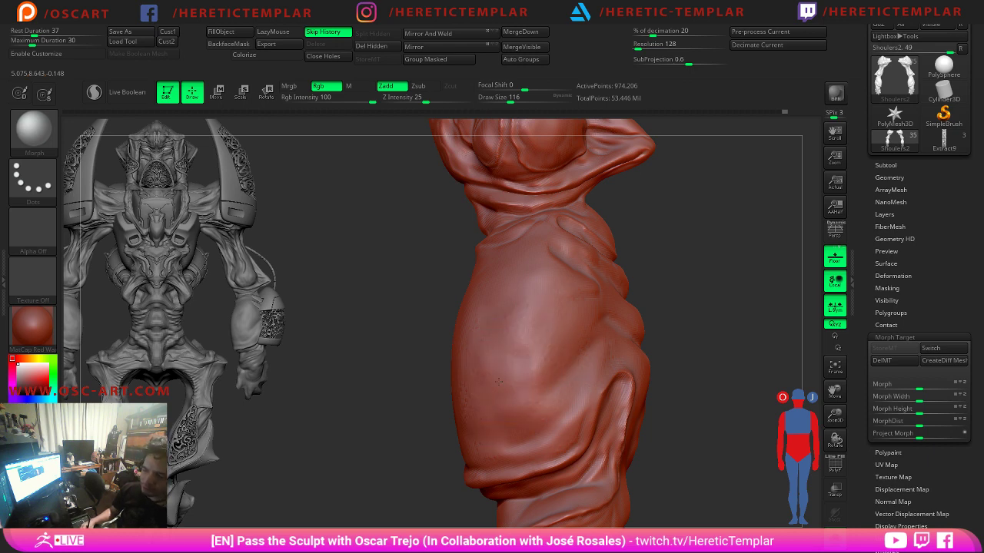
Switch back to the Standard brush at draw size 154 and spray larger Alpha 07 bumps over the front of the forearm.
key(b)
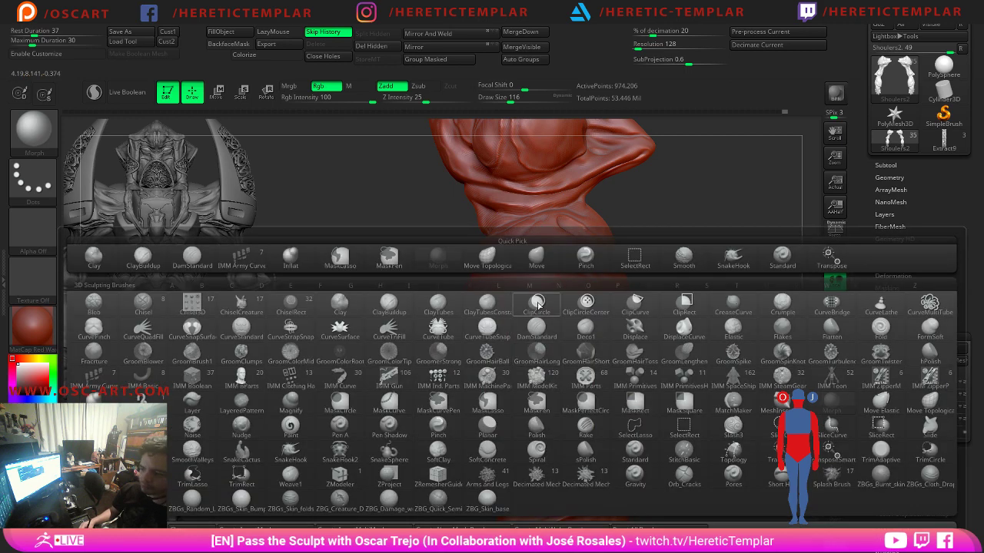
key(1)
key(s)
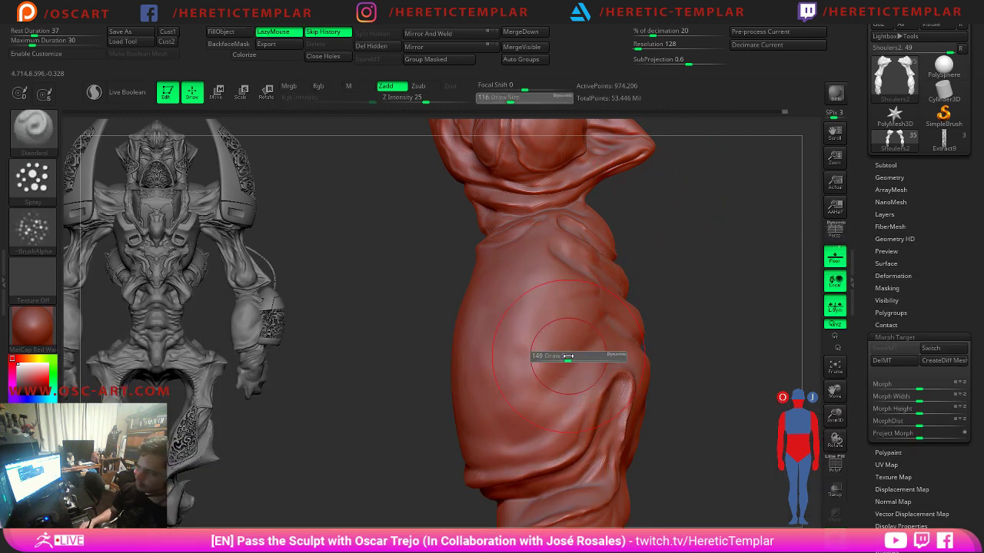
mouse_move(563, 358)
mouse_down()
mouse_move(551, 348)
mouse_move(579, 337)
mouse_up()
key(s)
key(s)
drag(528, 434, 517, 383)
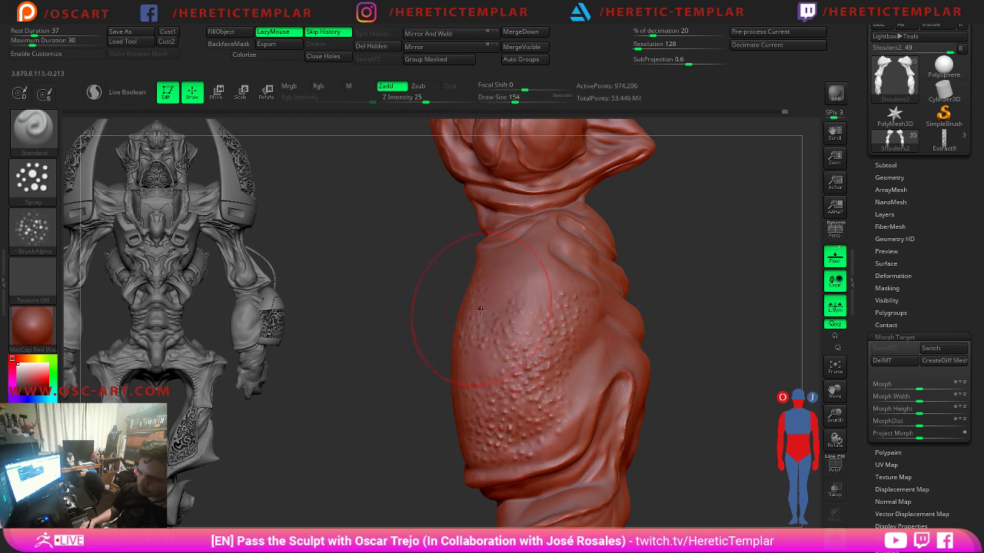
drag(480, 309, 487, 329)
Extend the sprayed bump texture around the remaining sides of the forearm.
mouse_move(462, 388)
right_down()
mouse_move(492, 384)
mouse_move(492, 362)
right_up()
mouse_move(356, 287)
mouse_down()
mouse_move(422, 314)
mouse_move(369, 345)
mouse_move(348, 381)
mouse_up()
mouse_move(362, 328)
mouse_down()
mouse_move(395, 383)
mouse_move(457, 425)
mouse_up()
mouse_move(516, 431)
mouse_down()
mouse_move(554, 431)
mouse_move(498, 402)
mouse_up()
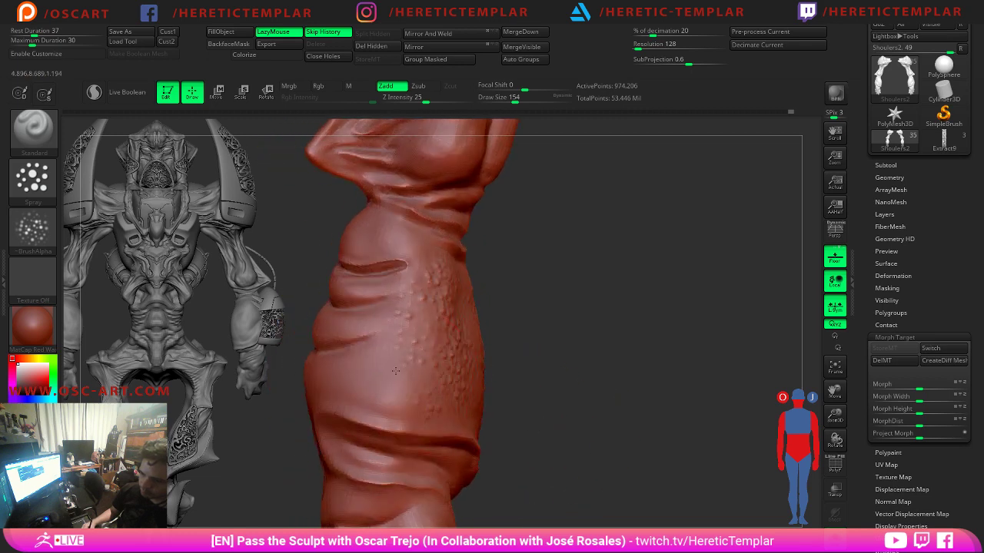
drag(375, 361, 367, 326)
drag(531, 329, 485, 344)
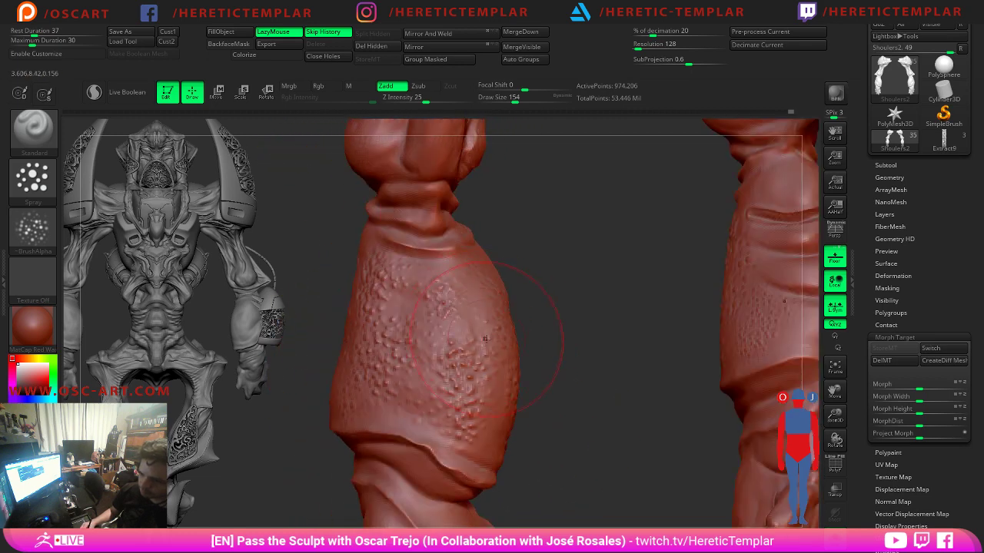
Fade the sprayed bumps with the Morph brush at draw size 154 and quick save the project.
key(b)
key(m)
key(o)
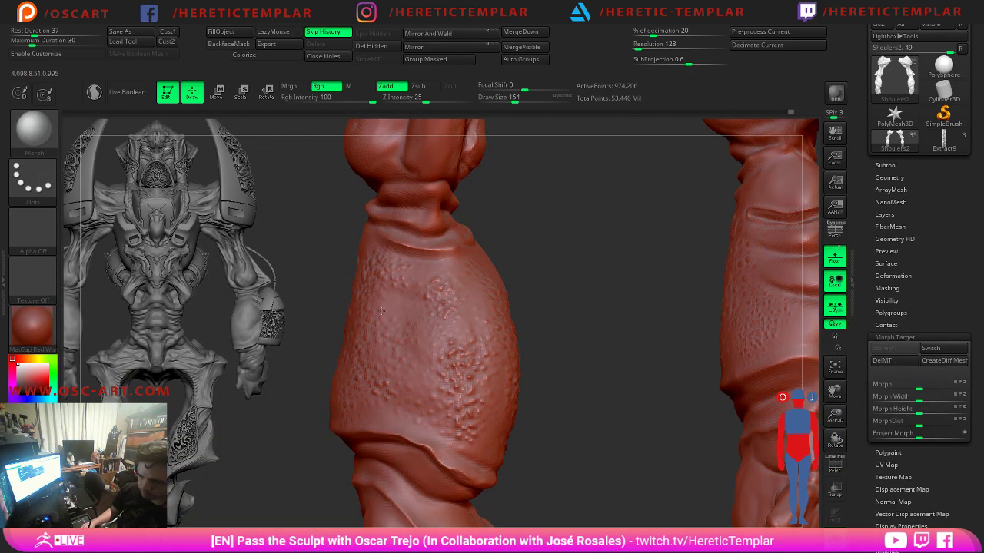
mouse_move(381, 311)
mouse_down()
mouse_move(472, 384)
mouse_move(500, 246)
mouse_move(529, 266)
mouse_up()
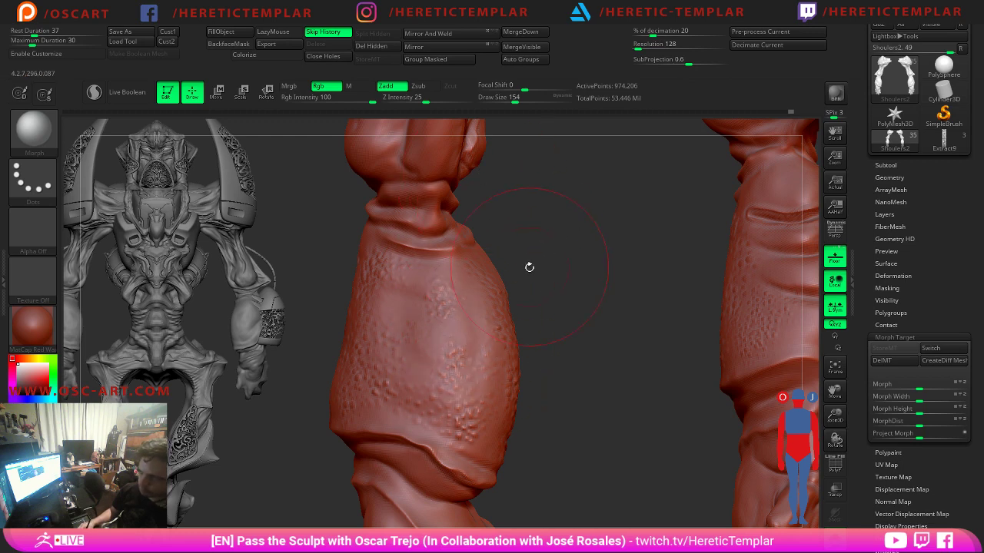
key(ctrl+s)
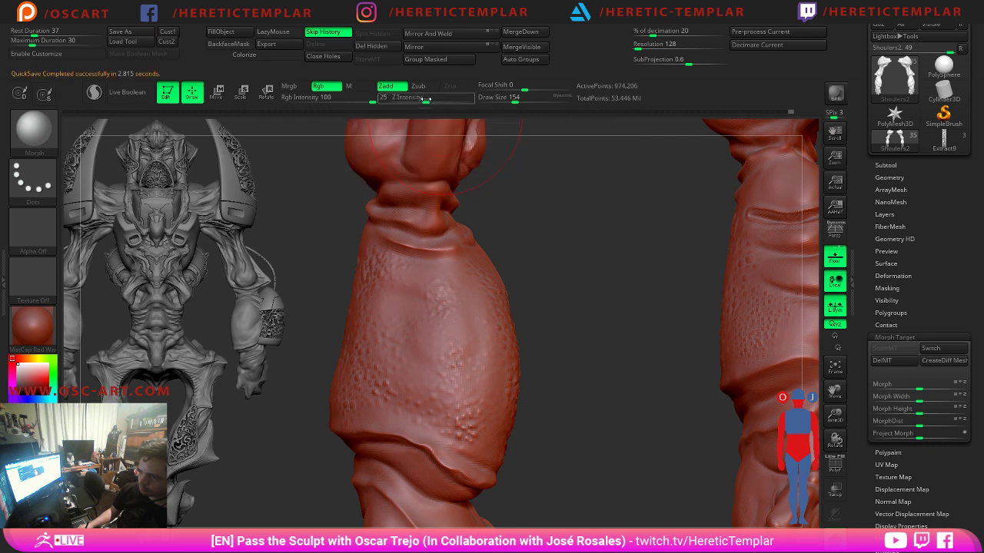
Lower the Morph brush's Z Intensity to 14 and blend the front forearm bumps more subtly.
drag(426, 102, 415, 102)
drag(564, 201, 546, 240)
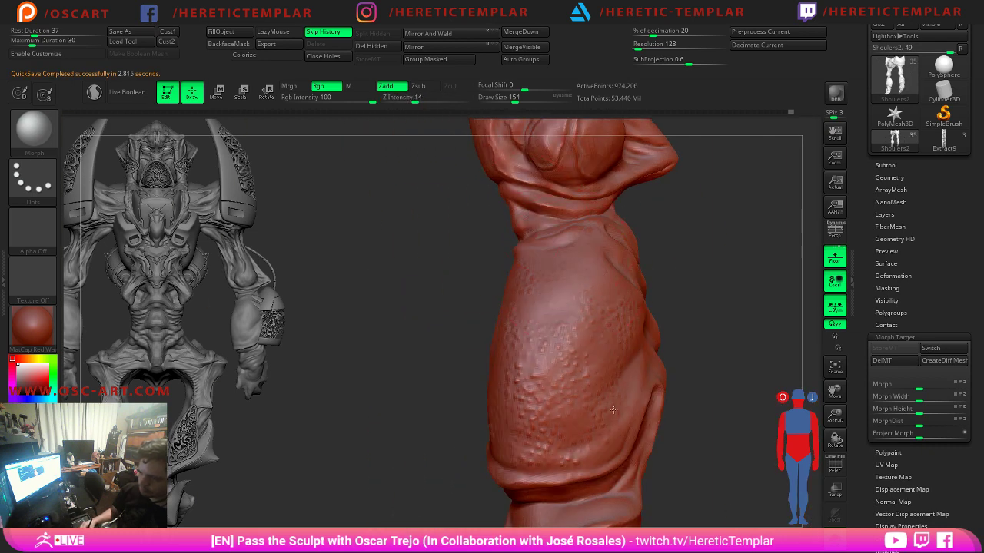
alt+drag(460, 384, 516, 367)
alt+drag(711, 327, 573, 387)
Switch to the Standard brush at draw size 104 with the DragRect stroke and stamp bump clusters on the forearm.
key(1)
key(s)
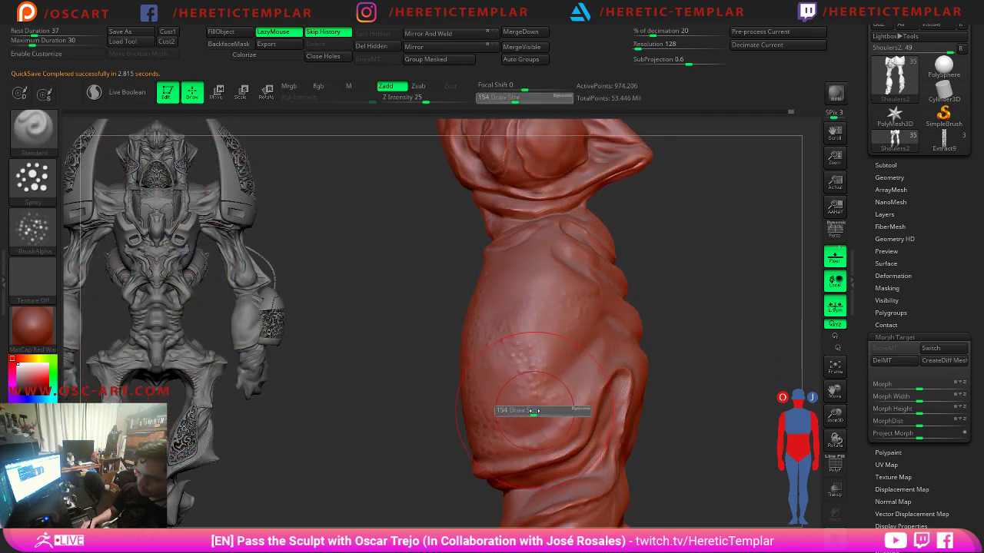
drag(533, 413, 526, 413)
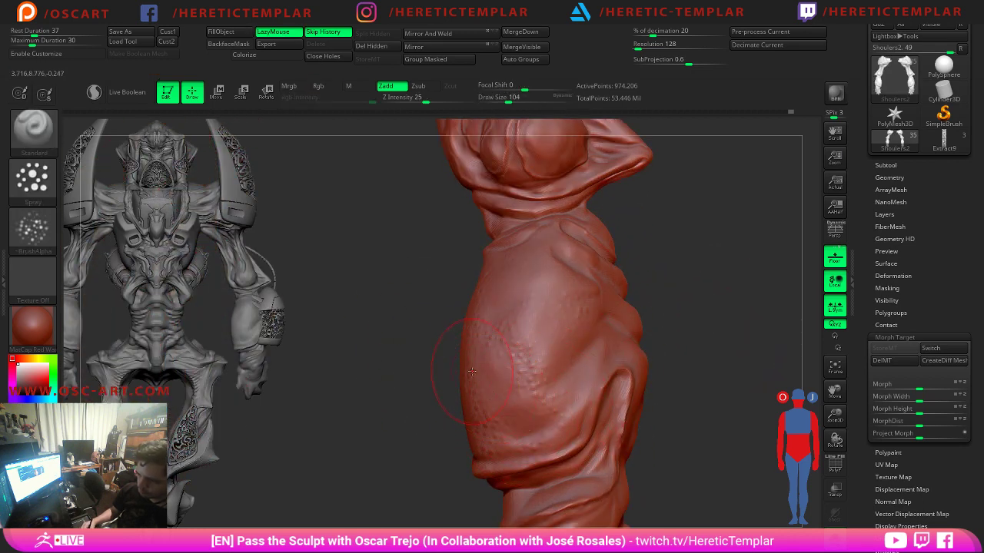
click(32, 178)
click(95, 190)
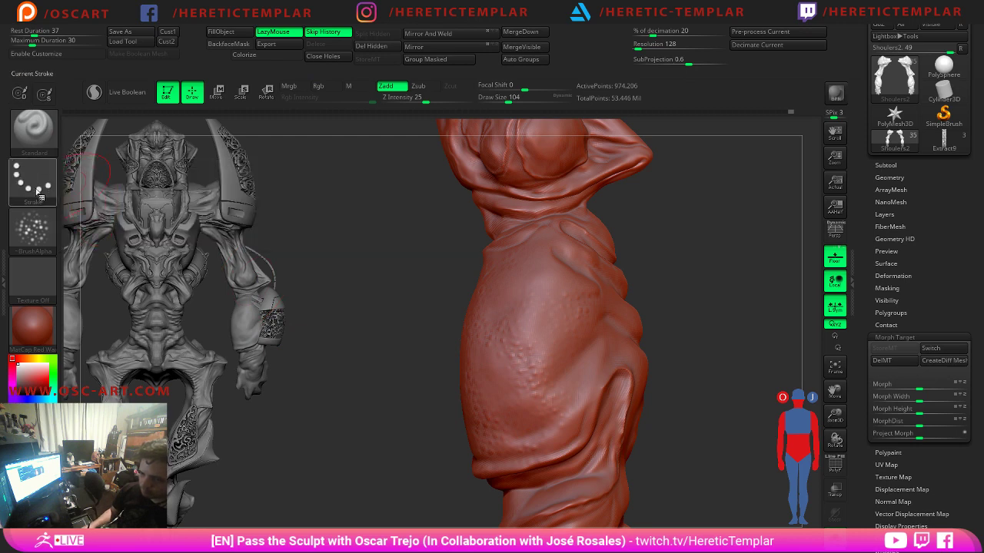
click(32, 178)
click(144, 190)
mouse_move(520, 391)
mouse_down()
mouse_move(525, 428)
mouse_move(546, 418)
mouse_move(527, 404)
mouse_up()
mouse_move(565, 353)
mouse_down()
mouse_move(578, 369)
mouse_move(542, 380)
mouse_up()
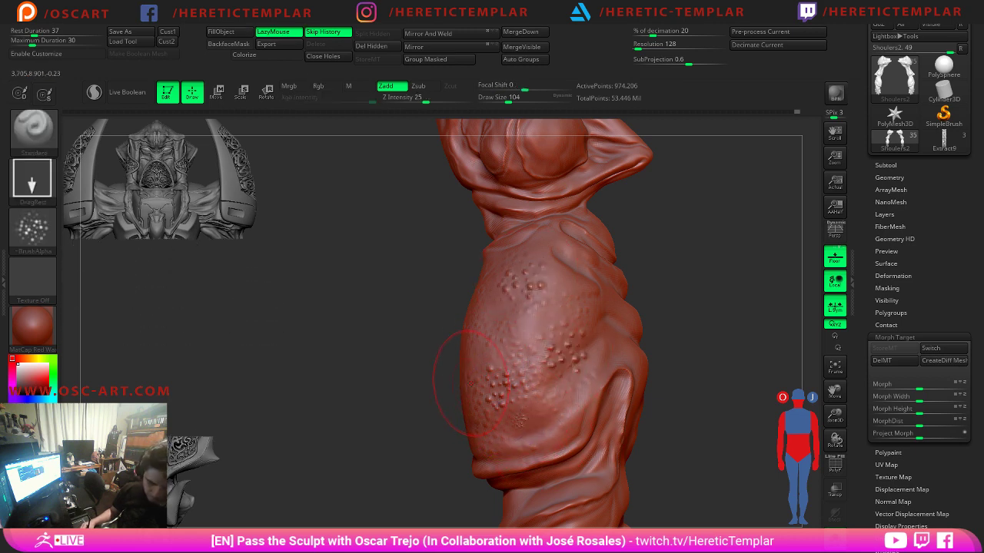
Soften the stamped bump clusters with the Morph brush at Z Intensity 14.
key(b)
key(o)
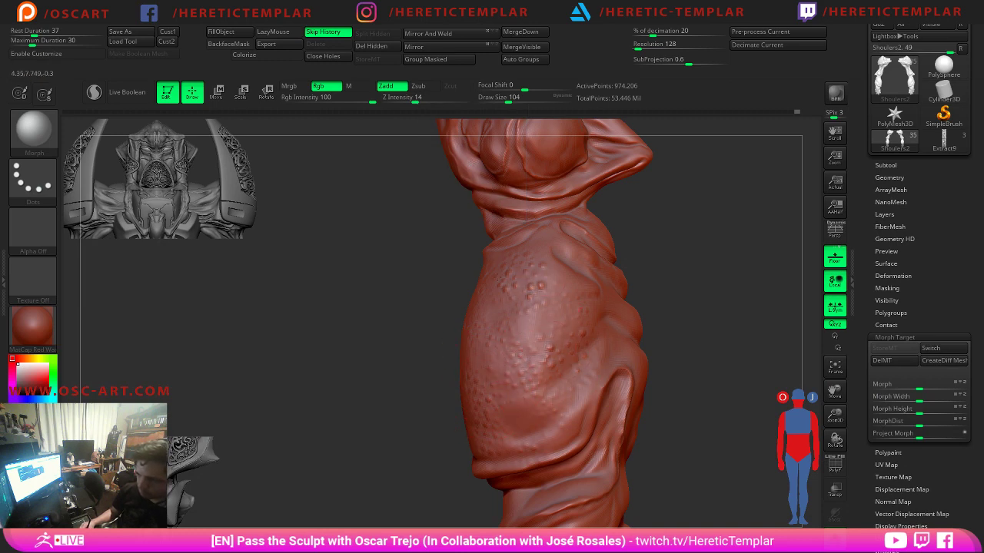
alt+drag(438, 403, 428, 297)
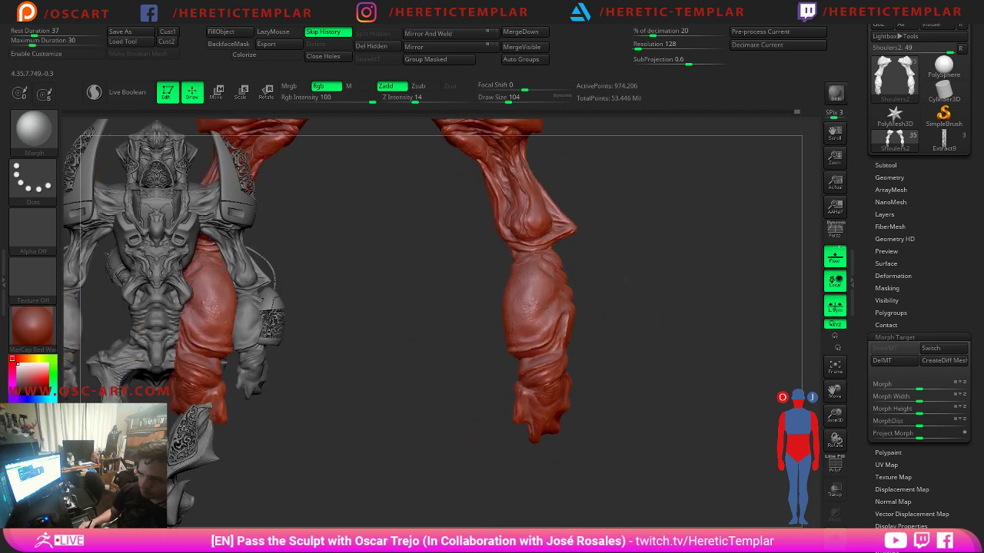
Return to the Standard brush, set its Z Intensity to 9 and stamp subtle bumps over the forearm and its lower edge.
mouse_move(626, 307)
alt+mouse_down()
mouse_move(631, 246)
mouse_move(639, 380)
alt+mouse_up()
key(1)
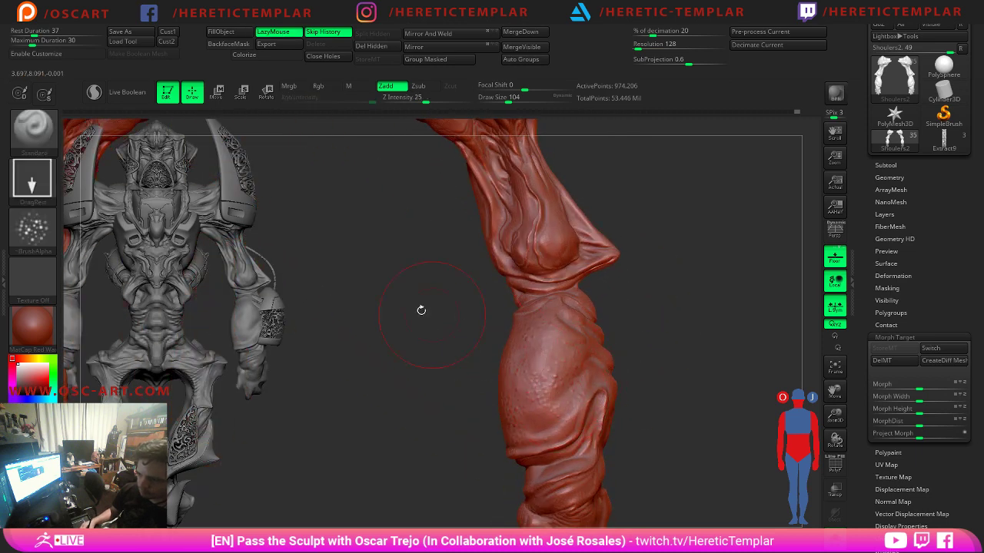
click(409, 99)
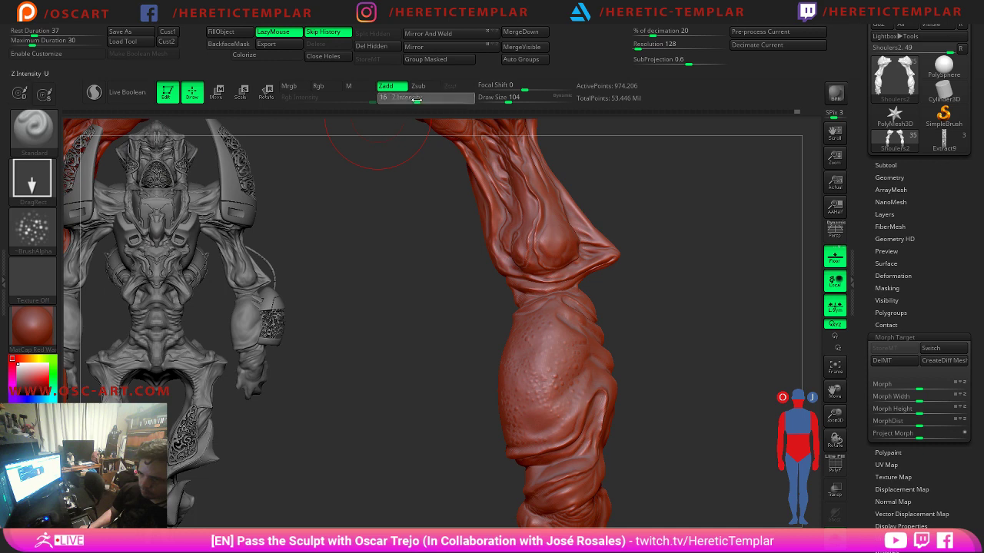
mouse_move(686, 322)
alt+mouse_down()
mouse_move(628, 243)
mouse_move(668, 316)
alt+mouse_up()
drag(495, 316, 542, 323)
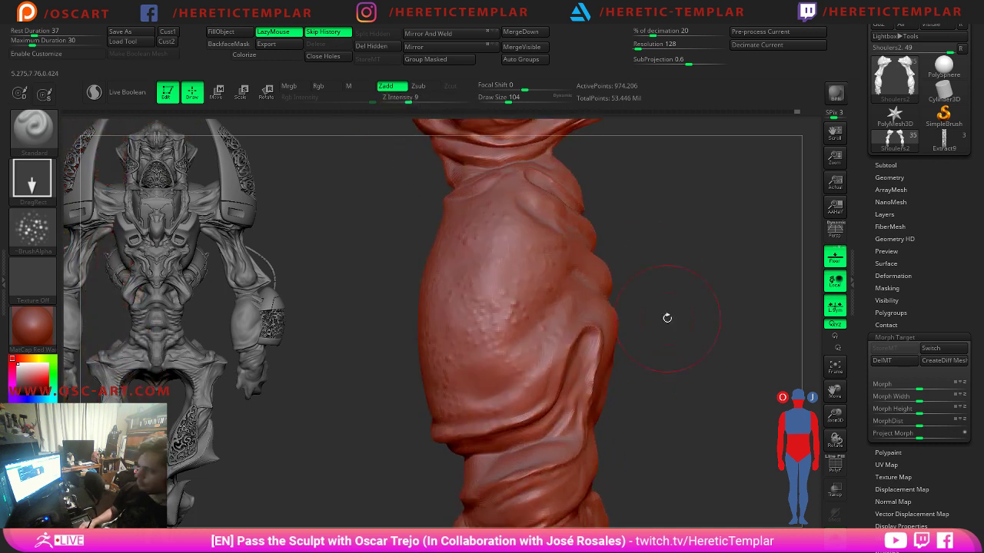
alt+drag(668, 316, 653, 228)
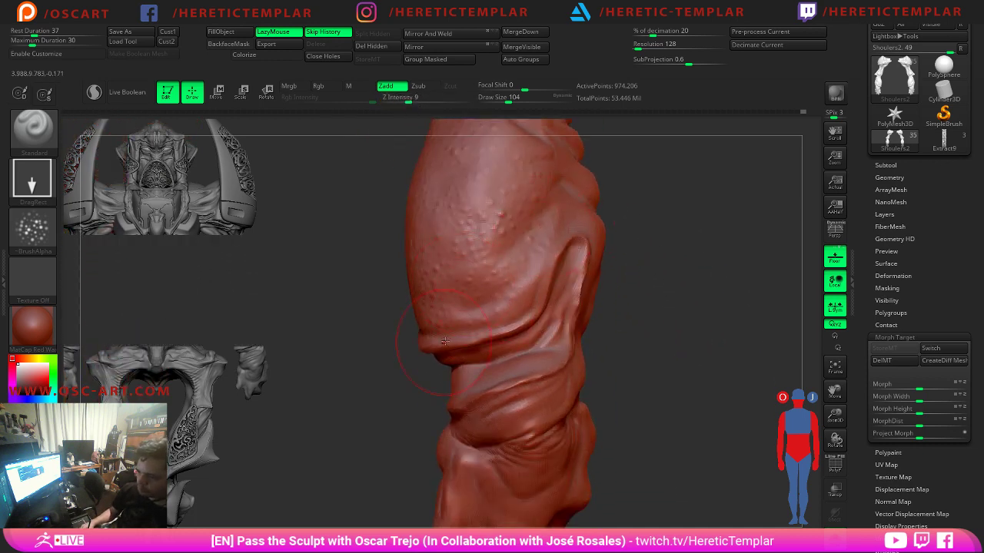
mouse_move(639, 209)
mouse_down()
mouse_move(582, 242)
mouse_move(667, 254)
mouse_up()
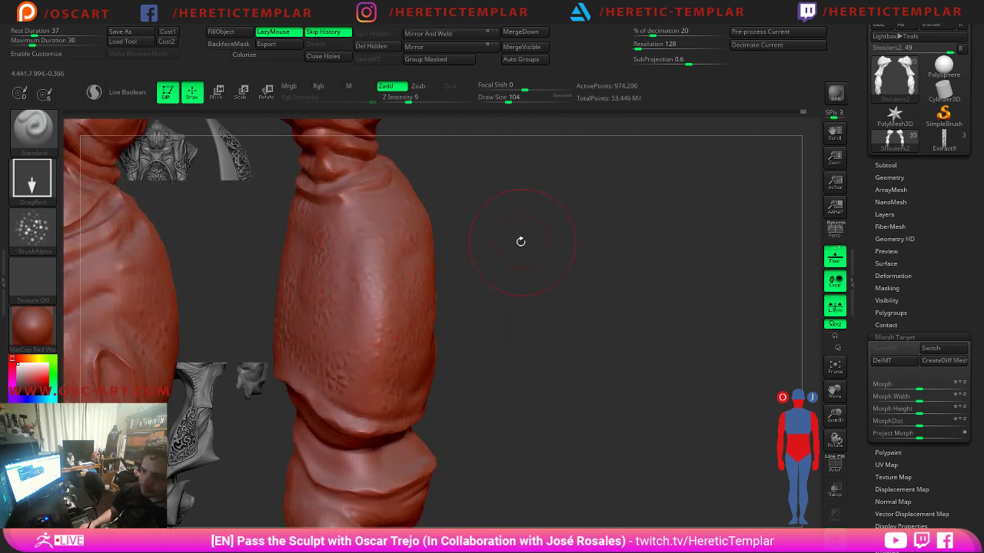
Stamp more fine skin bumps along the forearm's sides, around the long fold and above the wrist.
drag(521, 242, 480, 243)
key(s)
drag(425, 273, 425, 274)
drag(533, 253, 465, 269)
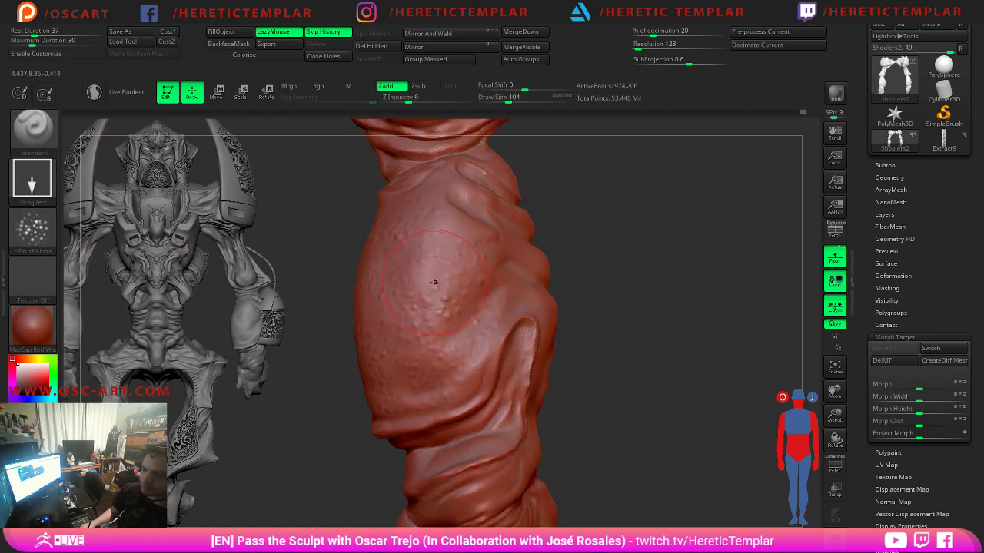
drag(629, 271, 566, 272)
drag(458, 296, 471, 354)
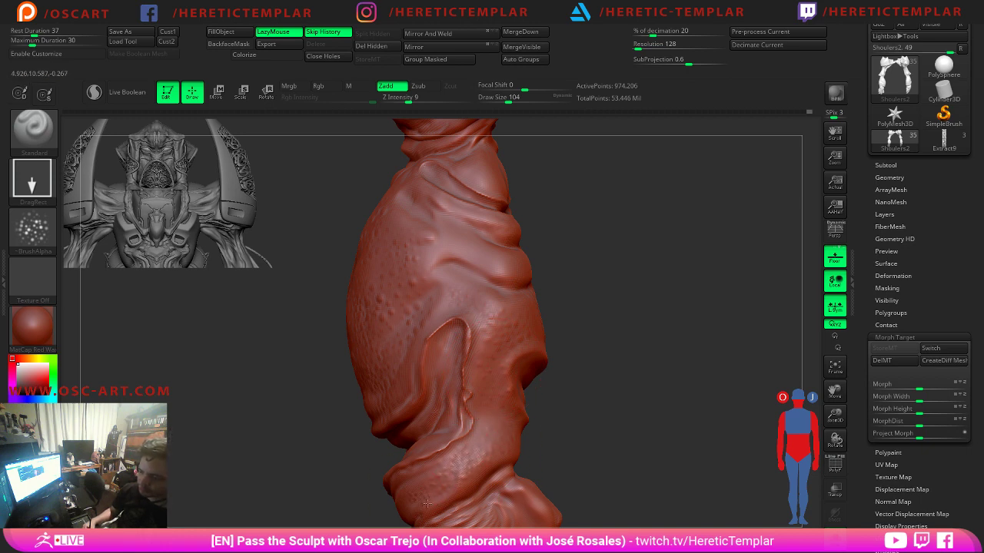
drag(387, 510, 454, 486)
Raise the Z Intensity to 14 and stamp skin texture over the folds between the forearm bulge and the wrist.
alt+drag(492, 434, 541, 263)
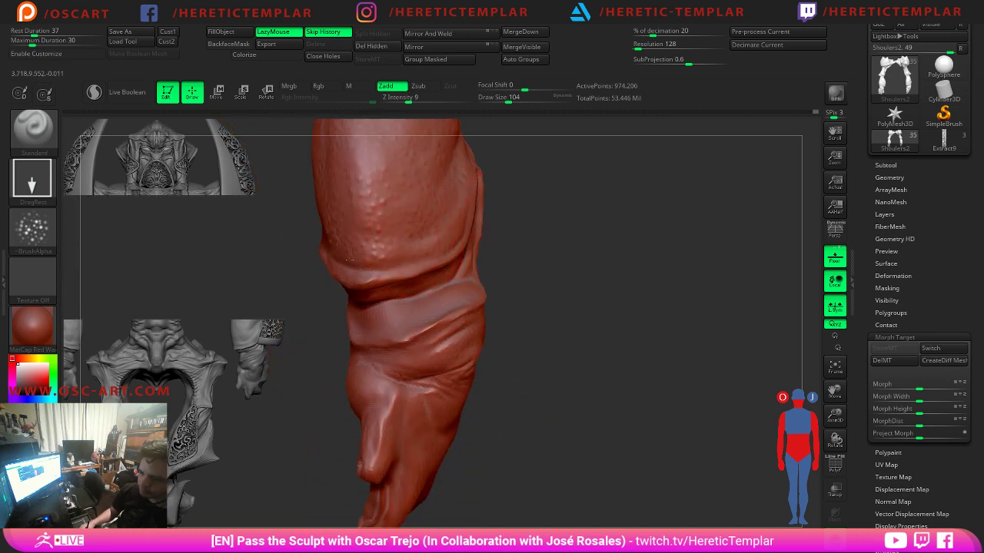
drag(580, 233, 554, 230)
alt+drag(634, 204, 523, 282)
key(s)
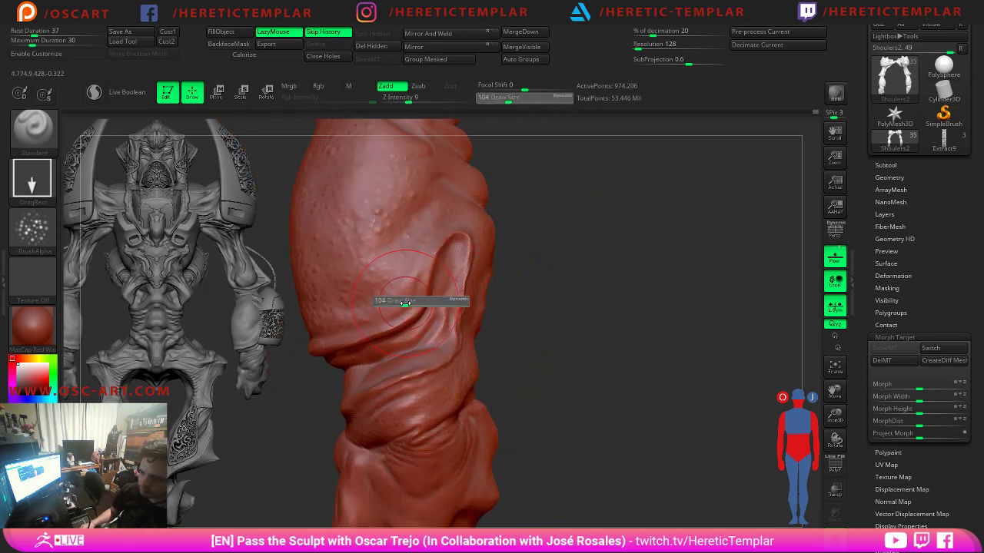
click(415, 104)
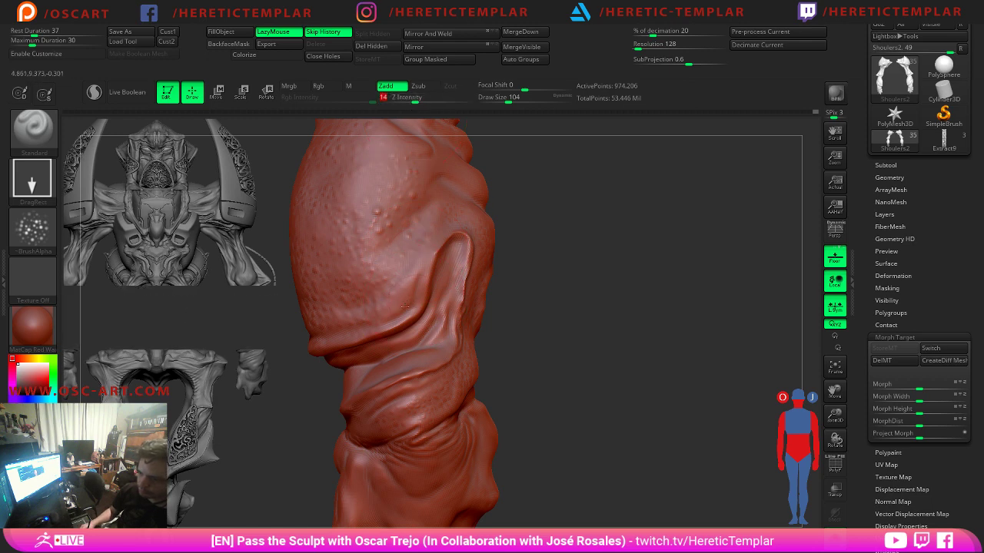
key(shift)
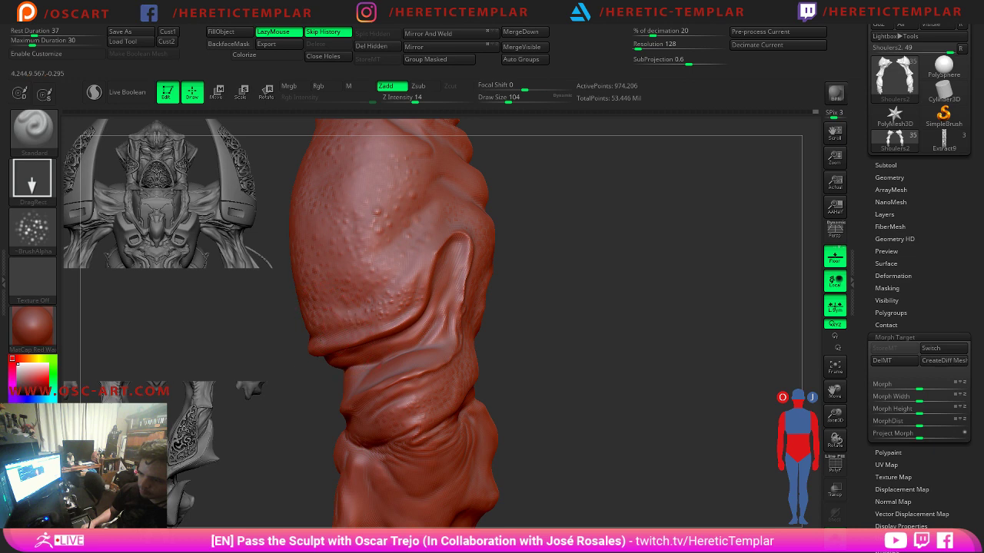
Stamp more skin bumps over the forearm bulge and down the middle of the spiked flap below the wrist folds.
alt+drag(513, 165, 508, 252)
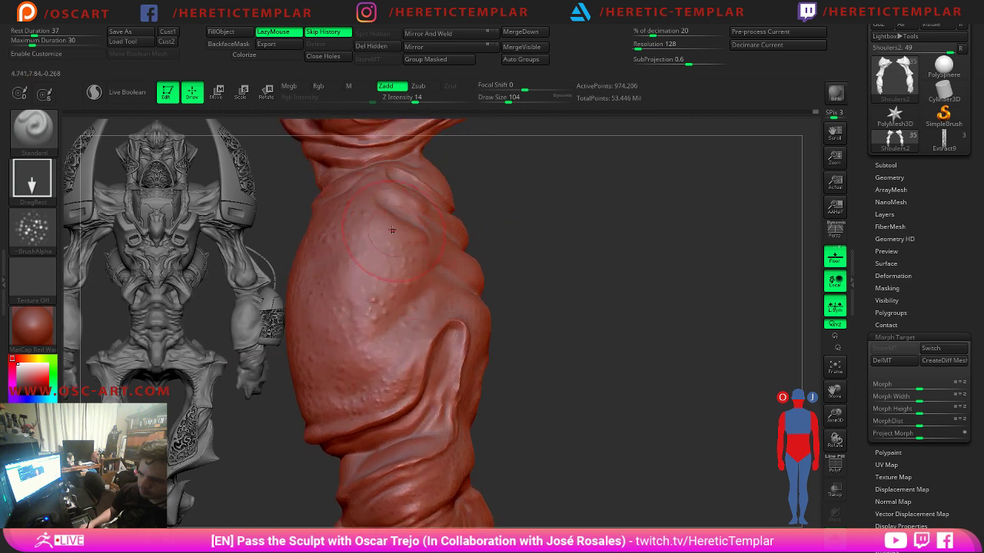
mouse_move(377, 259)
mouse_down()
mouse_move(377, 215)
mouse_move(366, 365)
mouse_move(351, 380)
mouse_up()
alt+drag(529, 376, 543, 279)
mouse_move(419, 421)
mouse_down()
mouse_move(390, 464)
mouse_move(345, 460)
mouse_move(422, 406)
mouse_up()
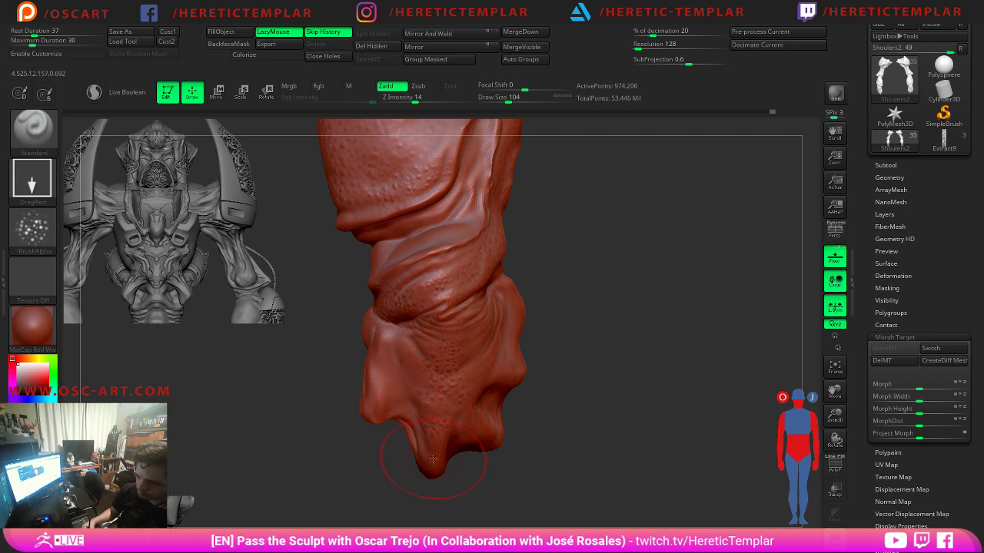
drag(393, 396, 396, 414)
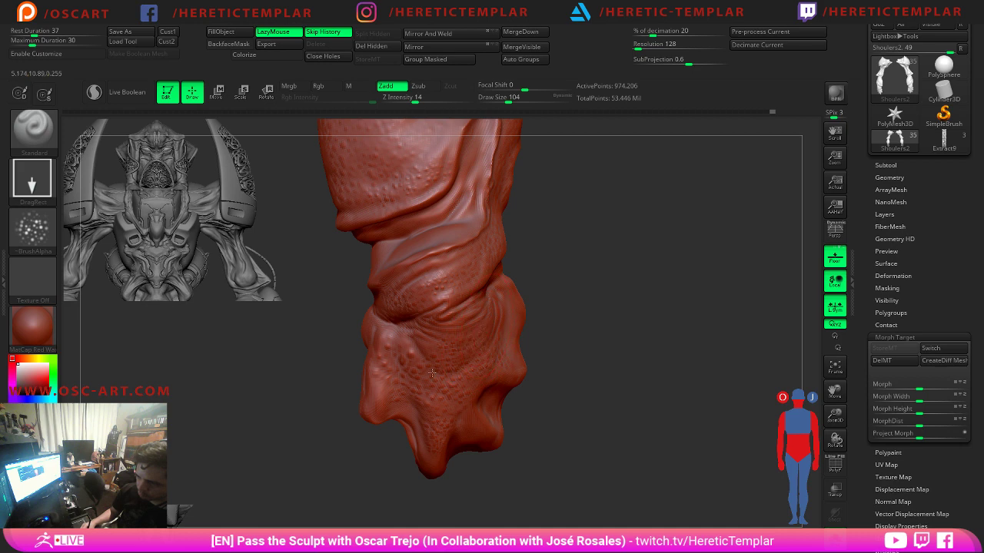
Stamp skin texture along both sides of the spiked flap below the wrist and out onto its points.
drag(623, 342, 582, 339)
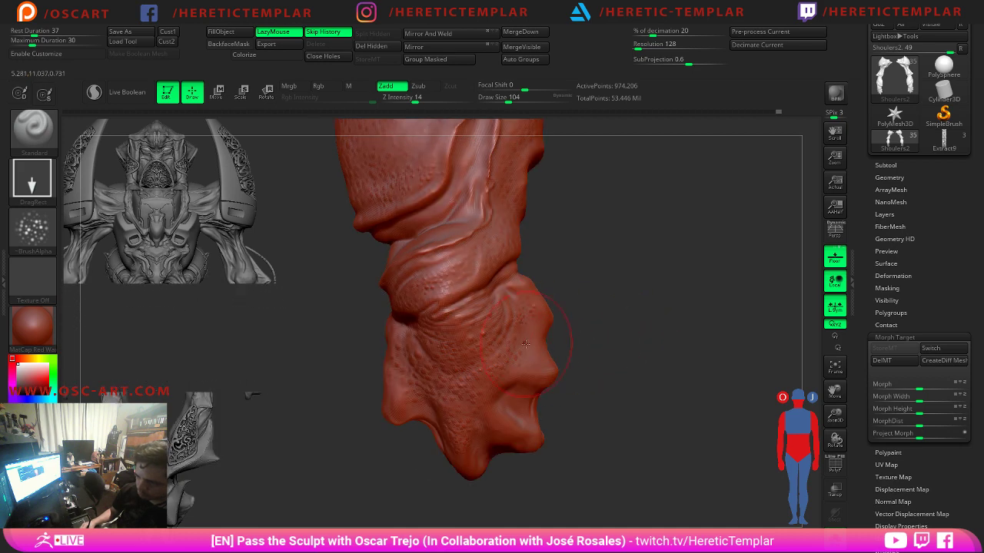
drag(525, 345, 532, 363)
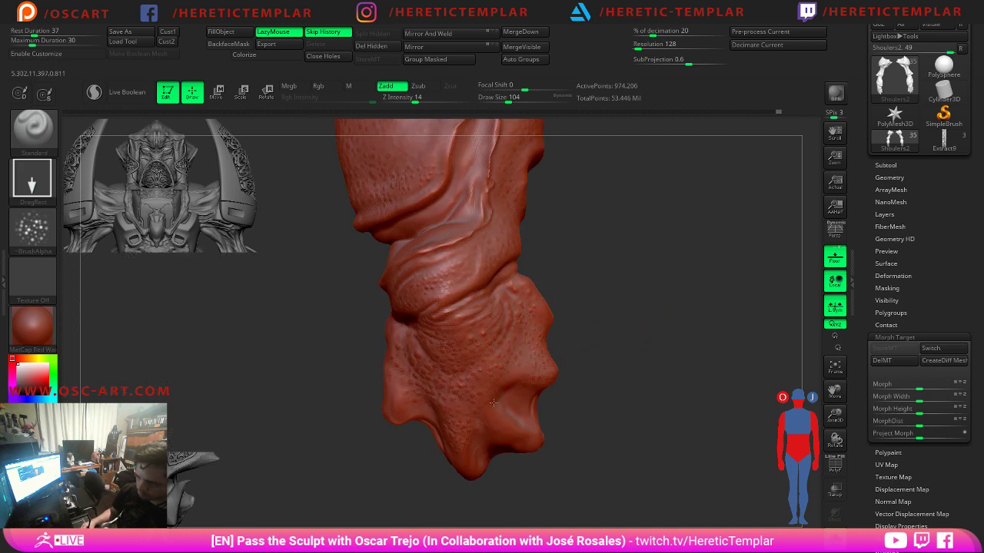
right_drag(493, 402, 515, 375)
drag(510, 414, 486, 416)
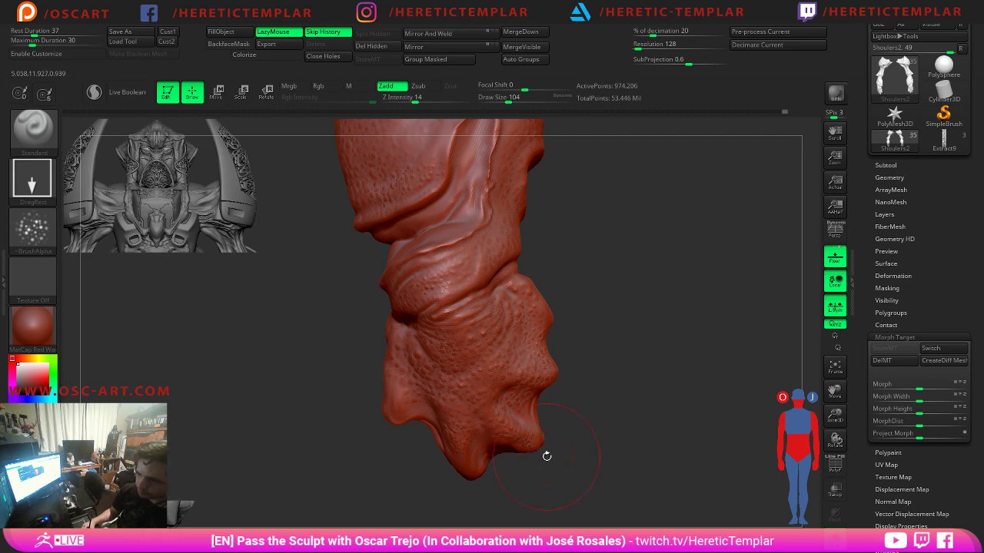
right_drag(387, 485, 391, 398)
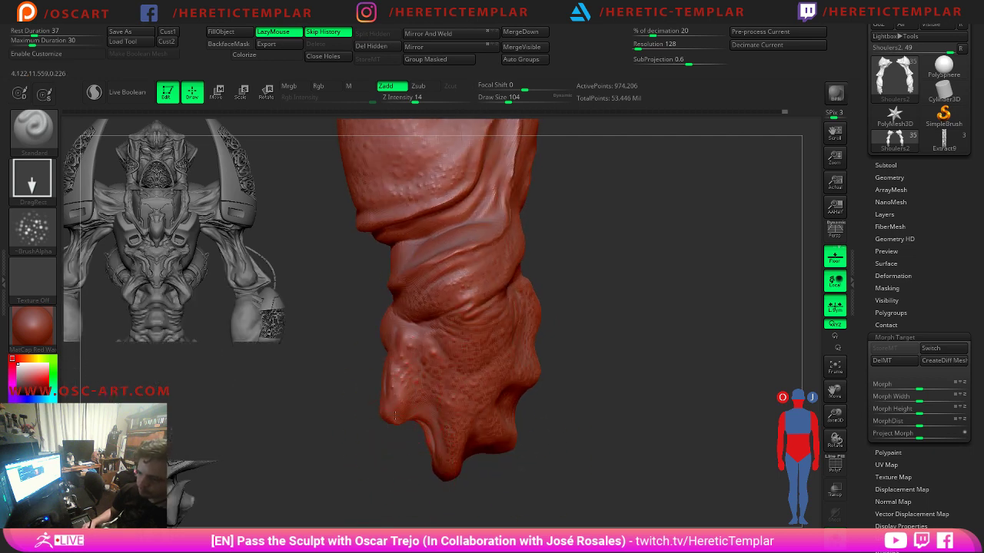
Soften the stamped bumps on the spiked flap and forearm with the Morph brush, reducing its Draw Size to 94.
key(b)
key(m)
key(o)
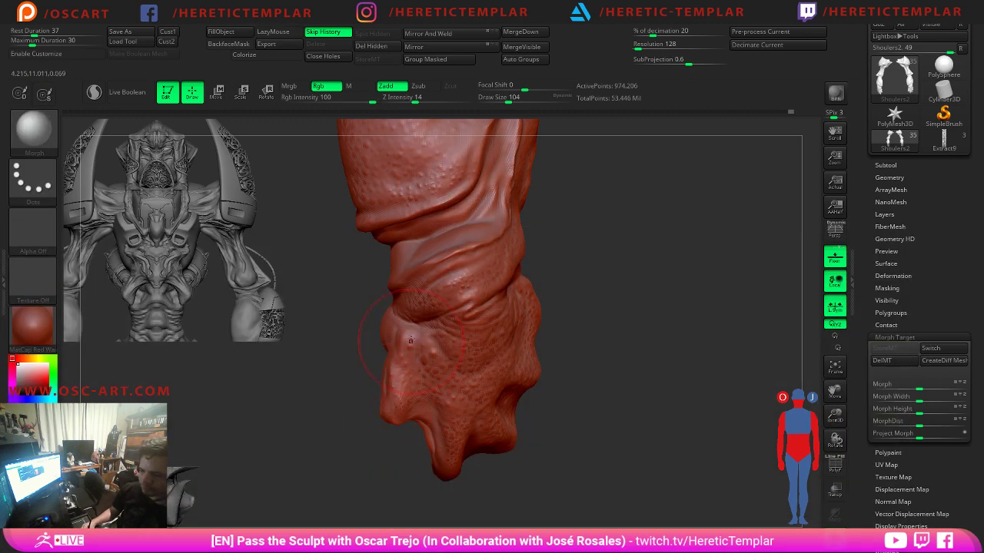
right_drag(433, 485, 519, 425)
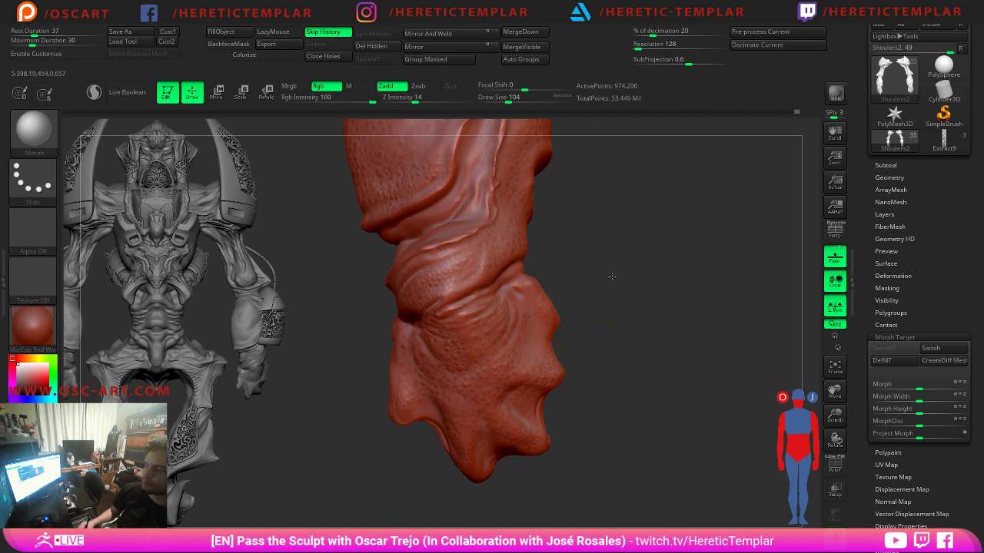
mouse_move(496, 327)
right_down()
mouse_move(600, 240)
mouse_move(620, 246)
mouse_move(612, 333)
mouse_move(596, 385)
right_up()
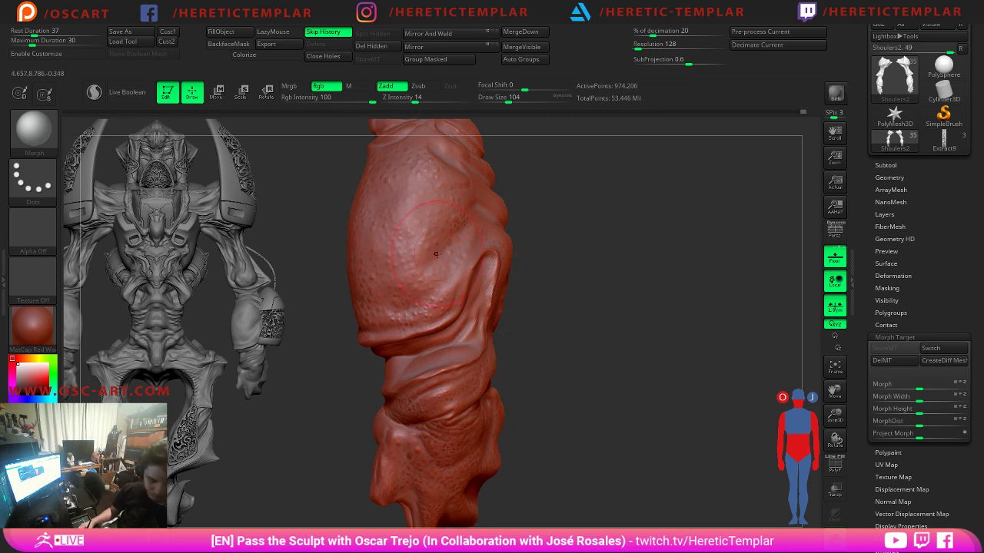
key(s)
drag(430, 306, 431, 305)
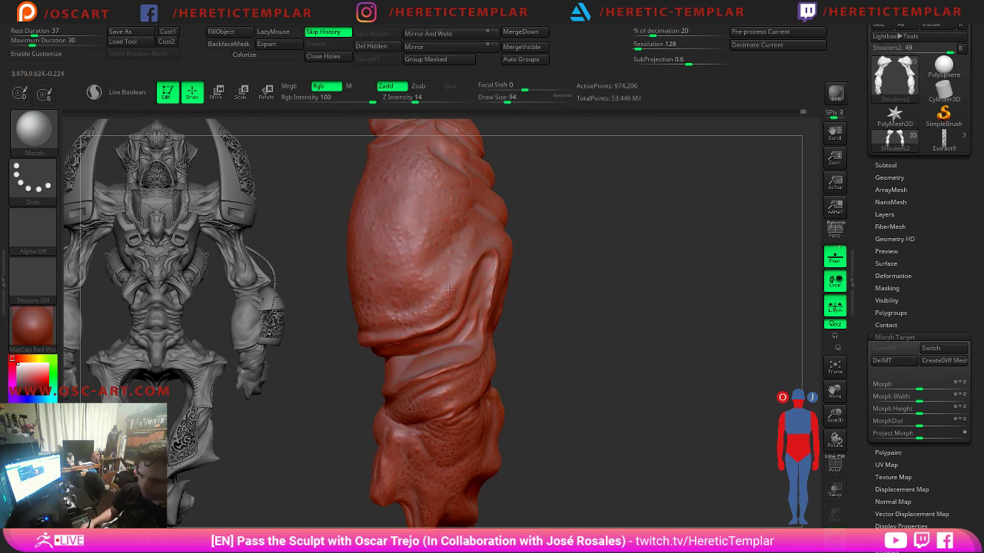
Carve the groove around the long forearm fold and along the forearm's lower edge with DamStandard at Draw Size 25.
key(b)
key(d)
key(s)
right_drag(545, 258, 511, 263)
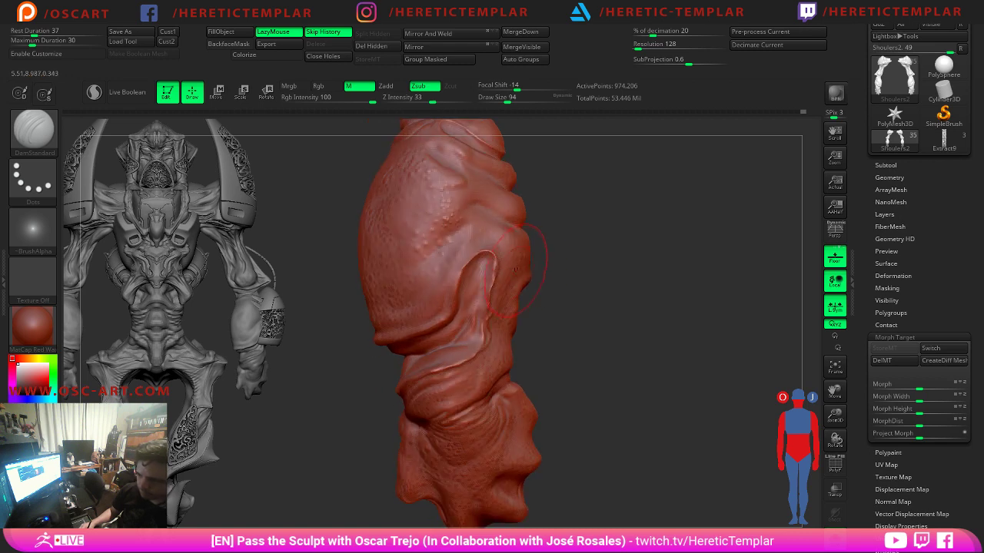
key(s)
drag(516, 275, 476, 272)
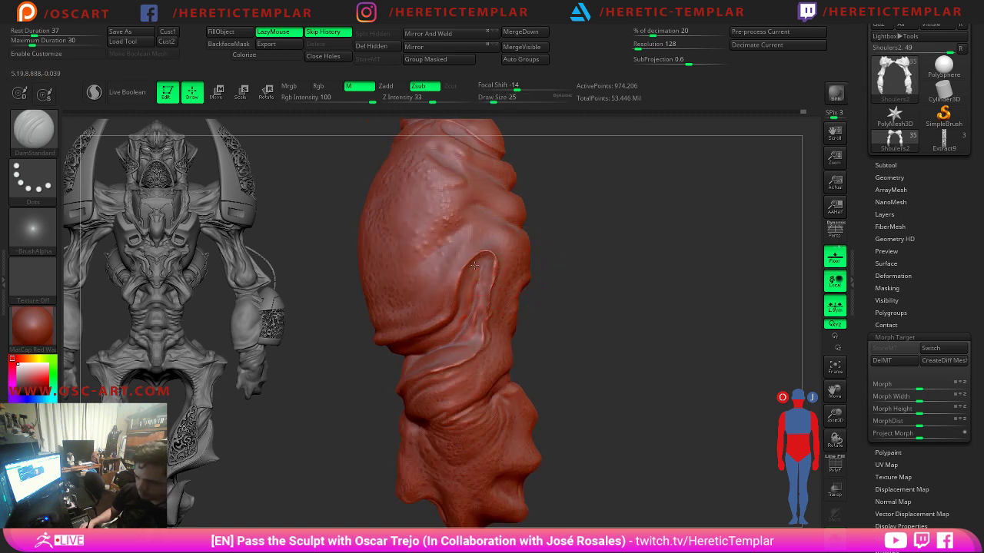
drag(474, 266, 467, 305)
right_drag(451, 329, 420, 346)
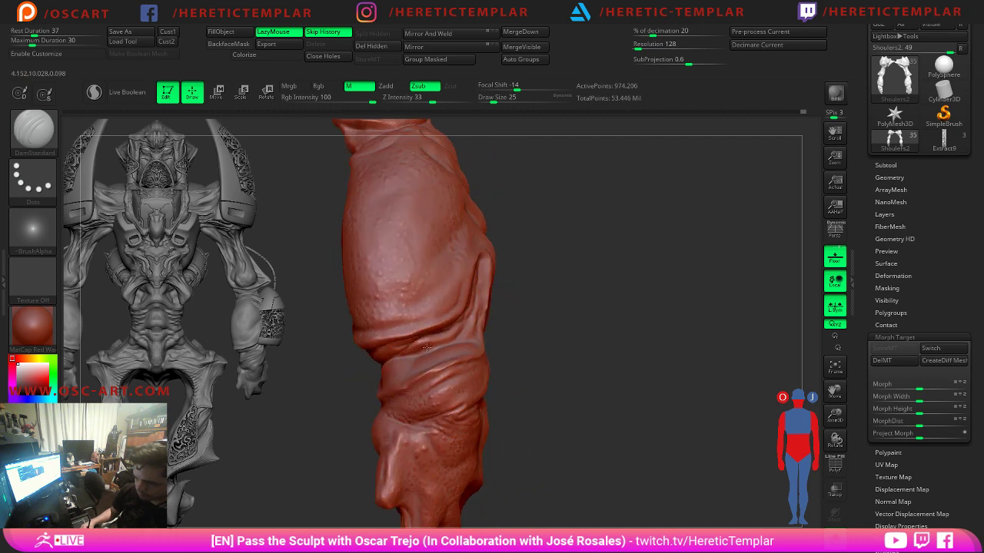
Cut deeper wrinkles into the skin folds around the wrist with DamStandard, raising the Draw Size to 33.
right_drag(469, 326, 358, 343)
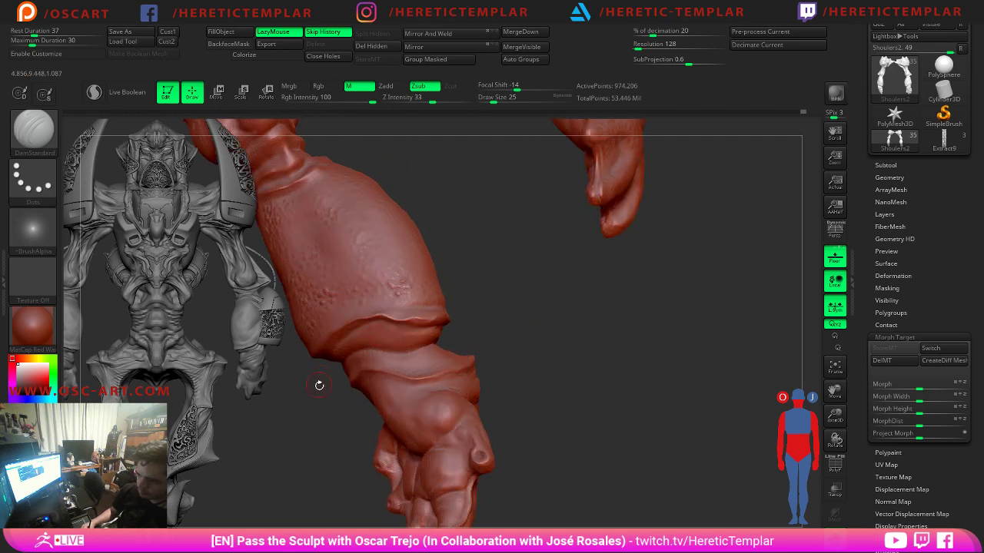
right_drag(319, 385, 334, 346)
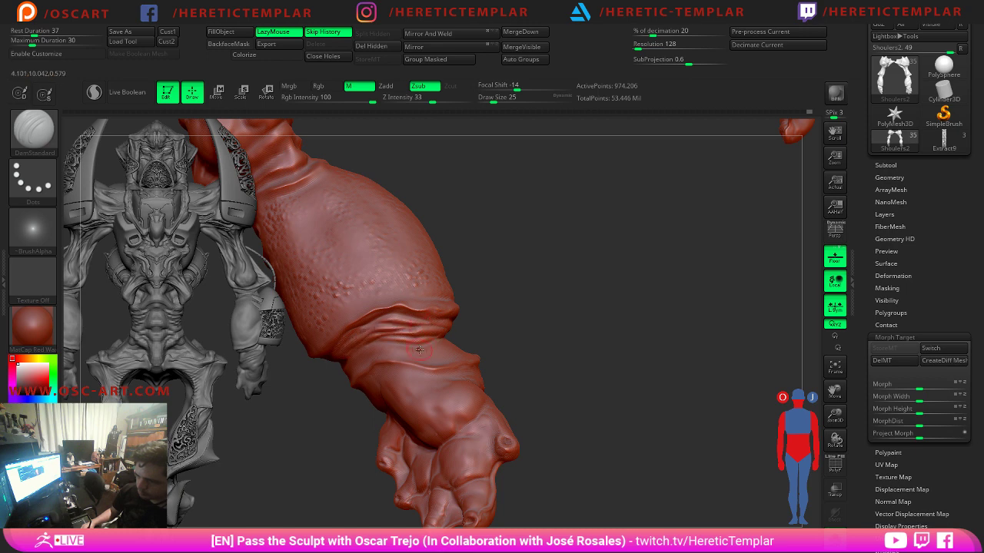
mouse_move(419, 350)
mouse_down()
mouse_move(461, 346)
mouse_move(446, 332)
mouse_move(419, 346)
mouse_up()
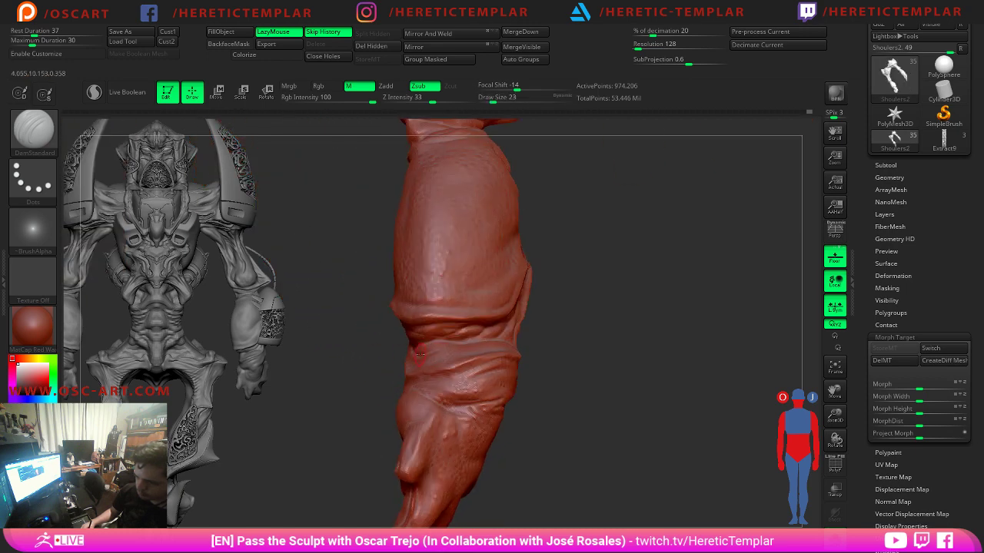
right_drag(475, 339, 518, 354)
key(s)
drag(437, 367, 478, 360)
drag(383, 369, 449, 377)
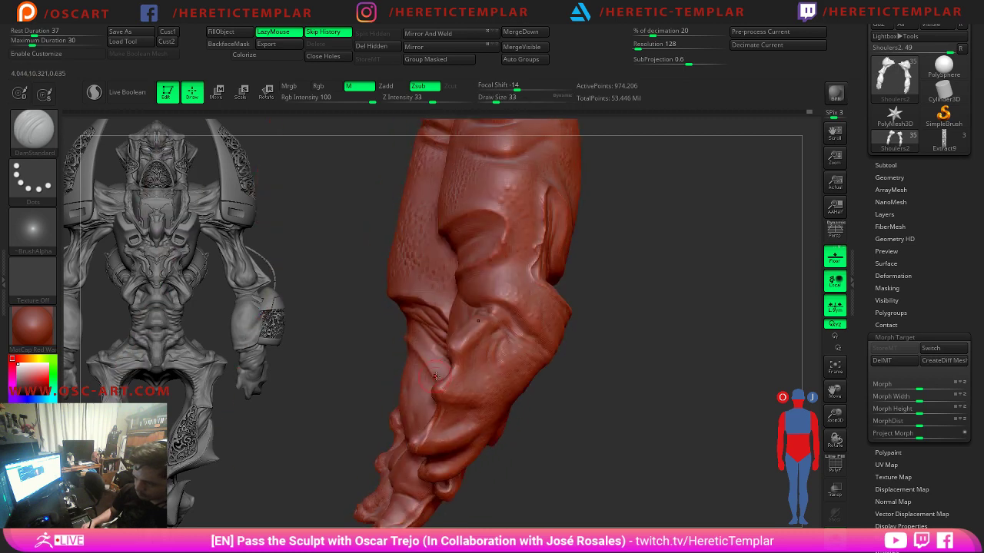
drag(336, 335, 431, 349)
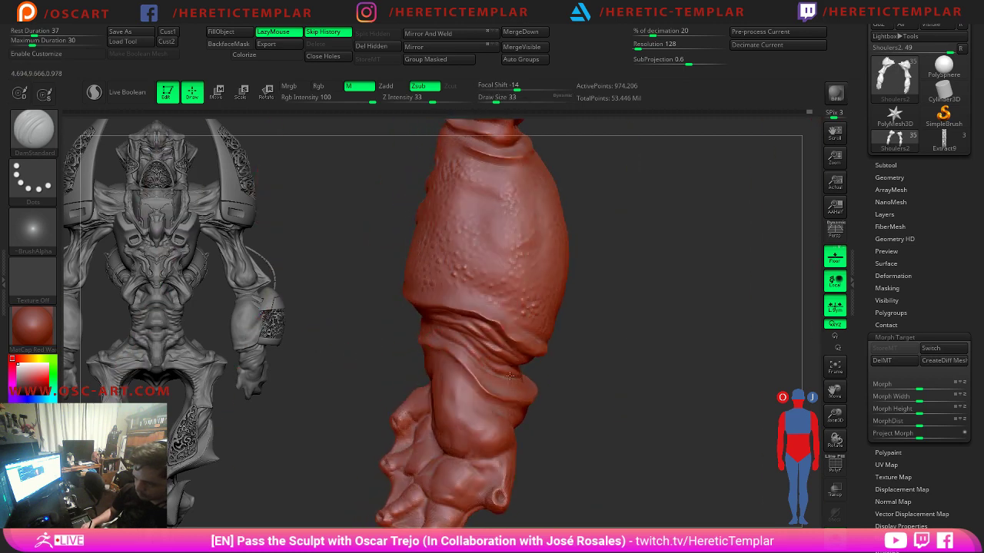
Carve fine lengthwise creases inside the long forearm fold down to the wrist folds.
mouse_move(581, 370)
mouse_down()
mouse_move(517, 381)
mouse_move(569, 351)
mouse_up()
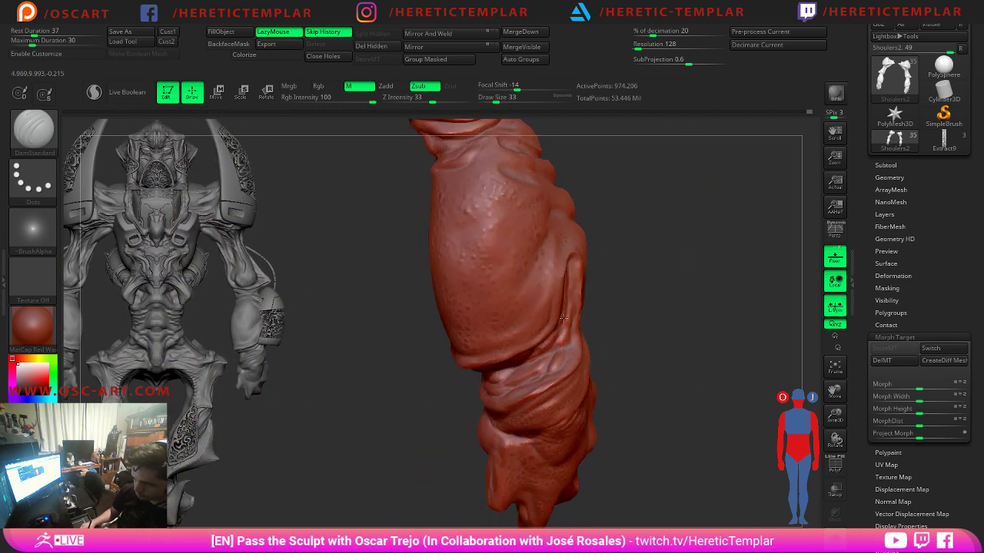
mouse_move(657, 296)
mouse_down()
mouse_move(598, 287)
mouse_move(576, 316)
mouse_up()
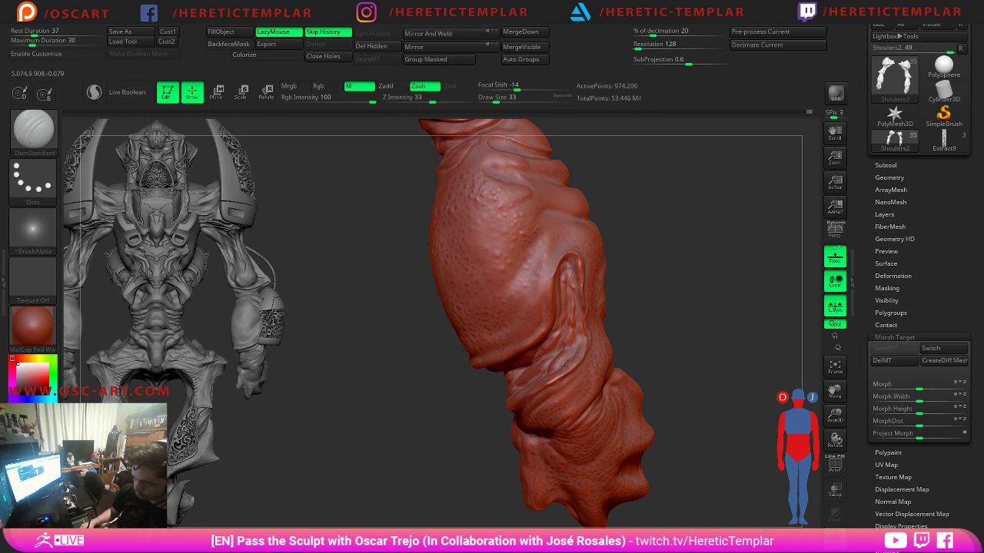
mouse_move(568, 357)
mouse_down()
mouse_move(615, 317)
mouse_move(663, 301)
mouse_up()
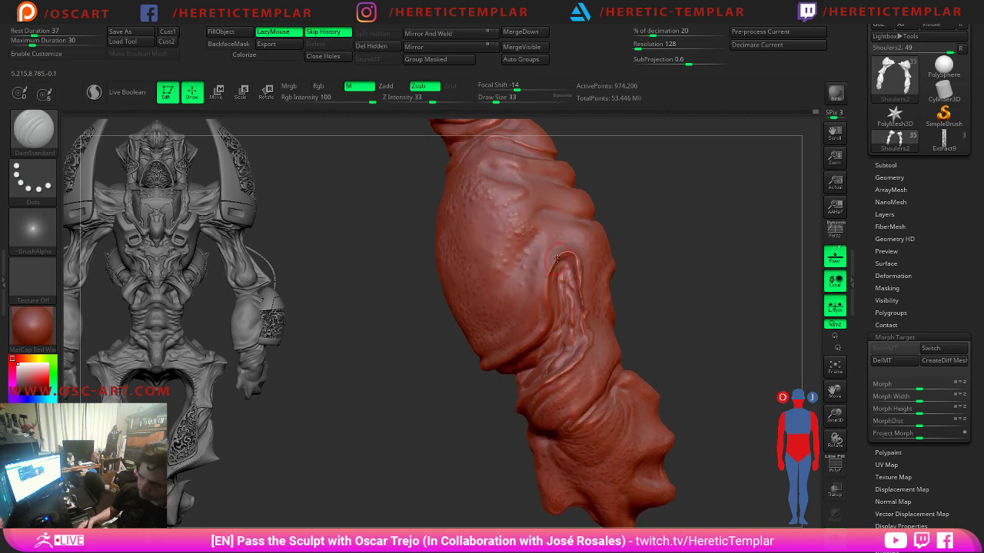
Set the DamStandard Draw Size to 39 and sharpen the parallel creases on the upper side of the forearm.
mouse_move(617, 212)
alt+mouse_down()
mouse_move(604, 237)
mouse_move(610, 268)
mouse_move(596, 271)
alt+mouse_up()
key(s)
mouse_move(513, 234)
mouse_down()
mouse_move(530, 227)
mouse_move(444, 220)
mouse_move(547, 247)
mouse_up()
mouse_move(546, 281)
mouse_down()
mouse_move(485, 275)
mouse_move(468, 285)
mouse_move(530, 302)
mouse_up()
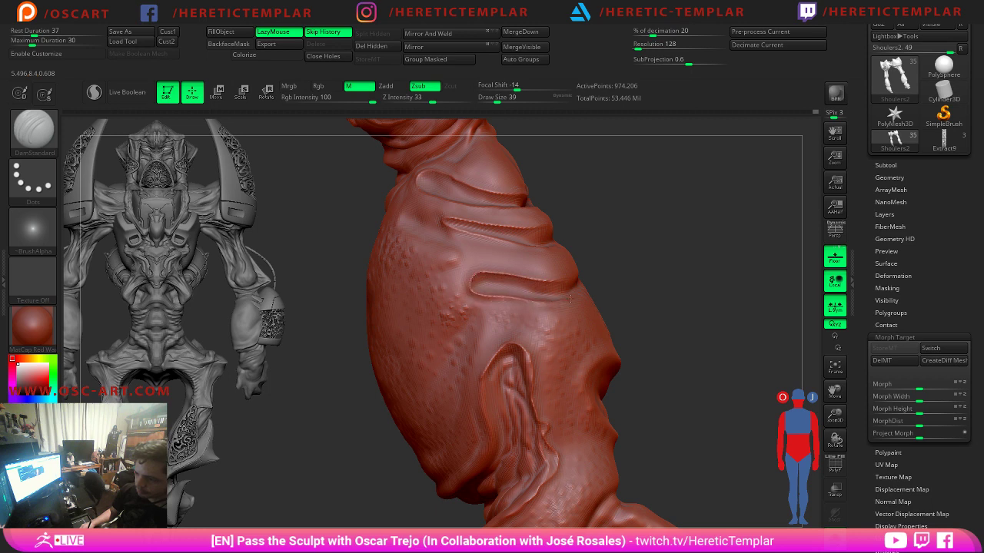
drag(470, 282, 563, 290)
drag(446, 223, 555, 236)
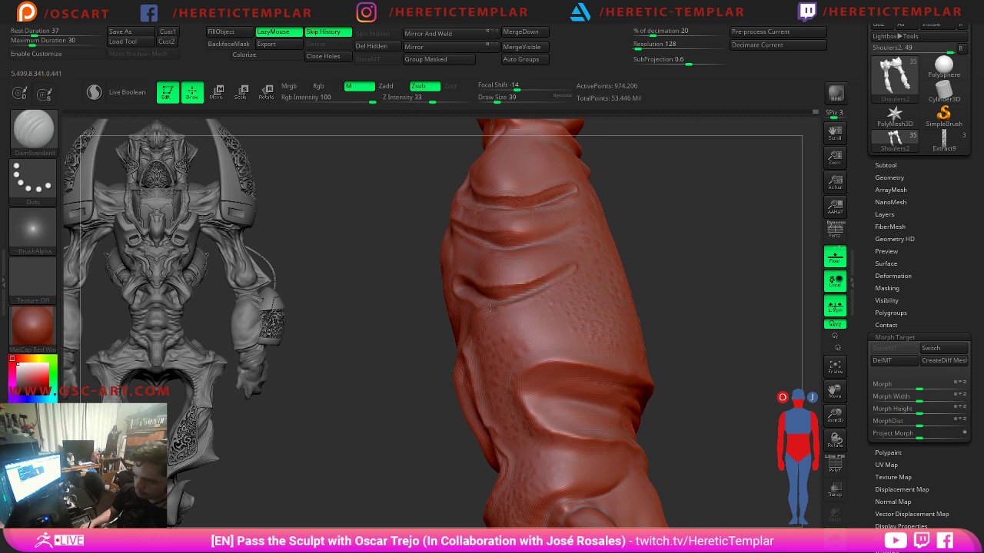
drag(496, 230, 553, 226)
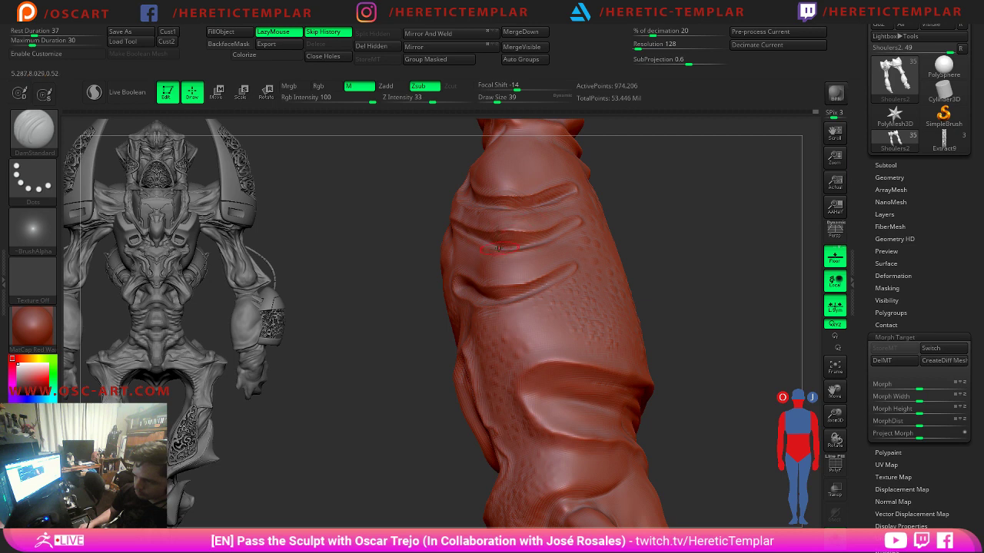
Carve wrinkles into the recessed folds beneath the forearm's overhanging lower edge.
drag(670, 231, 580, 272)
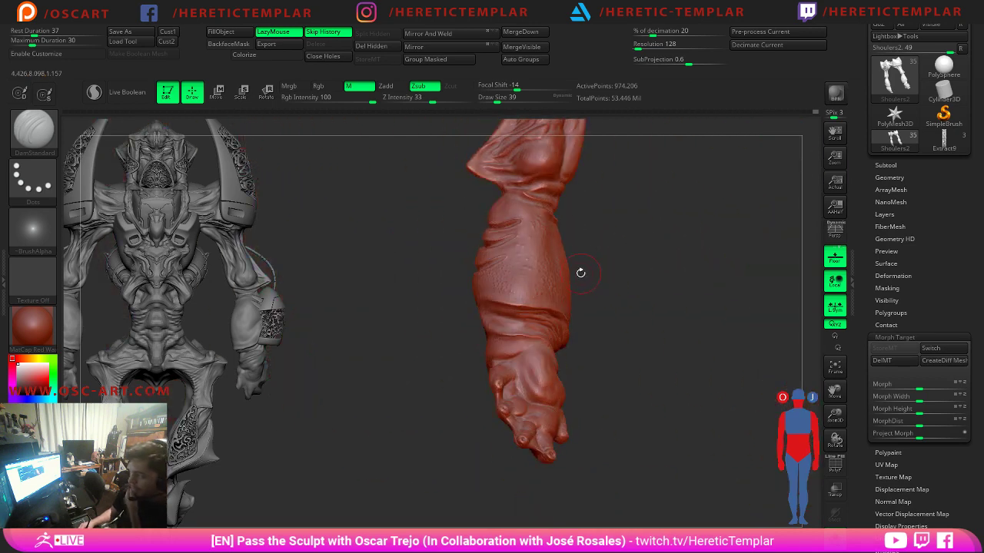
drag(619, 310, 740, 333)
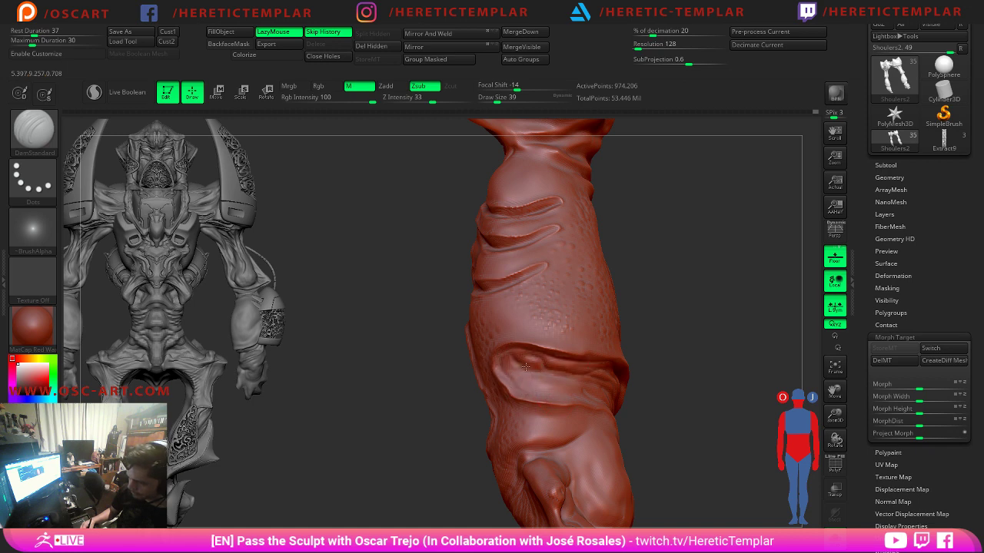
mouse_move(525, 365)
mouse_down()
mouse_move(550, 371)
mouse_move(513, 375)
mouse_move(559, 383)
mouse_move(530, 396)
mouse_move(565, 386)
mouse_move(533, 397)
mouse_up()
drag(659, 388, 539, 436)
Return to the Standard brush and stamp skin bumps over the back of the hand and the forearm bulge.
key(1)
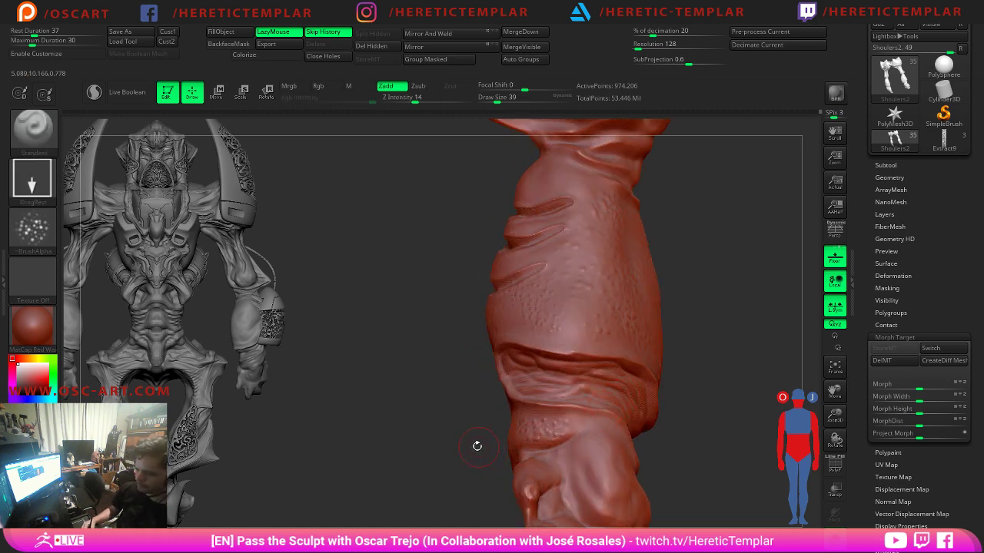
alt+drag(477, 446, 373, 348)
drag(638, 347, 666, 350)
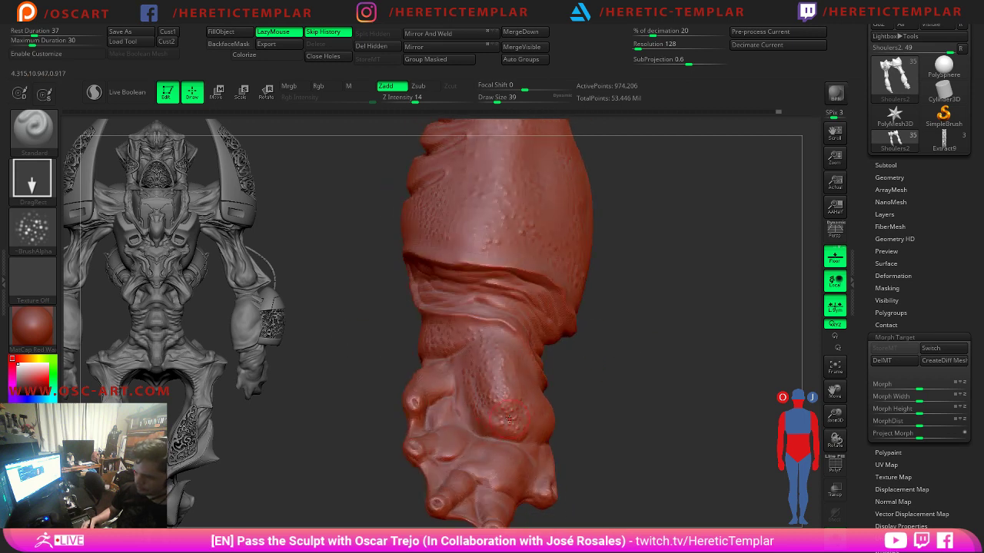
right_drag(605, 413, 565, 408)
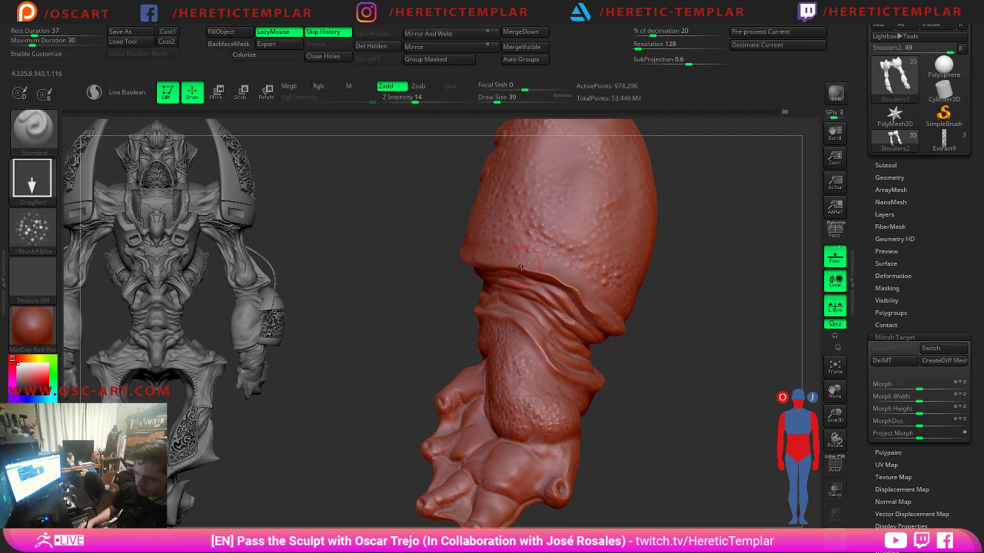
mouse_move(582, 195)
mouse_down()
mouse_move(574, 225)
mouse_move(541, 247)
mouse_up()
Blend the stamped bumps on the forearm bulge with the Morph brush, enlarging its Draw Size to 80.
key(b)
key(m)
key(o)
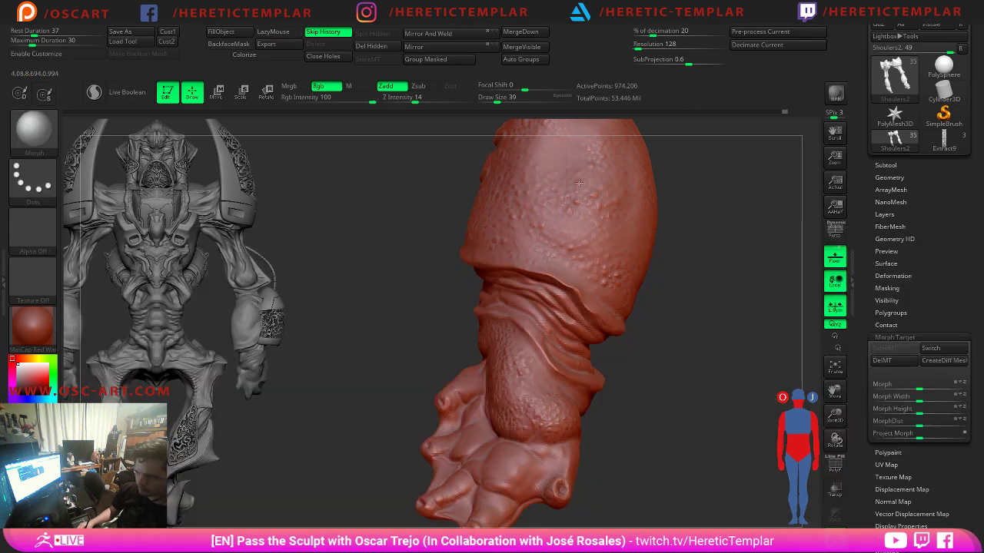
mouse_move(682, 213)
alt+mouse_down()
mouse_move(664, 289)
mouse_move(627, 342)
alt+mouse_up()
key(s)
click(516, 279)
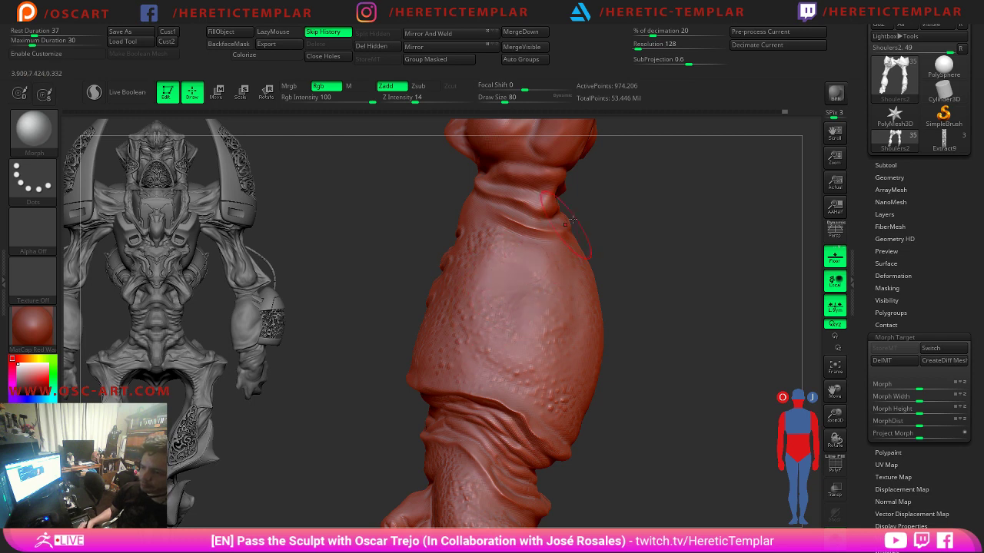
Sharpen the creases between the elbow and the forearm bulge with the DamStandard brush at Draw Size 41.
mouse_move(573, 220)
right_down()
mouse_move(634, 199)
mouse_move(567, 270)
right_up()
key(b)
key(d)
key(s)
key(s)
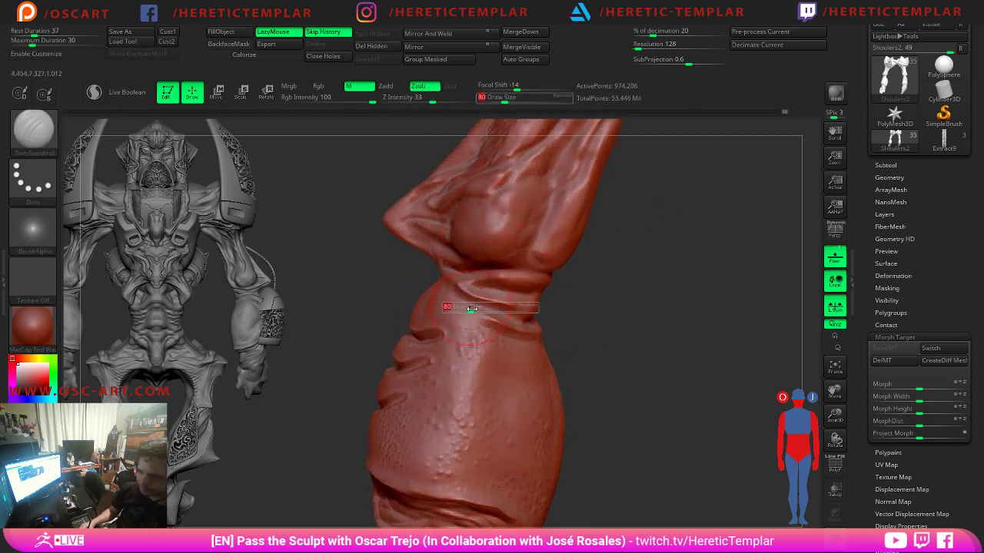
drag(471, 308, 459, 309)
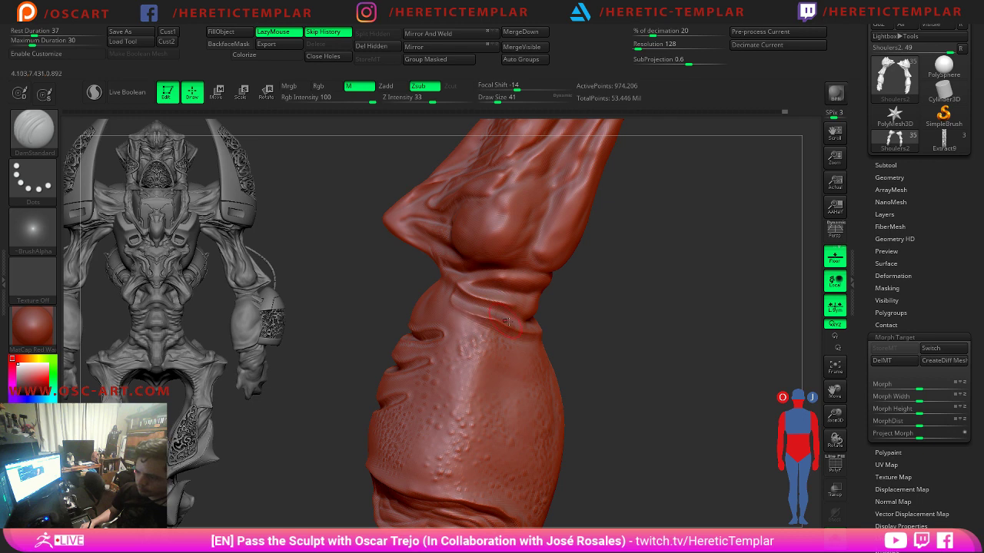
drag(577, 289, 444, 299)
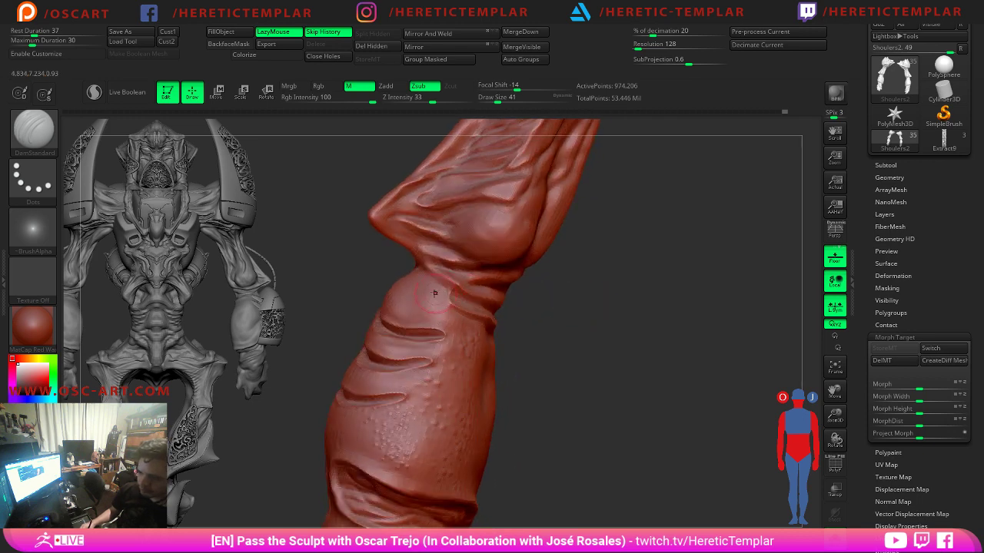
key(shift)
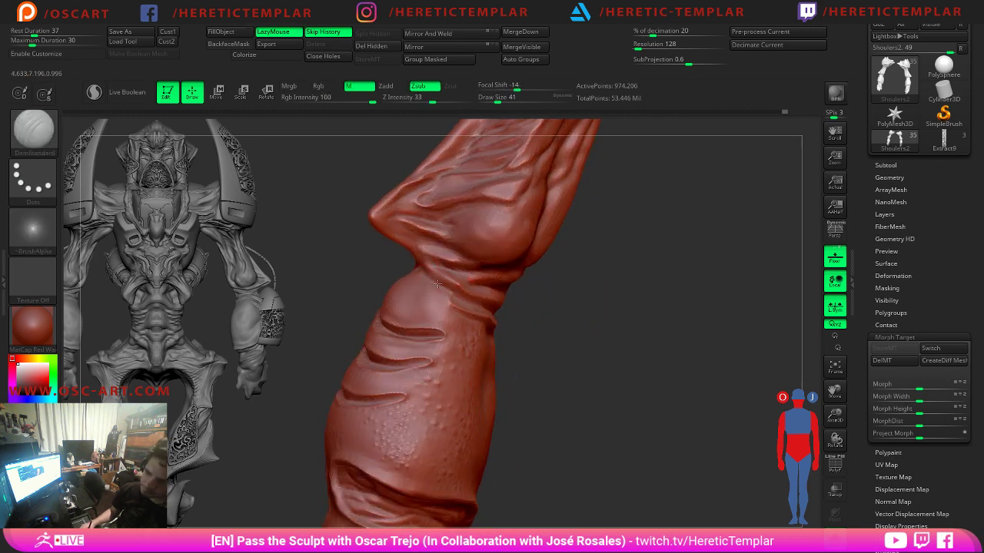
drag(547, 281, 556, 292)
Swell the folds below the elbow with the Inflat brush at Draw Size 65, working at lower subdivision levels.
key(b)
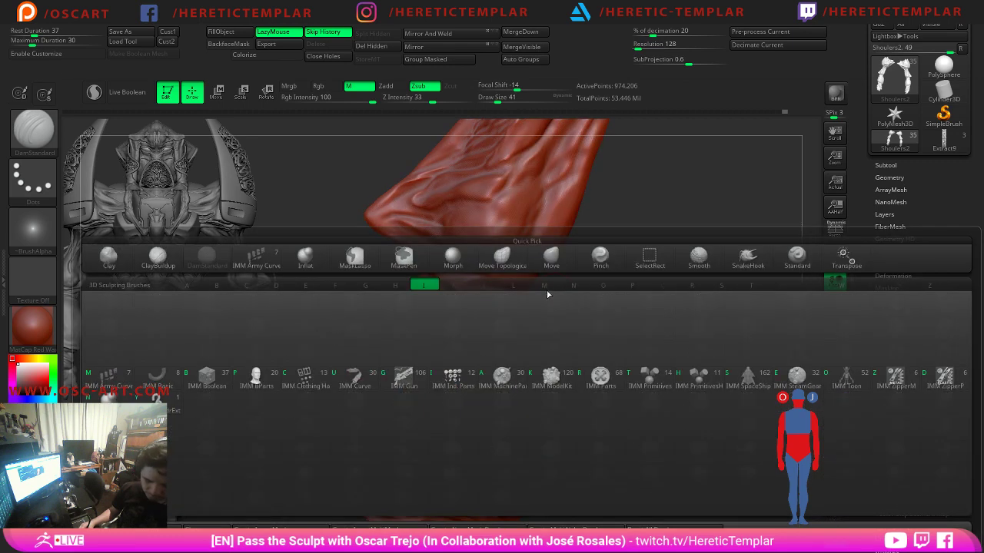
key(i)
key(n)
key(s)
drag(482, 289, 488, 289)
key(shift+d)
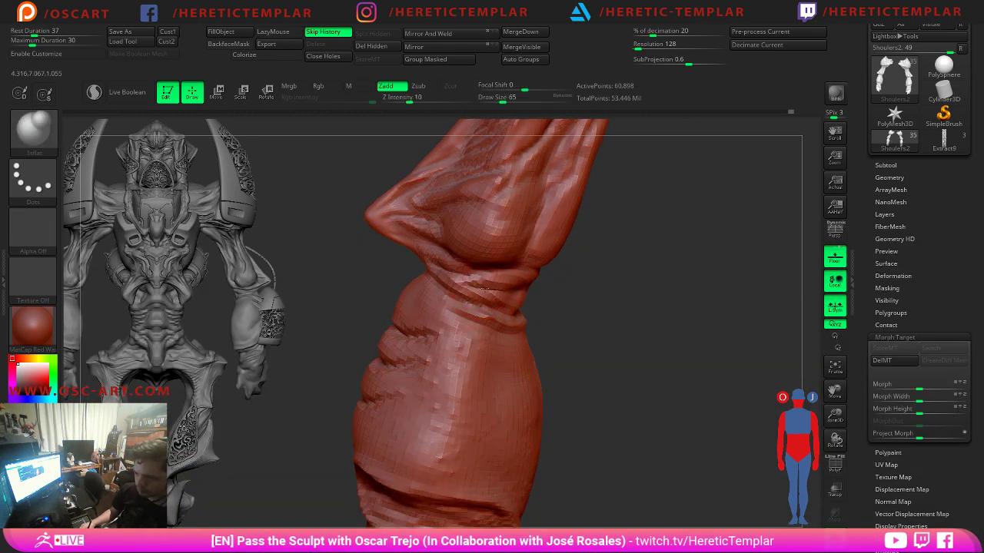
key(d)
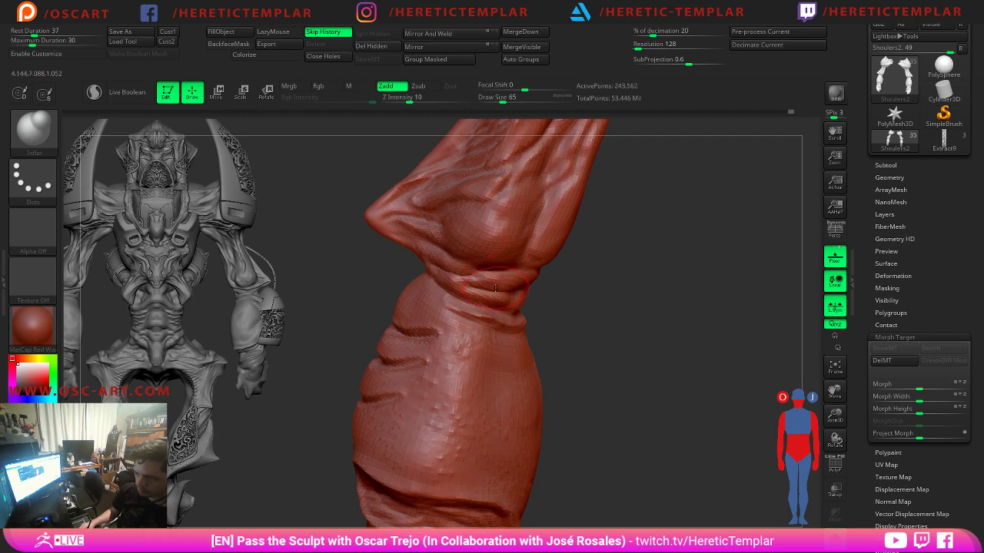
key(d)
Lower the arms' subdivision level and smooth the folds along the upper arm.
mouse_move(605, 298)
alt+mouse_down()
mouse_move(582, 279)
mouse_move(582, 374)
mouse_move(550, 343)
alt+mouse_up()
key(shift+d)
key(shift+d)
key(shift+d)
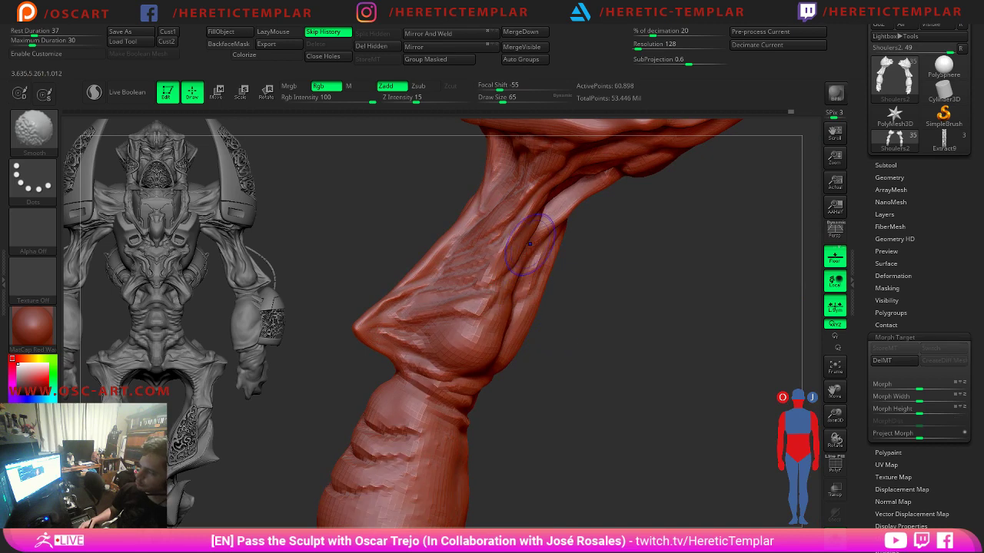
drag(577, 308, 592, 326)
shift+drag(504, 219, 529, 236)
Inflate the upper arm's tendons at Draw Size 112 and return the mesh to its highest subdivision level.
key(s)
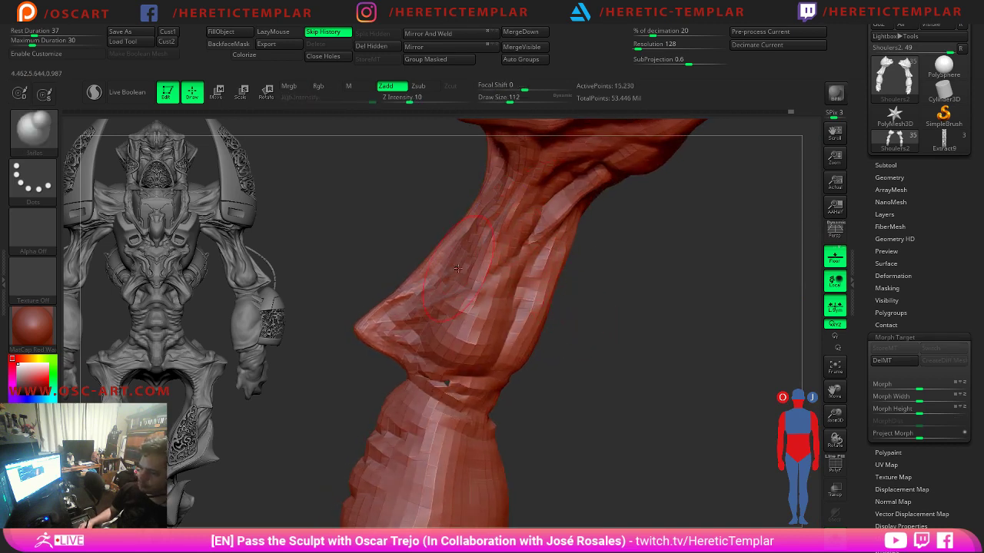
key(d)
alt+drag(608, 300, 569, 371)
key(d)
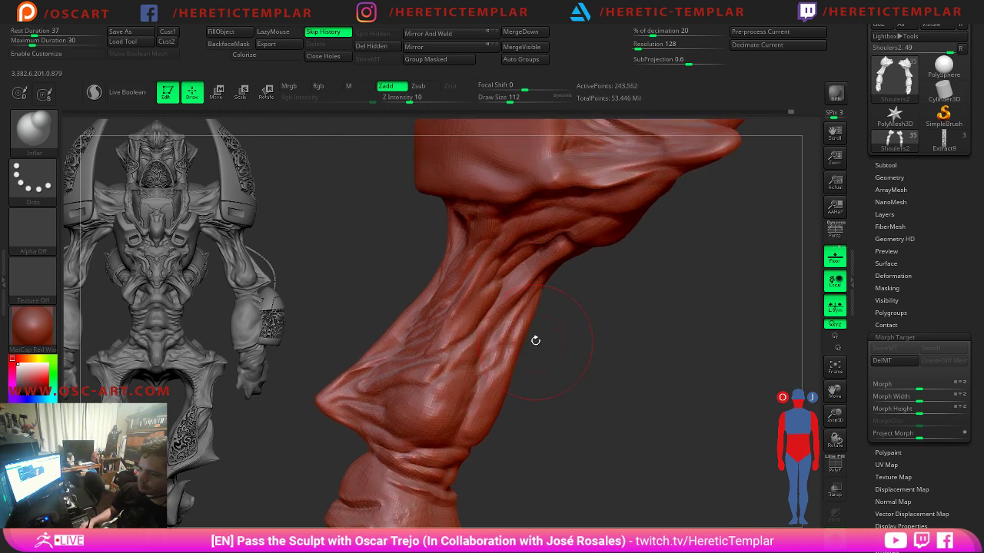
key(d)
key(shift+d)
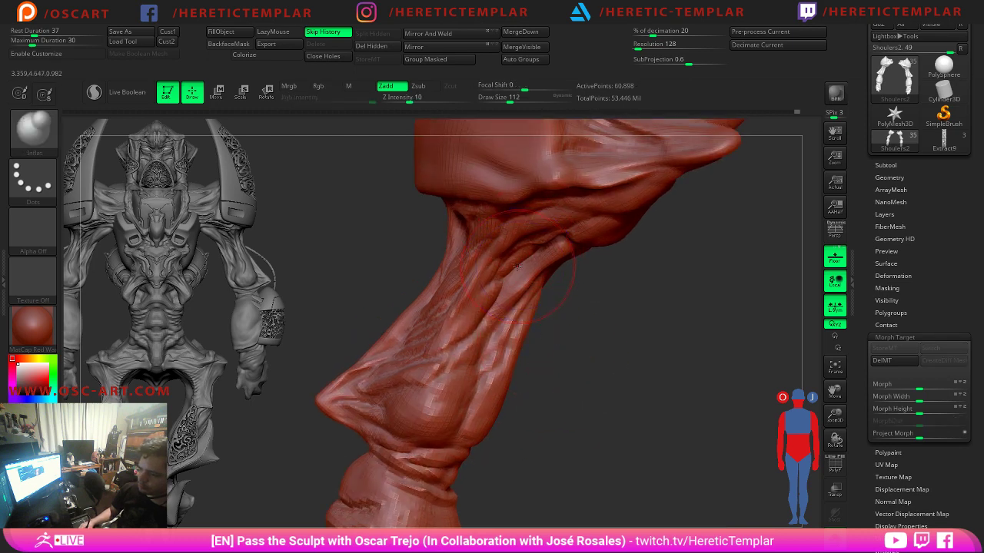
key(d)
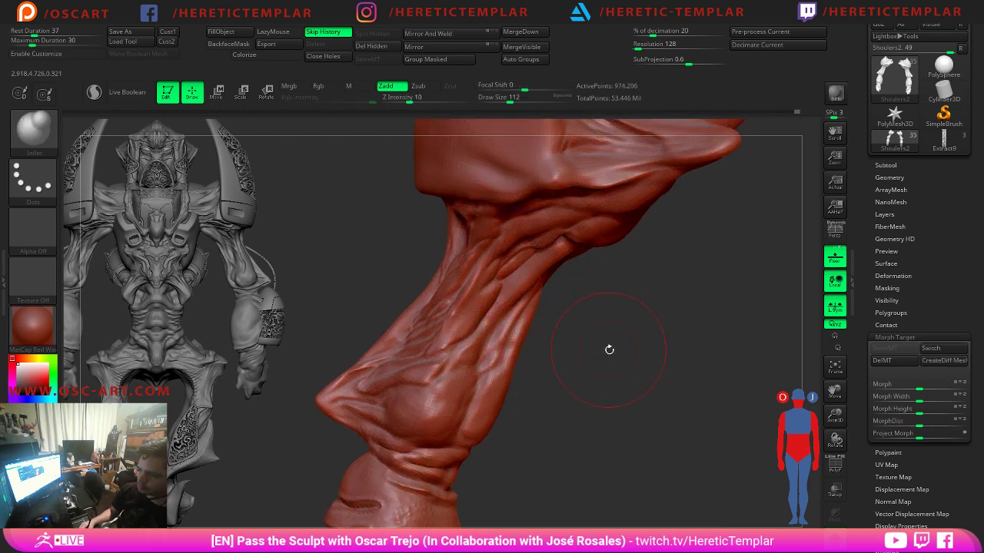
mouse_move(613, 377)
alt+mouse_down()
mouse_move(625, 346)
mouse_move(574, 376)
mouse_move(672, 378)
mouse_move(672, 392)
mouse_move(649, 352)
alt+mouse_up()
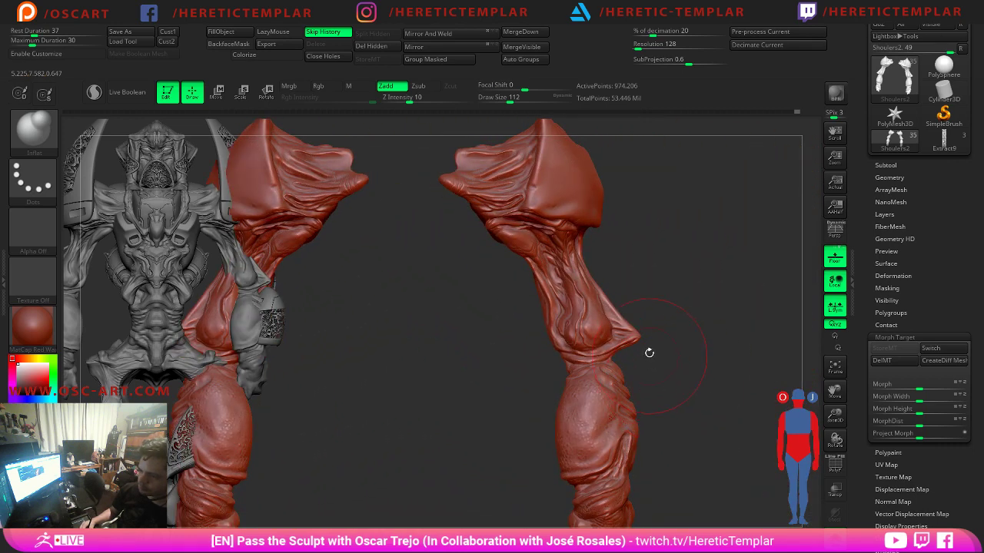
Return to the Standard brush at Draw Size 87 and stamp skin bumps all over the shoulder cap.
mouse_move(639, 283)
mouse_down()
mouse_move(640, 296)
mouse_move(558, 257)
mouse_move(516, 291)
mouse_move(572, 291)
mouse_move(588, 308)
mouse_move(634, 305)
mouse_up()
key(1)
key(s)
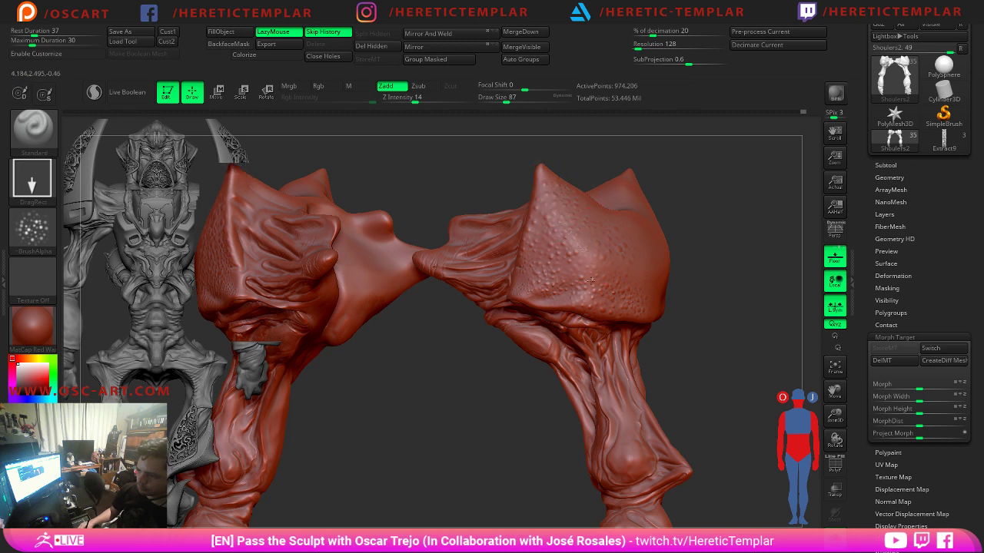
drag(709, 268, 652, 271)
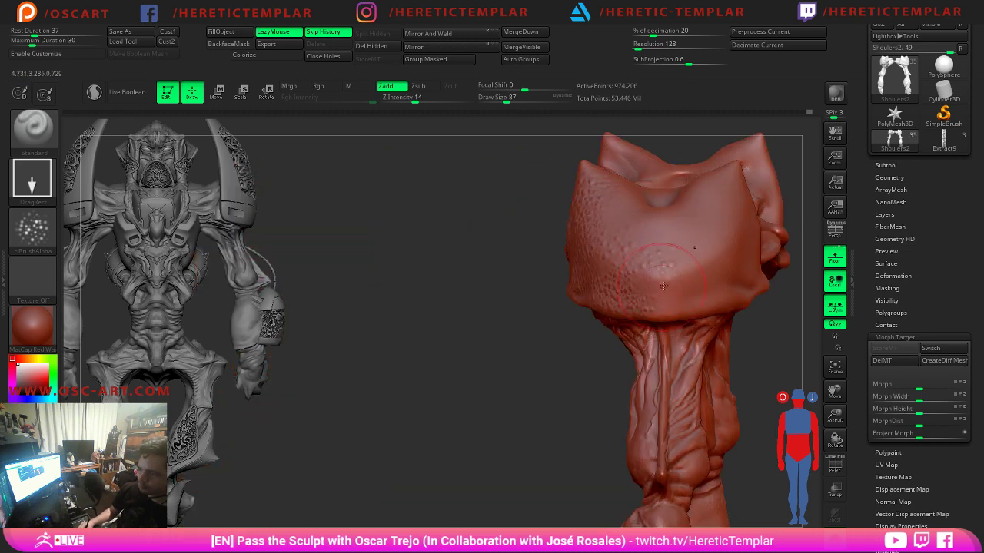
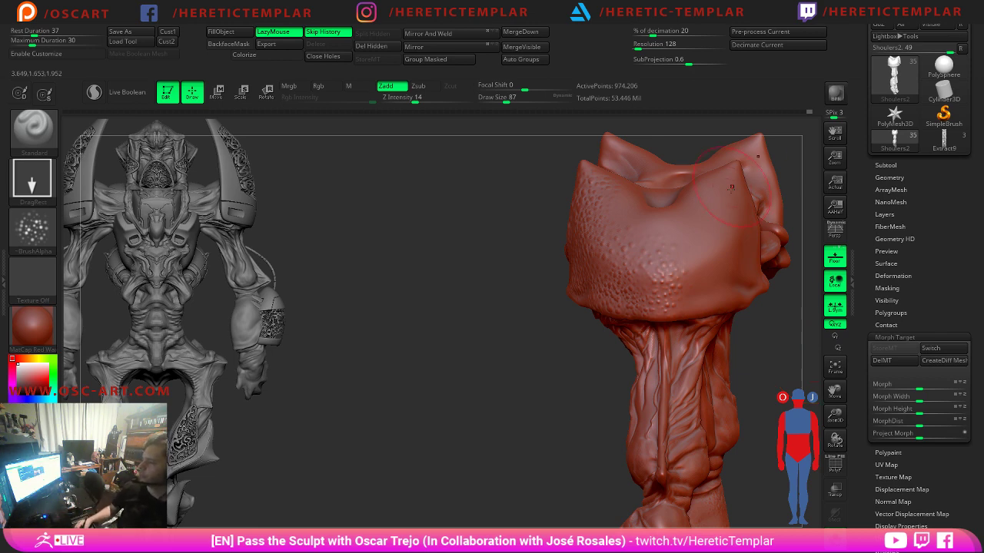
drag(519, 360, 522, 346)
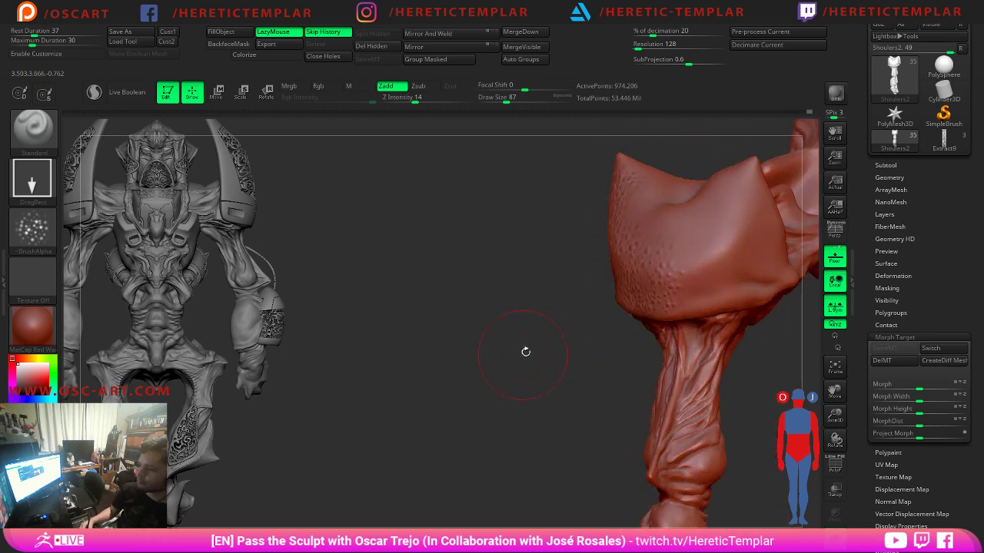
mouse_move(709, 237)
mouse_down()
mouse_move(665, 240)
mouse_move(674, 319)
mouse_move(692, 303)
mouse_move(738, 295)
mouse_up()
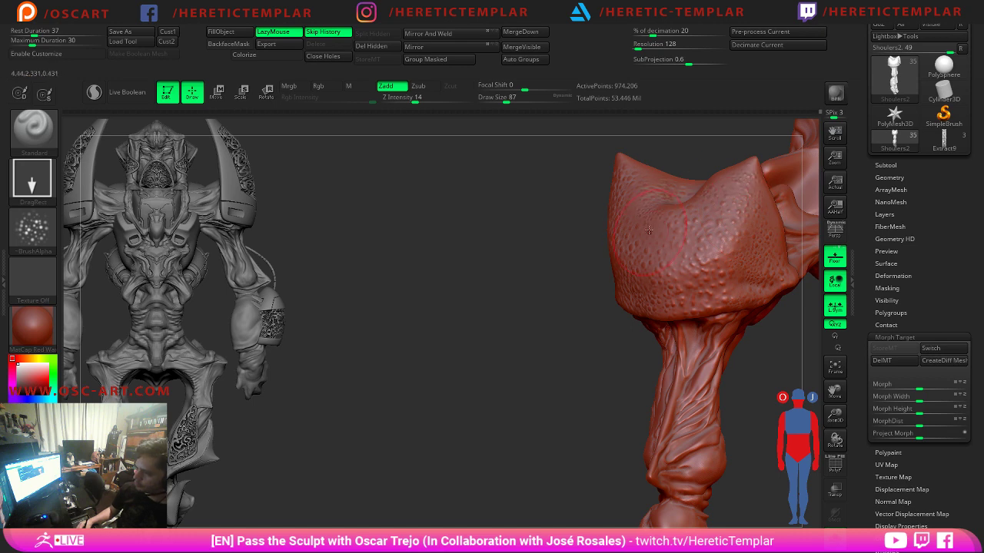
Blend the stamped bumps on the shoulder cap with the Morph brush.
key(b)
key(m)
key(o)
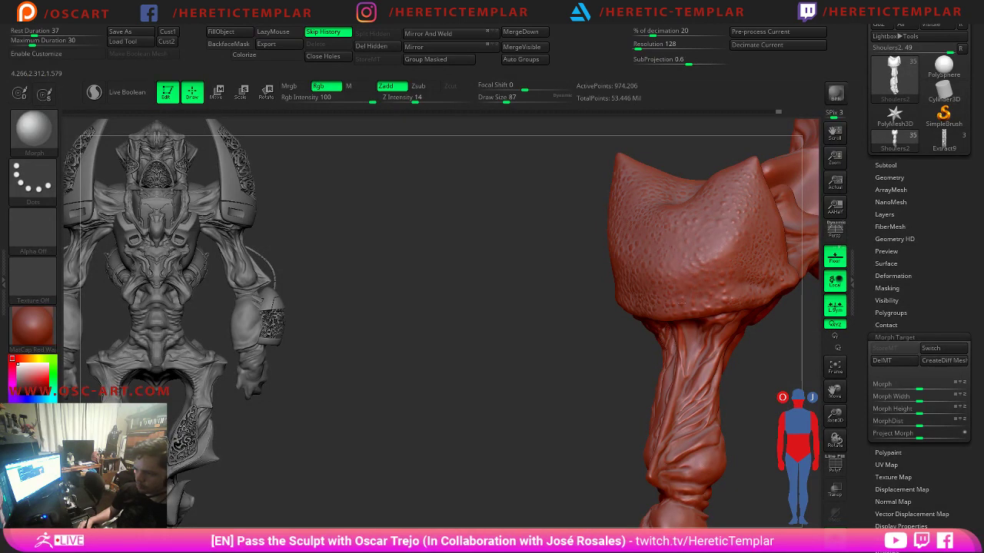
right_drag(681, 304, 626, 294)
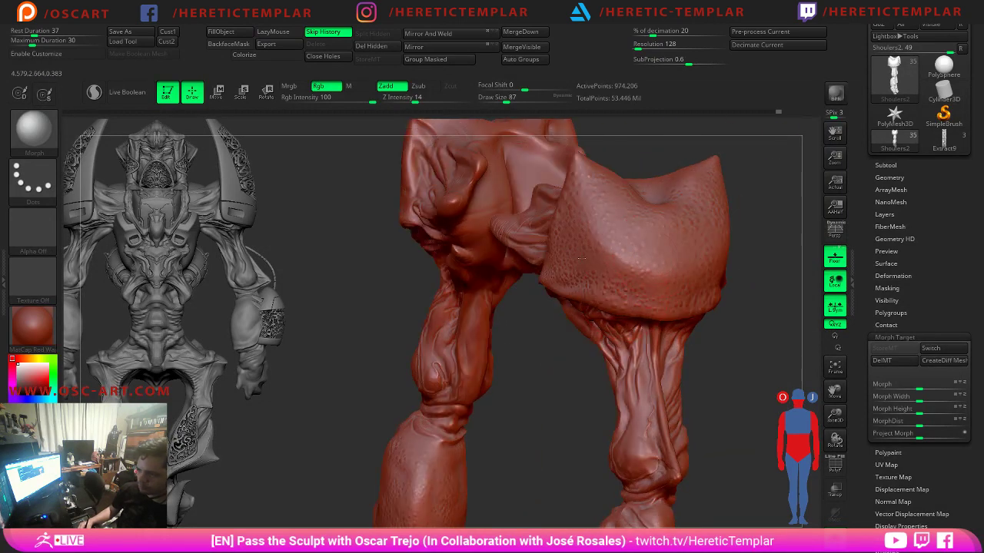
Show the whole figure again and stamp skin bumps on the underarm muscle, reducing the Standard brush's Draw Size to 62.
ctrl+right_drag(691, 316, 749, 356)
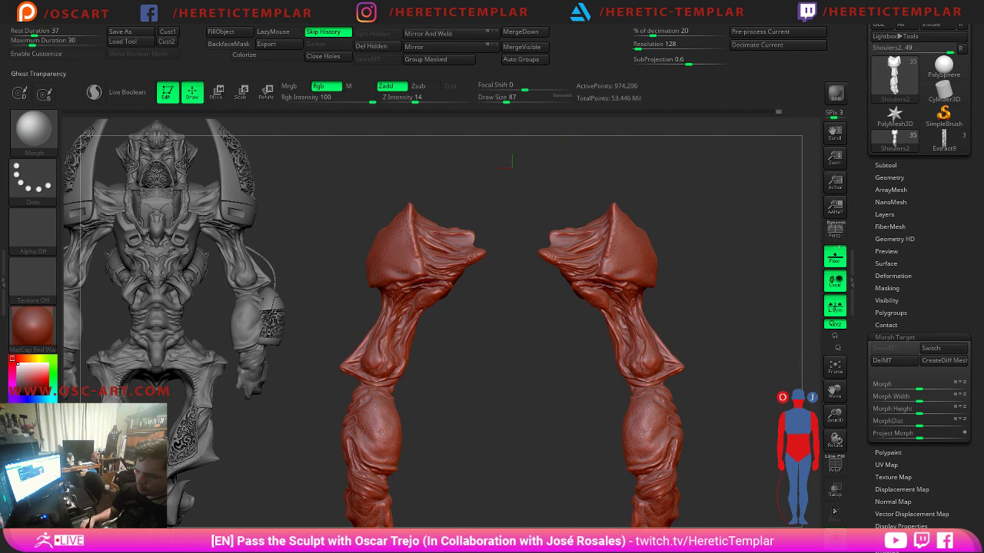
click(836, 536)
alt+right_drag(711, 225, 513, 315)
click(504, 328)
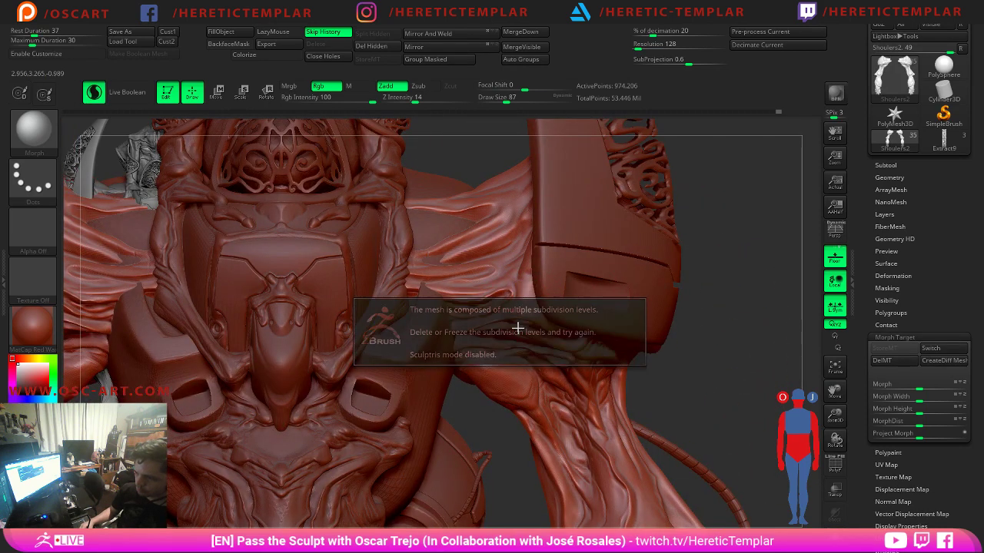
key(3)
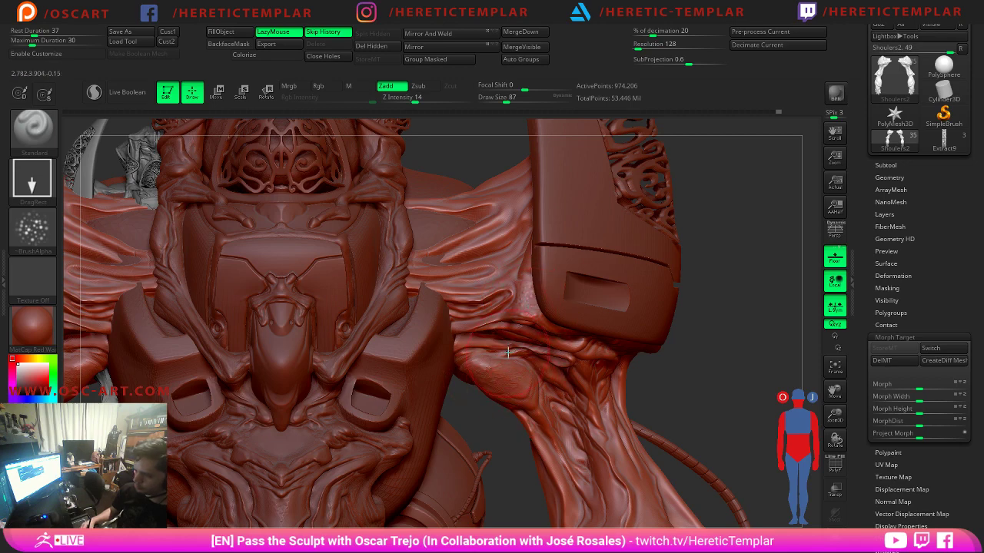
key(s)
drag(509, 353, 505, 353)
Stamp skin bumps over the elbow bulge and soften them with the Smooth brush.
alt+drag(710, 392, 661, 170)
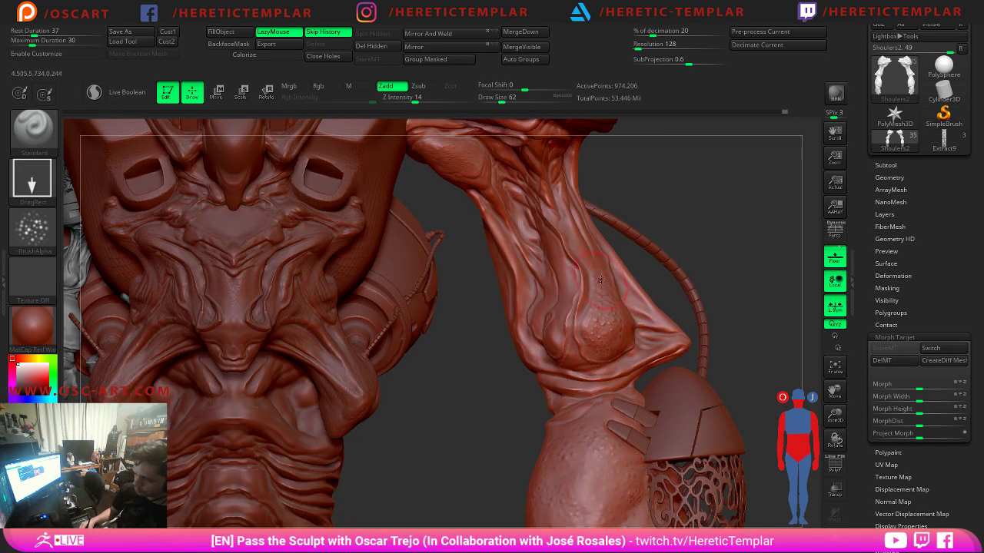
shift+drag(611, 338, 610, 296)
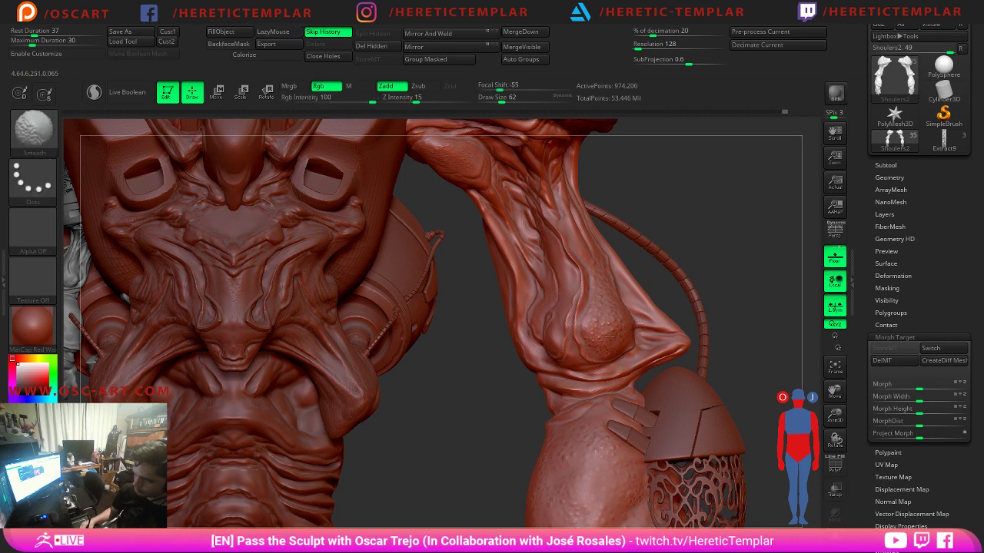
drag(757, 295, 629, 294)
right_drag(629, 295, 653, 344)
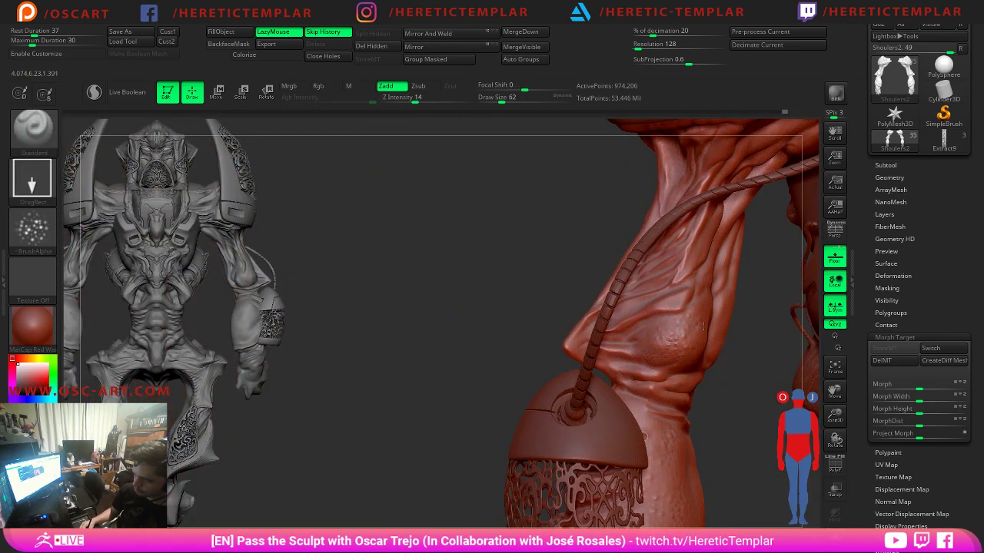
right_drag(656, 361, 747, 333)
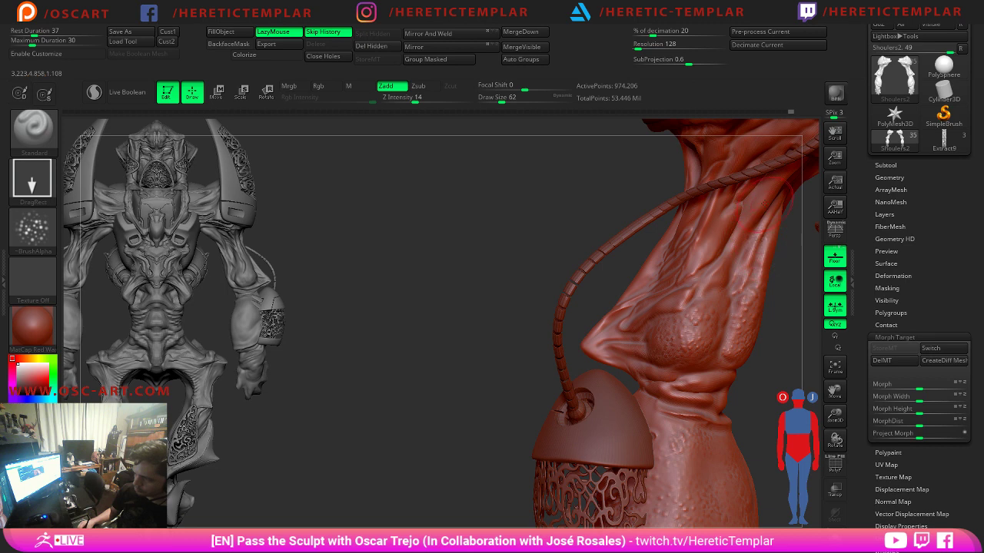
Stamp skin bumps along the tendons of the upper arm, covering its outer and rear sides.
mouse_move(736, 248)
right_down()
mouse_move(584, 296)
mouse_move(432, 300)
mouse_move(705, 267)
right_up()
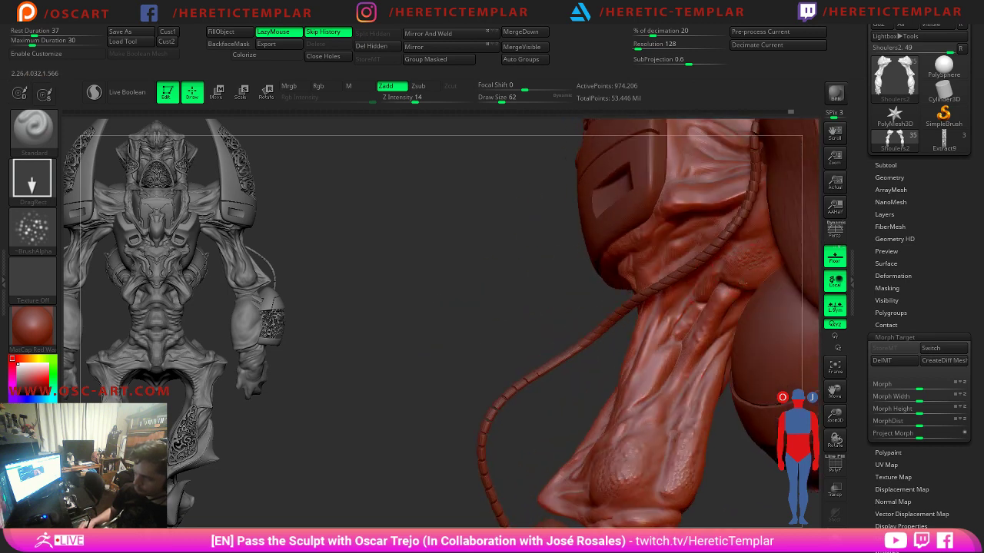
drag(477, 302, 606, 307)
right_drag(605, 308, 644, 319)
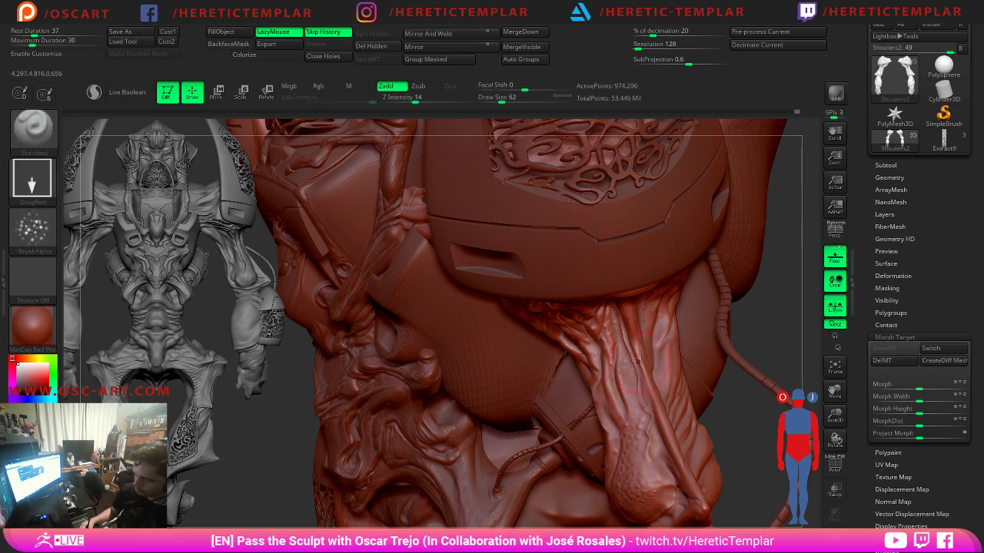
mouse_move(771, 298)
right_down()
mouse_move(795, 293)
mouse_move(741, 266)
mouse_move(715, 292)
mouse_move(709, 338)
right_up()
Set the Draw Size to 46 and stamp skin bumps on the tendons between the chest and shoulder.
key(f)
key(s)
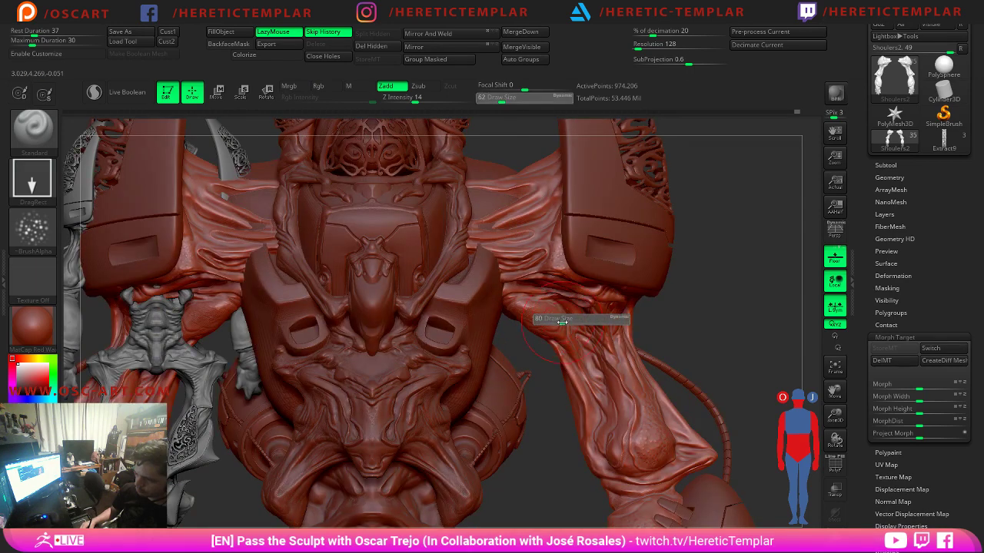
drag(559, 321, 561, 321)
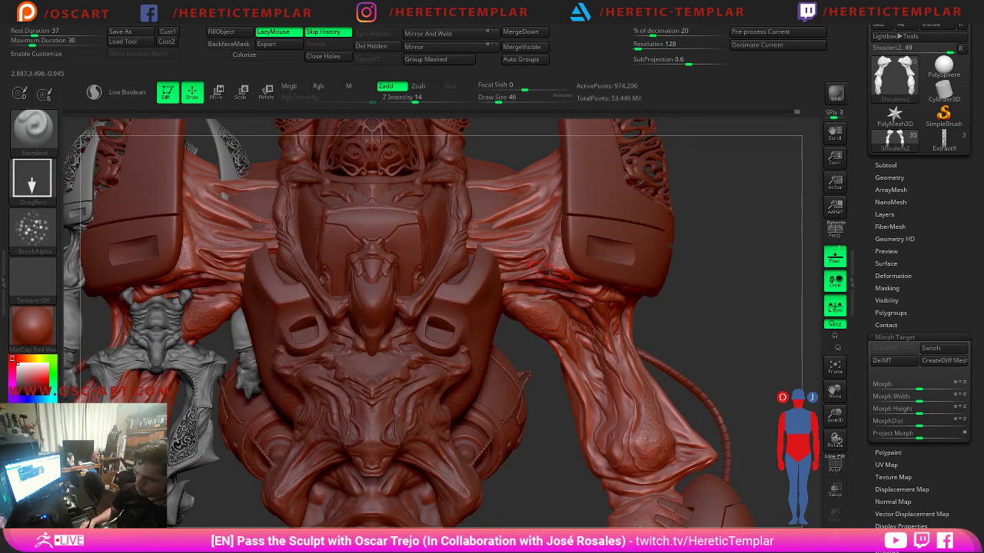
key(shift)
ctrl+right_drag(689, 275, 629, 201)
ctrl+right_drag(705, 257, 443, 392)
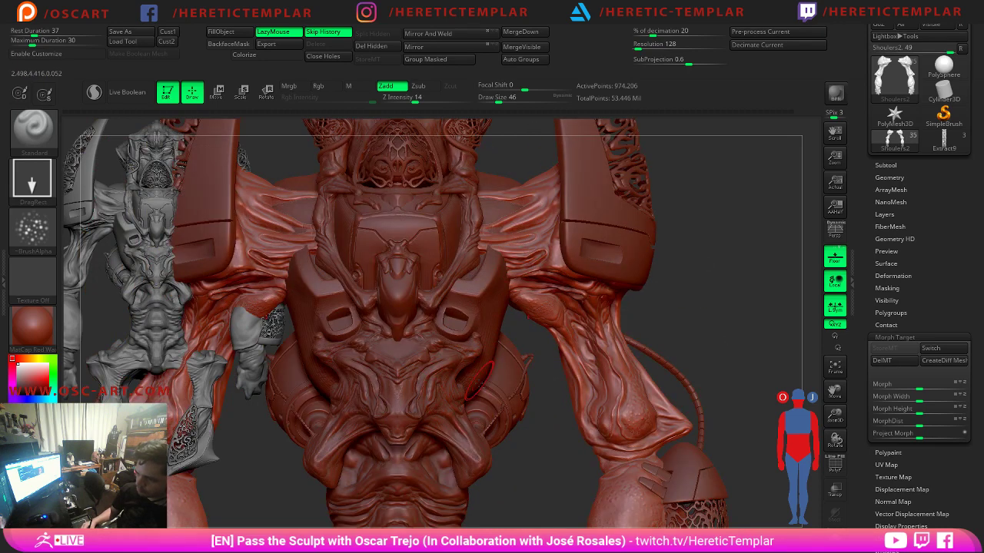
Make the torso's organic body the active subtool for sculpting the abdomen.
mouse_move(477, 525)
alt+right_down()
mouse_move(430, 293)
mouse_move(493, 268)
mouse_move(421, 327)
alt+right_up()
alt+click(417, 271)
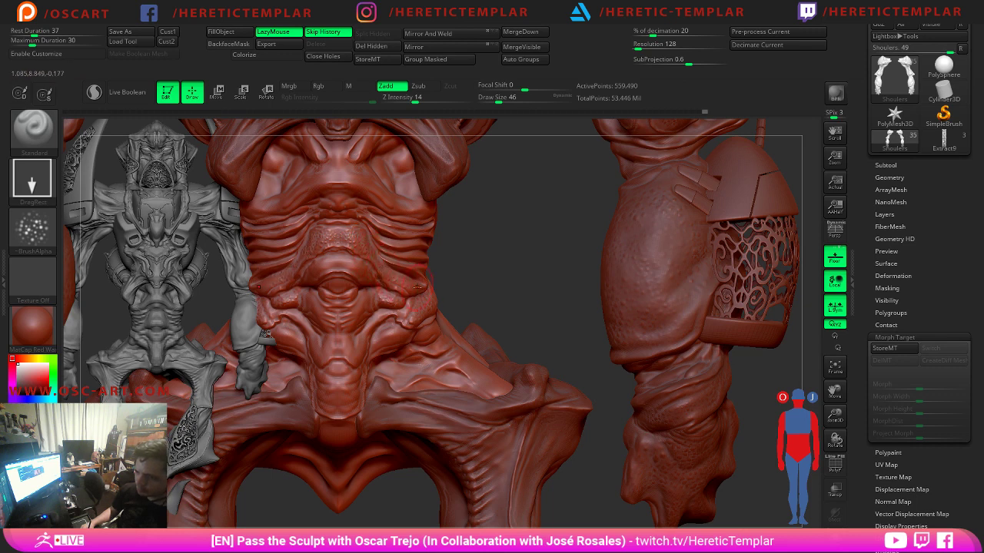
Undo the skin bumps stamped on the abdomen.
key(ctrl)
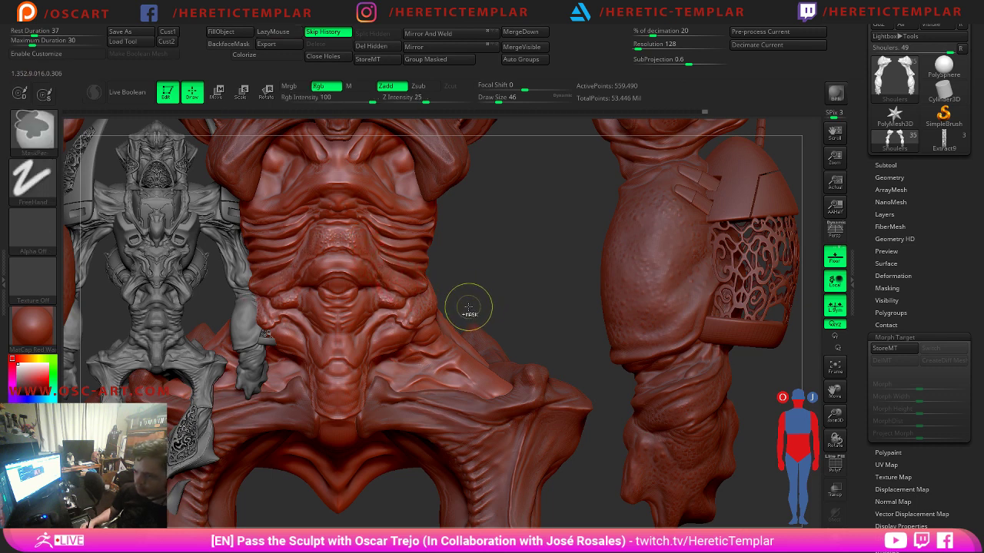
key(ctrl+z)
key(ctrl+shift)
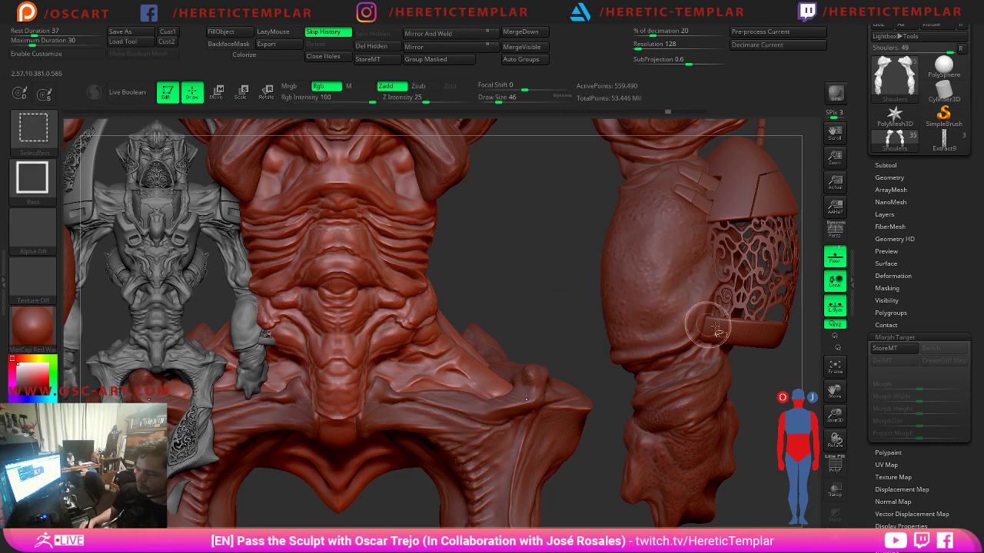
Store a morph target for the torso's organic body and stamp skin bumps down the abdomen's folds and central ridges at Draw Size 27.
click(885, 348)
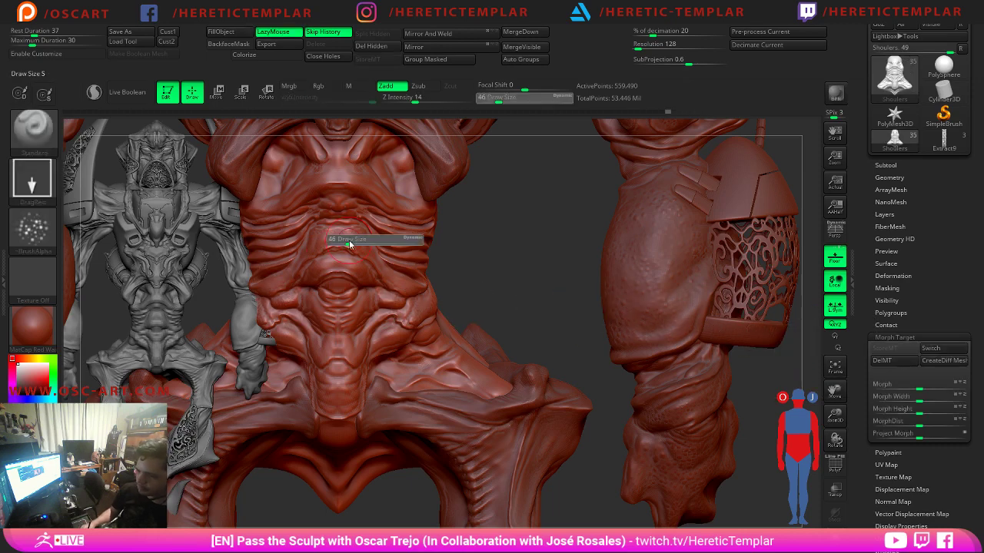
alt+drag(503, 232, 595, 346)
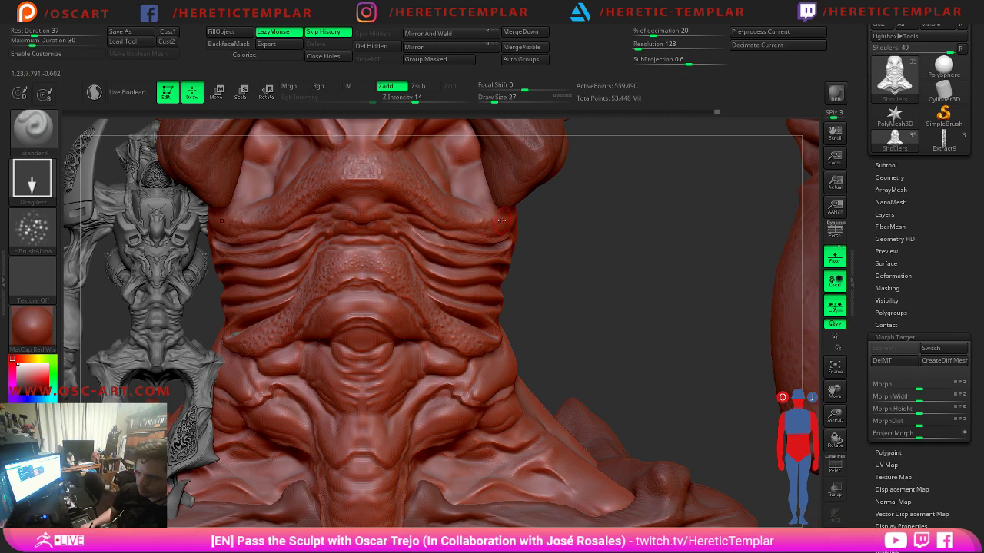
alt+drag(578, 299, 555, 210)
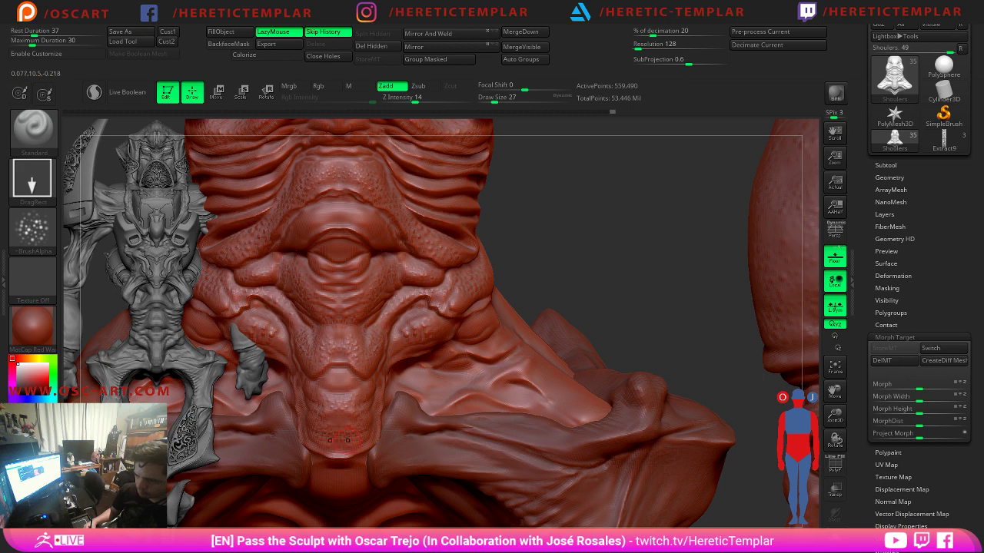
alt+drag(612, 275, 603, 200)
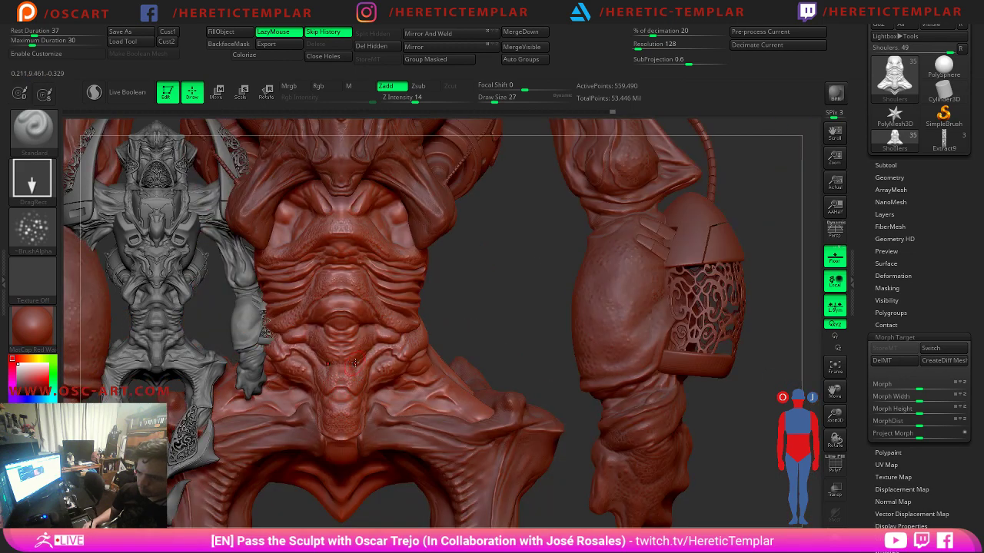
Set the Draw Size to 62 and stamp skin bumps on the upper abdomen beneath the chest armor.
key(s)
drag(363, 317, 368, 306)
alt+drag(454, 309, 452, 262)
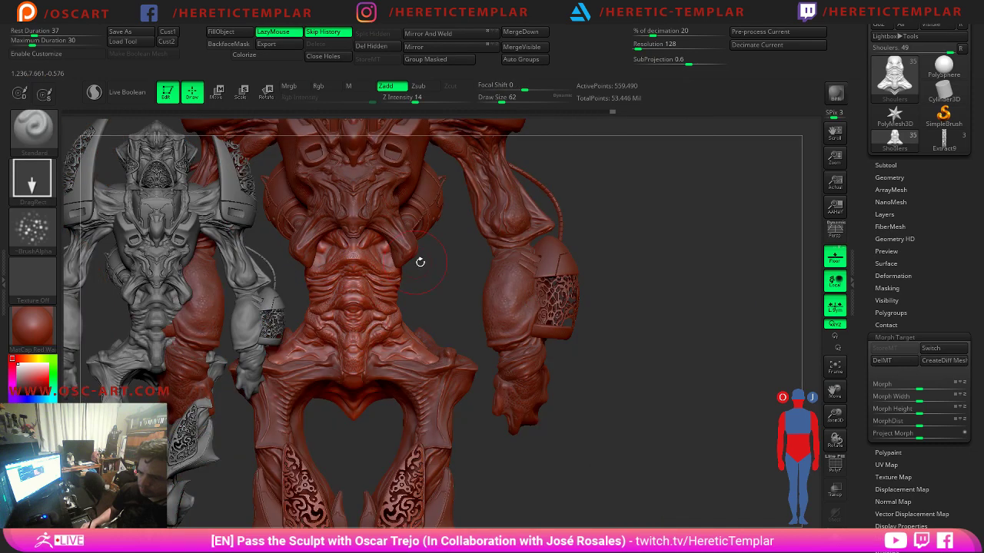
alt+drag(442, 308, 456, 344)
alt+right_drag(455, 345, 460, 408)
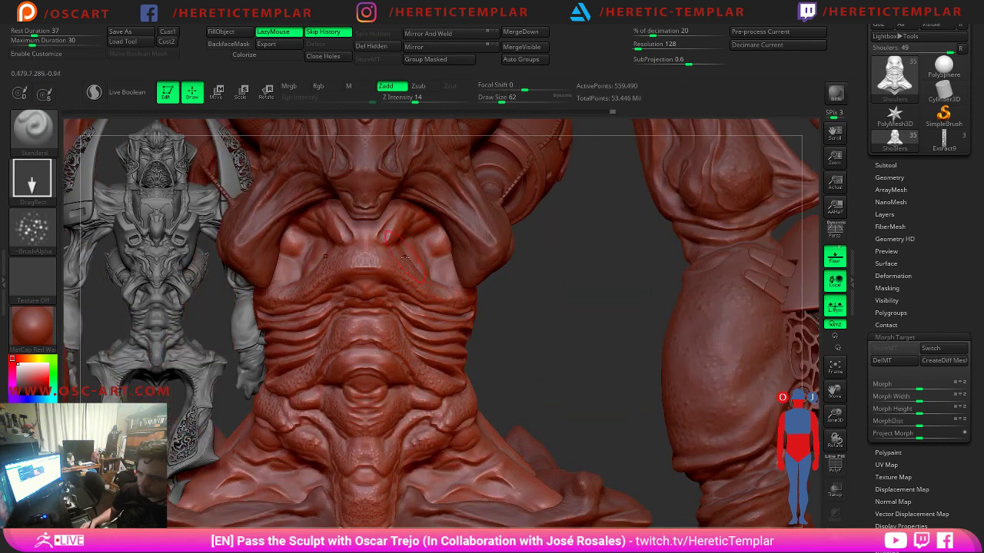
ctrl+right_drag(546, 353, 445, 331)
drag(445, 332, 480, 322)
Drop the organic body two subdivision levels and select the DamStandard brush with Draw Size 51 for the back.
mouse_move(615, 284)
right_down()
mouse_move(600, 331)
mouse_move(591, 317)
right_up()
key(shift+d)
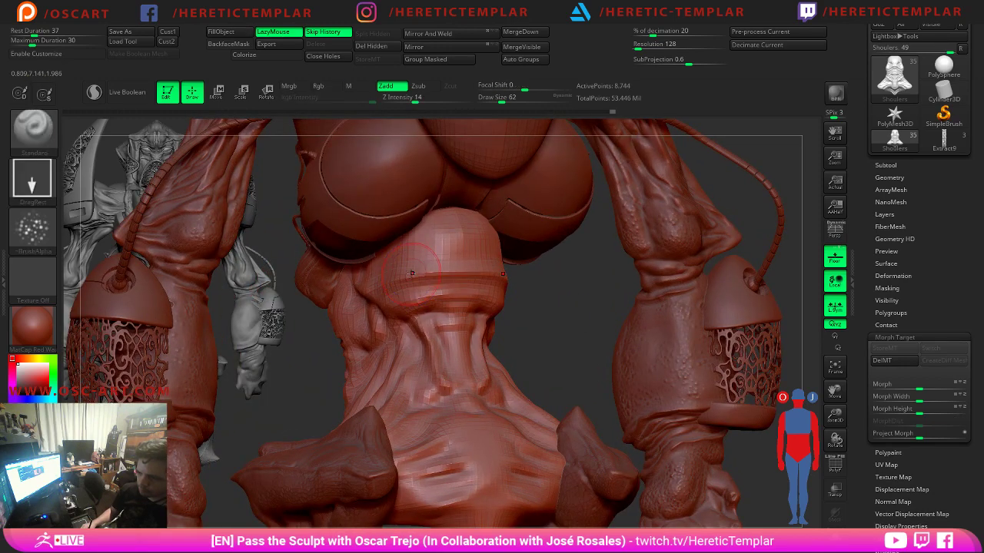
key(shift+d)
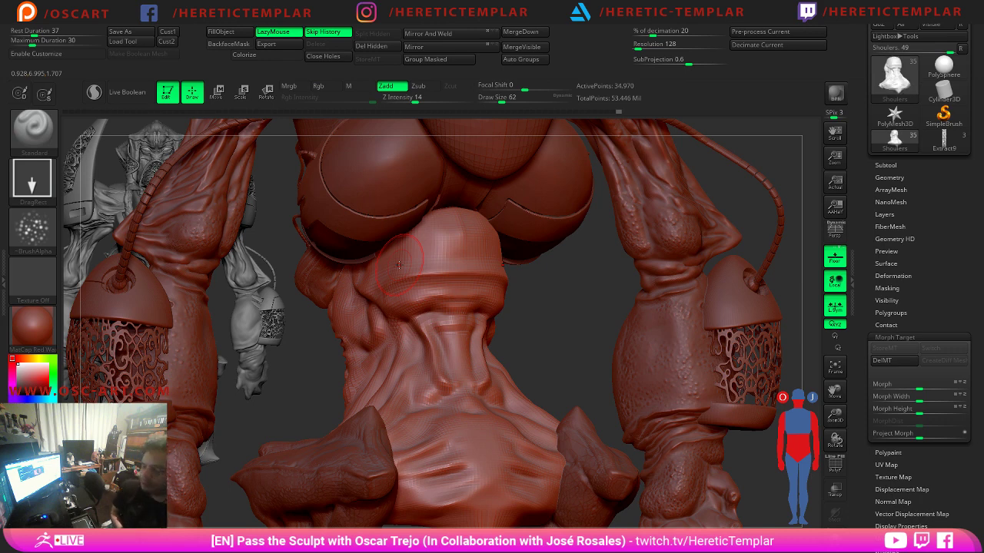
key(b)
key(d)
key(s)
key(s)
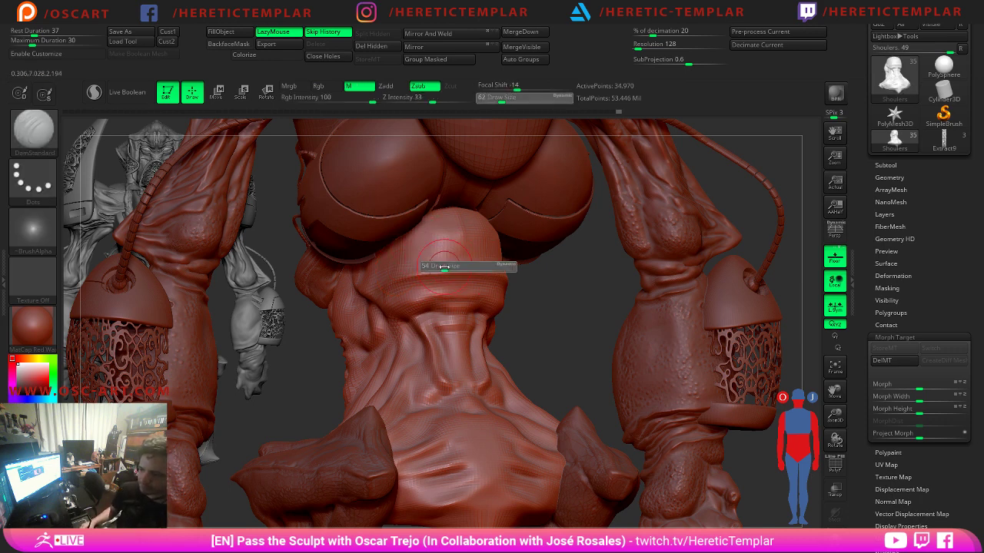
click(444, 269)
drag(308, 333, 360, 329)
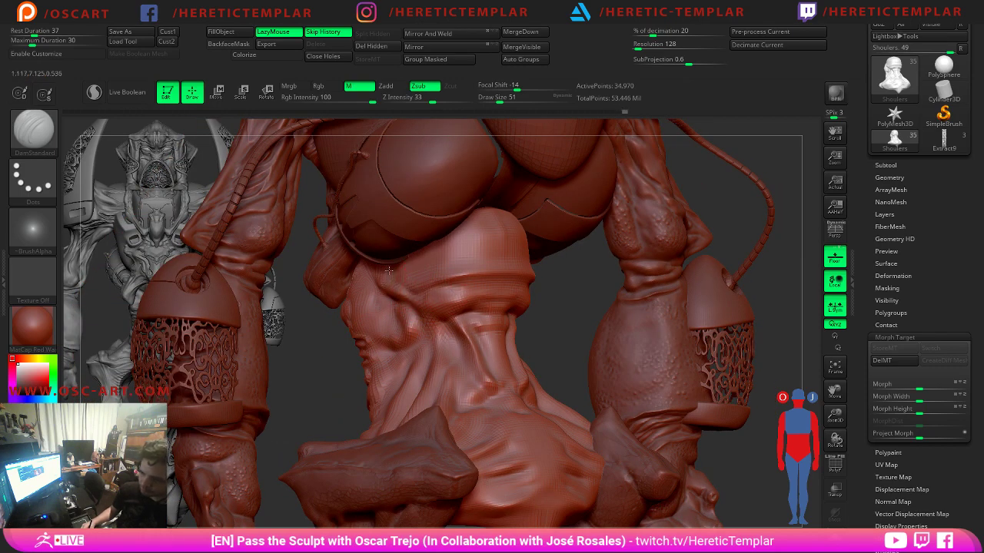
Set the Draw Size to 46 and carve folds beneath the smooth rear dome and along the back's tendons.
key(s)
mouse_move(408, 289)
mouse_down()
mouse_move(398, 282)
mouse_move(528, 281)
mouse_up()
drag(459, 288, 534, 267)
mouse_move(499, 302)
mouse_down()
mouse_move(456, 317)
mouse_move(501, 364)
mouse_move(501, 385)
mouse_up()
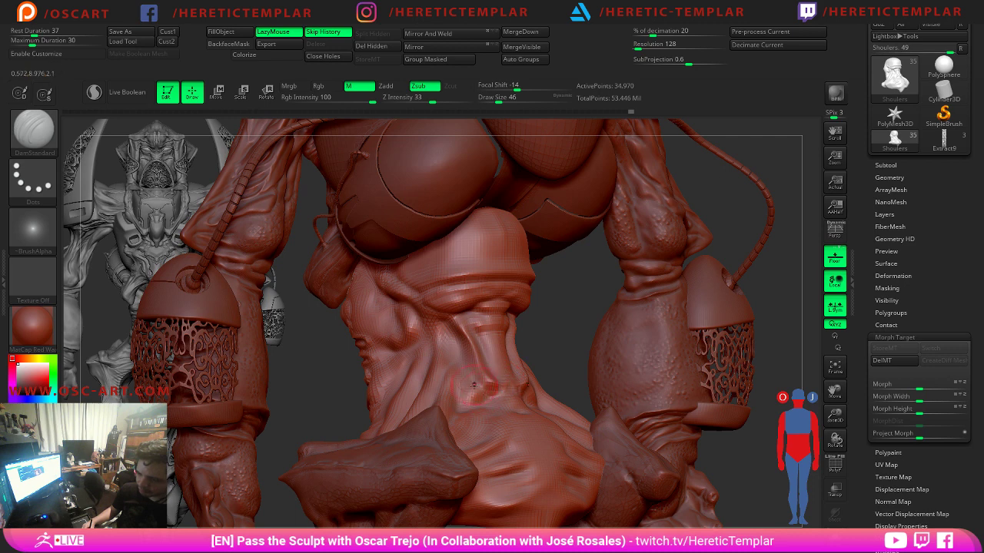
drag(459, 342, 484, 391)
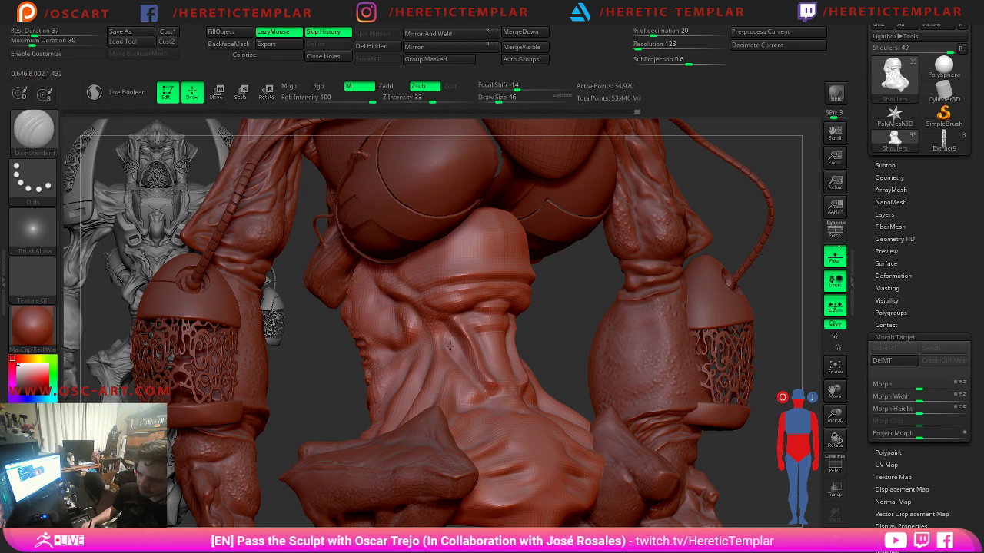
key(b)
key(c)
key(l)
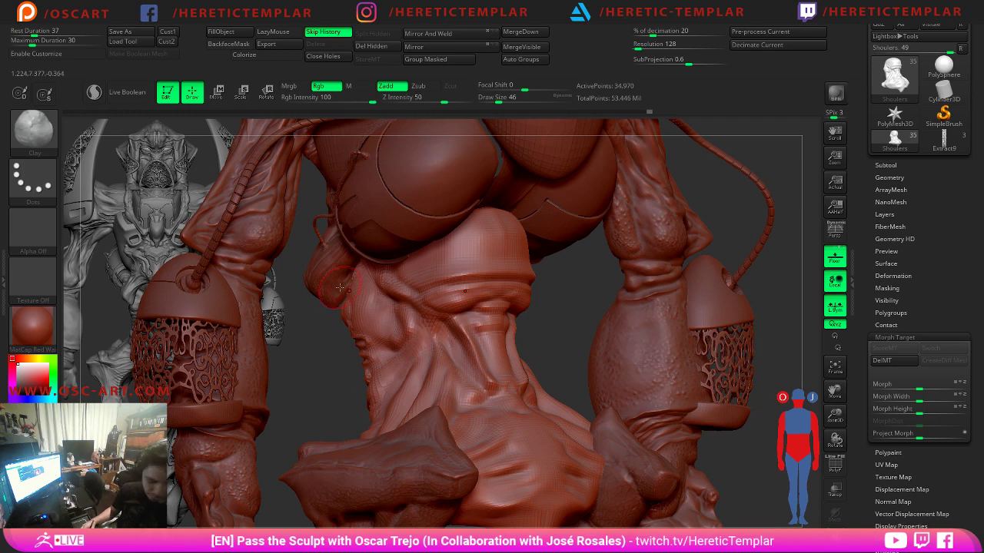
key(b)
key(d)
key(s)
Isolate the organic body, raise it one subdivision level and carve the round fold on its flank at Draw Size 33.
drag(321, 351, 766, 460)
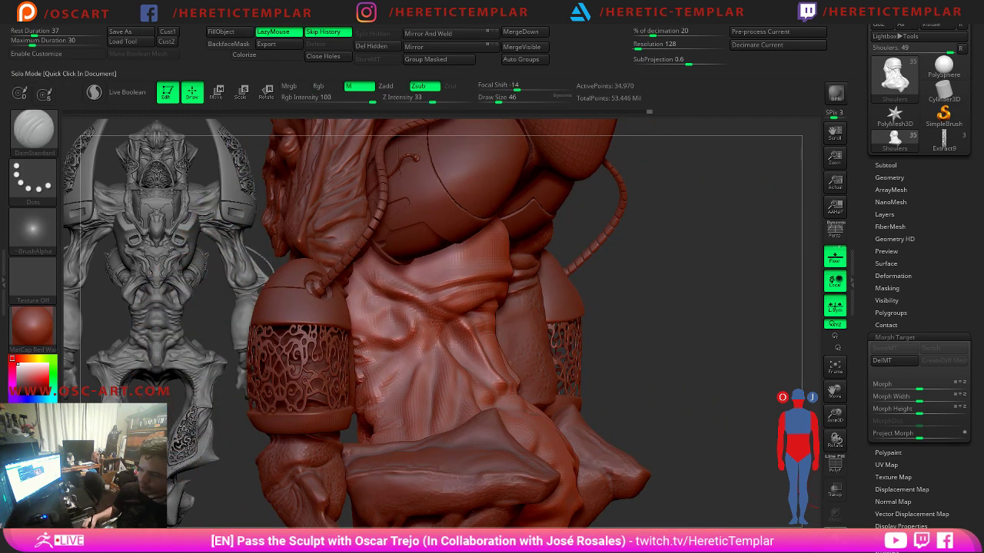
click(834, 537)
drag(618, 430, 680, 432)
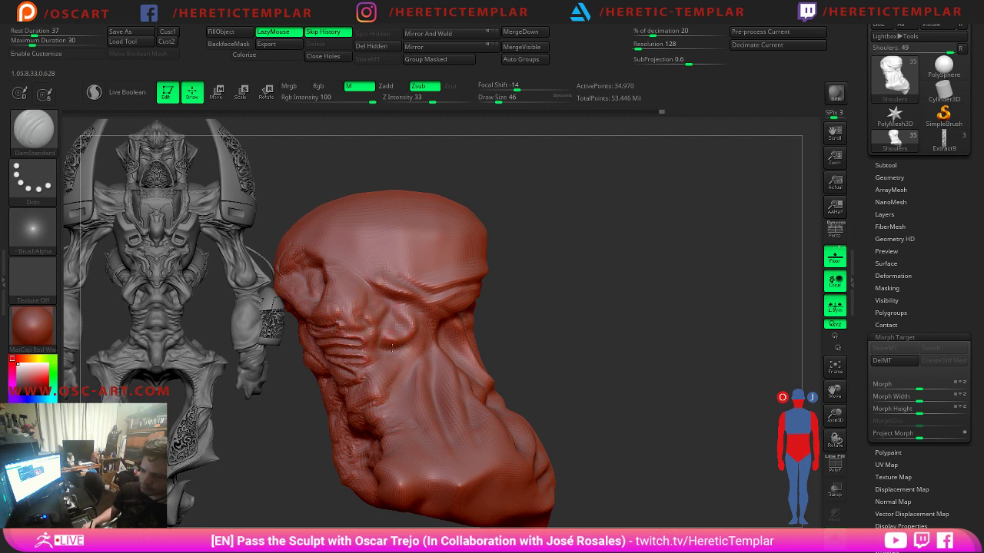
key(ctrl+d)
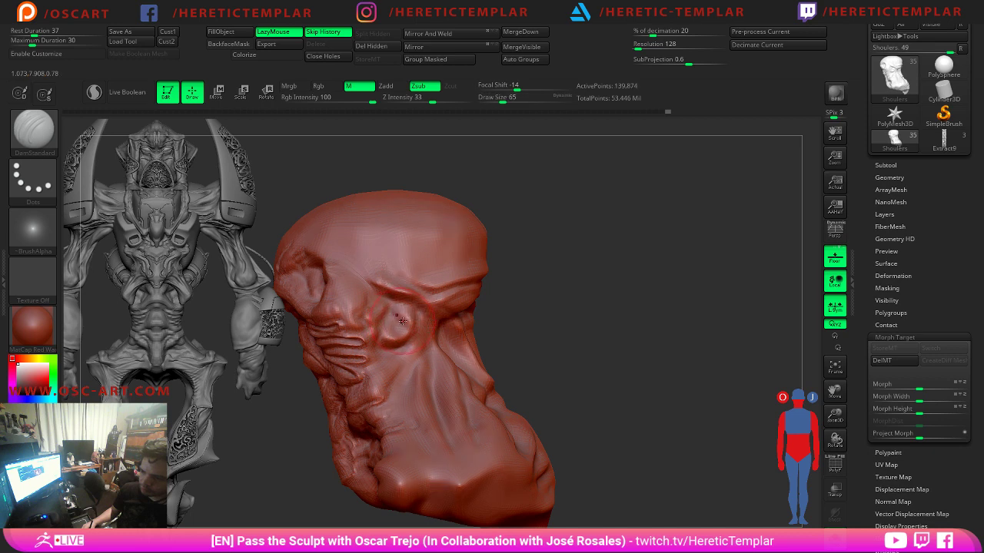
key(s)
drag(401, 330, 397, 331)
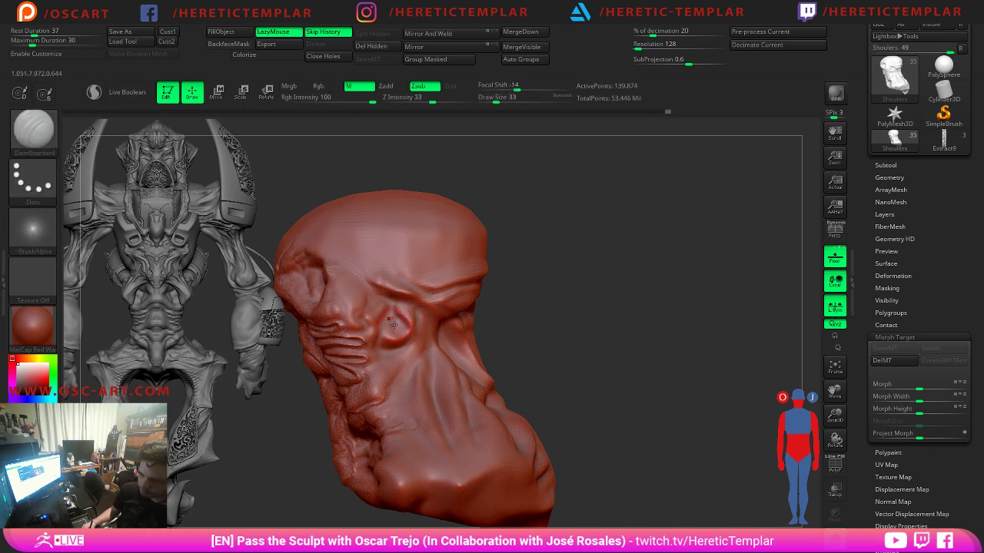
Set the Draw Size to 54 and carve creases down the flank below the round fold.
text(s)
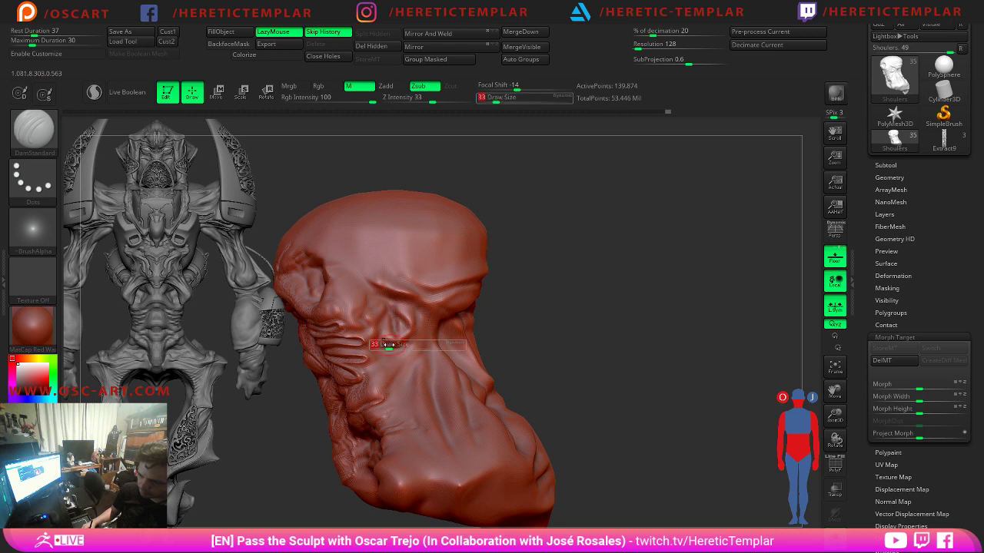
text(54)
key(Return)
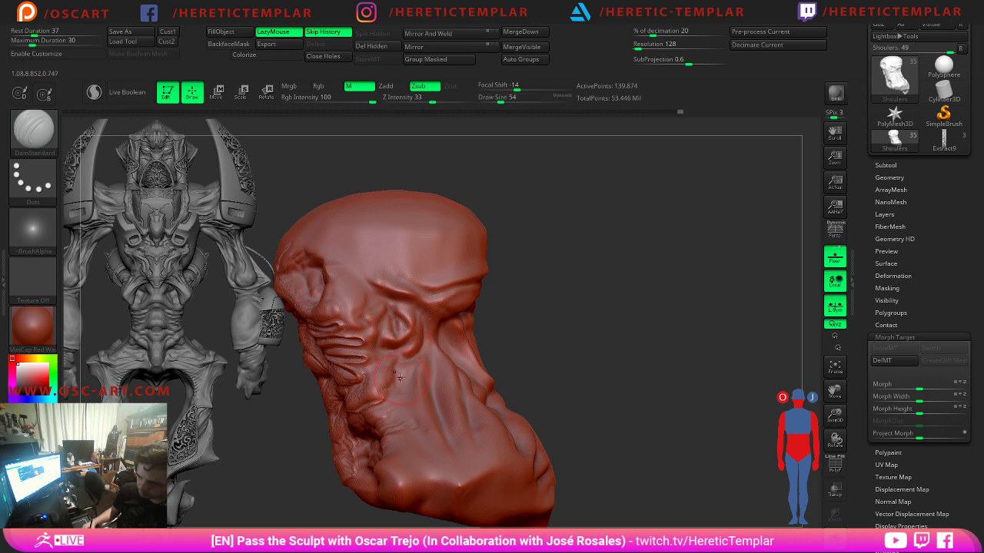
drag(571, 330, 393, 389)
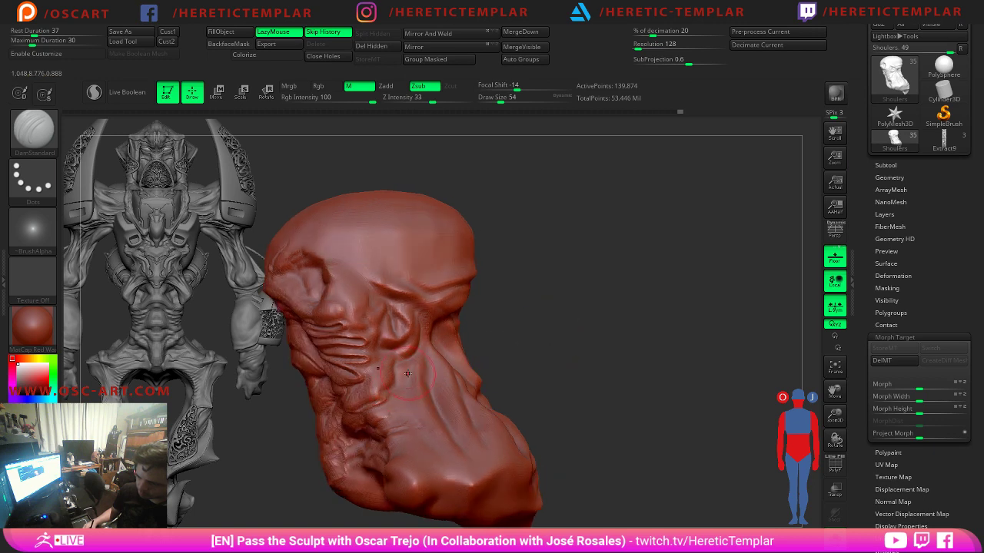
mouse_move(570, 330)
mouse_down()
mouse_move(455, 316)
mouse_move(548, 323)
mouse_up()
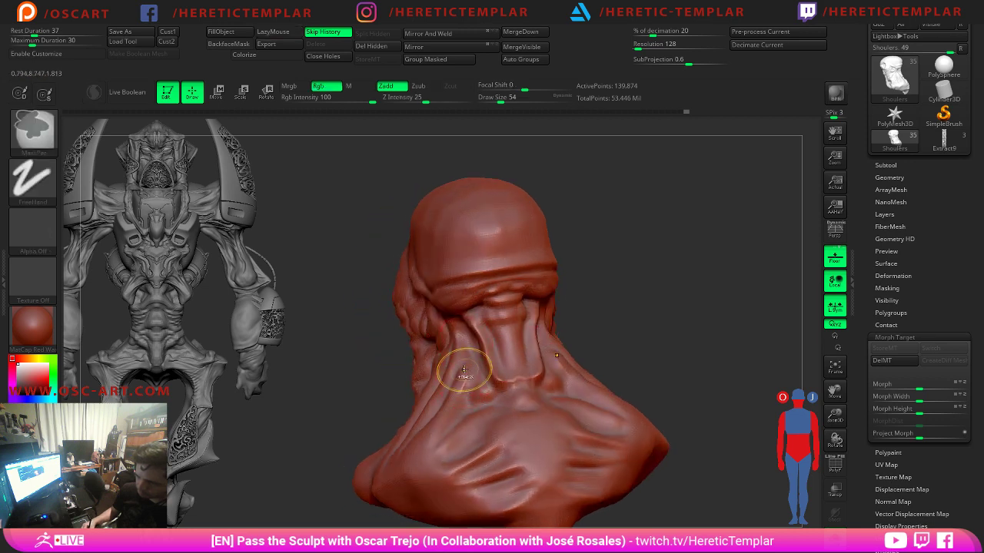
Drop one subdivision level and carve wrinkles across the base of the back and its outer tendons.
key(shift+d)
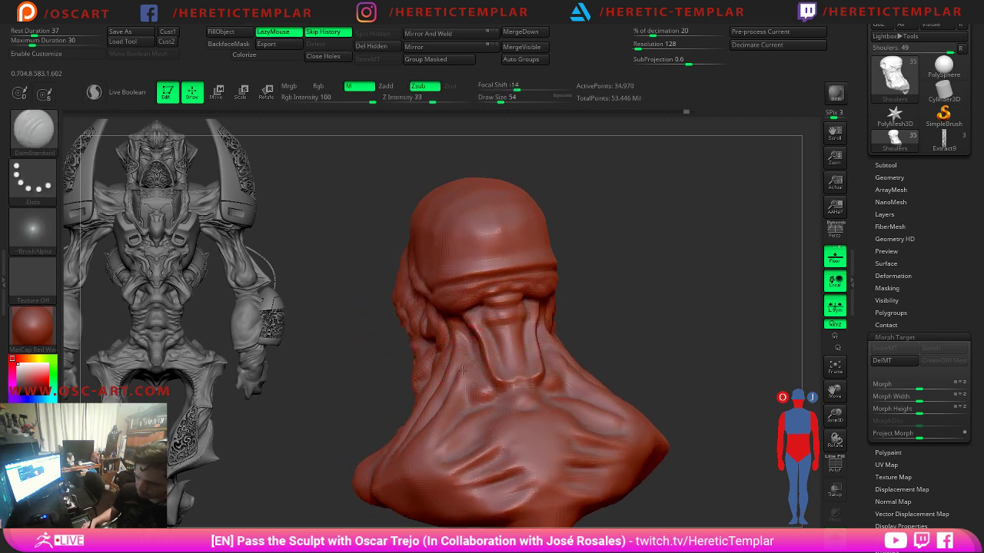
key(shift+f)
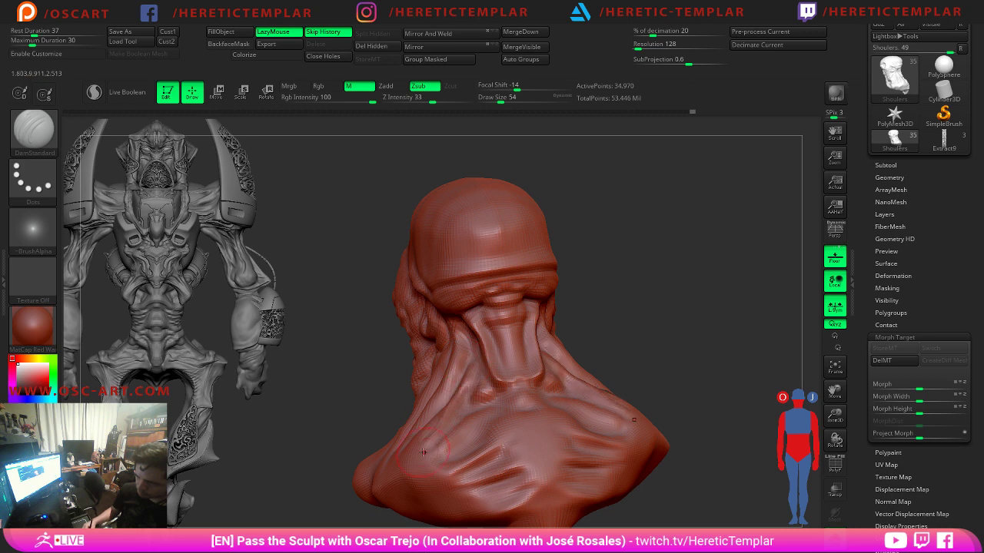
drag(521, 397, 456, 452)
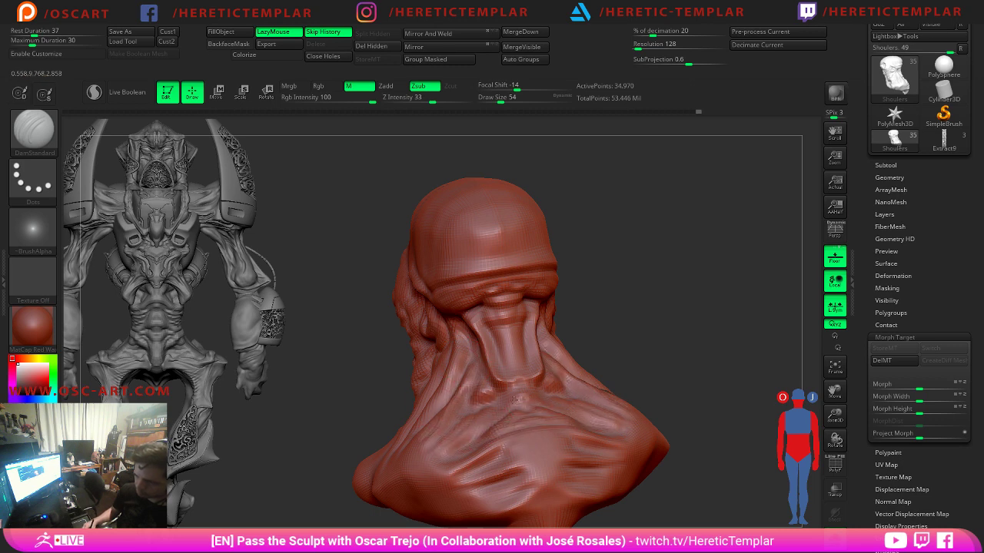
Check the highest subdivision level, then drop two levels and carve folds along the opposite flank at Draw Size 37.
key(d)
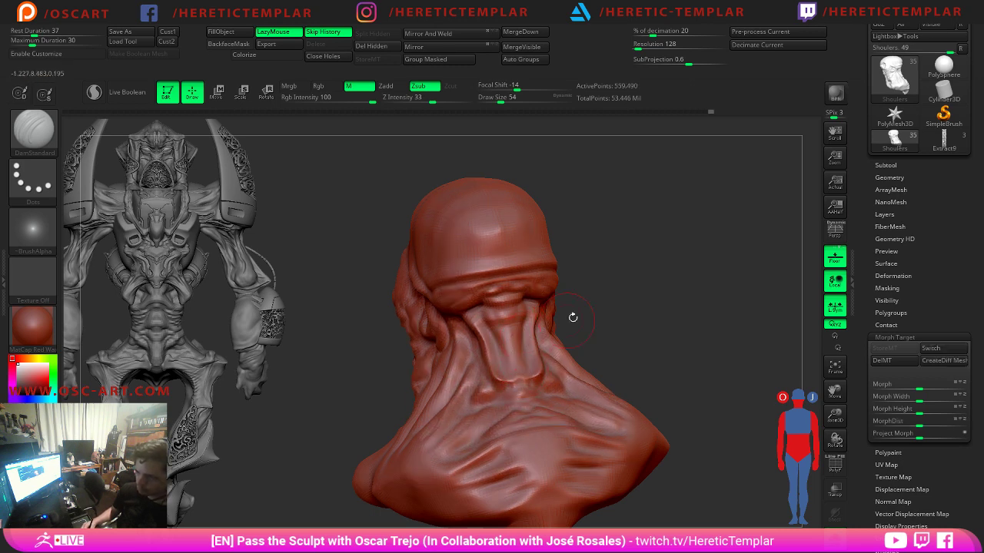
mouse_move(571, 318)
mouse_down()
mouse_move(584, 213)
mouse_move(682, 274)
mouse_move(686, 291)
mouse_up()
key(shift+d)
key(shift+d)
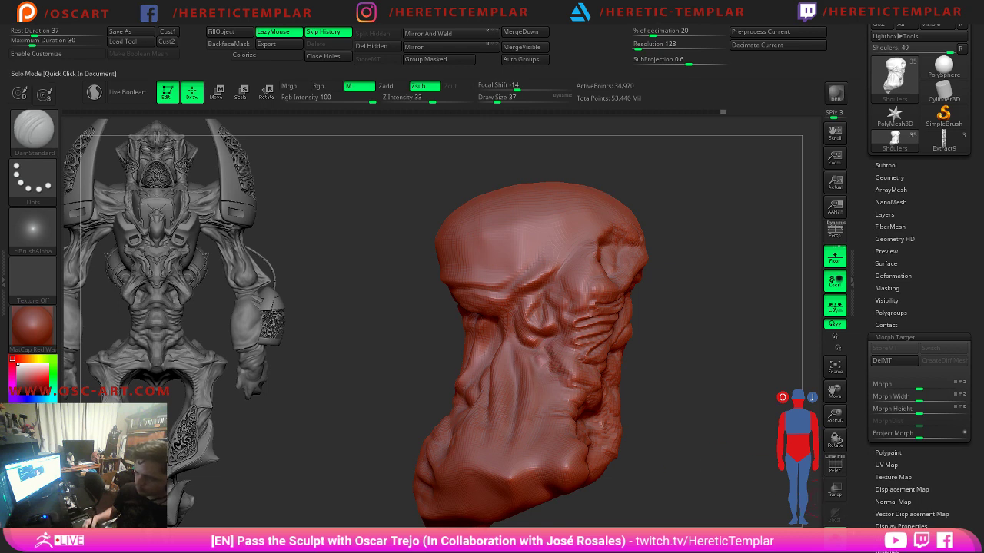
Review the back within the whole figure with the Draw Size at 59, then isolate the organic body again.
click(835, 535)
drag(670, 352, 679, 305)
alt+drag(682, 271, 719, 373)
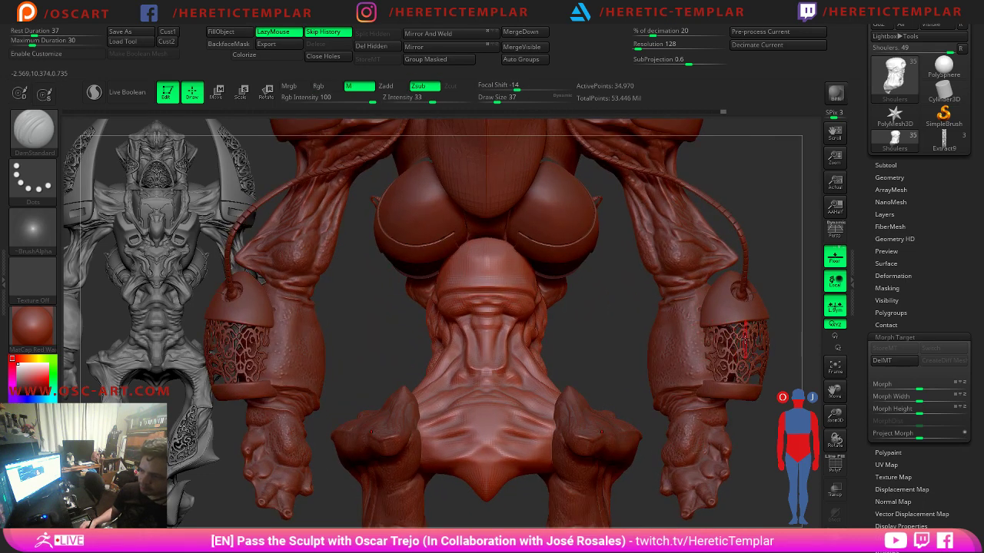
key(s)
drag(467, 301, 472, 301)
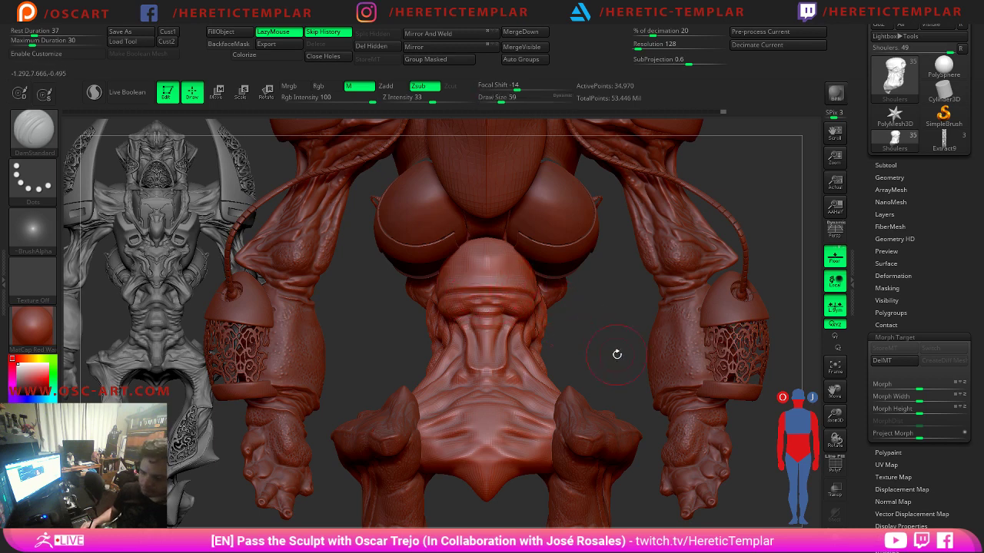
click(835, 538)
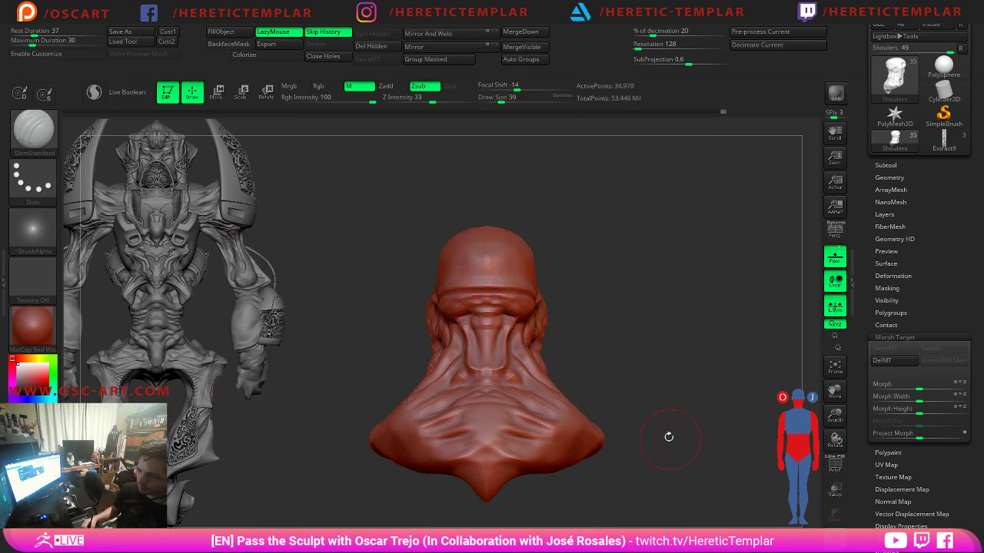
mouse_move(667, 435)
mouse_down()
mouse_move(618, 414)
mouse_move(683, 383)
mouse_move(625, 321)
mouse_up()
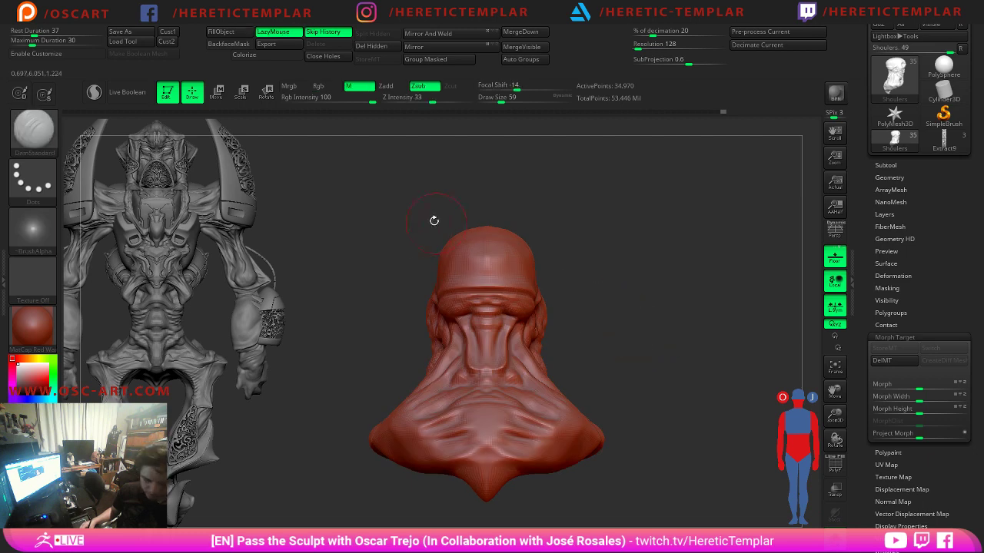
Select the IMM Primitives brush and expand the subtool list.
key(b)
key(i)
key(p)
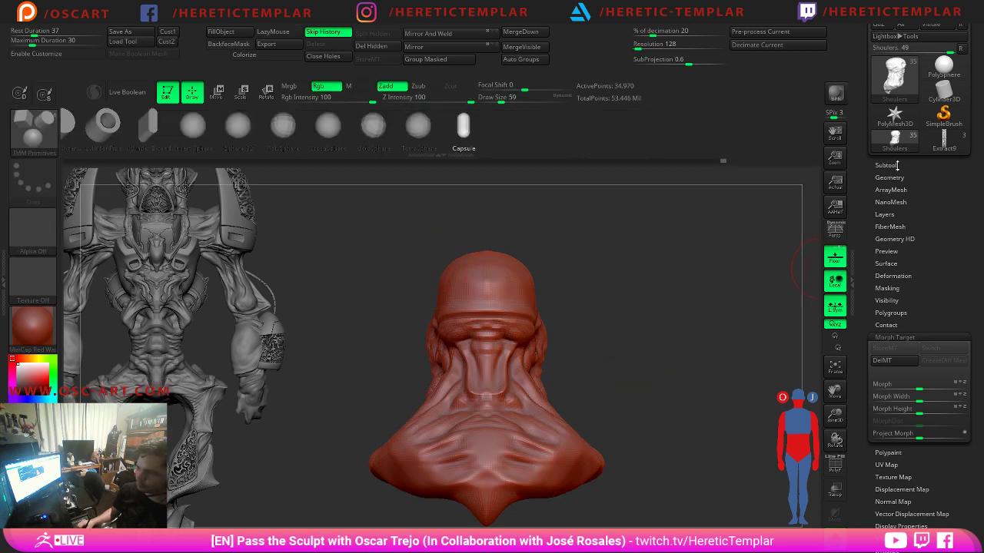
click(886, 165)
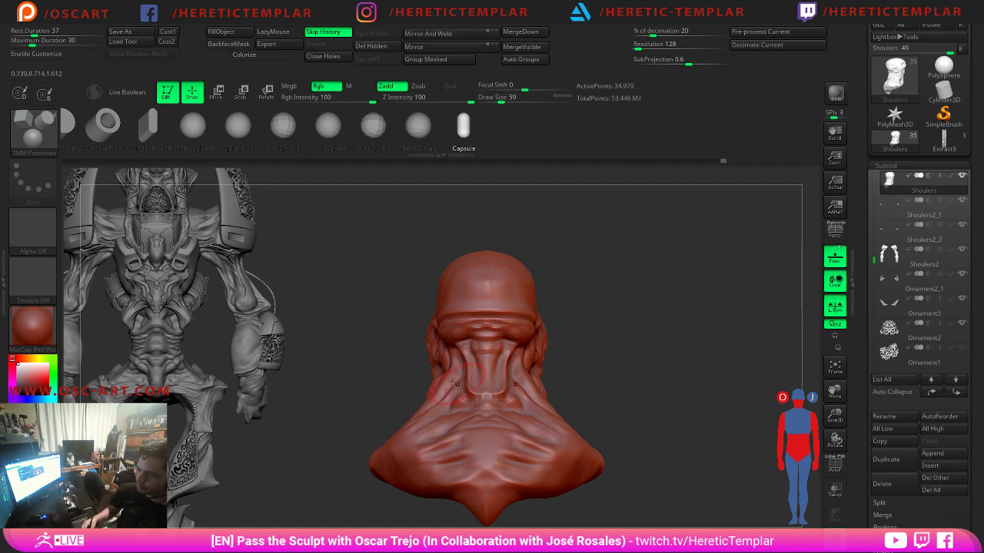
Mask the smooth dome at the upper back, invert the mask to expose only the dome, and set the Draw Size to 41.
mouse_move(609, 320)
mouse_down()
mouse_move(468, 316)
mouse_move(597, 321)
mouse_up()
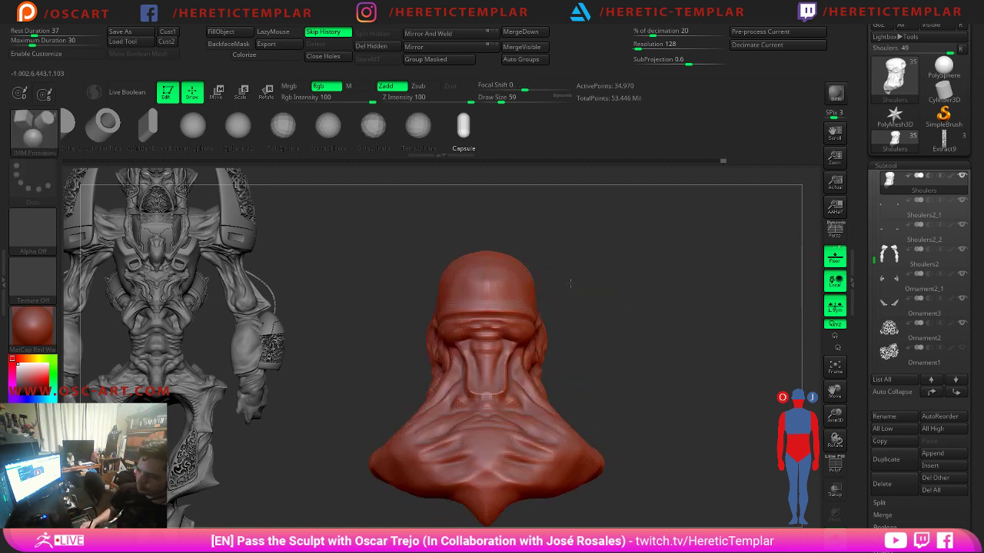
mouse_move(571, 283)
mouse_down()
mouse_move(418, 273)
mouse_move(469, 300)
mouse_move(477, 289)
mouse_move(515, 301)
mouse_move(485, 262)
mouse_move(515, 319)
mouse_move(531, 277)
mouse_move(467, 284)
mouse_move(503, 304)
mouse_up()
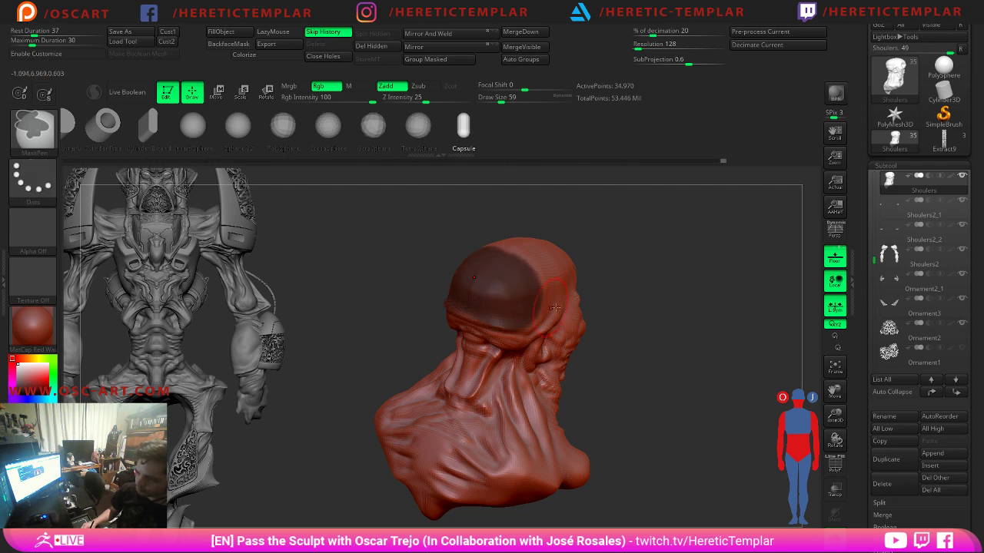
mouse_move(596, 308)
mouse_down()
mouse_move(438, 317)
mouse_move(481, 332)
mouse_up()
ctrl+click(425, 321)
key(s)
shift+drag(411, 339, 491, 336)
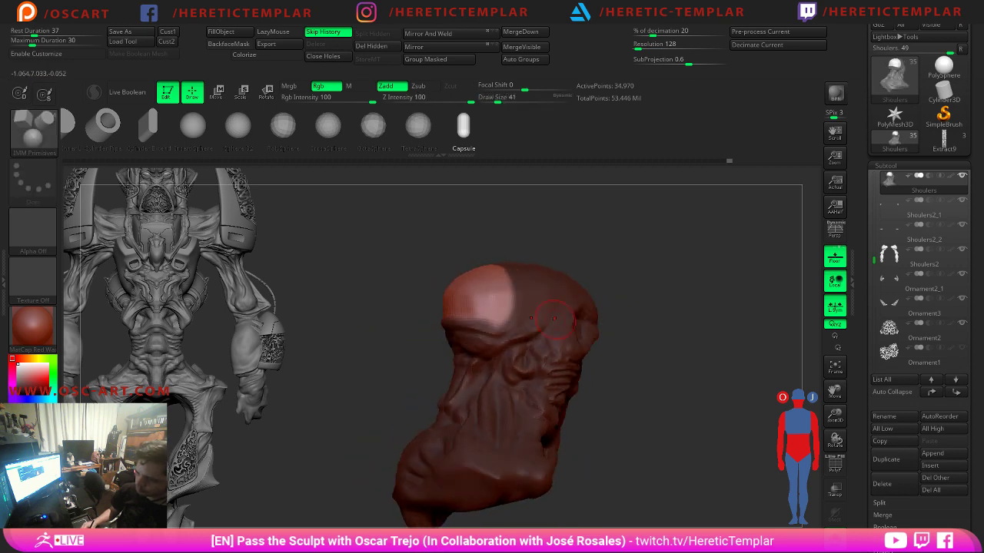
Invert the mask onto the dome and extract it as a separate shell with thickness 0.02.
ctrl+click(611, 323)
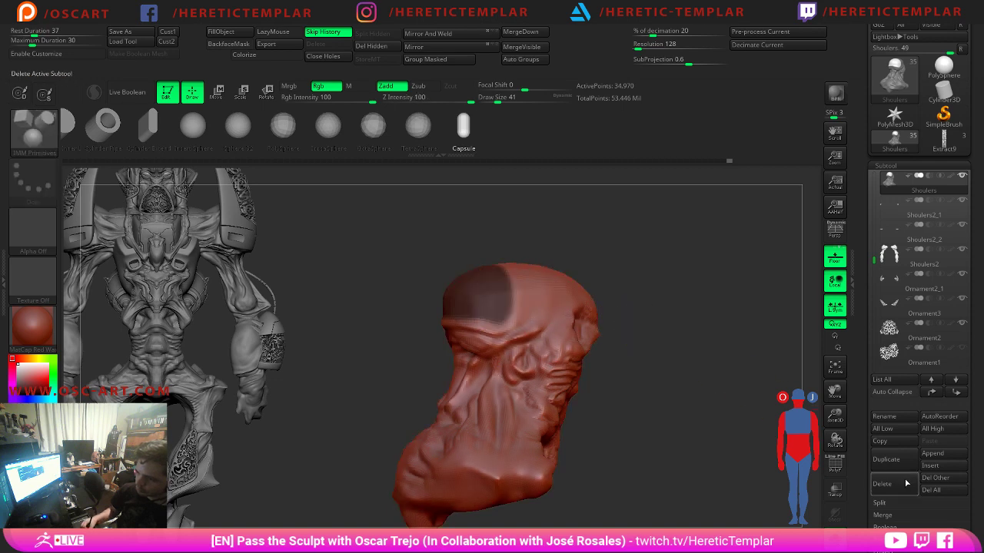
drag(861, 542, 861, 480)
click(883, 495)
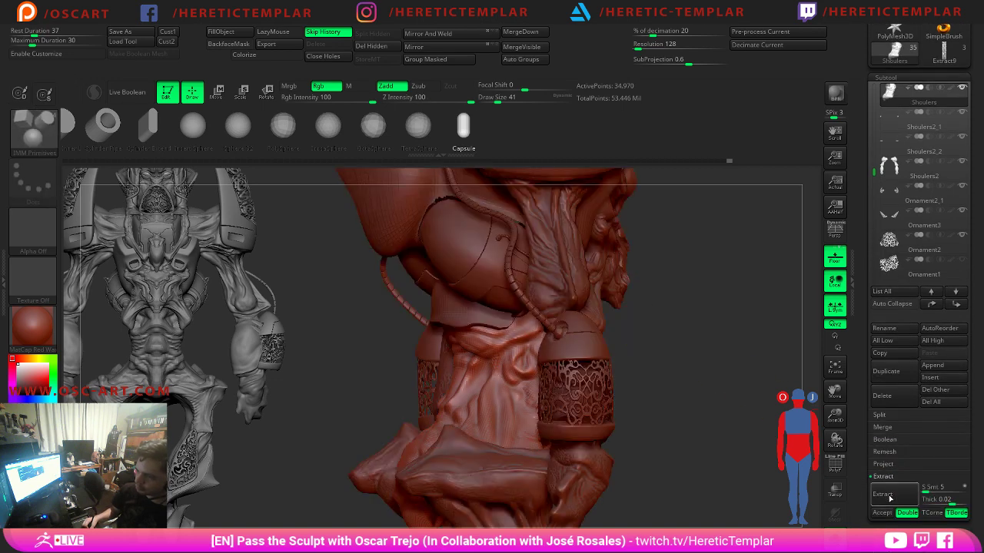
click(884, 513)
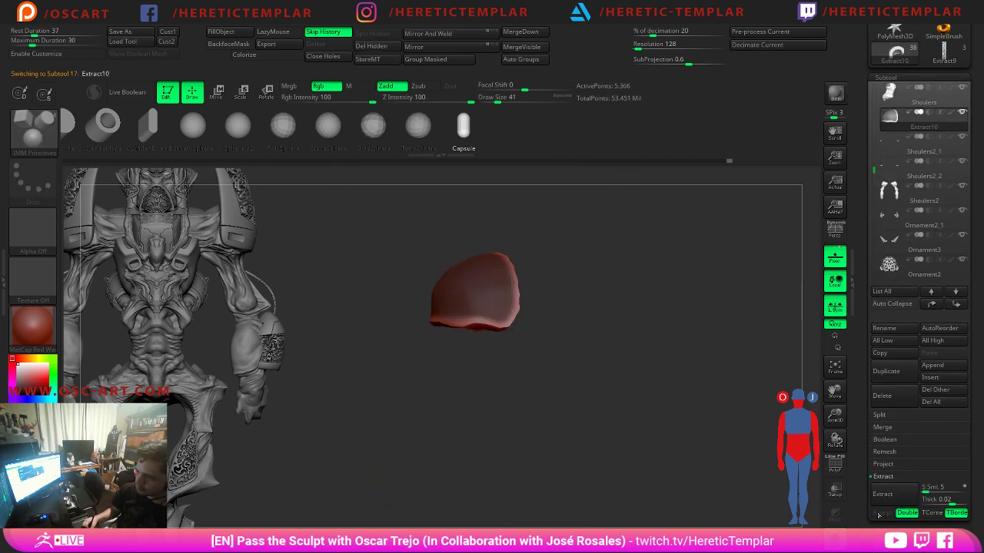
Smooth the extracted shell's surface with the Smooth brush at Draw Size 128 and Z Intensity 67.
key(w)
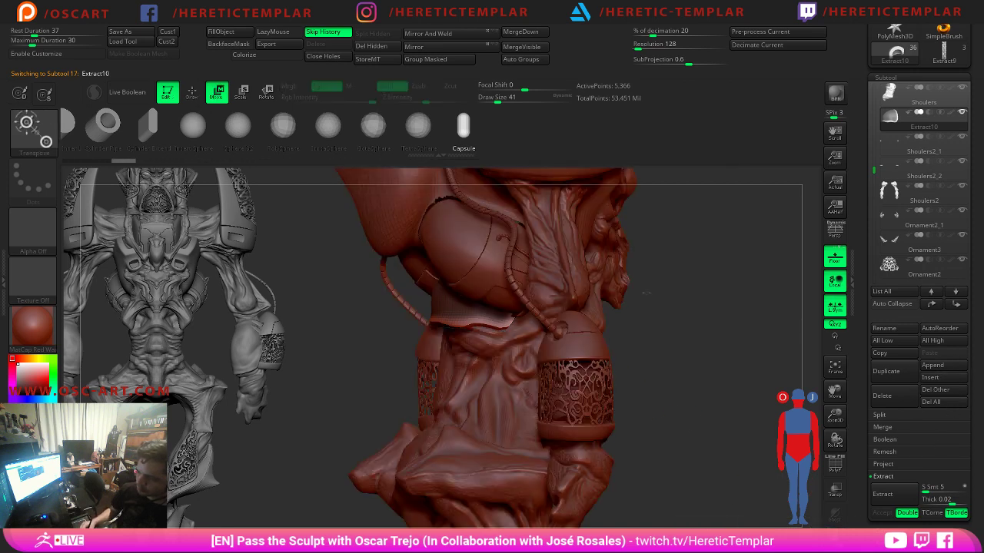
key(s)
drag(520, 327, 532, 327)
key(q)
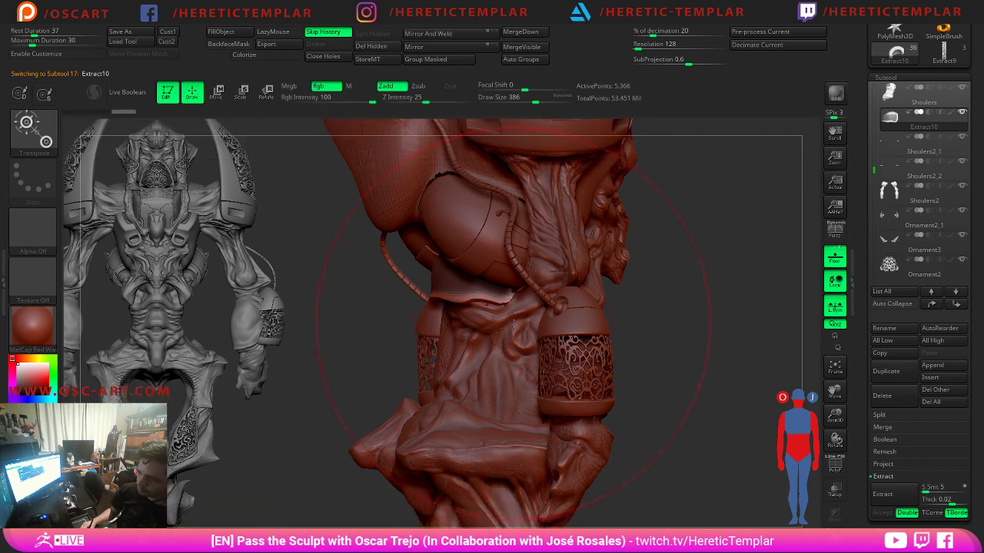
right_drag(514, 323, 596, 323)
key(s)
mouse_move(516, 321)
mouse_down()
mouse_move(532, 292)
mouse_move(495, 298)
mouse_move(518, 310)
mouse_move(541, 295)
mouse_up()
key(s)
shift+click(454, 99)
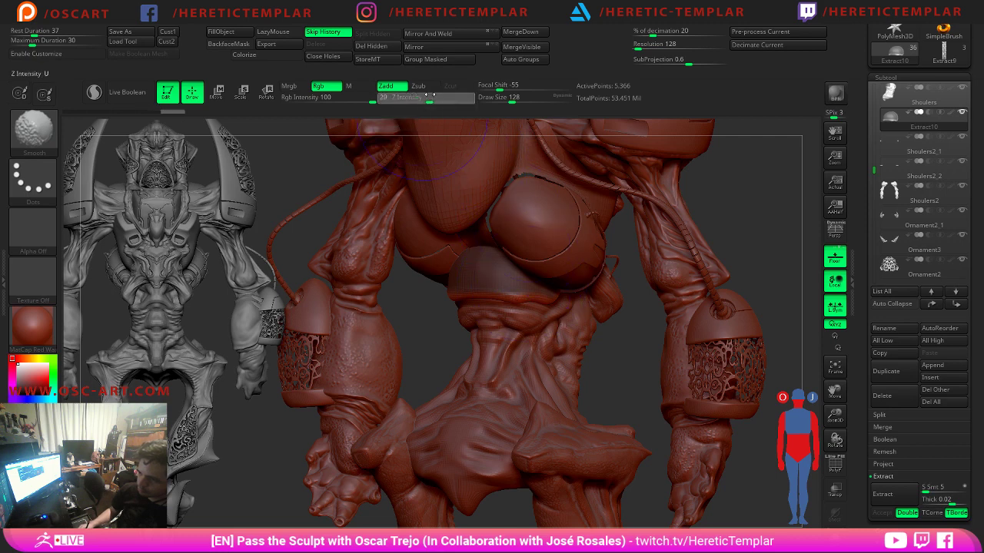
key(Return)
shift+drag(528, 252, 492, 278)
Isolate the extracted shell and smooth its thick rim from the open side and from below.
click(834, 538)
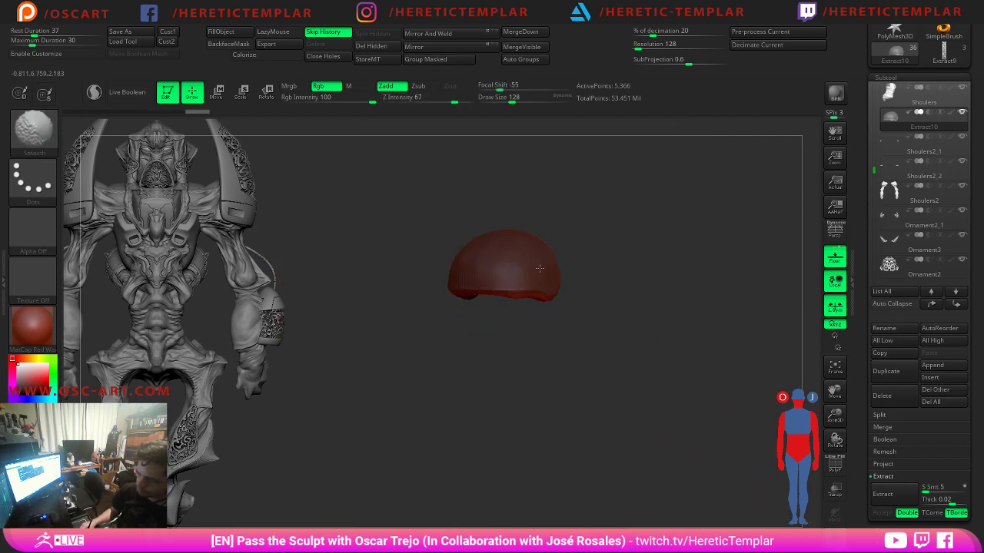
drag(584, 290, 536, 279)
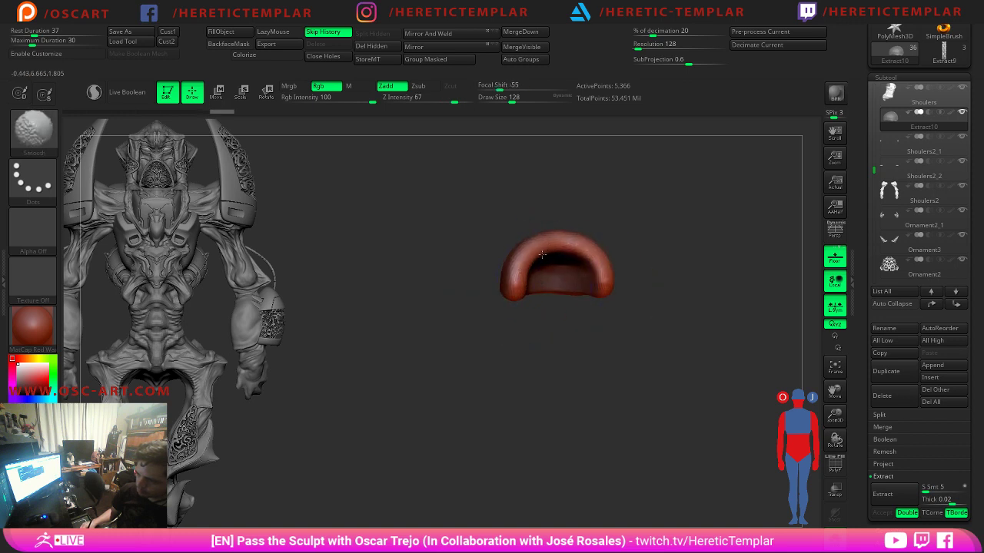
shift+drag(500, 279, 507, 284)
mouse_move(538, 313)
mouse_down()
mouse_move(490, 321)
mouse_move(578, 308)
mouse_move(635, 337)
mouse_move(659, 331)
mouse_move(593, 303)
mouse_up()
key(shift)
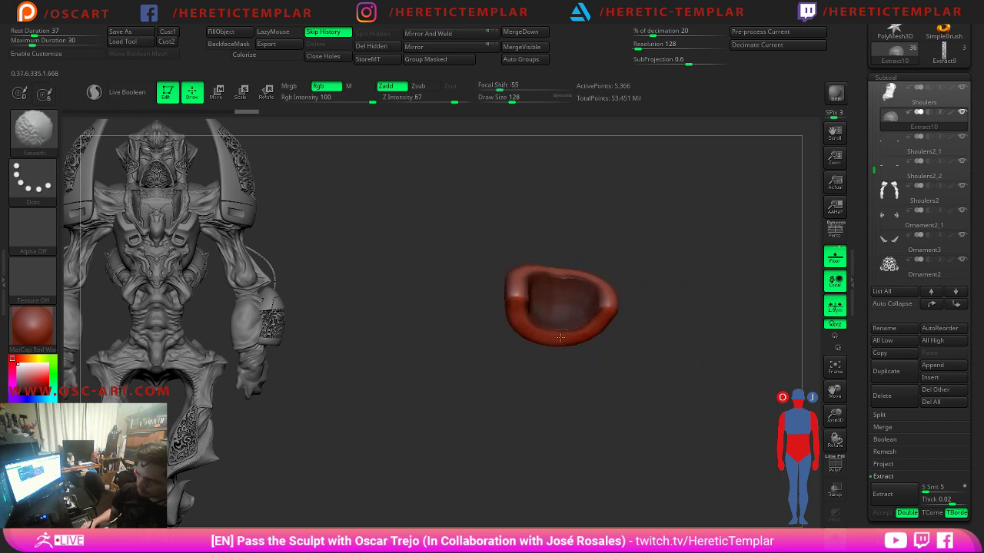
drag(561, 336, 612, 374)
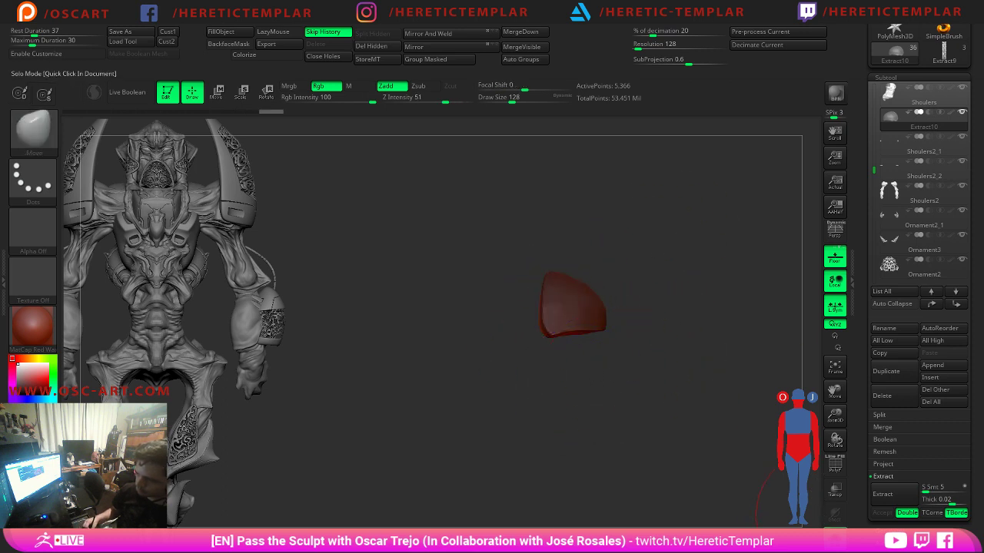
Show the whole figure and fit the shell over the waist with the Move brush at Draw Sizes 167 and 68, checking it from several sides.
click(828, 531)
drag(707, 397, 685, 346)
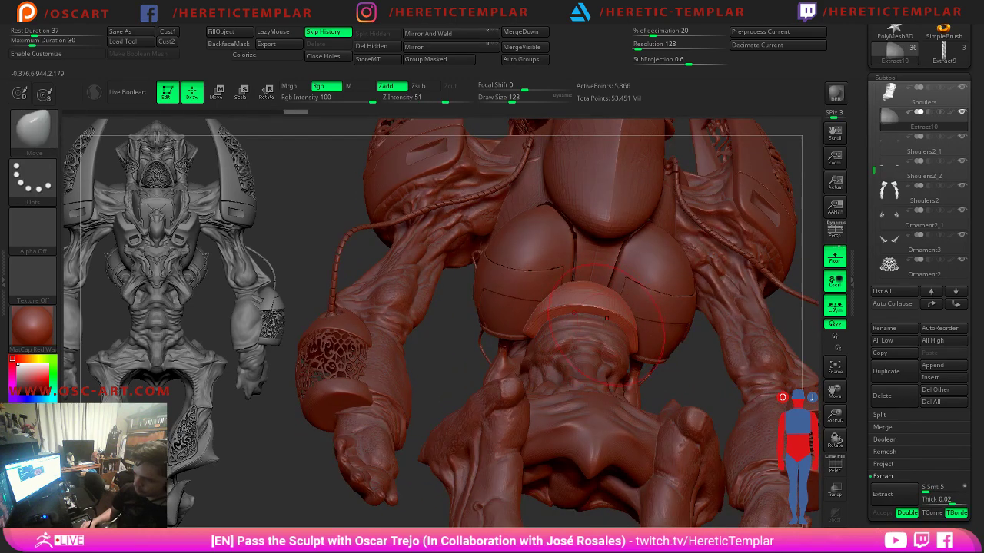
key(s)
mouse_move(606, 323)
mouse_down()
mouse_move(619, 331)
mouse_move(605, 315)
mouse_up()
key(s)
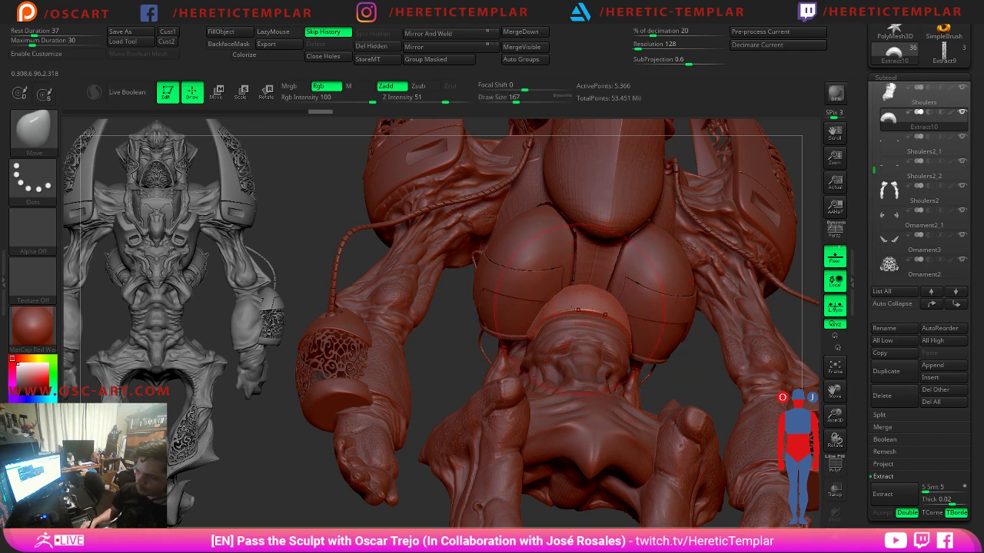
mouse_move(443, 362)
mouse_down()
mouse_move(604, 299)
mouse_move(625, 310)
mouse_up()
key(s)
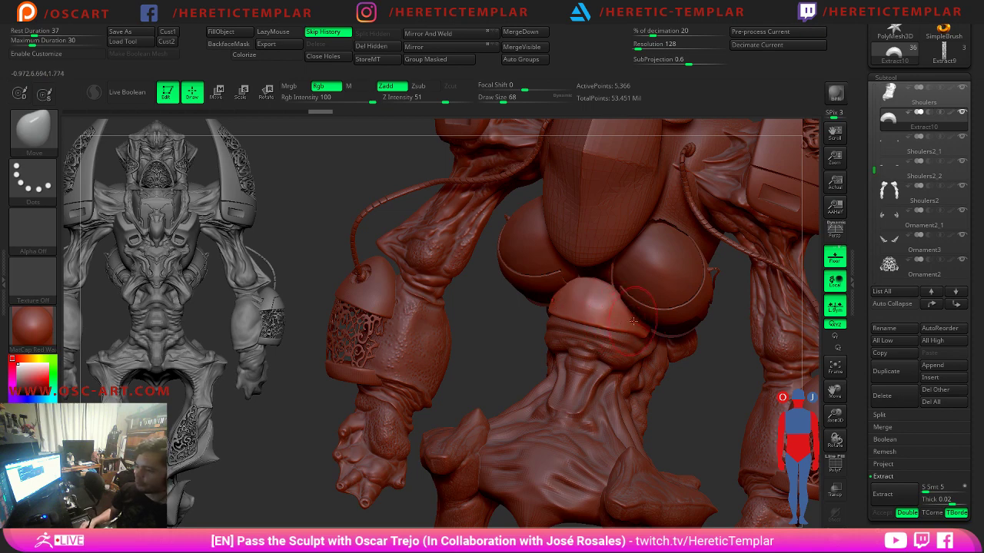
alt+drag(479, 355, 474, 348)
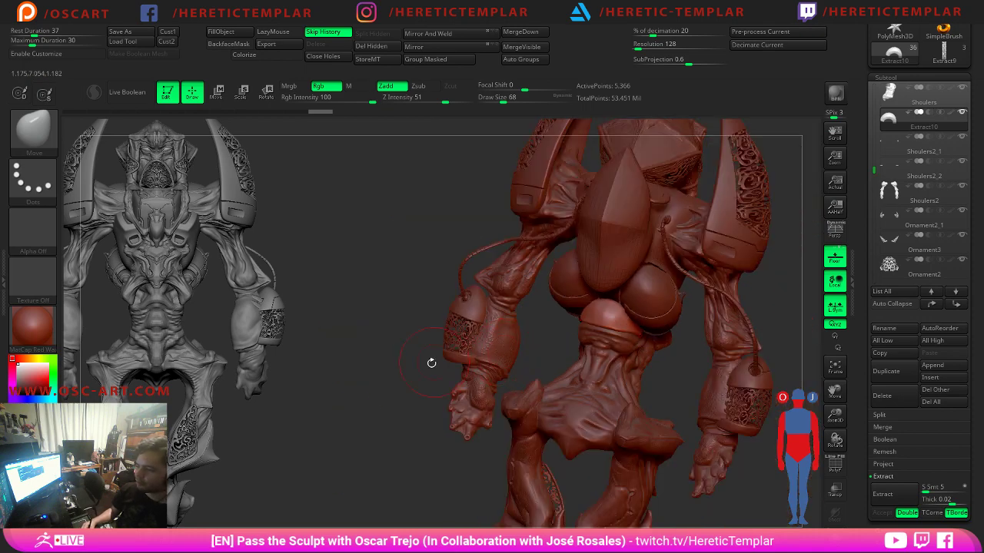
mouse_move(382, 380)
mouse_down()
mouse_move(308, 379)
mouse_move(390, 376)
mouse_up()
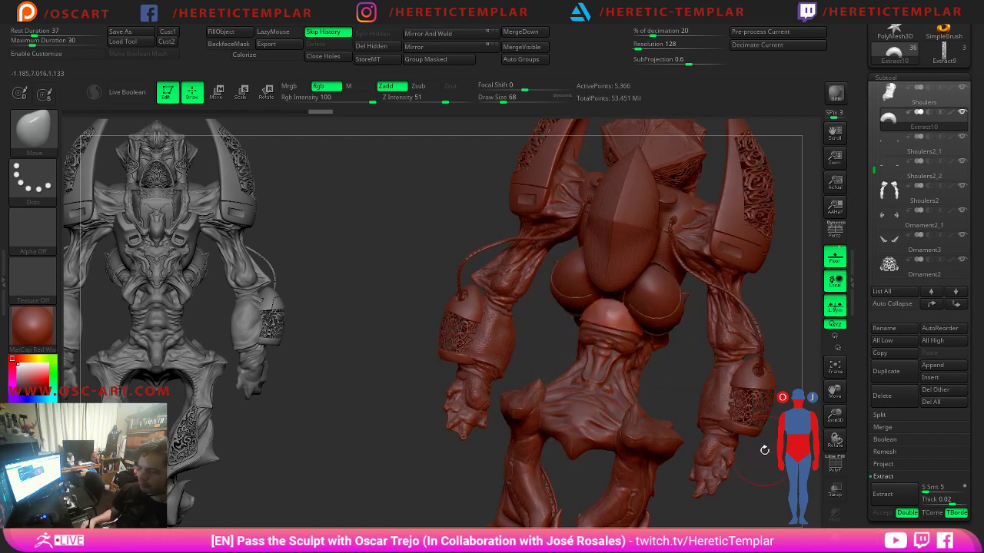
drag(765, 450, 748, 419)
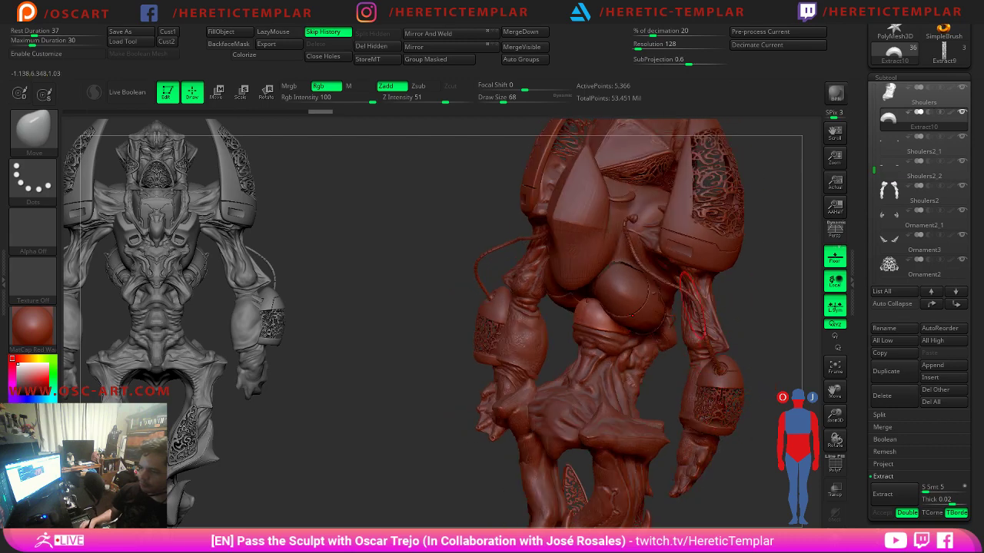
drag(742, 275, 861, 281)
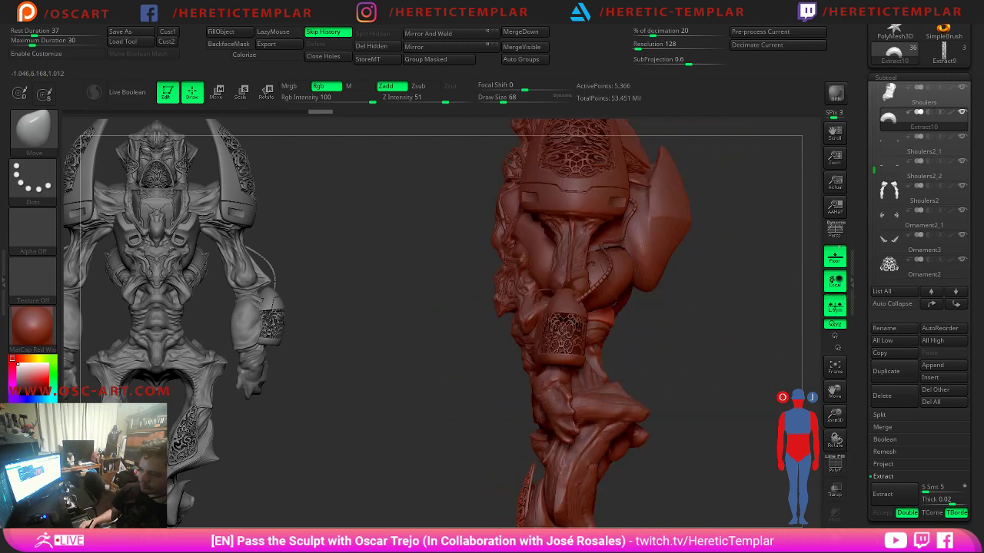
mouse_move(672, 278)
mouse_down()
mouse_move(764, 326)
mouse_move(738, 326)
mouse_move(760, 327)
mouse_up()
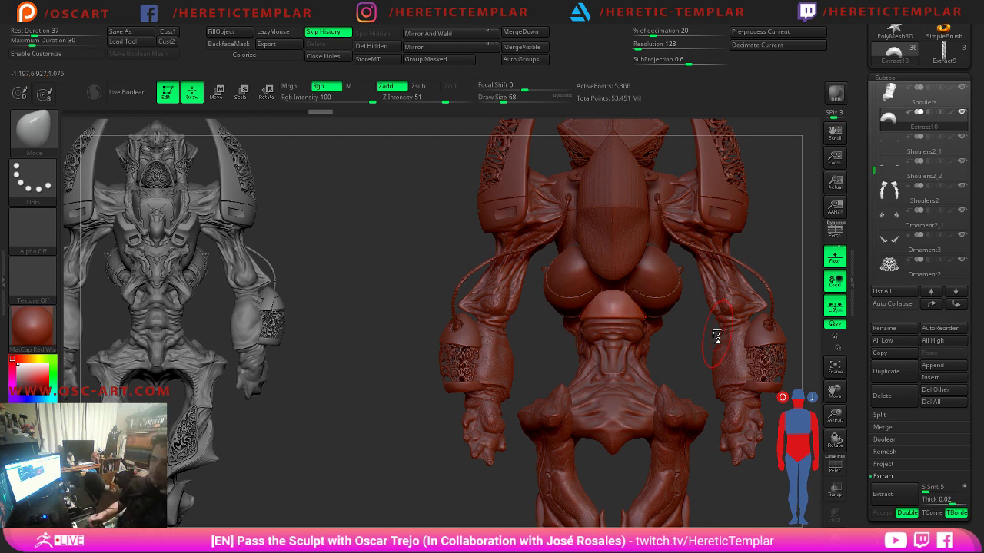
mouse_move(684, 379)
alt+mouse_down()
mouse_move(595, 286)
mouse_move(602, 336)
alt+mouse_up()
key(s)
alt+click(543, 364)
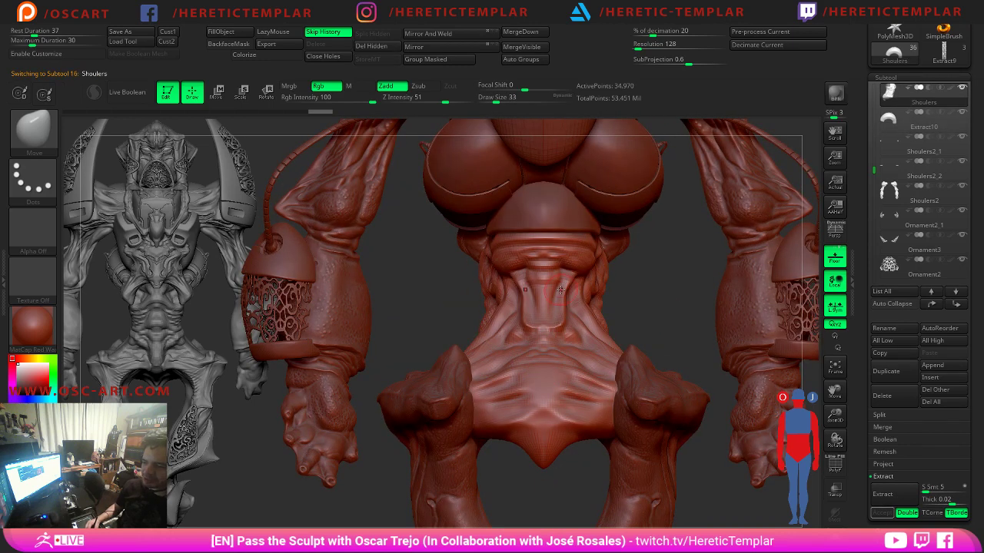
key(s)
key(ctrl)
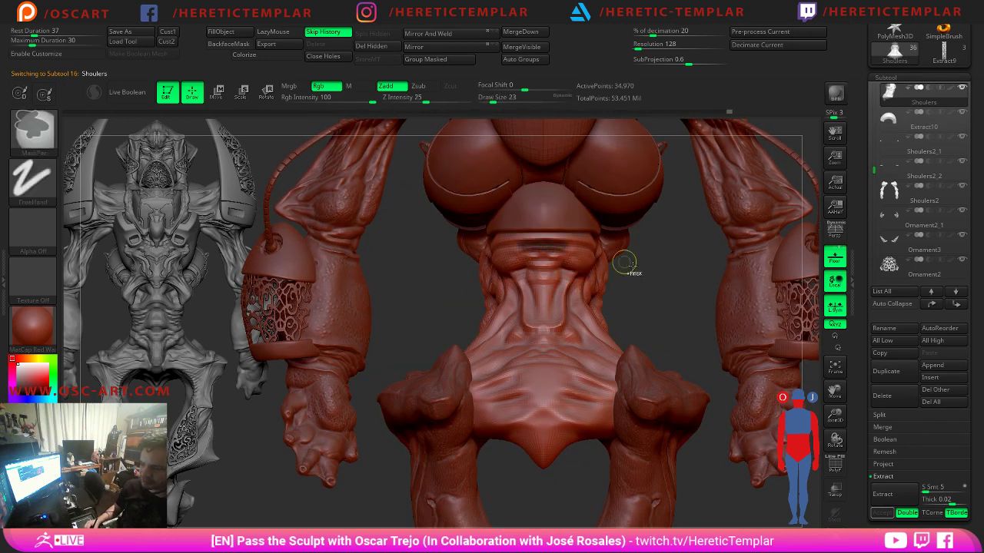
mouse_move(544, 251)
ctrl+mouse_down()
mouse_move(582, 260)
mouse_move(602, 342)
ctrl+mouse_up()
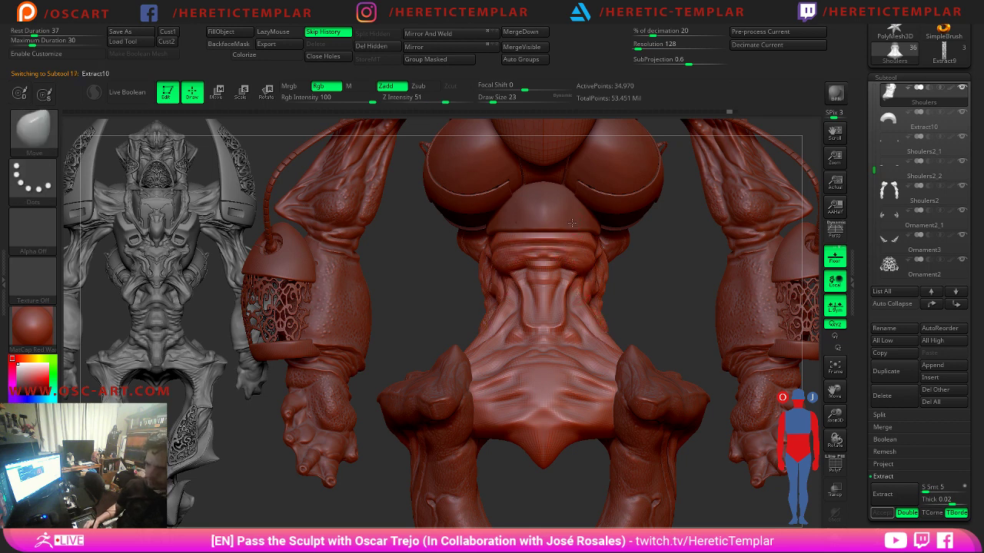
key(shift)
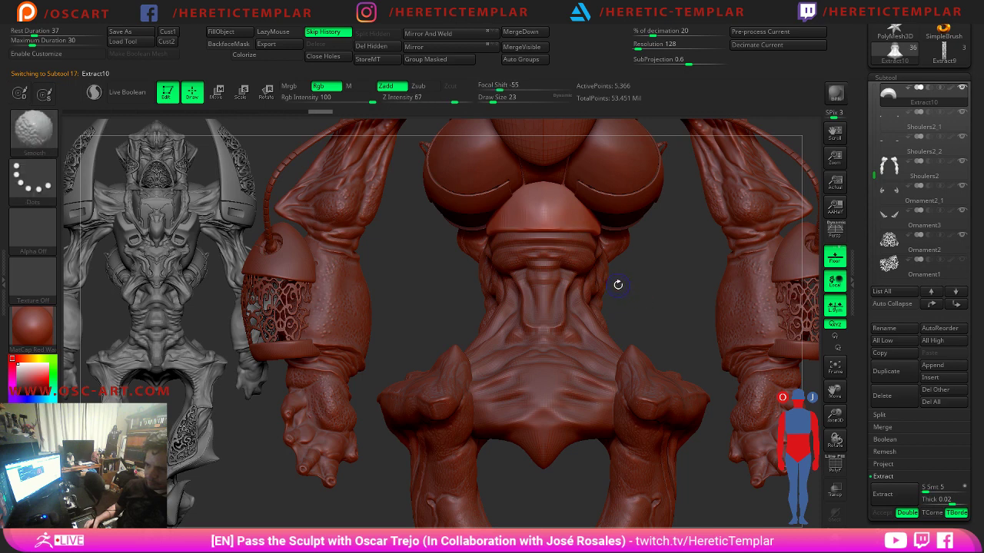
Insert a sphere from the IMM Primitives brush on the centerline of the waist, just below the shell.
key(b)
key(i)
key(p)
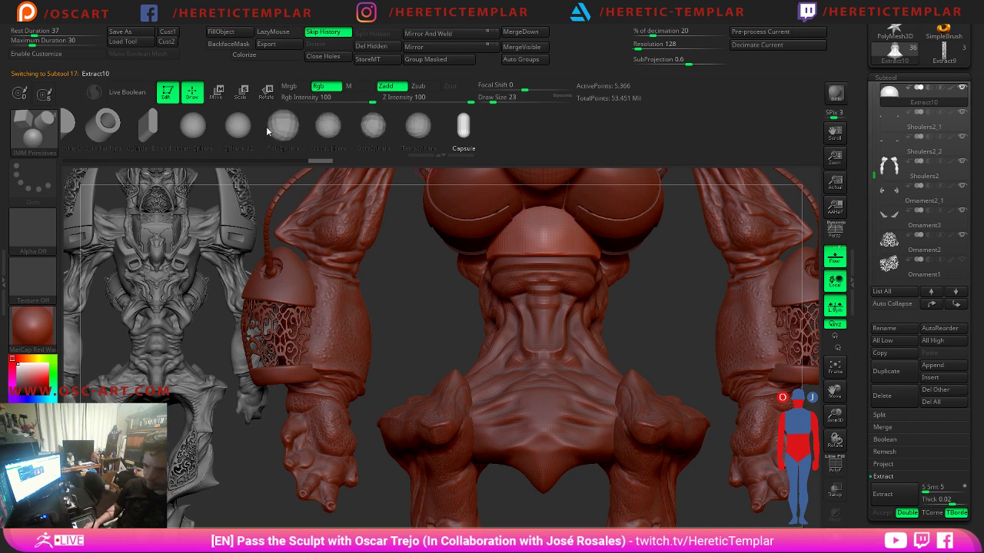
click(238, 125)
mouse_move(544, 296)
mouse_down()
mouse_move(545, 326)
mouse_move(567, 299)
mouse_up()
Switch to the Move brush at Draw Size 132, isolate the inserted sphere and split it from the shell into its own subtool.
key(b)
key(m)
key(v)
key(s)
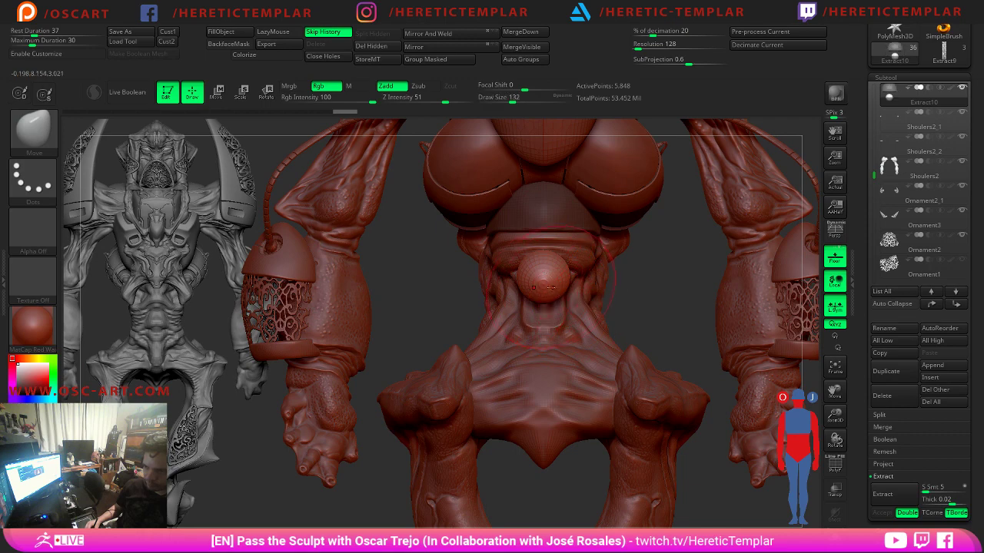
ctrl+shift+click(550, 288)
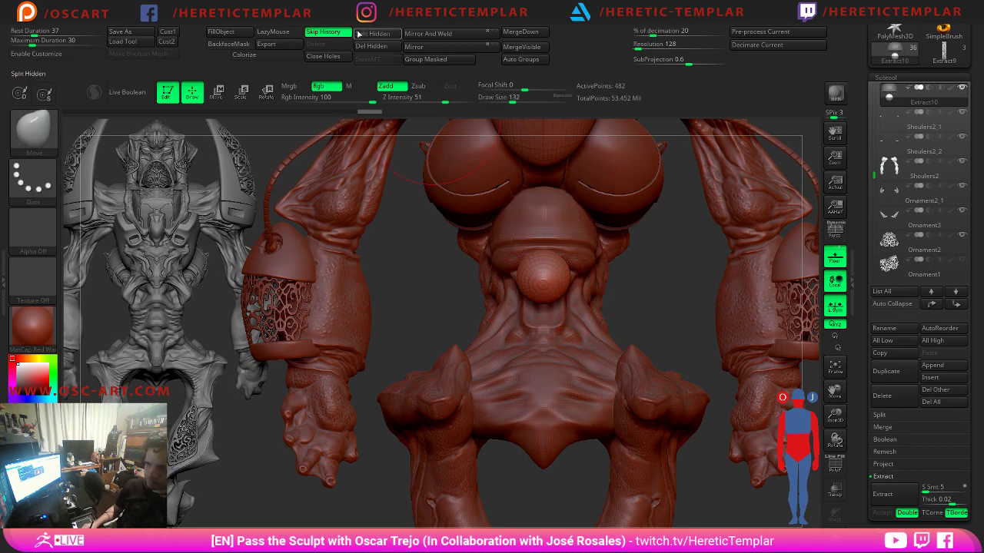
click(372, 36)
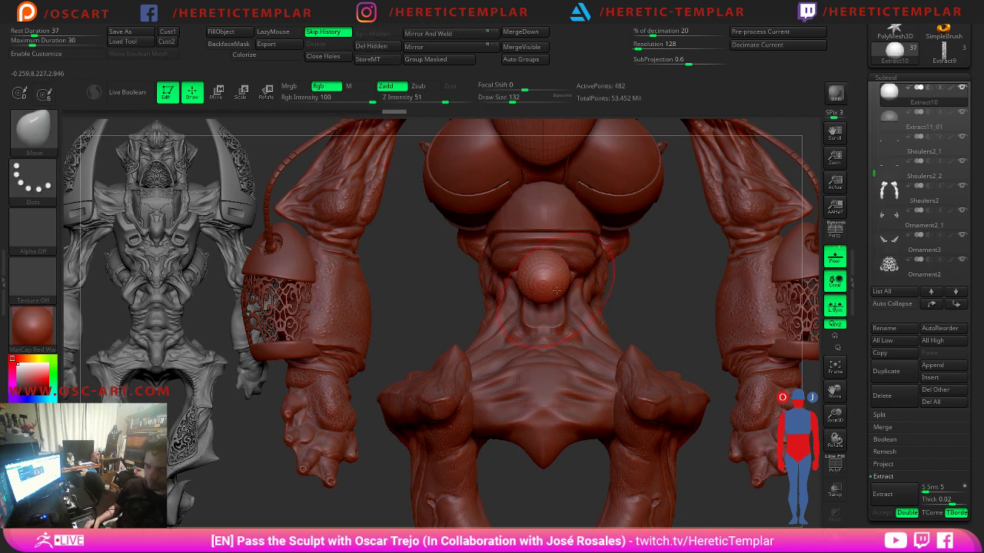
Stretch the sphere's sides down to the hips with the SnakeHook brush in Sculptris Pro mode at Draw Size 80, forming an arch.
key(b)
key(s)
key(h)
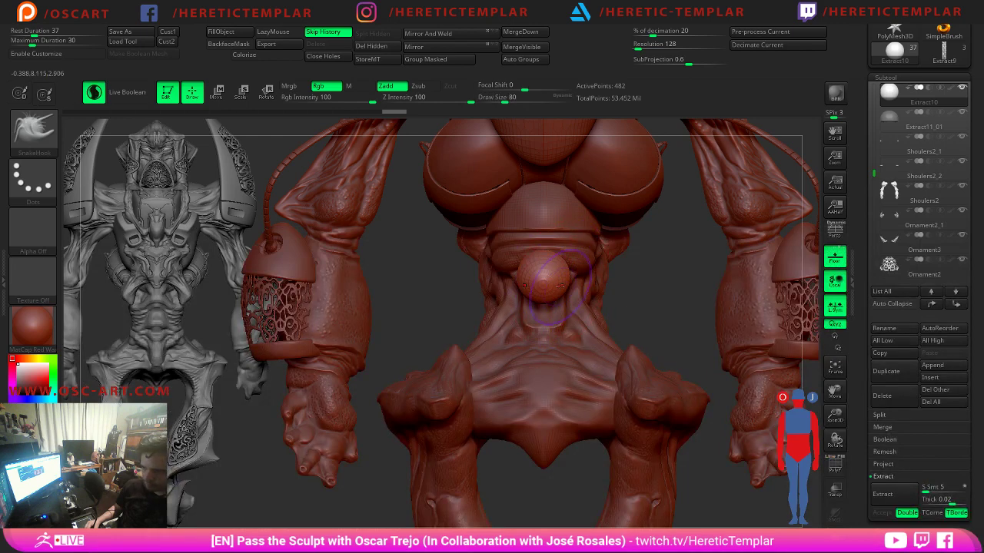
mouse_move(559, 287)
mouse_down()
mouse_move(600, 304)
mouse_move(641, 374)
mouse_up()
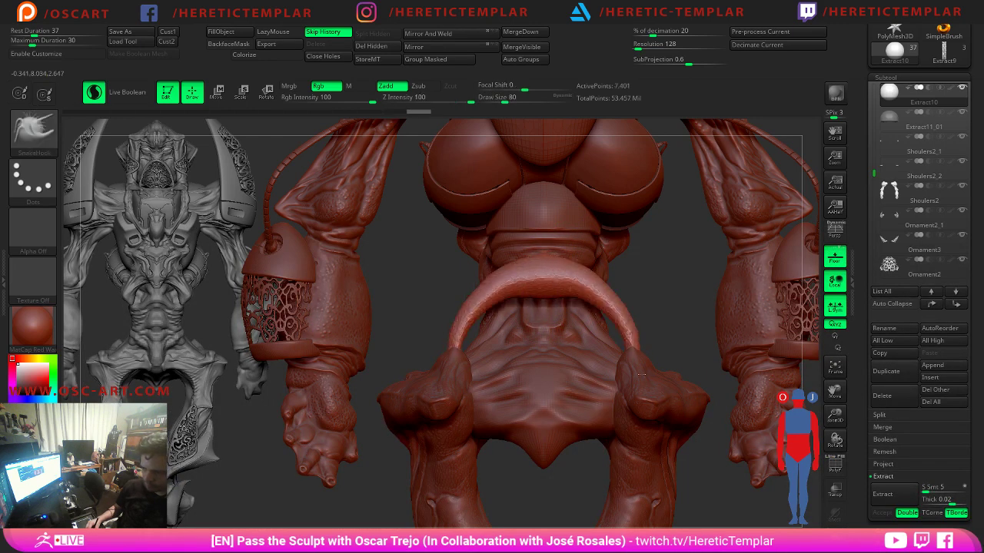
Refine the arch with larger SnakeHook strokes at Draw Size 163 and undo the last two changes.
mouse_move(651, 313)
mouse_down()
mouse_move(707, 311)
mouse_move(640, 313)
mouse_move(631, 332)
mouse_move(623, 322)
mouse_up()
key(s)
key(s)
key(s)
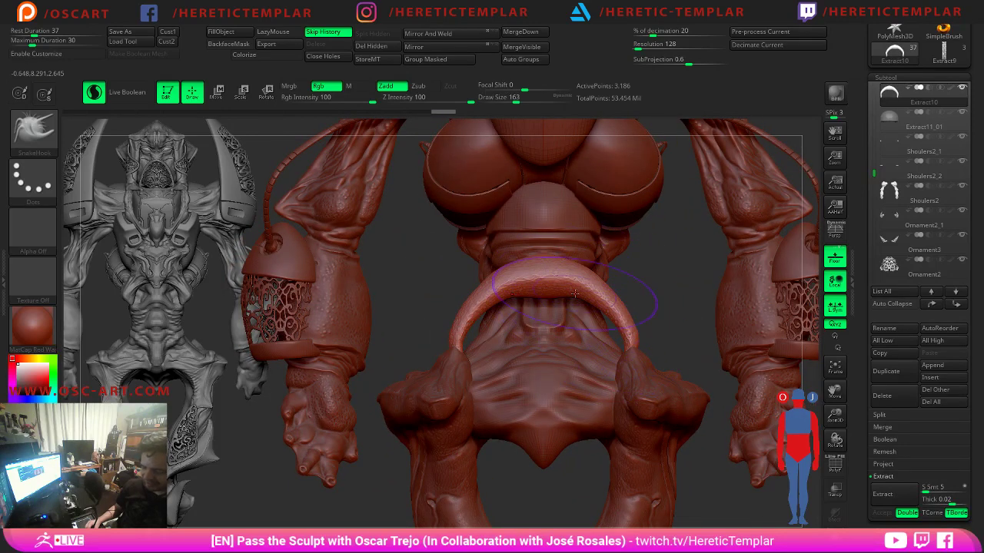
key(s)
mouse_move(550, 286)
mouse_down()
mouse_move(563, 280)
mouse_move(605, 308)
mouse_move(611, 301)
mouse_move(554, 272)
mouse_move(596, 289)
mouse_up()
key(ctrl+z)
key(ctrl+z)
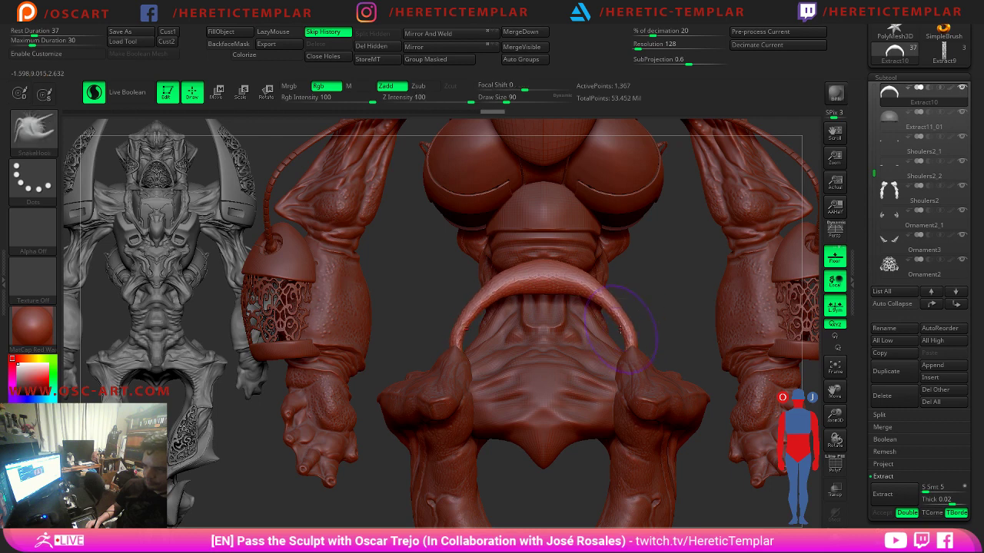
Thin and even out the middle of the arch with the Smooth brush at Draw Size 74 with Sculptris Pro on.
key(backslash)
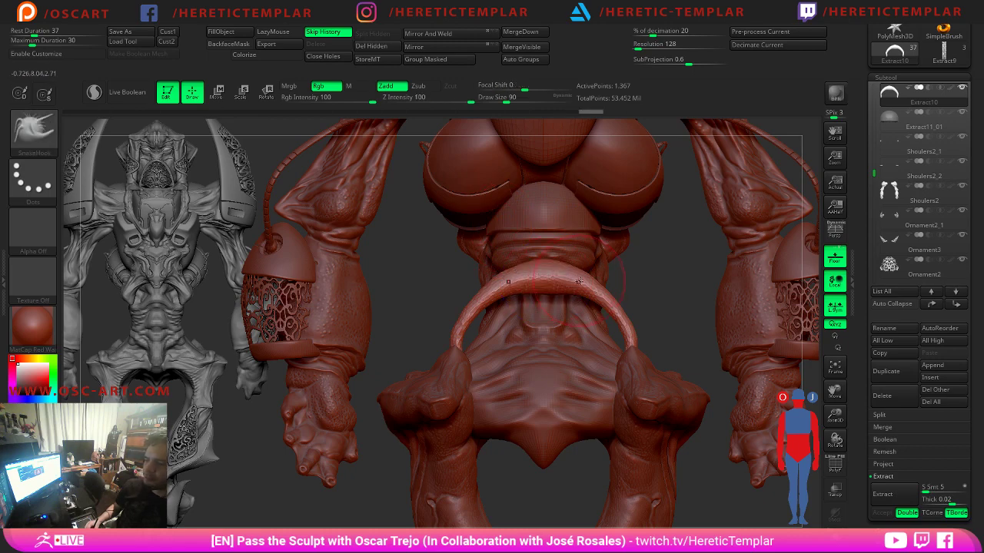
mouse_move(626, 274)
mouse_down()
mouse_move(667, 266)
mouse_move(627, 260)
mouse_up()
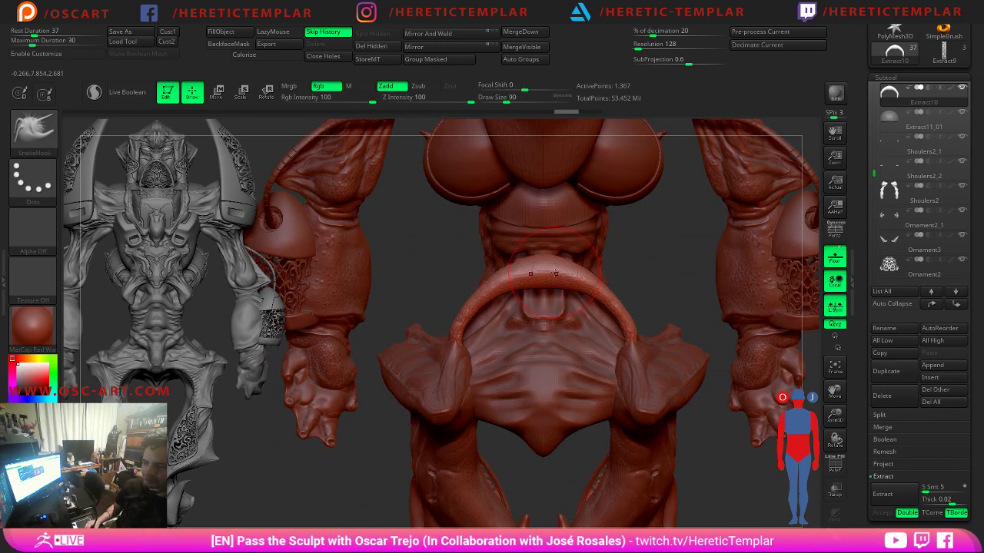
key(backslash)
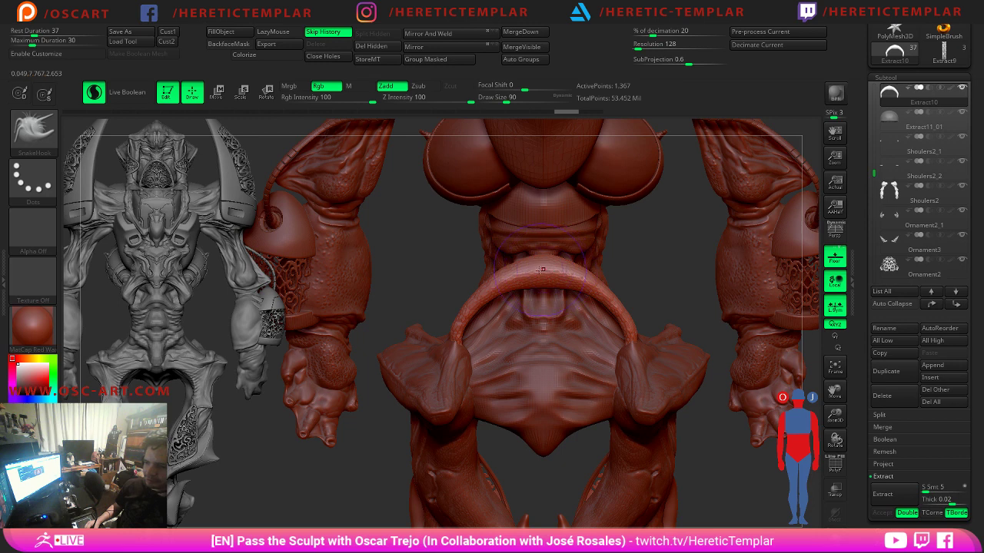
key(shift)
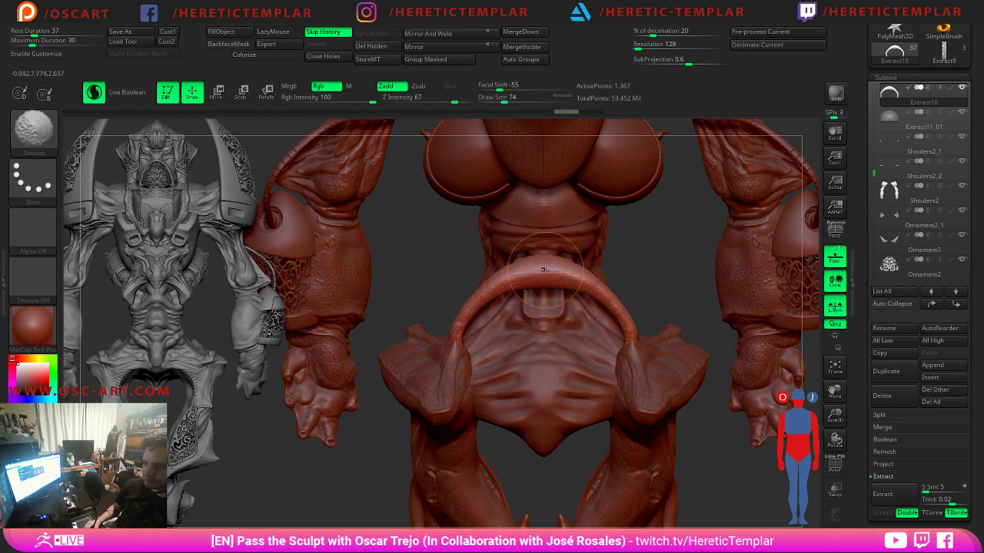
mouse_move(604, 287)
shift+mouse_down()
mouse_move(619, 325)
mouse_move(569, 273)
shift+mouse_up()
key(shift)
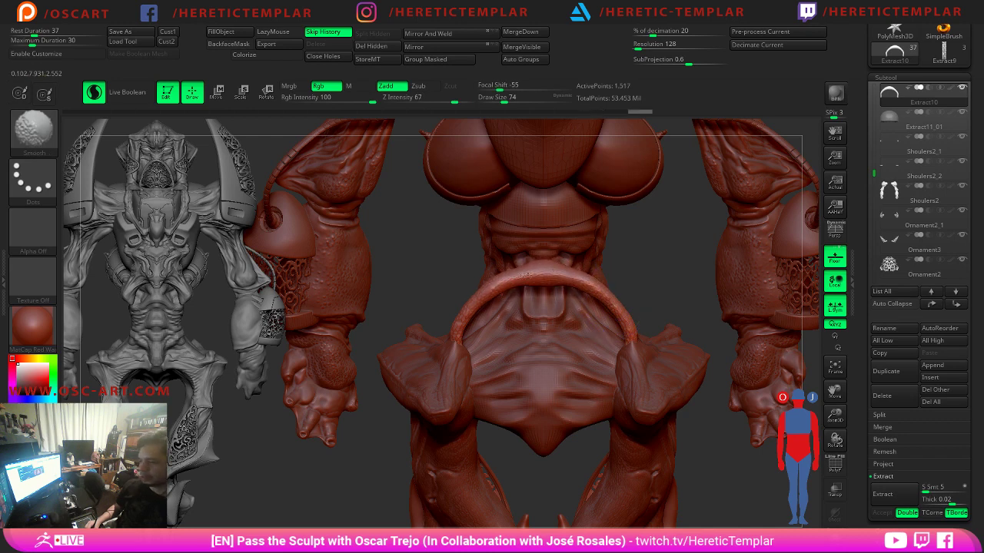
Smooth the crown of the arch at Draw Size 74 and nudge its upper side with the SnakeHook brush.
shift+drag(551, 270, 582, 269)
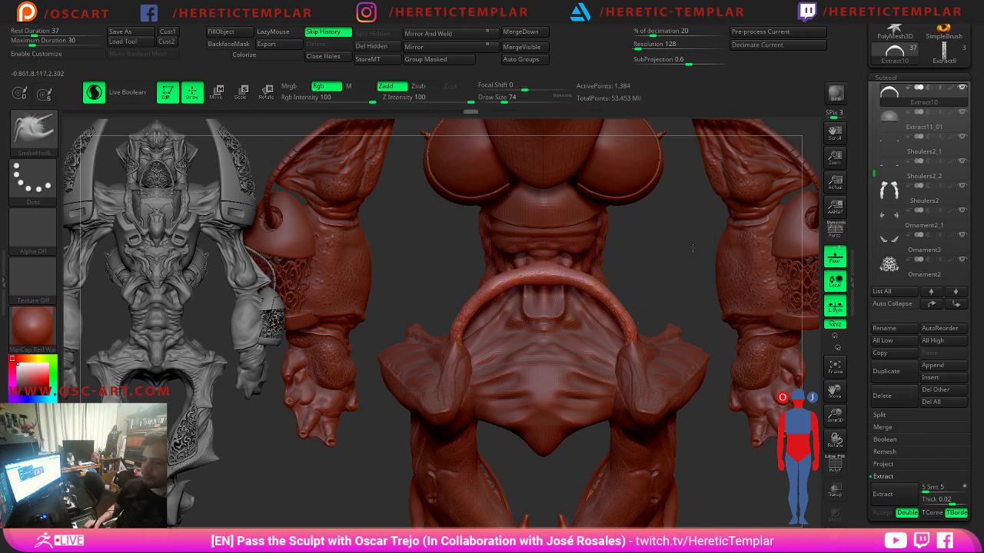
alt+drag(692, 248, 673, 192)
mouse_move(623, 272)
mouse_down()
mouse_move(593, 271)
mouse_move(605, 273)
mouse_up()
mouse_move(718, 260)
mouse_down()
mouse_move(616, 284)
mouse_move(609, 392)
mouse_up()
Reshape the crown of the arch with the Move brush at Draw Sizes 132 and 187.
key(b)
key(m)
key(v)
key(s)
mouse_move(532, 336)
mouse_down()
mouse_move(542, 337)
mouse_move(516, 343)
mouse_move(536, 342)
mouse_up()
key(s)
key(s)
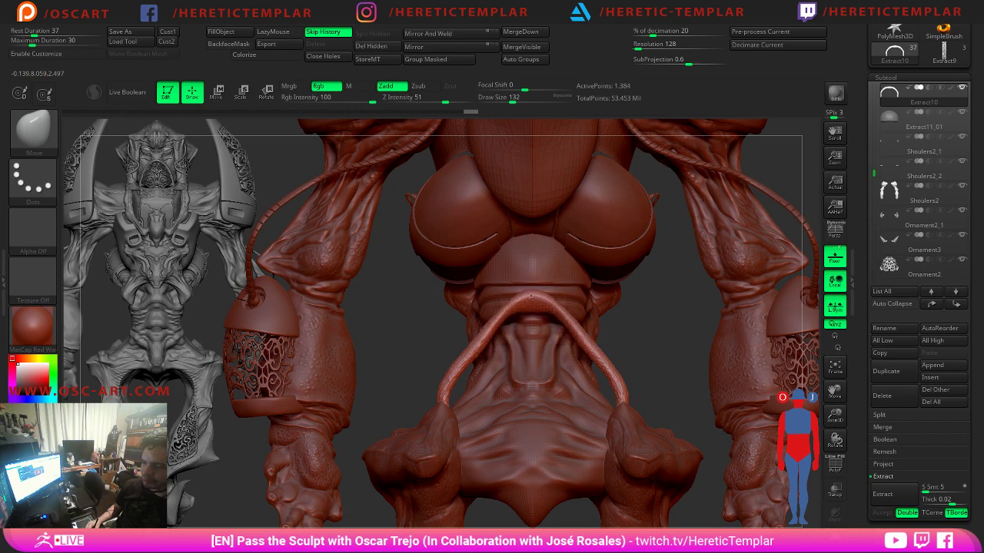
drag(696, 265, 577, 263)
key(s)
drag(528, 299, 541, 297)
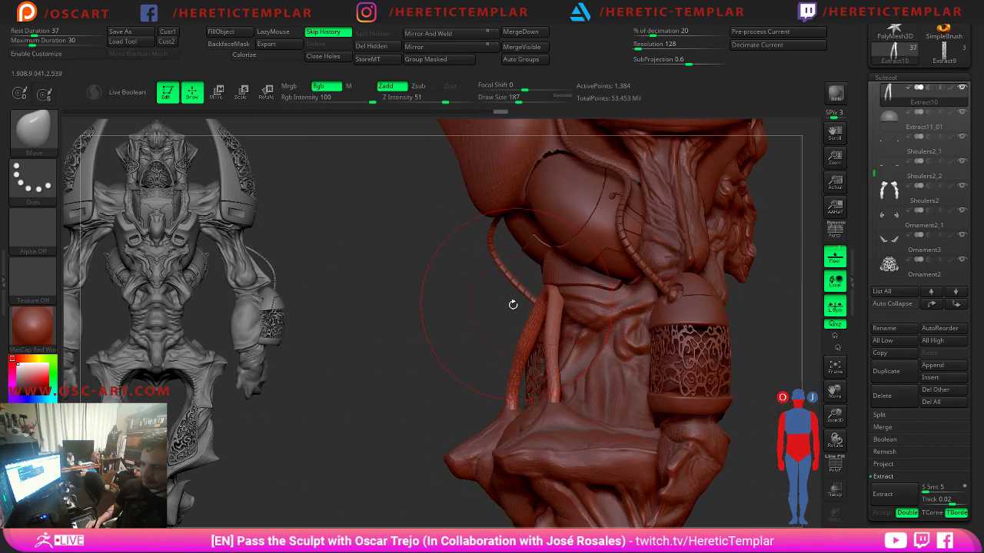
Bow the arch's legs outward and wrap its crown around the waist with the Move brush, working at Draw Sizes 207 and 132.
right_drag(513, 304, 573, 340)
key(shift)
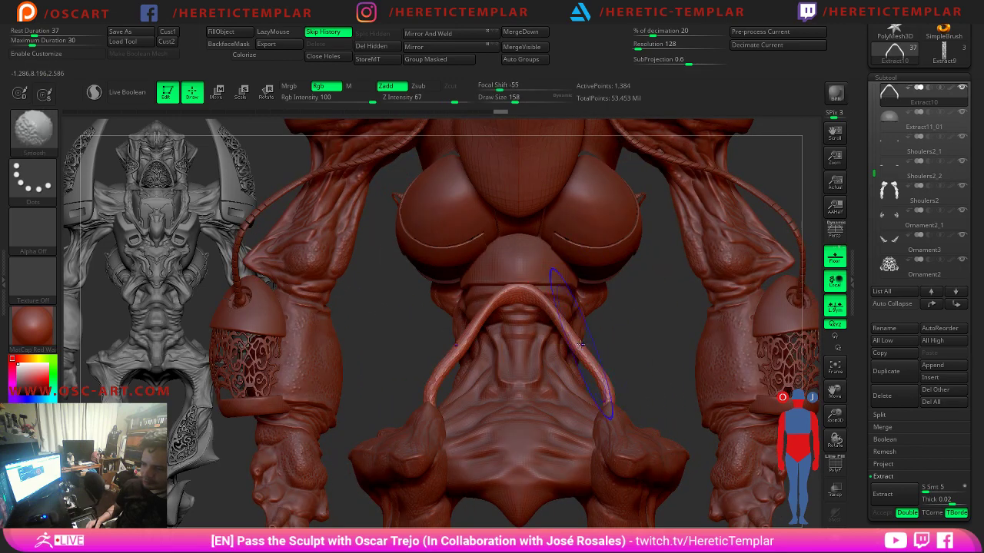
mouse_move(578, 347)
mouse_down()
mouse_move(573, 363)
mouse_move(606, 345)
mouse_move(555, 351)
mouse_move(583, 343)
mouse_move(618, 363)
mouse_up()
key(s)
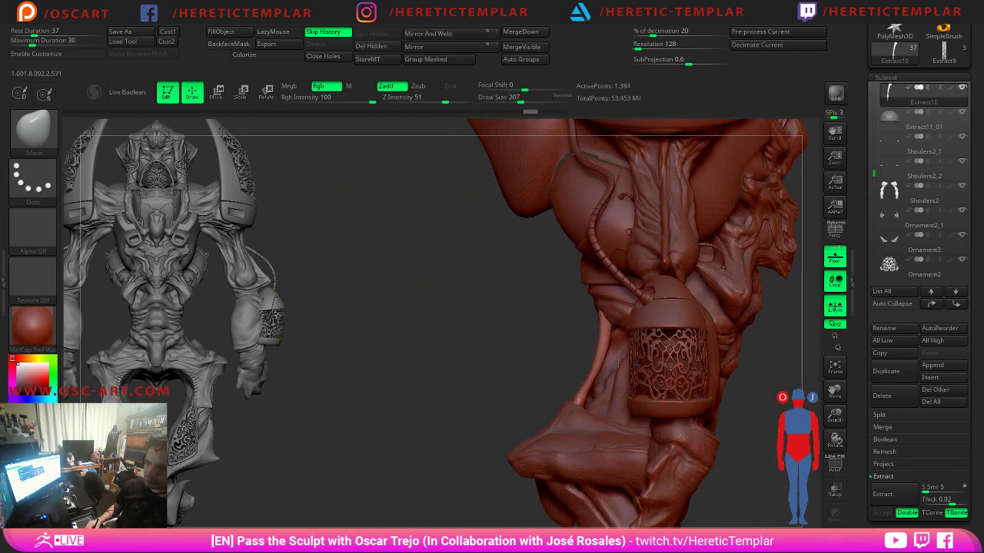
right_drag(578, 306, 614, 311)
key(s)
drag(615, 311, 648, 273)
right_drag(648, 273, 630, 302)
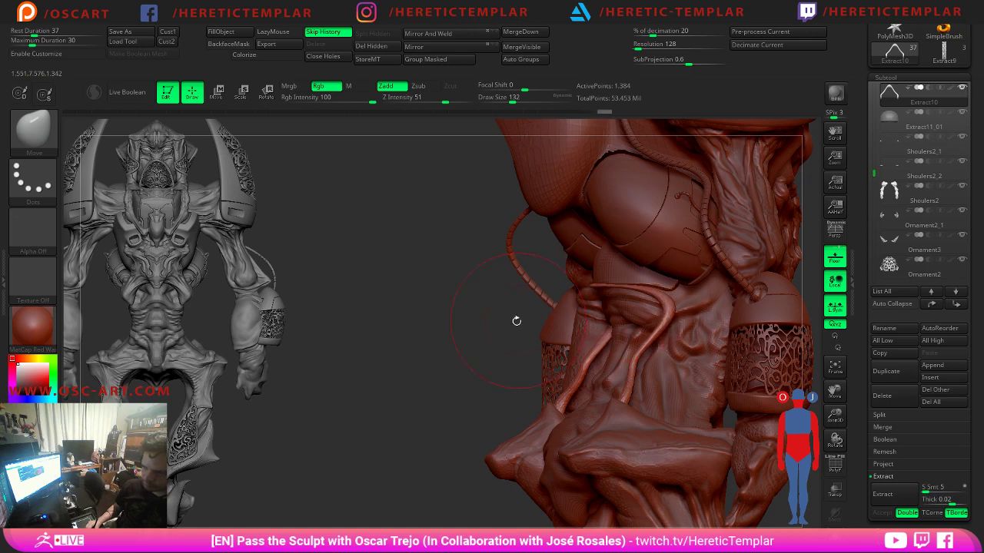
Adjust the lower legs of the arch with the Move brush at Draw Size 80, smooth them and undo the last change.
drag(459, 346, 505, 345)
key(s)
drag(647, 372, 631, 366)
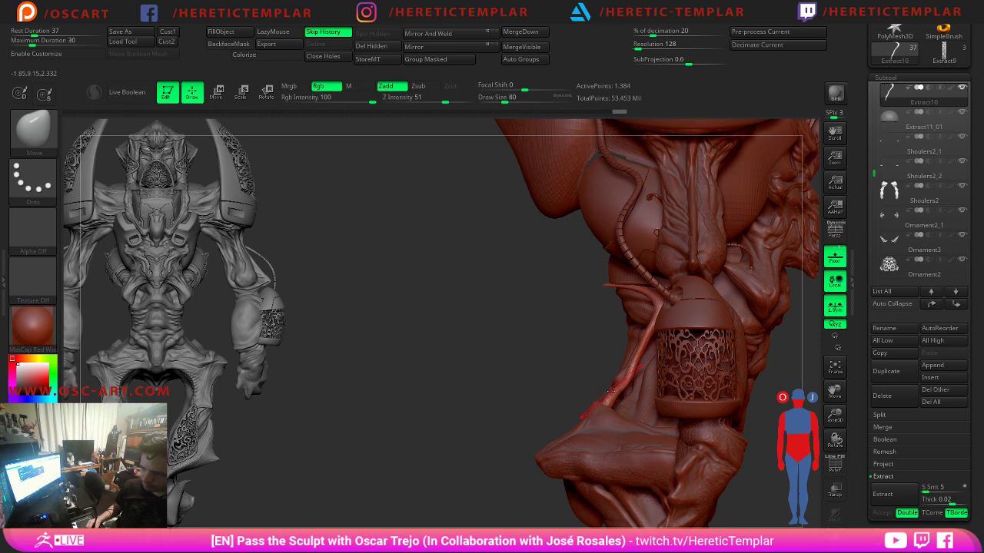
key(shift)
shift+drag(634, 359, 624, 392)
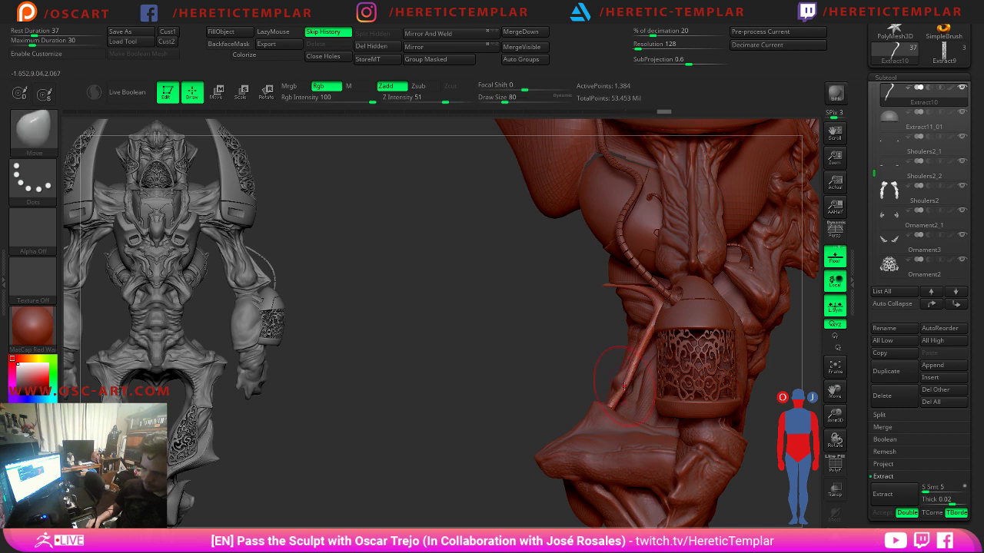
key(shift)
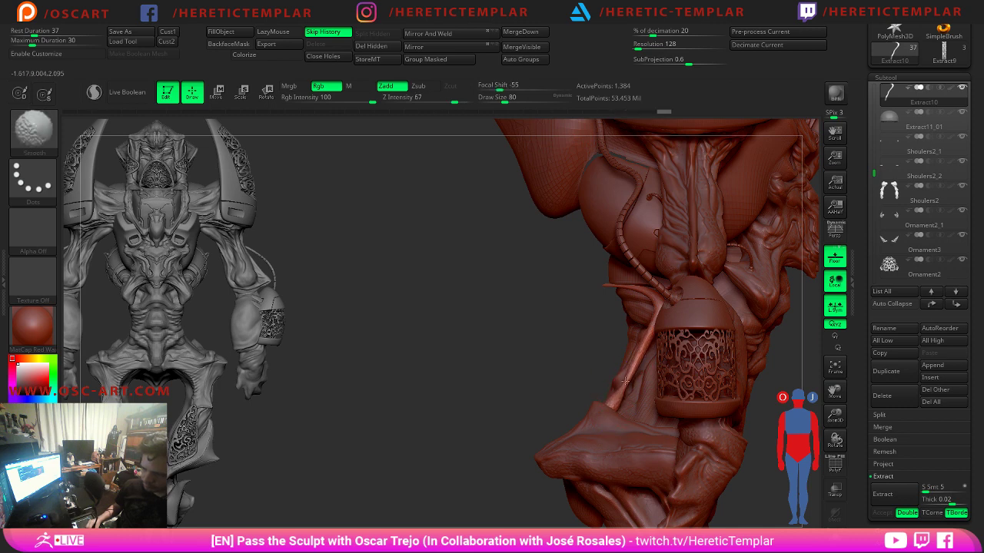
shift+drag(625, 381, 618, 395)
mouse_move(534, 382)
mouse_down()
mouse_move(644, 367)
mouse_move(631, 344)
mouse_move(647, 322)
mouse_move(644, 294)
mouse_up()
key(ctrl+z)
Thicken the arch where its legs meet the hips with the Inflate brush at Draw Size 80 and smooth its upper corners.
key(shift)
key(b)
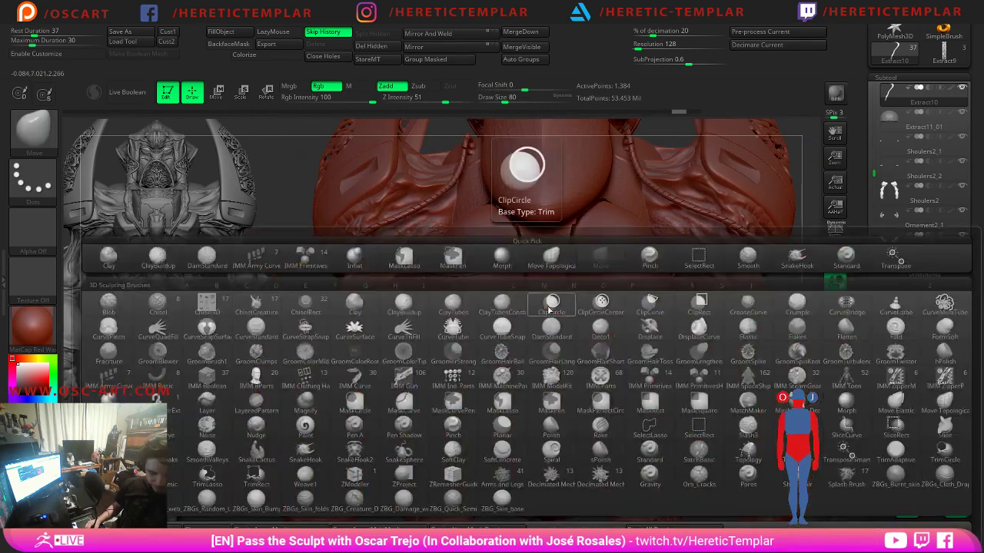
key(i)
key(n)
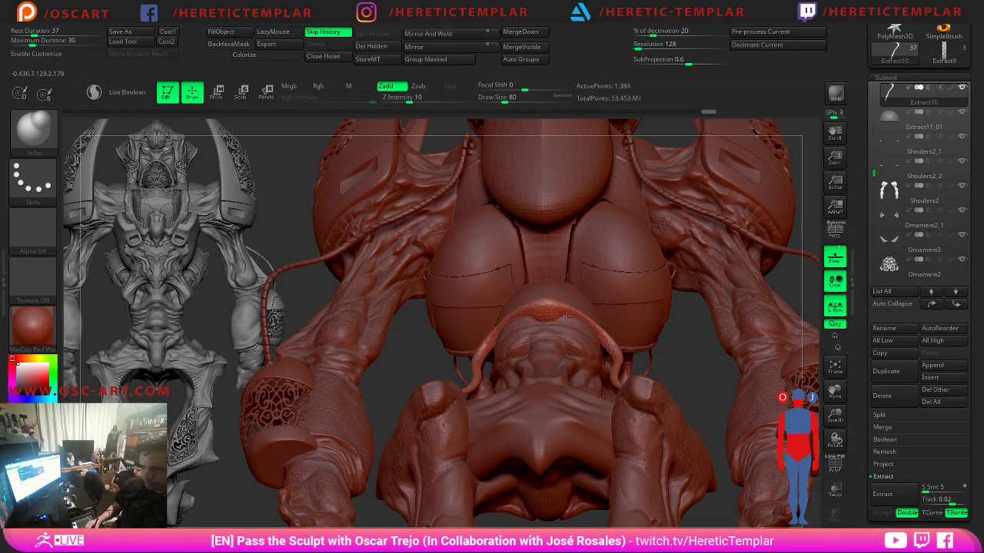
right_drag(682, 346, 621, 342)
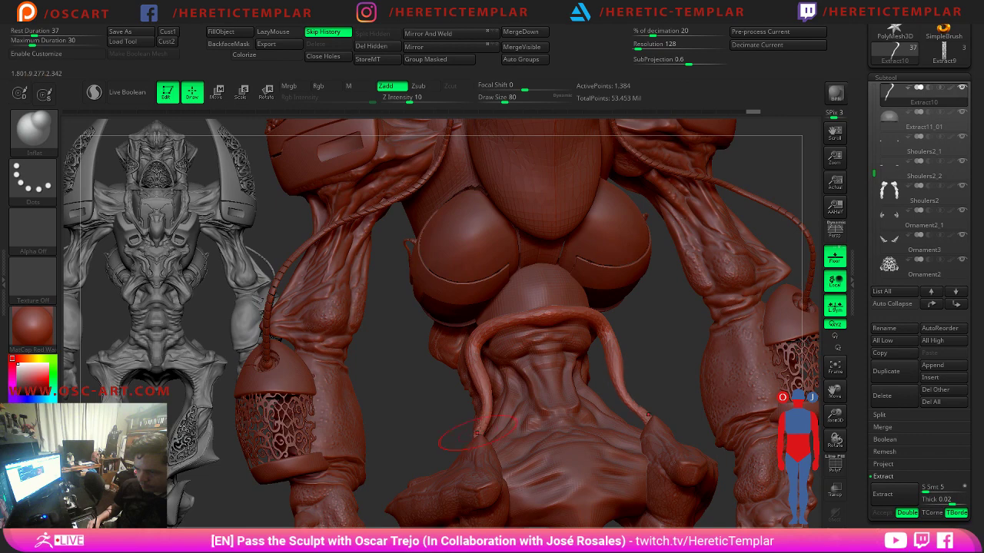
drag(477, 434, 477, 437)
mouse_move(621, 357)
ctrl+right_down()
mouse_move(625, 274)
mouse_move(693, 274)
mouse_move(683, 270)
mouse_move(658, 312)
mouse_move(646, 310)
mouse_move(692, 330)
ctrl+right_up()
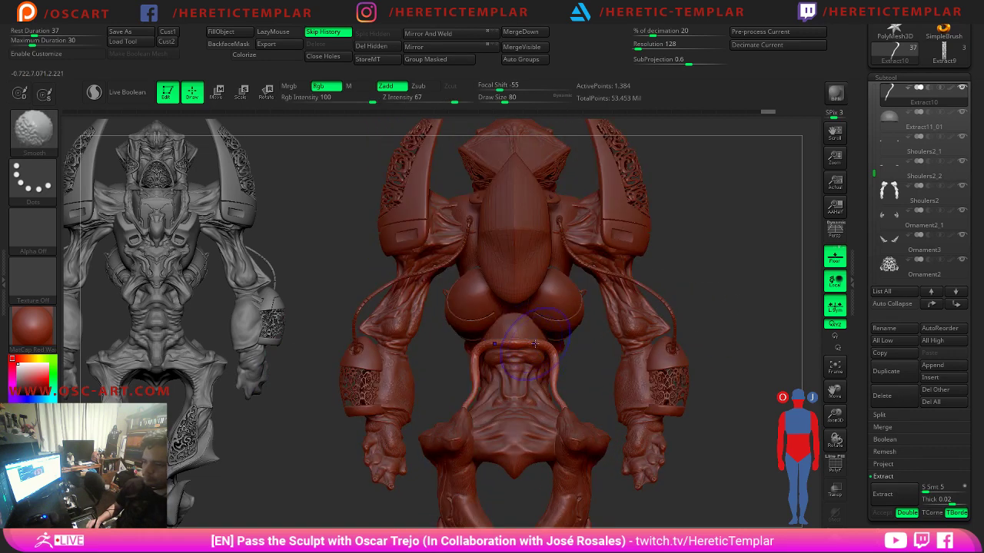
shift+drag(552, 360, 555, 369)
mouse_move(624, 265)
ctrl+right_down()
mouse_move(624, 231)
mouse_move(624, 282)
ctrl+right_up()
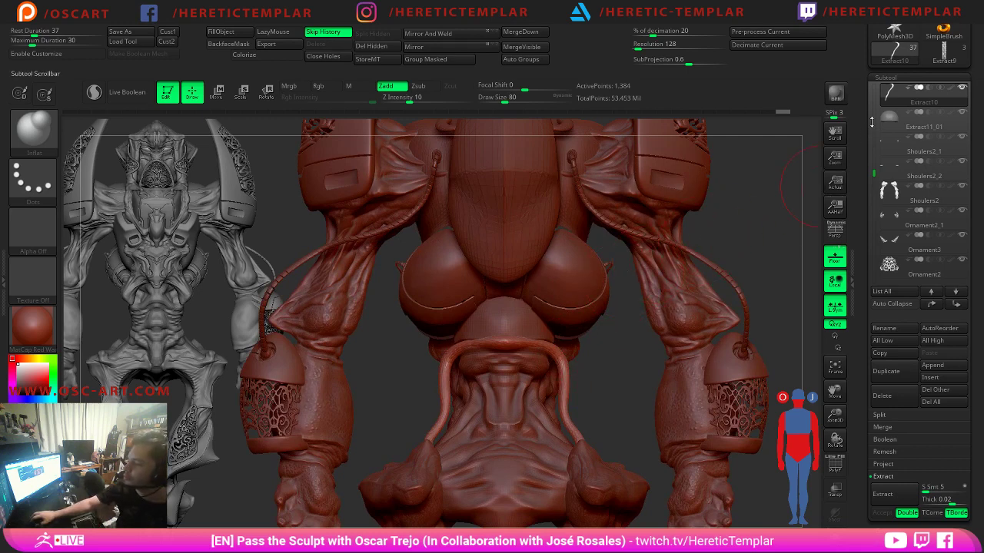
Select the Ornament1 subtool and move a duplicate of its mesh behind the creature's waist.
drag(872, 122, 874, 187)
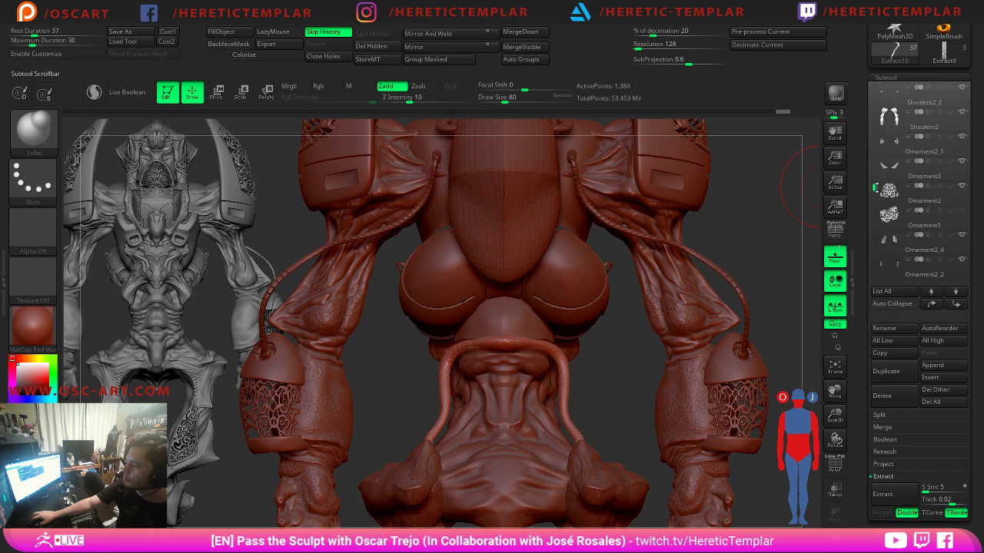
click(884, 218)
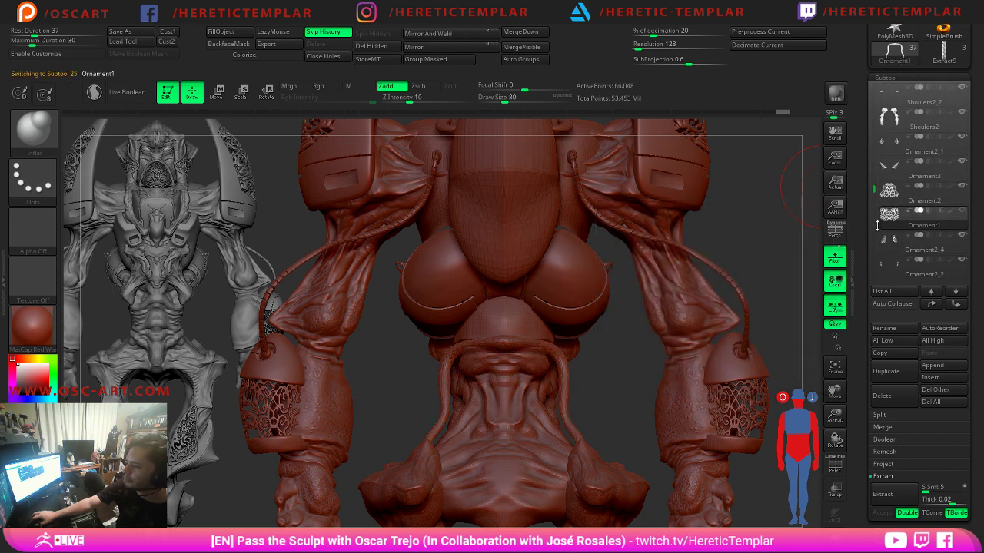
alt+drag(742, 206, 628, 238)
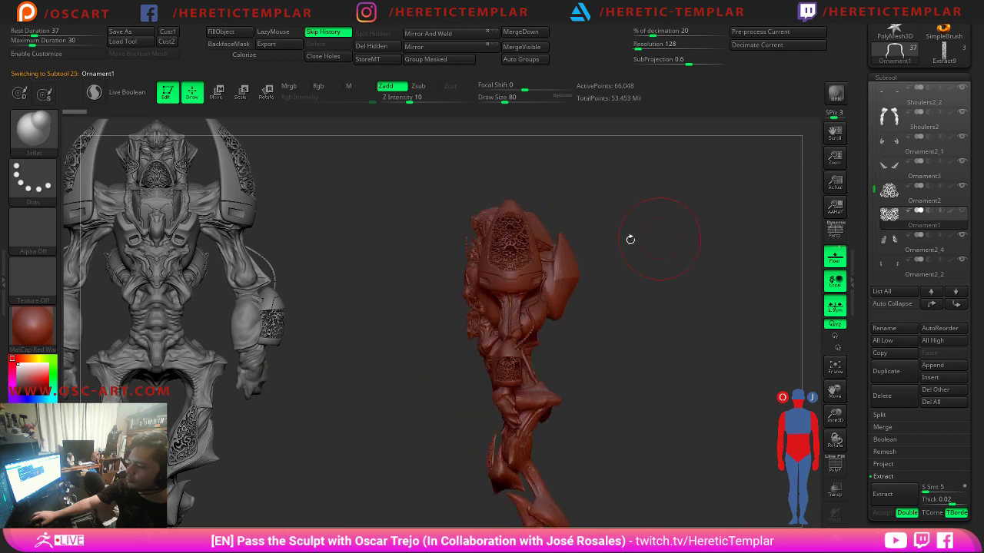
key(w)
ctrl+drag(508, 212, 599, 326)
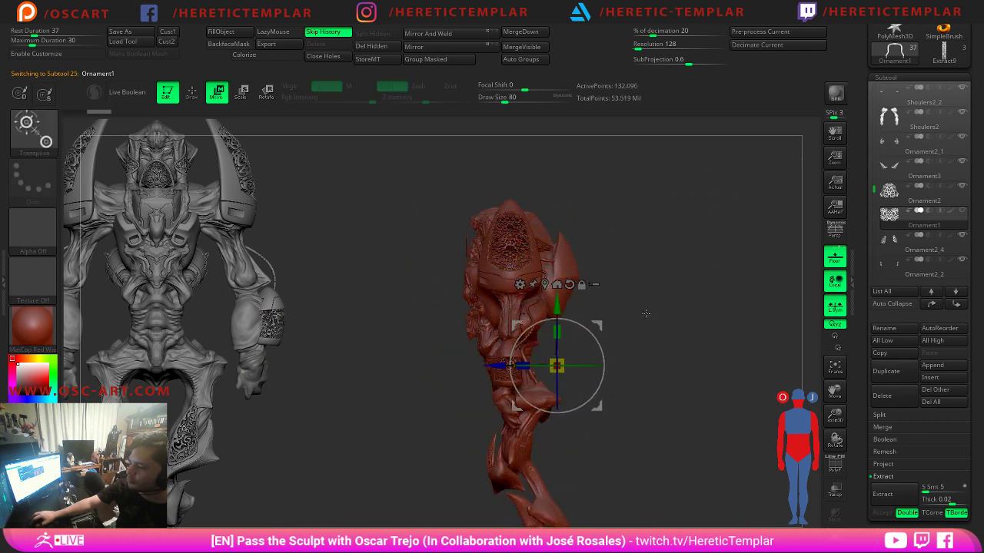
mouse_move(668, 350)
alt+mouse_down()
mouse_move(684, 389)
mouse_move(650, 371)
mouse_move(615, 369)
alt+mouse_up()
key(q)
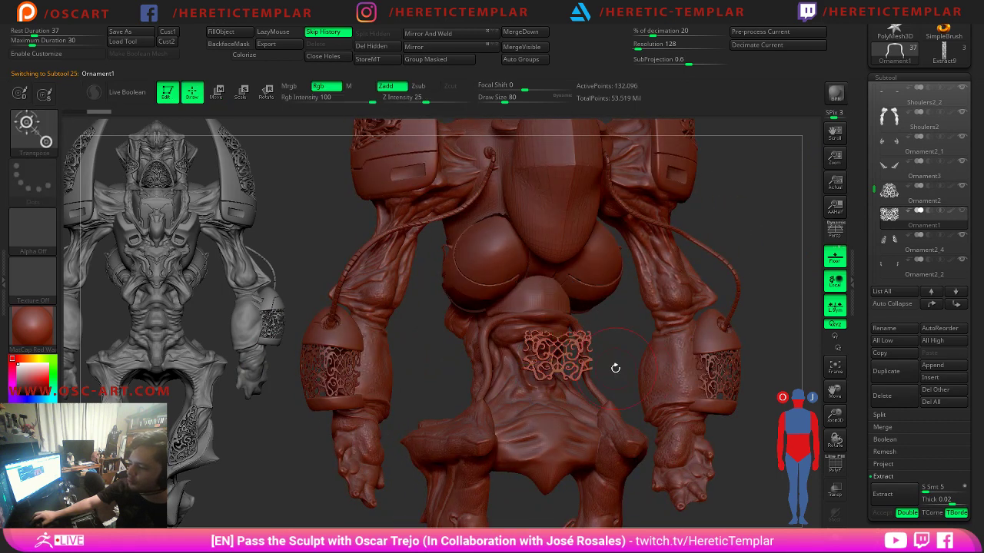
Turn on PolyFrame, isolate the duplicated ornament behind the waist and split it into its own subtool.
key(shift+f)
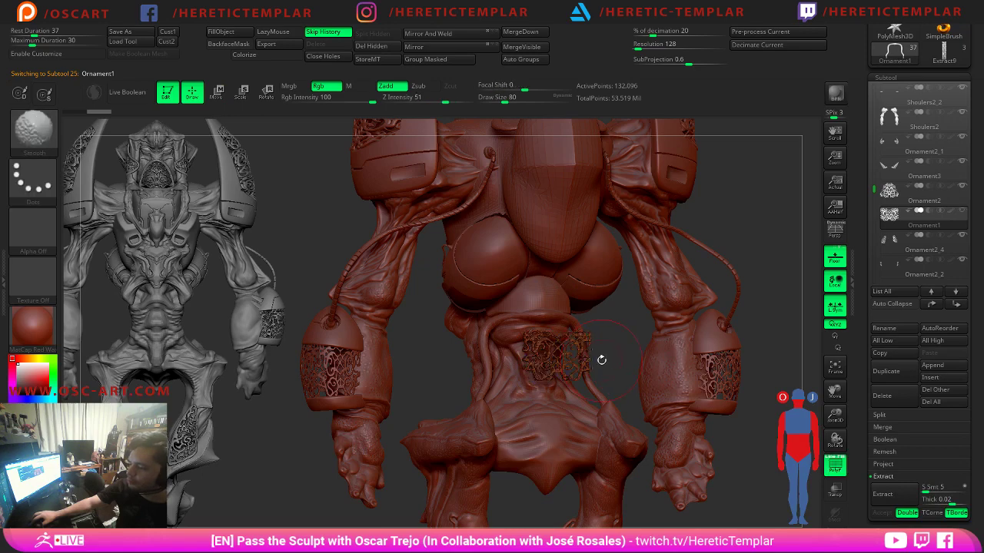
drag(616, 352, 530, 210)
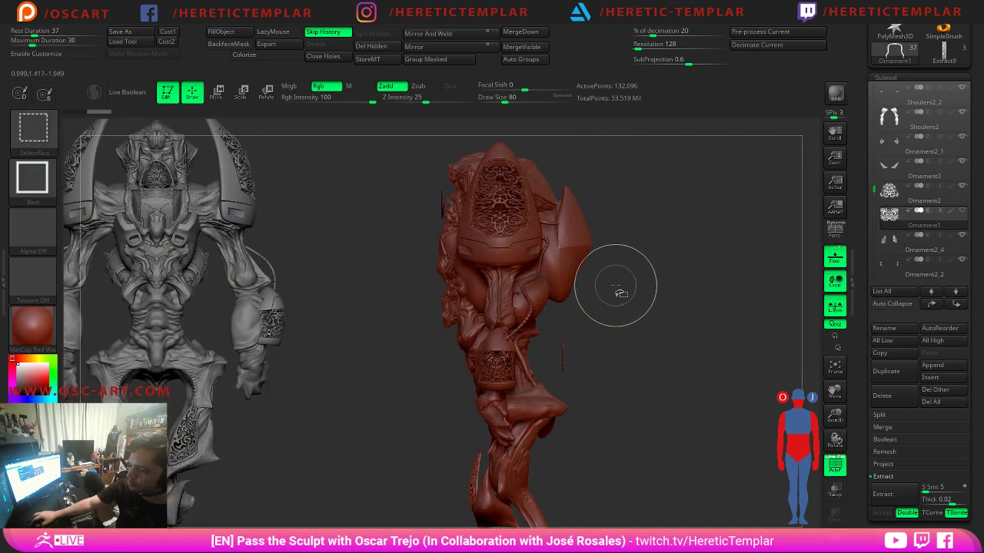
ctrl+shift+drag(617, 292, 541, 414)
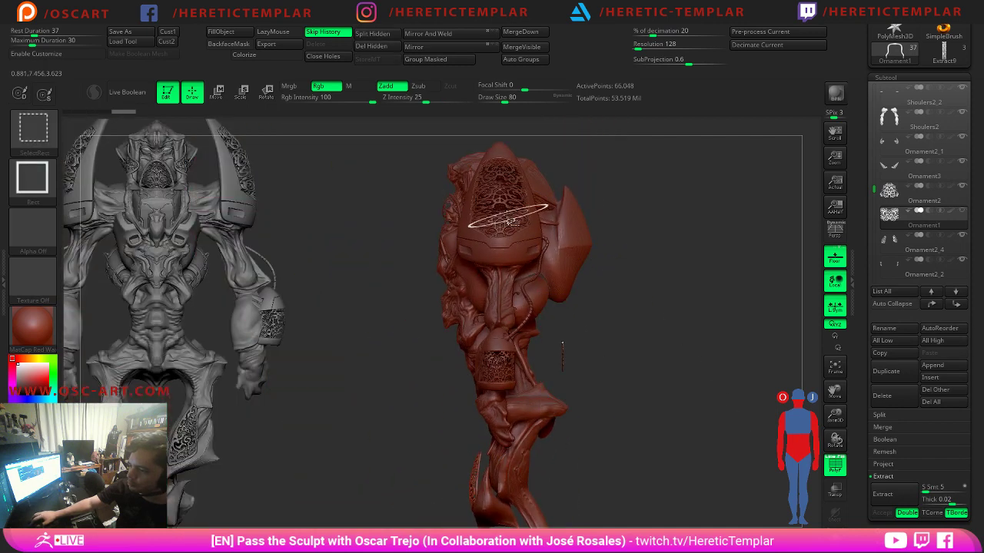
click(394, 38)
Move the ornament copy in against the back of the waist, between the legs of the arch.
alt+drag(666, 266, 543, 333)
key(w)
shift+drag(619, 336, 558, 339)
mouse_move(501, 371)
mouse_down()
mouse_move(568, 371)
mouse_move(543, 371)
mouse_up()
key(q)
key(w)
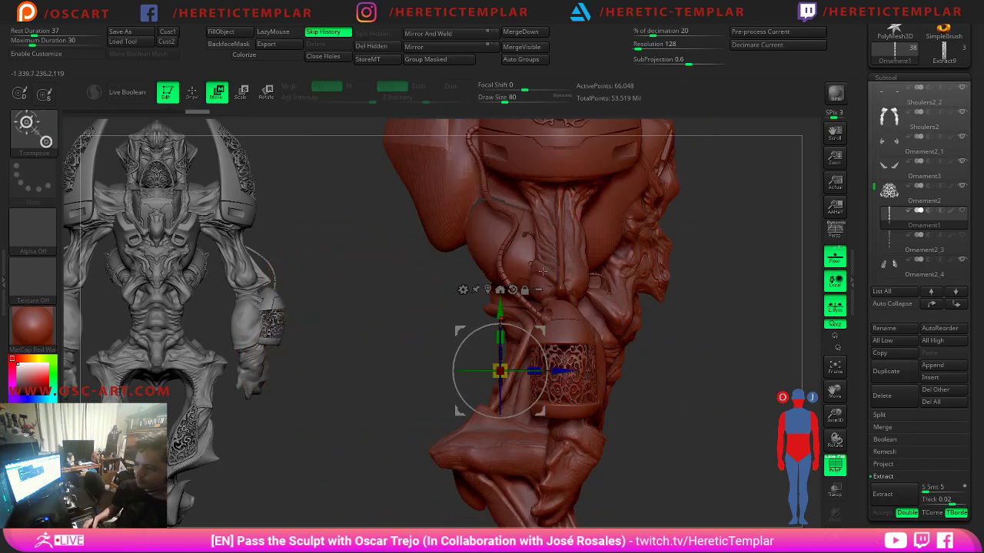
key(q)
mouse_move(465, 325)
mouse_down()
mouse_move(478, 299)
mouse_move(633, 346)
mouse_move(602, 314)
mouse_up()
key(w)
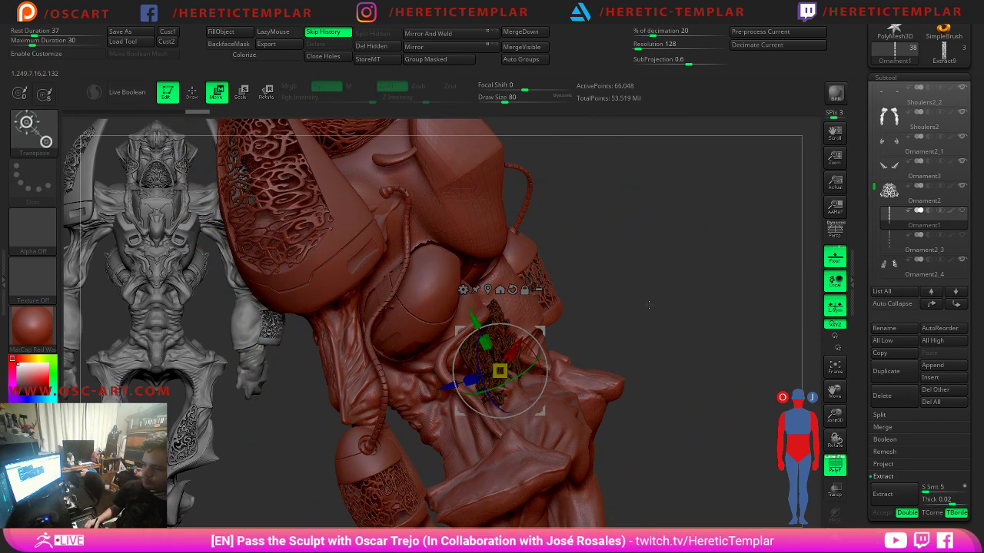
alt+drag(662, 360, 667, 442)
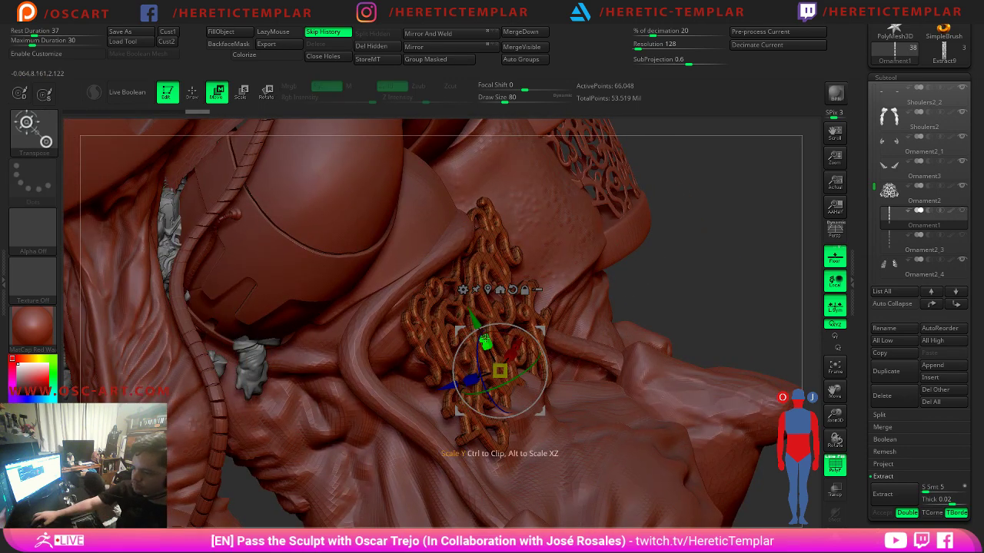
Apply the Bend Arc deformer to the waist ornament and test its bend handles, undoing the trial bends.
click(463, 289)
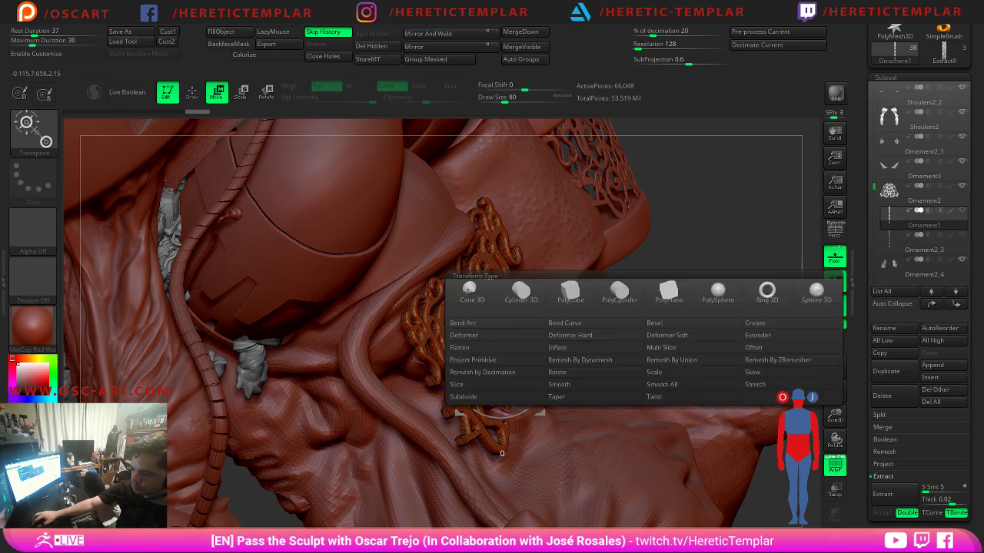
click(523, 324)
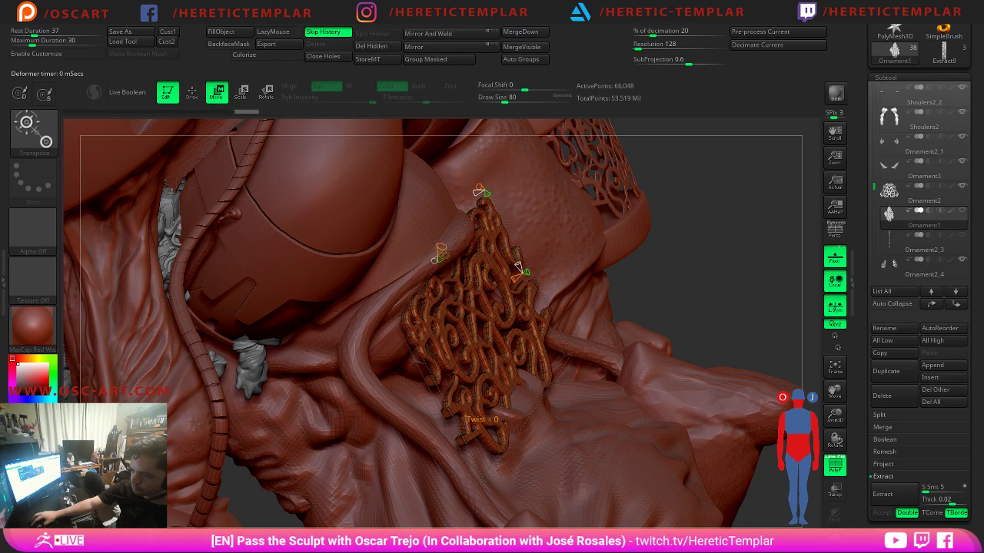
drag(440, 250, 453, 232)
key(ctrl+z)
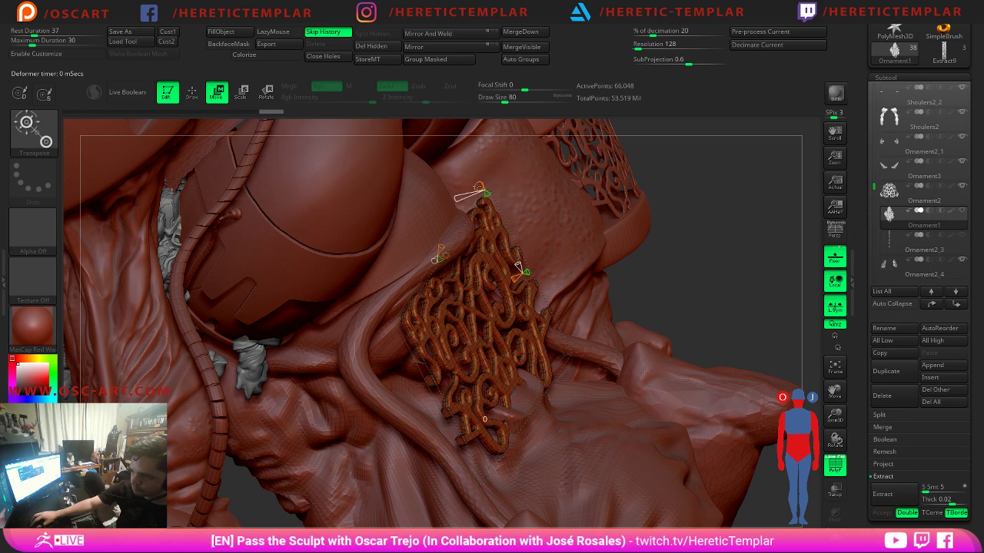
drag(478, 187, 469, 183)
key(ctrl+z)
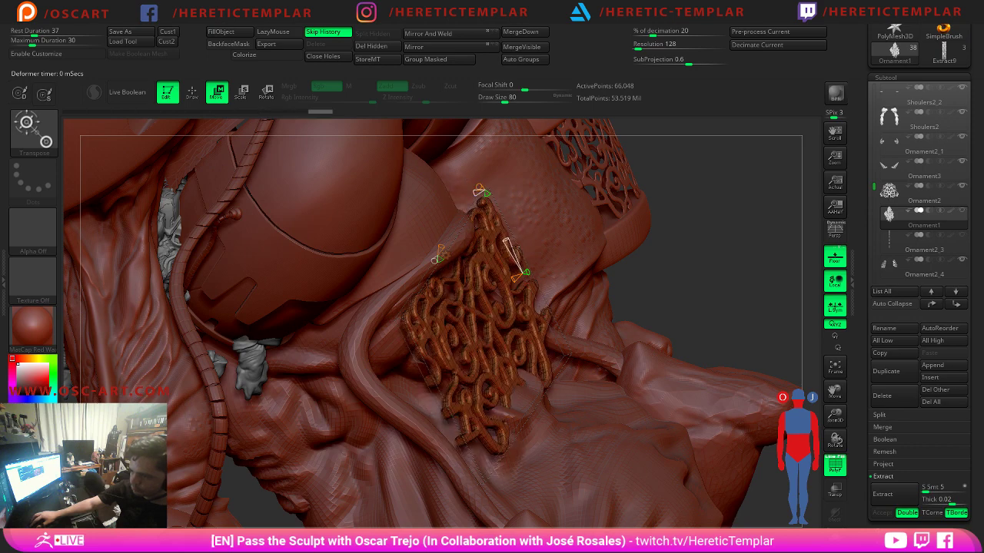
mouse_move(516, 279)
mouse_down()
mouse_move(507, 285)
mouse_move(552, 256)
mouse_move(530, 269)
mouse_up()
mouse_move(483, 418)
mouse_down()
mouse_move(493, 415)
mouse_move(484, 419)
mouse_up()
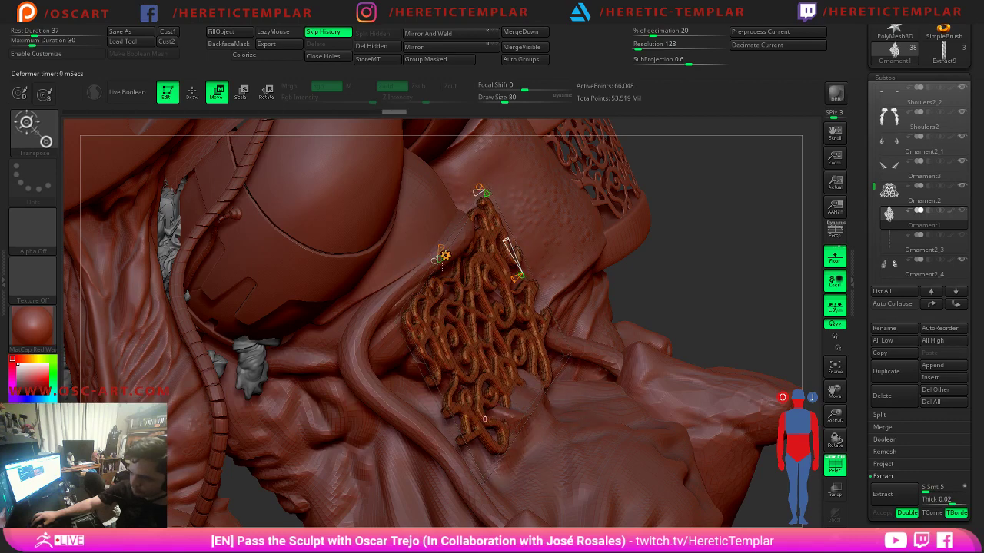
Adjust the Bend Arc deformer's options on the waist ornament and try its handles from another angle.
click(445, 257)
click(423, 270)
right_drag(610, 233, 449, 254)
drag(483, 419, 491, 419)
mouse_move(445, 265)
mouse_down()
mouse_move(454, 255)
mouse_move(406, 270)
mouse_move(428, 258)
mouse_move(344, 308)
mouse_move(416, 266)
mouse_up()
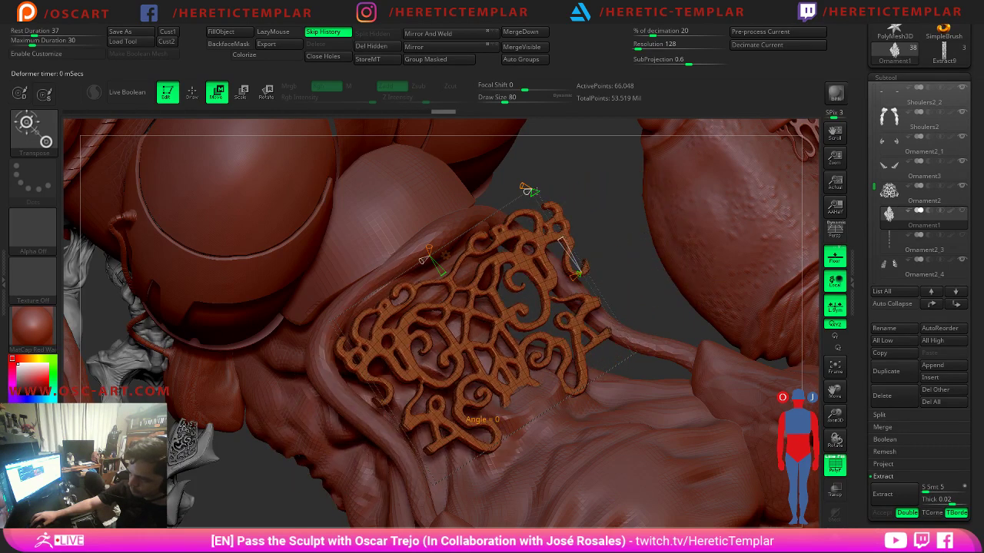
mouse_move(482, 419)
mouse_down()
mouse_move(493, 417)
mouse_move(482, 419)
mouse_up()
Try to curve the ornament around the waist with the side handles of the Bend Arc deformer and undo each bend.
key(ctrl)
drag(606, 279, 715, 248)
drag(565, 321, 592, 306)
key(ctrl+z)
mouse_move(745, 450)
mouse_down()
mouse_move(795, 445)
mouse_move(734, 436)
mouse_up()
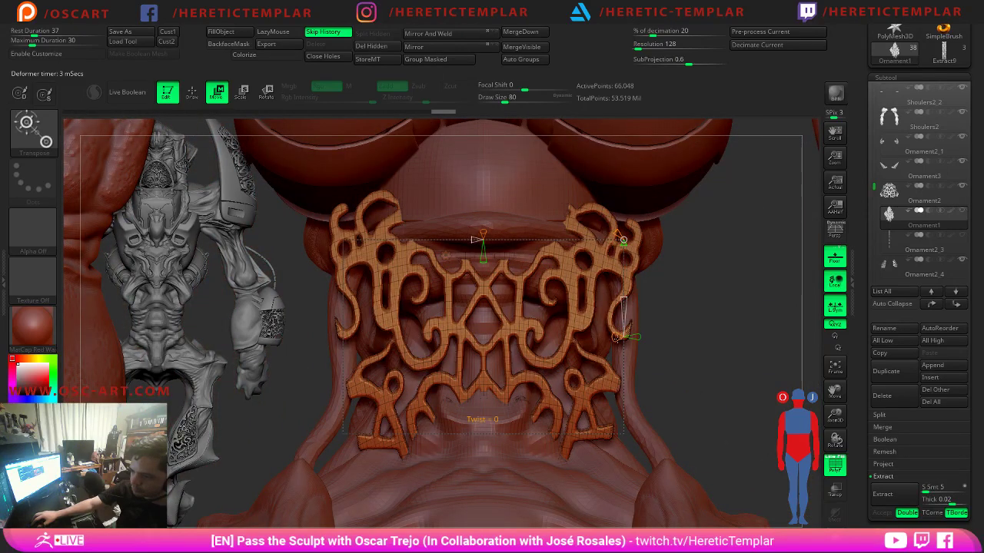
key(ctrl+z)
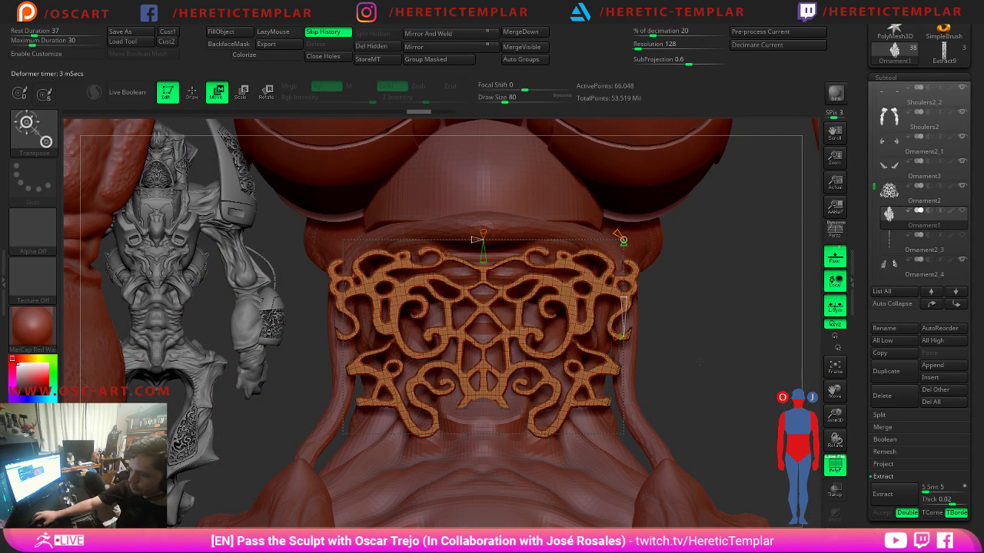
Accept the Bend Arc deformation on the lower-back ornament and return to sculpting with the Move brush.
drag(700, 361, 636, 349)
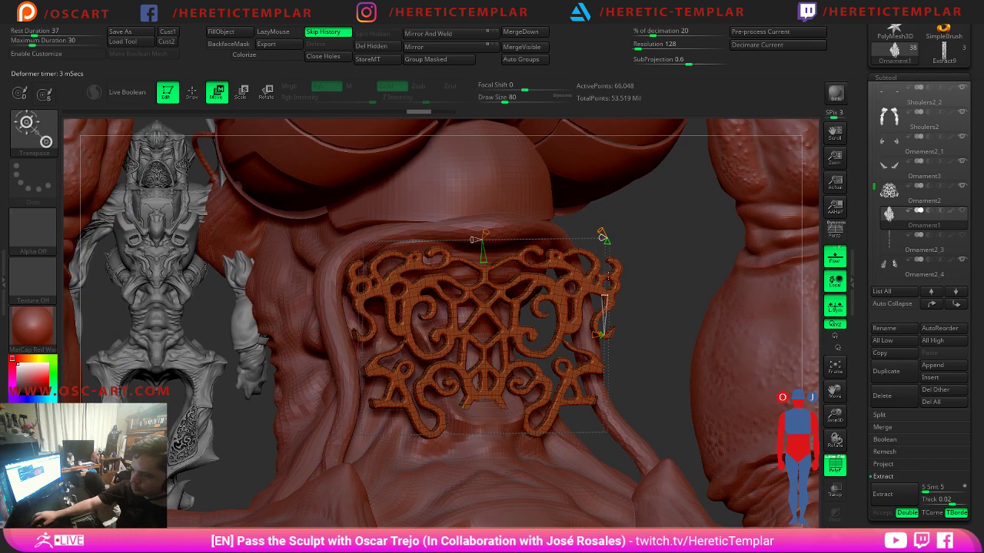
key(q)
key(w)
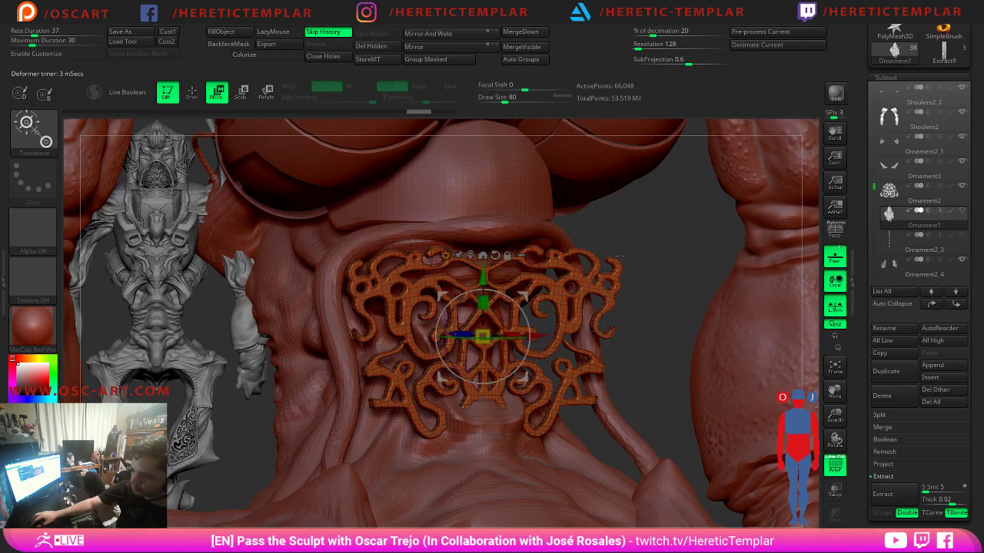
click(445, 256)
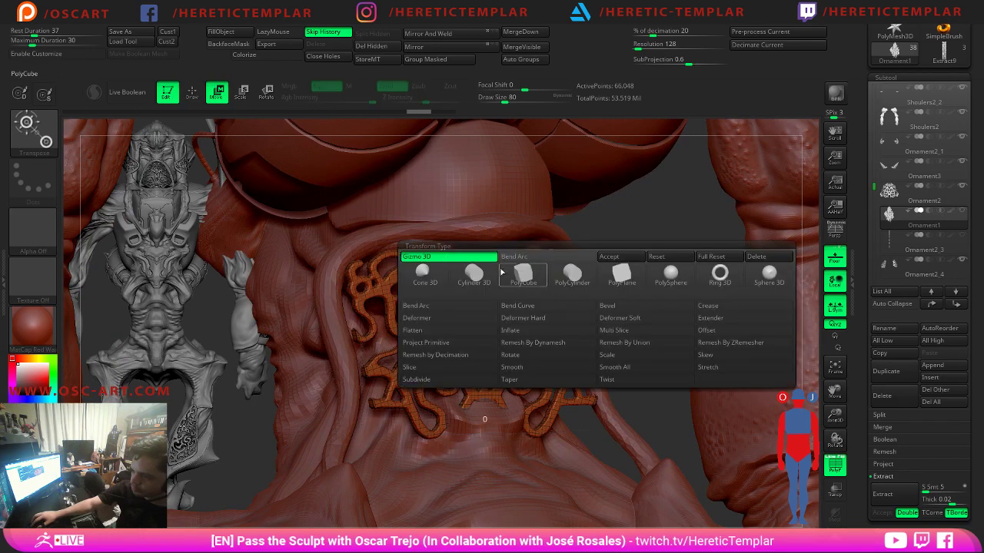
click(618, 258)
key(q)
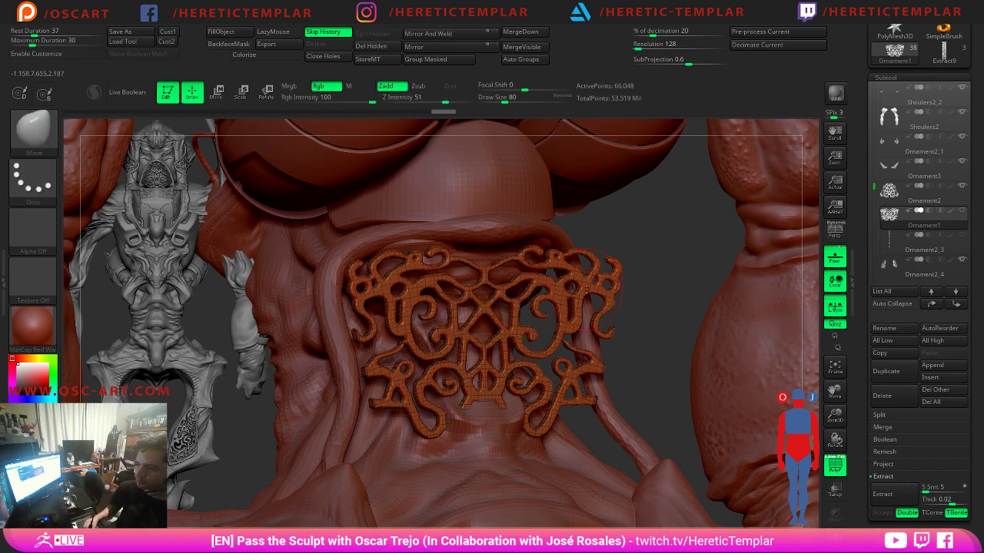
Set the Move brush to draw size 268 and shape the ornament so it wraps around the lower back.
key(s)
drag(587, 297, 668, 322)
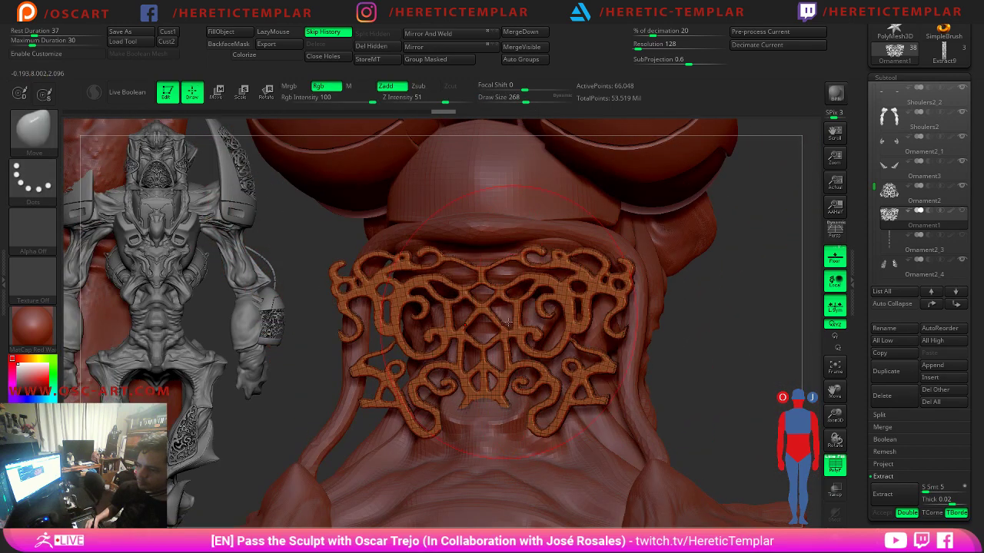
right_drag(744, 357, 604, 297)
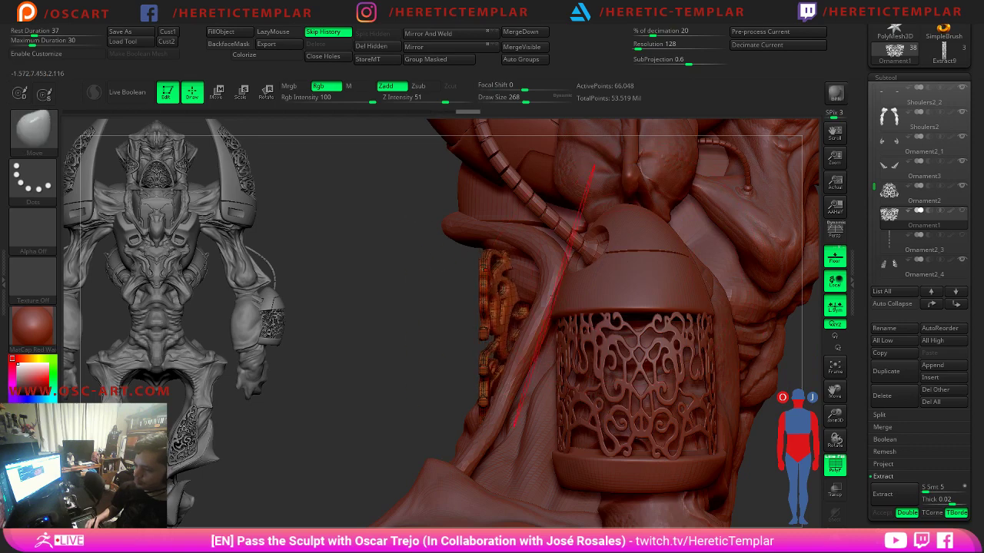
drag(430, 334, 541, 329)
drag(455, 317, 425, 319)
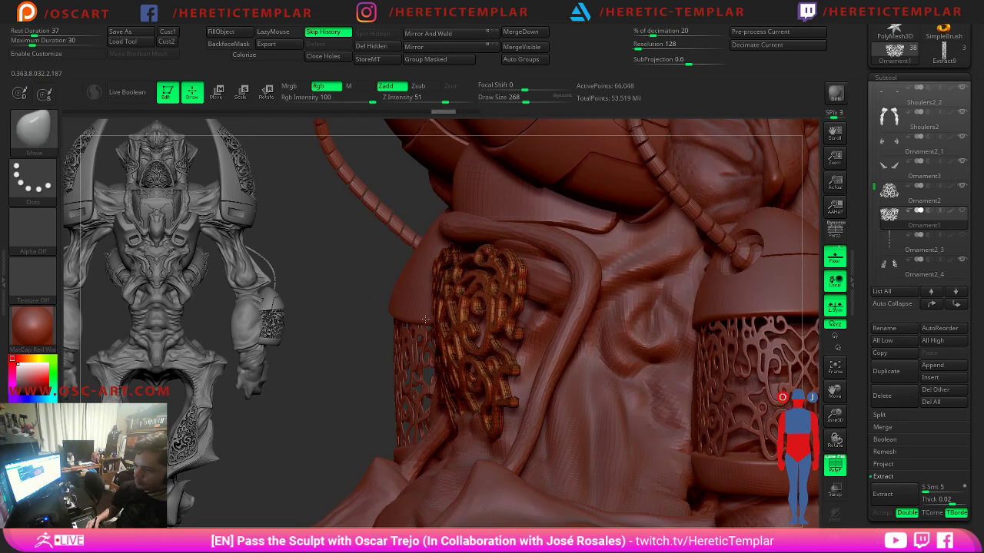
drag(467, 278, 458, 277)
mouse_move(455, 286)
right_down()
mouse_move(516, 339)
mouse_move(504, 346)
right_up()
drag(509, 418, 537, 441)
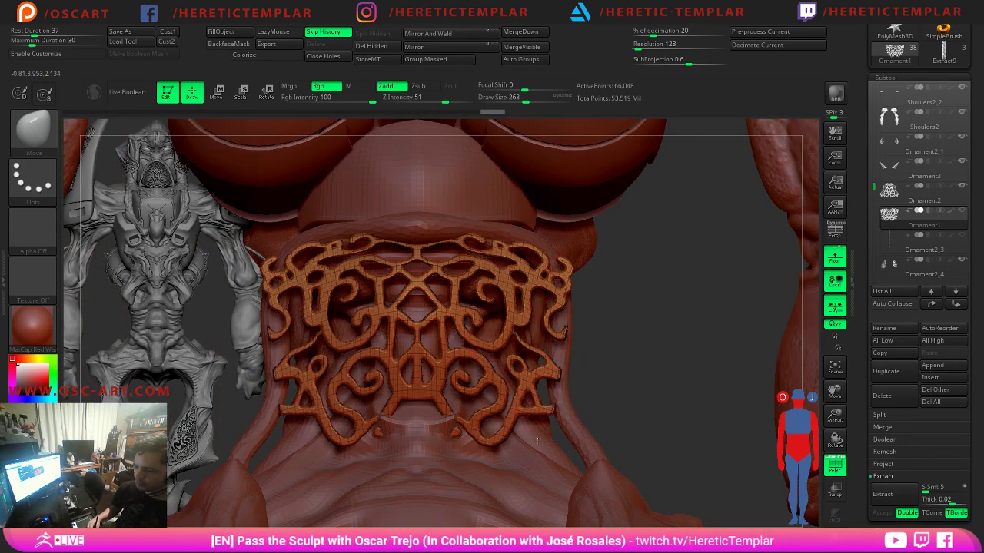
Reduce the Move brush to draw size 182 and pull the ornament's side edges inside the surrounding rim.
mouse_move(580, 381)
ctrl+right_down()
mouse_move(567, 336)
mouse_move(575, 352)
mouse_move(612, 373)
mouse_move(632, 337)
mouse_move(672, 421)
mouse_move(663, 461)
ctrl+right_up()
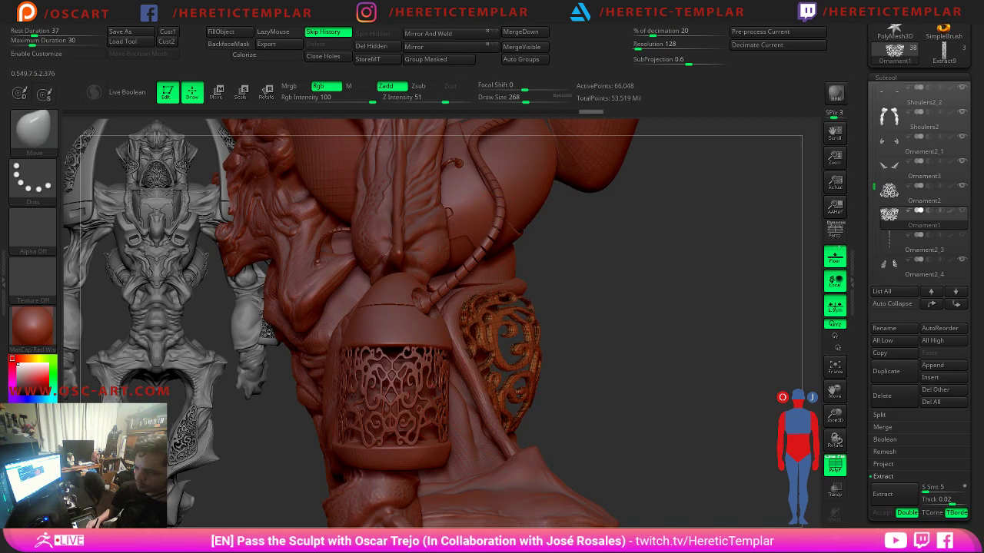
mouse_move(615, 318)
right_down()
mouse_move(612, 350)
mouse_move(650, 348)
right_up()
key(s)
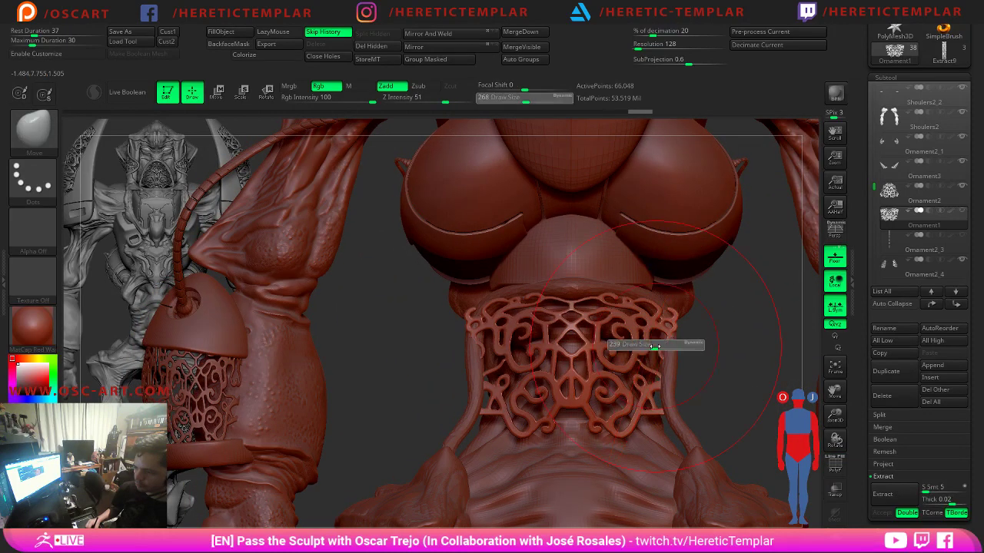
mouse_move(655, 348)
mouse_down()
mouse_move(647, 347)
mouse_move(675, 324)
mouse_up()
key(s)
drag(667, 327, 641, 330)
drag(647, 418, 651, 422)
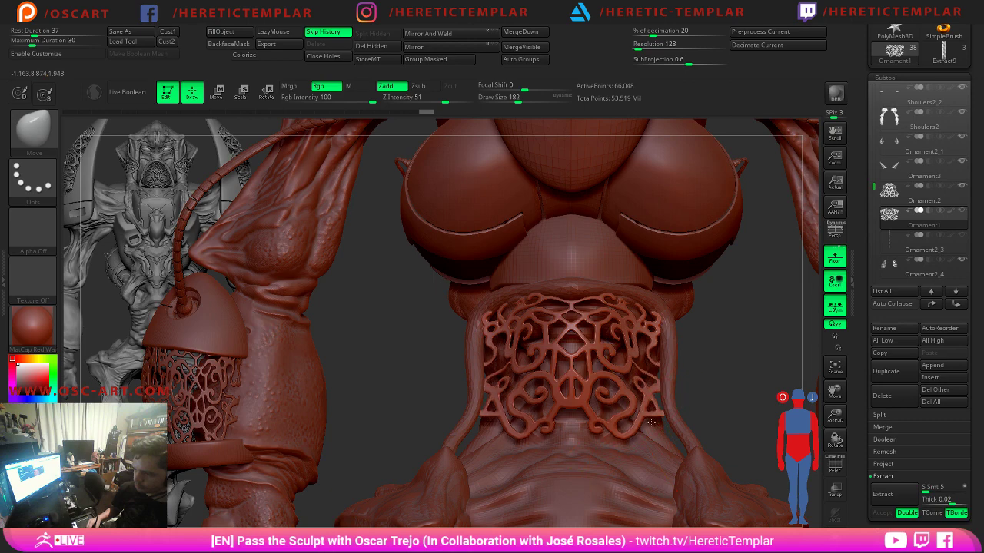
Select the Ornament2_3 subtool and make it visible.
ctrl+right_drag(686, 399, 622, 385)
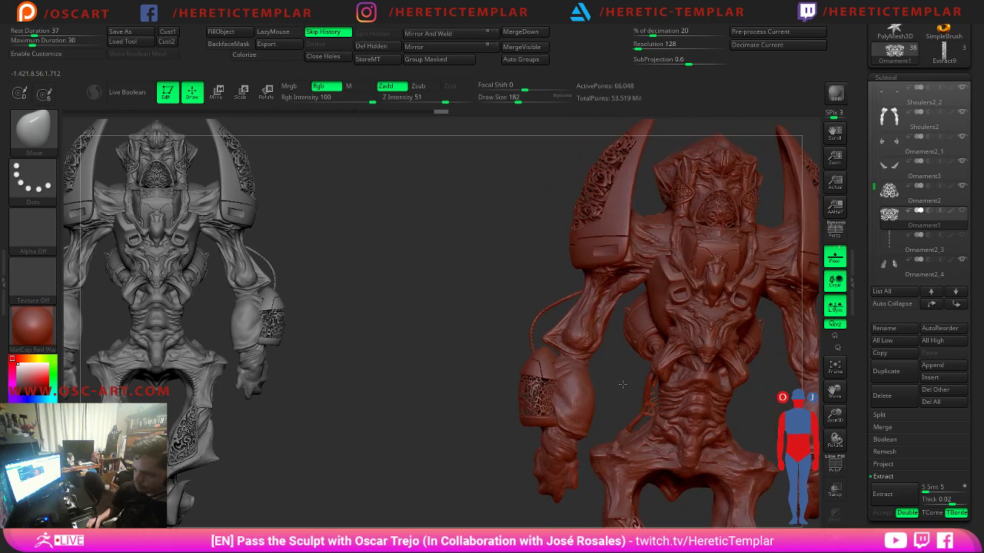
right_drag(459, 416, 524, 427)
drag(523, 427, 537, 428)
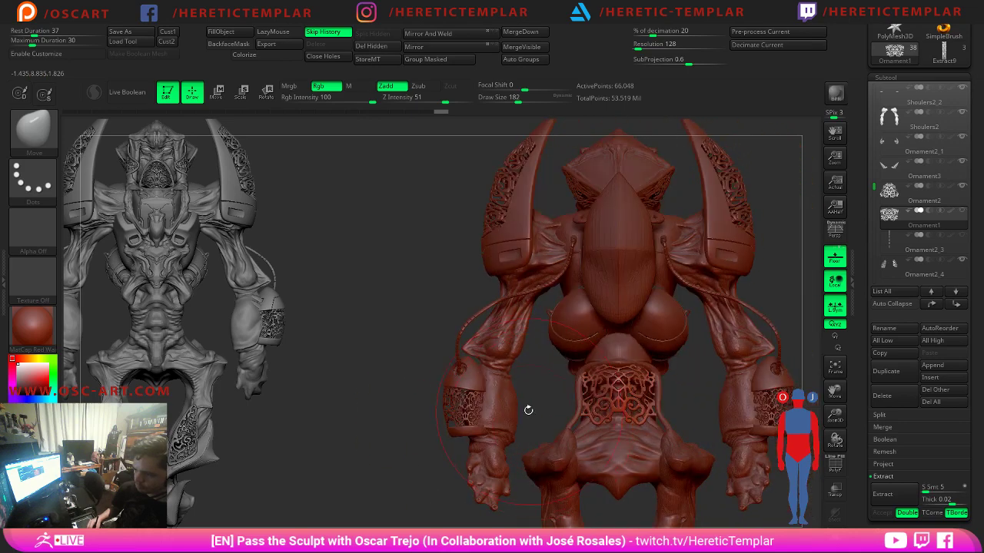
ctrl+right_drag(353, 378, 511, 377)
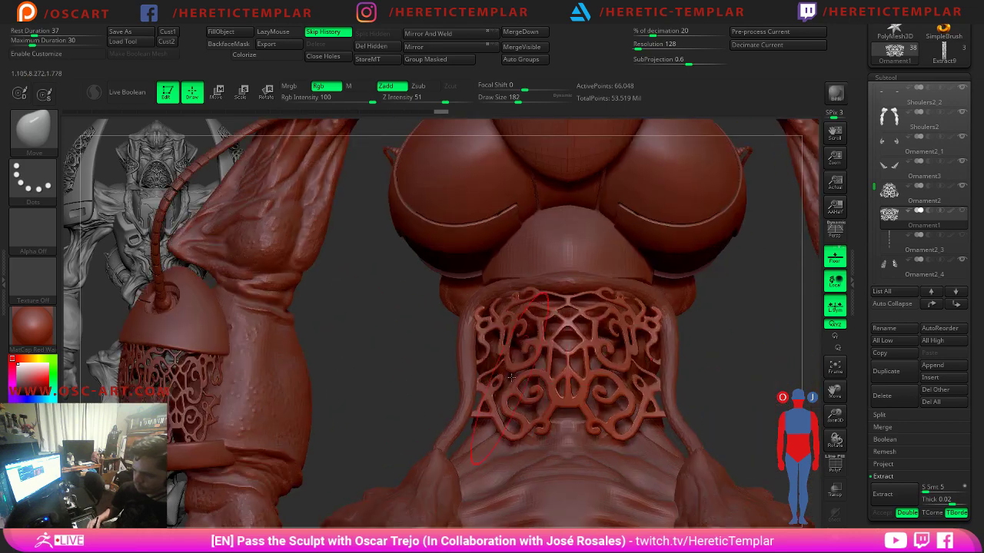
drag(679, 372, 673, 353)
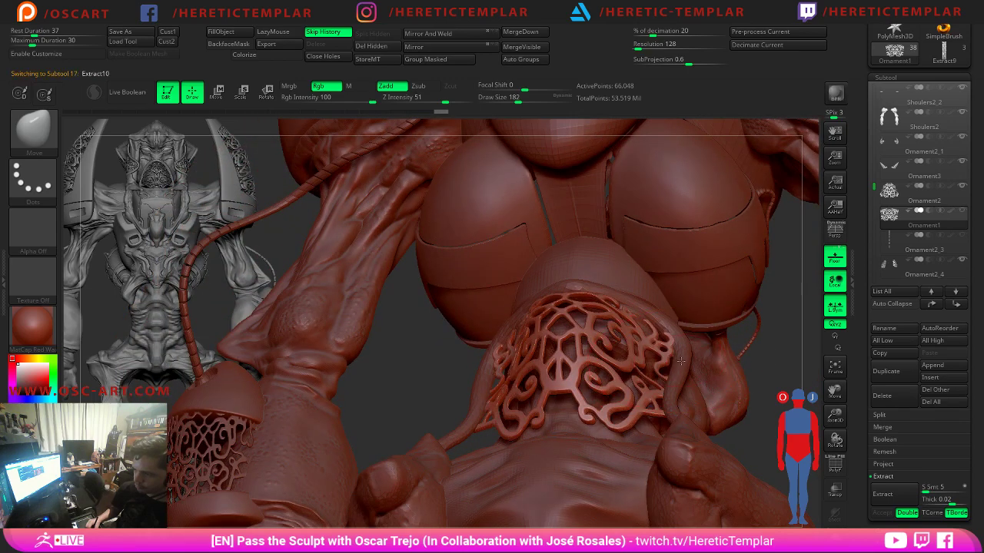
alt+click(681, 362)
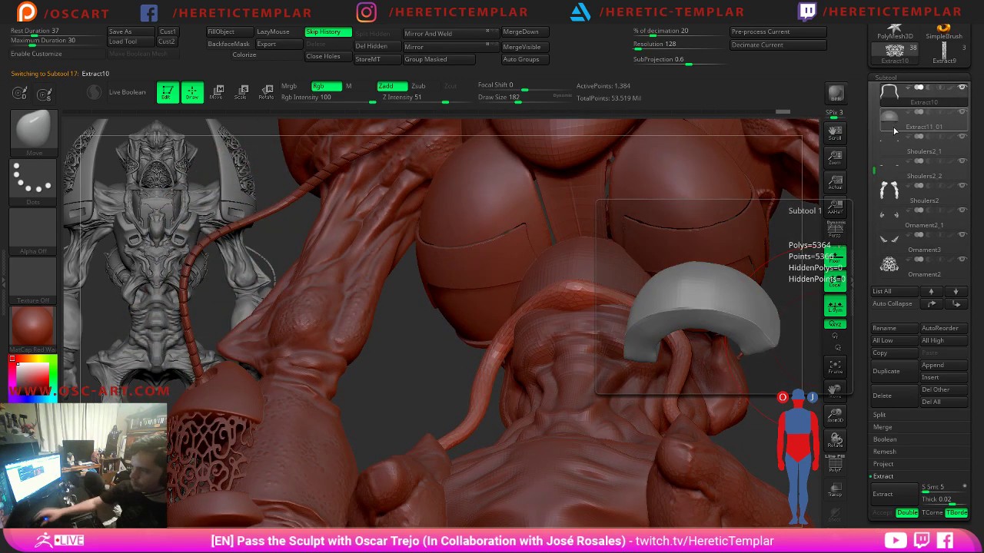
mouse_move(877, 105)
mouse_down()
mouse_move(876, 89)
mouse_move(873, 188)
mouse_up()
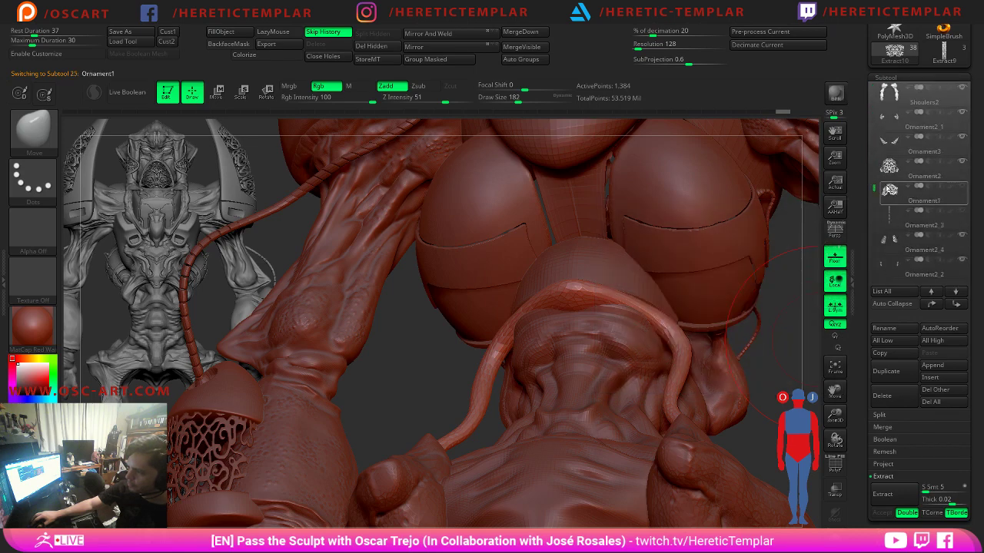
click(889, 190)
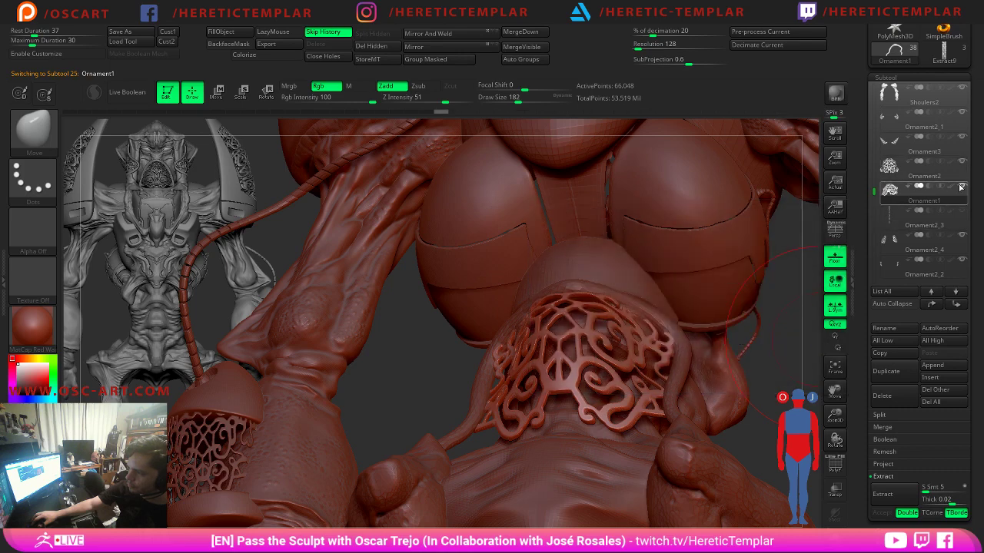
click(905, 221)
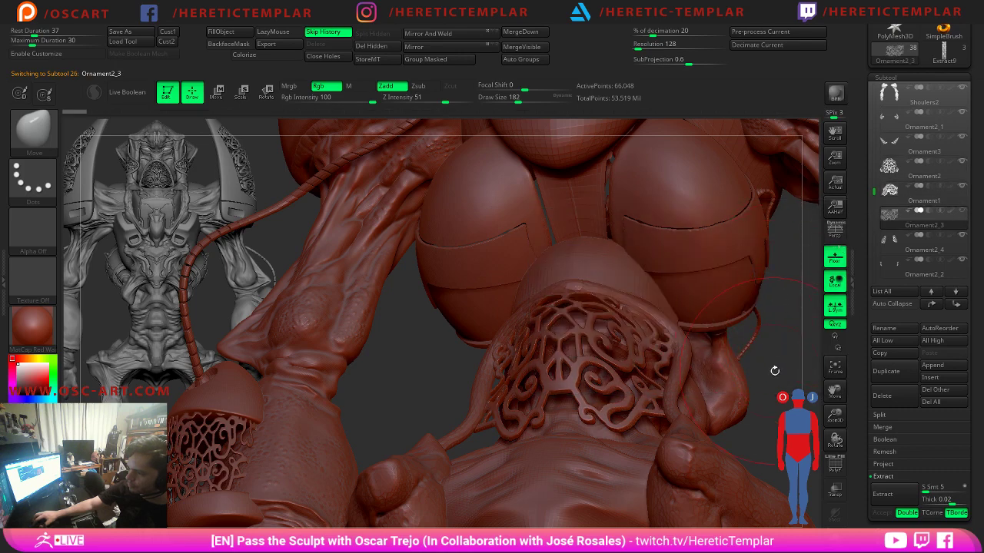
Duplicate the Ornament2_3 mesh within its subtool by moving a copy away from the original.
alt+drag(767, 364, 579, 268)
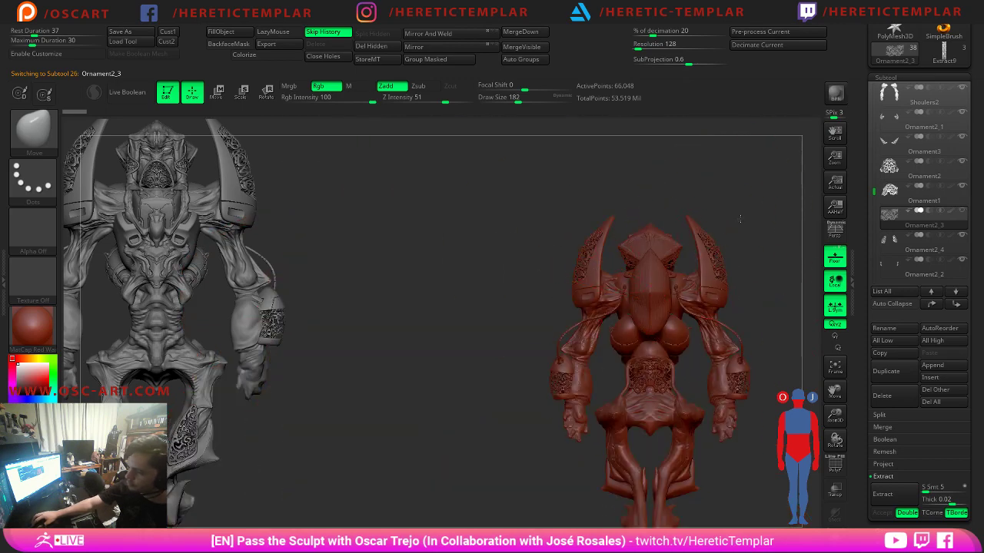
drag(740, 219, 607, 209)
key(w)
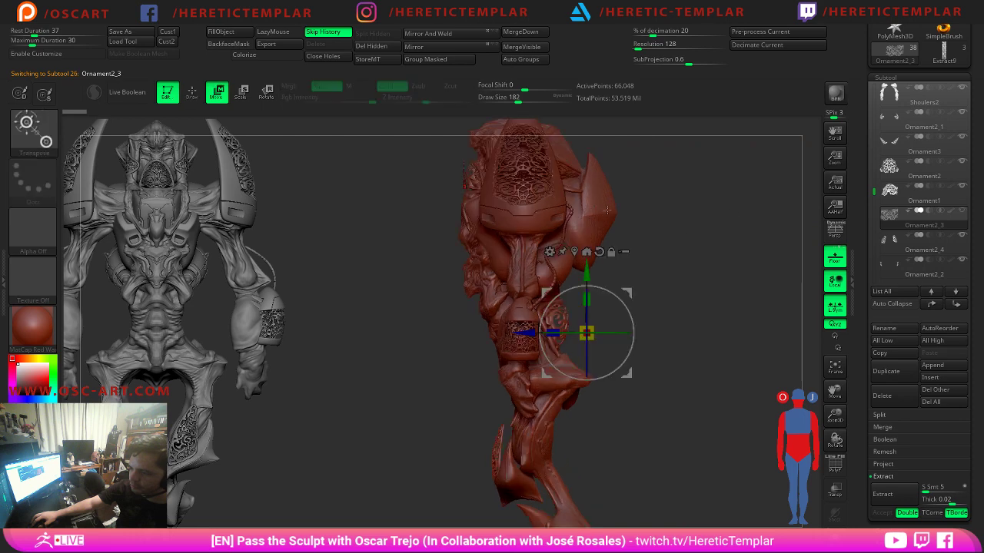
drag(629, 284, 461, 243)
key(ctrl+z)
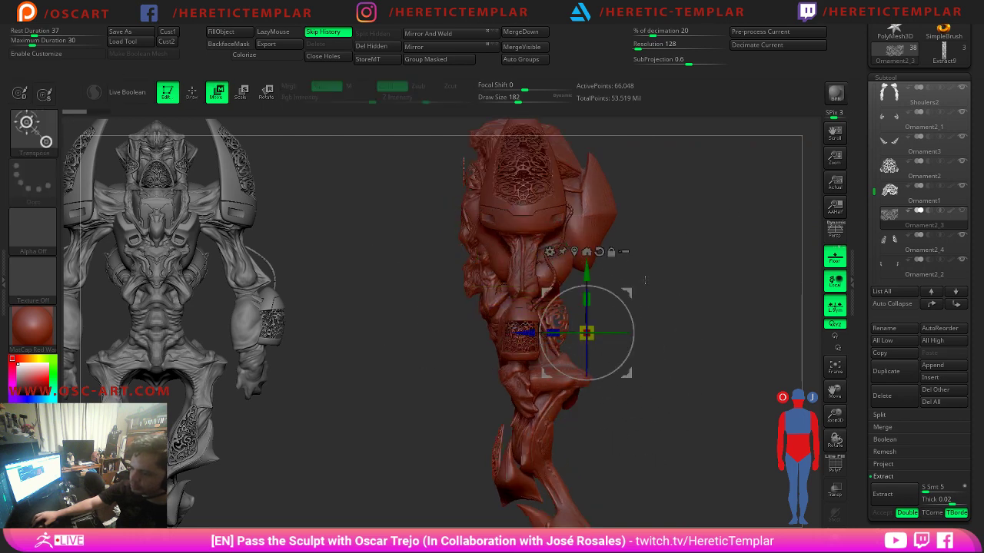
ctrl+drag(629, 290, 742, 431)
alt+drag(698, 373, 606, 335)
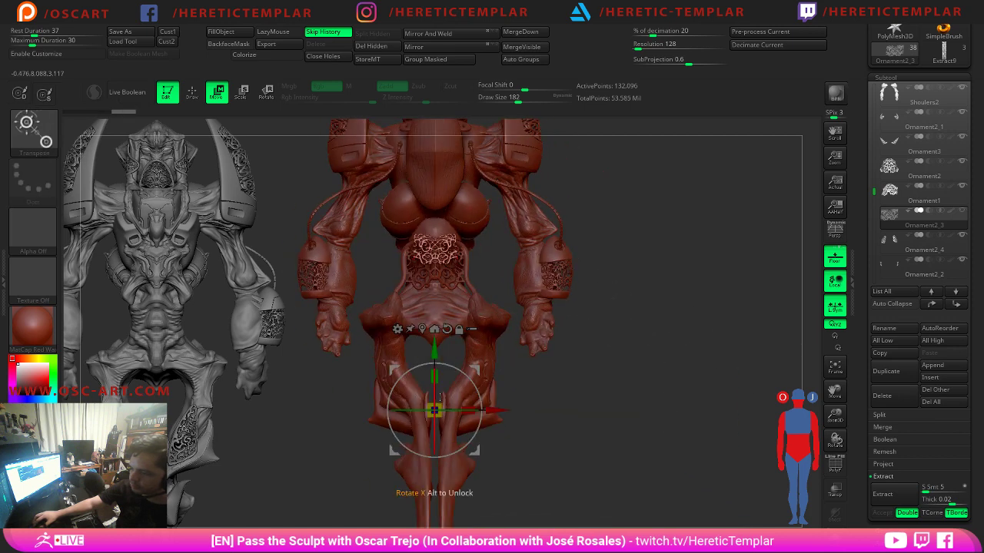
click(422, 329)
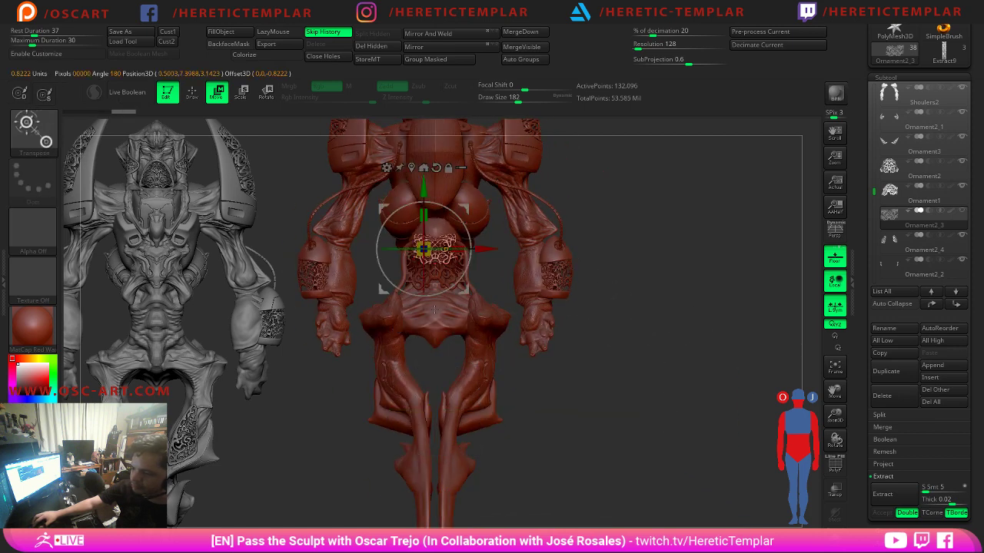
alt+click(424, 249)
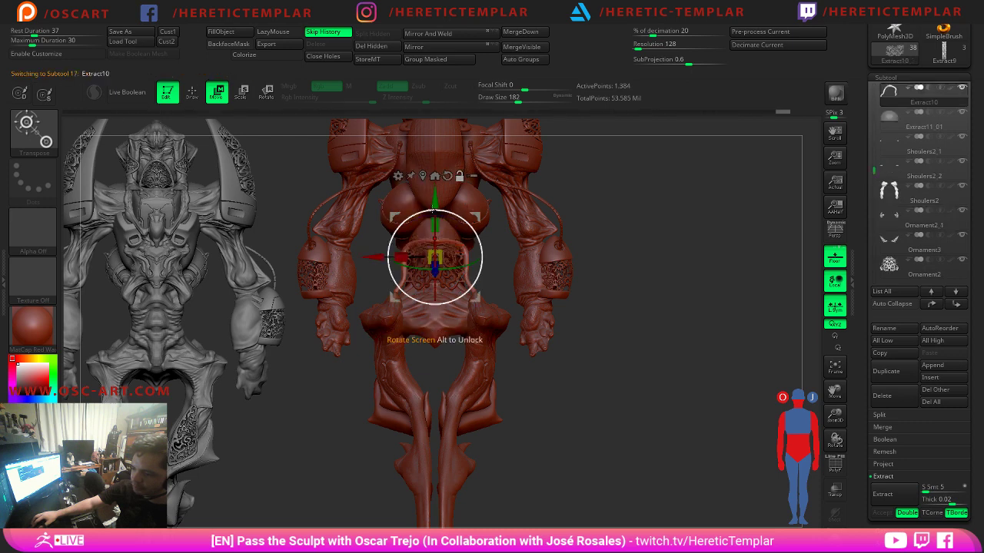
drag(475, 210, 473, 251)
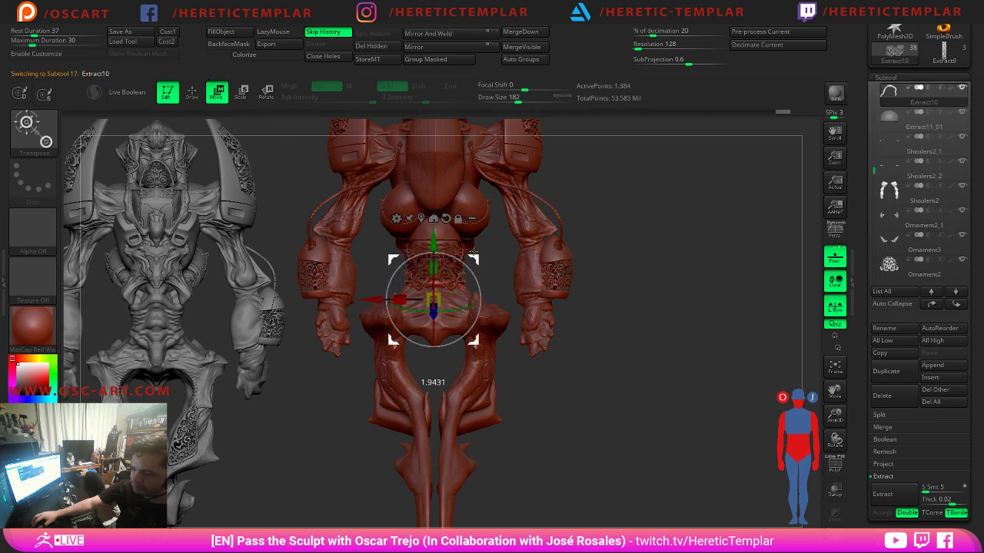
key(q)
drag(498, 325, 843, 198)
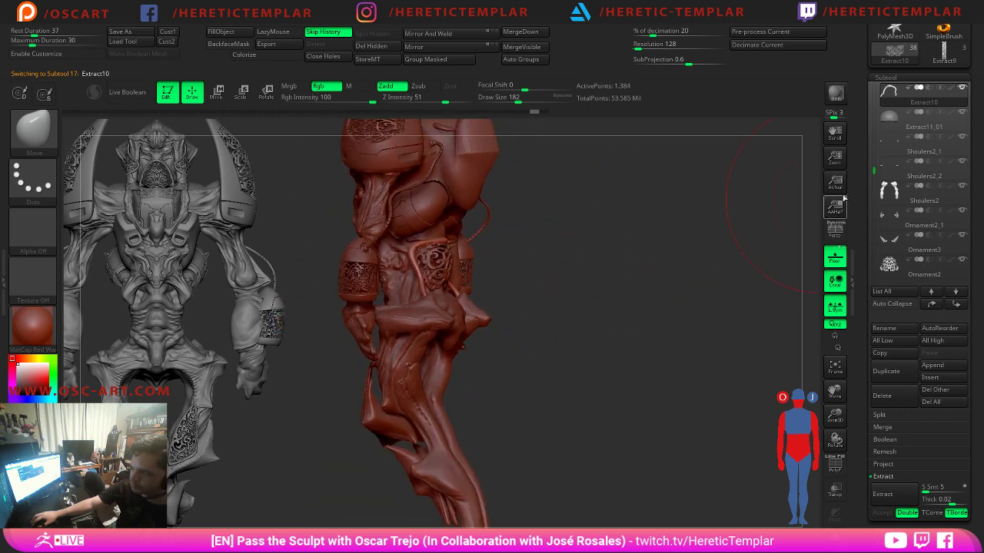
drag(560, 209, 647, 274)
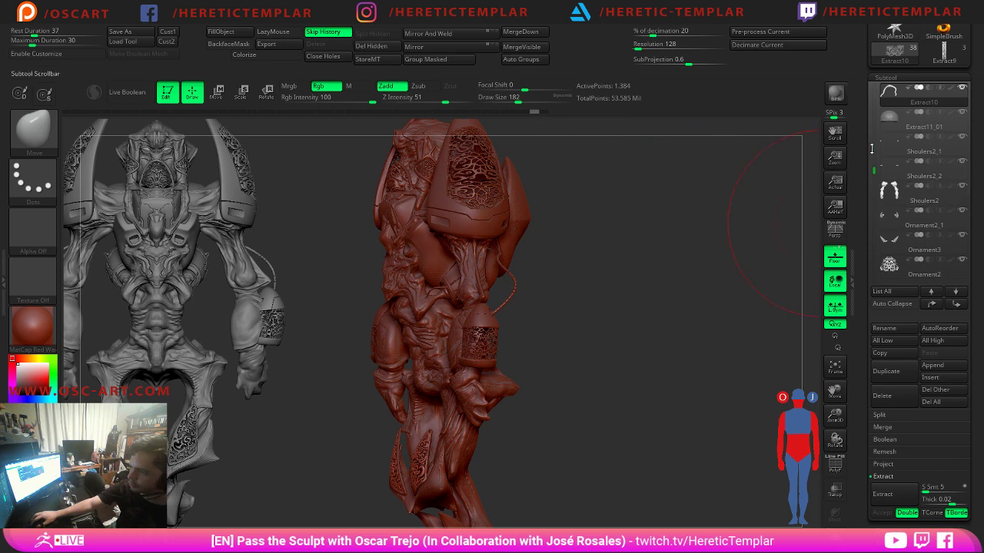
Reselect Ornament2_3, isolate one of its two pieces with a rectangular selection, and split the hidden part into a separate subtool.
drag(872, 148, 874, 191)
click(892, 223)
mouse_move(687, 246)
mouse_down()
mouse_move(523, 238)
mouse_move(606, 259)
mouse_move(478, 364)
mouse_up()
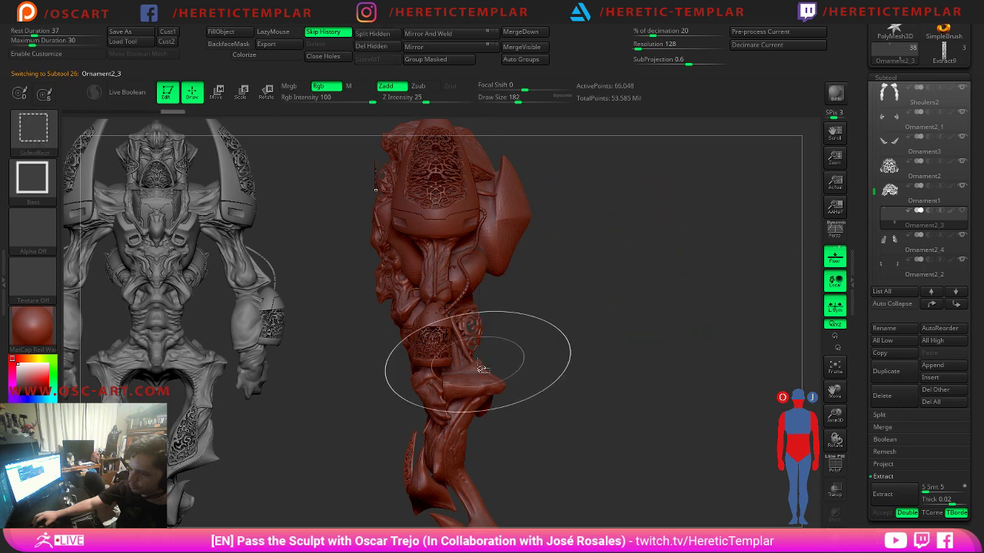
click(396, 35)
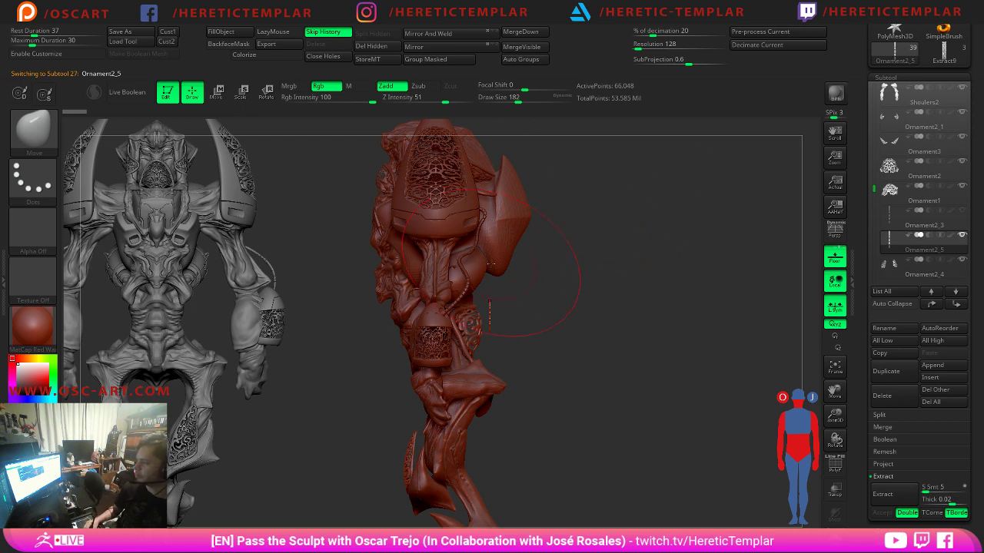
Move the split-off ornament copy down to the back of the pelvis and tilt it to follow the slope.
alt+drag(501, 325, 544, 281)
key(w)
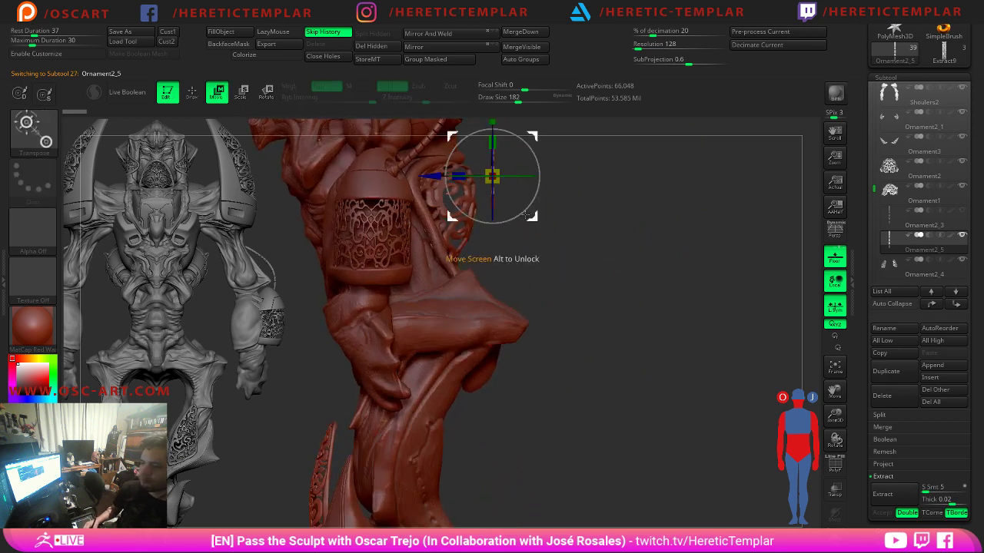
drag(529, 216, 542, 309)
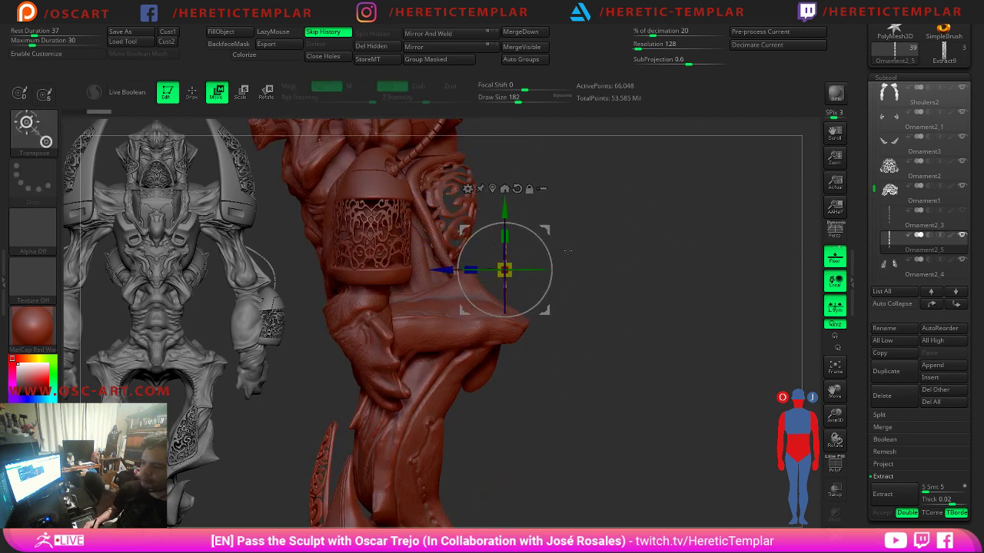
drag(552, 253, 526, 232)
mouse_move(504, 269)
mouse_down()
mouse_move(516, 240)
mouse_move(501, 277)
mouse_up()
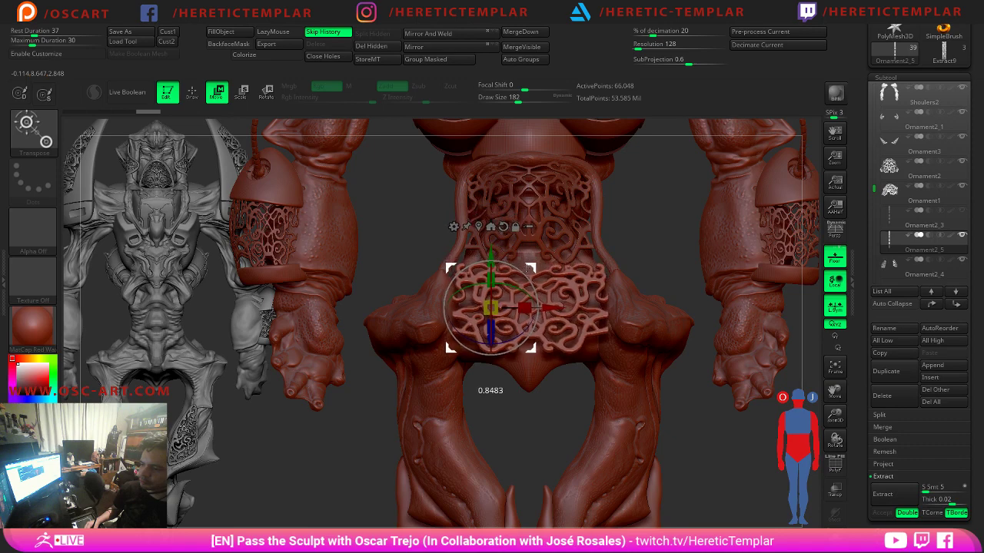
Check the pelvis ornament from the side and move it inward against the hips.
key(q)
drag(781, 409, 710, 348)
key(w)
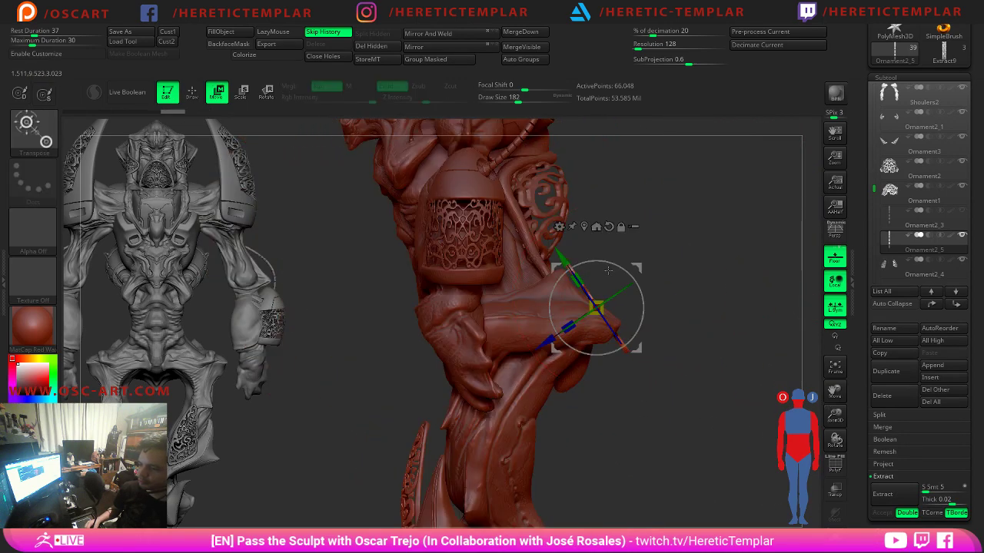
mouse_move(592, 307)
mouse_down()
mouse_move(579, 287)
mouse_move(575, 298)
mouse_up()
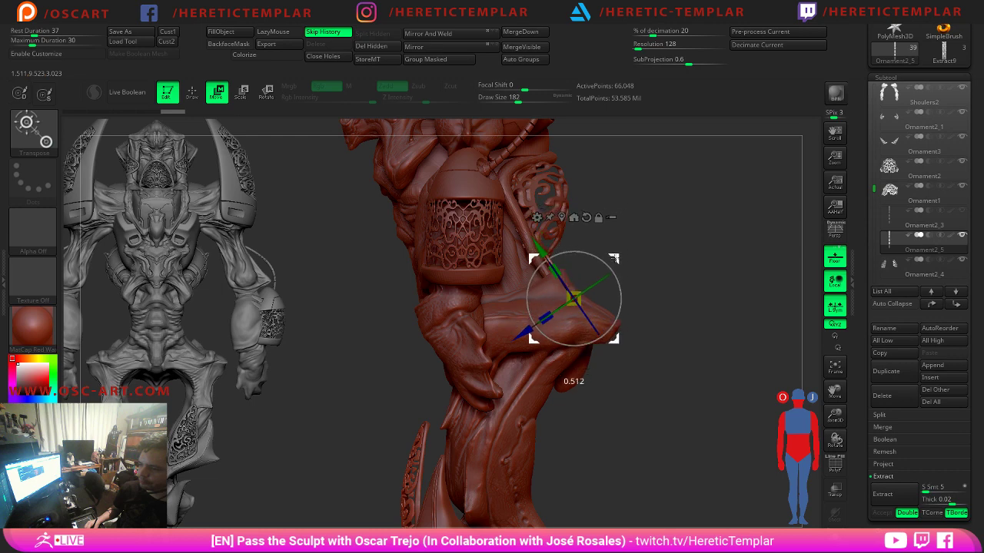
Bend the pelvis ornament toward the hips with the Move brush.
drag(683, 269, 648, 289)
key(q)
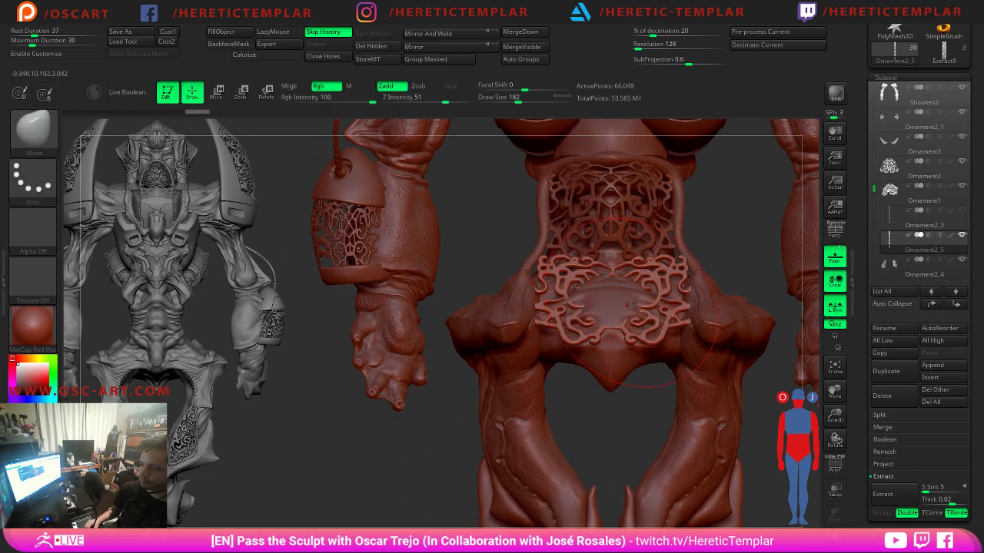
mouse_move(621, 345)
mouse_down()
mouse_move(599, 388)
mouse_move(621, 278)
mouse_move(683, 286)
mouse_up()
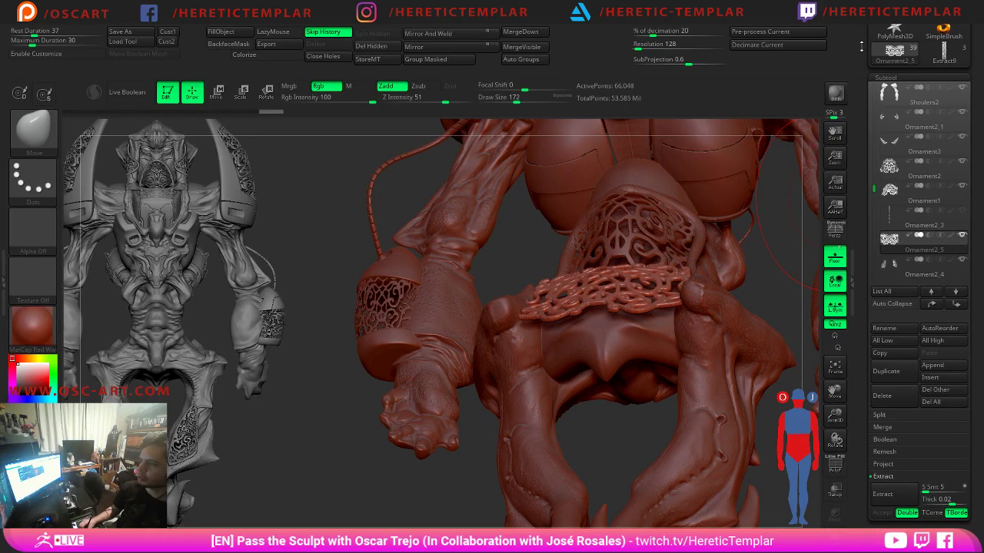
Save the current tool to disk, overwriting the existing file.
drag(862, 46, 866, 144)
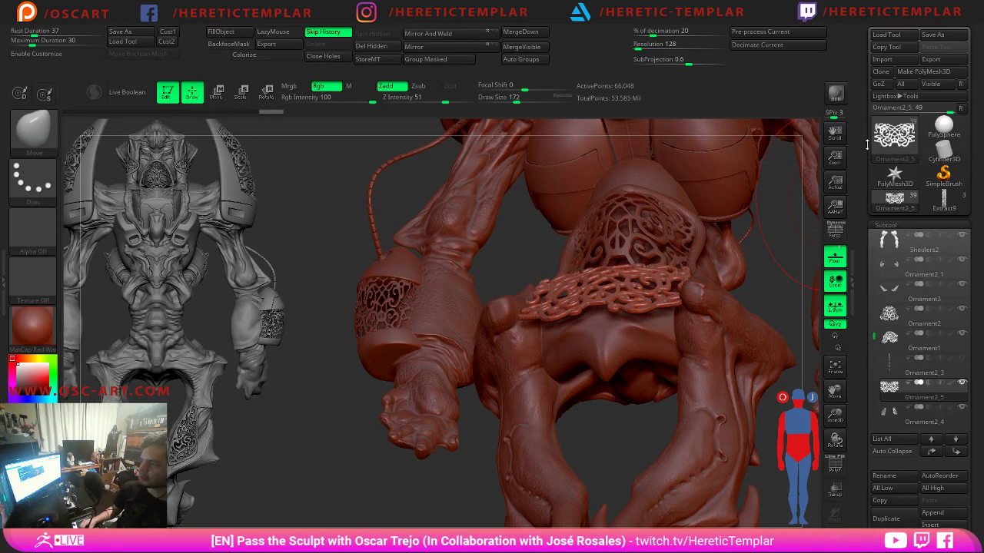
click(926, 34)
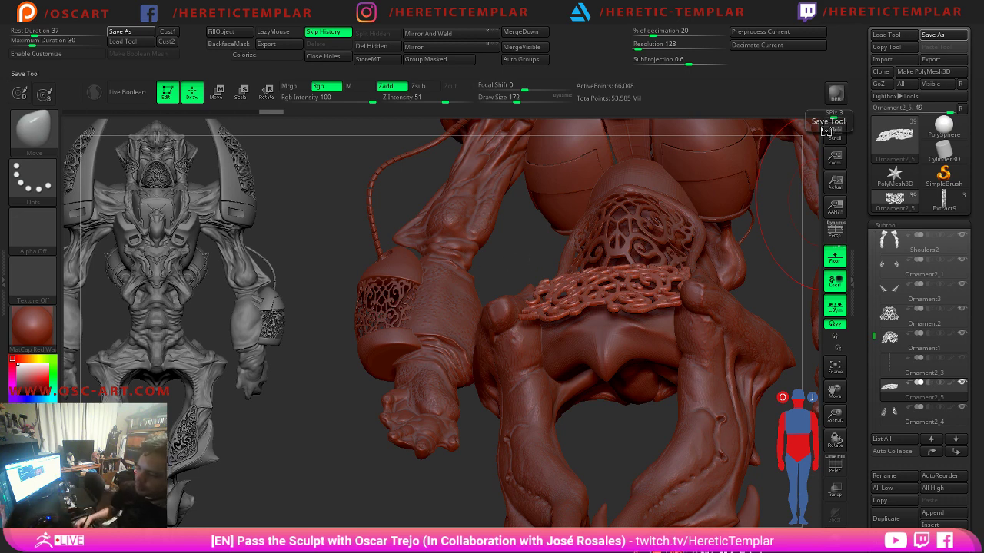
drag(546, 239, 588, 299)
Reshape the pelvis ornament with the Move brush so it curves around the back of the pelvis between the hip bones.
mouse_move(740, 294)
mouse_down()
mouse_move(746, 358)
mouse_move(765, 376)
mouse_up()
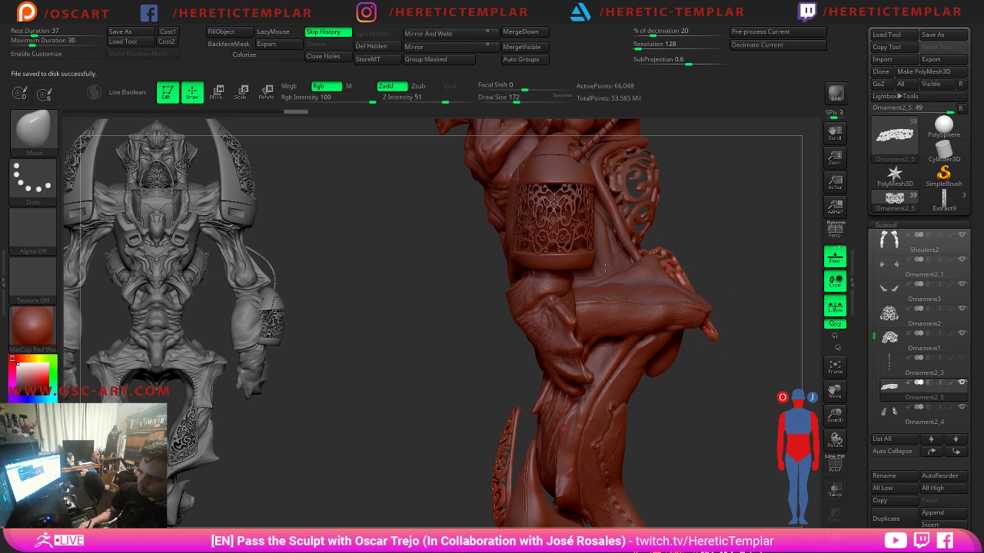
mouse_move(756, 250)
mouse_down()
mouse_move(680, 223)
mouse_move(713, 273)
mouse_up()
mouse_move(765, 343)
mouse_down()
mouse_move(728, 360)
mouse_move(767, 298)
mouse_up()
drag(777, 263, 782, 260)
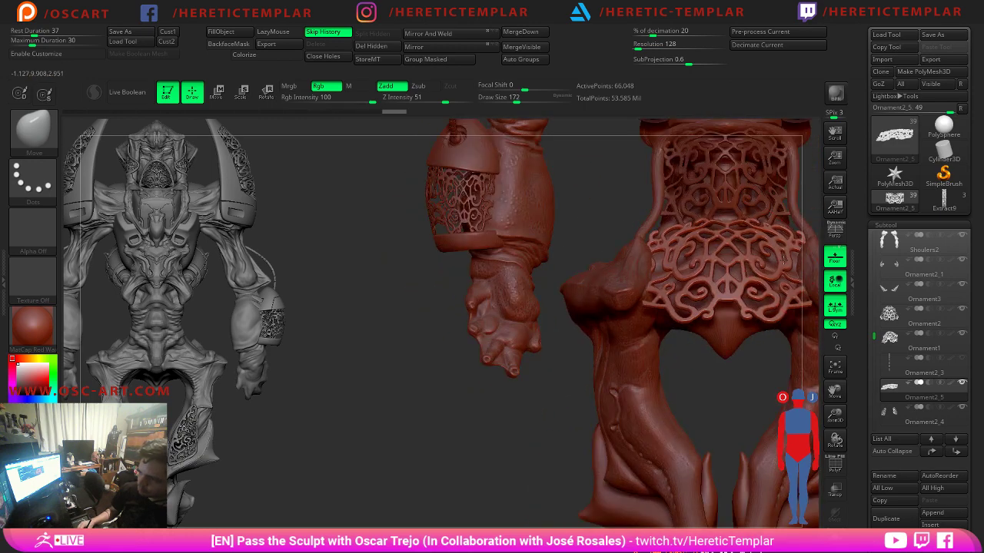
alt+drag(605, 212, 558, 165)
alt+drag(569, 343, 327, 389)
drag(677, 397, 496, 373)
mouse_move(641, 314)
mouse_down()
mouse_move(576, 253)
mouse_move(527, 287)
mouse_move(500, 288)
mouse_up()
Select the Extract10 frame around the lower-back ornament and move its lower ends toward the hip bones with the Move brush.
key(s)
alt+click(418, 260)
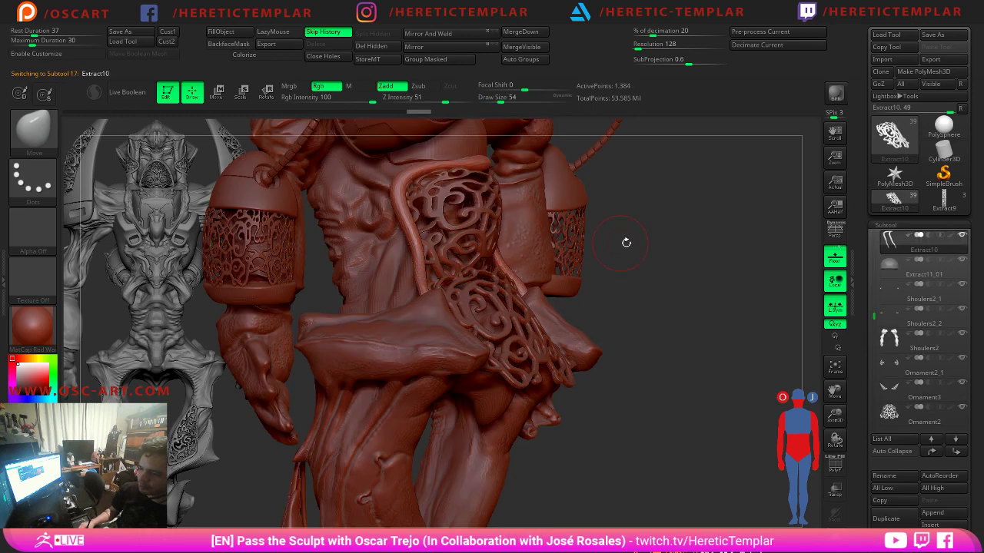
drag(625, 241, 572, 278)
key(s)
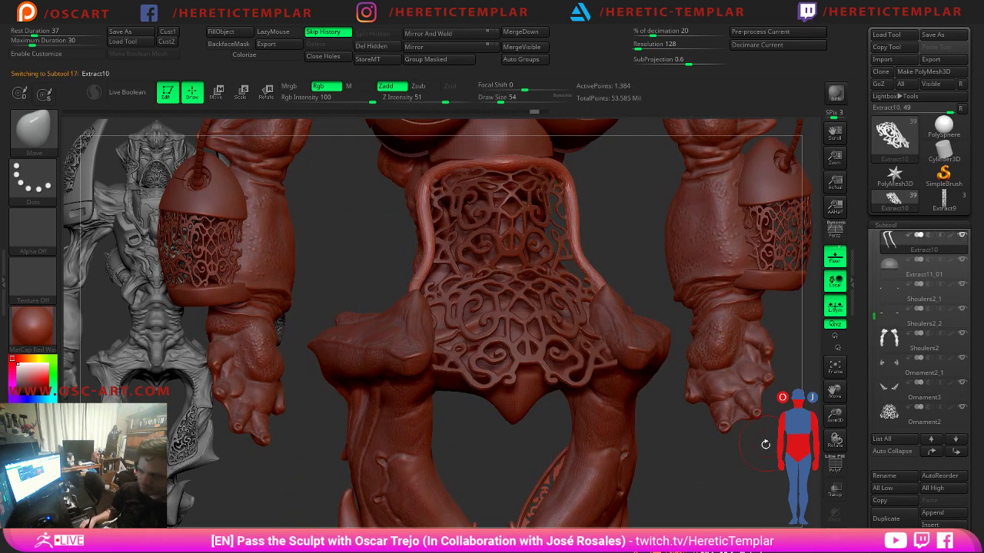
shift+drag(764, 444, 726, 444)
key(s)
mouse_move(600, 300)
mouse_down()
mouse_move(644, 292)
mouse_move(557, 313)
mouse_up()
key(s)
mouse_move(557, 315)
mouse_down()
mouse_move(568, 316)
mouse_move(532, 324)
mouse_up()
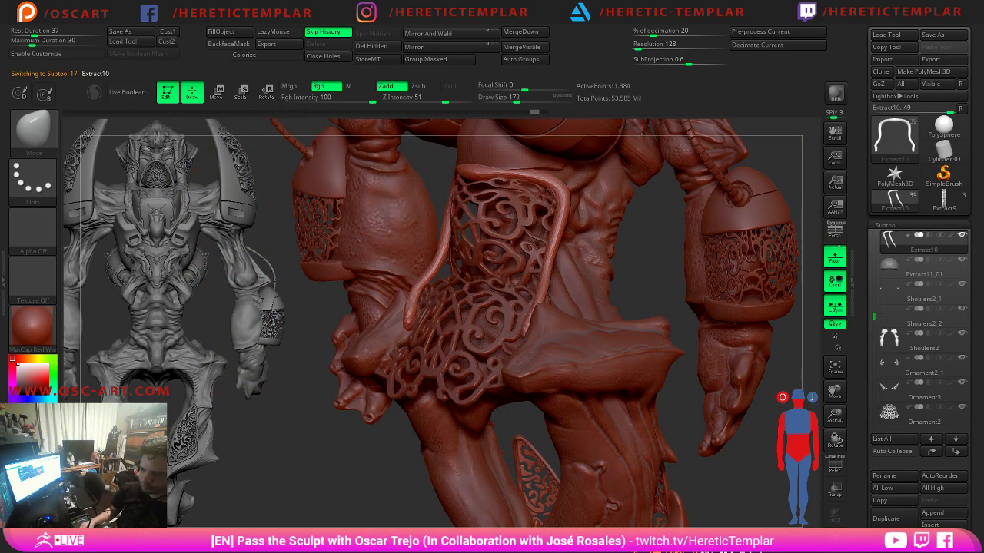
Extend the lower ends of the Extract10 frame down along the pelvis ornament's sides with the SnakeHook brush.
drag(354, 470, 461, 463)
key(b)
key(s)
key(h)
key(s)
mouse_move(523, 355)
mouse_down()
mouse_move(512, 355)
mouse_move(532, 341)
mouse_up()
key(s)
key(backslash)
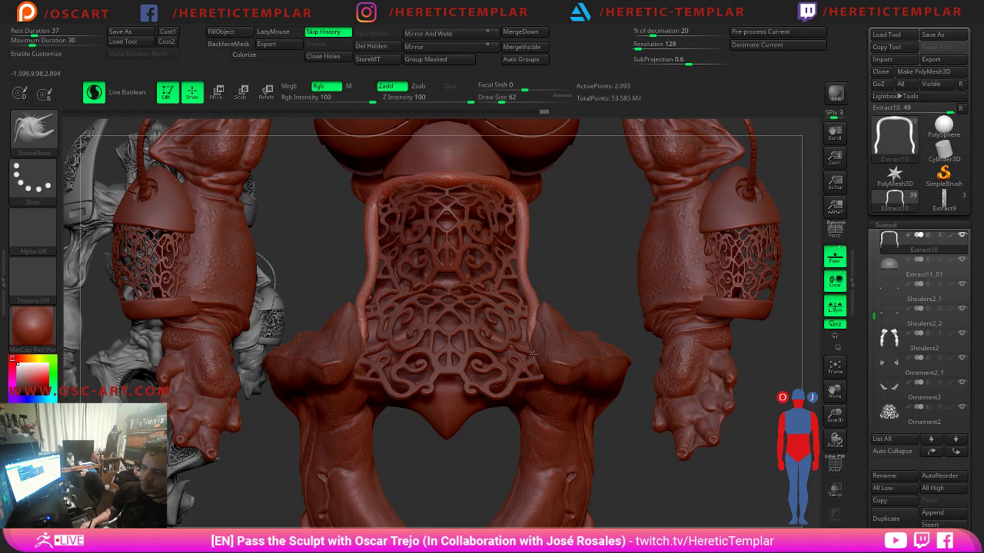
drag(489, 466, 507, 385)
key(s)
drag(518, 360, 530, 360)
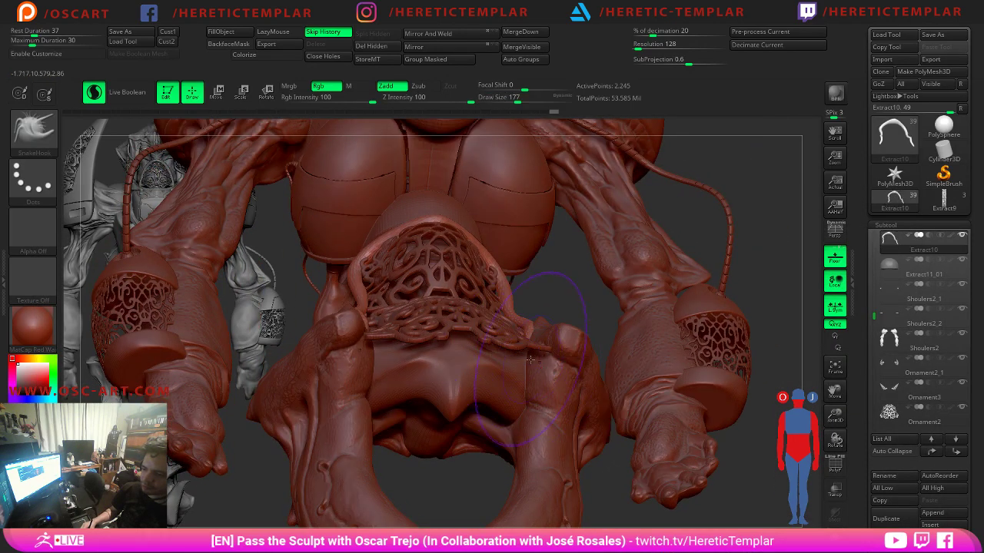
Move the frame's lower ends outward and down to the pelvis ornament's lower corners with the Move brush.
key(b)
key(m)
key(v)
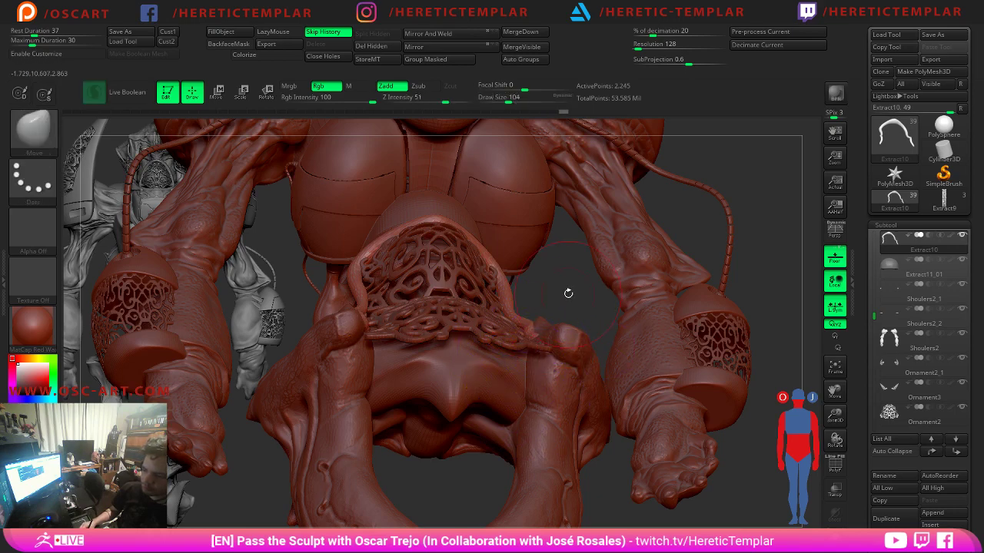
drag(568, 293, 555, 351)
key(s)
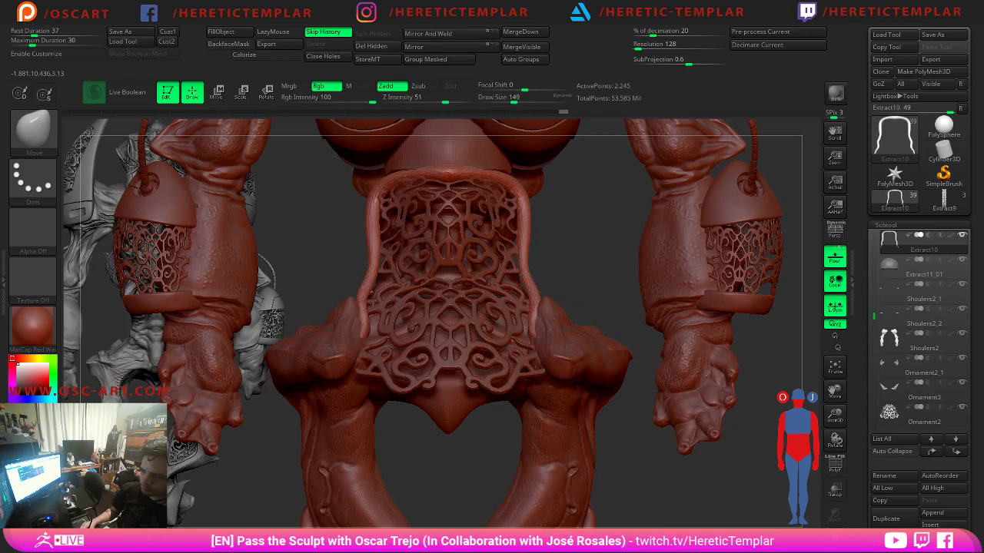
drag(576, 301, 392, 338)
right_drag(364, 404, 369, 346)
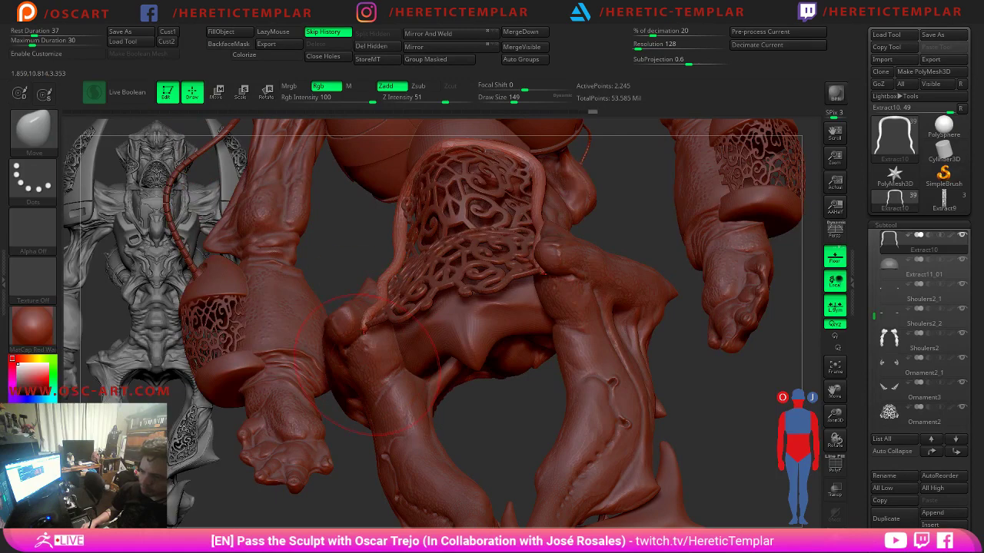
drag(348, 491, 346, 446)
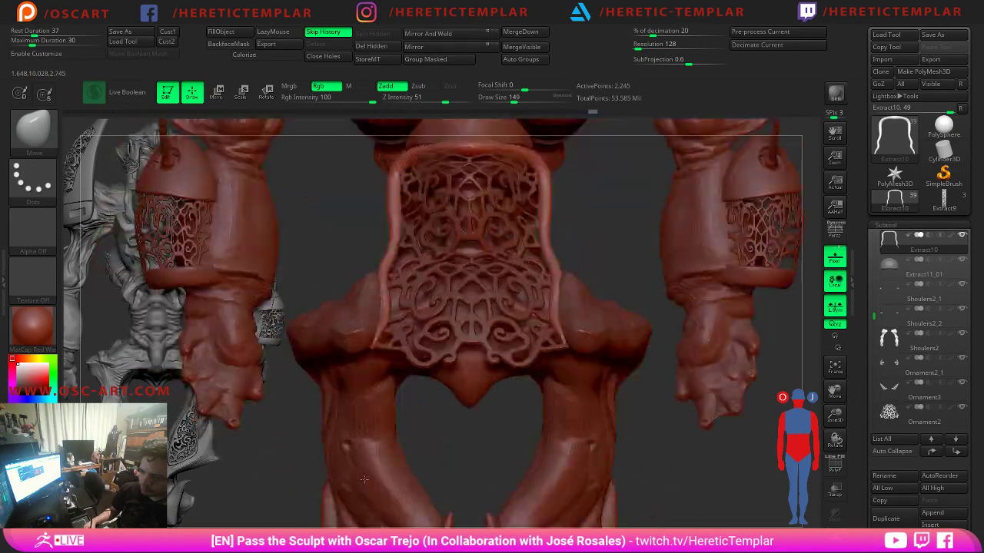
Refine the frame's lower ends with a smaller Move brush so they follow the pelvis ornament's edges at the hips.
key(s)
drag(560, 335, 547, 335)
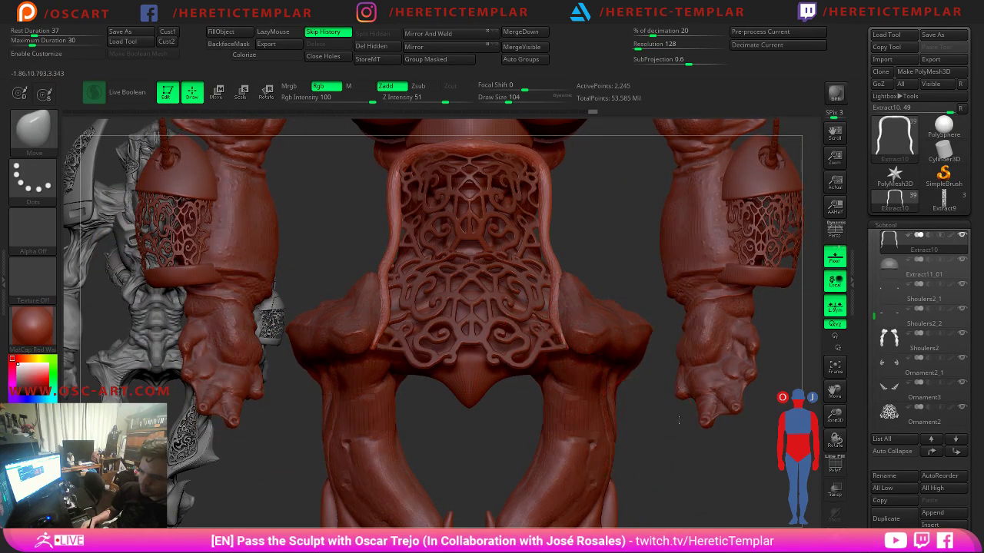
right_drag(547, 335, 589, 348)
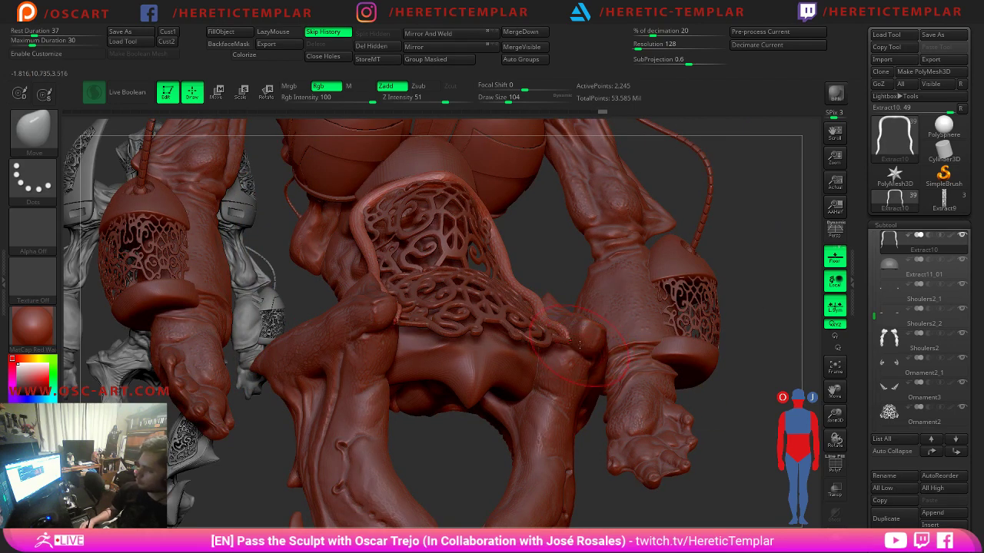
alt+drag(576, 253, 503, 303)
Pull a side branch out of the Extract10 frame toward the front of the waist with the SnakeHook brush.
key(b)
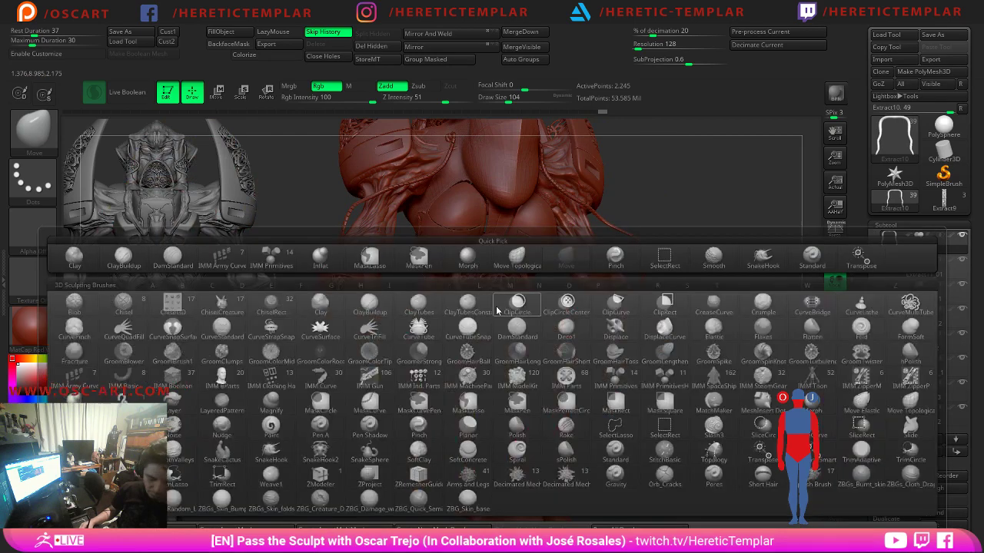
key(s)
key(h)
mouse_move(642, 326)
mouse_down()
mouse_move(767, 302)
mouse_move(676, 315)
mouse_up()
key(s)
alt+drag(659, 280, 726, 255)
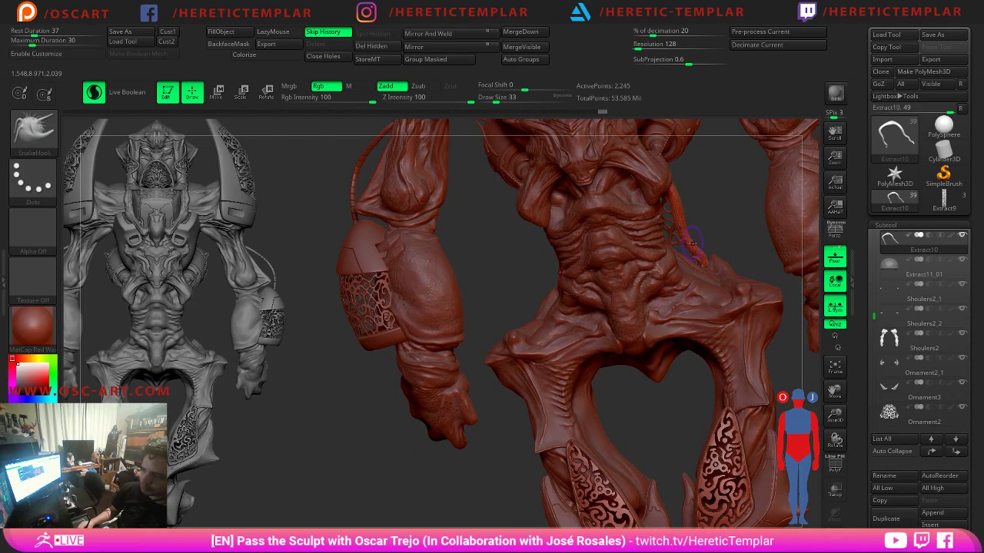
key(s)
drag(696, 242, 693, 243)
right_drag(719, 226, 634, 264)
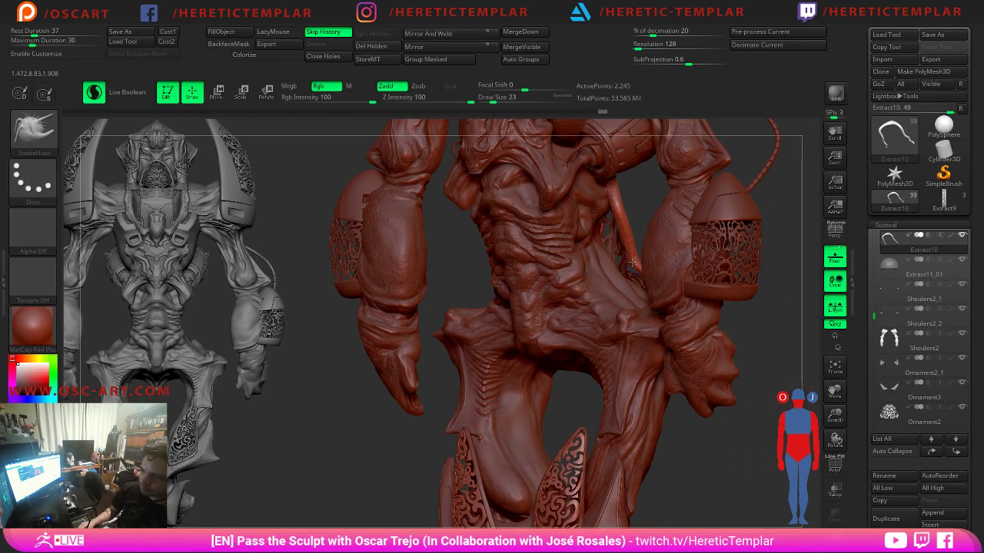
right_drag(783, 280, 690, 267)
key(s)
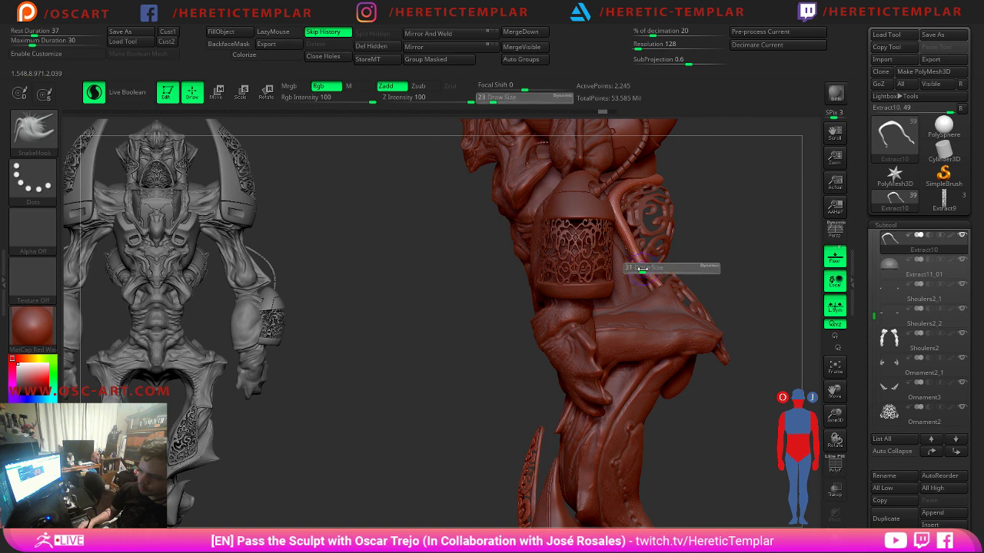
drag(642, 268, 645, 269)
drag(644, 268, 579, 275)
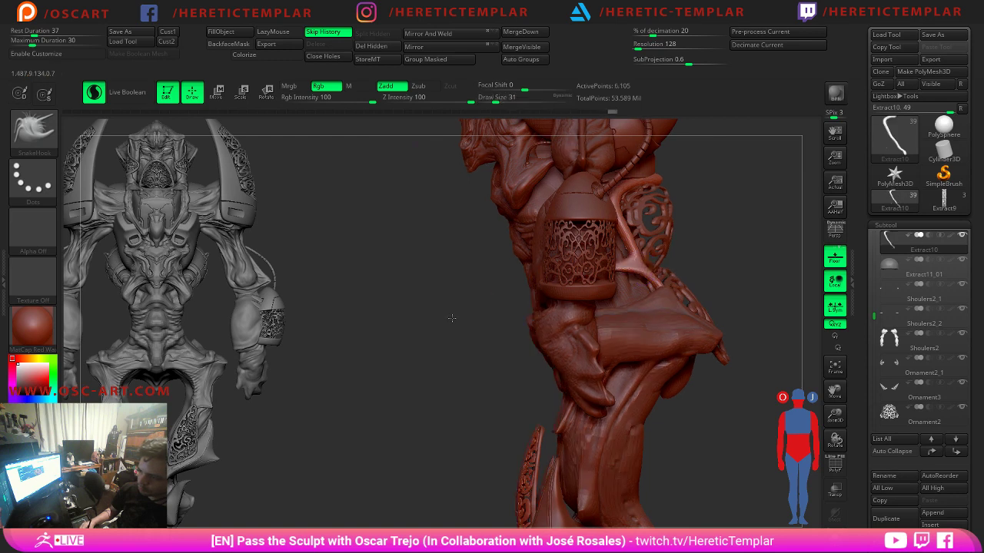
Lengthen the frame's side branch forward across the flank with a larger SnakeHook brush.
mouse_move(453, 318)
right_down()
mouse_move(376, 320)
mouse_move(582, 275)
right_up()
key(s)
drag(582, 275, 586, 276)
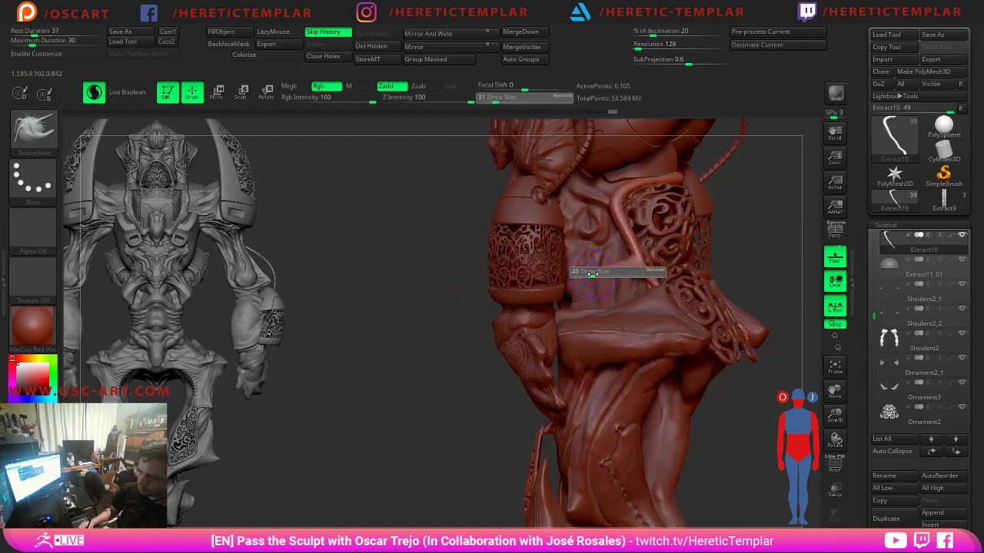
right_drag(551, 287, 588, 298)
Thicken the frame's side branch with the Inflat brush and smooth it along the waist.
key(n)
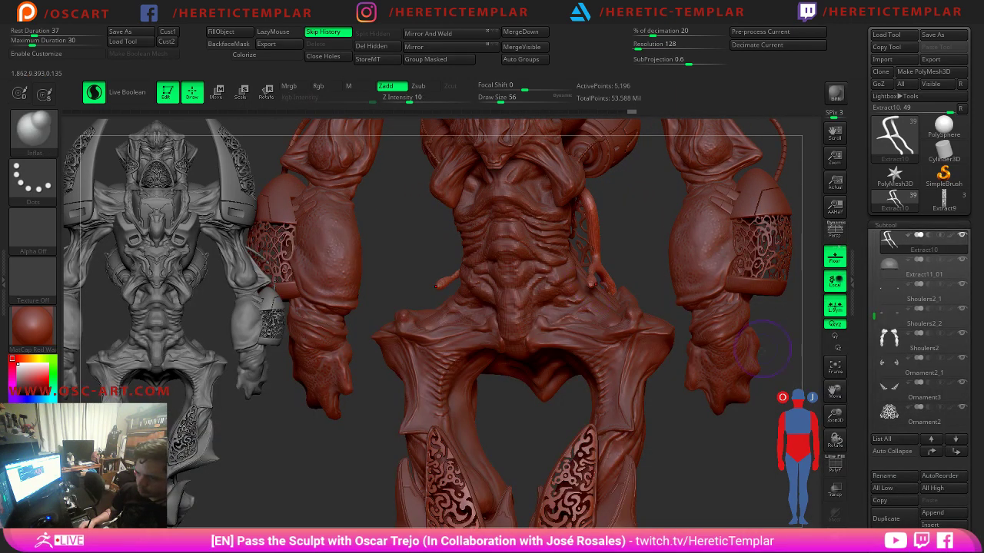
drag(693, 425, 640, 272)
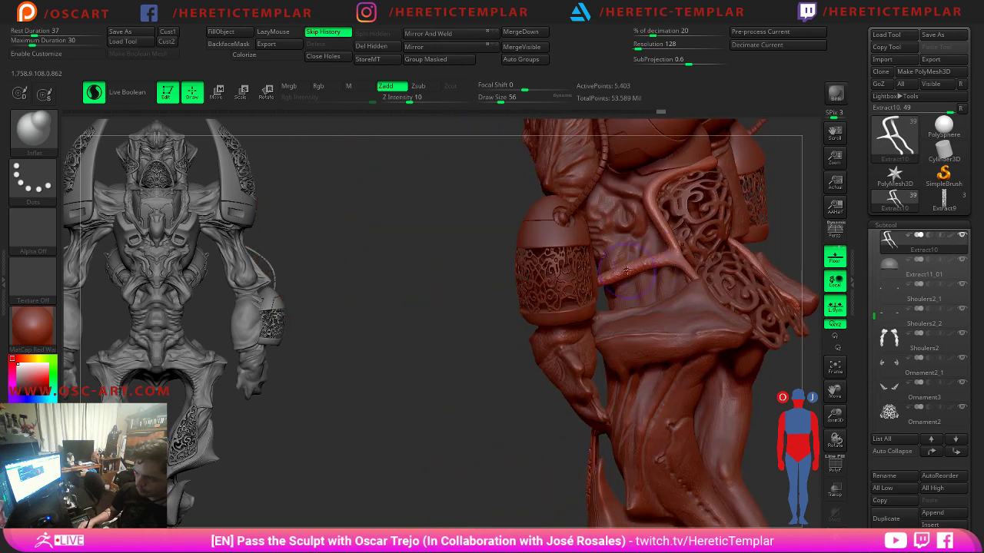
key(shift)
mouse_move(610, 275)
shift+mouse_down()
mouse_move(665, 258)
mouse_move(613, 279)
shift+mouse_up()
mouse_move(484, 380)
mouse_down()
mouse_move(538, 366)
mouse_move(585, 330)
mouse_up()
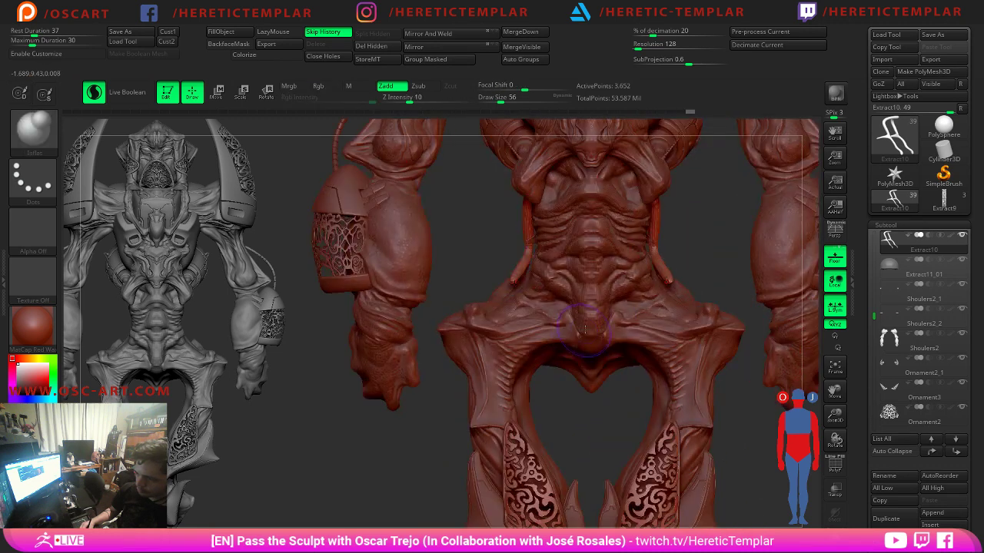
Reposition the frame's side branches against the waist above the hips with the Move brush.
key(b)
key(m)
key(v)
key(s)
mouse_move(652, 289)
mouse_down()
mouse_move(680, 294)
mouse_move(658, 338)
mouse_move(598, 357)
mouse_up()
key(ctrl+z)
mouse_move(618, 306)
mouse_down()
mouse_move(631, 311)
mouse_move(620, 378)
mouse_move(646, 316)
mouse_move(608, 366)
mouse_up()
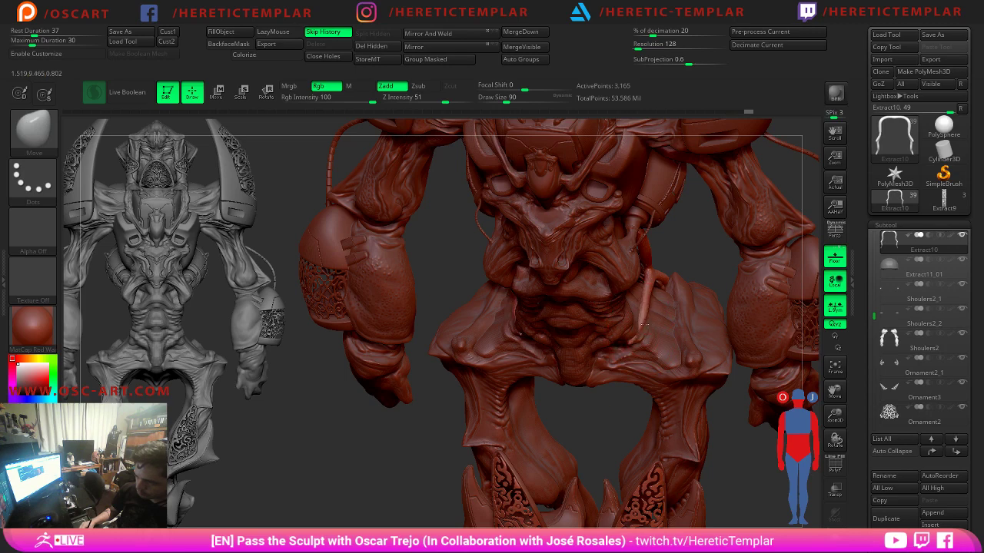
drag(644, 324, 651, 313)
drag(684, 255, 694, 220)
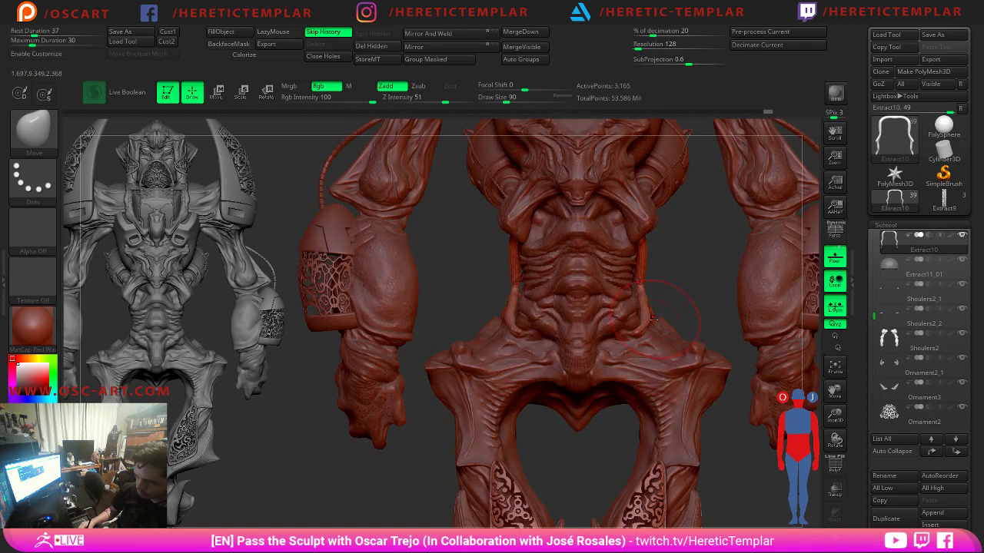
Extend the side branches inward across the lower abdomen with the SnakeHook brush.
key(b)
key(s)
key(h)
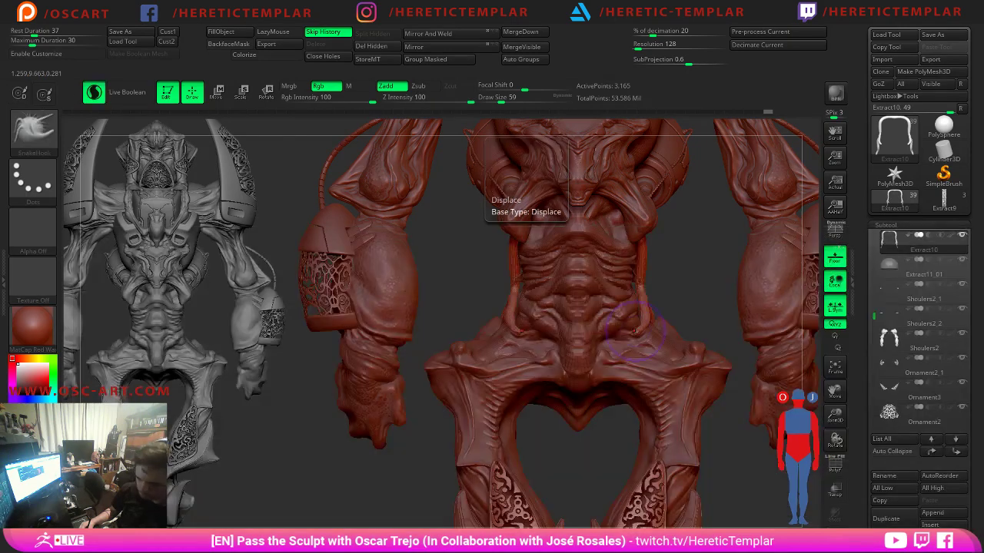
key(ctrl+z)
key(s)
click(634, 340)
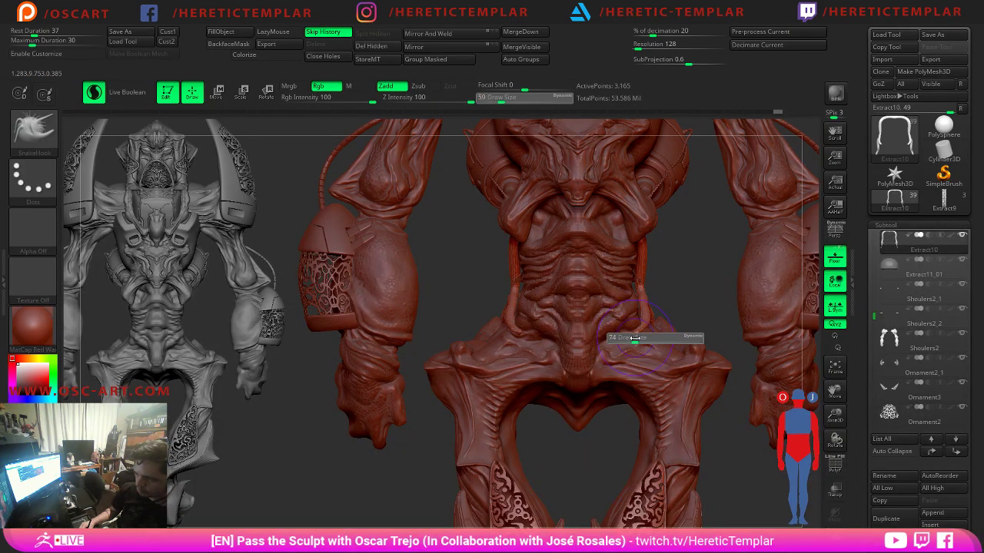
drag(644, 326, 597, 348)
key(s)
click(637, 340)
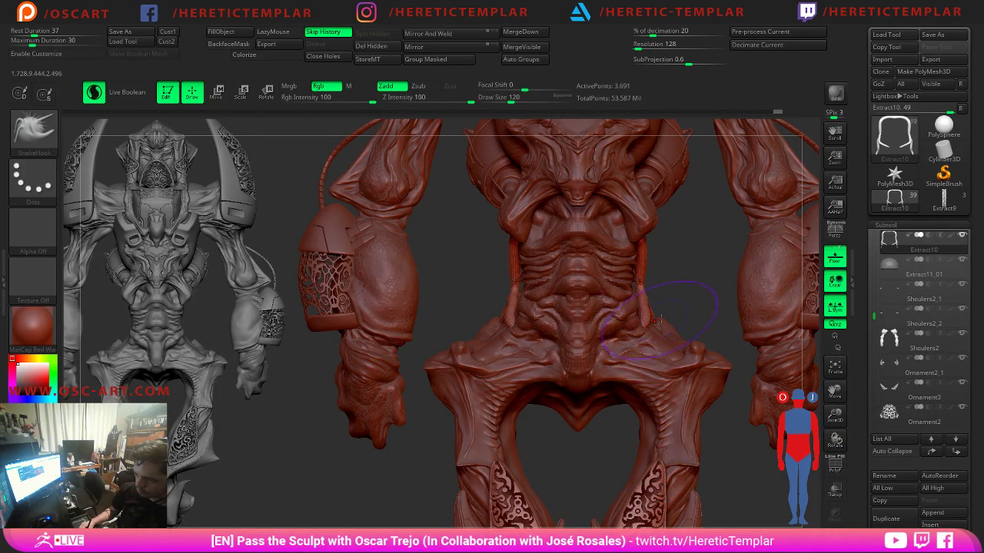
drag(694, 296, 713, 315)
Adjust the side branches and frame sides with the Move brush so they hug the waist and lower abdomen.
key(b)
key(m)
key(v)
drag(649, 341, 653, 337)
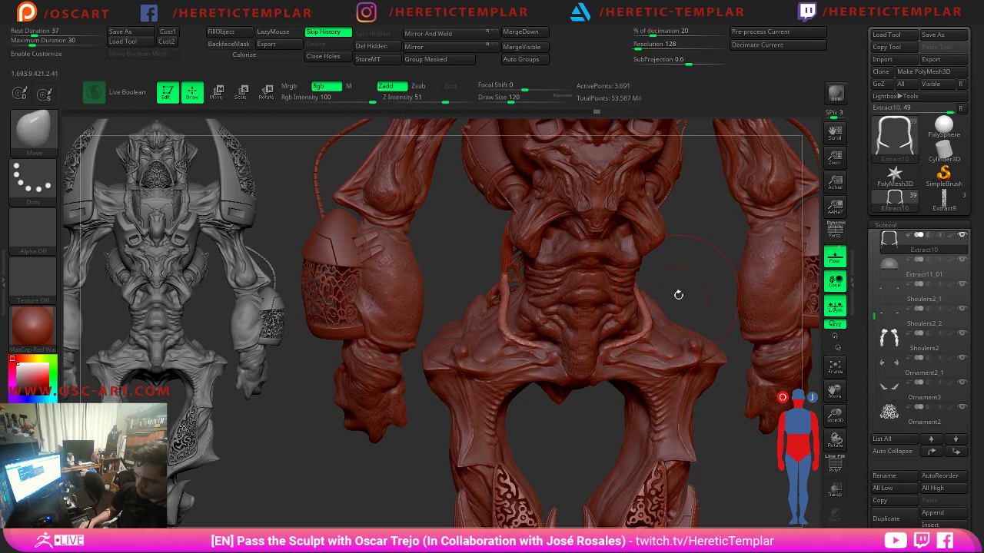
mouse_move(678, 295)
mouse_down()
mouse_move(665, 266)
mouse_move(646, 277)
mouse_up()
mouse_move(648, 332)
mouse_down()
mouse_move(689, 287)
mouse_move(634, 238)
mouse_move(649, 283)
mouse_move(700, 270)
mouse_up()
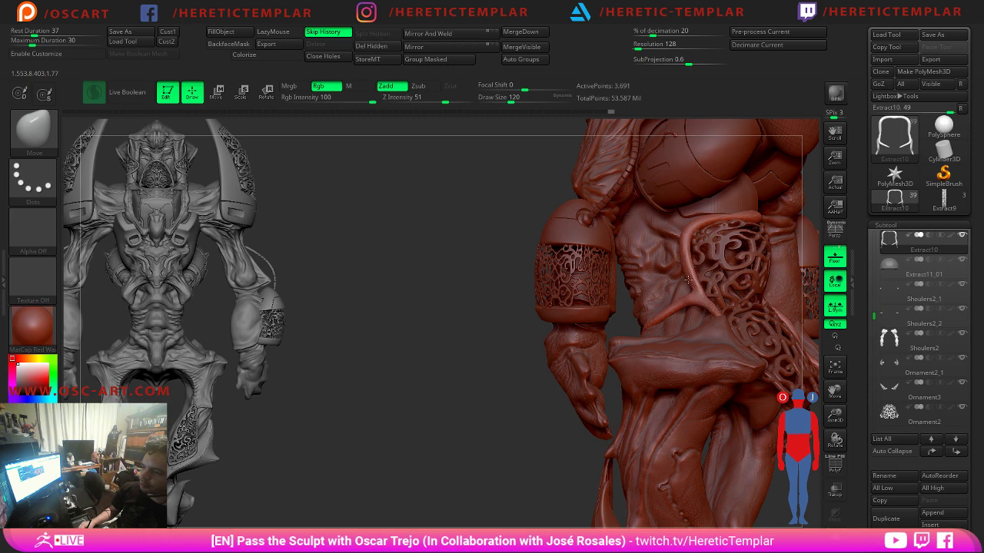
drag(464, 332, 722, 291)
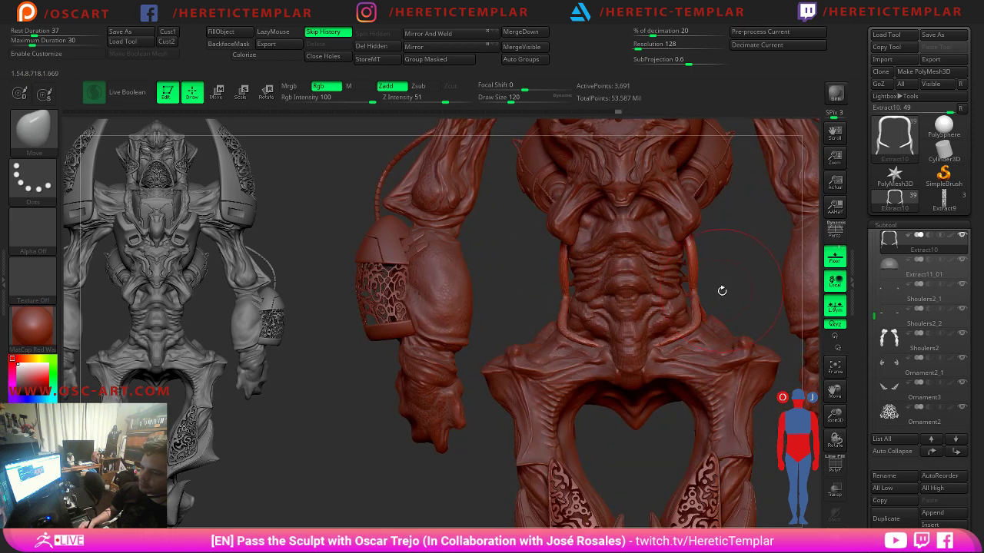
drag(680, 351, 722, 275)
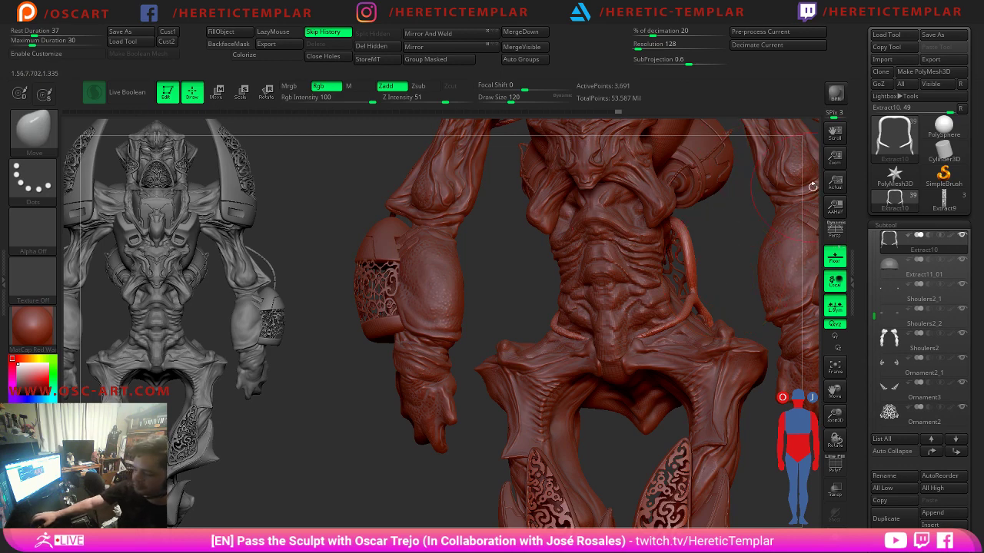
Isolate the Extract10 frame and examine its topology with the wireframe shown, before restoring the full model view.
scroll(864, 337, down, 3)
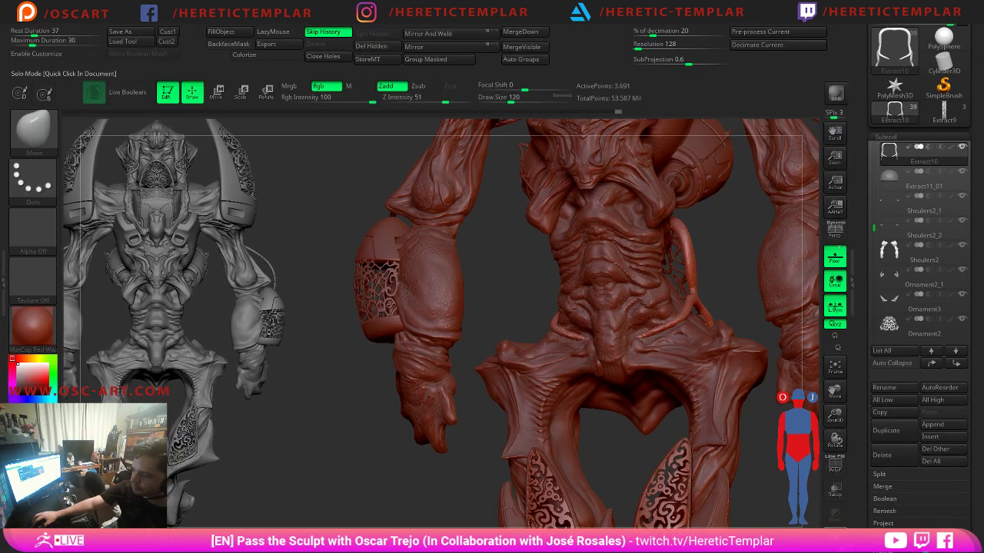
click(835, 513)
drag(803, 493, 718, 499)
key(shift+f)
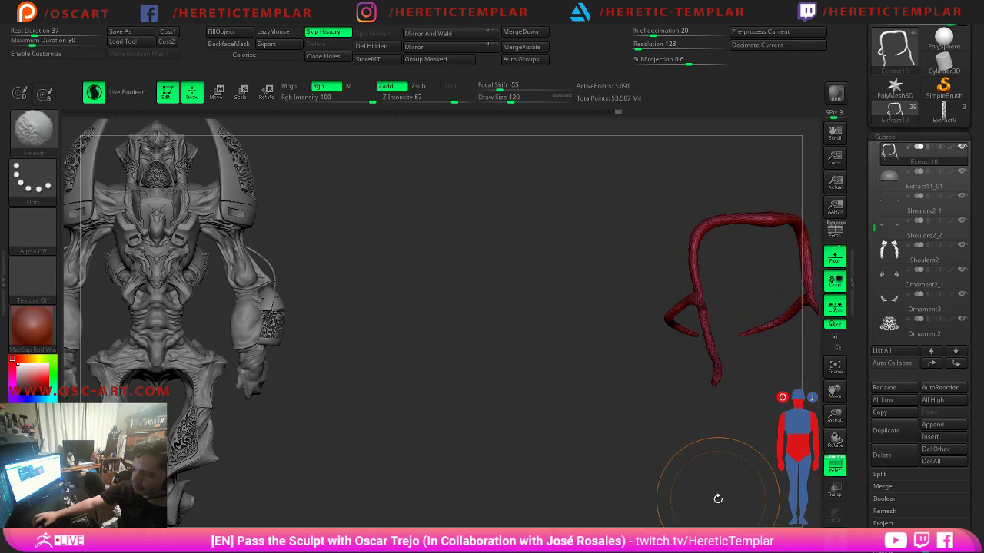
key(shift+f)
click(833, 538)
Remesh the Extract10 frame with ZRemesher at half the polygon count, with adaptive density off.
drag(477, 449, 538, 453)
drag(930, 539, 884, 456)
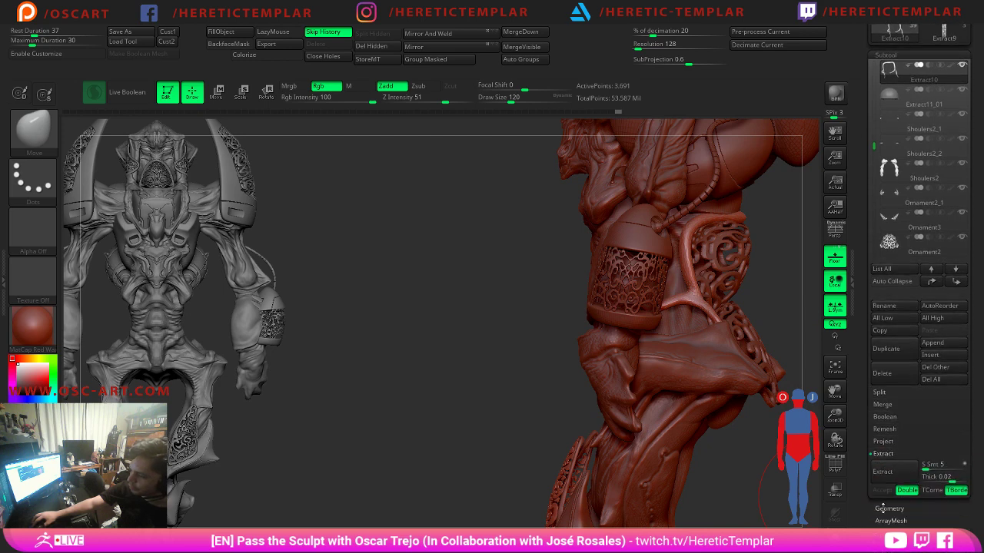
click(889, 508)
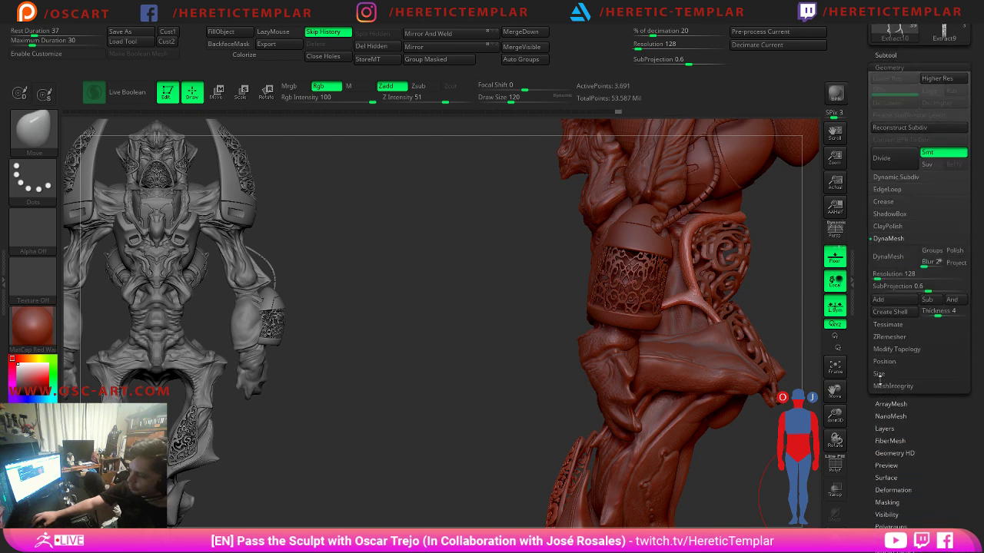
click(901, 323)
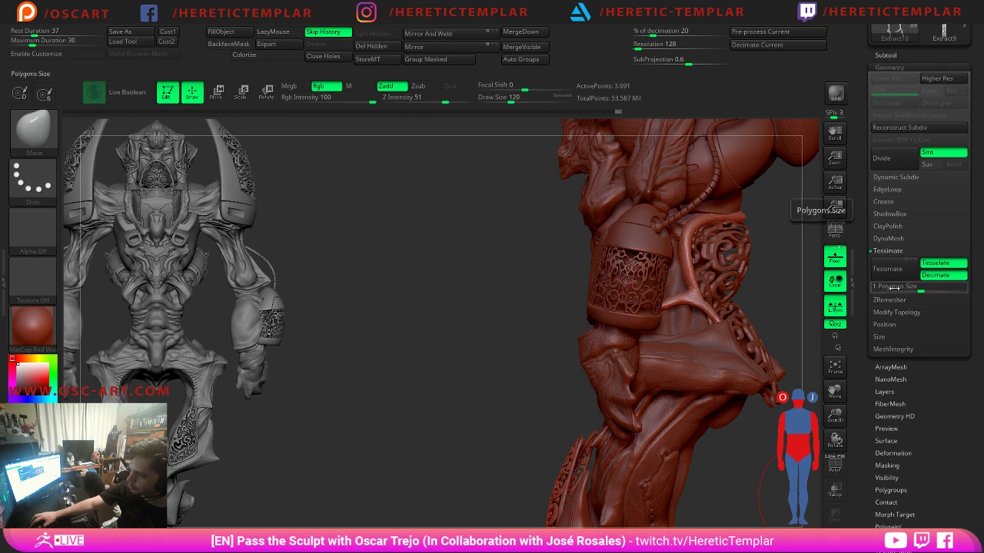
click(894, 301)
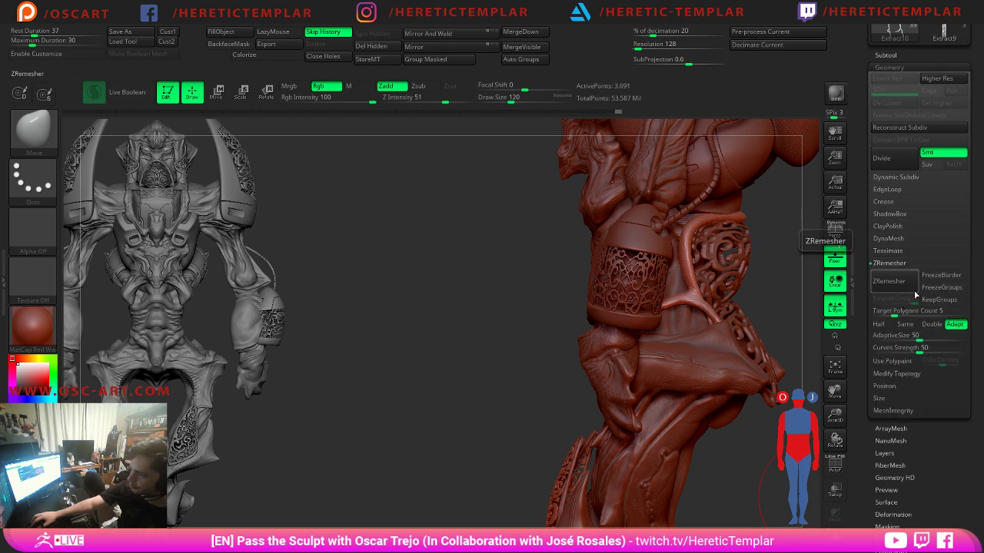
click(954, 323)
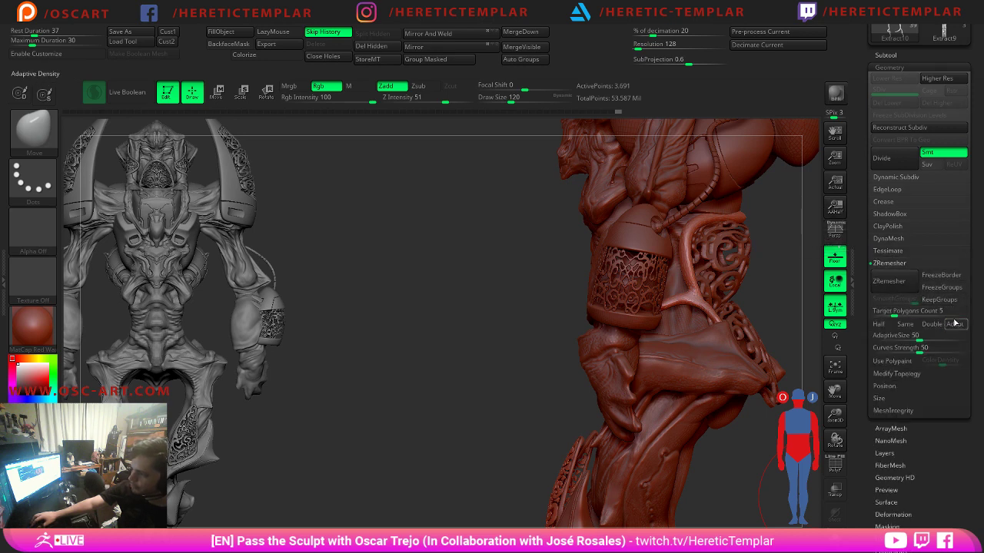
click(880, 323)
click(889, 281)
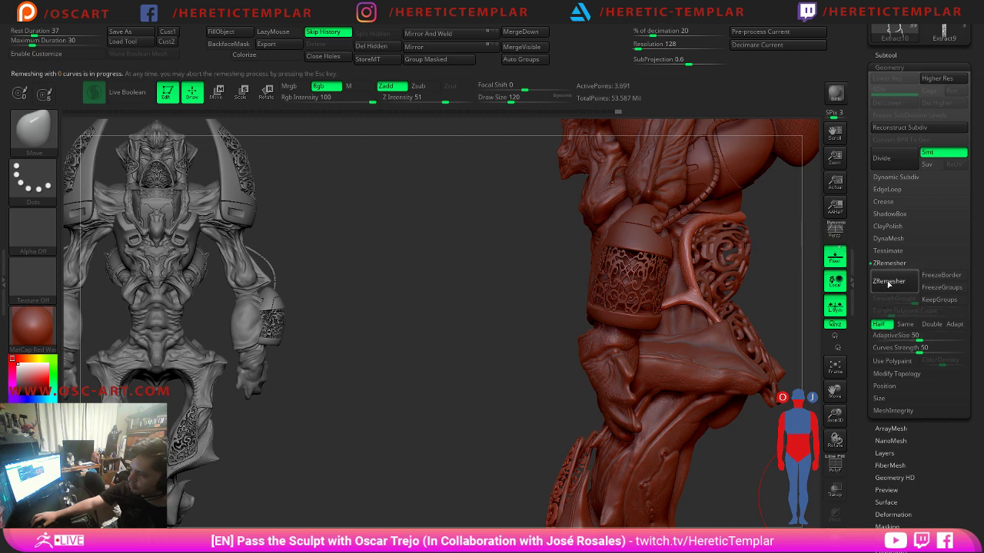
Check the frame's wireframe and run ZRemesher again at half to reduce the mesh further.
key(shift)
key(shift+f)
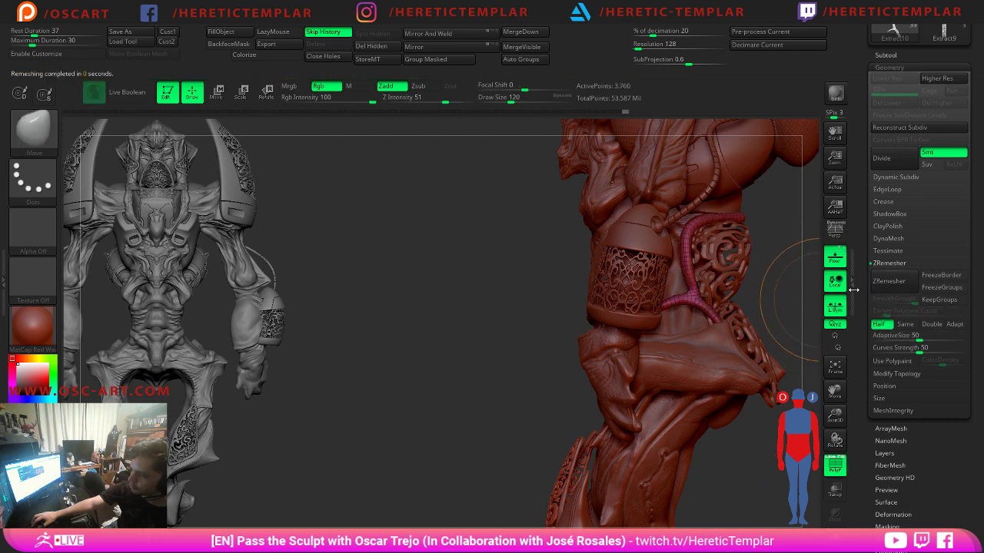
click(876, 284)
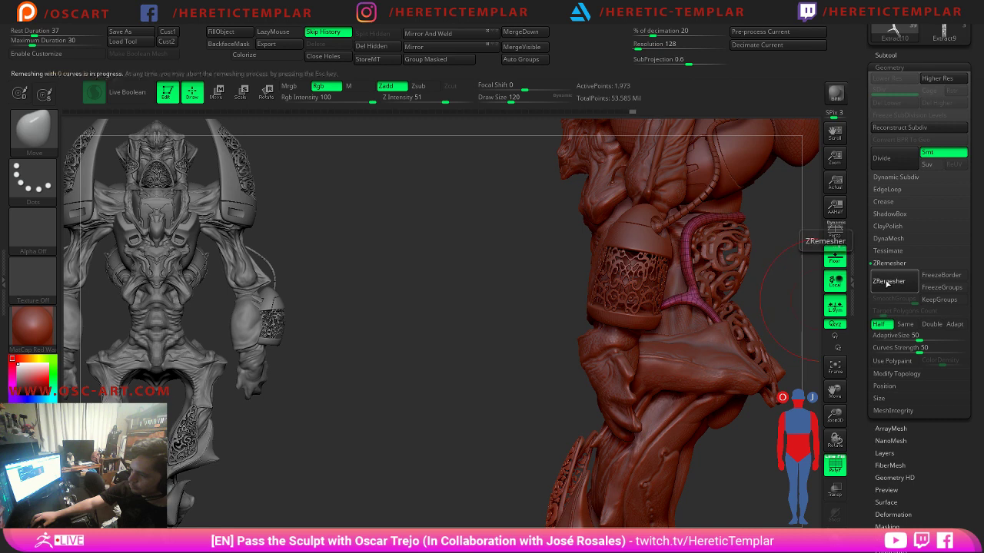
key(shift+f)
drag(526, 309, 490, 312)
mouse_move(610, 343)
mouse_down()
mouse_move(518, 342)
mouse_move(494, 356)
mouse_up()
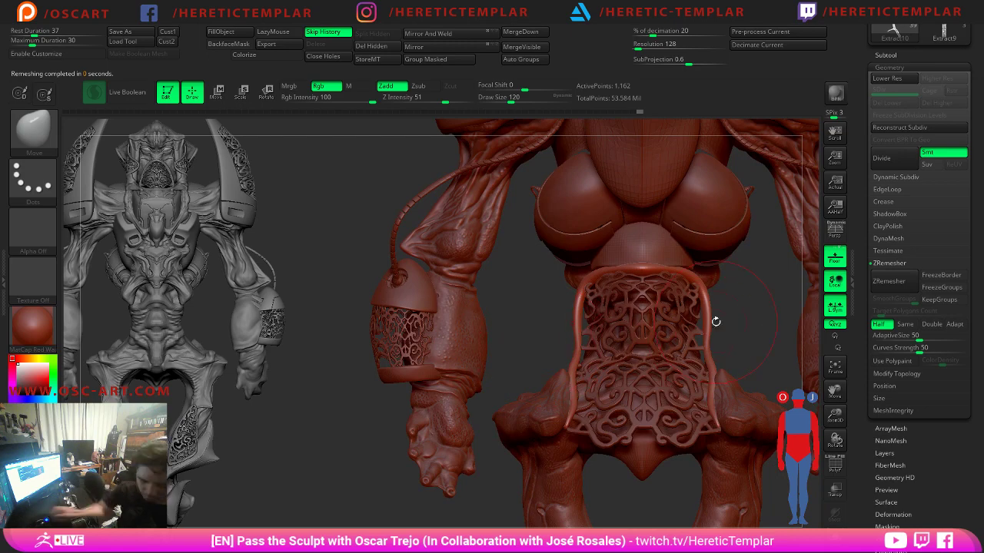
Thicken the frame's sides around the lower-back ornaments with the Inflat brush at draw size 116.
key(b)
key(i)
key(n)
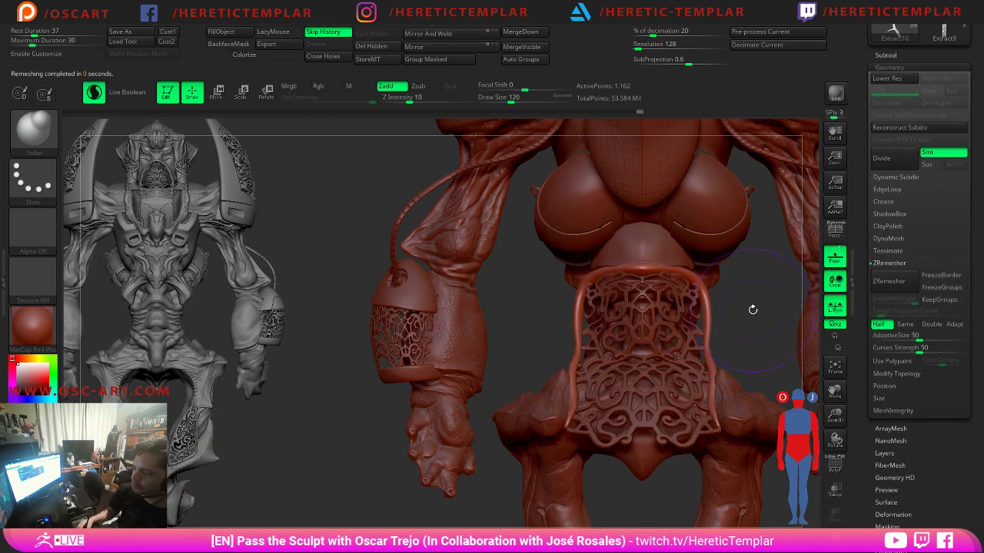
mouse_move(743, 315)
mouse_down()
mouse_move(568, 335)
mouse_move(544, 300)
mouse_up()
key(s)
click(510, 283)
drag(524, 264, 539, 266)
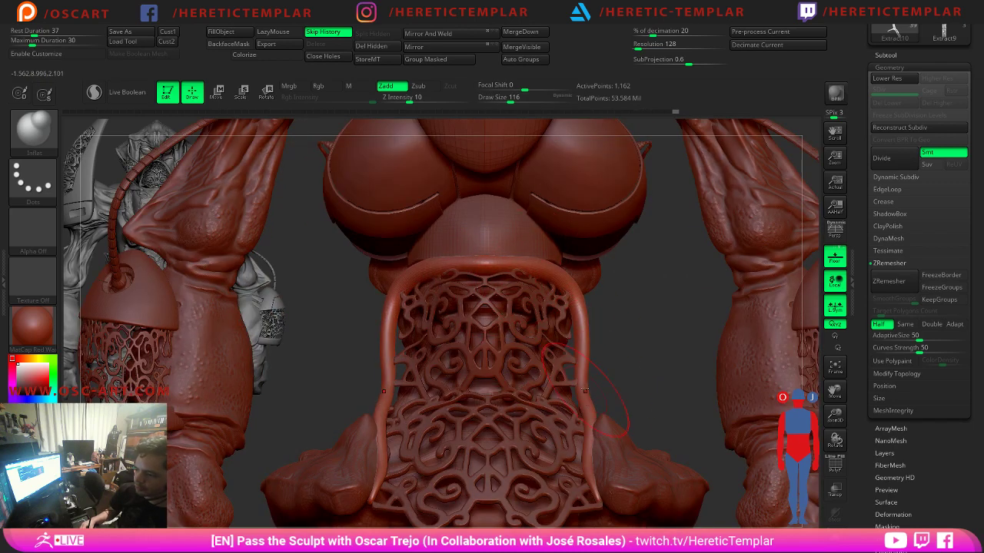
drag(592, 463, 603, 503)
Fit the frame's lower ends and upper corners around the back filigree with the Move brush.
key(b)
key(m)
key(v)
key(s)
key(s)
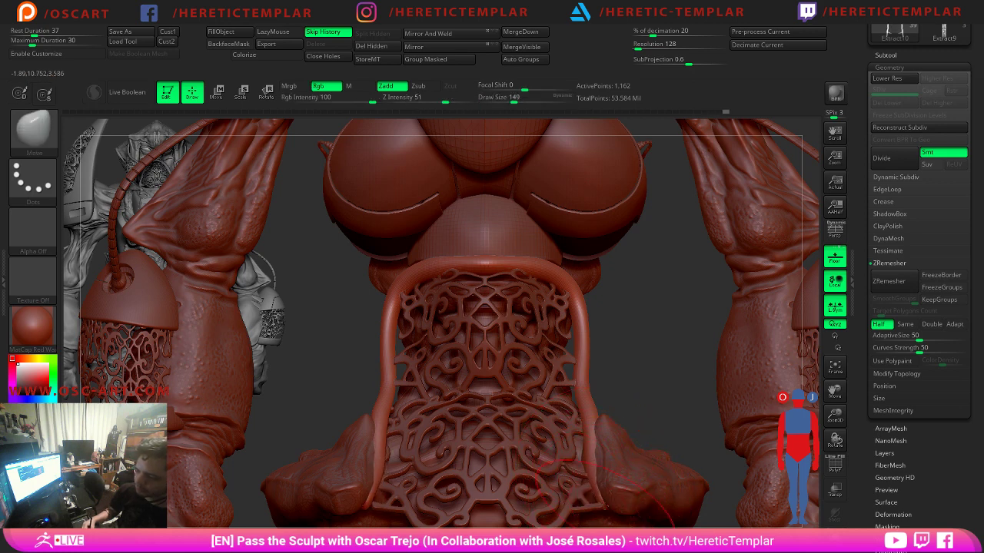
right_drag(622, 406, 661, 372)
mouse_move(660, 376)
mouse_down()
mouse_move(686, 315)
mouse_move(651, 259)
mouse_move(608, 254)
mouse_move(692, 244)
mouse_move(639, 258)
mouse_move(596, 254)
mouse_up()
key(s)
key(s)
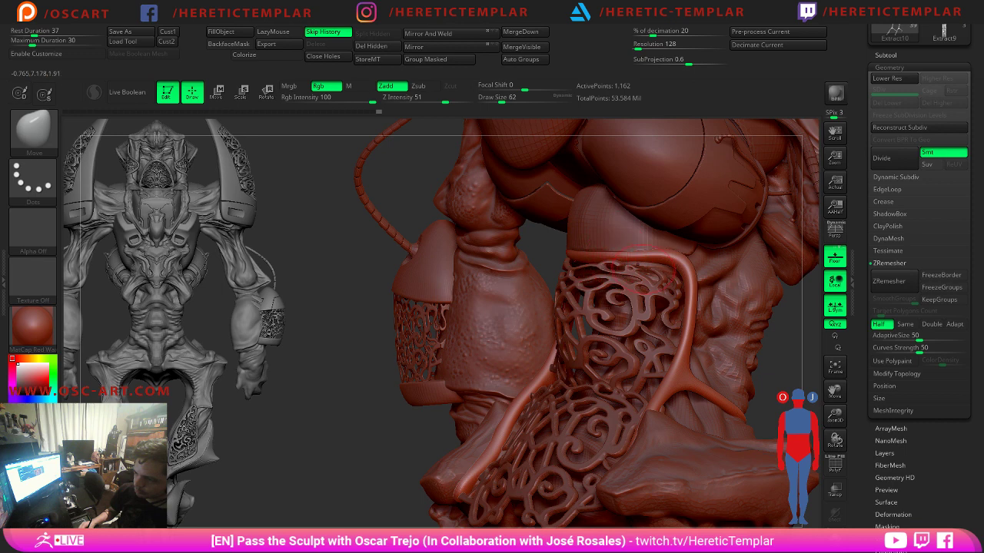
Select the Ornament1 filigree and adjust its edges to the lower back and frame with the Move brush, using progressively smaller draw sizes.
alt+click(645, 277)
drag(780, 370, 884, 369)
key(s)
click(646, 298)
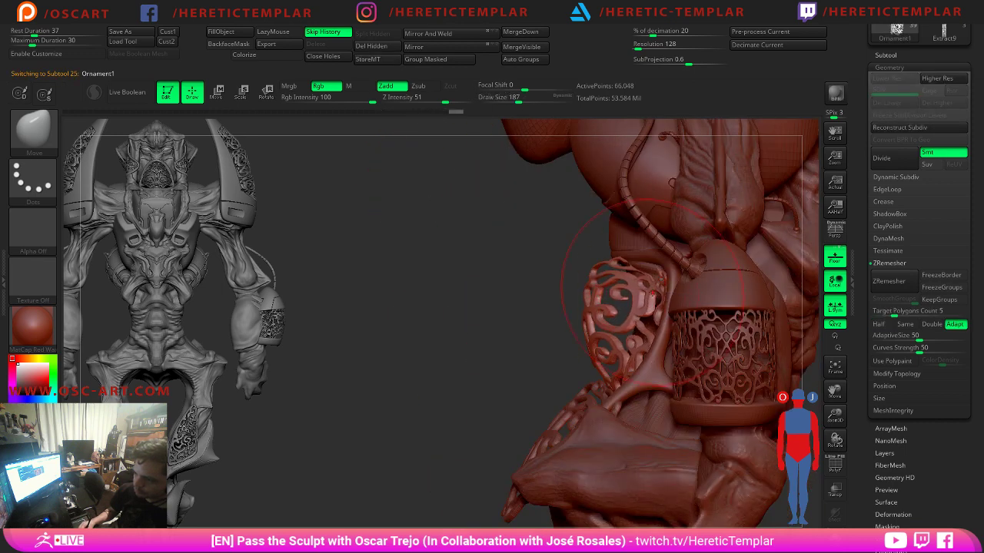
key(bracketleft)
key(bracketleft)
drag(503, 312, 615, 265)
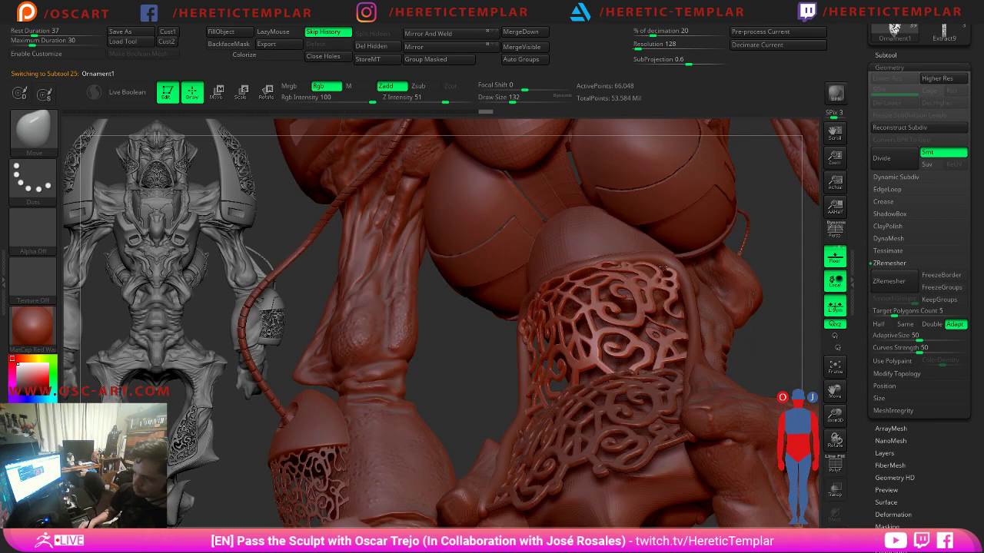
mouse_move(746, 342)
right_down()
mouse_move(796, 374)
mouse_move(727, 288)
right_up()
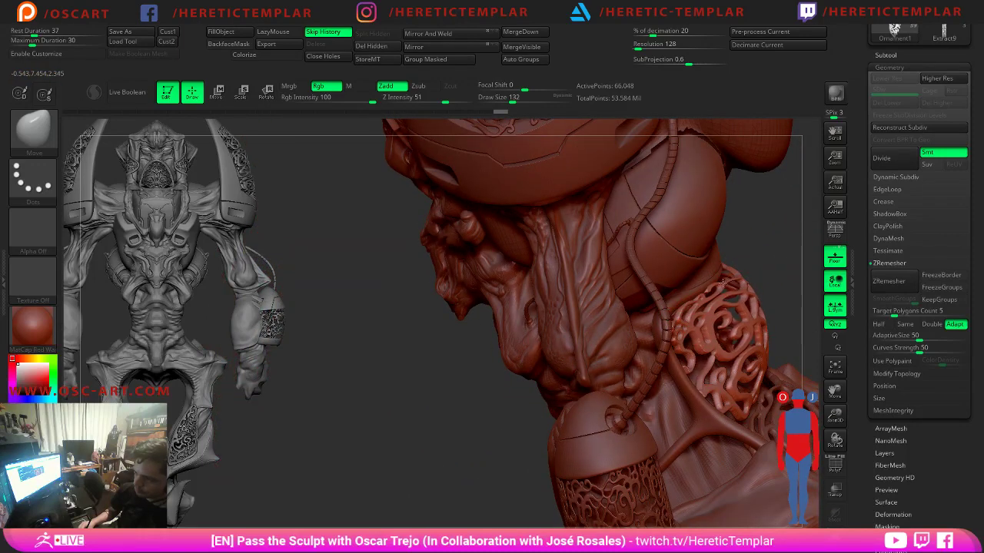
key(s)
drag(744, 284, 727, 283)
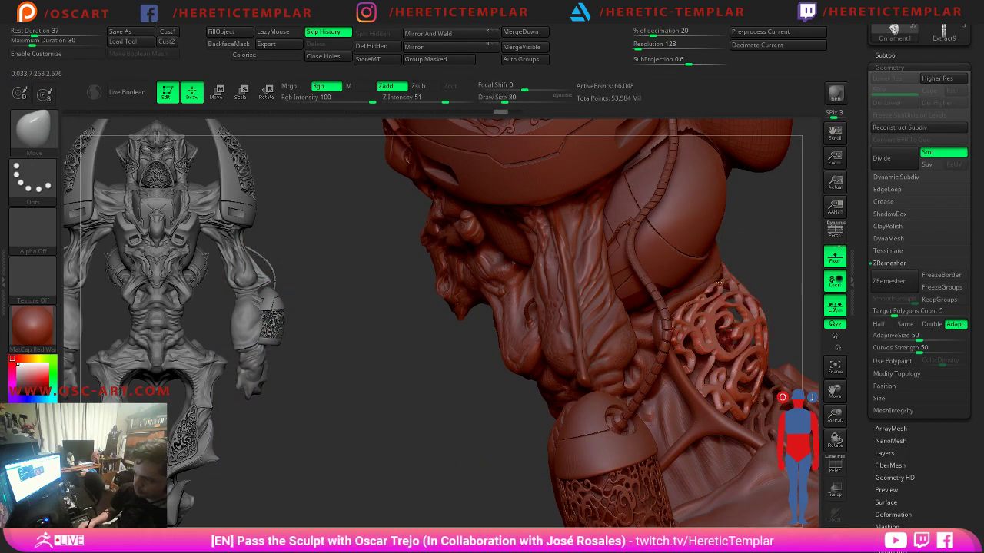
mouse_move(750, 270)
right_down()
mouse_move(446, 352)
mouse_move(779, 311)
right_up()
key(s)
drag(779, 312, 771, 311)
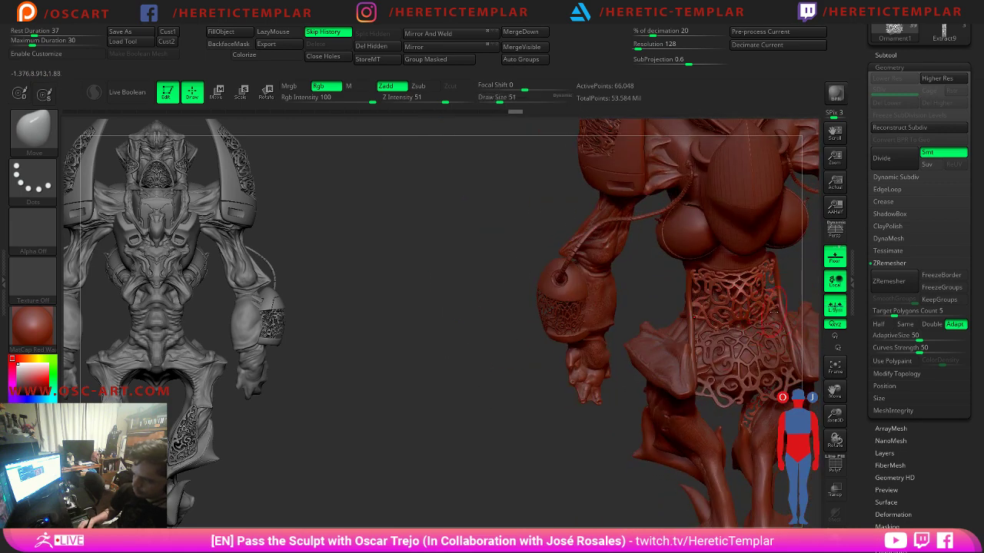
Select the Ornament2_5 filigree and examine its fit over the pelvis from the back and side.
alt+click(788, 317)
right_drag(806, 282, 766, 326)
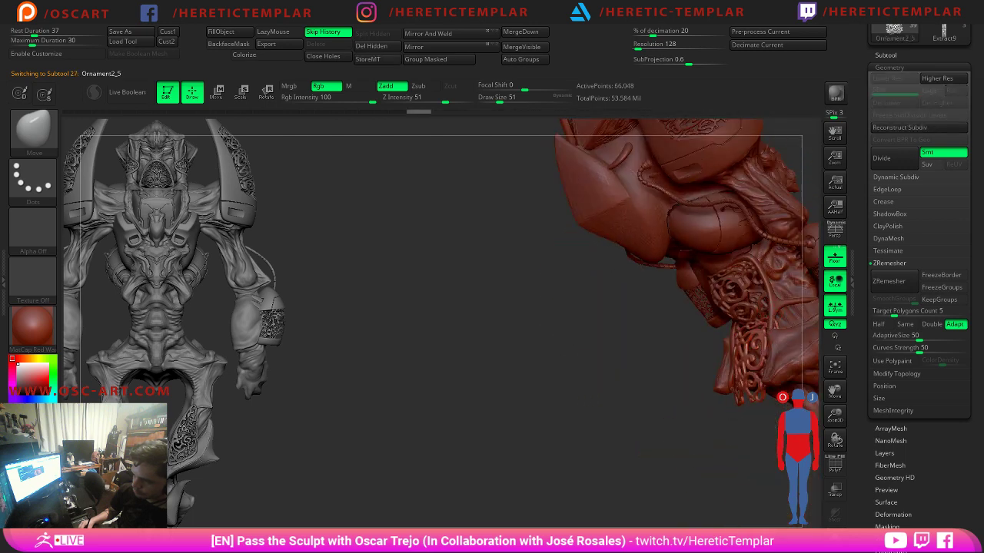
shift+right_drag(747, 344, 758, 345)
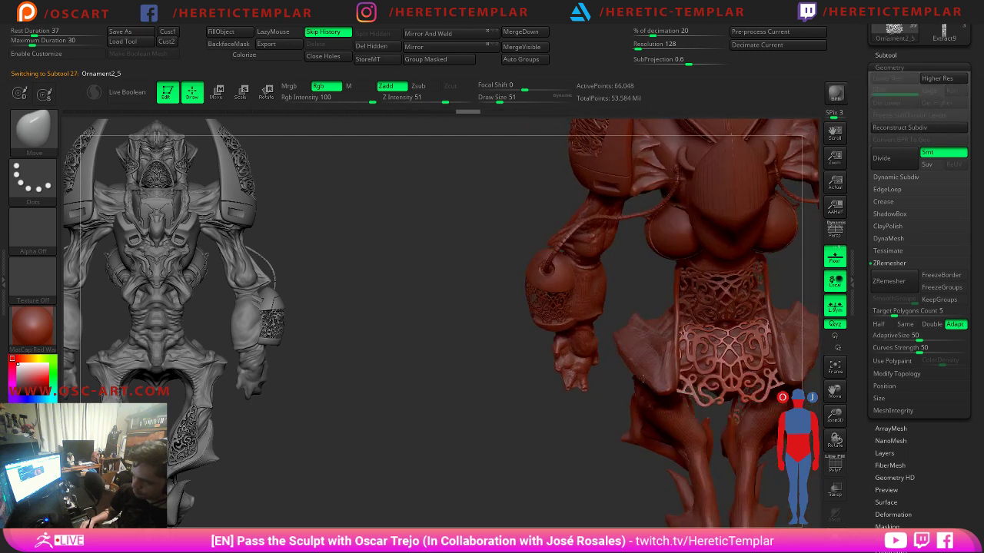
right_drag(551, 435, 603, 404)
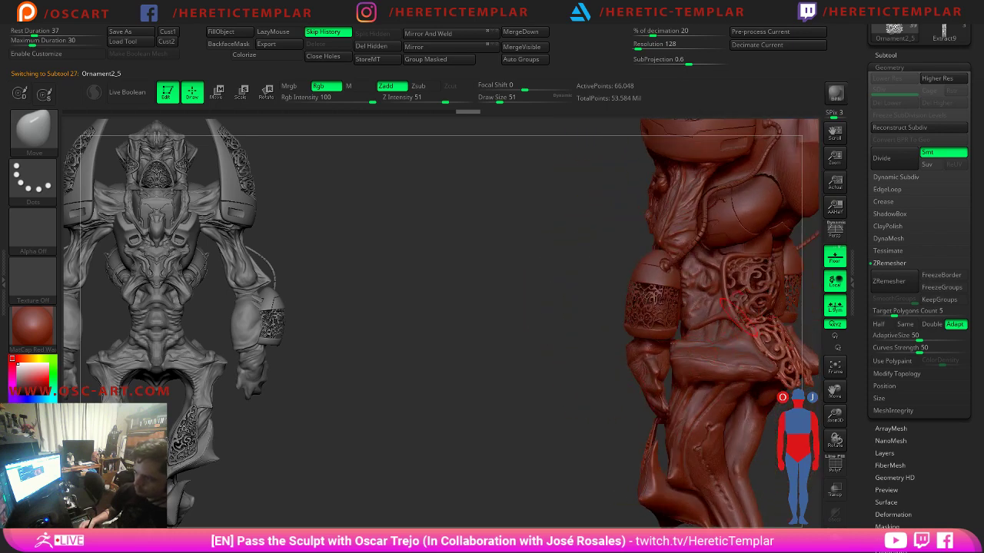
Select the Extract10 frame and thicken its front branches along the waist with the Inflat brush.
alt+click(768, 313)
mouse_move(484, 378)
right_down()
mouse_move(444, 378)
mouse_move(391, 397)
mouse_move(433, 398)
mouse_move(341, 362)
right_up()
key(b)
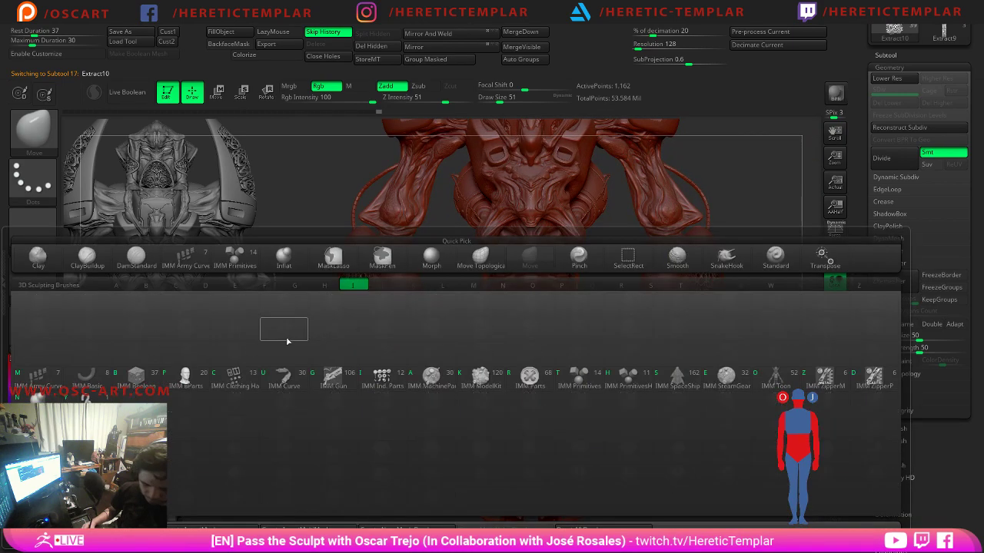
key(i)
key(n)
ctrl+right_drag(577, 294, 574, 323)
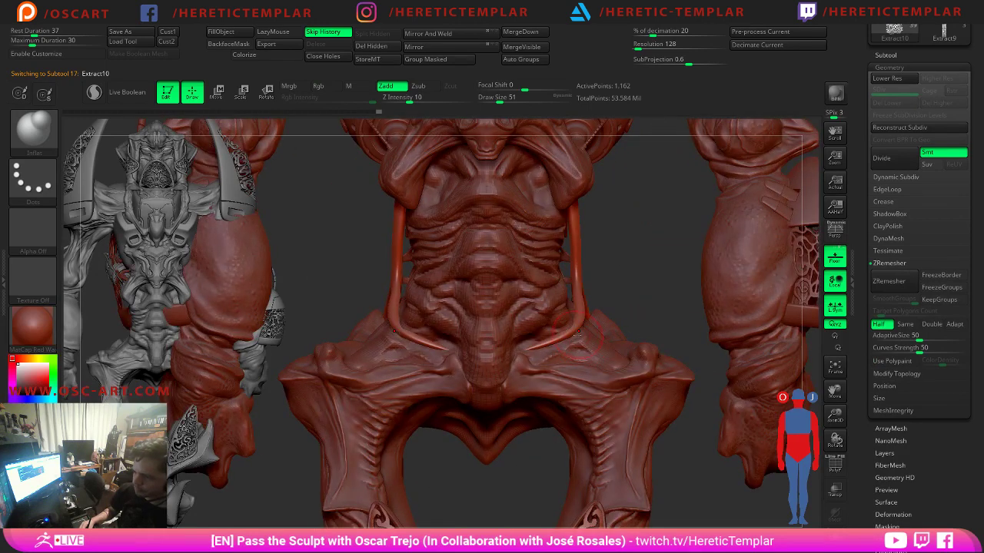
Turn off the smoothed subdivision preview, extend the front branches to the abdomen's centre with the Move brush, and turn the preview back on.
key(shift+d)
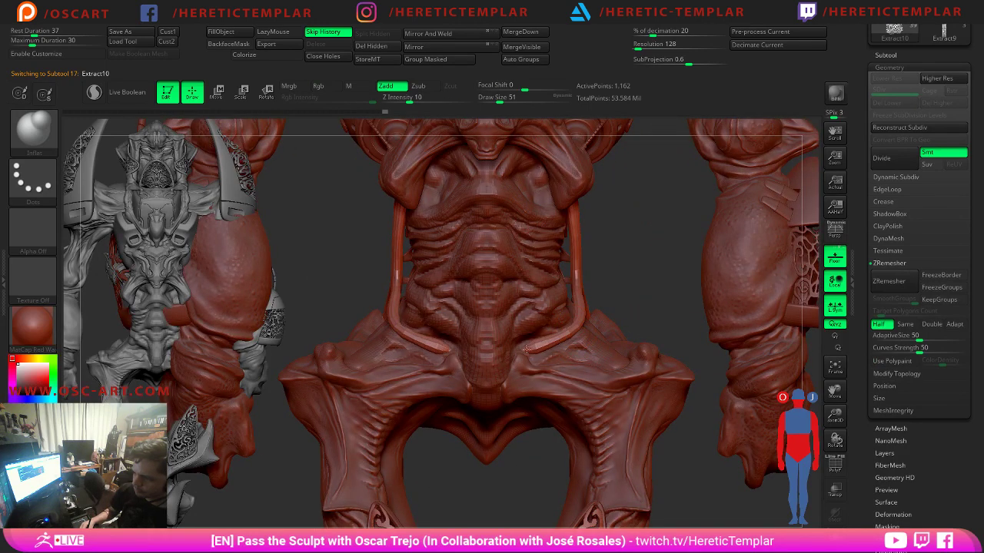
key(b)
key(m)
key(v)
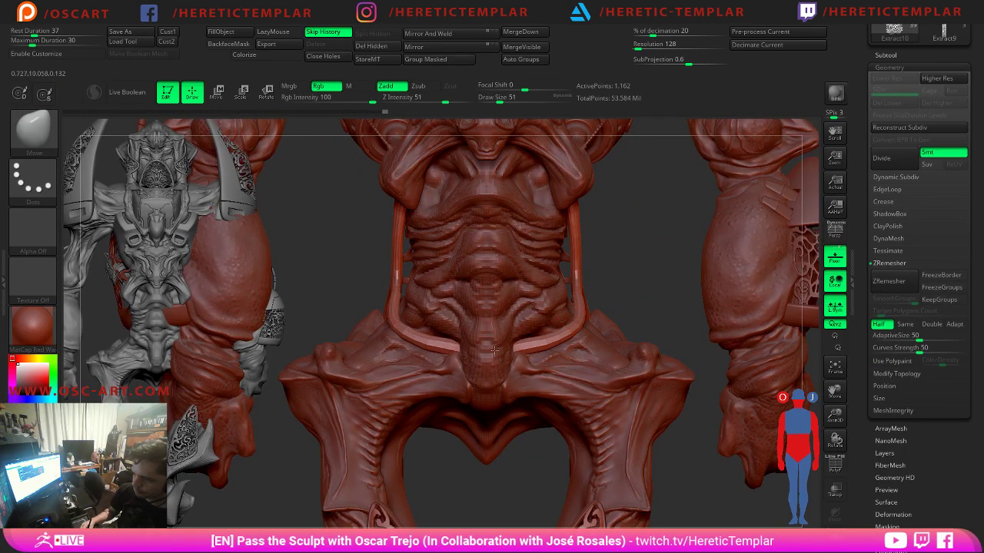
key(d)
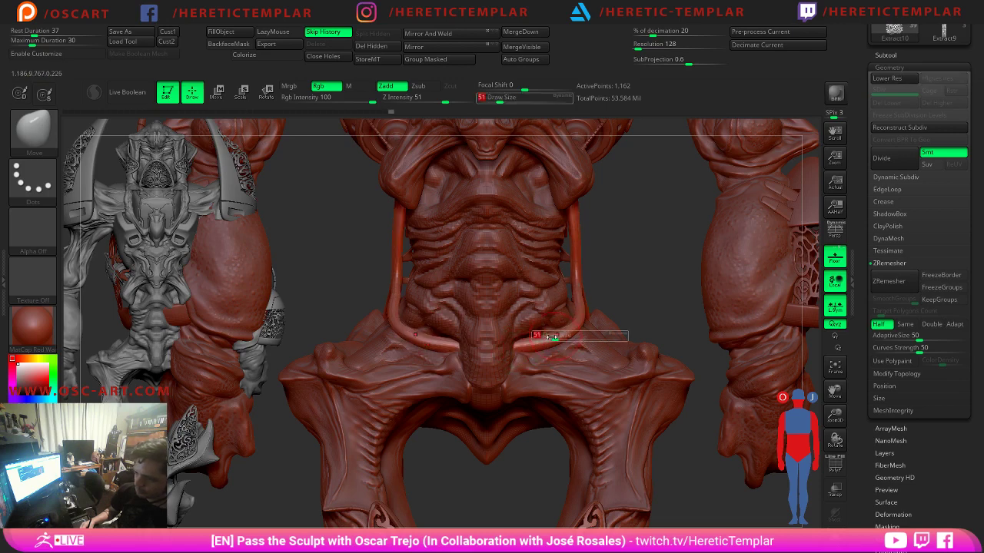
key(shift)
alt+drag(621, 294, 684, 253)
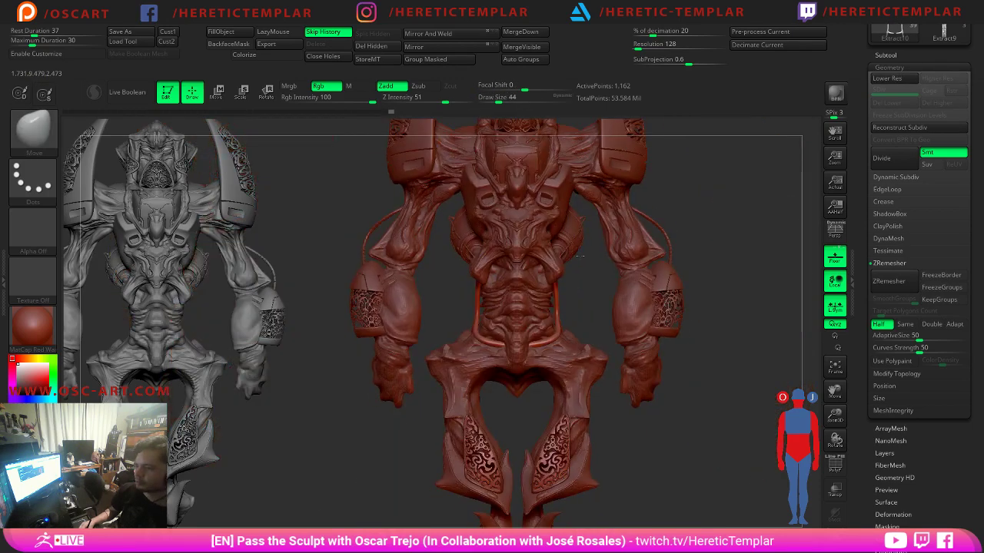
Select the Shoulers2 subtool and set up the Standard brush with the DragRect stroke and Alpha 58.
alt+drag(723, 224, 760, 241)
alt+click(598, 228)
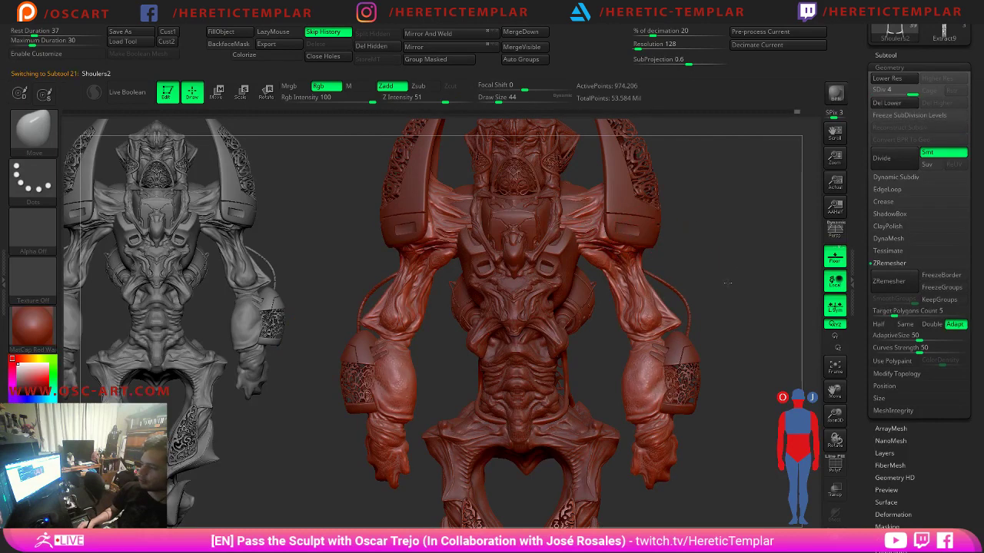
mouse_move(727, 283)
alt+mouse_down()
mouse_move(697, 358)
mouse_move(744, 367)
alt+mouse_up()
key(1)
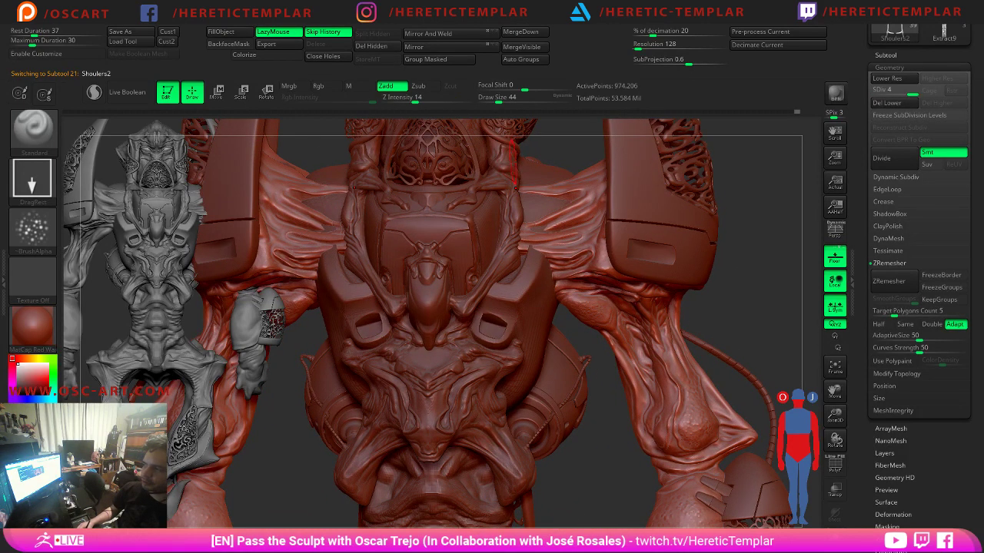
click(35, 234)
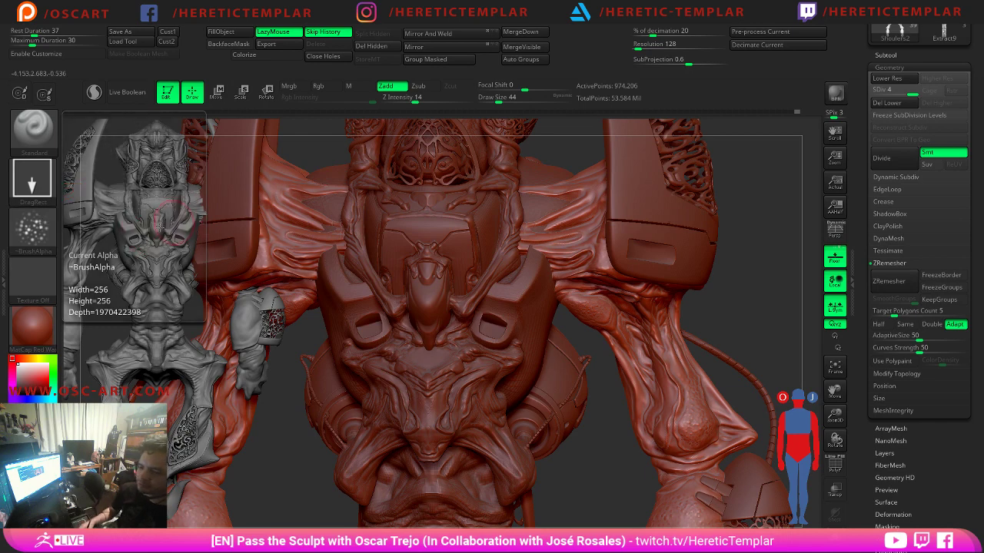
click(35, 231)
click(273, 247)
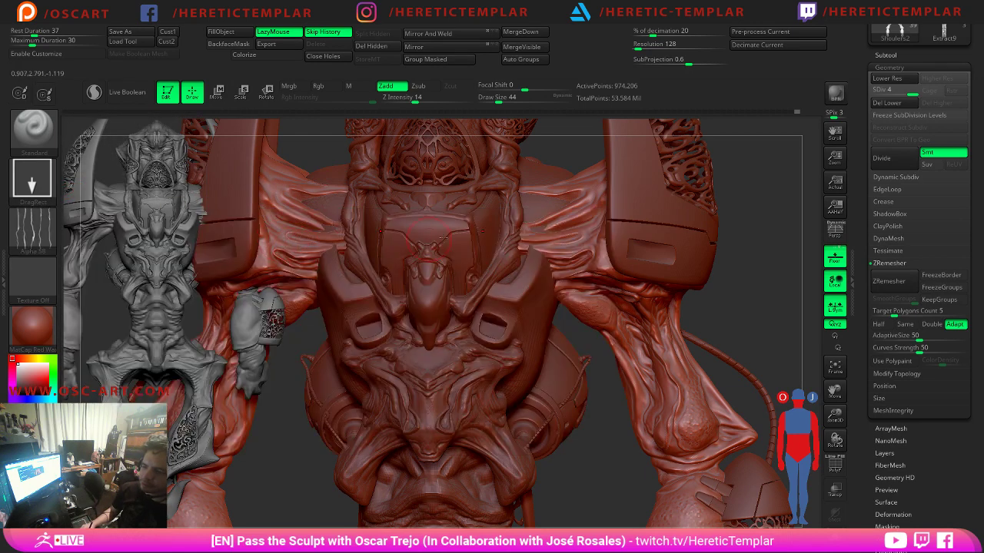
Set the Standard brush's draw size to 71 and replace its DragRect stroke with Spray for detailing the shoulders.
key(s)
drag(558, 228, 565, 229)
key(s)
drag(592, 308, 589, 308)
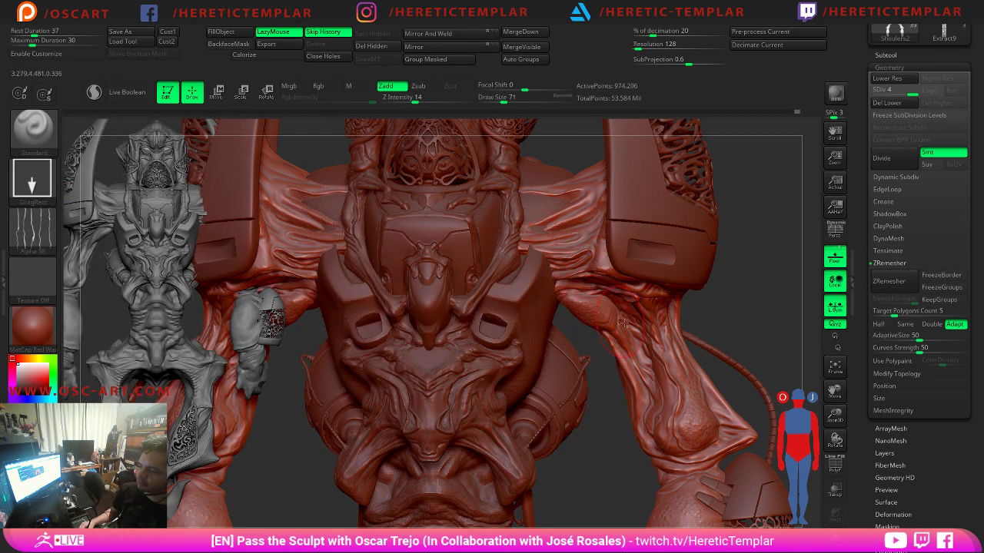
key(s)
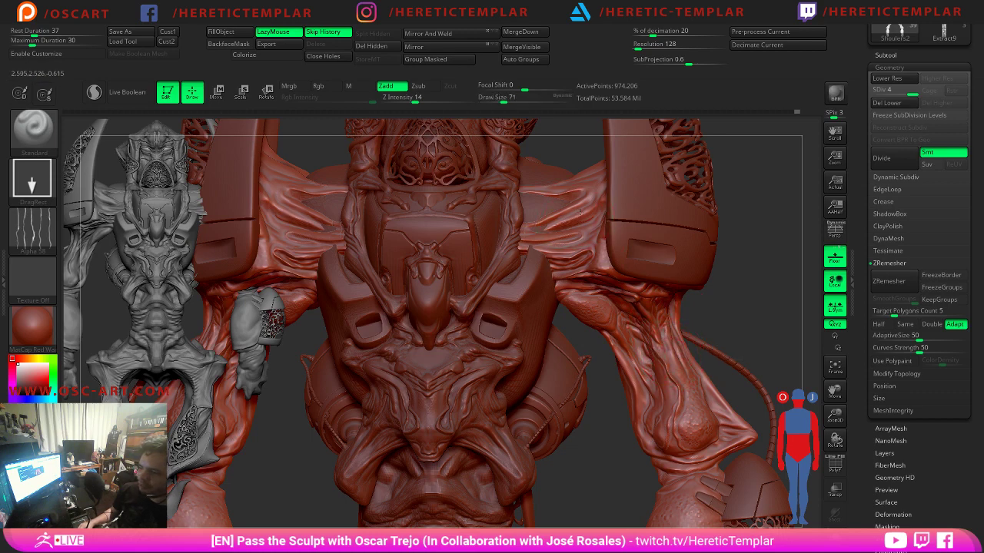
click(32, 178)
click(230, 196)
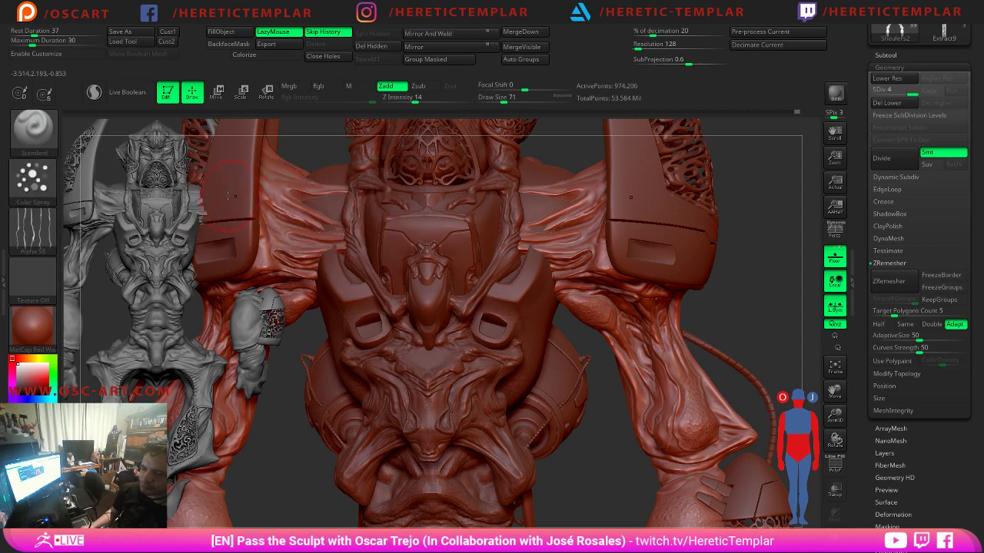
click(31, 179)
click(292, 196)
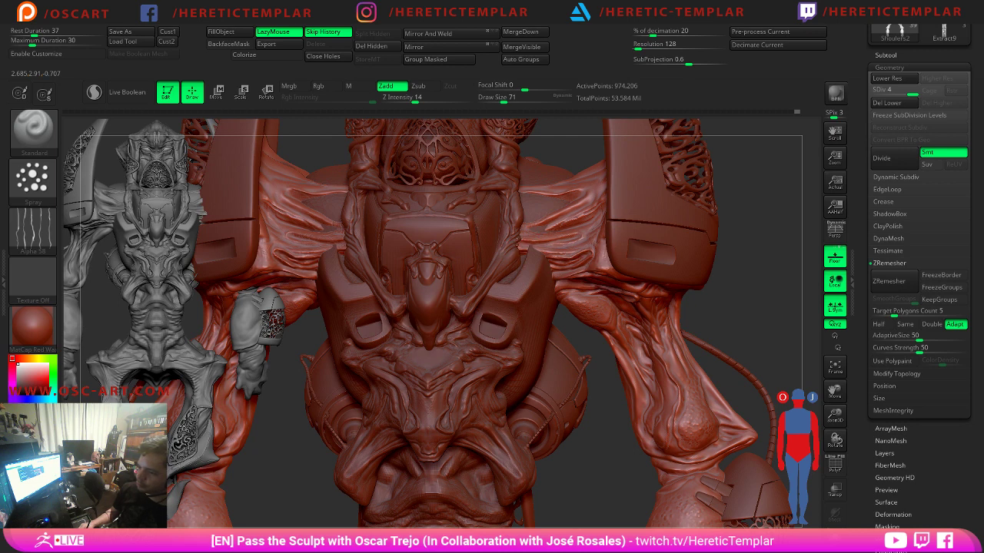
Spray the Alpha 58 fibre texture over the shoulder muscle strands at draw size 68, undoing one stroke and smoothing the result.
shift+drag(571, 216, 573, 236)
key(ctrl+z)
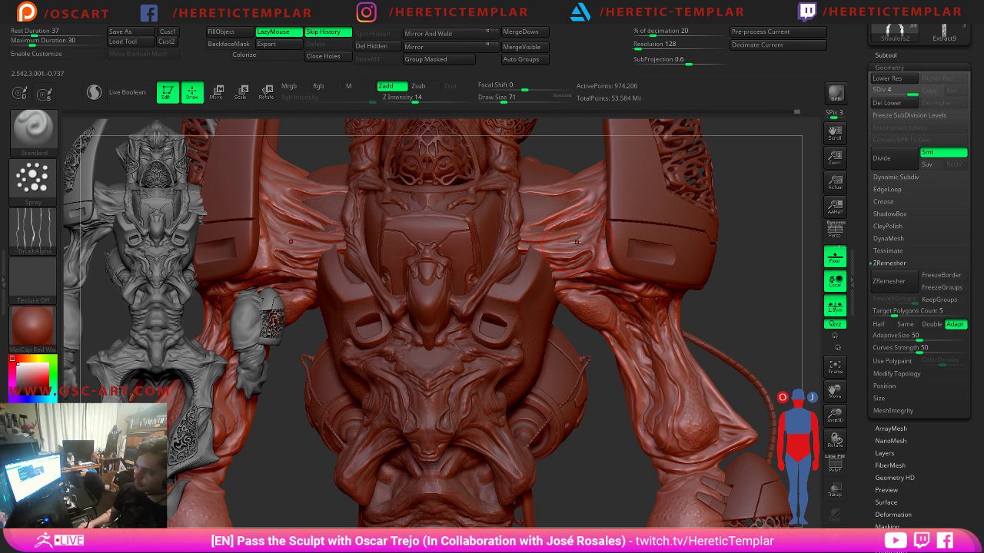
key(s)
click(584, 232)
shift+drag(582, 224, 563, 221)
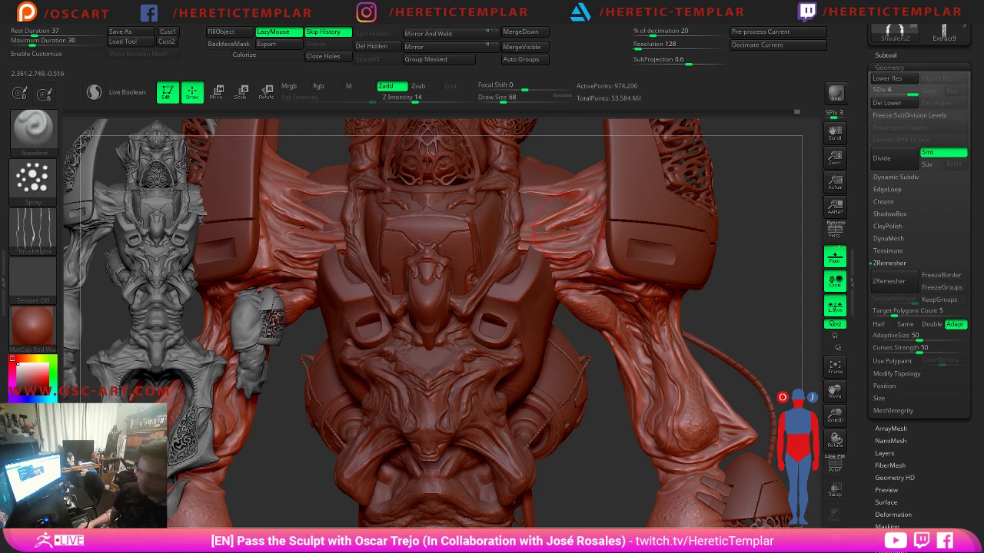
Carve creases between the shoulder muscle strands with the DamStandard brush at draw size 41.
key(b)
key(d)
key(s)
drag(545, 236, 545, 235)
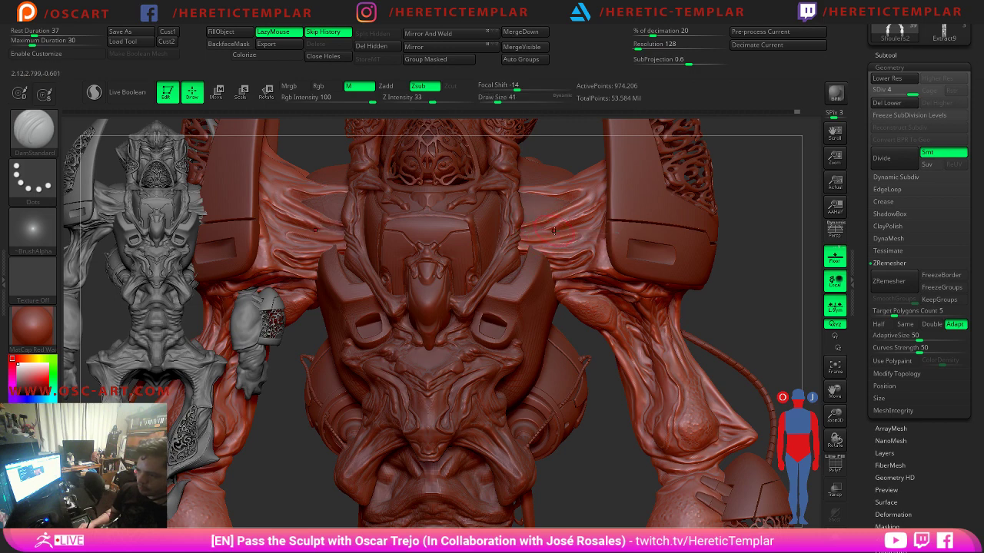
Try spraying the fibre alpha over the upper shoulder strands with the Standard brush at draw size 101.
key(1)
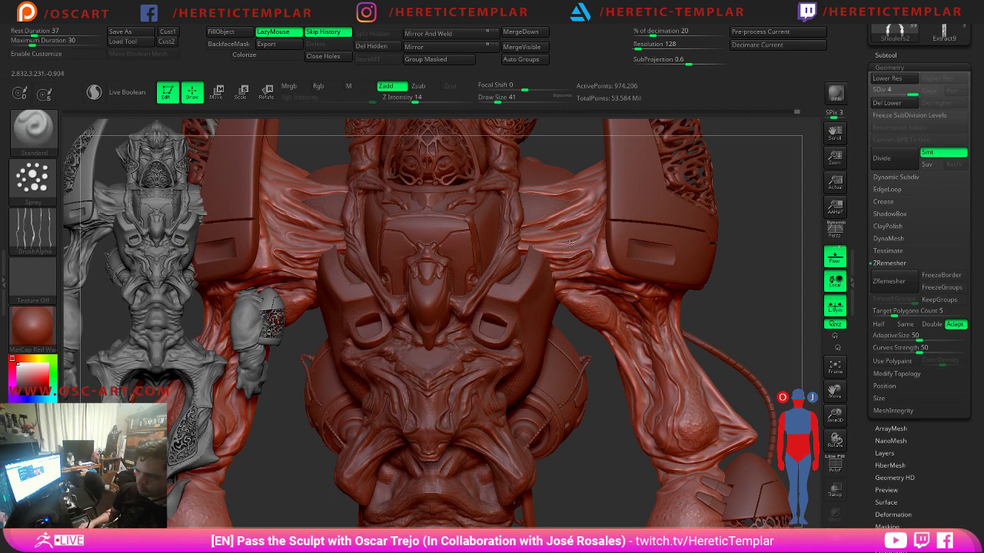
alt+drag(684, 217, 661, 299)
key(s)
click(501, 349)
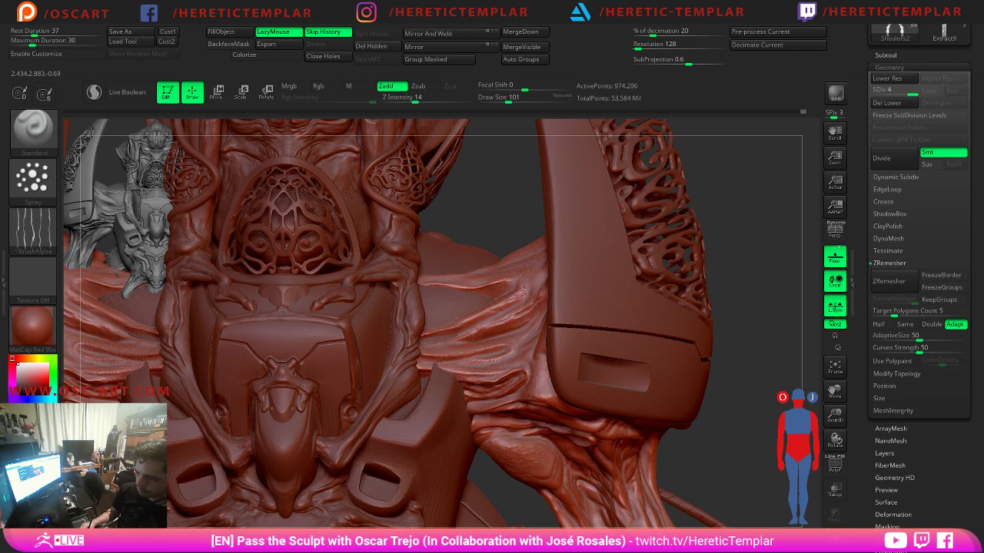
shift+drag(512, 301, 520, 310)
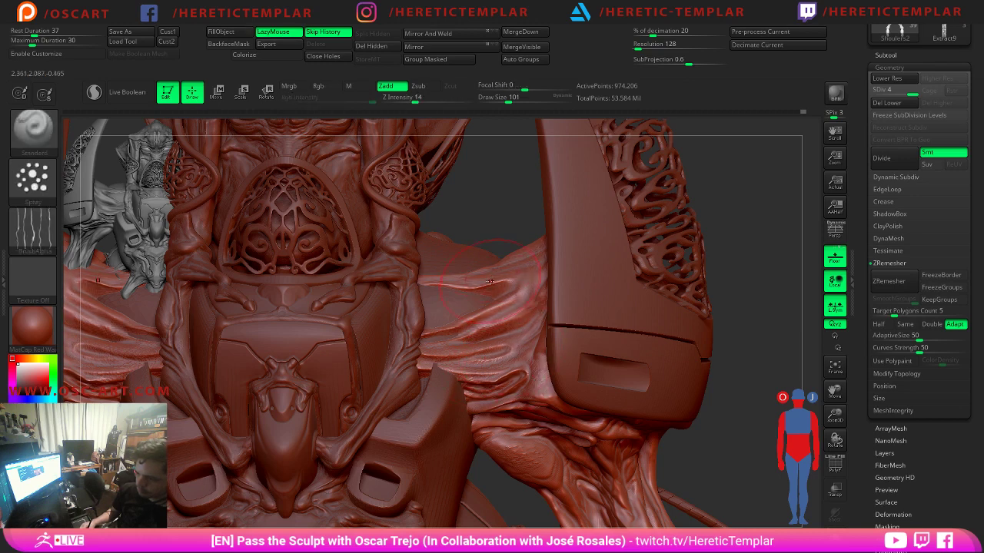
key(ctrl+z)
Switch the Standard brush to Alpha 07 and spray texture over the shoulder strands at draw size 90.
click(33, 230)
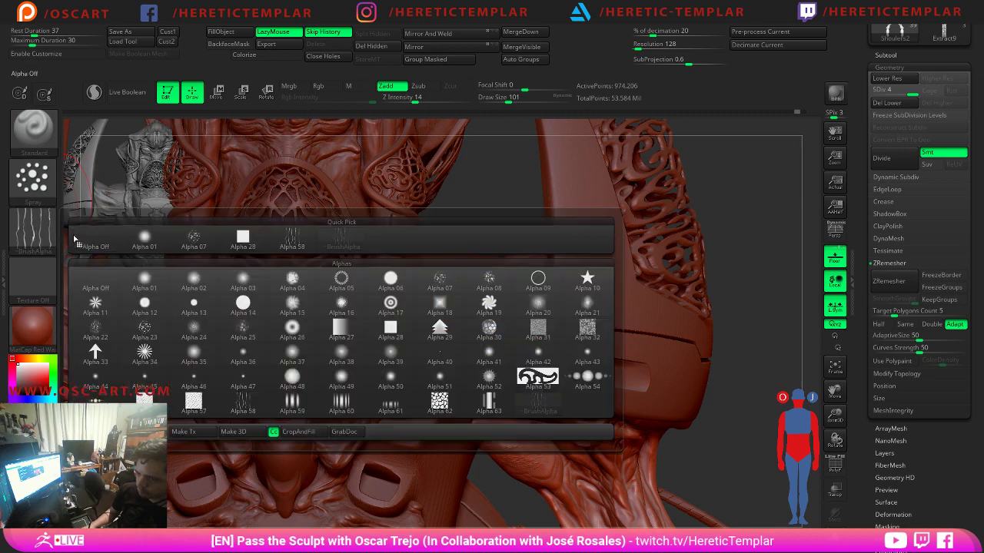
click(198, 243)
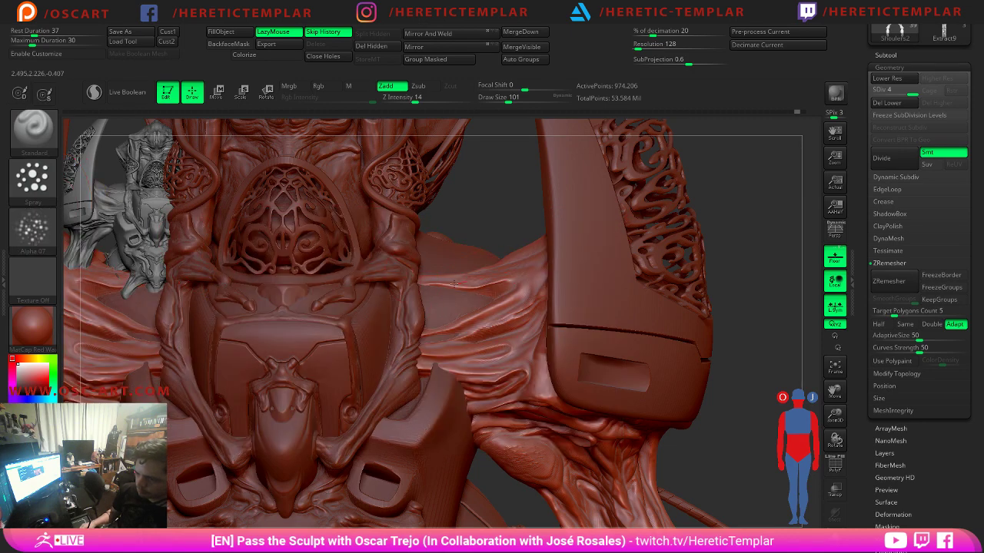
key(bracketleft)
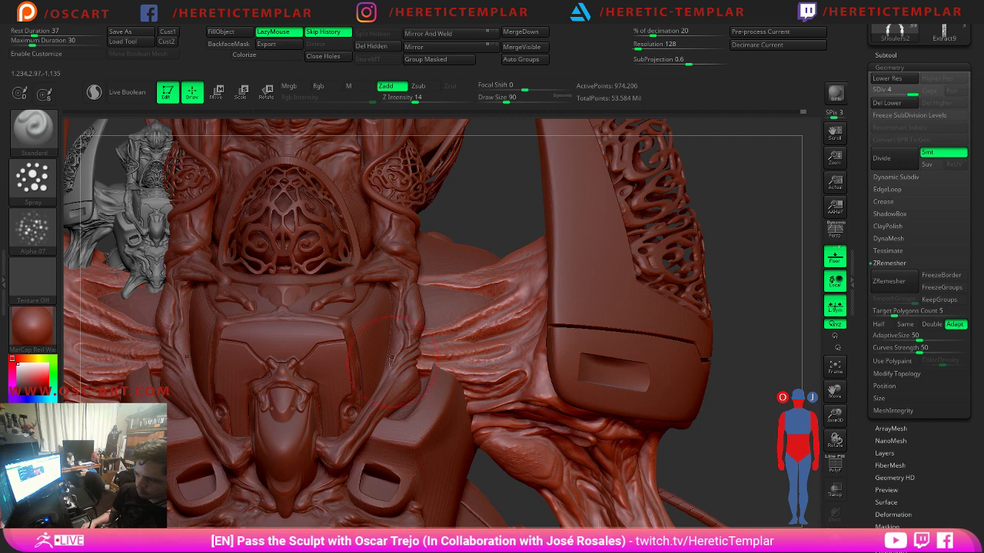
key(shift)
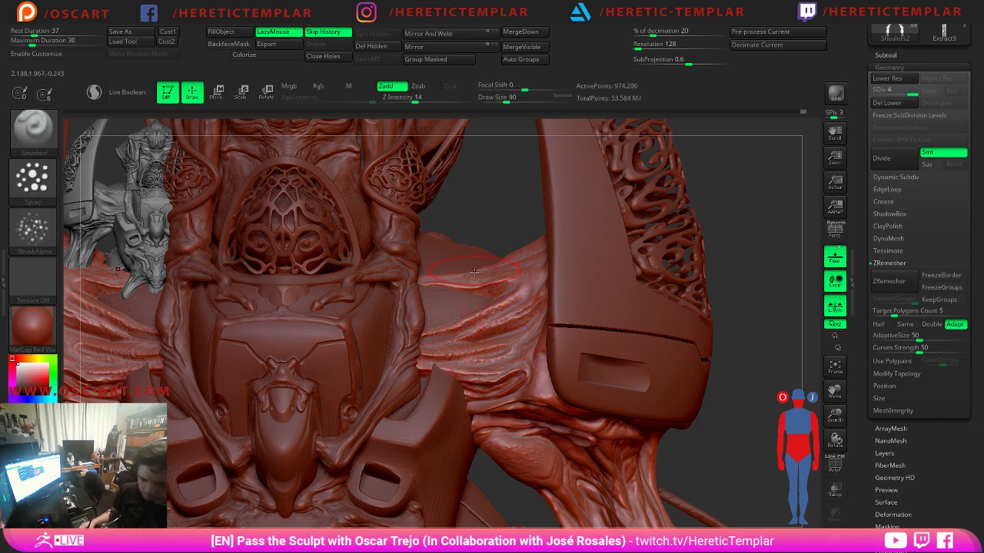
Cut finer creases into the shoulder strands with DamStandard at draw size 29 and set the Smooth brush's intensity to 20.
key(b)
key(d)
key(s)
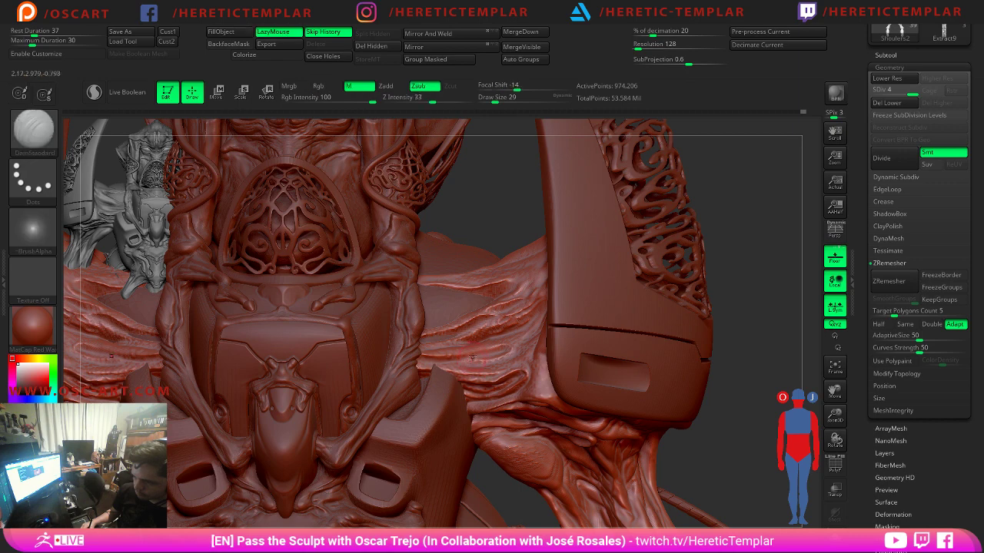
key(shift+space)
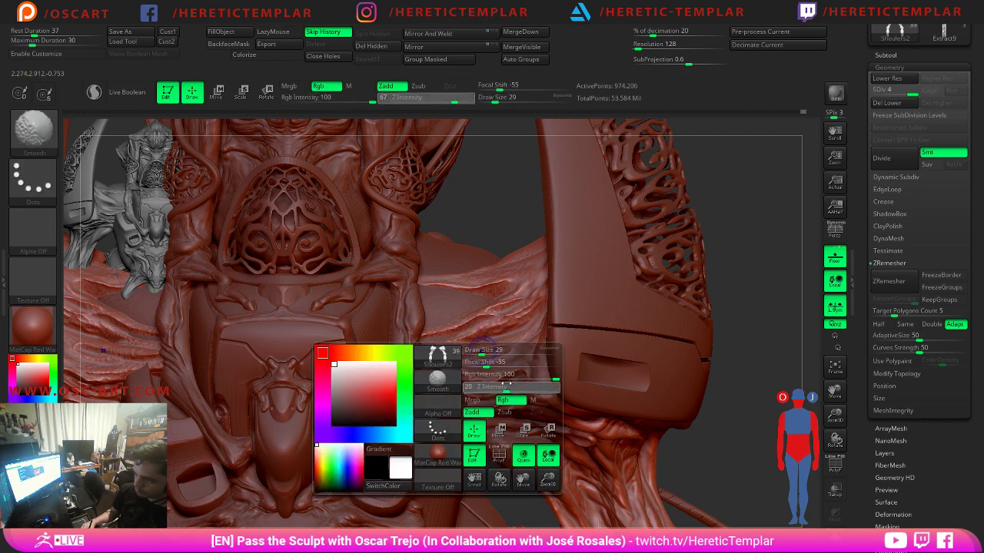
drag(516, 386, 505, 387)
Rework the shoulder strands with larger DamStandard draw sizes of about 101 and 87.
key(s)
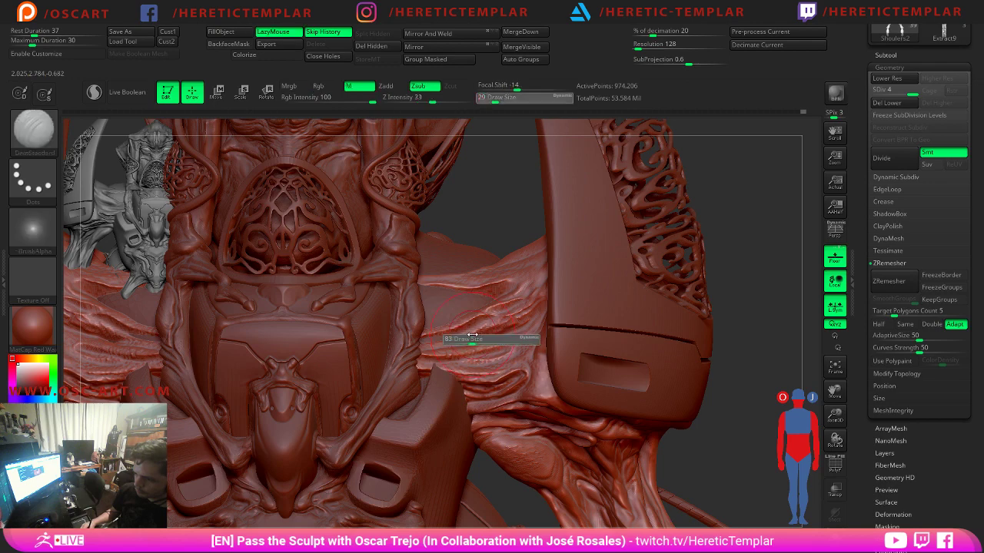
click(470, 340)
key(s)
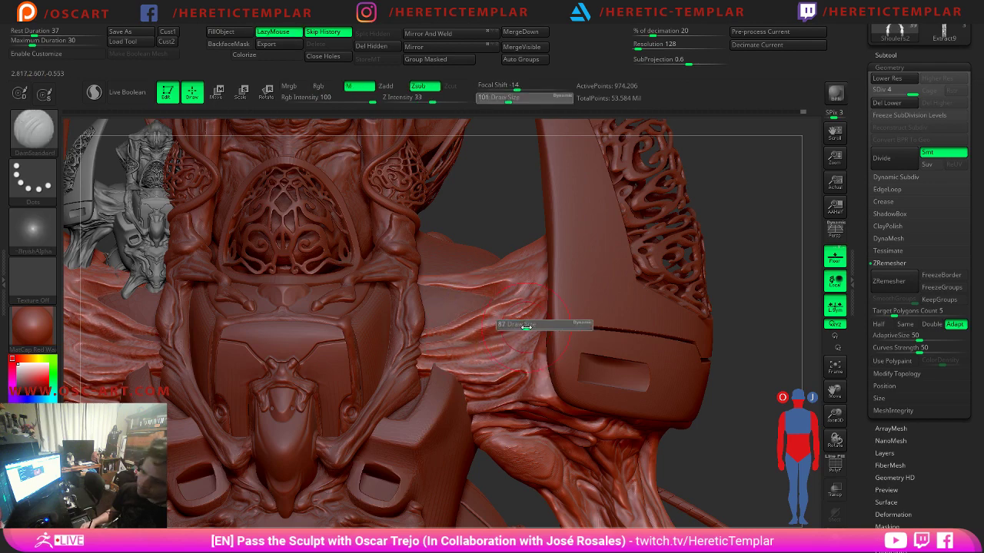
click(527, 328)
Carve folds along the upper shoulder muscle with DamStandard, reducing the draw size from 59 through 49 to 33.
mouse_move(471, 234)
mouse_down()
mouse_move(531, 250)
mouse_move(539, 272)
mouse_up()
key(s)
click(514, 275)
key(s)
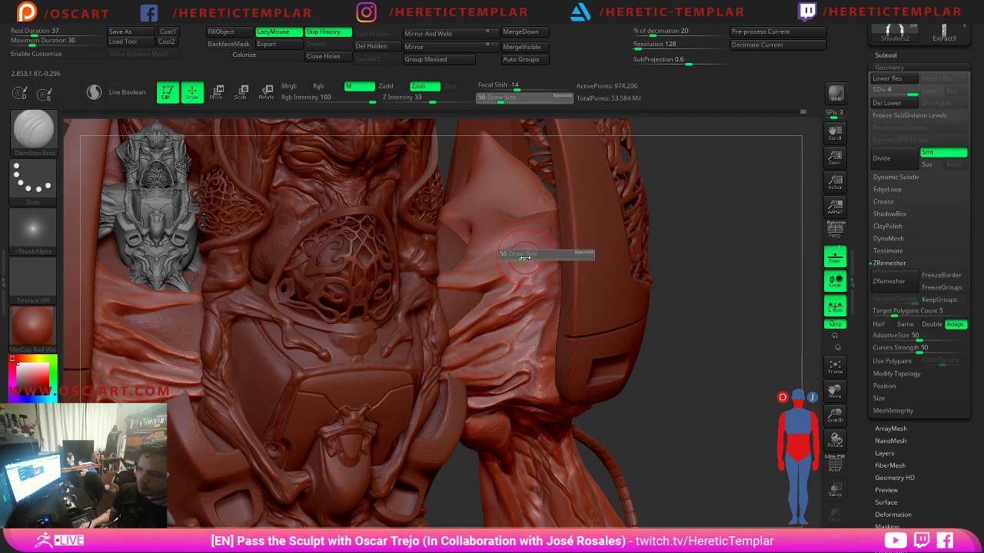
click(521, 260)
drag(536, 259, 524, 279)
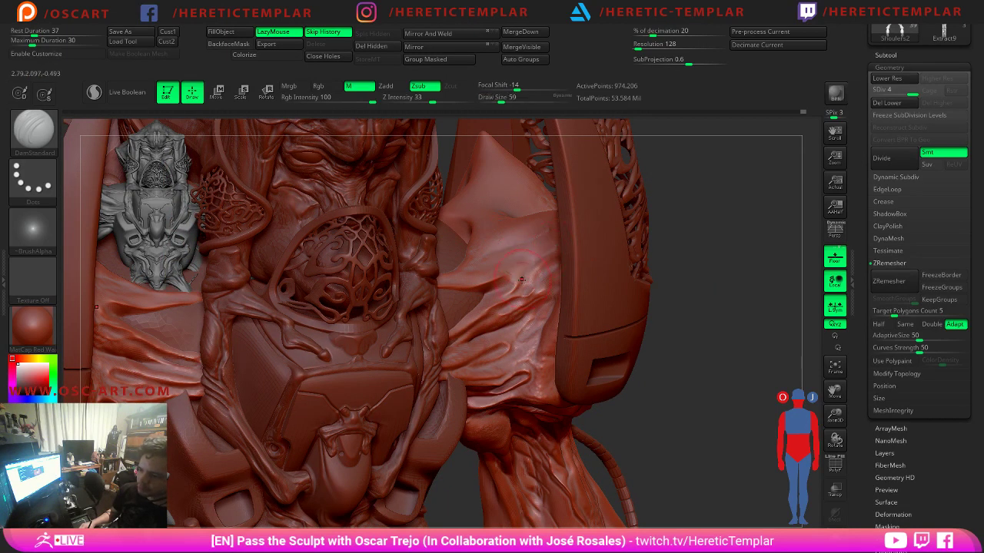
key(s)
click(524, 279)
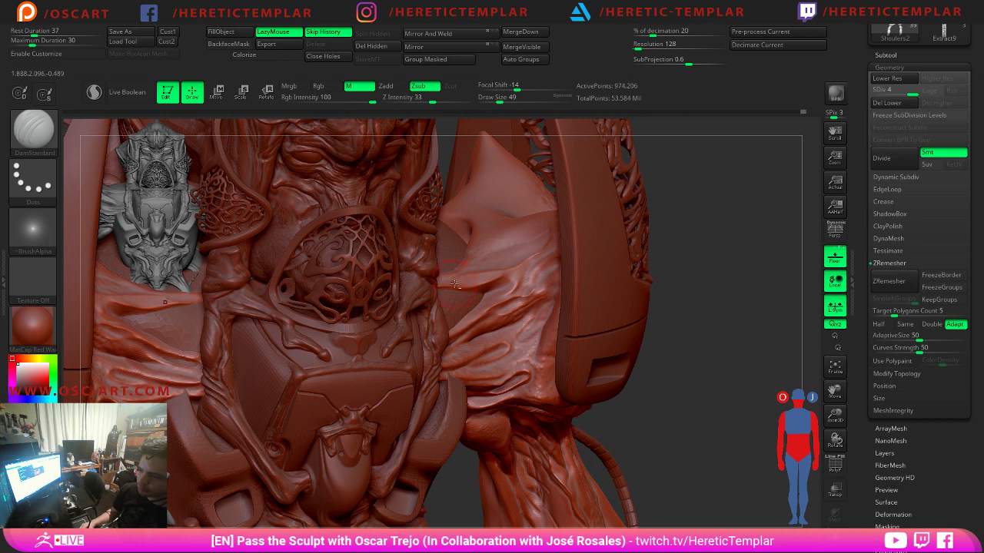
key(s)
drag(527, 276, 516, 276)
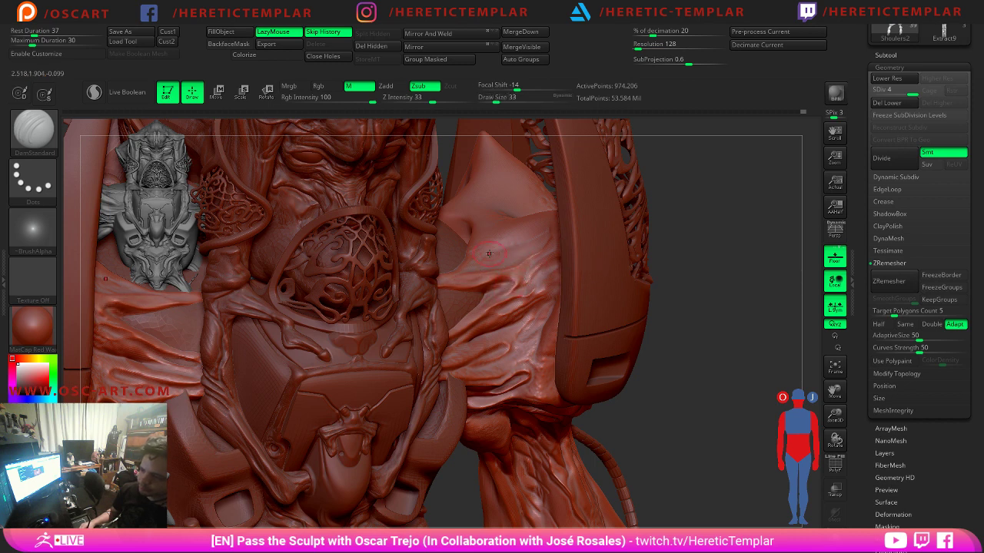
Deepen the folds beside the shoulder armour at draw size 54 and sharpen the lower strands at draw size 35.
drag(502, 257, 538, 231)
key(s)
drag(536, 234, 522, 254)
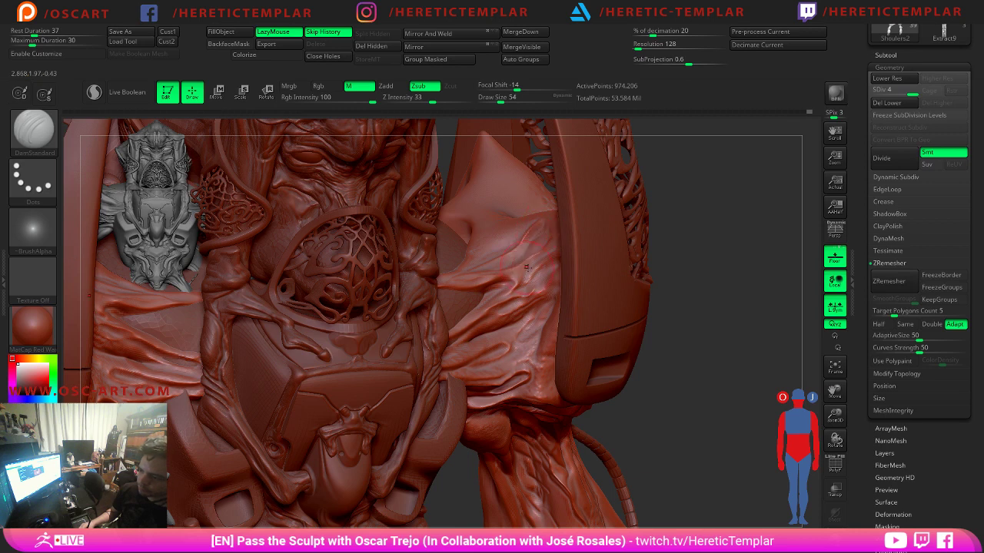
key(s)
drag(530, 338, 514, 347)
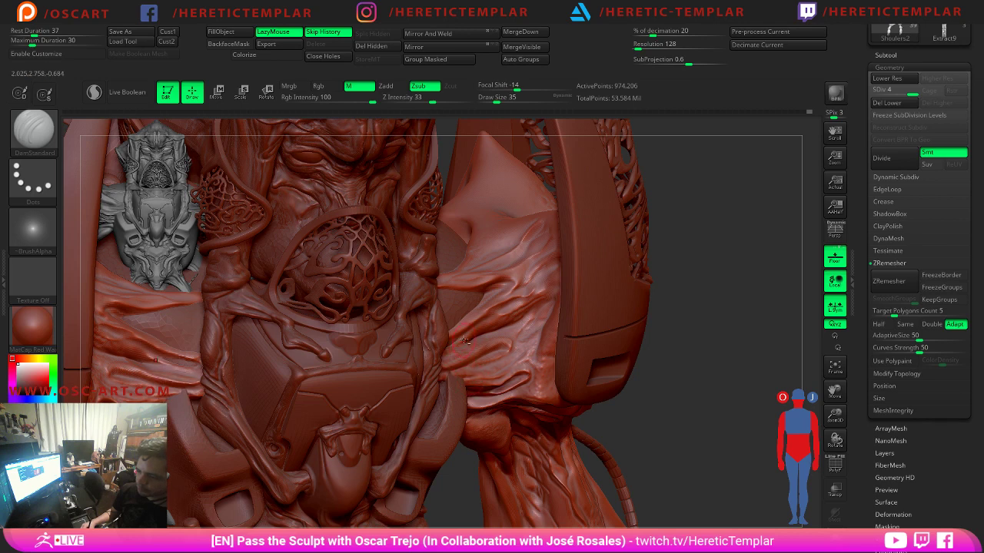
Carve creases into the smooth top of the shoulder with DamStandard at draw sizes 65 and 56, and soften them.
key(s)
drag(480, 251, 511, 252)
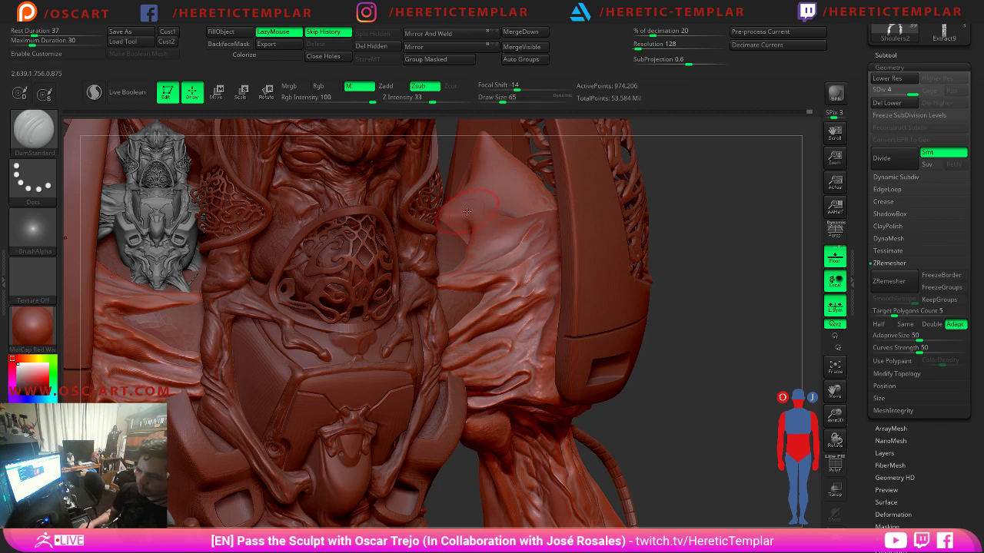
key(s)
drag(466, 211, 459, 215)
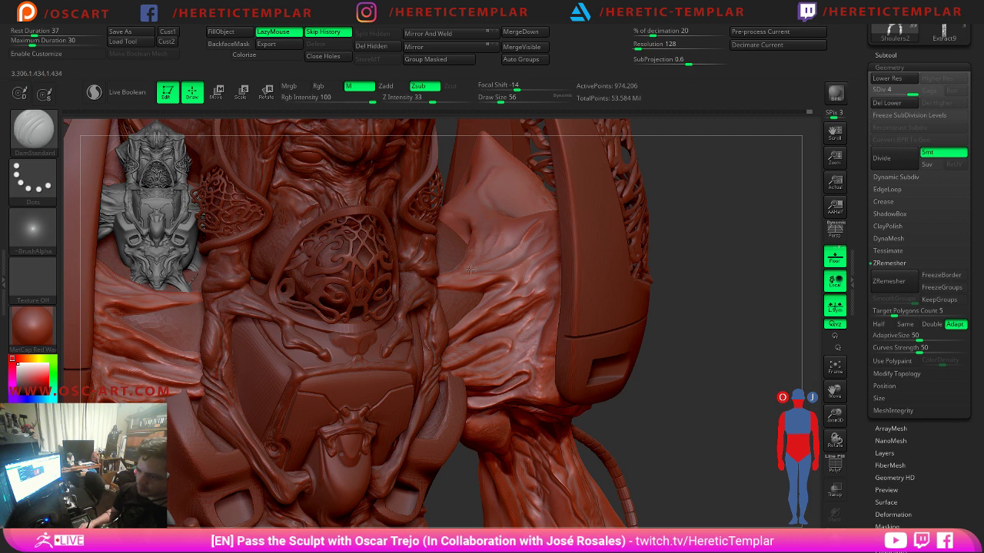
key(shift)
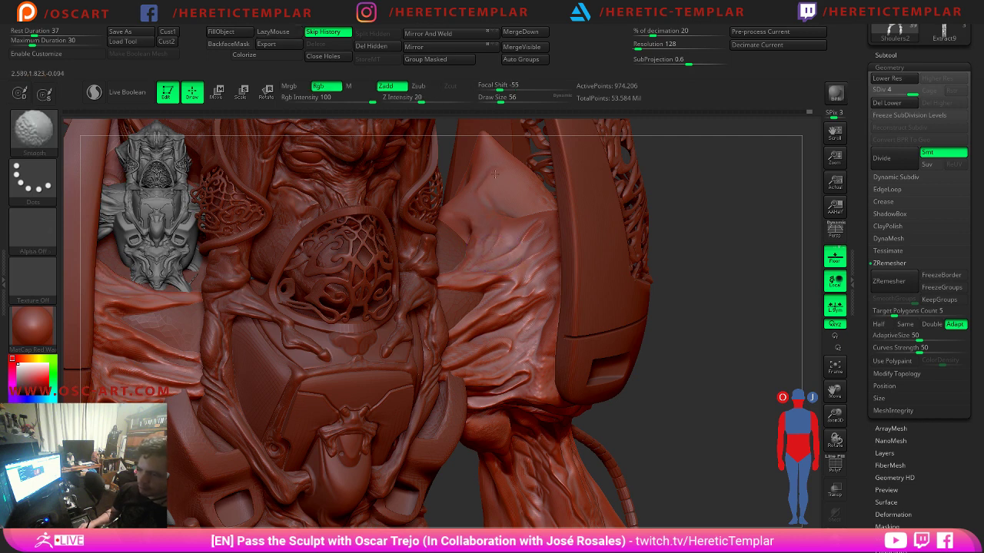
Refine the front shoulder strands with thin DamStandard creases at draw size 18.
mouse_move(697, 262)
alt+mouse_down()
mouse_move(624, 207)
mouse_move(641, 231)
mouse_move(592, 206)
mouse_move(638, 266)
mouse_move(565, 208)
alt+mouse_up()
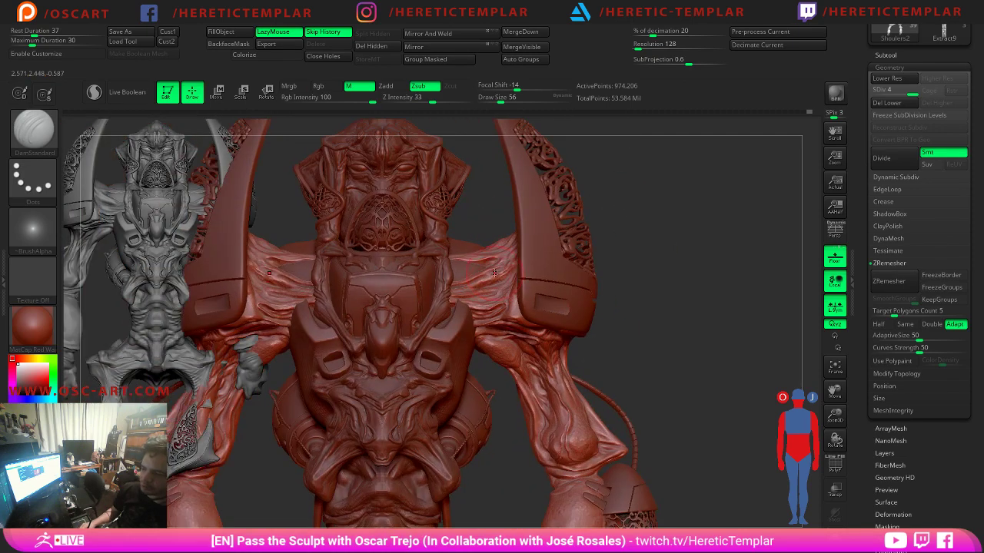
key(s)
drag(499, 289, 489, 289)
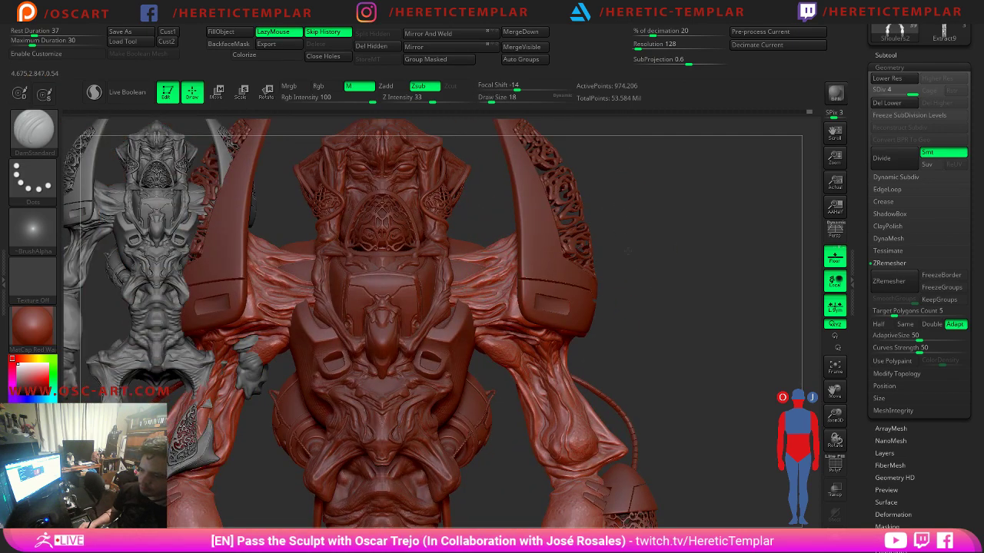
Examine the whole creature from the front with the interface hidden, comparing shoulders, arms and pelvis.
alt+drag(627, 251, 604, 201)
alt+drag(631, 332, 663, 262)
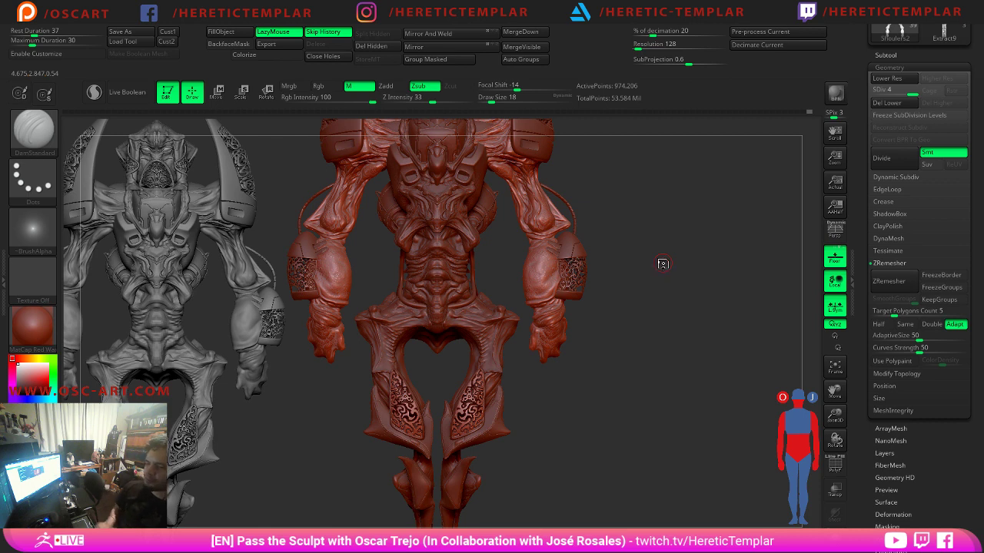
alt+drag(636, 181, 680, 288)
alt+drag(647, 256, 699, 264)
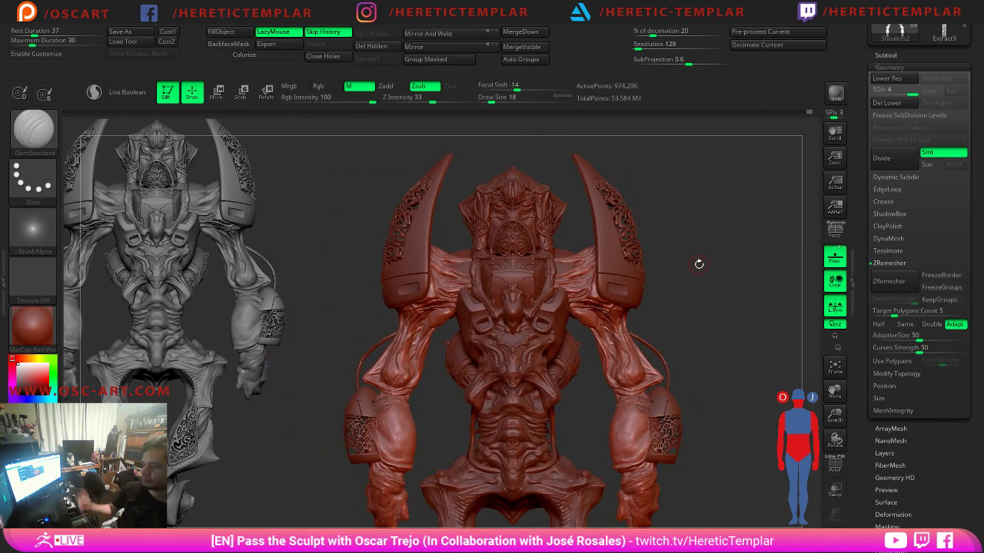
key(Tab)
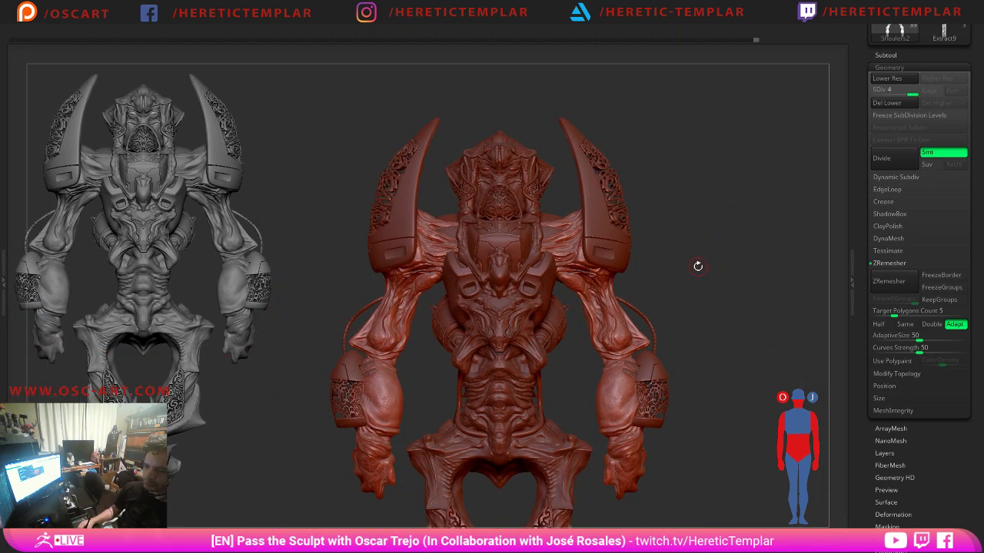
mouse_move(708, 275)
alt+mouse_down()
mouse_move(733, 268)
mouse_move(711, 253)
mouse_move(736, 283)
mouse_move(728, 251)
mouse_move(724, 281)
alt+mouse_up()
Restore the interface and switch the sculpt's material from red wax to the olive-grey zbro clay MatCap.
key(s)
key(s)
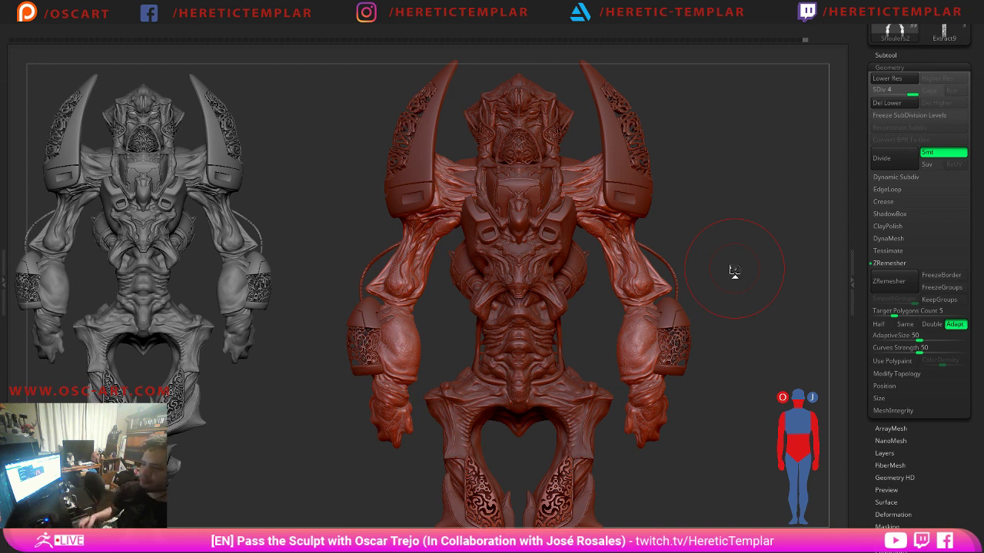
key(Tab)
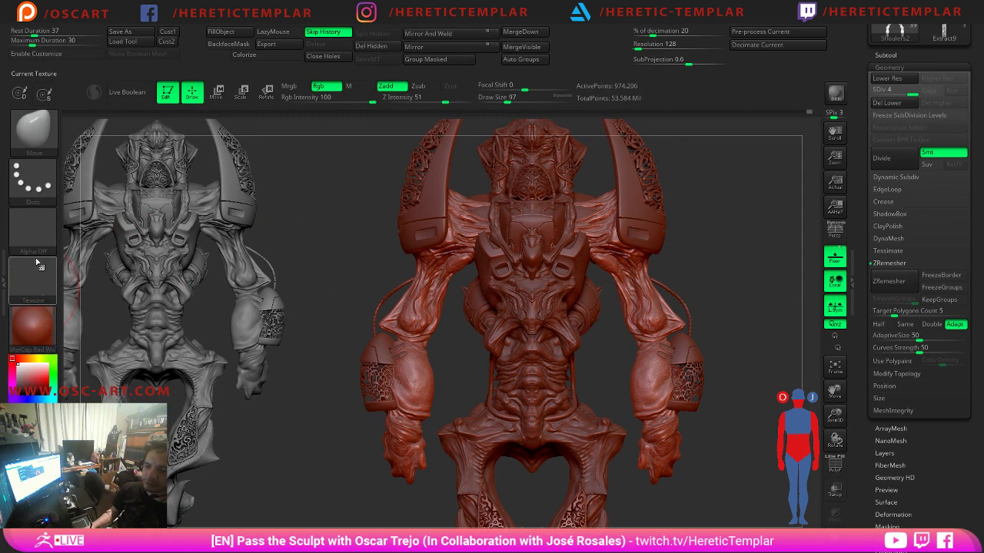
click(42, 329)
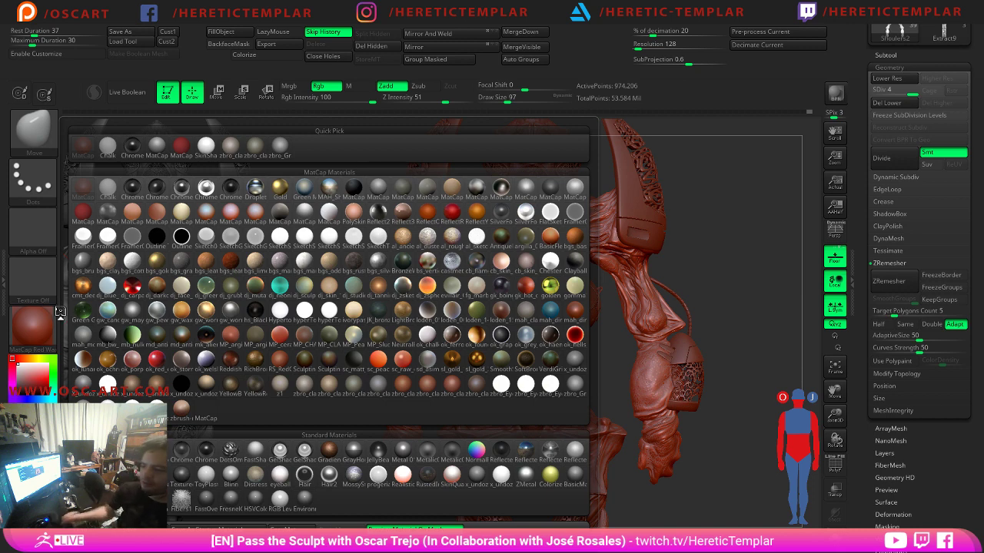
click(32, 326)
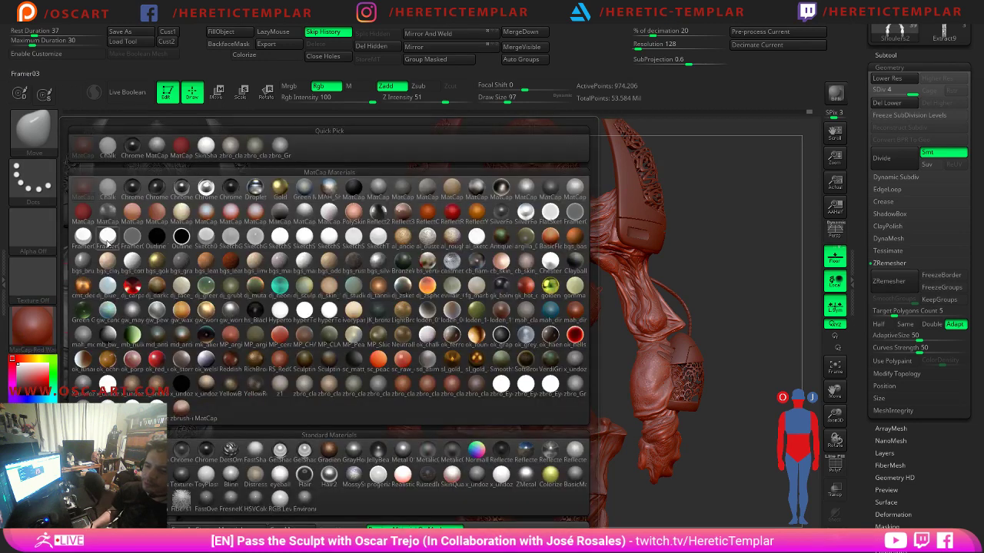
click(254, 148)
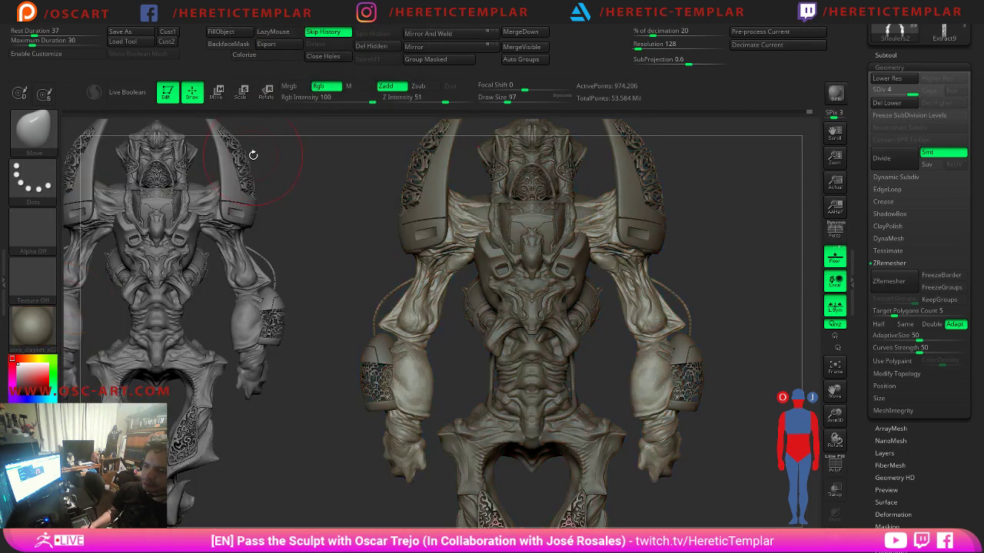
Select the smooth horn-shaped shoulder armour and switch to the IMM Primitives brush at draw size 62.
mouse_move(687, 242)
alt+mouse_down()
mouse_move(677, 265)
mouse_move(691, 306)
alt+mouse_up()
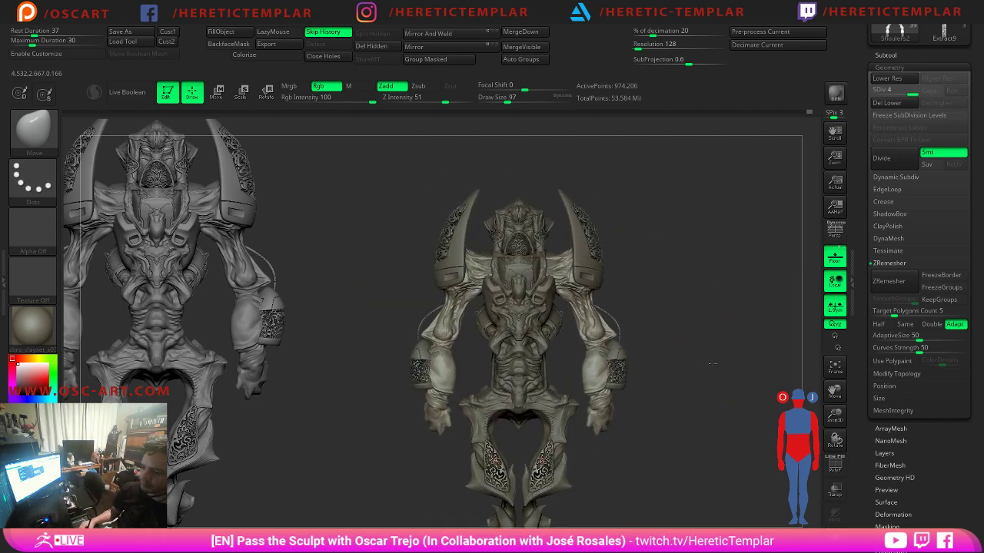
mouse_move(712, 365)
mouse_down()
mouse_move(681, 252)
mouse_move(690, 261)
mouse_move(665, 225)
mouse_move(696, 241)
mouse_move(694, 202)
mouse_move(690, 306)
mouse_up()
key(s)
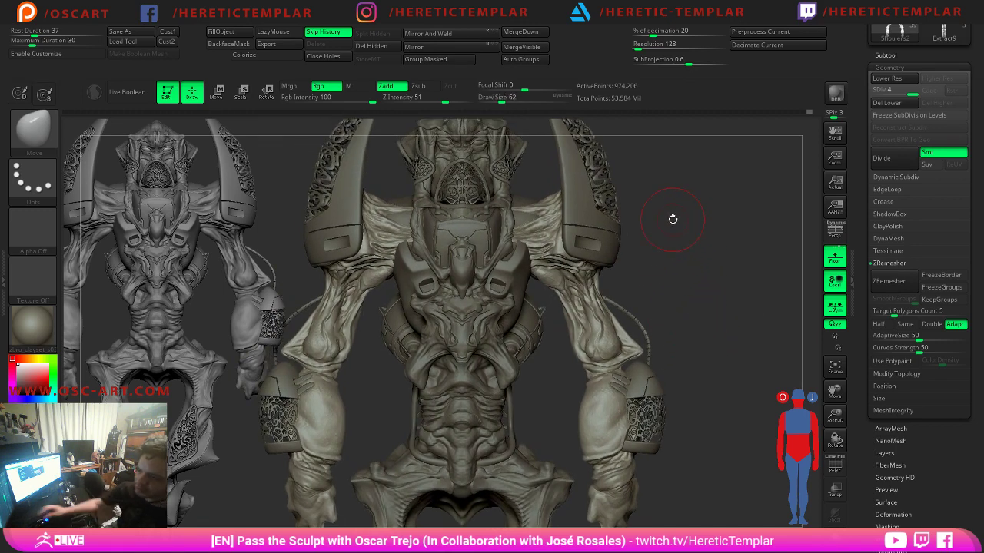
drag(692, 300, 681, 275)
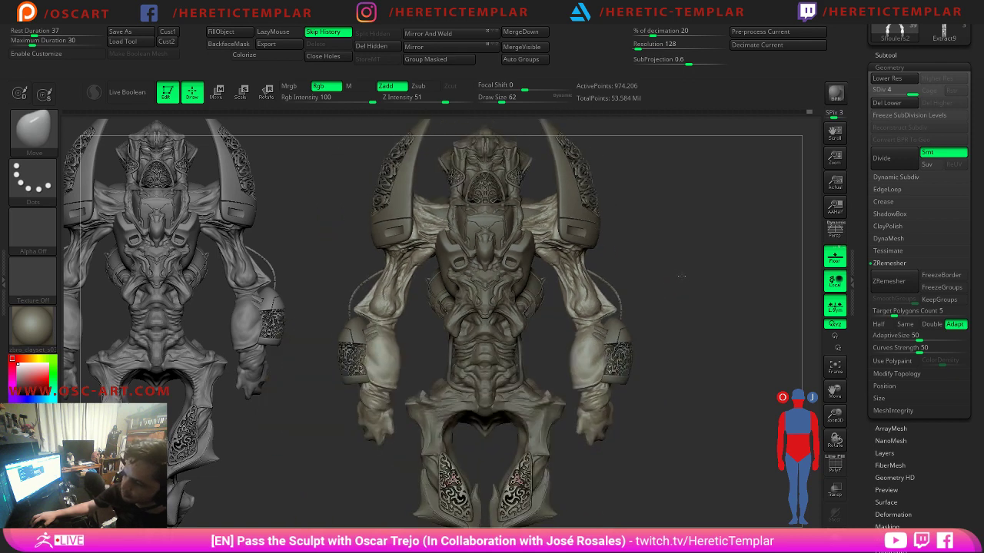
drag(681, 276, 701, 330)
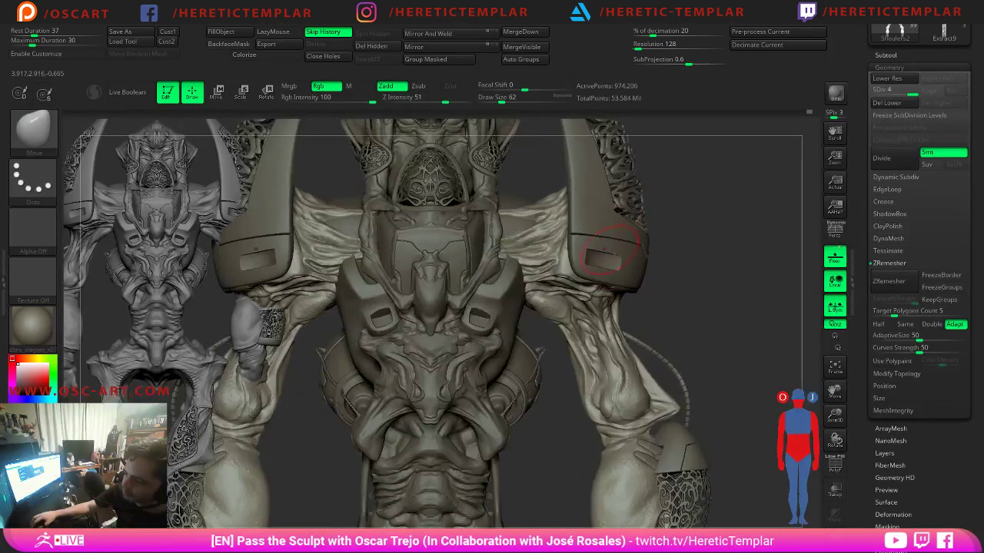
alt+click(612, 239)
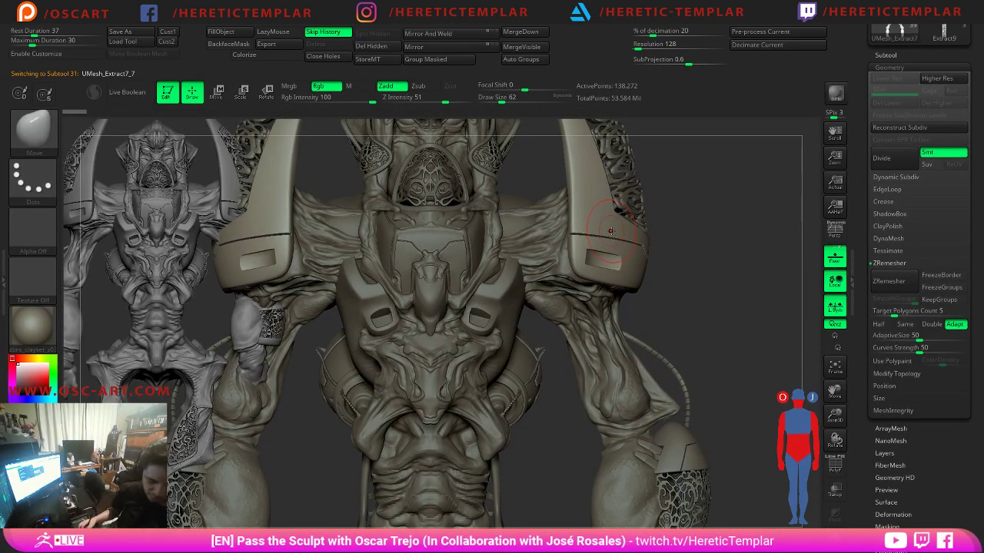
key(b)
key(i)
key(p)
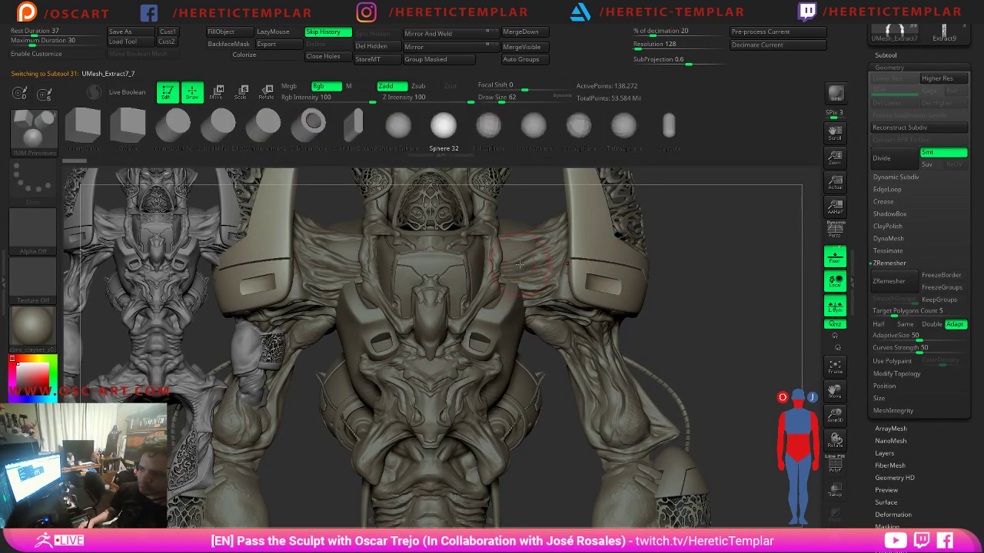
Load the IMM Boolean brush to look for mechanical parts suited to the shoulder armour.
key(b)
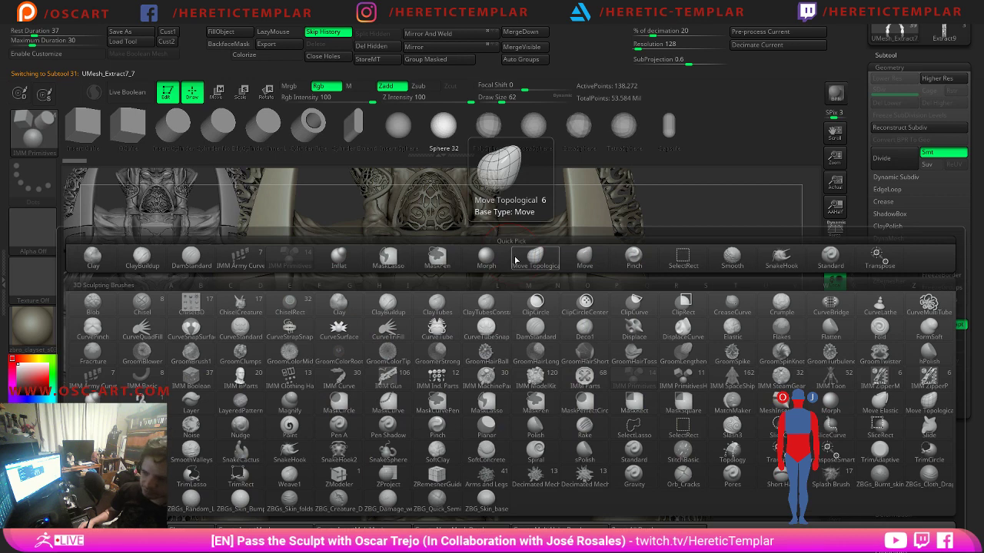
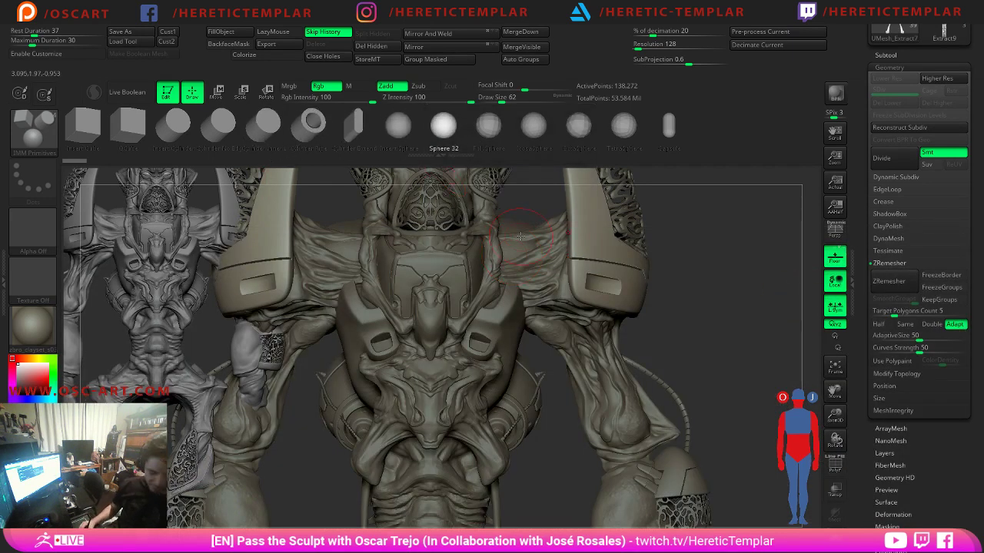
key(comma)
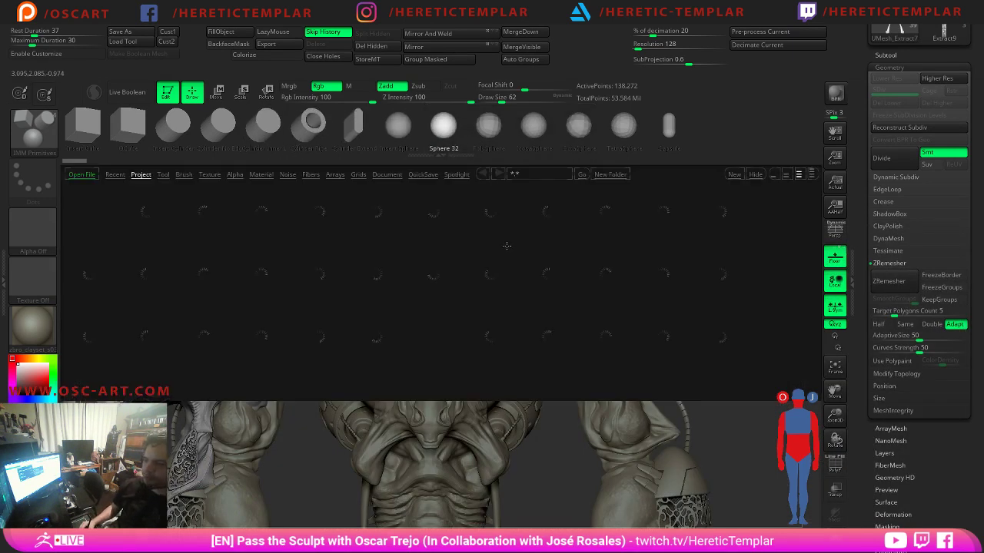
key(comma)
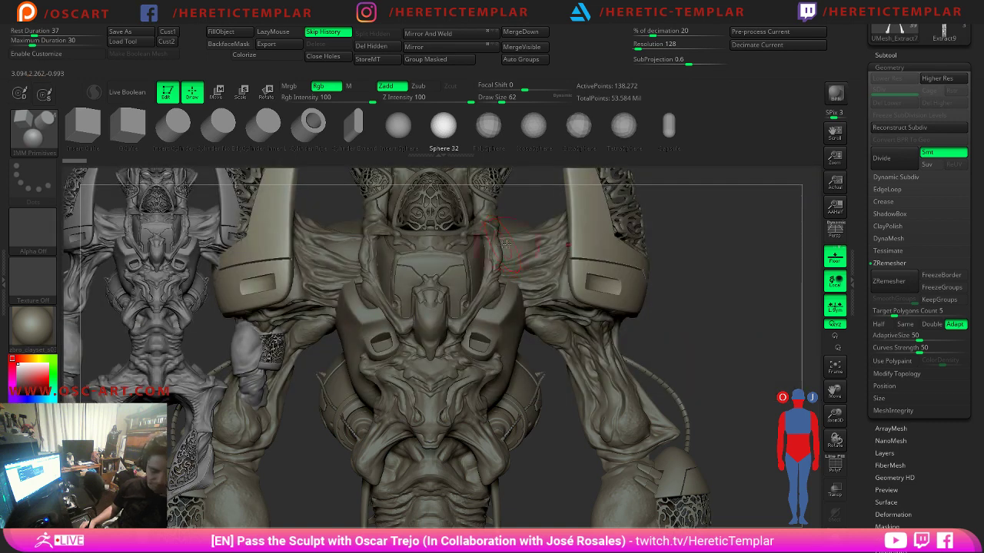
key(b)
key(b)
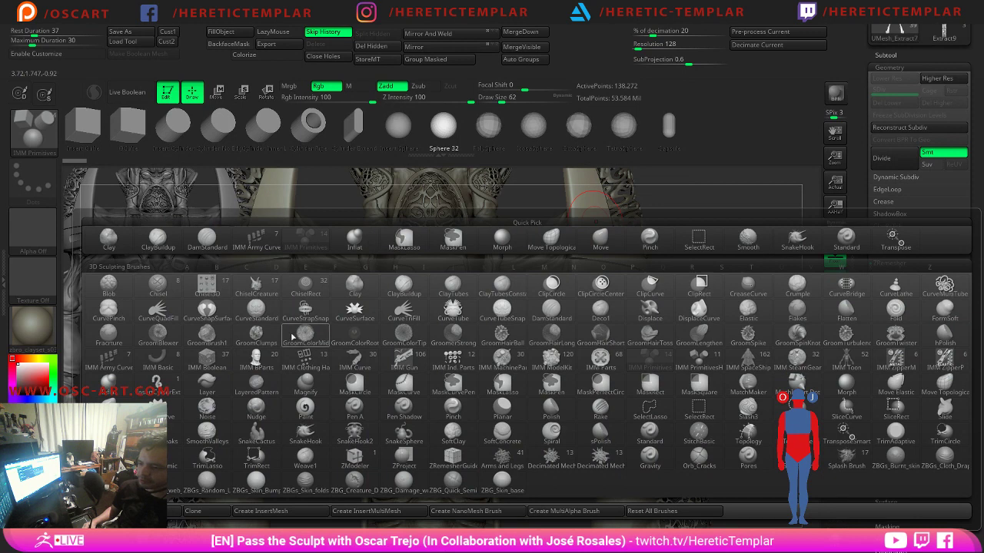
click(201, 357)
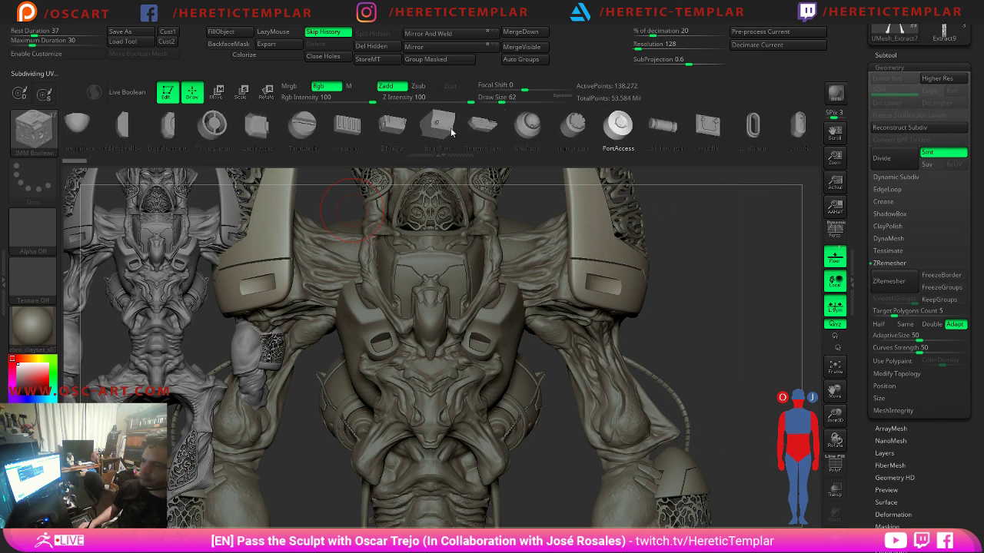
Load the IMM MachineParts brush and look through its ports, flywheels, nuts and other insert meshes.
key(b)
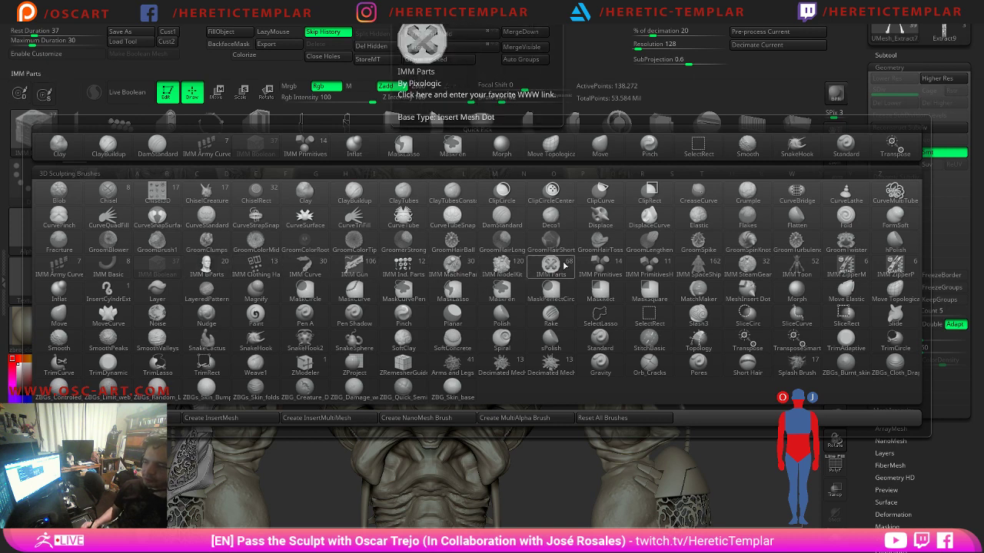
click(453, 269)
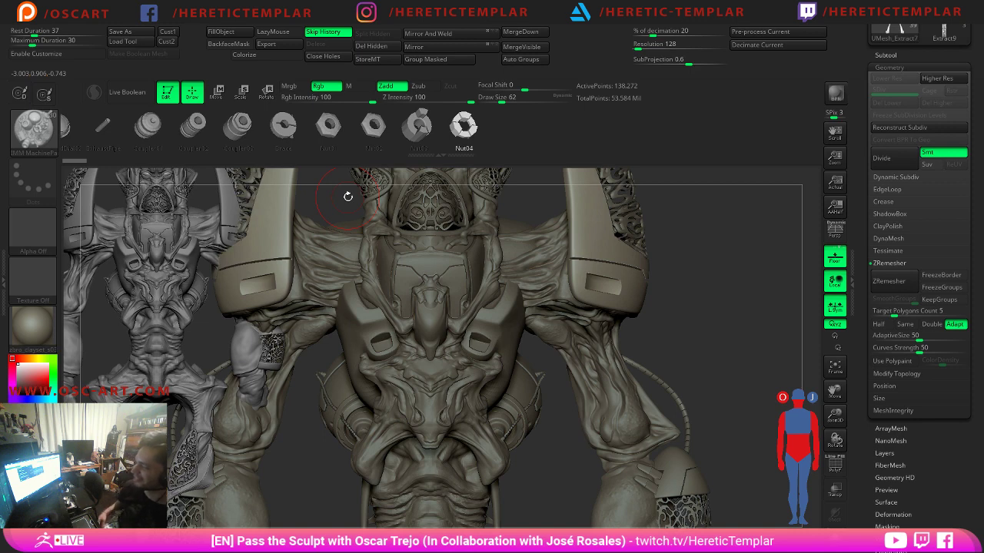
drag(147, 133, 214, 134)
scroll(212, 129, up, 10)
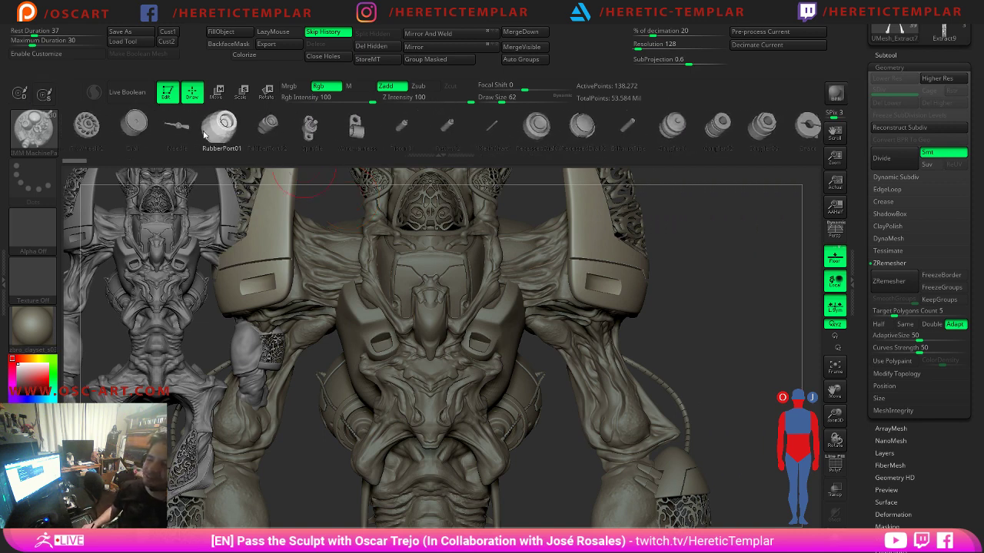
scroll(188, 137, up, 3)
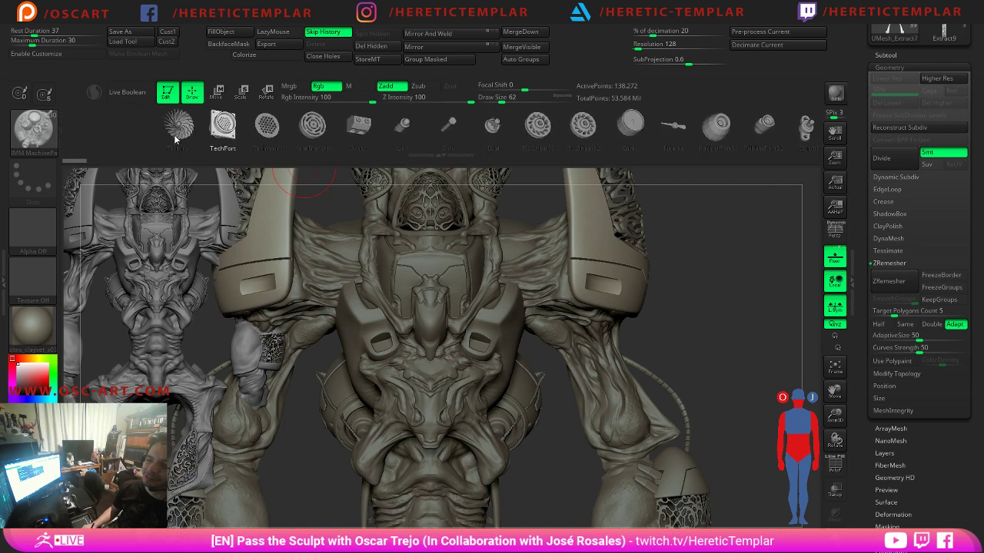
click(244, 145)
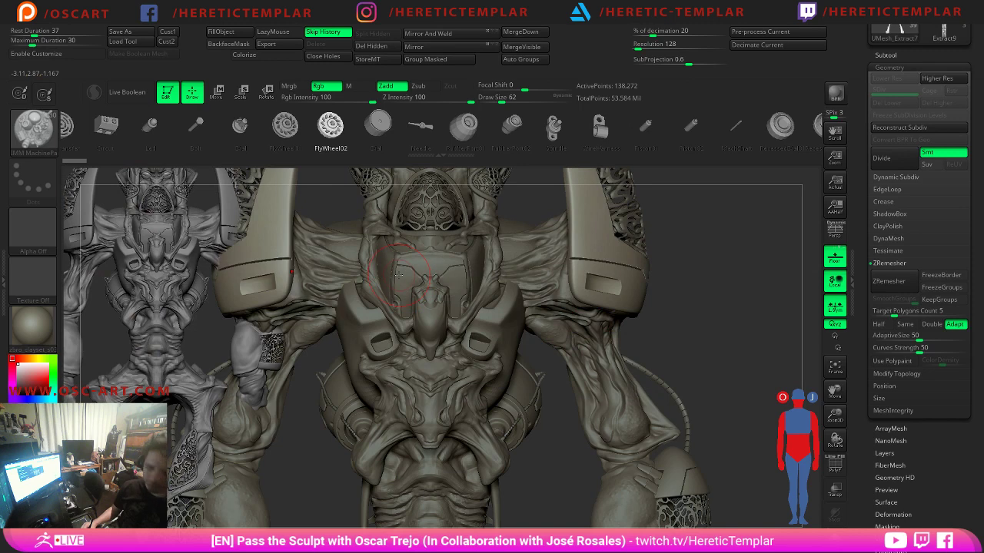
Switch to the IMM ModelKit brush and save the file.
key(b)
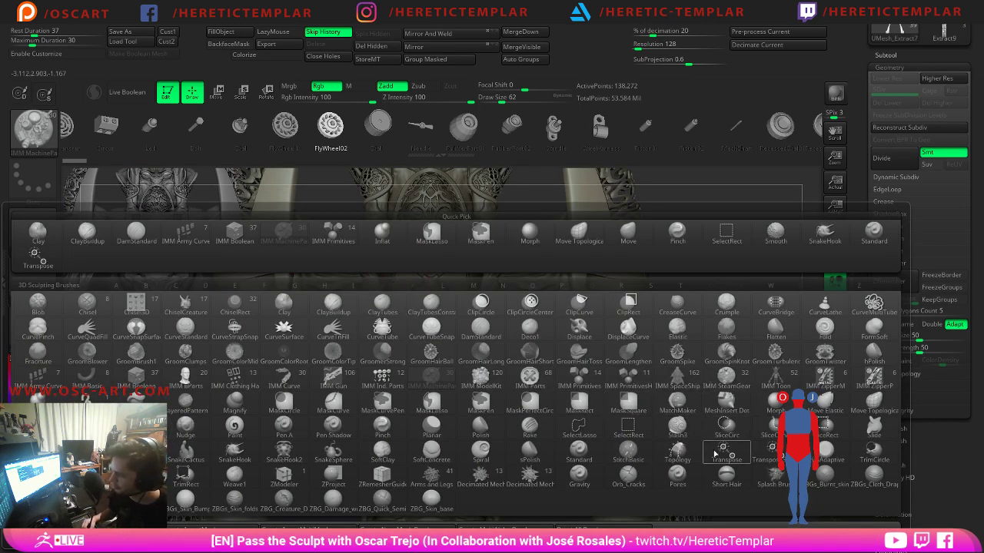
click(495, 378)
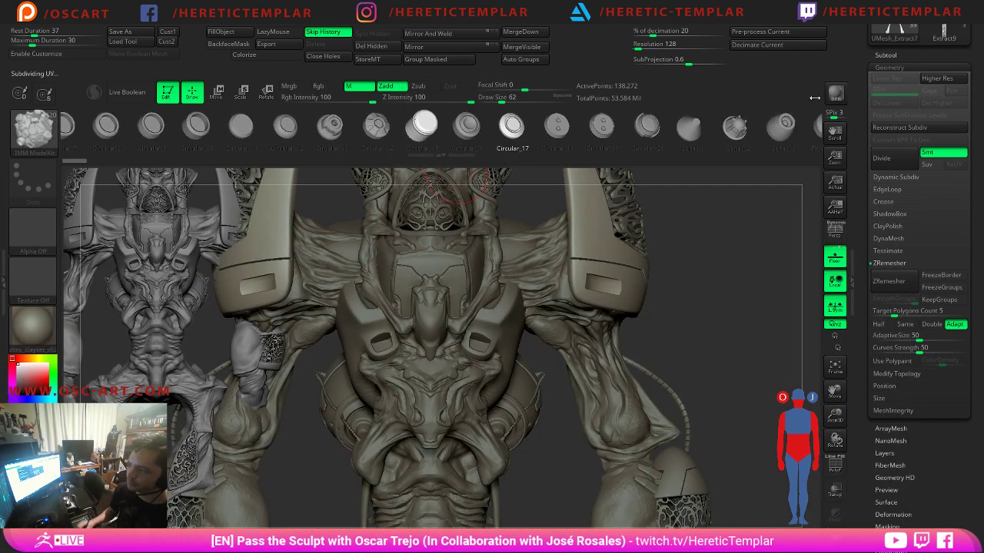
drag(874, 56, 860, 142)
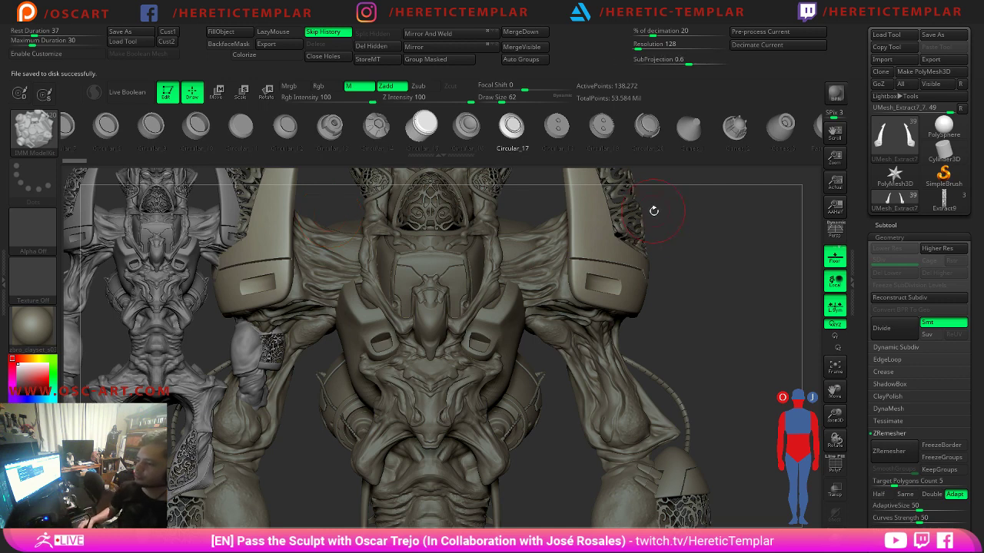
Switch to the Move brush at draw size 90 and select the smooth horn plate of the shoulder armour.
alt+drag(698, 244, 630, 247)
key(b)
key(m)
key(v)
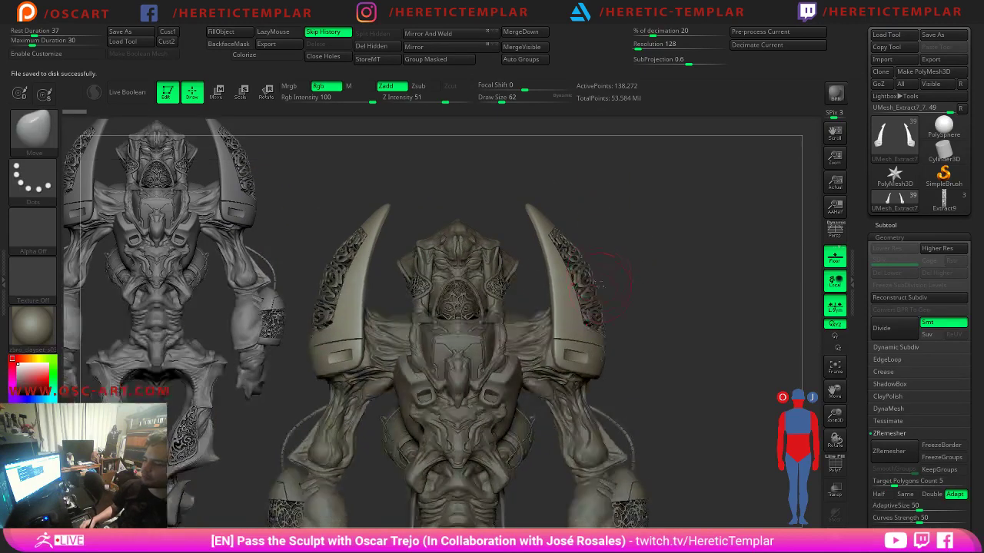
key(s)
mouse_move(633, 303)
alt+mouse_down()
mouse_move(624, 331)
mouse_move(619, 300)
mouse_move(637, 316)
mouse_move(616, 331)
alt+mouse_up()
key(s)
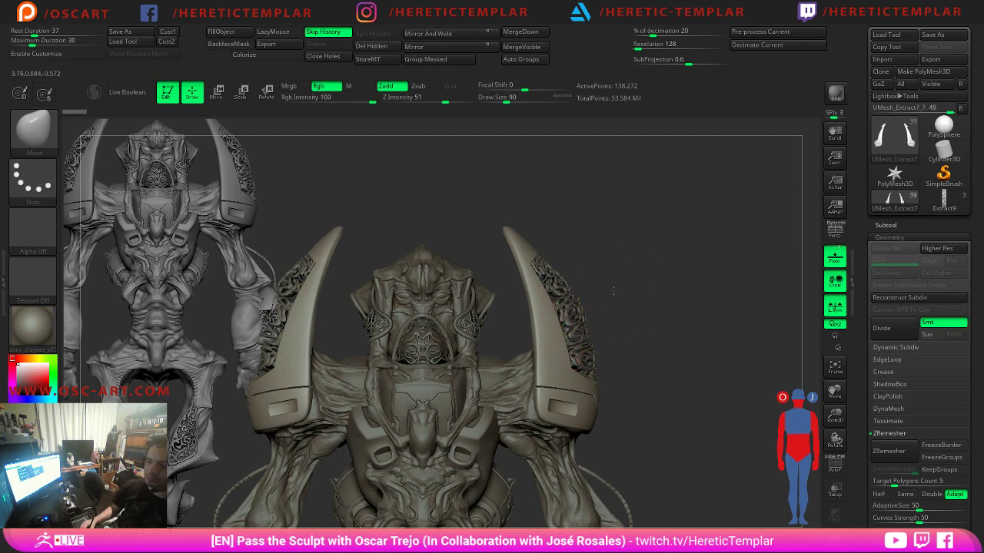
drag(613, 291, 594, 327)
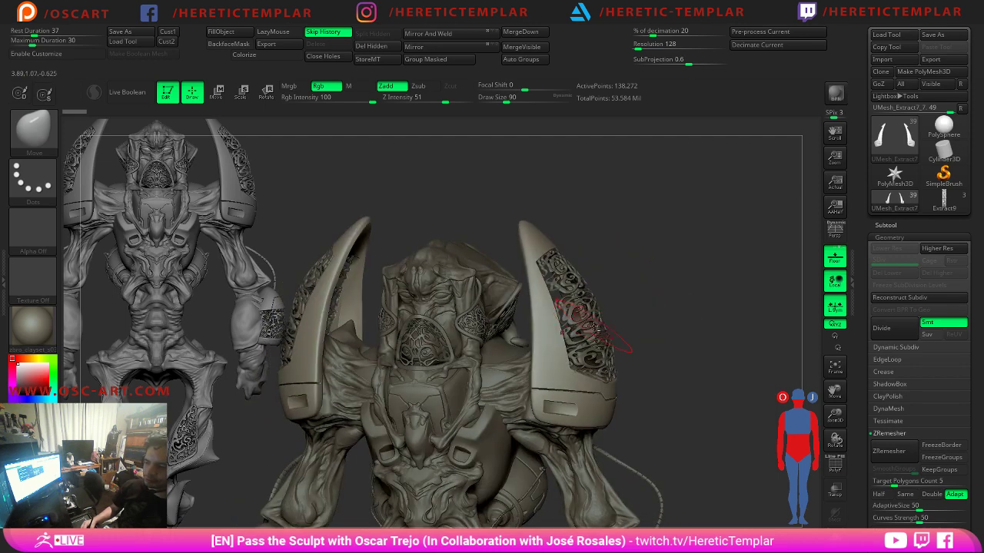
alt+click(594, 326)
mouse_move(639, 301)
mouse_down()
mouse_move(605, 270)
mouse_move(572, 335)
mouse_up()
alt+click(545, 358)
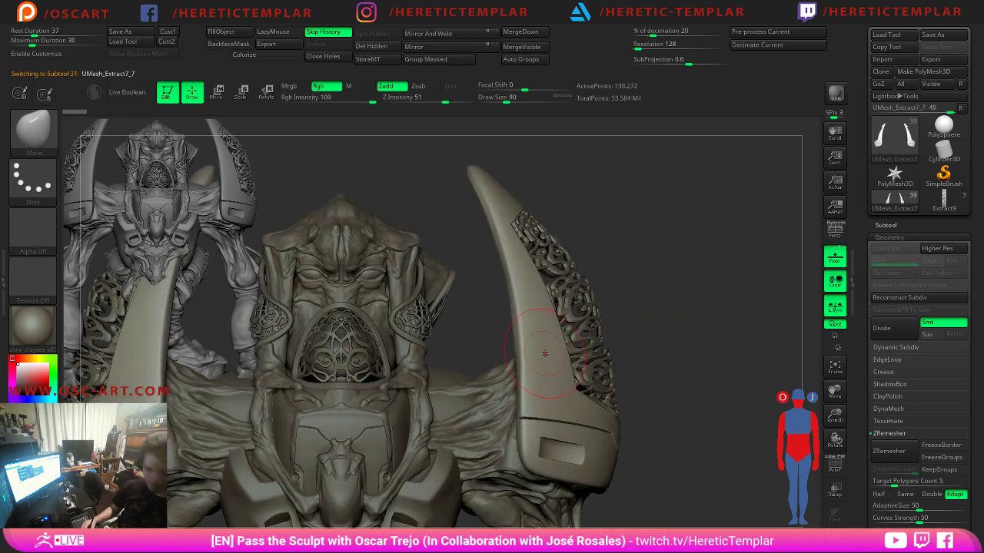
Load the IMM ModelKit brush and look through its insert meshes from the circular parts to the vents.
key(b)
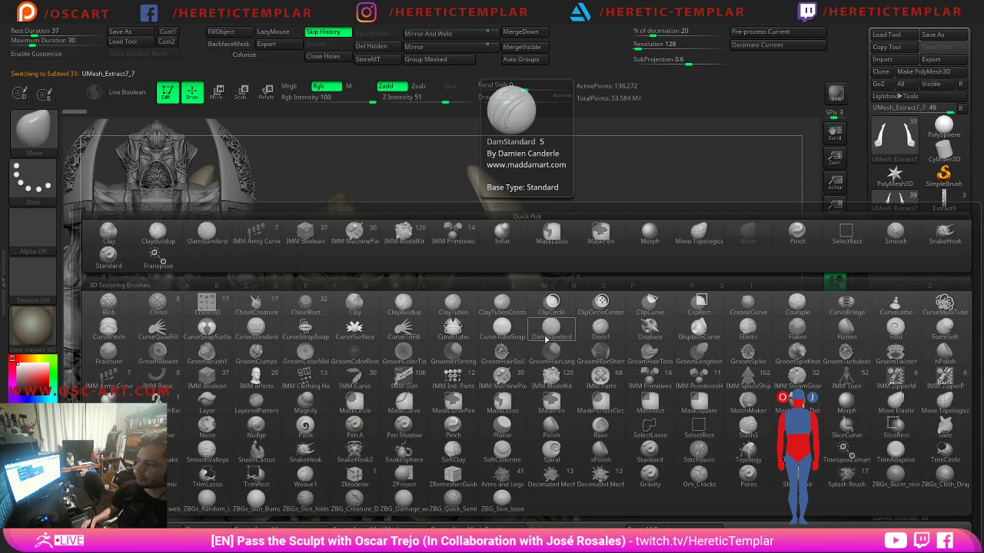
click(406, 235)
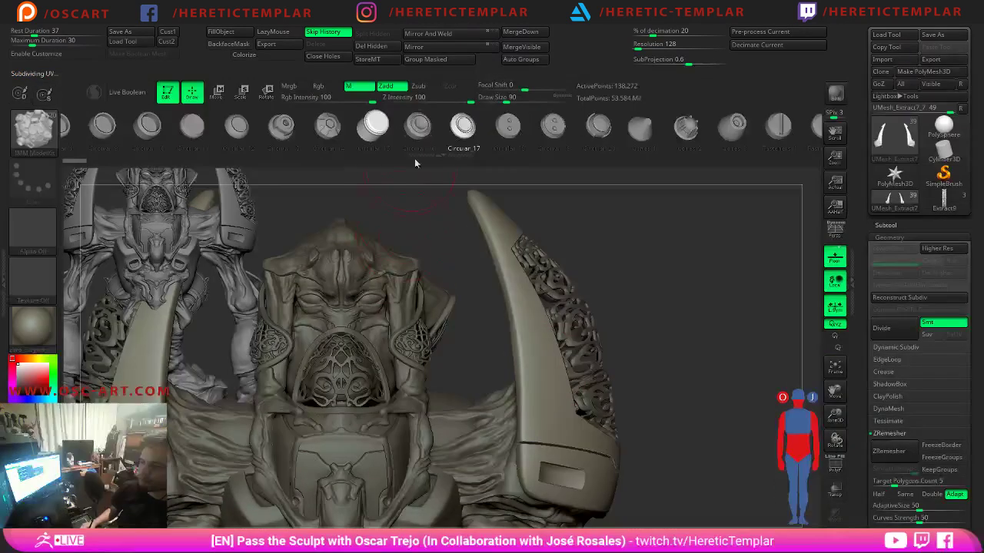
drag(511, 132, 378, 145)
drag(603, 129, 494, 134)
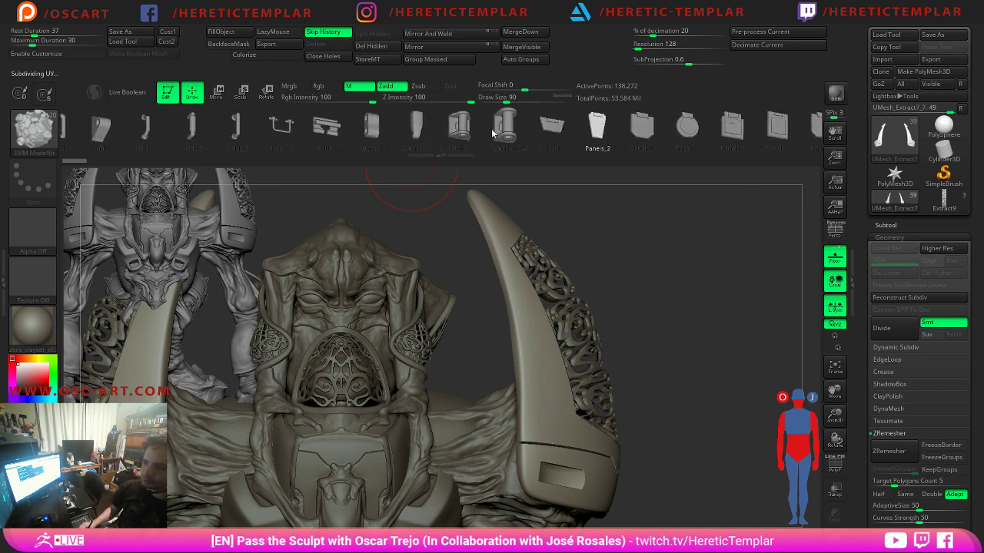
drag(644, 129, 454, 132)
drag(662, 131, 575, 142)
drag(750, 133, 545, 140)
click(603, 135)
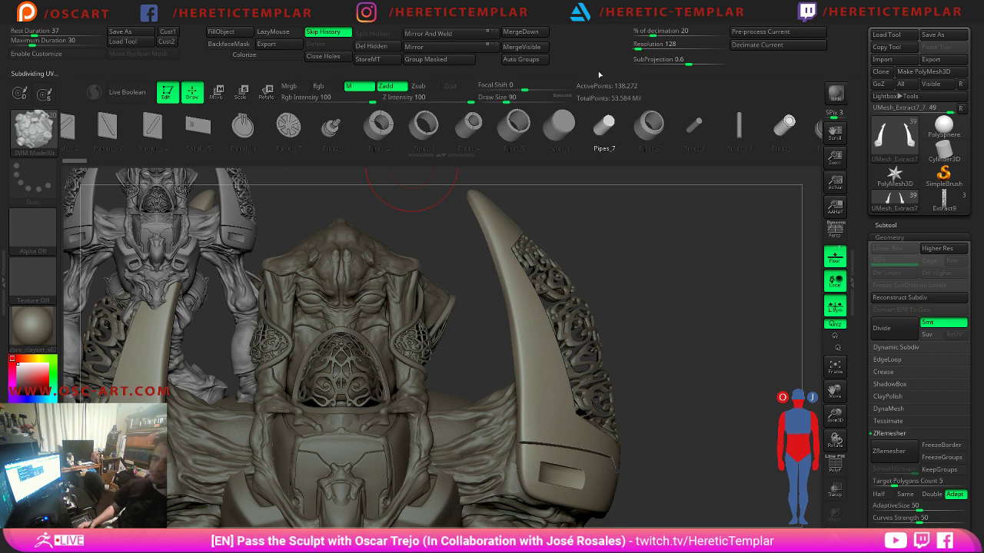
drag(731, 129, 596, 135)
drag(740, 137, 615, 143)
drag(715, 137, 621, 143)
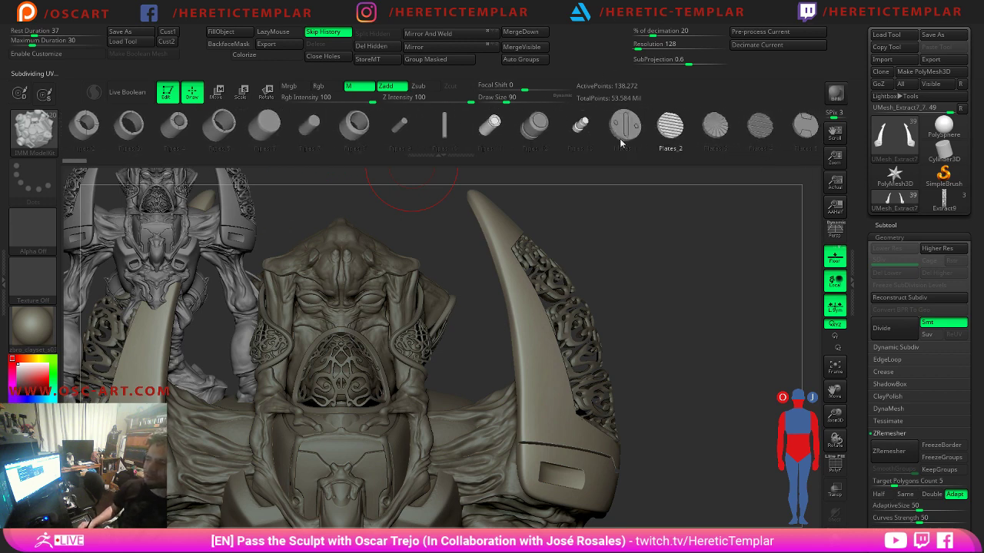
drag(788, 137, 627, 140)
drag(772, 135, 610, 137)
drag(737, 134, 584, 137)
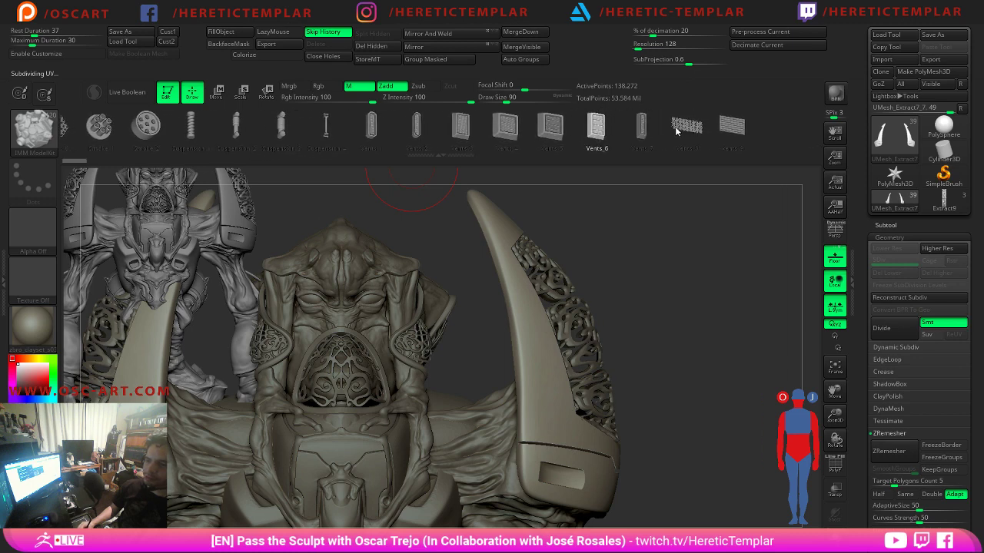
Look back through the ModelKit pipes and panels for parts that suit the shoulder armour.
drag(374, 130, 465, 133)
drag(317, 133, 451, 134)
drag(369, 134, 461, 134)
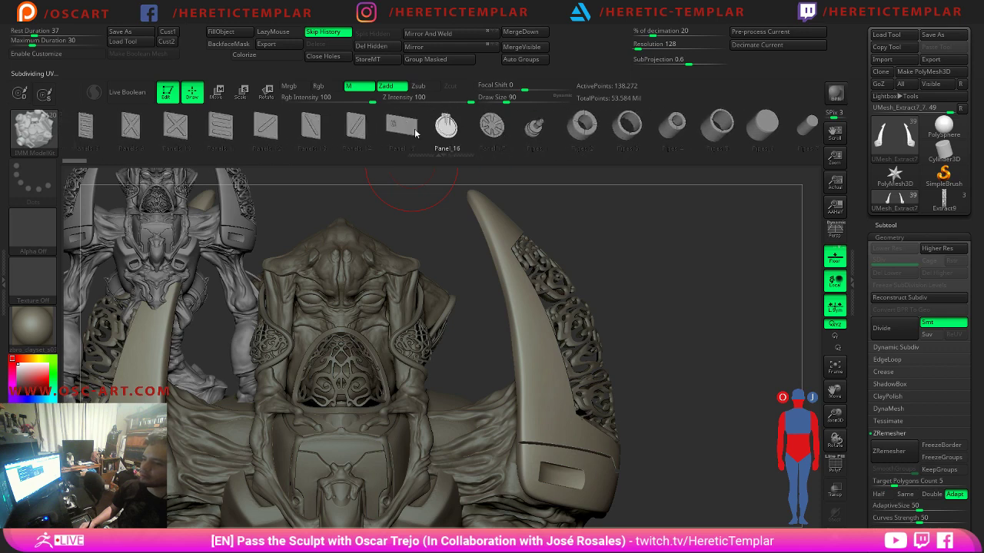
drag(318, 132, 541, 131)
drag(274, 132, 530, 131)
drag(358, 132, 430, 131)
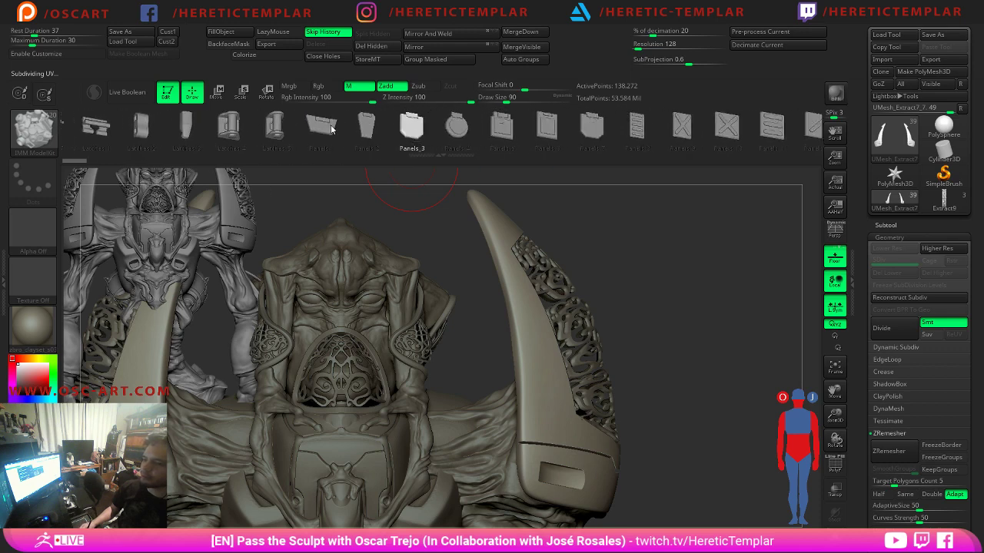
mouse_move(331, 129)
mouse_down()
mouse_move(289, 138)
mouse_move(354, 138)
mouse_move(269, 133)
mouse_move(364, 140)
mouse_move(253, 135)
mouse_up()
Look over the IMM MachineParts meshes, and switch to the IMM Ind. Parts brush.
key(b)
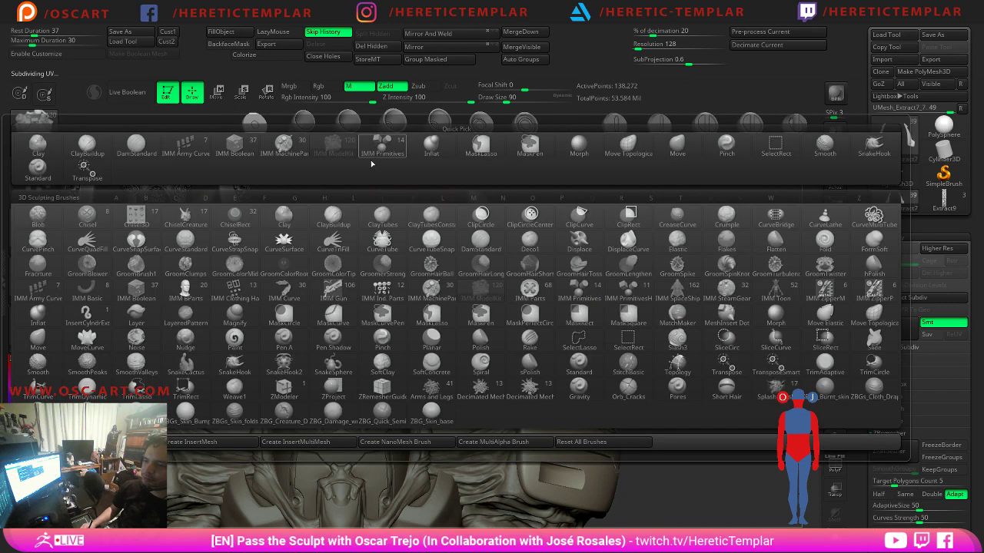
click(277, 145)
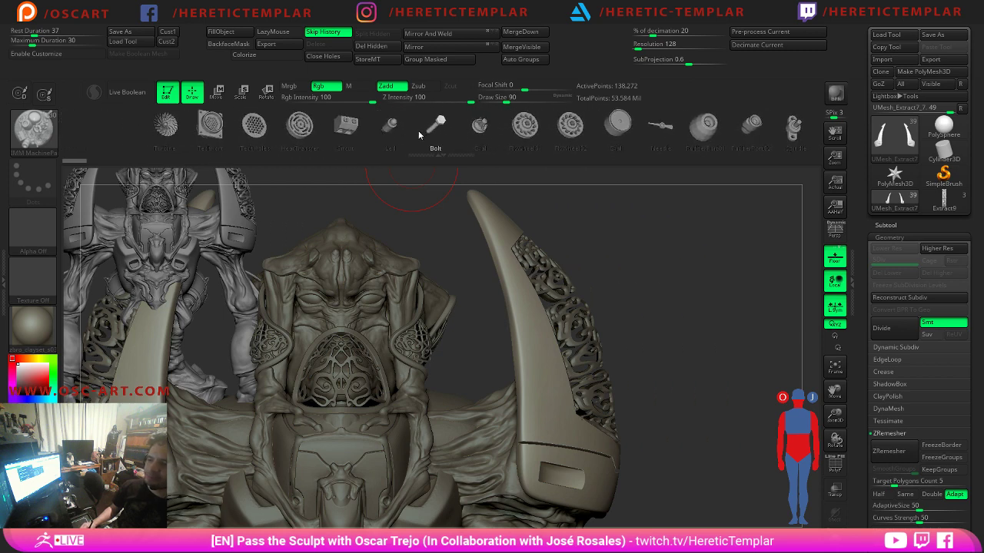
key(b)
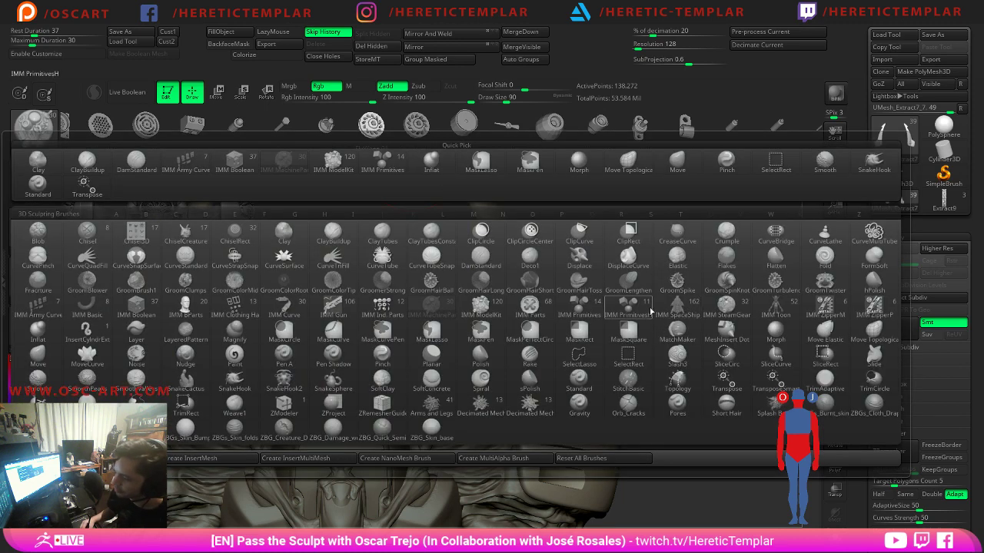
mouse_move(473, 314)
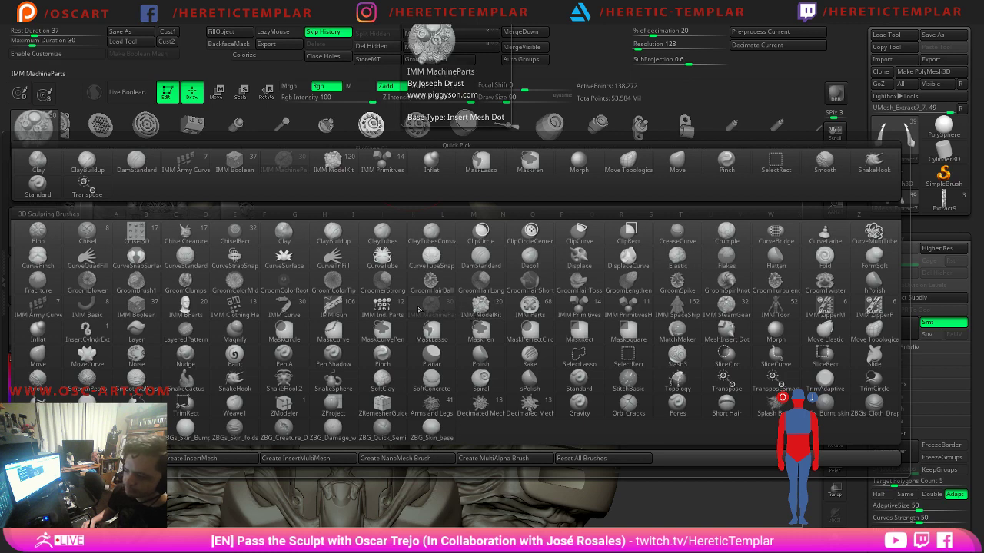
click(382, 310)
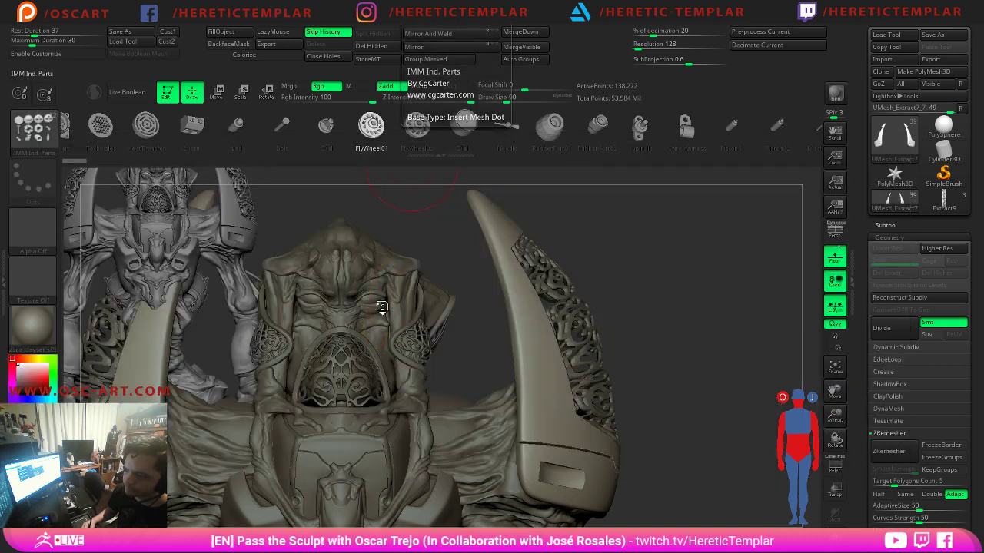
Try a Philips Type01 screw head on the lower part of the smooth horn plate, and undo it.
drag(283, 136, 391, 136)
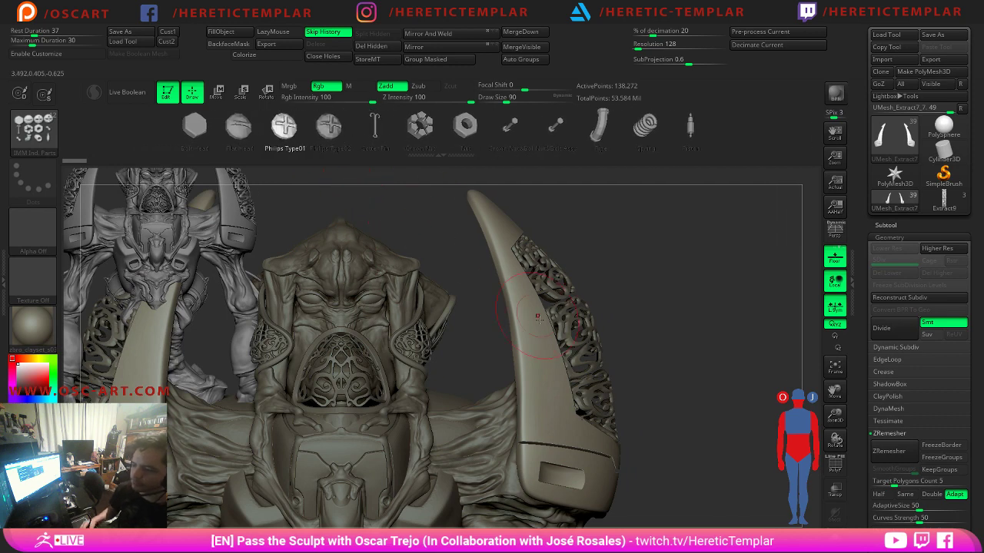
drag(537, 424, 541, 421)
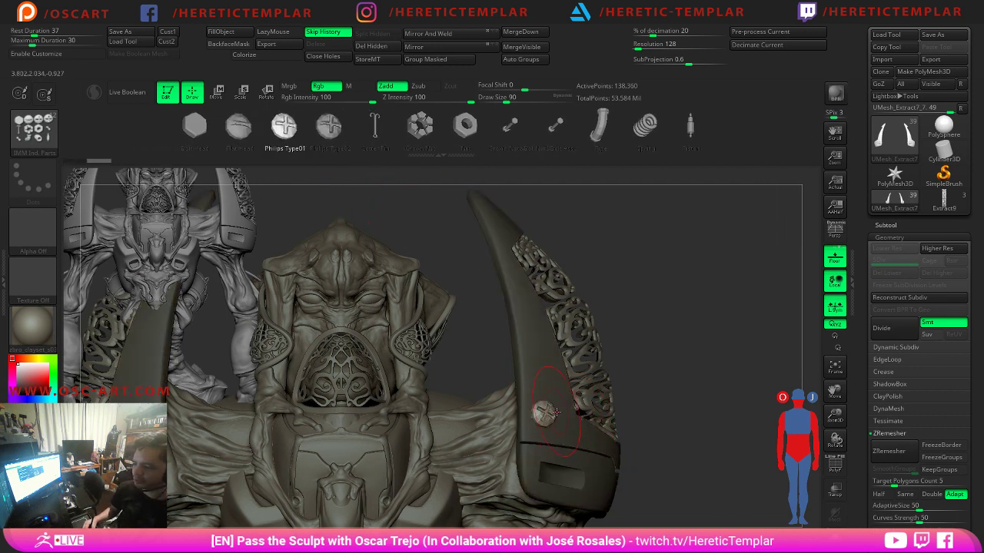
key(ctrl+z)
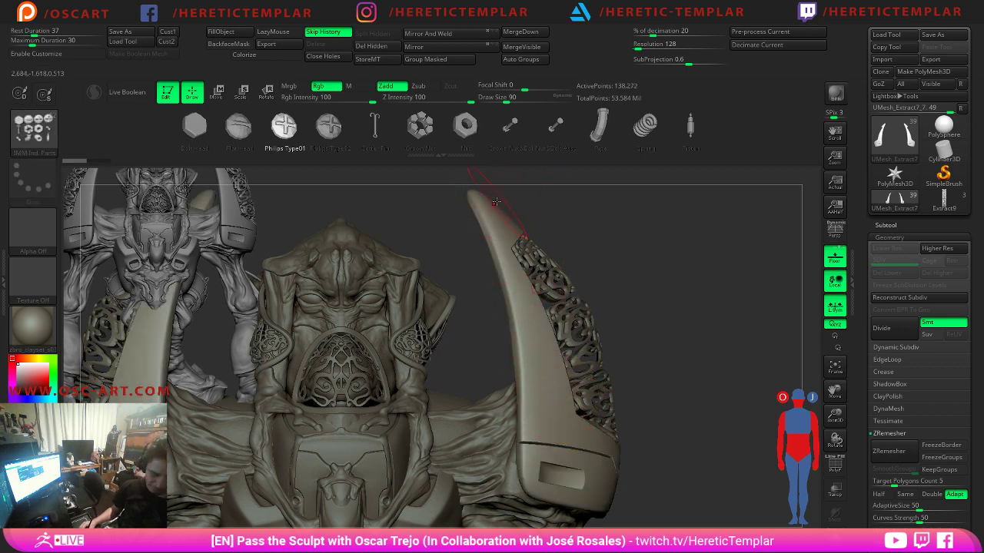
key(comma)
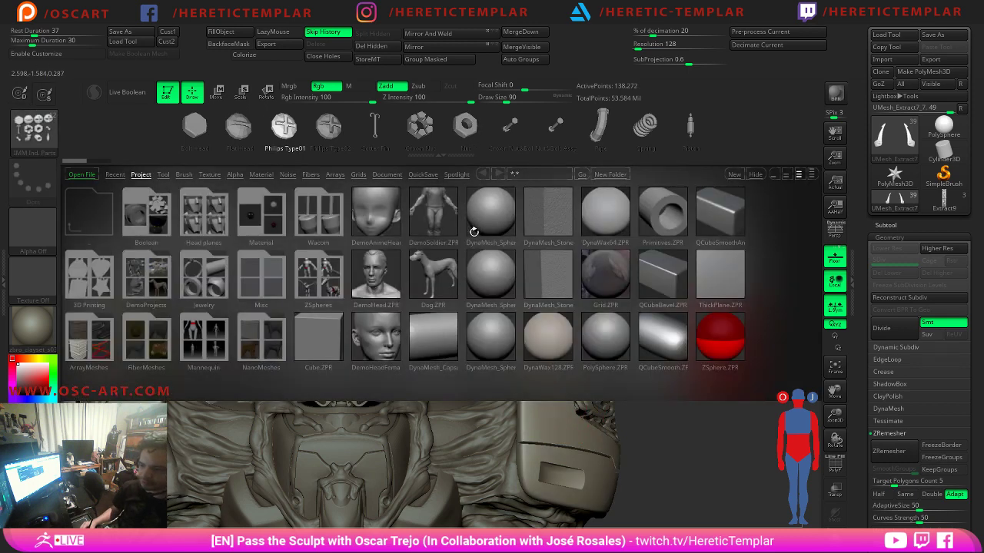
key(comma)
key(m)
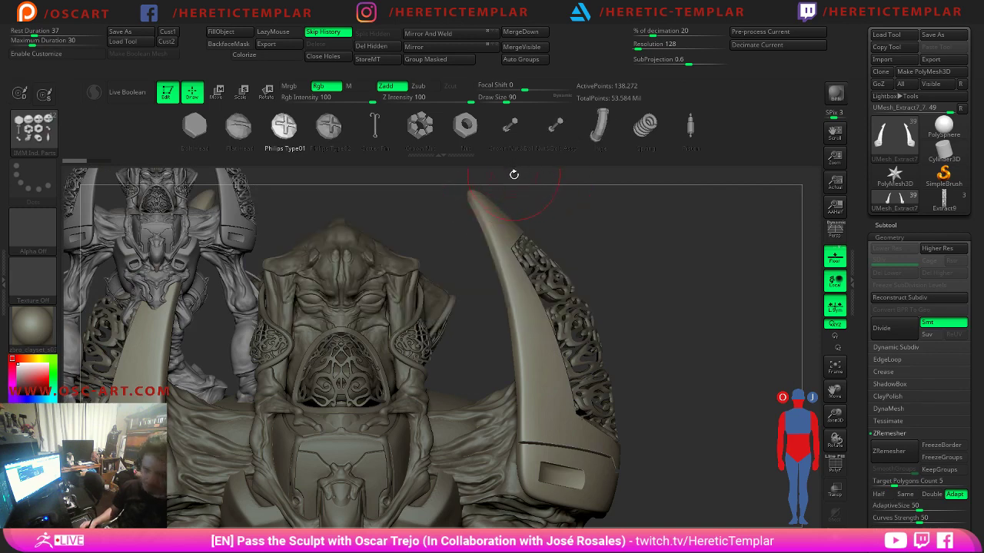
Reload the IMM ModelKit brush and examine its circular parts, fasteners, holds and panels.
key(b)
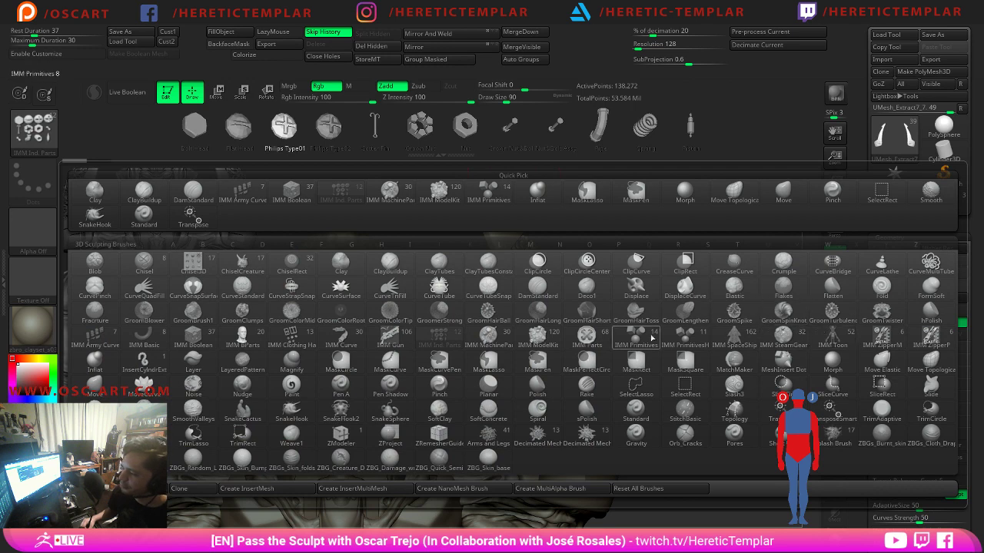
click(537, 339)
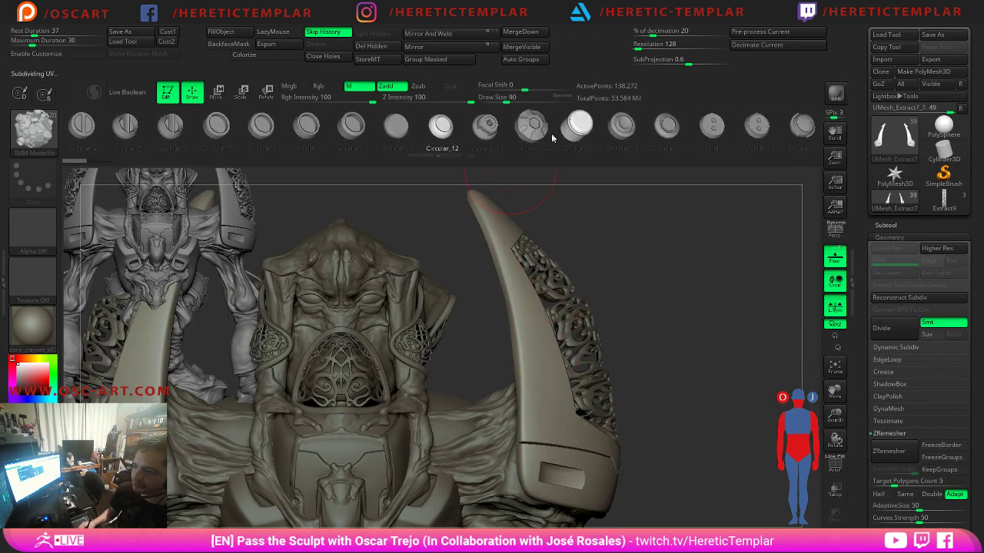
scroll(552, 138, down, 10)
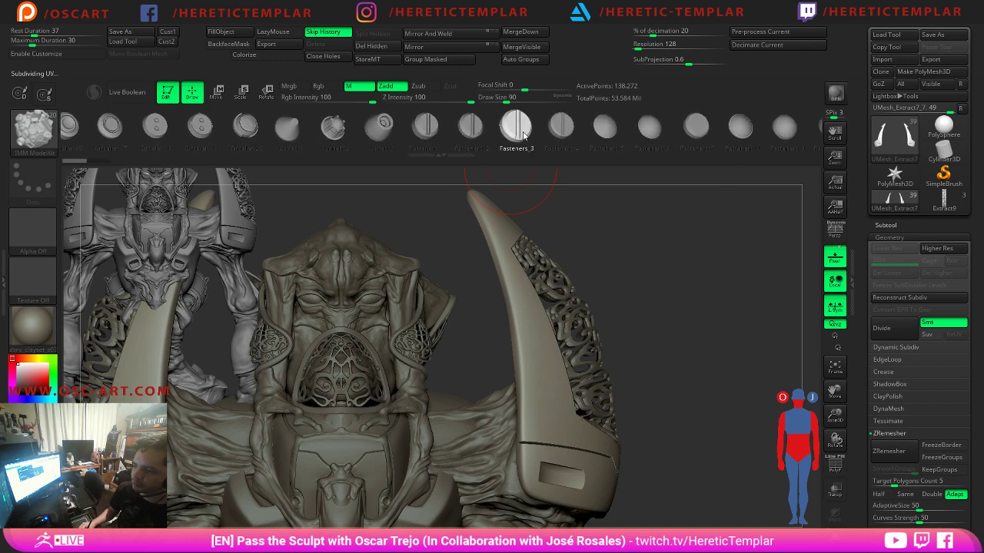
scroll(522, 136, down, 8)
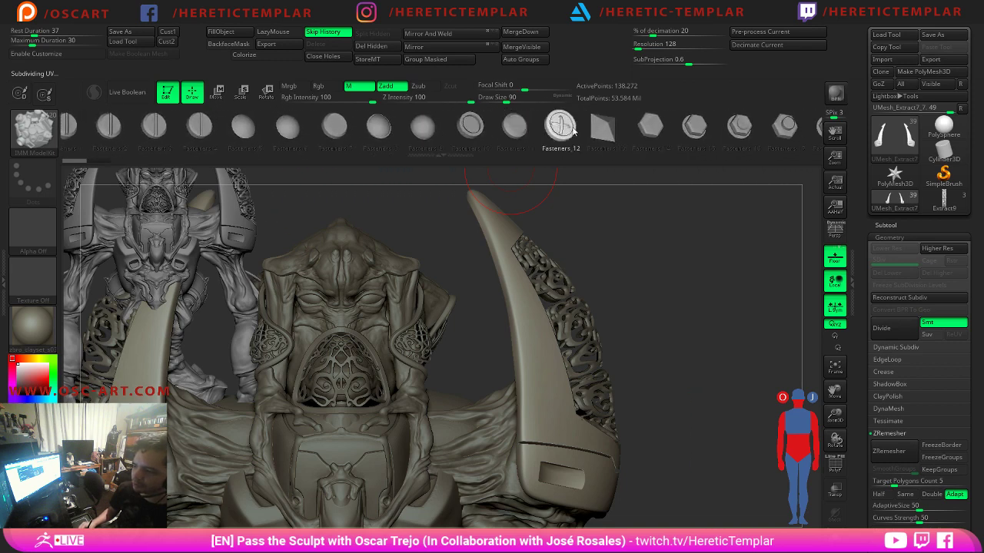
scroll(574, 132, down, 12)
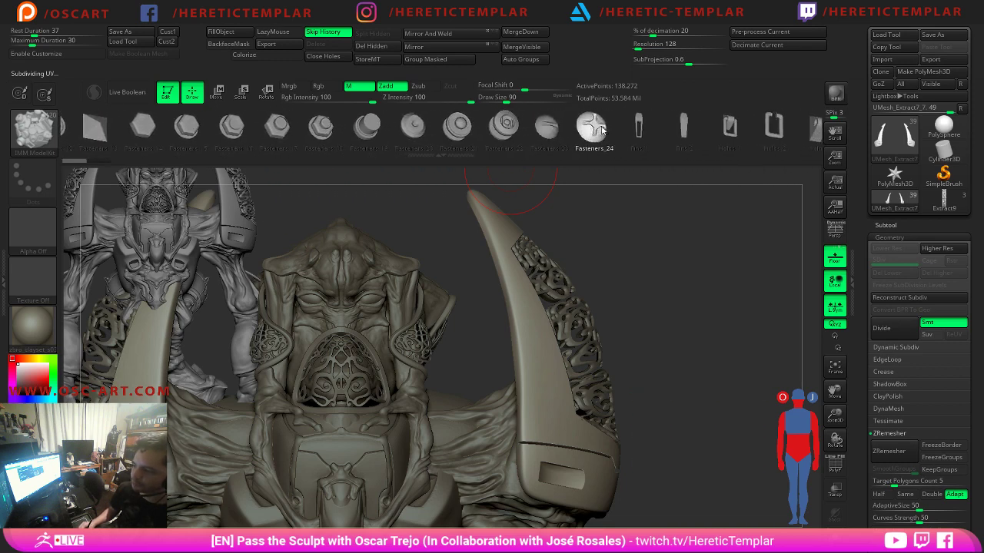
scroll(602, 131, down, 4)
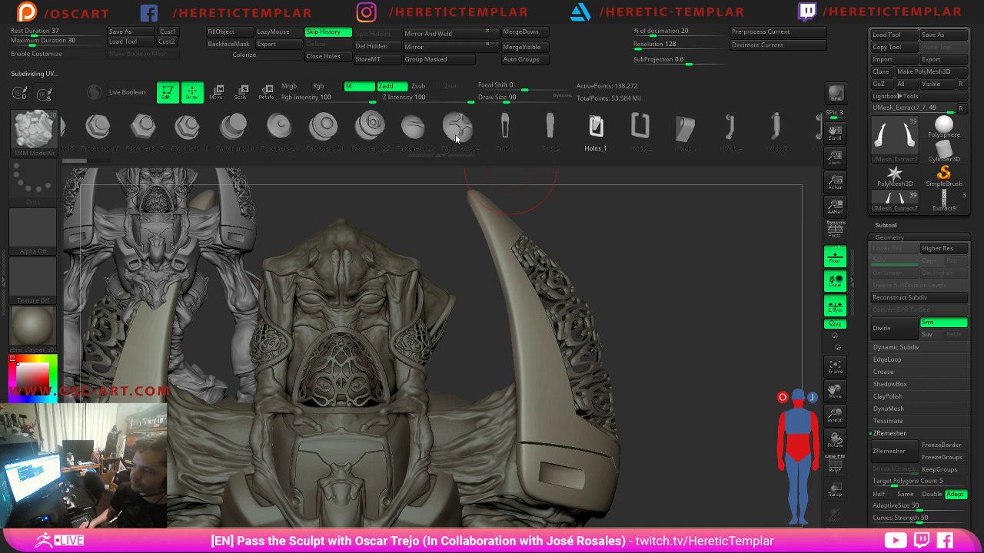
scroll(456, 138, down, 10)
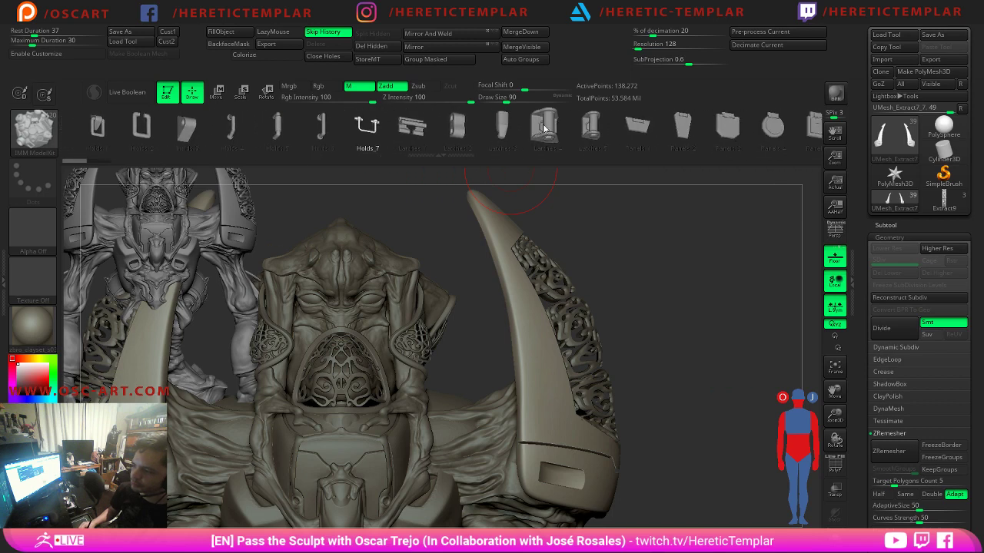
scroll(543, 128, down, 3)
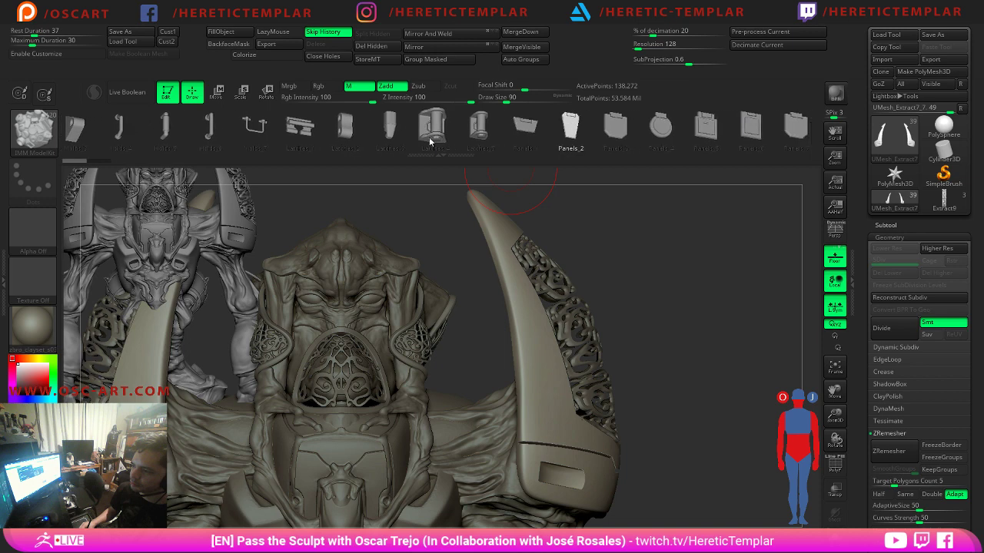
scroll(430, 141, down, 8)
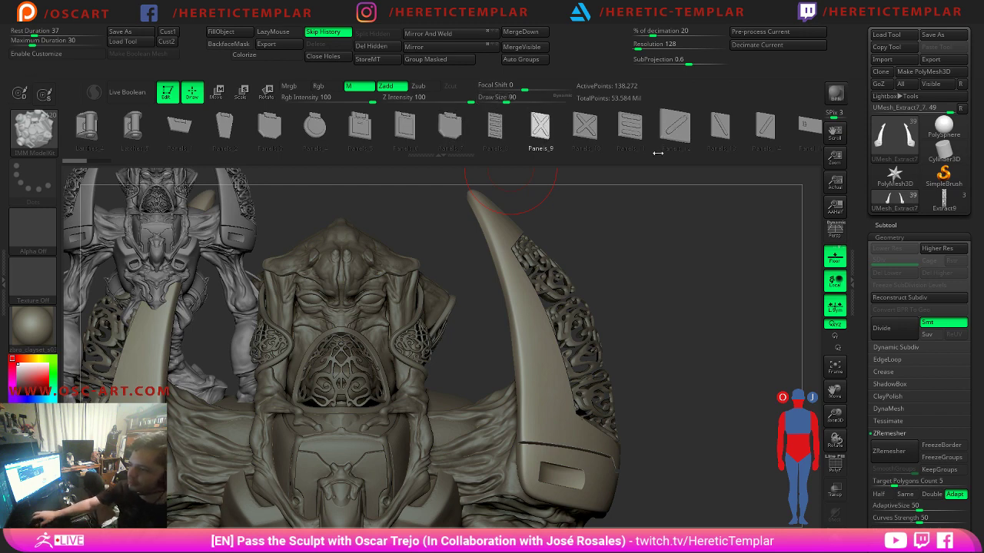
Examine the ModelKit pipes, plates, suspension parts and vents as candidates for the armour.
drag(707, 139, 589, 145)
mouse_move(669, 144)
mouse_down()
mouse_move(377, 149)
mouse_move(521, 149)
mouse_up()
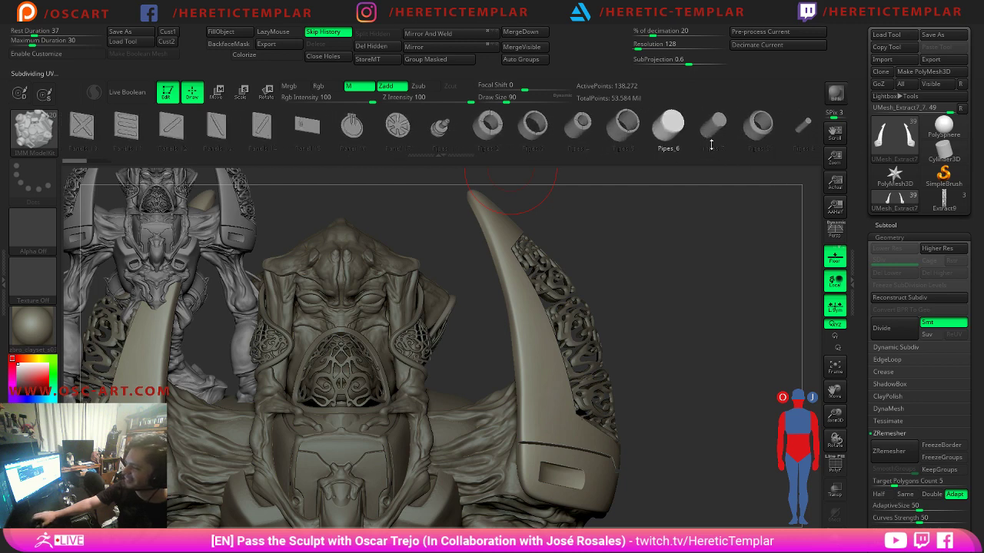
drag(757, 143, 626, 154)
scroll(684, 132, down, 5)
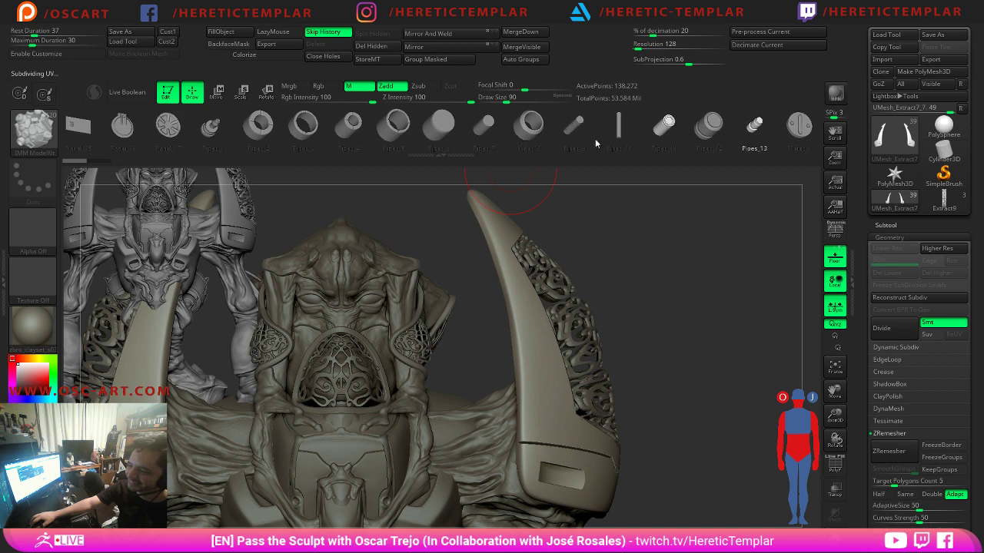
scroll(685, 132, down, 7)
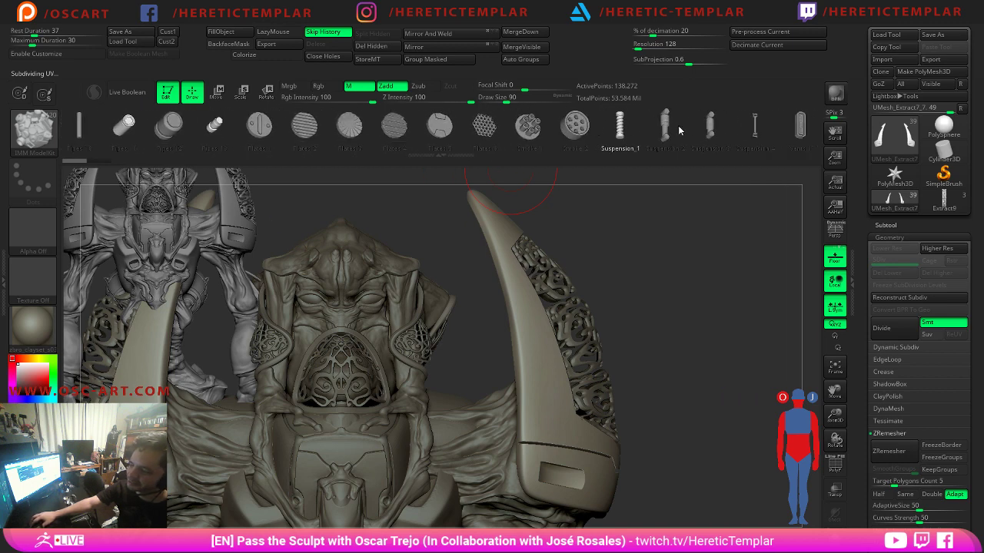
scroll(681, 131, down, 5)
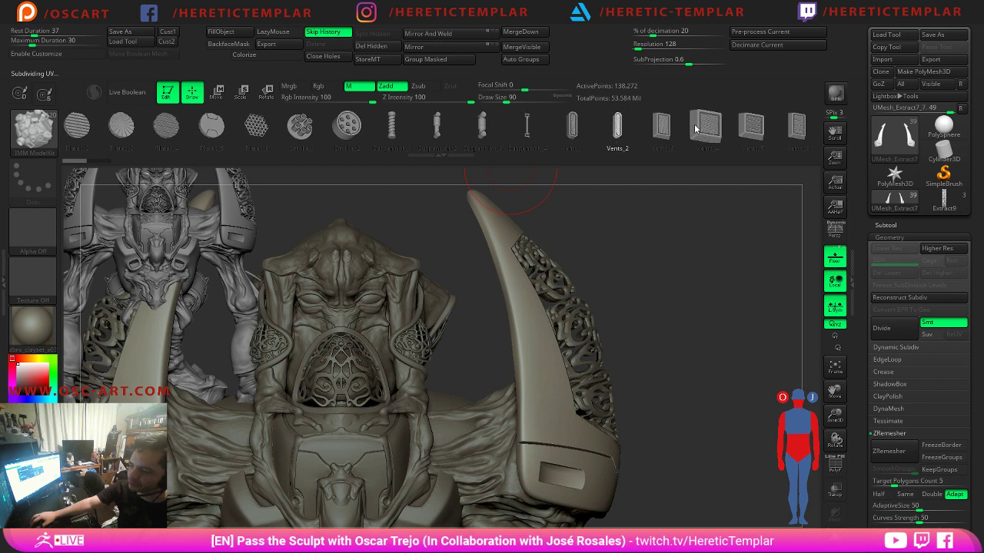
scroll(434, 132, down, 2)
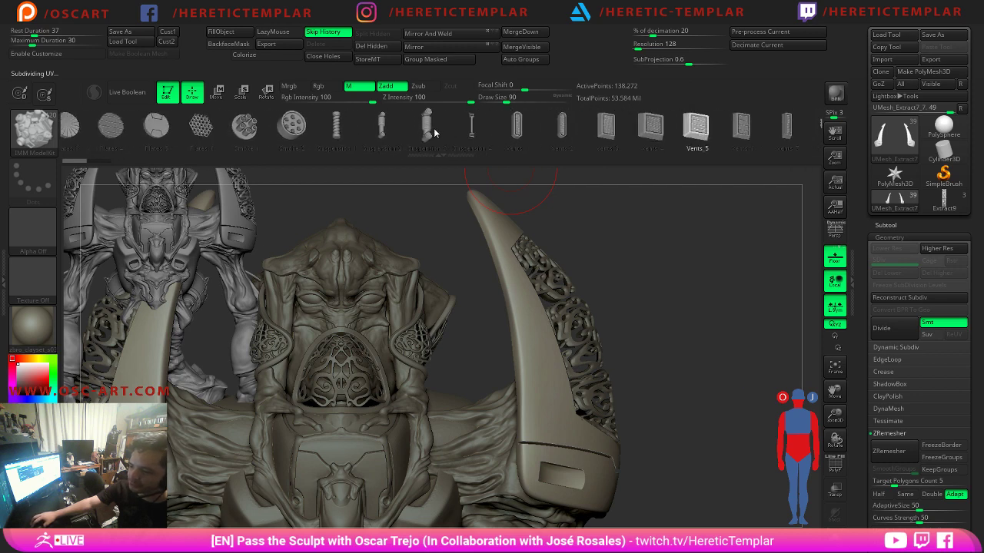
Review the ModelKit parts again, from the suspensions and plates back through panels, holds and fasteners to the circular parts.
scroll(434, 132, up, 2)
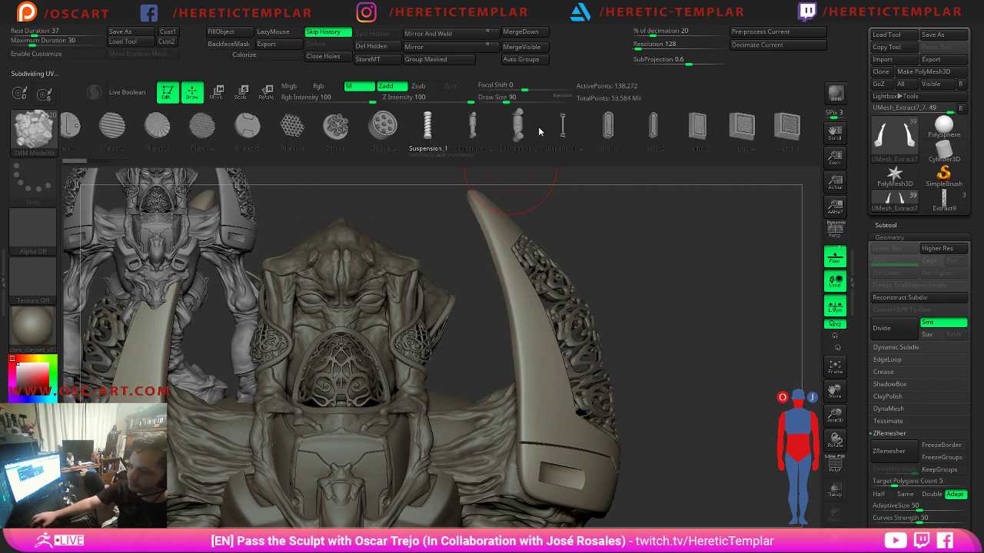
scroll(362, 131, up, 10)
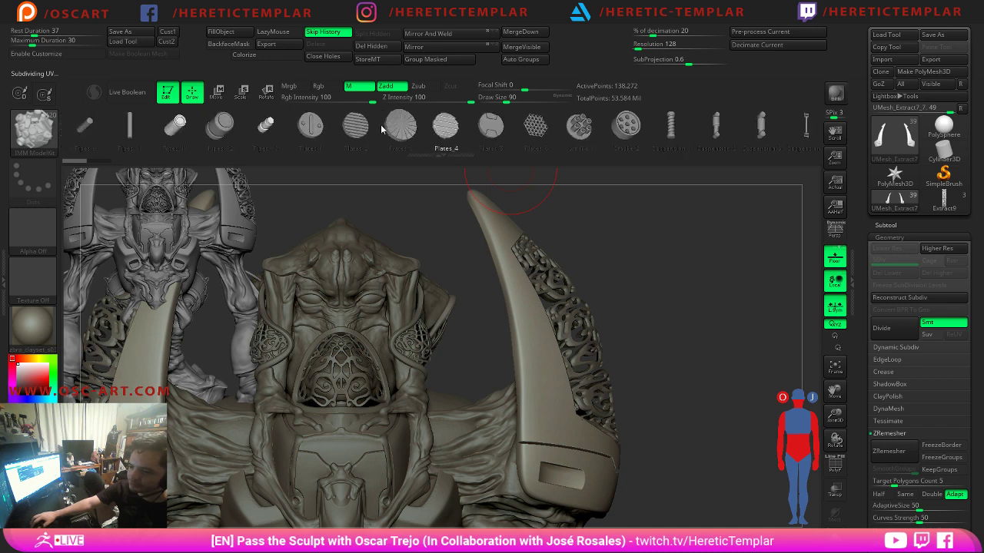
scroll(362, 131, up, 9)
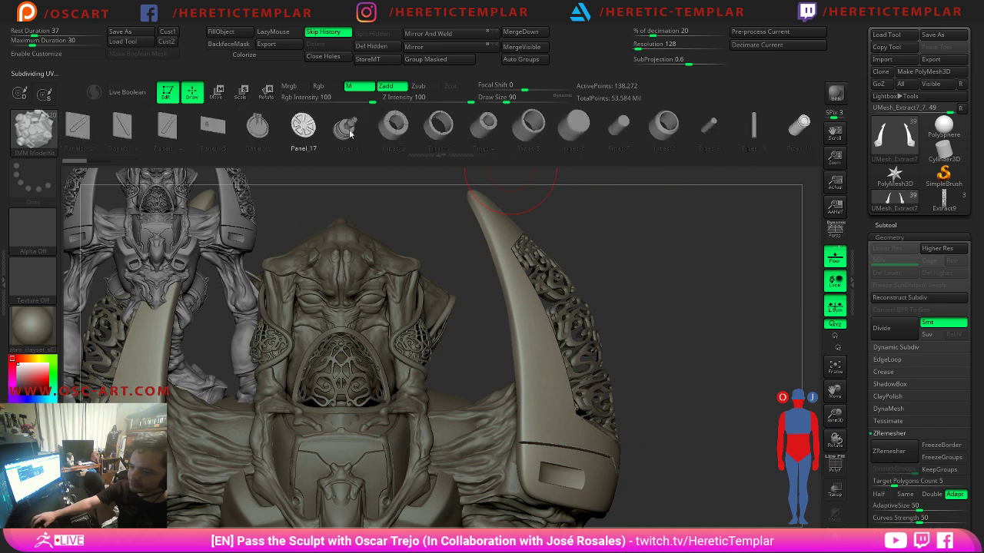
scroll(284, 135, up, 7)
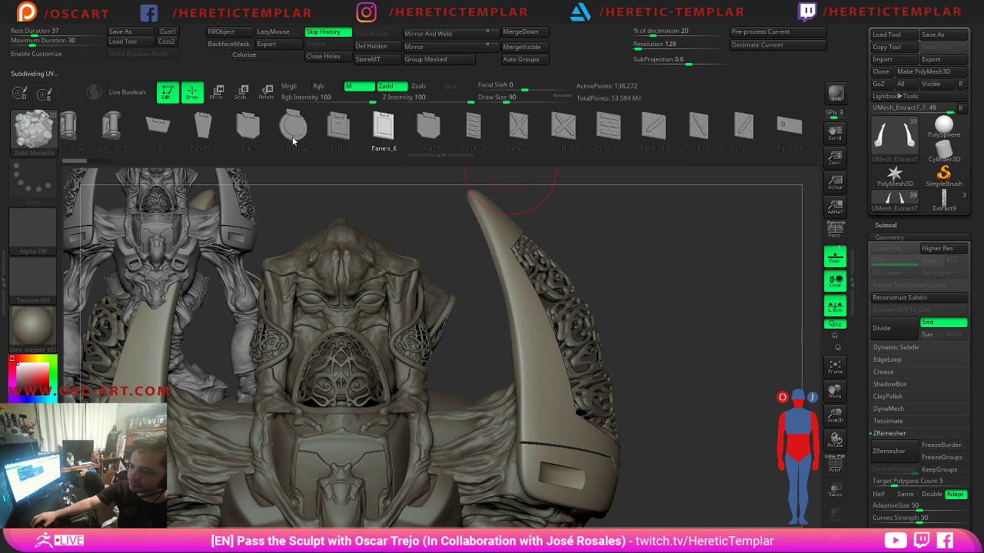
drag(431, 135, 569, 135)
scroll(569, 135, up, 9)
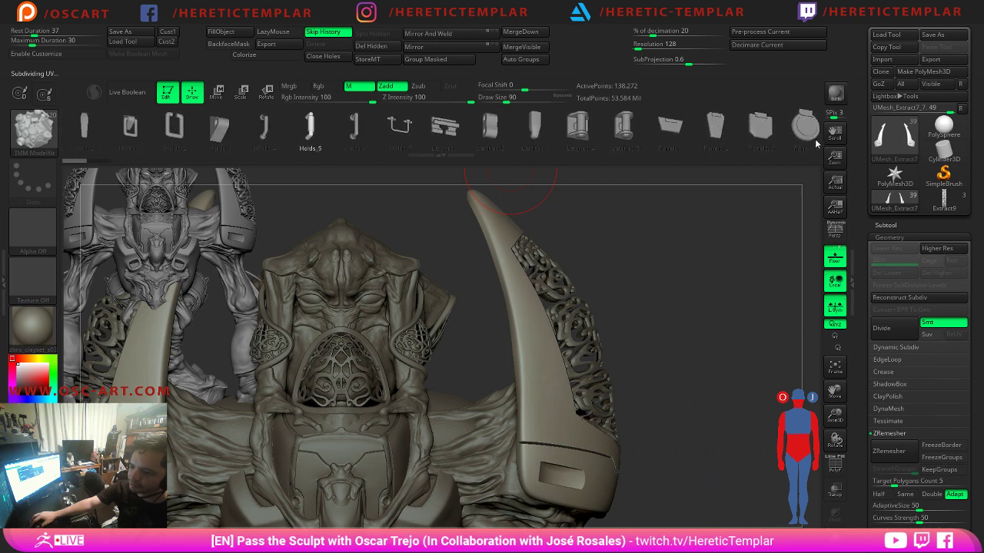
scroll(650, 139, up, 10)
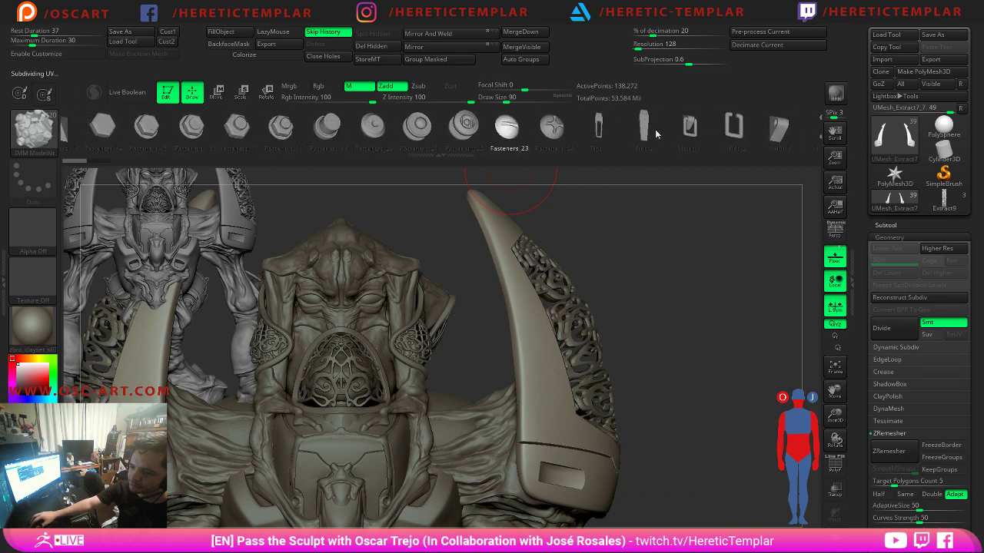
scroll(422, 131, up, 5)
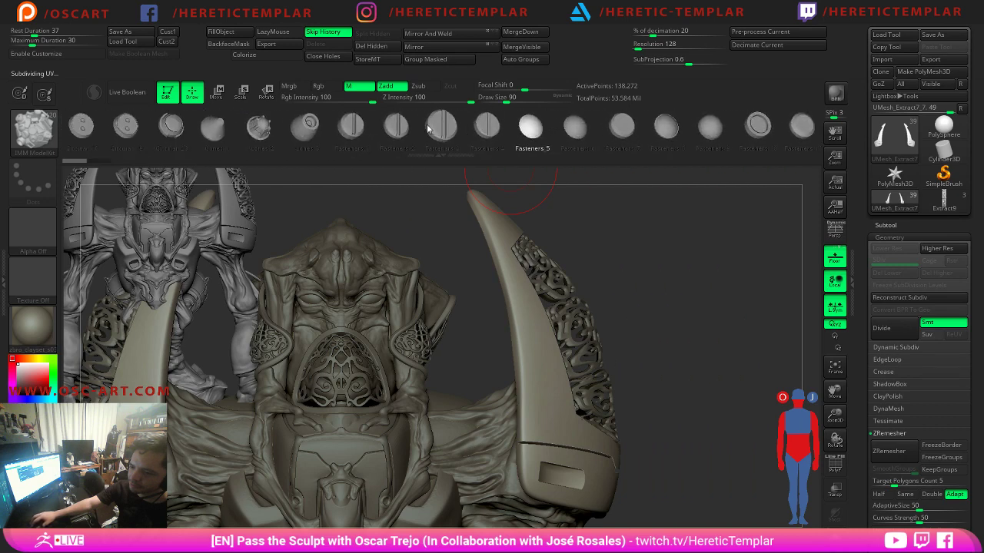
scroll(442, 129, up, 5)
scroll(438, 128, up, 10)
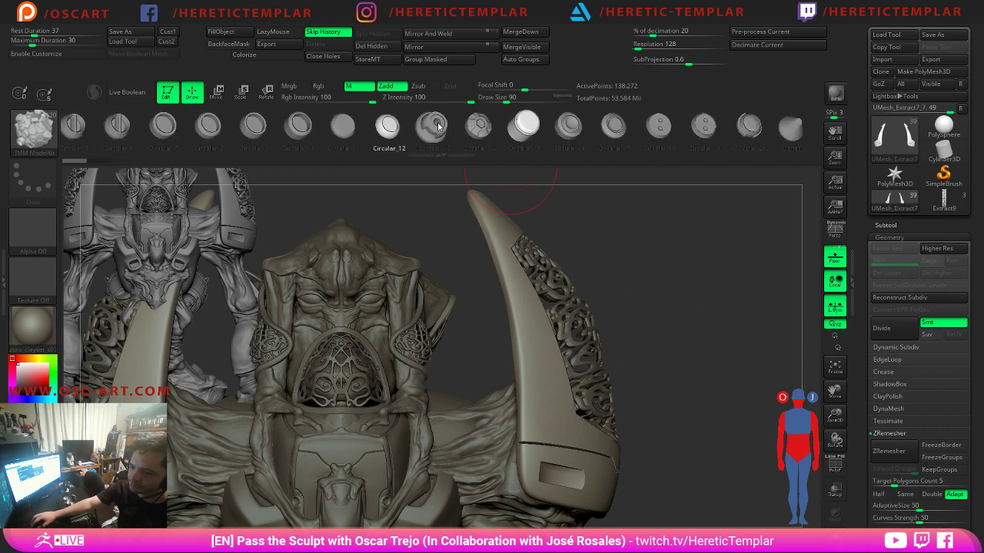
scroll(430, 126, up, 8)
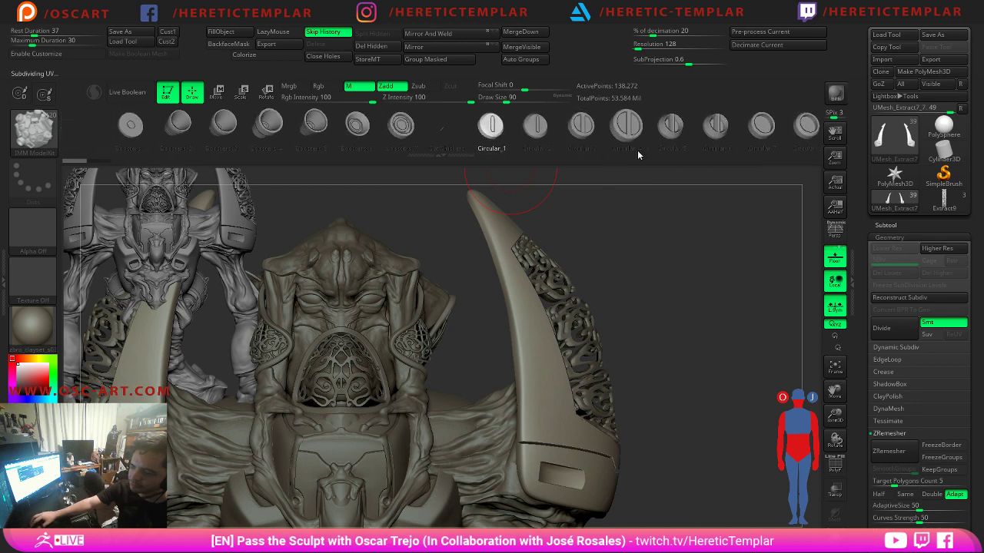
Load the IMM Train brush from the Insert-IMM folder of the Lightbox brush library.
key(comma)
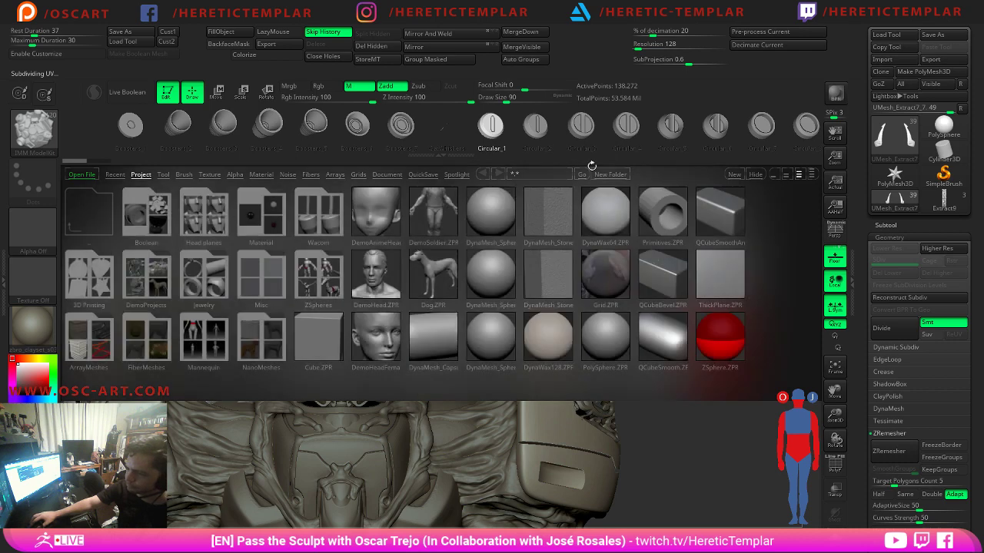
key(comma)
key(comma)
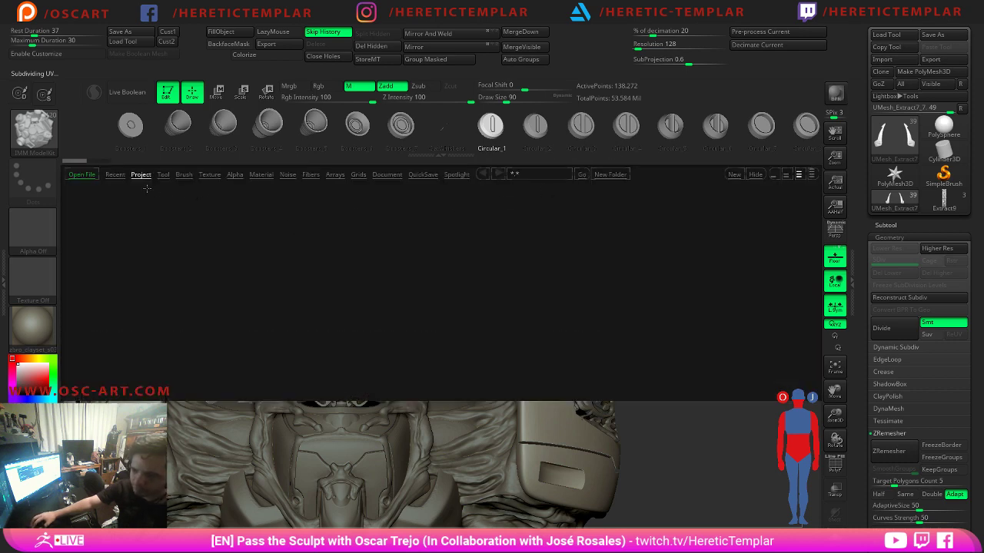
click(164, 175)
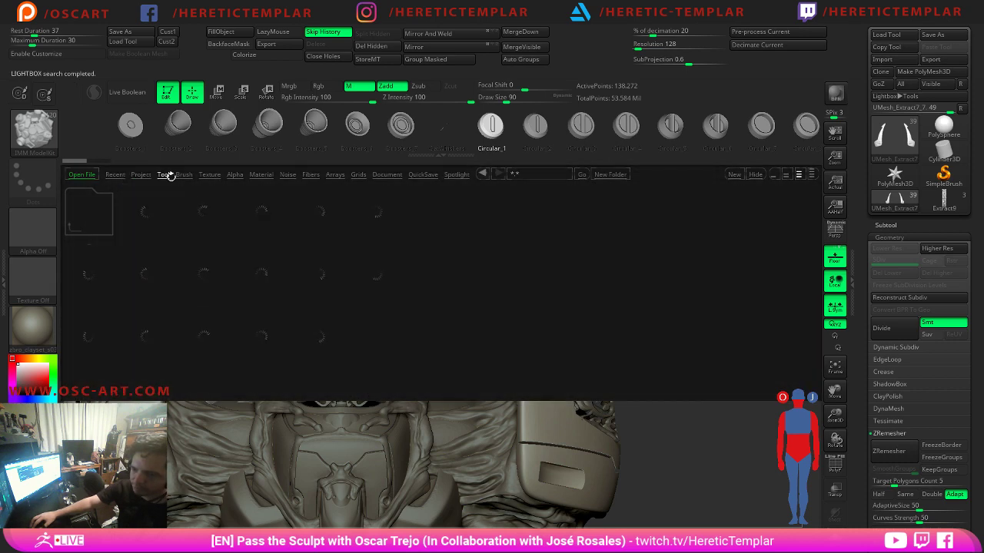
click(184, 174)
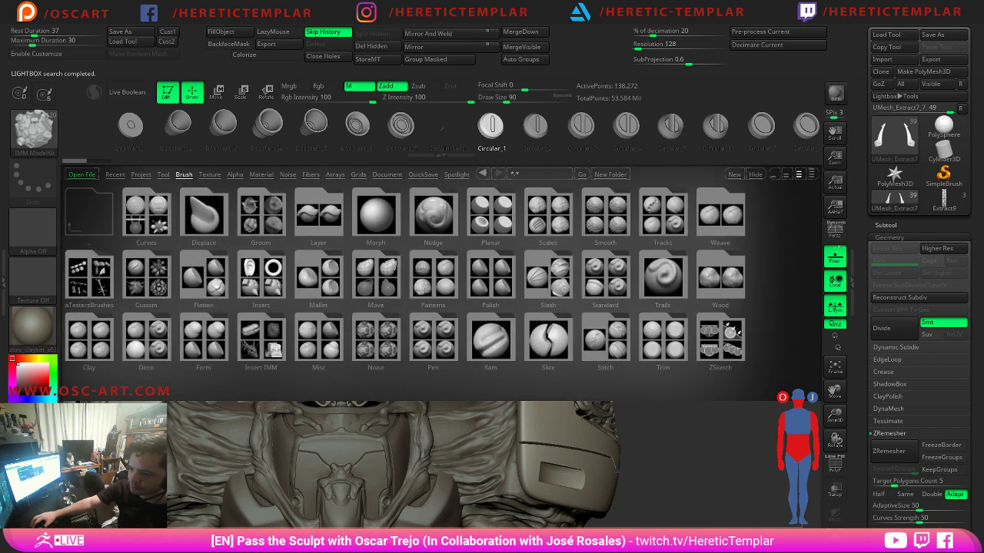
double_click(262, 343)
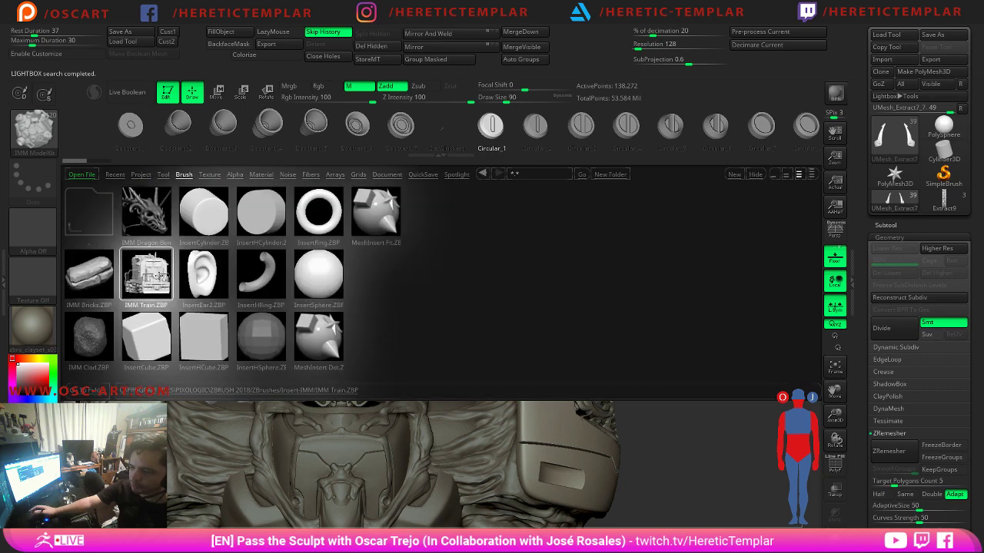
double_click(159, 275)
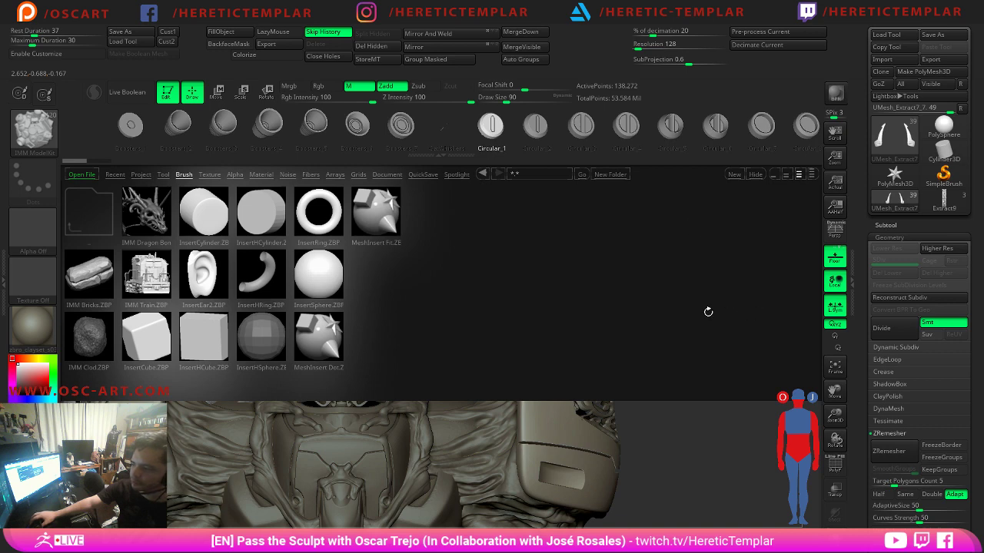
click(112, 176)
click(183, 175)
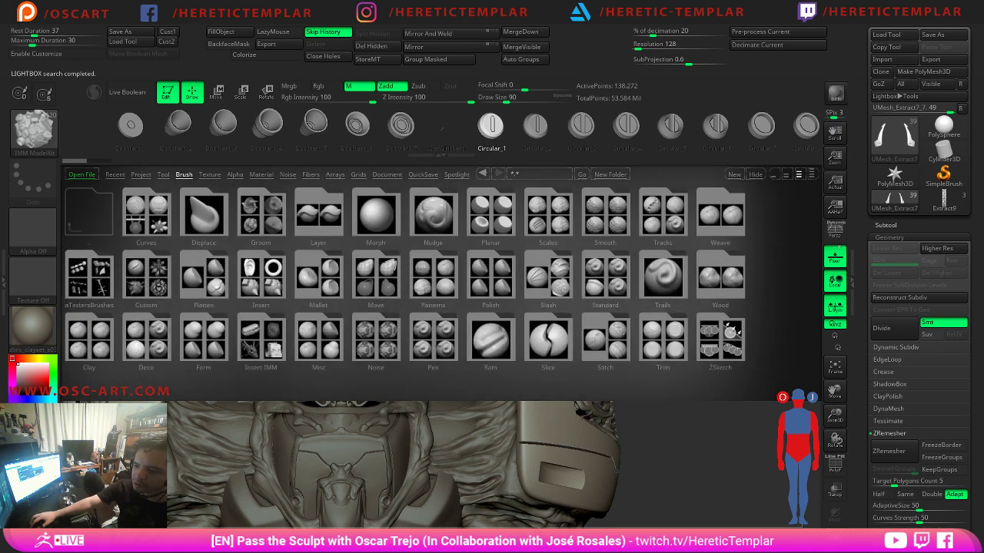
double_click(266, 357)
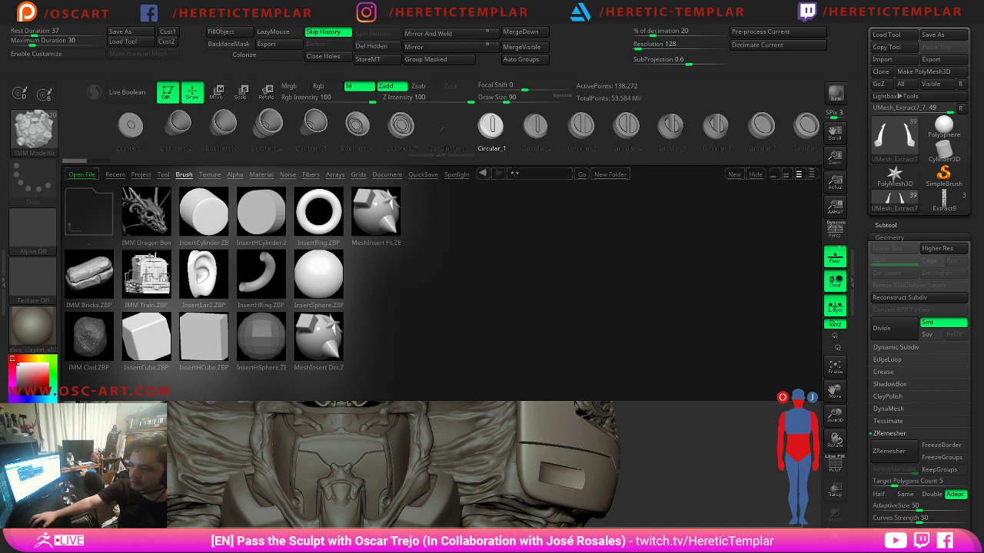
double_click(148, 270)
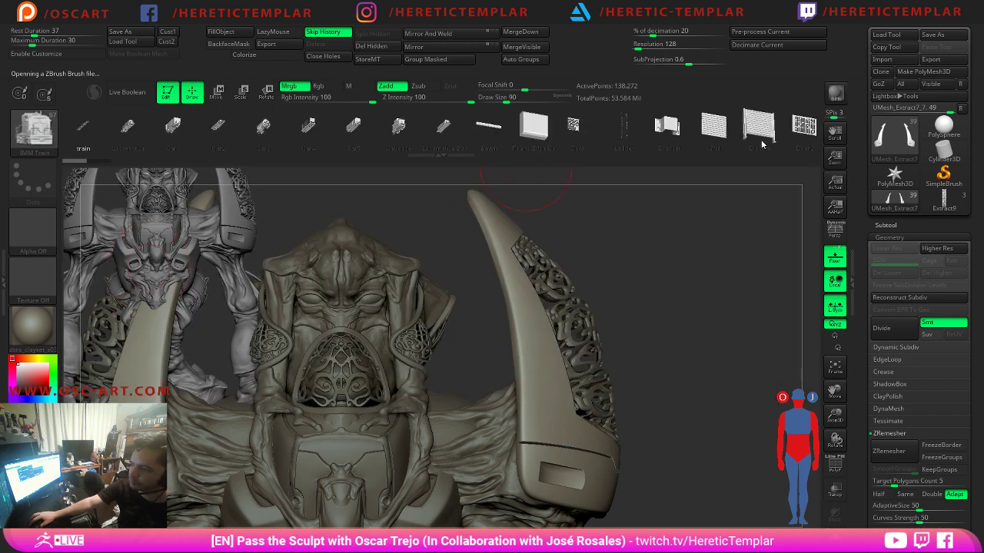
Examine the IMM Train meshes, including its pipe connectors, windows, panels and wheel parts, as candidates for the shoulder armour.
scroll(456, 154, down, 10)
drag(555, 128, 415, 128)
drag(676, 129, 547, 128)
scroll(547, 130, down, 5)
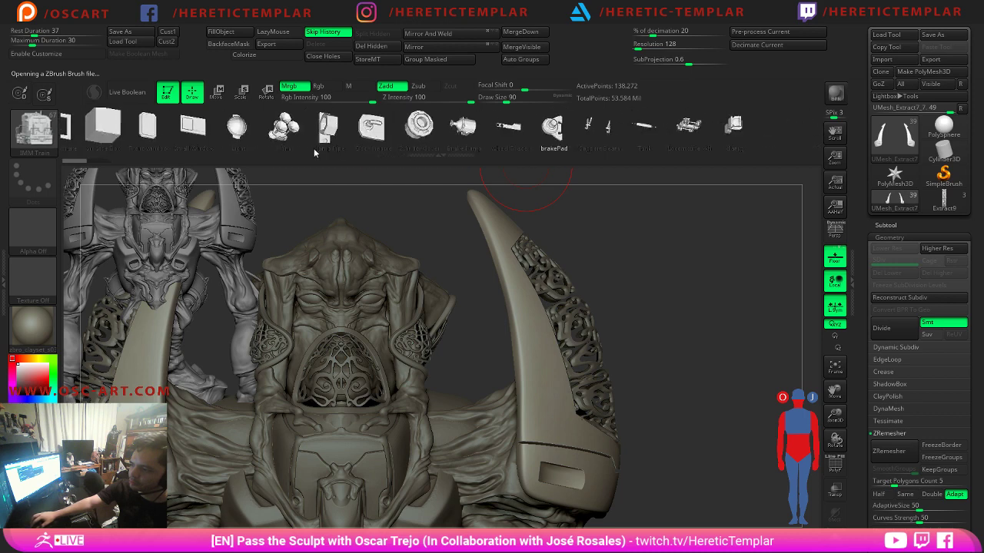
scroll(341, 129, down, 10)
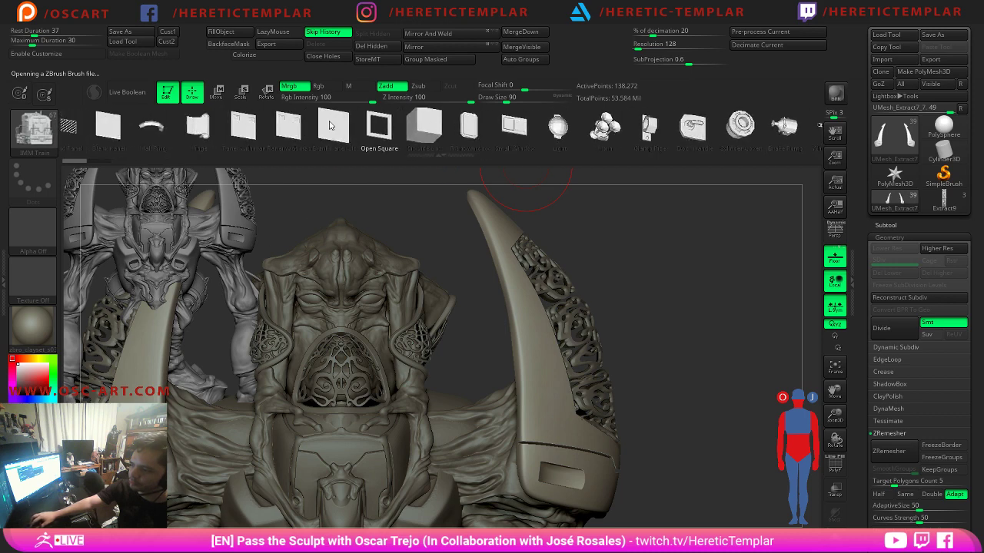
scroll(423, 129, down, 10)
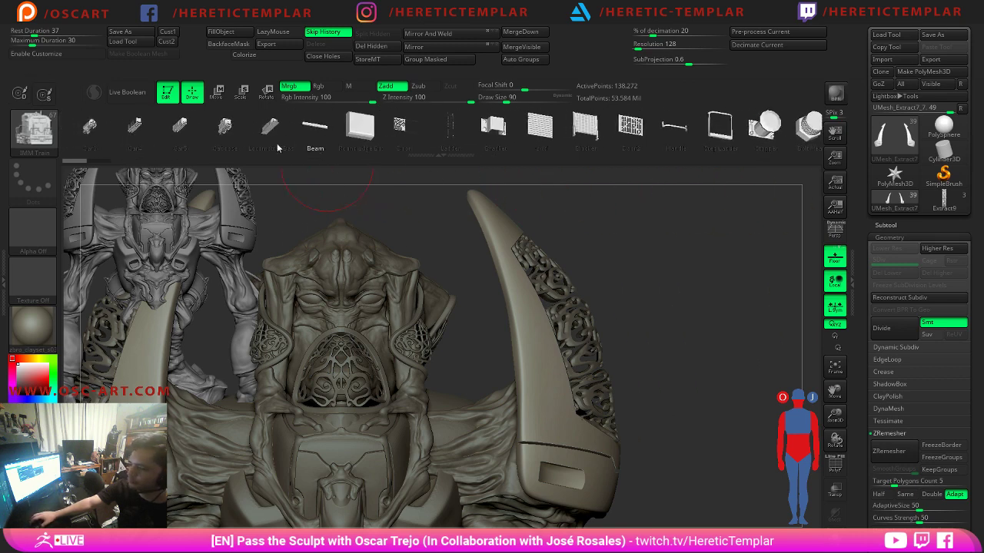
scroll(312, 129, up, 5)
scroll(254, 138, down, 5)
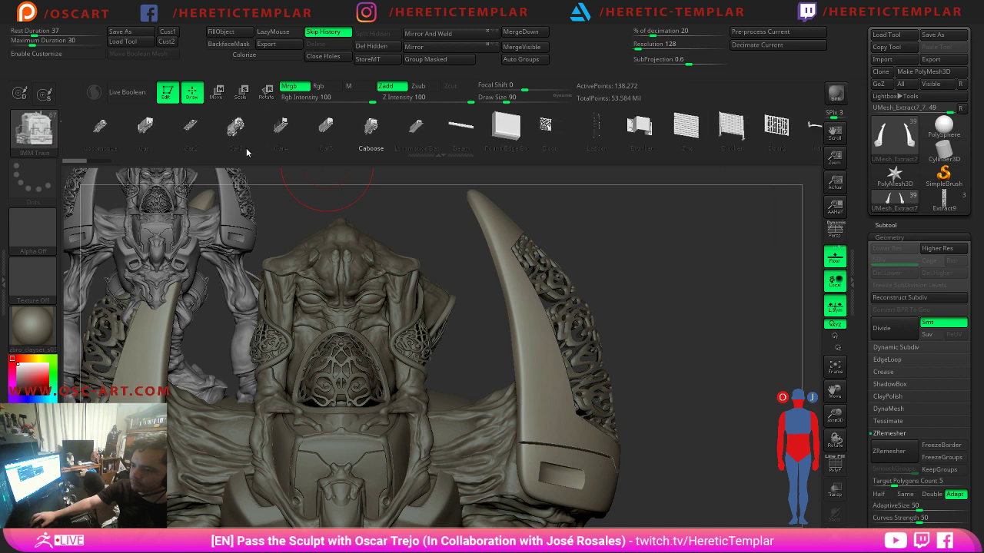
scroll(382, 144, down, 8)
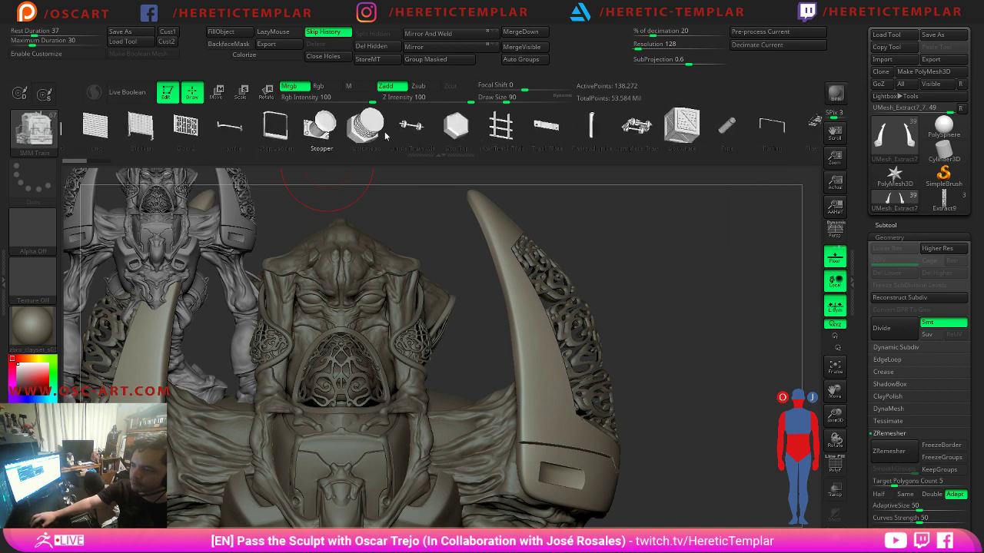
scroll(461, 138, down, 10)
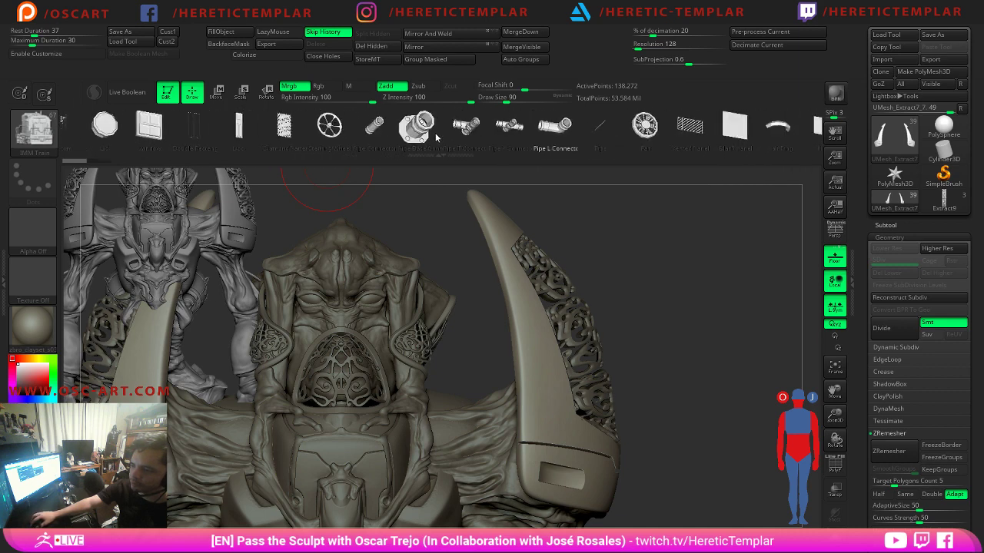
scroll(480, 135, down, 10)
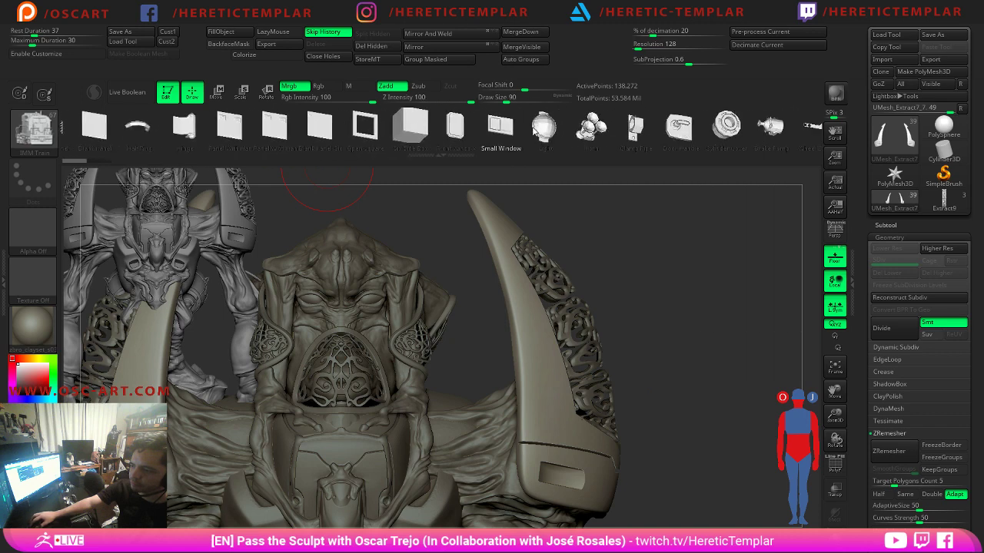
scroll(531, 128, down, 5)
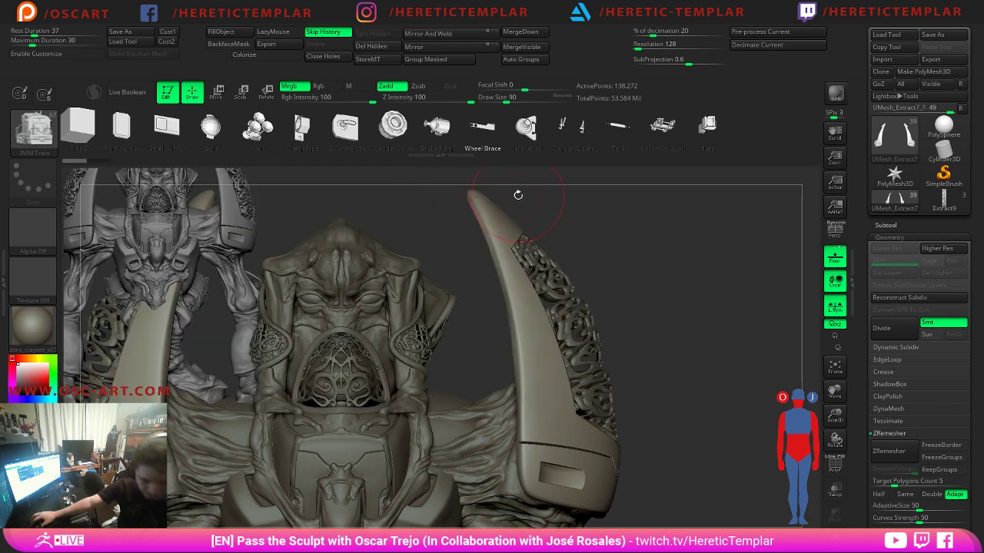
Switch to the IMM Boolean brush and look over its indents, ports and panel details up to OvalDetail.
key(b)
click(194, 356)
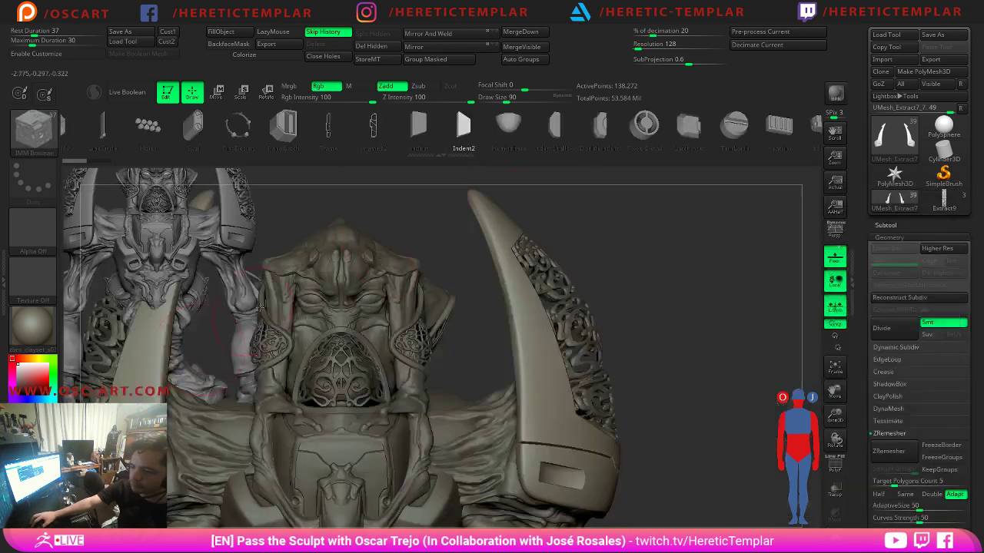
drag(587, 136, 573, 140)
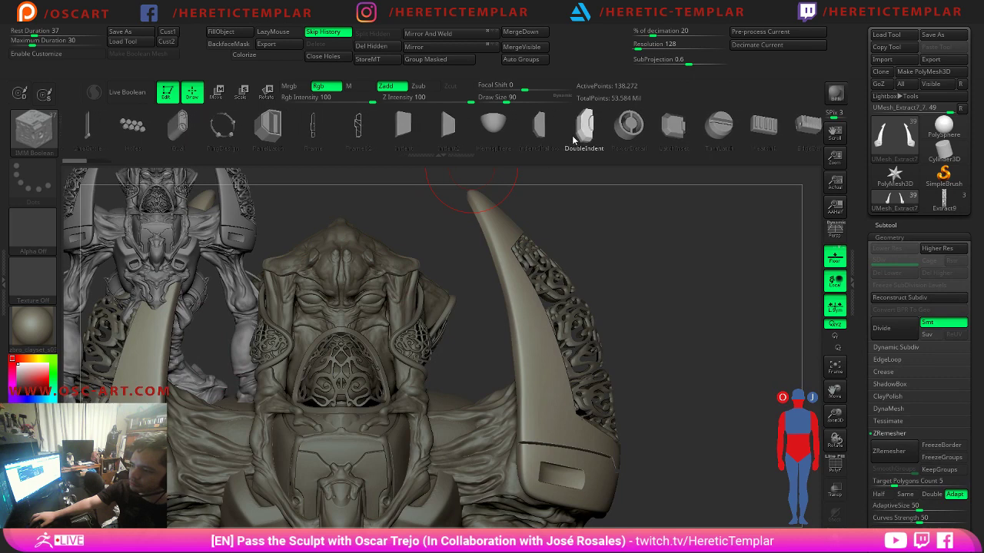
scroll(584, 135, down, 5)
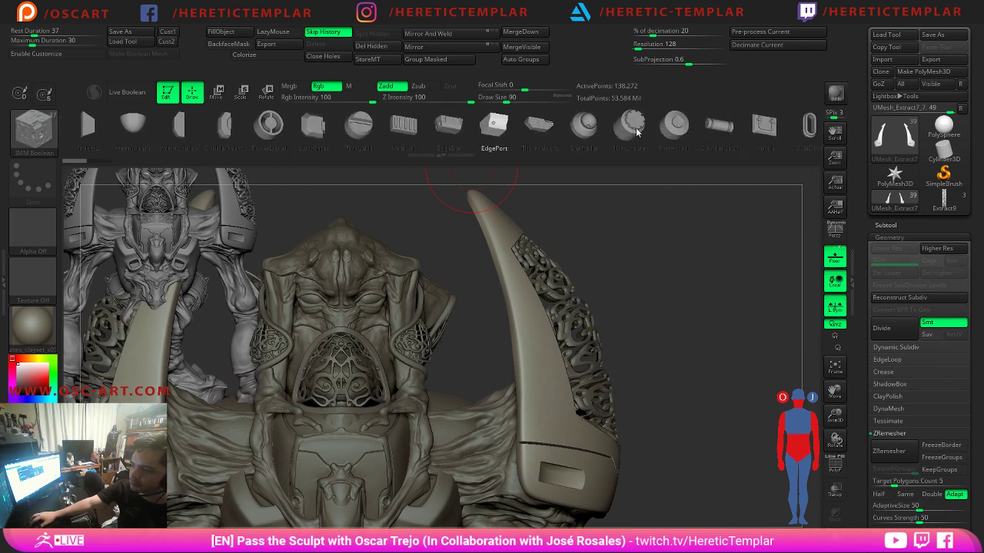
scroll(636, 132, down, 5)
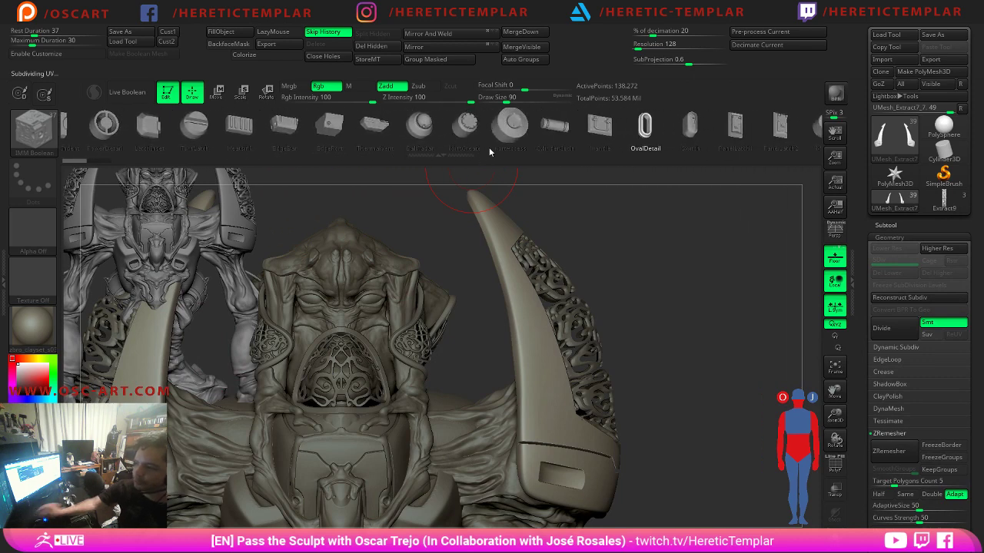
Try a small upright OvalDetail mesh on the smooth horn plate just above its horizontal groove.
mouse_move(677, 339)
alt+mouse_down()
mouse_move(643, 191)
mouse_move(662, 219)
alt+mouse_up()
key(shift)
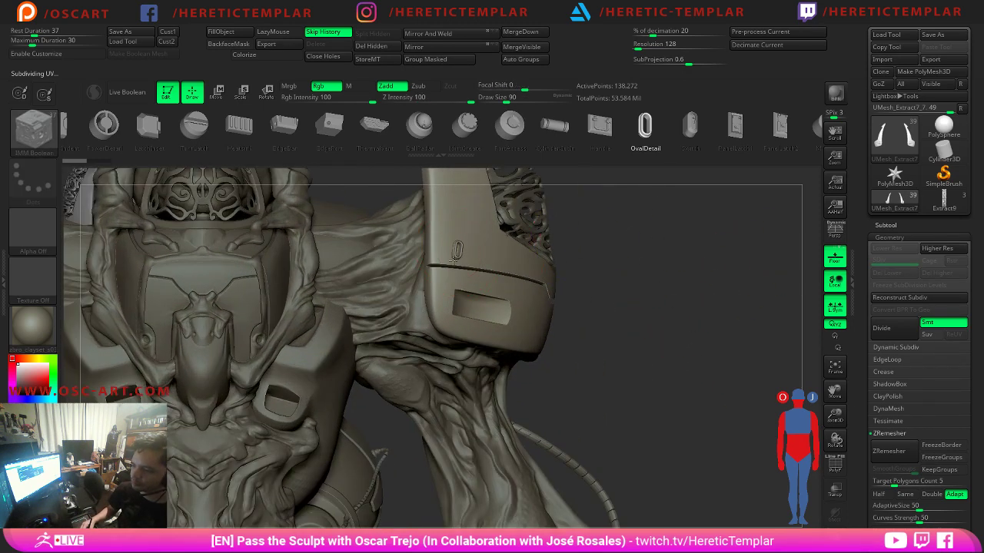
drag(456, 264, 465, 264)
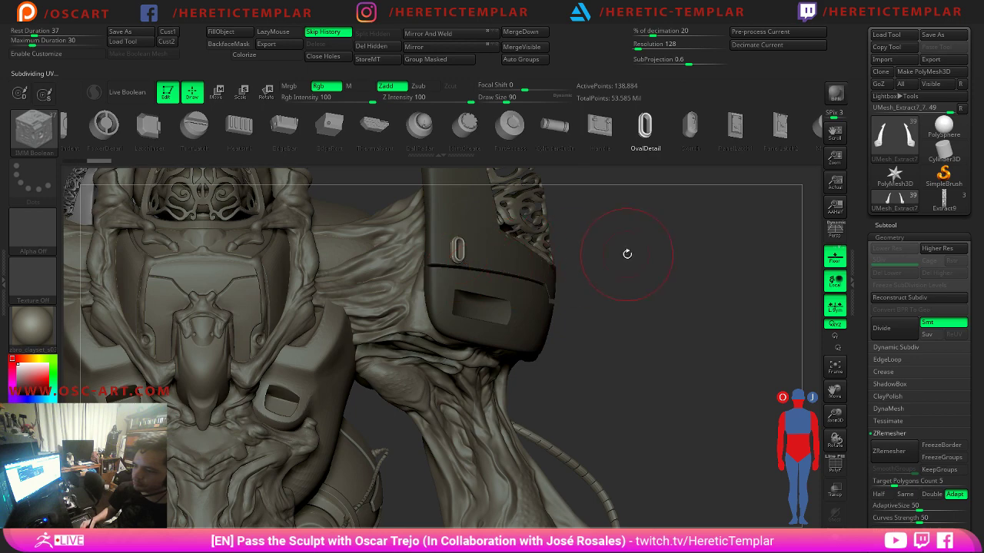
alt+drag(627, 255, 565, 246)
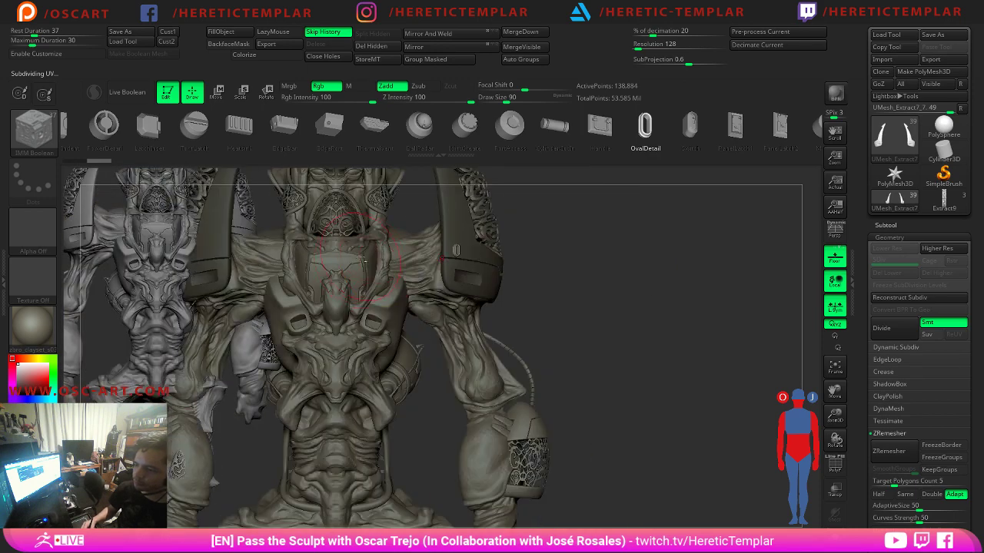
Undo the OvalDetail insert and activate the Move brush on the horn-shaped shoulder plate subtool.
alt+click(402, 260)
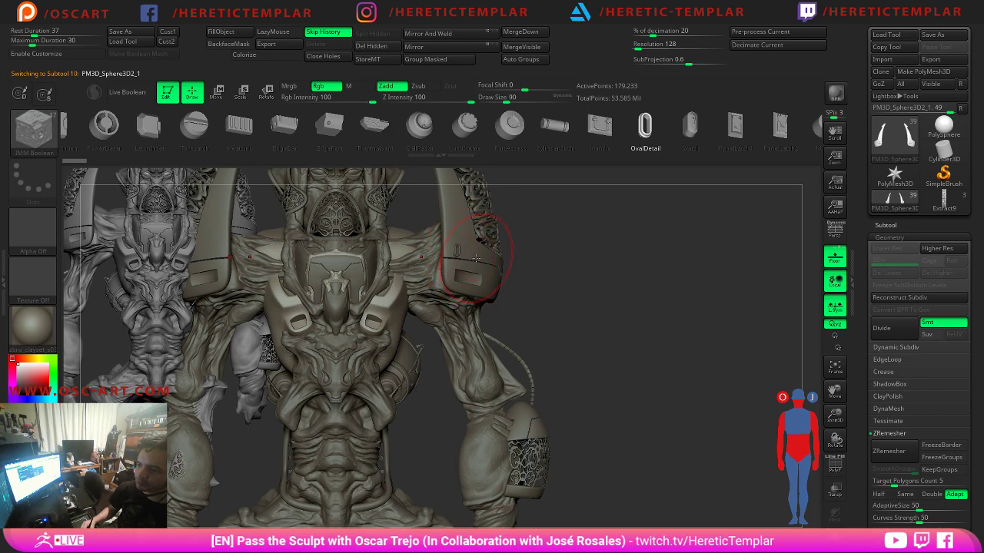
key(m)
key(v)
alt+click(472, 253)
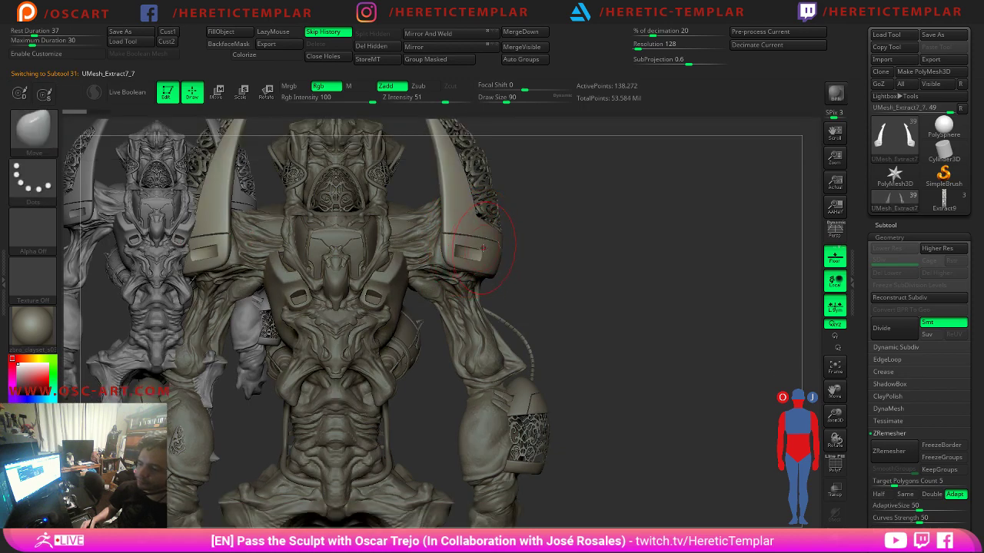
Insert a small slanted OvalDetail from the IMM Boolean brush above the shoulder plate's front groove and split it into its own subtool.
key(b)
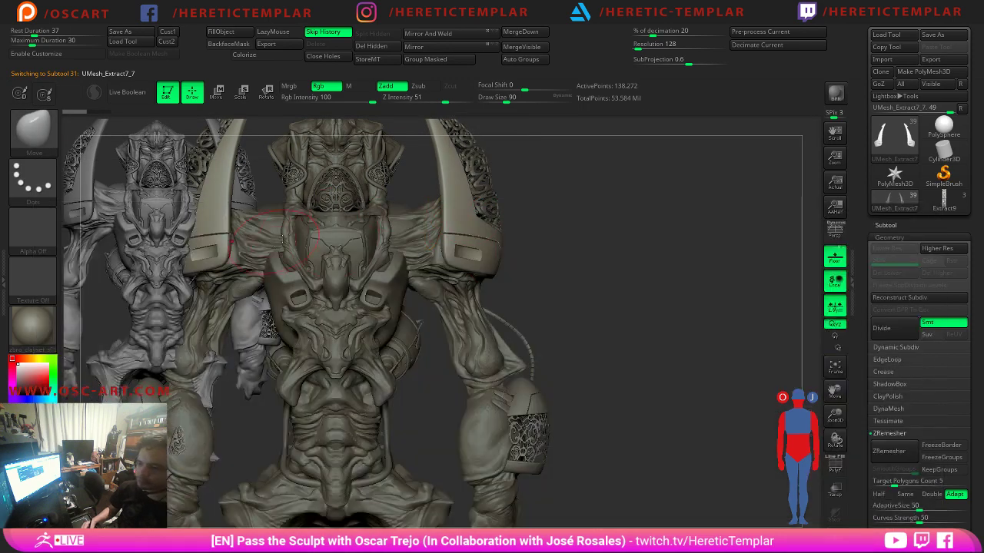
key(b)
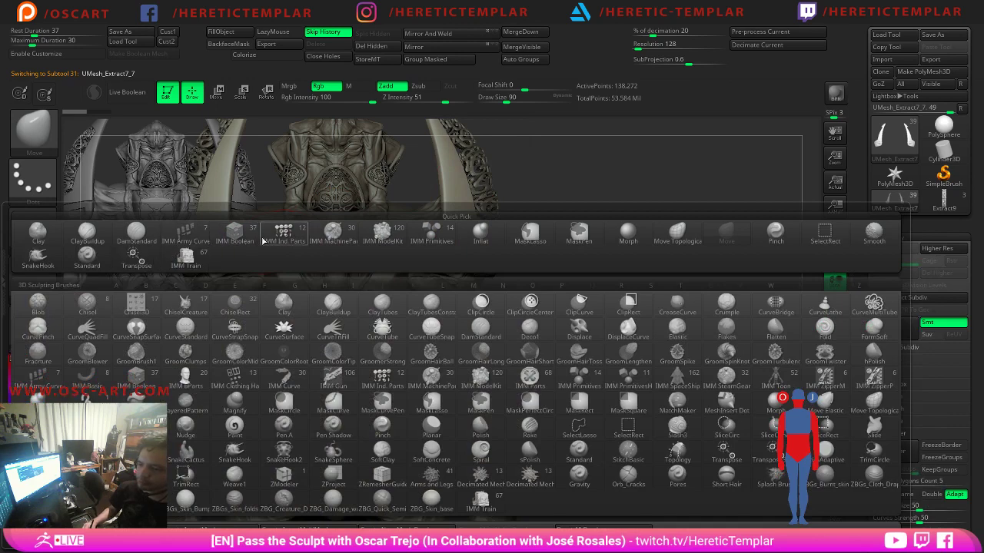
click(234, 235)
alt+drag(592, 270, 522, 262)
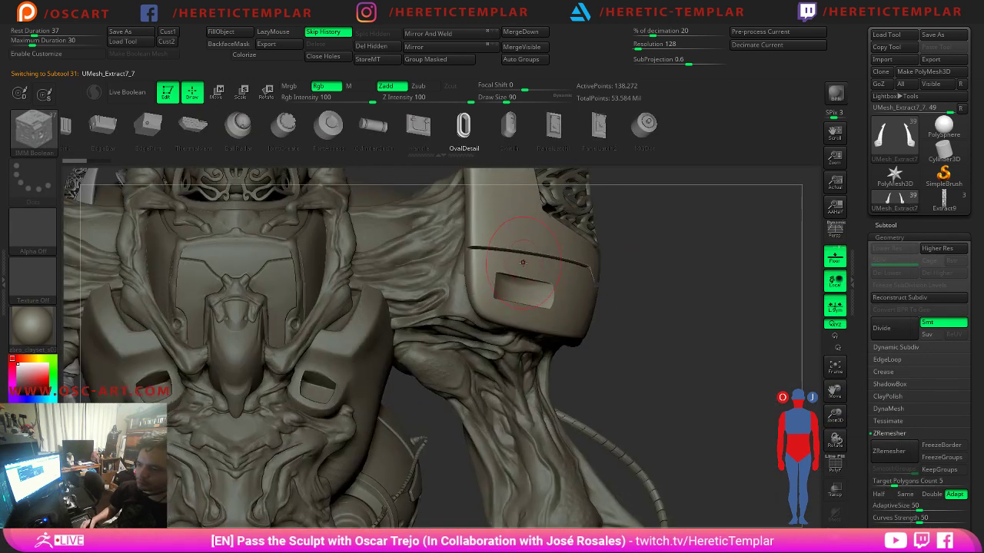
drag(484, 237, 486, 236)
ctrl+shift+click(500, 227)
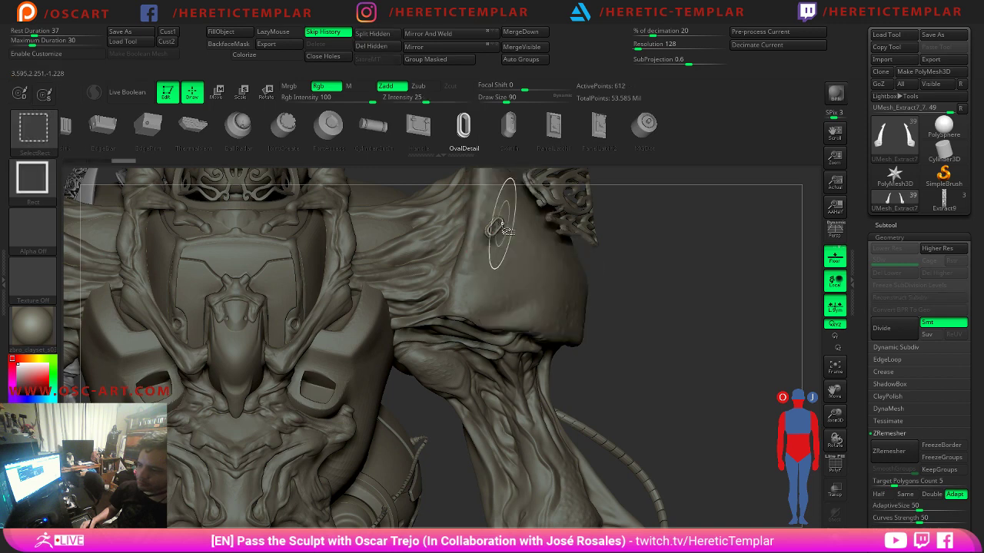
click(389, 36)
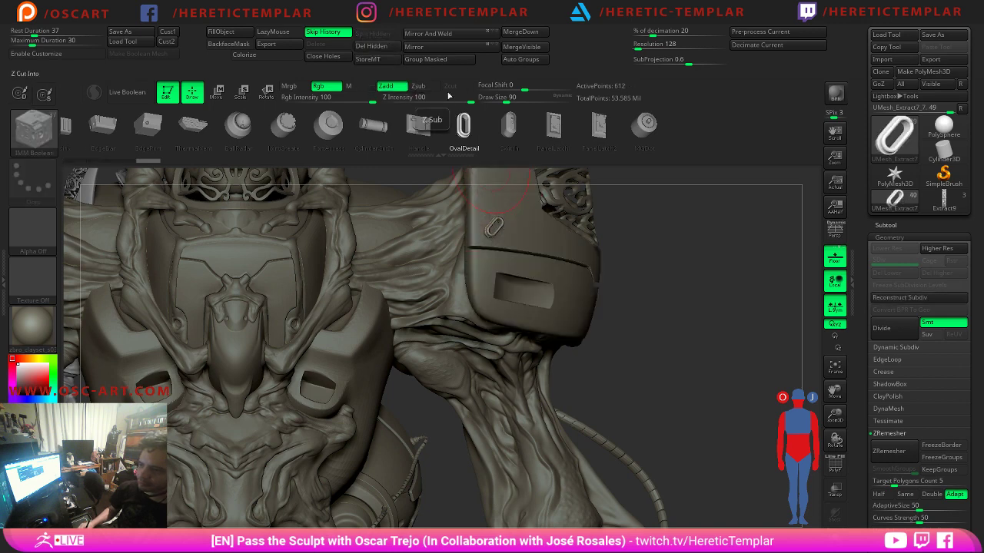
Flip the OvalDetail subtool, turn off local symmetry, and Mirror And Weld it onto both shoulder plates.
mouse_move(695, 231)
alt+mouse_down()
mouse_move(659, 189)
mouse_move(637, 331)
mouse_move(650, 406)
alt+mouse_up()
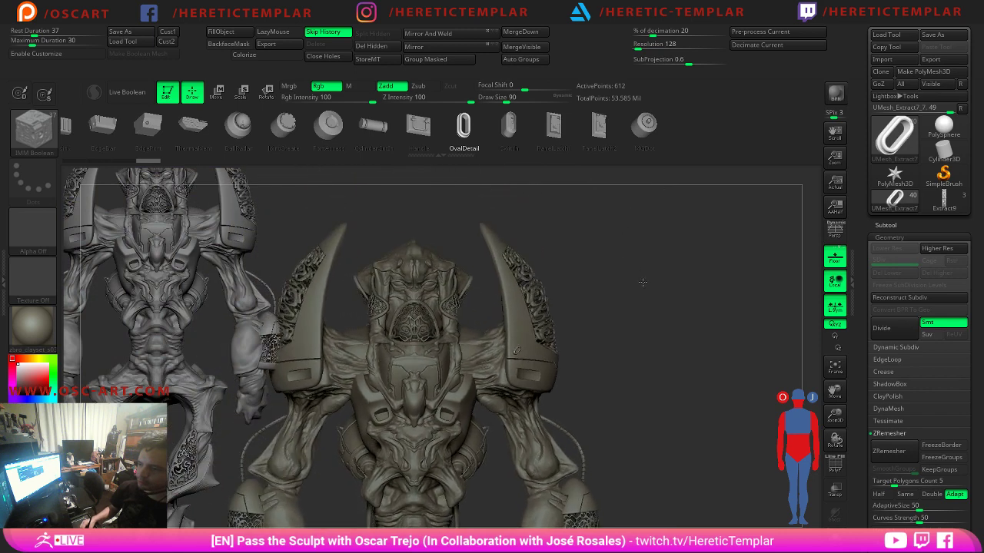
shift+drag(641, 281, 461, 345)
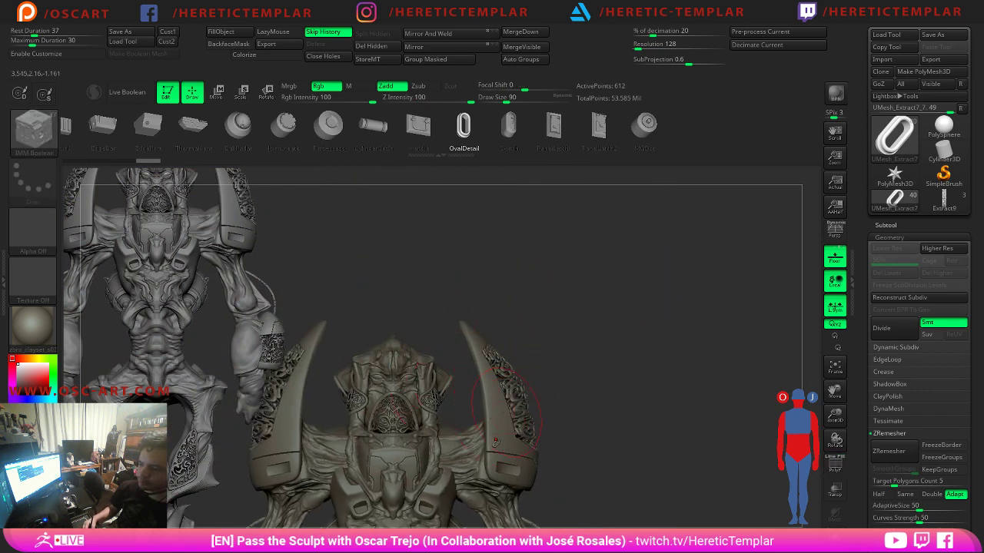
click(424, 46)
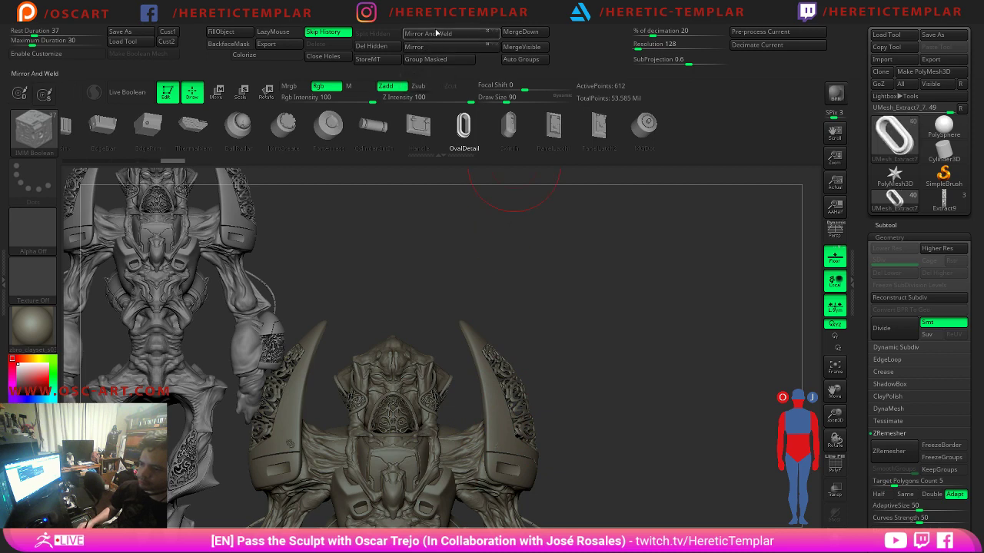
click(437, 33)
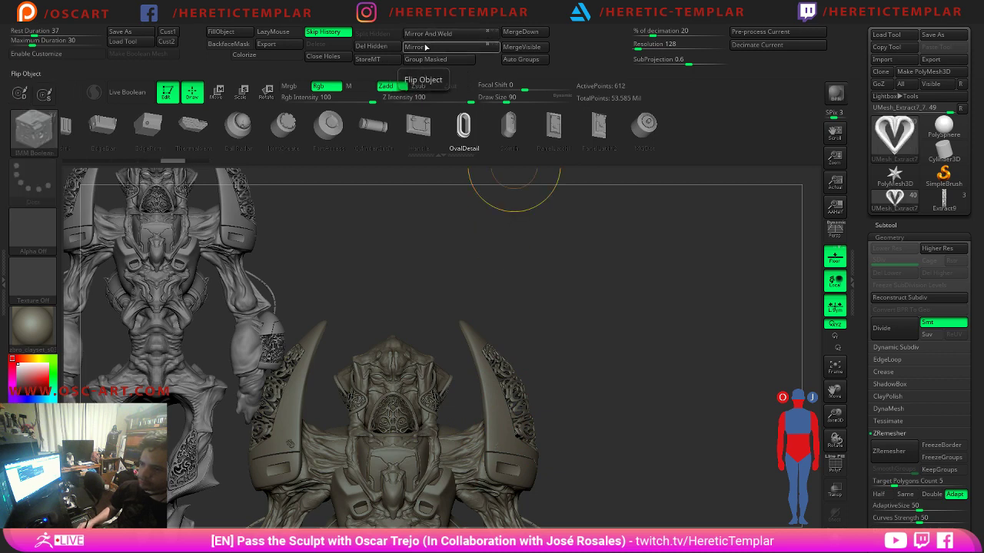
click(835, 307)
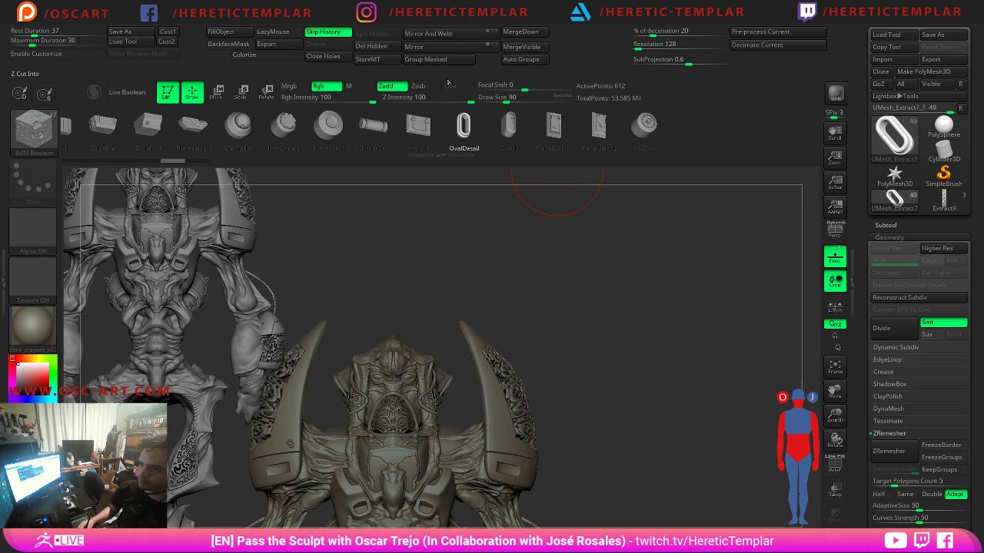
click(437, 33)
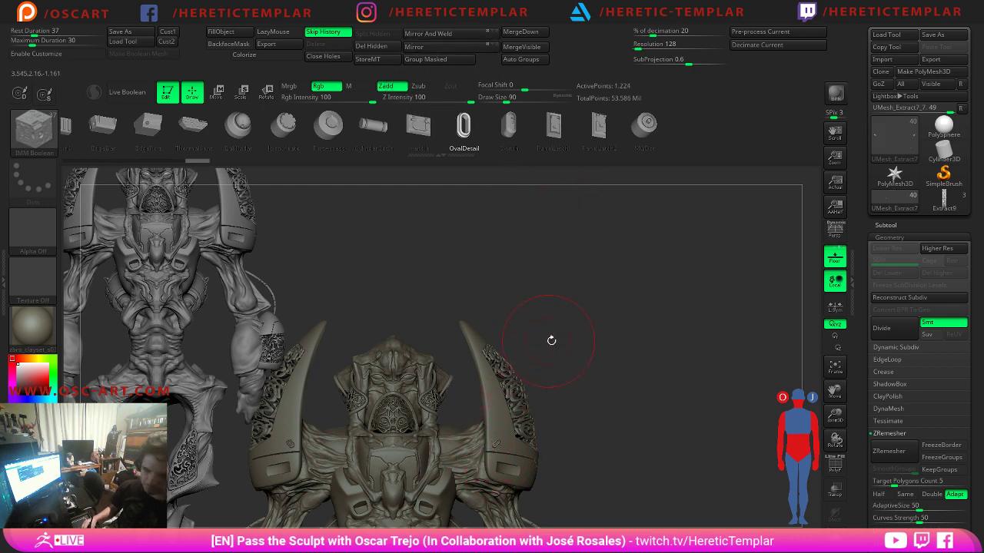
Insert another small OvalDetail from the IMM Boolean brush on the shoulder plate's rear edge, beside the ornamental openwork.
alt+drag(551, 341, 650, 211)
key(b)
key(m)
key(v)
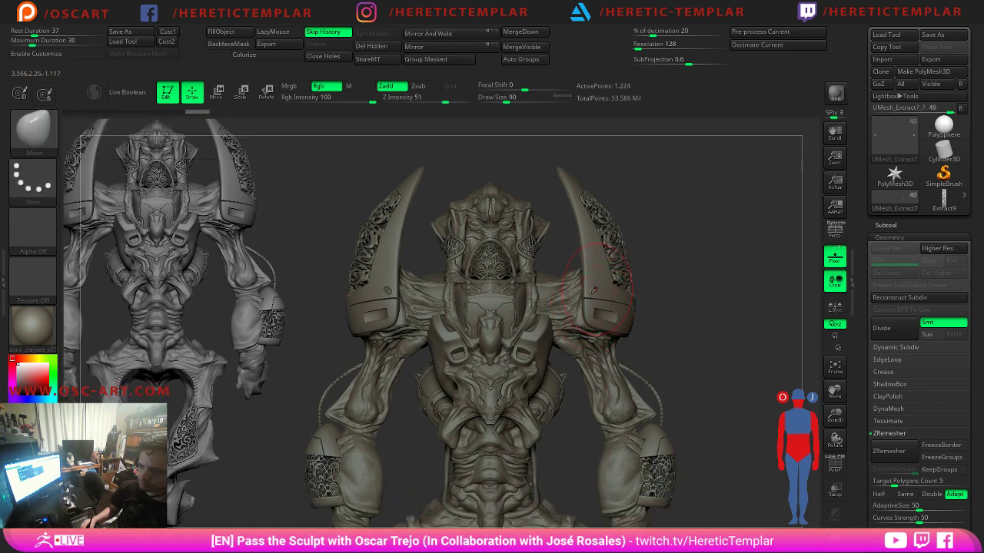
key(b)
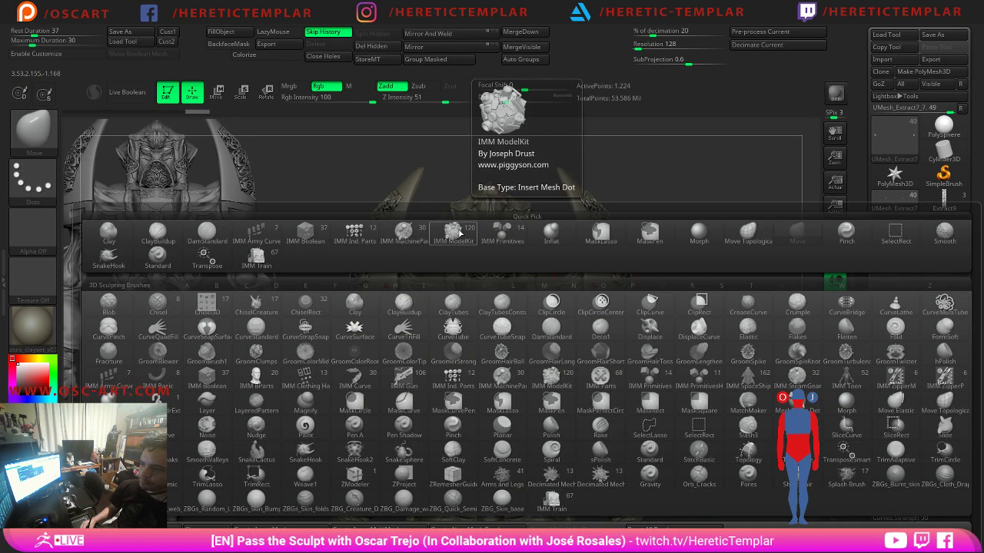
click(304, 234)
alt+drag(695, 220, 538, 360)
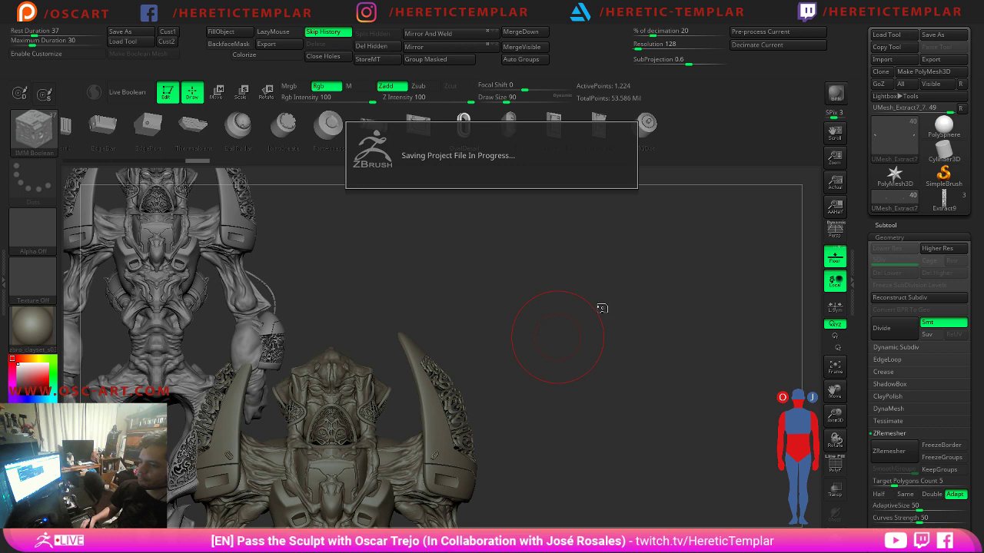
alt+drag(601, 308, 616, 435)
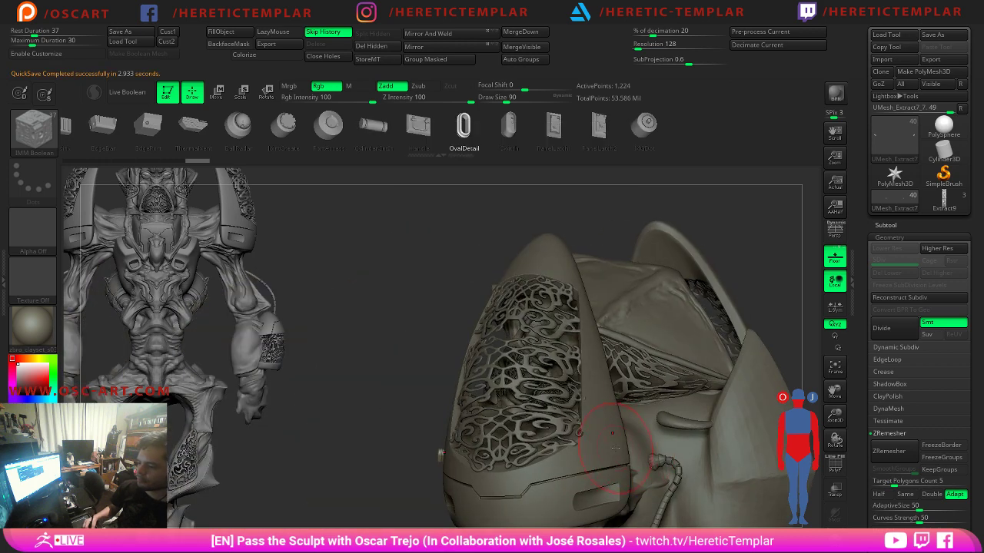
drag(543, 416, 664, 340)
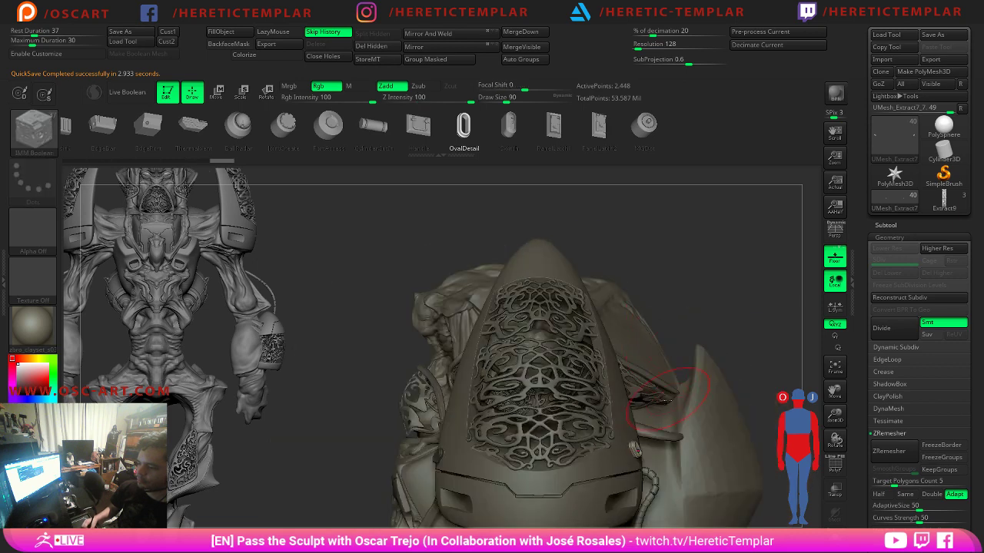
Adjust the placement of the rear OvalDetail with the transform gizmo so it sits against the shoulder plate.
key(w)
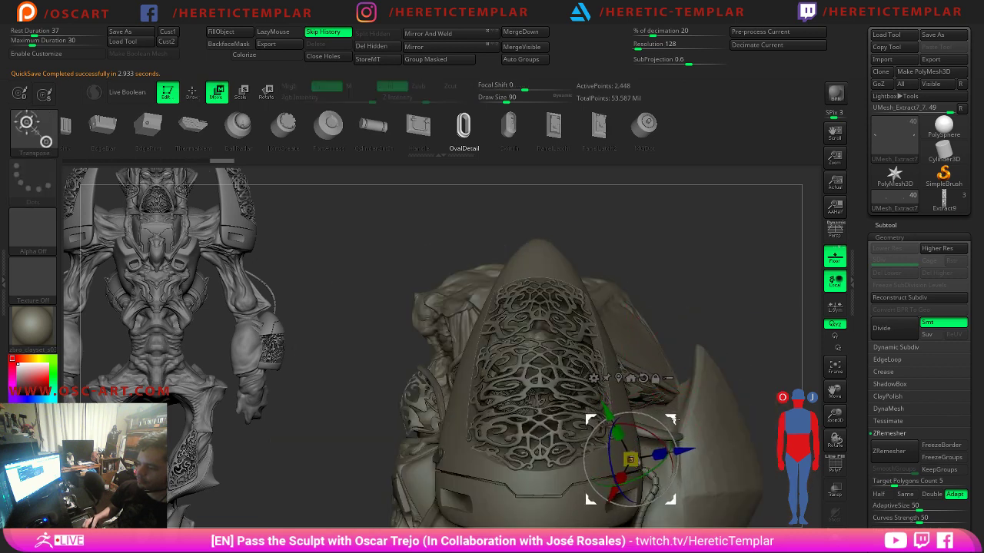
key(q)
key(b)
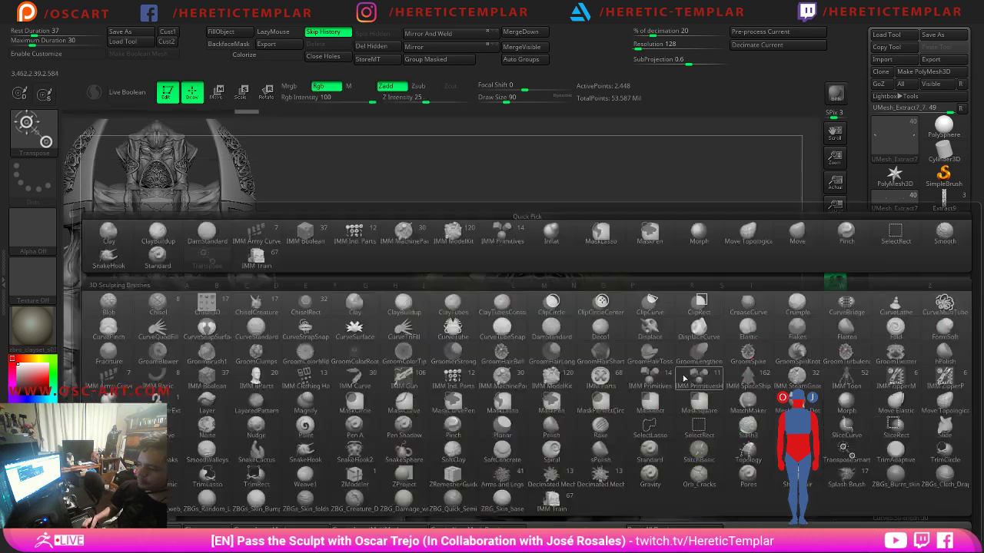
click(410, 238)
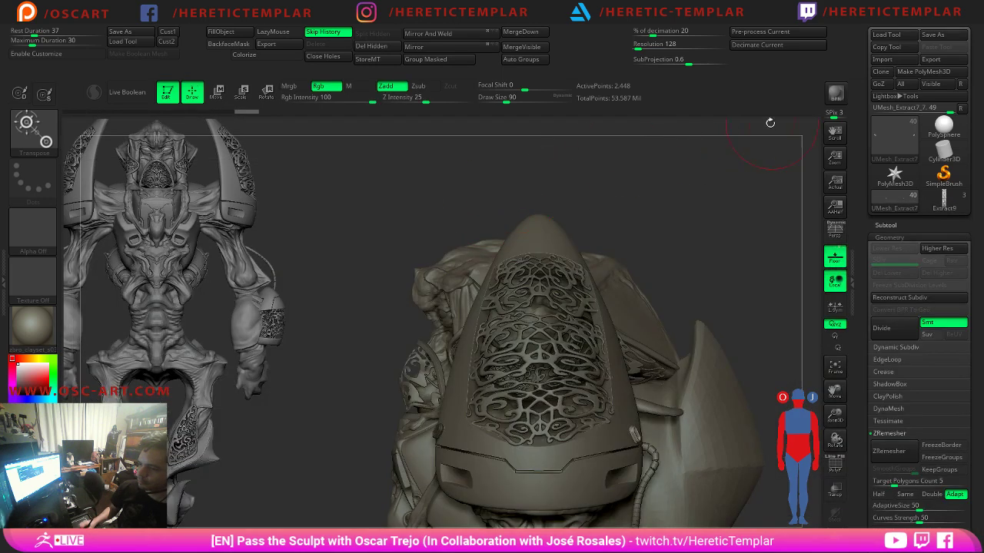
key(w)
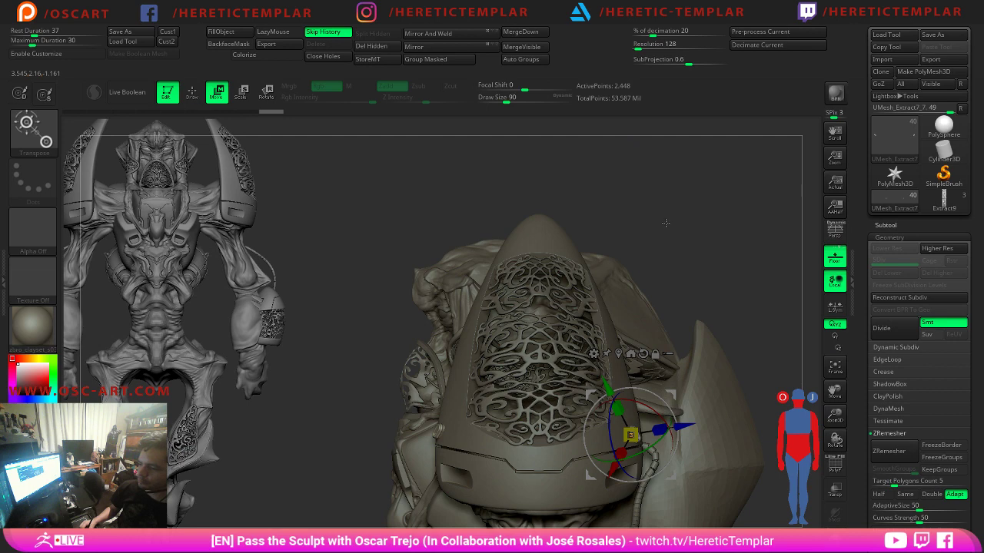
key(q)
Insert a small upright OvalDetail from the IMM Boolean brush at the middle of the shoulder plate's outer lower band.
key(b)
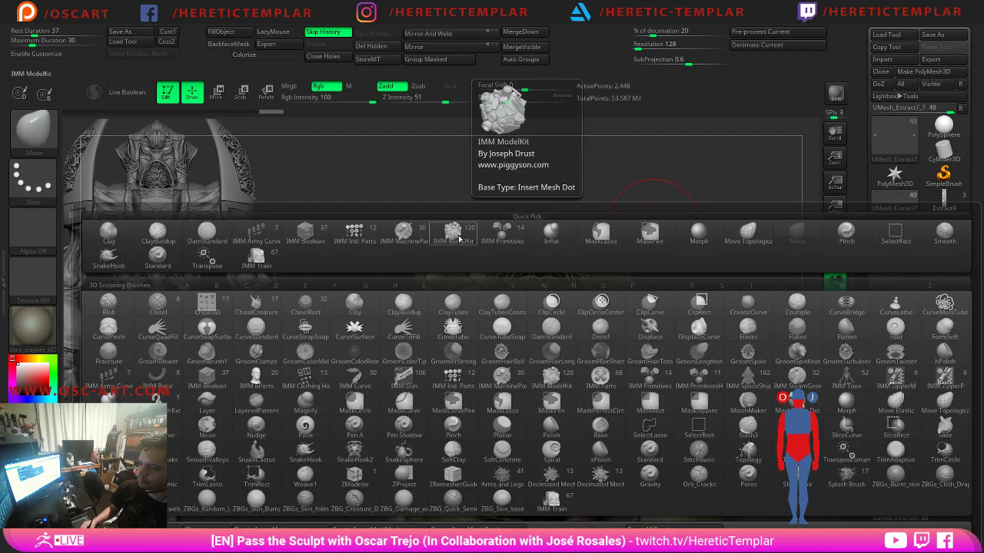
click(304, 239)
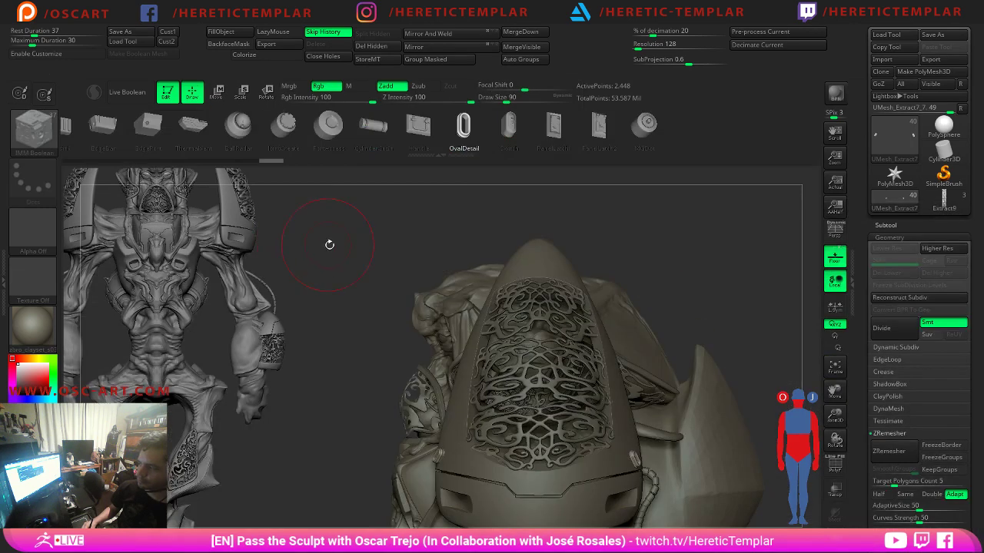
drag(368, 286, 472, 298)
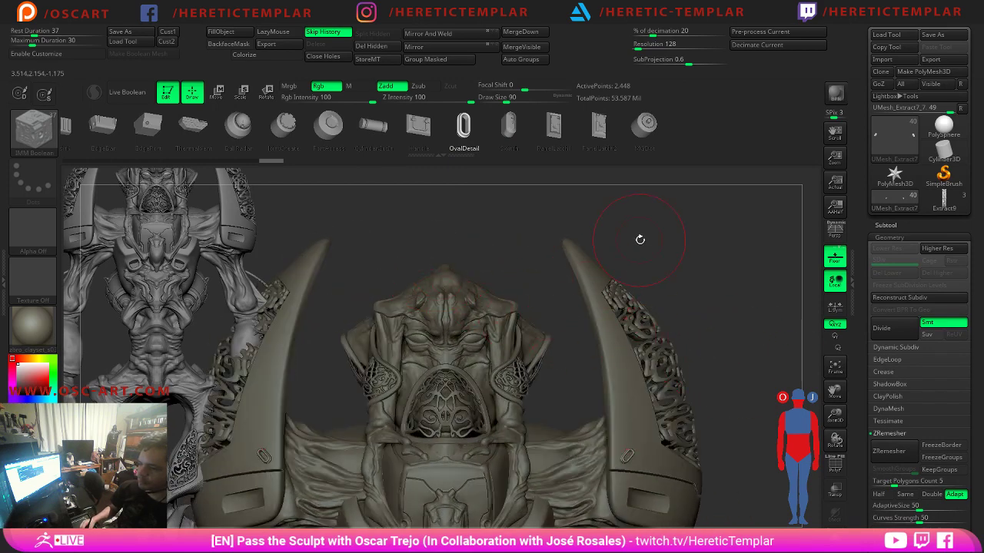
mouse_move(751, 402)
alt+mouse_down()
mouse_move(685, 213)
mouse_move(670, 262)
mouse_move(496, 301)
alt+mouse_up()
drag(588, 315, 470, 321)
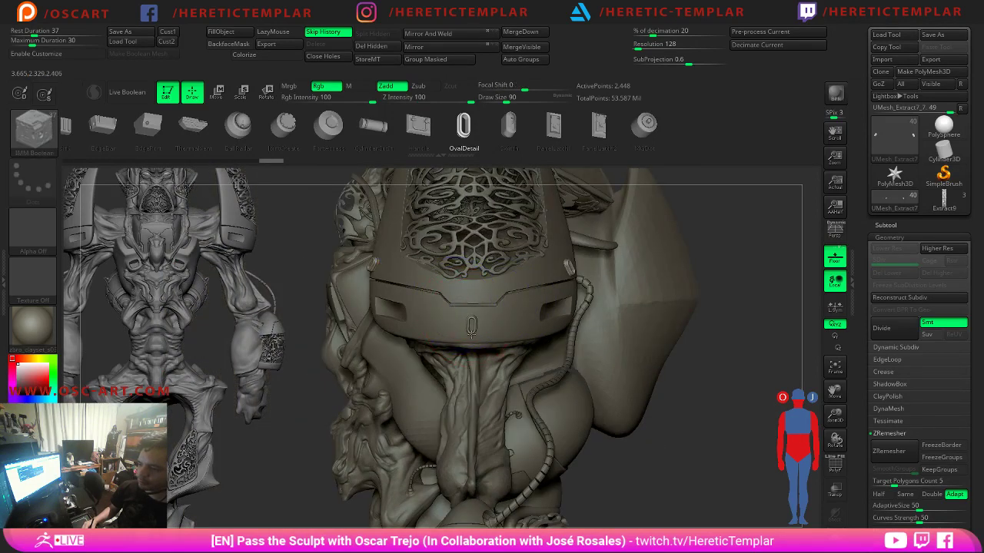
drag(472, 325, 472, 337)
Move the outer OvalDetail inward against the shoulder plate's lower band and check its fit from the front.
mouse_move(683, 408)
alt+mouse_down()
mouse_move(653, 323)
mouse_move(699, 294)
mouse_move(658, 324)
mouse_move(676, 343)
alt+mouse_up()
key(w)
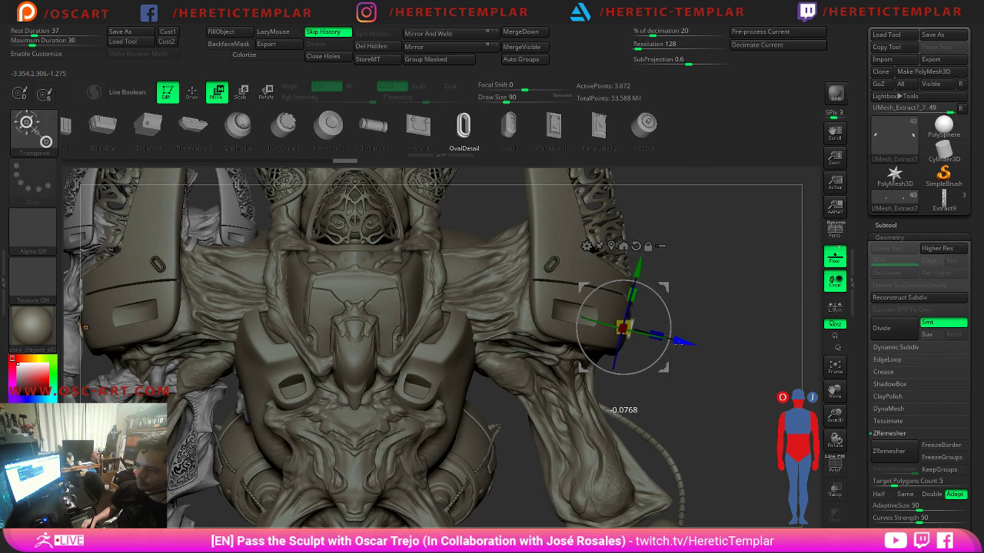
key(q)
alt+drag(700, 314, 702, 333)
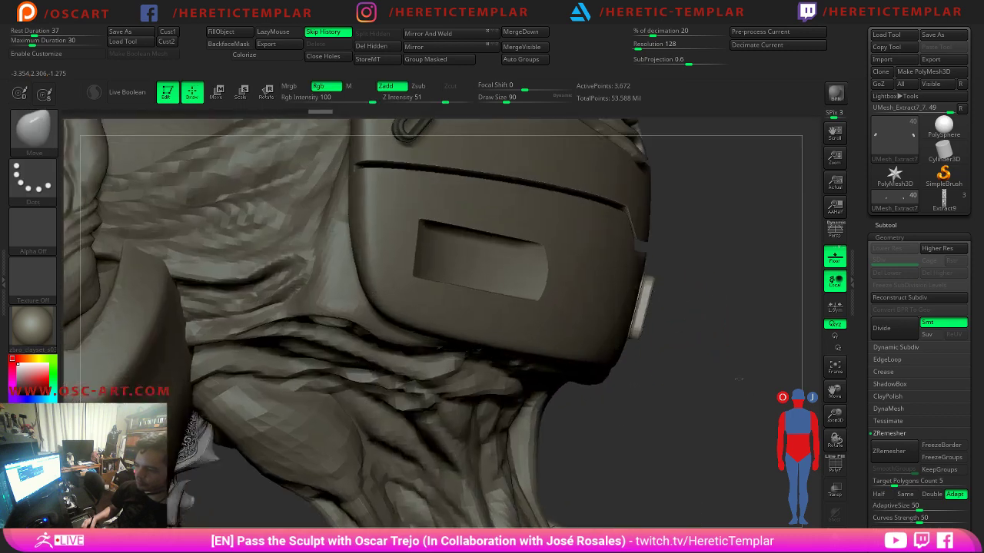
alt+drag(727, 382, 638, 222)
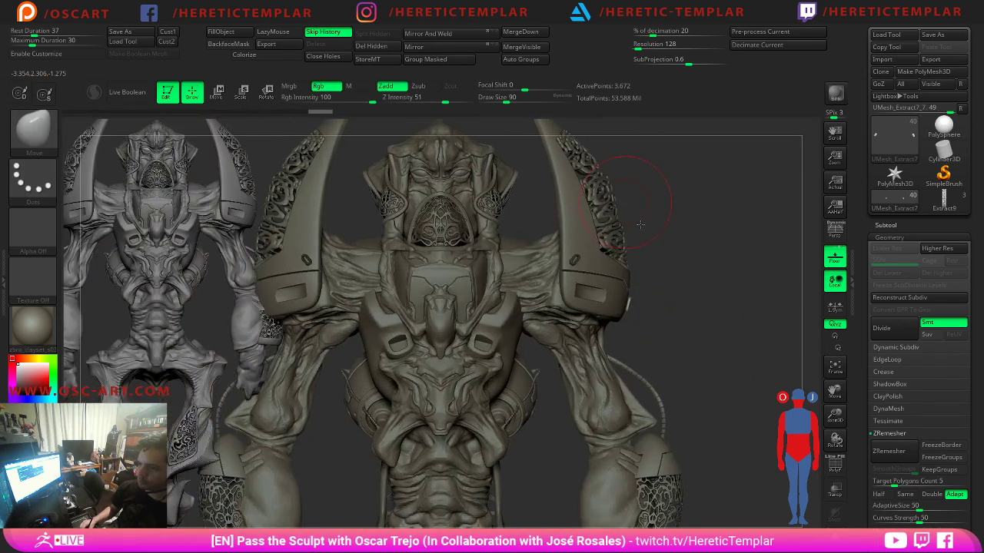
alt+drag(461, 223, 676, 238)
mouse_move(677, 239)
mouse_down()
mouse_move(513, 253)
mouse_move(441, 297)
mouse_move(504, 315)
mouse_move(687, 244)
mouse_up()
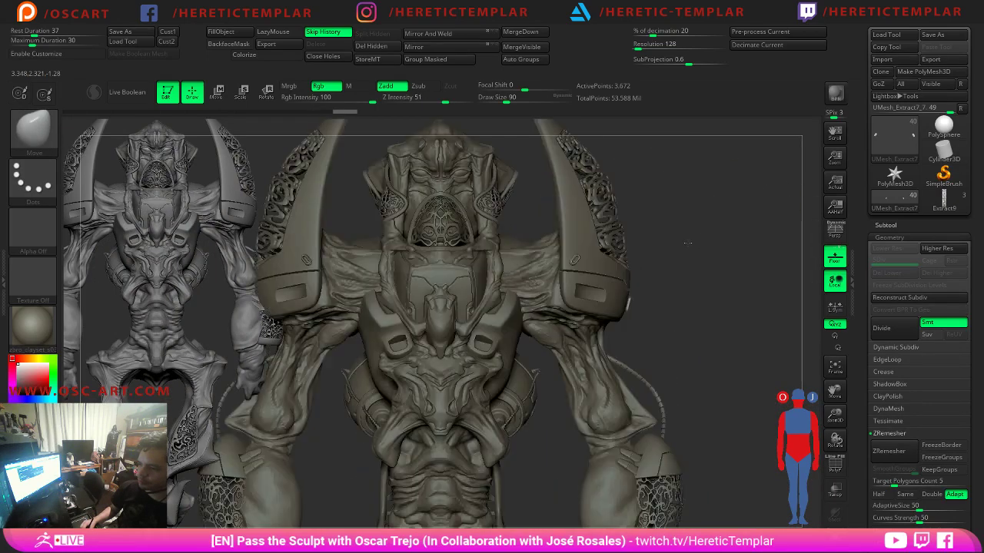
Insert a small horizontal OvalDetail from the IMM Boolean brush on the lower rim of the ornamental forearm guard.
alt+drag(756, 263, 735, 241)
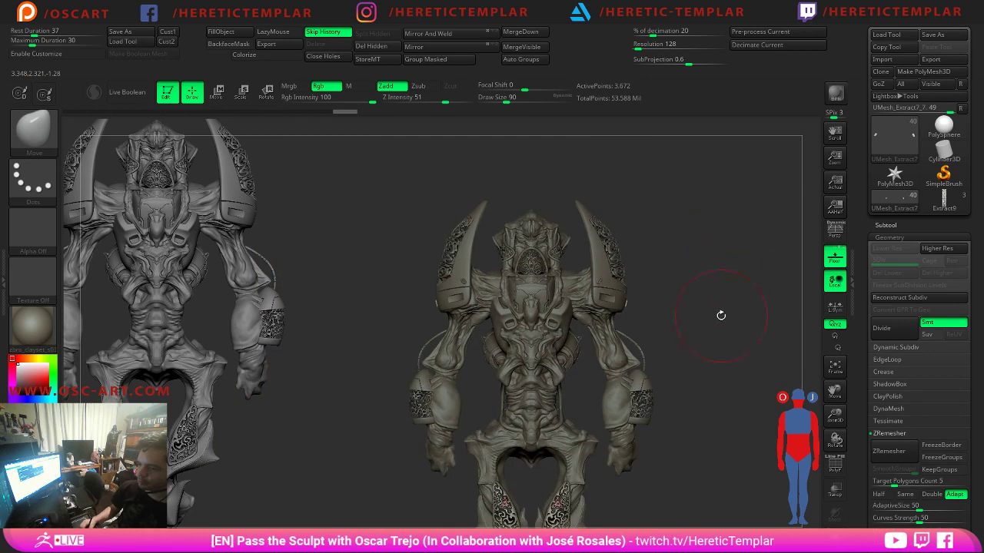
alt+drag(720, 316, 651, 279)
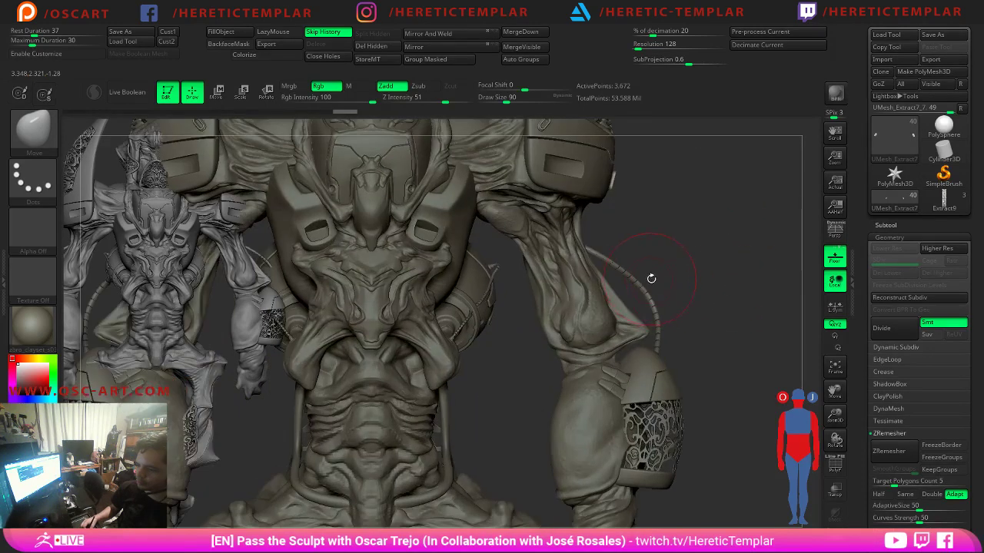
key(b)
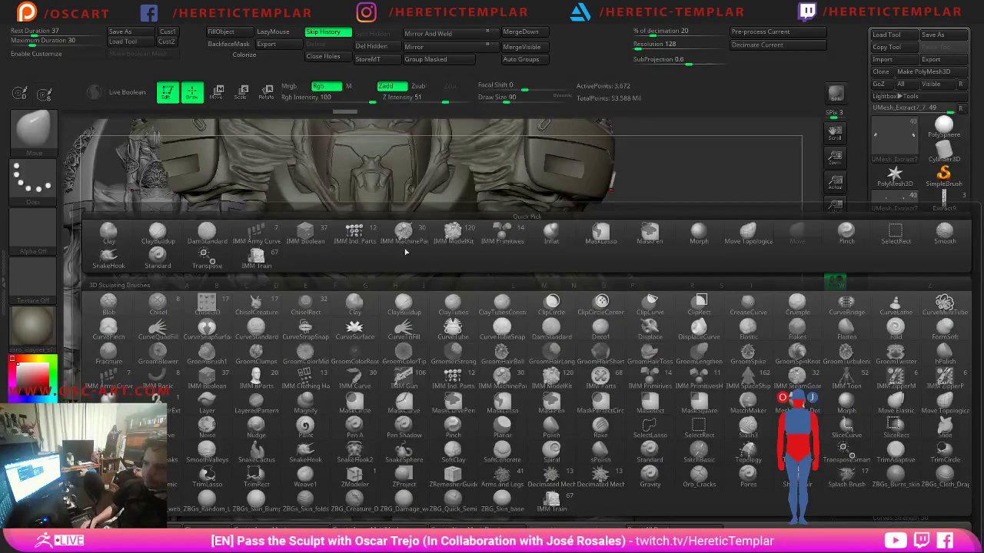
click(307, 234)
drag(728, 382, 523, 329)
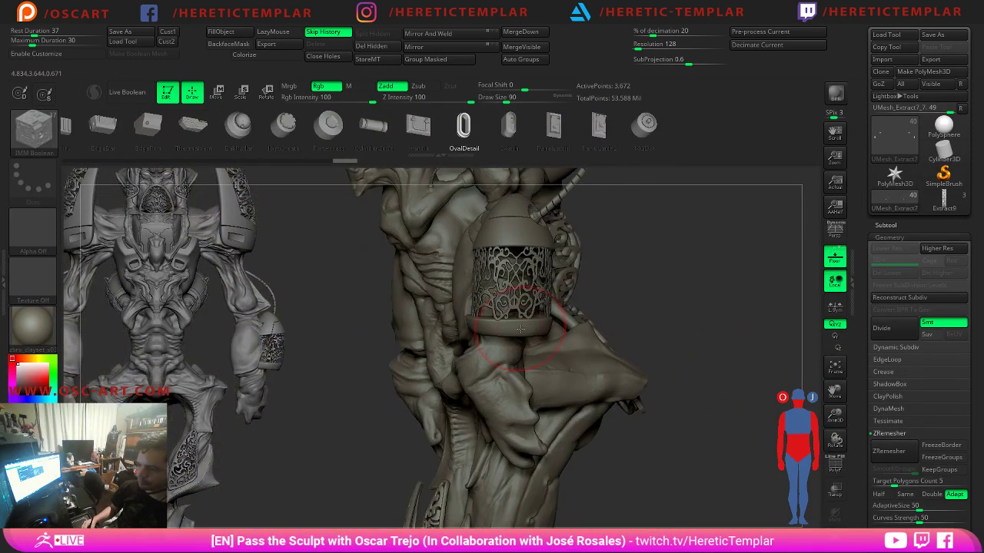
key(ctrl+z)
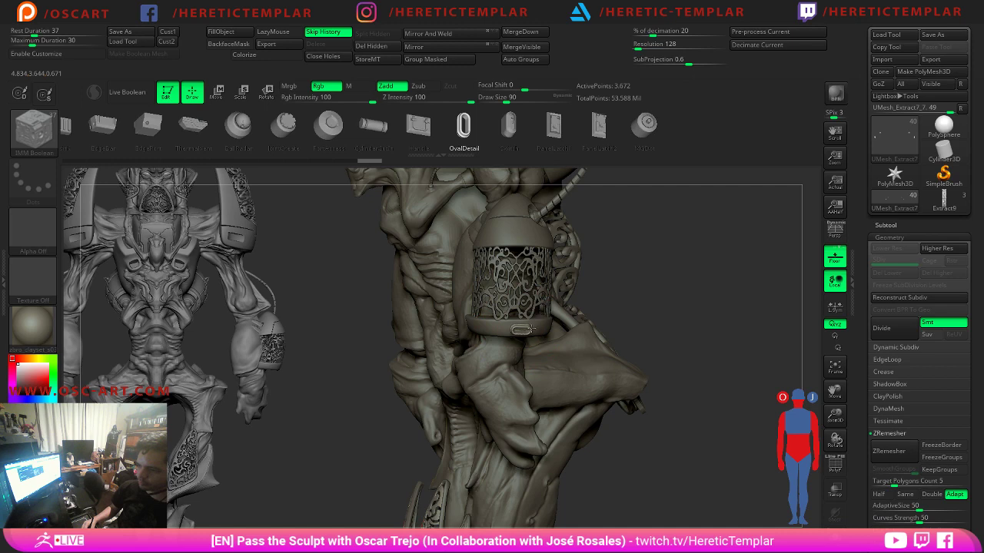
drag(531, 329, 532, 329)
Move the forearm OvalDetail slightly inward so it seats against the guard's lower rim.
mouse_move(611, 312)
mouse_down()
mouse_move(674, 297)
mouse_move(675, 370)
mouse_up()
key(w)
drag(742, 435, 679, 309)
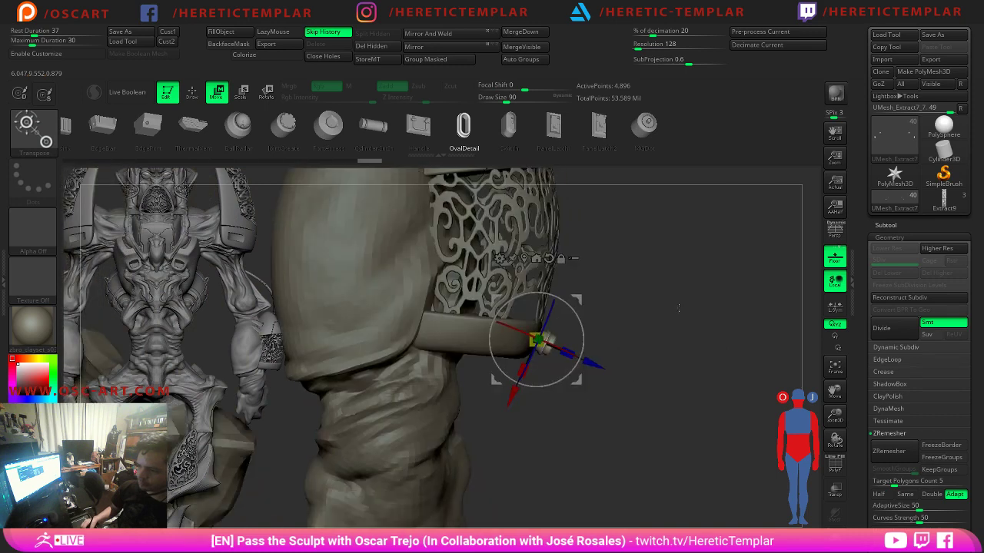
drag(595, 361, 589, 360)
key(q)
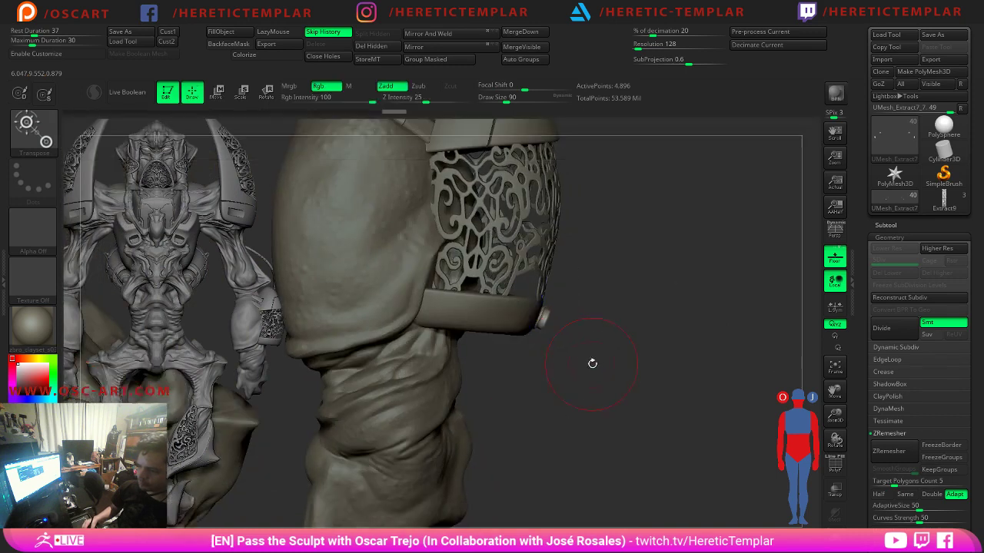
Clear the leftover figure imprint from the canvas around the model.
ctrl+right_drag(630, 325, 628, 346)
mouse_move(628, 345)
mouse_down()
mouse_move(584, 281)
mouse_move(419, 302)
mouse_move(352, 322)
mouse_up()
ctrl+right_drag(352, 322, 350, 281)
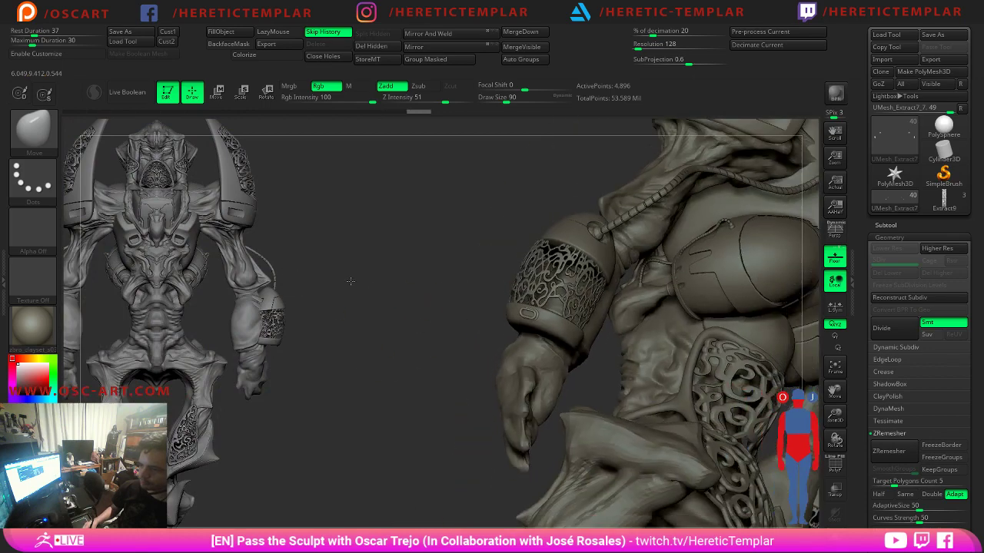
drag(350, 282, 369, 297)
mouse_move(307, 307)
mouse_down()
mouse_move(642, 262)
mouse_move(575, 390)
mouse_up()
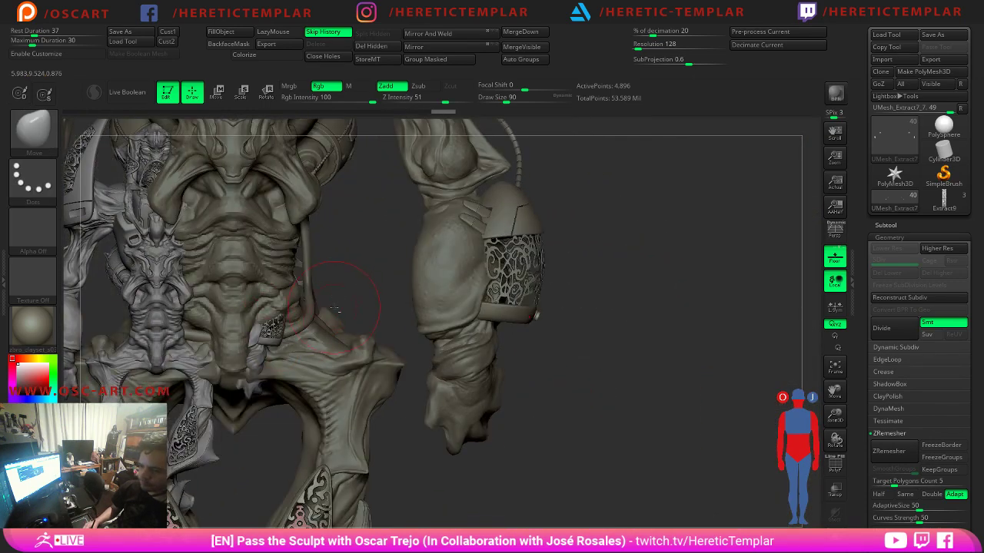
key(ctrl+n)
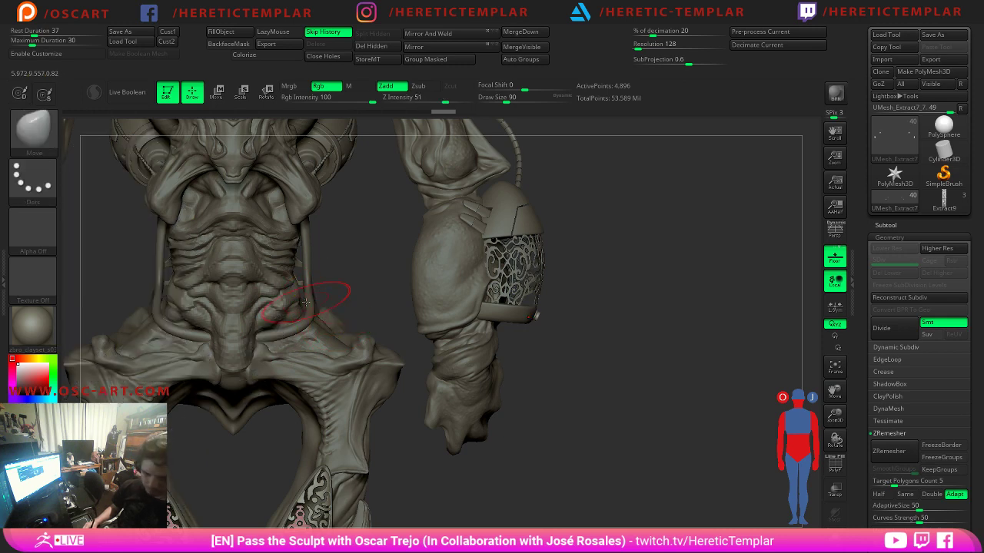
Insert a small horizontal OvalDetail from the IMM Boolean brush at the lower abdomen, where the side tubes end.
key(b)
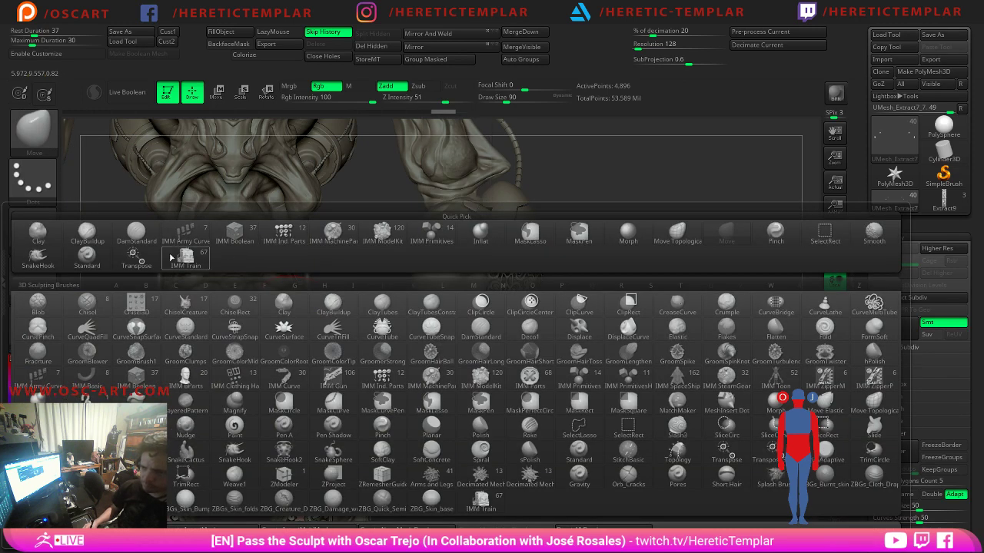
click(221, 242)
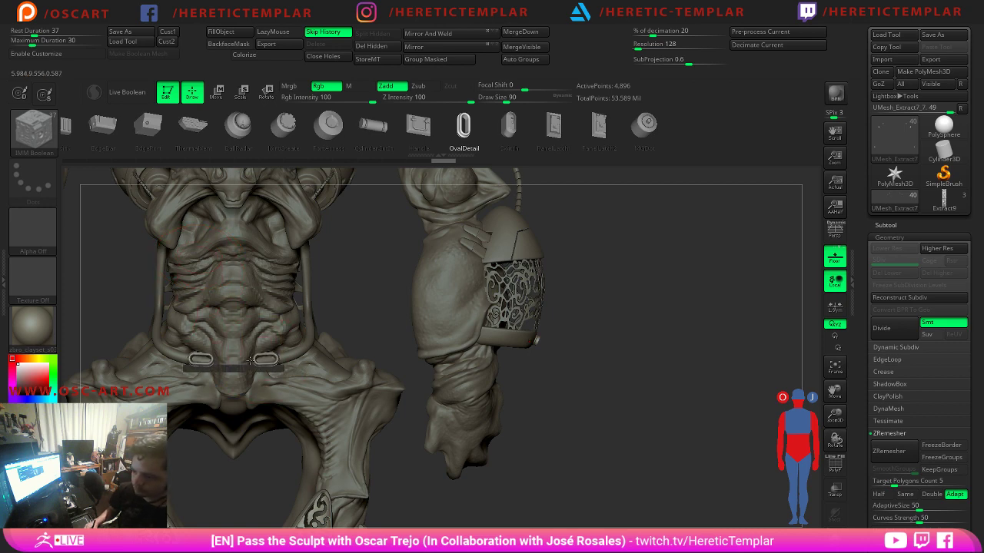
alt+drag(387, 313, 345, 336)
Seat the lower abdomen's OvalDetail against the surface and shift it slightly toward the body's centre line.
key(w)
drag(323, 373, 306, 375)
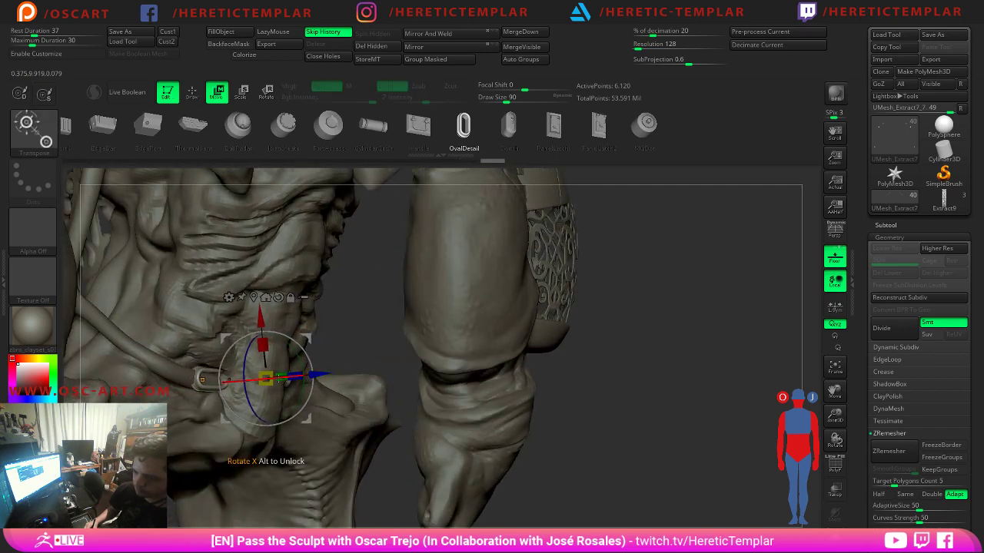
drag(361, 330, 296, 334)
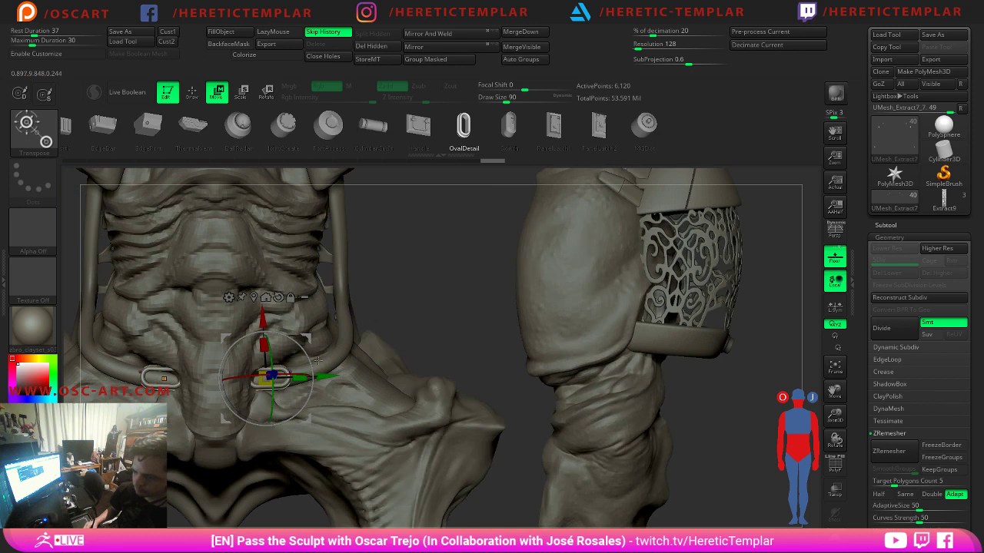
drag(327, 376, 318, 376)
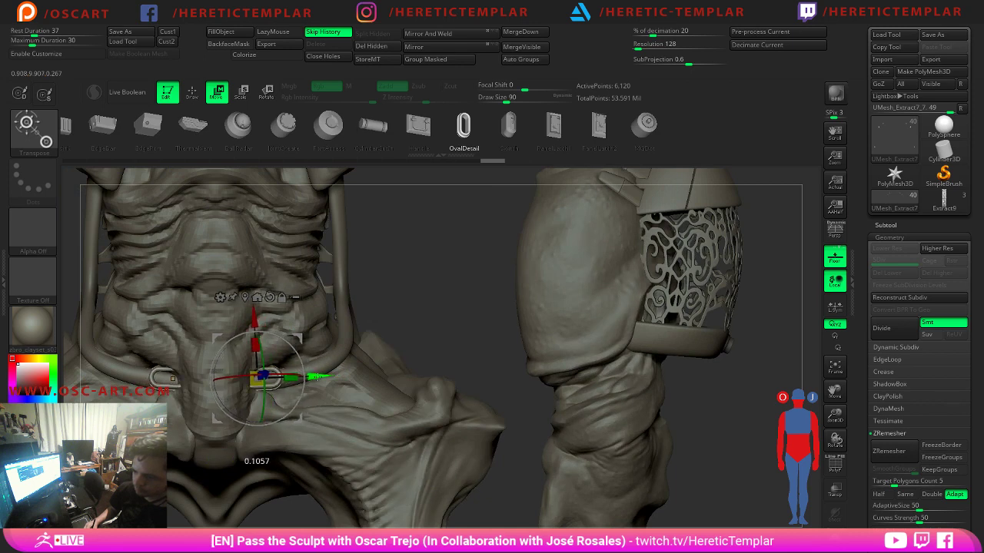
key(q)
key(w)
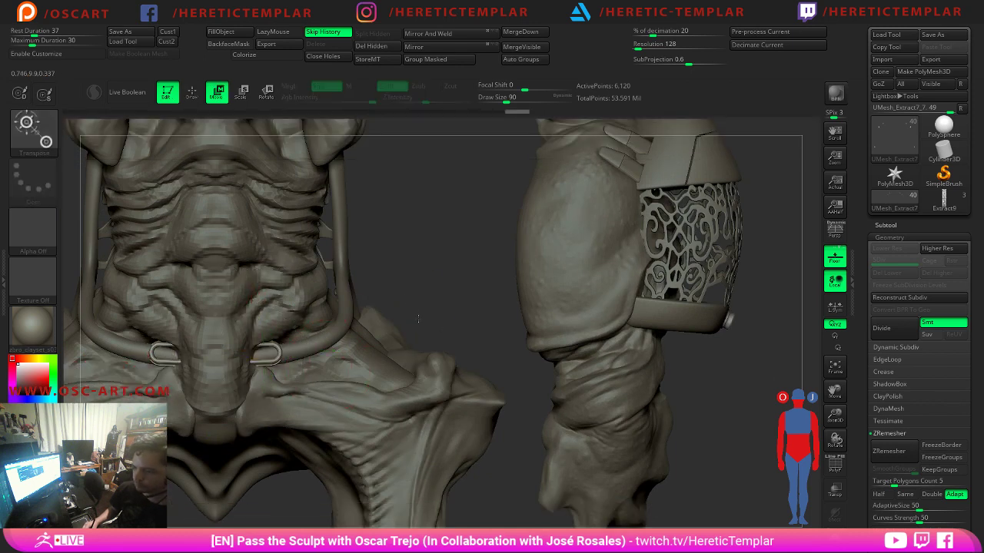
Insert a small horizontal OvalDetail from the IMM Boolean brush in the recessed slot on the front of the shoulder plate.
alt+drag(377, 275, 361, 256)
key(q)
alt+drag(572, 257, 542, 292)
mouse_move(528, 247)
alt+mouse_down()
mouse_move(552, 319)
mouse_move(543, 277)
mouse_move(482, 264)
alt+mouse_up()
key(w)
mouse_move(551, 266)
alt+mouse_down()
mouse_move(509, 376)
mouse_move(467, 430)
alt+mouse_up()
key(b)
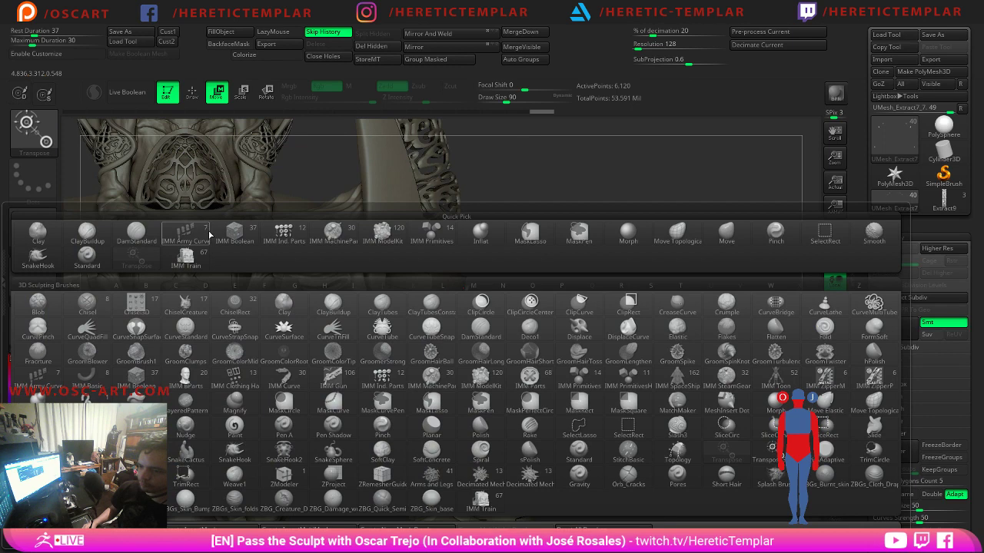
click(233, 236)
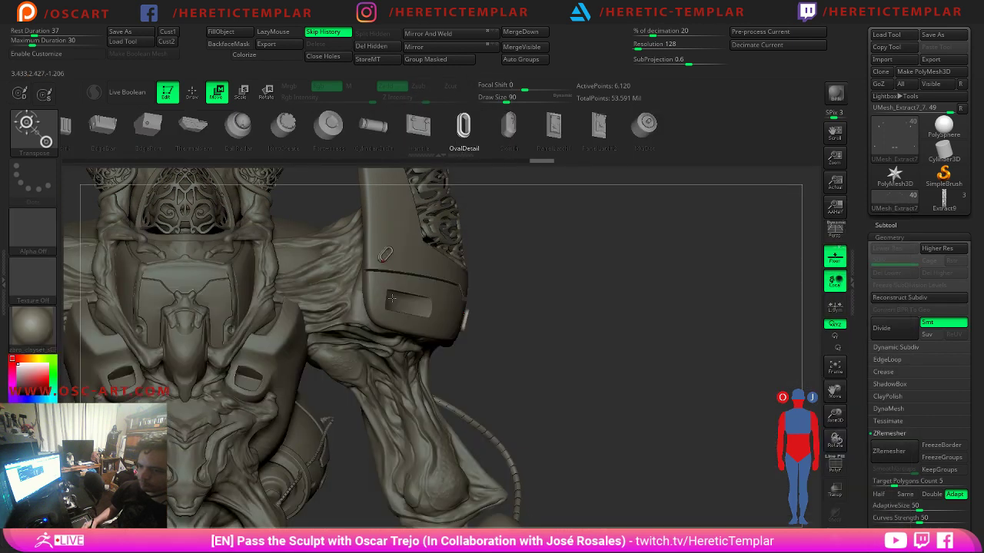
key(q)
key(b)
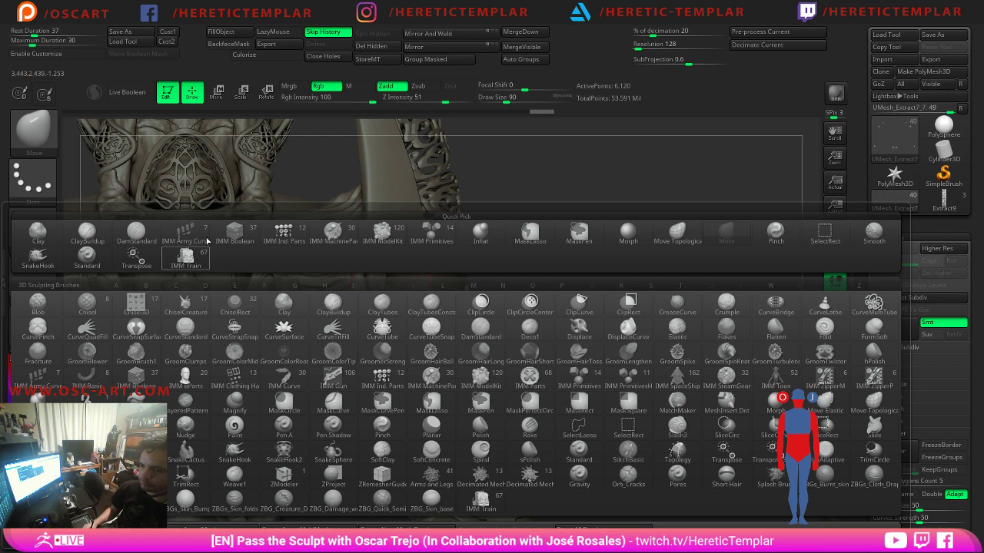
click(226, 239)
key(b)
click(463, 127)
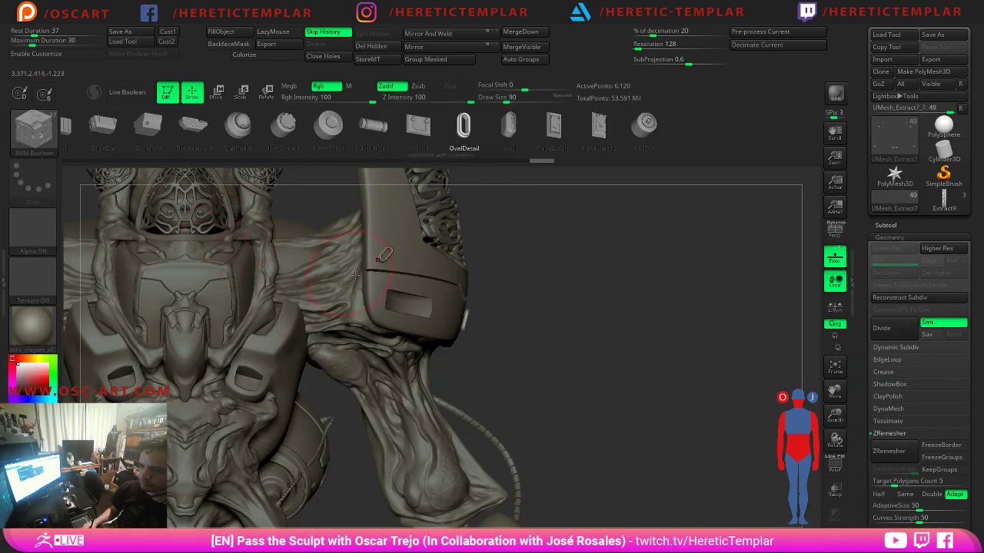
mouse_move(422, 303)
mouse_down()
mouse_move(428, 311)
mouse_move(420, 307)
mouse_up()
key(ctrl+z)
key(ctrl+z)
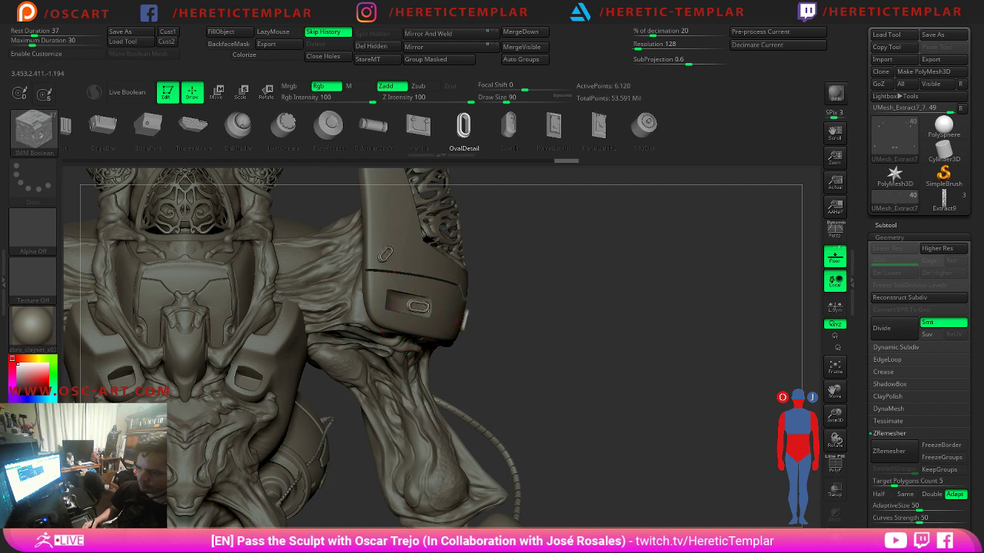
Turn the slot's OvalDetail upright and seat it inside the shoulder plate's recess.
key(w)
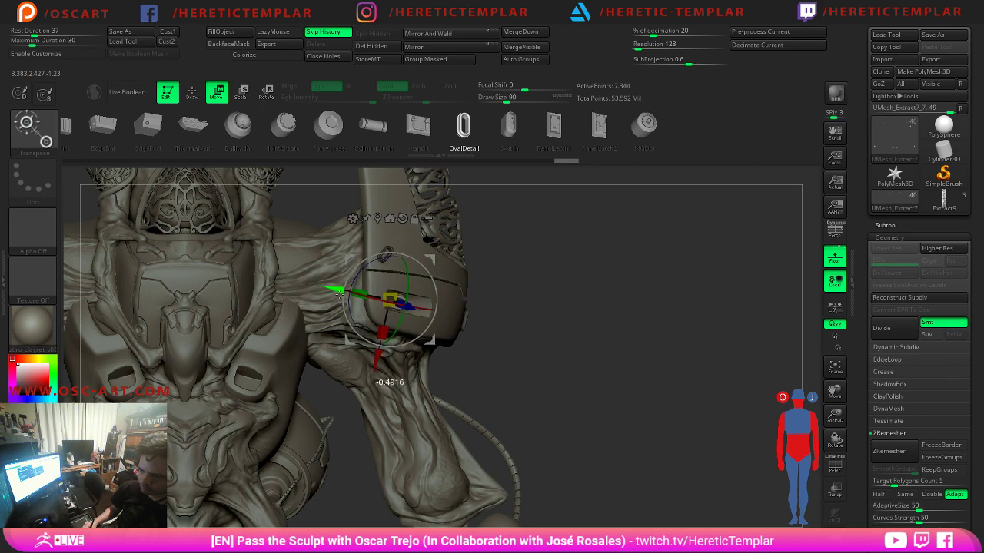
key(q)
mouse_move(535, 268)
alt+mouse_down()
mouse_move(500, 224)
mouse_move(558, 329)
mouse_move(589, 319)
mouse_move(563, 277)
mouse_move(570, 266)
alt+mouse_up()
key(w)
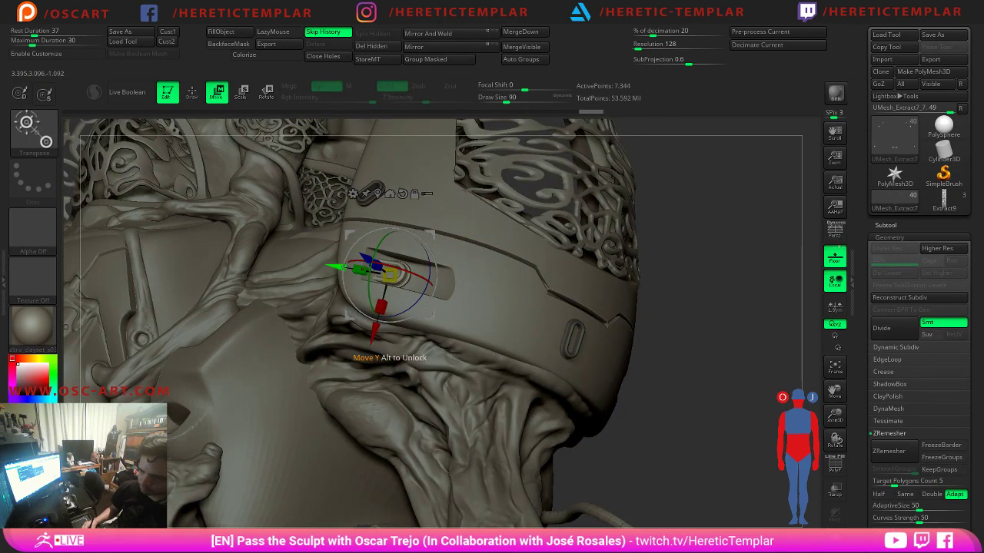
drag(335, 266, 365, 268)
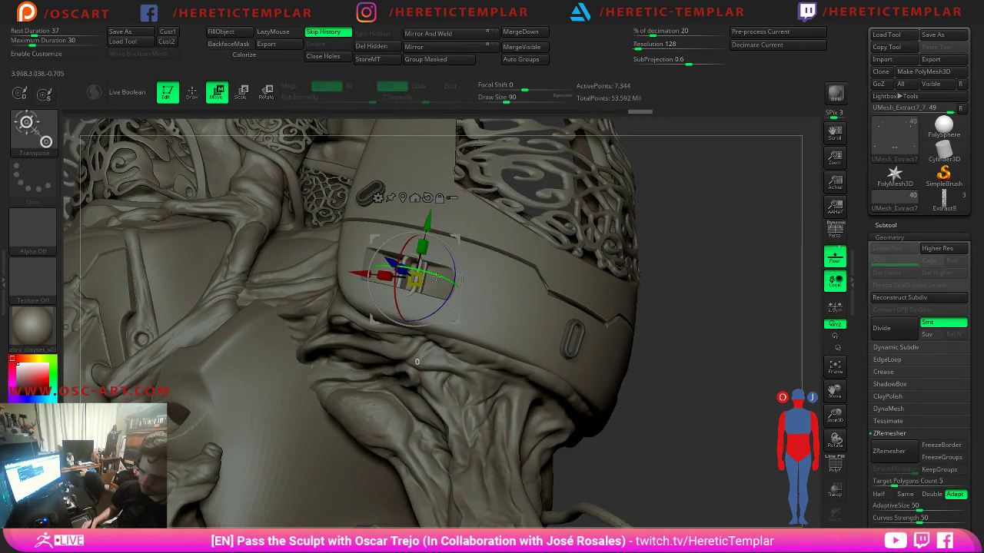
drag(451, 286, 452, 287)
drag(646, 275, 697, 305)
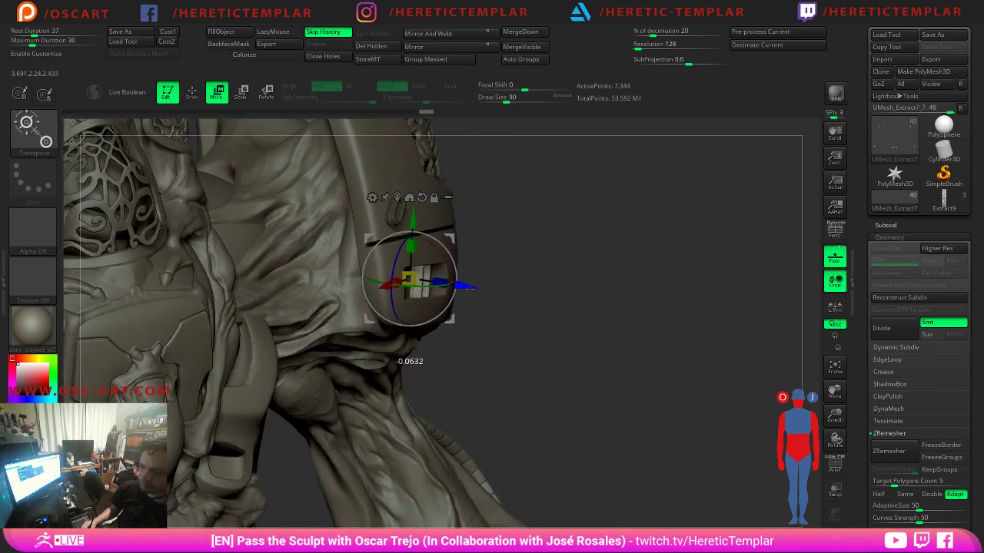
key(q)
Duplicate the upright OvalDetail sideways within the shoulder plate's recessed slot.
mouse_move(559, 288)
mouse_down()
mouse_move(589, 288)
mouse_move(586, 262)
mouse_move(509, 196)
mouse_move(565, 279)
mouse_move(607, 265)
mouse_move(663, 220)
mouse_move(380, 222)
mouse_up()
key(w)
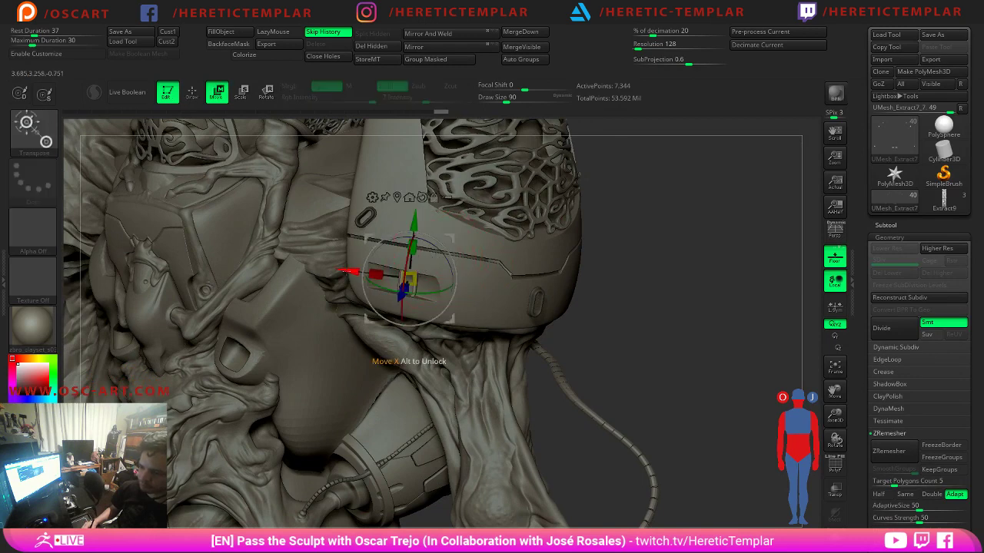
mouse_move(347, 271)
mouse_down()
mouse_move(361, 276)
mouse_move(334, 271)
mouse_up()
mouse_move(615, 281)
mouse_down()
mouse_move(658, 268)
mouse_move(642, 288)
mouse_move(589, 275)
mouse_move(591, 284)
mouse_move(604, 268)
mouse_move(511, 270)
mouse_up()
key(q)
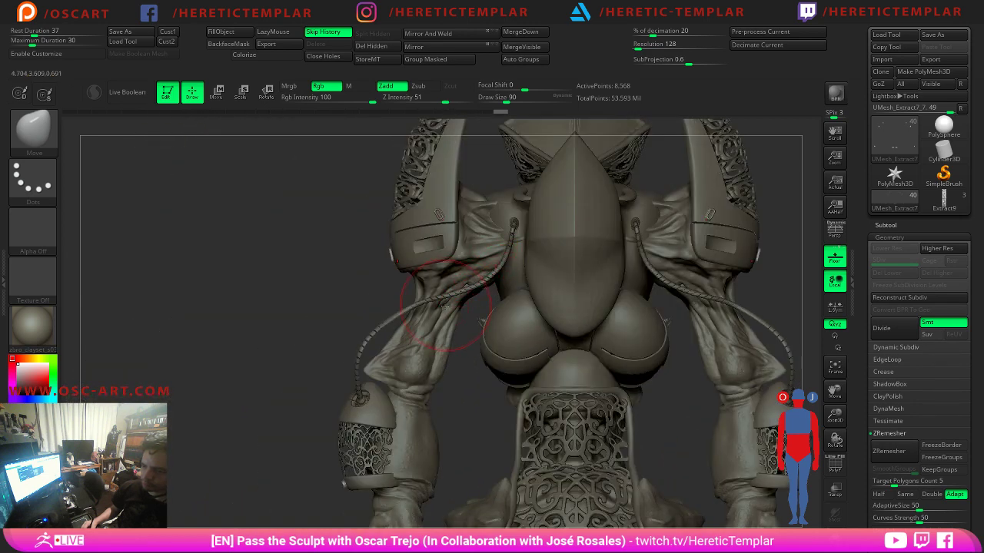
Insert a small upright OvalDetail from the IMM Boolean brush on the rear inner edge of the forearm guard's upper cap.
mouse_move(264, 362)
alt+mouse_down()
mouse_move(268, 193)
mouse_move(269, 218)
mouse_move(290, 240)
alt+mouse_up()
key(b)
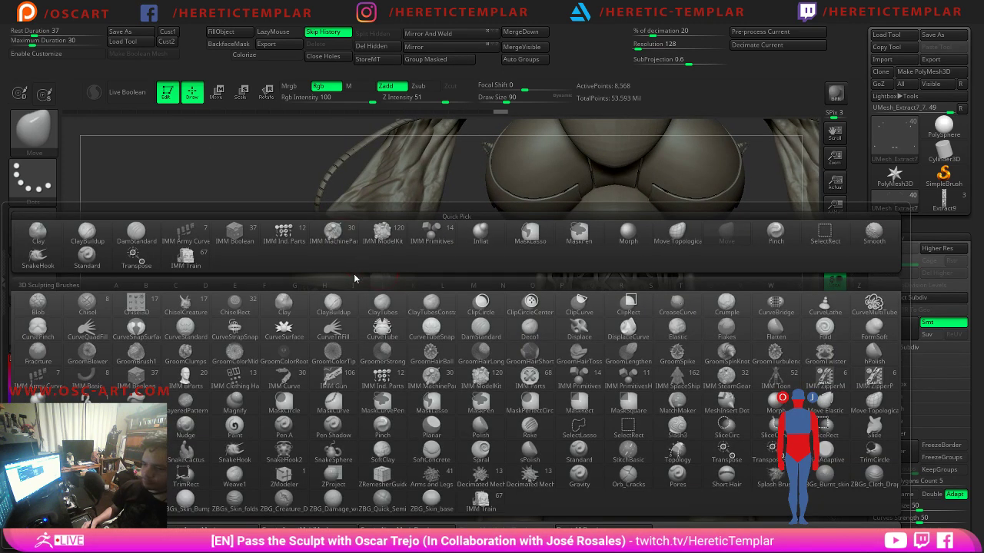
click(235, 231)
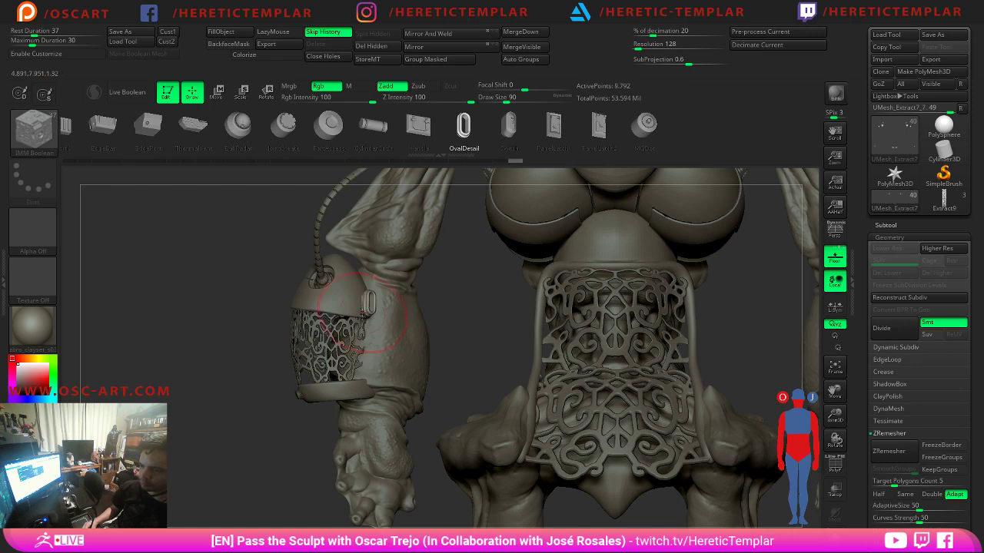
key(ctrl+z)
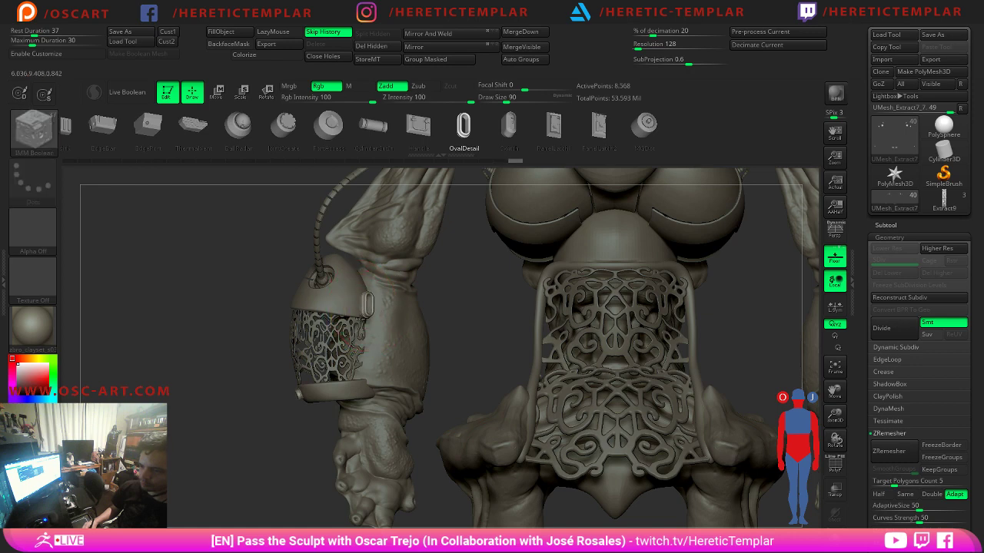
drag(209, 361, 283, 352)
Move the rear OvalDetail slightly inward against the forearm guard's upper cap and check it from the front.
key(w)
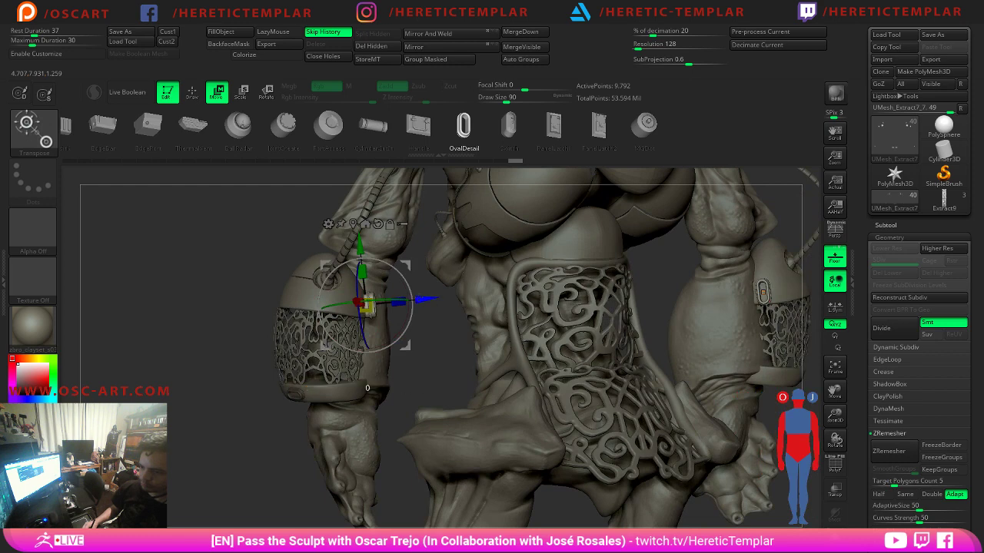
drag(420, 299, 421, 300)
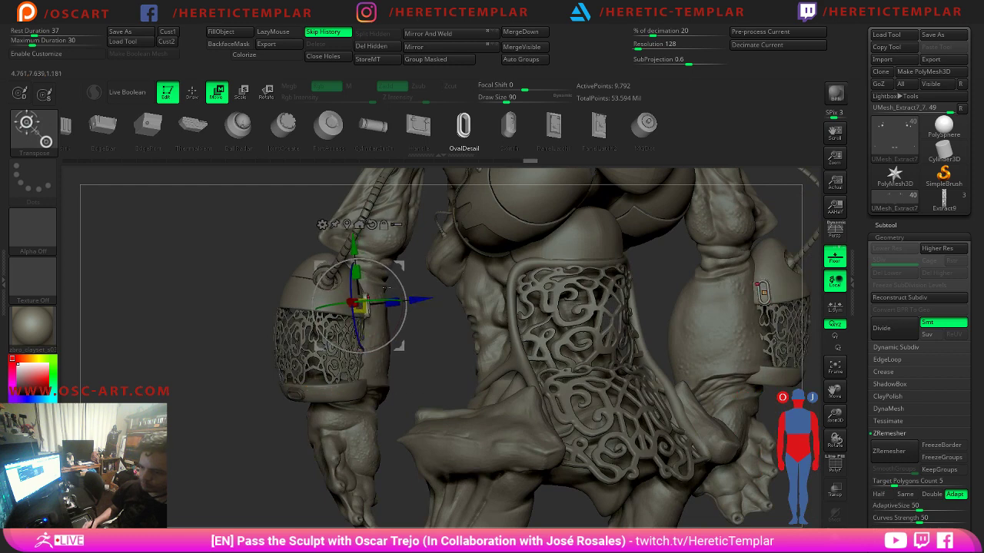
key(q)
mouse_move(212, 344)
mouse_down()
mouse_move(197, 345)
mouse_move(153, 301)
mouse_up()
drag(231, 368, 318, 362)
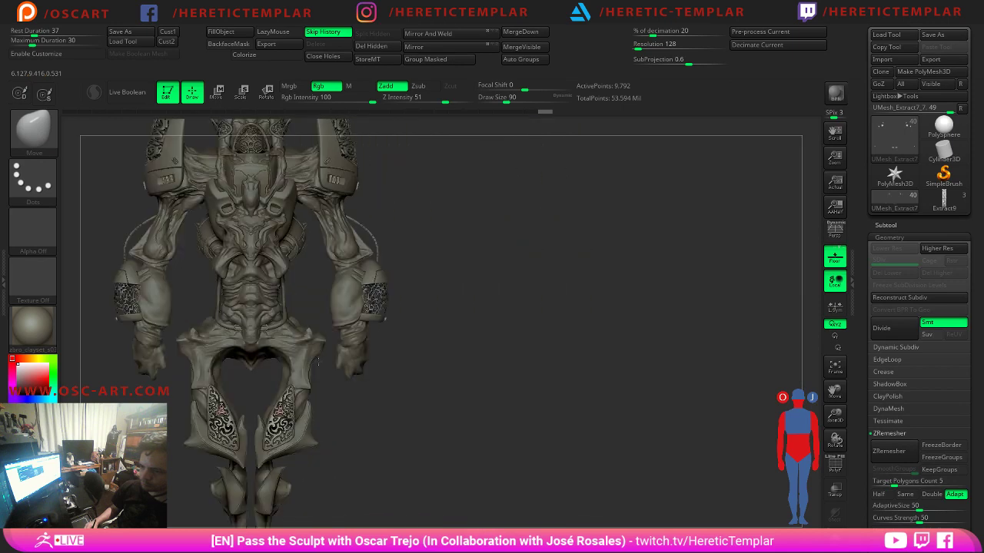
Insert a small horizontal OvalDetail from the IMM Boolean brush on the front of the forearm guard's upper cap.
mouse_move(420, 264)
alt+mouse_down()
mouse_move(410, 253)
mouse_move(417, 282)
mouse_move(389, 262)
mouse_move(442, 293)
mouse_move(426, 254)
mouse_move(410, 270)
alt+mouse_up()
key(b)
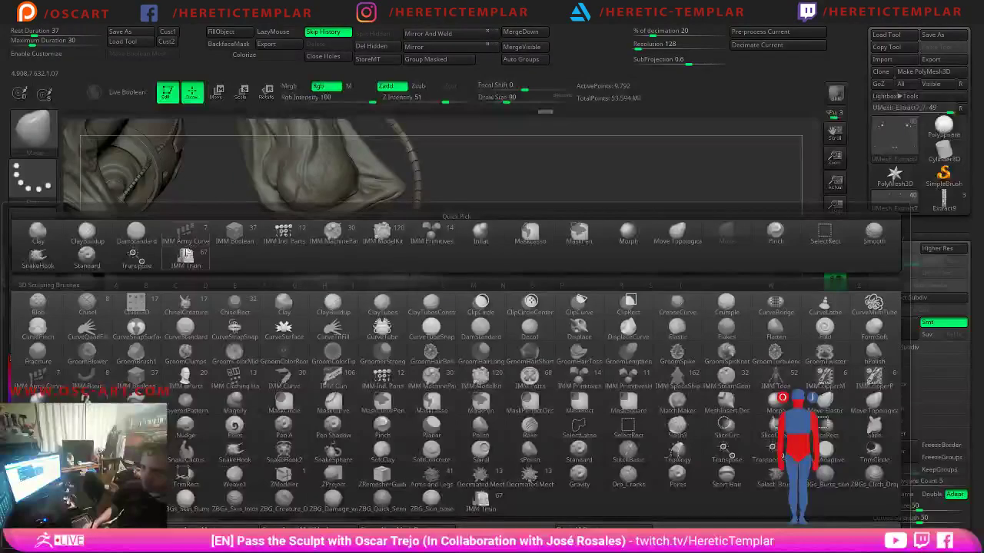
click(234, 232)
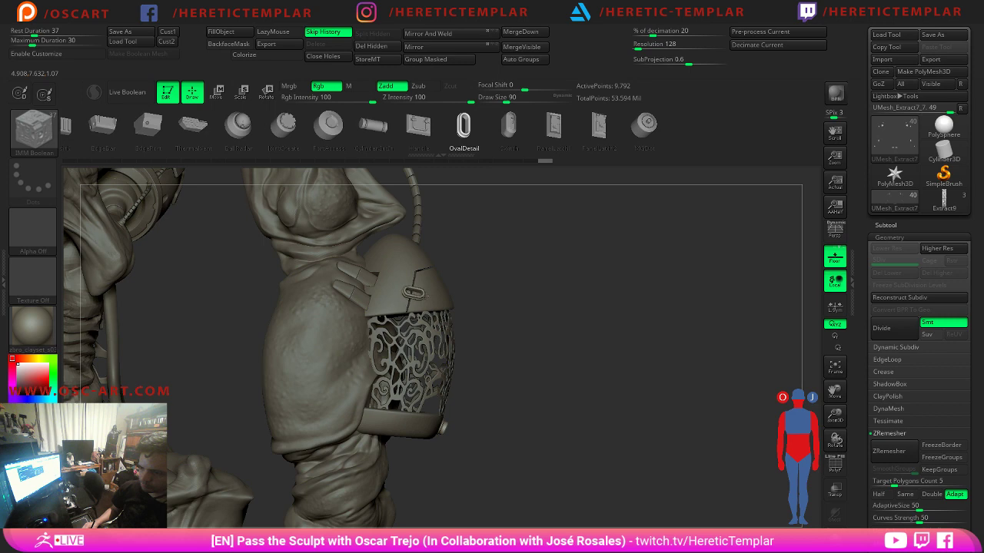
drag(433, 292, 326, 292)
Sink the front OvalDetail slightly into the forearm guard's upper cap and return to the Move brush.
key(w)
drag(260, 274, 268, 277)
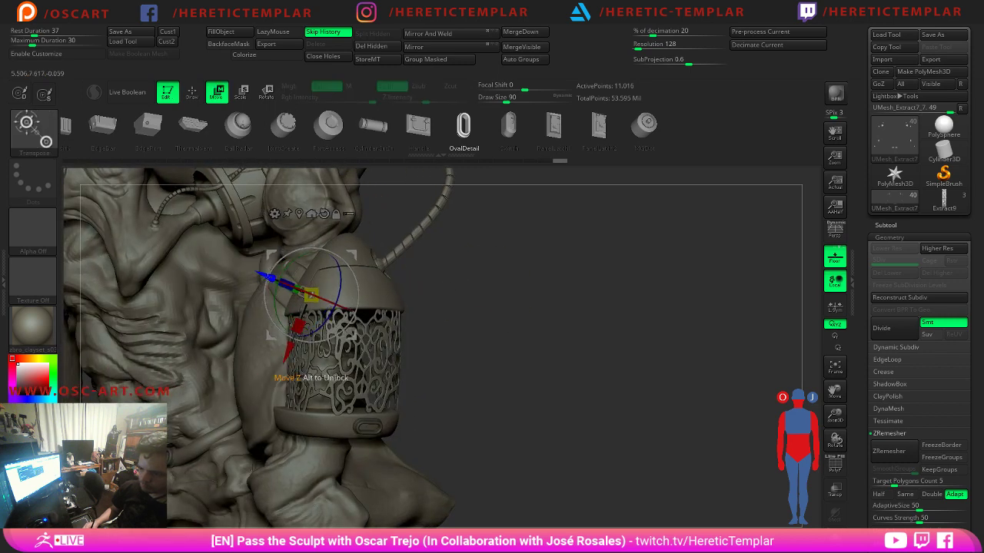
key(b)
key(m)
key(v)
Select the OvalDetail subtool with its polyframe displayed and assign its pieces separate polygroups with Auto Groups.
mouse_move(500, 278)
mouse_down()
mouse_move(532, 281)
mouse_move(461, 238)
mouse_move(439, 191)
mouse_up()
mouse_move(425, 146)
alt+mouse_down()
mouse_move(479, 199)
mouse_move(500, 253)
mouse_move(555, 322)
mouse_move(369, 266)
alt+mouse_up()
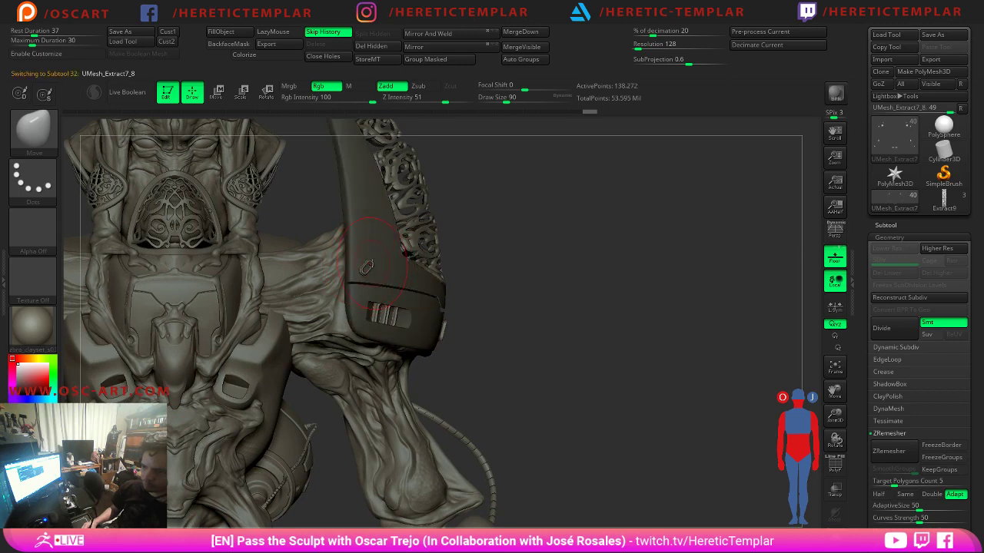
key(shift+f)
key(shift+f)
alt+click(367, 266)
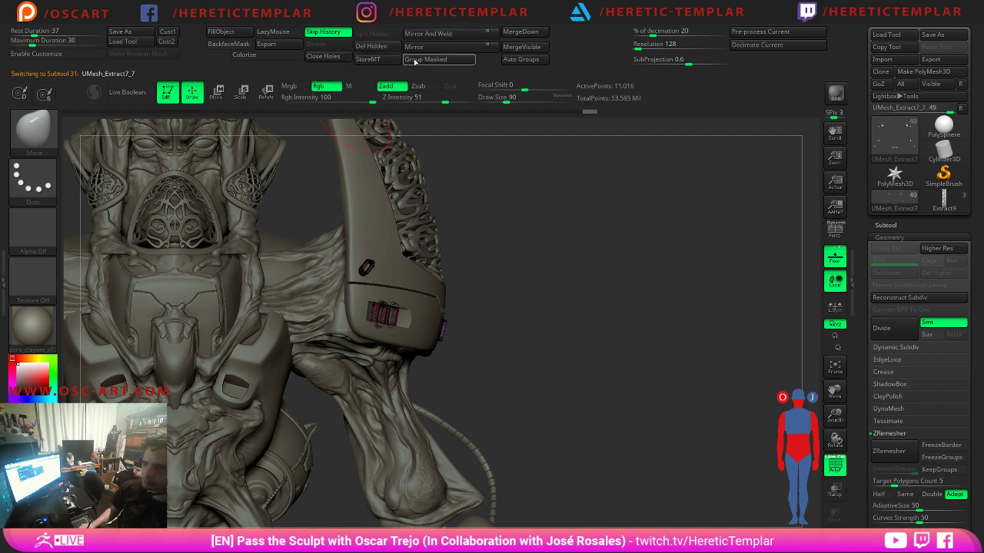
click(505, 62)
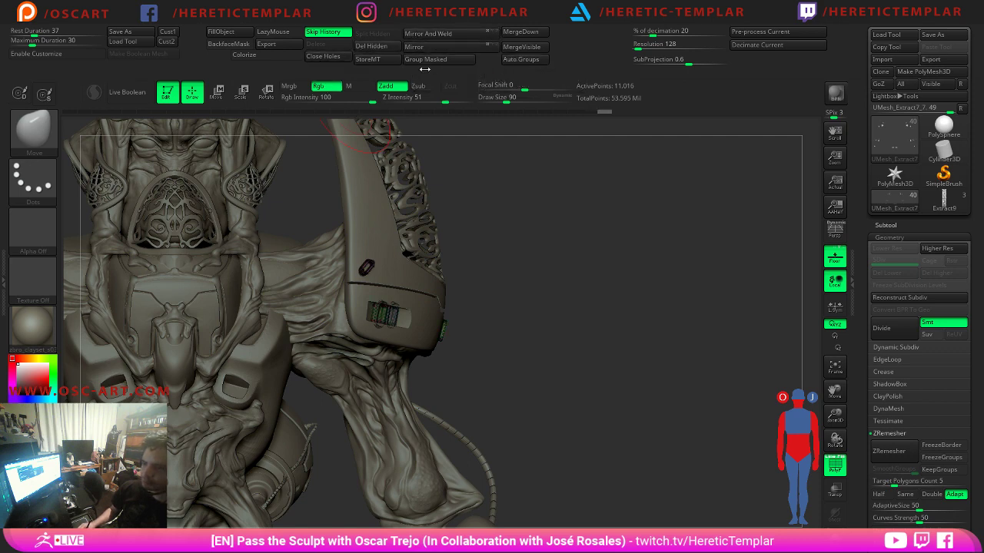
Mask every OvalDetail piece except the mirrored pair above the shoulder plates' slots, with all pieces shown.
ctrl+shift+click(368, 265)
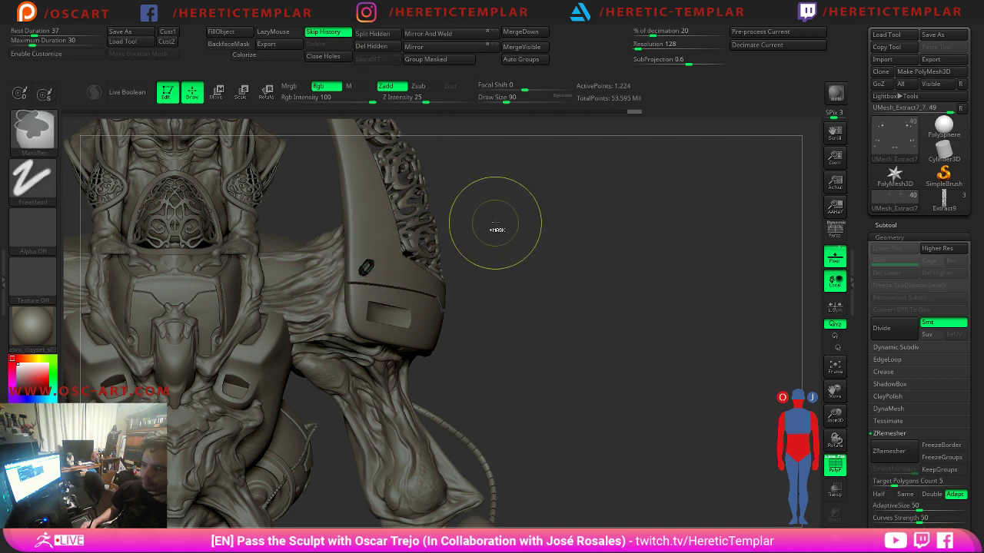
ctrl+drag(484, 230, 324, 308)
ctrl+shift+click(512, 271)
ctrl+click(518, 262)
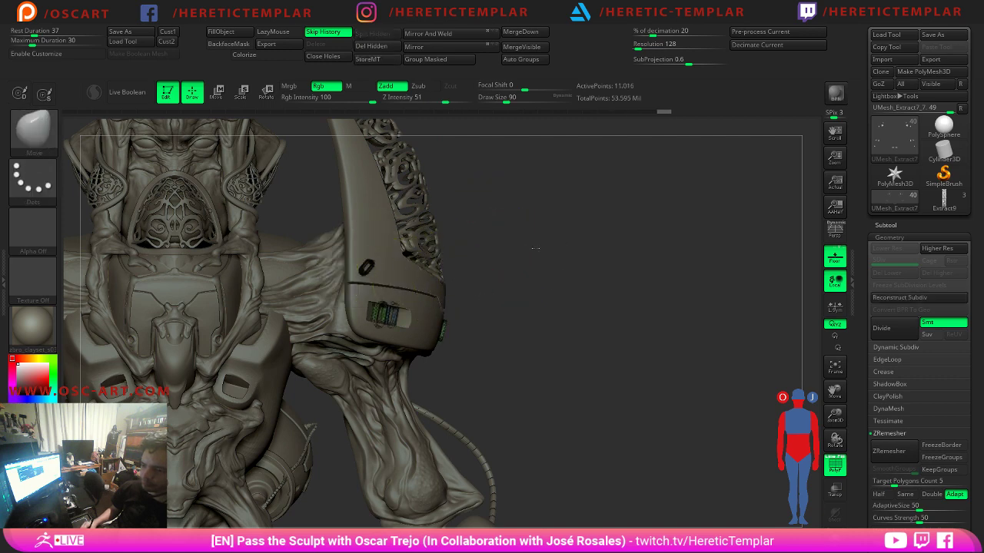
alt+drag(550, 253, 659, 253)
key(w)
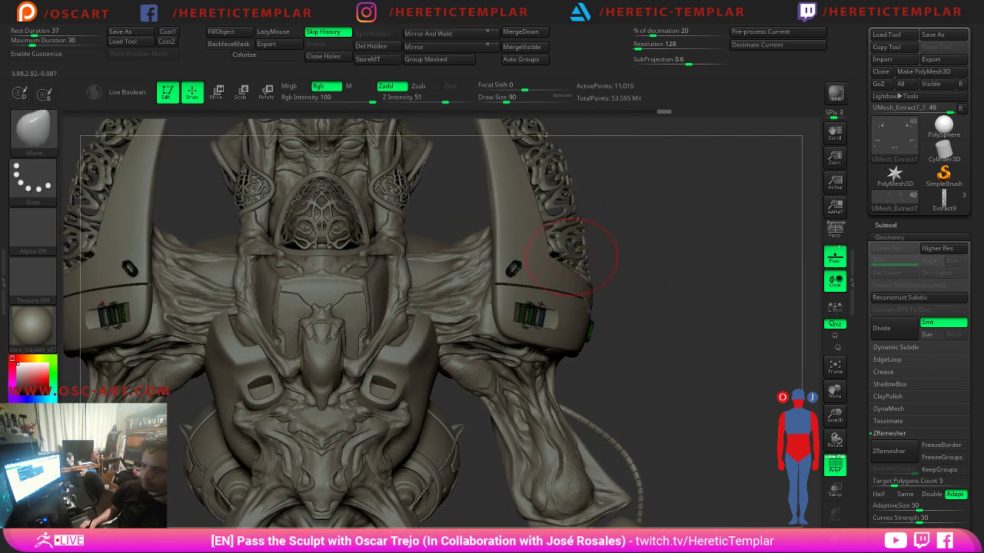
Hide the polyframe, centre the gizmo on the unmasked OvalDetail pair above the shoulder plates' slots, and rotate the pair upright.
key(shift+f)
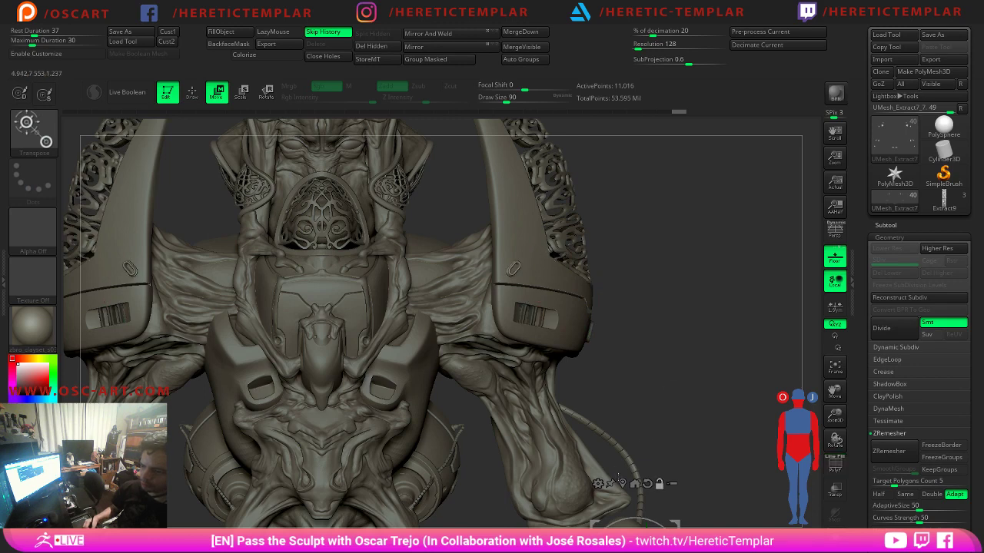
click(623, 482)
drag(560, 259, 553, 178)
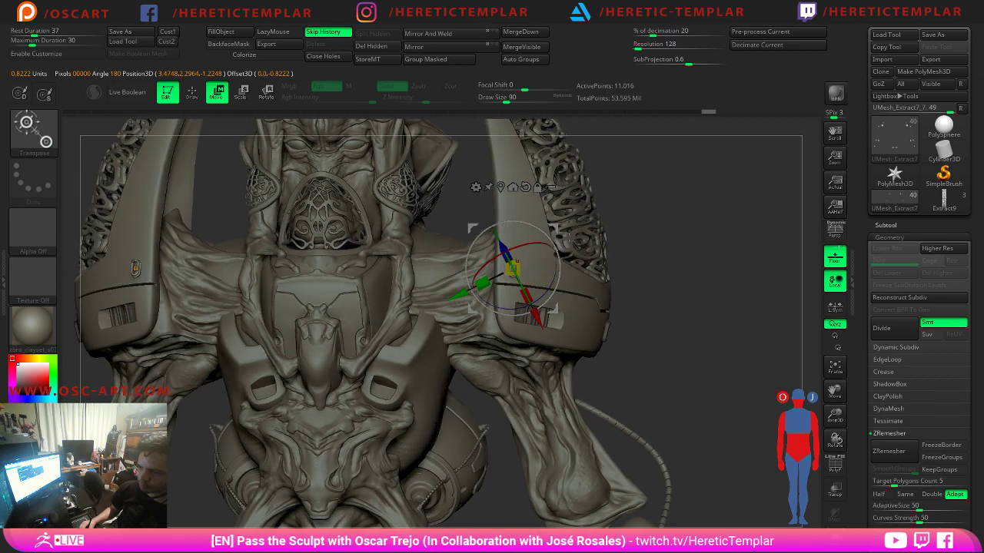
drag(642, 235, 475, 258)
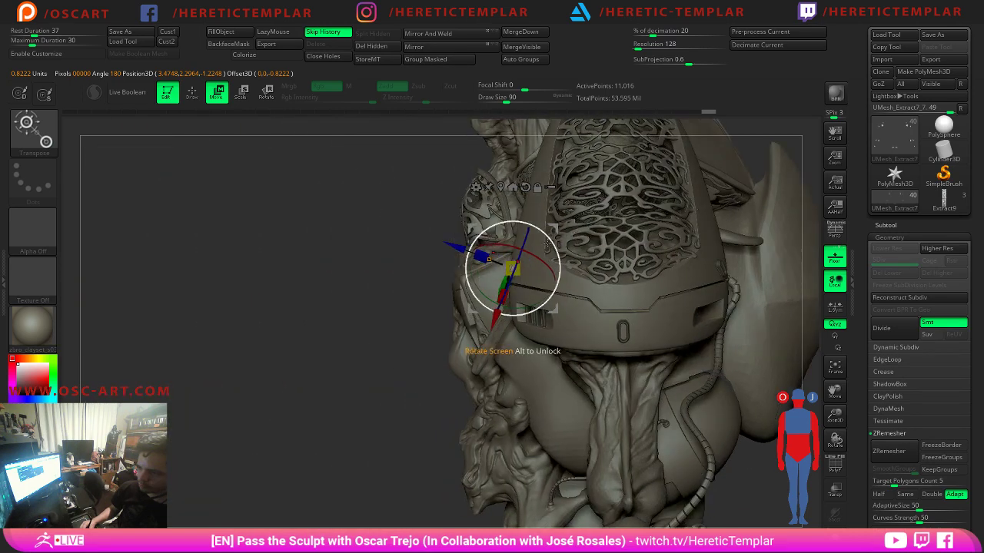
drag(554, 229, 555, 230)
drag(488, 261, 488, 273)
drag(262, 326, 331, 335)
alt+drag(694, 276, 740, 309)
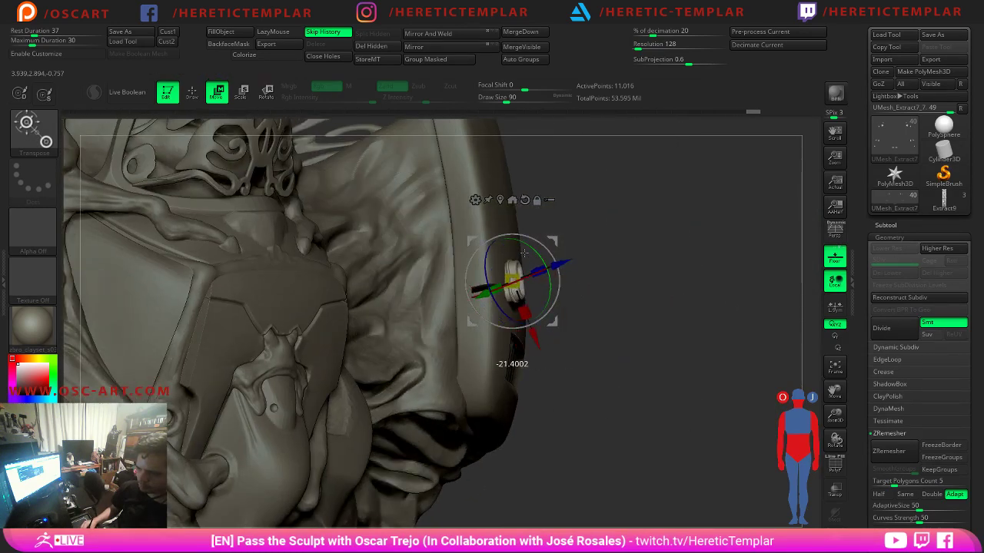
Move the upright OvalDetail pair onto the shoulder plates' panel seam above the front slots, fitting it against the surface.
mouse_move(664, 260)
mouse_down()
mouse_move(591, 208)
mouse_move(480, 233)
mouse_up()
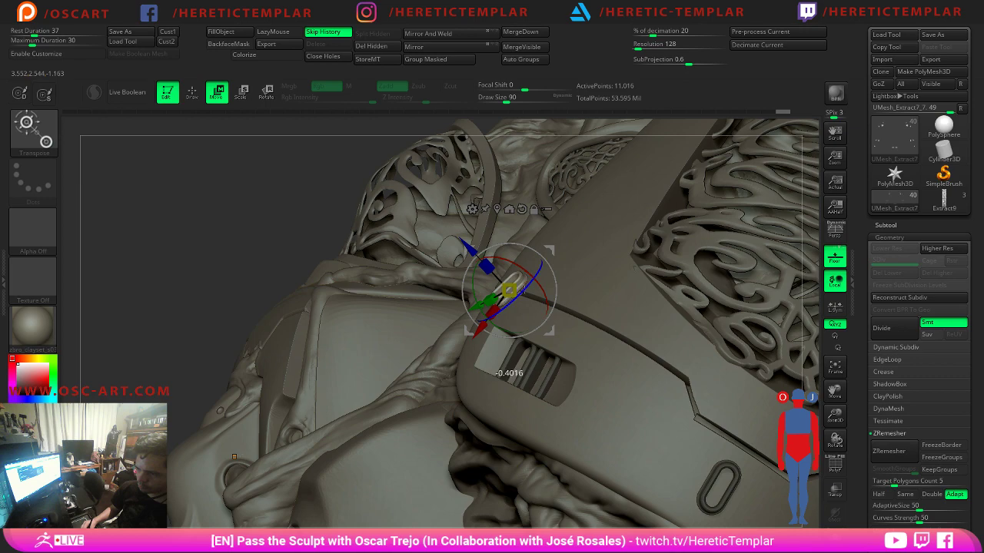
drag(316, 242, 475, 305)
drag(718, 313, 962, 326)
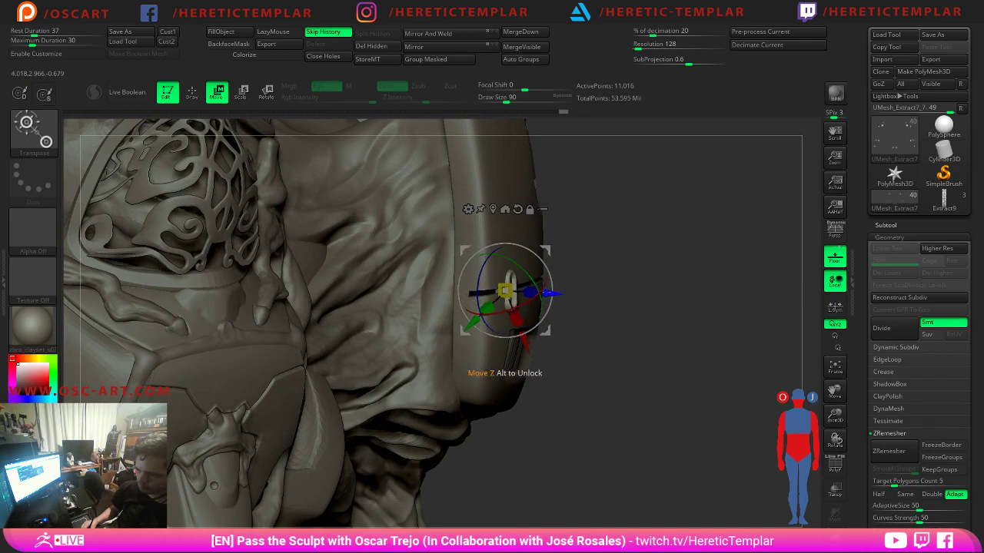
drag(640, 290, 254, 224)
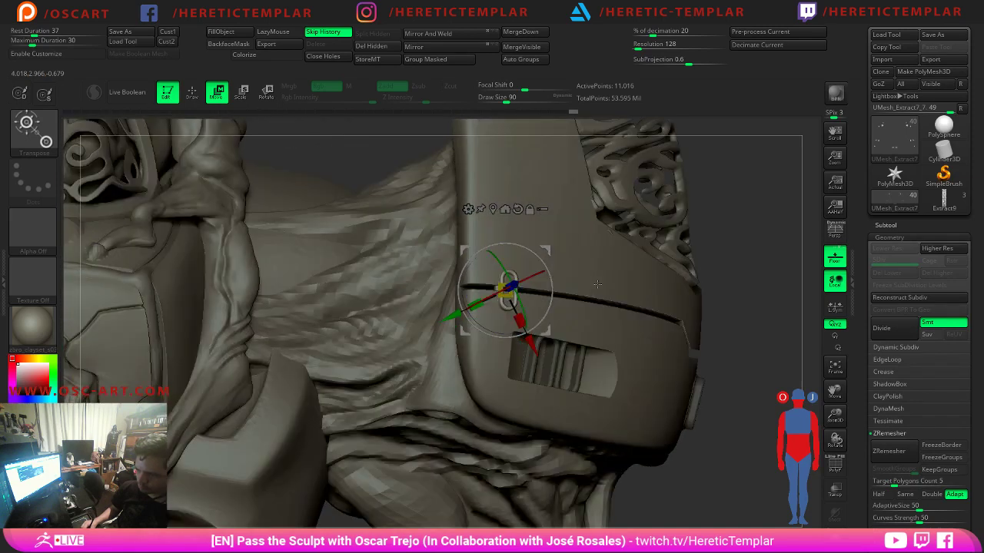
key(q)
mouse_move(758, 356)
right_down()
mouse_move(658, 249)
mouse_move(652, 262)
right_up()
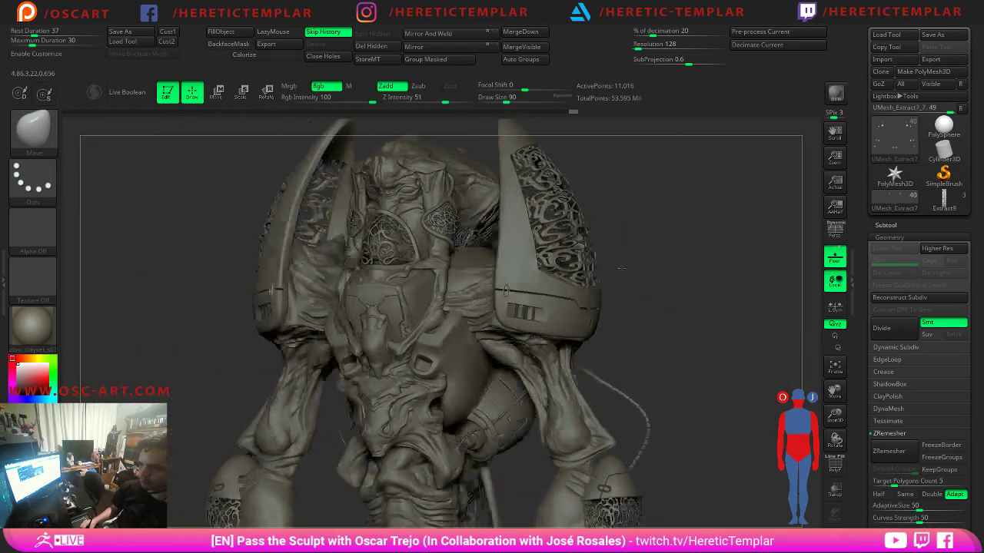
Mask every OvalDetail piece except the mirrored pair on the shoulder plates' outer sides.
drag(652, 269, 581, 267)
mouse_move(582, 267)
right_down()
mouse_move(329, 294)
mouse_move(335, 285)
right_up()
mouse_move(304, 327)
right_down()
mouse_move(290, 323)
mouse_move(323, 345)
mouse_move(197, 261)
right_up()
mouse_move(613, 302)
ctrl+mouse_down()
mouse_move(516, 301)
mouse_move(451, 266)
mouse_move(449, 292)
ctrl+mouse_up()
ctrl+click(670, 255)
ctrl+right_drag(670, 255, 666, 298)
Centre and reset the gizmo on the outer-side OvalDetail pair, and raise the pair onto the shoulder plates' panel seam.
key(w)
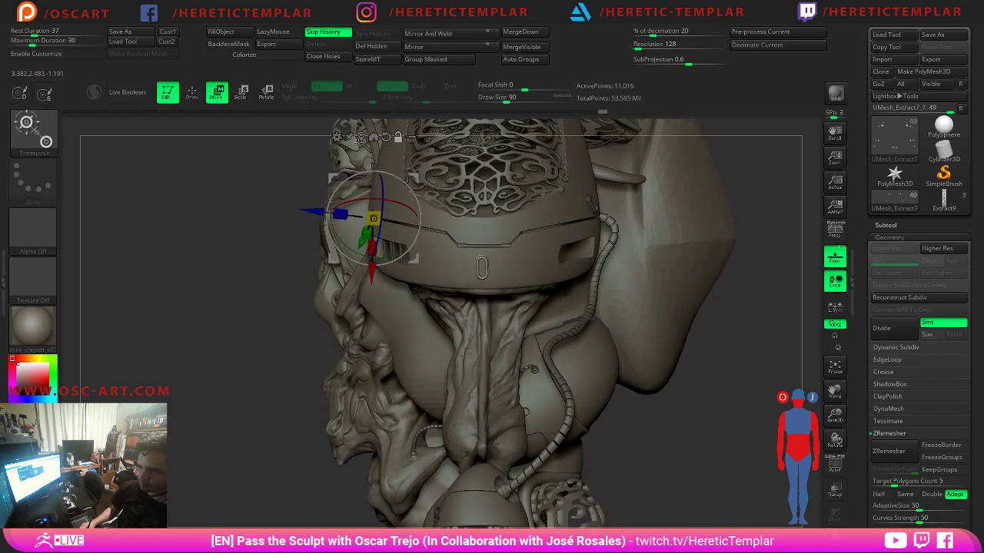
click(359, 137)
alt+click(494, 186)
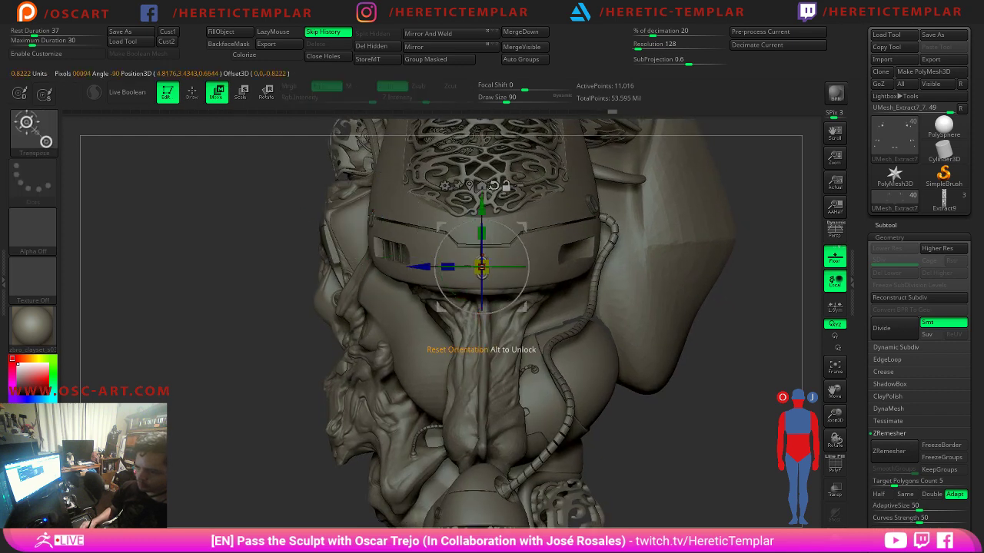
drag(482, 208, 481, 206)
drag(483, 266, 481, 247)
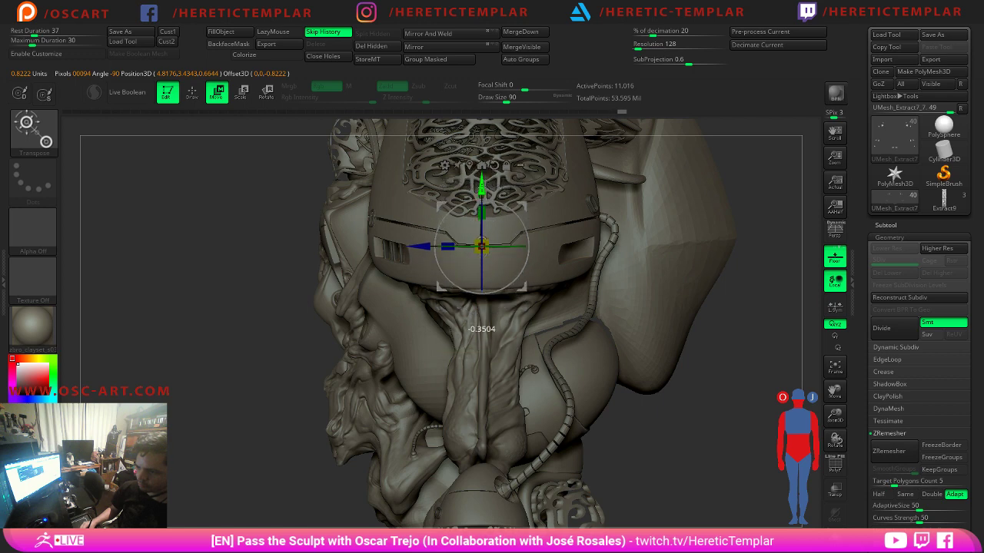
Adjust the outer-side OvalDetail pair's depth against the shoulder plates' surface and return to the Move brush.
drag(257, 324, 477, 275)
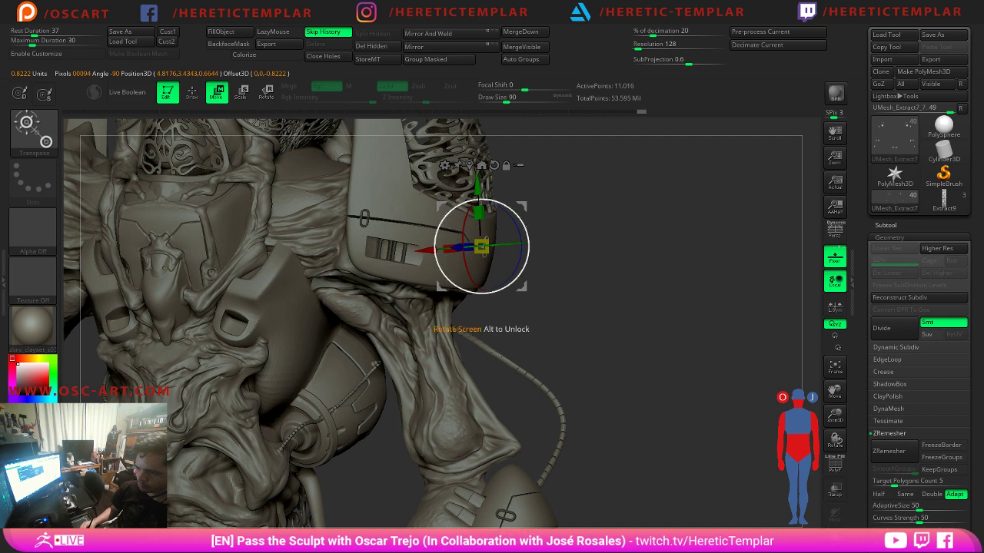
key(q)
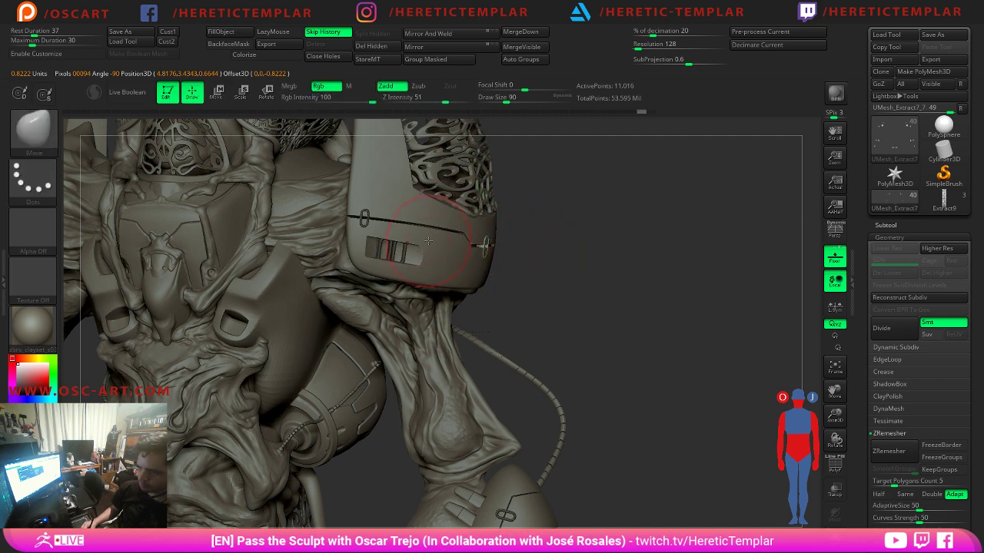
key(w)
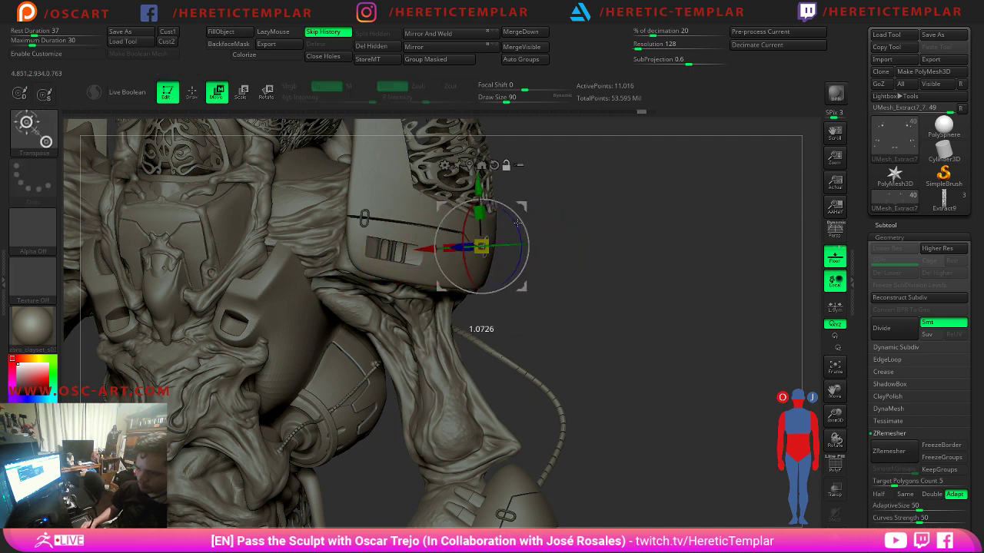
drag(434, 244, 426, 244)
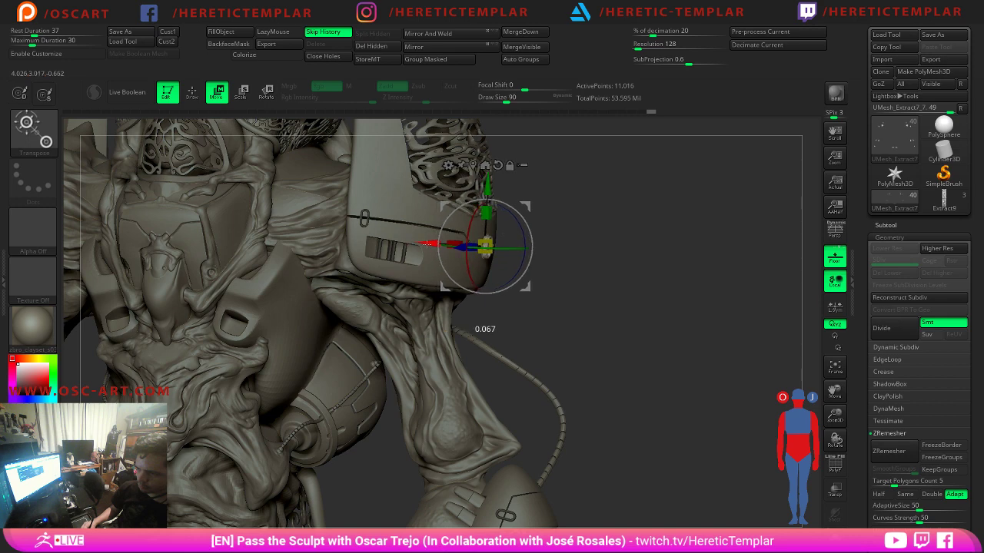
key(q)
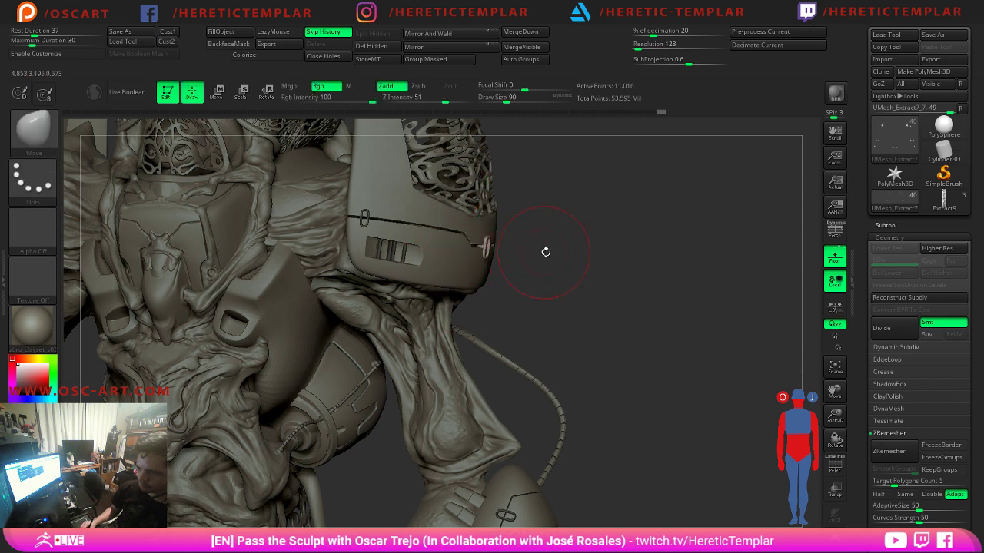
Hide the OvalDetail pieces inside the shoulder plates' front slots and delete the hidden geometry.
key(f)
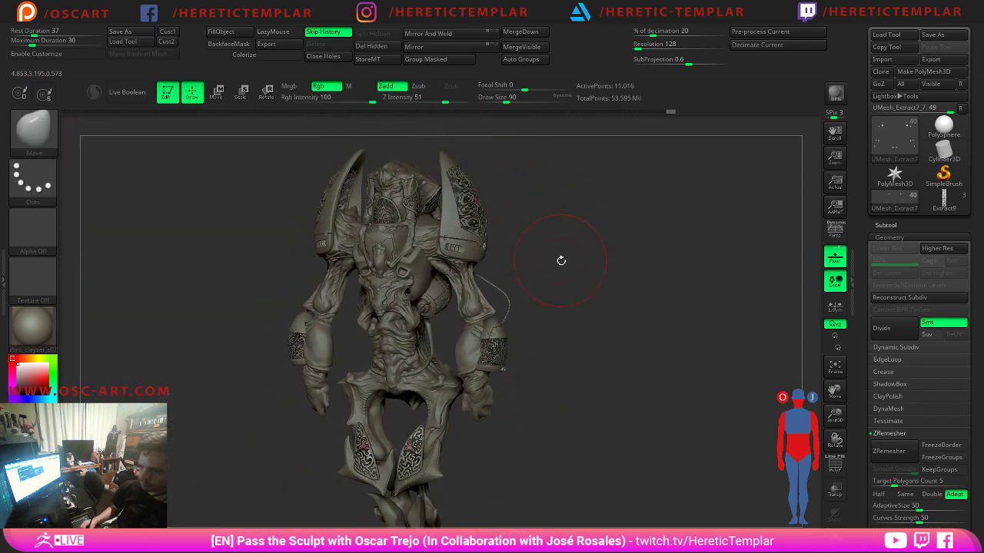
drag(561, 260, 599, 297)
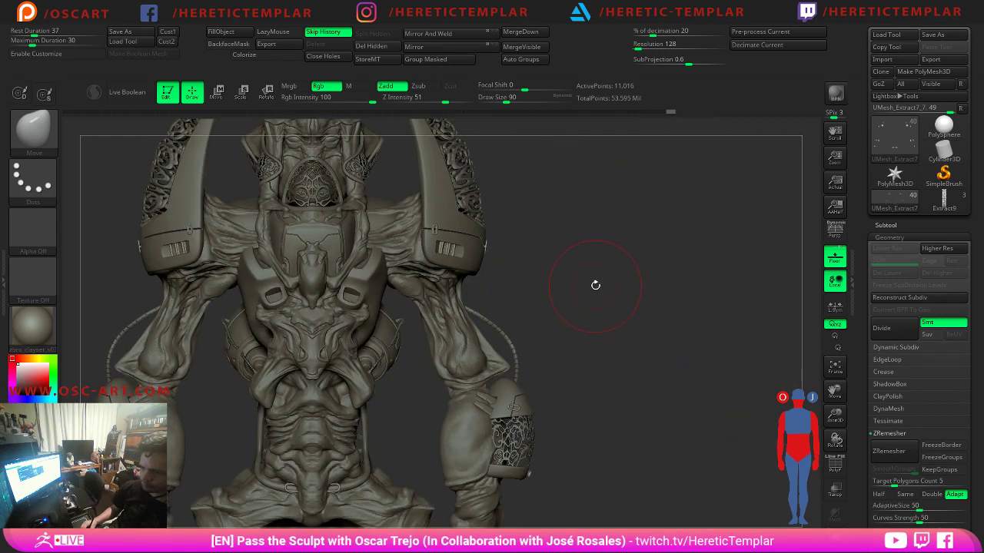
alt+drag(524, 261, 516, 314)
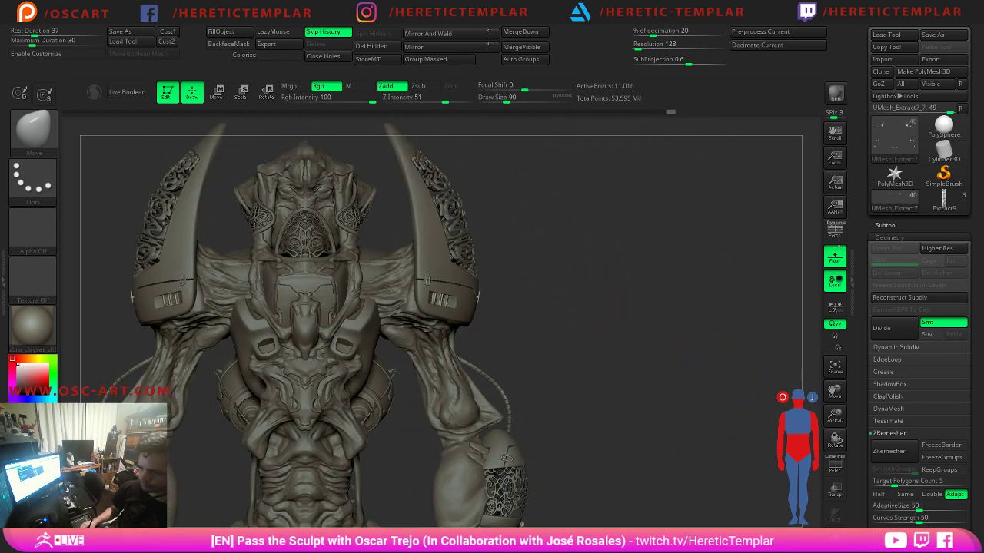
alt+drag(541, 237, 509, 270)
ctrl+alt+shift+click(434, 307)
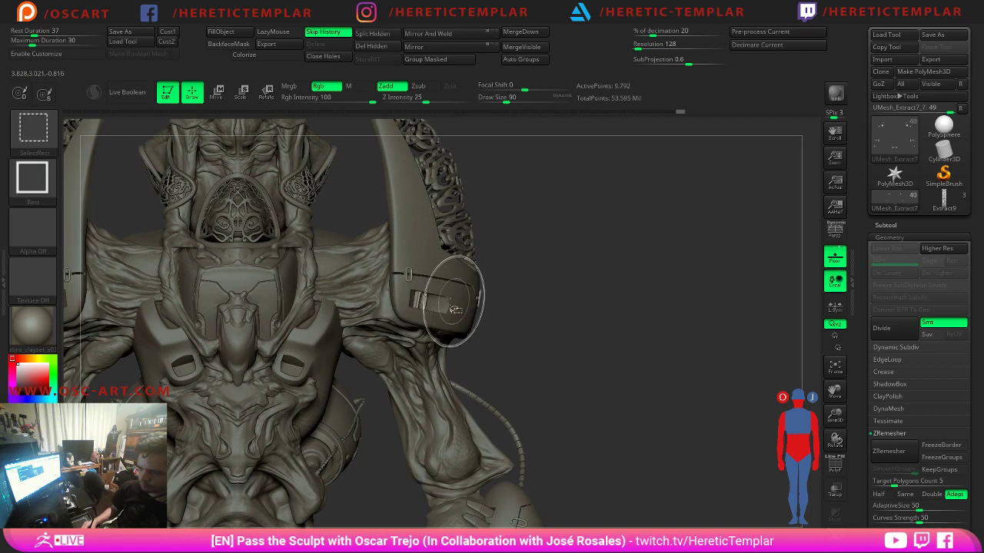
drag(438, 308, 581, 278)
ctrl+alt+shift+click(584, 275)
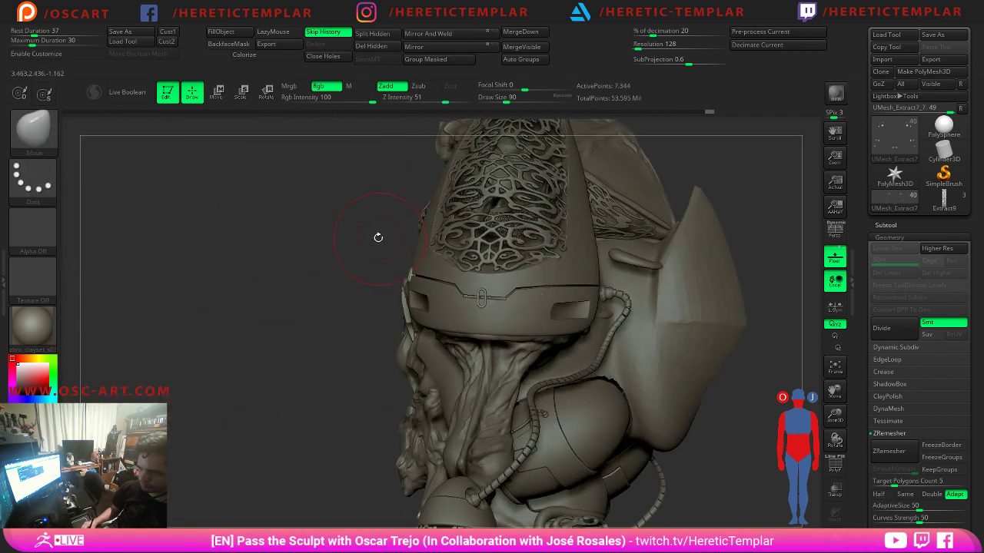
click(379, 48)
Insert a small upright OvalDetail from the IMM Boolean brush across the panel seam on the shoulder plate's rear face.
drag(250, 281, 285, 252)
key(b)
key(Escape)
key(b)
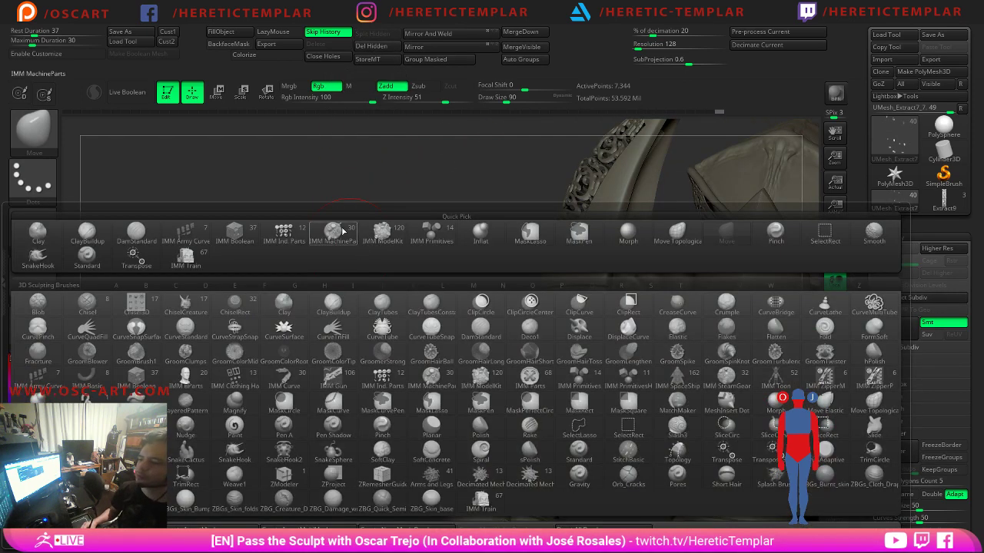
click(235, 233)
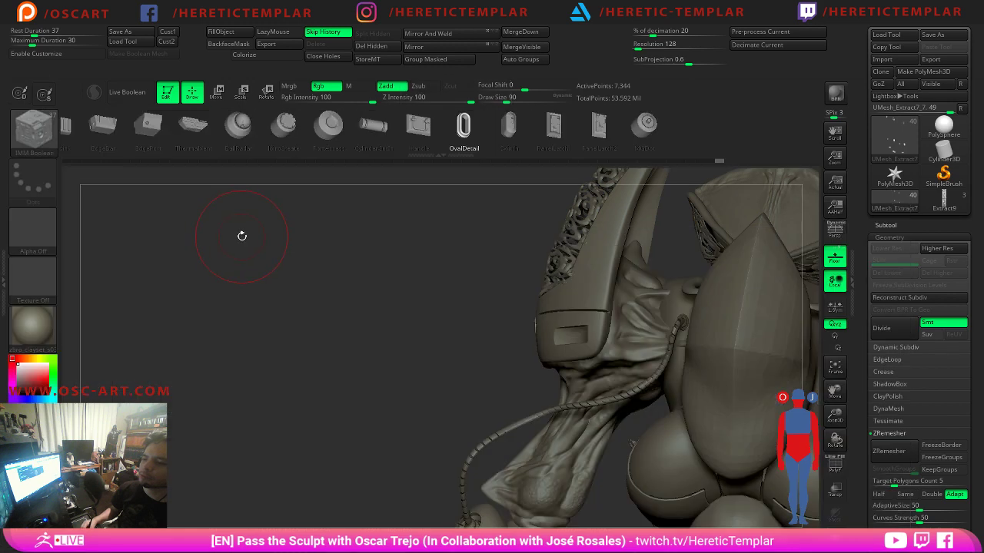
drag(403, 299, 424, 299)
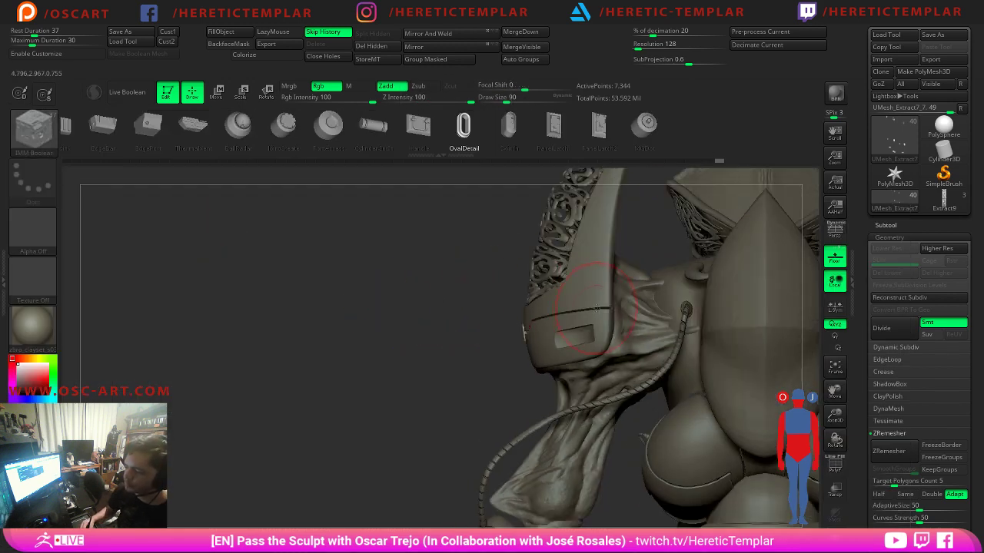
drag(586, 309, 589, 319)
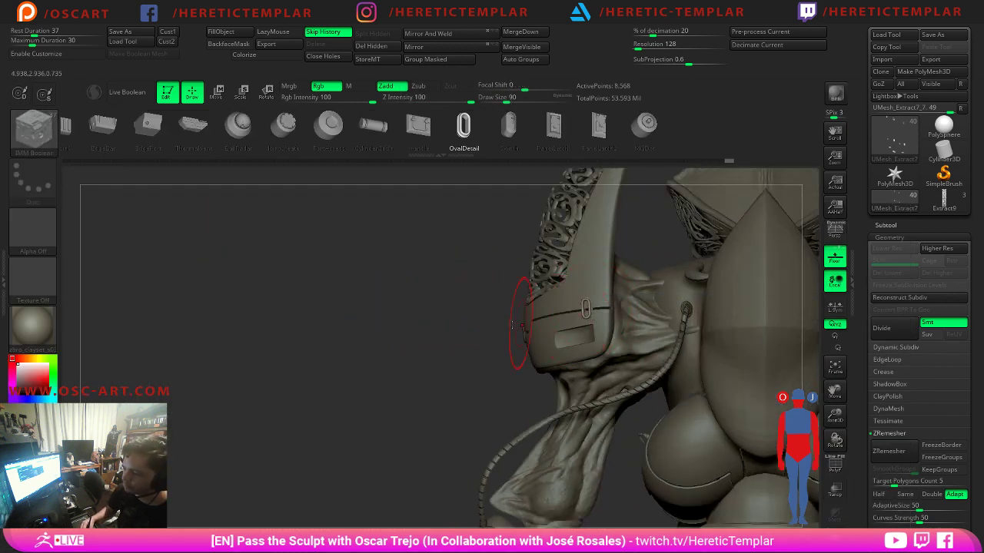
Rotate the rear OvalDetail slightly to fit the shoulder plate's surface and return to the Move brush in front view.
drag(416, 354, 530, 317)
key(r)
drag(631, 306, 631, 308)
key(q)
mouse_move(414, 345)
shift+mouse_down()
mouse_move(397, 346)
mouse_move(761, 333)
mouse_move(741, 342)
mouse_move(707, 308)
mouse_move(684, 323)
shift+mouse_up()
key(w)
key(q)
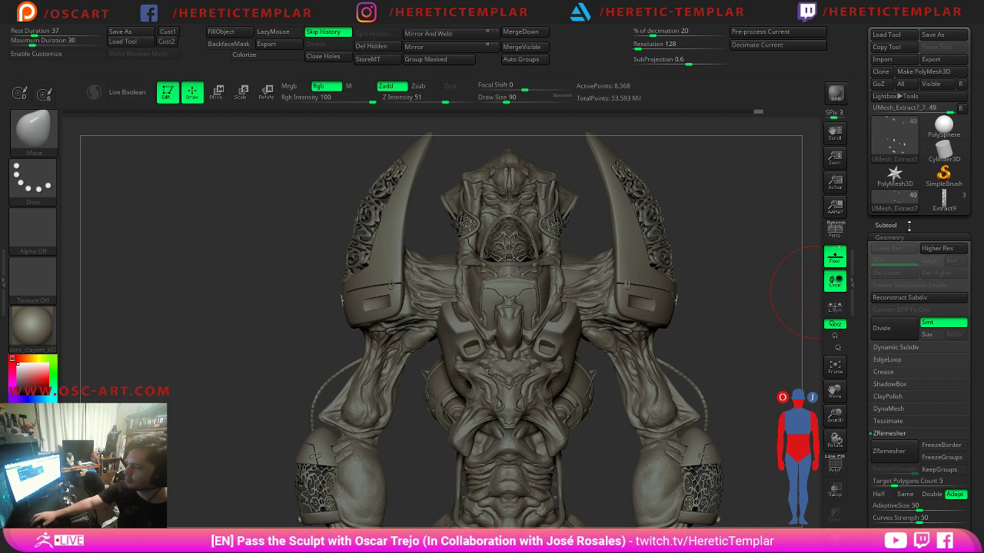
Select the hidden Ornament2_3 subtool from the subtool list.
click(887, 225)
drag(871, 279, 881, 230)
scroll(886, 254, down, 8)
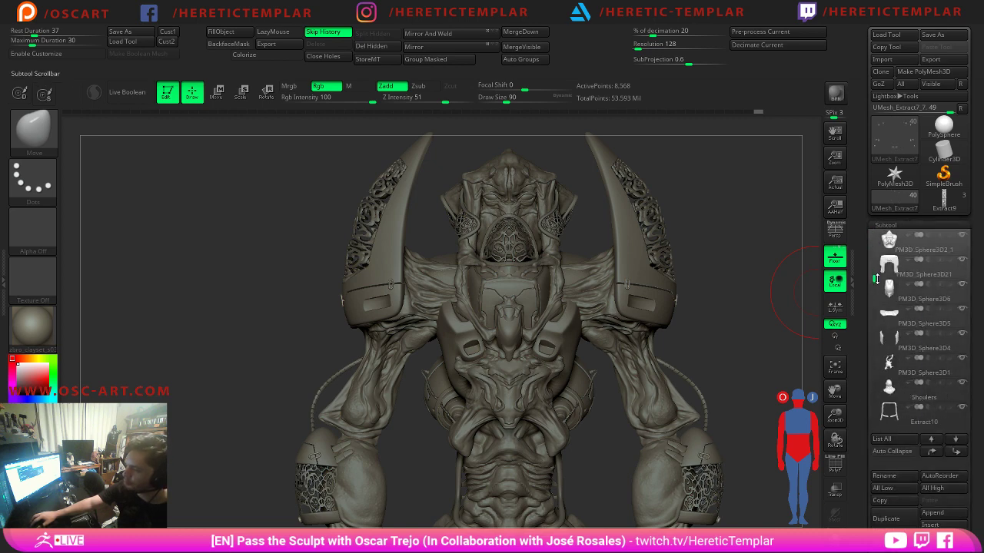
scroll(884, 312, down, 5)
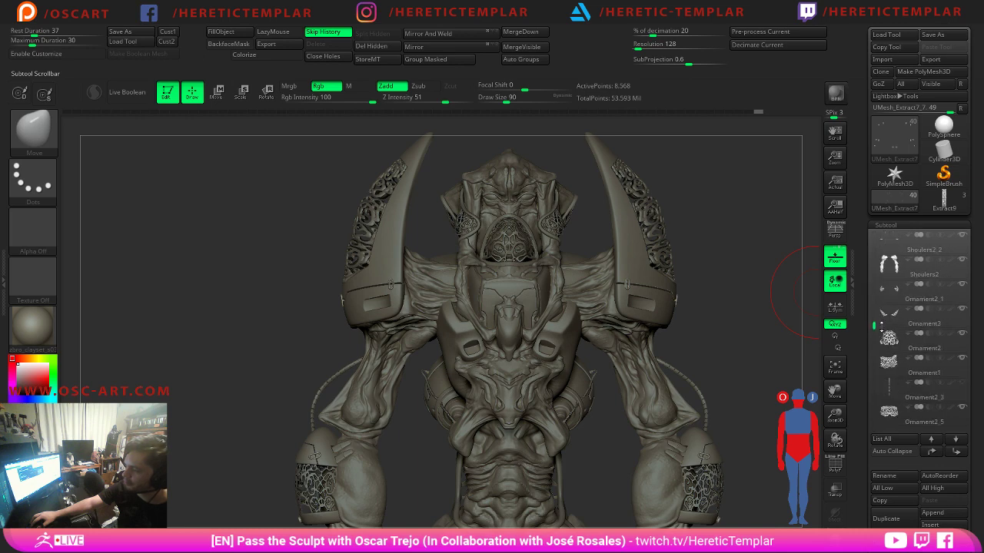
mouse_move(889, 332)
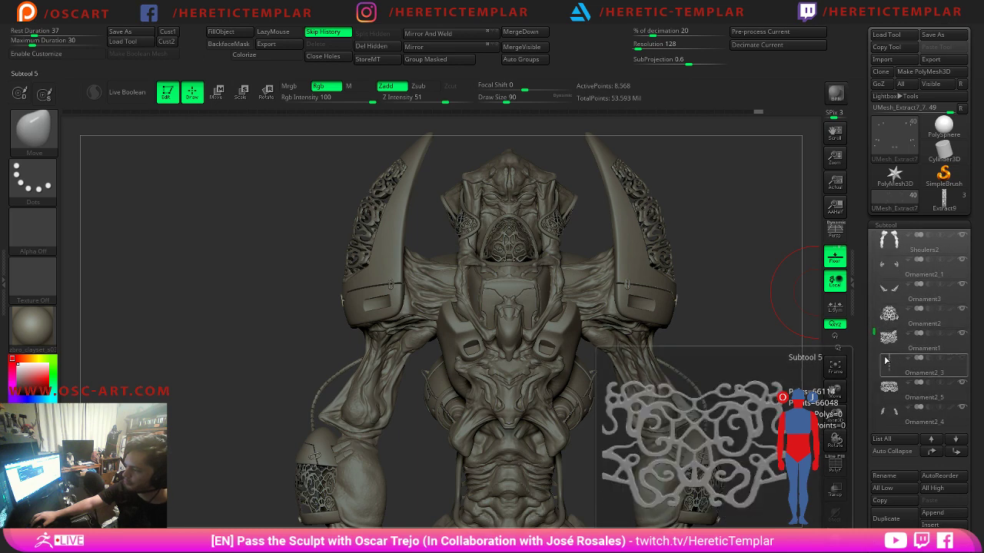
click(890, 362)
Duplicate the filigree mesh within Ornament2_3 and place the copy beside the shoulder plate.
key(w)
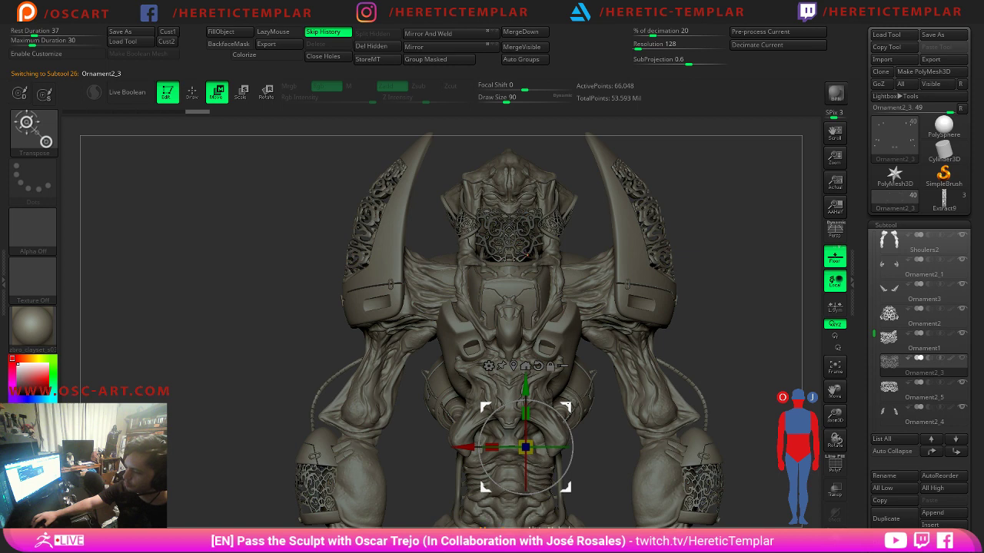
drag(566, 406, 594, 390)
ctrl+click(691, 340)
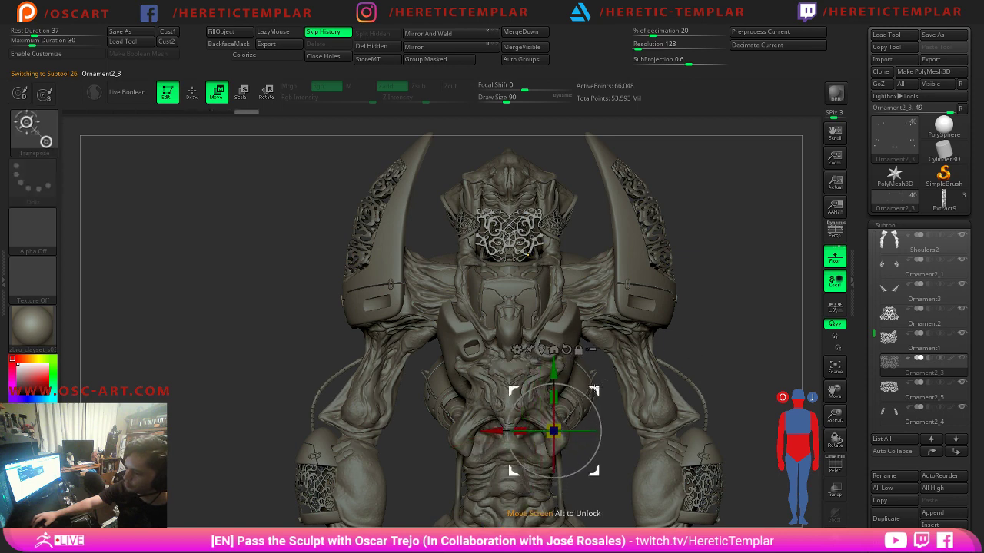
drag(554, 430, 719, 419)
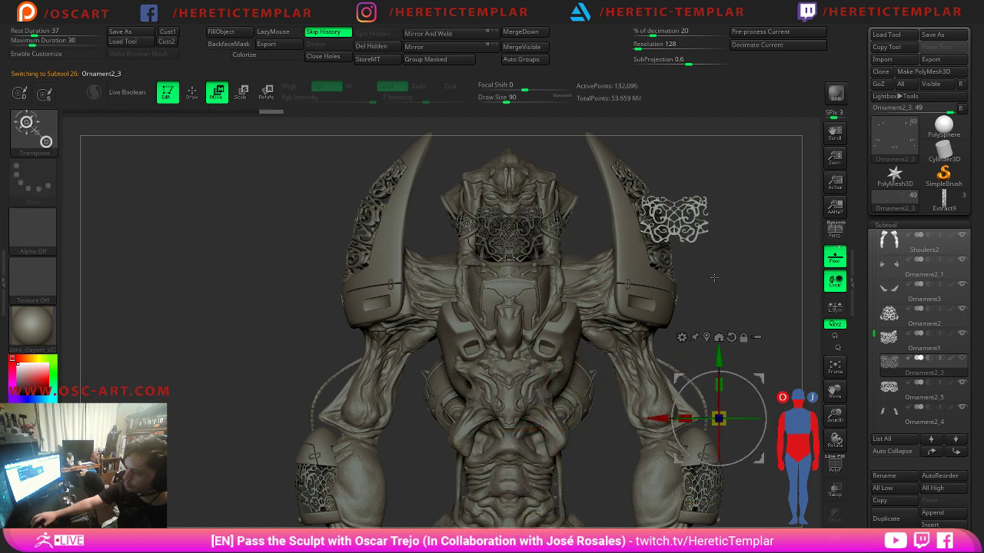
Isolate the filigree copy beside the shoulder plate and split the hidden original into its own subtool.
key(q)
mouse_move(751, 177)
ctrl+shift+mouse_down()
mouse_move(707, 220)
mouse_move(626, 253)
mouse_move(618, 273)
ctrl+shift+mouse_up()
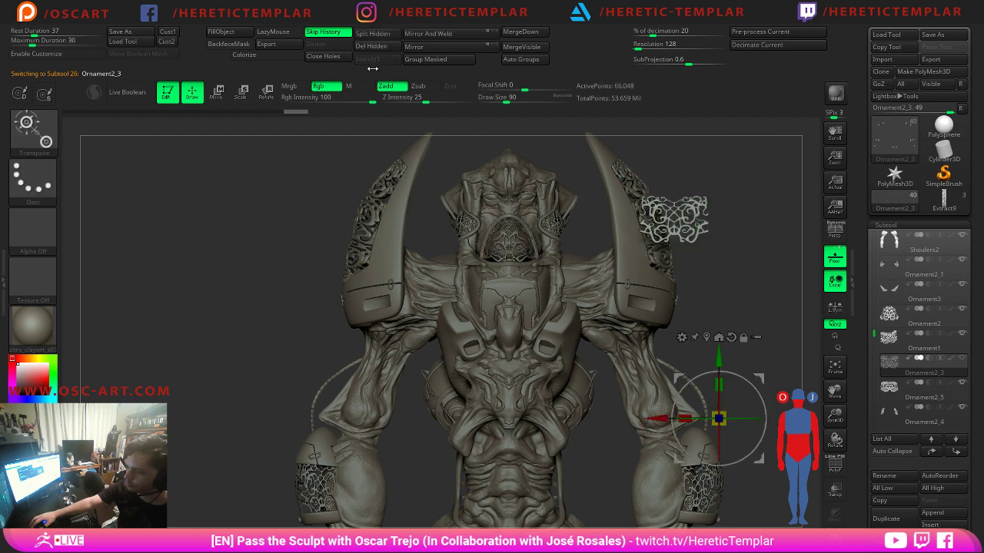
key(w)
click(372, 34)
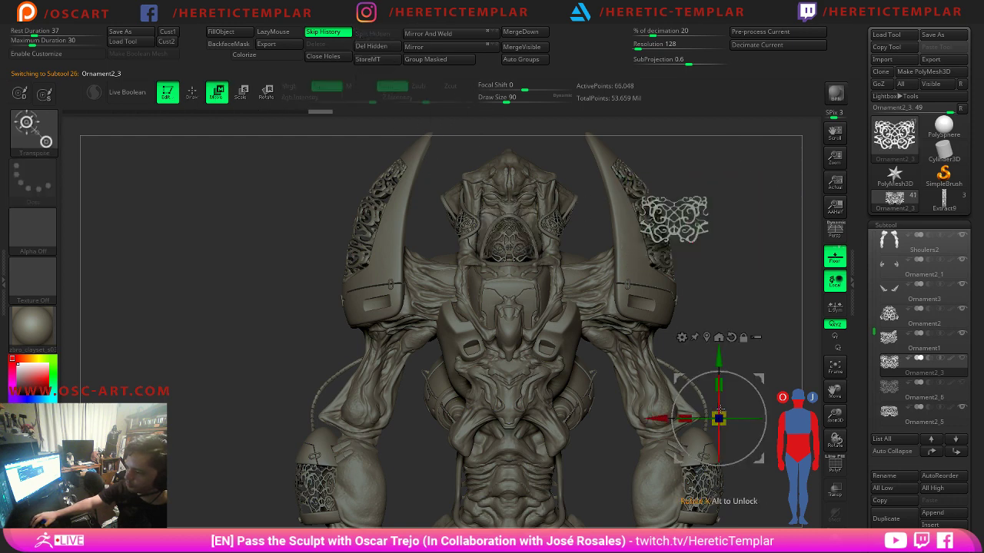
Move the filigree copy from beside the shoulder onto the front recess of the shoulder plate.
drag(719, 419, 719, 418)
drag(760, 374, 704, 342)
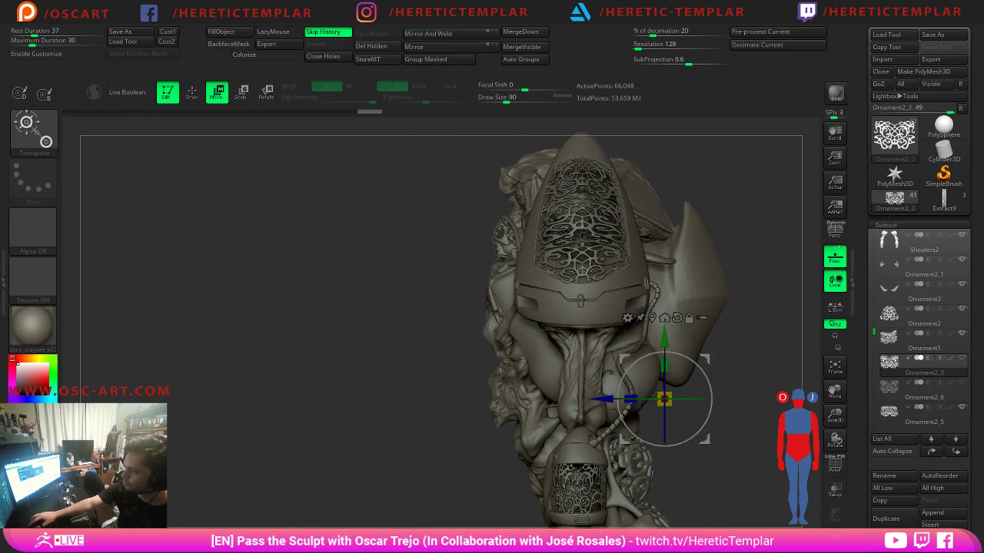
drag(665, 399, 610, 399)
drag(458, 361, 555, 345)
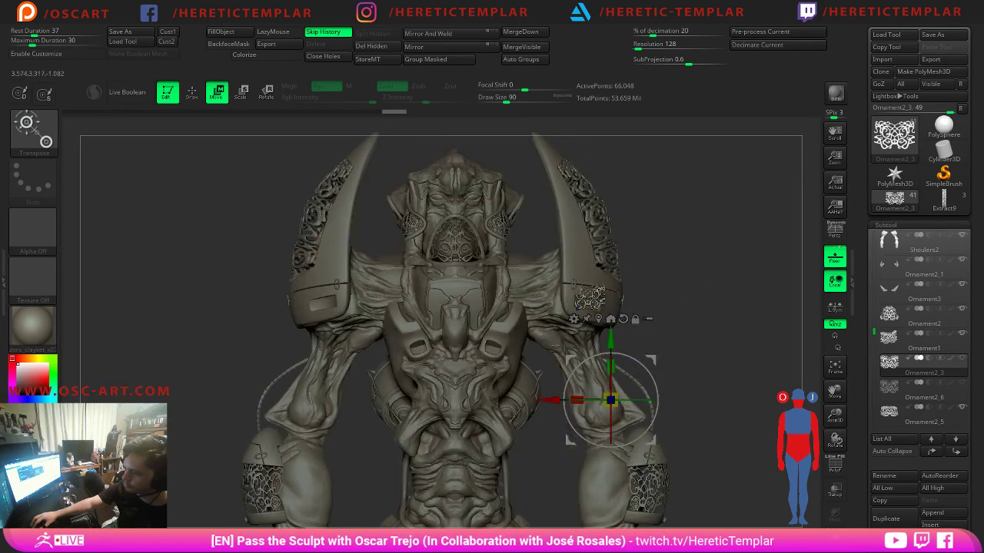
alt+drag(718, 306, 620, 299)
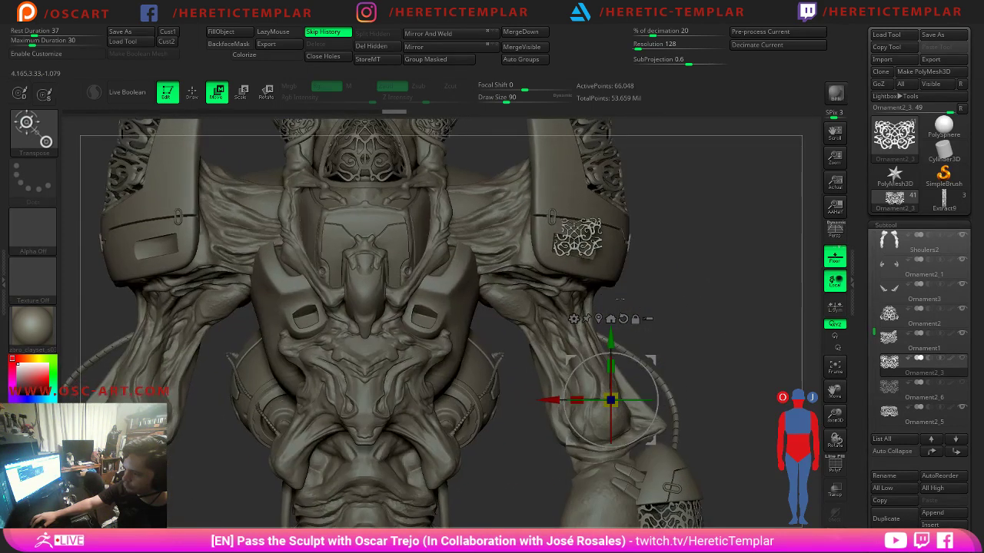
Centre the gizmo on the filigree copy, then shift and rotate it to sit inside the shoulder plate's front recess.
click(610, 318)
drag(595, 237, 612, 237)
drag(664, 291, 623, 288)
drag(515, 236, 566, 269)
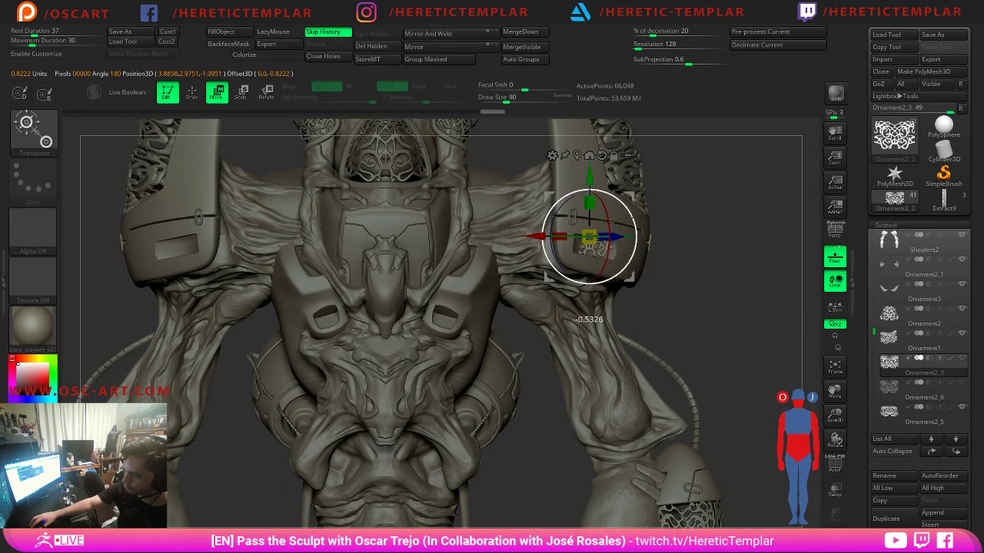
drag(599, 178, 597, 188)
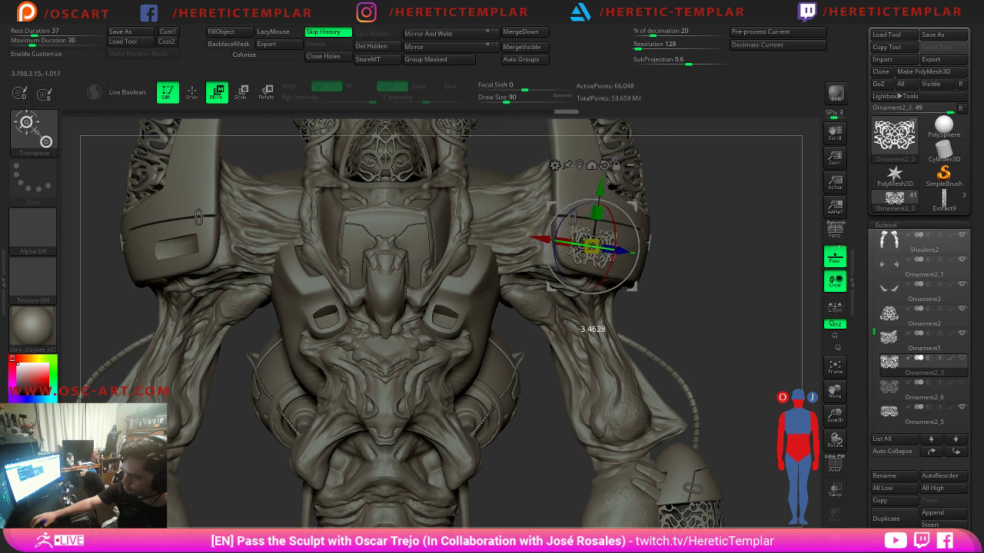
drag(688, 291, 557, 351)
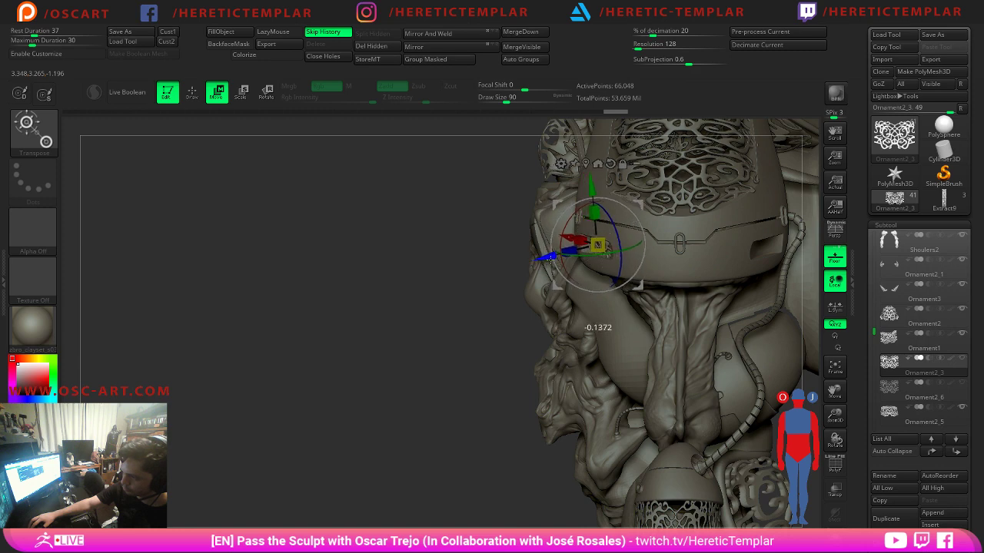
drag(439, 302, 711, 419)
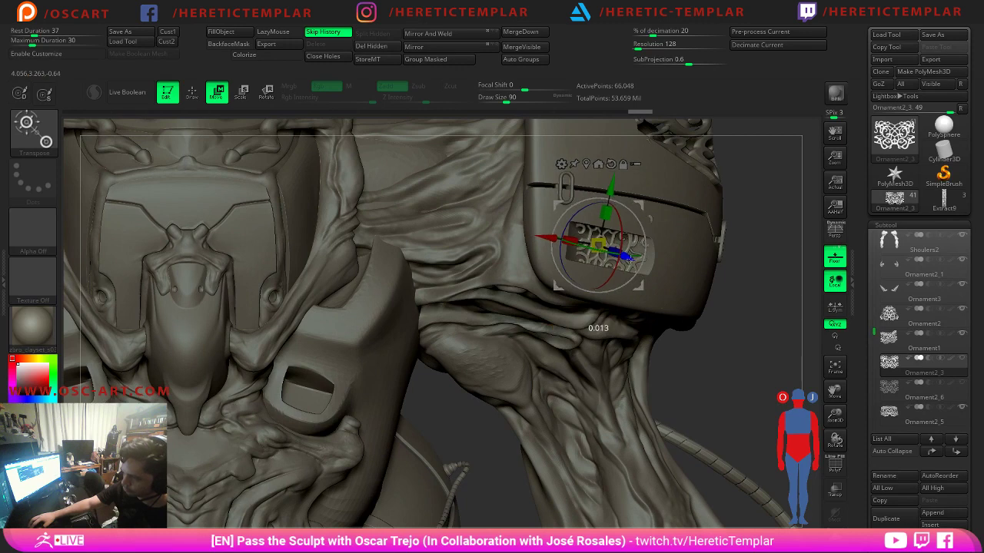
mouse_move(632, 257)
mouse_down()
mouse_move(624, 239)
mouse_move(597, 249)
mouse_move(634, 254)
mouse_up()
Mirror and weld the recess filigree across to the opposite shoulder plate.
key(q)
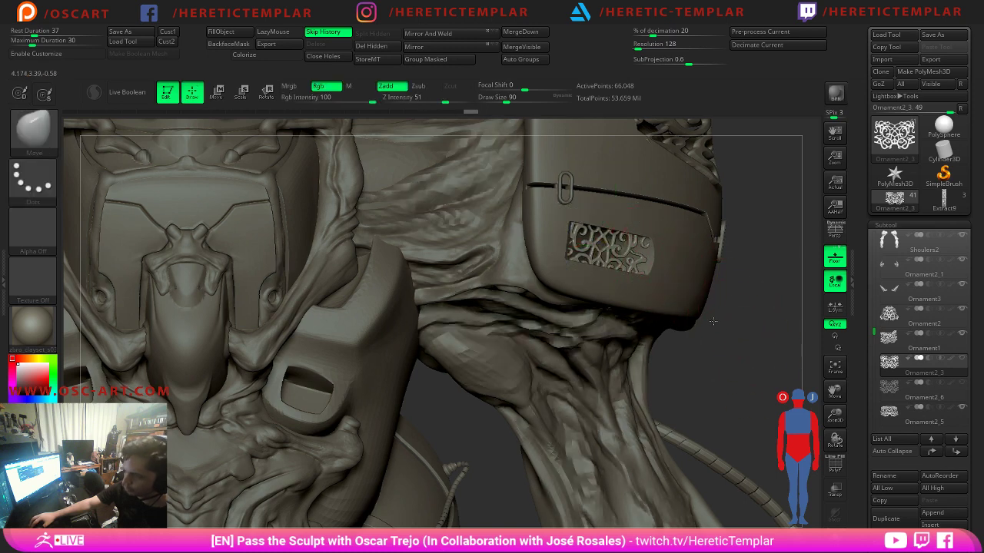
key(f)
mouse_move(685, 265)
alt+mouse_down()
mouse_move(694, 337)
mouse_move(710, 284)
alt+mouse_up()
key(shift+f)
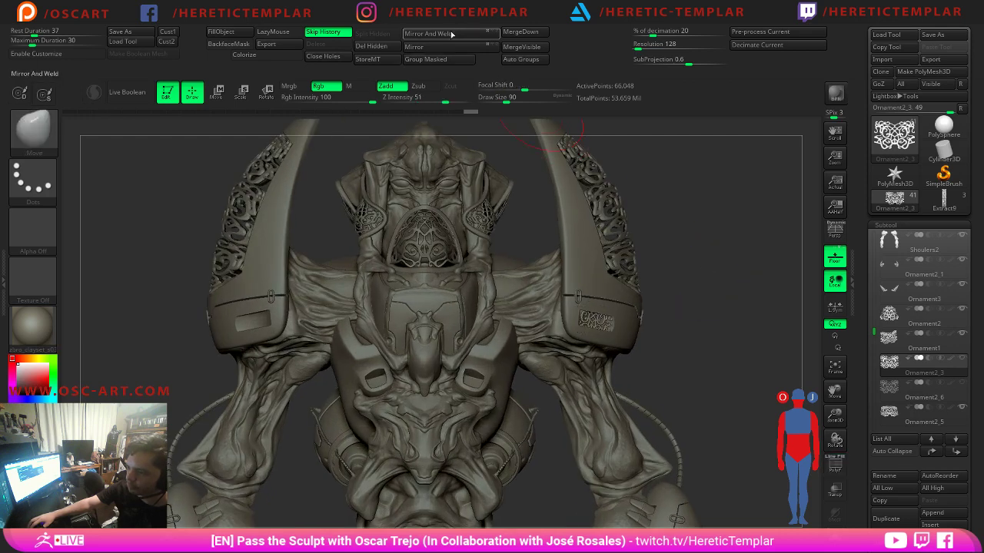
click(454, 34)
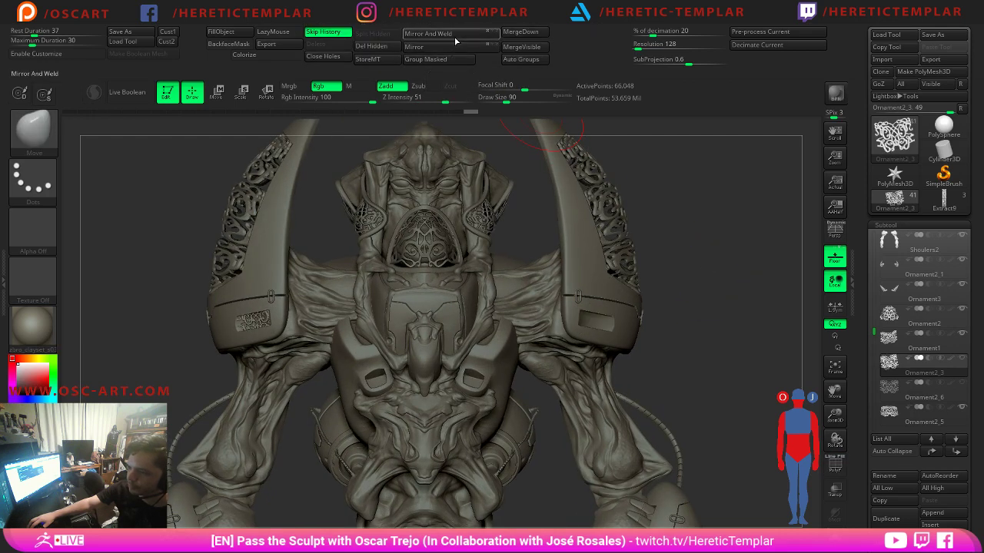
Try flipping the filigree pair front to back on the shoulder plates, undo the attempt and save the tool.
drag(705, 291, 661, 278)
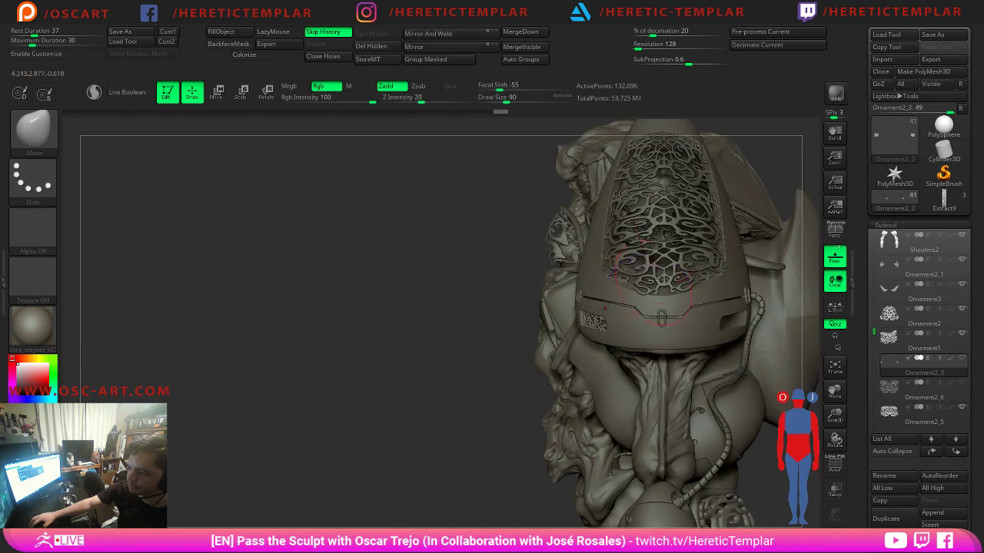
click(487, 48)
key(ctrl+z)
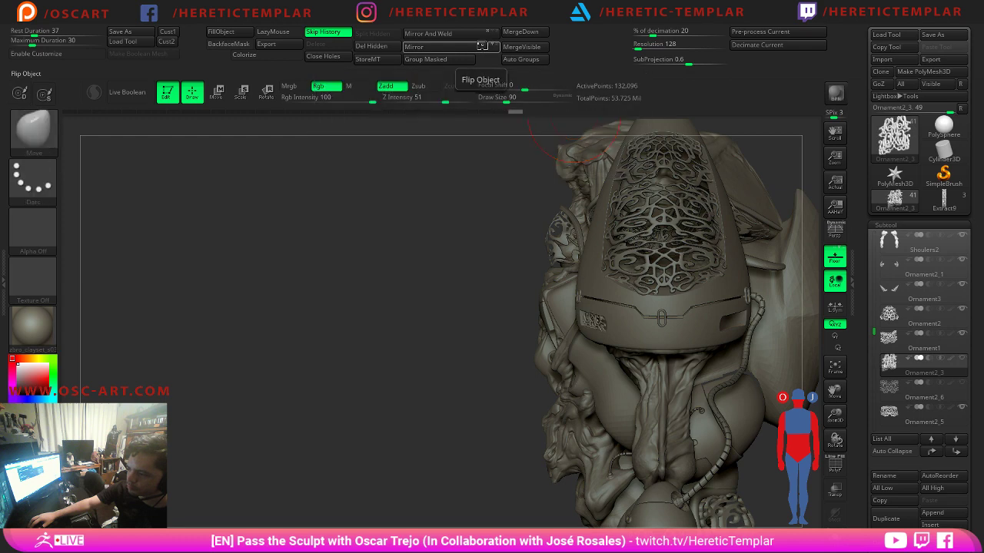
click(932, 35)
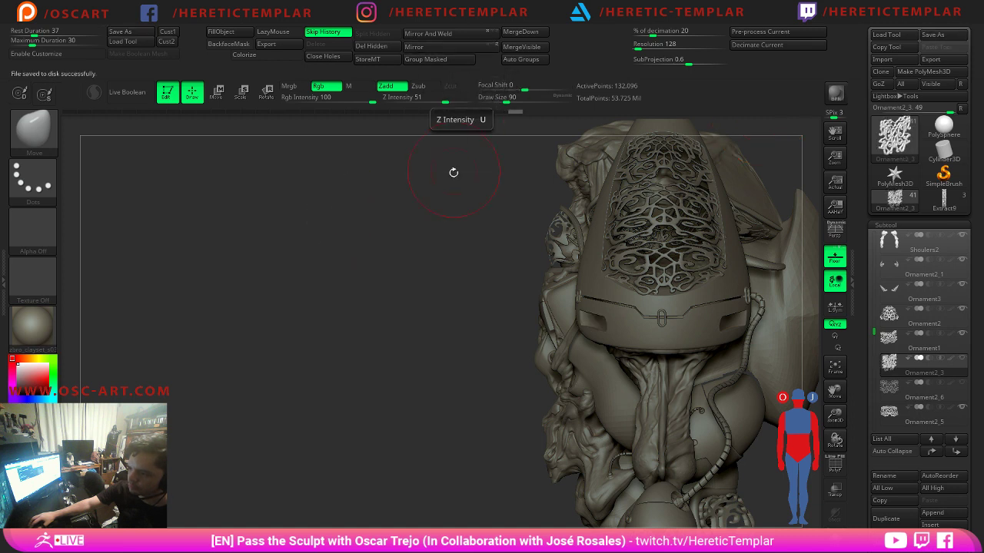
Check the filigree pair in isolation, then mirror and weld it front to back to create rear copies.
click(835, 537)
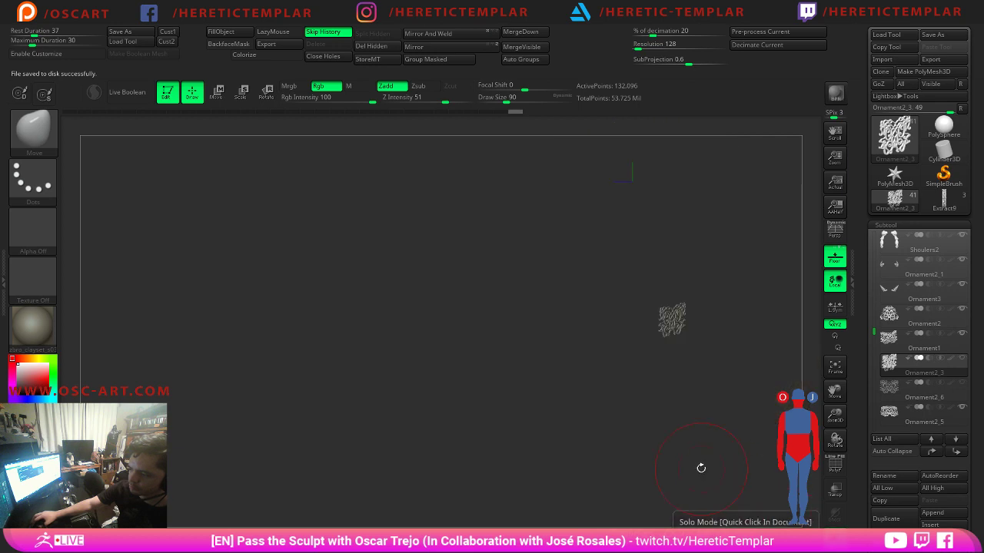
drag(700, 466, 635, 434)
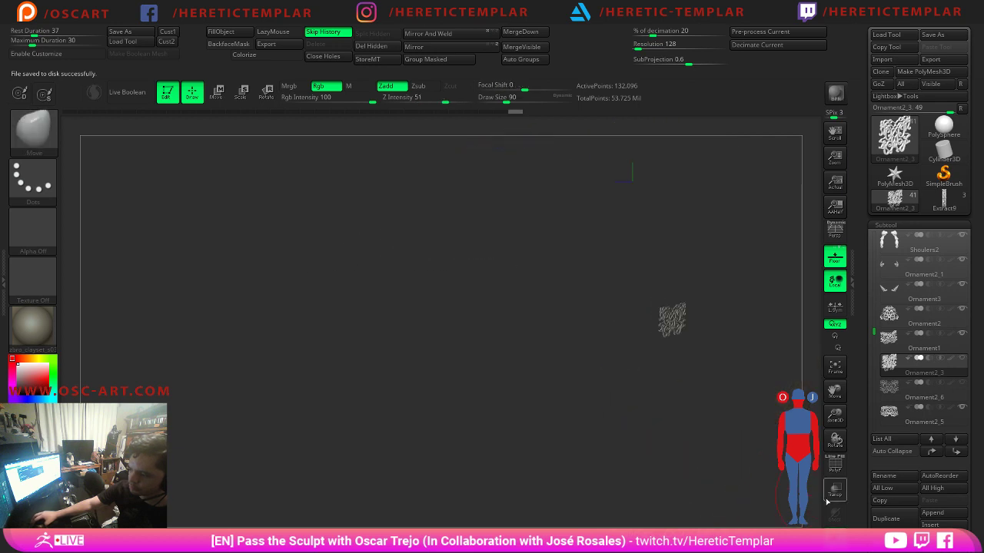
click(836, 536)
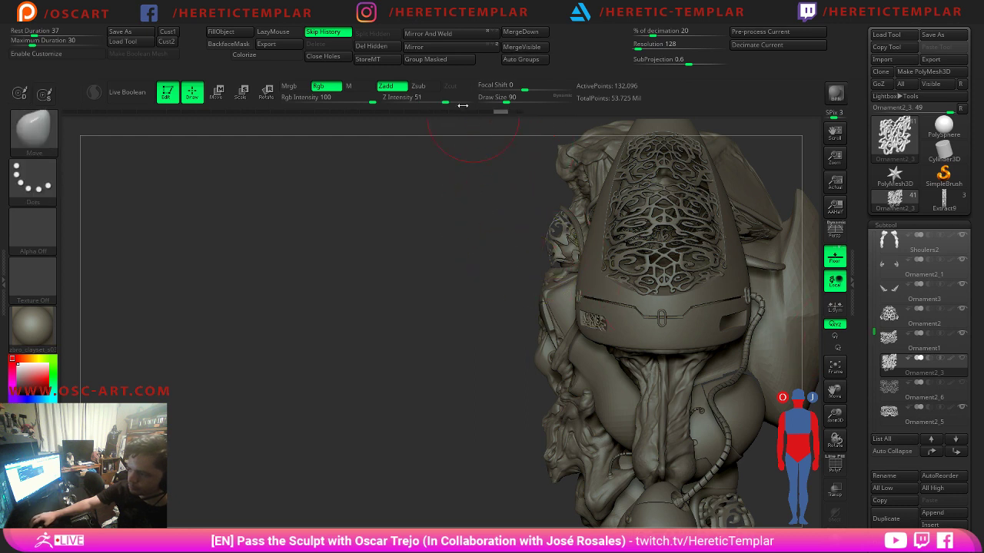
click(497, 34)
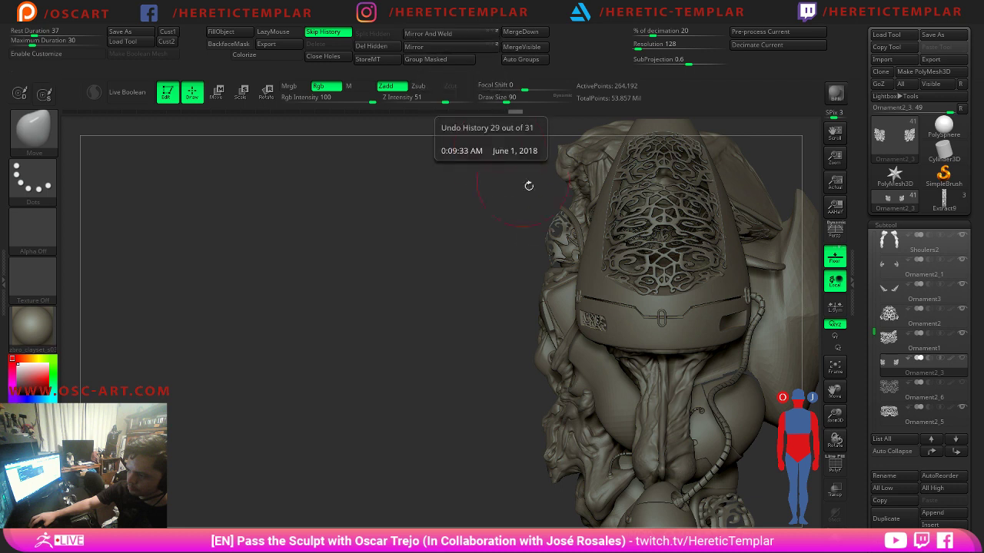
Isolate Ornament2_3 and mask the front filigree pair, leaving the rear pair unmasked, then show the whole model again.
click(835, 537)
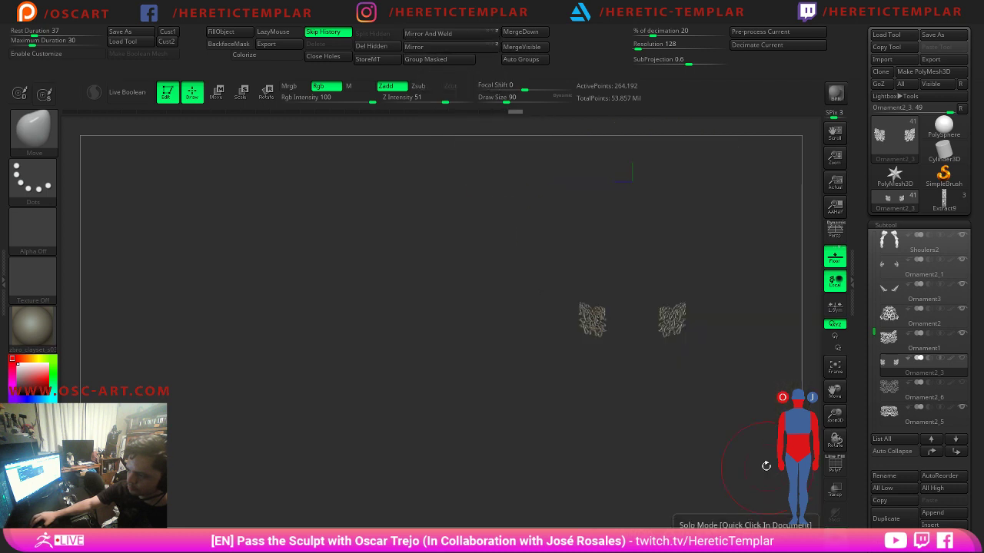
ctrl+drag(747, 275, 669, 367)
ctrl+drag(725, 288, 646, 385)
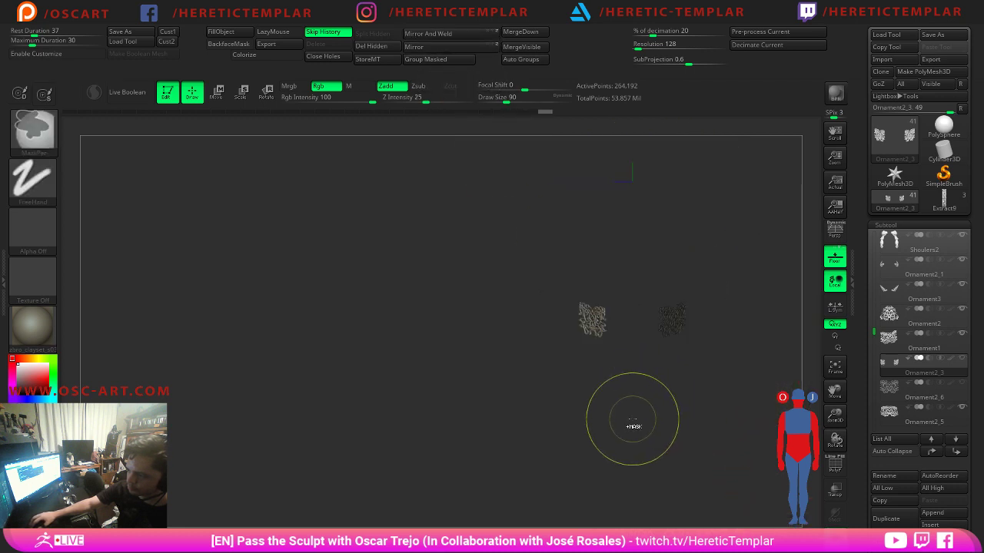
ctrl+click(632, 418)
click(835, 536)
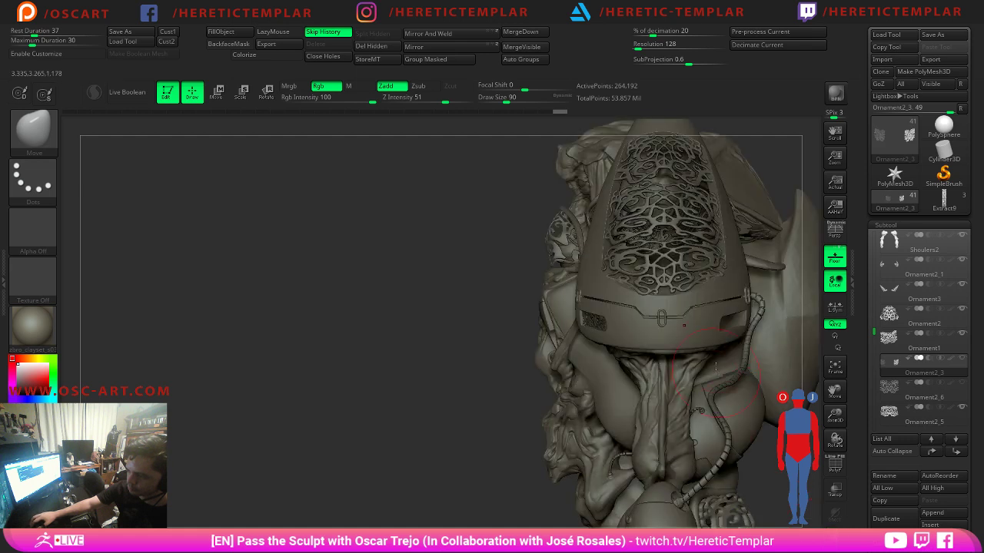
Move the unmasked rear filigree pair back into the rear recesses of the shoulder plates and return to Draw mode.
key(w)
alt+click(607, 239)
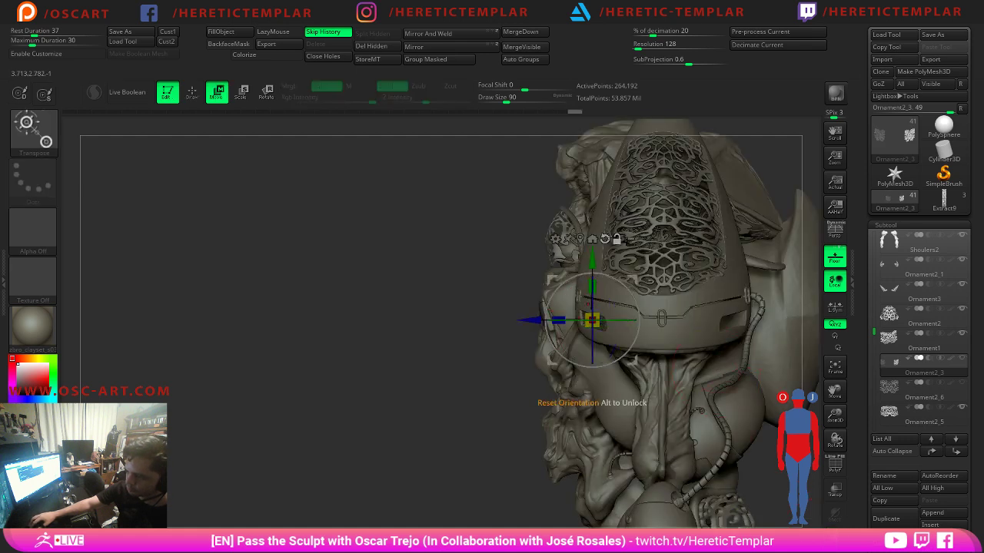
alt+drag(531, 320, 599, 323)
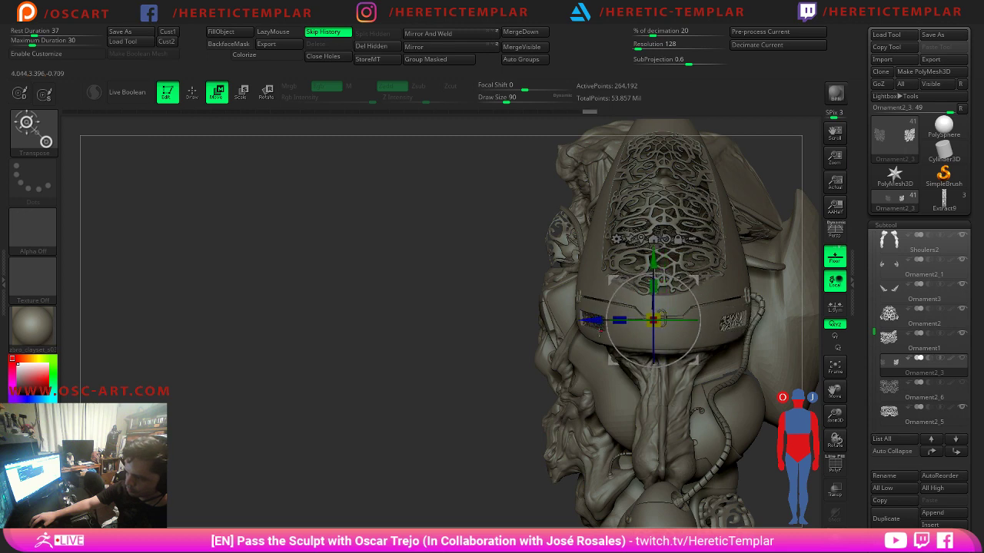
key(q)
Set the draw size to 37 and select the eye subtool Pm3d_sphere3d_2 on the creature's head.
alt+drag(485, 437, 433, 297)
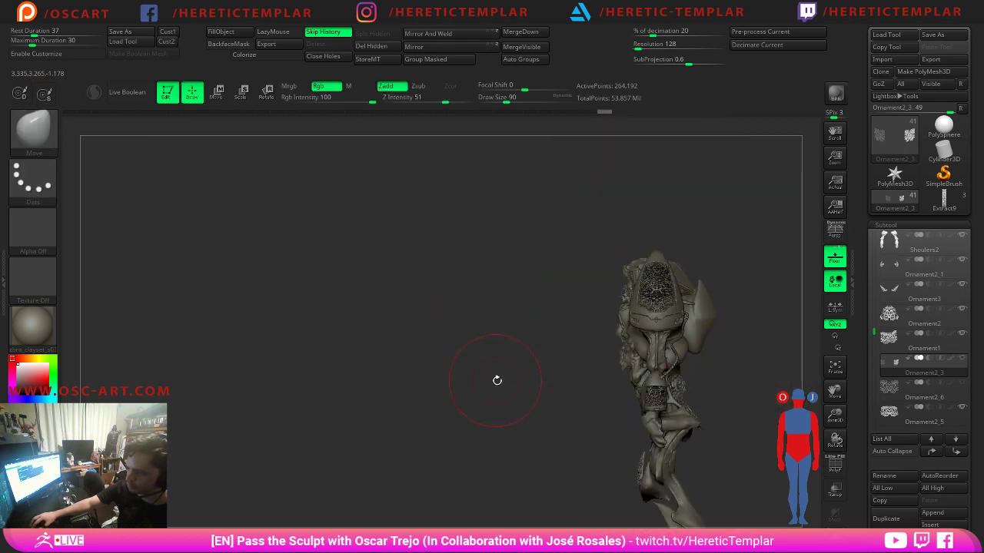
drag(497, 380, 723, 377)
mouse_move(715, 344)
alt+mouse_down()
mouse_move(694, 310)
mouse_move(725, 402)
mouse_move(722, 318)
mouse_move(731, 336)
alt+mouse_up()
mouse_move(575, 132)
alt+mouse_down()
mouse_move(580, 305)
mouse_move(555, 297)
alt+mouse_up()
key(s)
alt+click(528, 283)
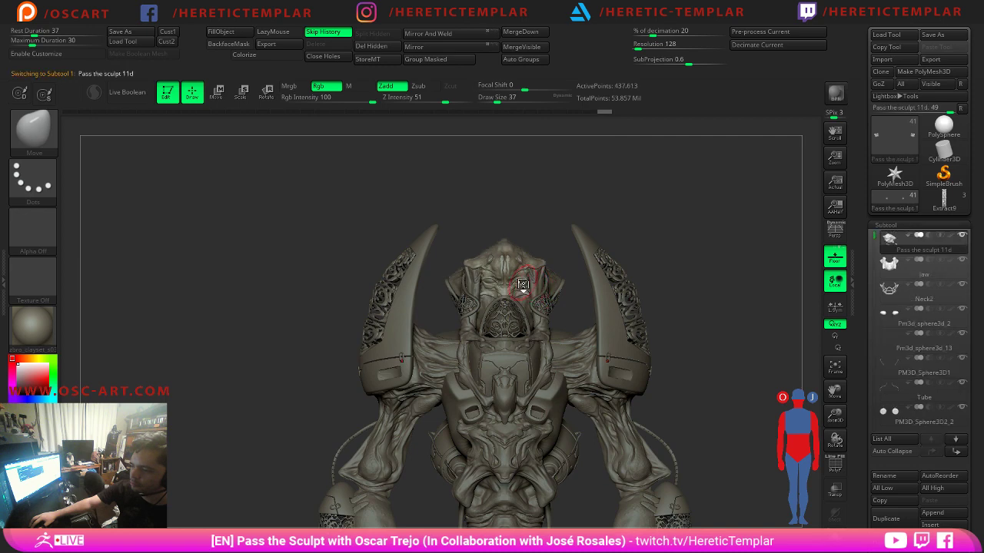
mouse_move(606, 169)
alt+mouse_down()
mouse_move(637, 349)
mouse_move(627, 377)
alt+mouse_up()
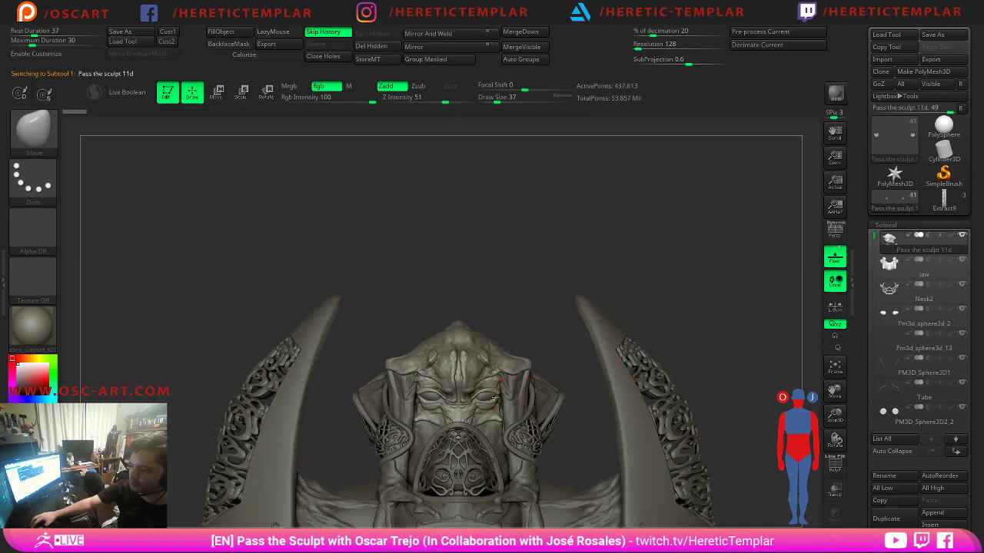
alt+click(489, 399)
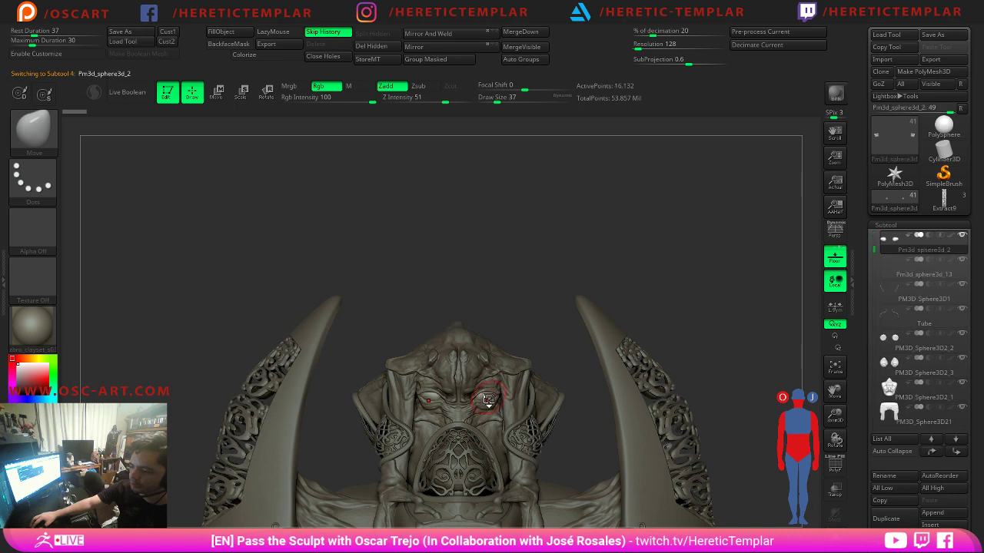
Keep the Move brush active and turn on Colorize for the eyes.
click(46, 141)
key(m)
key(v)
click(253, 58)
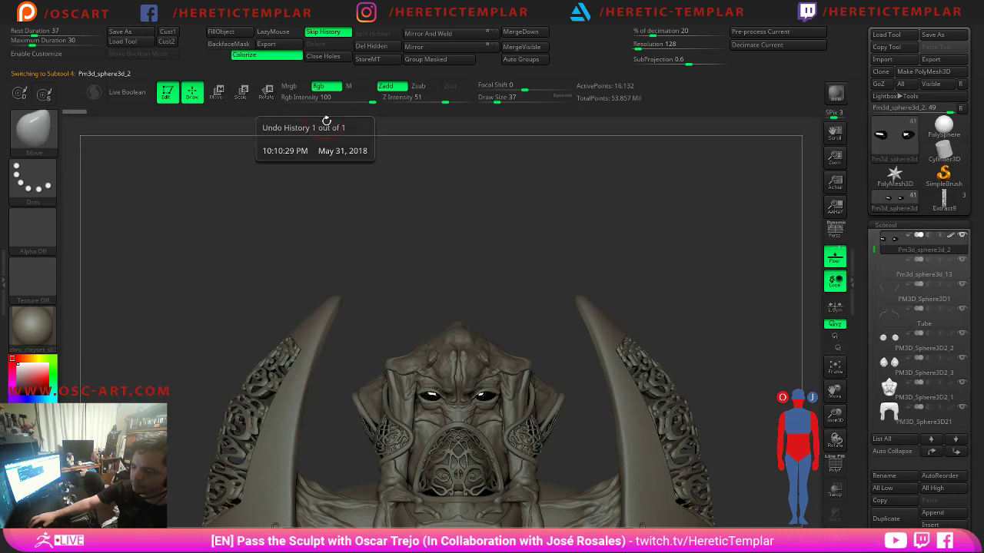
Hide the surrounding interface and stage a full-body front snapshot on the canvas beside an enlarged live view.
alt+drag(493, 209, 479, 224)
key(Tab)
mouse_move(642, 374)
alt+mouse_down()
mouse_move(612, 136)
mouse_move(615, 204)
mouse_move(604, 211)
mouse_move(597, 182)
mouse_move(593, 202)
mouse_move(611, 228)
mouse_move(376, 207)
mouse_move(382, 200)
mouse_move(402, 231)
alt+mouse_up()
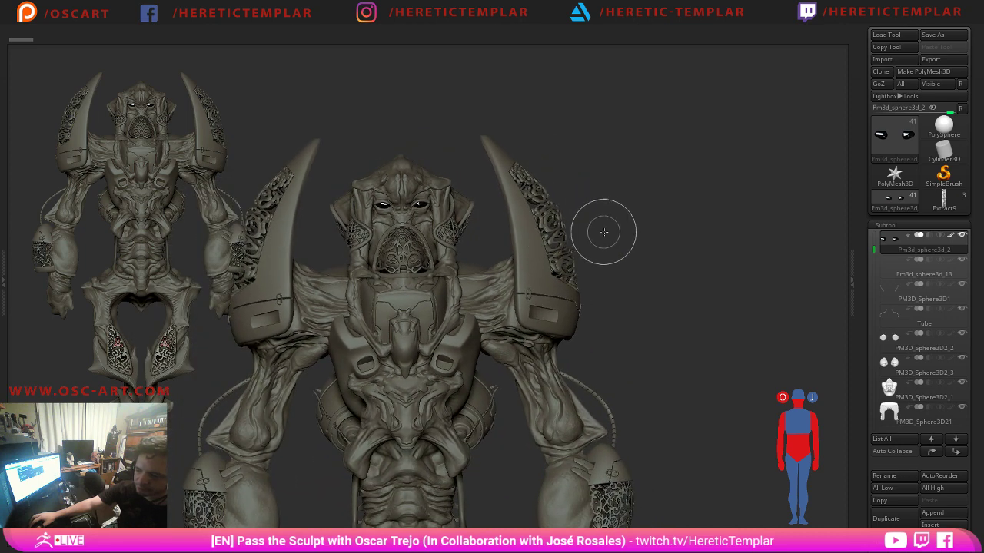
Turn the creature slightly and stage a head-and-shoulders close-up next to the full-body snapshot.
key(r)
key(ctrl+z)
ctrl+shift+click(653, 297)
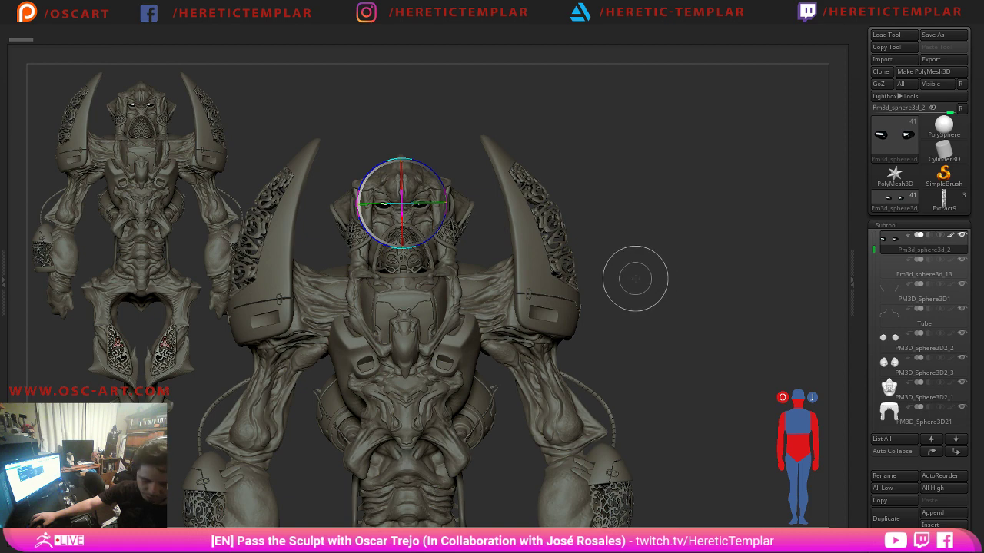
key(q)
mouse_move(637, 277)
mouse_down()
mouse_move(654, 248)
mouse_move(683, 348)
mouse_move(685, 329)
mouse_move(707, 329)
mouse_move(688, 336)
mouse_up()
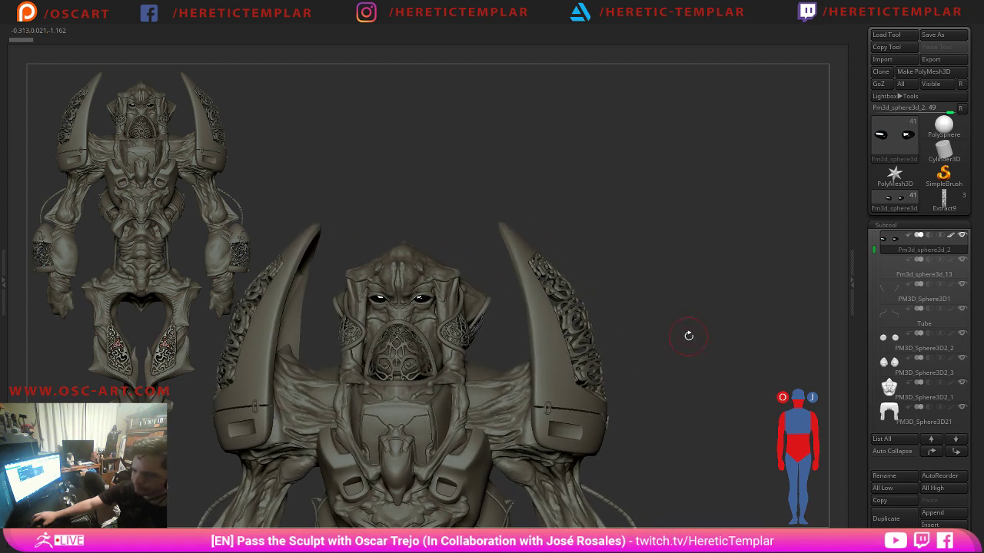
Compare an angled full-body view with the two canvas snapshots, then clear the snapshots and rotate the live model.
drag(673, 193, 646, 198)
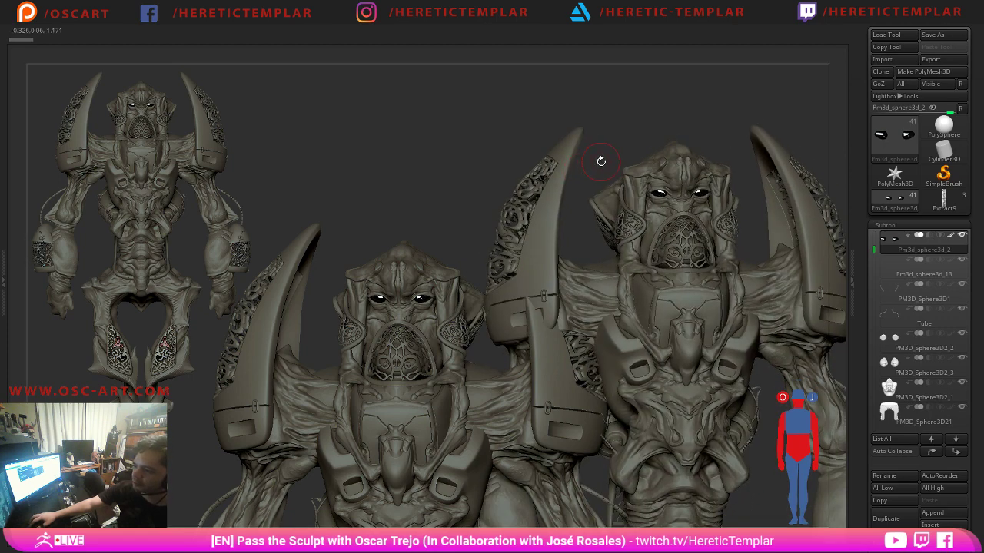
key(f)
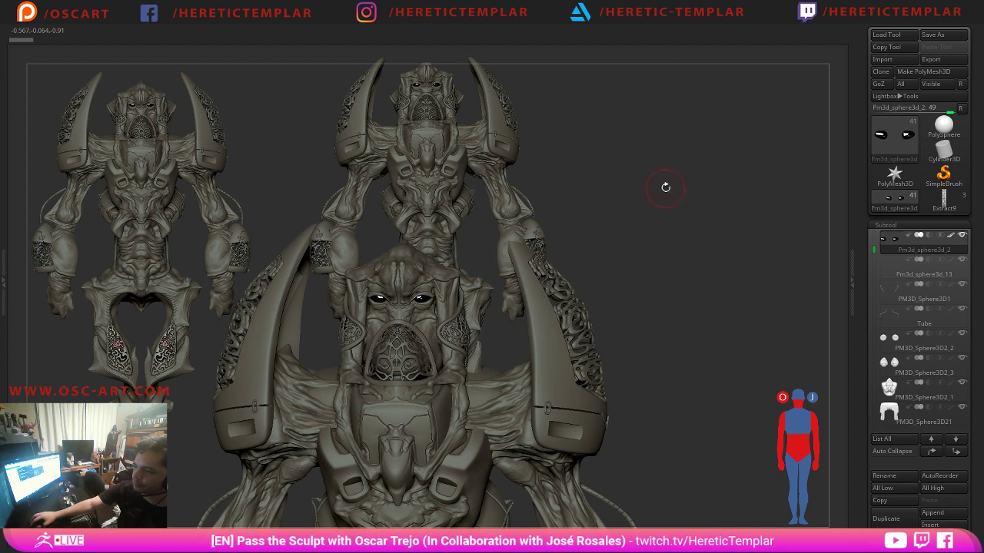
shift+drag(666, 188, 634, 91)
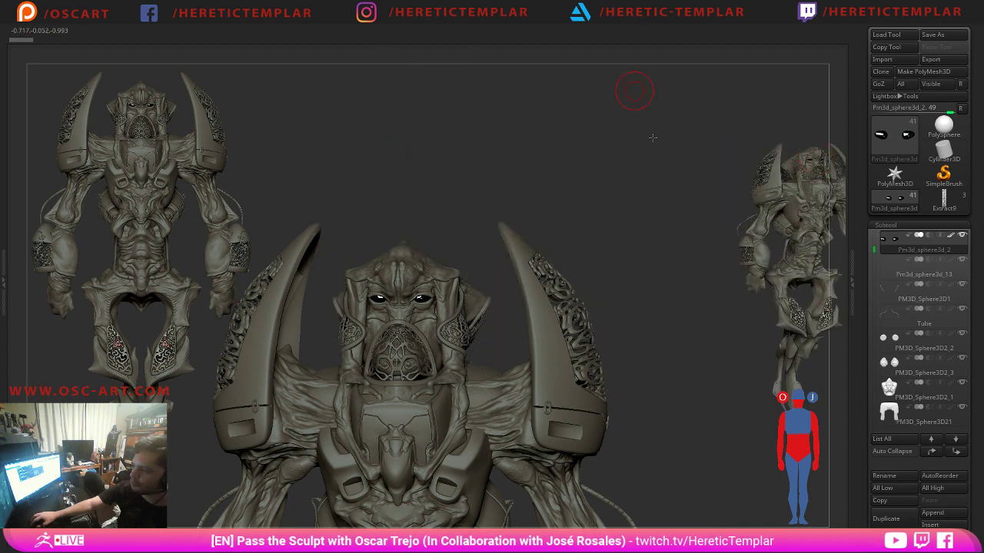
drag(650, 144, 585, 118)
key(Tab)
key(Tab)
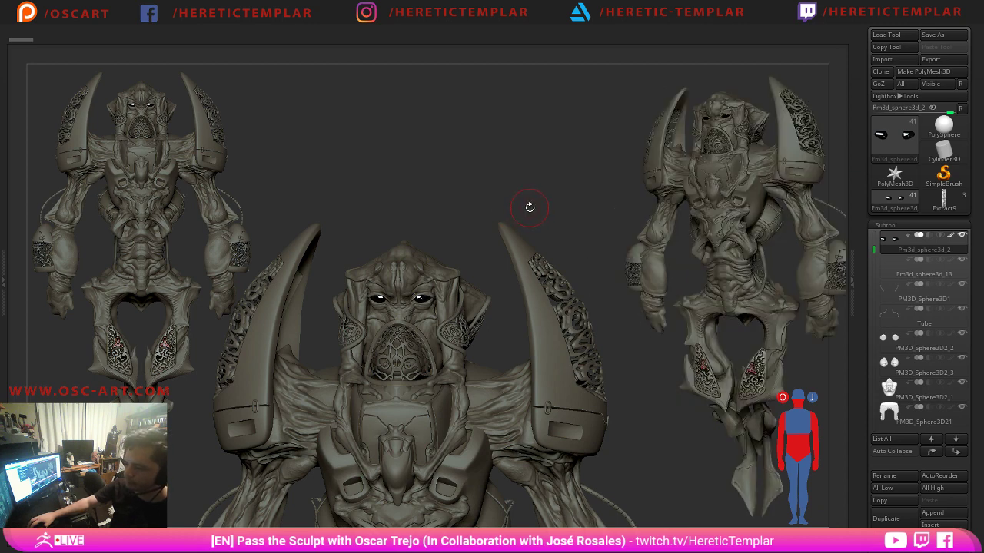
drag(529, 211, 590, 230)
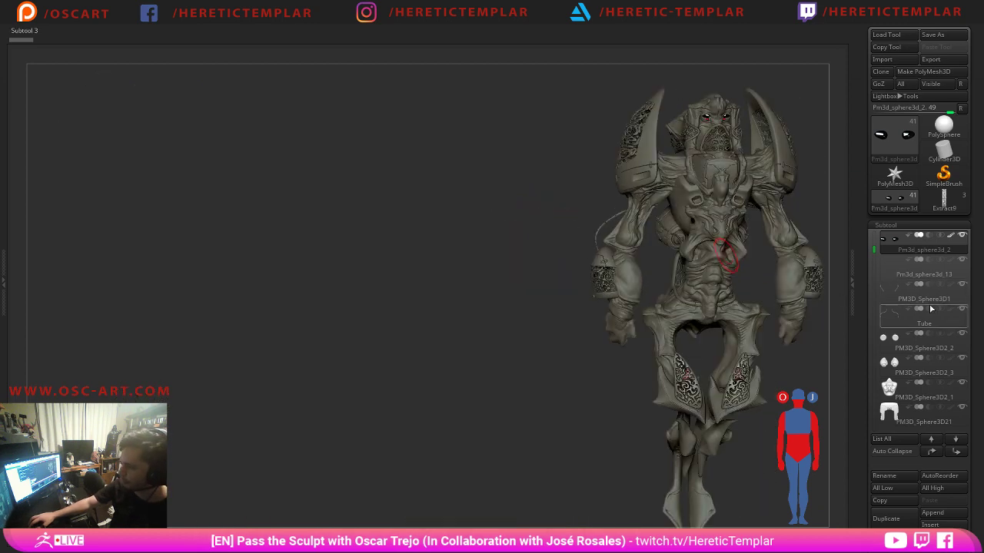
Turn on visibility of the Ornament2_3 subtool and check the whole figure from the front.
drag(875, 247, 873, 333)
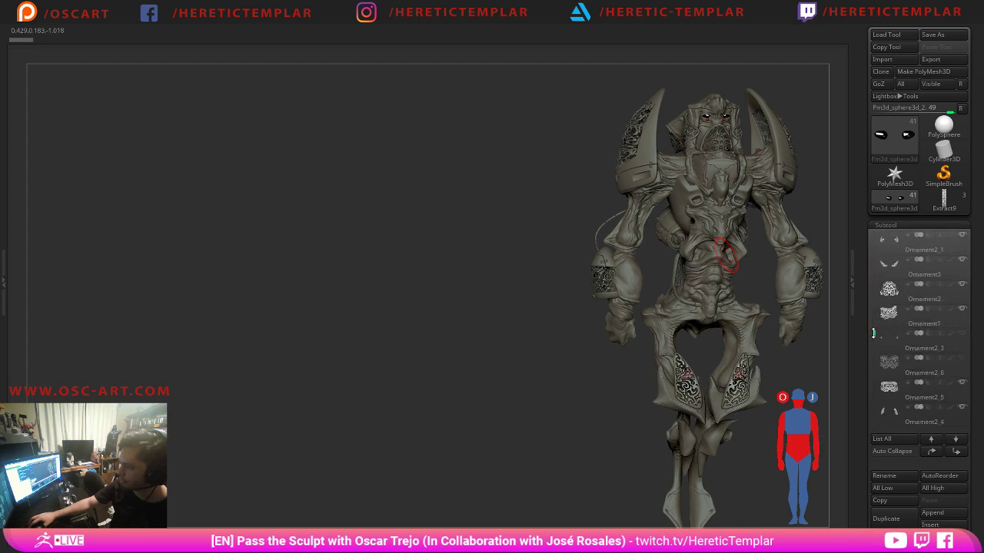
click(960, 336)
alt+drag(568, 297, 266, 281)
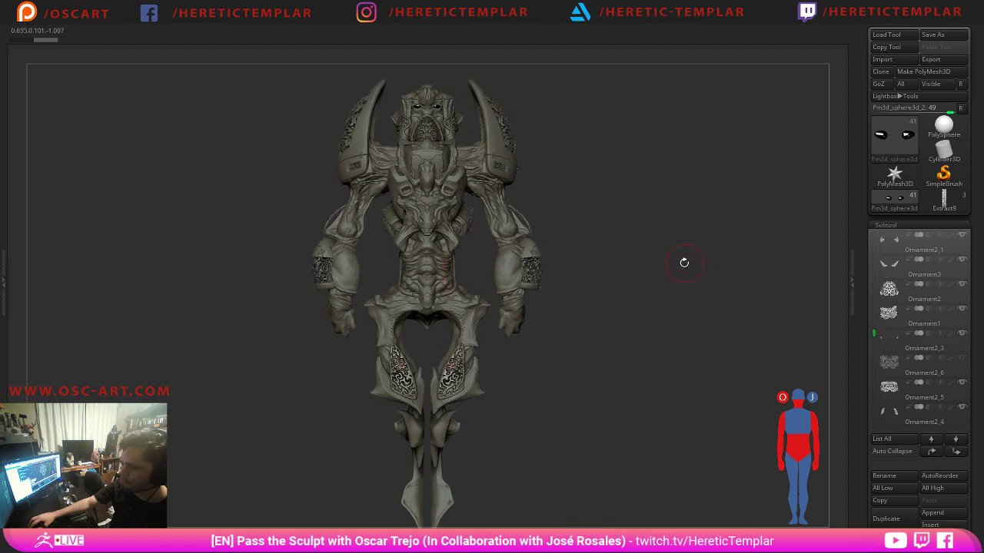
Stage a slightly angled full-body snapshot on the canvas and frame an enlarged front head-and-shoulders view beside it.
drag(684, 263, 896, 248)
key(t)
drag(452, 238, 457, 286)
key(t)
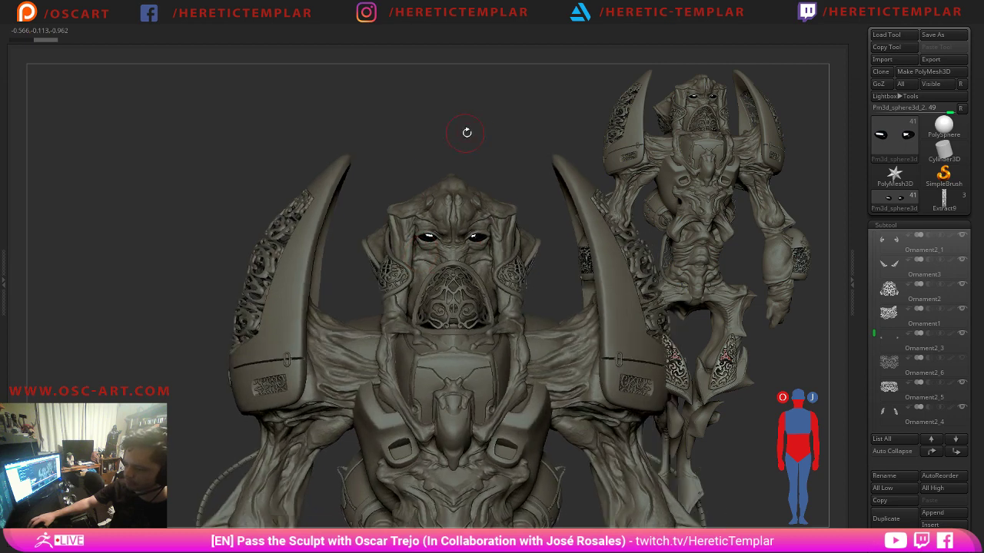
drag(466, 132, 523, 134)
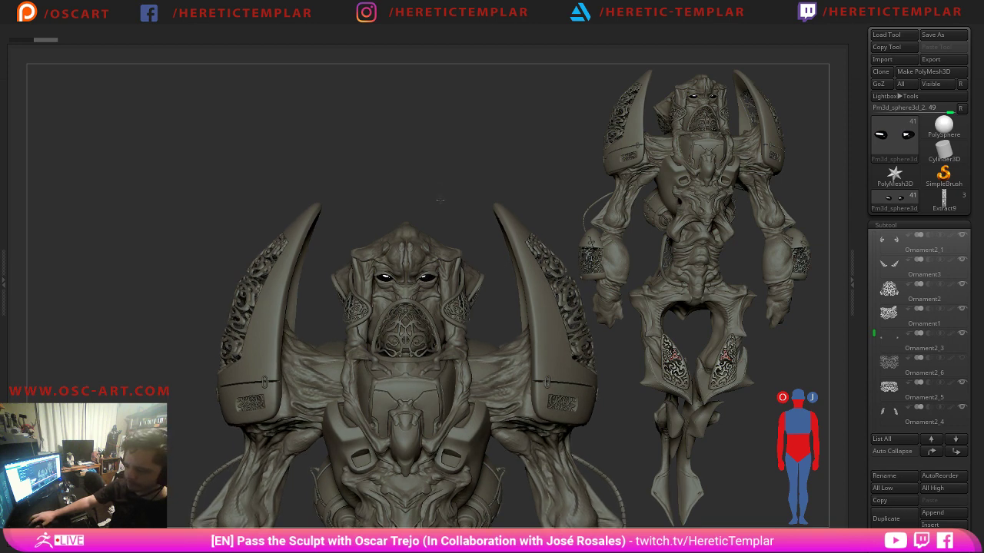
Keep the front head-and-shoulders close-up as a canvas snapshot and place a turned full-body view on its other side.
drag(137, 167, 138, 216)
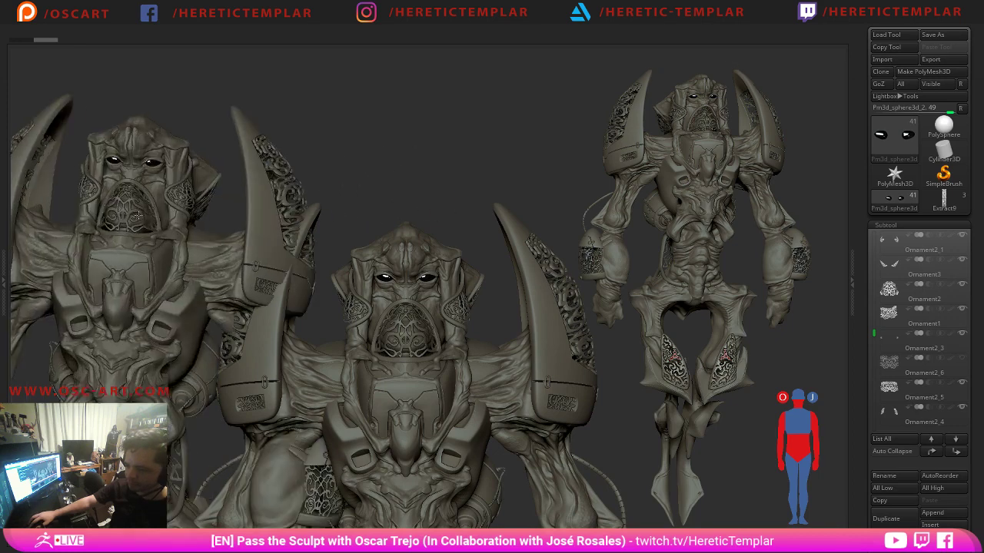
key(t)
mouse_move(407, 180)
mouse_down()
mouse_move(379, 188)
mouse_move(407, 184)
mouse_move(340, 121)
mouse_move(333, 131)
mouse_move(345, 145)
mouse_move(294, 124)
mouse_move(307, 129)
mouse_move(373, 99)
mouse_move(287, 131)
mouse_move(337, 146)
mouse_move(340, 157)
mouse_move(326, 152)
mouse_up()
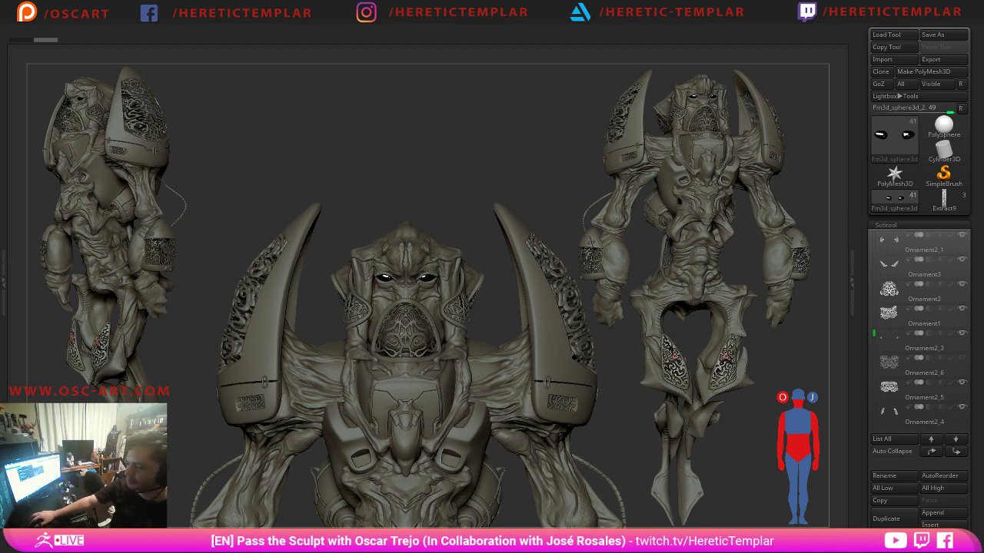
Toggle the surrounding interface and bring up the brush's Draw Size setting.
key(Tab)
key(Tab)
key(s)
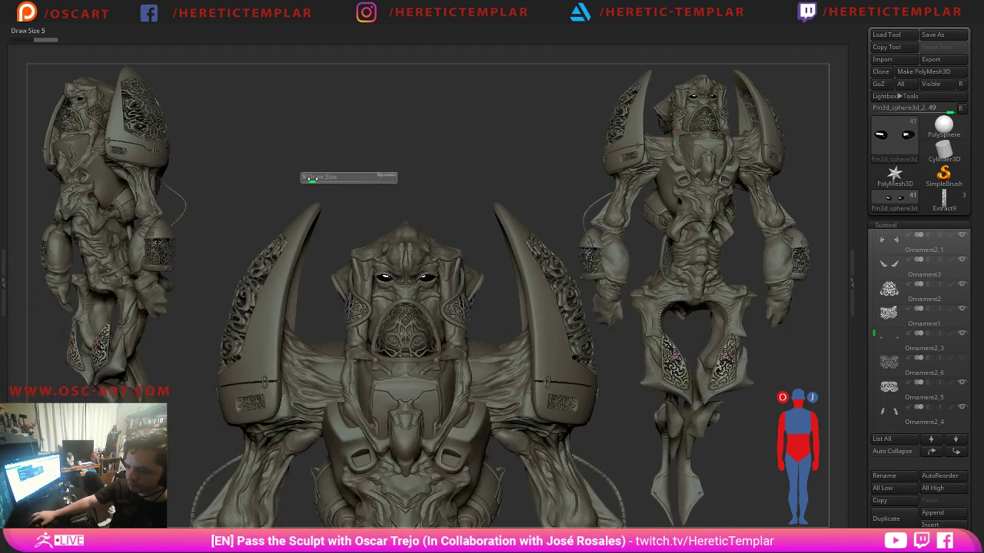